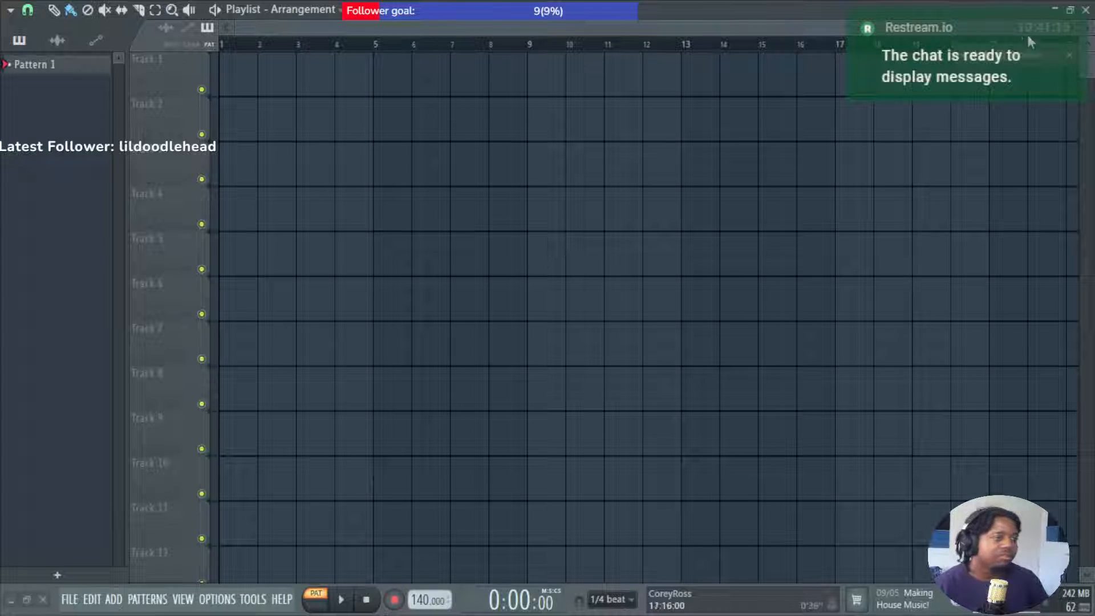
# Turn playlist Track 1 into an instrument track that uses the Kontakt synth plugin.
pyautogui.hotkey('alt', 'F8')
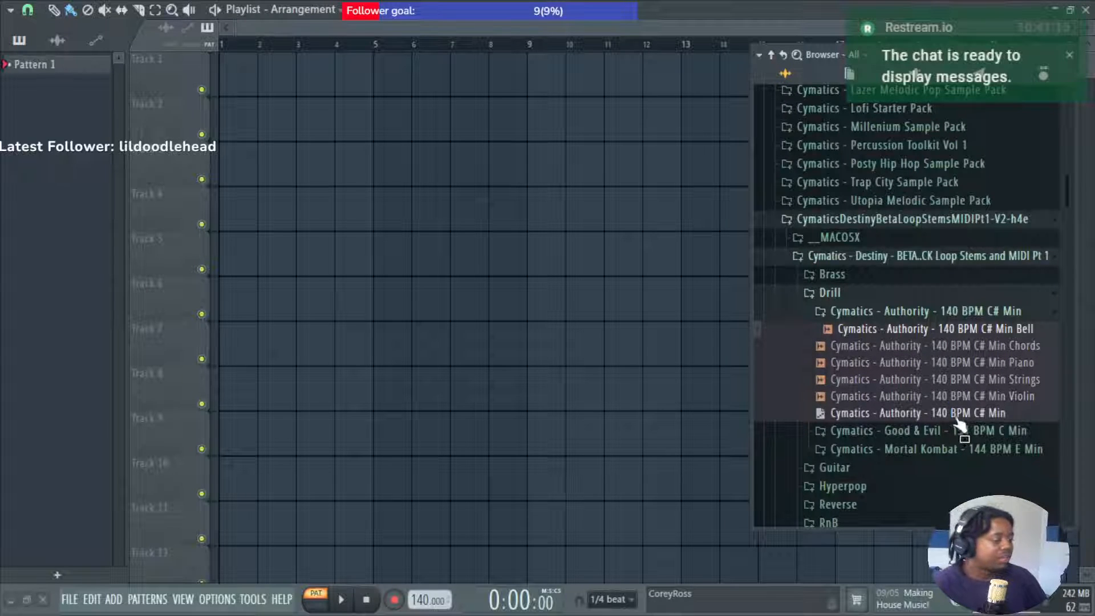
pyautogui.hotkey('alt', 'F8')
pyautogui.rightClick(149, 78)
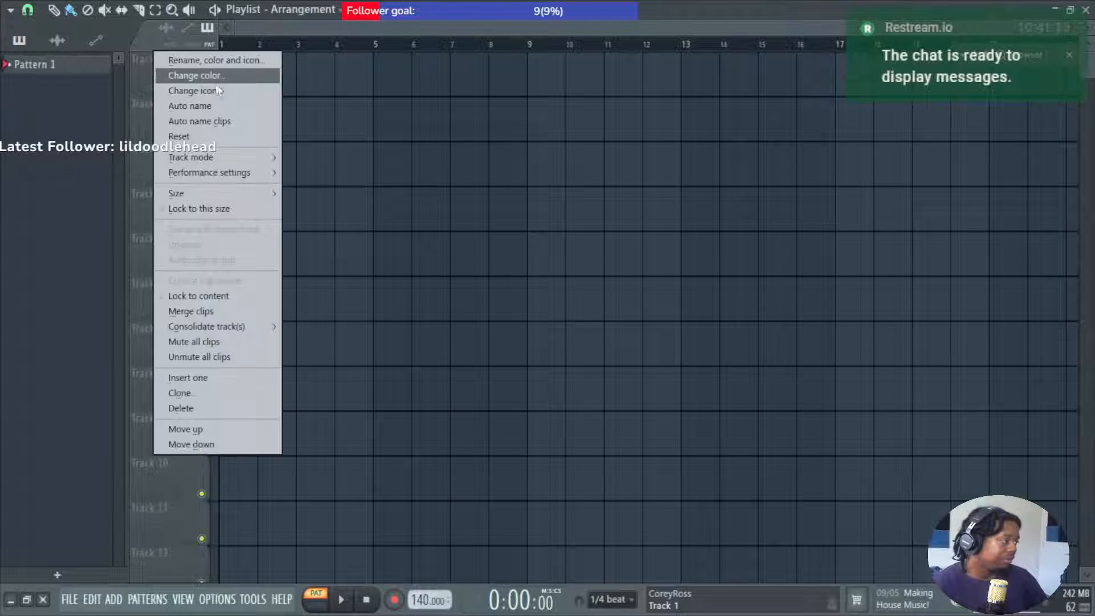
pyautogui.moveTo(241, 160)
pyautogui.moveTo(336, 191)
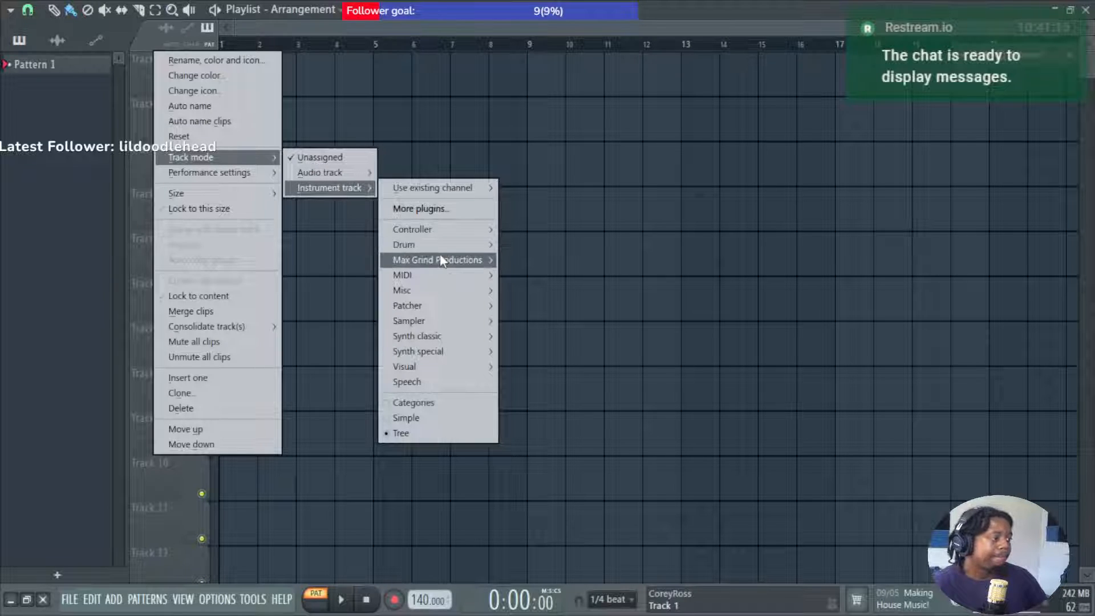
pyautogui.moveTo(440, 260)
pyautogui.moveTo(610, 280)
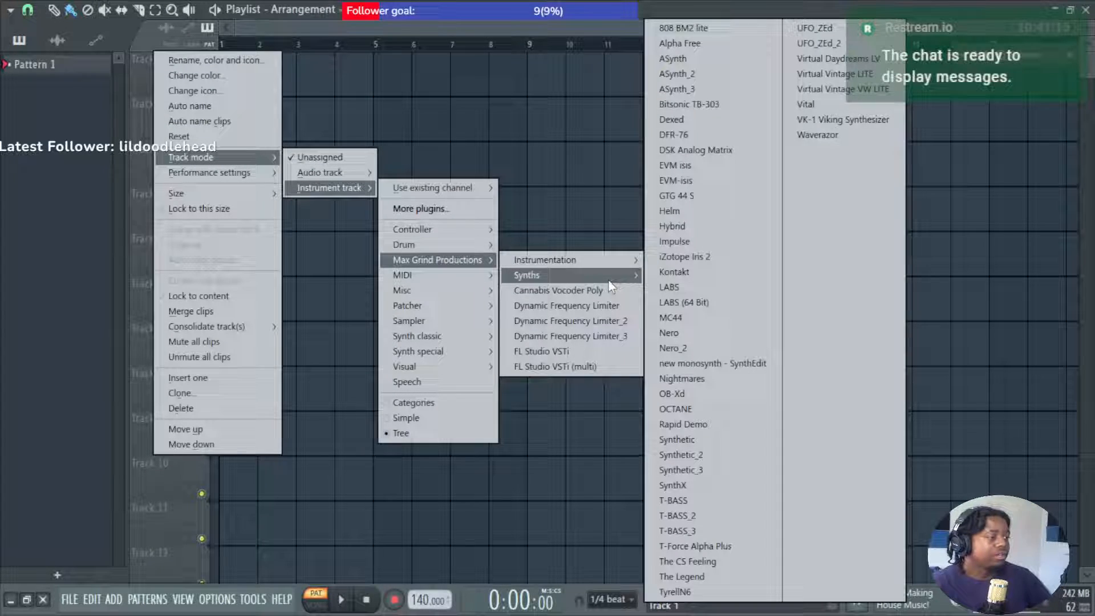
pyautogui.click(696, 270)
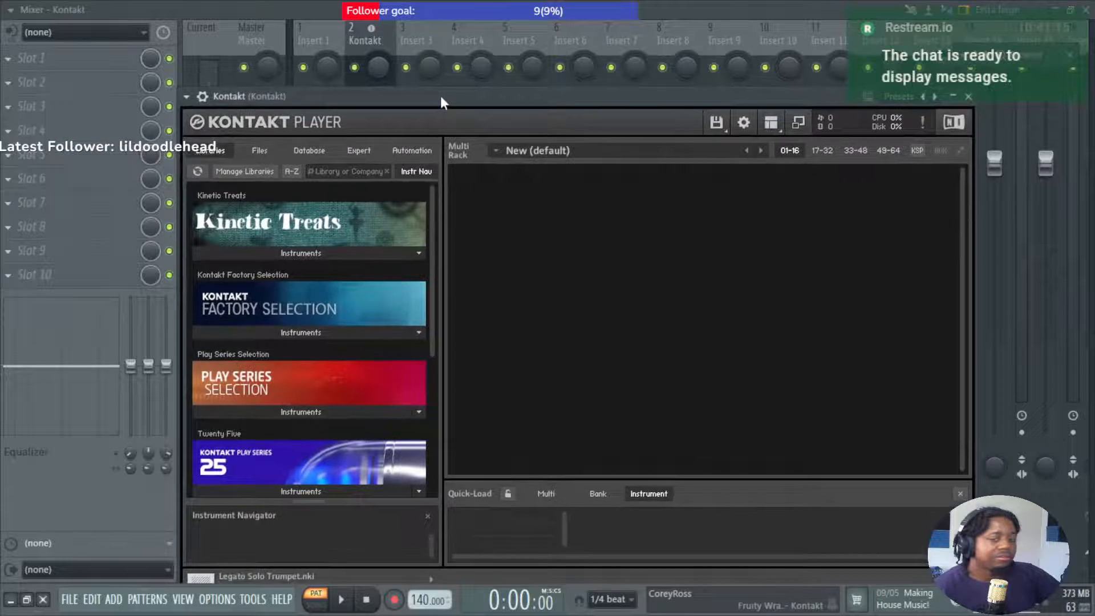
# Load the Twenty Five.nki instrument from the Kontakt library into the multi rack.
pyautogui.moveTo(441, 98); pyautogui.dragTo(447, 81)
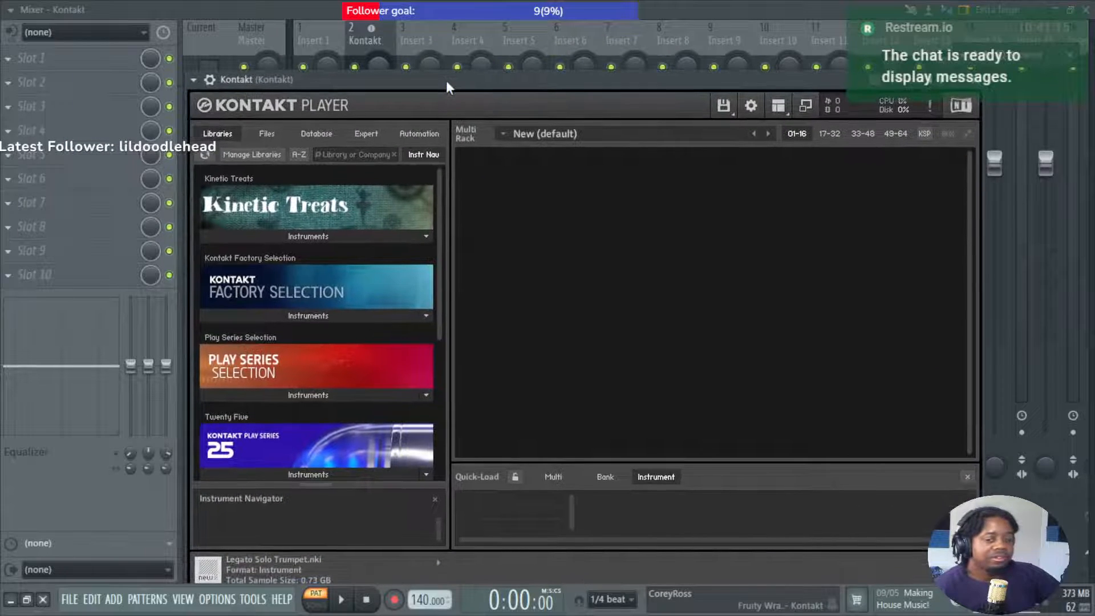
pyautogui.scroll(-2, 332, 326)
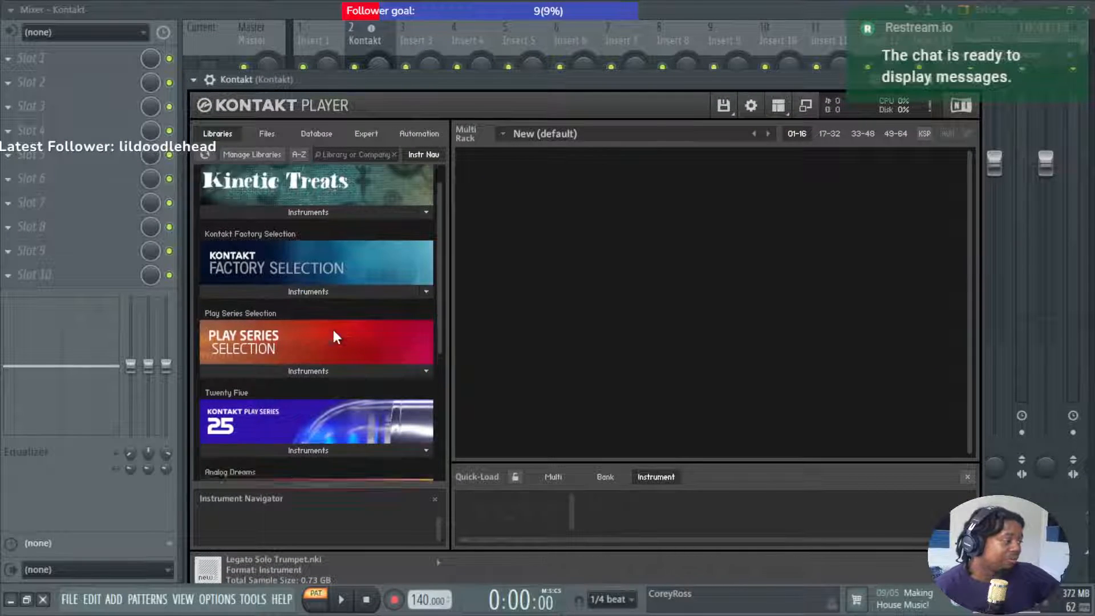
pyautogui.click(331, 423)
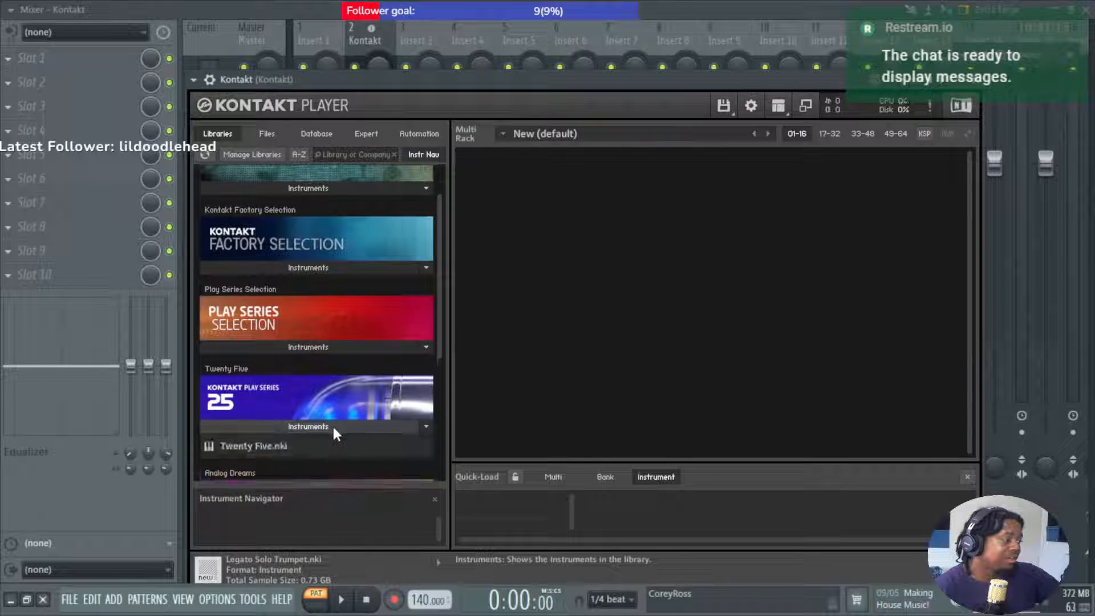
pyautogui.doubleClick(272, 447)
pyautogui.moveTo(669, 96); pyautogui.dragTo(539, 46)
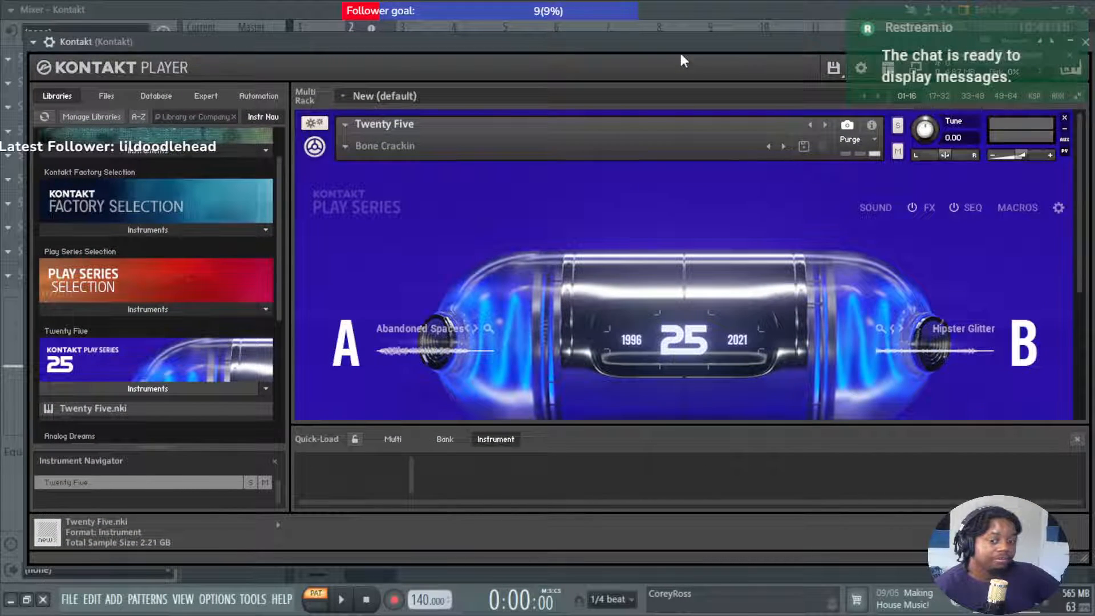
# Load the Kapsule preset from the Piano & Keys category of Twenty Five and try it out.
pyautogui.click(345, 145)
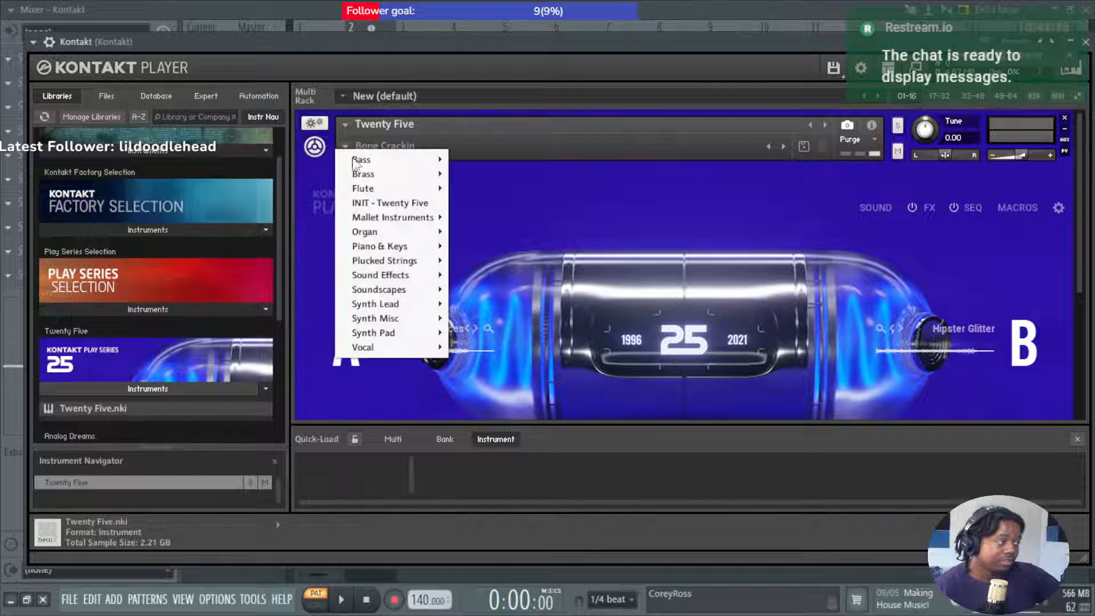
pyautogui.moveTo(403, 179)
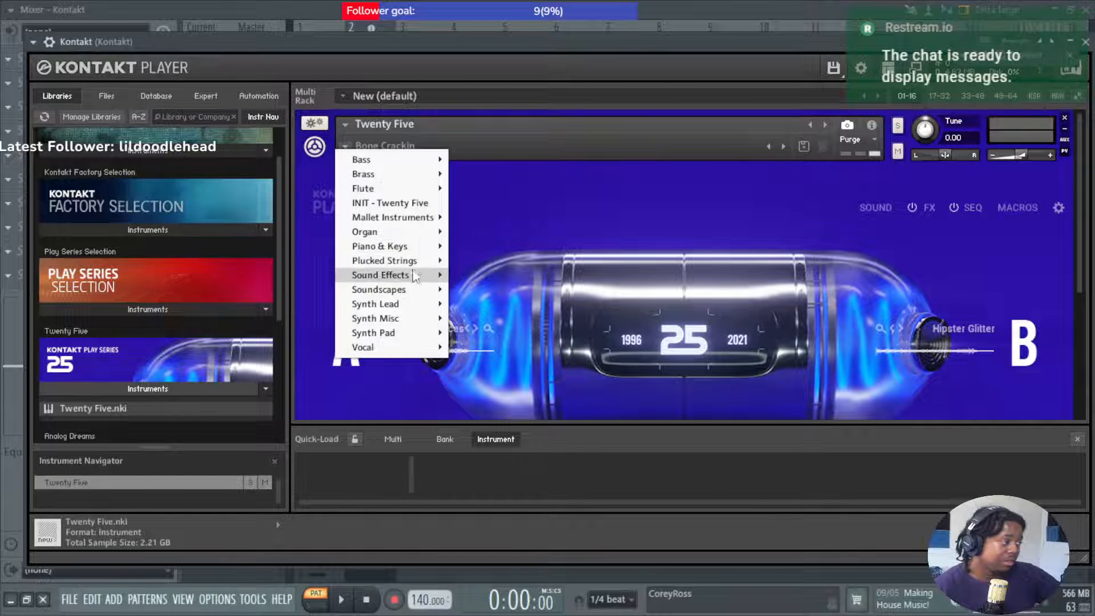
pyautogui.moveTo(422, 248)
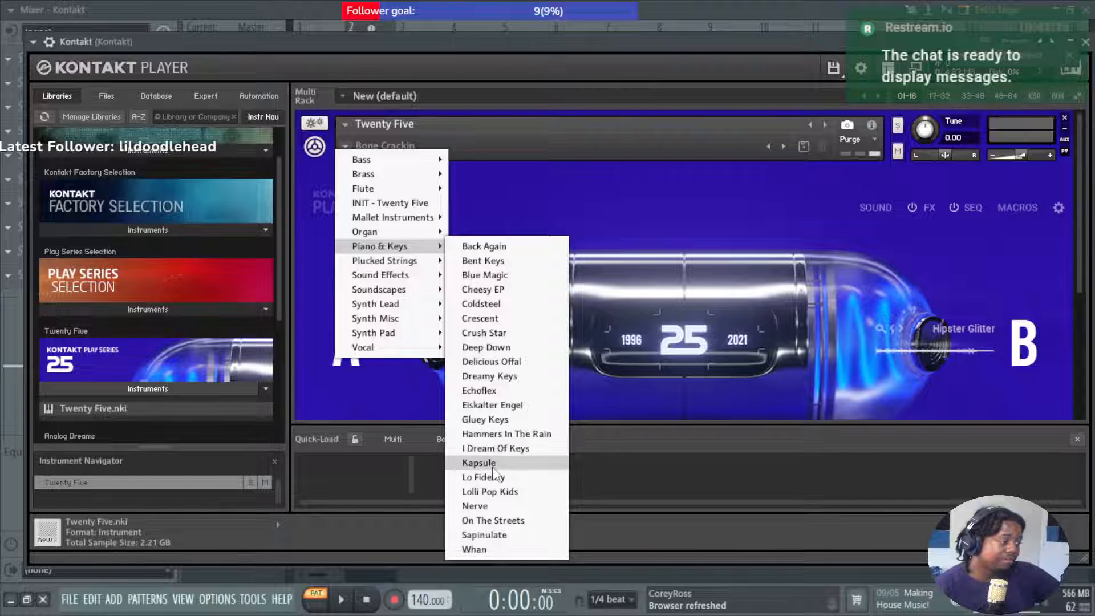
pyautogui.click(490, 462)
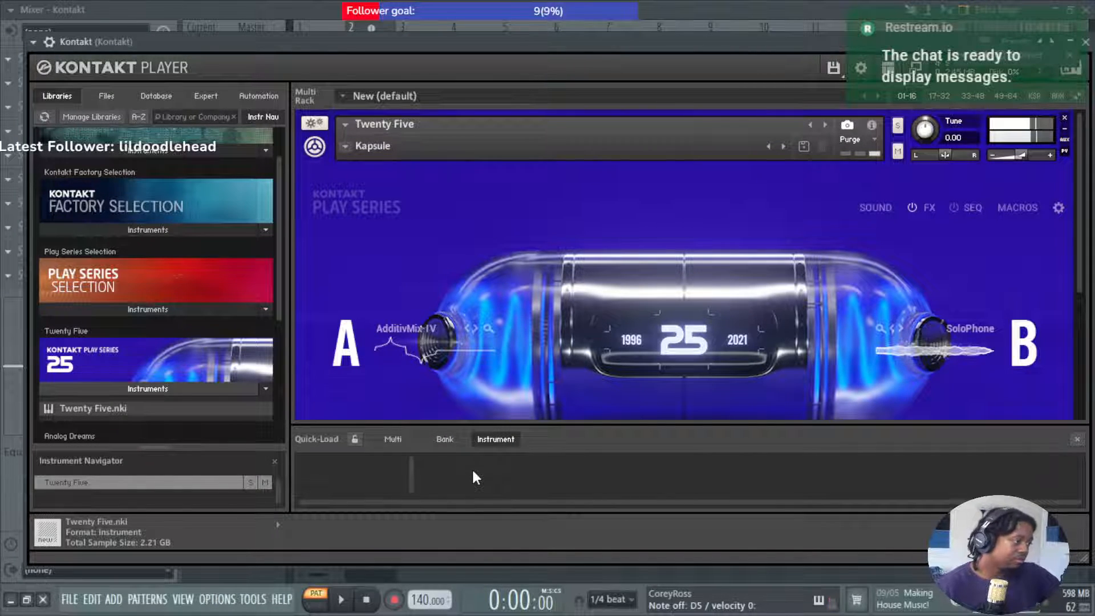
pyautogui.moveTo(610, 43); pyautogui.dragTo(523, 84)
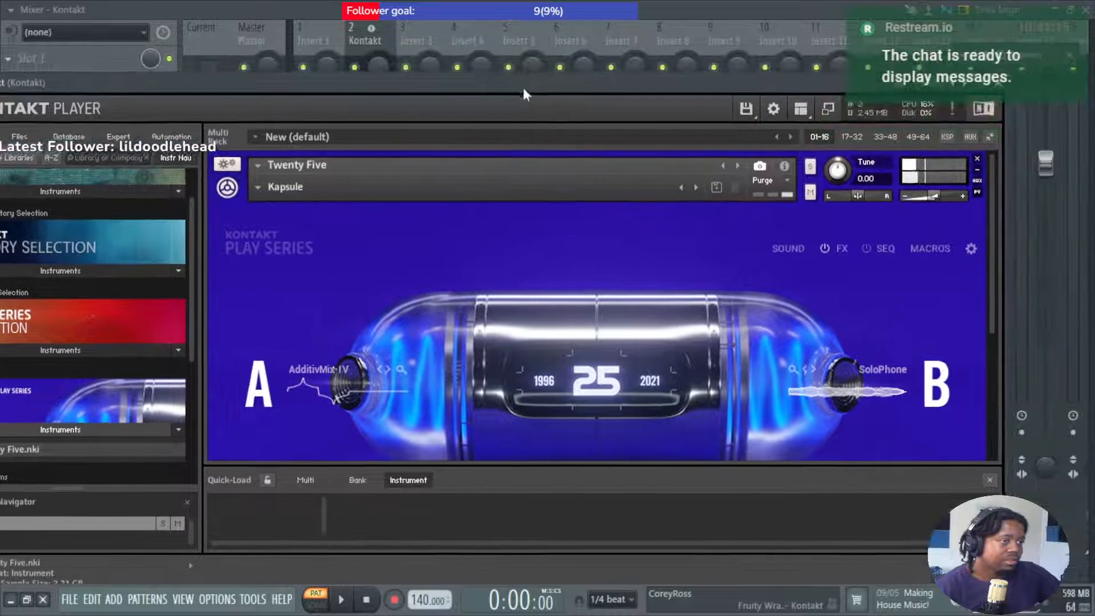
# Audition the following Twenty Five presets Lo Fidelity and Lolli Pop Kids, settle on Nerve, and leave the Kontakt window.
pyautogui.click(696, 187)
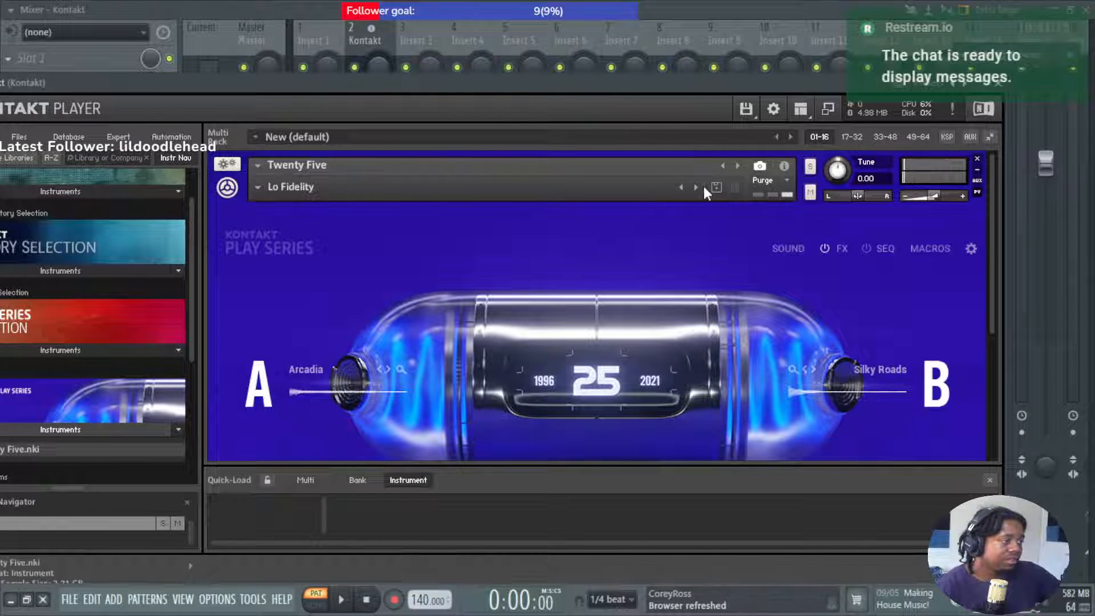
pyautogui.click(696, 187)
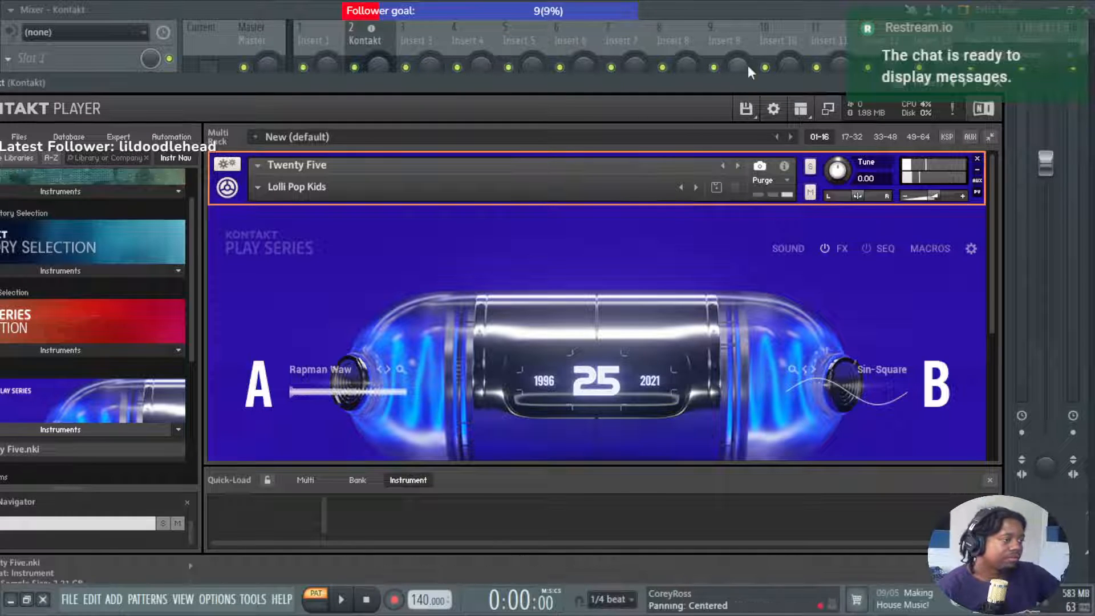
pyautogui.click(696, 188)
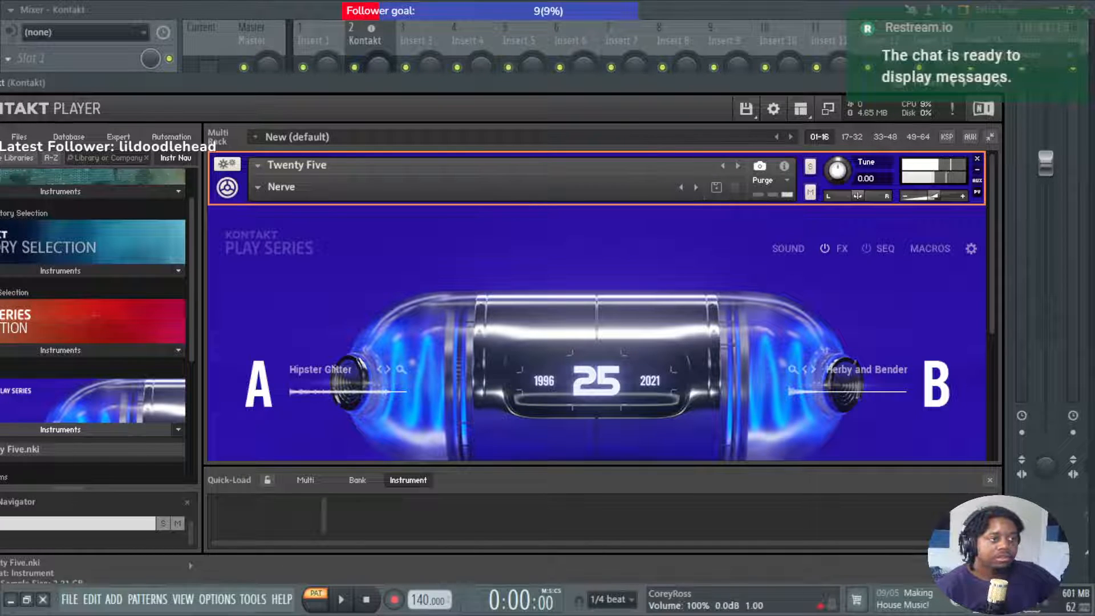
pyautogui.click(797, 57)
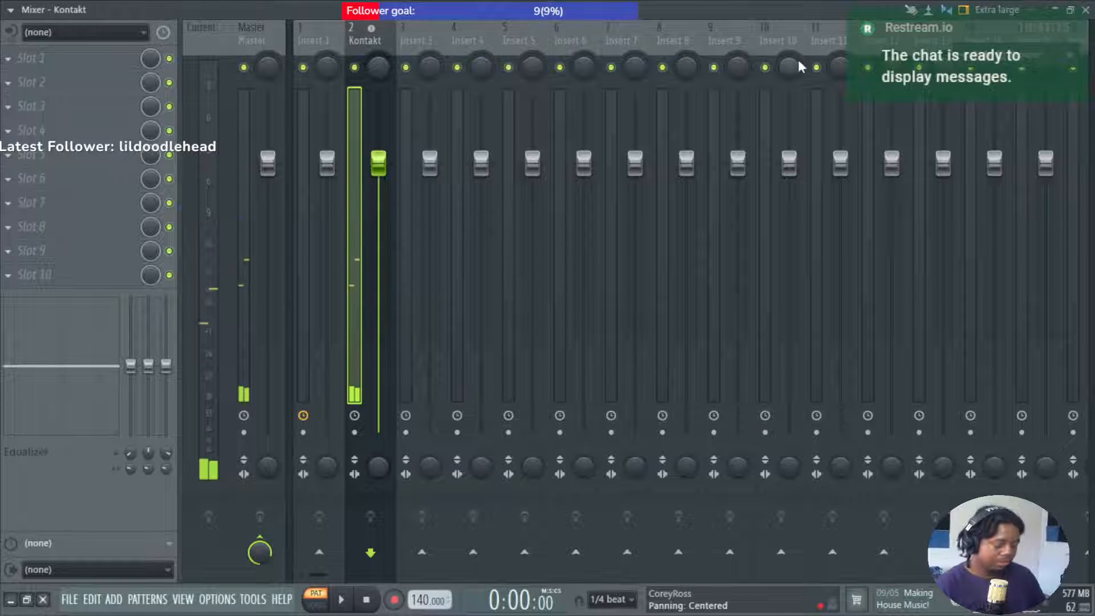
# Import the MIDI file "Cymatics - Authority - 140 BPM C# Min" into the piano roll of the Kontakt clip.
pyautogui.press('F5')
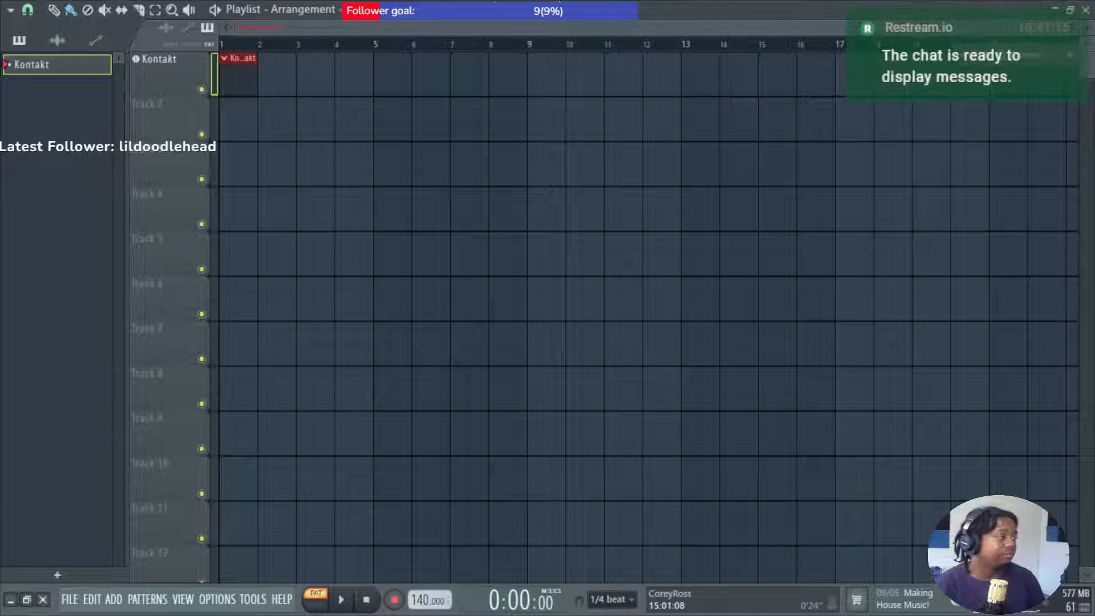
pyautogui.doubleClick(242, 78)
pyautogui.hotkey('alt', 'F8')
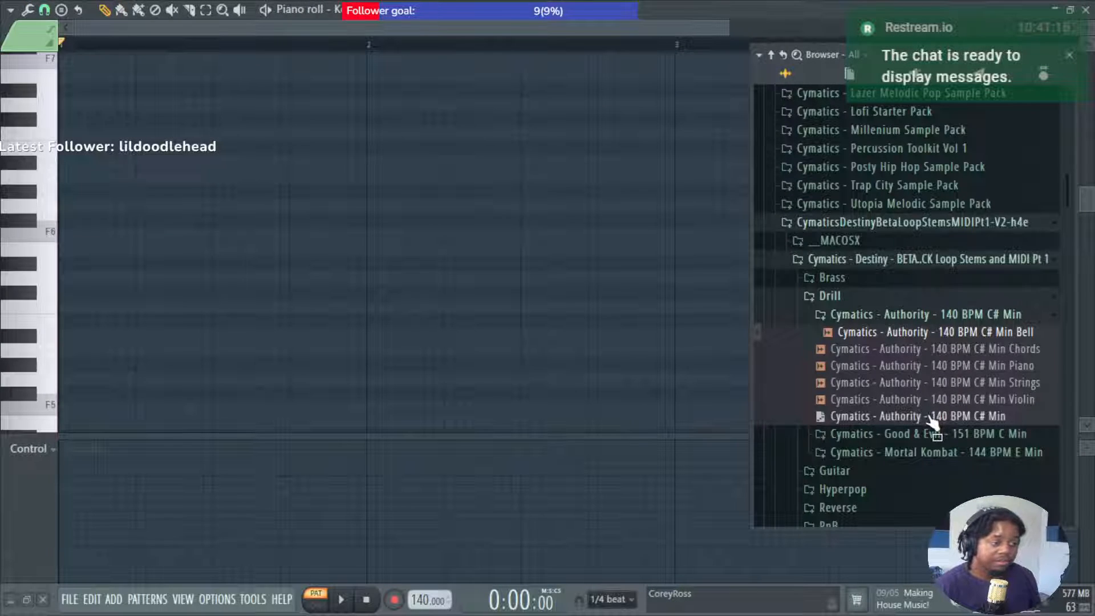
pyautogui.moveTo(930, 422); pyautogui.dragTo(461, 237)
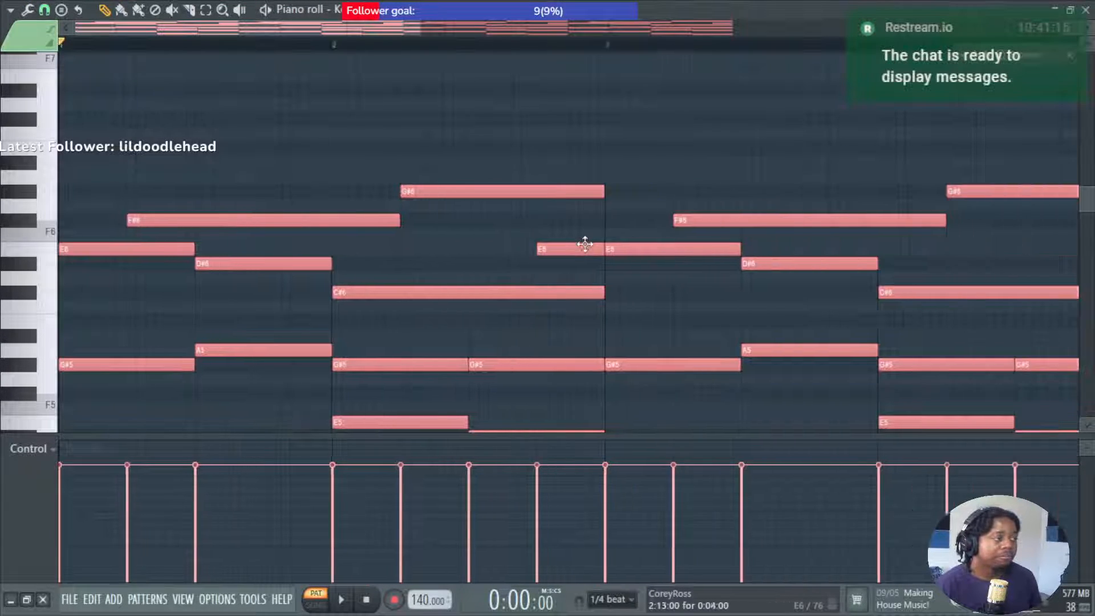
# Review the imported notes and play the Kontakt pattern through, checking it in the playlist and channel rack.
pyautogui.scroll(-6, 585, 244)
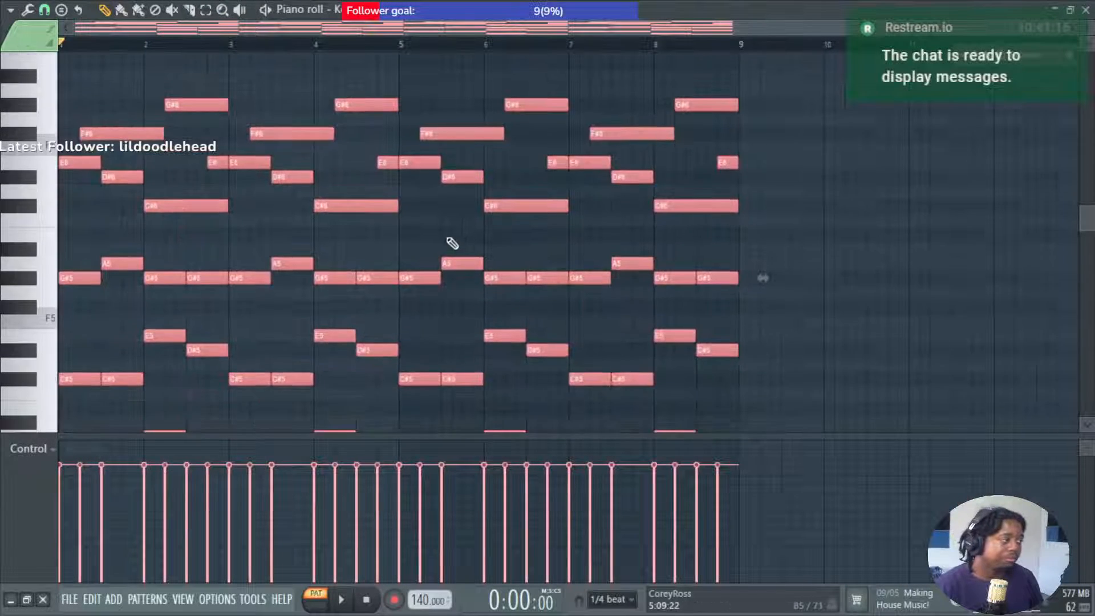
pyautogui.scroll(-2, 447, 243)
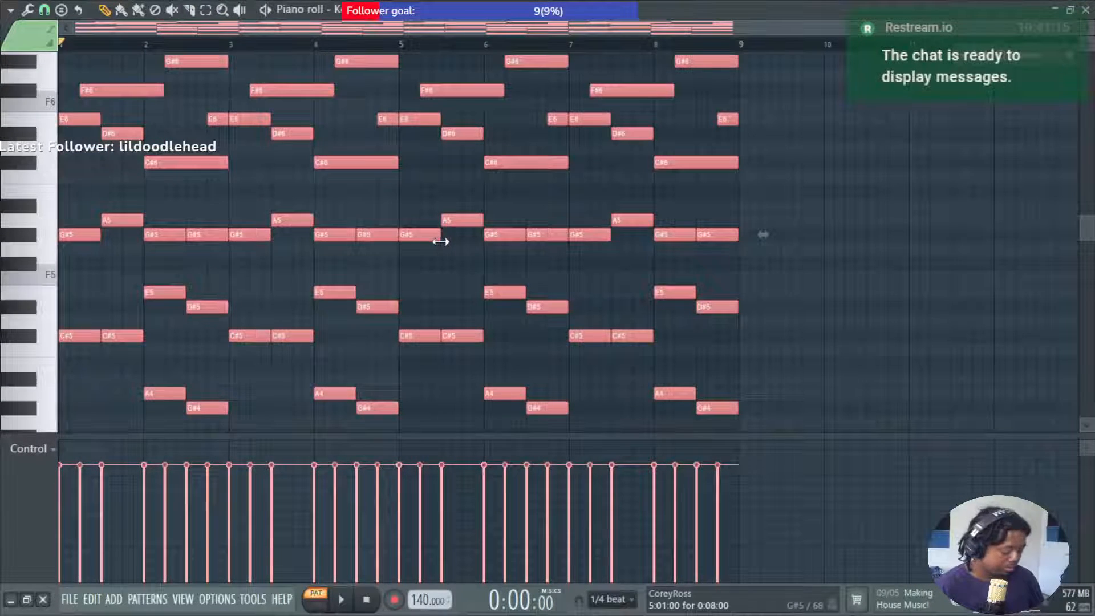
pyautogui.press('space')
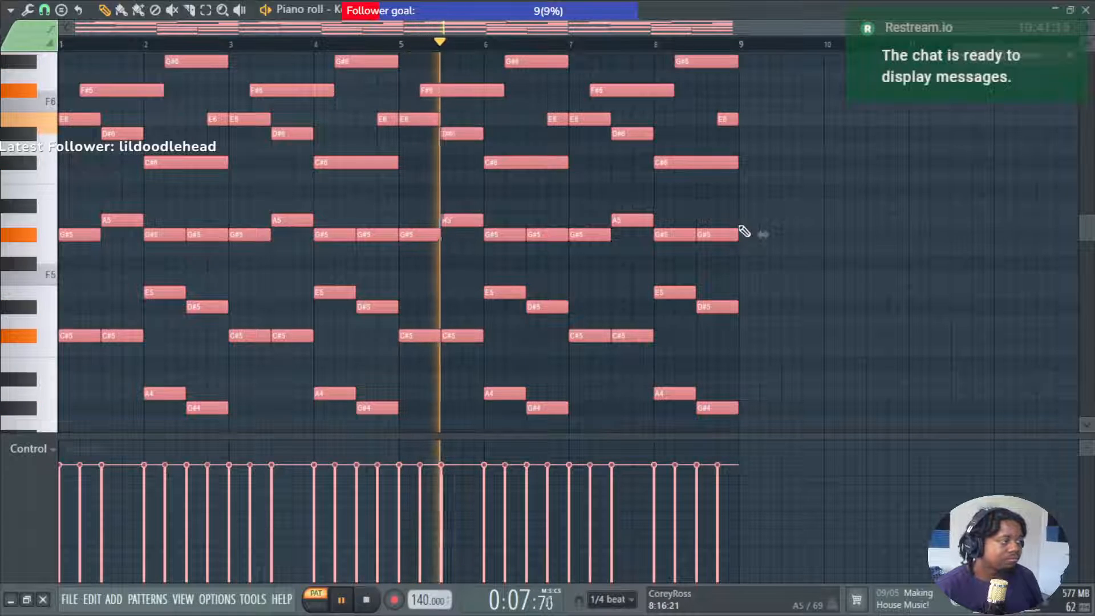
pyautogui.press('F7')
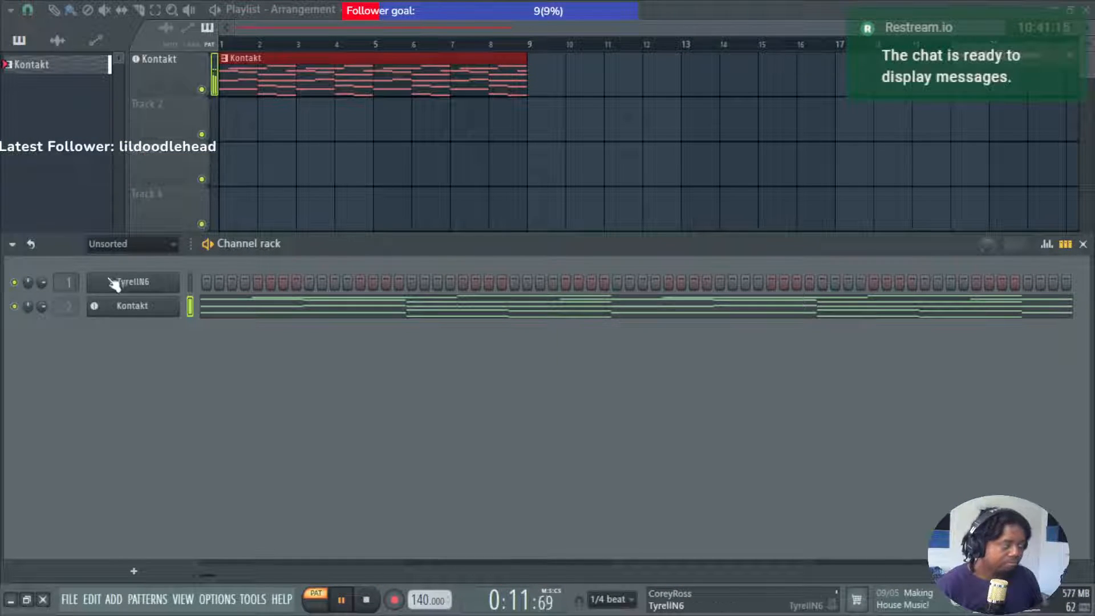
pyautogui.press('space')
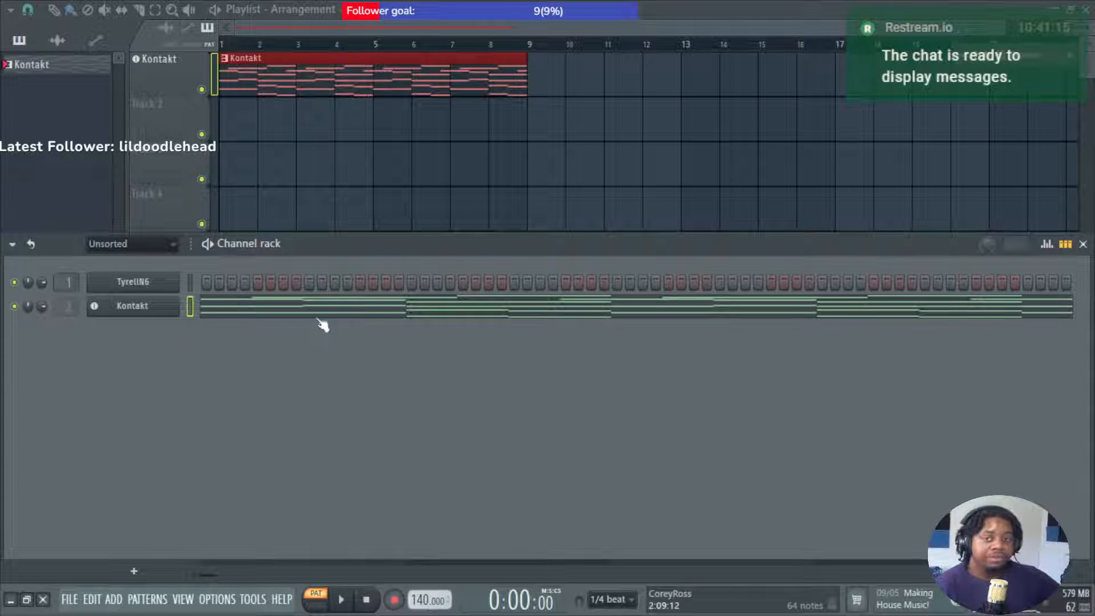
pyautogui.hotkey('alt', 'F8')
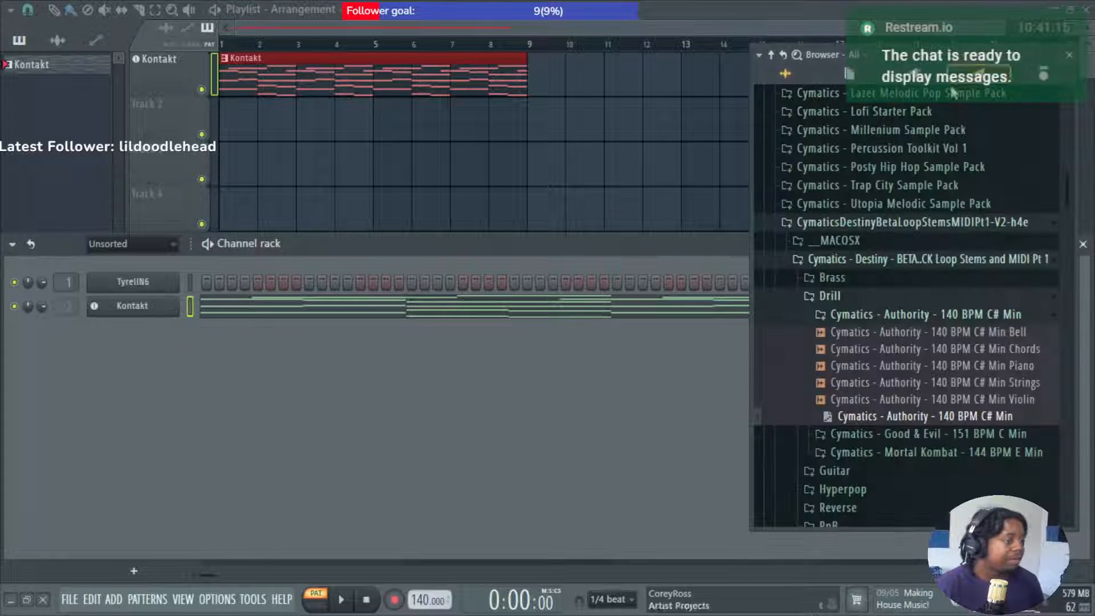
pyautogui.hotkey('alt', 'F8')
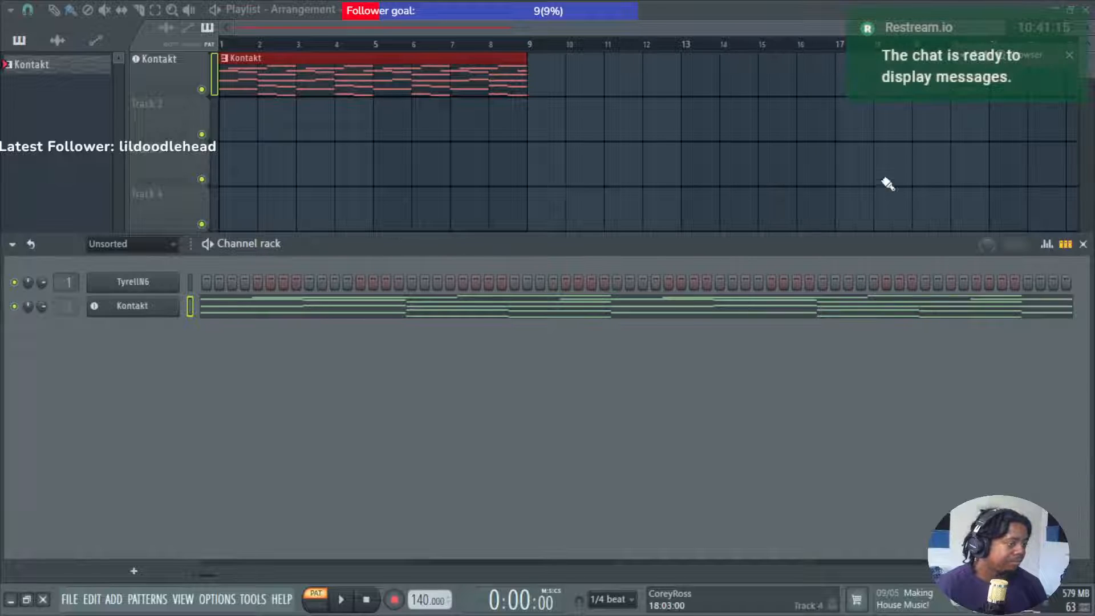
pyautogui.hotkey('alt', 'F8')
# Restart playback and transpose all notes of the Kontakt pattern up one octave in the piano roll.
pyautogui.press('space')
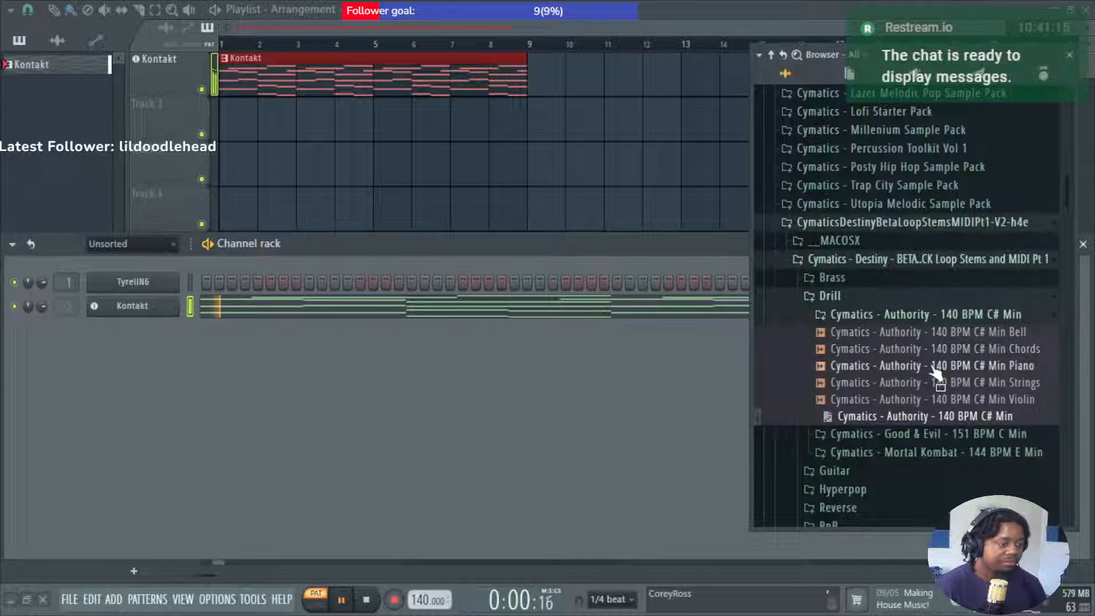
pyautogui.hotkey('alt', 'F8')
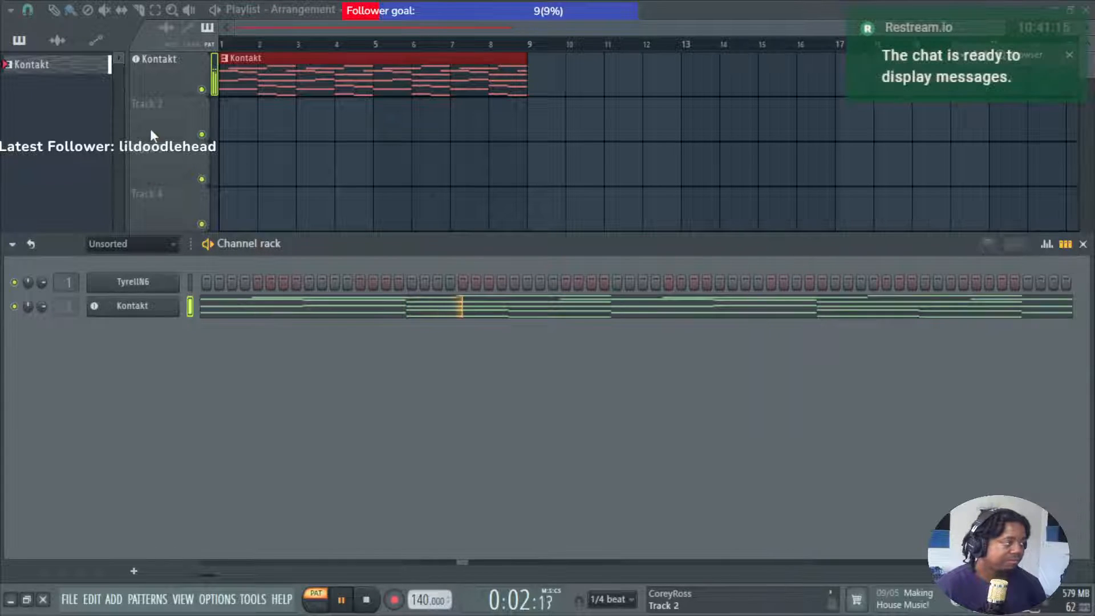
pyautogui.doubleClick(310, 91)
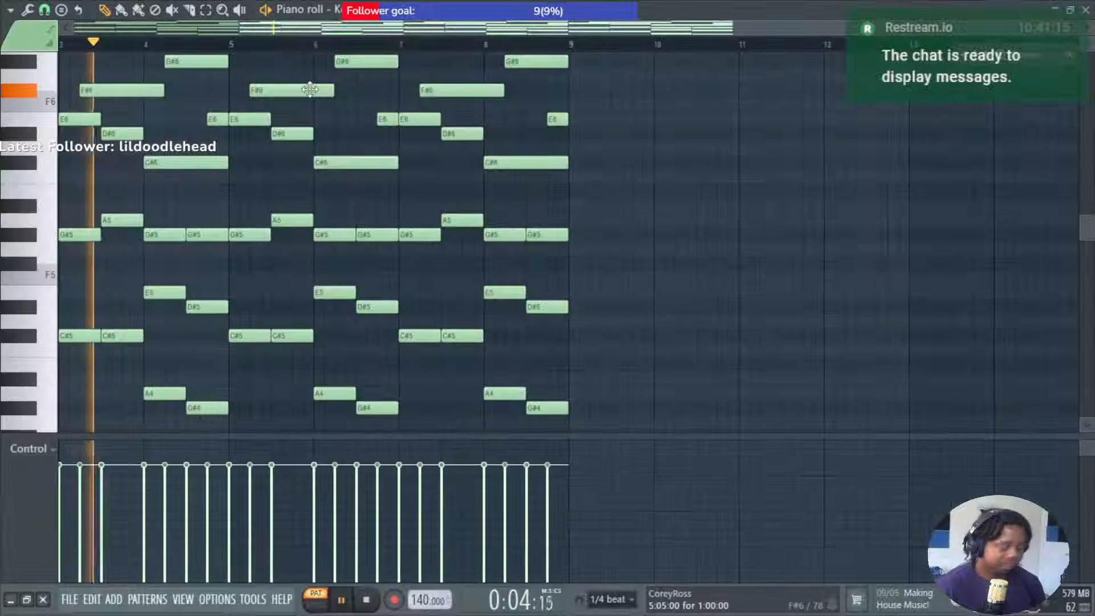
pyautogui.hotkey('ctrl', 'Up')
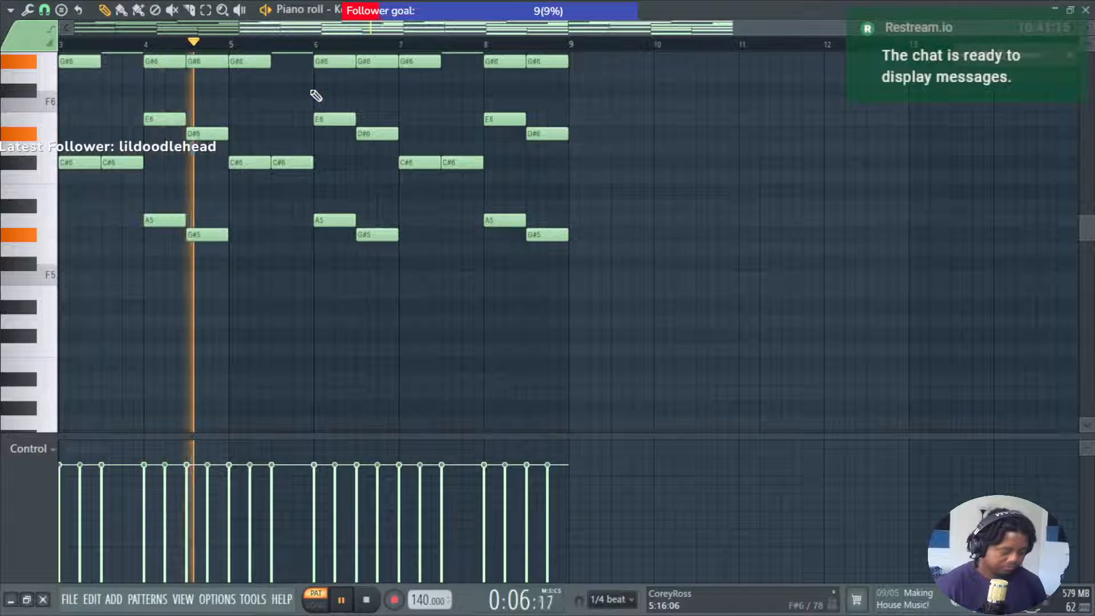
# Load the HalfTime effect into the first slot of the Kontakt mixer track and dismiss its window.
pyautogui.press('F7')
pyautogui.press('F9')
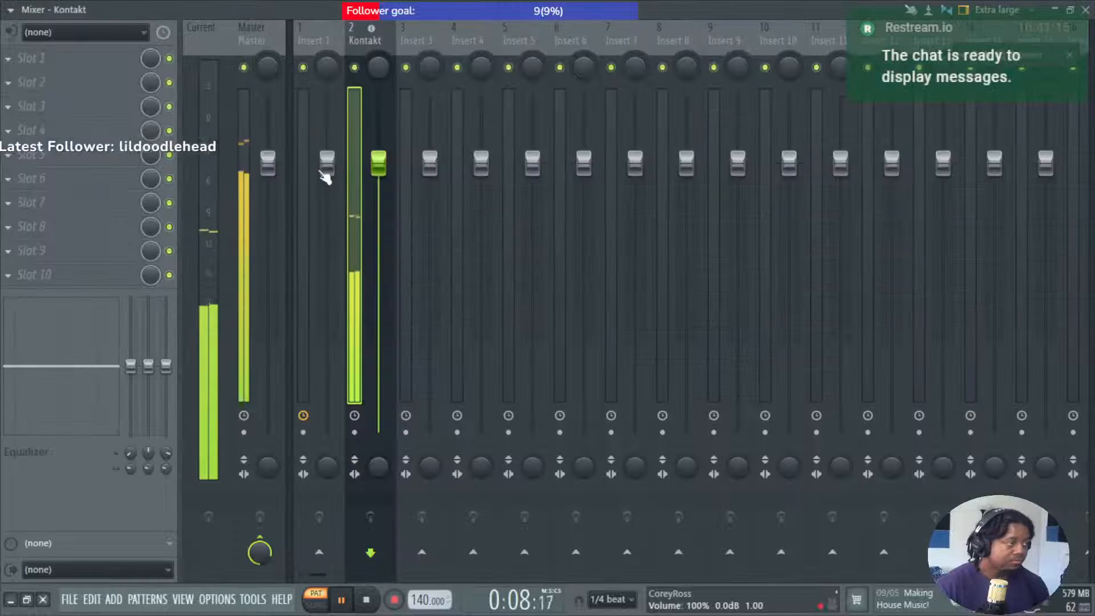
pyautogui.click(399, 476)
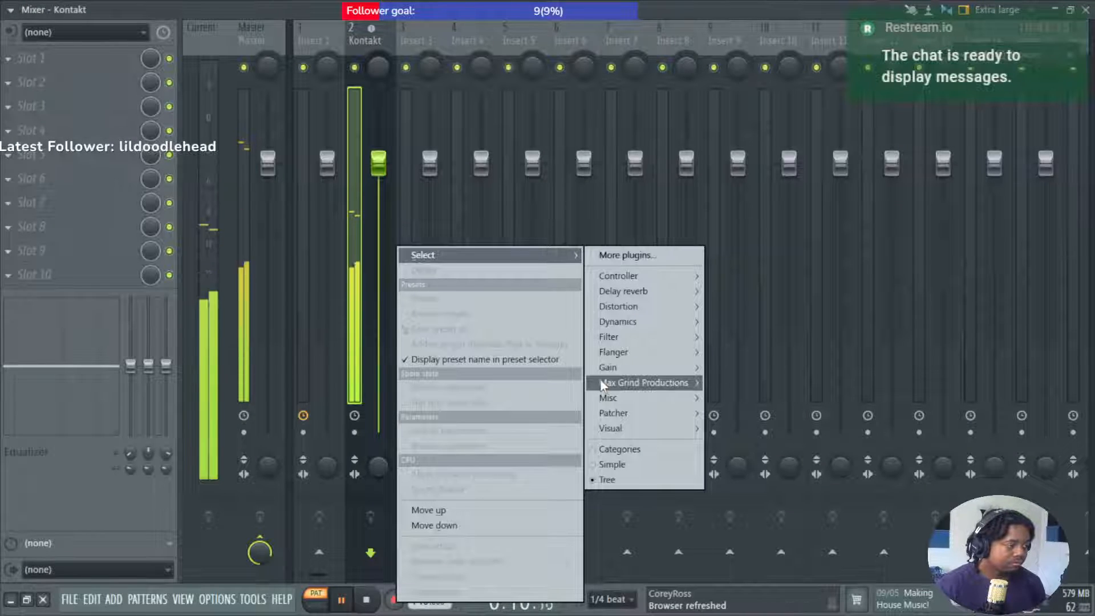
pyautogui.moveTo(600, 383)
pyautogui.moveTo(798, 439)
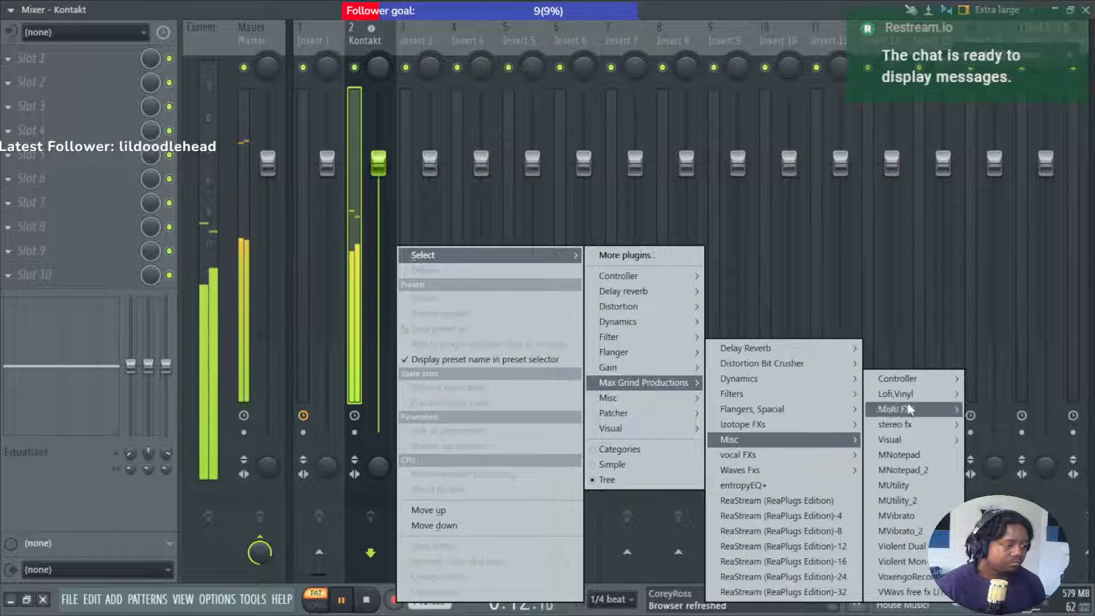
pyautogui.moveTo(910, 410)
pyautogui.click(999, 391)
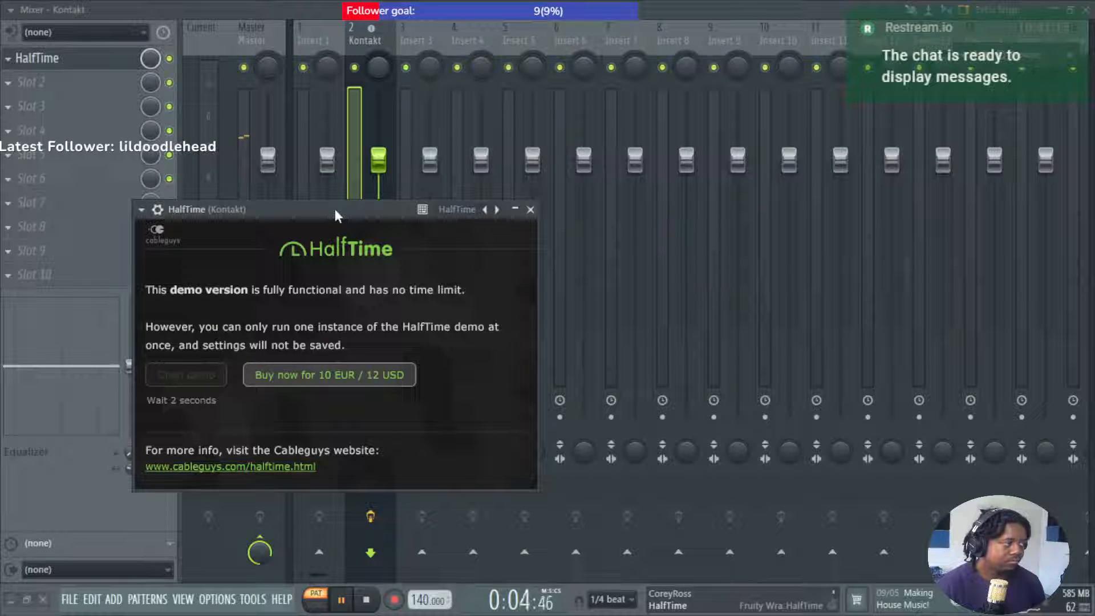
pyautogui.click(530, 210)
# Consolidate the Kontakt playlist track to a 16Bit int stereo WAV with insert and master effects enabled.
pyautogui.press('F5')
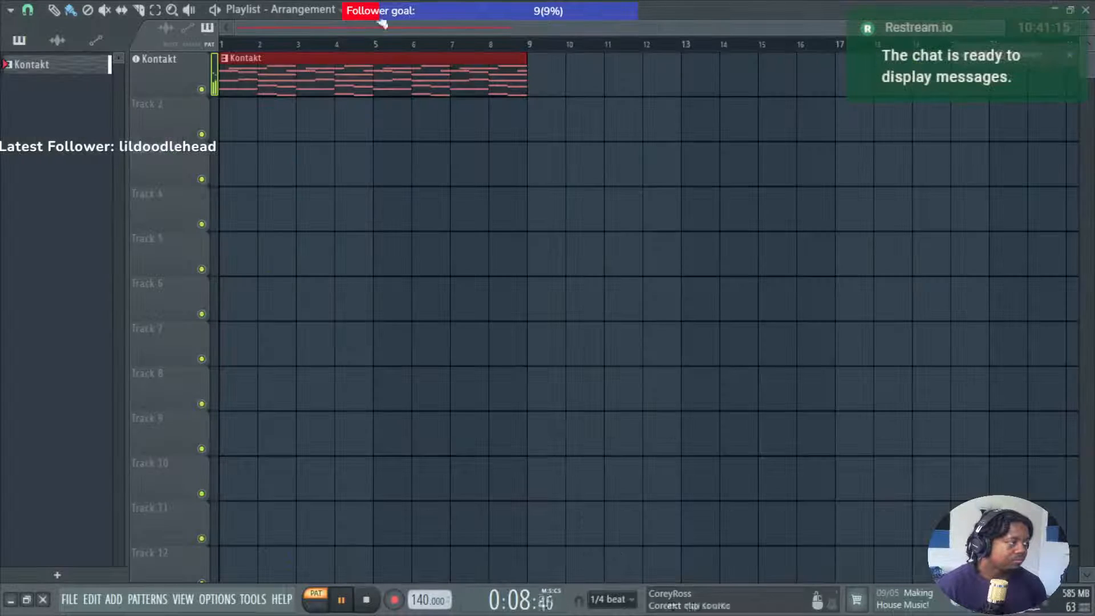
pyautogui.rightClick(178, 69)
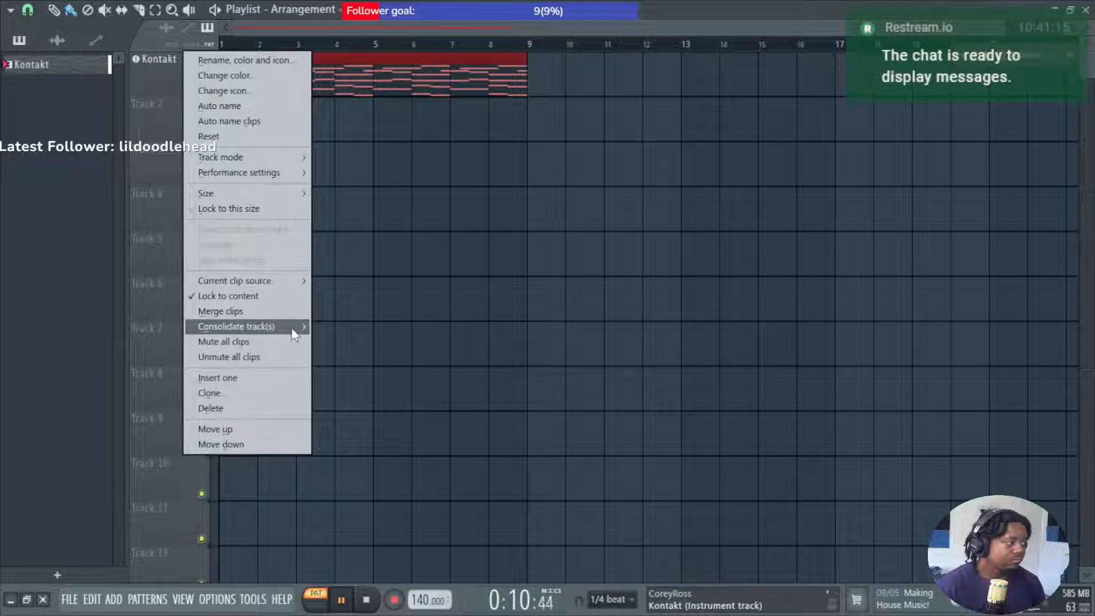
pyautogui.moveTo(294, 330)
pyautogui.click(365, 339)
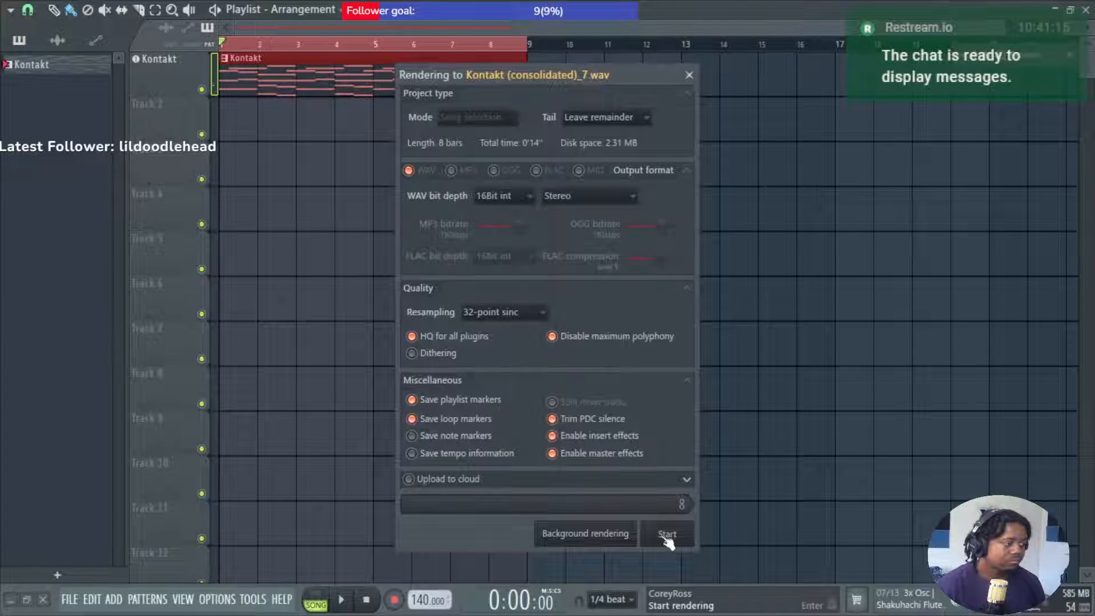
pyautogui.click(664, 537)
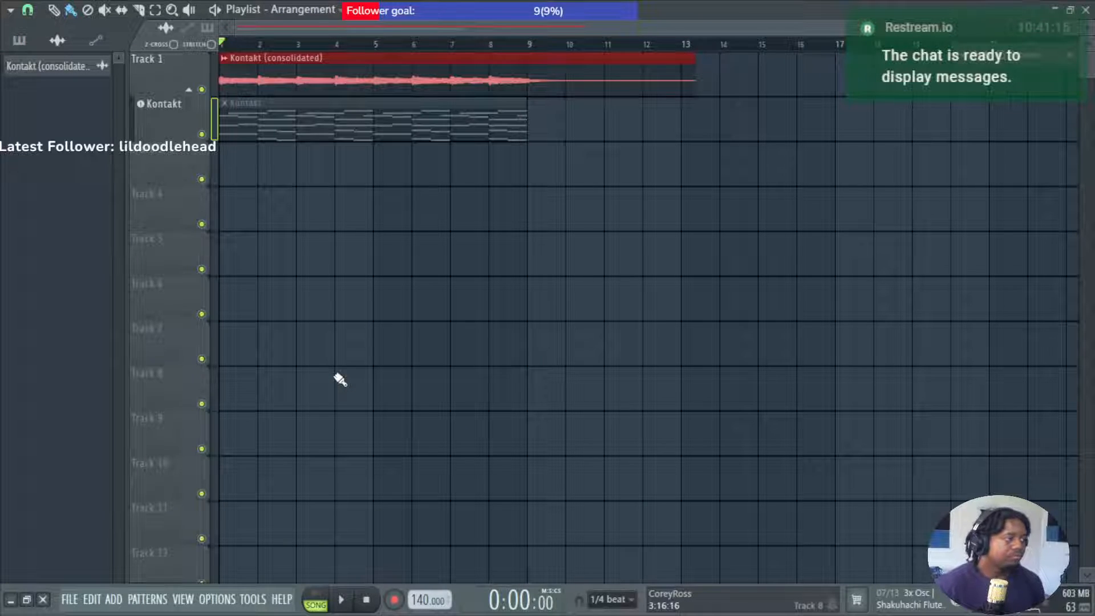
# Slice the consolidated Kontakt audio clip at bar 9, delete the tail, and play the arrangement.
pyautogui.press('c')
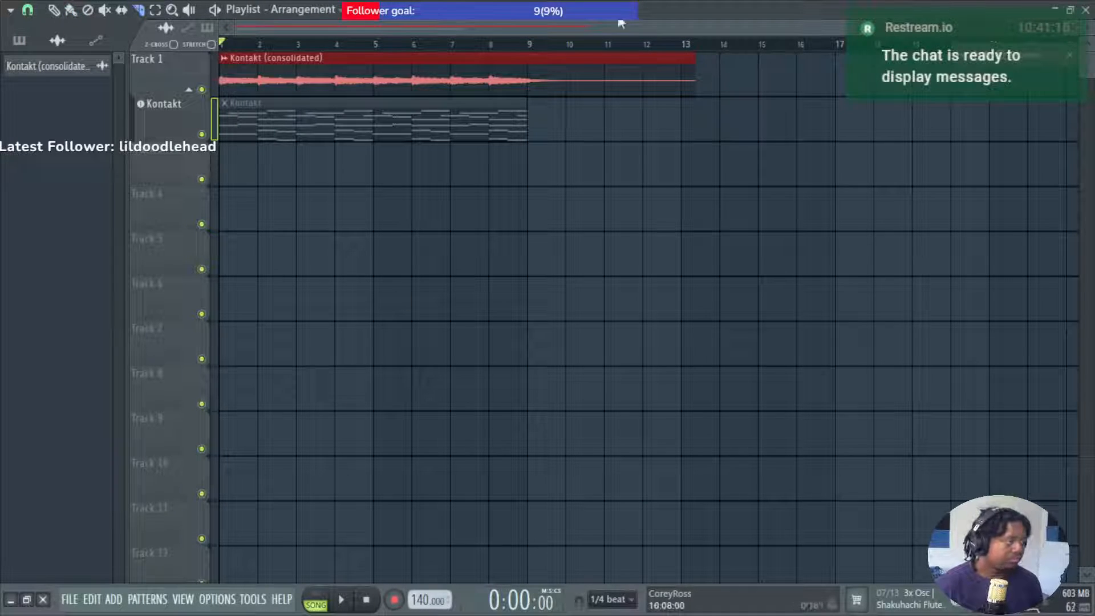
pyautogui.click(536, 93)
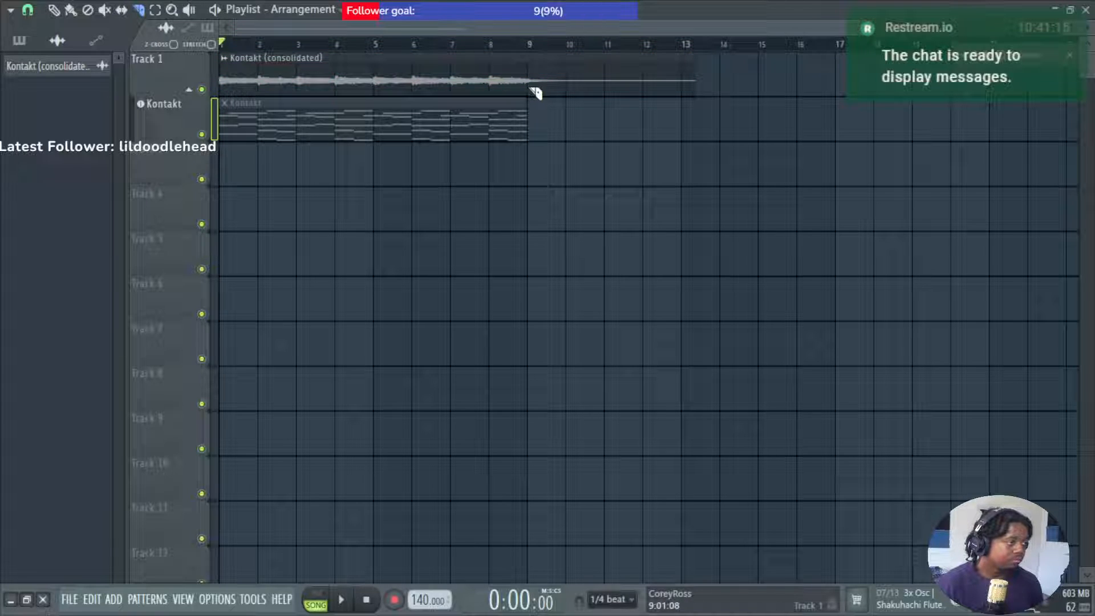
pyautogui.moveTo(530, 88); pyautogui.dragTo(542, 88)
pyautogui.scroll(3, 592, 139)
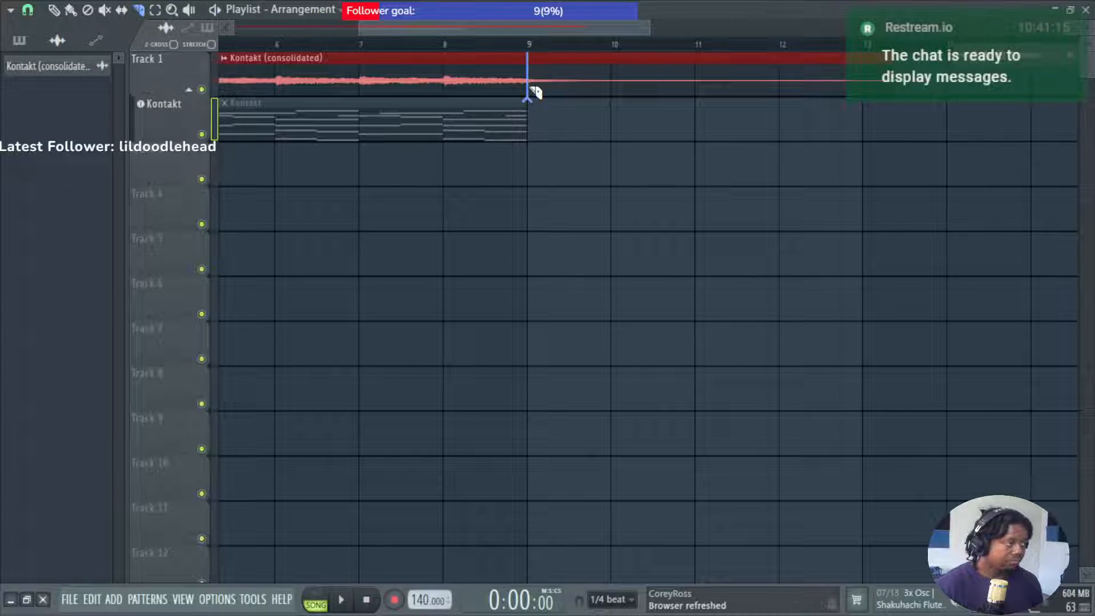
pyautogui.click(533, 91)
pyautogui.rightClick(579, 92)
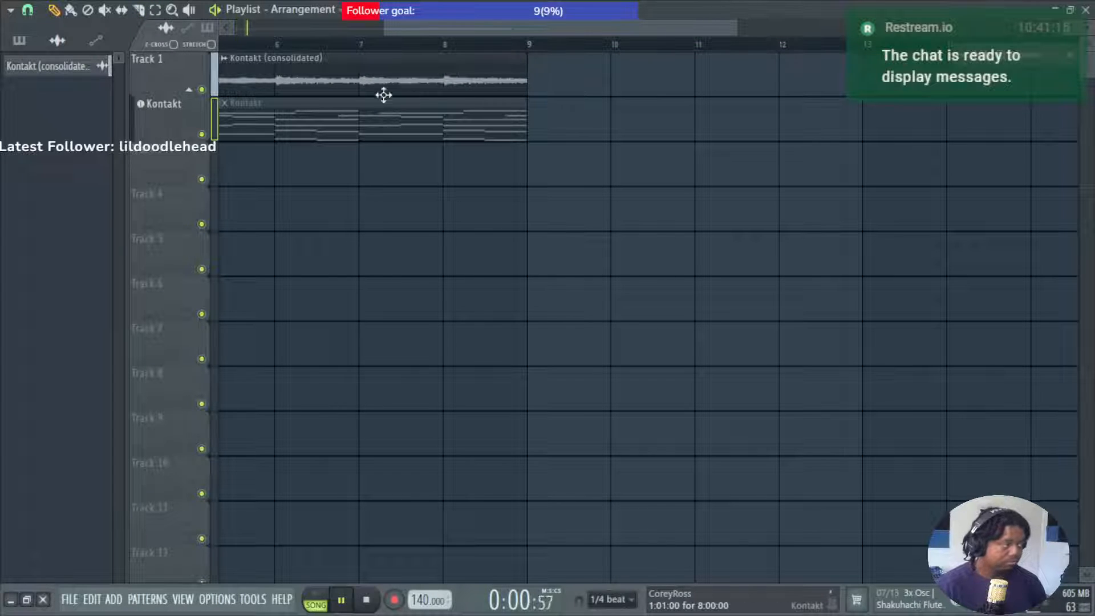
pyautogui.scroll(-4, 242, 118)
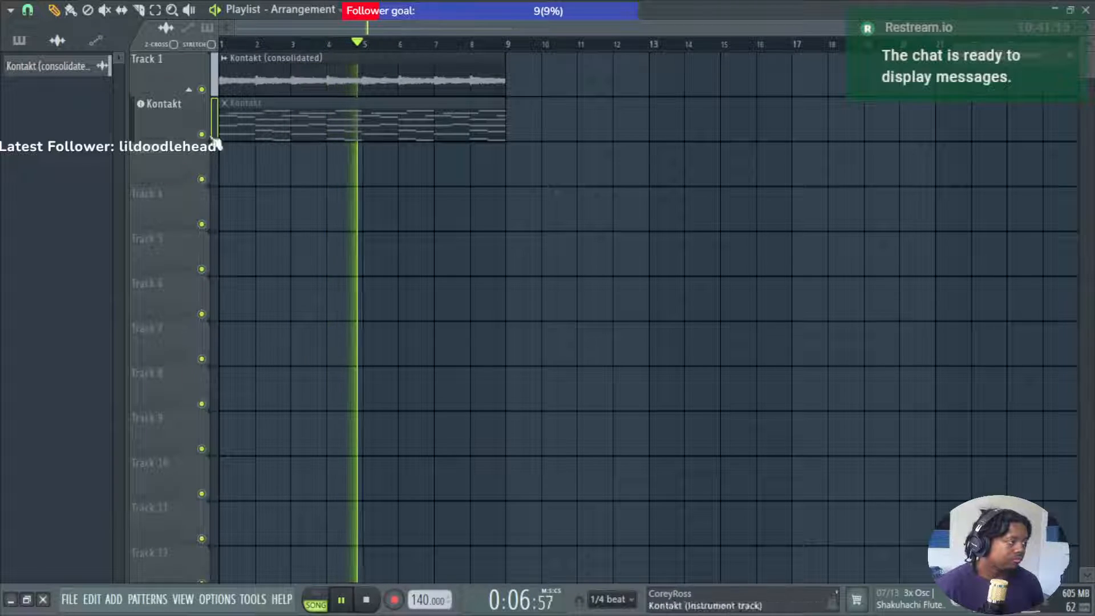
# Remove HalfTime from the Kontakt mixer track and unmute the original Kontakt pattern clip in the playlist.
pyautogui.press('F9')
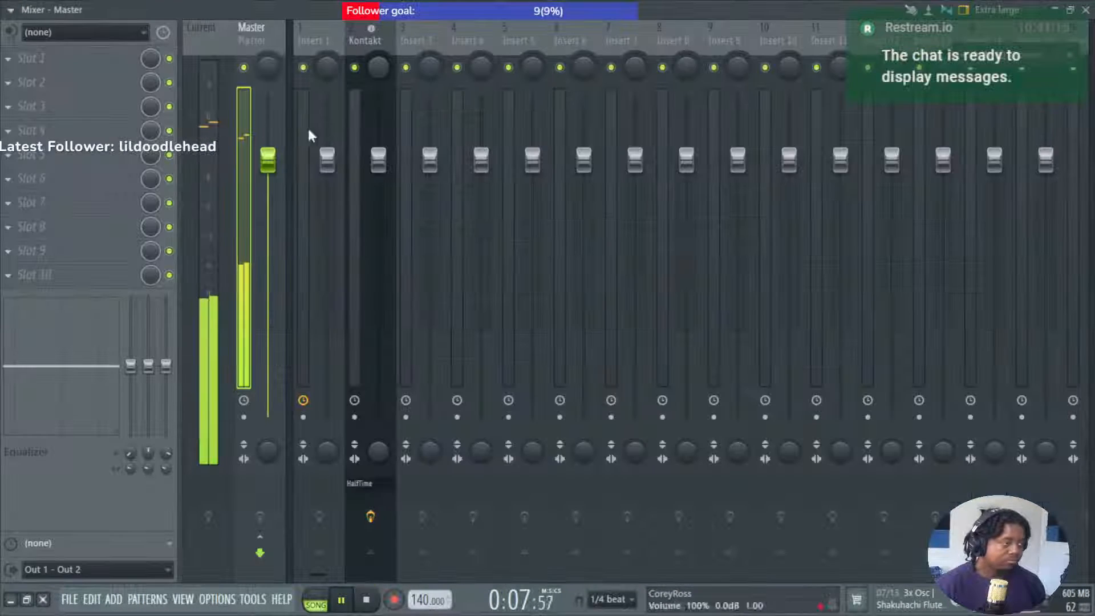
pyautogui.rightClick(373, 483)
pyautogui.click(463, 271)
pyautogui.press('F9')
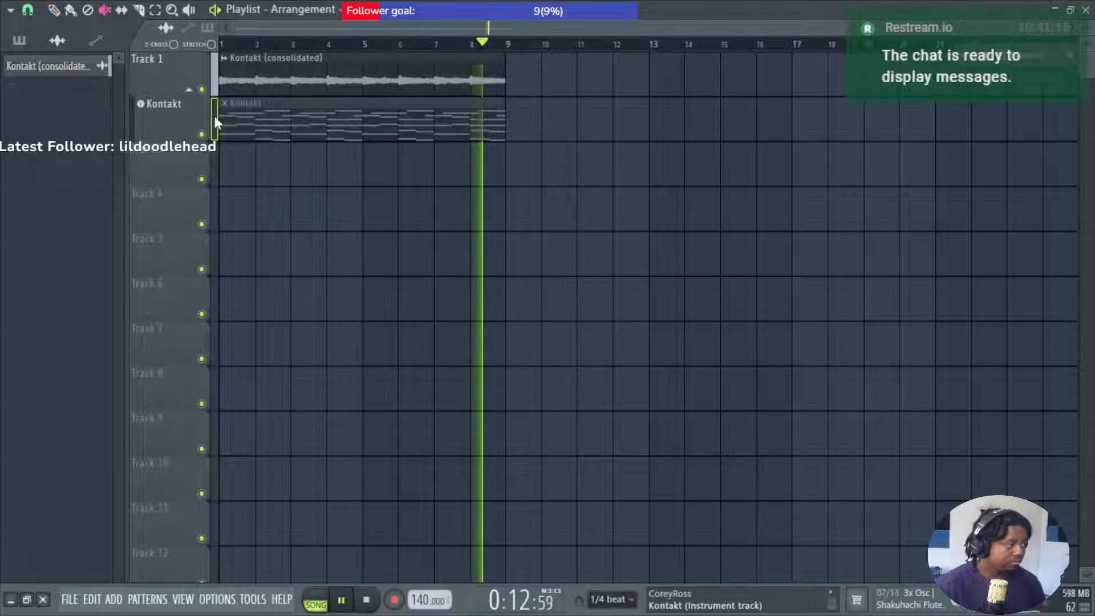
pyautogui.click(238, 129)
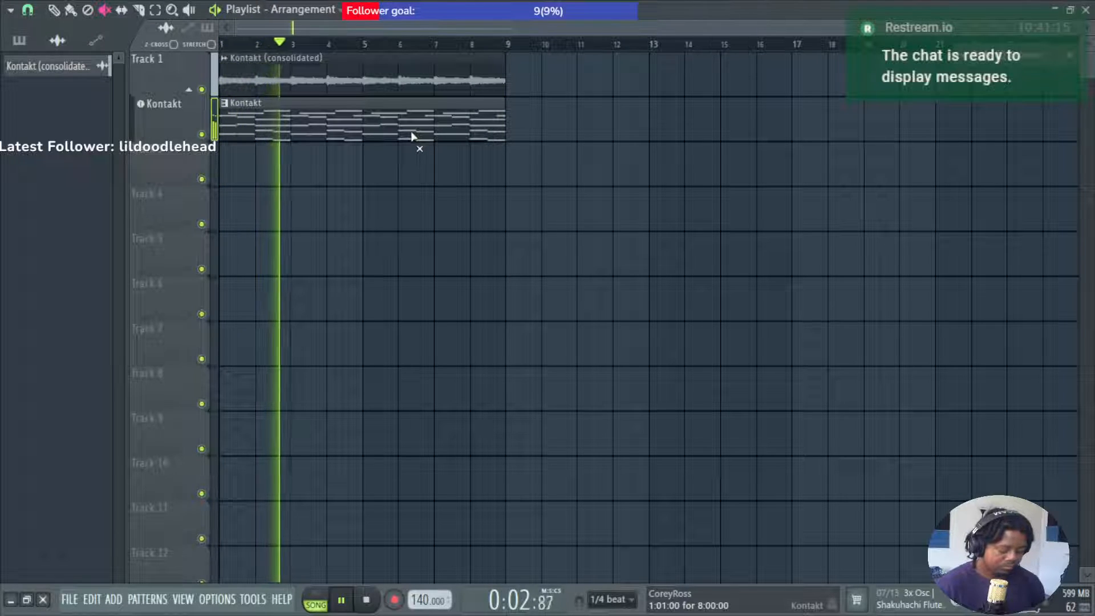
# Lower the Kontakt mixer track's volume to 86% (-3.2 dB) and check the consolidated audio clip's channel settings.
pyautogui.press('F9')
pyautogui.press('F9')
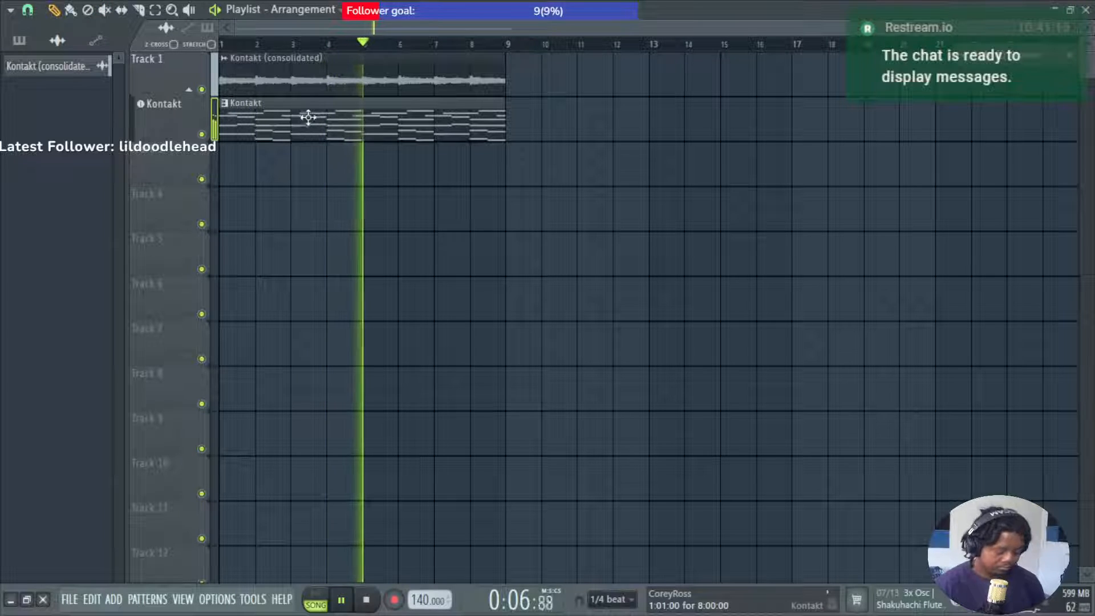
pyautogui.press('F9')
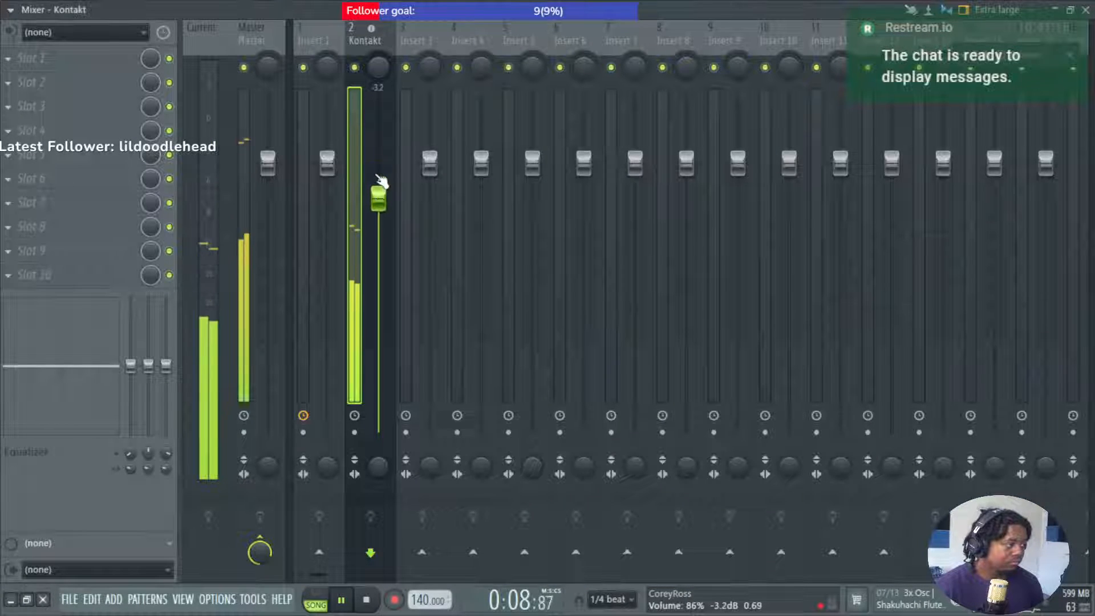
pyautogui.press('F9')
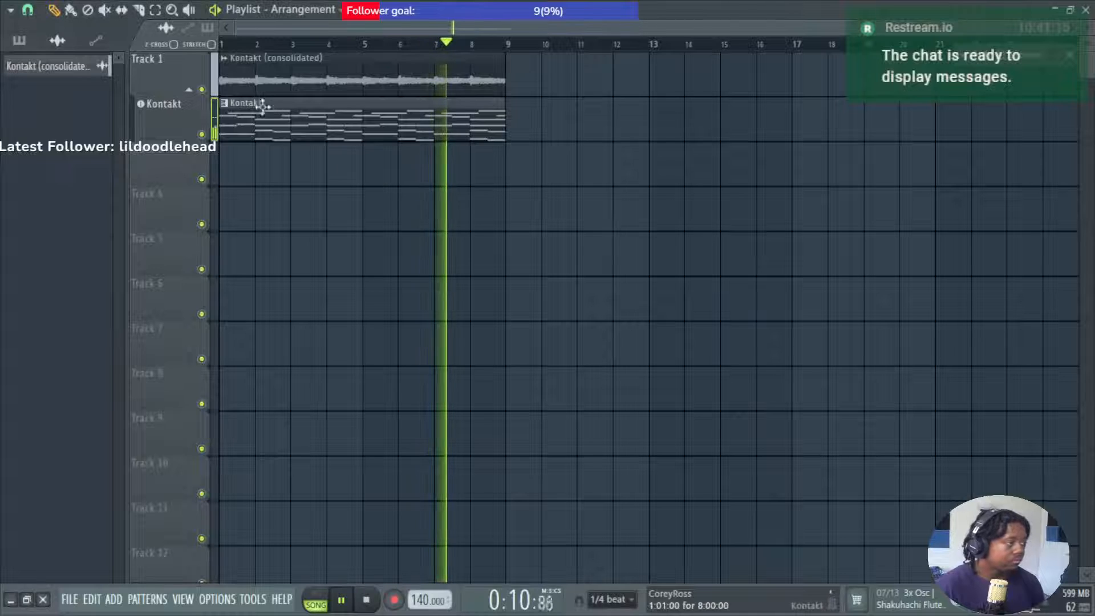
pyautogui.doubleClick(246, 69)
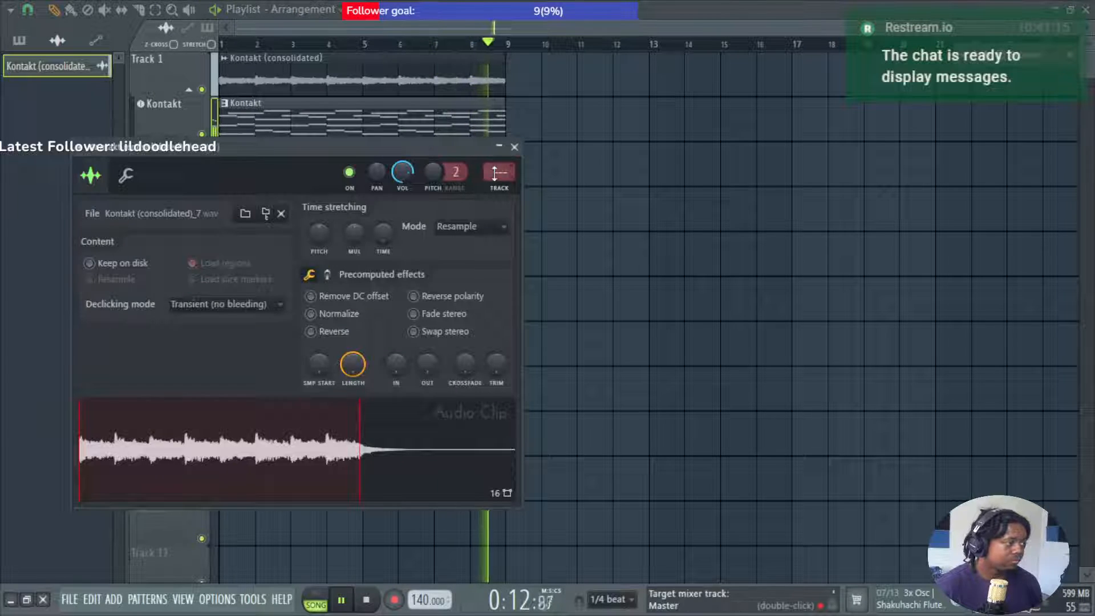
pyautogui.click(515, 147)
# Look through the Cymatics sample pack folders in the browser for a pack with drum and 808 sounds.
pyautogui.hotkey('alt', 'F8')
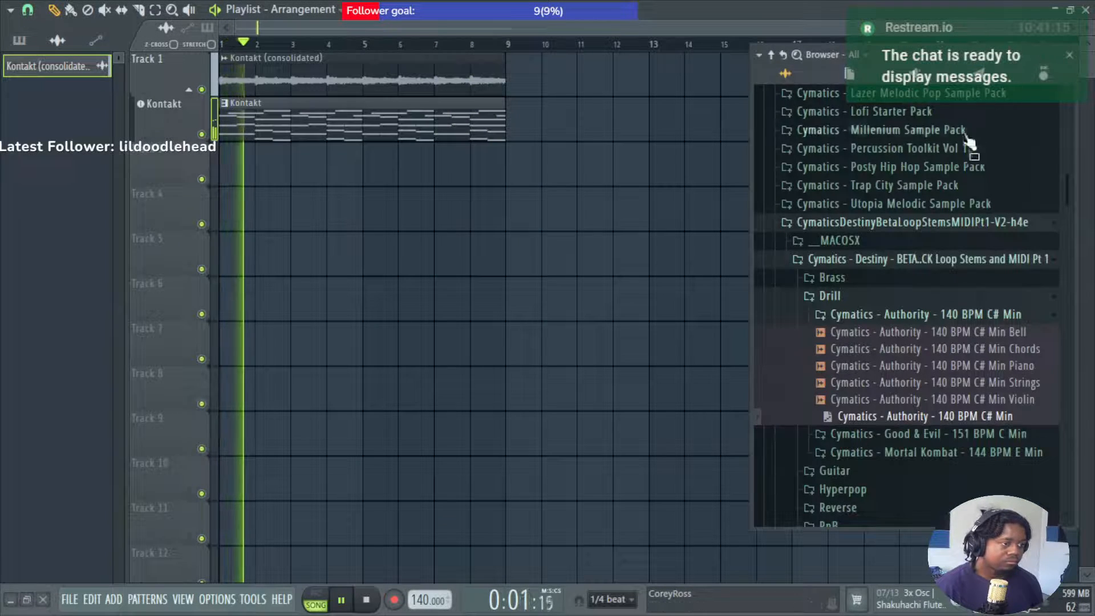
pyautogui.click(901, 297)
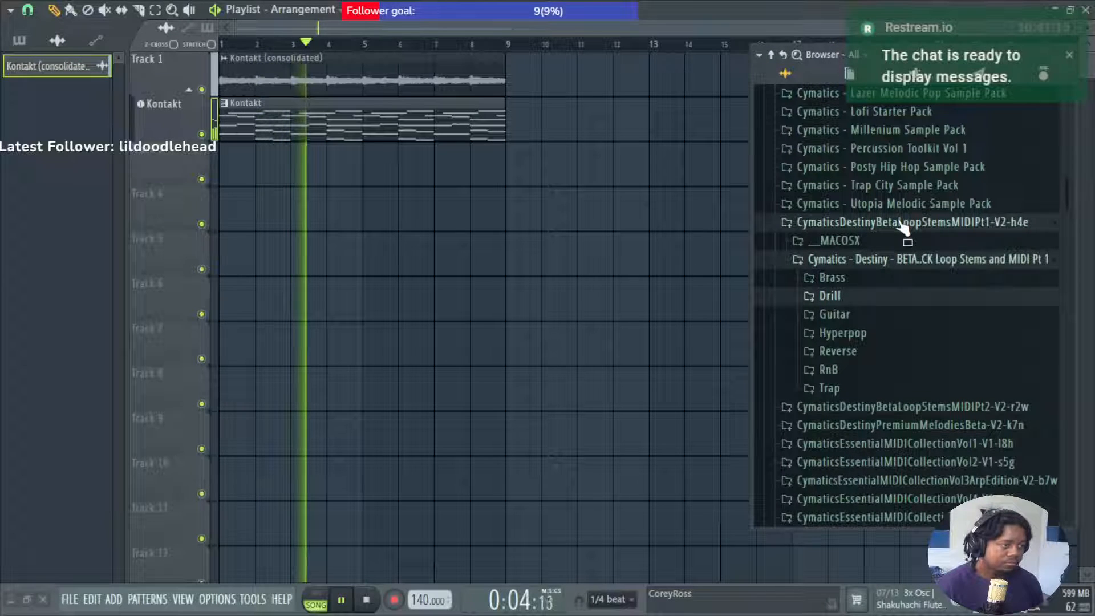
pyautogui.click(891, 297)
pyautogui.click(894, 315)
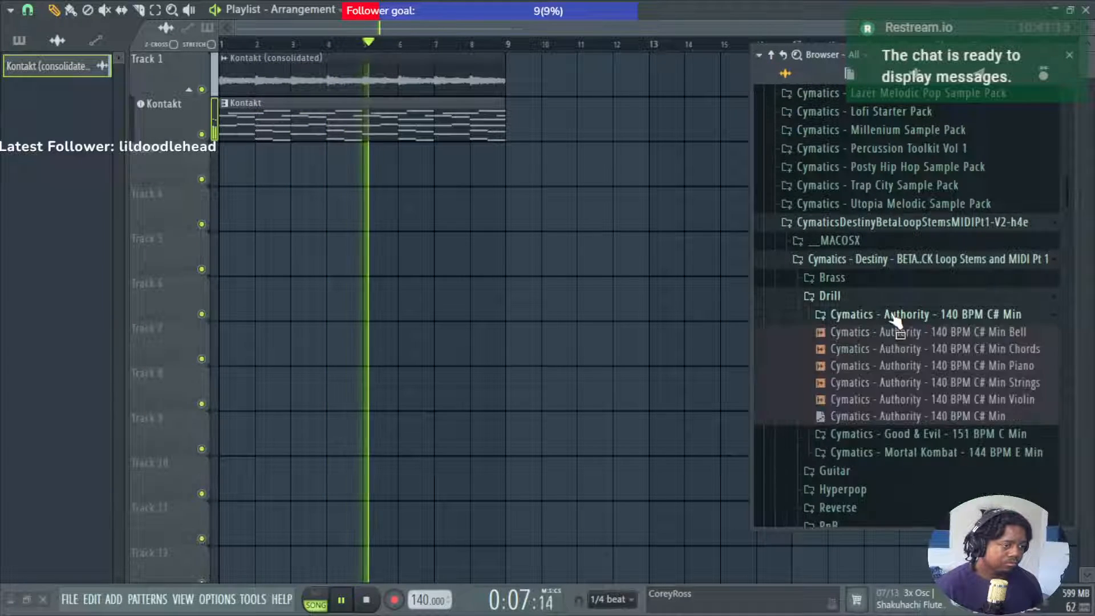
pyautogui.click(910, 222)
pyautogui.scroll(-3, 891, 240)
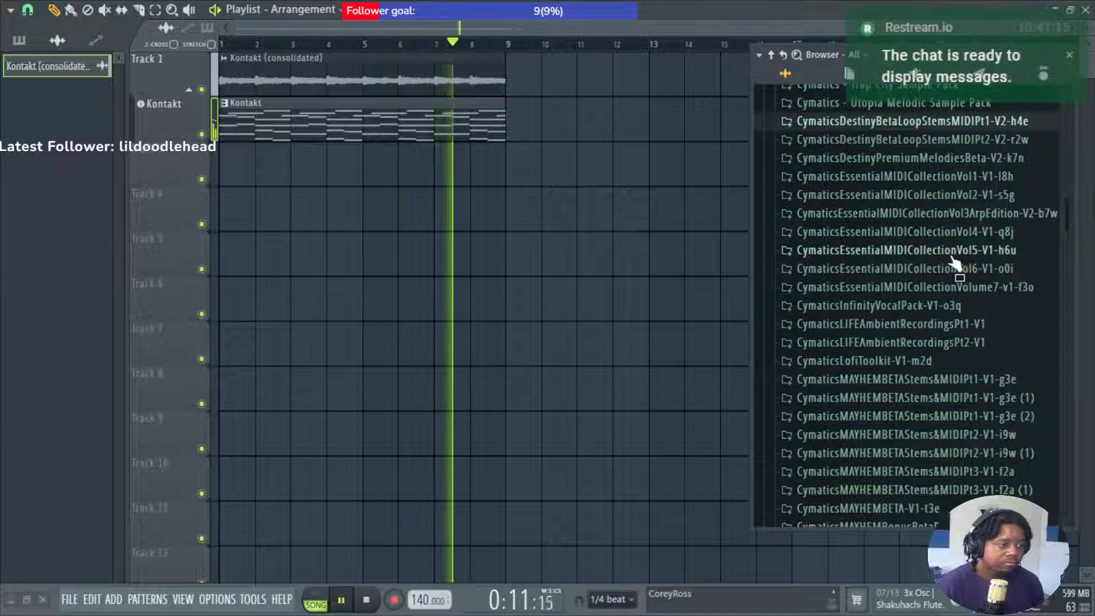
pyautogui.scroll(-2, 952, 262)
pyautogui.scroll(-2, 958, 259)
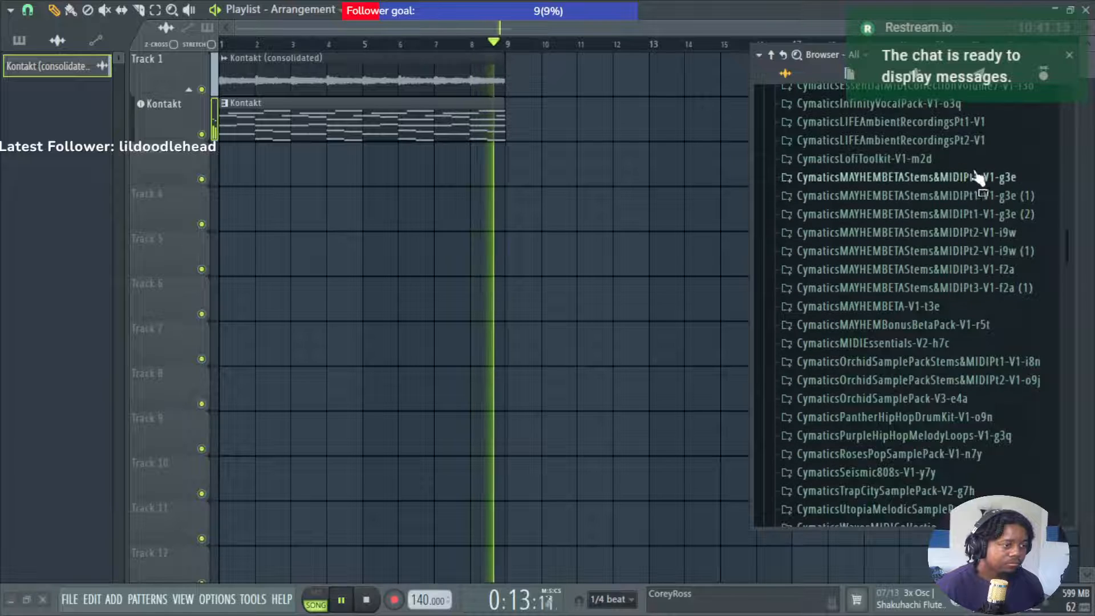
pyautogui.scroll(-2, 964, 279)
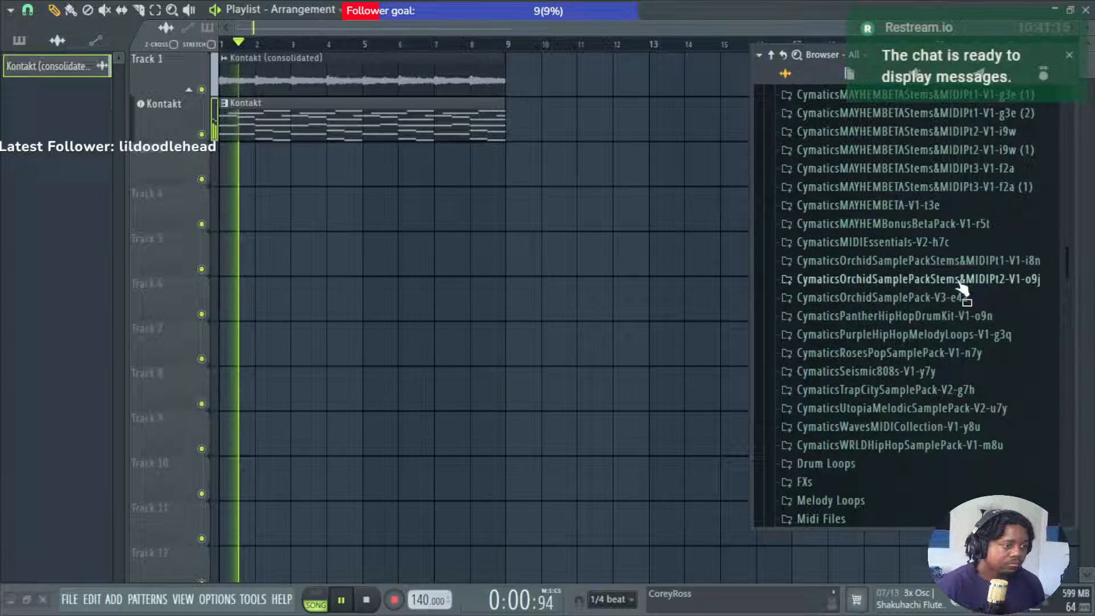
# Add Cymatics - Driller 808 from the MAYHEM Bonus Beta Pack's Fury 808 Sample Pack as an instrument track on Track 3.
pyautogui.click(963, 224)
pyautogui.click(944, 262)
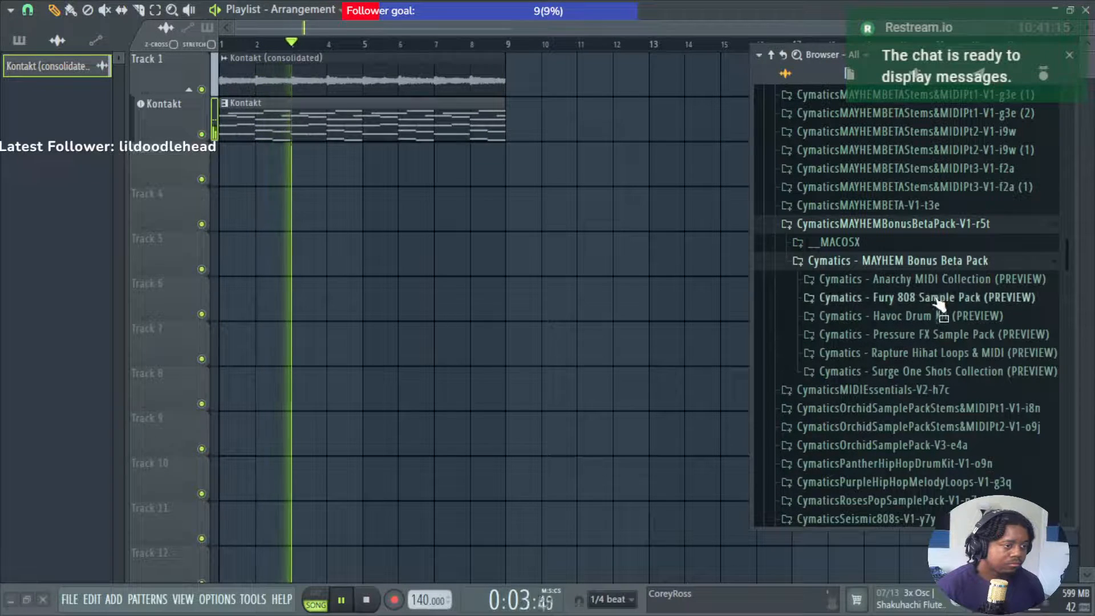
pyautogui.click(960, 298)
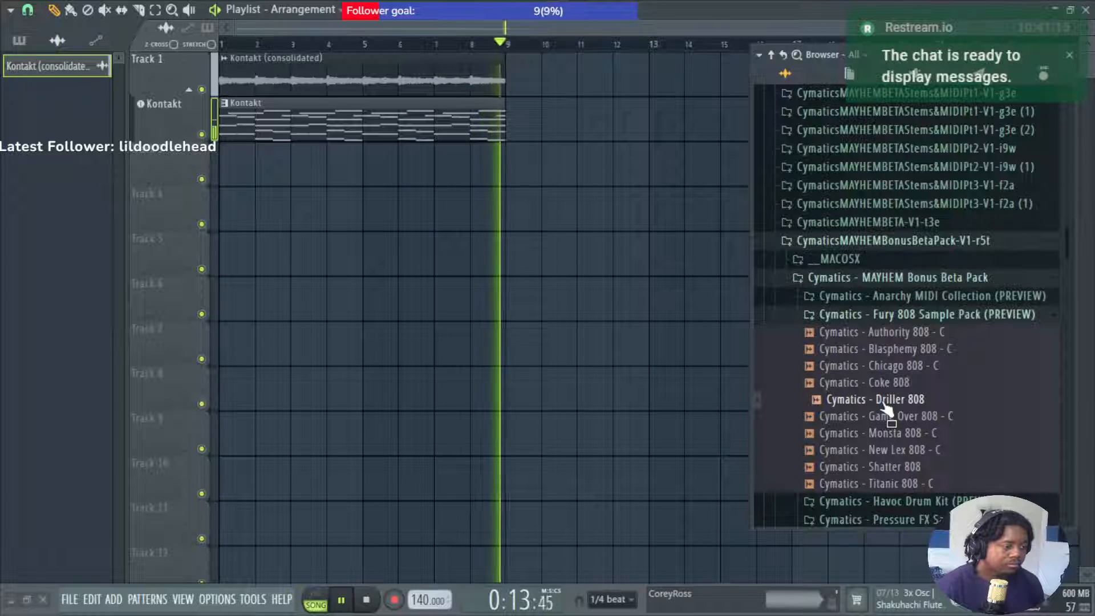
pyautogui.moveTo(889, 409); pyautogui.dragTo(184, 183)
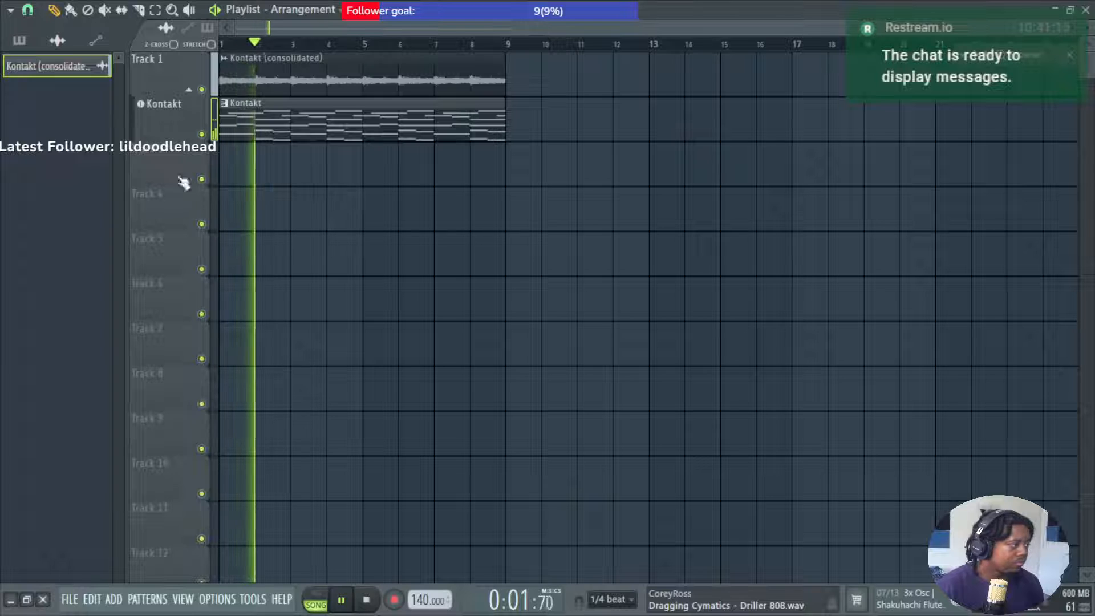
pyautogui.click(707, 358)
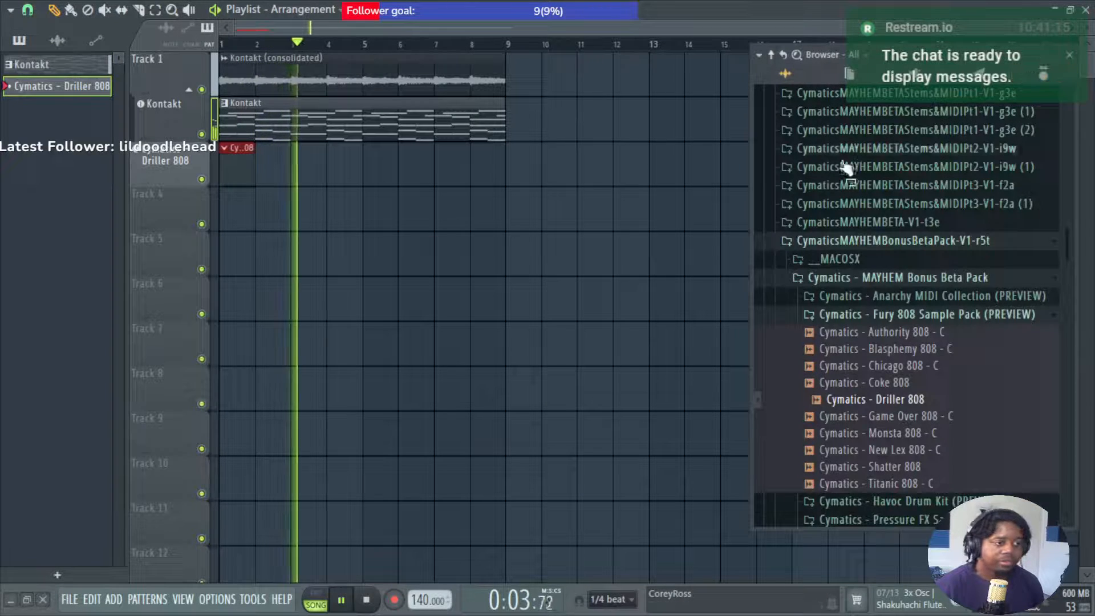
# Add Cymatics - Havoc Clap - Basic from the Havoc Drum Kit as an instrument track on Track 4.
pyautogui.click(893, 315)
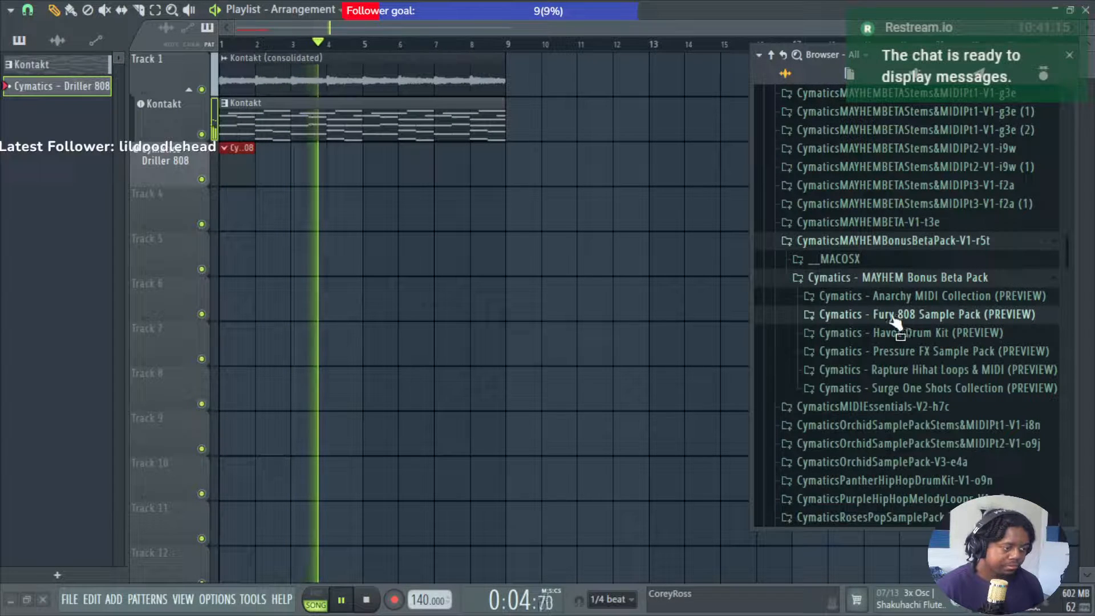
pyautogui.click(930, 332)
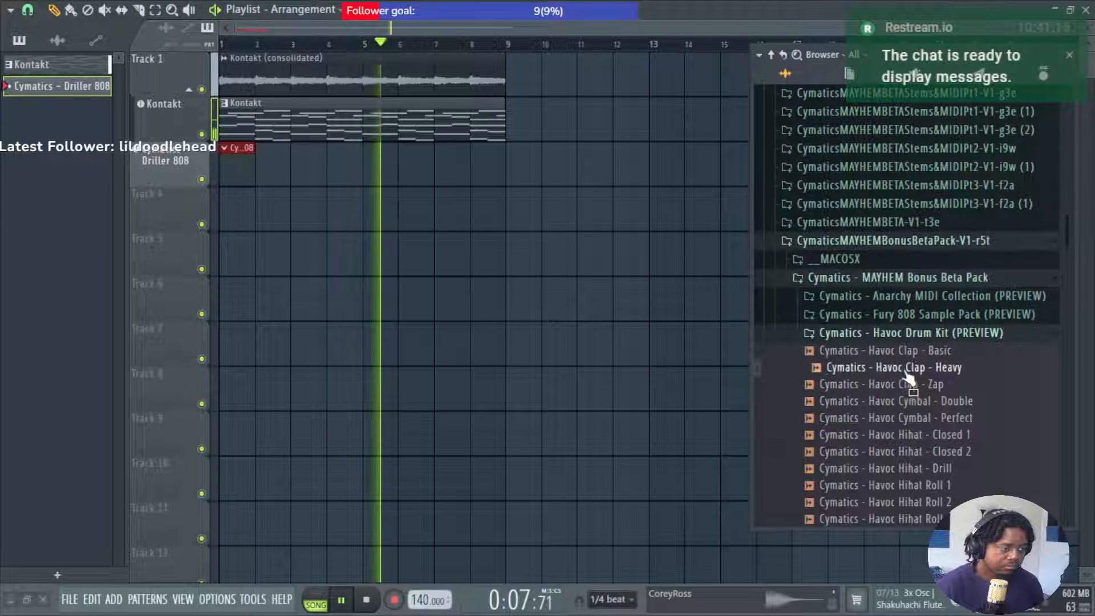
pyautogui.moveTo(911, 359); pyautogui.dragTo(190, 220)
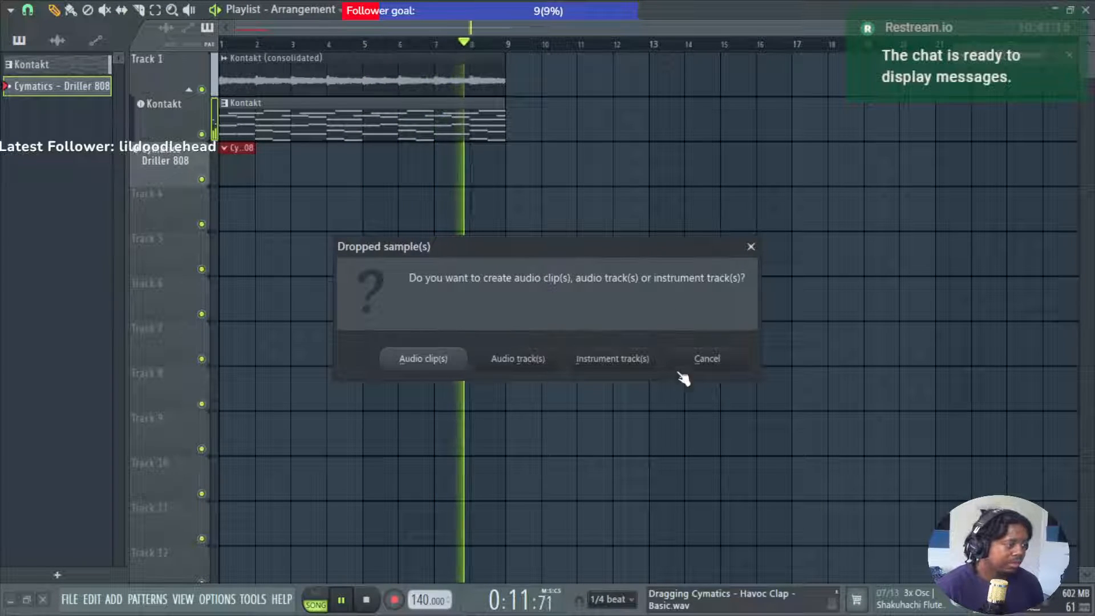
pyautogui.press('i')
# Audition the Havoc claps and cymbals and add Cymatics - Havoc Cymbal - Double as an instrument track on Track 5.
pyautogui.moveTo(835, 151)
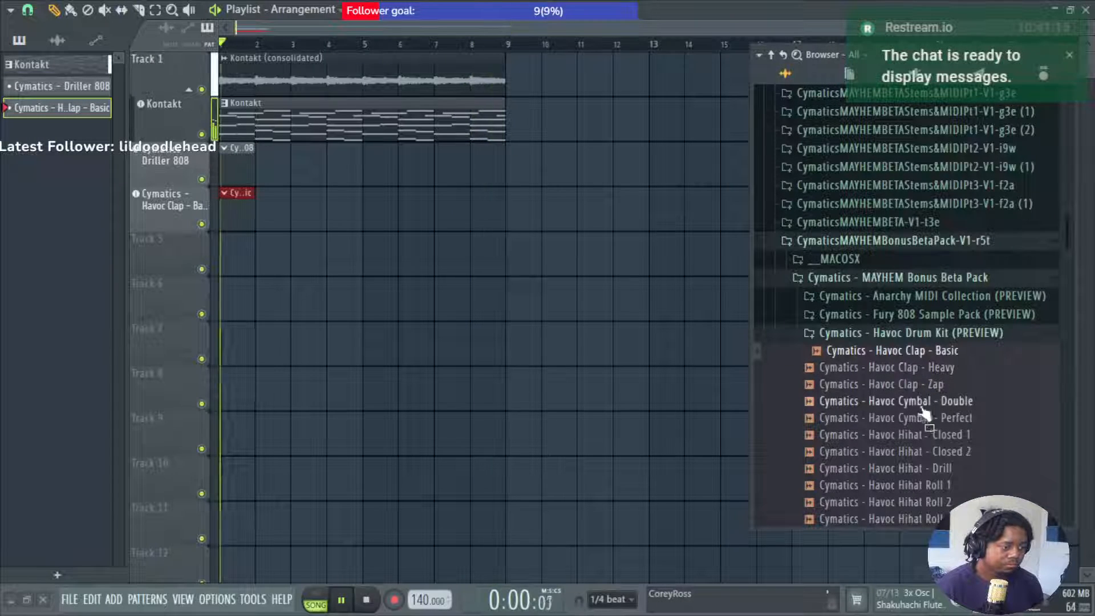
pyautogui.click(916, 385)
pyautogui.click(919, 401)
pyautogui.click(918, 385)
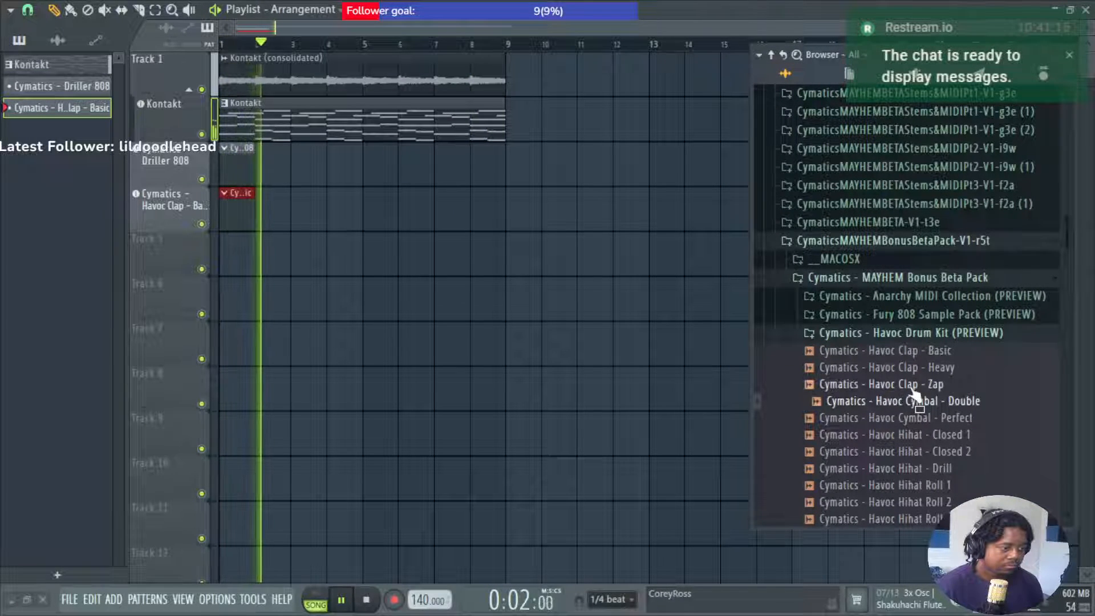
pyautogui.click(919, 400)
pyautogui.moveTo(920, 405); pyautogui.dragTo(201, 261)
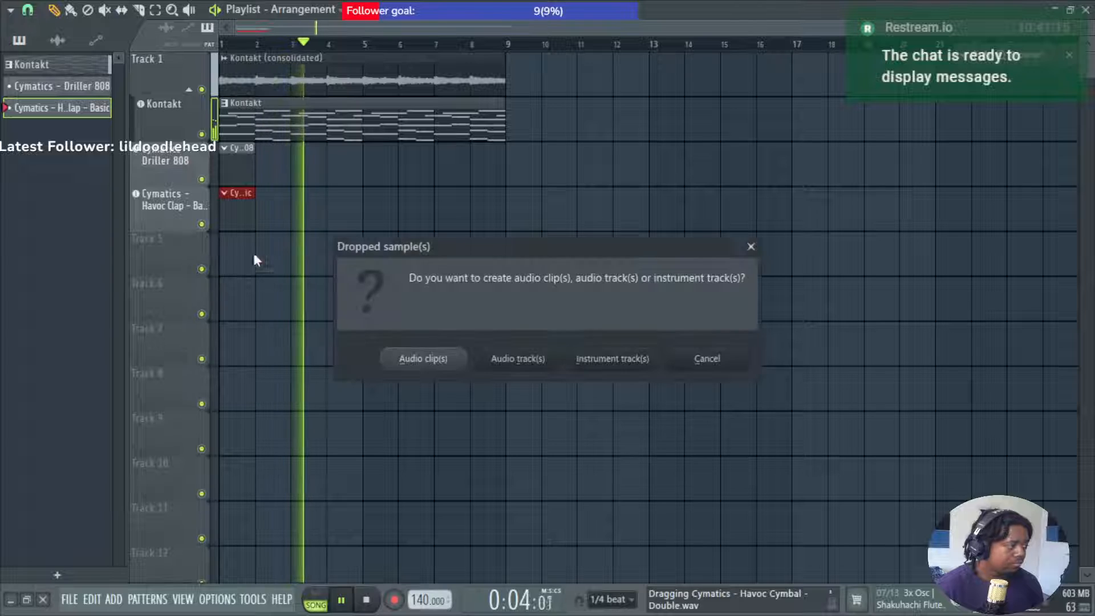
pyautogui.click(619, 362)
# Audition the Havoc cymbal and hi-hat samples and add Cymatics - Havoc Hihat - Drill as an instrument track on Track 6.
pyautogui.moveTo(855, 228)
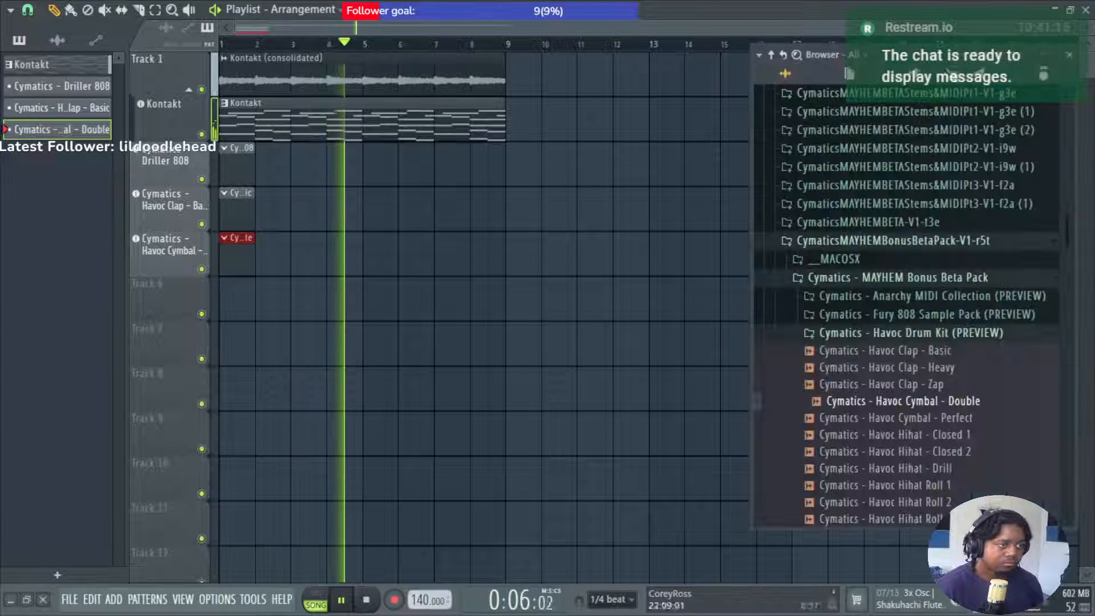
pyautogui.click(908, 422)
pyautogui.click(911, 436)
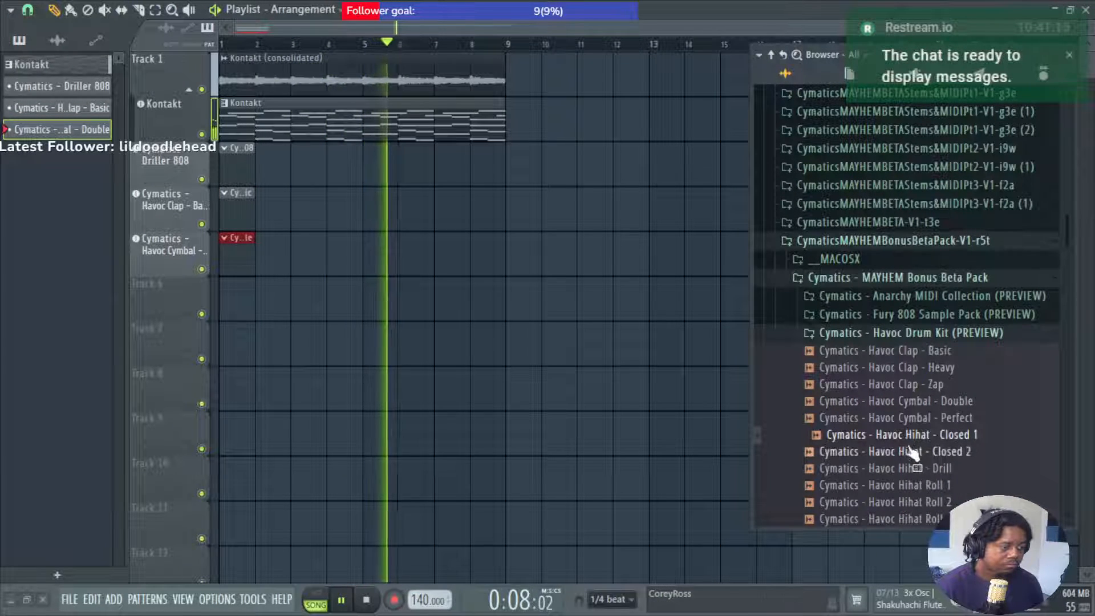
pyautogui.click(913, 452)
pyautogui.moveTo(913, 468); pyautogui.dragTo(186, 313)
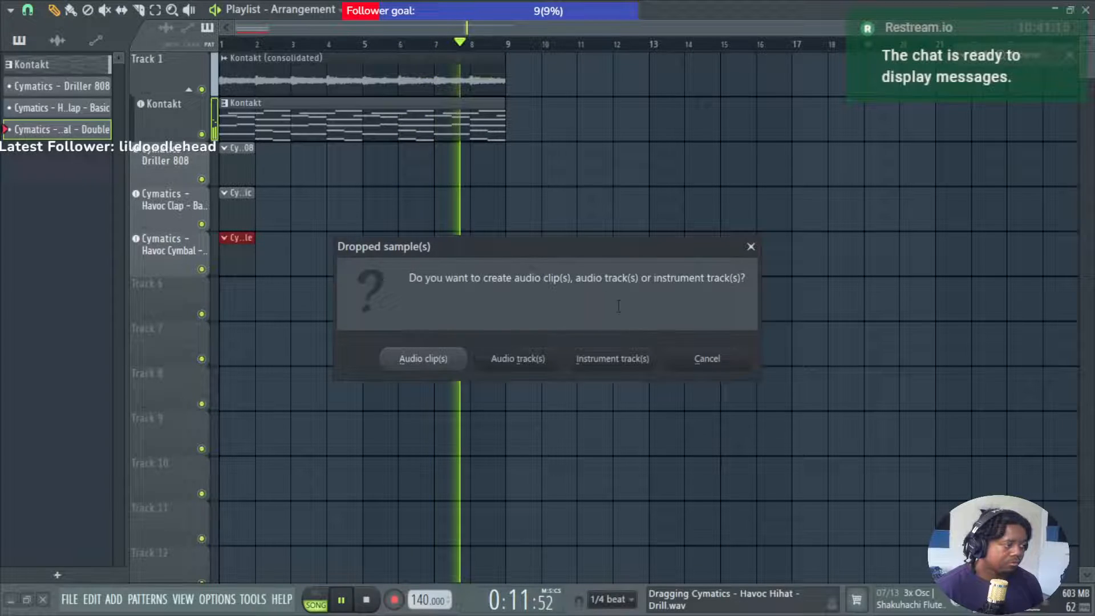
pyautogui.click(609, 358)
# Audition the Havoc kicks, add Cymatics - Havoc Kick - Deep (E) as an instrument track, and move it directly below the Driller 808 track.
pyautogui.scroll(-3, 912, 371)
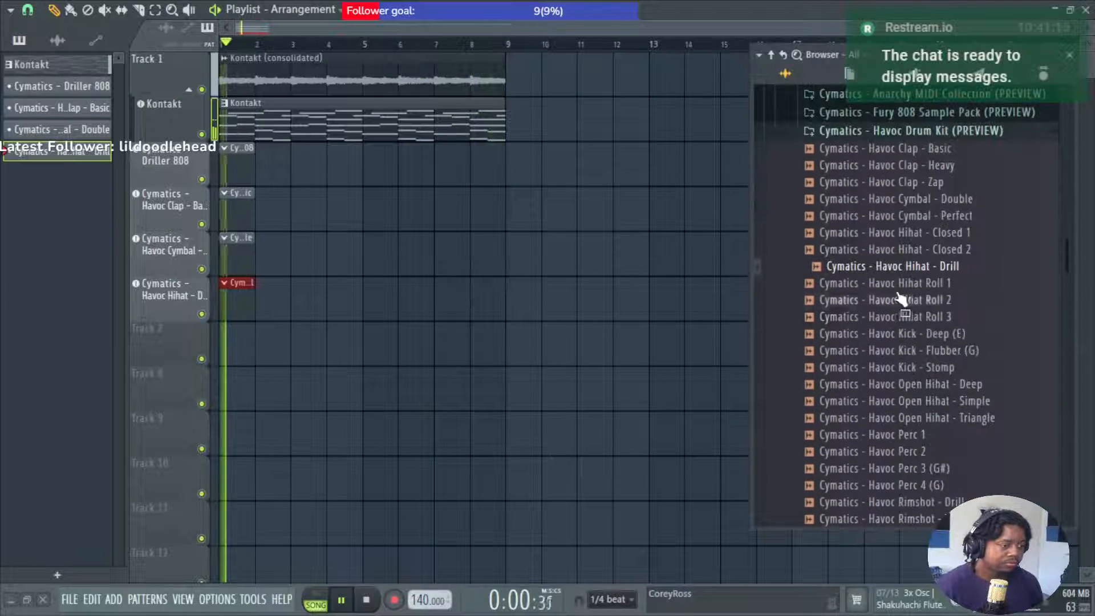
pyautogui.click(889, 333)
pyautogui.click(890, 350)
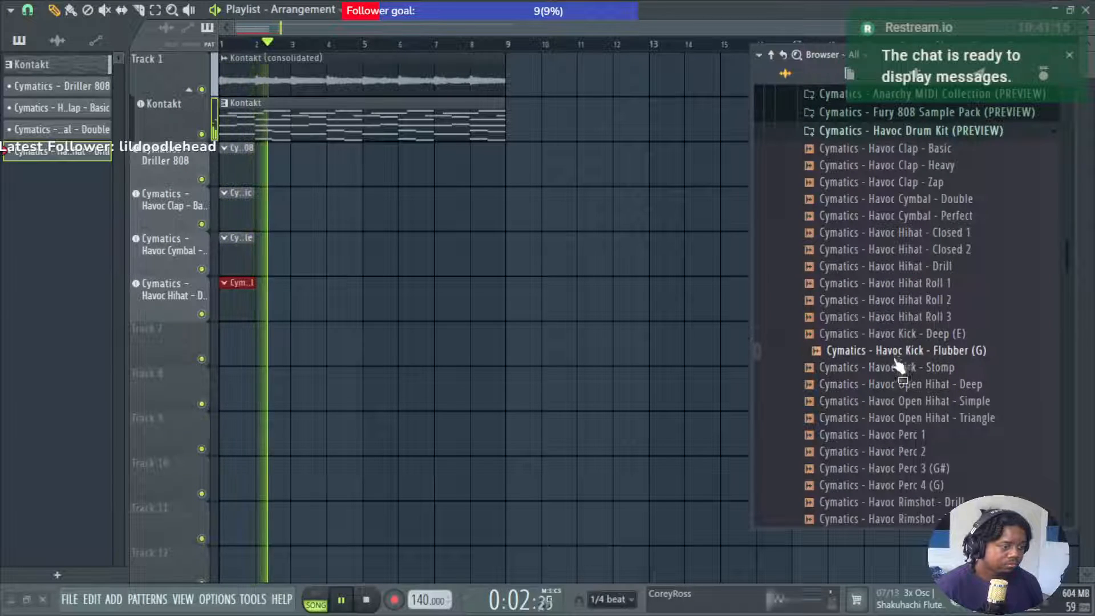
pyautogui.click(892, 369)
pyautogui.click(928, 350)
pyautogui.click(925, 335)
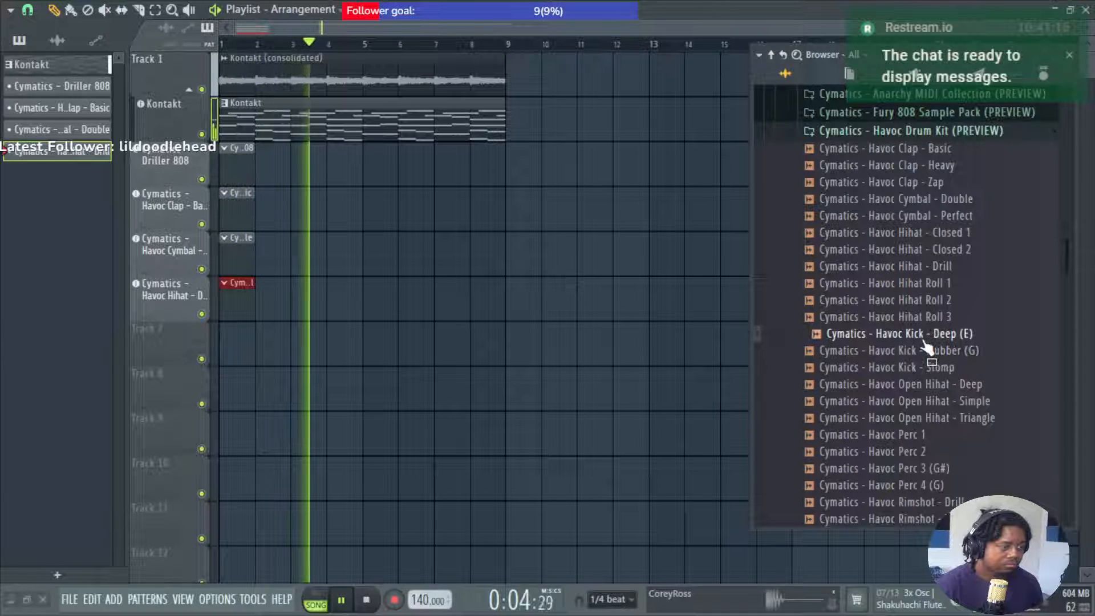
pyautogui.moveTo(927, 345); pyautogui.dragTo(205, 344)
pyautogui.click(610, 358)
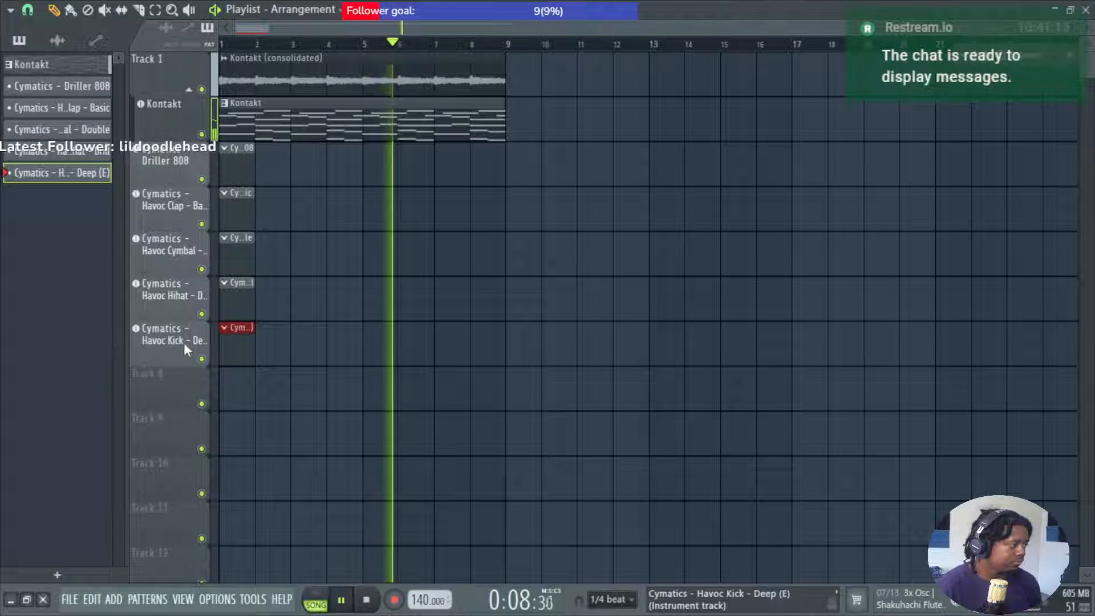
pyautogui.moveTo(184, 252); pyautogui.dragTo(183, 207)
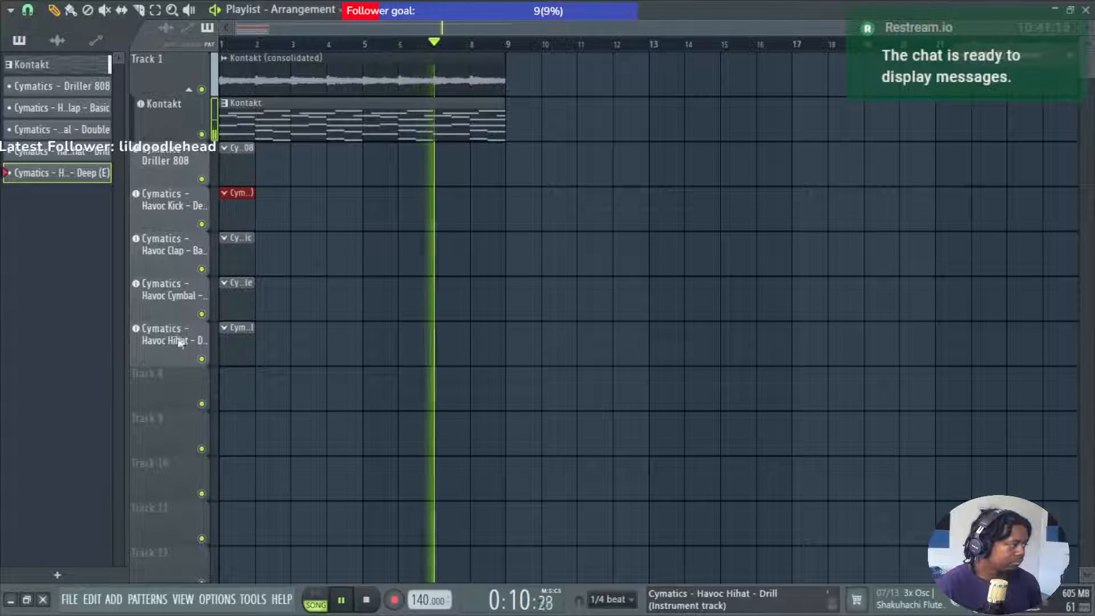
# Add Cymatics - Havoc Rimshot - Drill from the Havoc Drum Kit as an instrument track on Track 8.
pyautogui.hotkey('alt', 'F8')
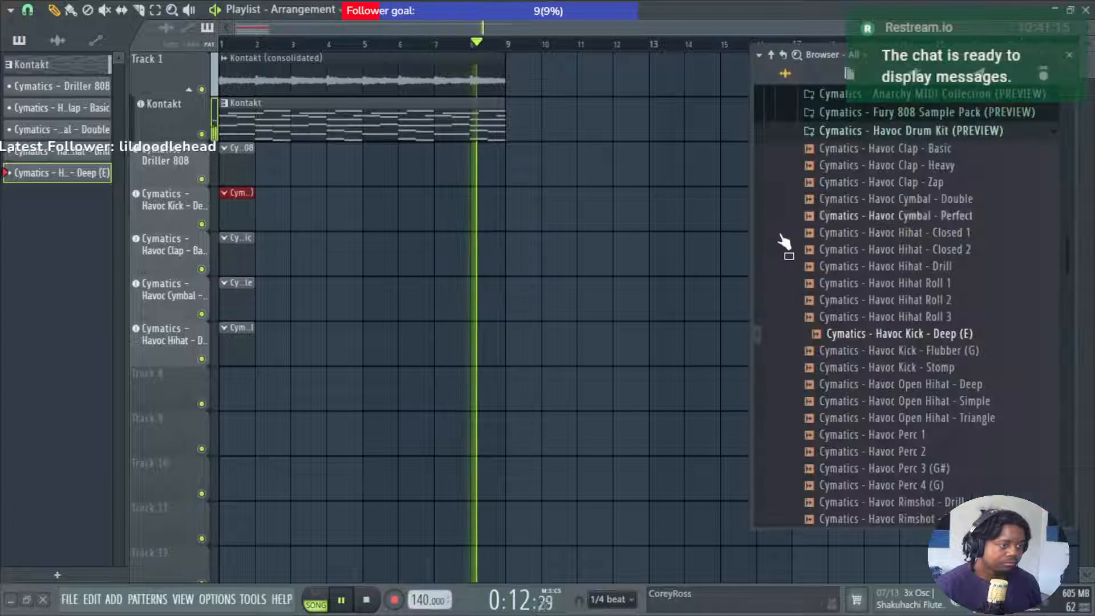
pyautogui.scroll(-3, 912, 439)
pyautogui.click(887, 402)
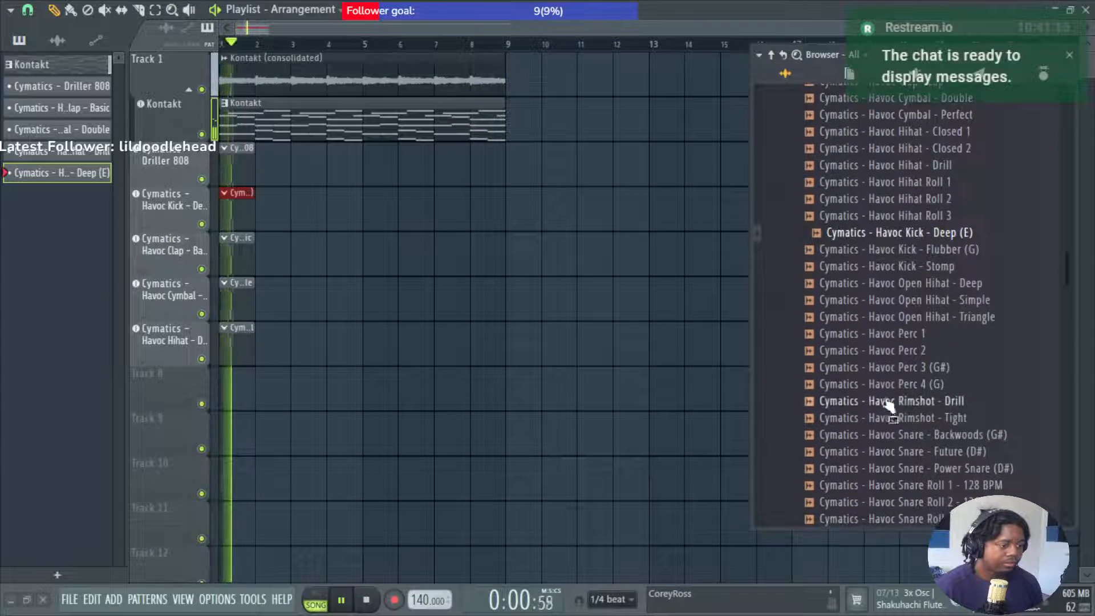
pyautogui.moveTo(902, 415); pyautogui.dragTo(179, 396)
pyautogui.click(605, 360)
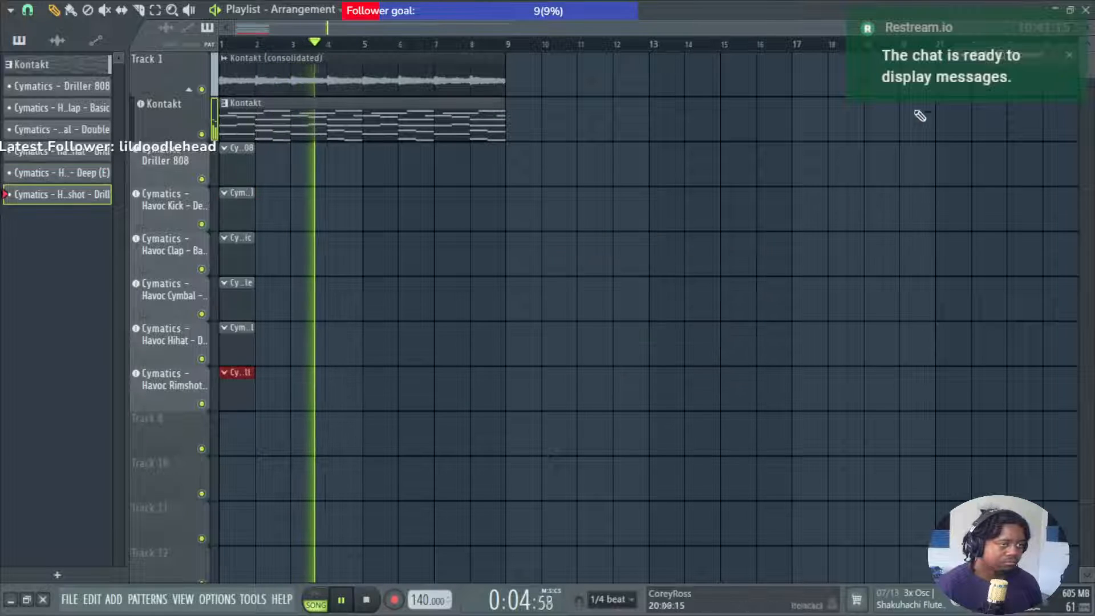
# Audition the Havoc snares, add Cymatics - Havoc Snare - Backwoods (G#) as an instrument track, and move the snare and rimshot tracks directly below the kick.
pyautogui.moveTo(936, 325)
pyautogui.scroll(-5, 936, 324)
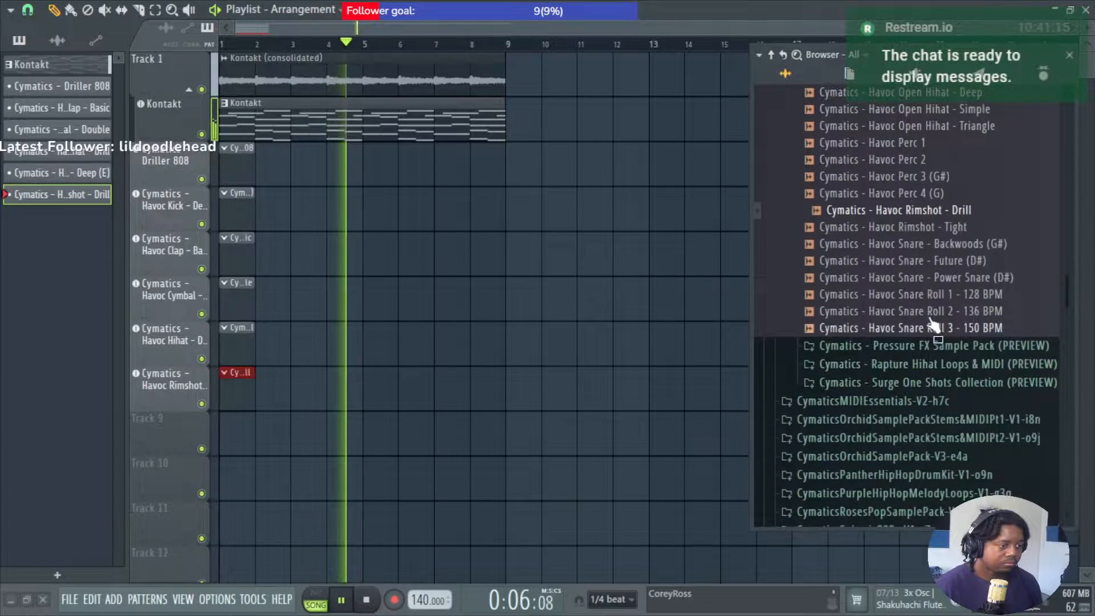
pyautogui.click(920, 228)
pyautogui.click(917, 244)
pyautogui.click(915, 261)
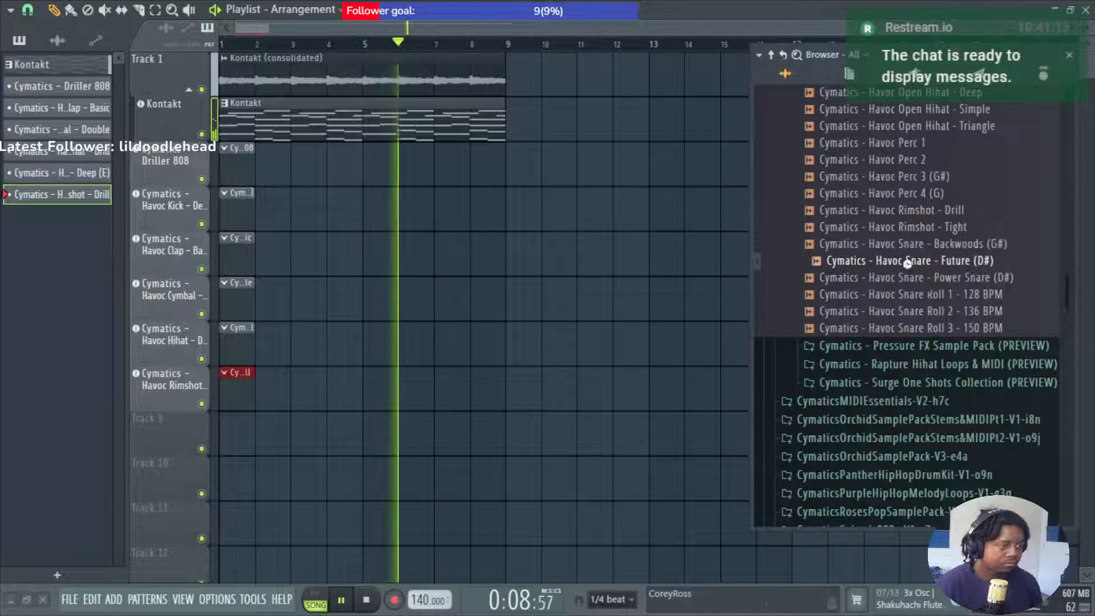
pyautogui.click(915, 278)
pyautogui.click(915, 262)
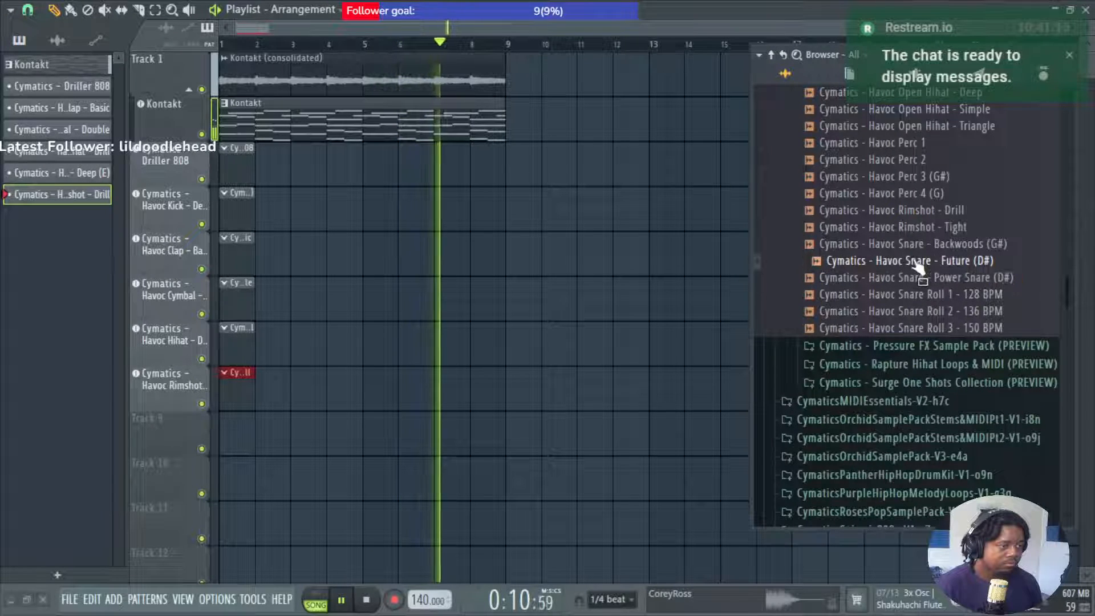
pyautogui.click(926, 245)
pyautogui.moveTo(929, 251); pyautogui.dragTo(173, 436)
pyautogui.click(609, 361)
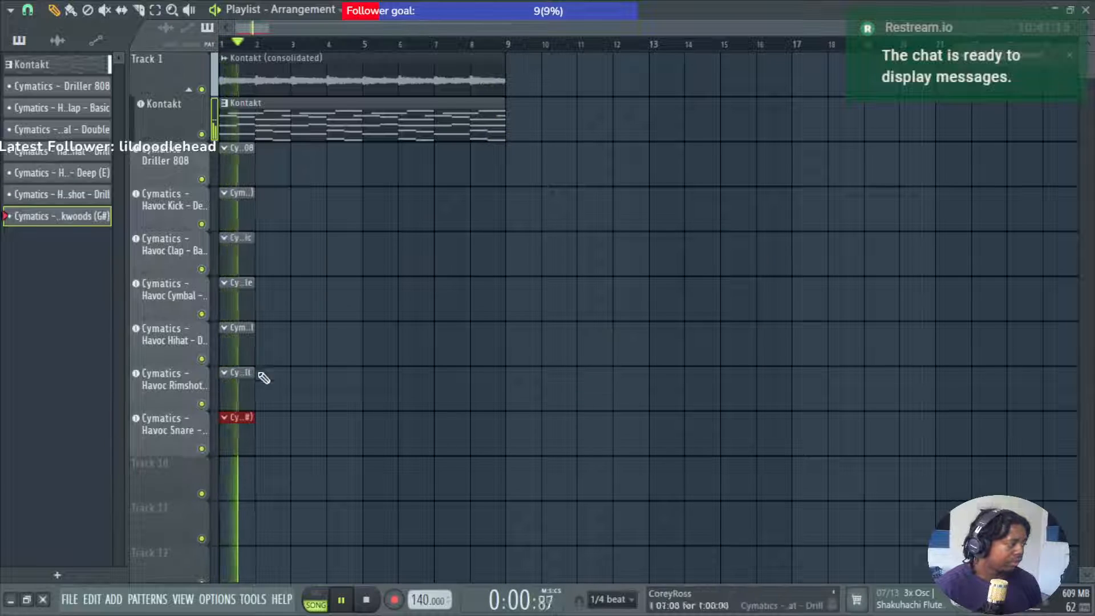
pyautogui.moveTo(170, 430); pyautogui.dragTo(170, 252)
pyautogui.moveTo(177, 429); pyautogui.dragTo(176, 297)
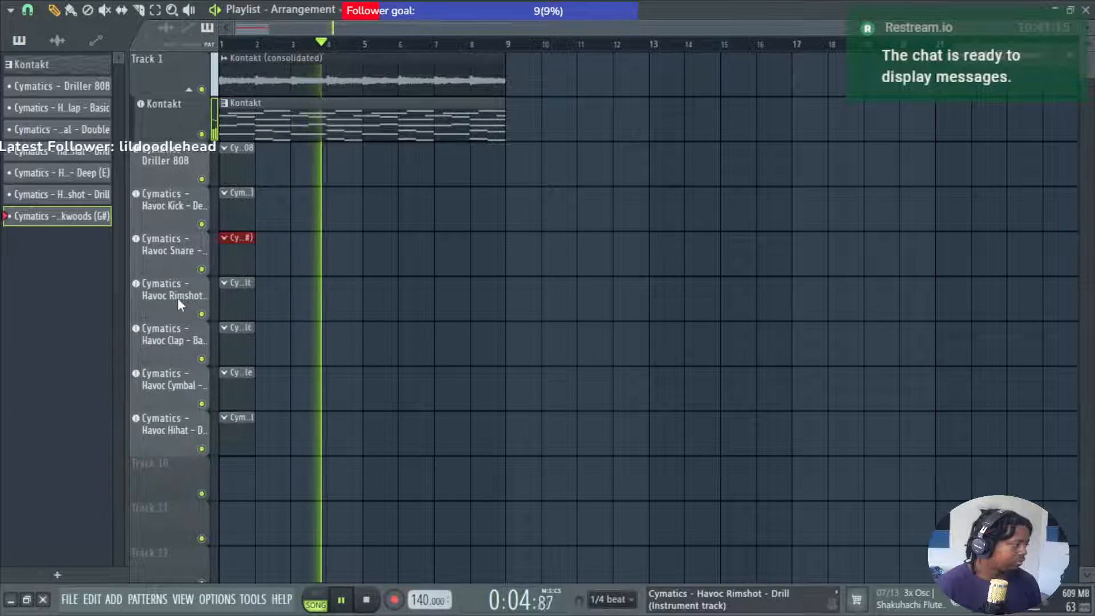
# Place the first note at bar 1 in the Havoc Kick piano roll and set the scale highlighting root note to C.
pyautogui.doubleClick(231, 216)
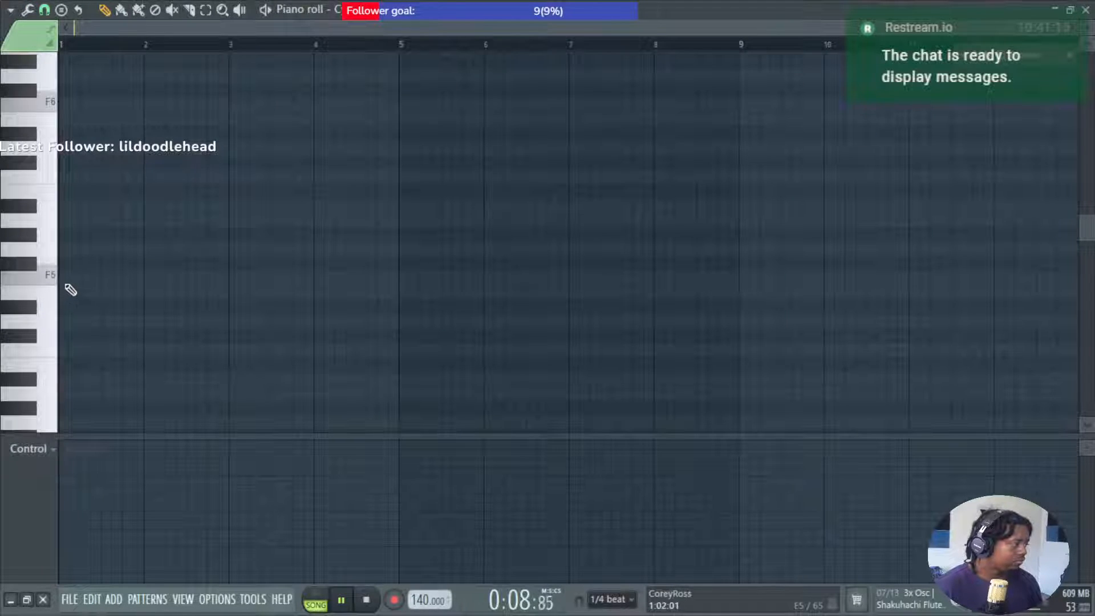
pyautogui.scroll(-3, 72, 294)
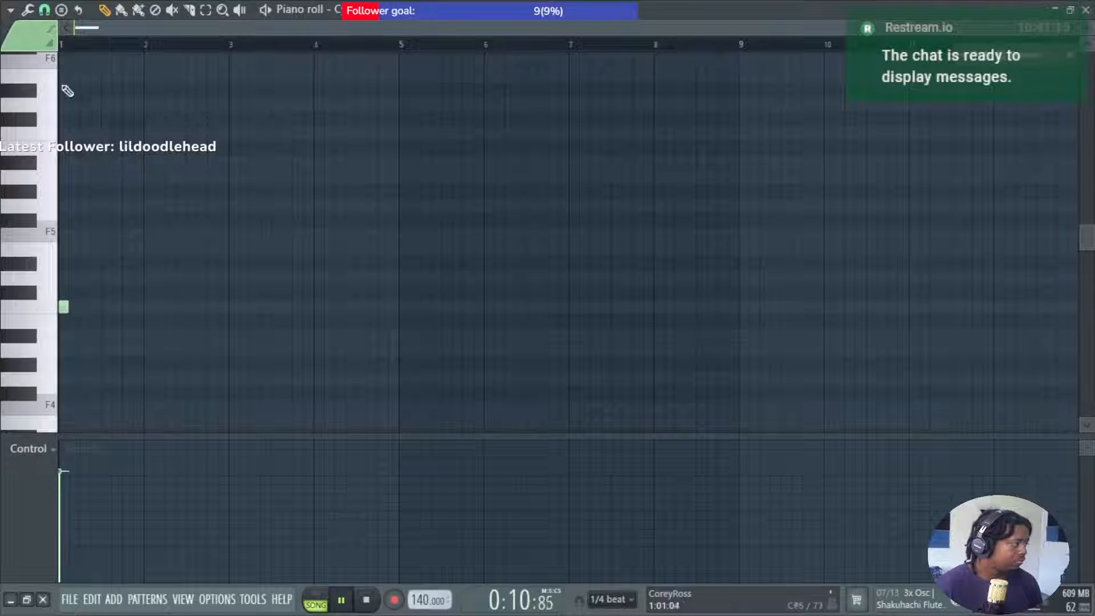
pyautogui.click(10, 8)
pyautogui.moveTo(67, 57)
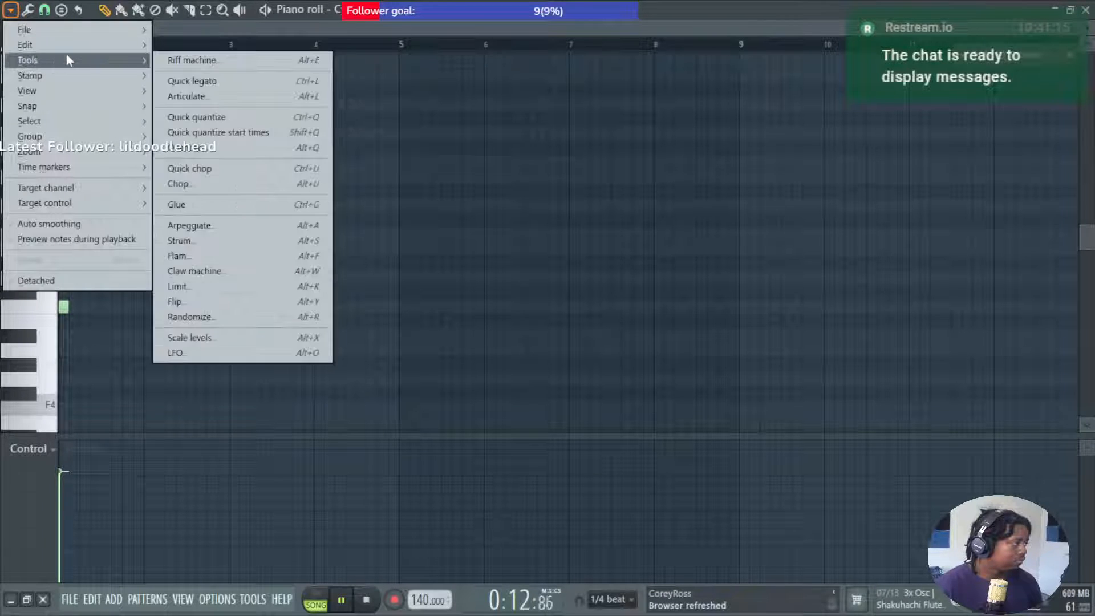
pyautogui.moveTo(94, 99)
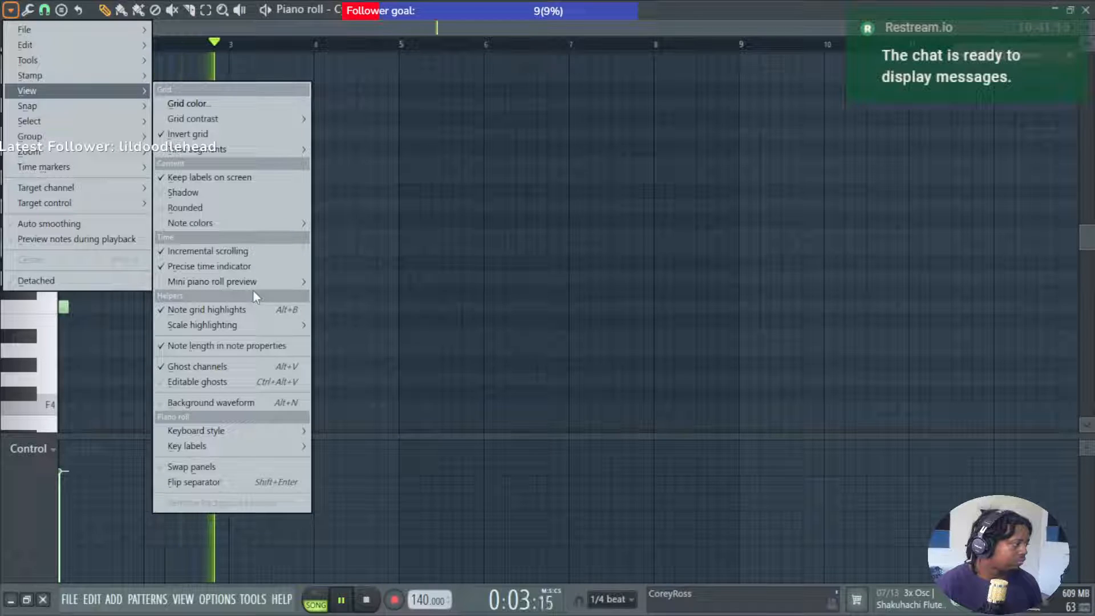
pyautogui.moveTo(278, 332)
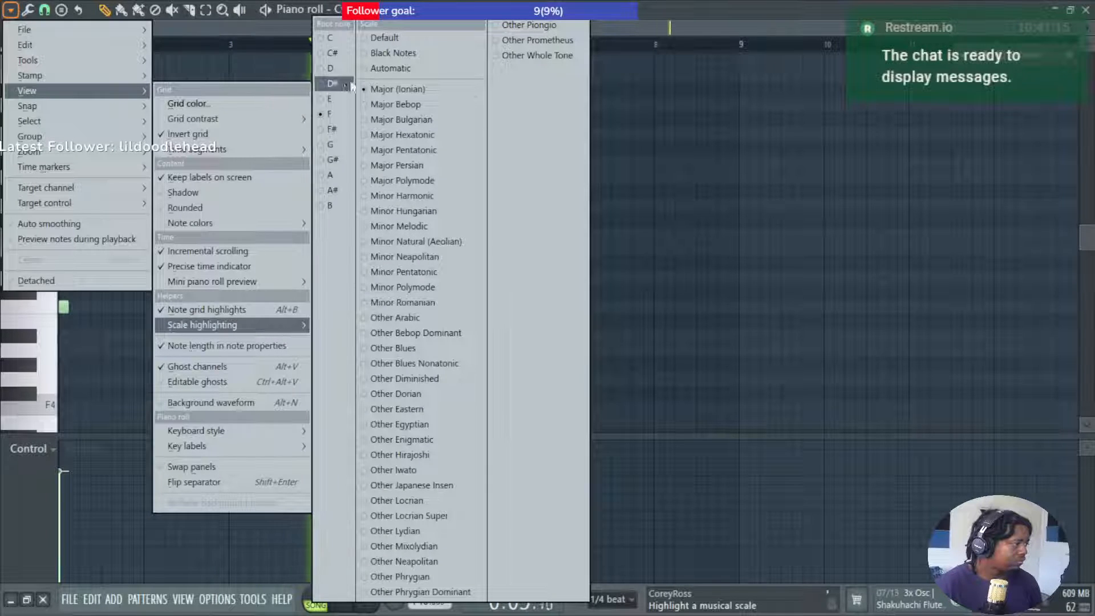
pyautogui.click(322, 34)
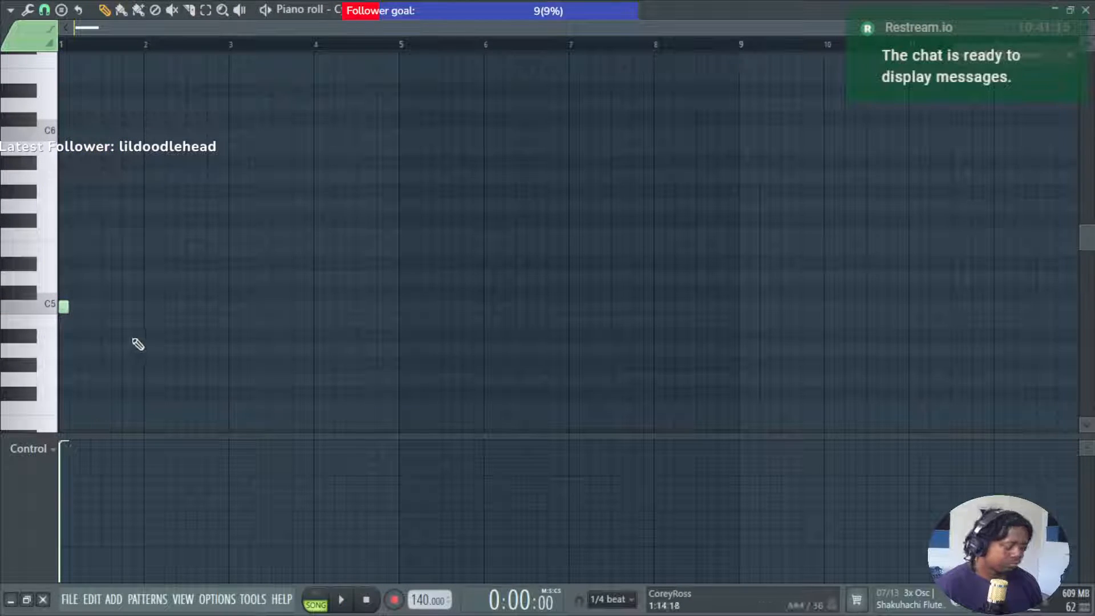
# Add a C5 kick note halfway through bar 2, repeat the two-note pattern every two bars through bar 8, and align the last pair to bar 7.
pyautogui.press('space')
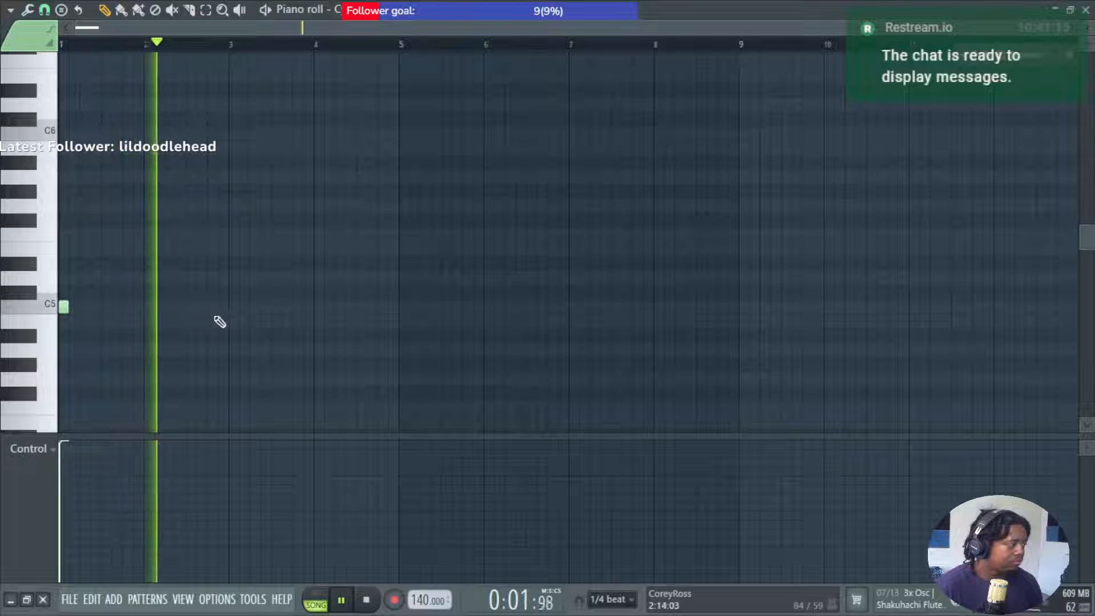
pyautogui.click(187, 308)
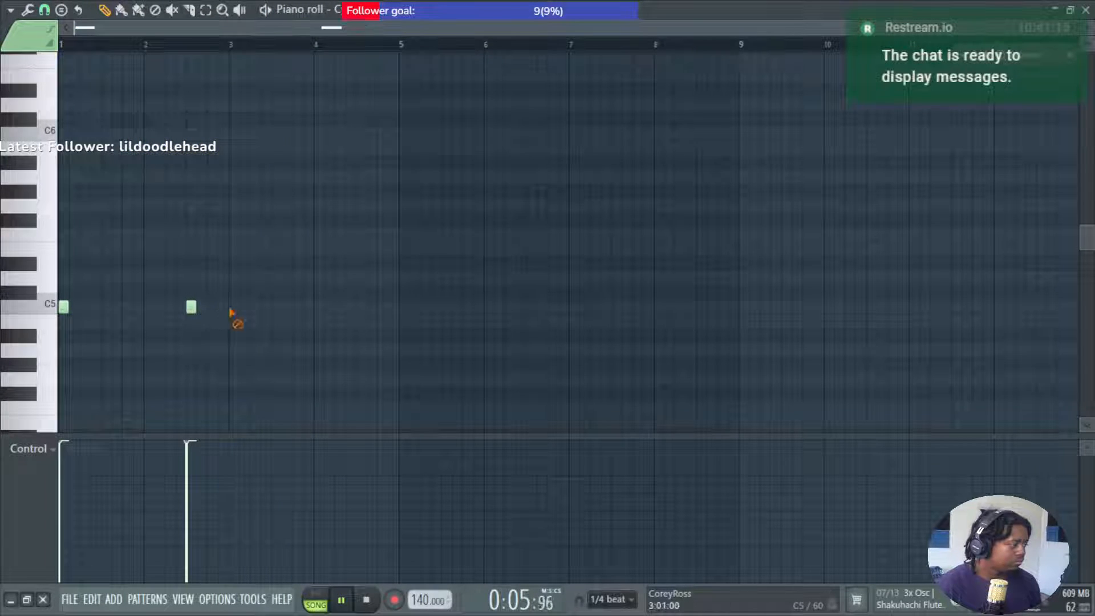
pyautogui.moveTo(234, 312); pyautogui.dragTo(60, 258)
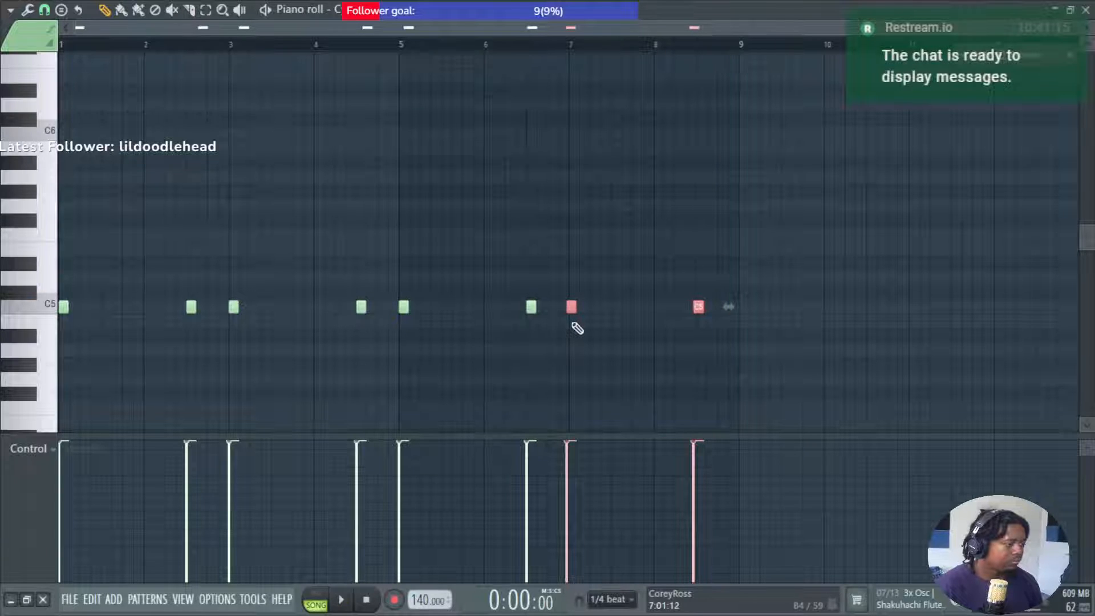
pyautogui.press('space')
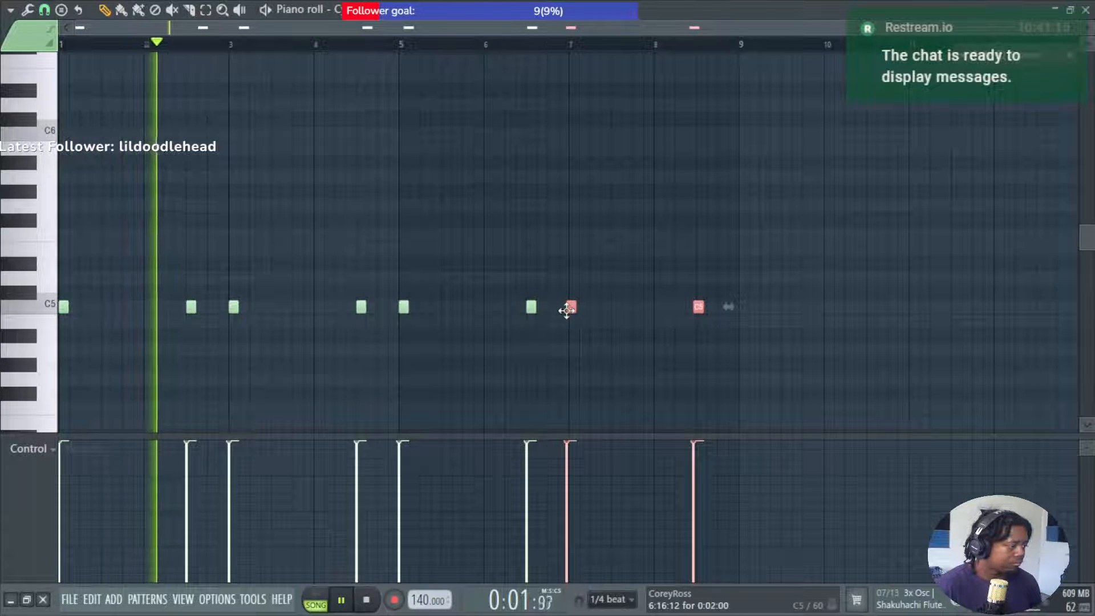
pyautogui.moveTo(571, 306); pyautogui.dragTo(574, 311)
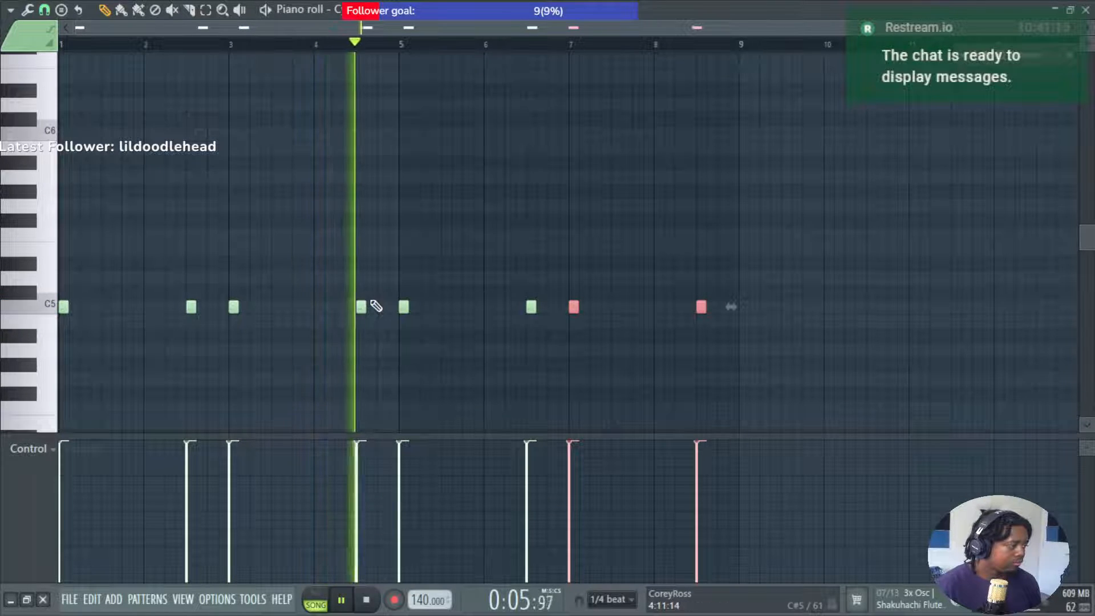
pyautogui.scroll(3, 361, 311)
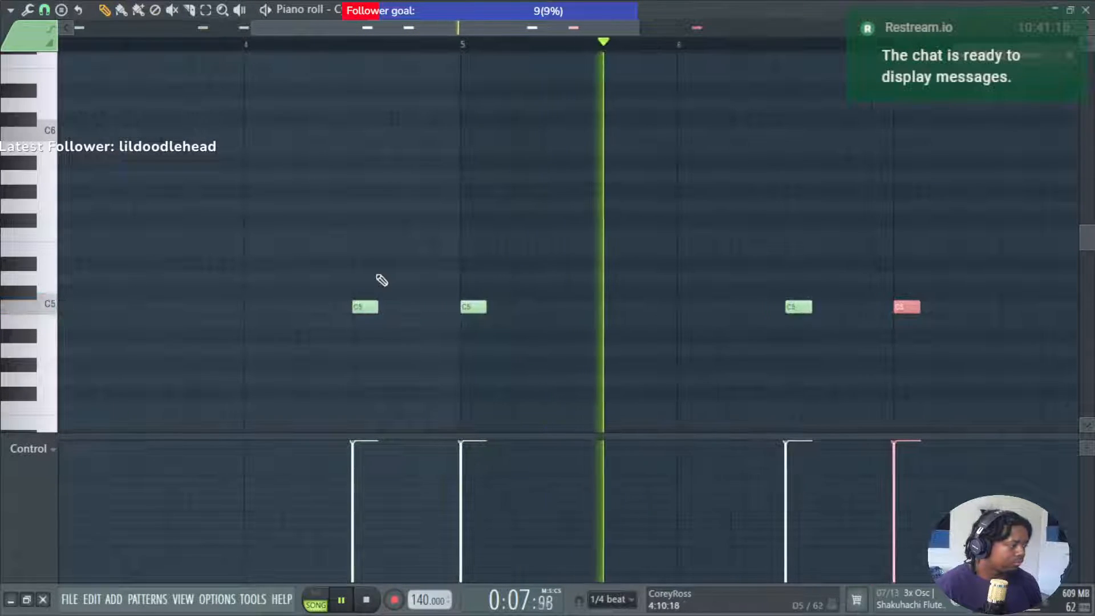
pyautogui.hotkey('ctrl', 'm')
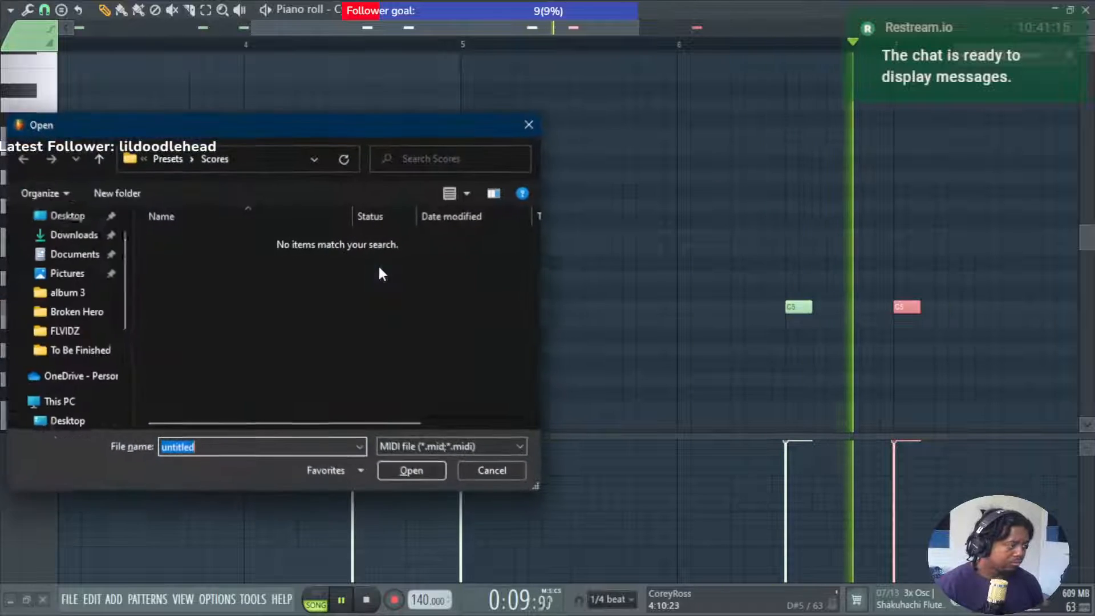
pyautogui.press('Escape')
# Place three C5 notes from bar 1 in the Havoc Hihat piano roll, shorten the third, and copy the group into the bar's second half.
pyautogui.press('F7')
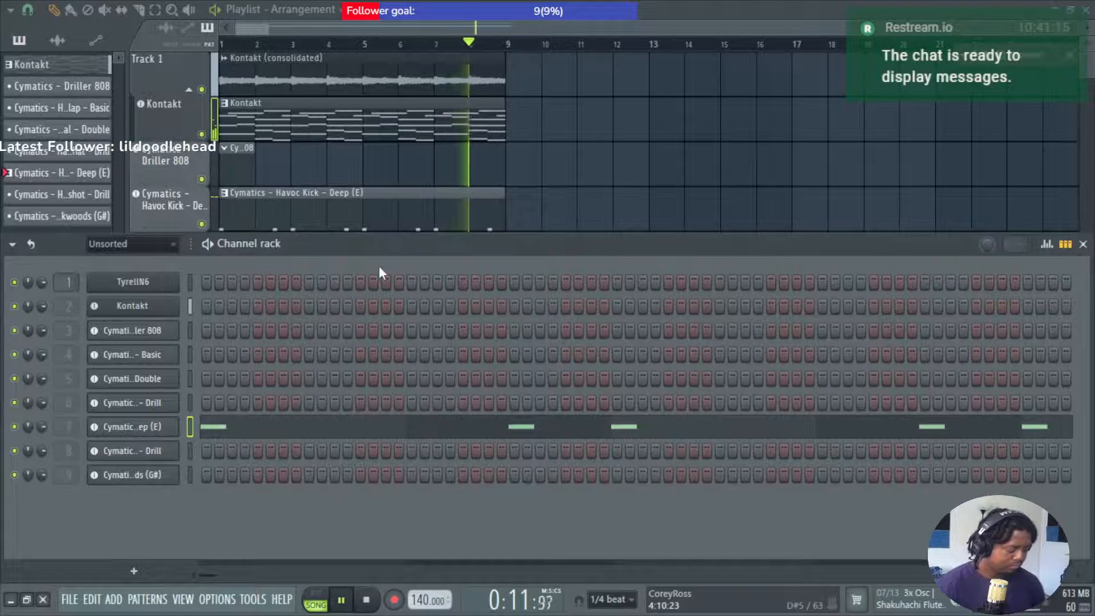
pyautogui.press('F6')
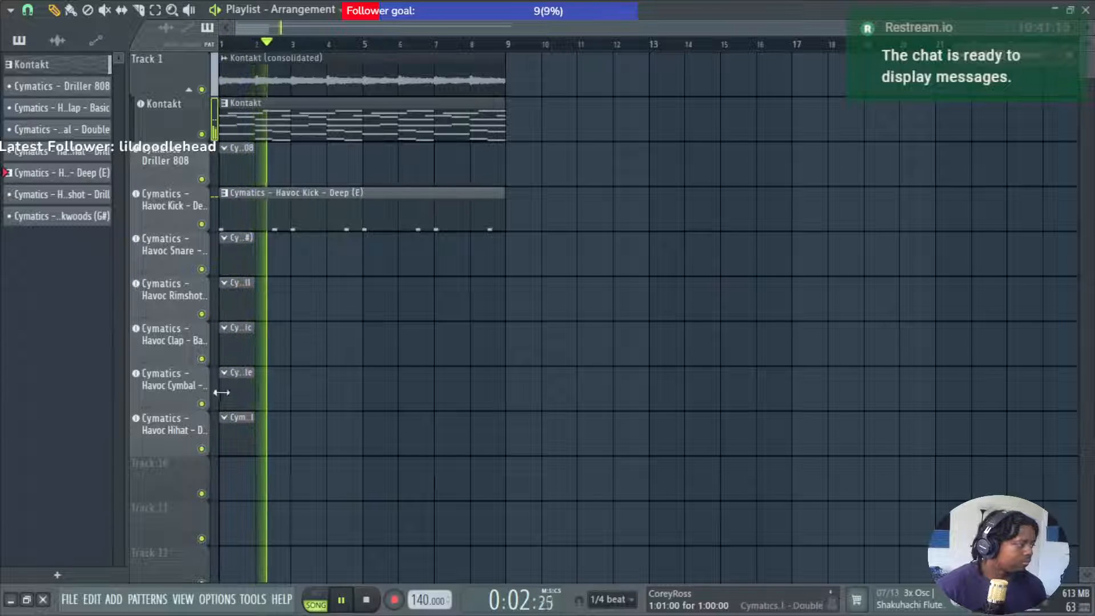
pyautogui.press('F6')
pyautogui.press('F7')
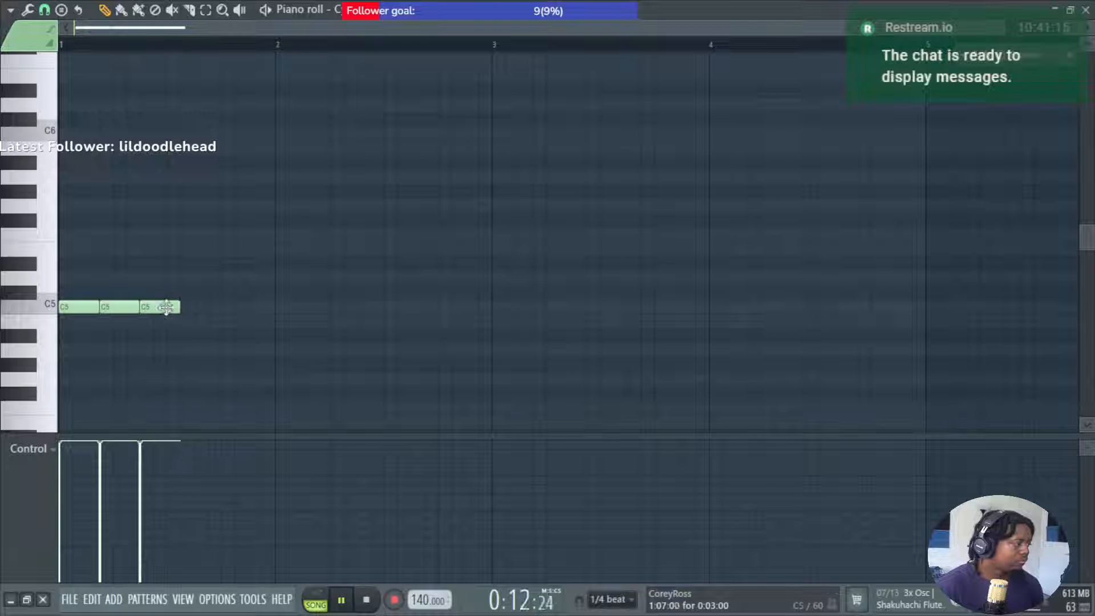
pyautogui.moveTo(182, 309); pyautogui.dragTo(9, 298)
pyautogui.moveTo(80, 307); pyautogui.dragTo(181, 307)
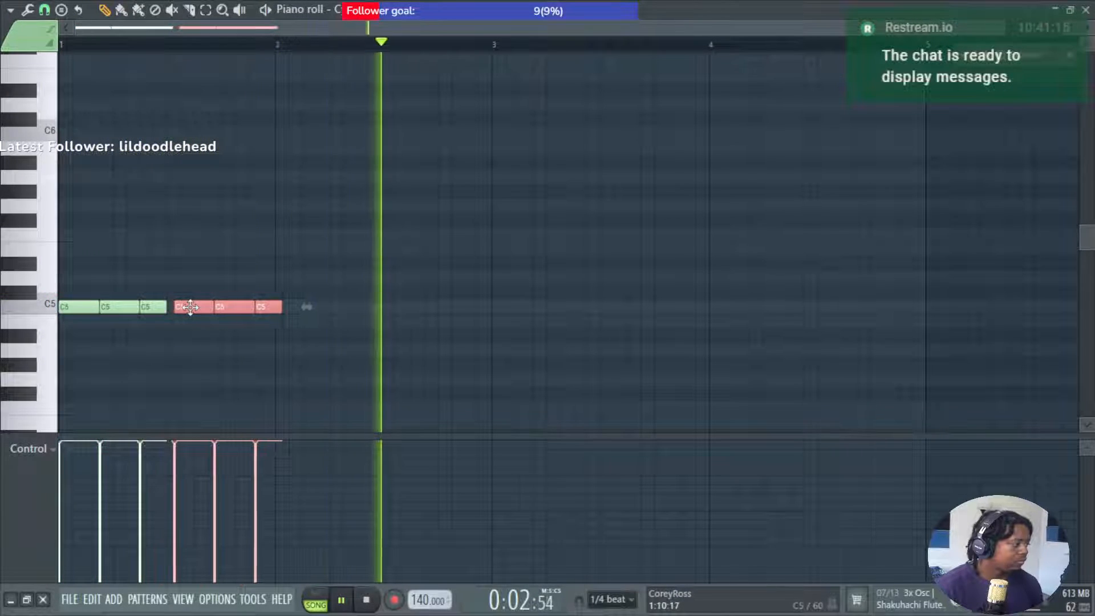
# Slice the fourth hi-hat note in half and chop its first half into three equal short notes with the Chopper.
pyautogui.scroll(2, 183, 308)
pyautogui.click(187, 308)
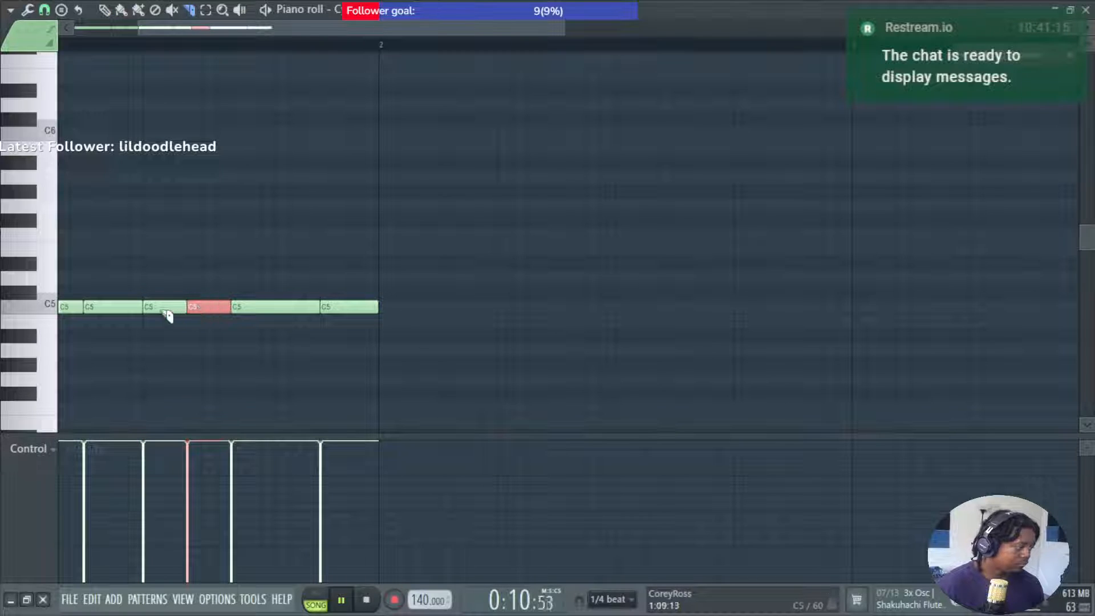
pyautogui.hotkey('alt', 'u')
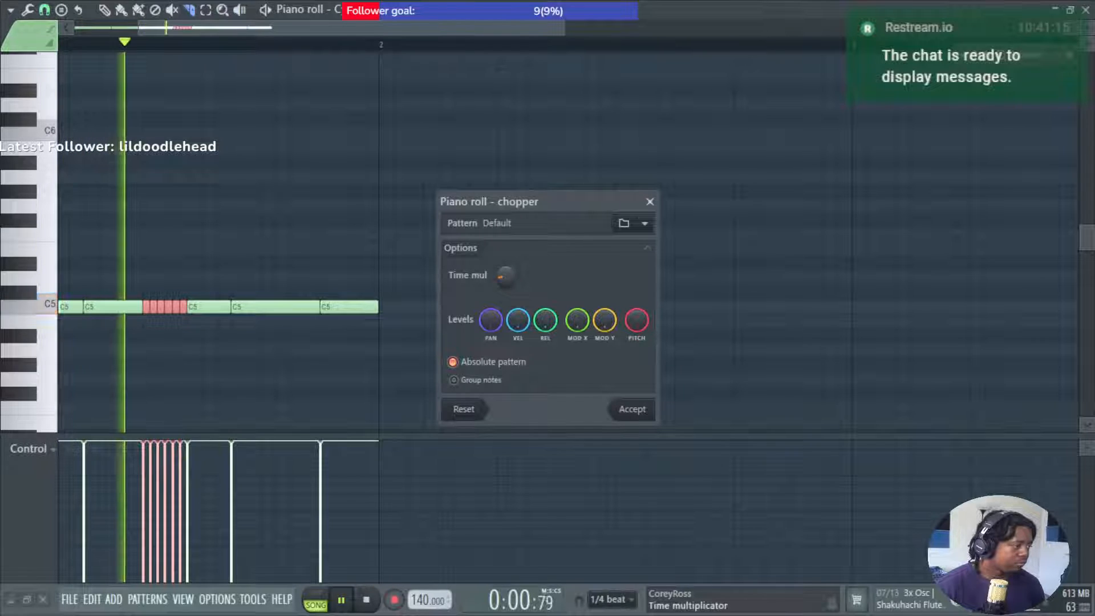
pyautogui.moveTo(505, 276); pyautogui.dragTo(505, 266)
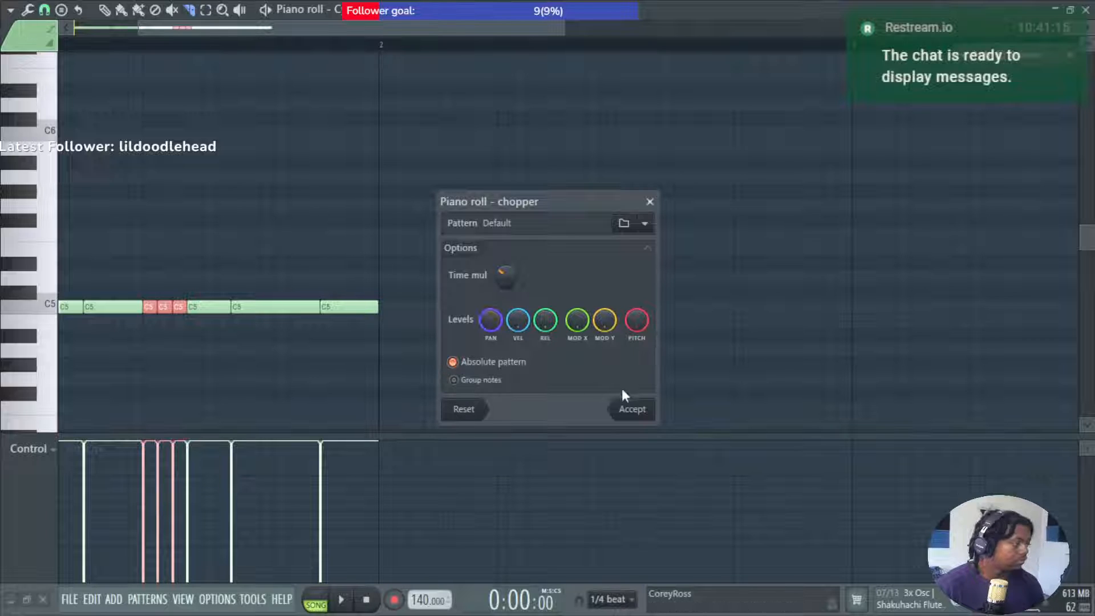
pyautogui.click(630, 408)
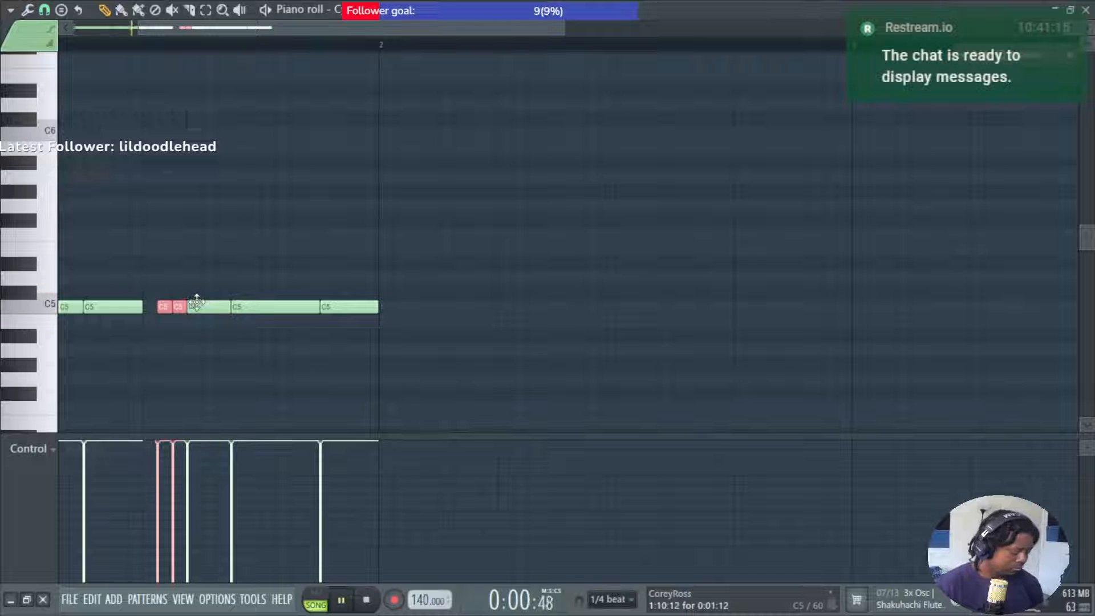
# Arrange the short notes into a three-note roll leading into a shortened fifth hi-hat note, and delete the leftover notes.
pyautogui.press('space')
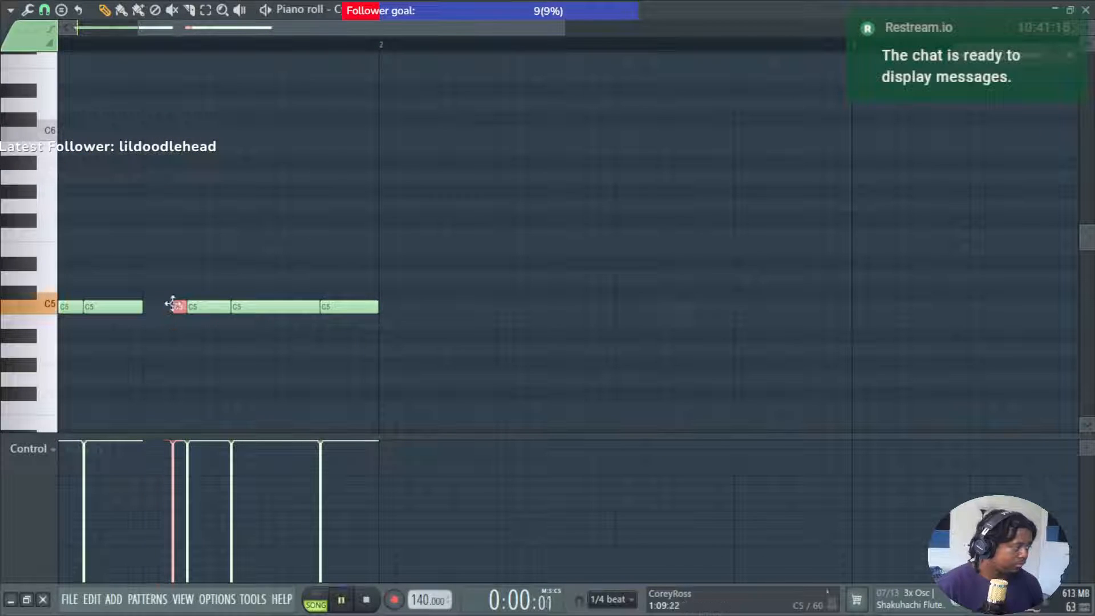
pyautogui.press('space')
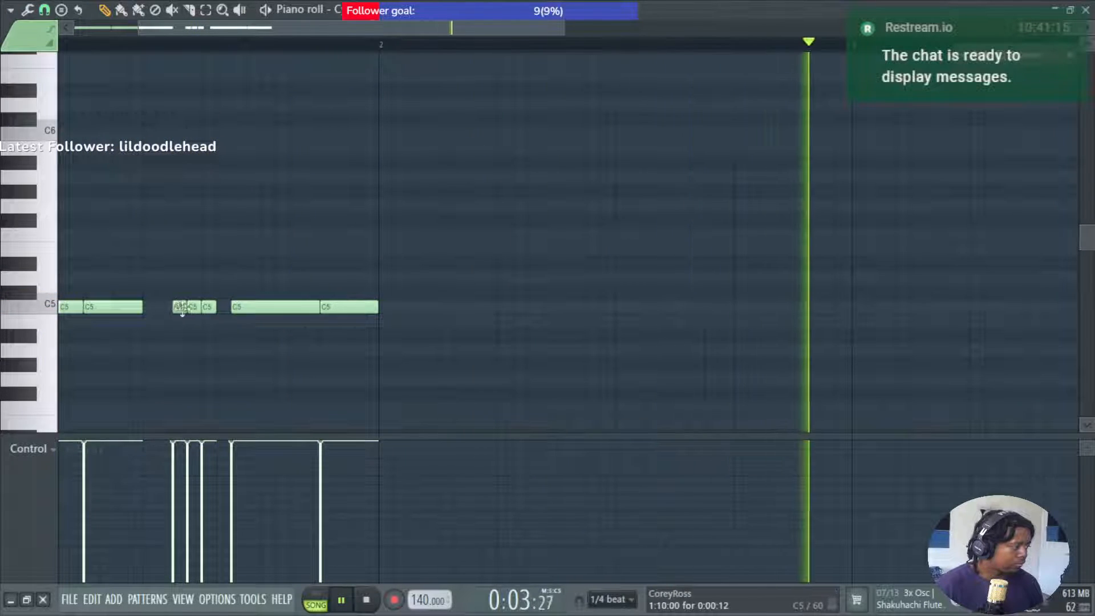
pyautogui.moveTo(179, 307); pyautogui.dragTo(221, 308)
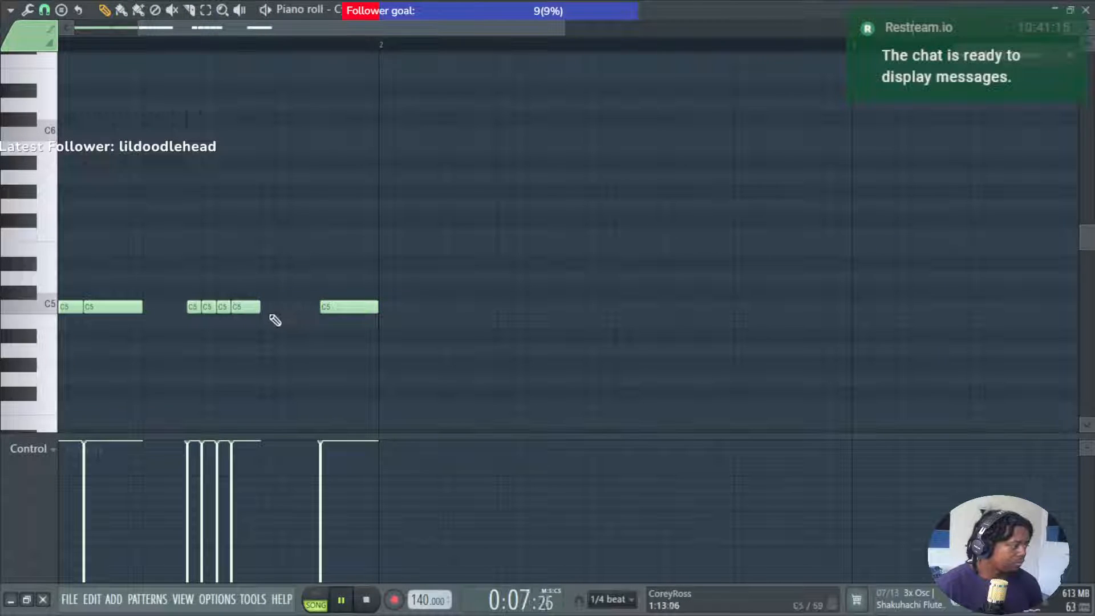
pyautogui.scroll(-3, 274, 317)
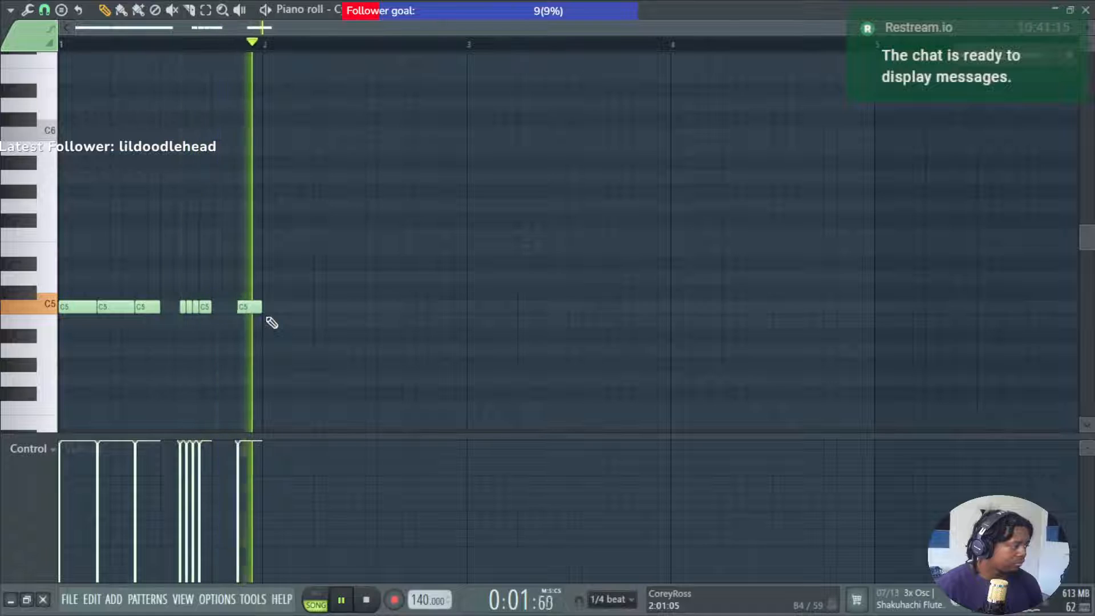
pyautogui.press('space')
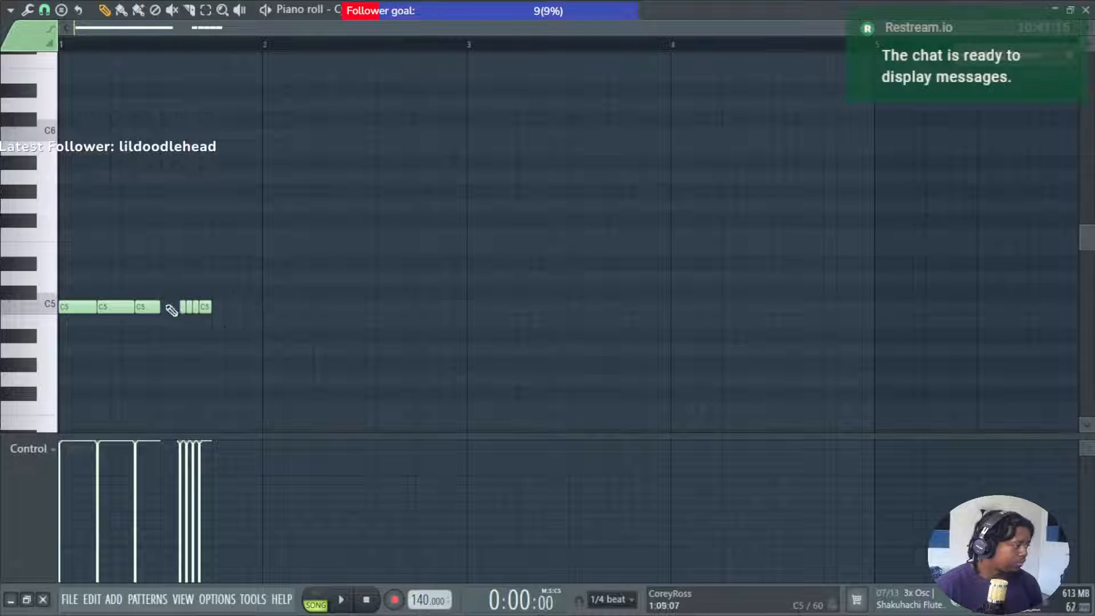
# Copy the opening three-note group to D5 above the roll in bar 1 and to both halves of bar 2 on C5.
pyautogui.moveTo(65, 309); pyautogui.dragTo(374, 319)
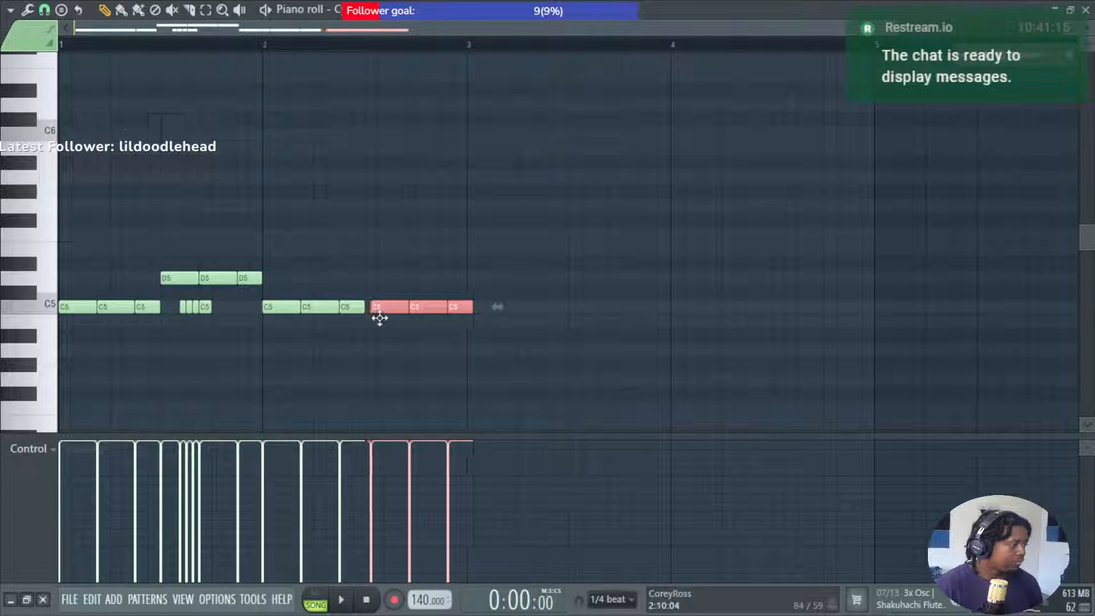
pyautogui.scroll(2, 222, 297)
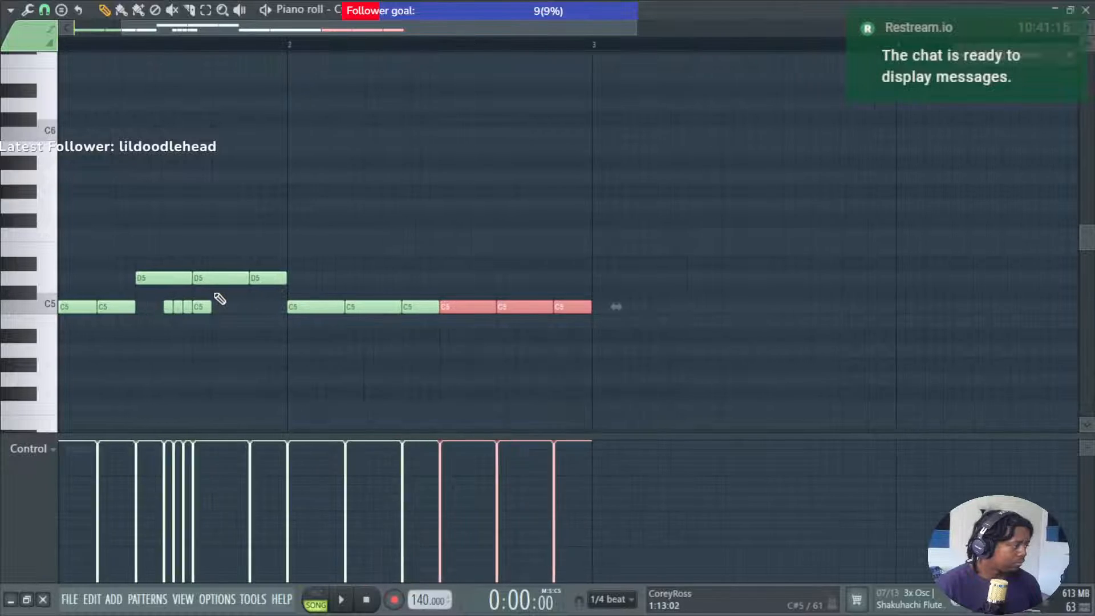
pyautogui.press('space')
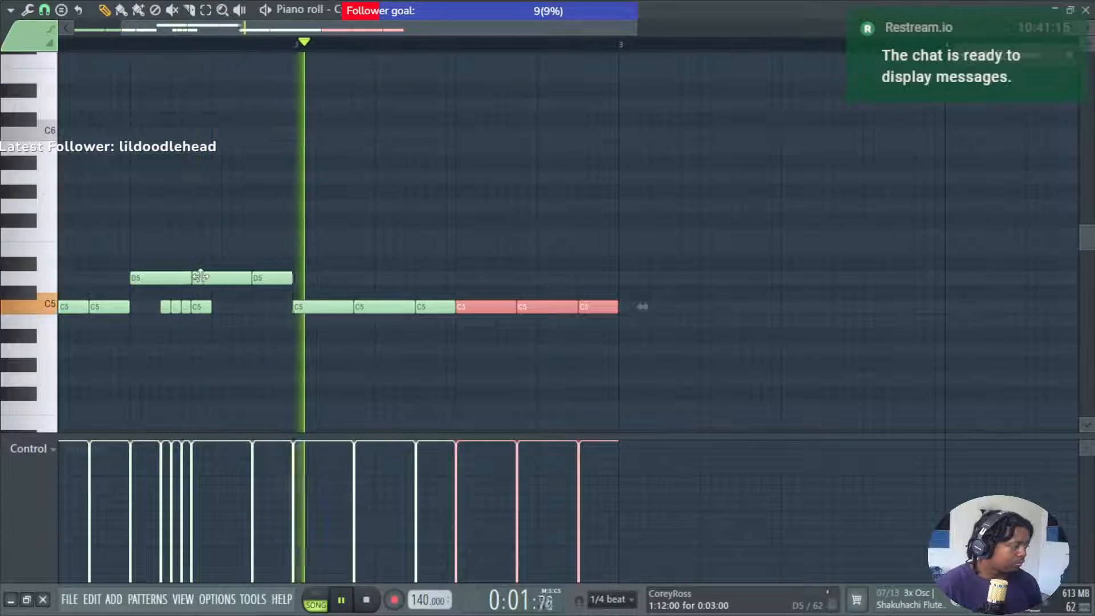
# Transpose the notes in bar 1's second half down two semitones to C5 and A#4, and shape rising velocities across the A#4 roll.
pyautogui.moveTo(160, 315); pyautogui.dragTo(268, 276)
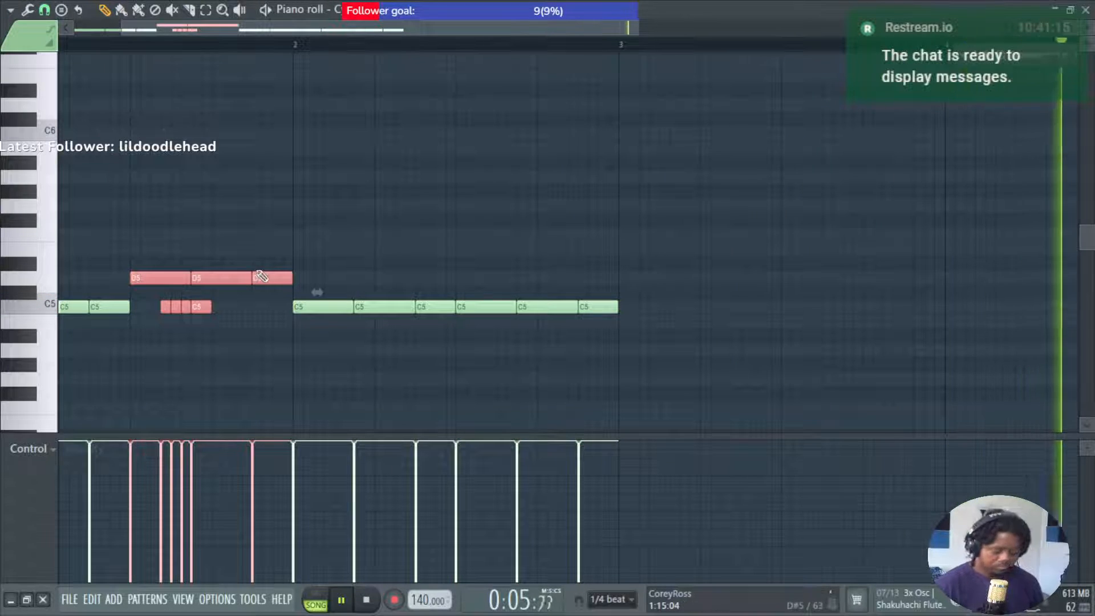
pyautogui.hotkey('shift', 'Down')
pyautogui.hotkey('shift', 'Down')
pyautogui.click(144, 376)
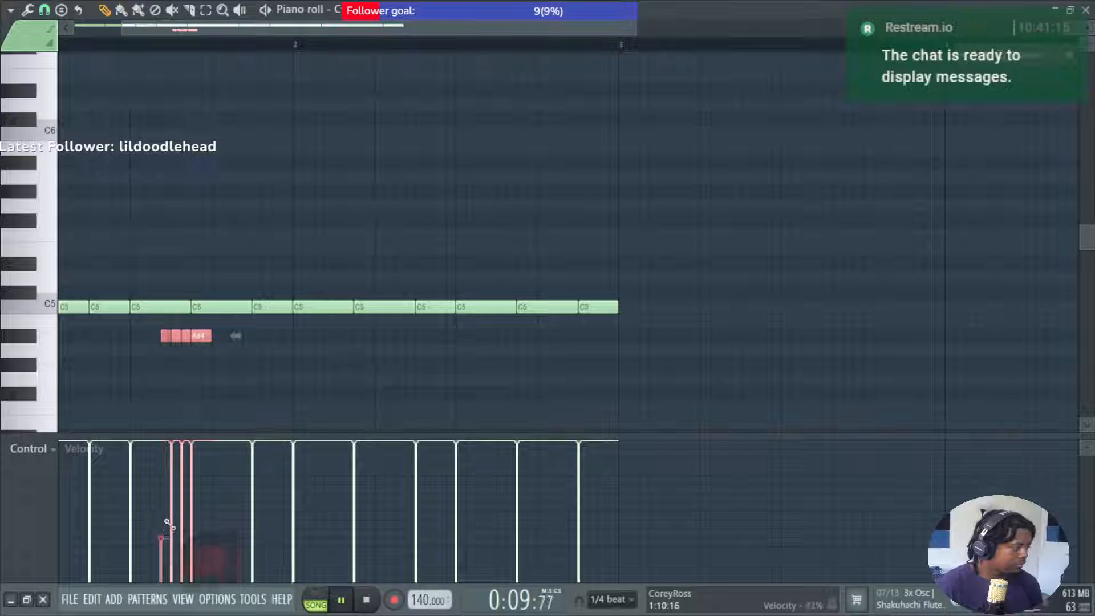
pyautogui.moveTo(169, 524); pyautogui.dragTo(191, 488)
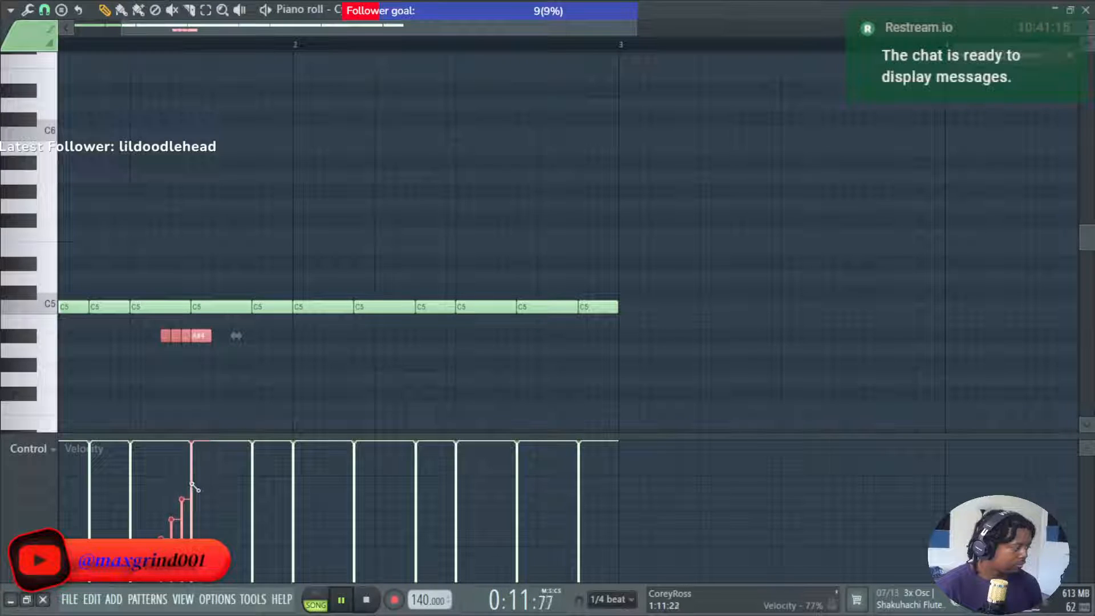
pyautogui.moveTo(194, 487); pyautogui.dragTo(192, 477)
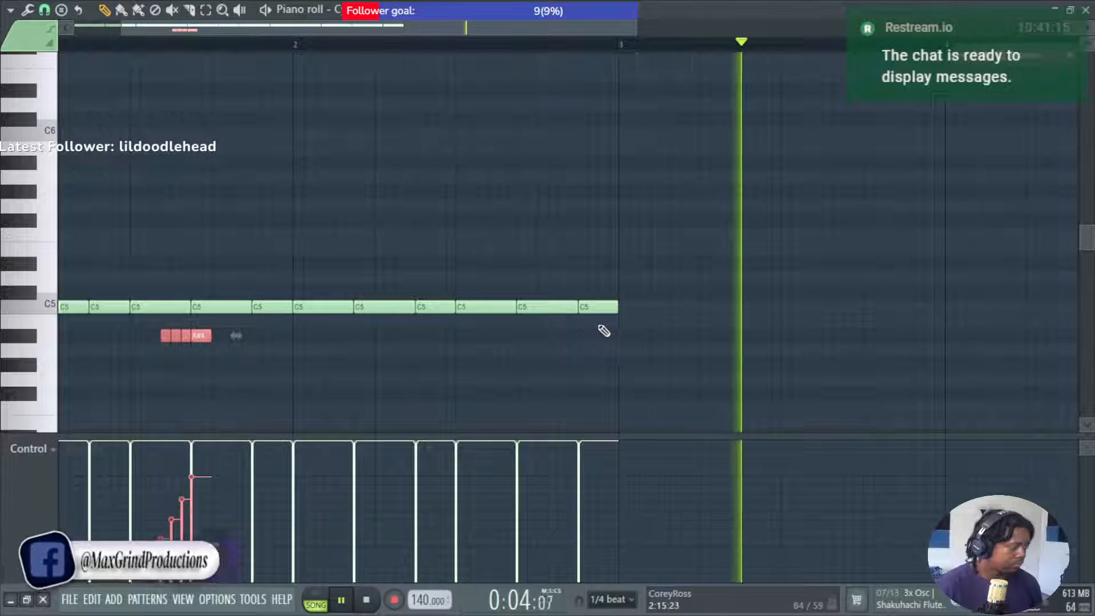
# Duplicate the entire two-bar hi-hat pattern into bars 3 and 4 and clear the selection.
pyautogui.scroll(-2, 269, 320)
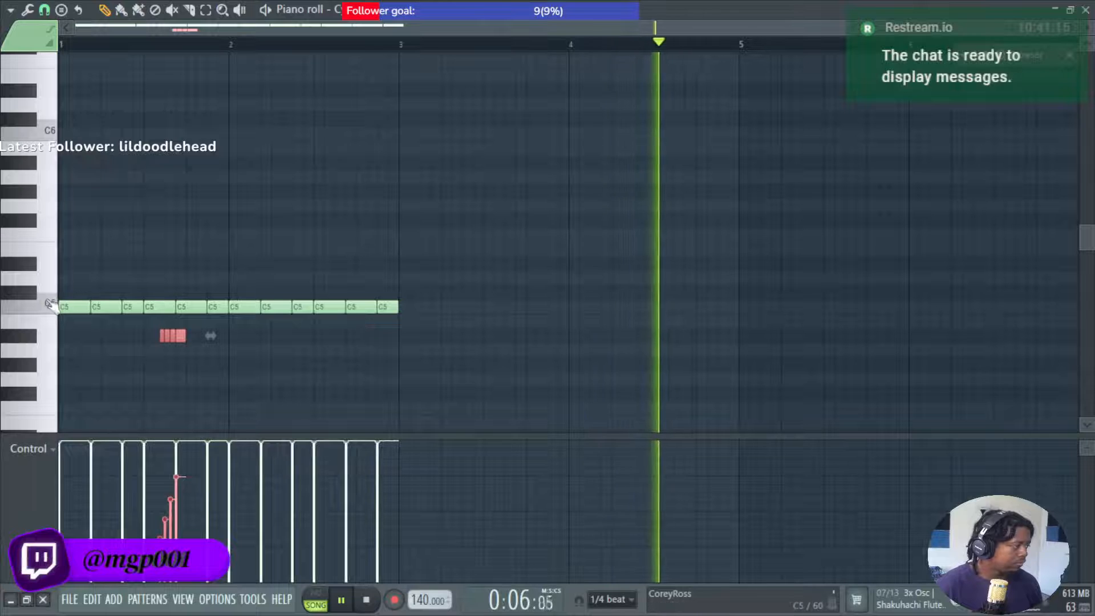
pyautogui.hotkey('ctrl', 'a')
pyautogui.scroll(-2, 76, 293)
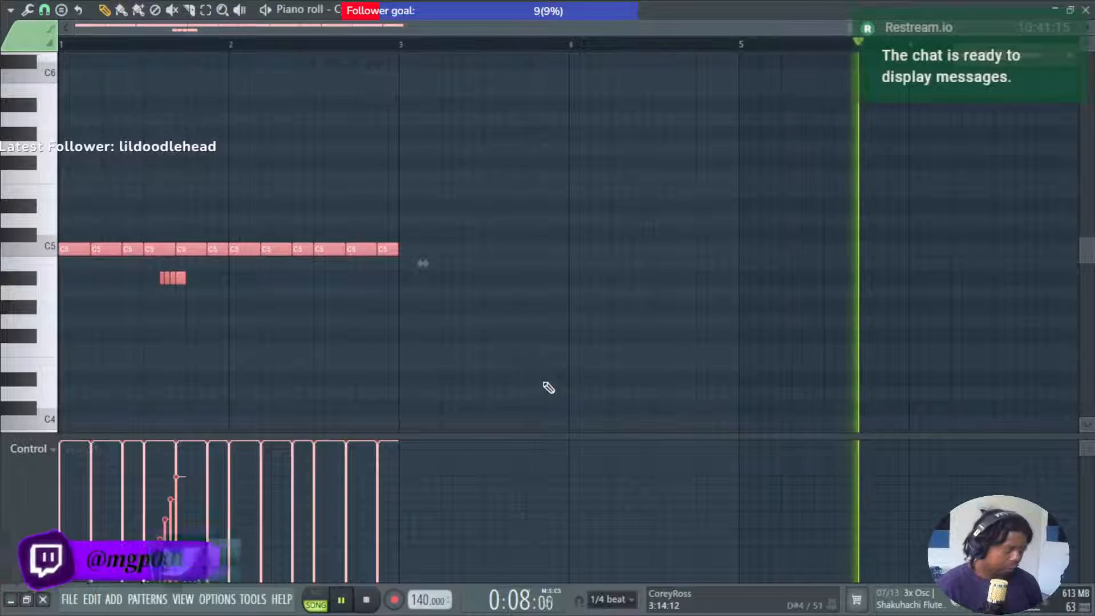
pyautogui.hotkey('ctrl', 'b')
pyautogui.hotkey('ctrl', 'd')
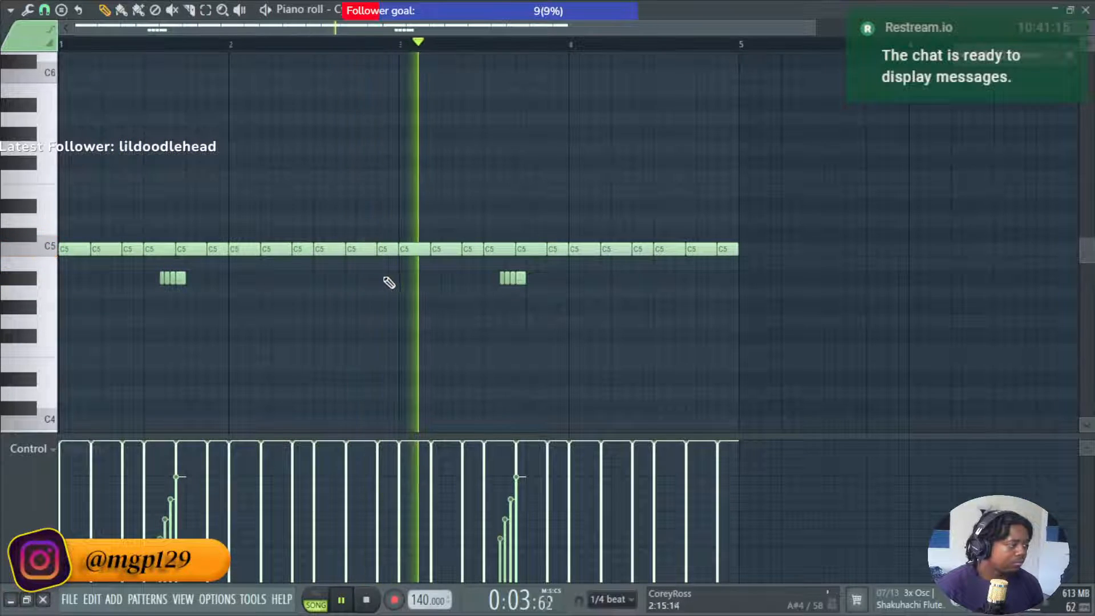
# Slice the end of bar 2 into three short hi-hat notes and move them to A#4 with rising velocities.
pyautogui.scroll(2, 387, 281)
pyautogui.scroll(2, 387, 281)
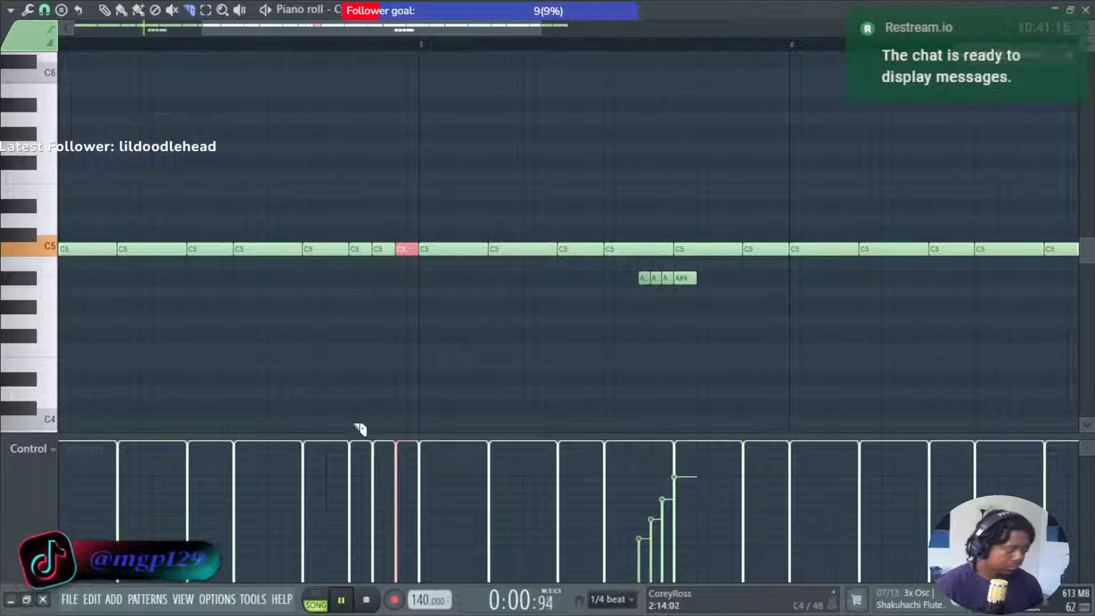
pyautogui.moveTo(346, 253); pyautogui.dragTo(391, 262)
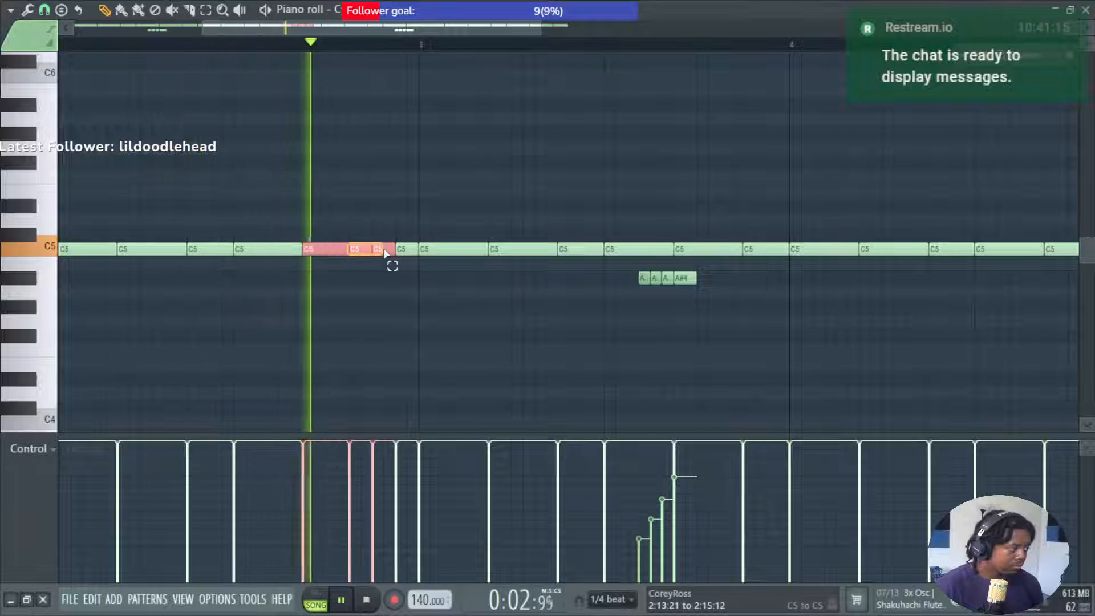
pyautogui.moveTo(360, 524)
pyautogui.mouseDown()
pyautogui.moveTo(354, 531)
pyautogui.moveTo(401, 483)
pyautogui.mouseUp()
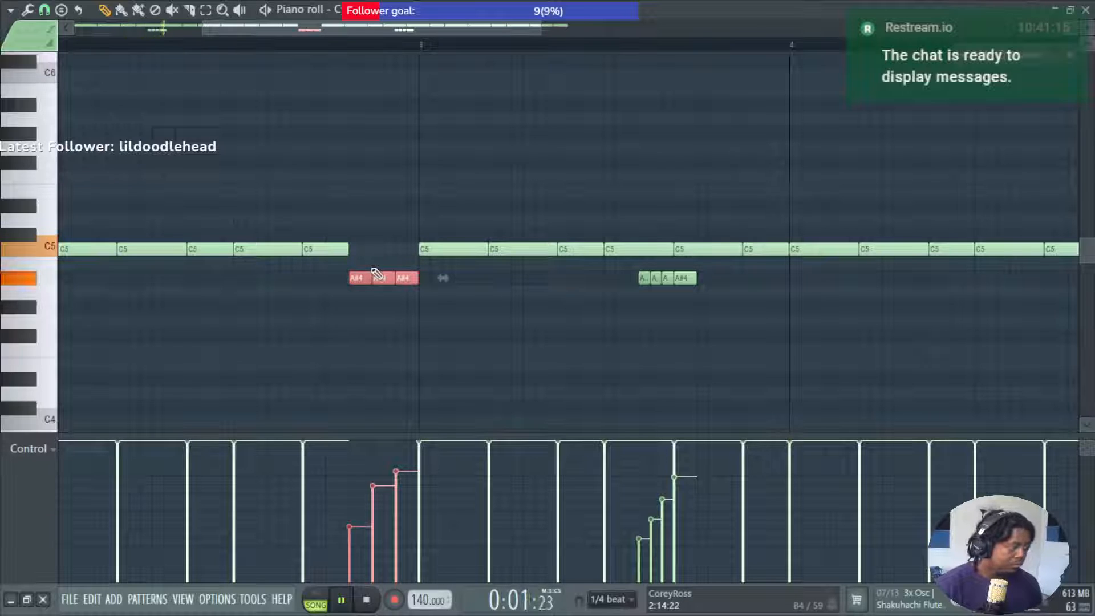
# Lower the last two short hi-hat notes of bar 2 by one semitone to A4.
pyautogui.moveTo(407, 280); pyautogui.dragTo(409, 290)
pyautogui.click(396, 245)
pyautogui.scroll(-4, 526, 310)
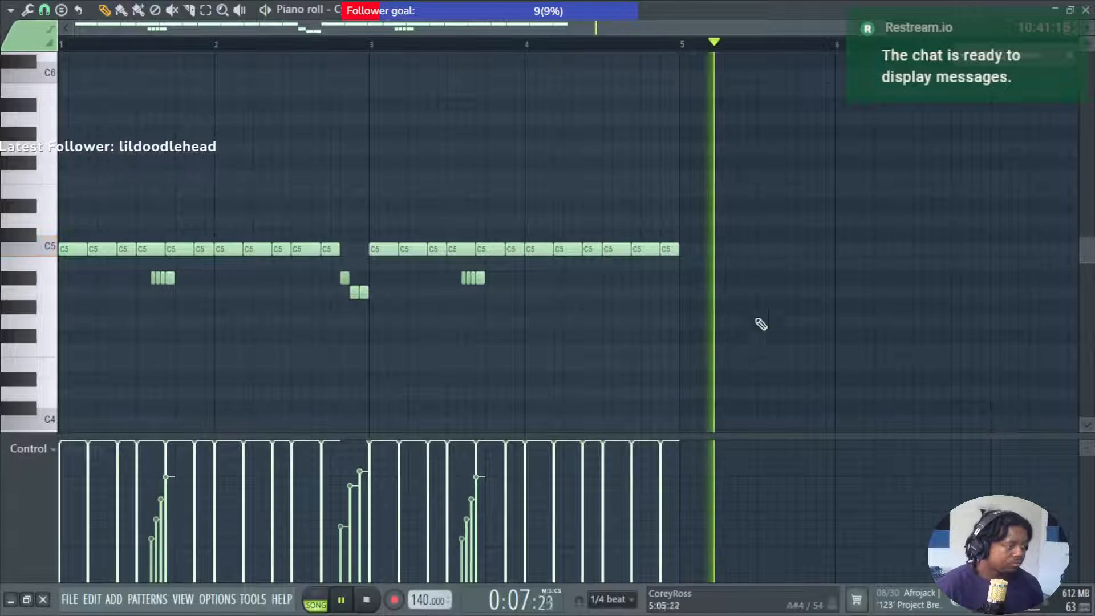
# Return to the playlist and duplicate the Havoc Hihat clip so it also fills bars 5 through 8.
pyautogui.press('F7')
pyautogui.press('F6')
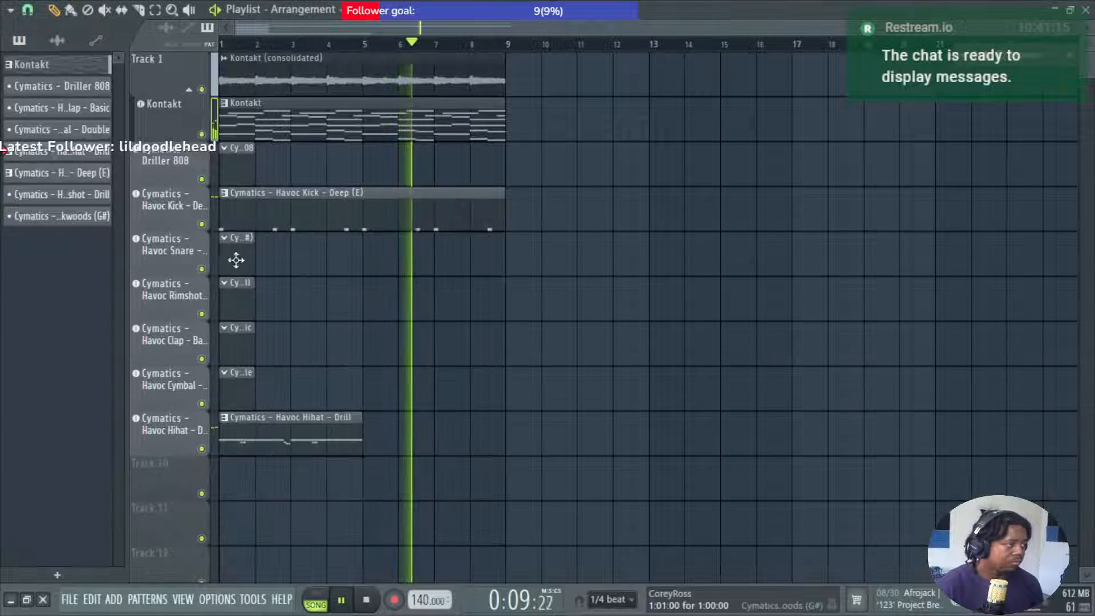
pyautogui.hotkey('ctrl', 'b')
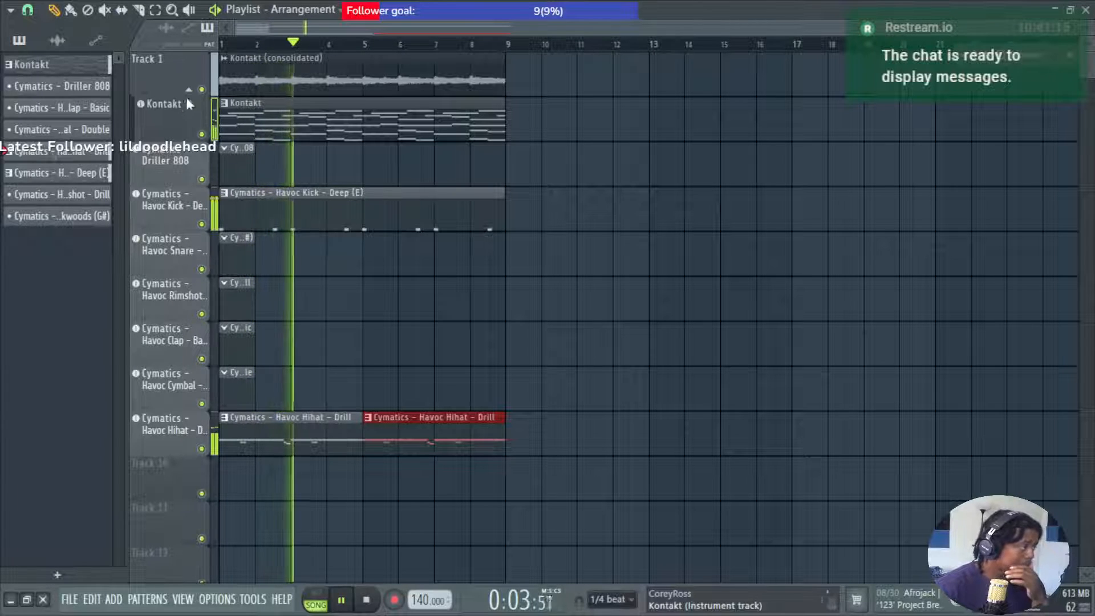
# Set the Kontakt (consolidated) audio clip's time stretching to Stretch, its pitch range to 12, and its channel pitch to -1200 cents.
pyautogui.doubleClick(256, 74)
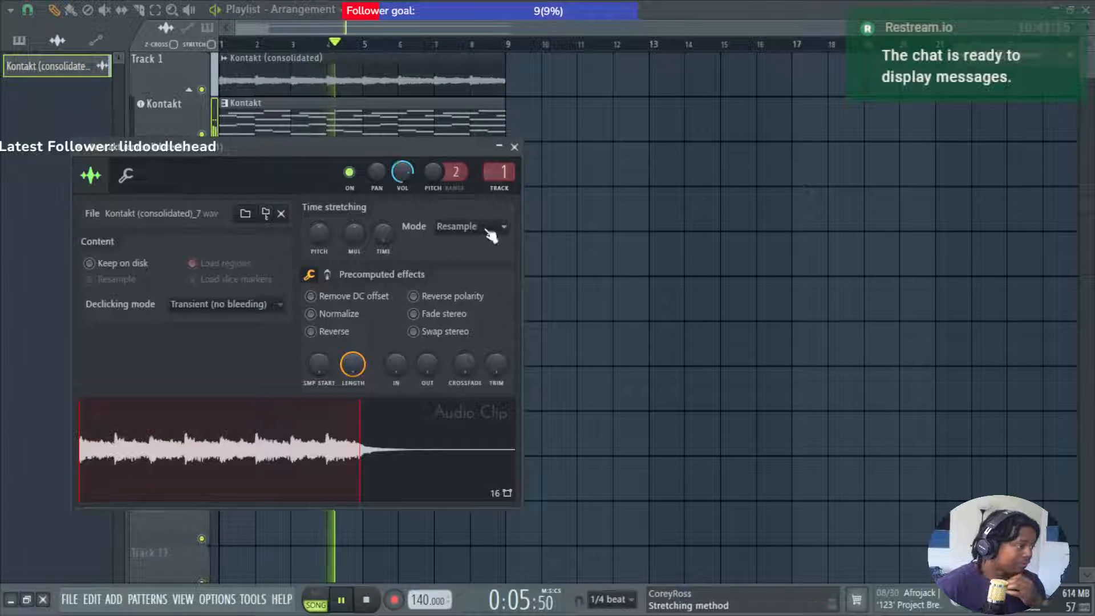
pyautogui.click(490, 228)
pyautogui.click(460, 273)
pyautogui.rightClick(382, 232)
pyautogui.click(412, 251)
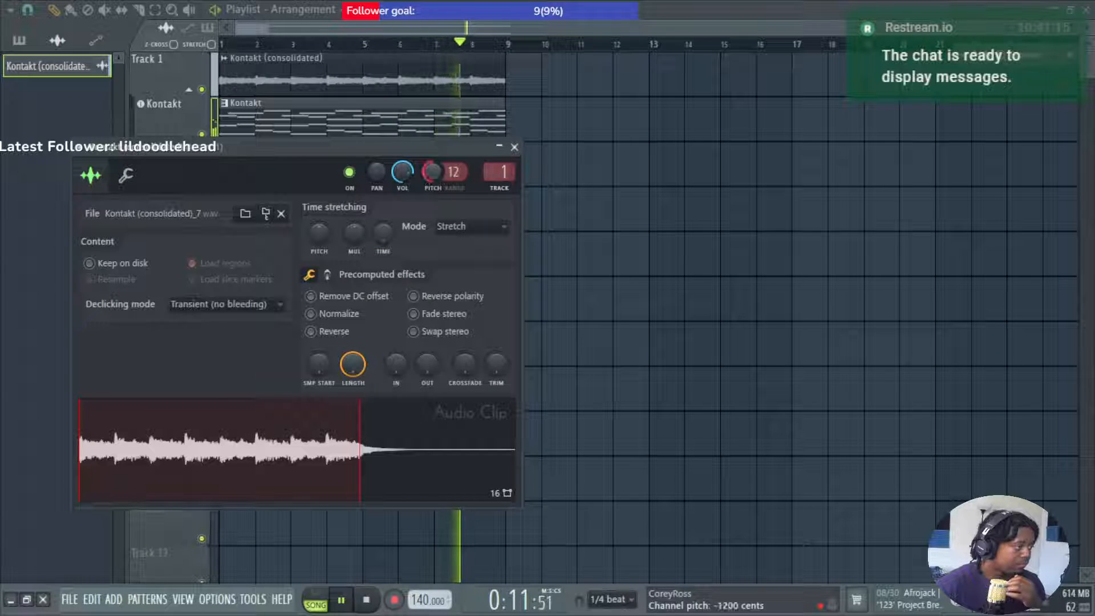
pyautogui.click(515, 148)
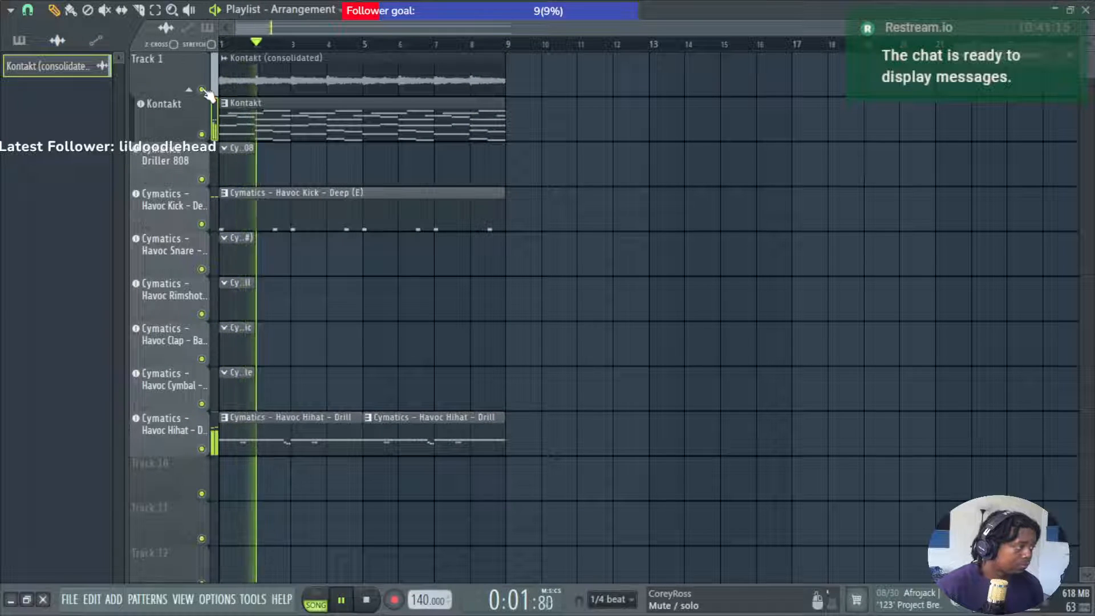
# Open the Kontakt instrument window from its playlist track.
pyautogui.doubleClick(246, 111)
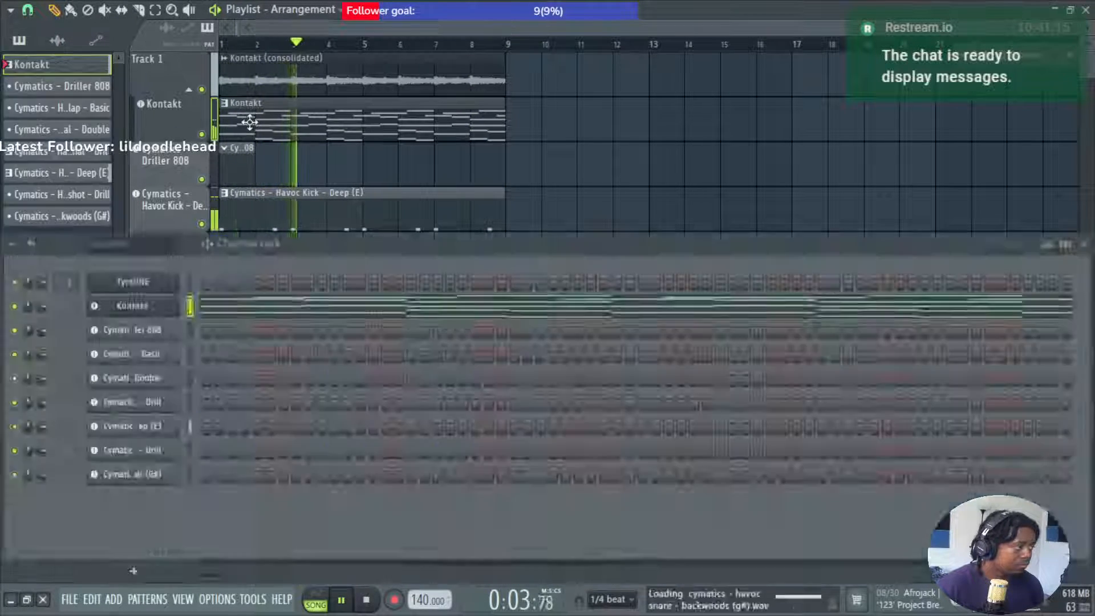
pyautogui.press('Escape')
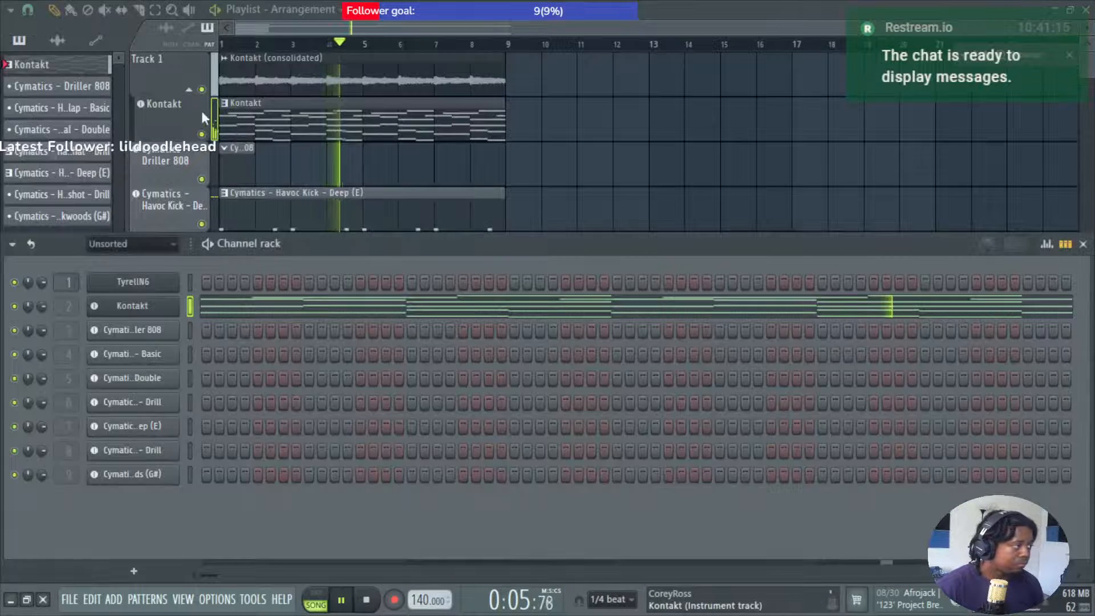
pyautogui.press('F6')
pyautogui.click(180, 112)
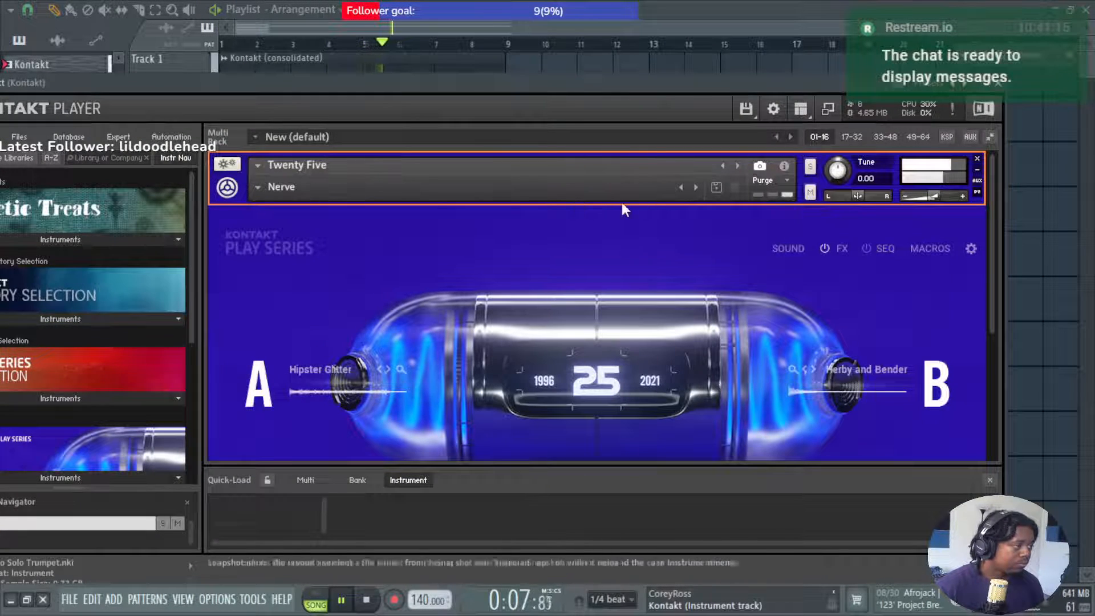
# Audition the following bass snapshots of the Twenty Five instrument, including Bassic, Bazzillian and Bite My Bass.
pyautogui.click(697, 187)
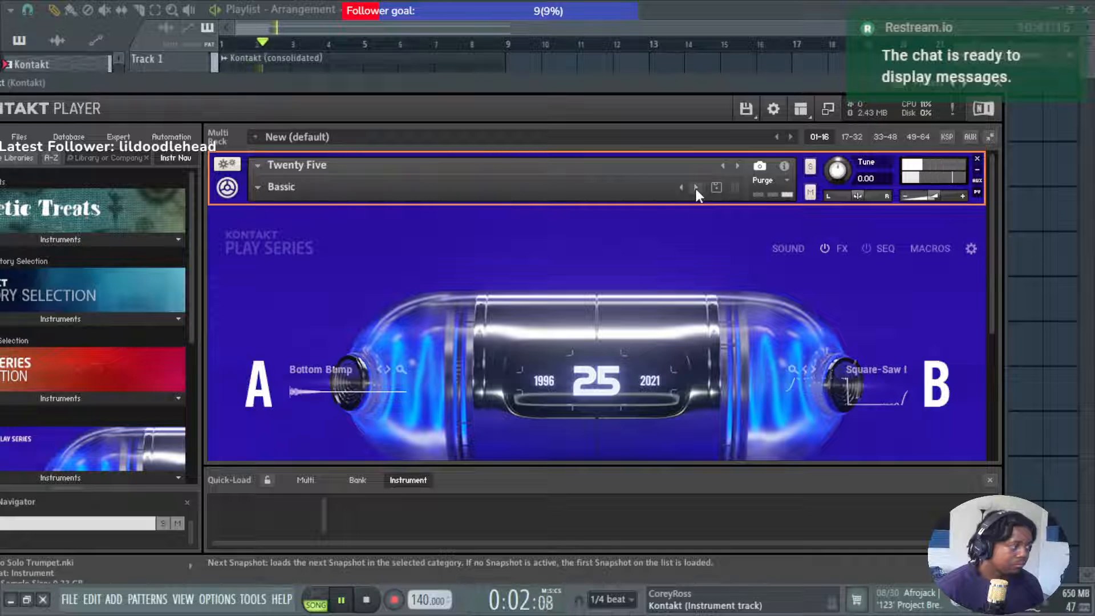
pyautogui.click(695, 188)
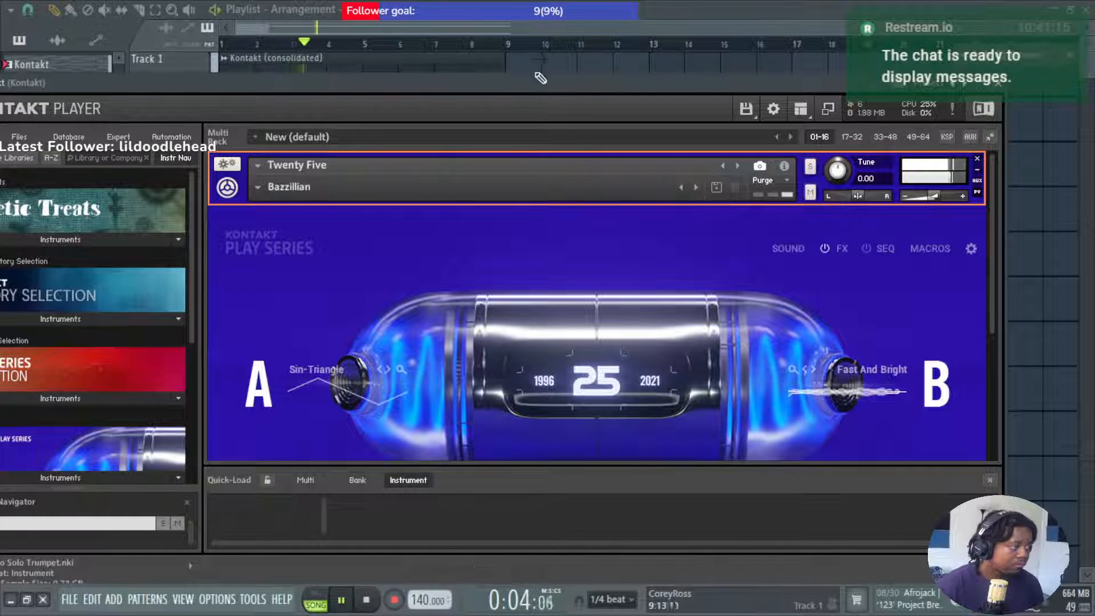
pyautogui.moveTo(536, 82); pyautogui.dragTo(639, 55)
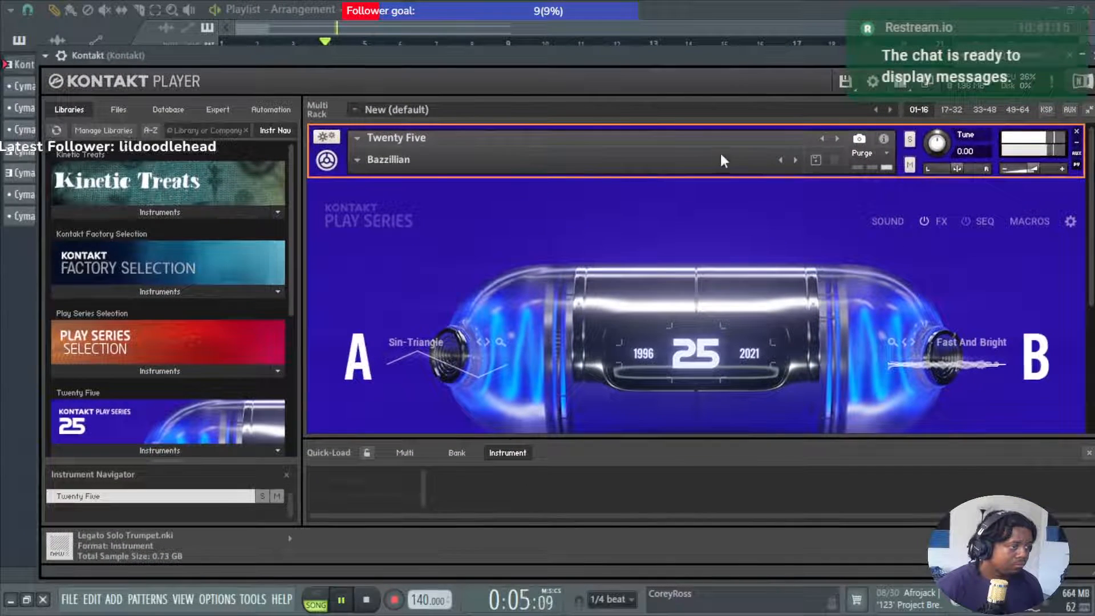
pyautogui.click(795, 160)
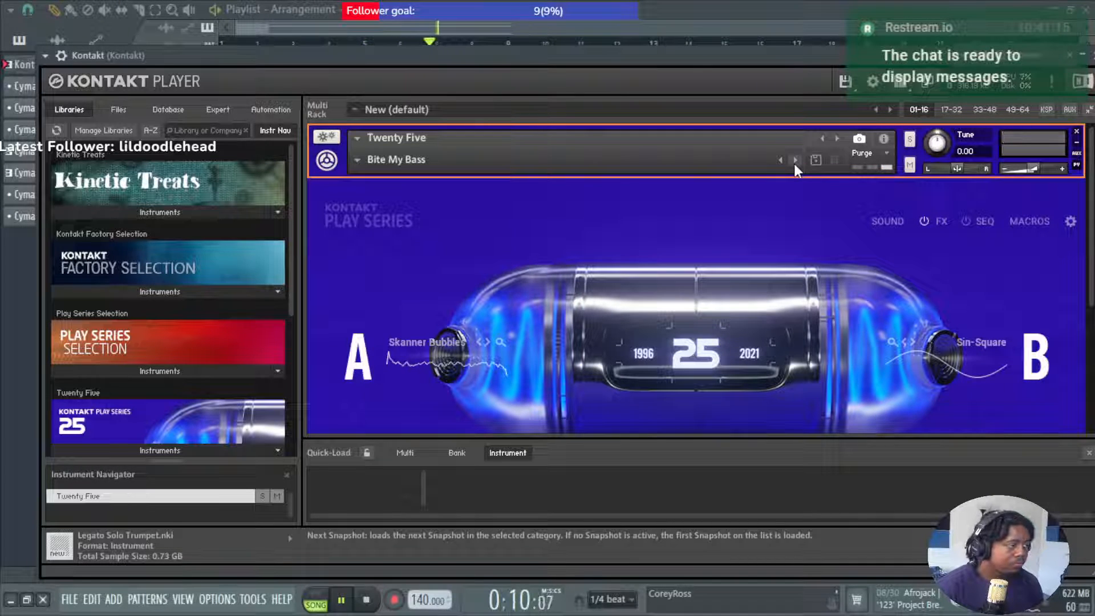
# Load the On The Streets snapshot from the Piano & Keys category and close the Kontakt window.
pyautogui.click(358, 161)
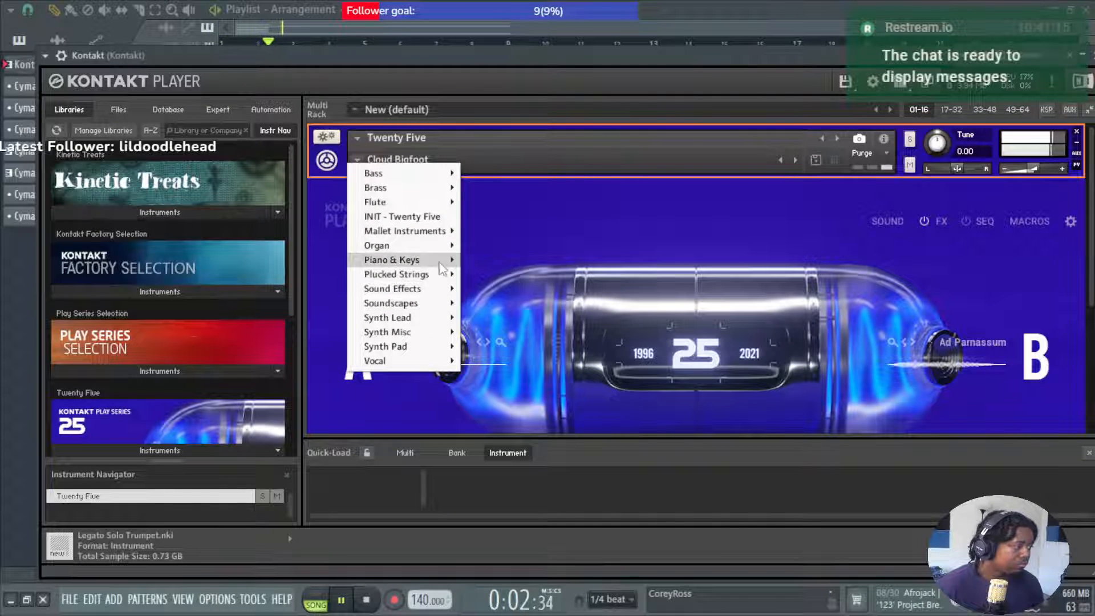
pyautogui.moveTo(441, 262)
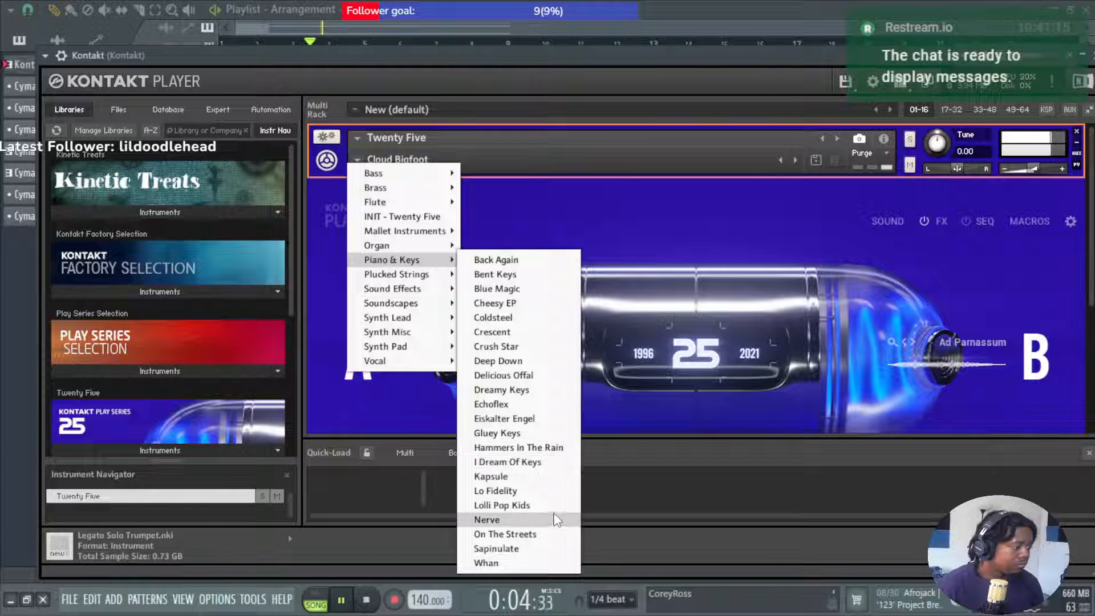
pyautogui.click(506, 534)
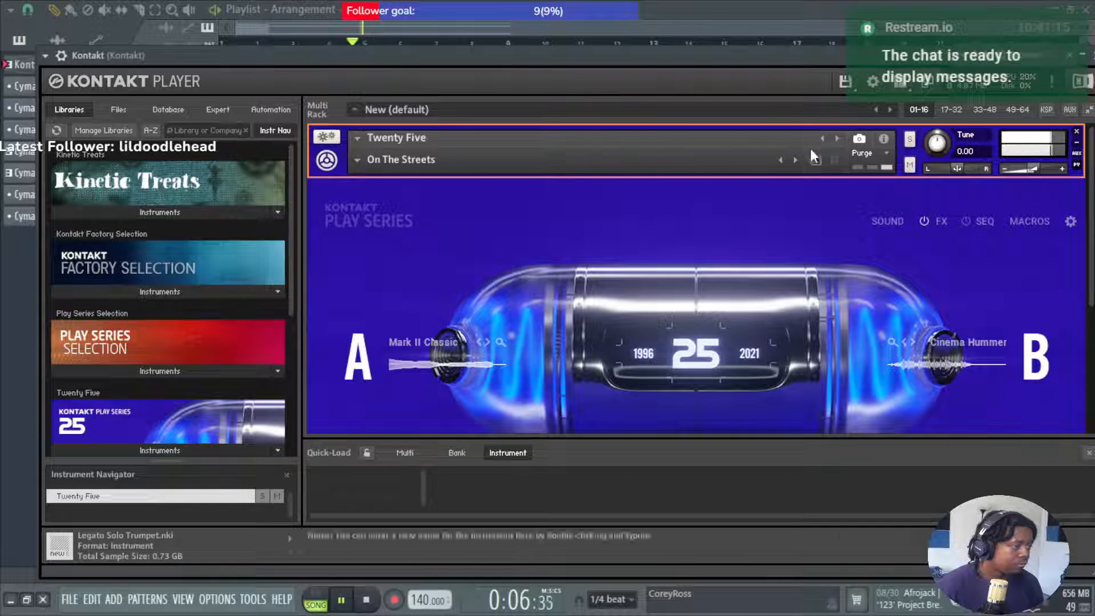
pyautogui.moveTo(797, 55); pyautogui.dragTo(912, 103)
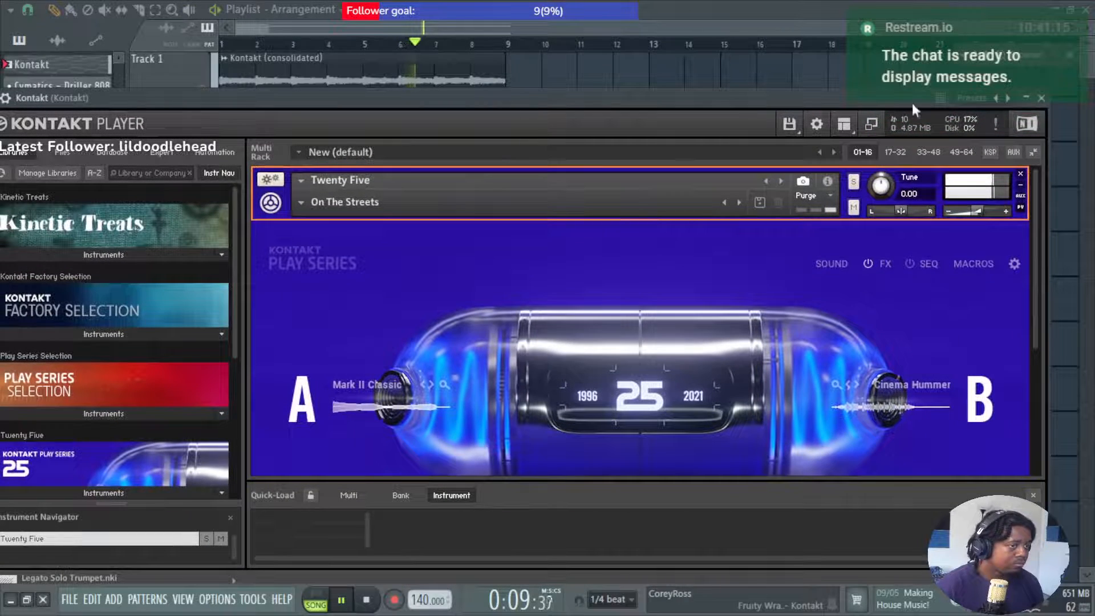
pyautogui.click(1042, 99)
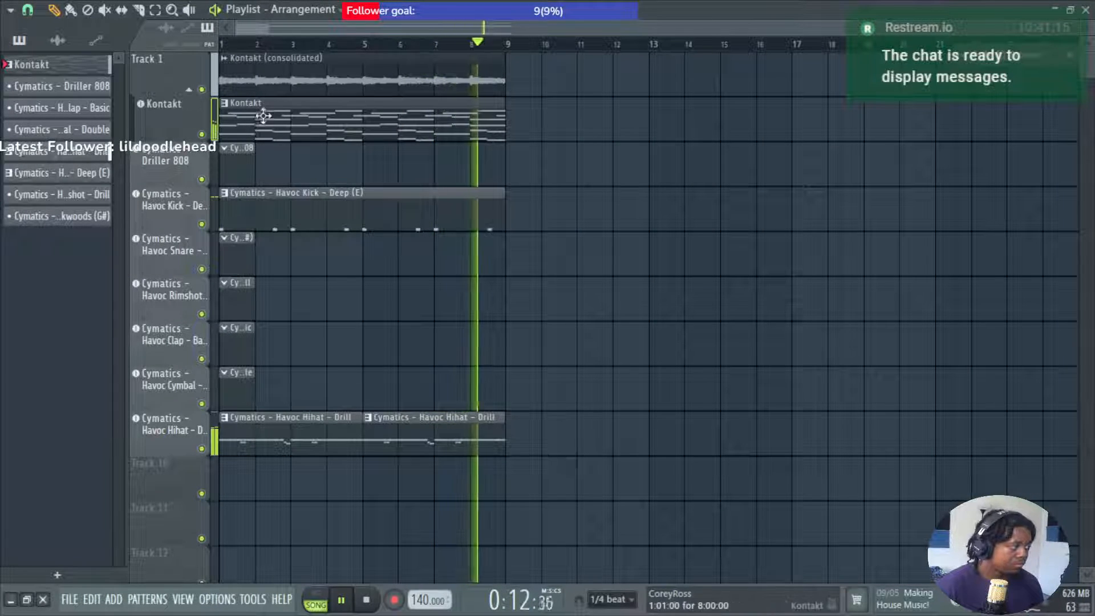
pyautogui.hotkey('alt', 'F8')
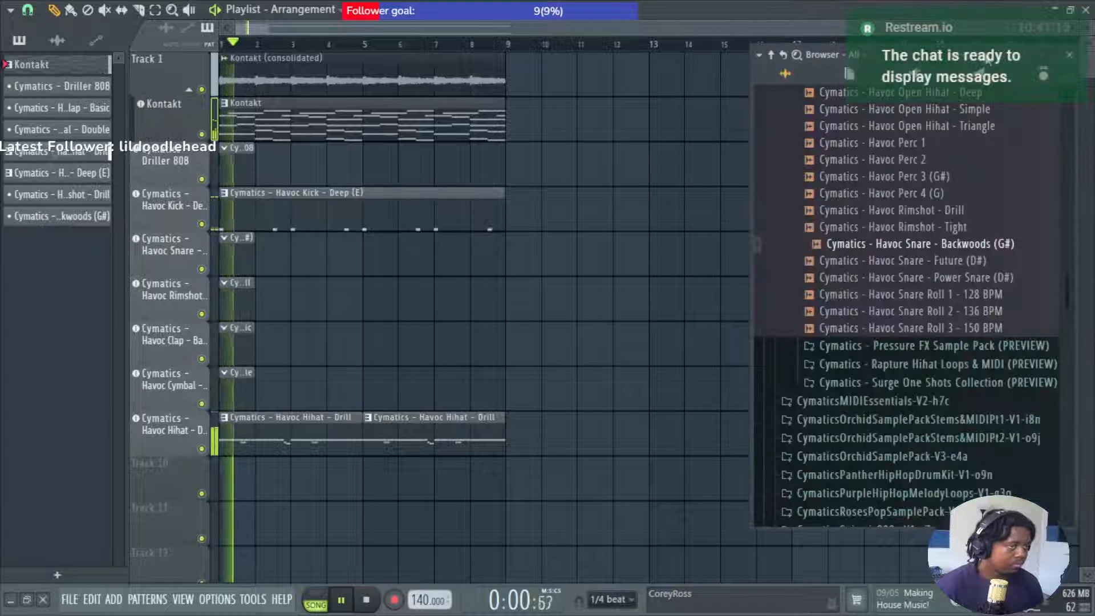
pyautogui.hotkey('alt', 'F8')
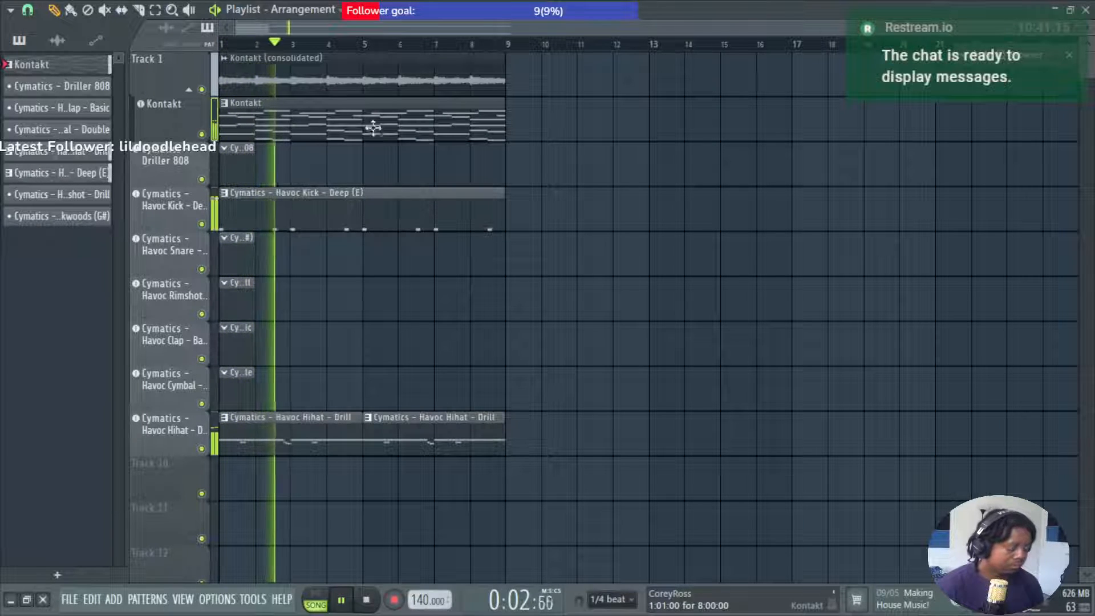
pyautogui.press('F9')
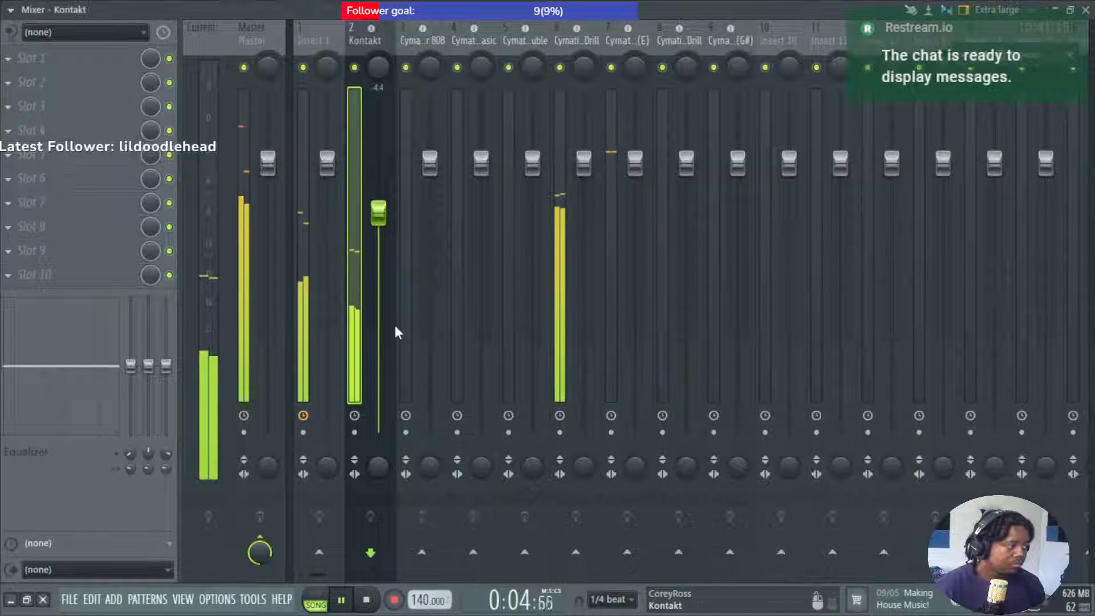
pyautogui.press('F9')
pyautogui.doubleClick(275, 134)
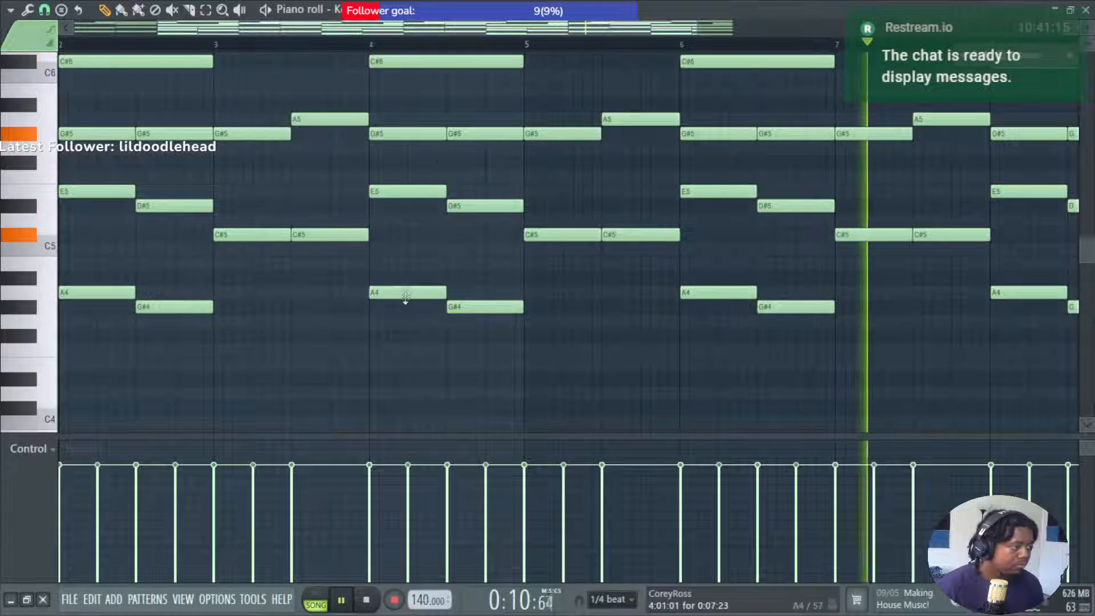
pyautogui.press('F7')
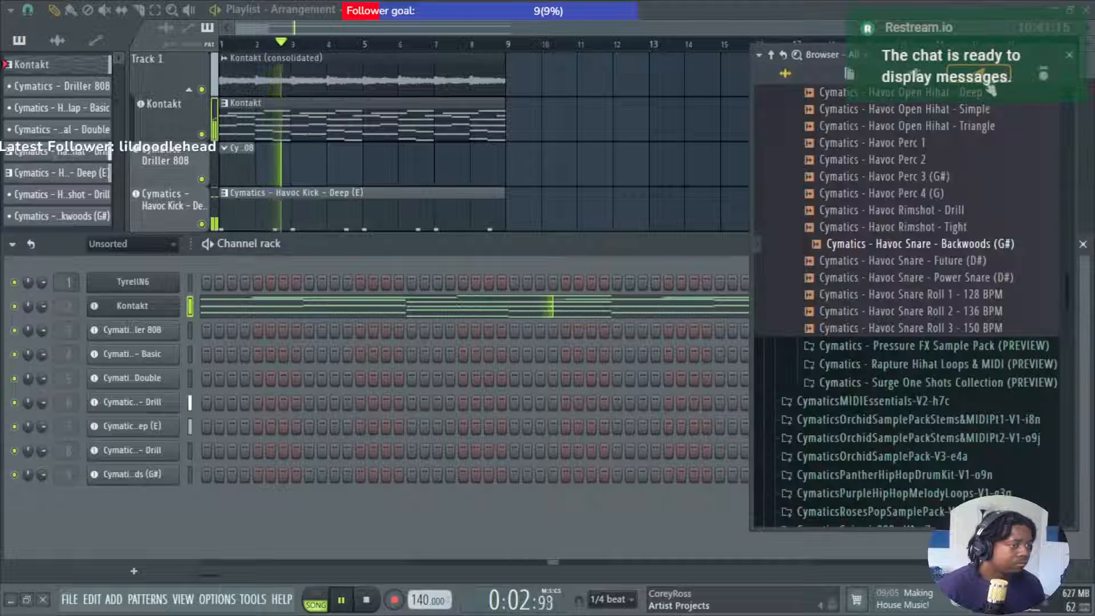
pyautogui.press('F6')
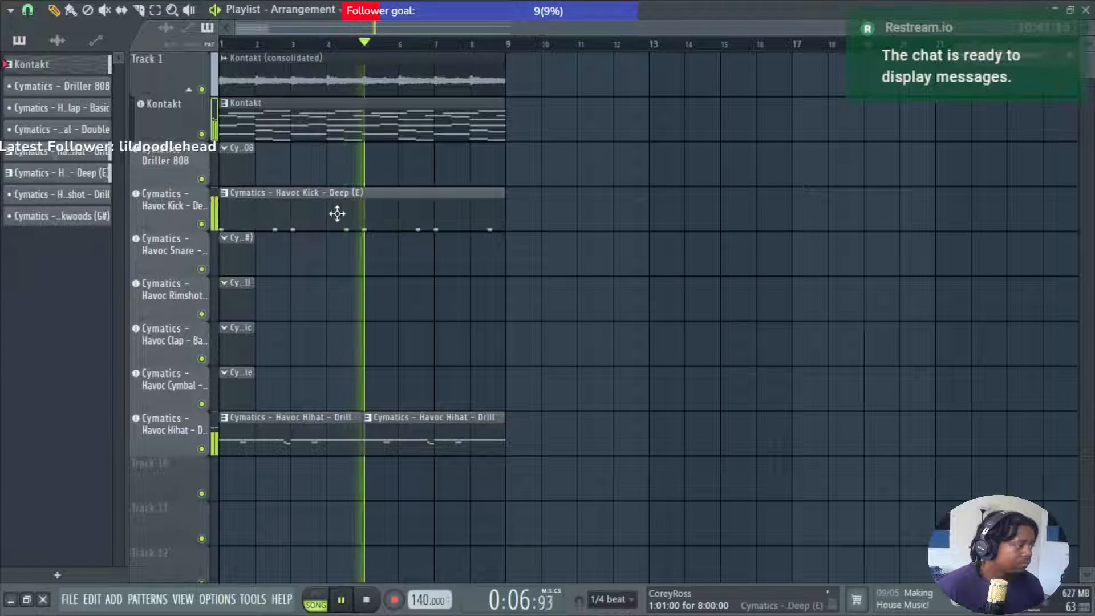
# In the Havoc Kick - Deep (E) pattern, add short C5 notes on beat 4 of bars 2 and 6 and near the end of bar 4.
pyautogui.press('space')
pyautogui.doubleClick(292, 217)
pyautogui.press('space')
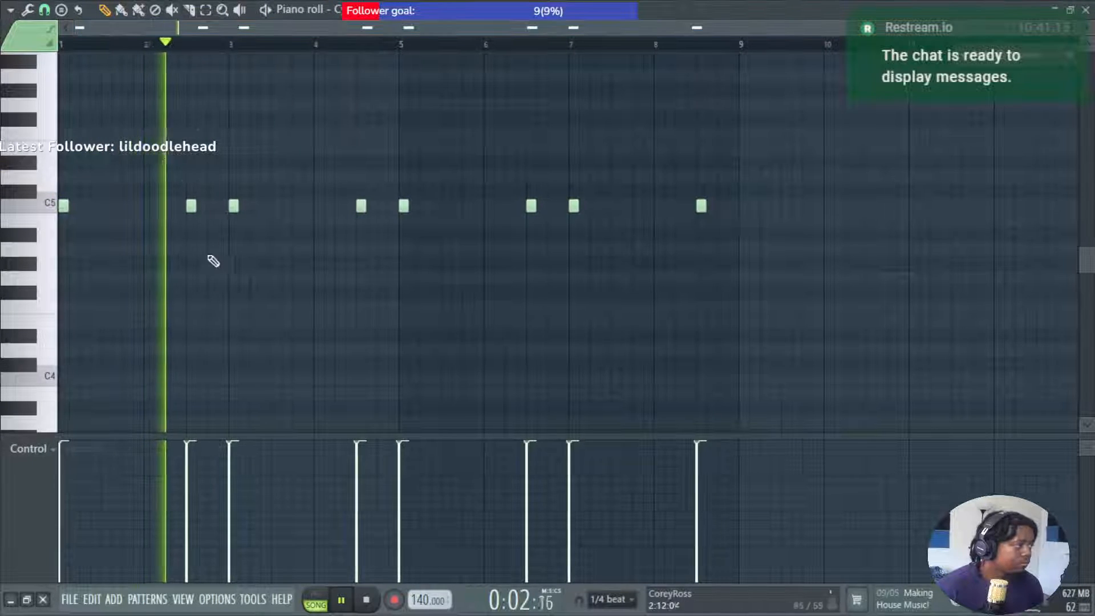
pyautogui.keyDown('ctrl'); pyautogui.scroll(2, 190, 234); pyautogui.keyUp('ctrl')
pyautogui.press('space')
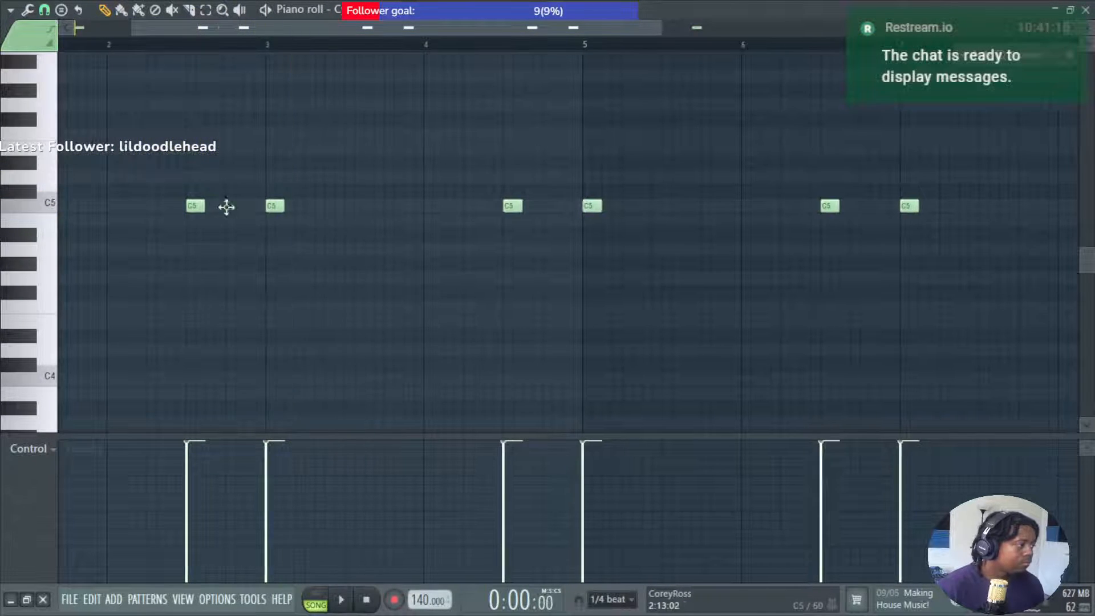
pyautogui.moveTo(226, 471); pyautogui.dragTo(227, 442)
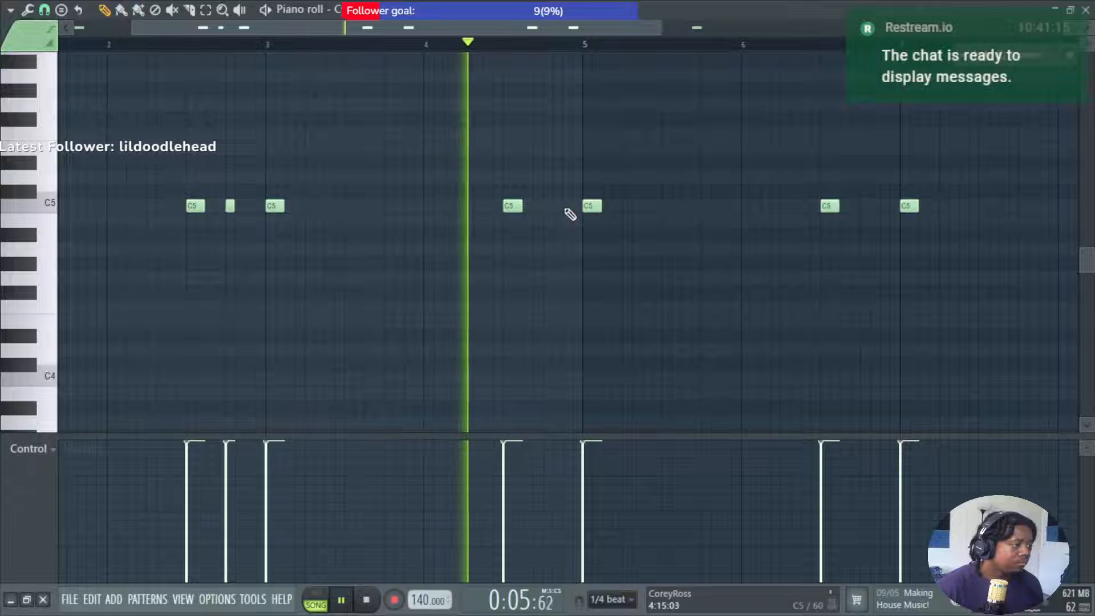
pyautogui.click(566, 208)
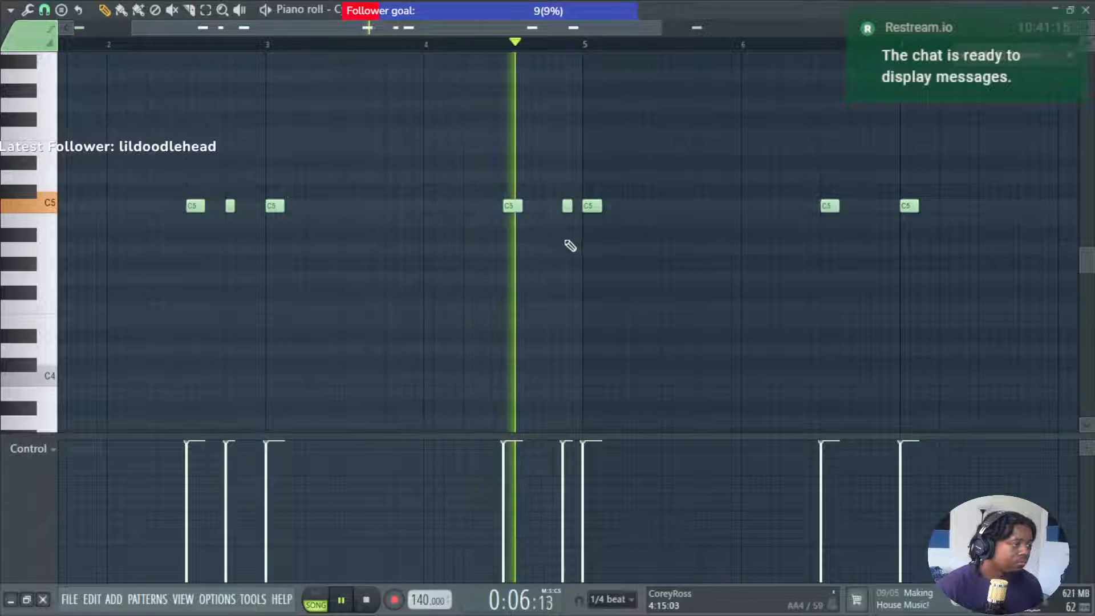
pyautogui.click(863, 208)
pyautogui.click(989, 206)
pyautogui.scroll(-2, 908, 264)
pyautogui.scroll(-3, 932, 252)
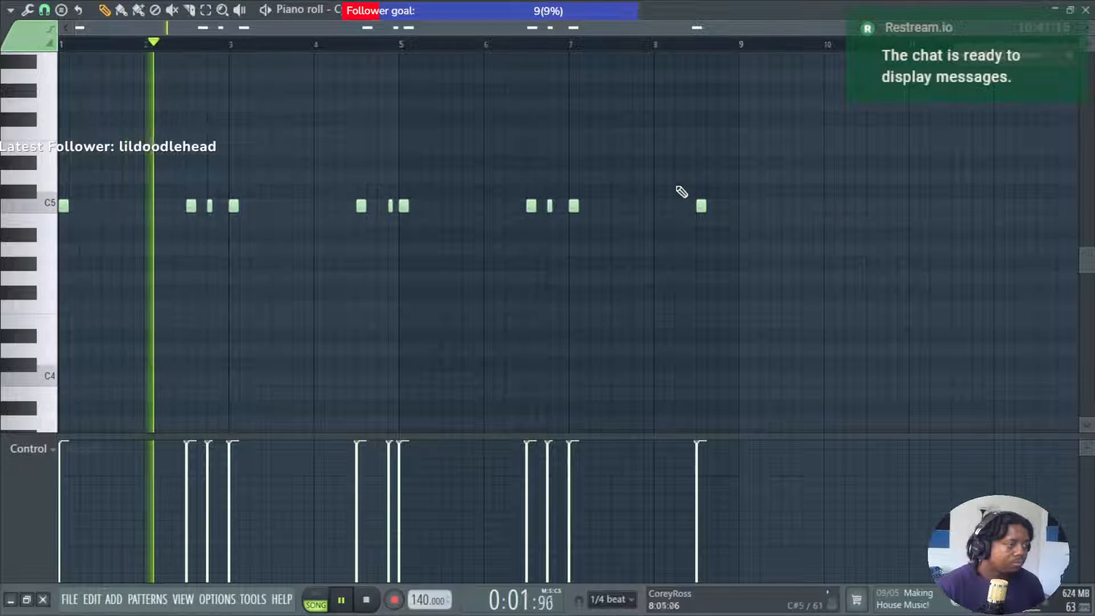
# Open the empty Havoc Snare - Backwoods (G#) pattern and place short C5 hits on beat 3 of bar 1 and beat 4 of bar 2.
pyautogui.press('F7')
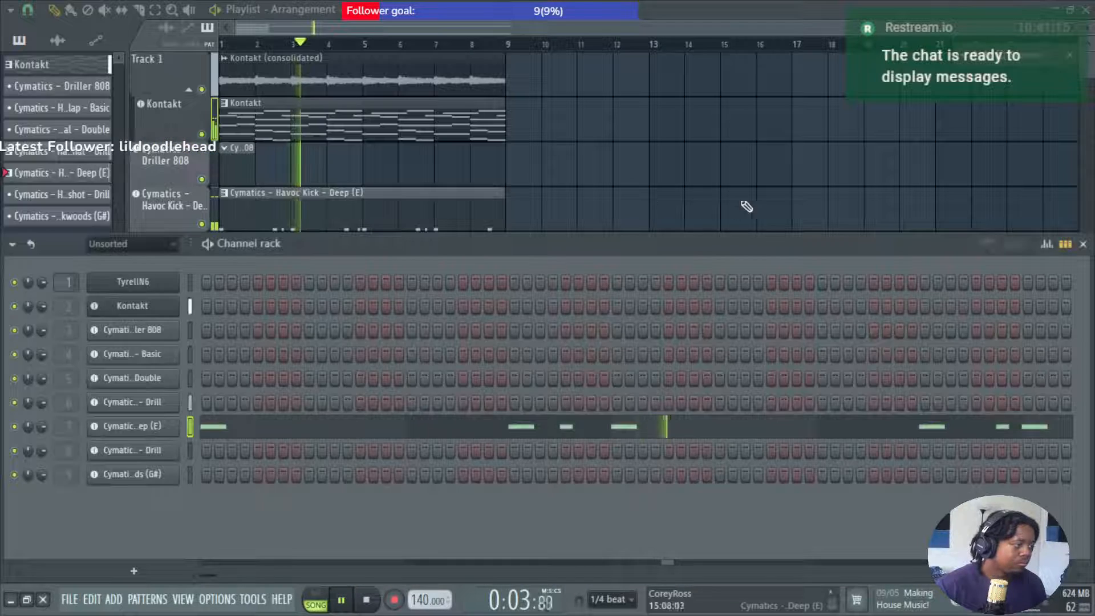
pyautogui.press('F6')
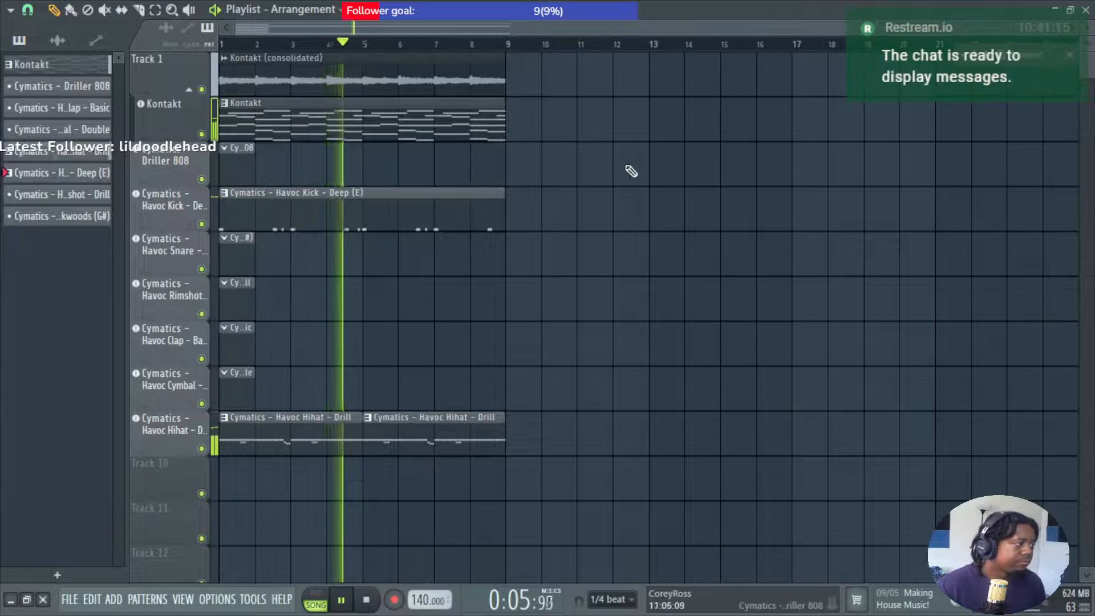
pyautogui.doubleClick(243, 263)
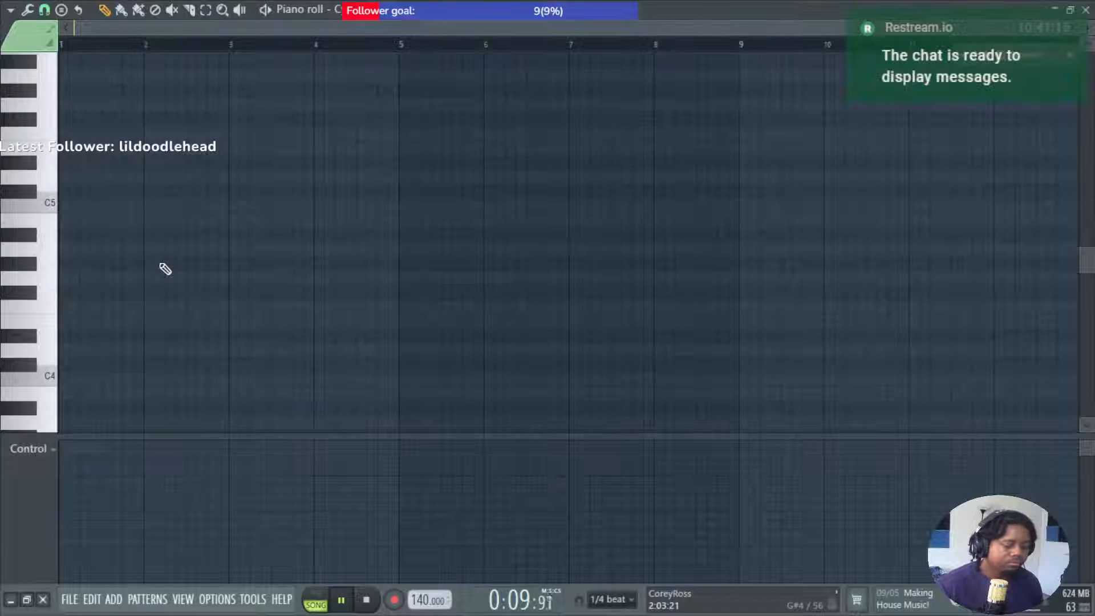
pyautogui.click(105, 206)
pyautogui.click(188, 211)
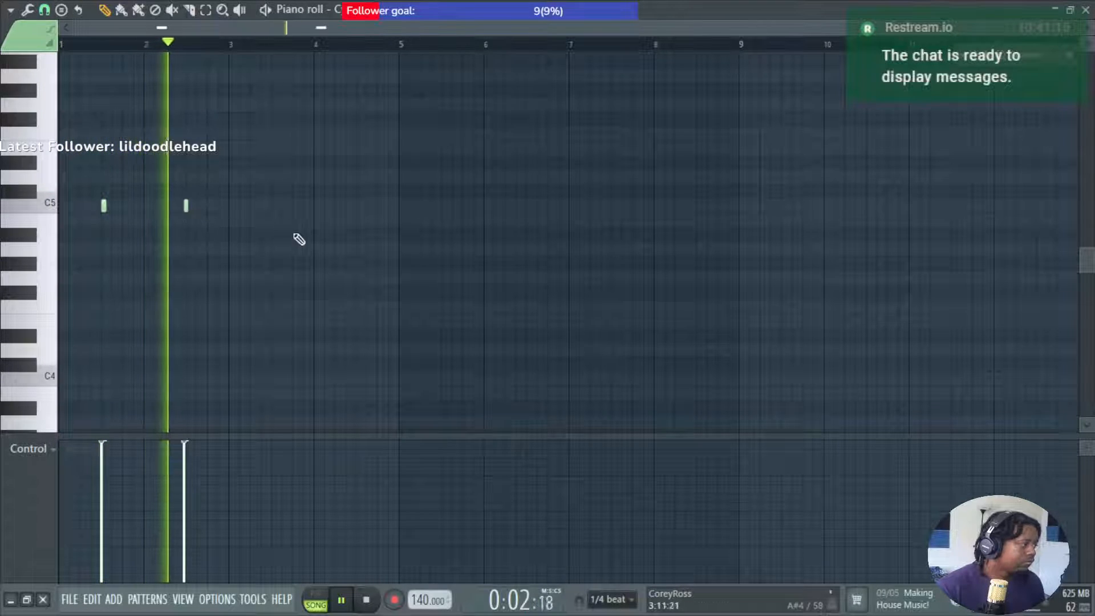
pyautogui.moveTo(184, 209); pyautogui.dragTo(206, 215)
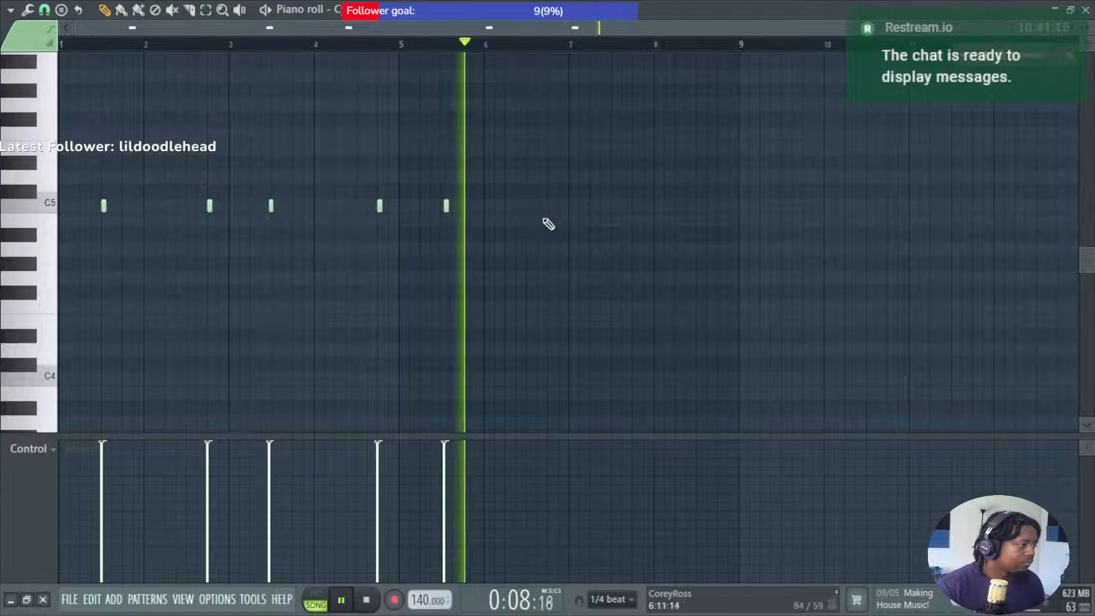
# Continue the snare through bar 8 with C5 hits on beat 3 of odd bars and beat 4 of even bars, and adjust the grid snap.
pyautogui.scroll(2, 463, 222)
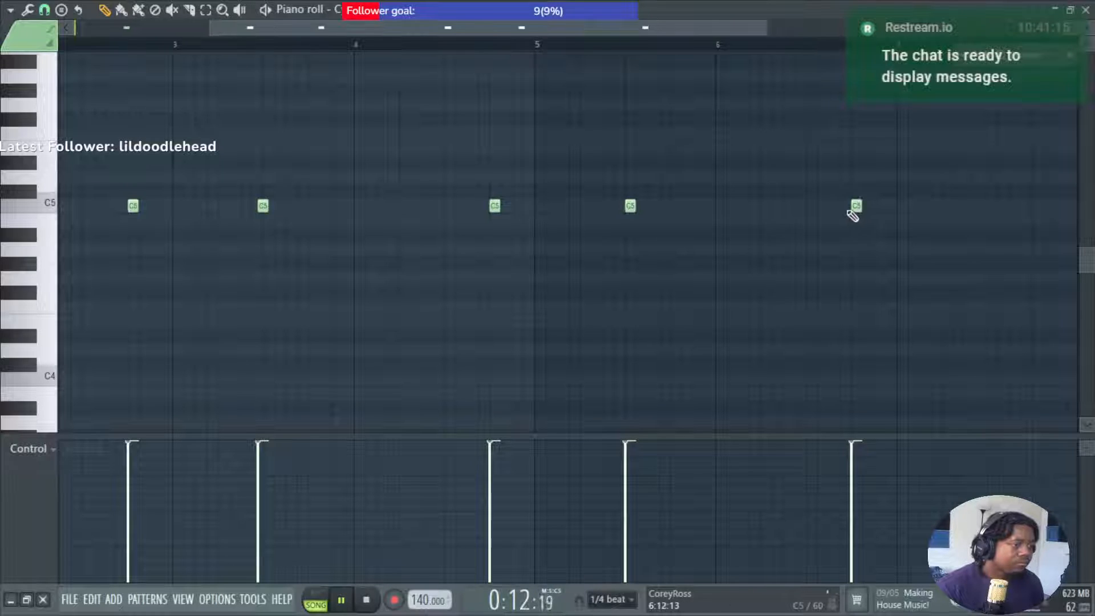
pyautogui.scroll(-3, 888, 237)
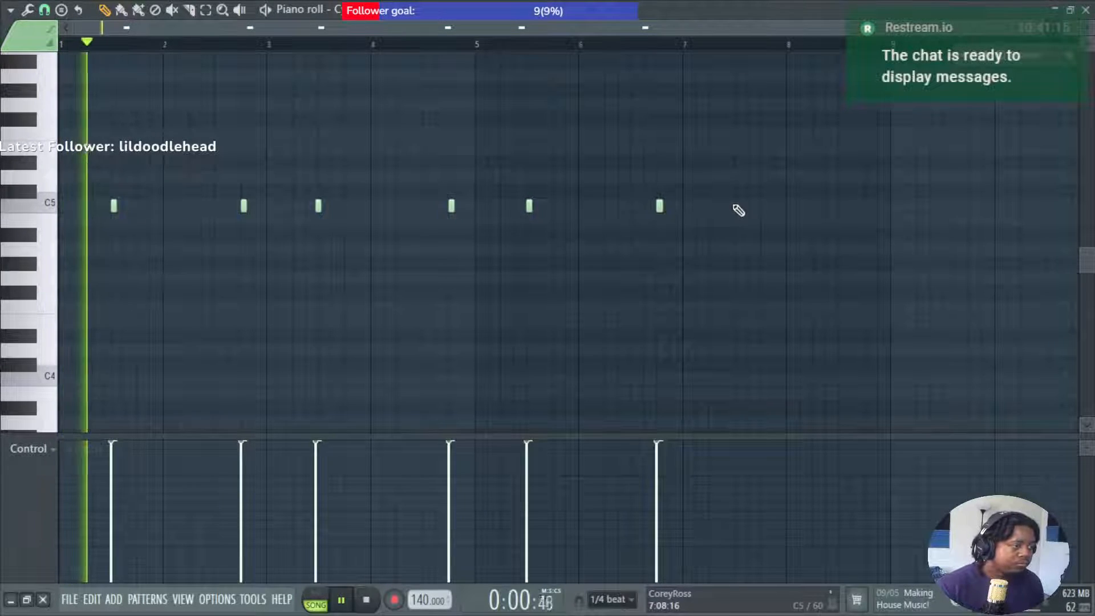
pyautogui.scroll(1, 745, 213)
pyautogui.scroll(2, 741, 214)
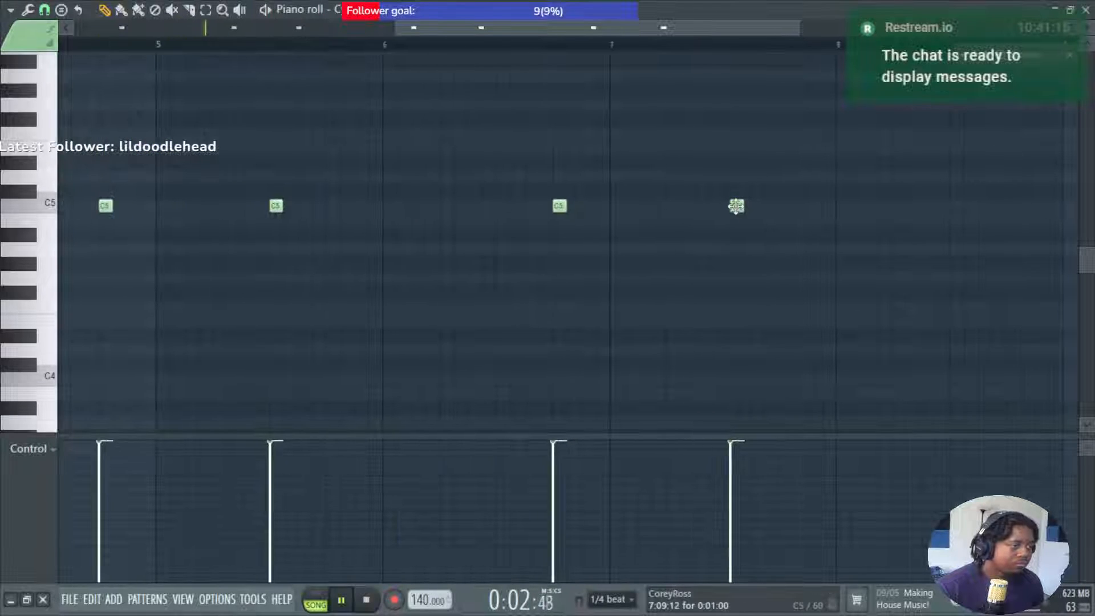
pyautogui.scroll(-2, 917, 221)
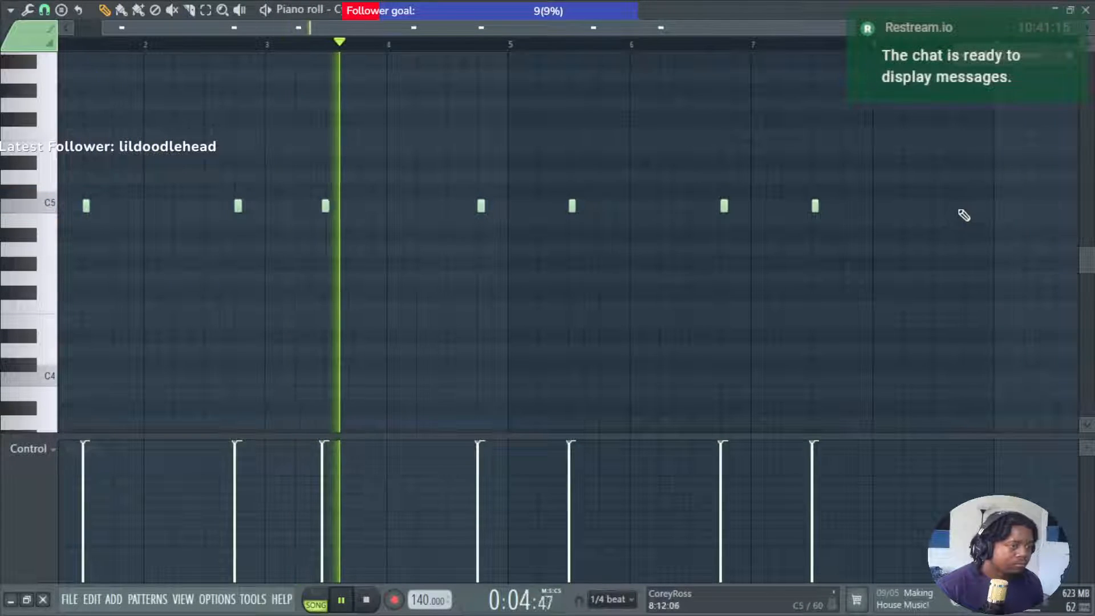
pyautogui.scroll(2, 325, 215)
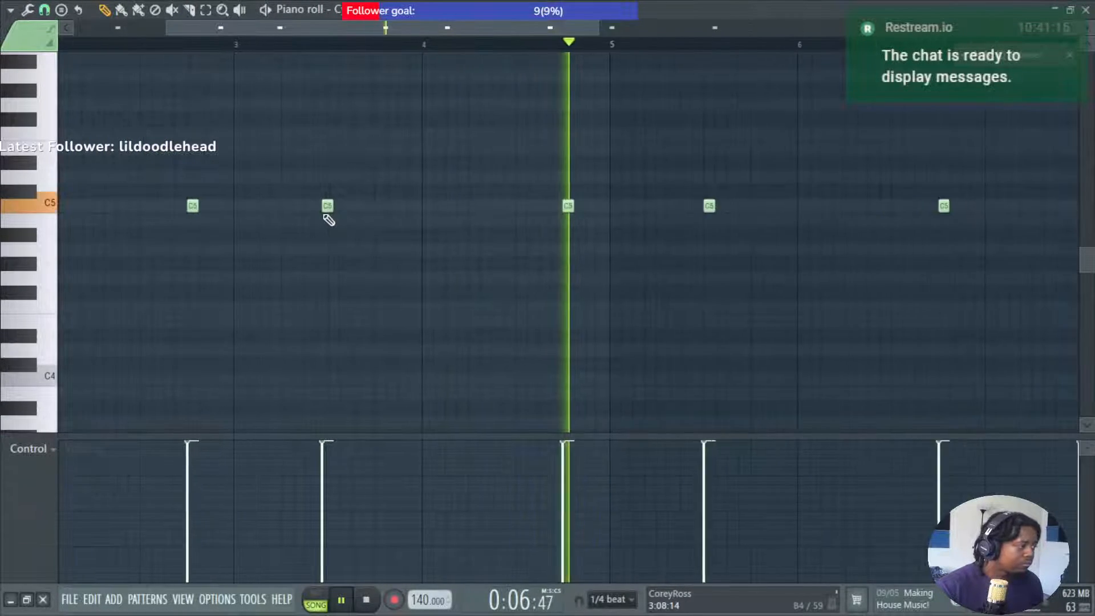
pyautogui.scroll(-4, 449, 252)
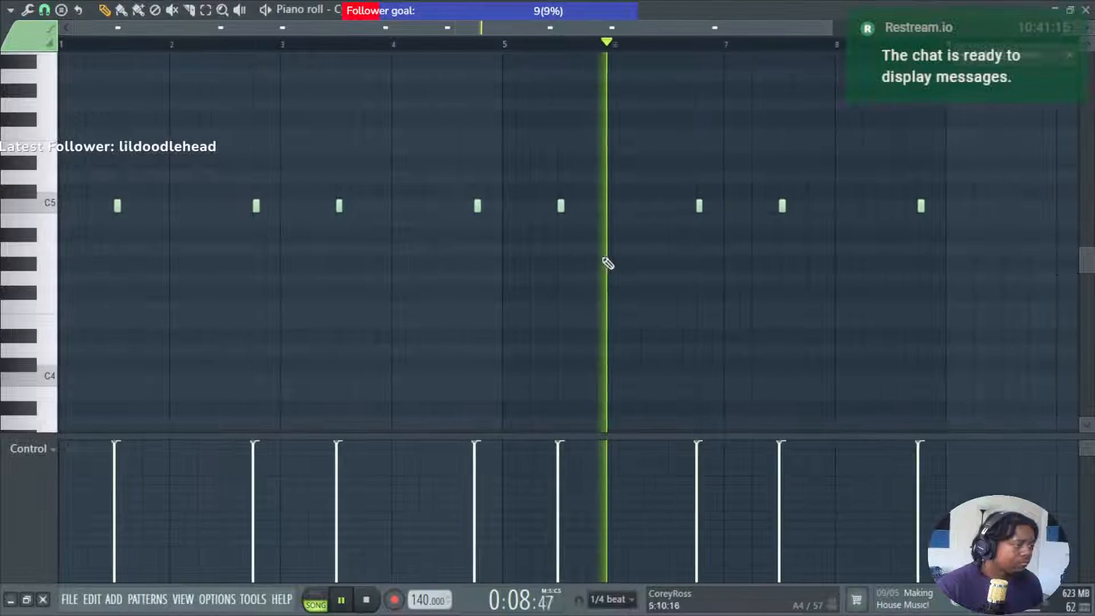
pyautogui.click(44, 10)
pyautogui.click(65, 191)
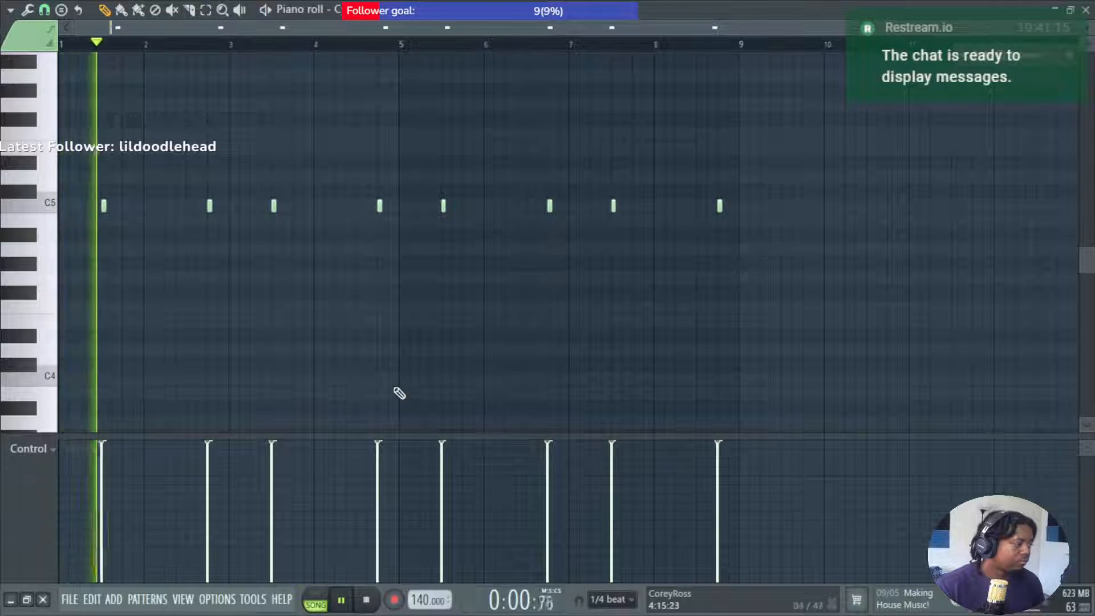
# Return to the playlist and open the channel settings of the Havoc Snare - Backwoods (G#) track.
pyautogui.press('F7')
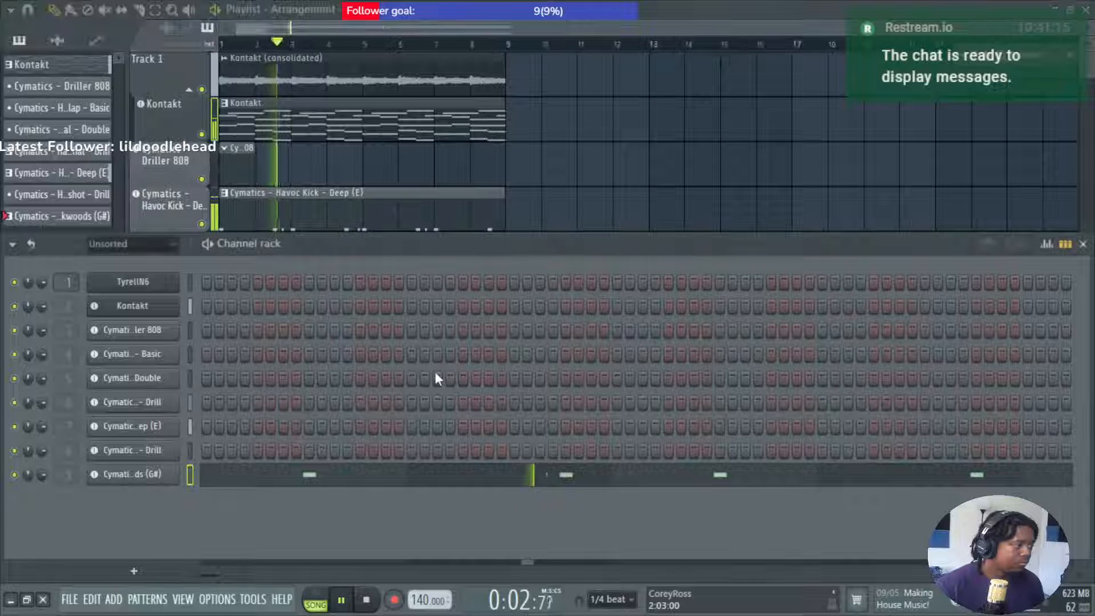
pyautogui.press('F6')
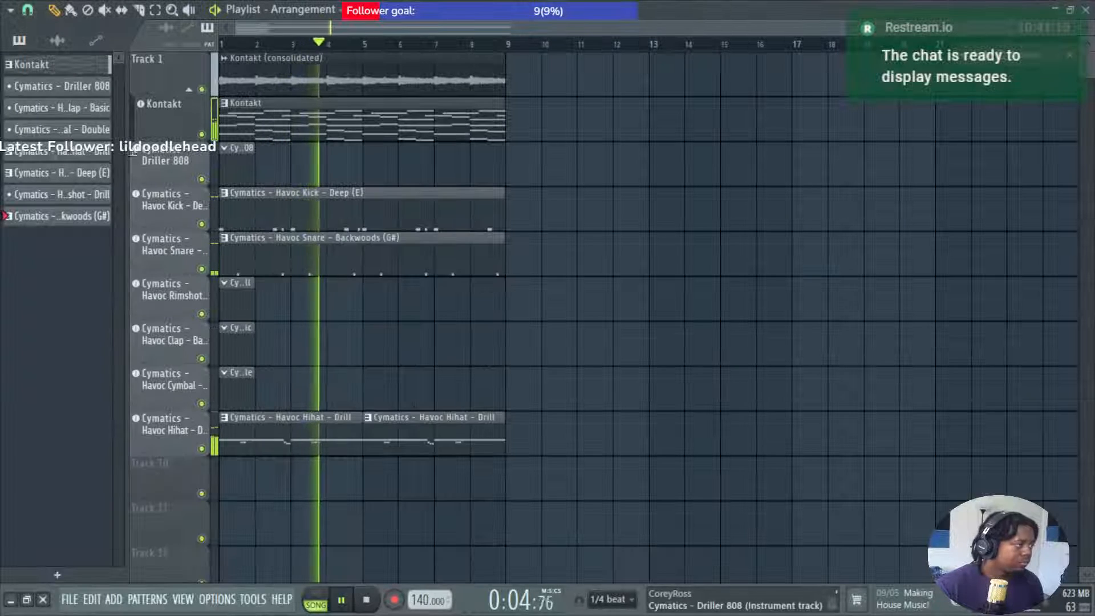
pyautogui.click(173, 264)
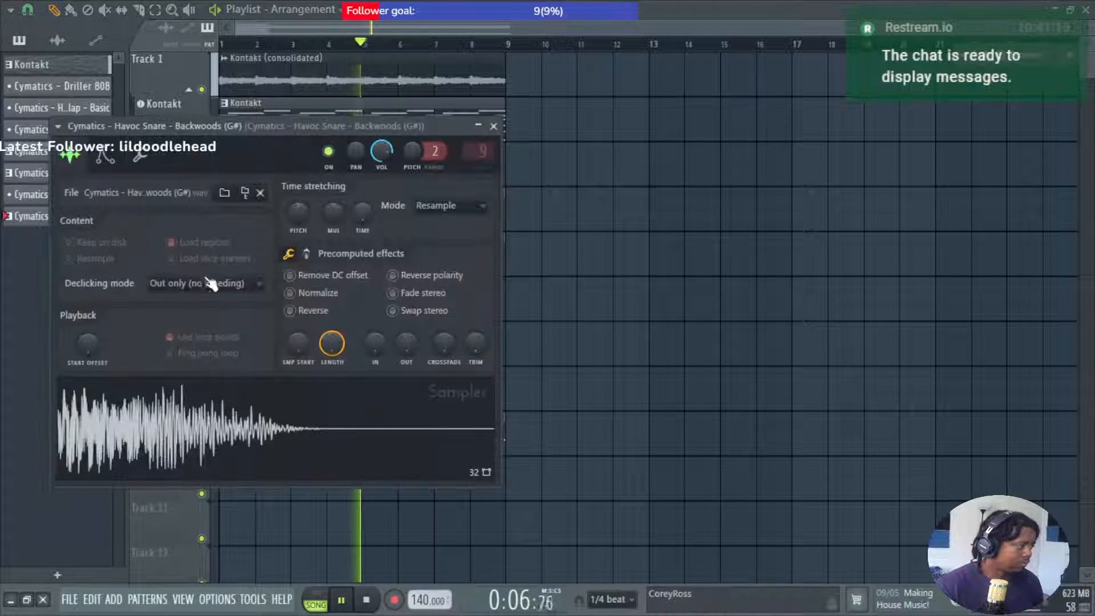
# Raise the trim and the fade-out of the Havoc Snare - Backwoods (G#) sample, and close its channel settings.
pyautogui.moveTo(475, 343); pyautogui.dragTo(475, 328)
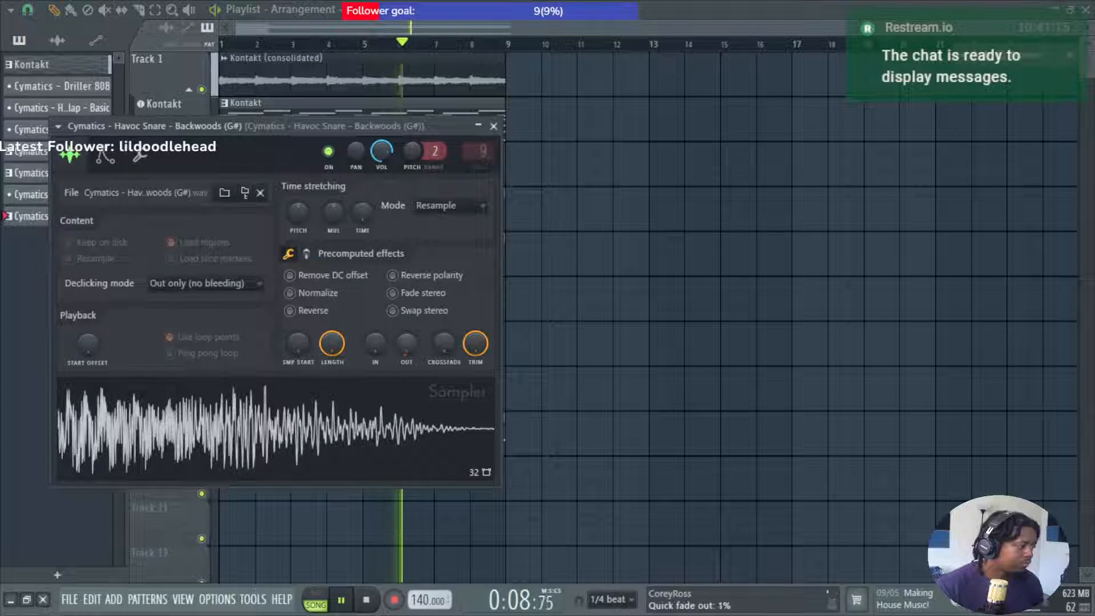
pyautogui.moveTo(406, 350); pyautogui.dragTo(407, 326)
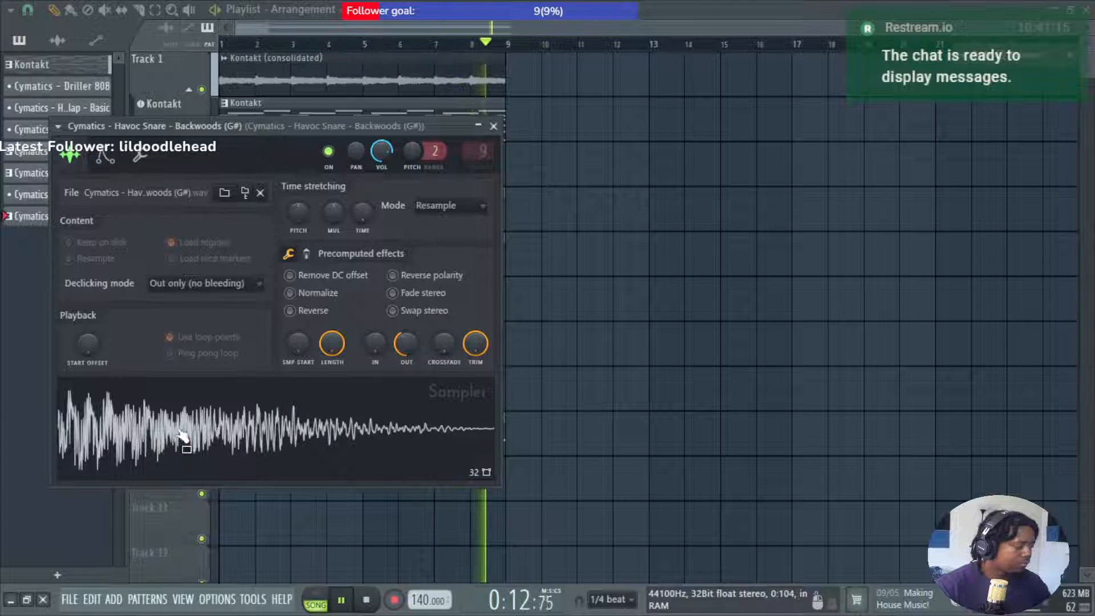
pyautogui.click(493, 126)
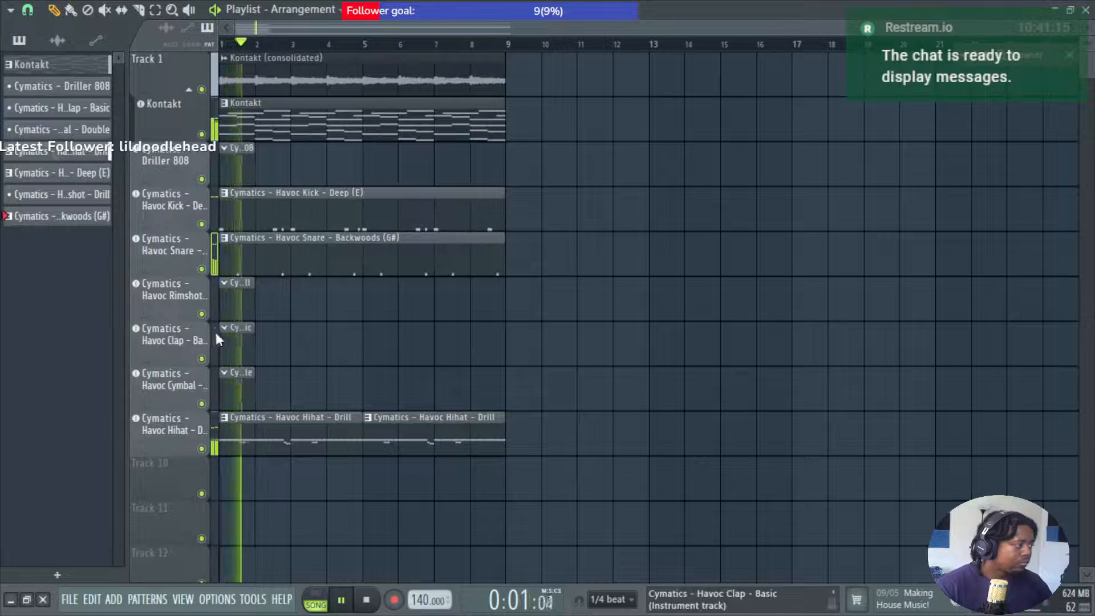
# In the Havoc Rimshot - Drill pattern, place C5 hits on beat 3 of bars 1 to 4 and duplicate them into bars 5 to 8.
pyautogui.doubleClick(240, 316)
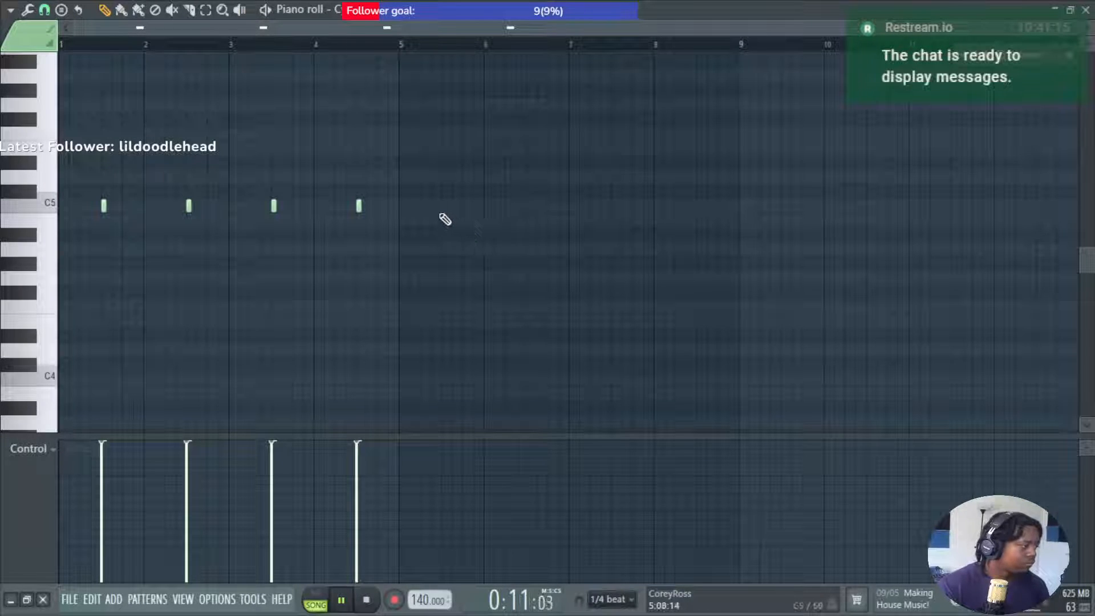
pyautogui.moveTo(394, 206); pyautogui.dragTo(3, 210)
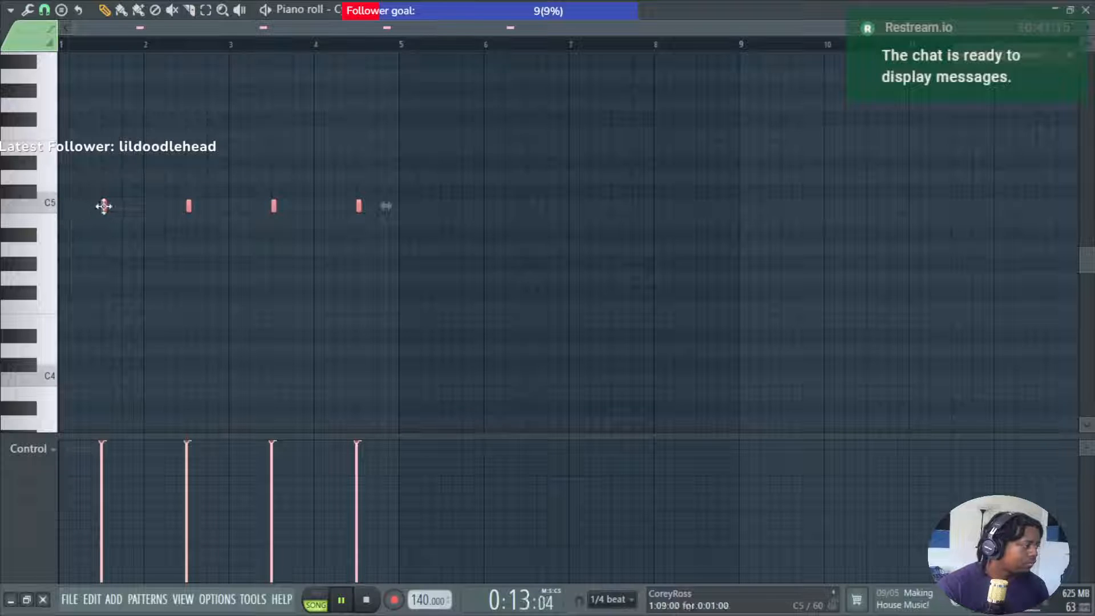
pyautogui.hotkey('ctrl', 'b')
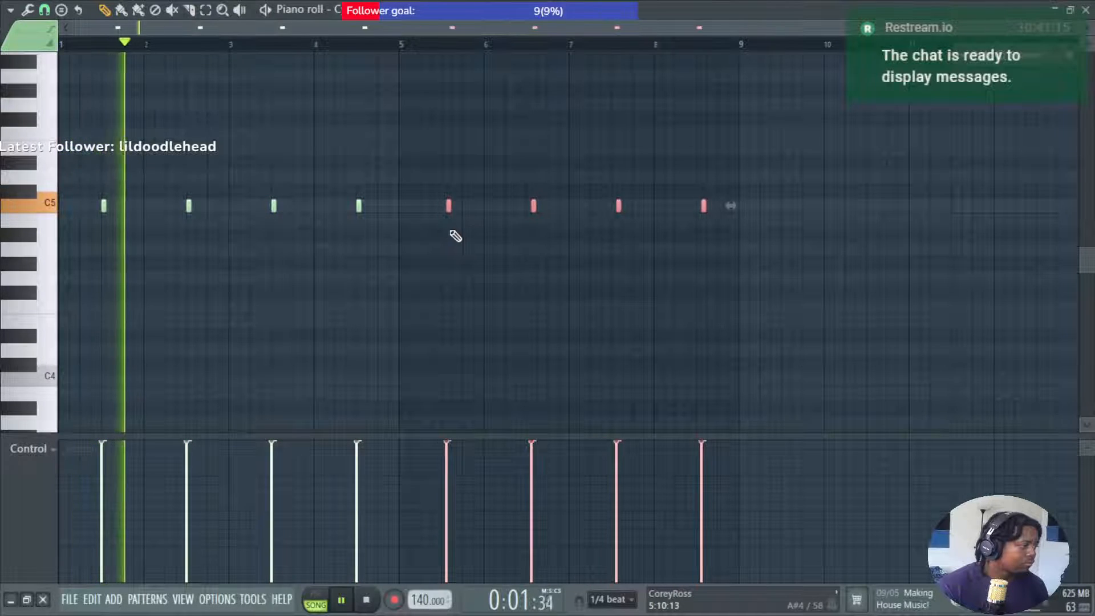
# Raise the Havoc Rimshot - Drill channel's trim and fade-out, and enable its volume envelope with a short hold.
pyautogui.press('F7')
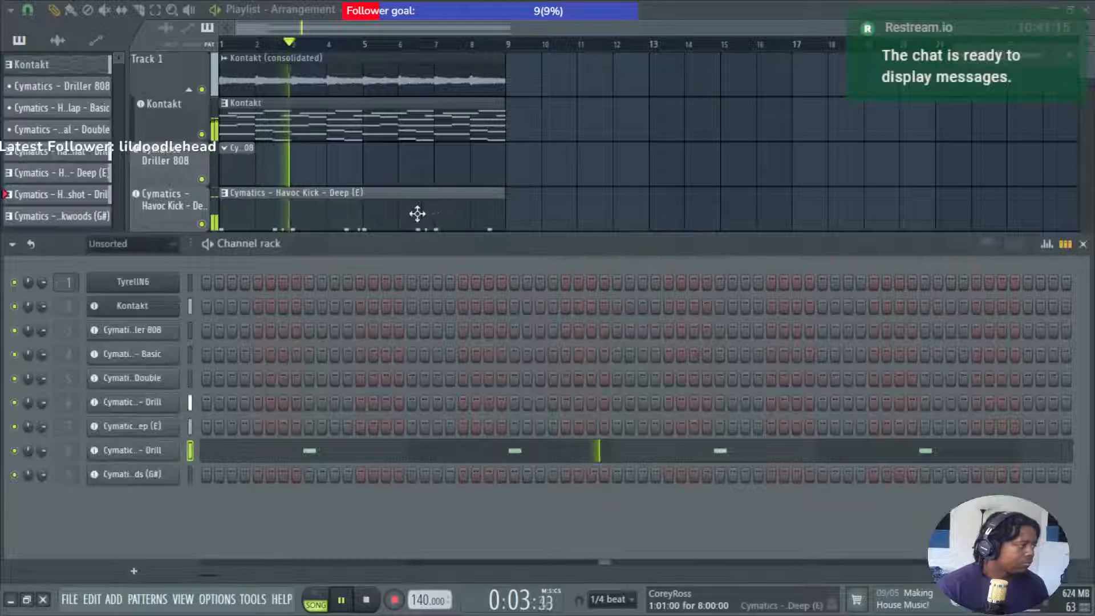
pyautogui.click(137, 449)
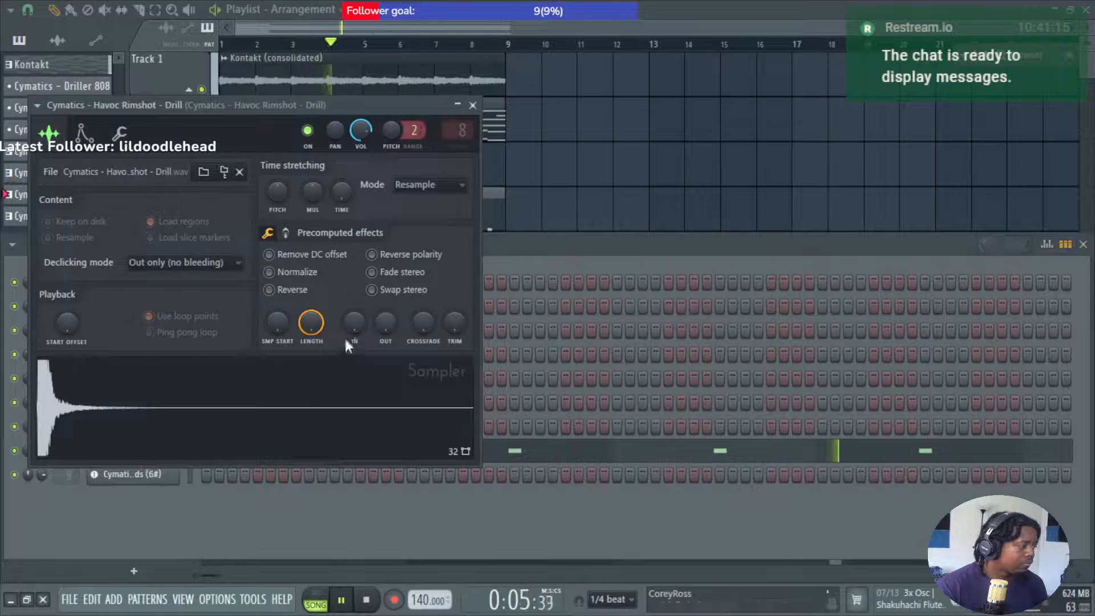
pyautogui.moveTo(460, 324); pyautogui.dragTo(460, 320)
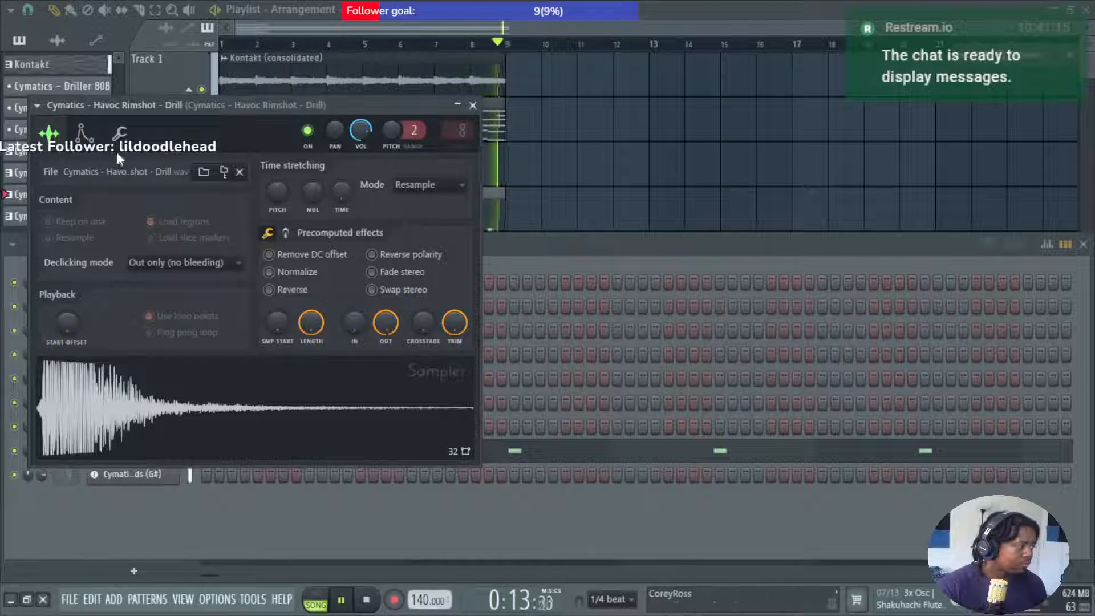
pyautogui.click(99, 143)
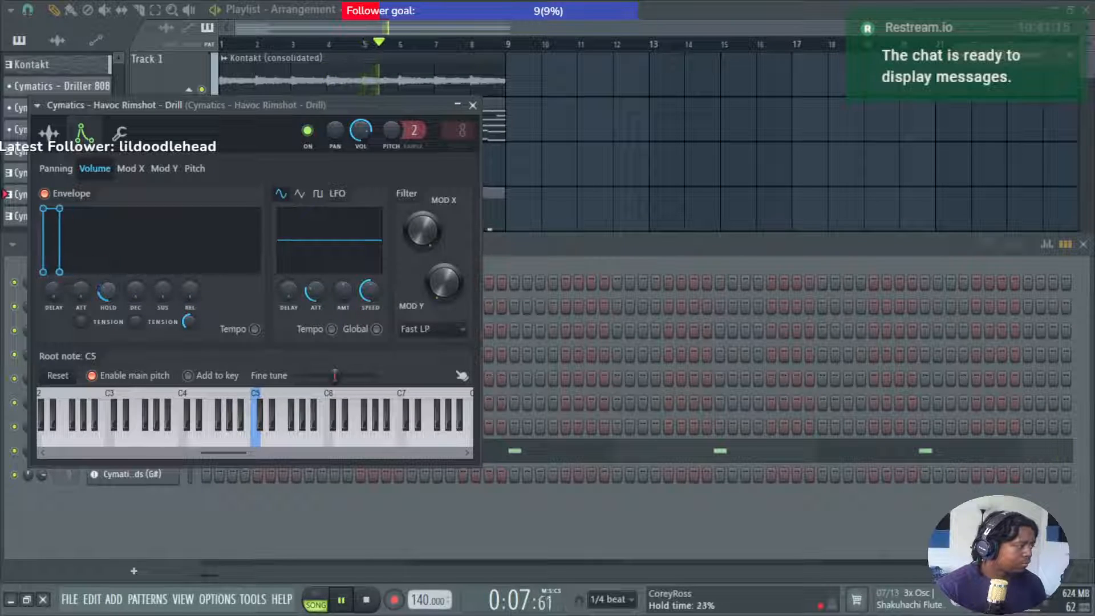
pyautogui.click(473, 106)
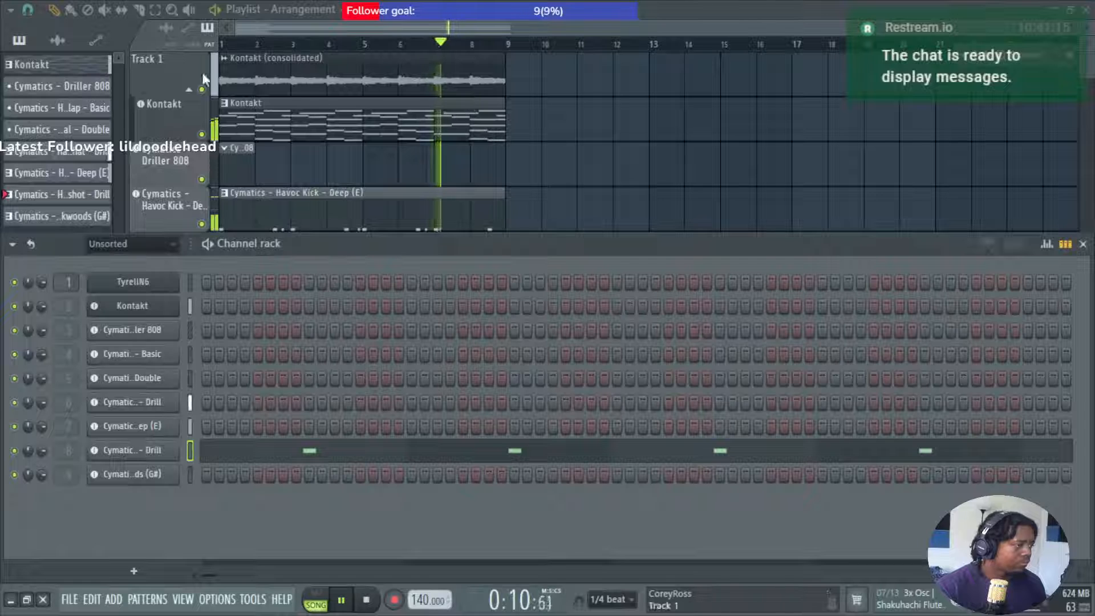
# Stop playback and replace the rimshot channel's sample with Cymatics - Havoc Rimshot - Tight.
pyautogui.click(134, 451)
pyautogui.press('space')
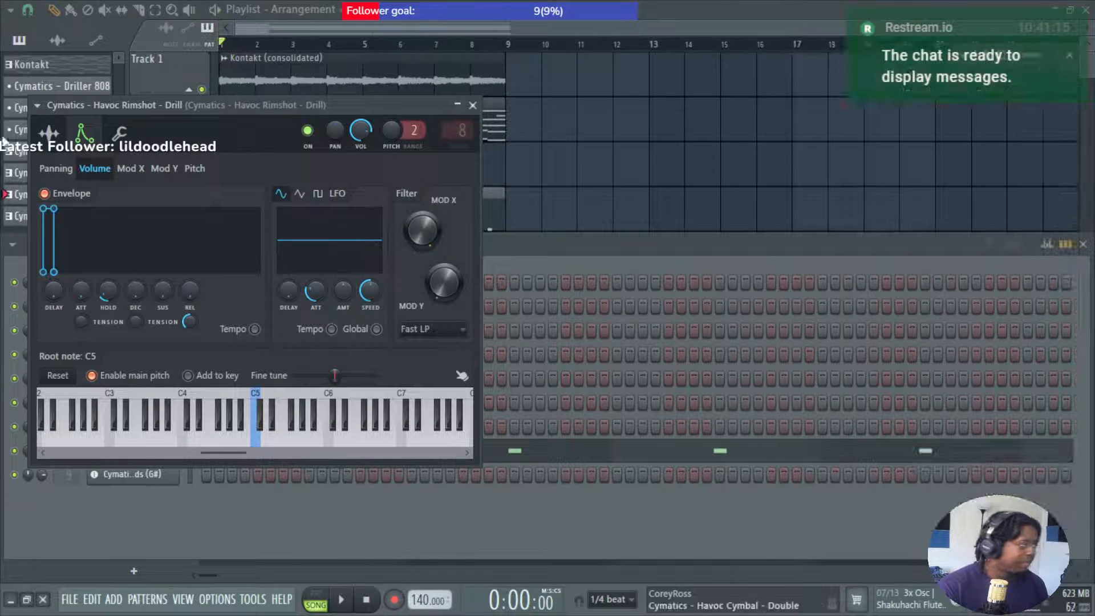
pyautogui.click(50, 137)
pyautogui.hotkey('alt', 'F8')
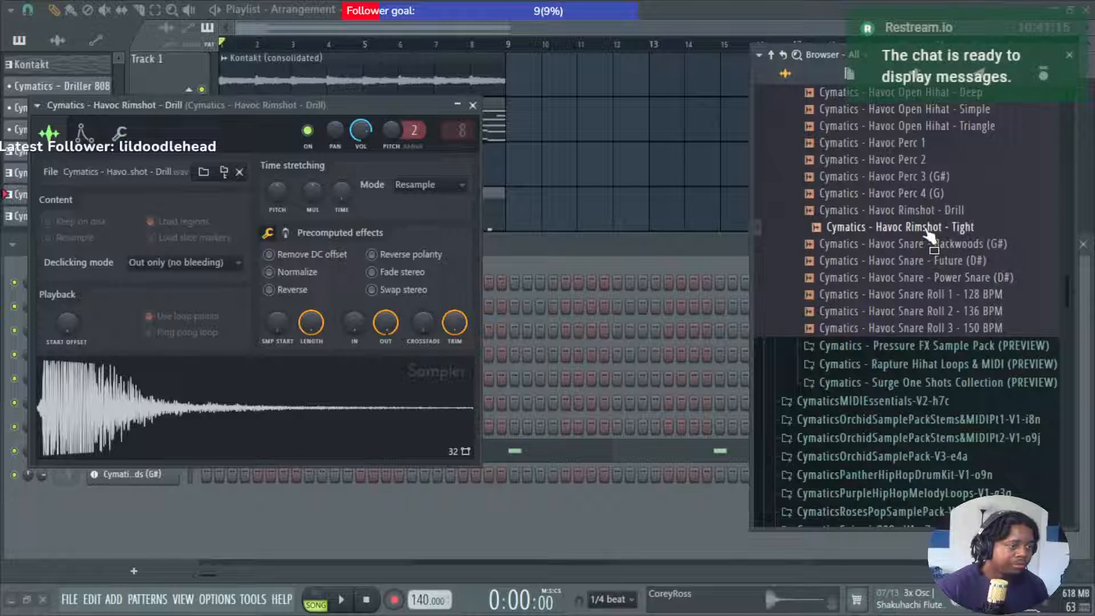
pyautogui.moveTo(927, 234); pyautogui.dragTo(361, 421)
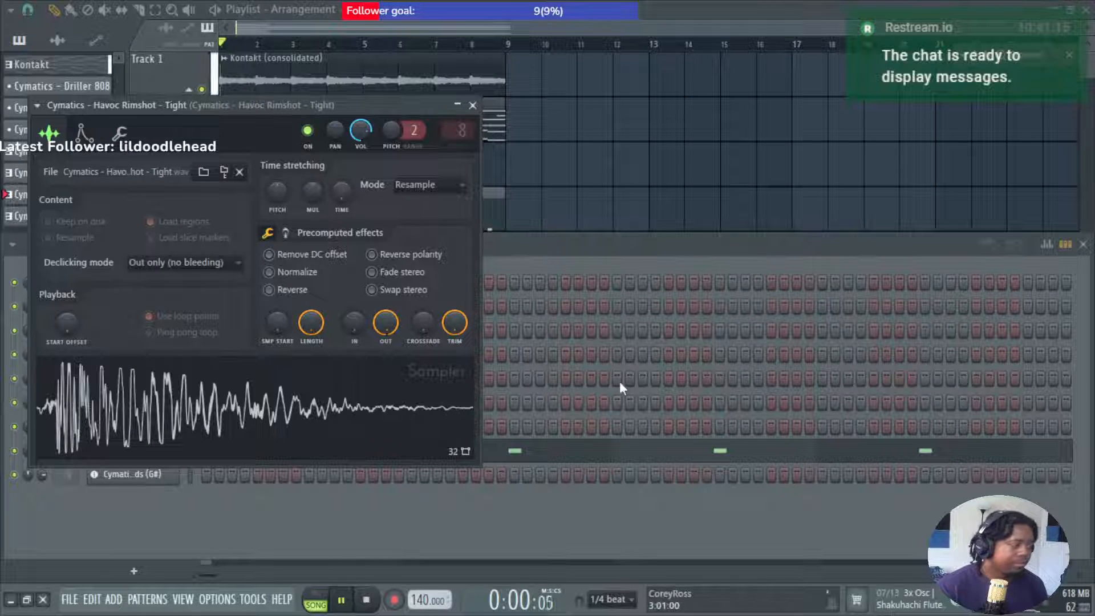
pyautogui.click(475, 107)
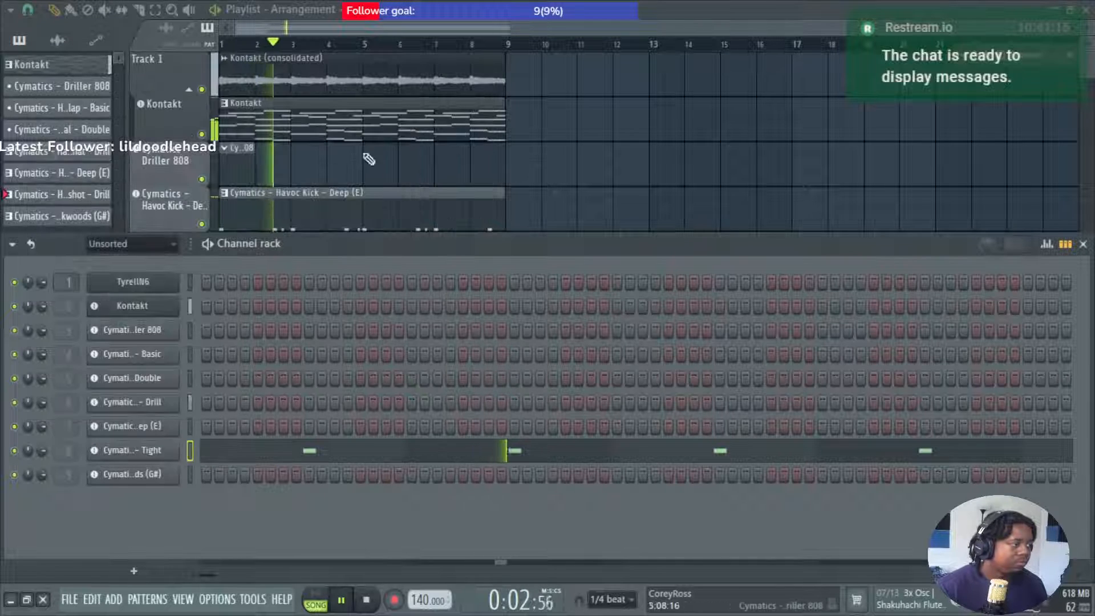
# Set the Havoc Rimshot - Tight channel's fine time shift to 0:02 and return to the playlist.
pyautogui.click(163, 455)
pyautogui.click(120, 134)
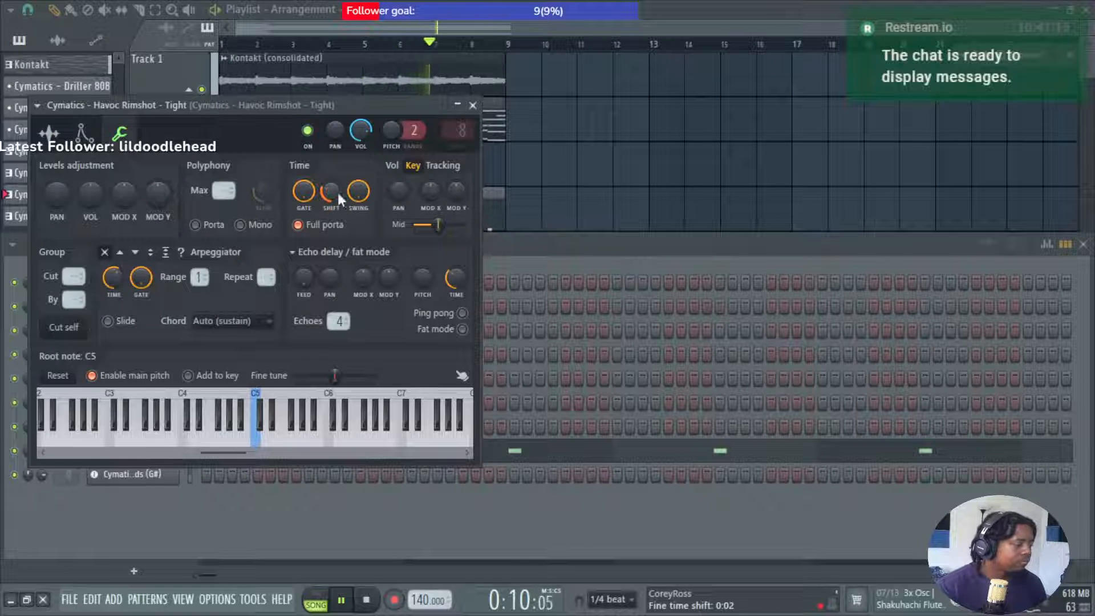
pyautogui.click(655, 7)
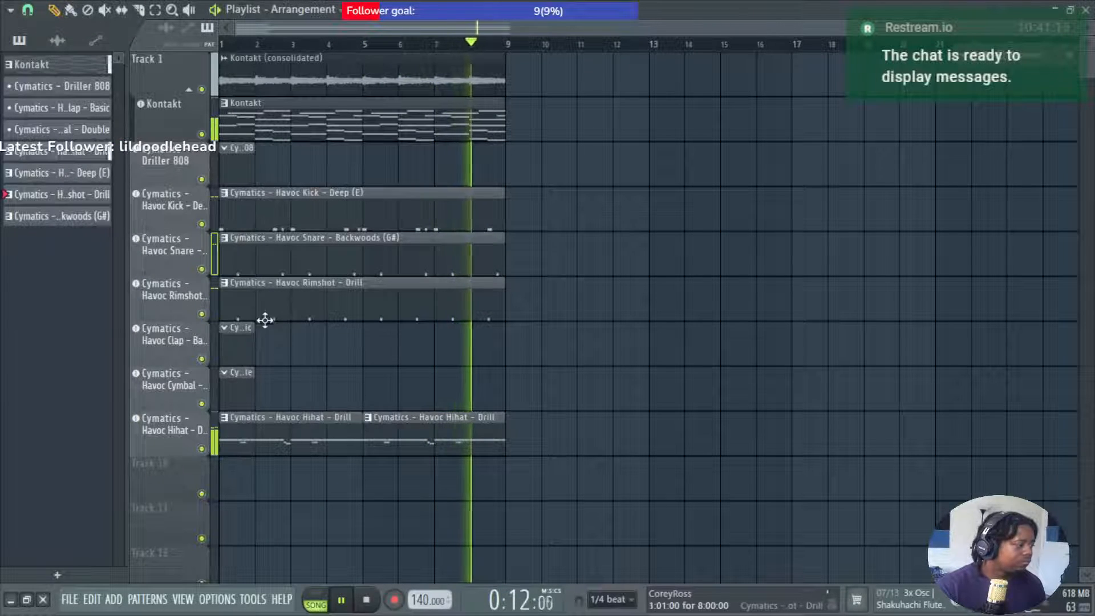
# In the rimshot pattern, add a C5 hit late in bar 1 and three on beat 4 of bar 2 with rising velocities.
pyautogui.doubleClick(269, 292)
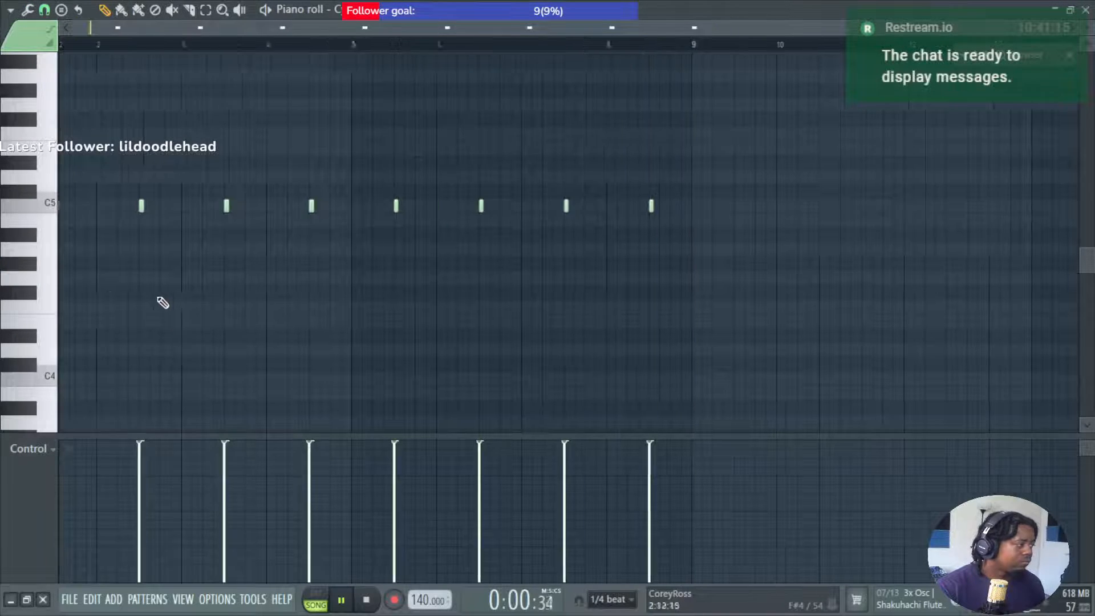
pyautogui.scroll(4, 127, 250)
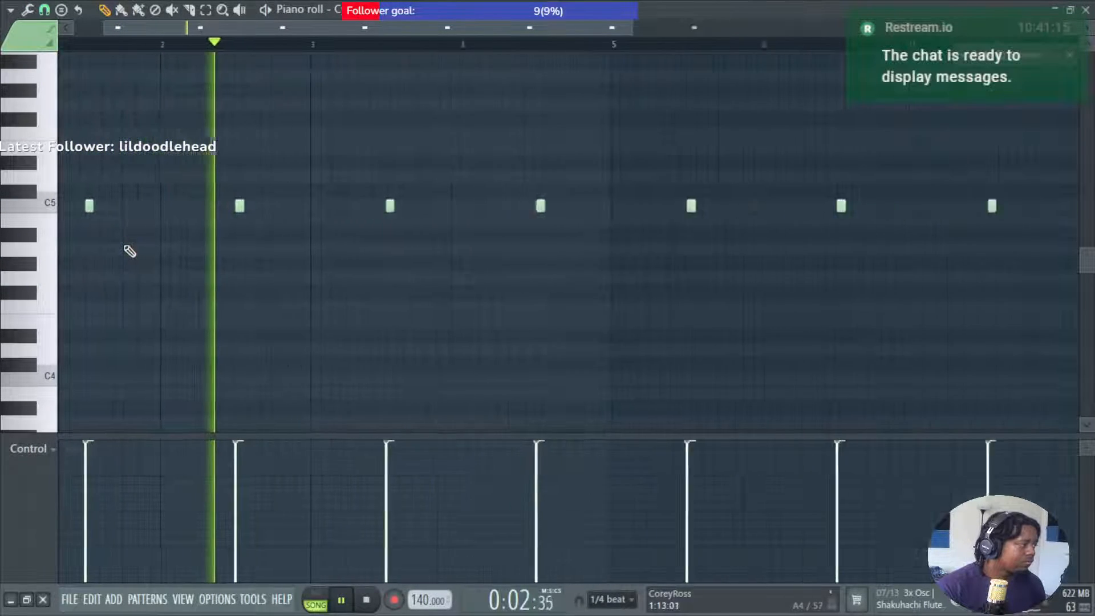
pyautogui.press('space')
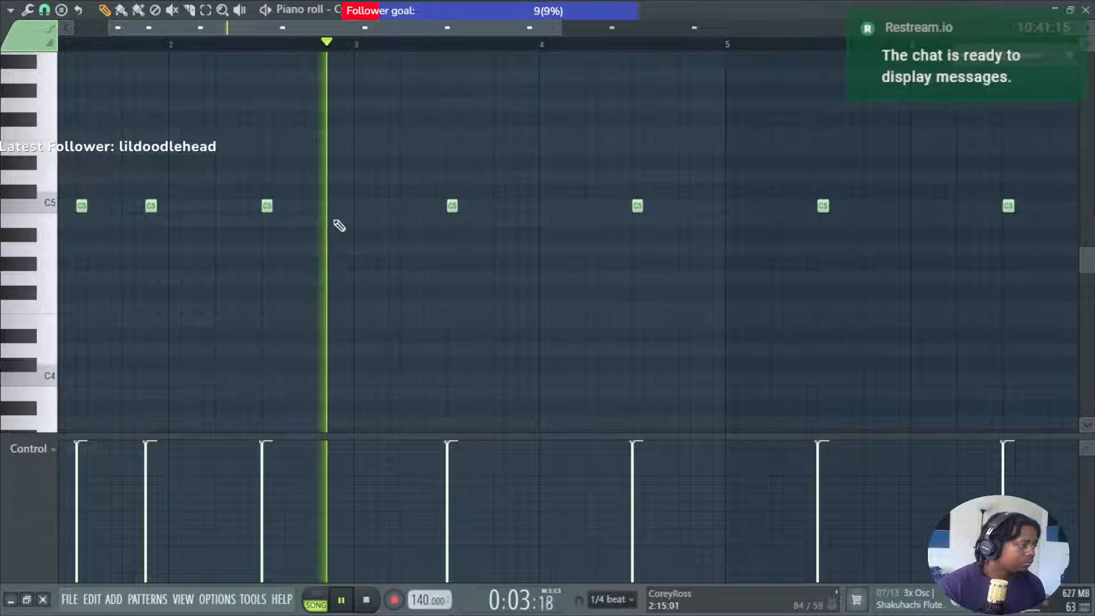
pyautogui.click(312, 206)
pyautogui.click(326, 206)
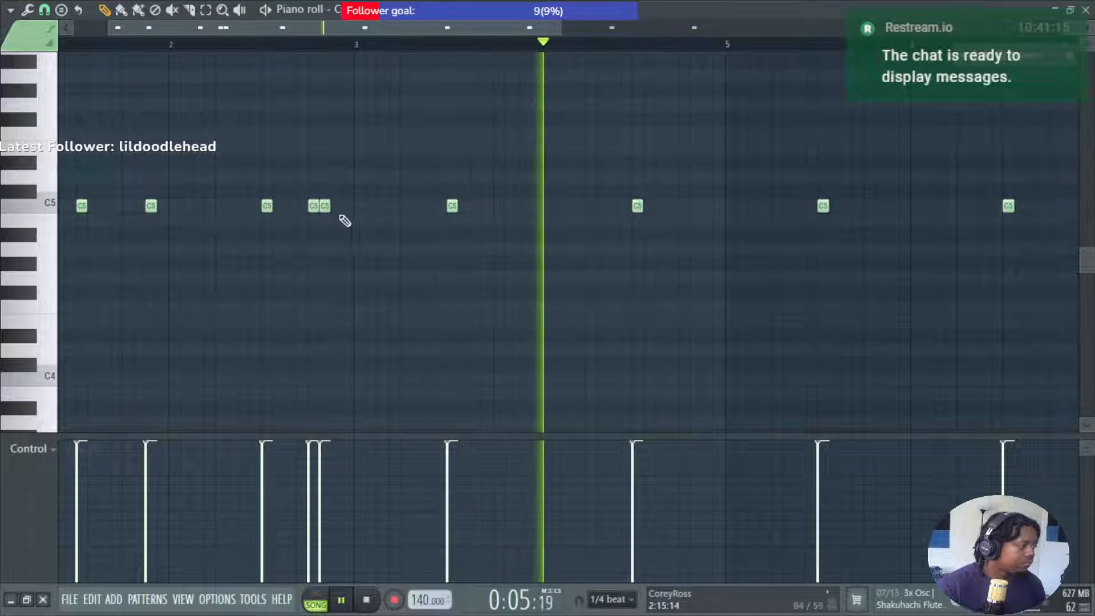
pyautogui.click(337, 207)
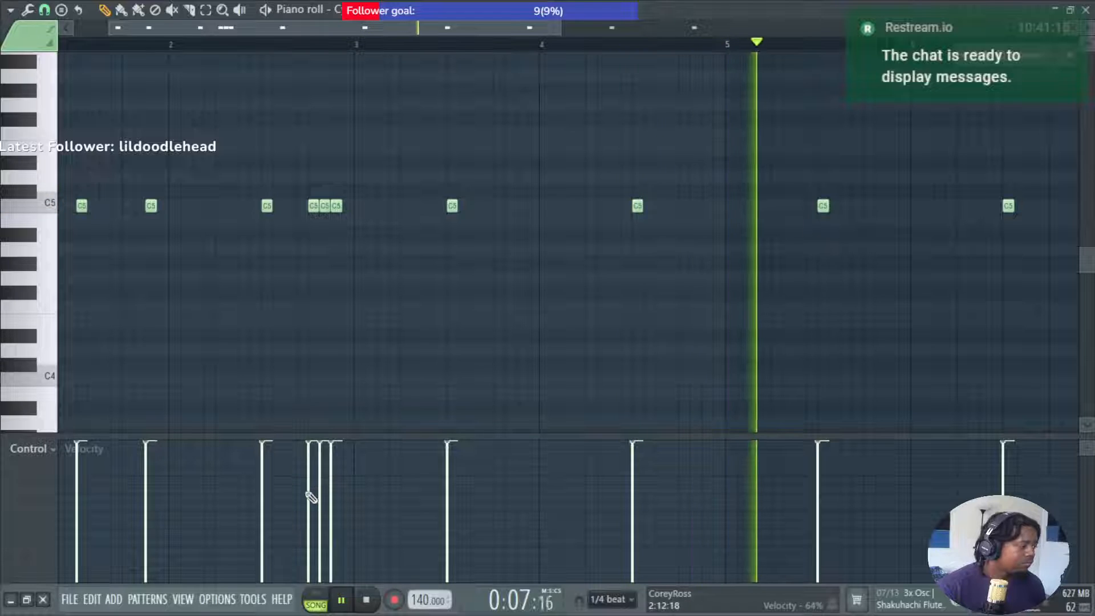
pyautogui.moveTo(308, 496); pyautogui.dragTo(345, 458)
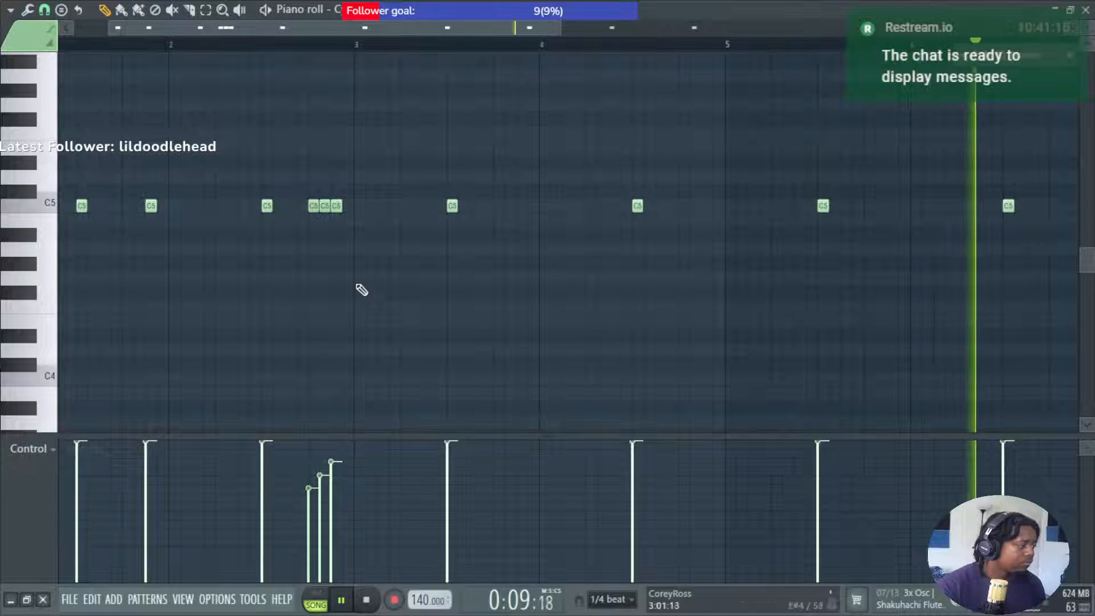
# Add five C5 rimshot hits from beat 4 of bar 3 into bar 4 and one late in bar 4, all at reduced velocity.
pyautogui.press('space')
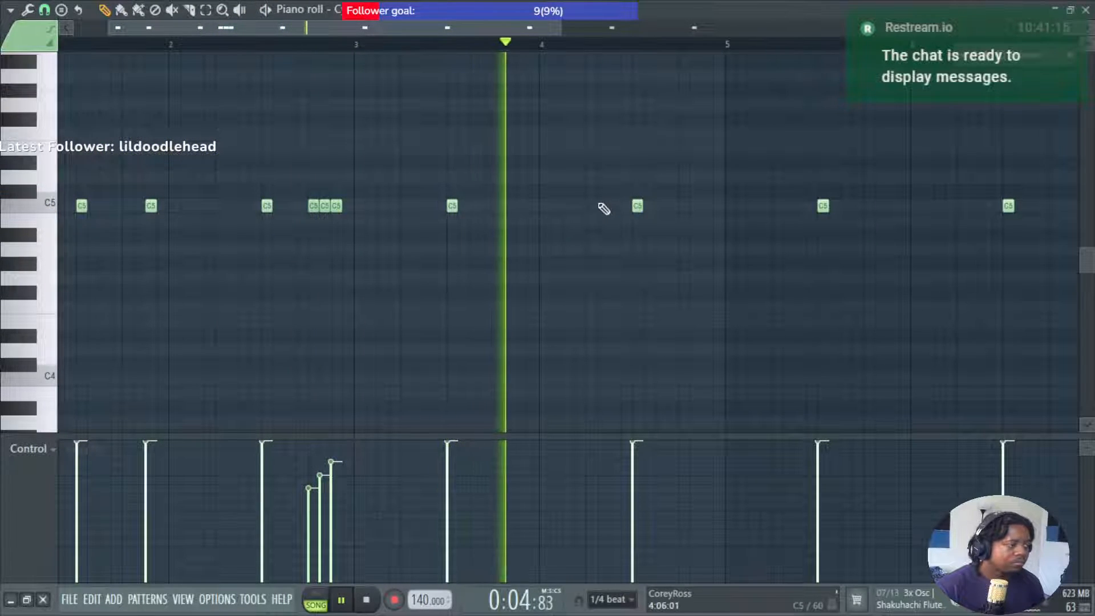
pyautogui.press('space')
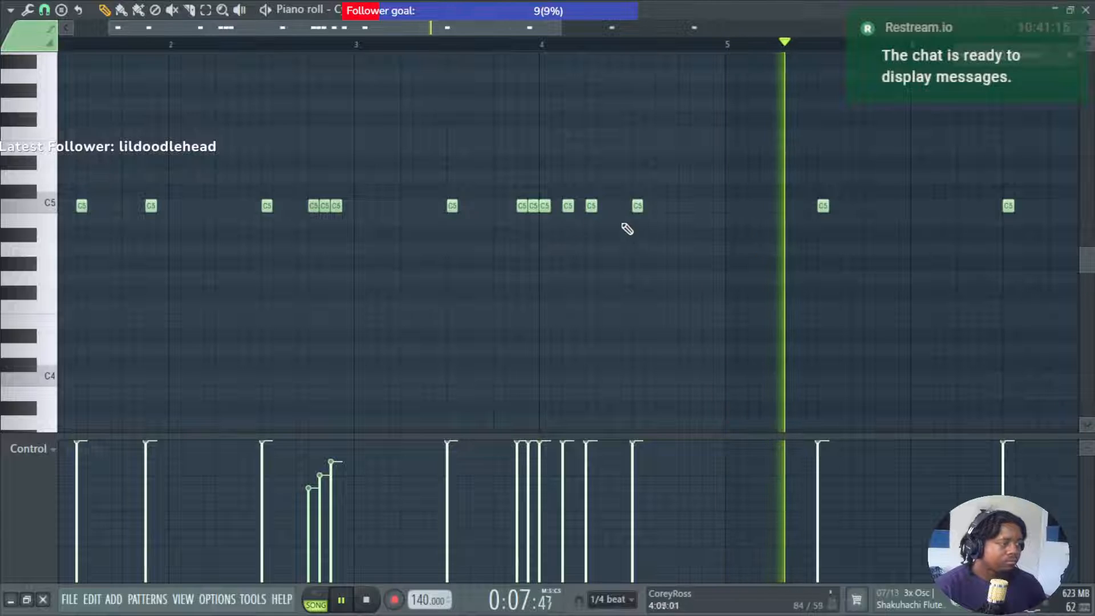
pyautogui.moveTo(515, 202); pyautogui.dragTo(597, 209)
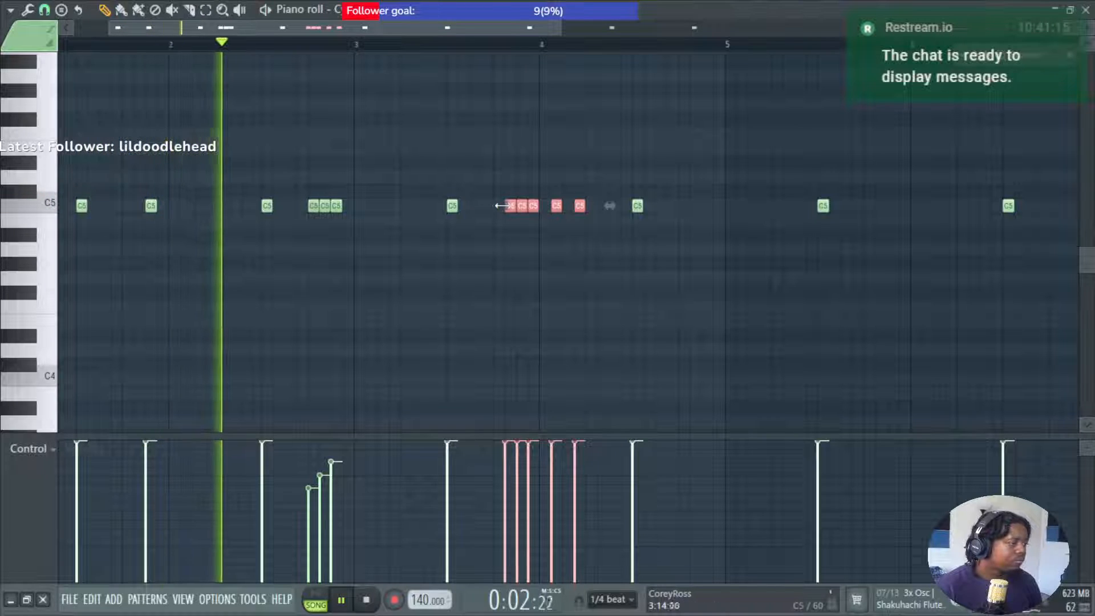
pyautogui.moveTo(500, 205); pyautogui.dragTo(490, 206)
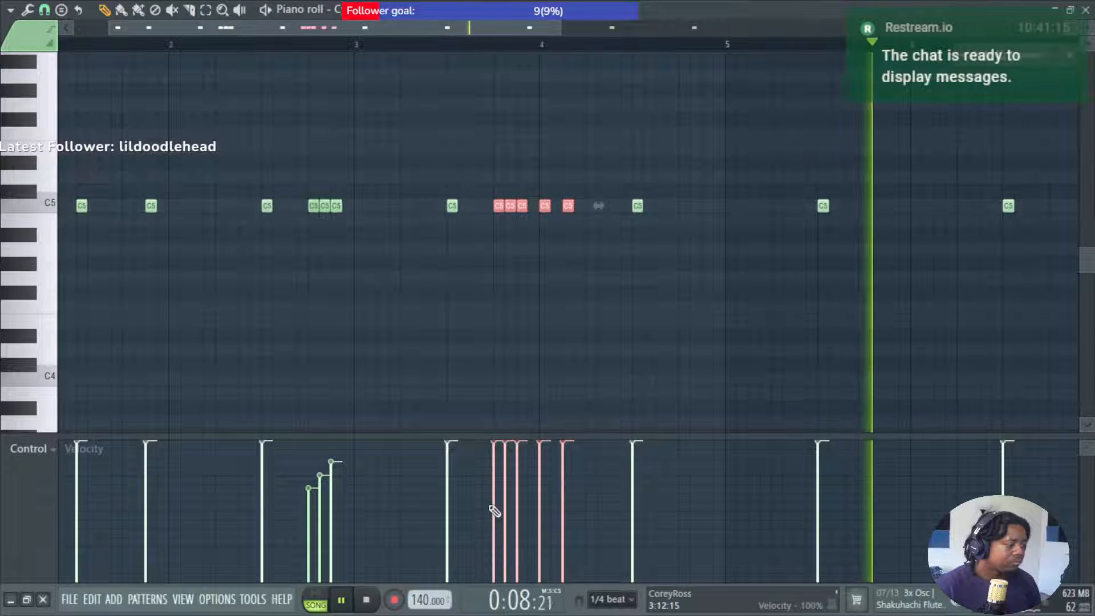
pyautogui.moveTo(491, 505); pyautogui.dragTo(575, 504)
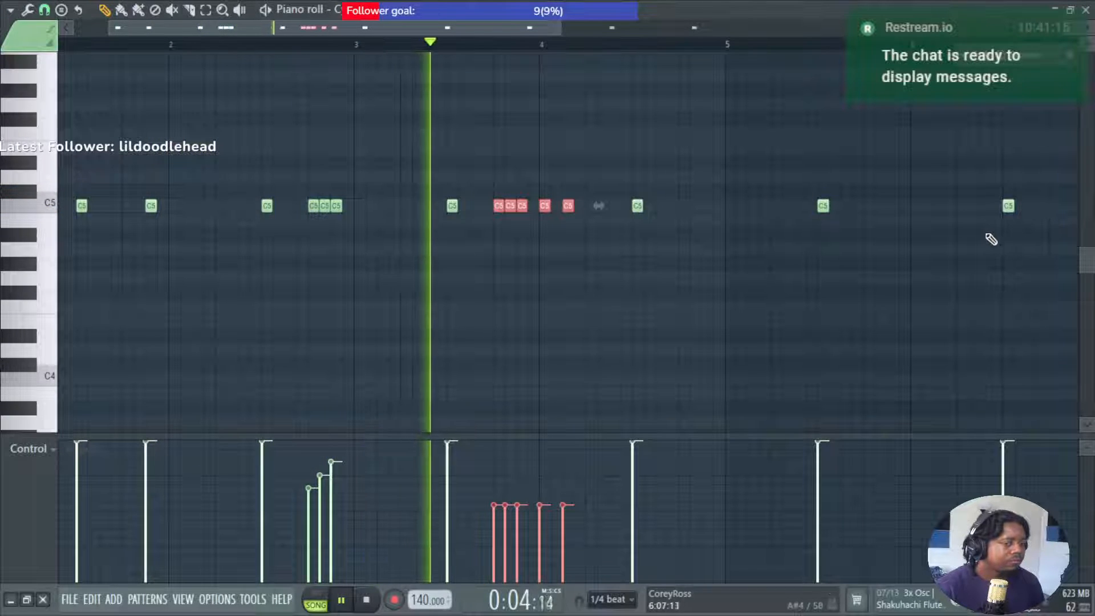
pyautogui.scroll(-2, 798, 240)
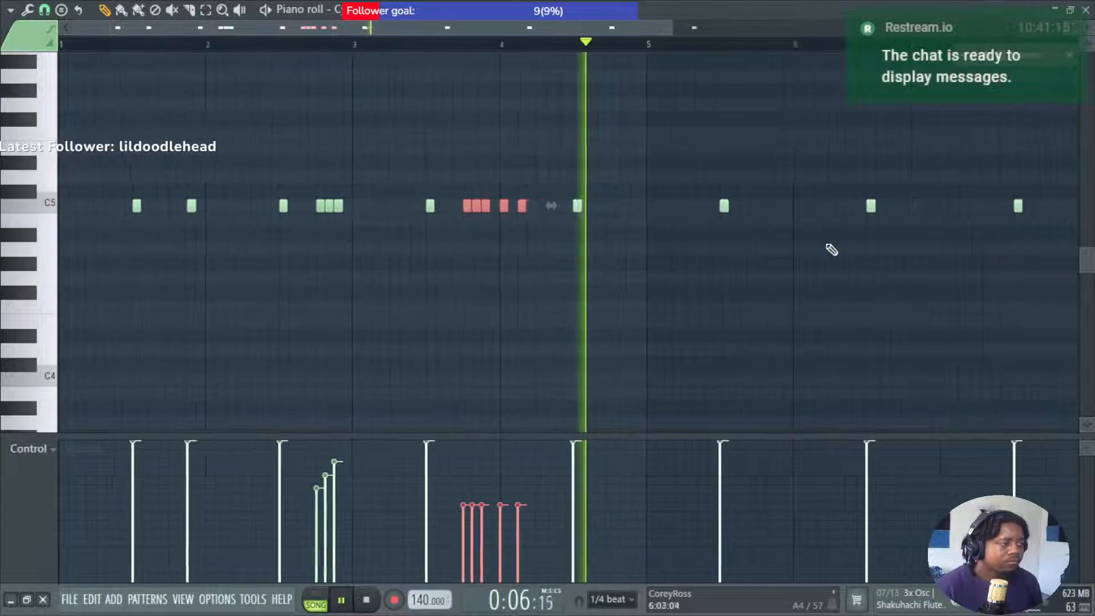
pyautogui.click(597, 207)
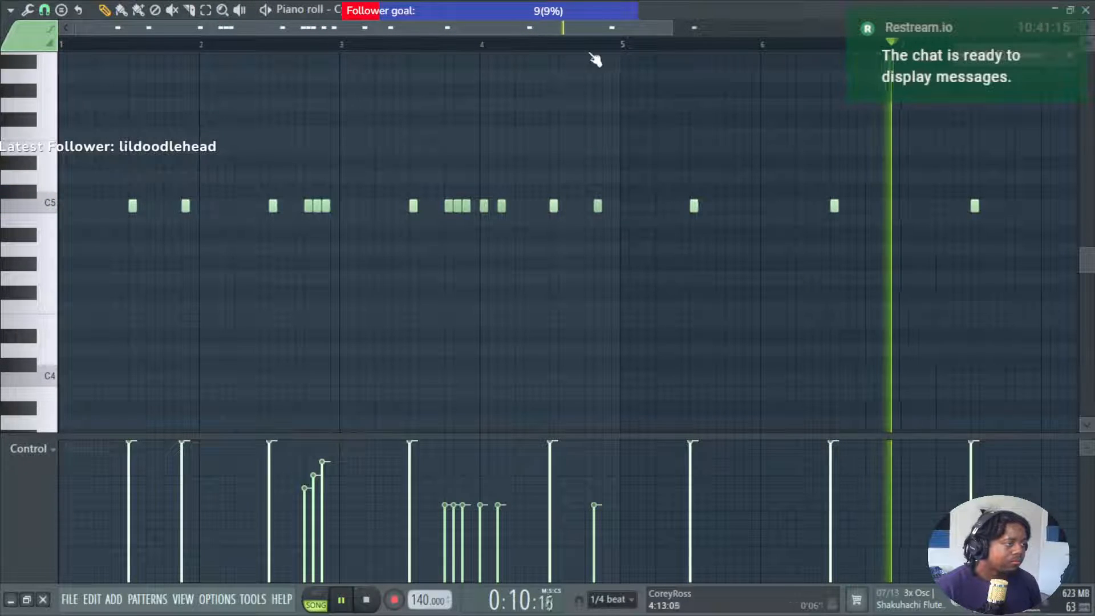
# Delete the rimshot hits in bars 5 to 8, duplicate bars 1 to 4 into that space, and clear the selection.
pyautogui.scroll(-2, 721, 195)
pyautogui.rightClick(726, 206)
pyautogui.rightClick(636, 206)
pyautogui.rightClick(546, 206)
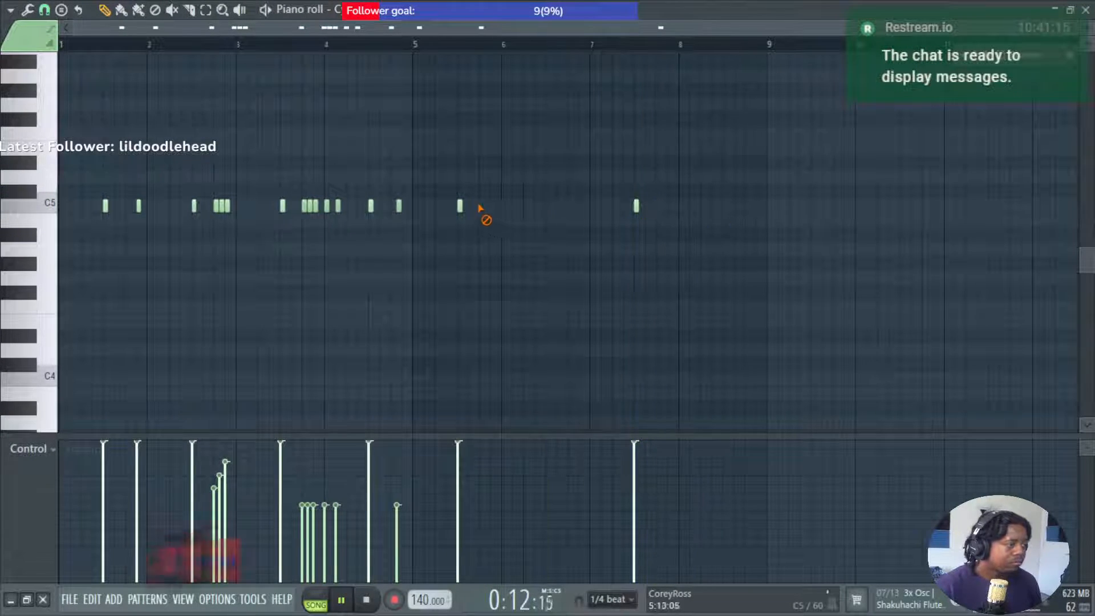
pyautogui.rightClick(460, 206)
pyautogui.moveTo(419, 46); pyautogui.dragTo(61, 45)
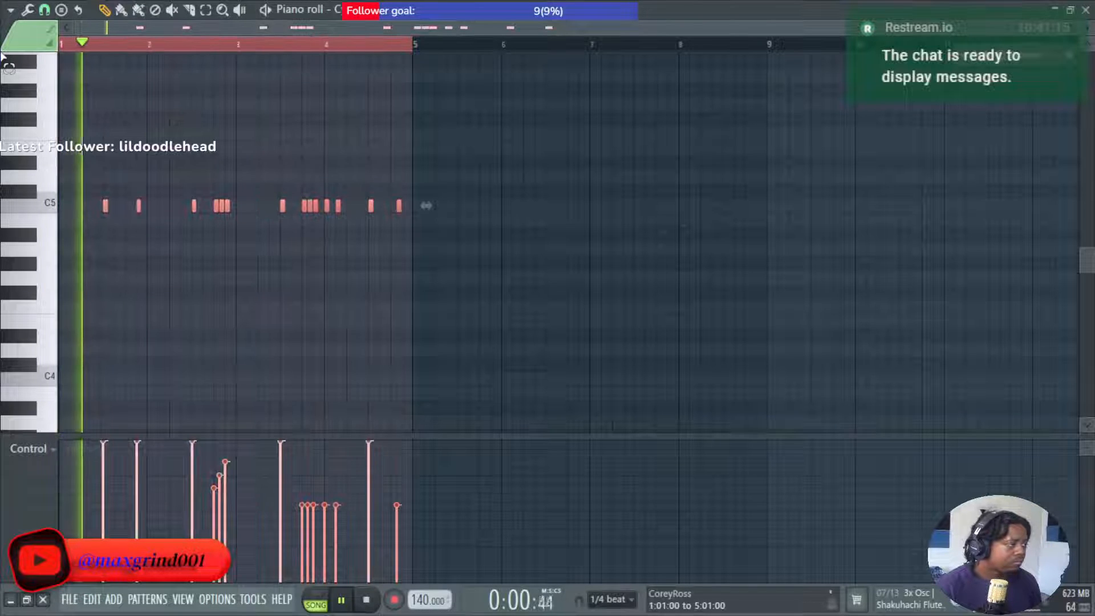
pyautogui.hotkey('ctrl', 'b')
pyautogui.hotkey('ctrl', 'd')
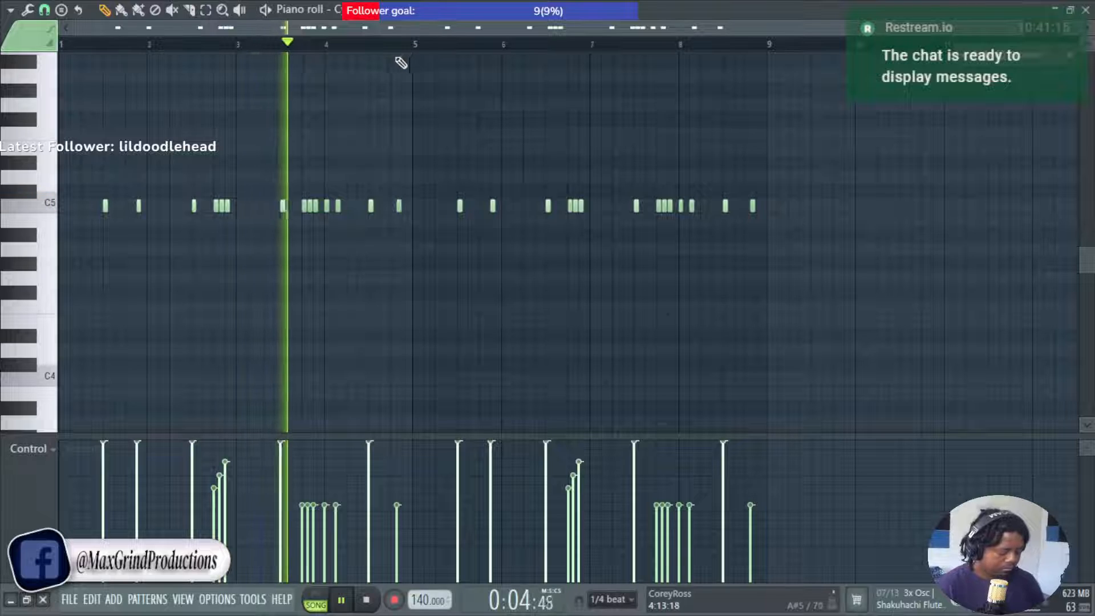
# Copy all hits from the Havoc Snare - Backwoods pattern into the Havoc Clap - Basic pattern and return to the playlist.
pyautogui.press('F5')
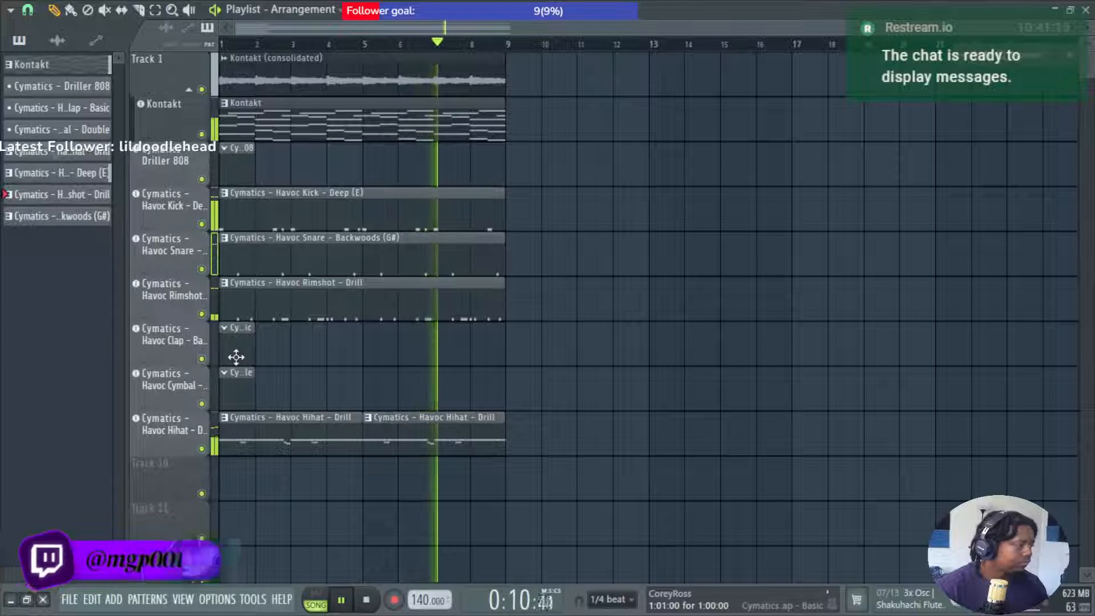
pyautogui.doubleClick(244, 262)
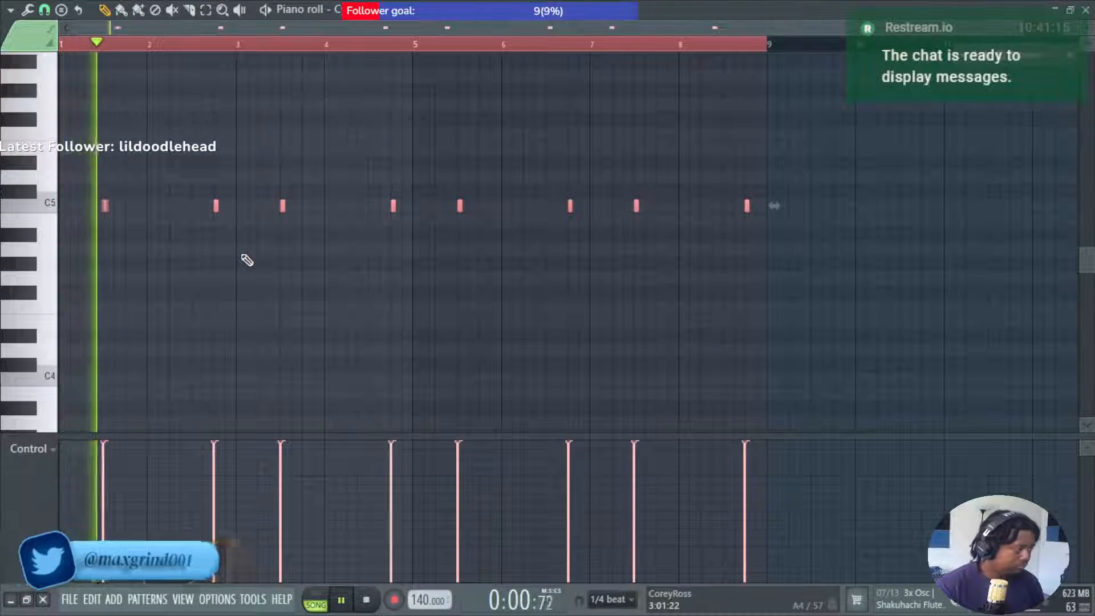
pyautogui.press('F6')
pyautogui.press('F6')
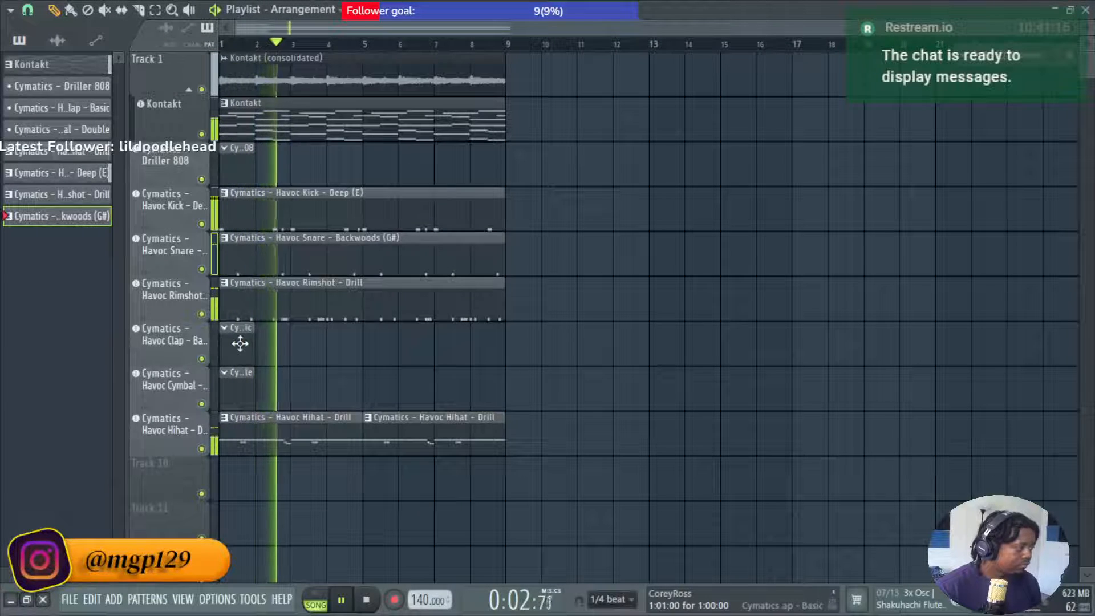
pyautogui.press('F7')
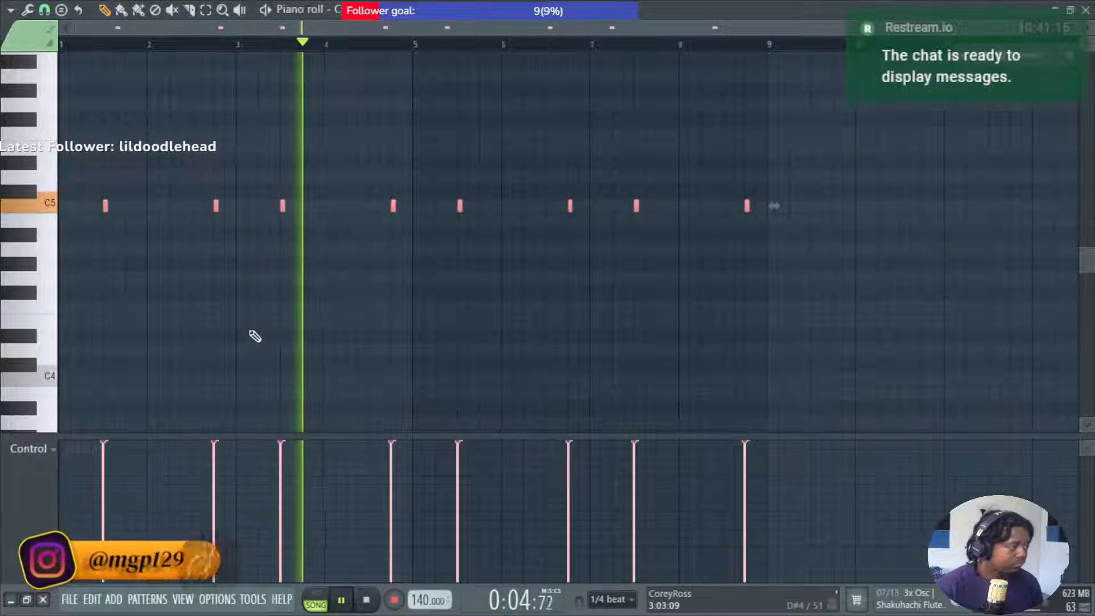
pyautogui.press('F5')
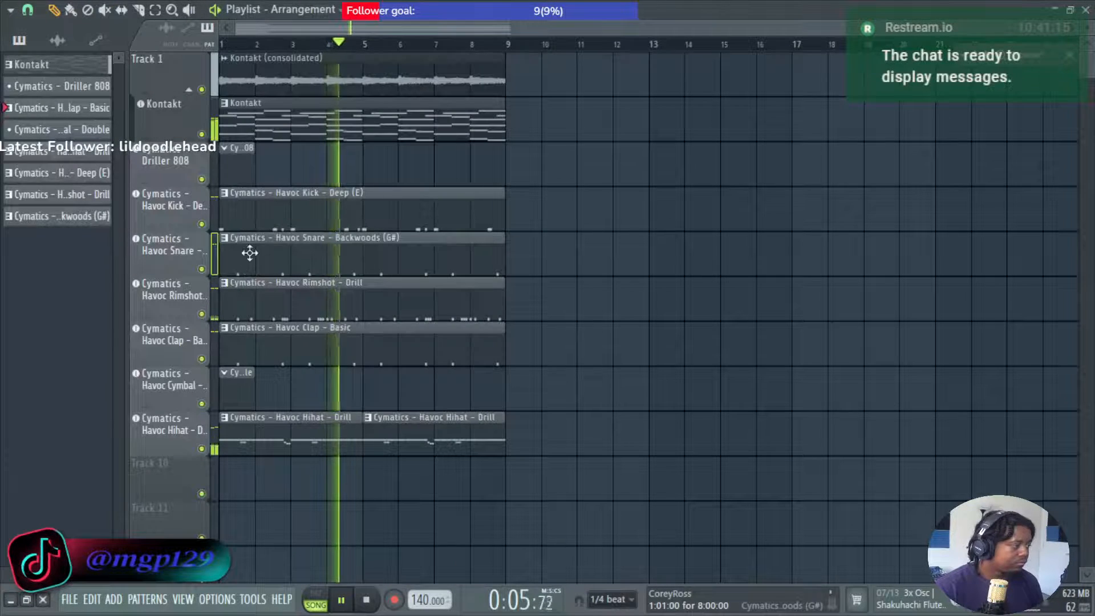
# Raise the Trim amount of the Havoc Clap - Basic sample in its sampler settings and close the channel.
pyautogui.click(190, 341)
pyautogui.moveTo(541, 422); pyautogui.dragTo(541, 399)
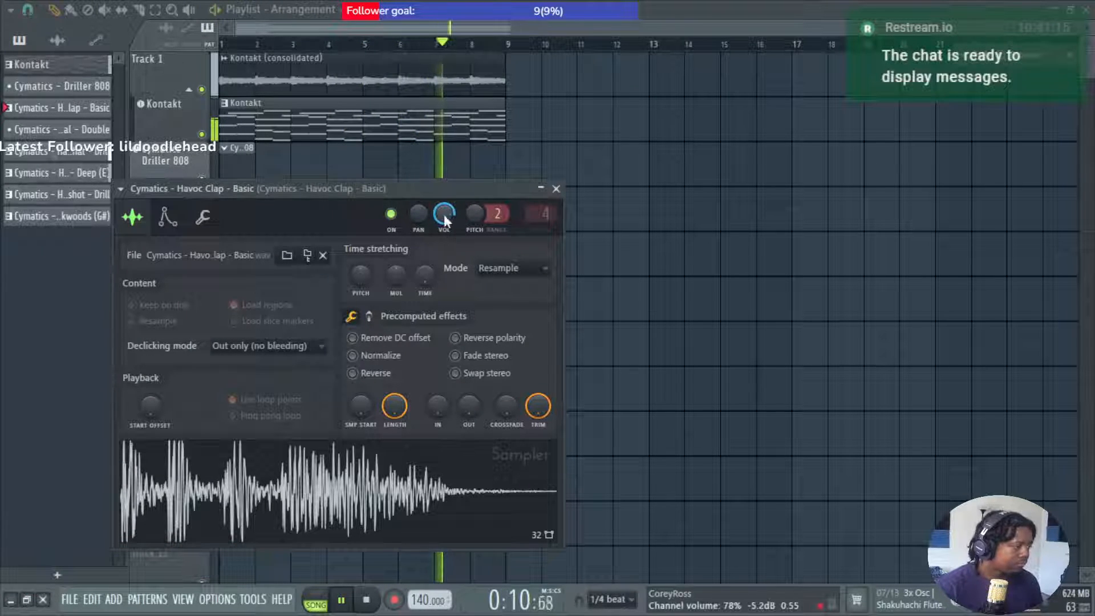
pyautogui.press('Escape')
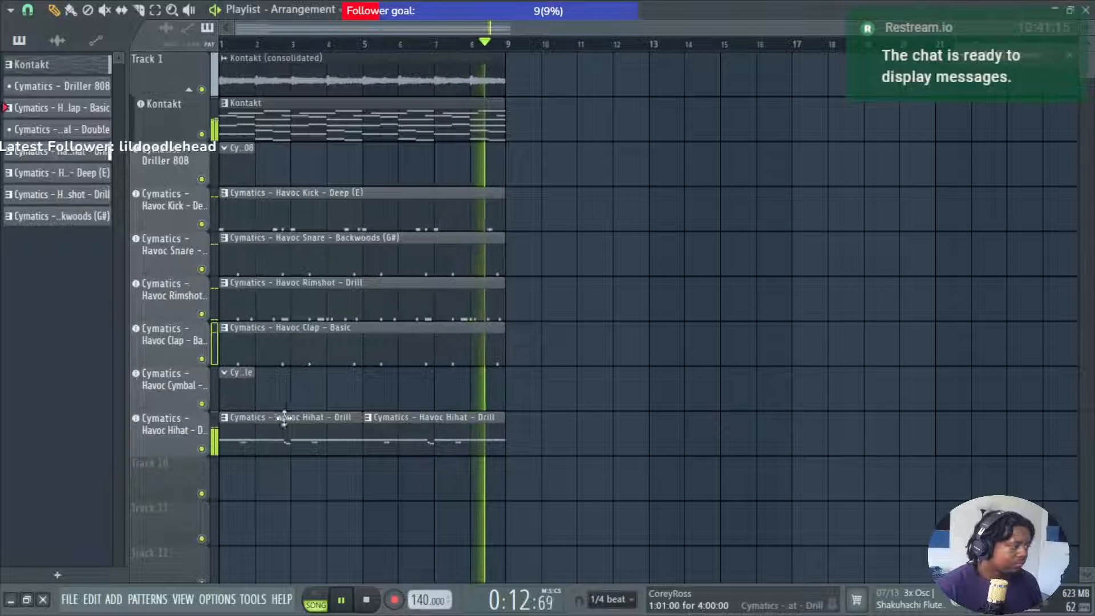
# Program C5 Havoc Cymbal - Double hits on beat 3 of bars 1 and 3 and beat 4 of bars 2 and 4, duplicating the clip into bars 5 to 8.
pyautogui.doubleClick(238, 400)
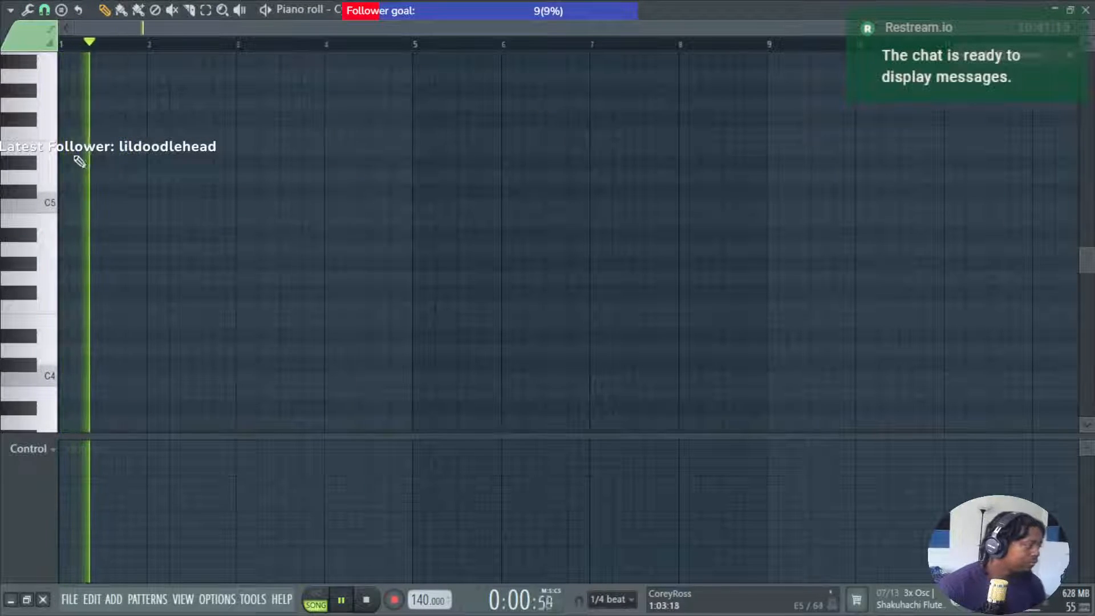
pyautogui.click(103, 208)
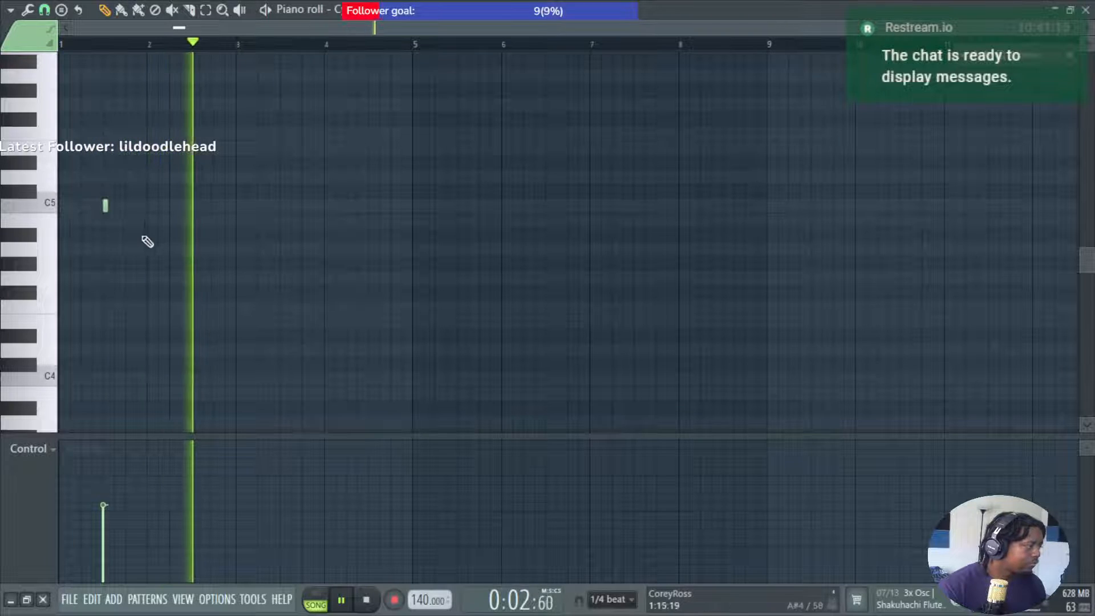
pyautogui.press('space')
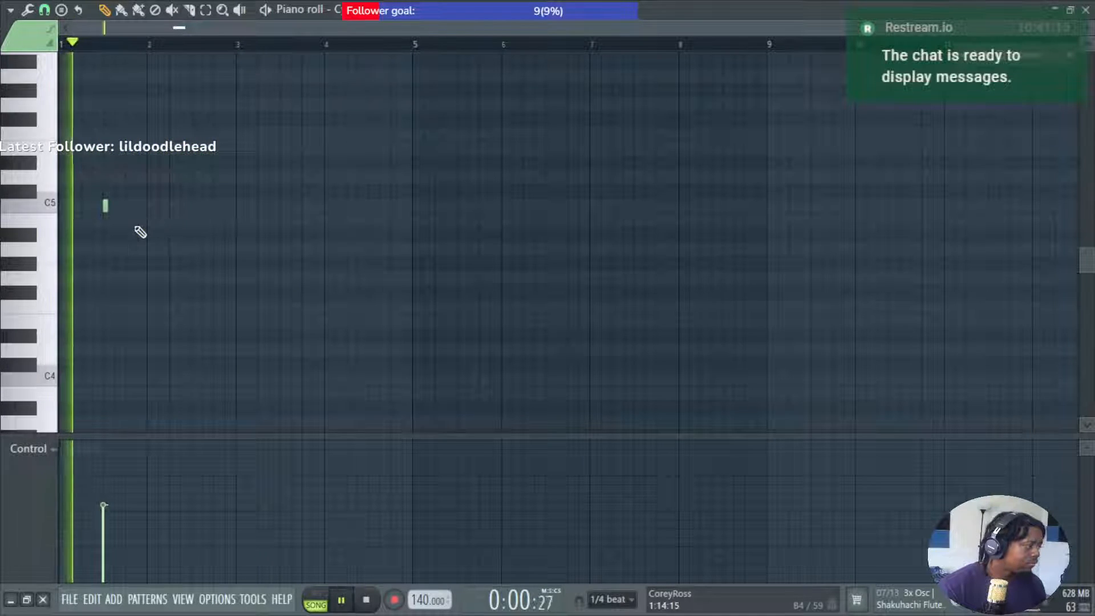
pyautogui.keyDown('ctrl'); pyautogui.scroll(4, 140, 232); pyautogui.keyUp('ctrl')
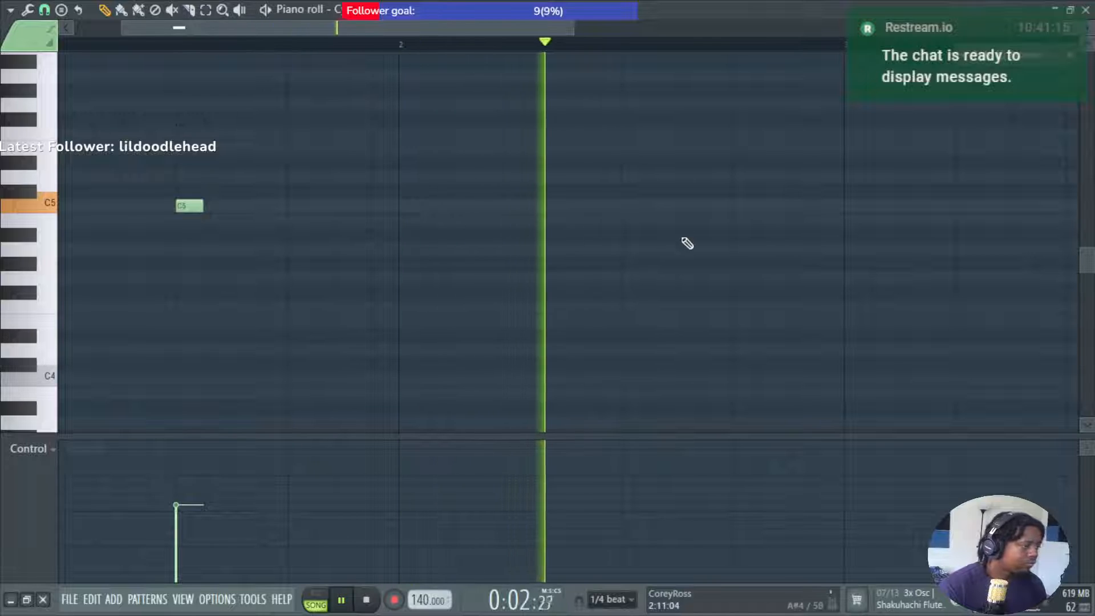
pyautogui.scroll(-1, 696, 240)
pyautogui.click(725, 206)
pyautogui.scroll(-1, 792, 237)
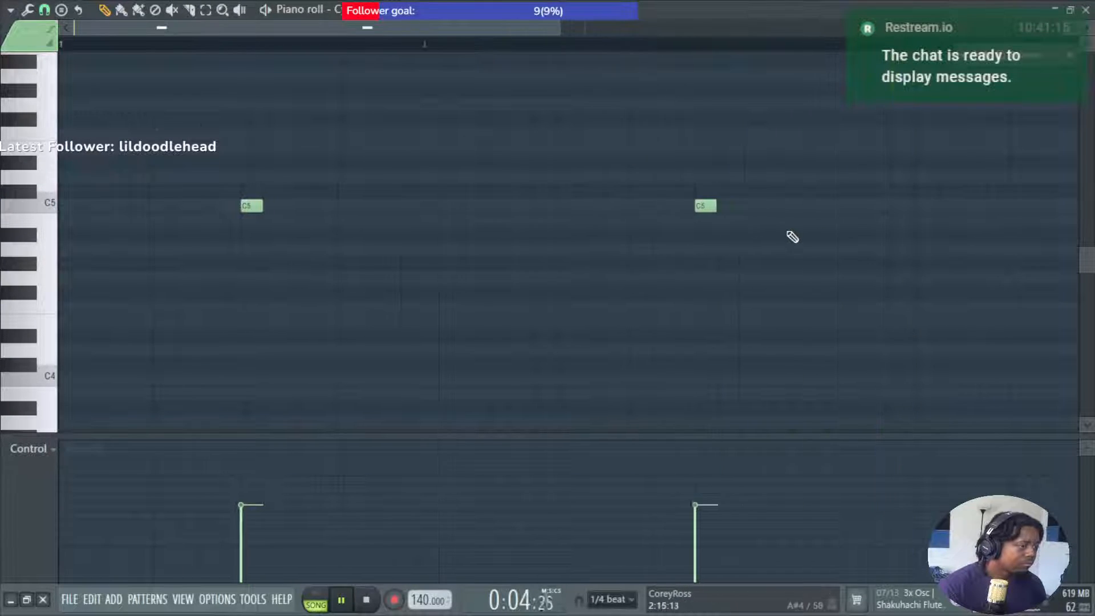
pyautogui.click(743, 210)
pyautogui.scroll(-3, 792, 254)
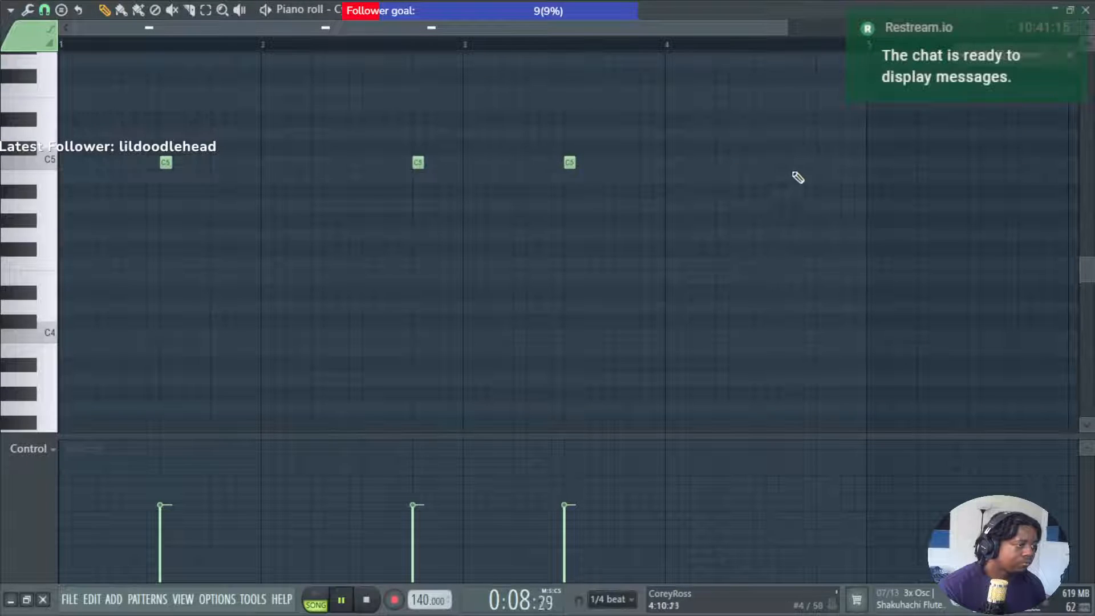
pyautogui.press('F5')
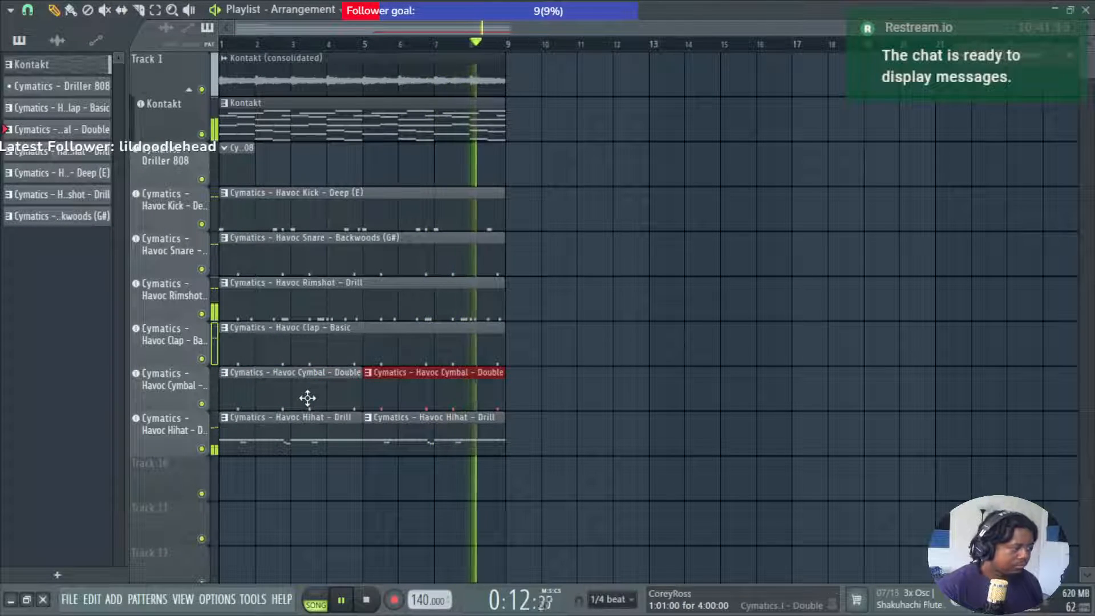
# Inspect the cut group settings of the Havoc Cymbal - Double and Havoc Hihat - Drill channels.
pyautogui.click(178, 383)
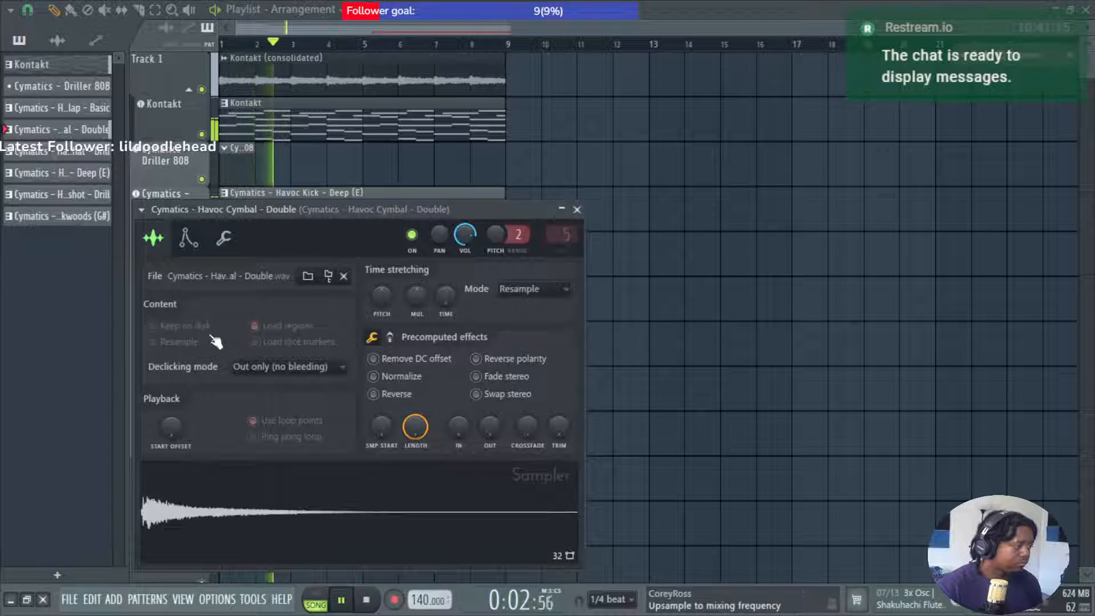
pyautogui.click(226, 239)
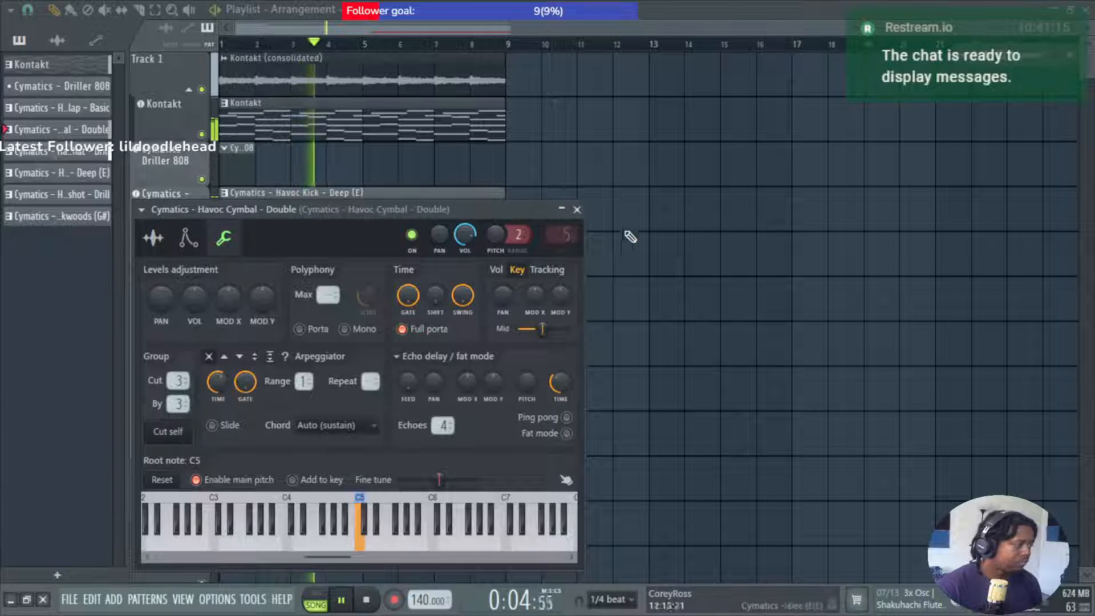
pyautogui.click(577, 210)
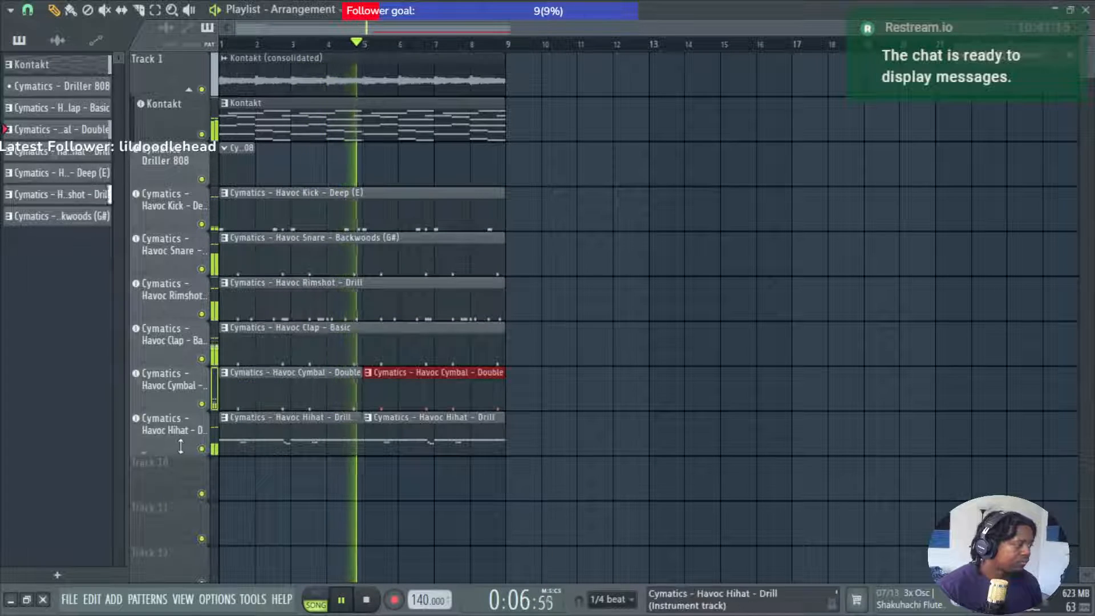
pyautogui.click(177, 419)
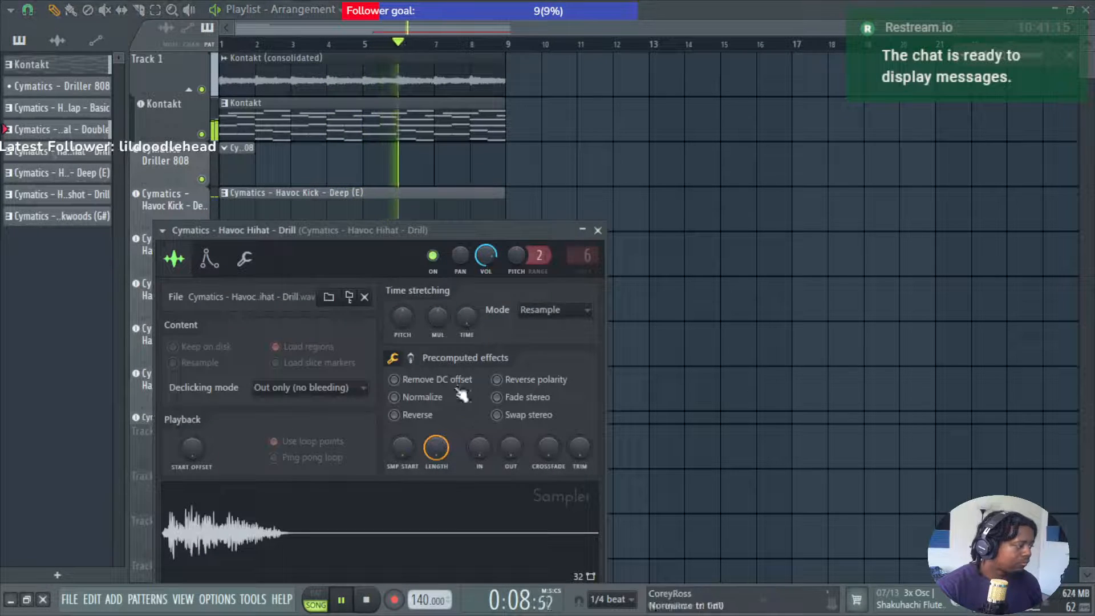
pyautogui.press('Escape')
pyautogui.click(187, 417)
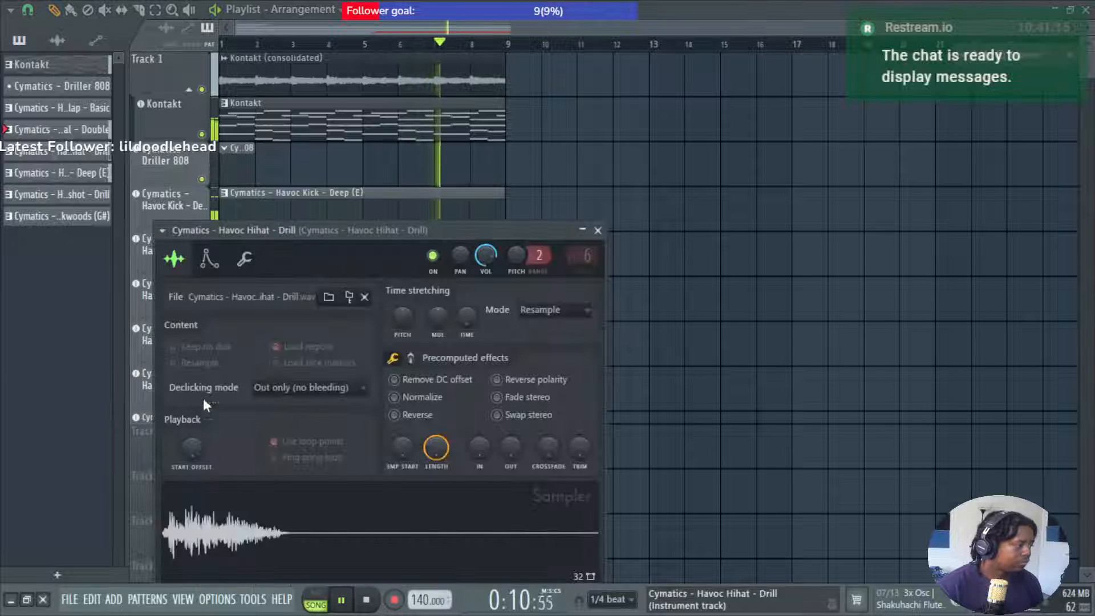
pyautogui.click(249, 259)
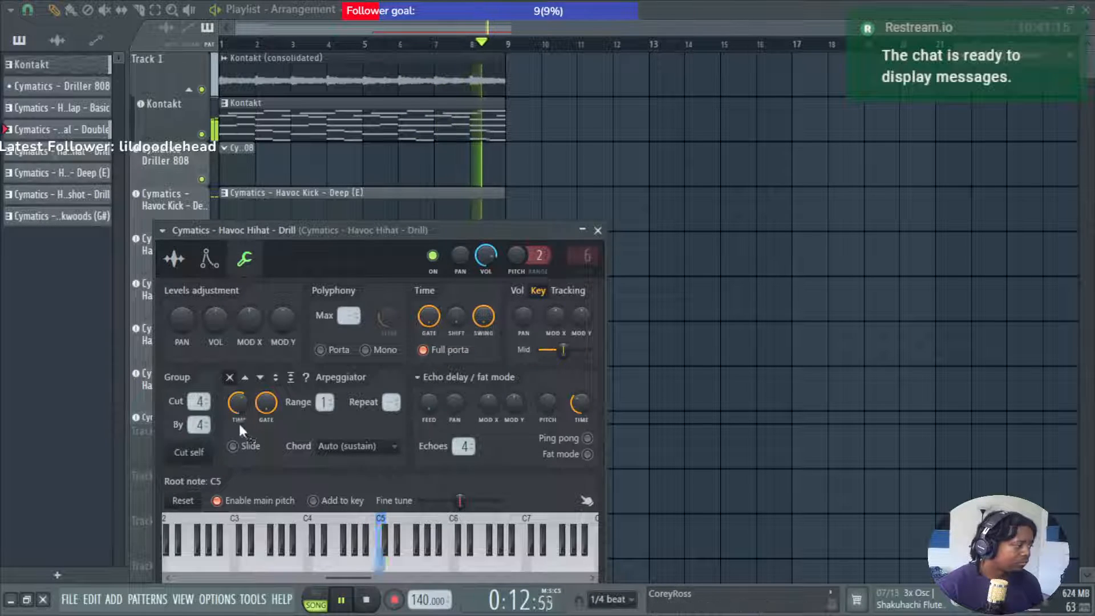
pyautogui.press('Escape')
pyautogui.click(181, 389)
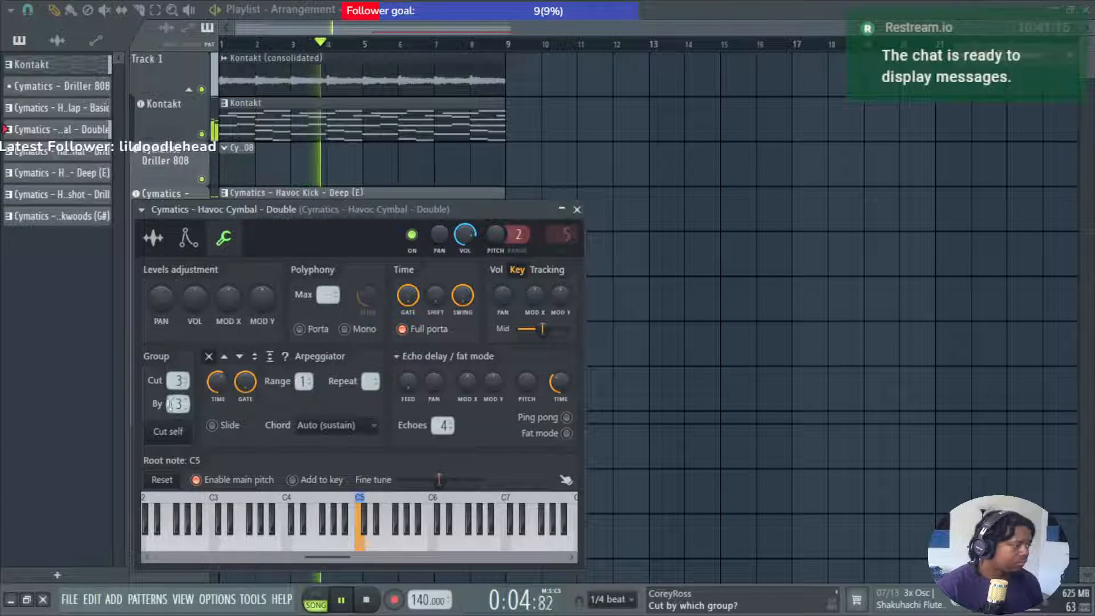
pyautogui.click(578, 211)
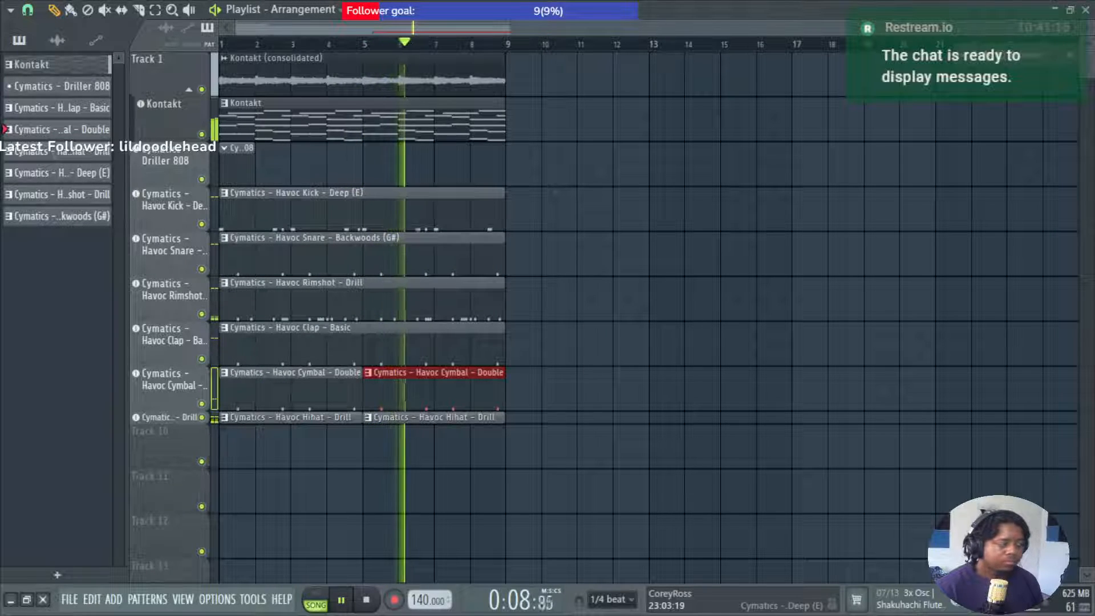
# Open the Havoc Hihat - Drill pattern in the piano roll, enlarge its control lane and show note fine pitch.
pyautogui.click(167, 420)
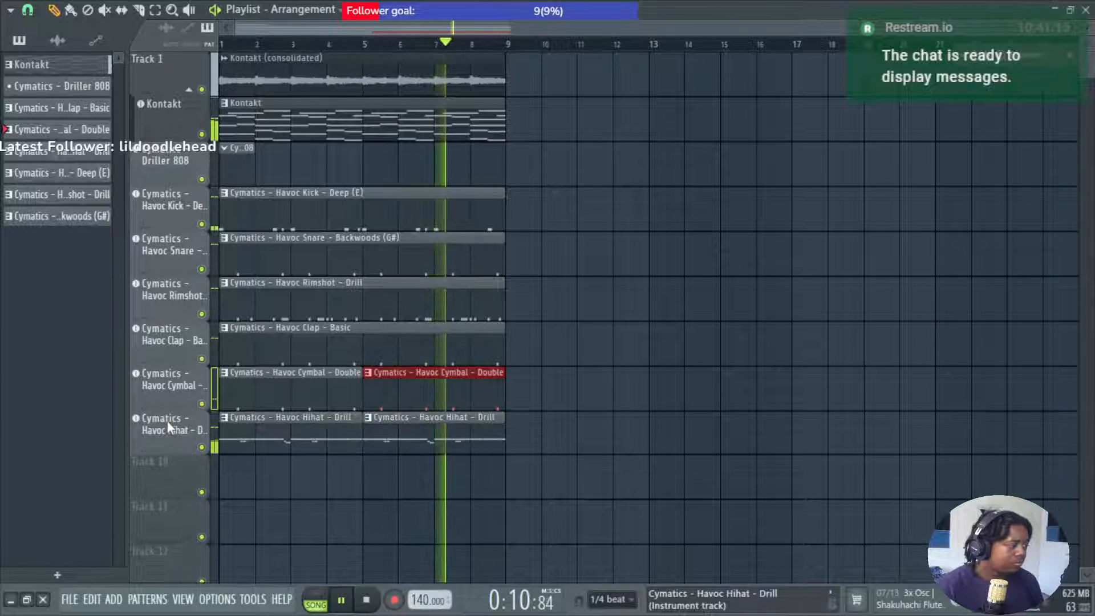
pyautogui.press('Escape')
pyautogui.doubleClick(251, 430)
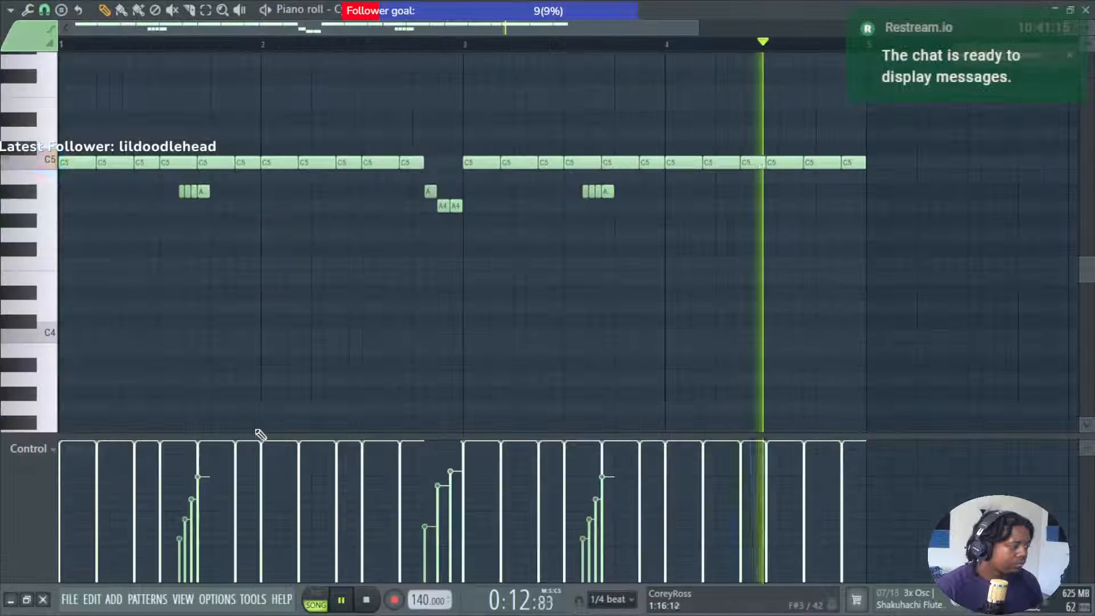
pyautogui.moveTo(464, 438); pyautogui.dragTo(342, 185)
pyautogui.click(32, 192)
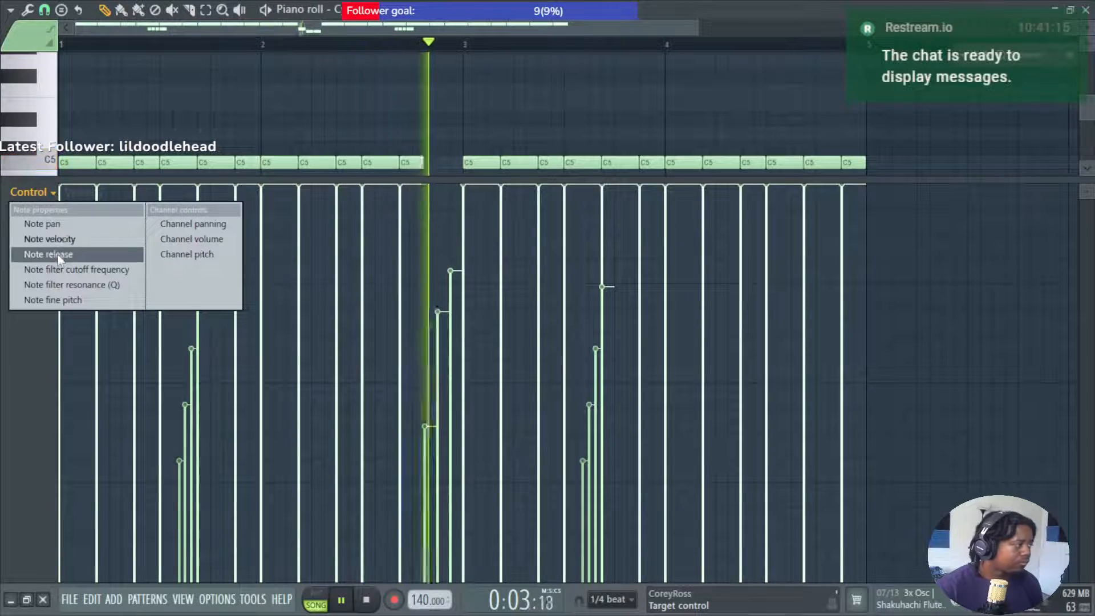
pyautogui.click(84, 299)
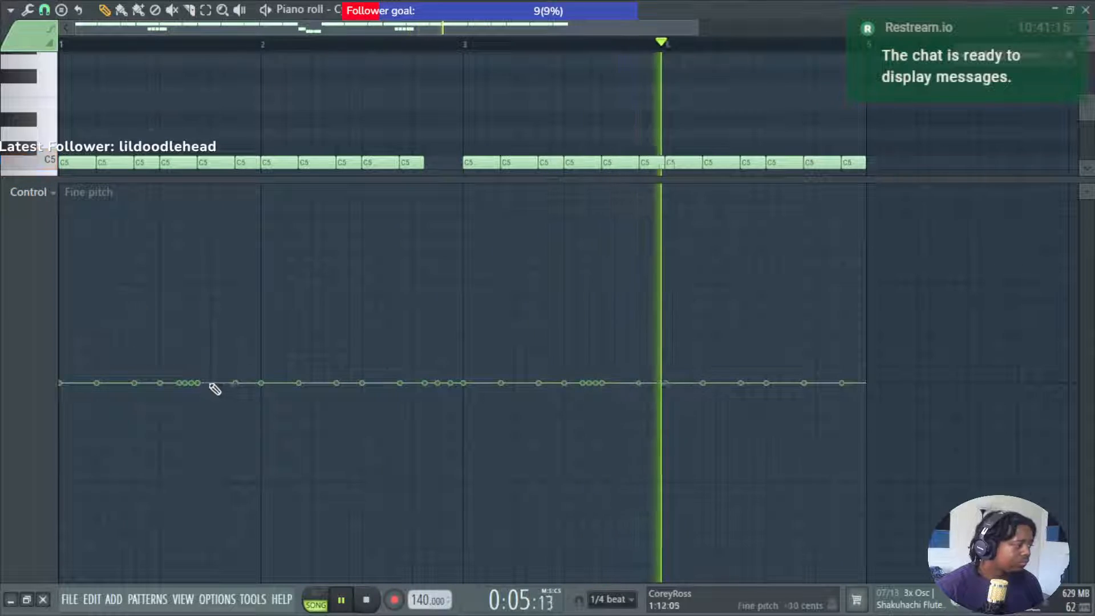
# Draw descending fine pitch on the hi-hat rolls in bars 1 and 3 and rising fine pitch on the notes ending bar 2.
pyautogui.moveTo(183, 386); pyautogui.dragTo(208, 416)
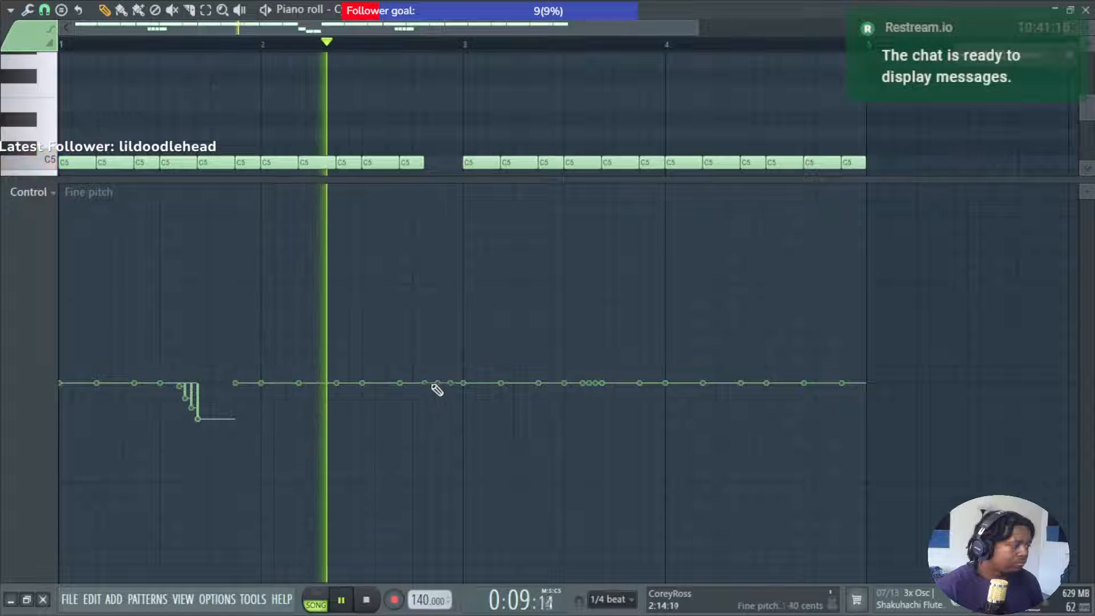
pyautogui.moveTo(433, 375); pyautogui.dragTo(454, 342)
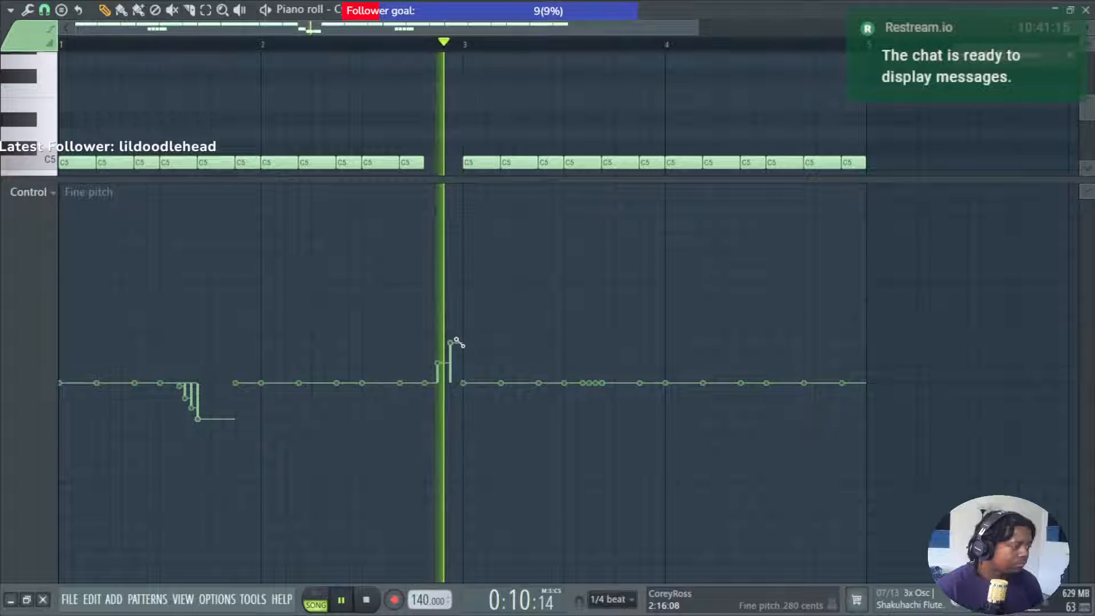
pyautogui.click(591, 392)
pyautogui.moveTo(599, 418); pyautogui.dragTo(611, 430)
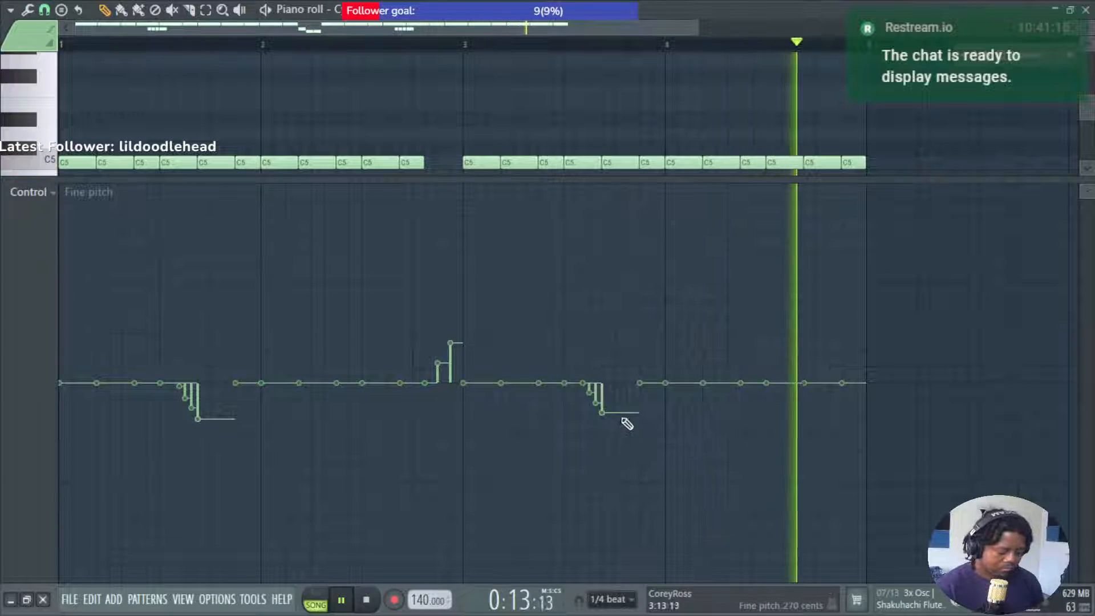
# Switch to pattern playback, deepen the fine pitch drop on the bar 1 roll and raise the fine pitch around the end of bar 2.
pyautogui.press('l')
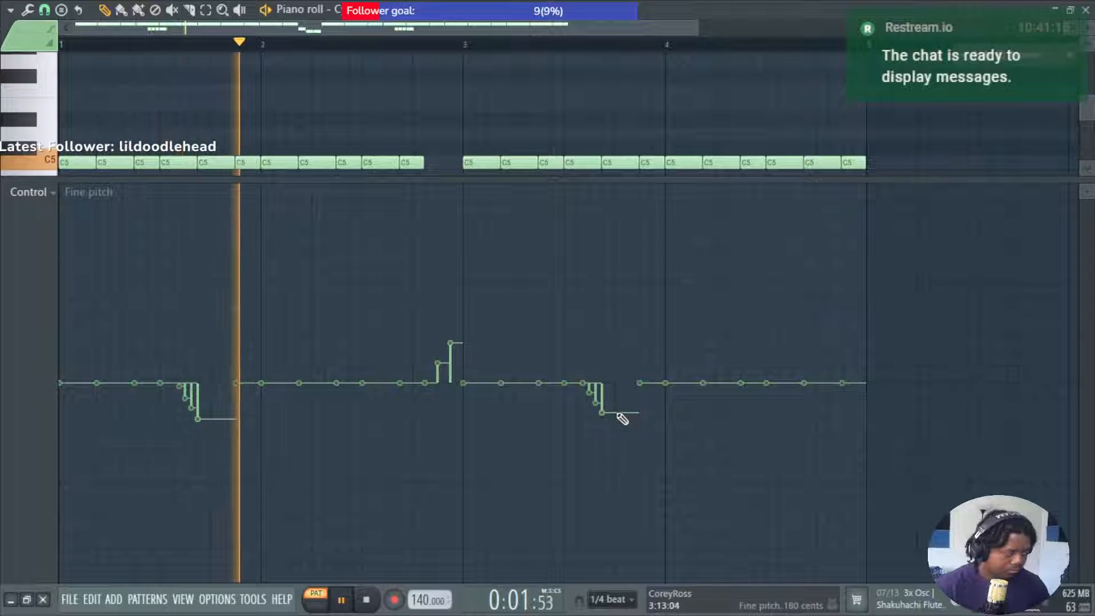
pyautogui.moveTo(197, 419); pyautogui.dragTo(197, 449)
pyautogui.moveTo(212, 494); pyautogui.dragTo(215, 557)
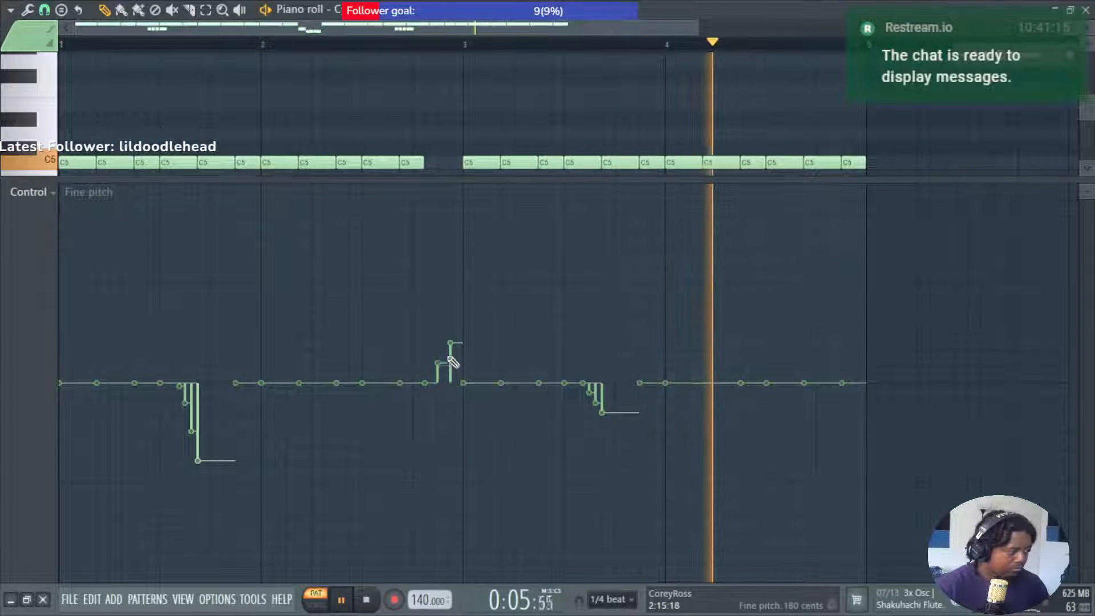
pyautogui.moveTo(447, 361); pyautogui.dragTo(457, 320)
pyautogui.moveTo(457, 237)
pyautogui.mouseDown()
pyautogui.moveTo(430, 205)
pyautogui.moveTo(471, 222)
pyautogui.moveTo(458, 241)
pyautogui.mouseUp()
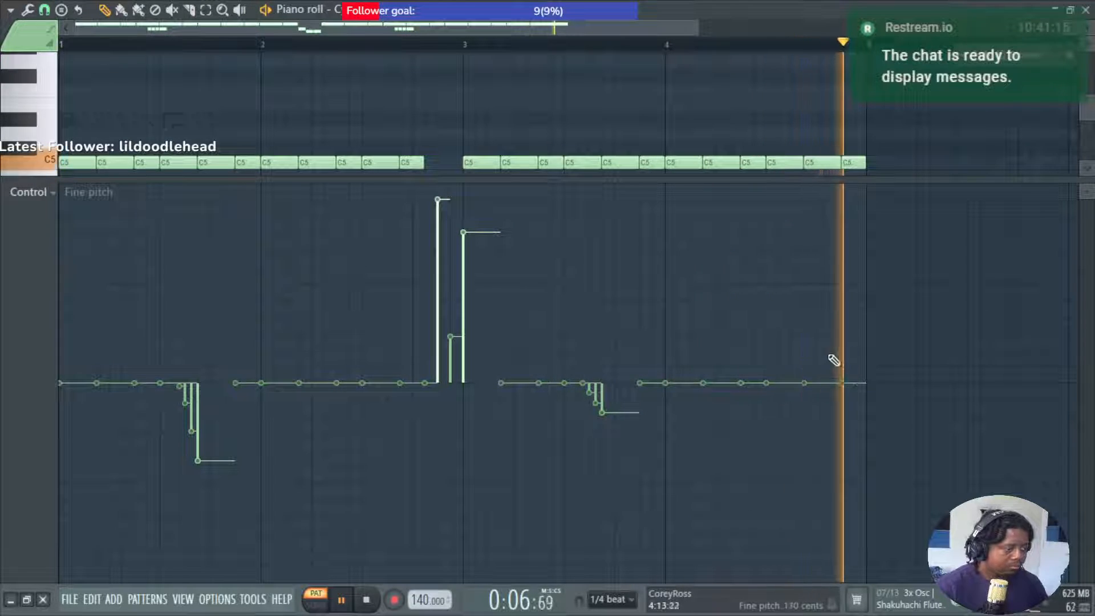
# Set the Havoc Hihat - Drill channel's time stretching to Stretch mode with time (none), and raise Trim to cut the sample's silence.
pyautogui.press('F5')
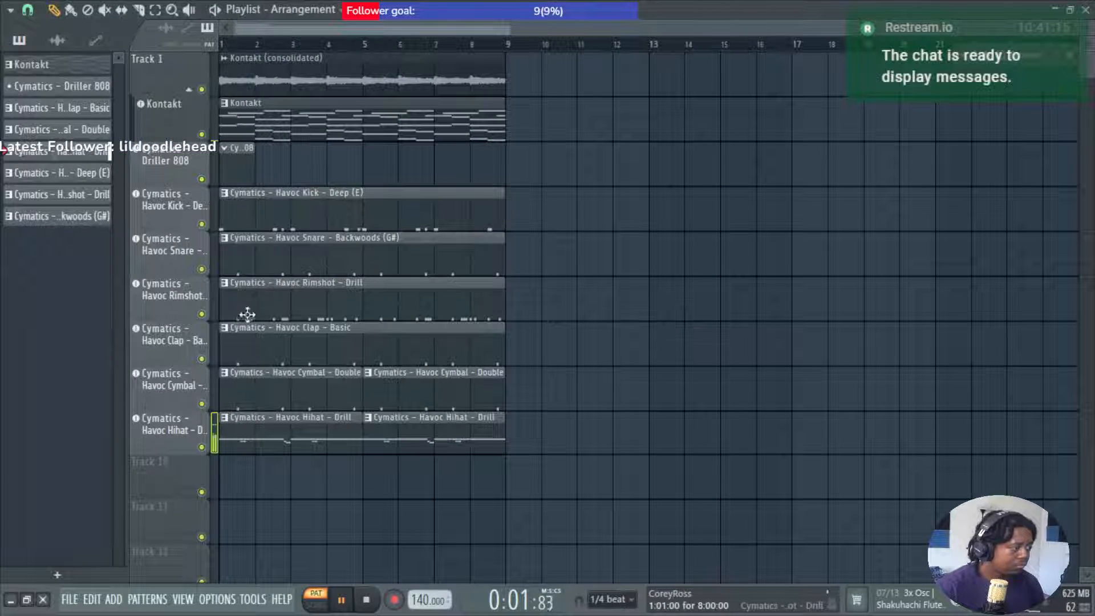
pyautogui.click(165, 429)
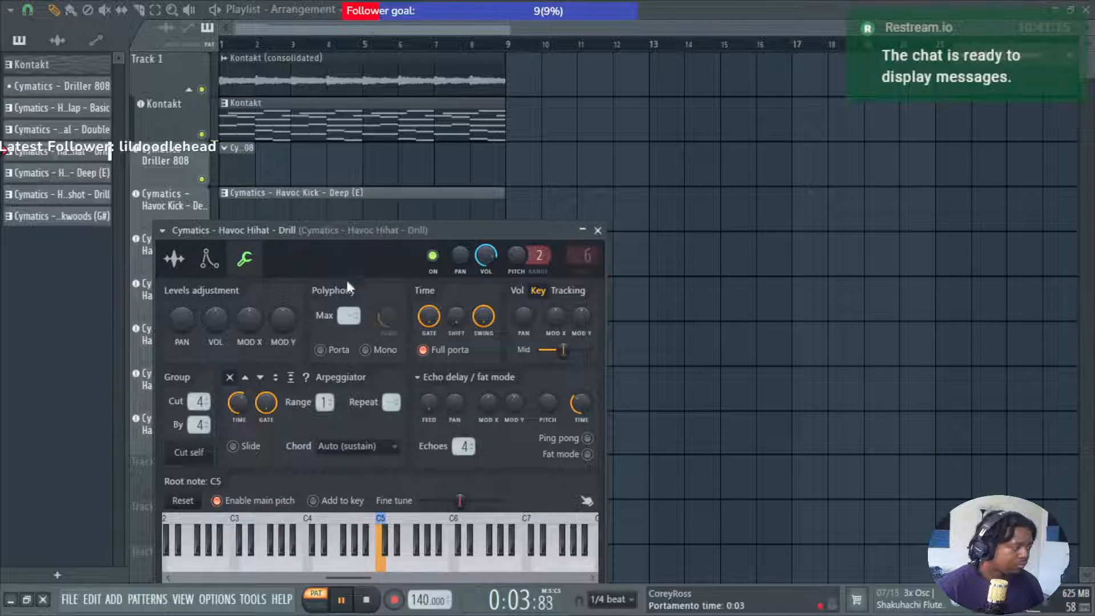
pyautogui.click(183, 262)
pyautogui.click(567, 309)
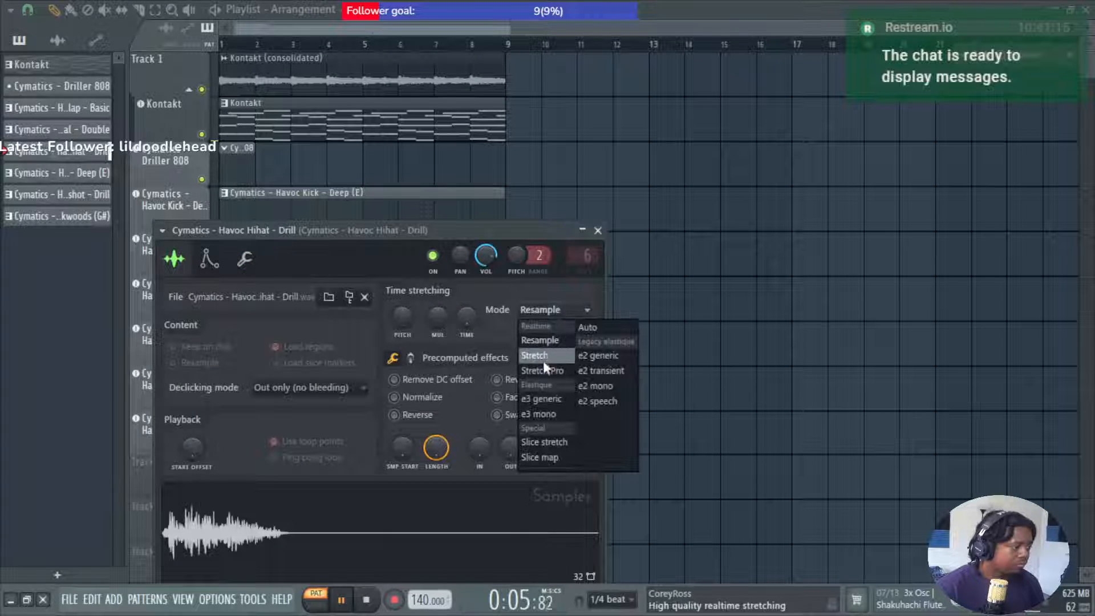
pyautogui.click(543, 357)
pyautogui.rightClick(465, 316)
pyautogui.click(515, 324)
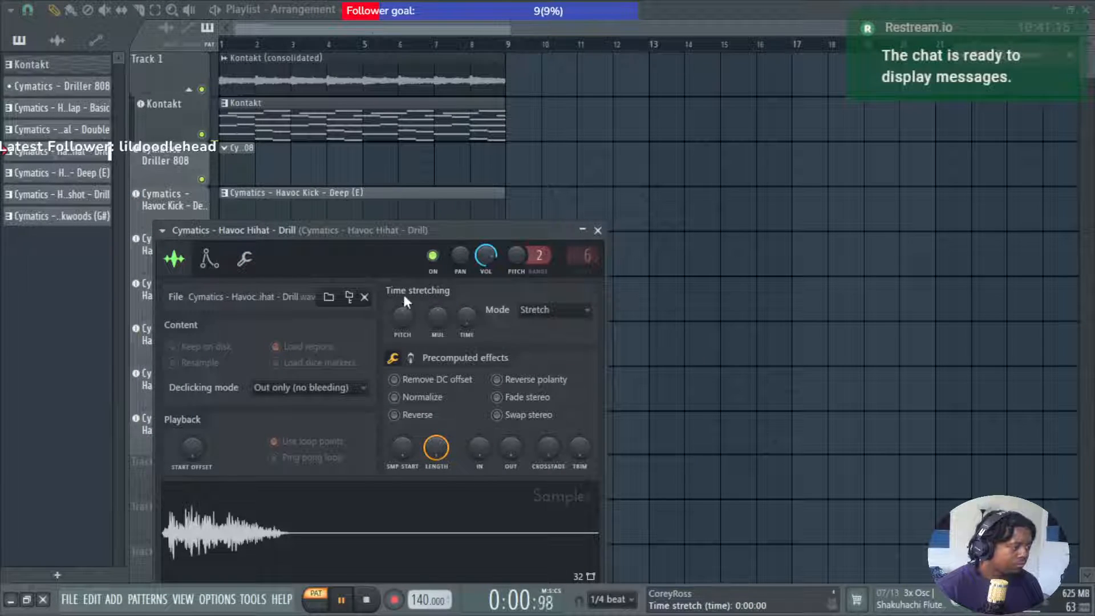
pyautogui.moveTo(580, 447); pyautogui.dragTo(581, 411)
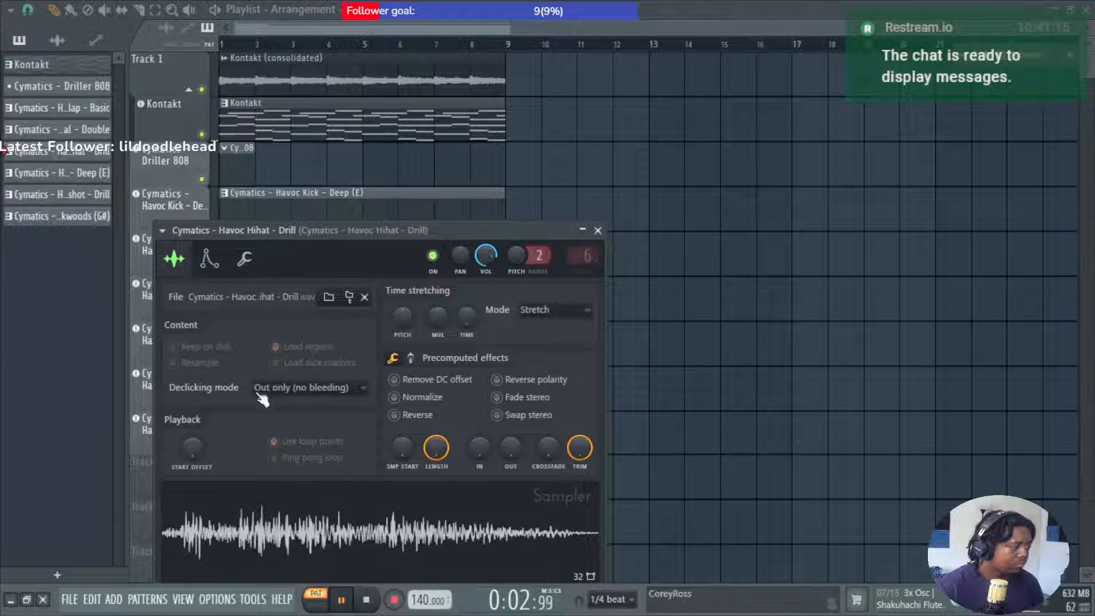
pyautogui.click(248, 260)
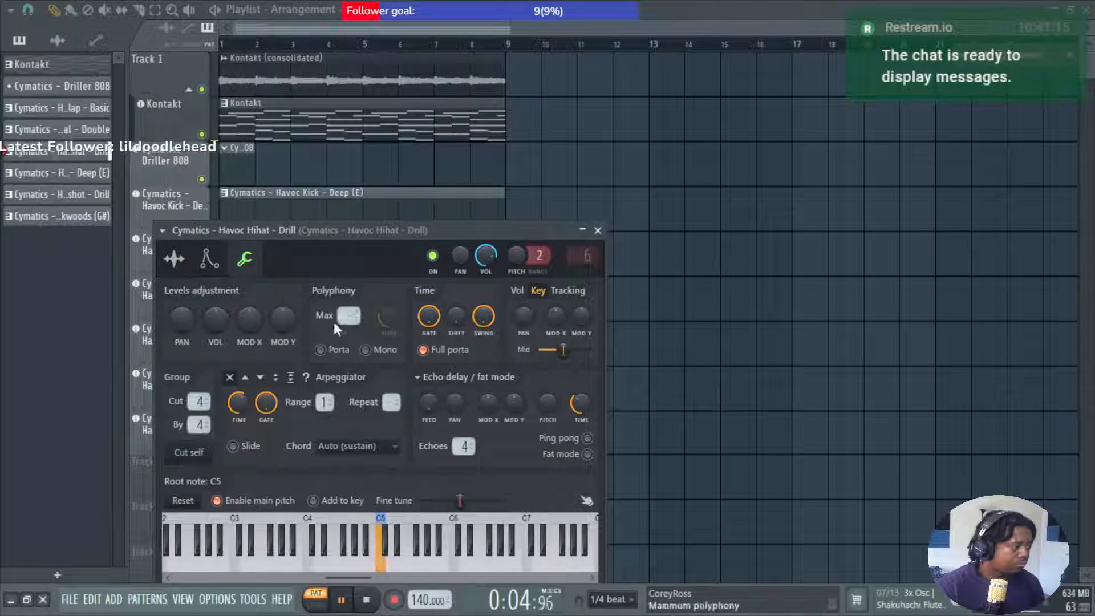
pyautogui.rightClick(522, 254)
pyautogui.click(537, 266)
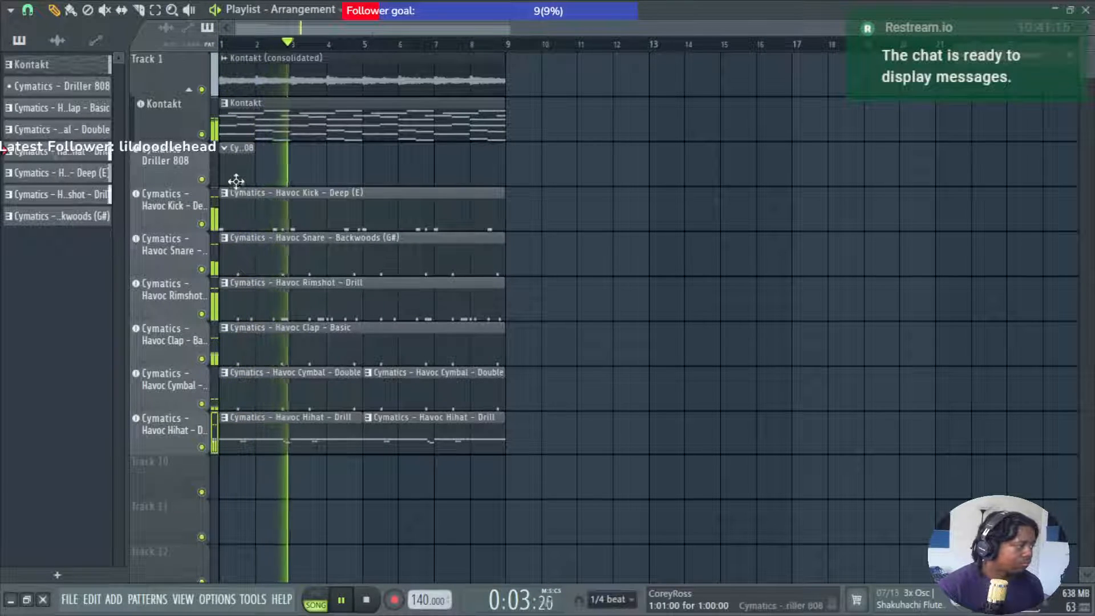
# Copy the Kontakt pattern's low C#5, A4 and G#4 notes into the Cymatics - Driller 808 pattern across all eight bars.
pyautogui.doubleClick(274, 121)
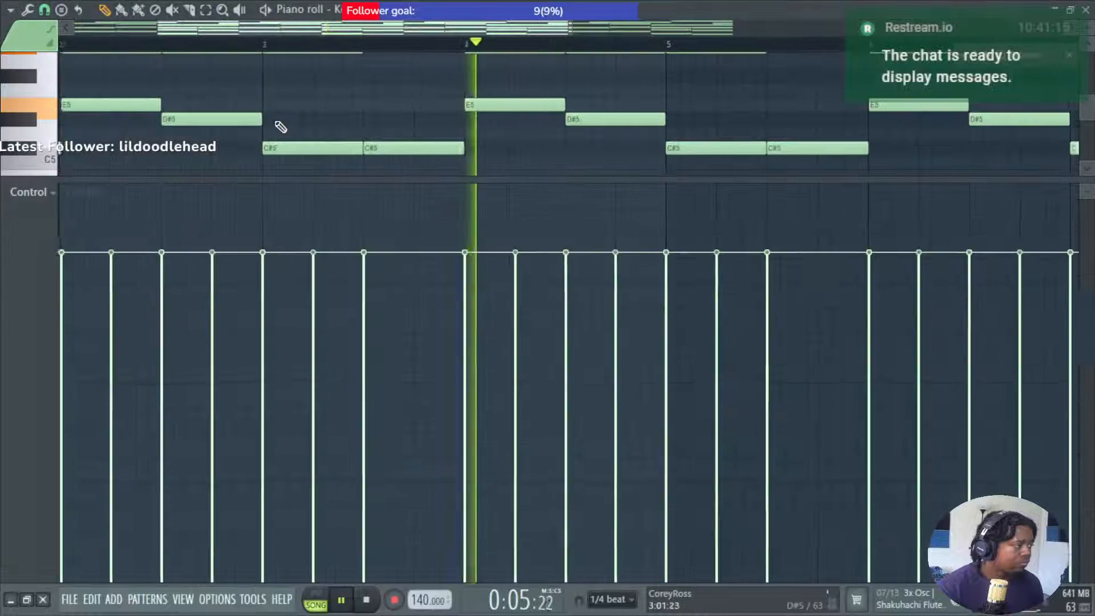
pyautogui.moveTo(489, 181); pyautogui.dragTo(489, 196)
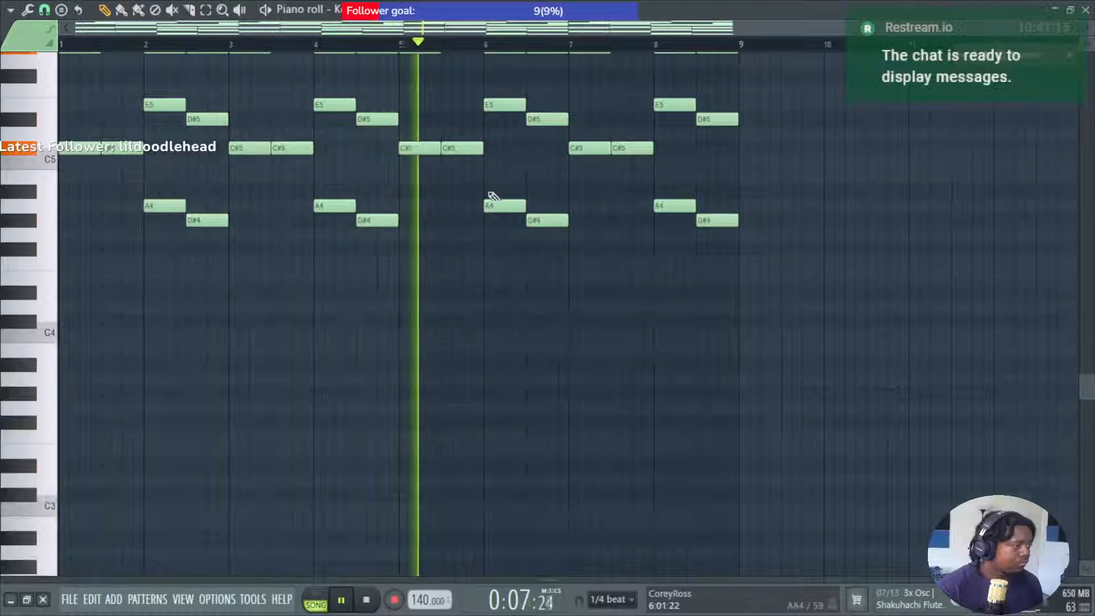
pyautogui.scroll(3, 350, 340)
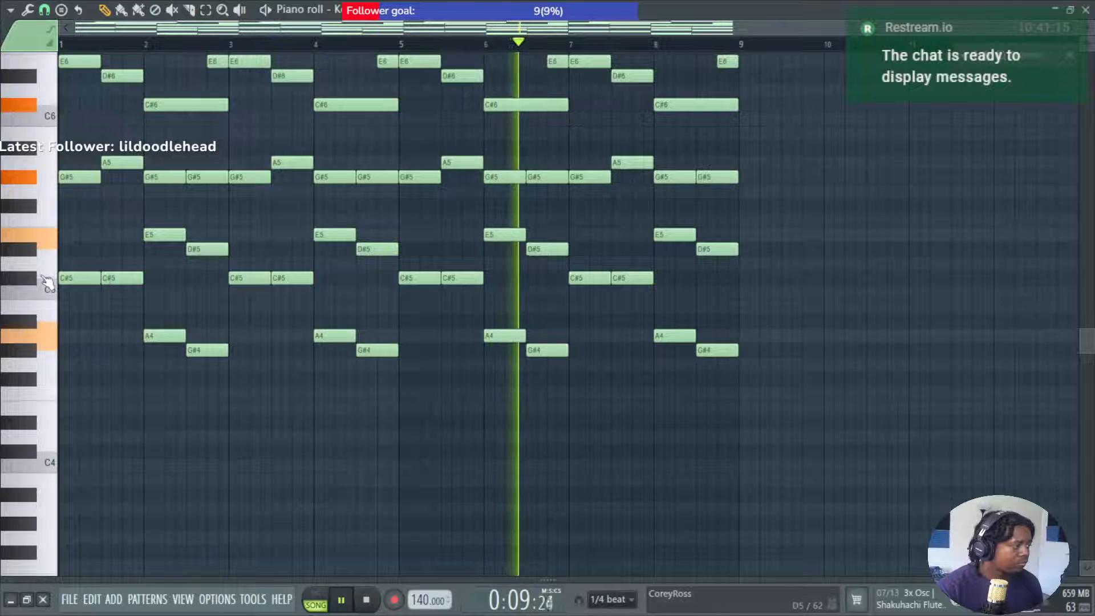
pyautogui.moveTo(49, 274); pyautogui.dragTo(69, 374)
pyautogui.press('F5')
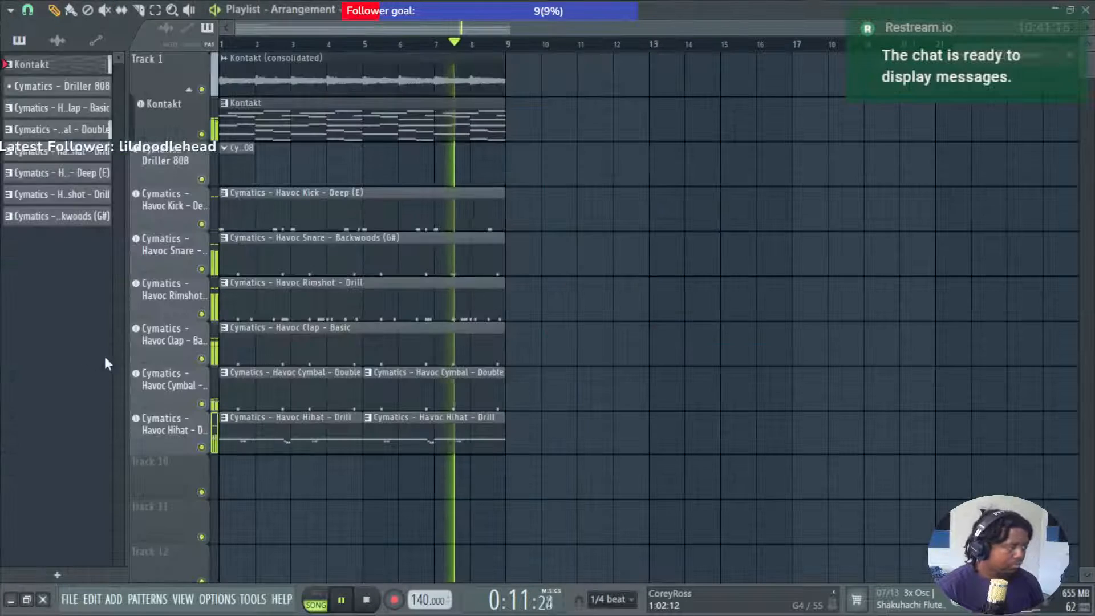
pyautogui.doubleClick(231, 167)
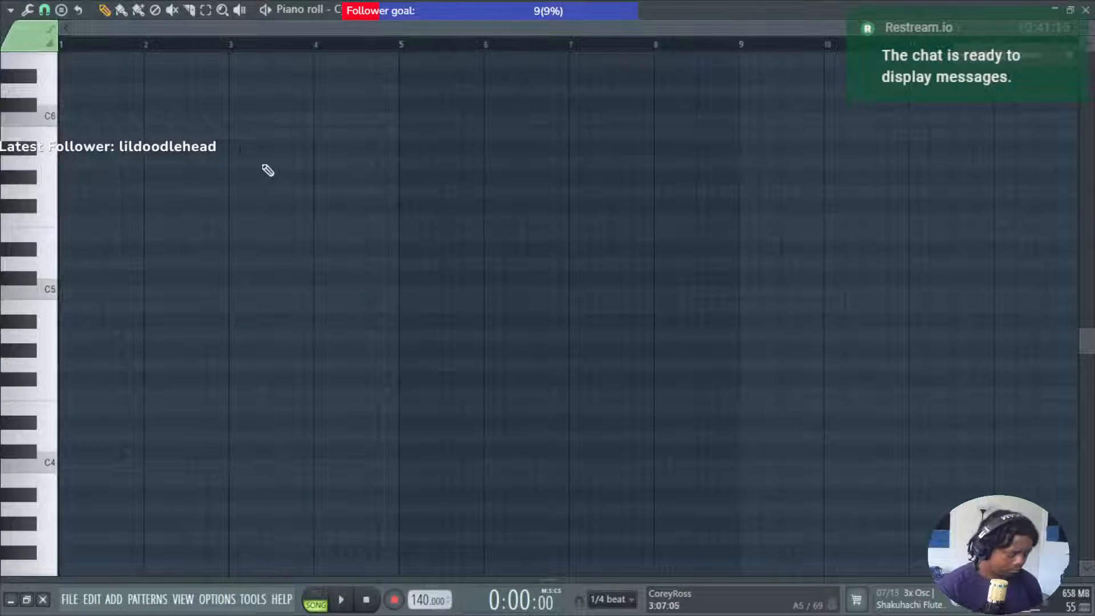
pyautogui.press('F5')
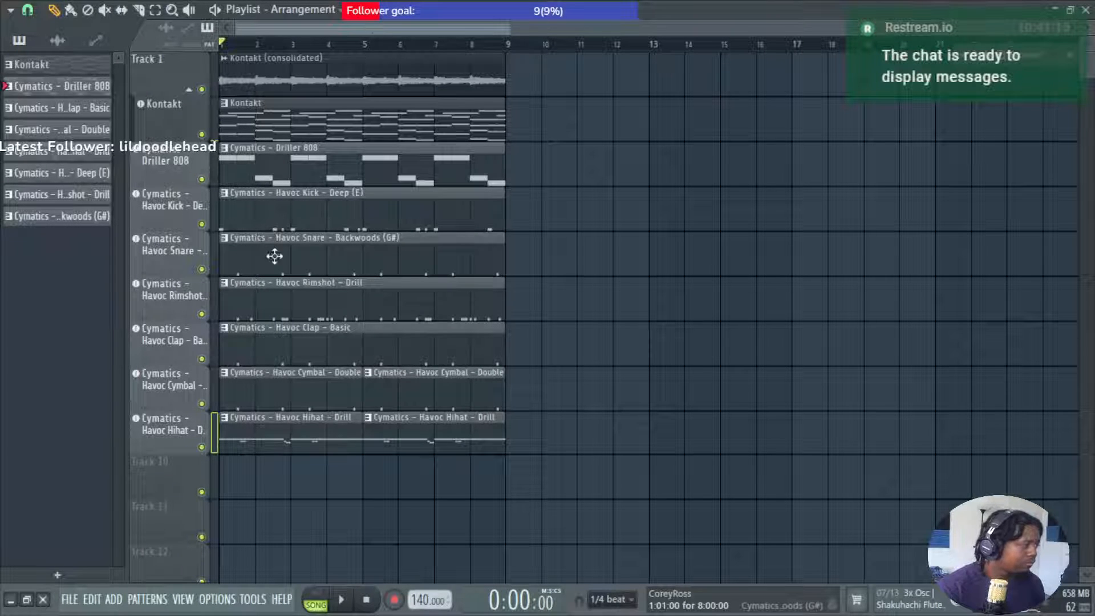
# Copy all Havoc Kick - Deep (E) notes into the TyrellN6 channel of the Driller 808 pattern as a timing reference.
pyautogui.doubleClick(317, 223)
pyautogui.hotkey('ctrl', 'a')
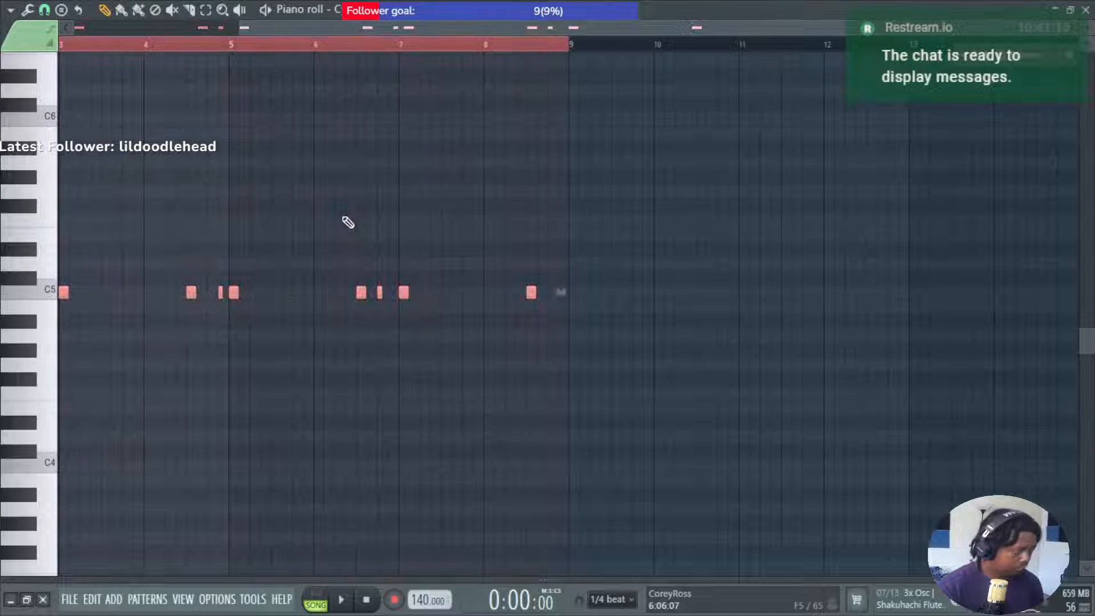
pyautogui.press('F5')
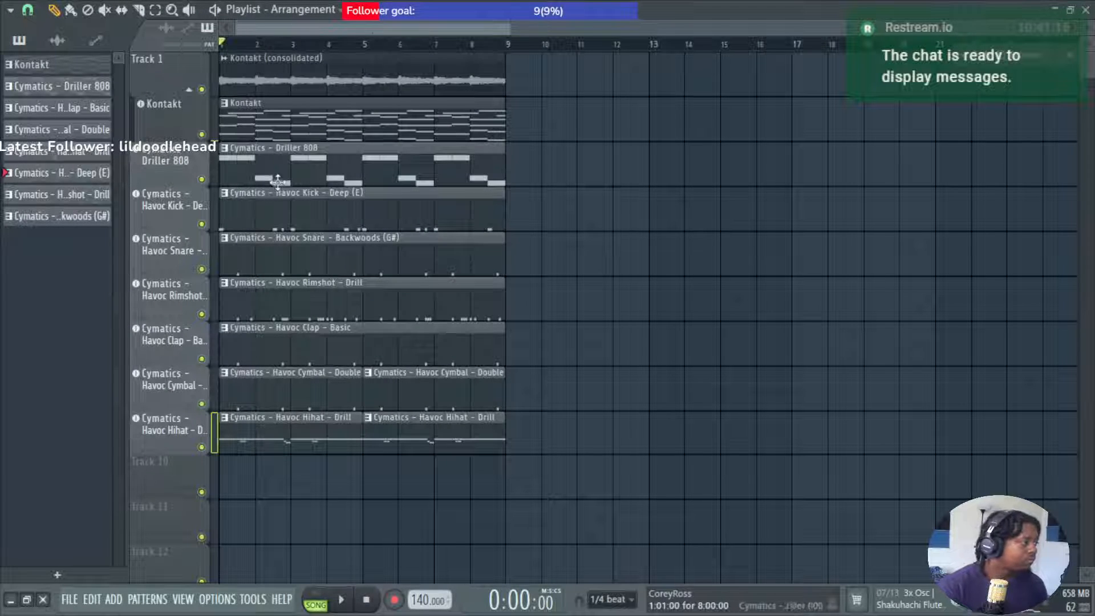
pyautogui.doubleClick(256, 171)
pyautogui.click(342, 10)
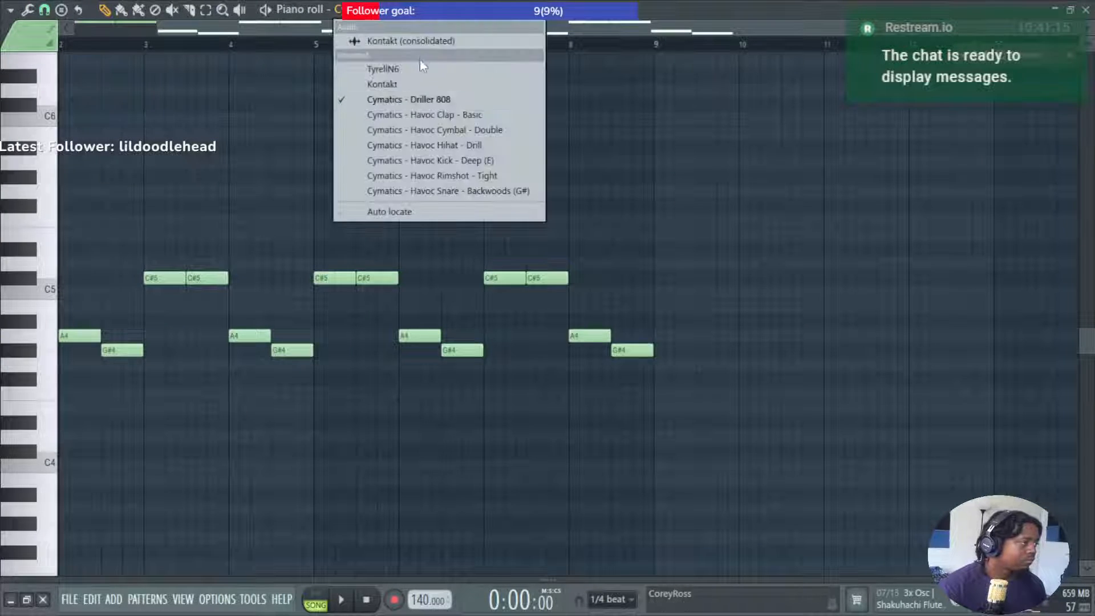
pyautogui.click(422, 230)
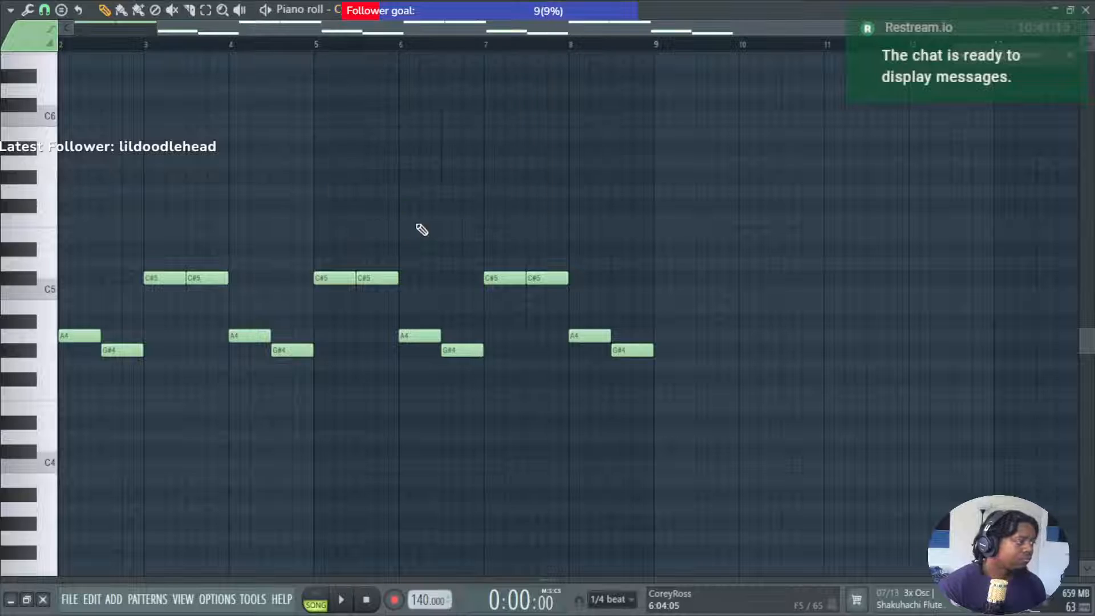
pyautogui.click(408, 22)
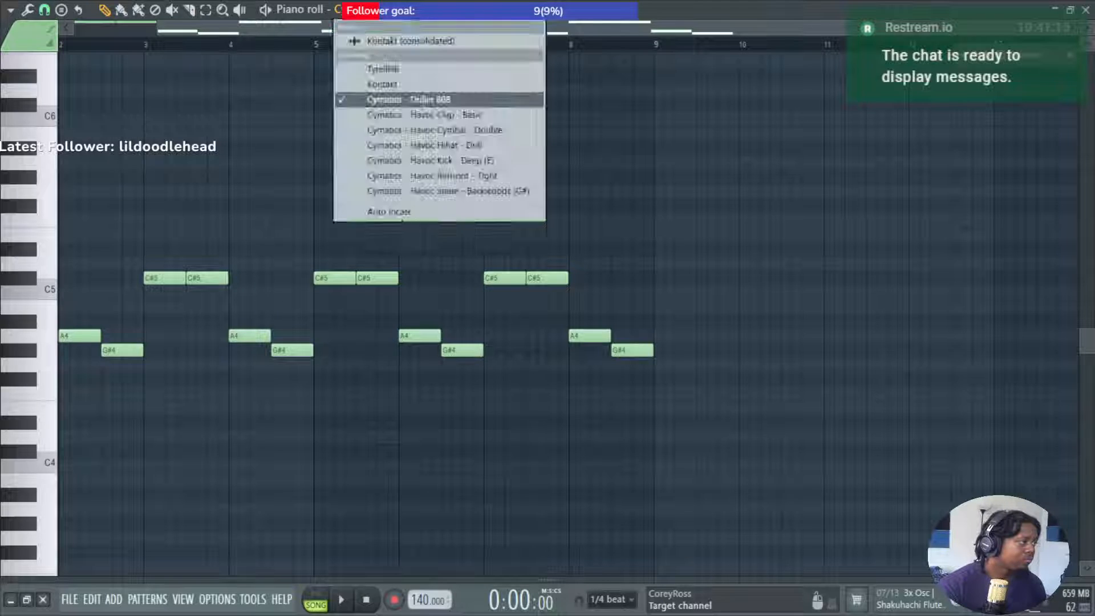
pyautogui.click(424, 69)
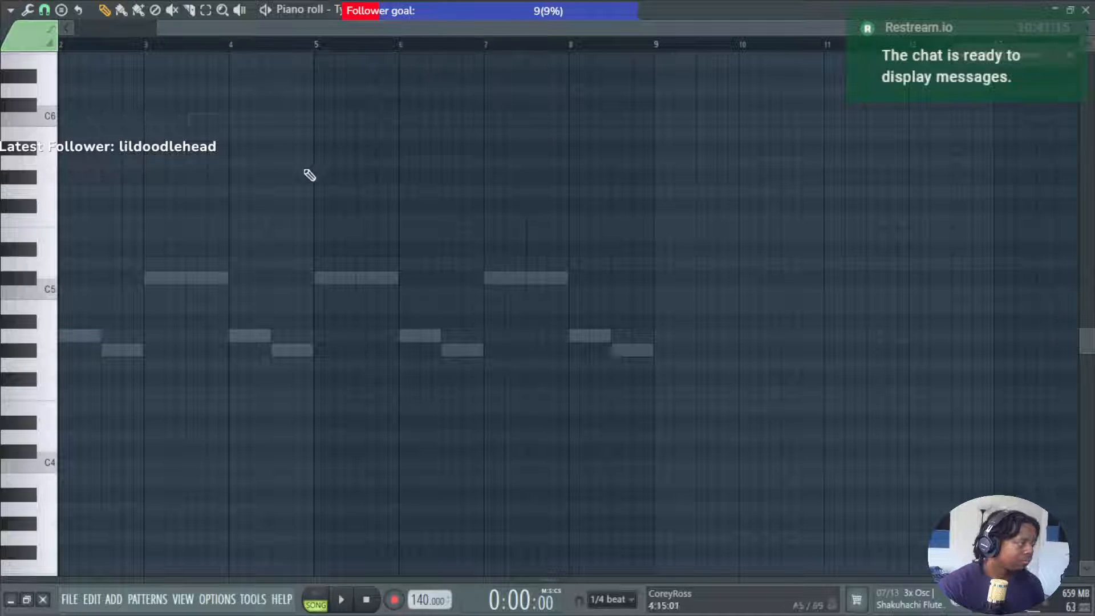
pyautogui.hscroll(-3, 376, 334)
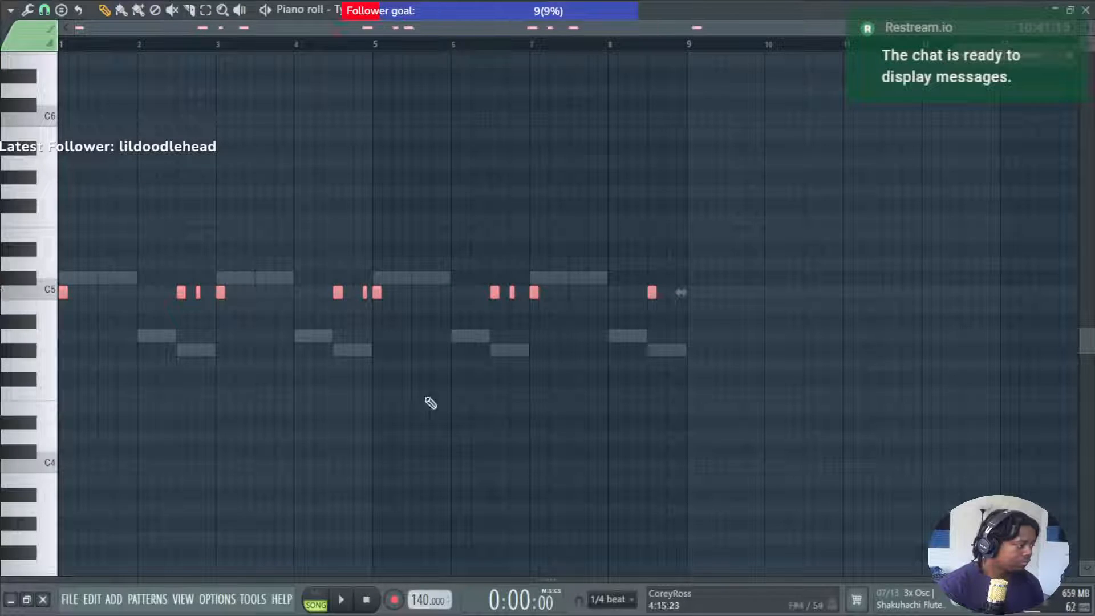
# Lower the velocity of all TyrellN6 kick notes to the minimum, and return to the Driller 808 notes for a pattern preview.
pyautogui.click(485, 579)
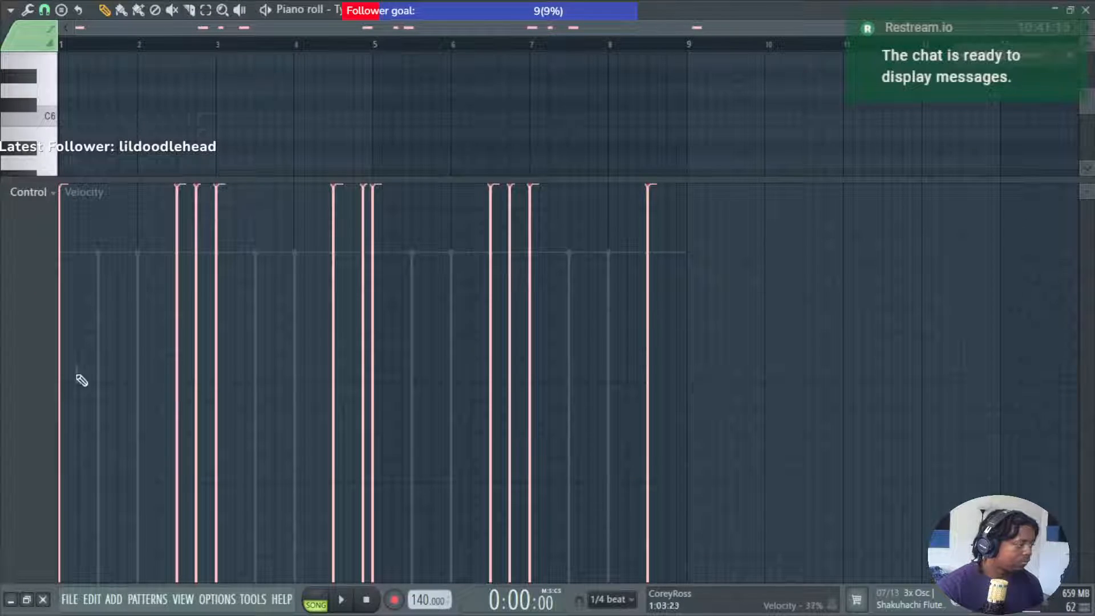
pyautogui.moveTo(66, 579); pyautogui.dragTo(970, 579)
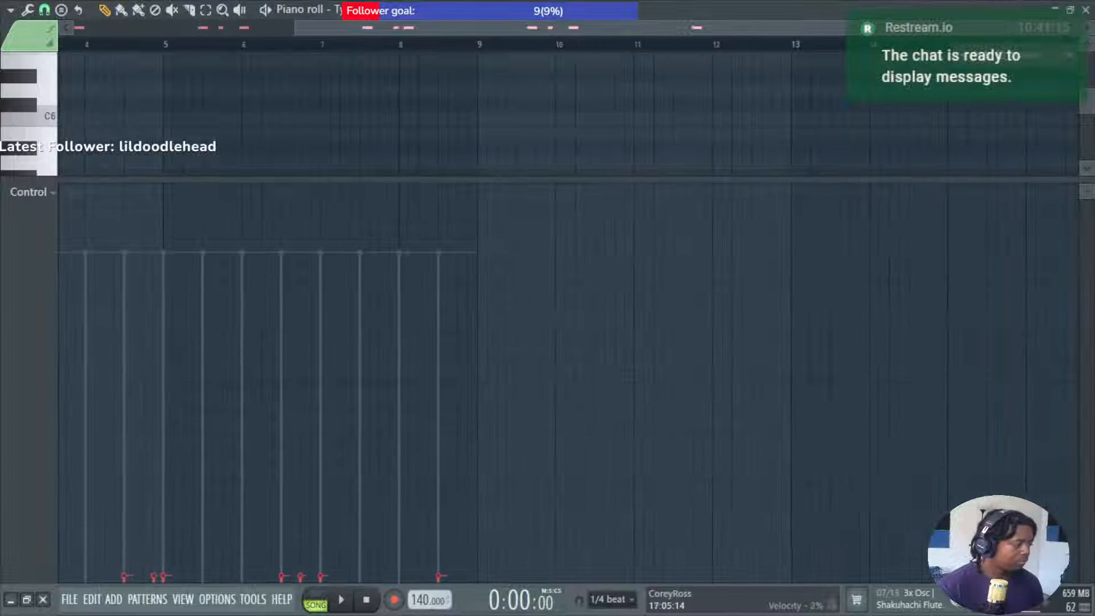
pyautogui.hscroll(-3, 563, 256)
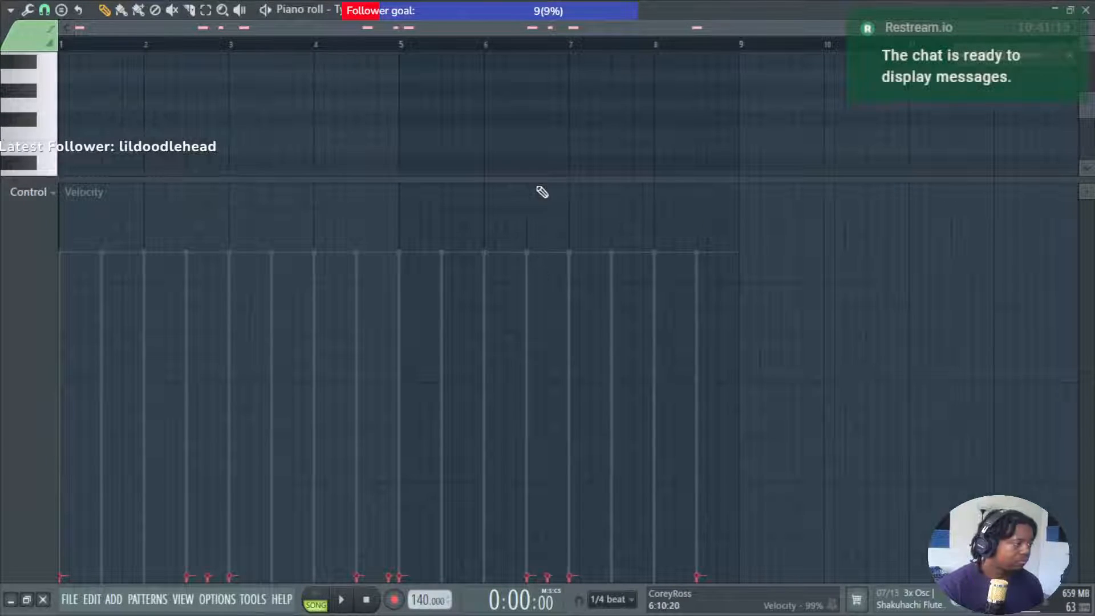
pyautogui.moveTo(541, 198); pyautogui.dragTo(594, 609)
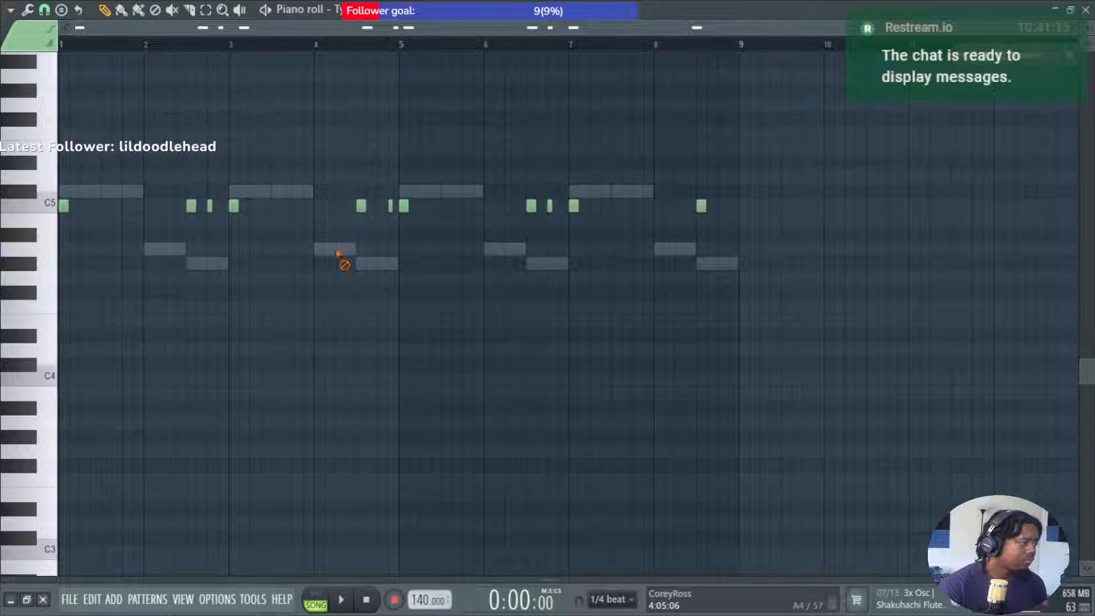
pyautogui.doubleClick(336, 250)
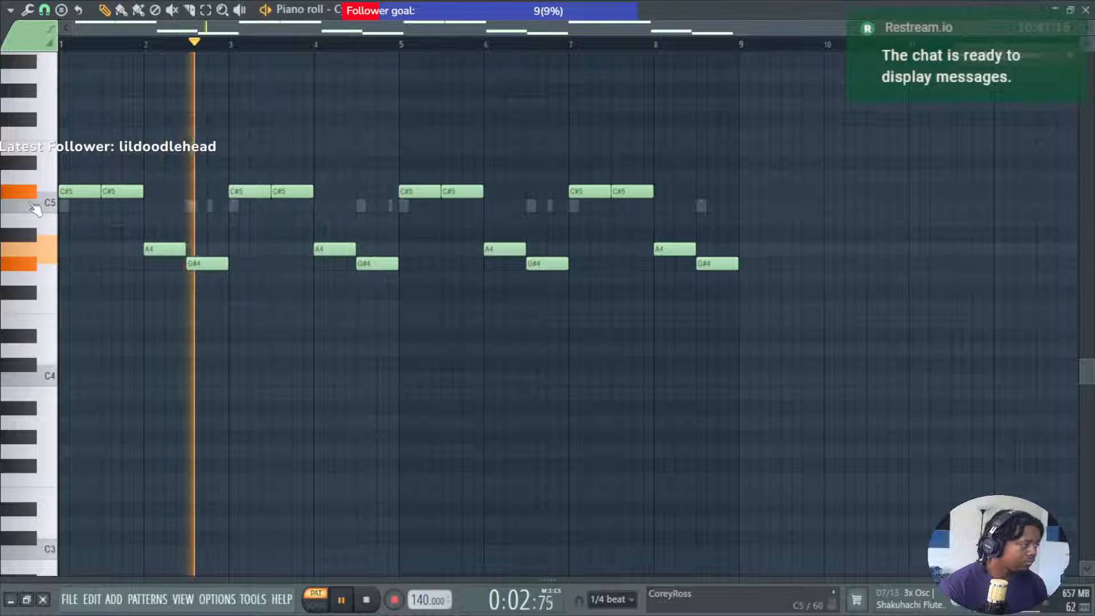
pyautogui.press('space')
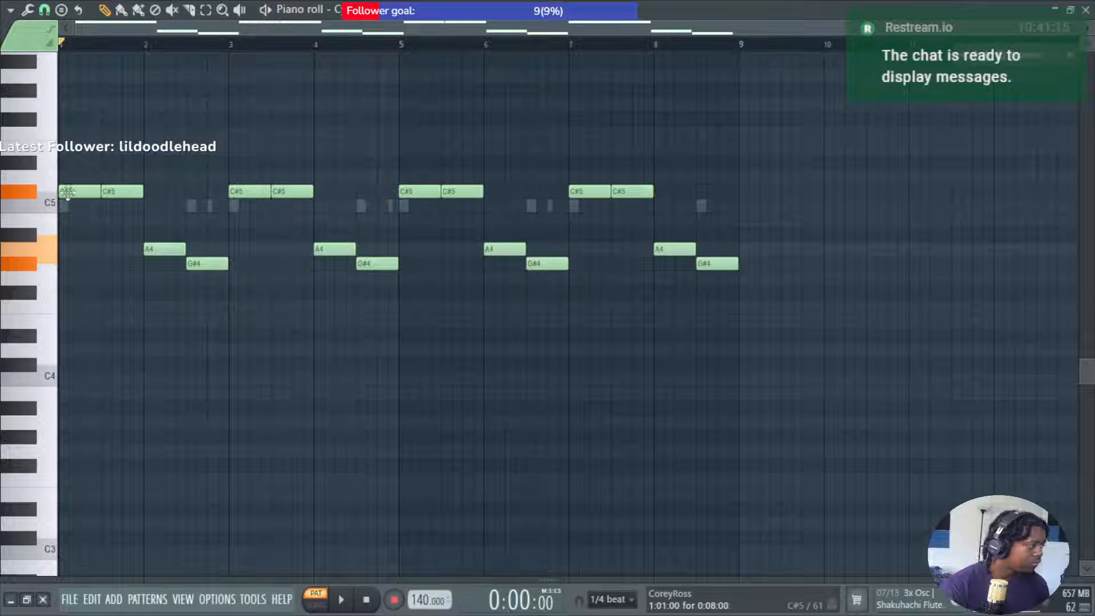
# Review the Driller 808 channel's sampler settings and set its time-stretching mode to Stretch.
pyautogui.press('F5')
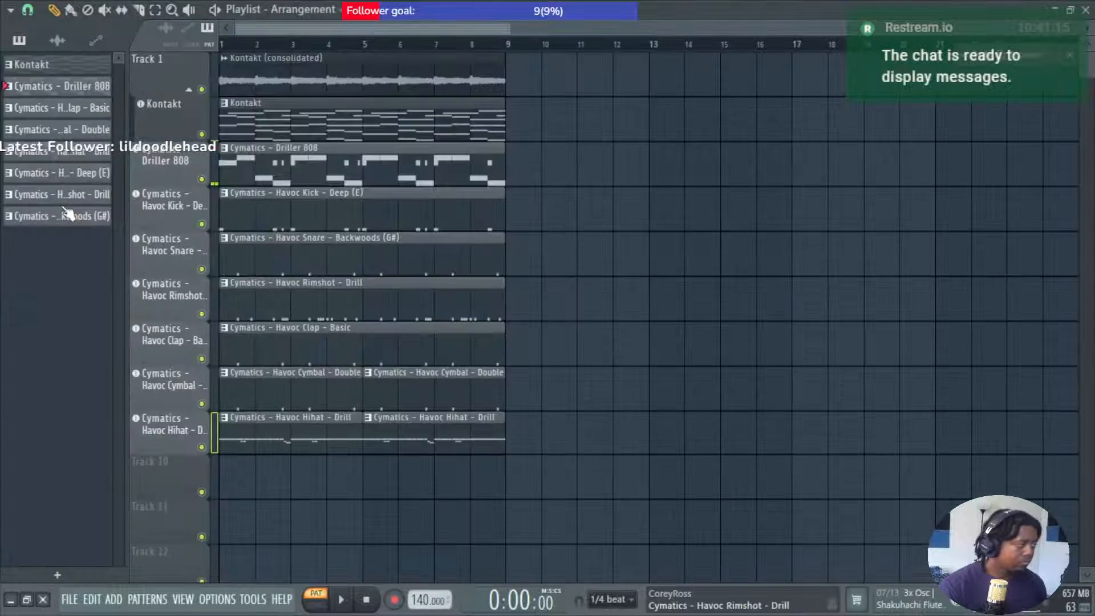
pyautogui.click(156, 169)
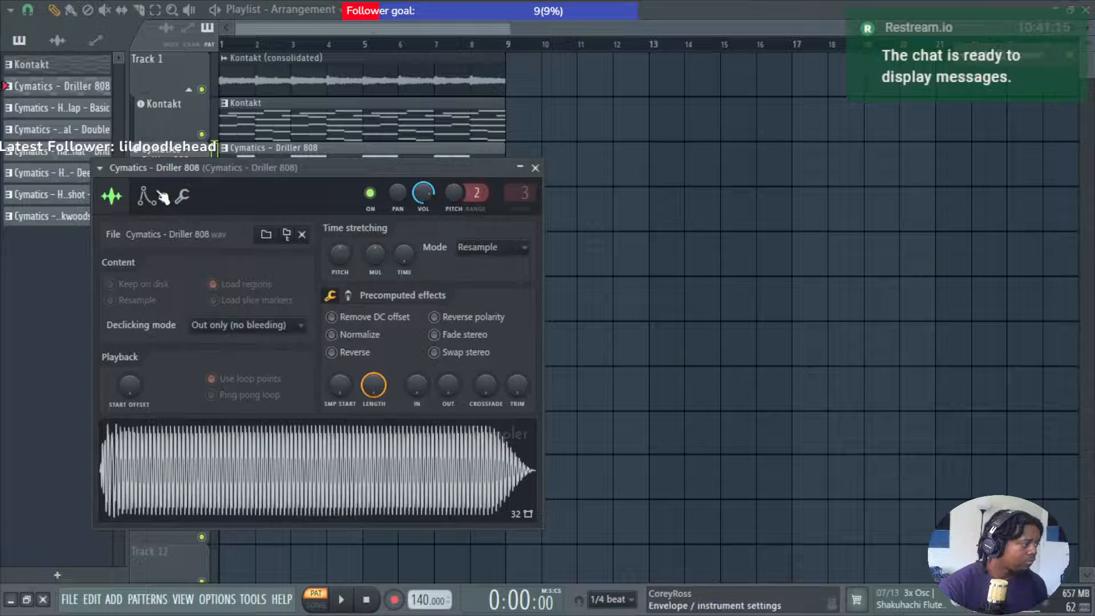
pyautogui.click(147, 196)
pyautogui.click(183, 196)
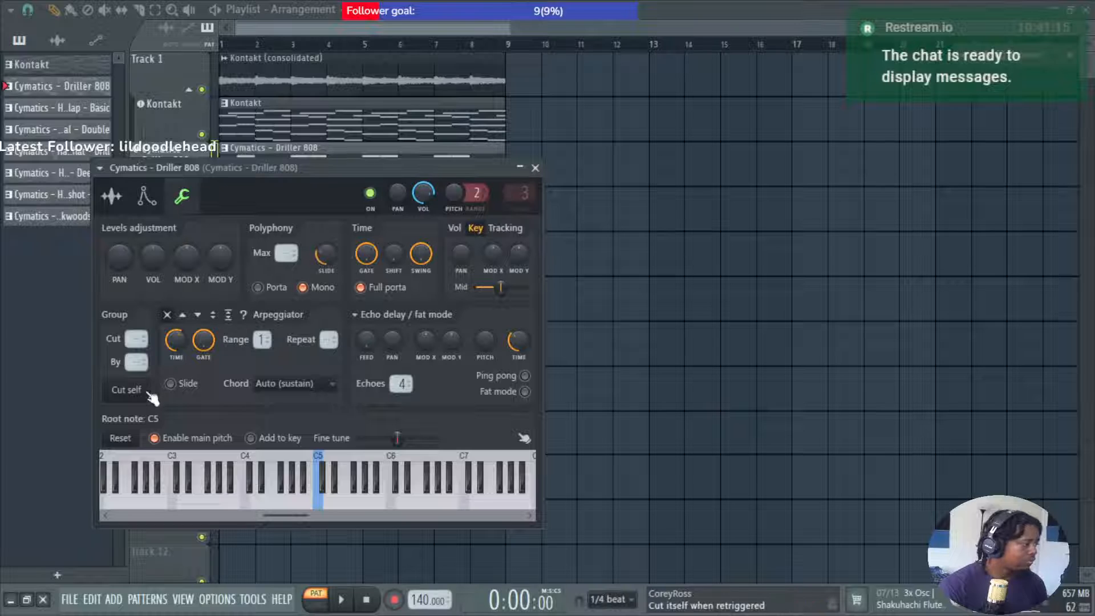
pyautogui.click(129, 198)
pyautogui.click(480, 247)
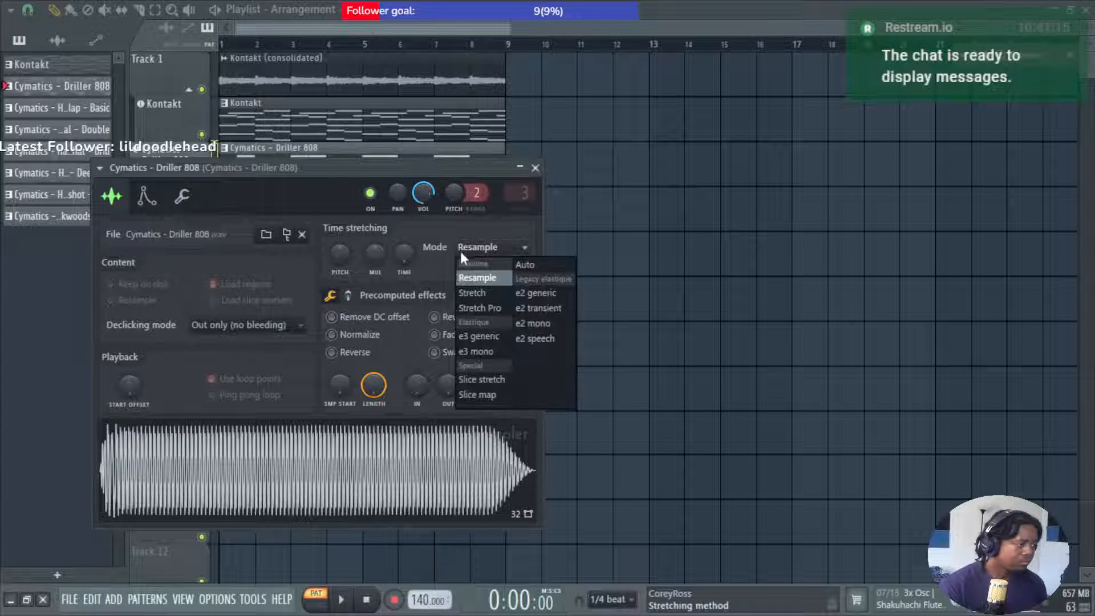
pyautogui.click(473, 293)
pyautogui.rightClick(403, 257)
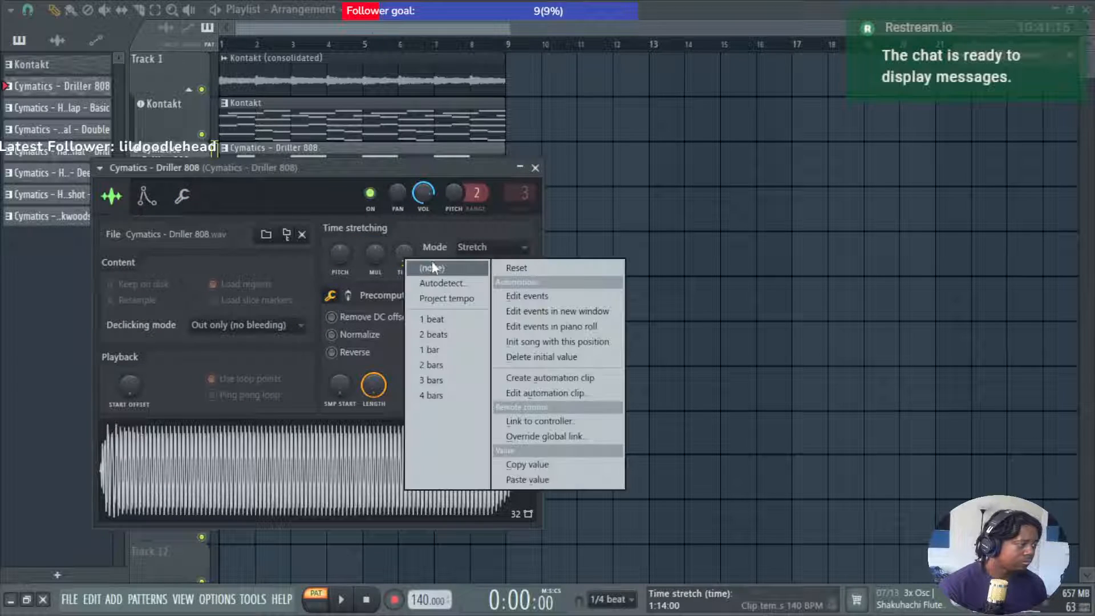
pyautogui.click(416, 241)
# Lower the first Driller 808 note in bar 1 to C5, and try C5 for bar 3's first note before restoring C#5.
pyautogui.doubleClick(279, 151)
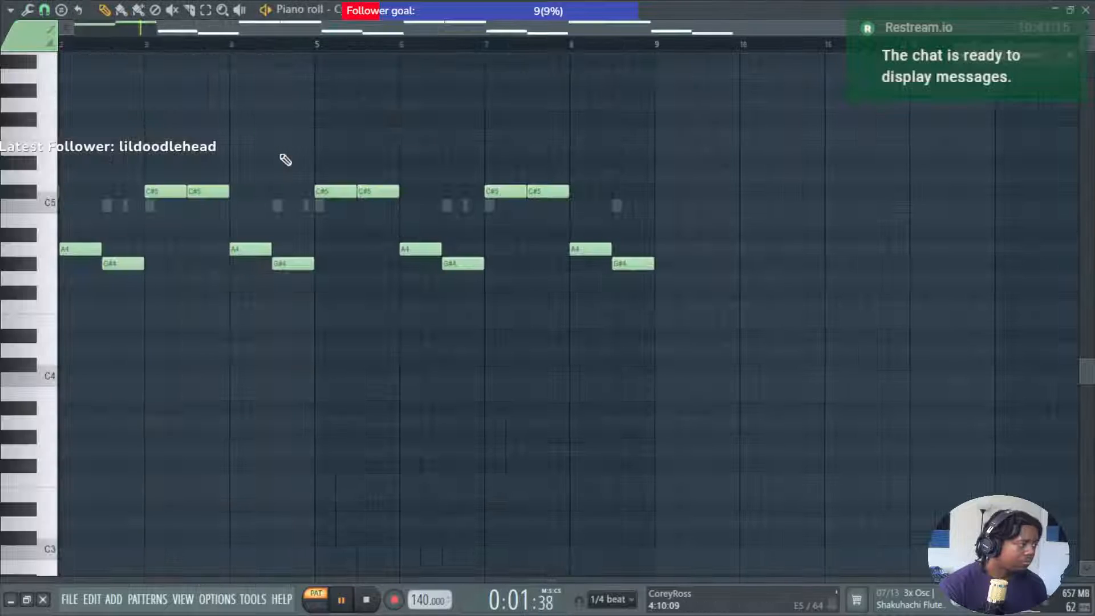
pyautogui.moveTo(342, 31); pyautogui.dragTo(196, 46)
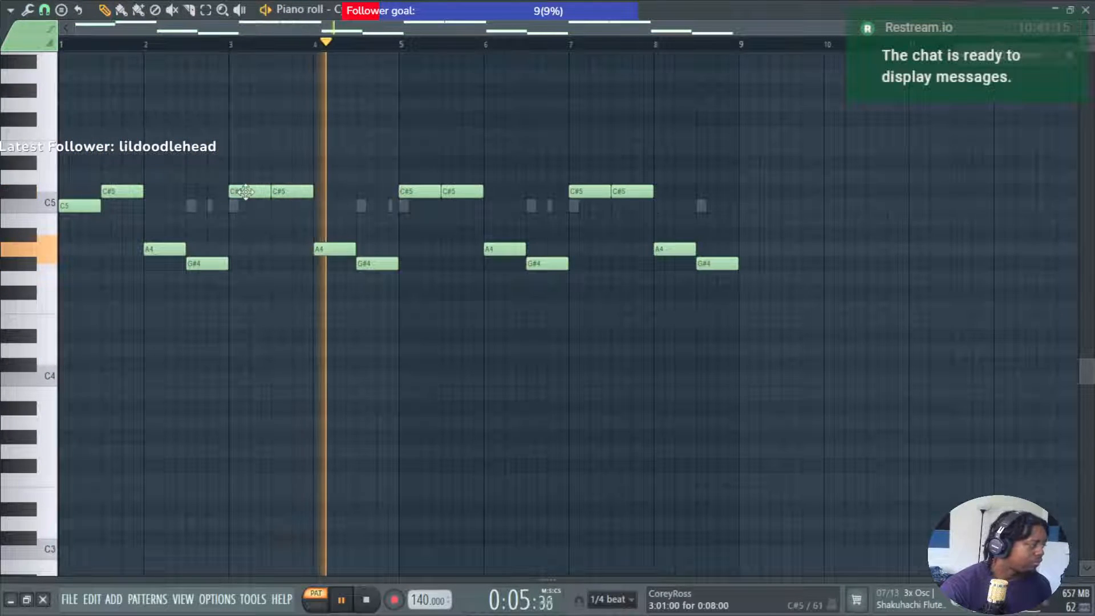
pyautogui.moveTo(245, 191); pyautogui.dragTo(244, 205)
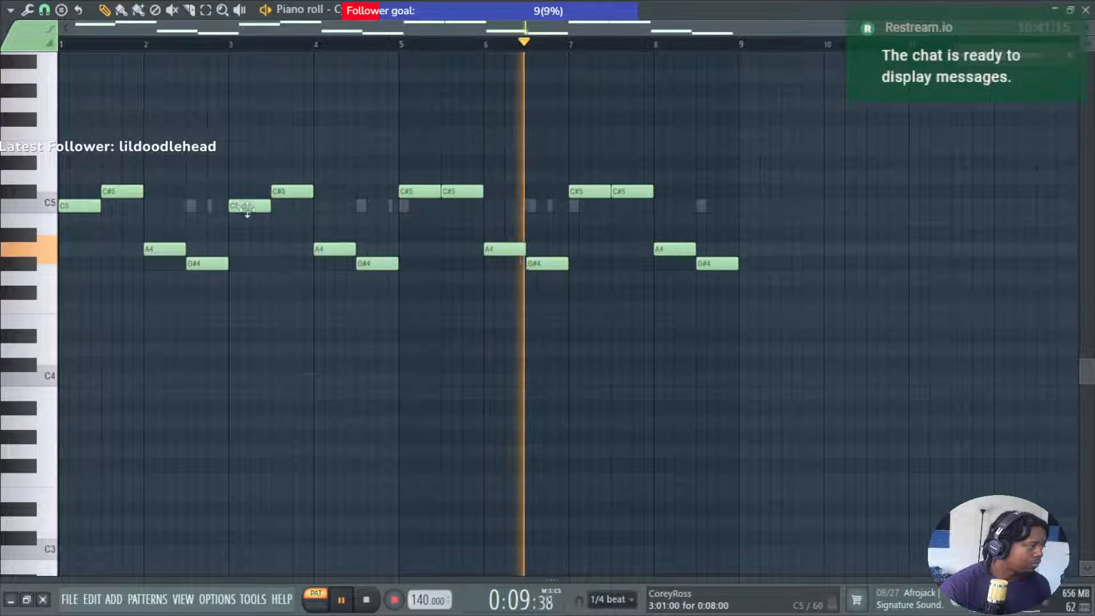
pyautogui.moveTo(244, 205); pyautogui.dragTo(244, 190)
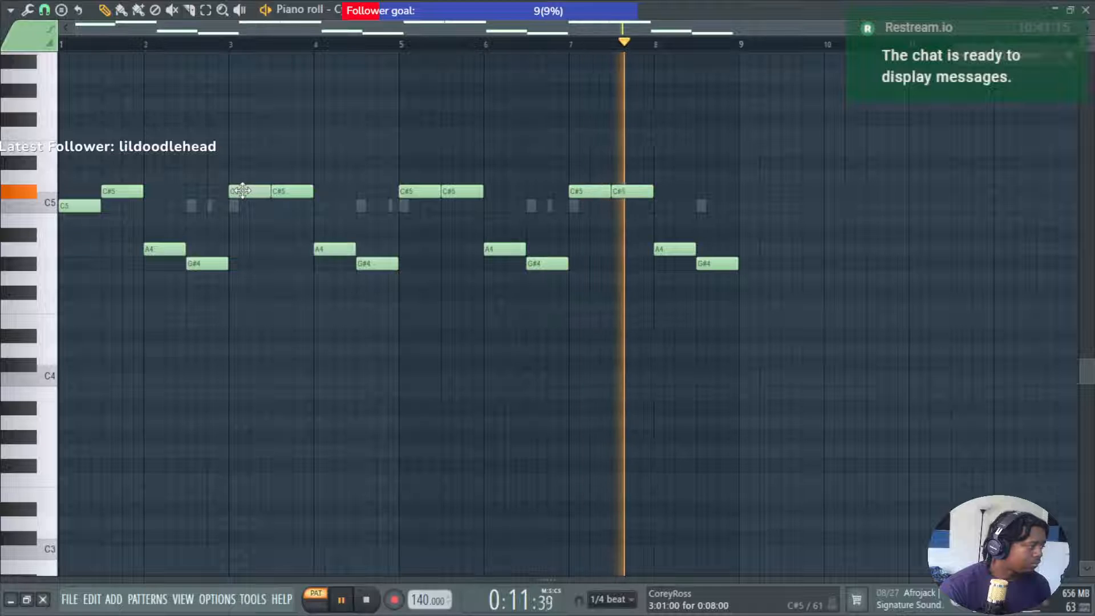
# Raise the opening note back to C#5, extend it to the G#4 note, and delete bar 1's second C#5 and bar 2's A4.
pyautogui.moveTo(74, 206); pyautogui.dragTo(186, 204)
pyautogui.rightClick(129, 191)
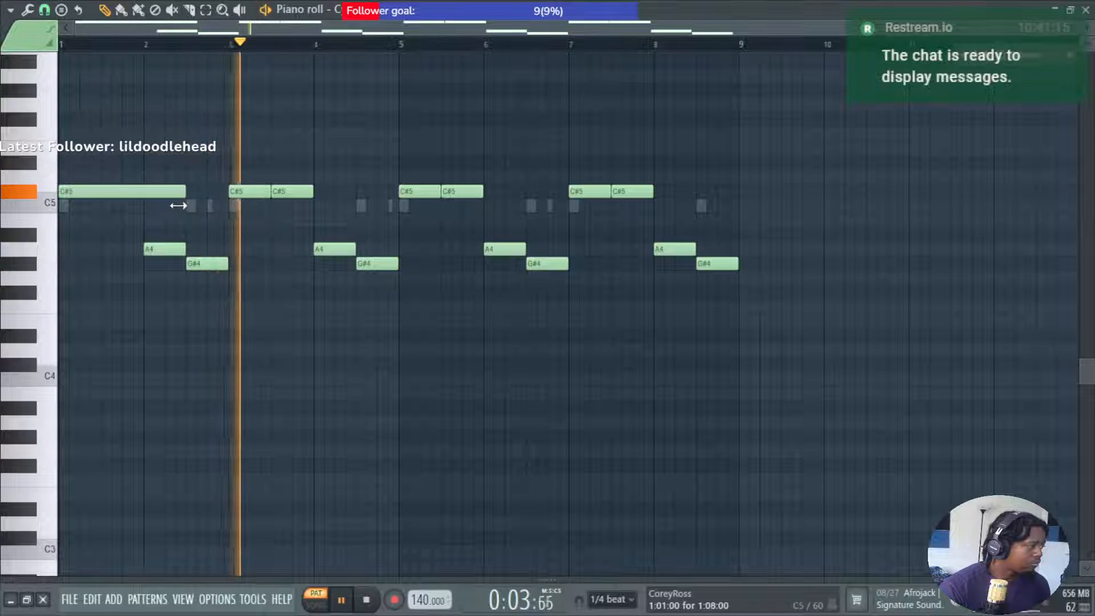
pyautogui.rightClick(171, 248)
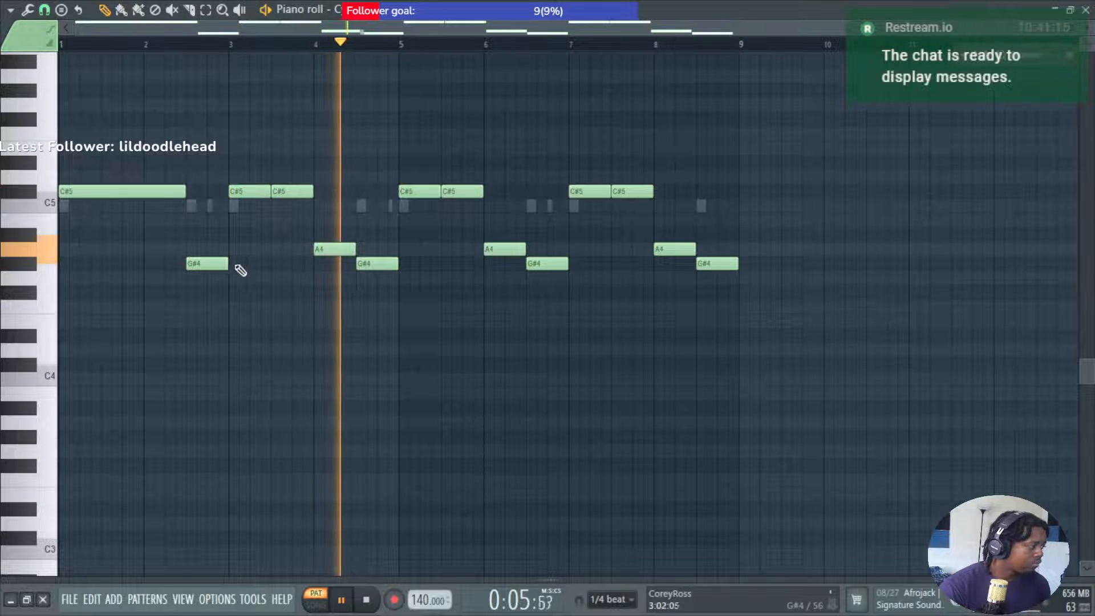
pyautogui.moveTo(227, 264)
pyautogui.mouseDown()
pyautogui.moveTo(209, 270)
pyautogui.moveTo(227, 272)
pyautogui.mouseUp()
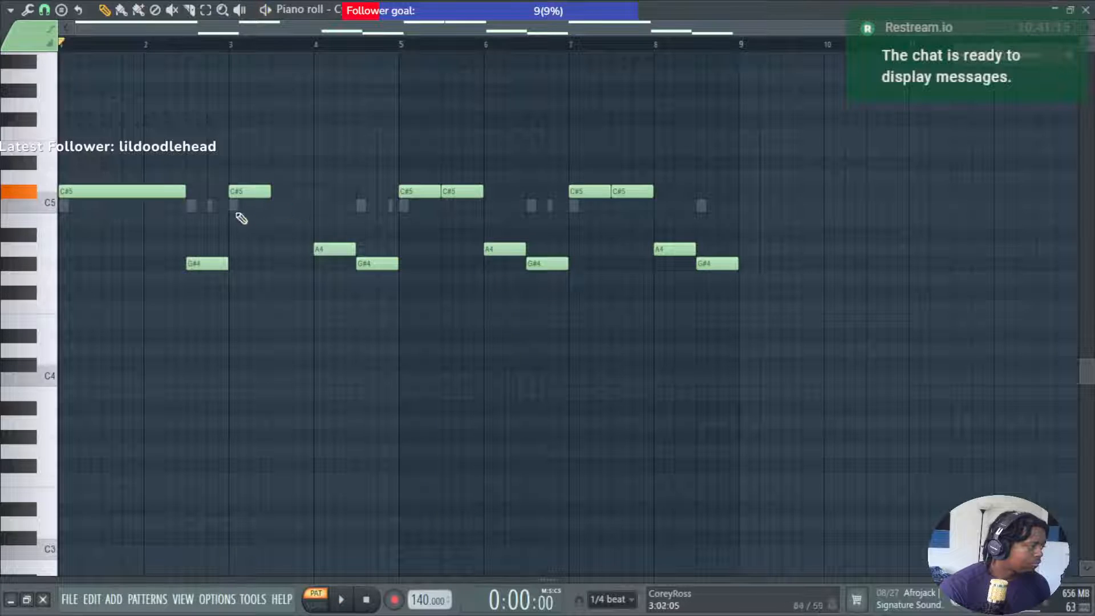
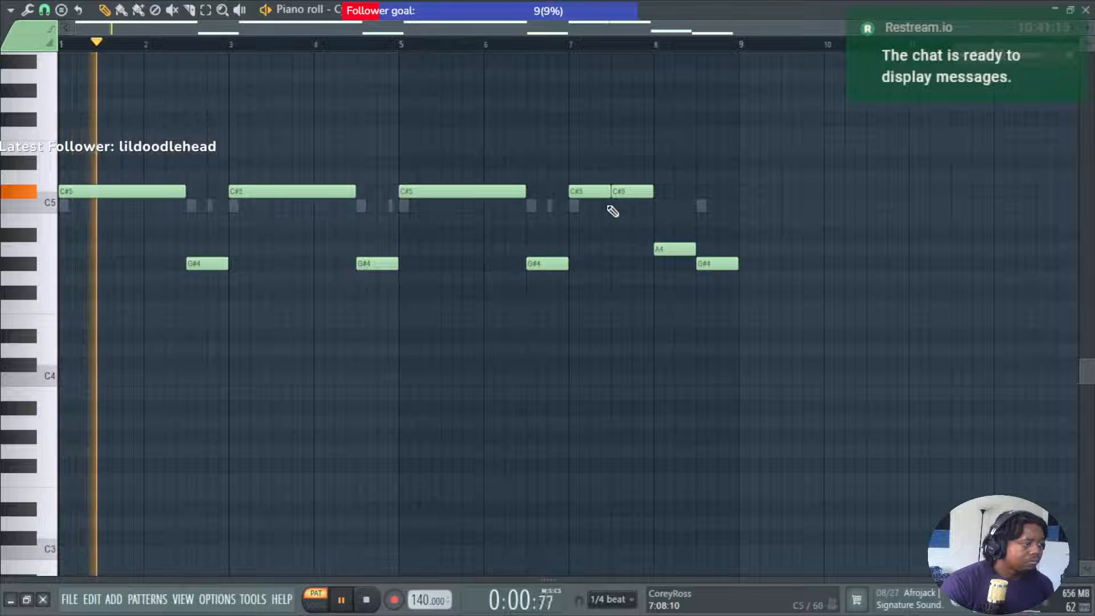
# Extend the first C#5 in bars 3, 5 and 7 to the following G#4, removing the second C#5 and A4 notes.
pyautogui.rightClick(635, 192)
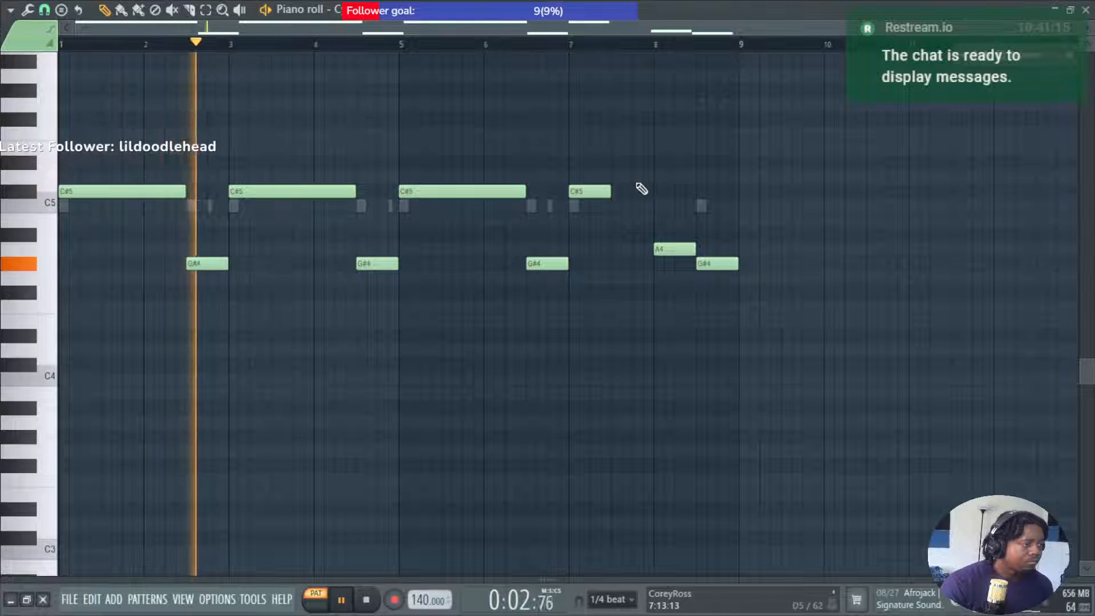
pyautogui.moveTo(611, 191); pyautogui.dragTo(696, 199)
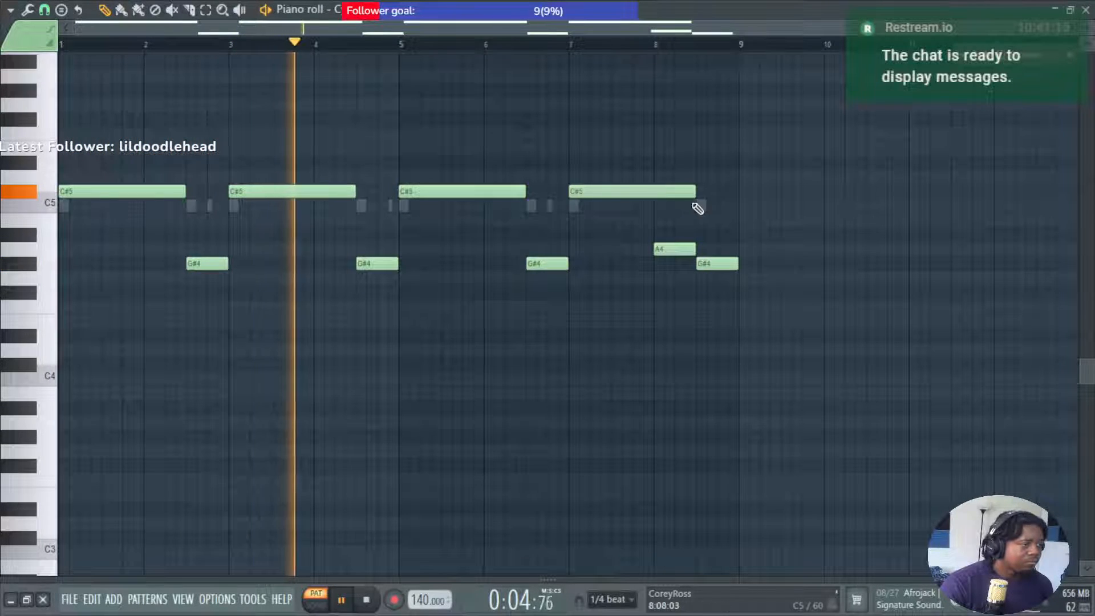
pyautogui.rightClick(675, 248)
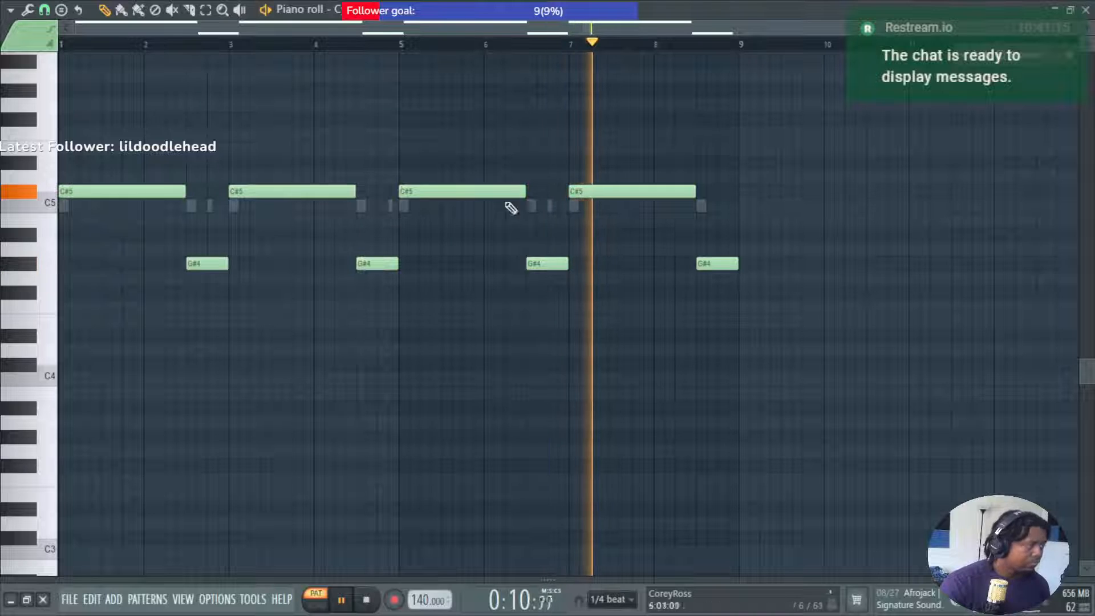
# Copy all A4 and G#4 notes from the Kontakt pattern and paste them into the Driller 808 pattern.
pyautogui.press('F5')
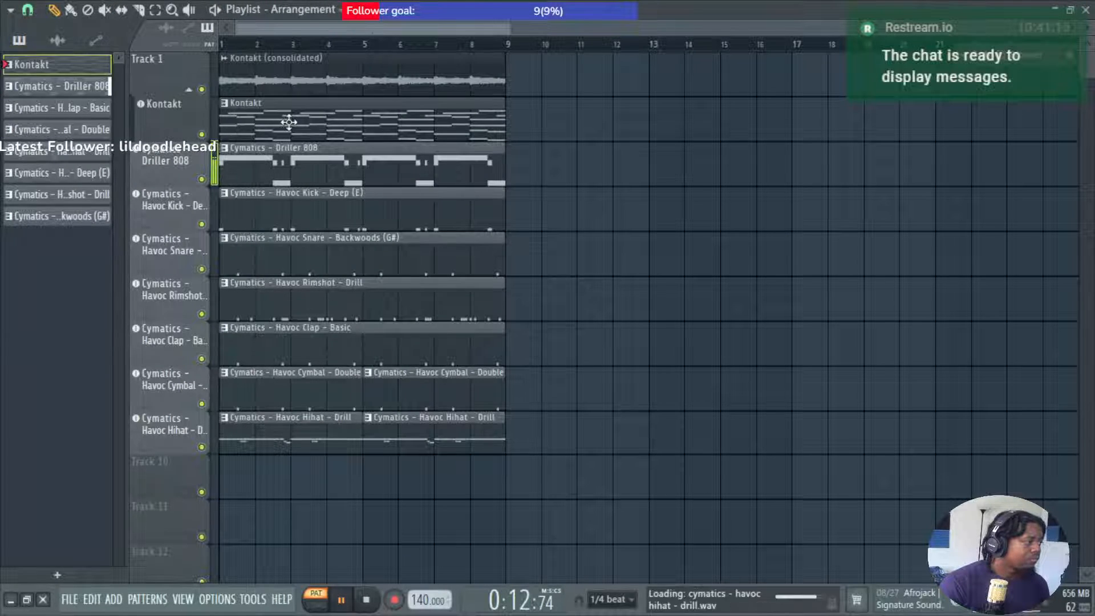
pyautogui.press('F7')
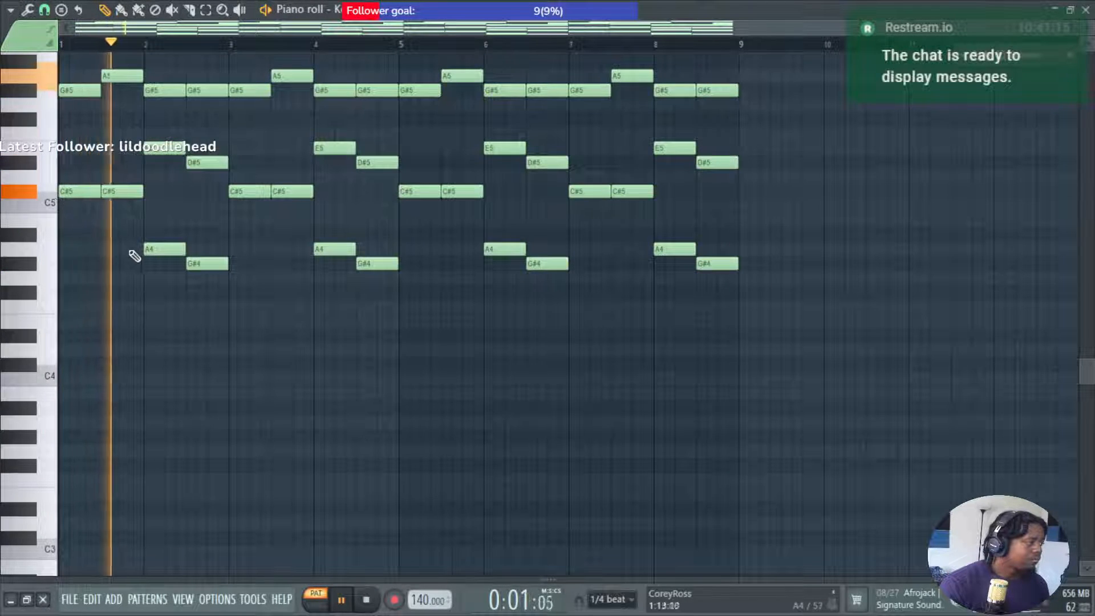
pyautogui.moveTo(63, 217); pyautogui.dragTo(72, 314)
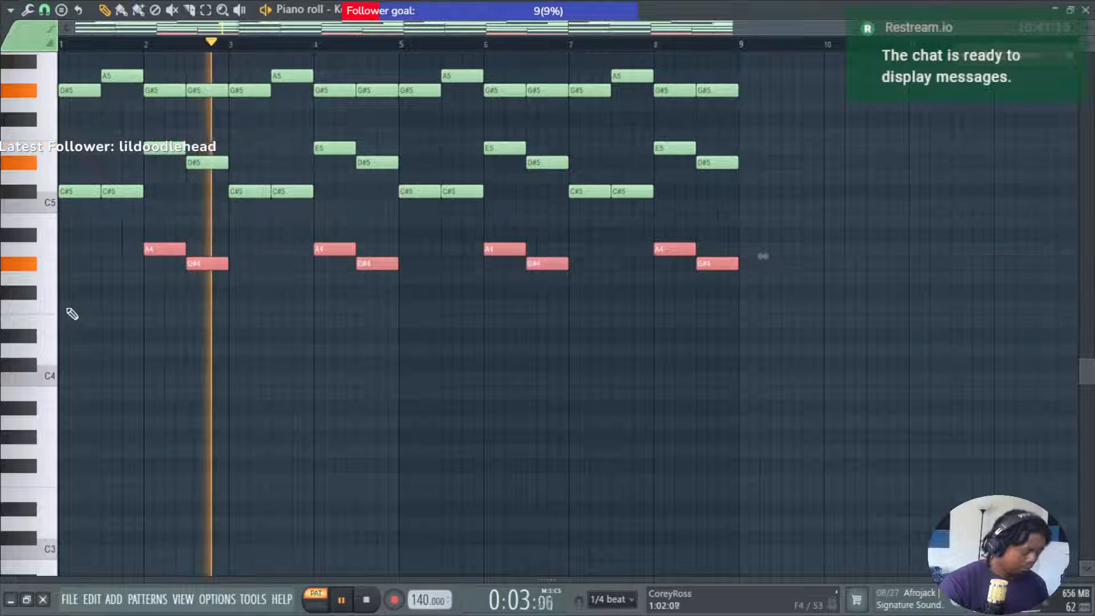
pyautogui.press('F5')
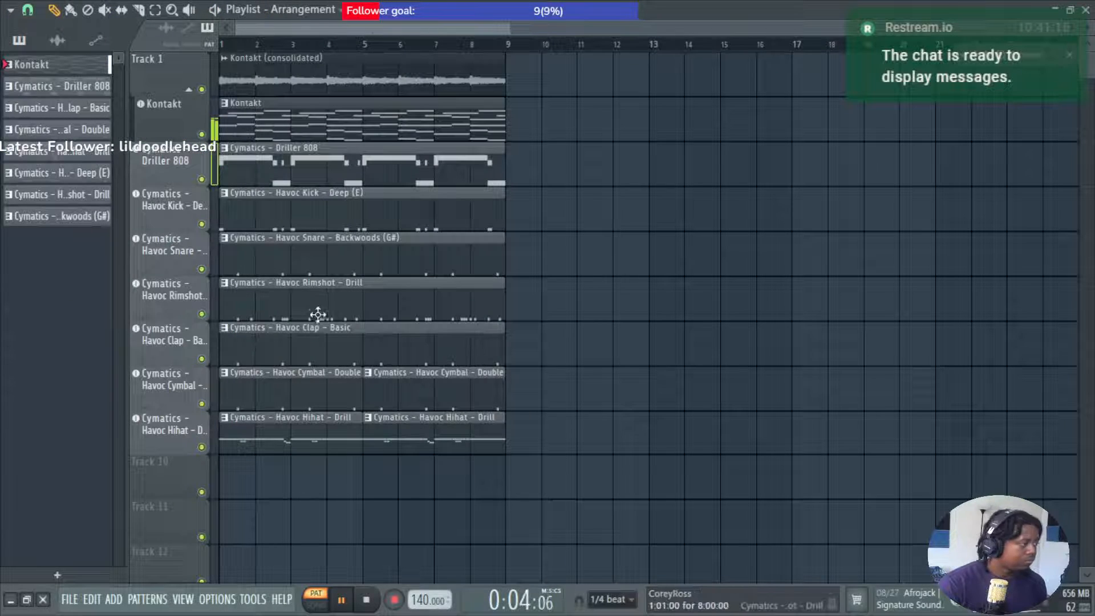
pyautogui.doubleClick(257, 170)
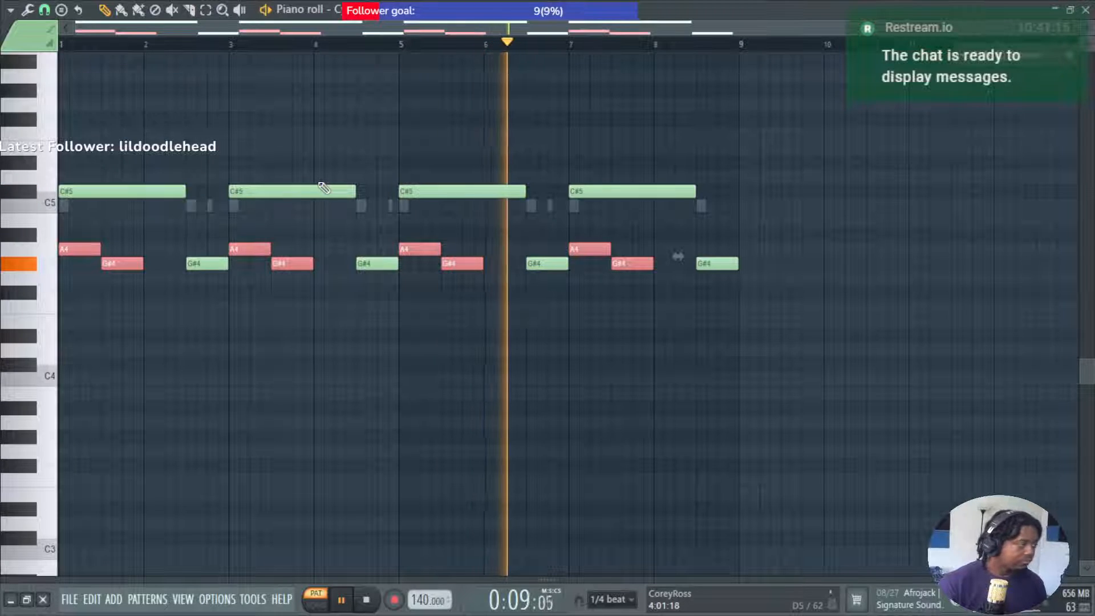
# Shift the pasted A4 and G#4 notes one bar later to start at bar 2, and raise them one octave.
pyautogui.hotkey('shift', 'Right')
pyautogui.hotkey('shift', 'Right')
pyautogui.hotkey('shift', 'Right')
pyautogui.hotkey('shift', 'Right')
pyautogui.hotkey('shift', 'Right')
pyautogui.hotkey('shift', 'Right')
pyautogui.hotkey('shift', 'Right')
pyautogui.hotkey('shift', 'Right')
pyautogui.hotkey('shift', 'Right')
pyautogui.hotkey('shift', 'Right')
pyautogui.hotkey('shift', 'Right')
pyautogui.hotkey('shift', 'Right')
pyautogui.hotkey('shift', 'Right')
pyautogui.hotkey('shift', 'Right')
pyautogui.hotkey('shift', 'Right')
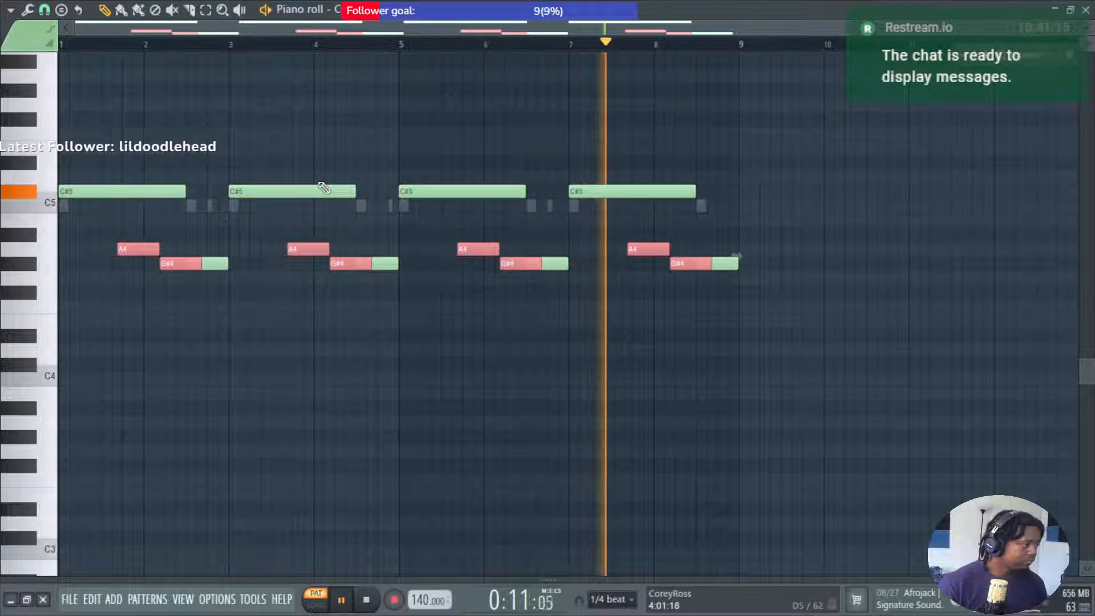
pyautogui.hotkey('shift', 'Right')
pyautogui.hotkey('ctrl', 'Up')
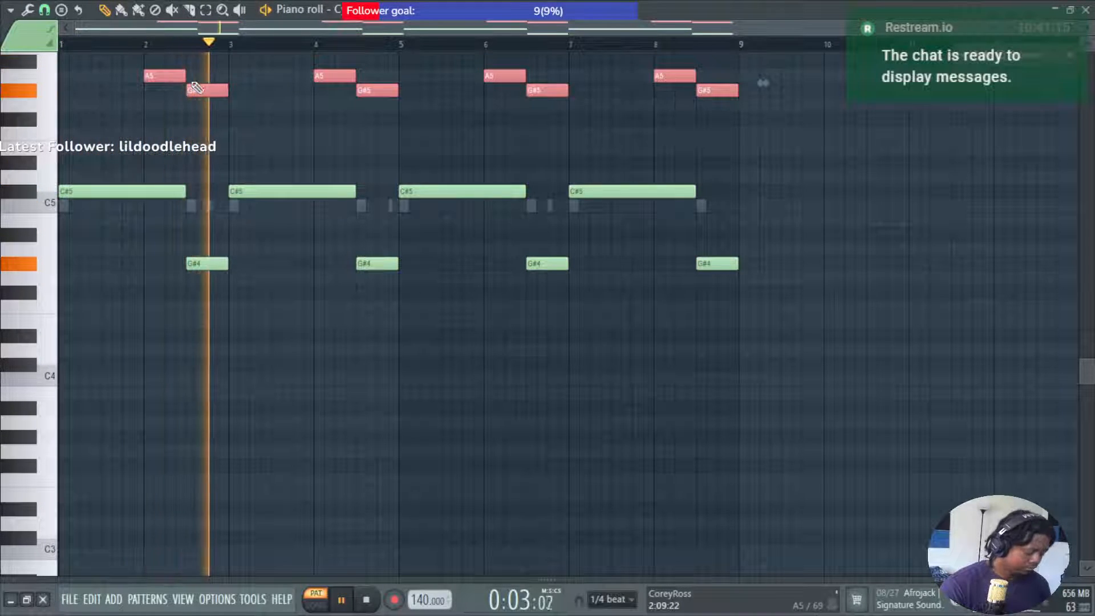
# Shorten all A5 and G#5 notes to one step and shift the A5 notes four steps later.
pyautogui.moveTo(228, 90); pyautogui.dragTo(191, 85)
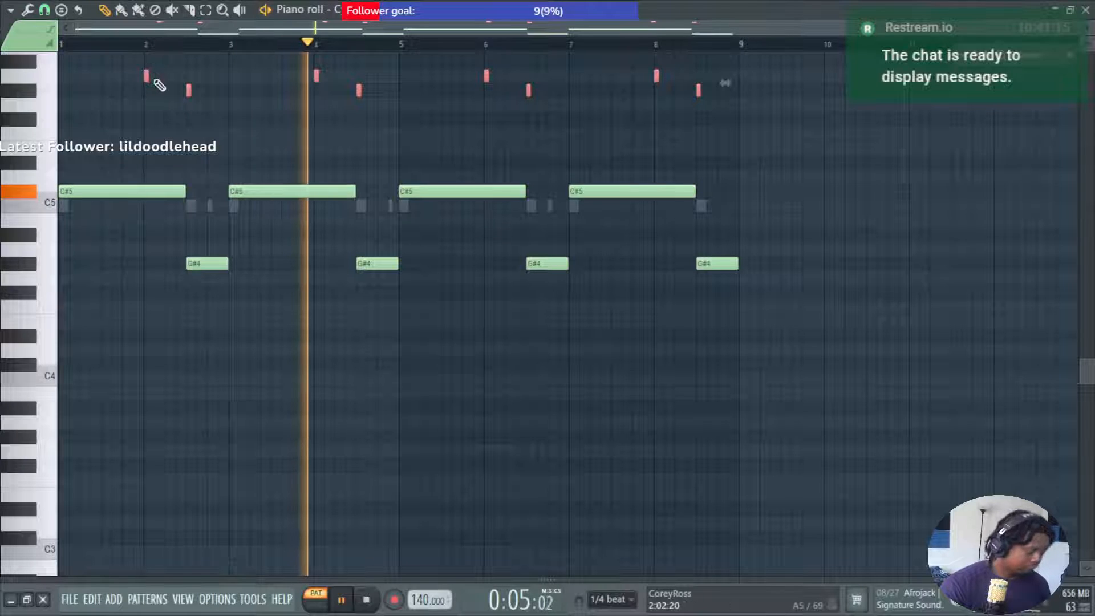
pyautogui.click(140, 82)
pyautogui.keyDown('ctrl'); pyautogui.click(44, 82); pyautogui.keyUp('ctrl')
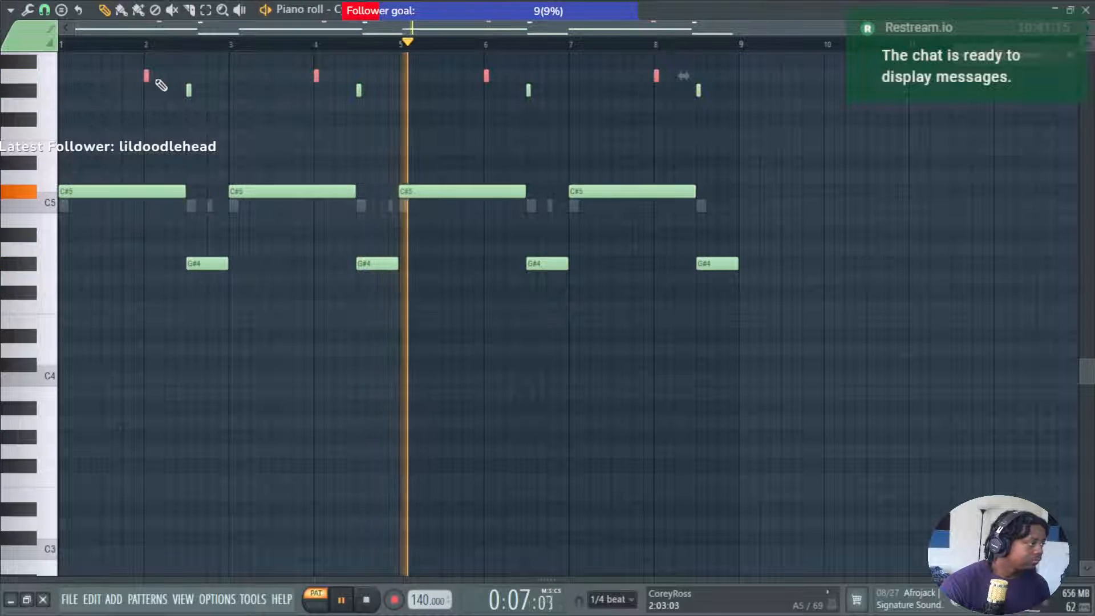
pyautogui.moveTo(144, 77); pyautogui.dragTo(167, 83)
pyautogui.hotkey('ctrl', 'd')
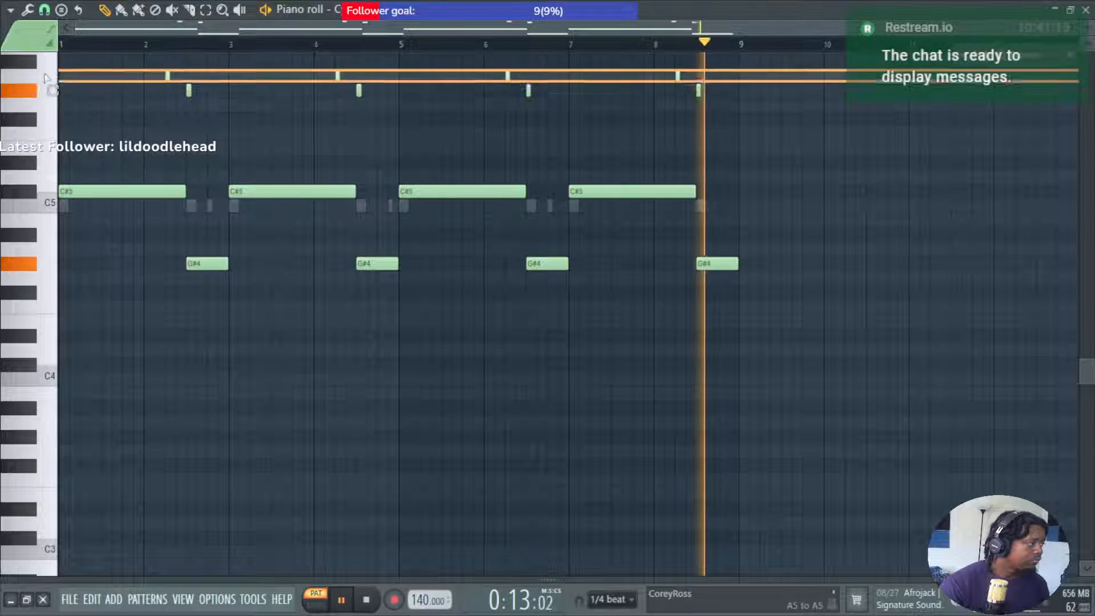
# Shift all A5 and G#5 notes six steps later so the first A5 starts at 2:11, and preview the pattern.
pyautogui.moveTo(53, 76); pyautogui.dragTo(53, 91)
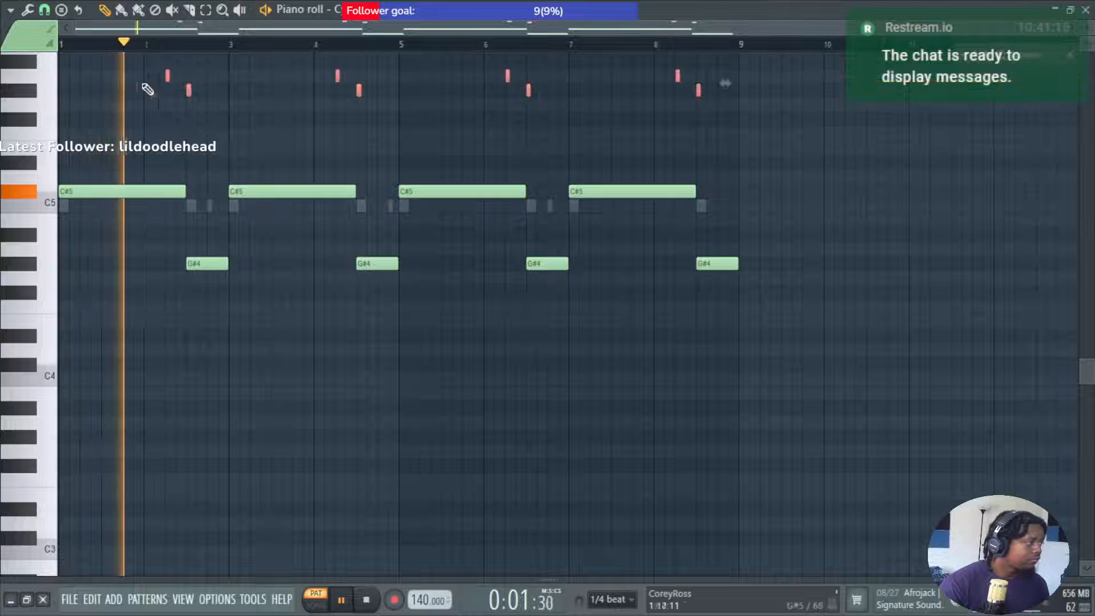
pyautogui.moveTo(166, 76); pyautogui.dragTo(197, 83)
pyautogui.press('space')
pyautogui.press('space')
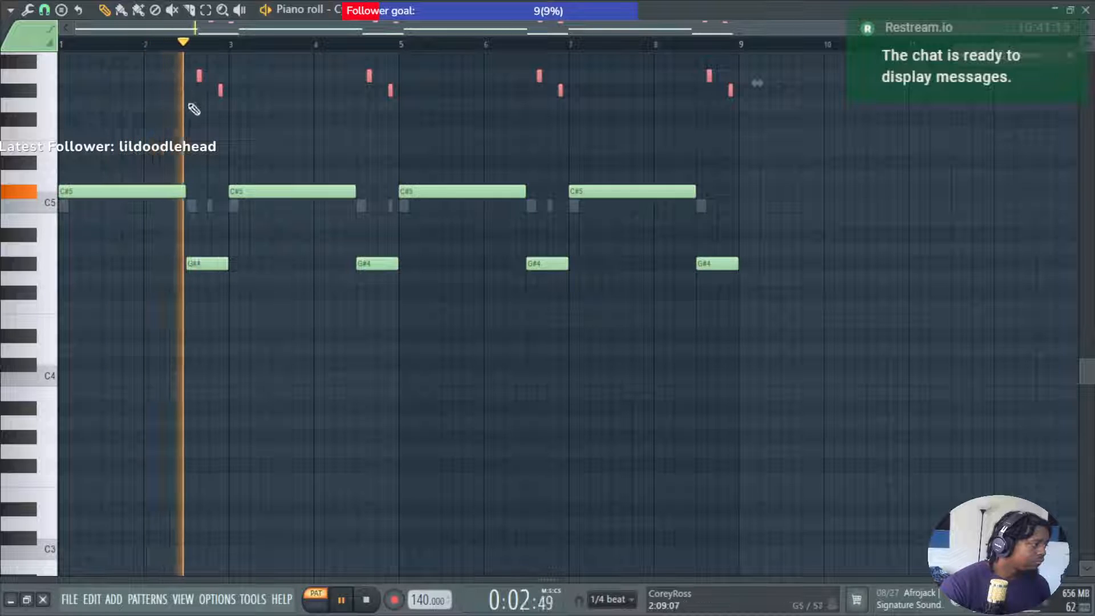
# Slice bar 2's G#4 bass note in two at the second kick marker.
pyautogui.scroll(2, 203, 106)
pyautogui.scroll(3, 207, 106)
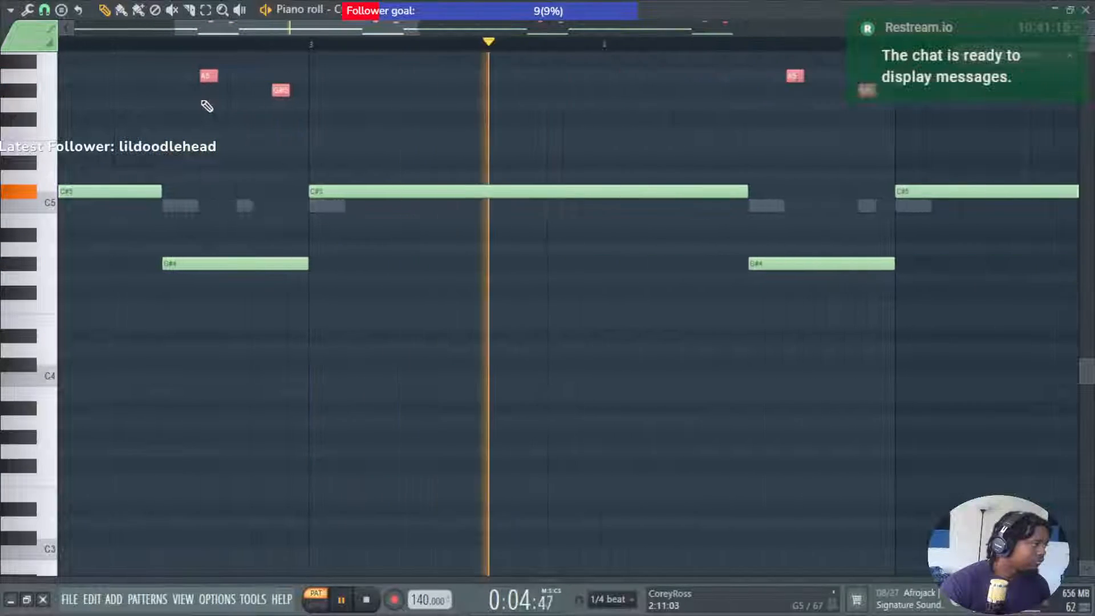
pyautogui.click(253, 263)
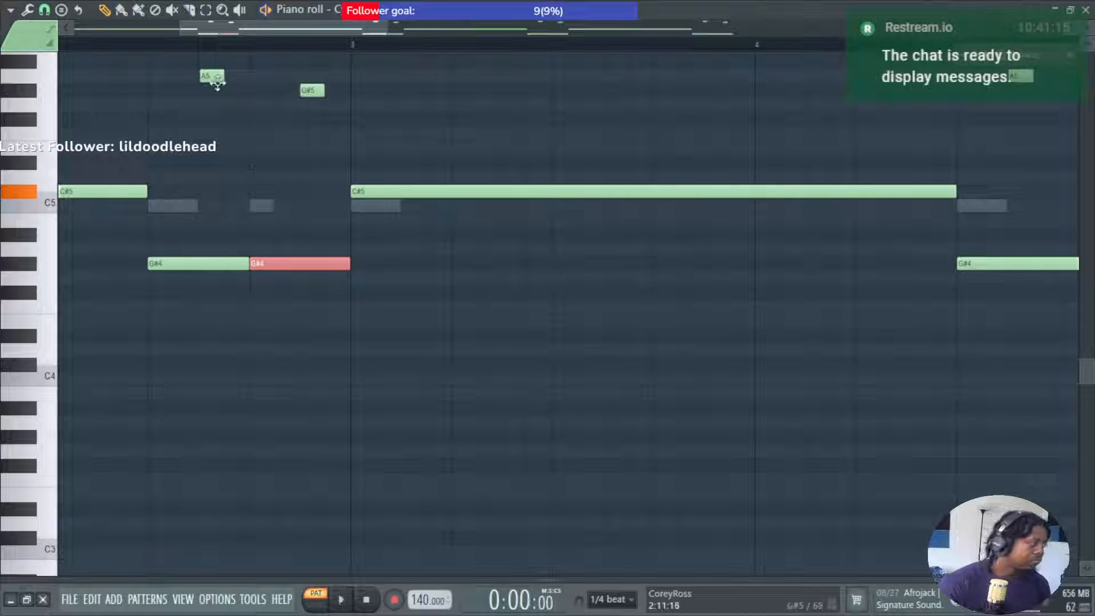
# Enable slide and portamento on bar 2's A5 note, previewing the pattern.
pyautogui.doubleClick(211, 75)
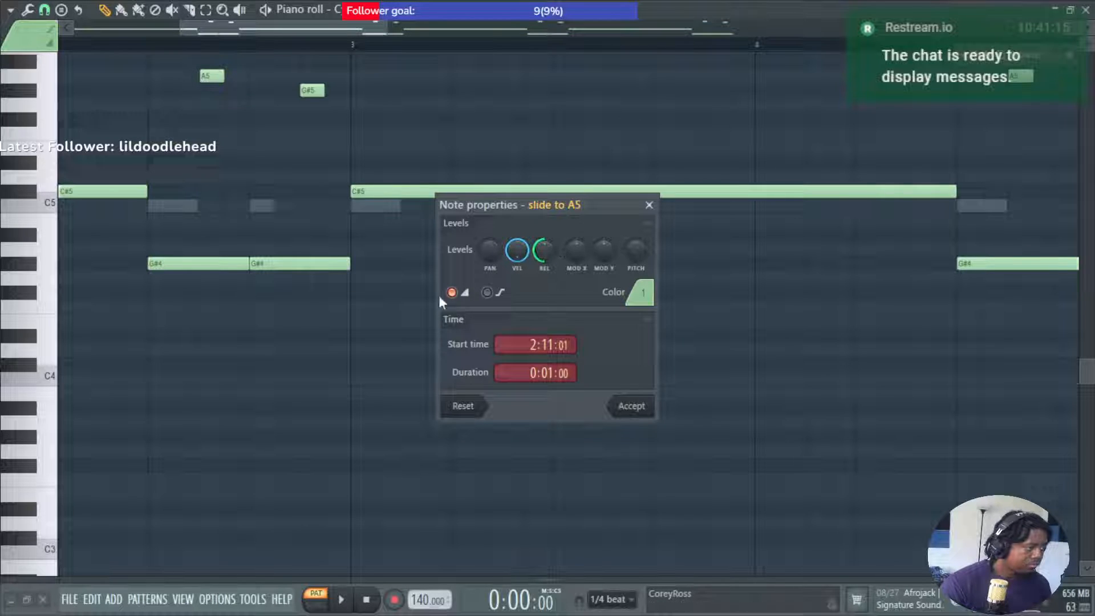
pyautogui.click(622, 409)
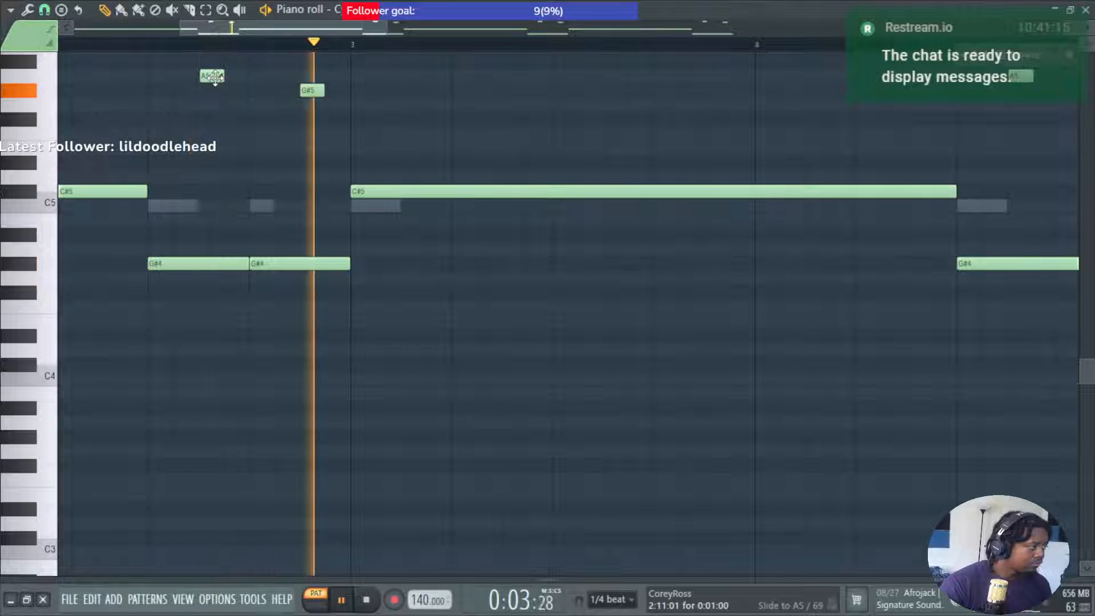
pyautogui.doubleClick(214, 76)
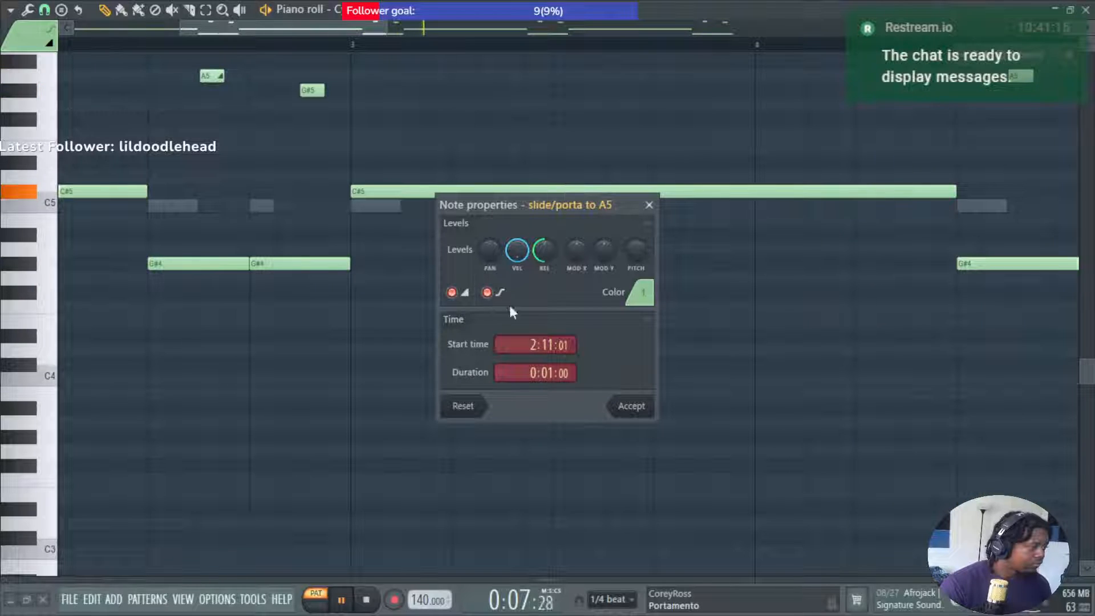
pyautogui.click(629, 407)
pyautogui.press('space')
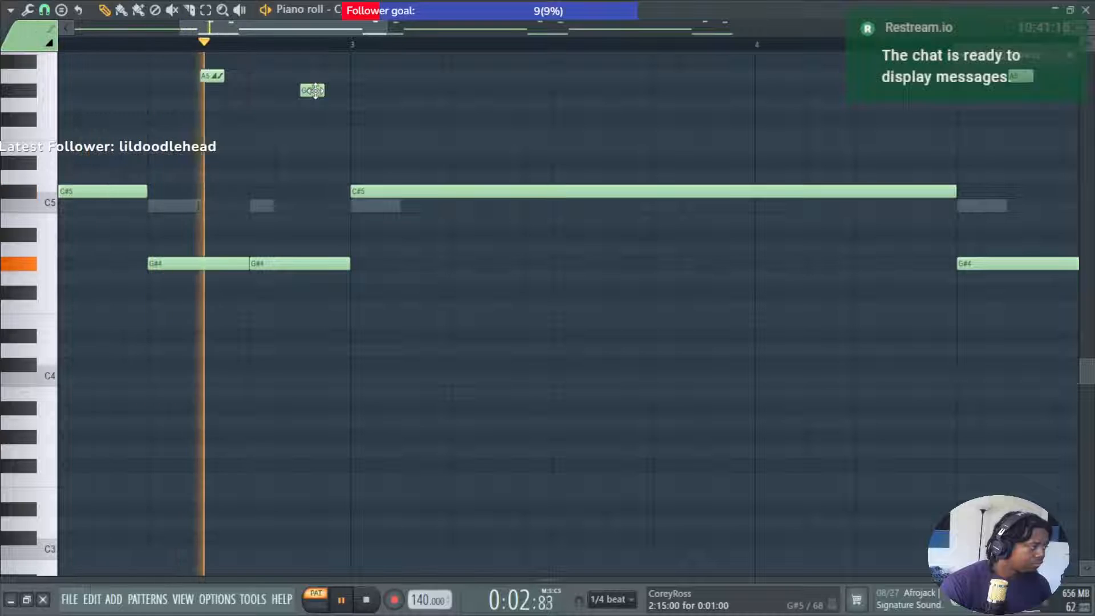
pyautogui.press('space')
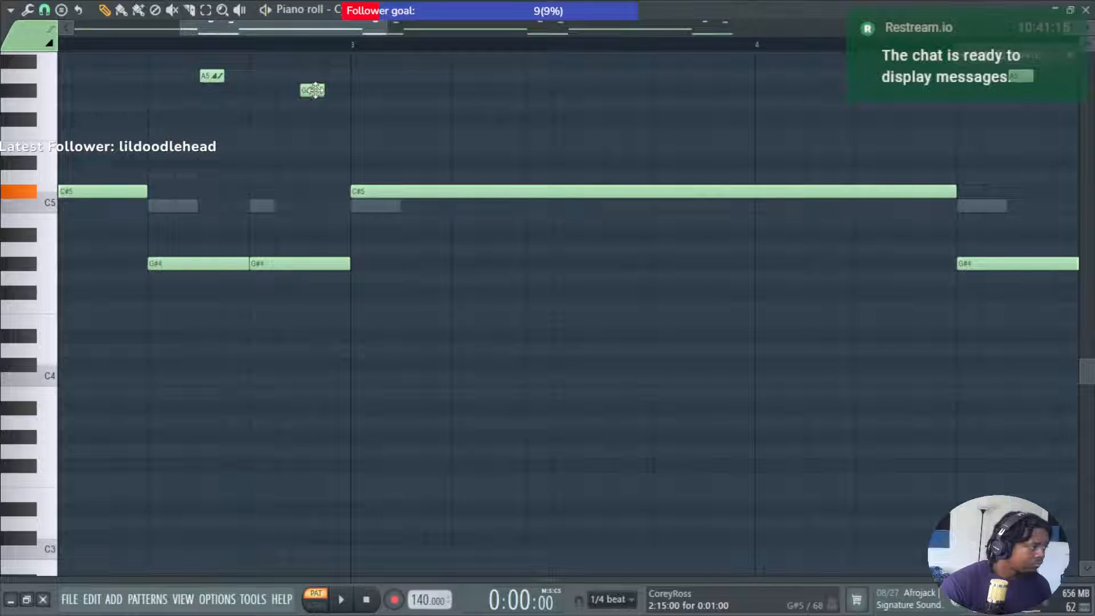
# Raise bar 2's short A5 and G#5 notes one octave while previewing the pattern.
pyautogui.moveTo(184, 69); pyautogui.dragTo(366, 122)
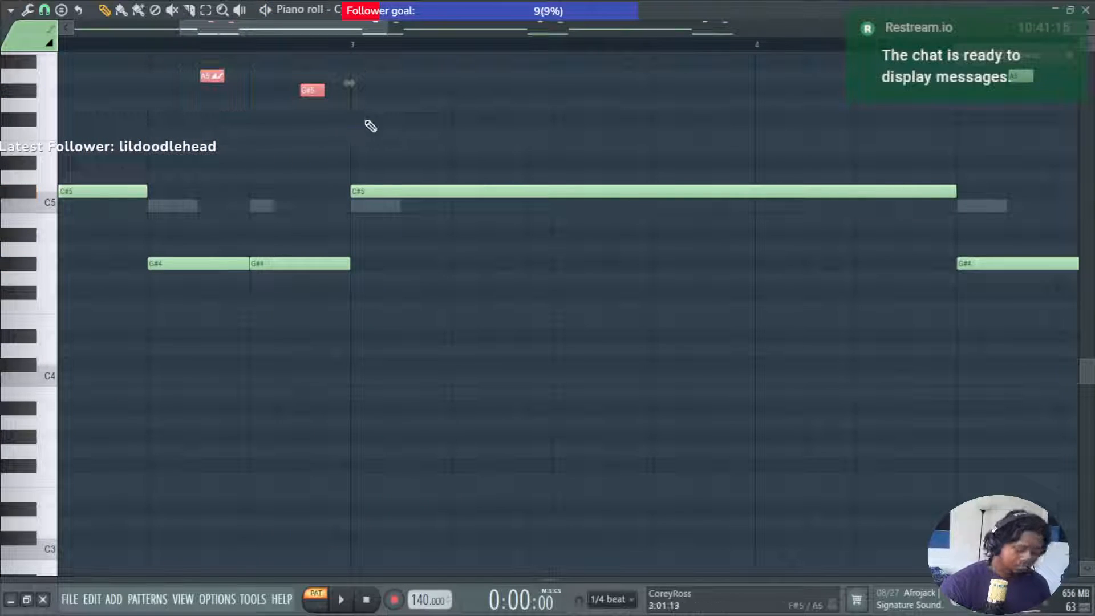
pyautogui.scroll(-6, 564, 286)
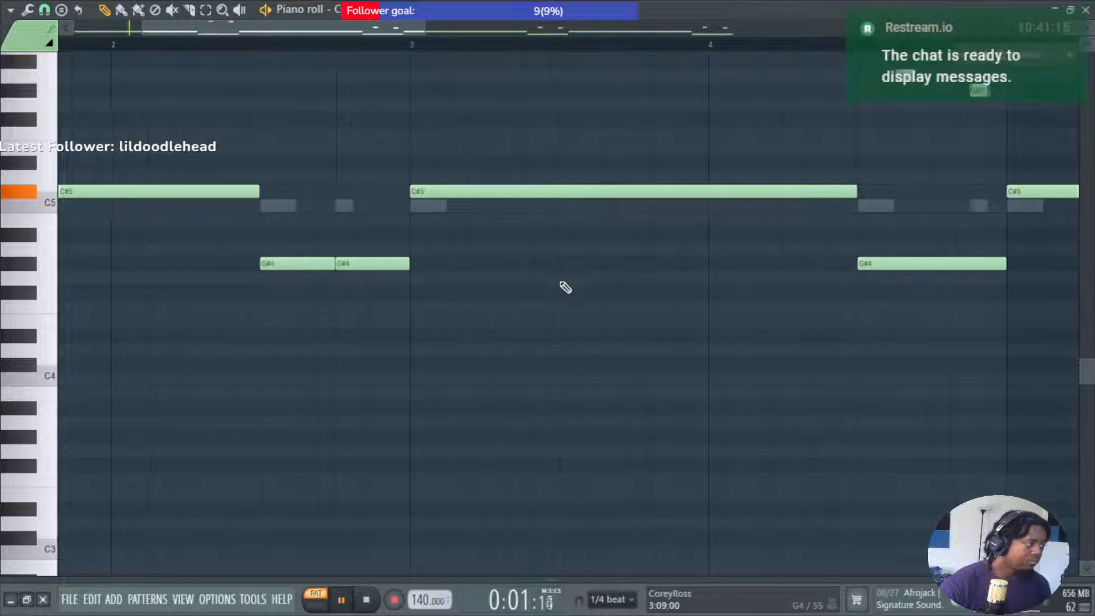
pyautogui.scroll(8, 553, 294)
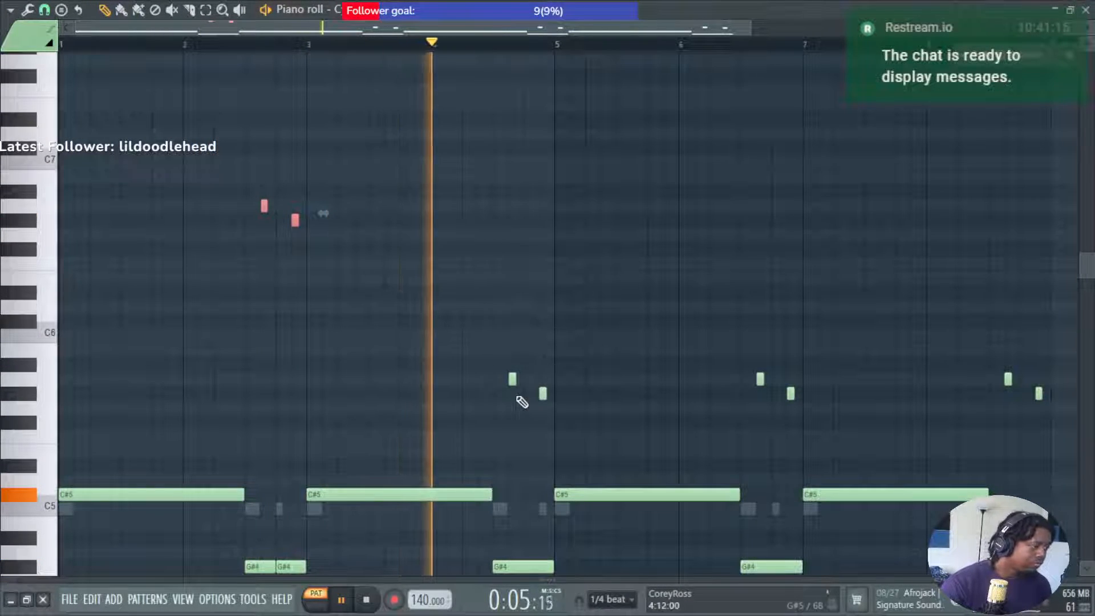
# Duplicate bar 4's short A5 and G#5 notes two steps earlier, placing the first A5 at 4:09.
pyautogui.press('space')
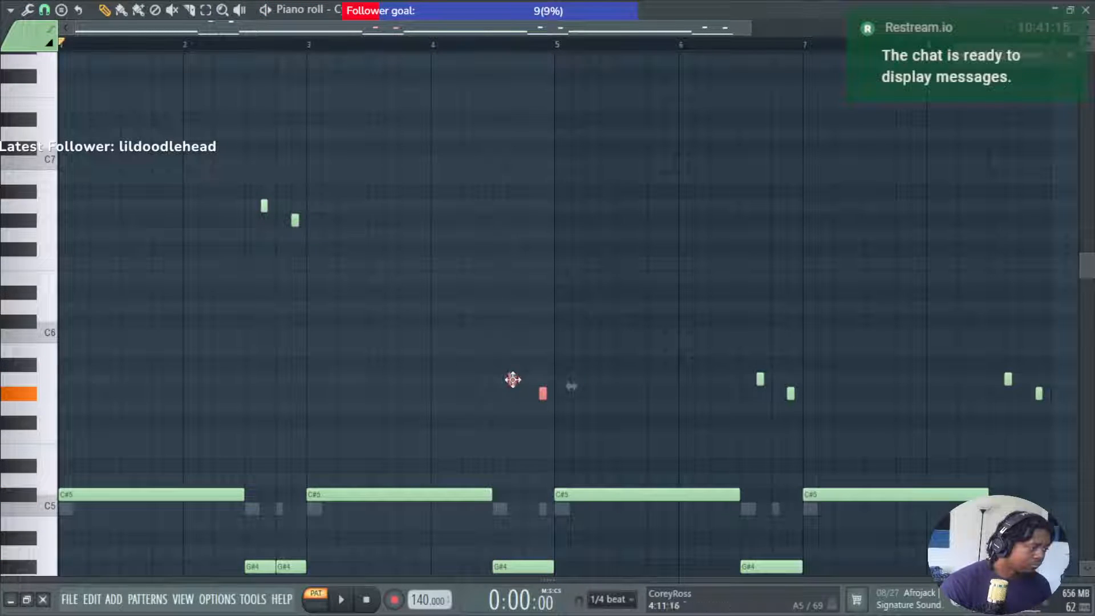
pyautogui.doubleClick(513, 379)
pyautogui.press('Escape')
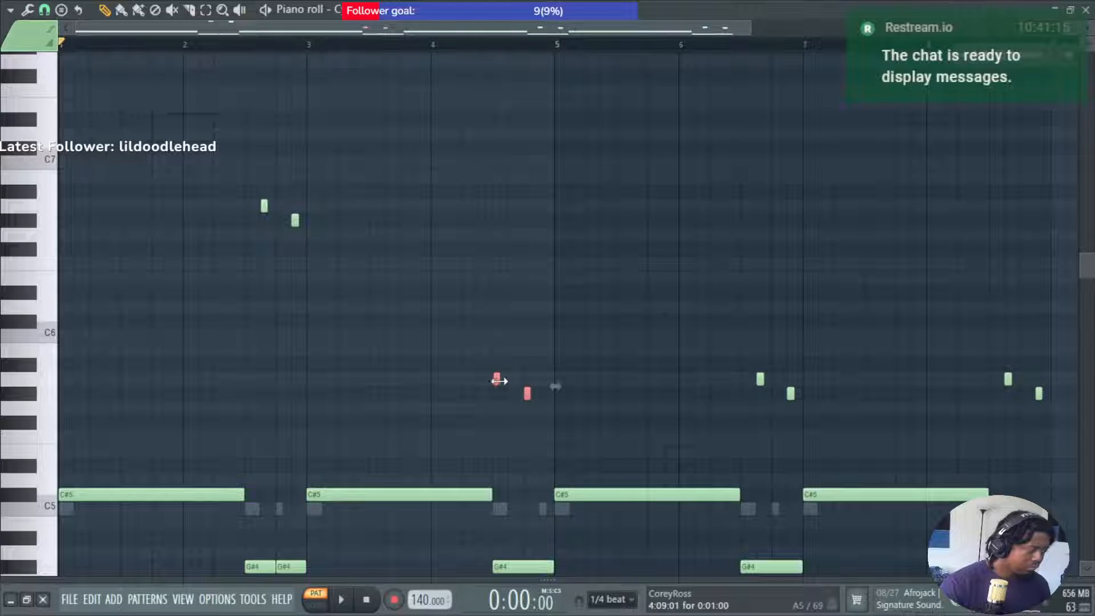
pyautogui.scroll(4, 519, 393)
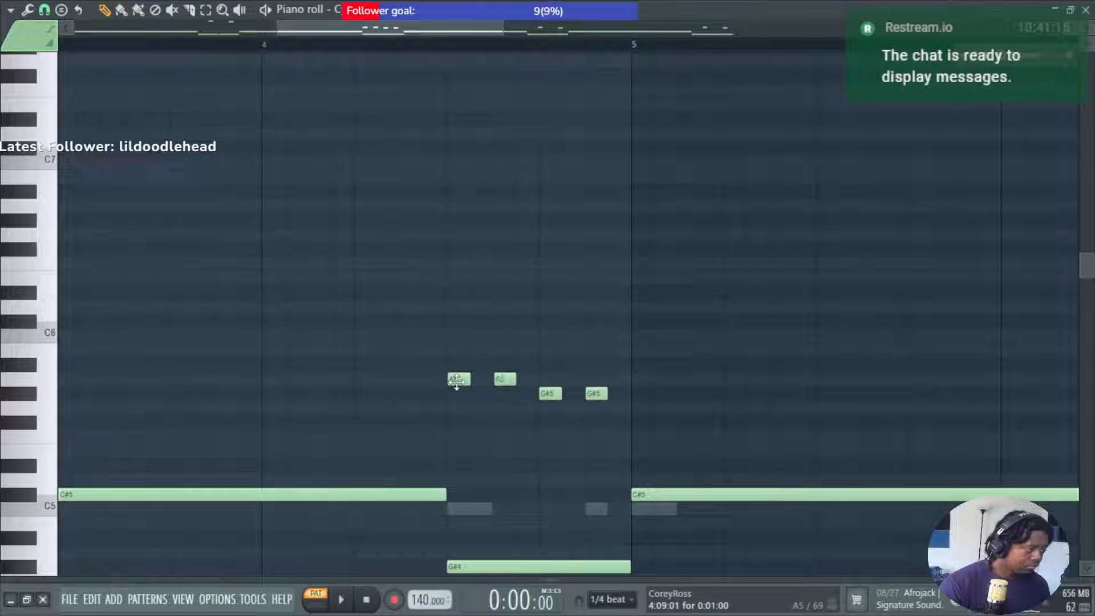
# Enable slide and portamento on the A5 note at 4:09, and slice bar 4's G#4 note into four equal parts.
pyautogui.doubleClick(457, 379)
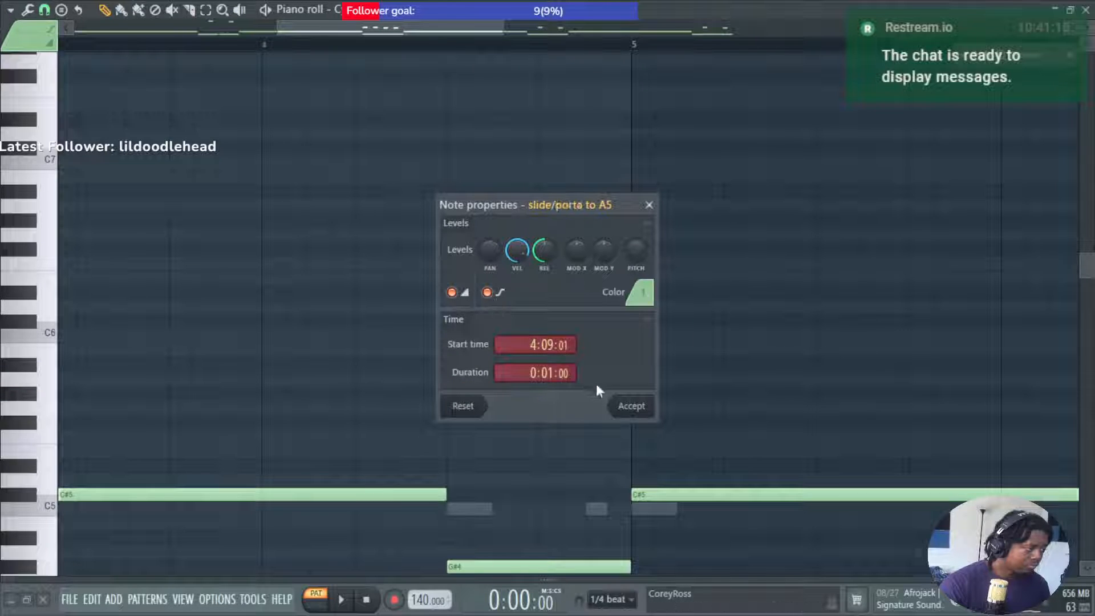
pyautogui.click(628, 409)
pyautogui.scroll(-2, 518, 454)
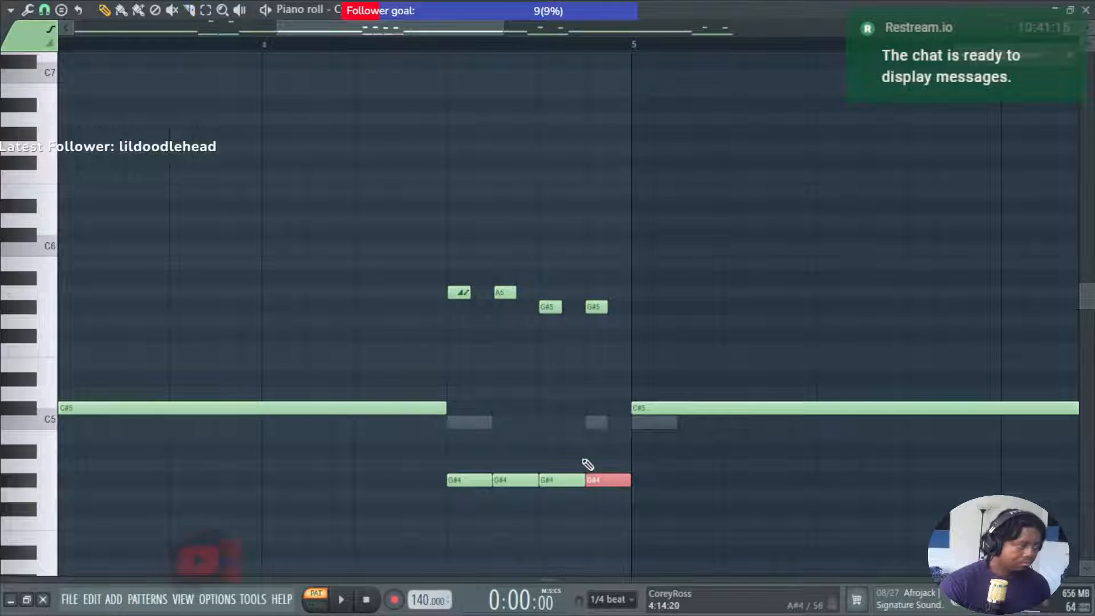
# Enable slide and portamento on bar 4's second A5 note and both short G#5 notes.
pyautogui.doubleClick(504, 293)
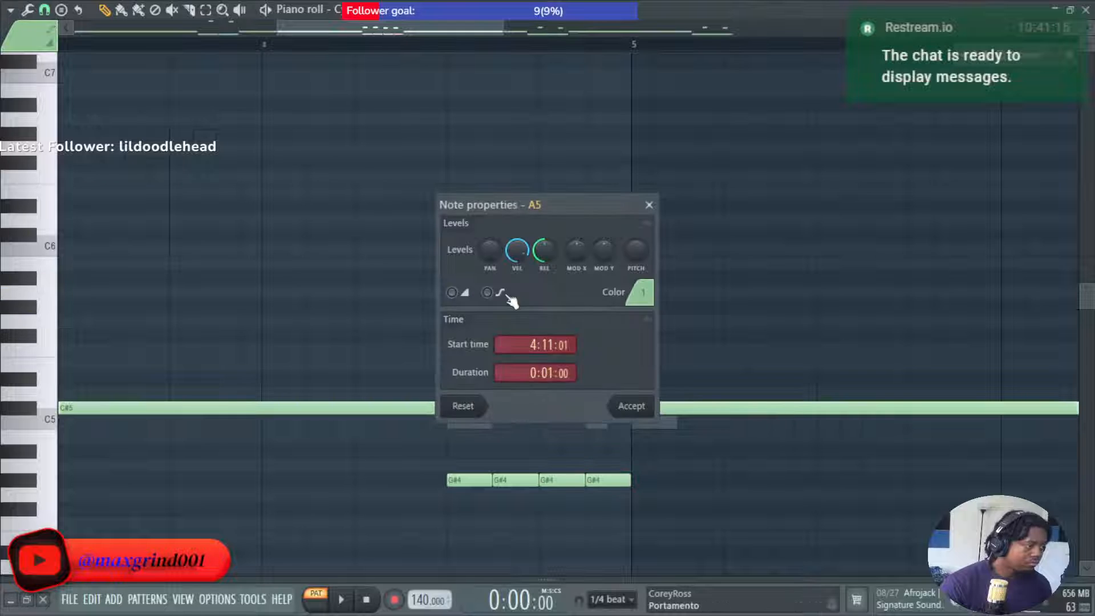
pyautogui.click(634, 412)
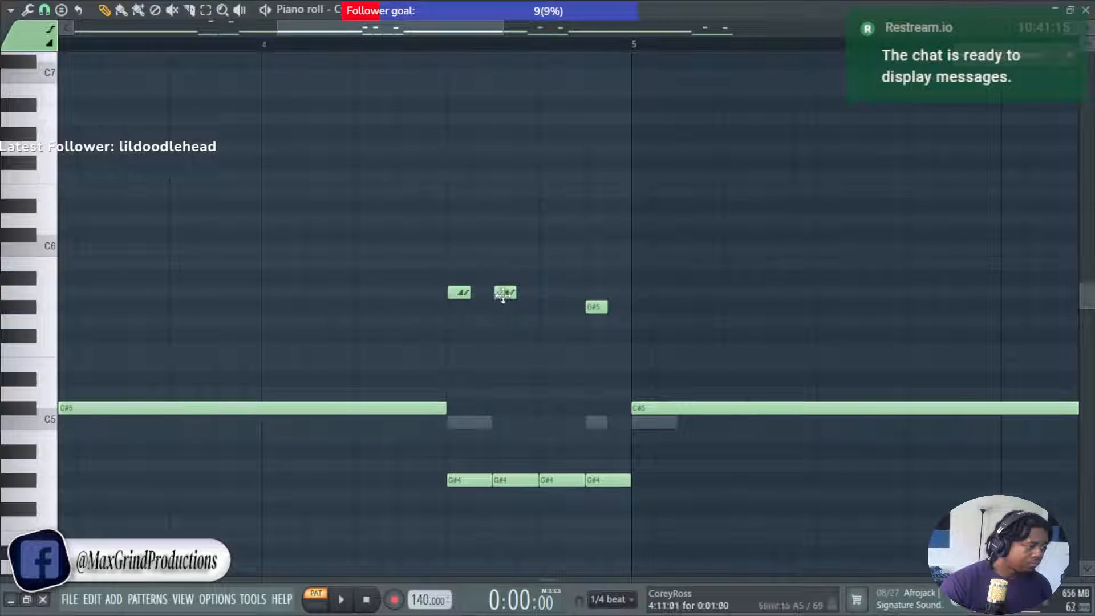
pyautogui.click(596, 308)
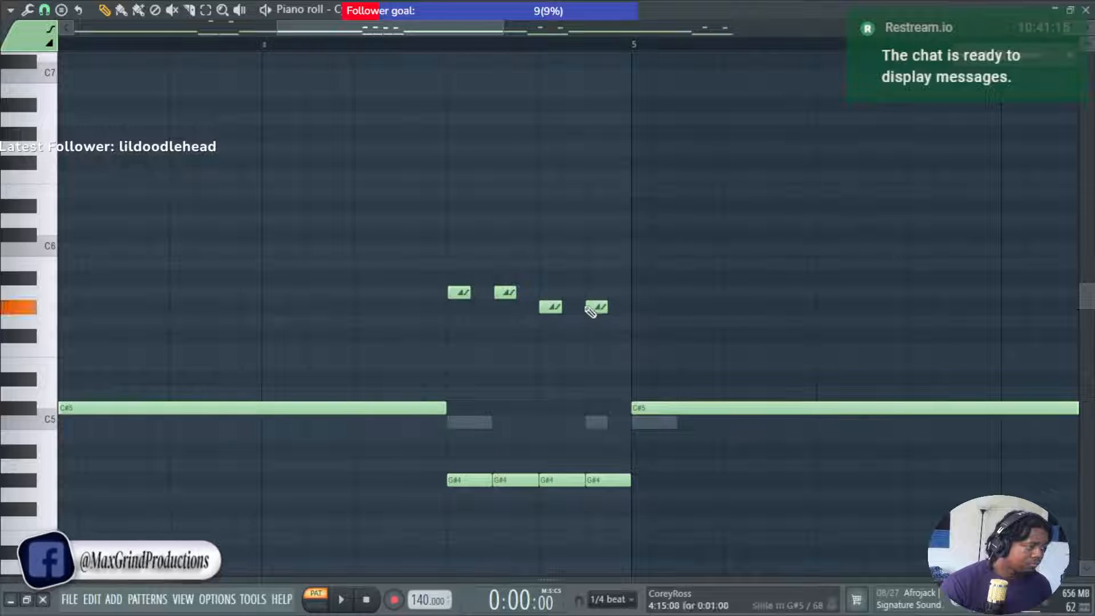
# Raise bar 4's four short A5 and G#5 slide notes one octave while previewing the pattern.
pyautogui.press('space')
pyautogui.moveTo(396, 256); pyautogui.dragTo(708, 353)
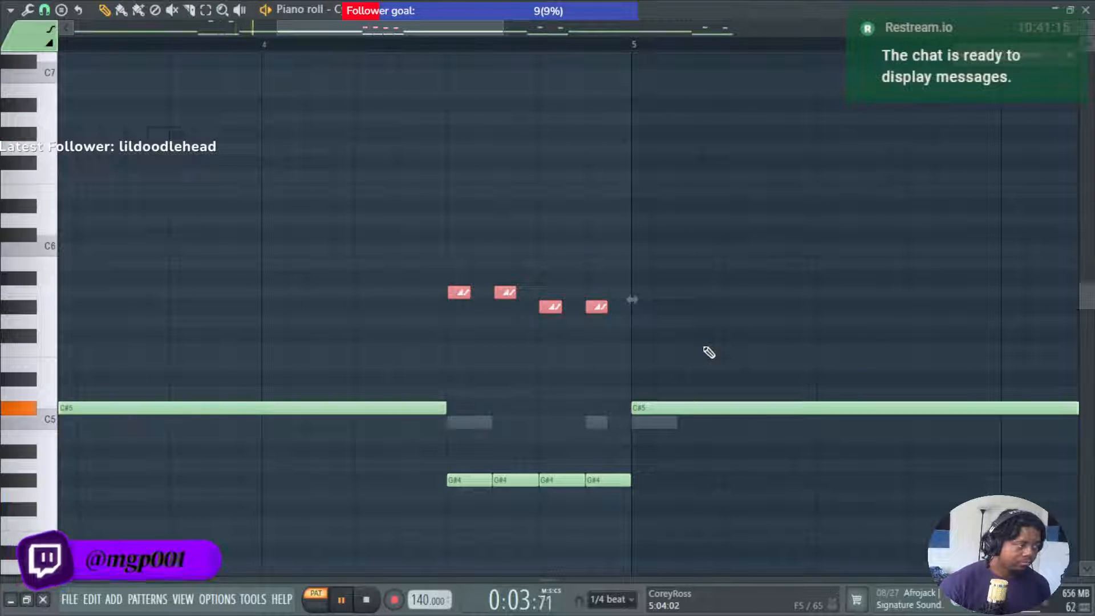
pyautogui.hotkey('ctrl', 'Up')
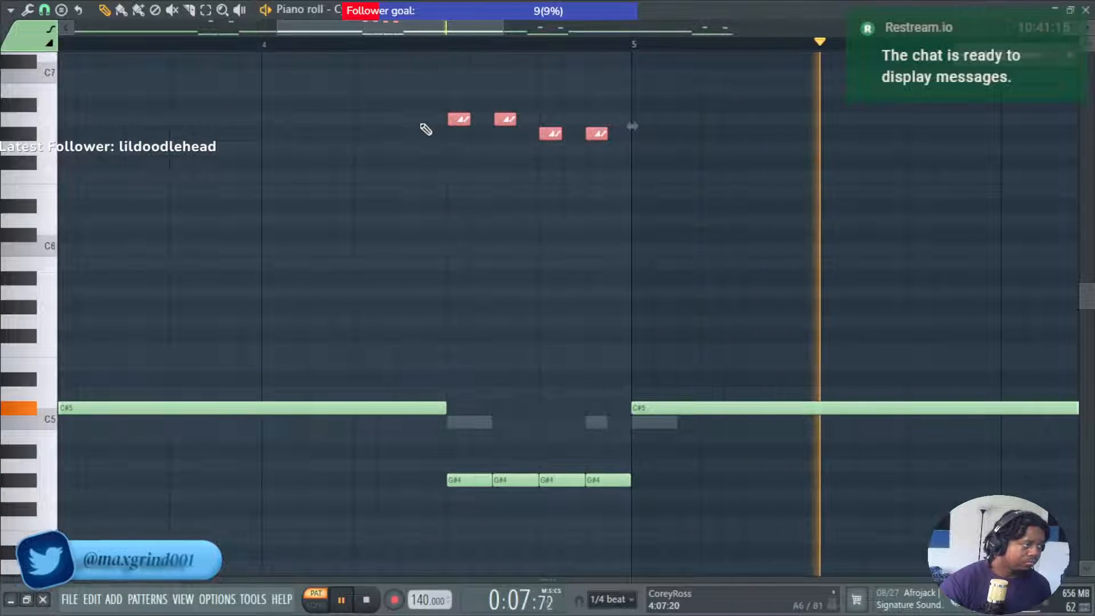
# Try a copy of bar 4's four slide notes one step later and one octave lower, previewing the pattern.
pyautogui.moveTo(434, 99); pyautogui.dragTo(640, 154)
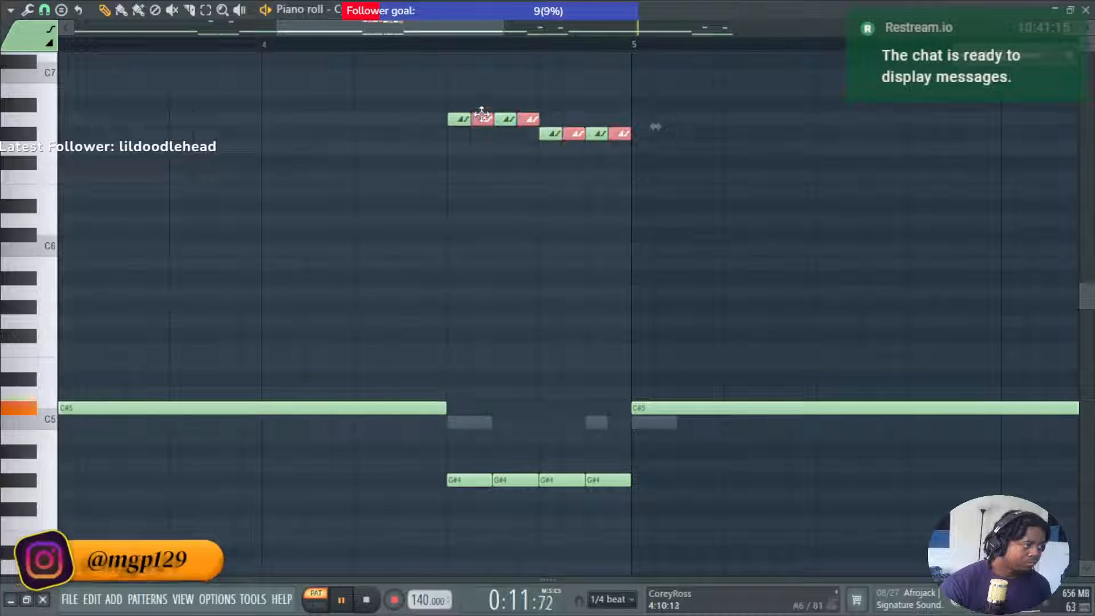
pyautogui.hotkey('ctrl', 'Down')
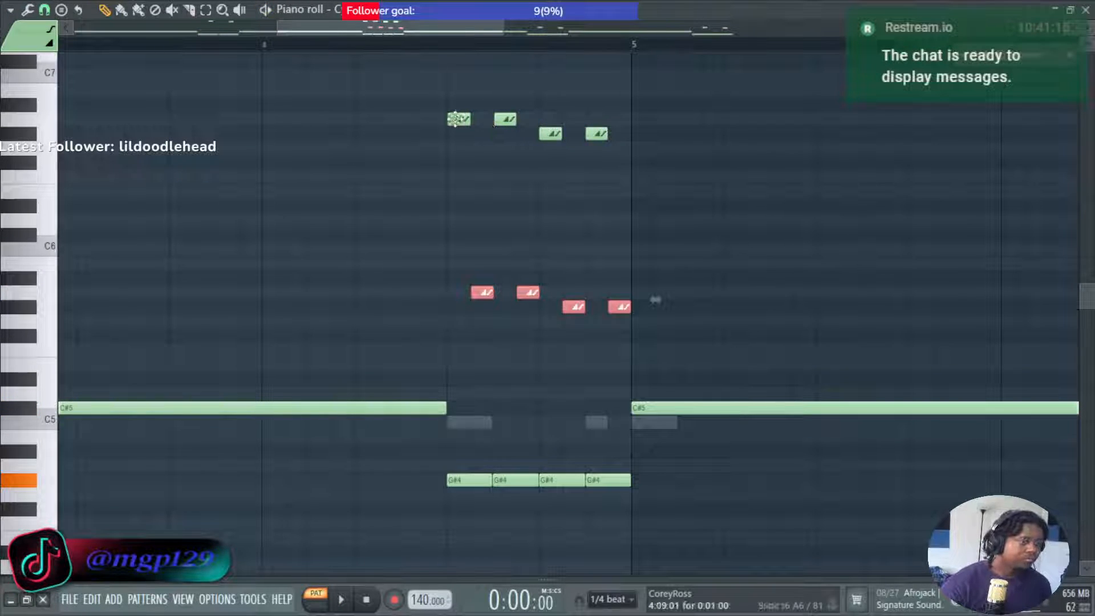
pyautogui.keyDown('ctrl'); pyautogui.scroll(-3, 423, 473); pyautogui.keyUp('ctrl')
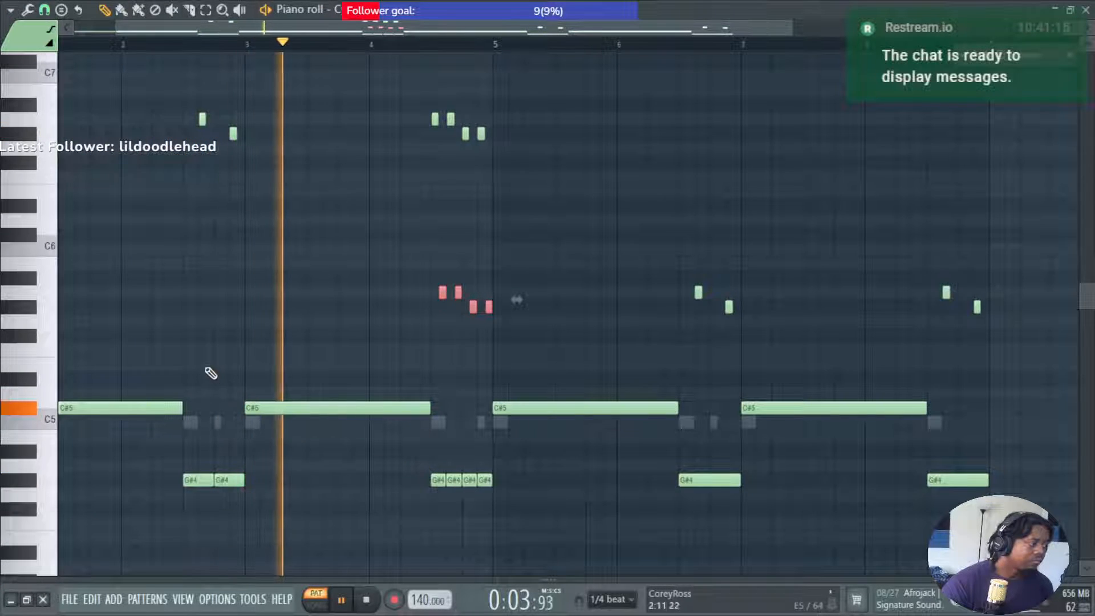
pyautogui.keyDown('ctrl'); pyautogui.scroll(2, 214, 143); pyautogui.keyUp('ctrl')
pyautogui.keyDown('ctrl'); pyautogui.scroll(2, 214, 142); pyautogui.keyUp('ctrl')
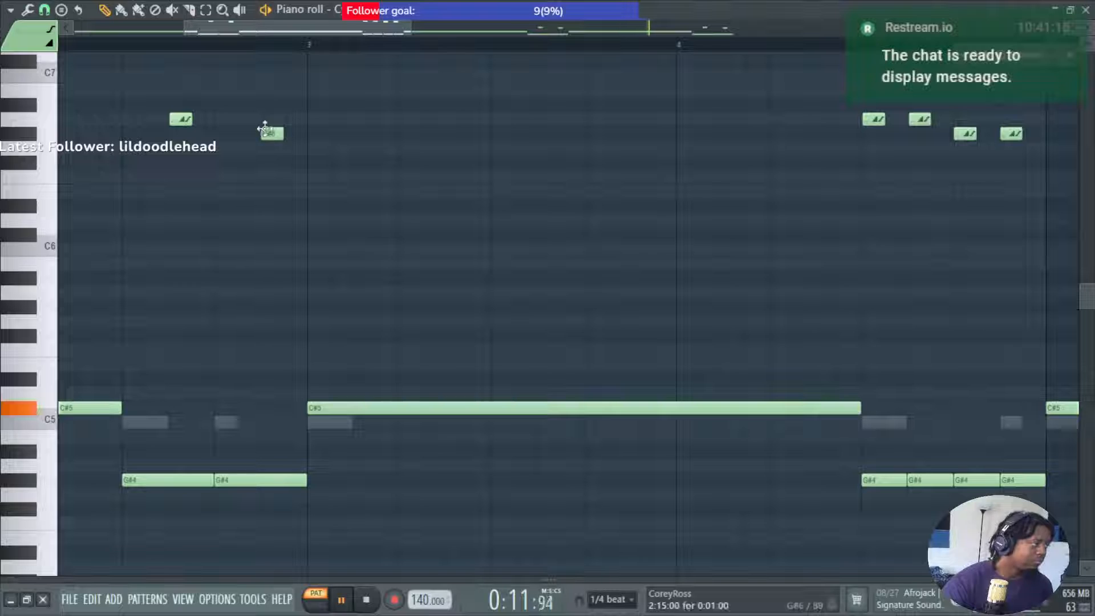
# Enable slide and portamento on bar 2's G#6 note.
pyautogui.keyDown('ctrl'); pyautogui.scroll(5, 269, 136); pyautogui.keyUp('ctrl')
pyautogui.keyDown('ctrl'); pyautogui.scroll(-4, 568, 298); pyautogui.keyUp('ctrl')
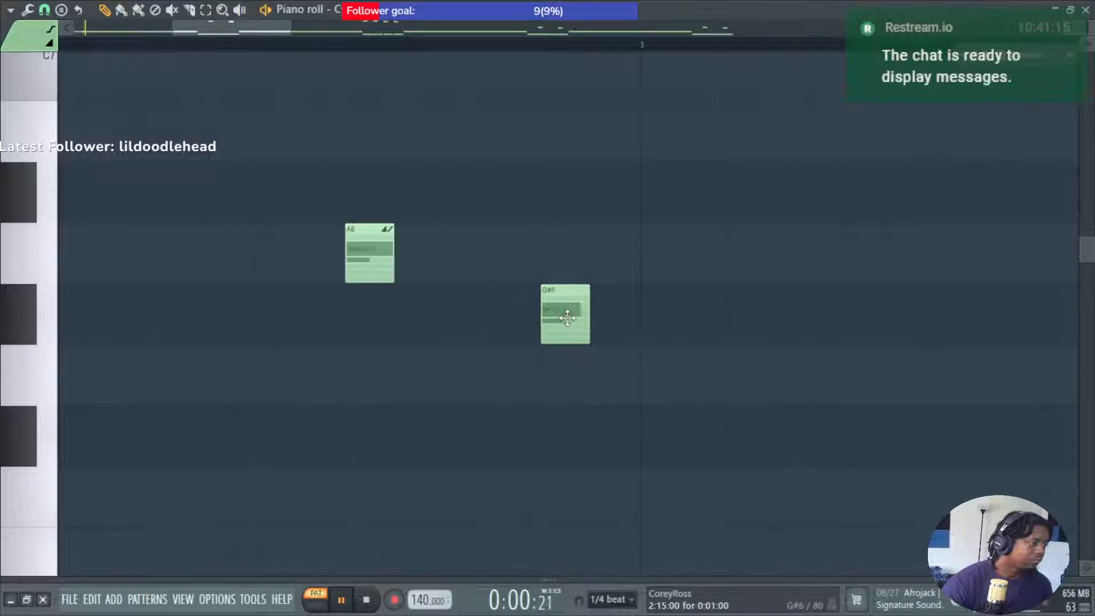
pyautogui.rightClick(565, 319)
pyautogui.click(547, 315)
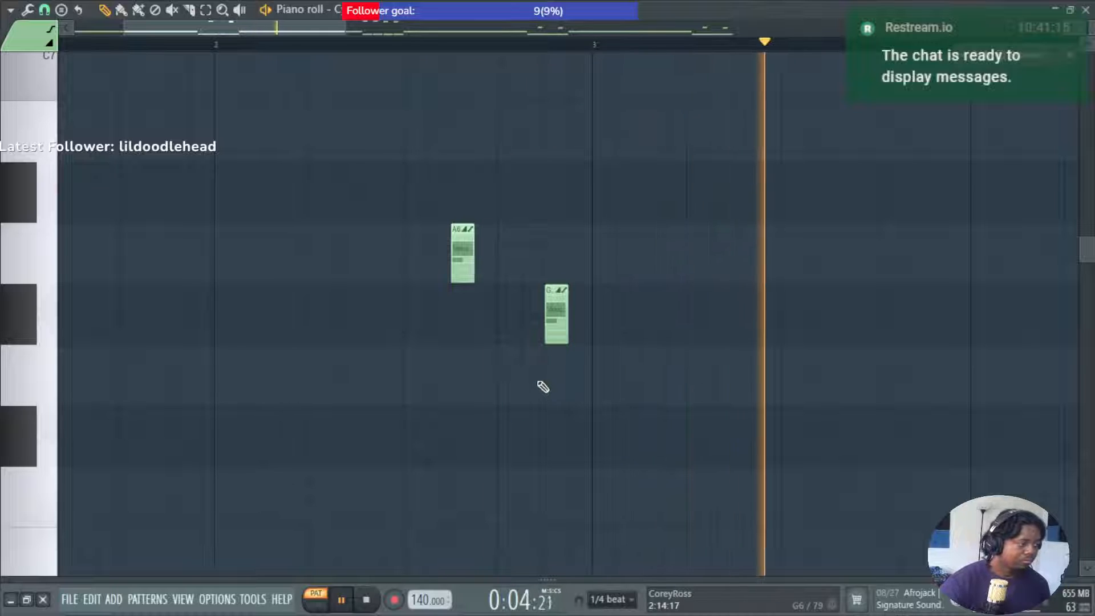
# Replace the 808 notes in bars 5 to 8 with a copy of bars 1 to 4.
pyautogui.scroll(-6, 29, 285)
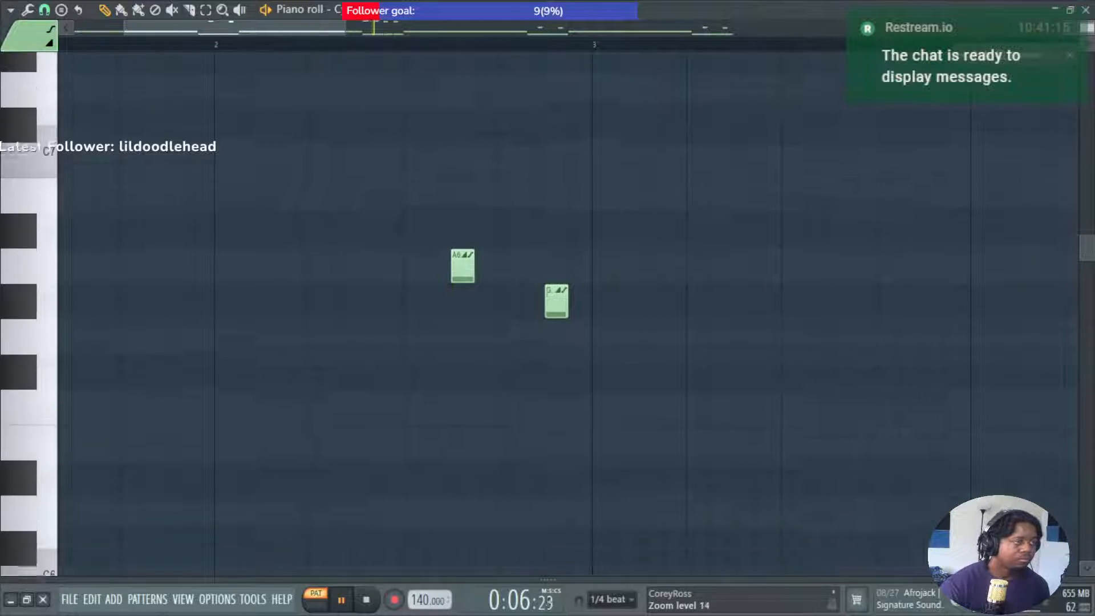
pyautogui.hotkey('alt', 'F8')
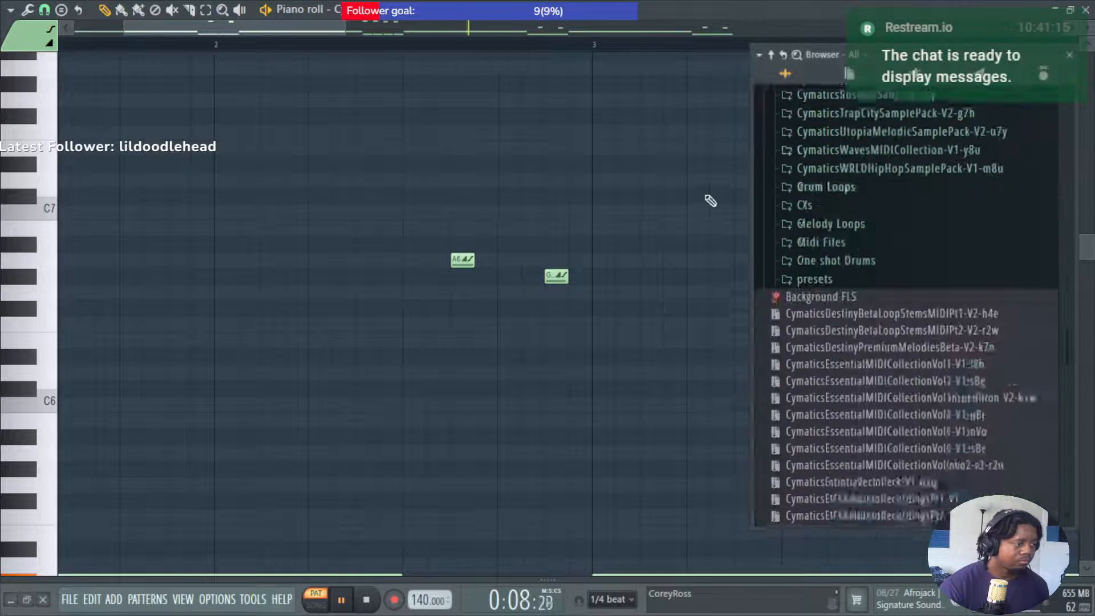
pyautogui.hotkey('alt', 'F8')
pyautogui.scroll(-3, 709, 264)
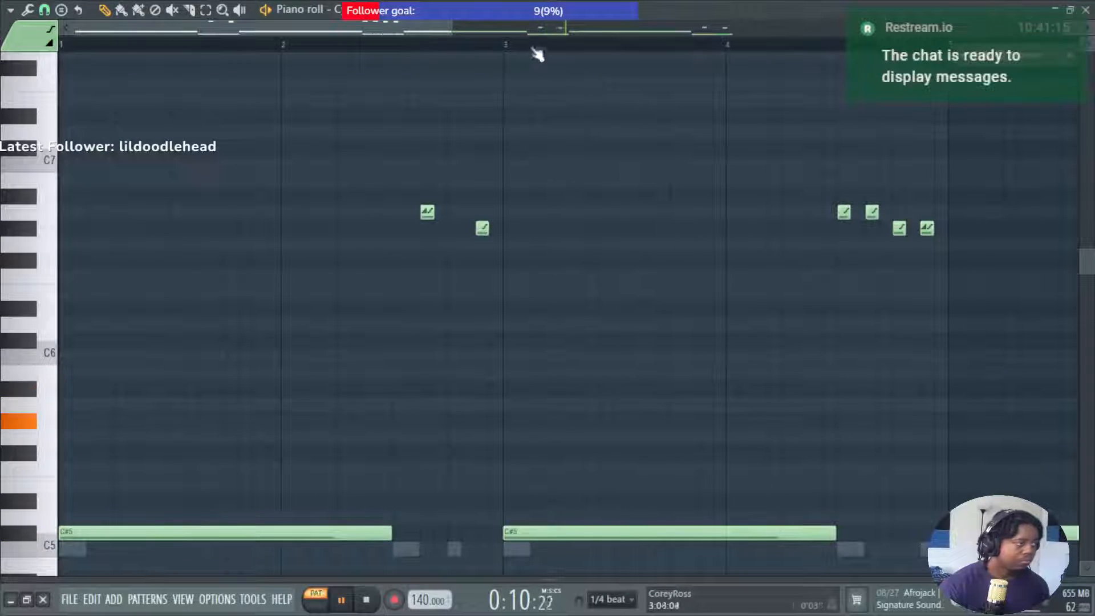
pyautogui.scroll(-4, 408, 35)
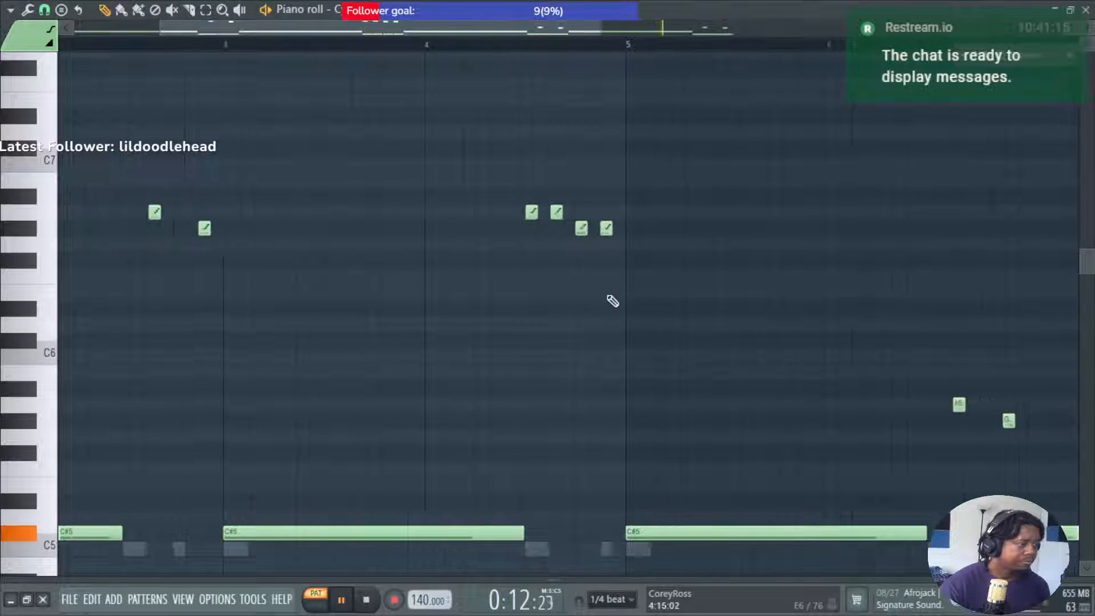
pyautogui.moveTo(453, 45); pyautogui.dragTo(853, 46)
pyautogui.press('Delete')
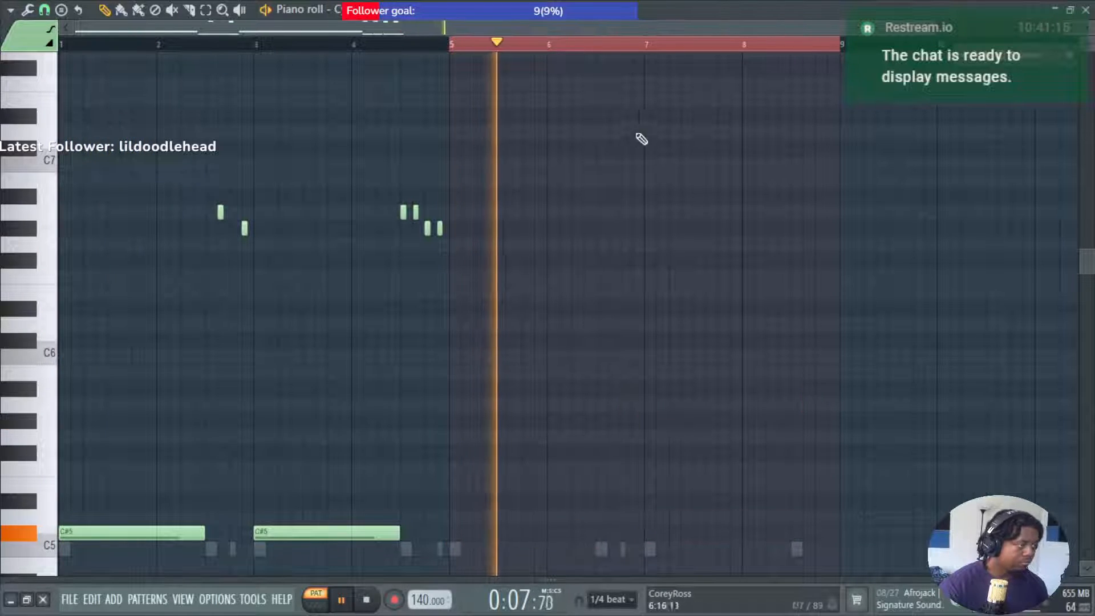
pyautogui.hotkey('shift', 'Left')
pyautogui.hotkey('ctrl', 'b')
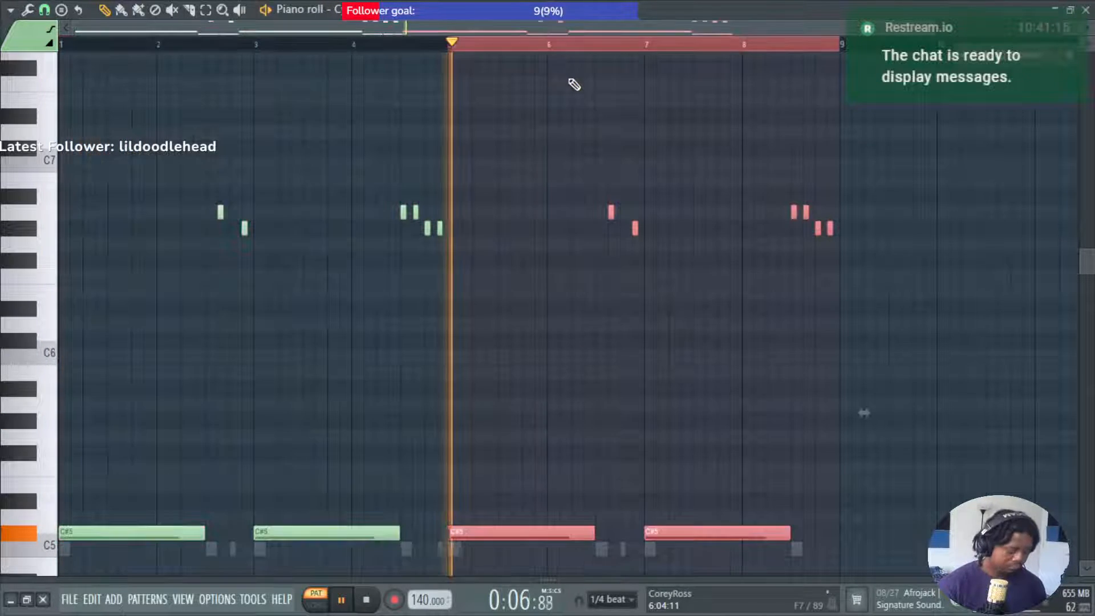
pyautogui.hotkey('ctrl', 'd')
pyautogui.press('space')
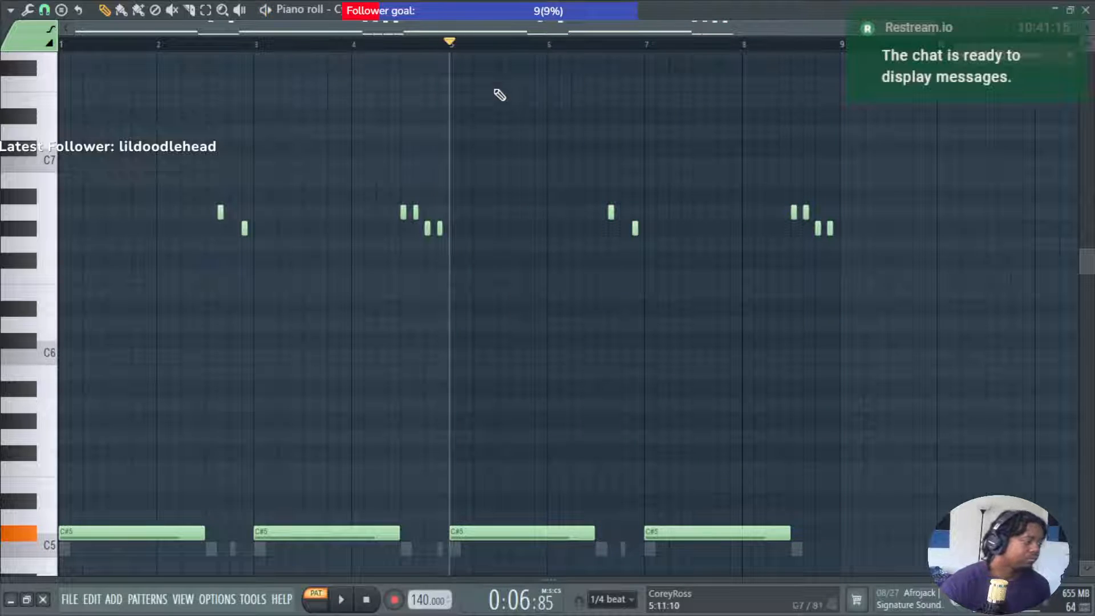
# Solo the Driller 808 and Havoc Kick tracks in the Playlist and play them together in song mode.
pyautogui.scroll(-5, 574, 364)
pyautogui.press('F5')
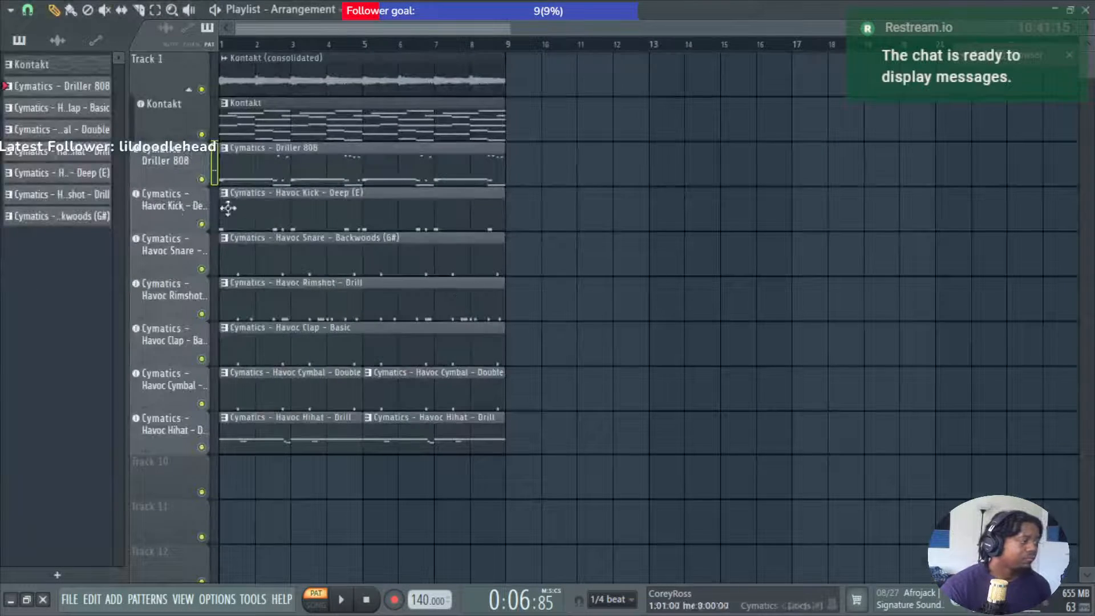
pyautogui.keyDown('ctrl'); pyautogui.click(201, 224); pyautogui.keyUp('ctrl')
pyautogui.click(201, 179)
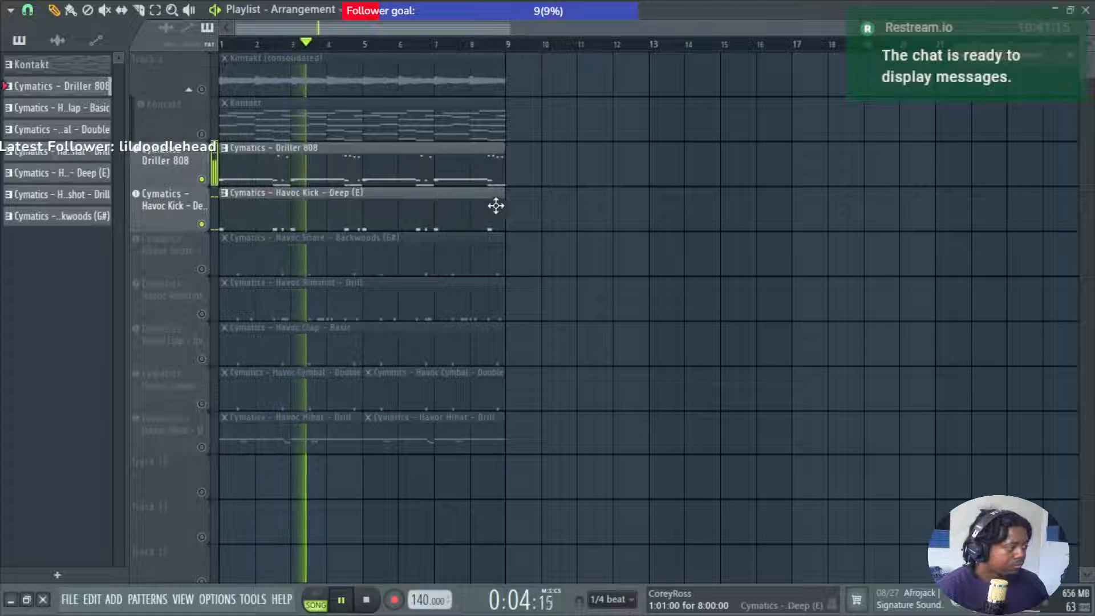
# Check the Driller 808 channel's polyphony, portamento and slide settings while the song plays.
pyautogui.click(168, 162)
pyautogui.click(184, 198)
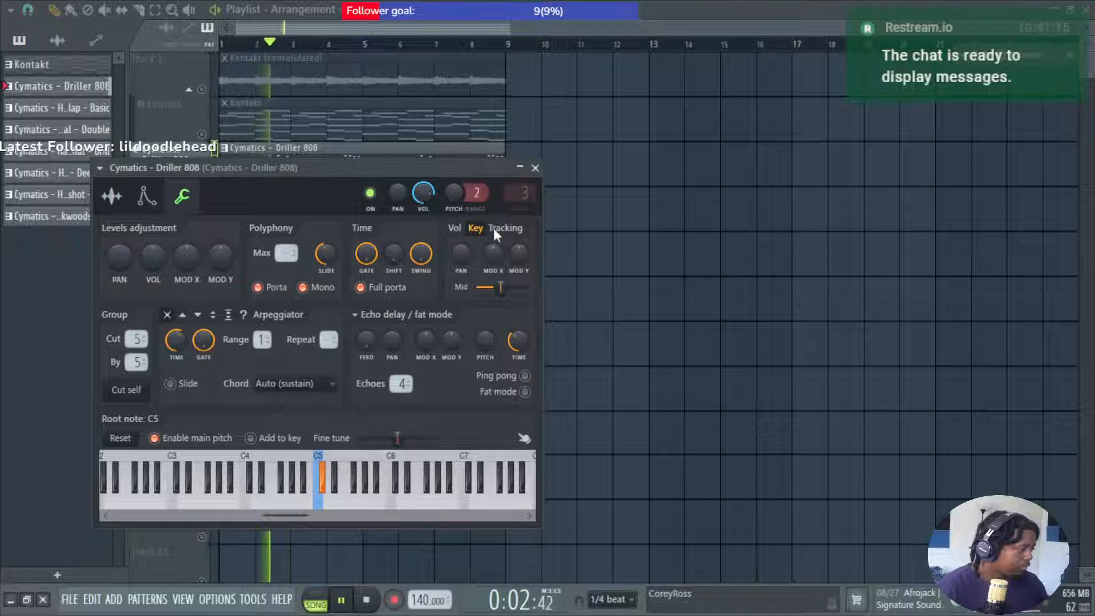
pyautogui.click(535, 167)
# In the Driller 808 piano roll, start playback within bar 4 and delete that bar's second A6 and first G#6 slide notes.
pyautogui.doubleClick(450, 172)
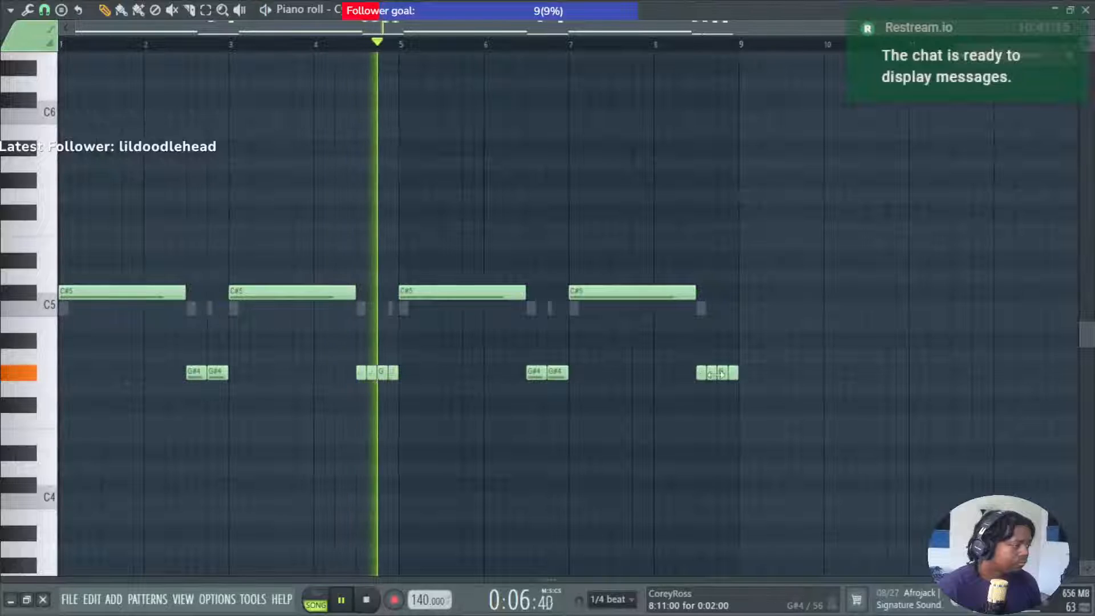
pyautogui.scroll(3, 723, 371)
pyautogui.scroll(2, 753, 332)
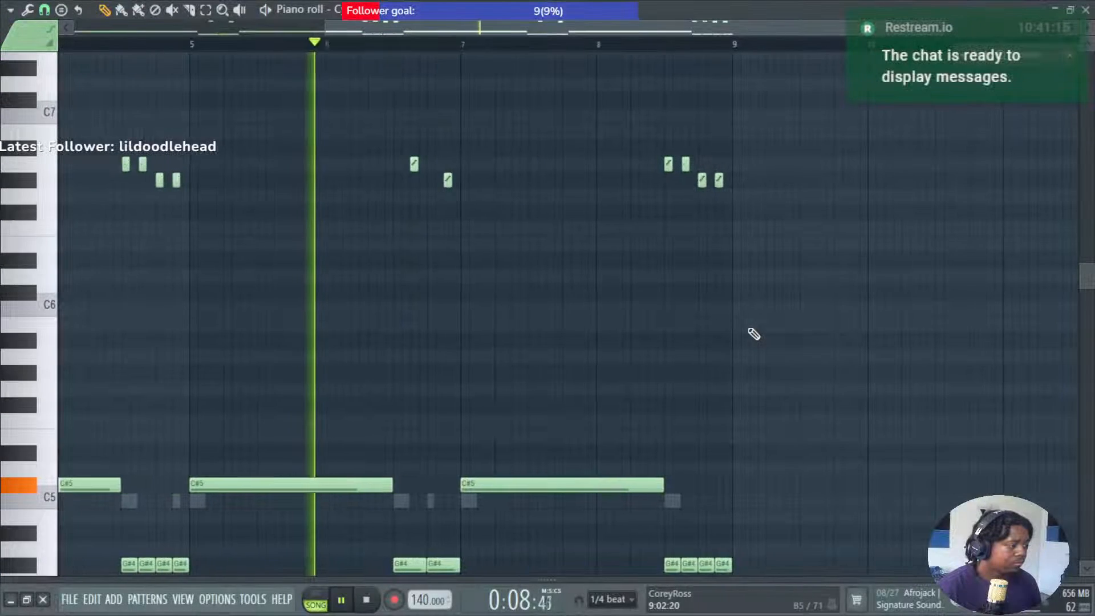
pyautogui.press('space')
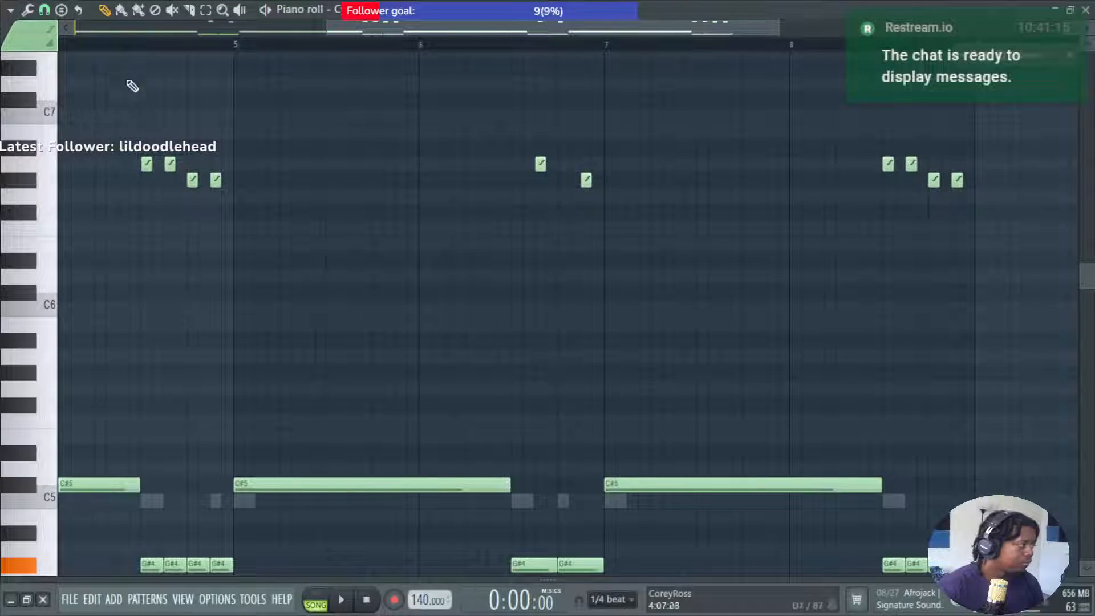
pyautogui.click(99, 46)
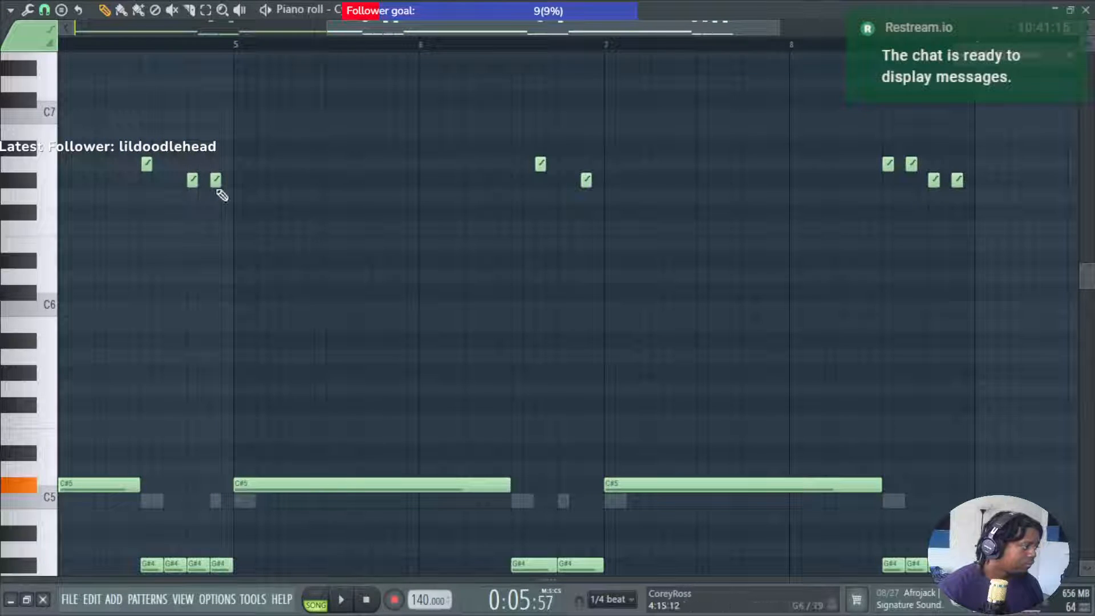
pyautogui.press('space')
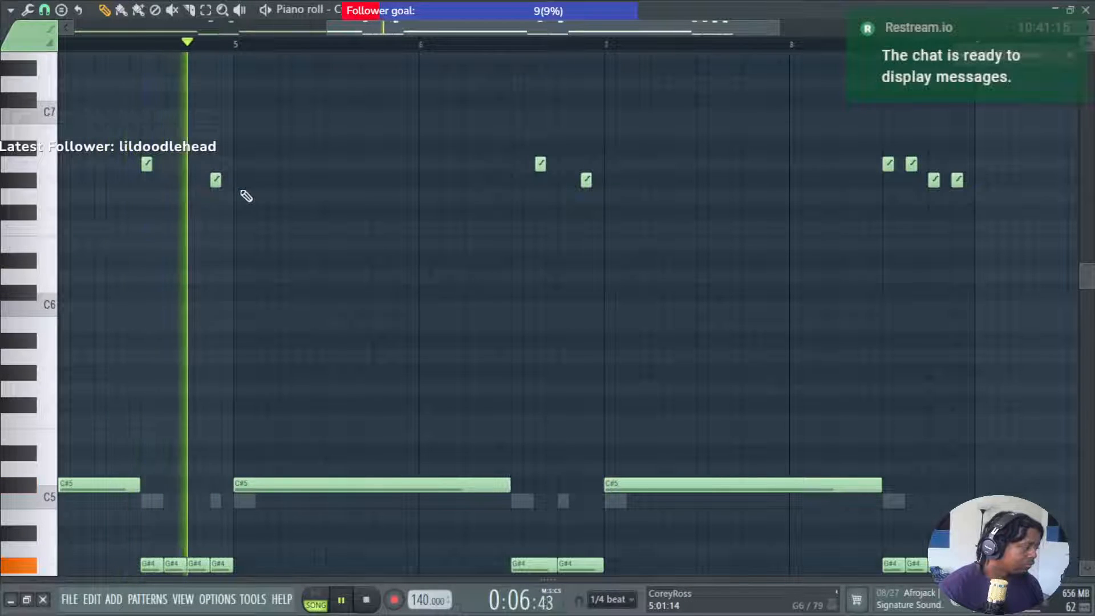
# Delete bar 4's two middle G#4 slices and extend the first G#4 up to the last one, previewing the change.
pyautogui.press('space')
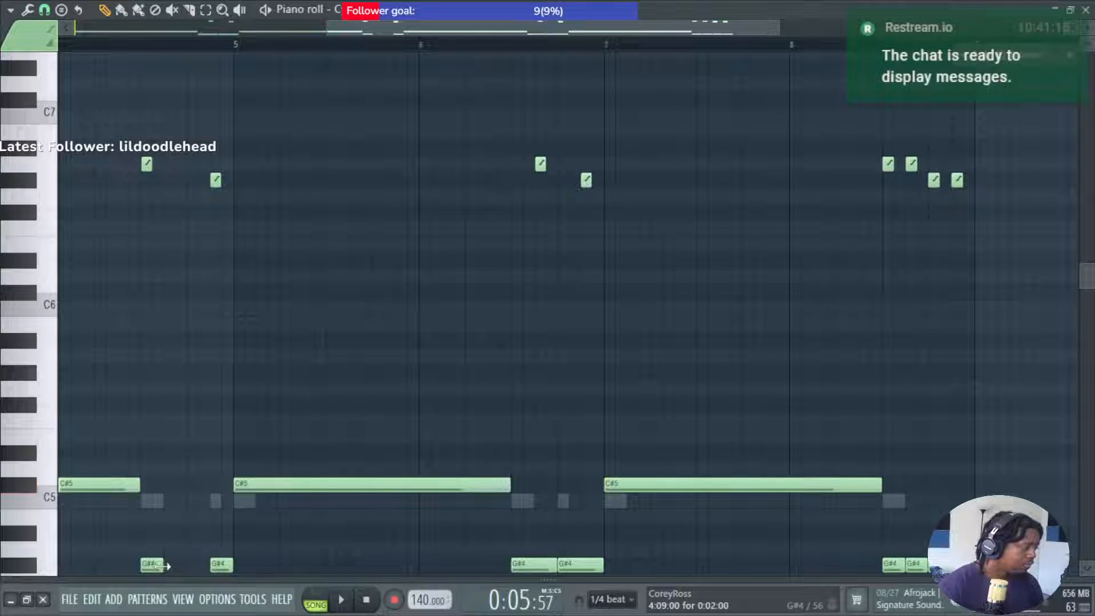
pyautogui.press('space')
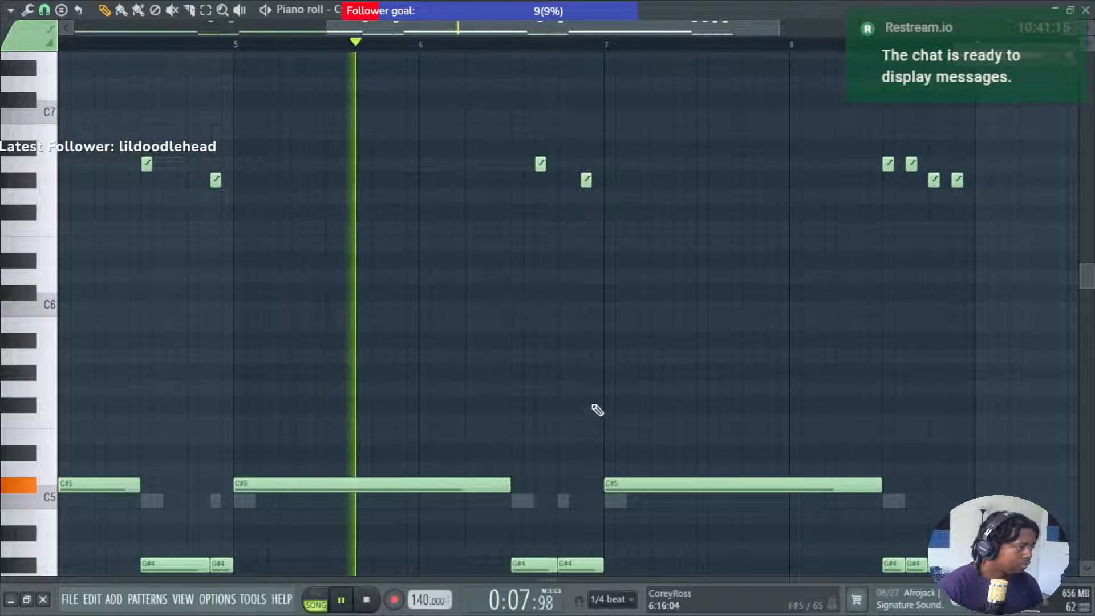
pyautogui.scroll(-2, 581, 381)
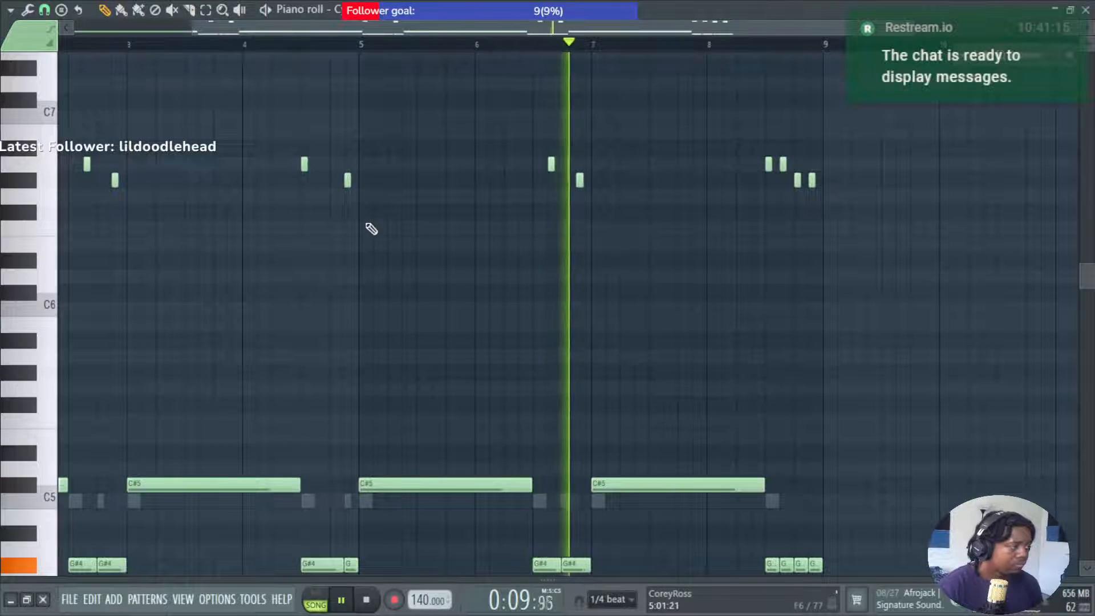
# Extend bar 4's A6 slide note to the G#6 note and add an E6 slide note at 4:11 ending at the same point.
pyautogui.press('space')
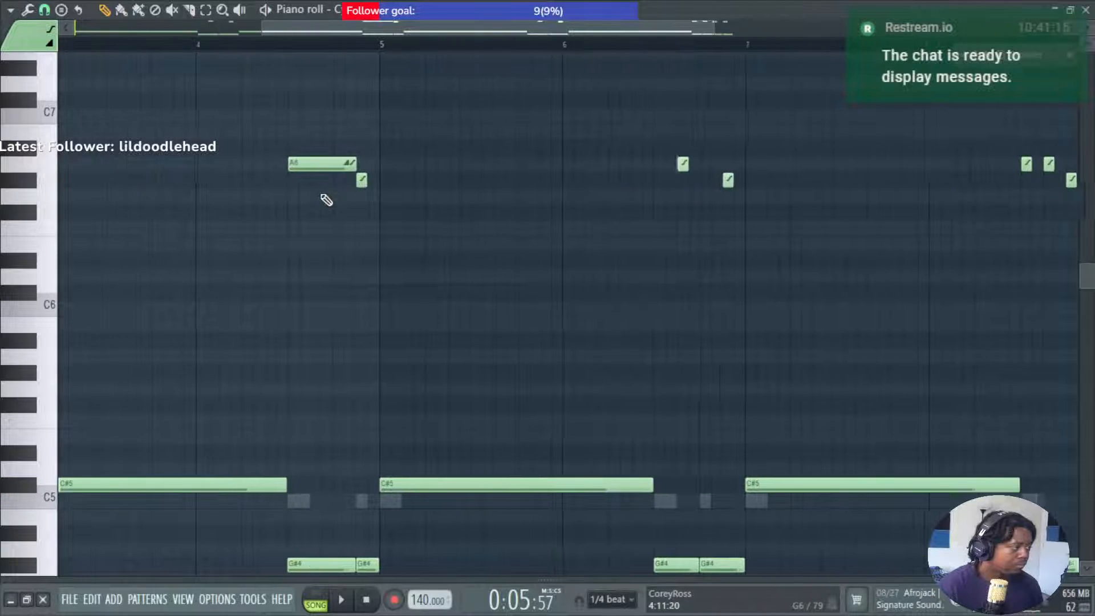
pyautogui.scroll(2, 315, 166)
pyautogui.moveTo(319, 199); pyautogui.dragTo(338, 228)
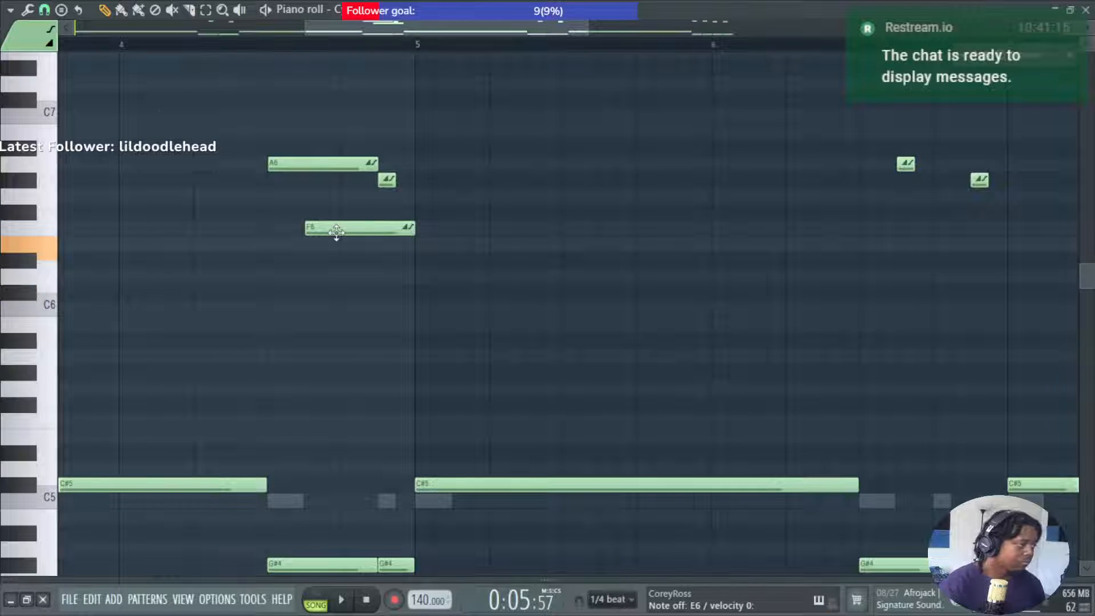
pyautogui.moveTo(335, 244); pyautogui.dragTo(342, 260)
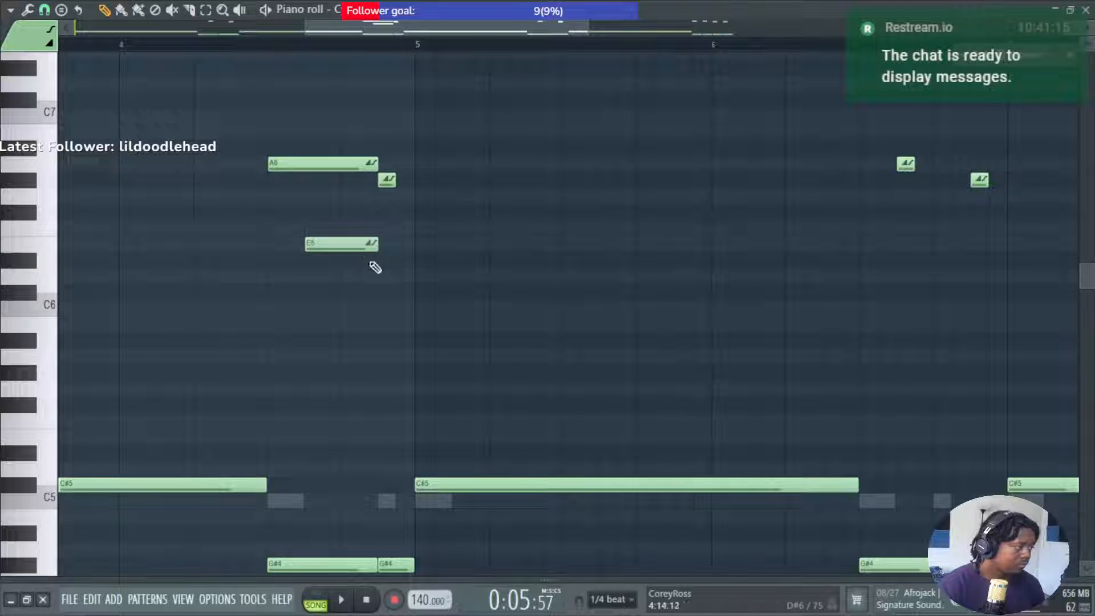
pyautogui.press('space')
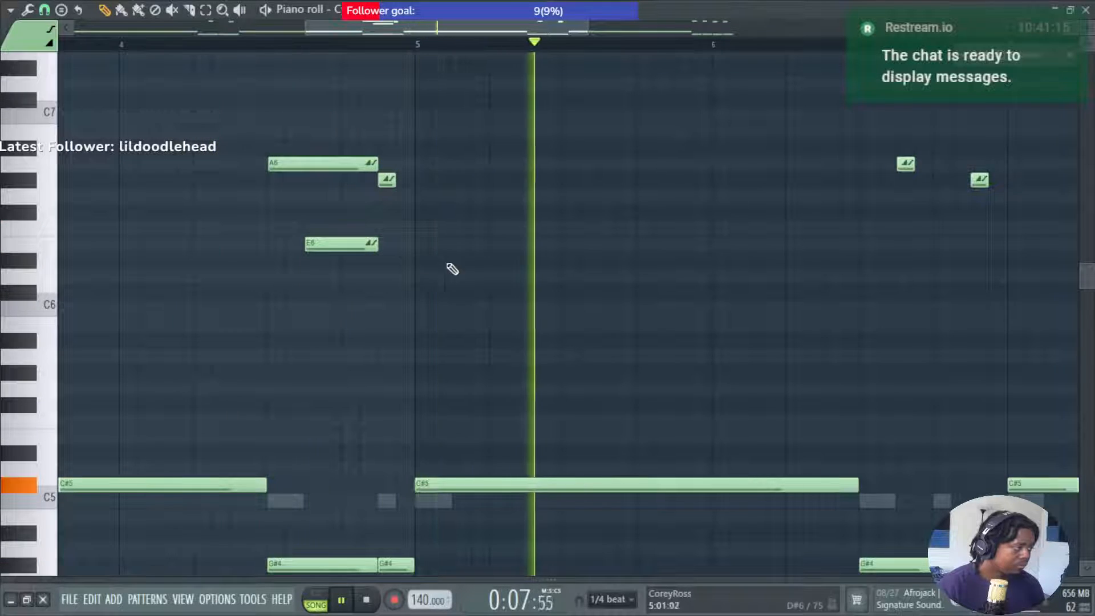
# Shorten bar 4's A6 slide note at 4:09 to one step and preview it.
pyautogui.press('space')
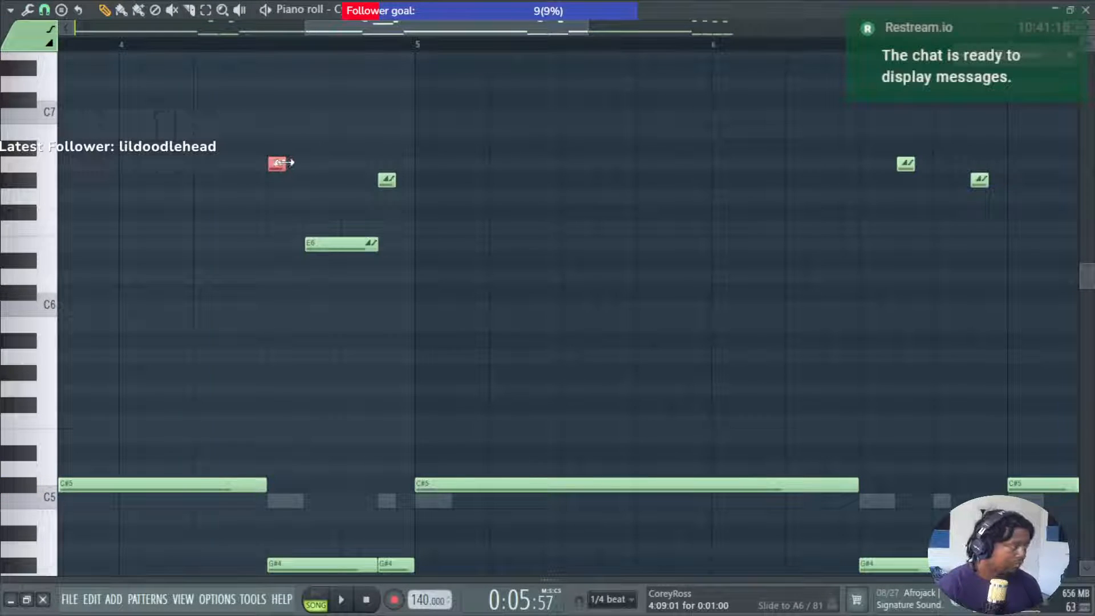
pyautogui.press('space')
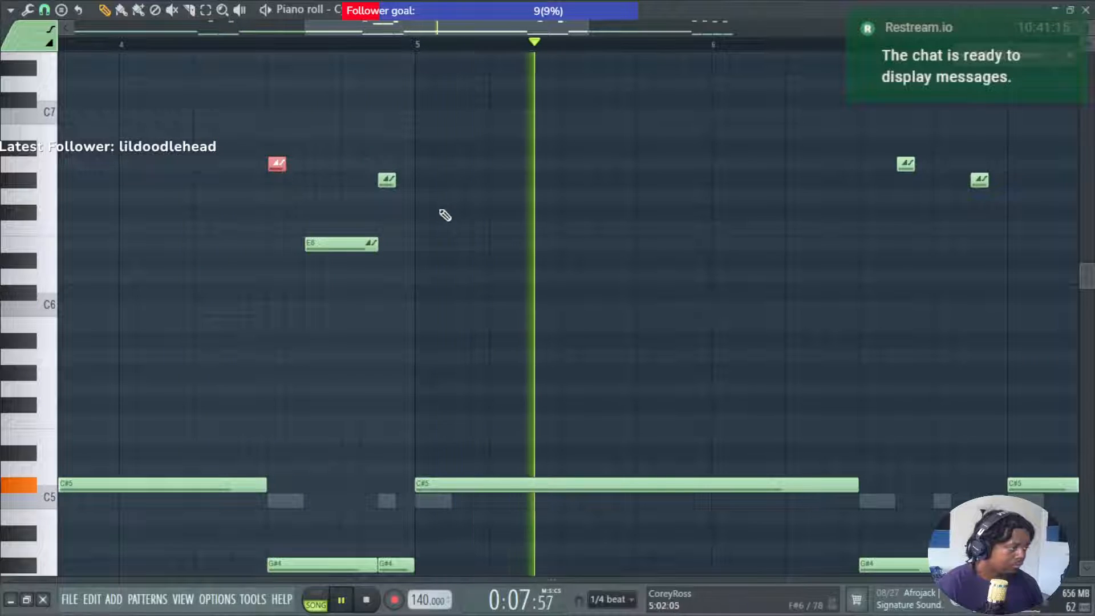
pyautogui.press('space')
# Shorten bar 4's E6 slide note at 4:11 to one step and preview it.
pyautogui.scroll(-3, 449, 217)
pyautogui.keyDown('ctrl'); pyautogui.scroll(-2, 450, 217); pyautogui.keyUp('ctrl')
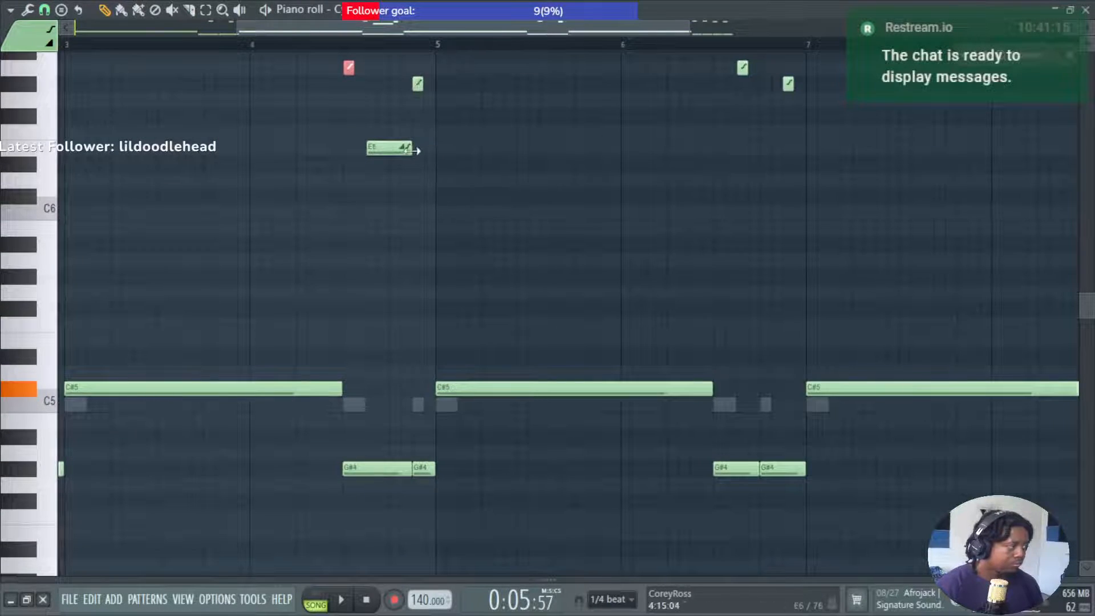
pyautogui.press('space')
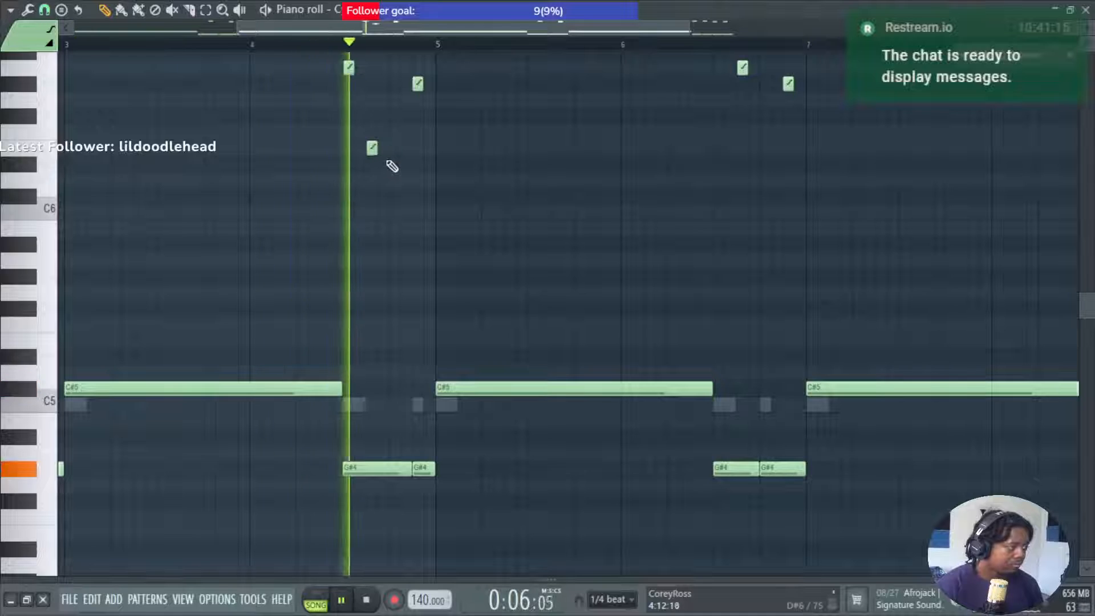
pyautogui.press('space')
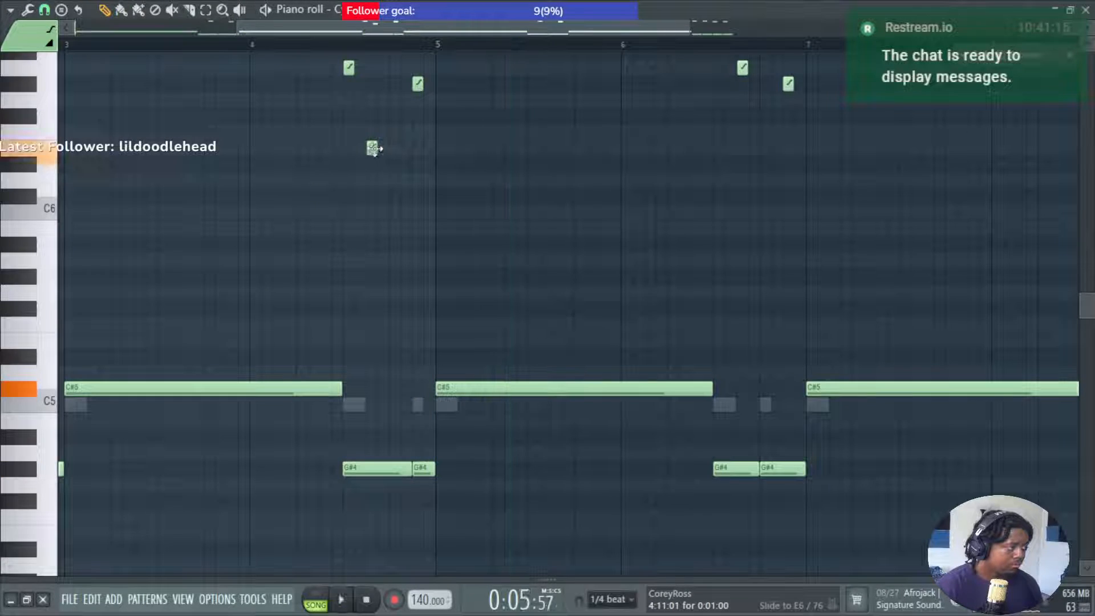
# Raise the lone E6 slide note in bar 4 to A6, placing it lengthened between the two existing slide notes while the song plays.
pyautogui.press('space')
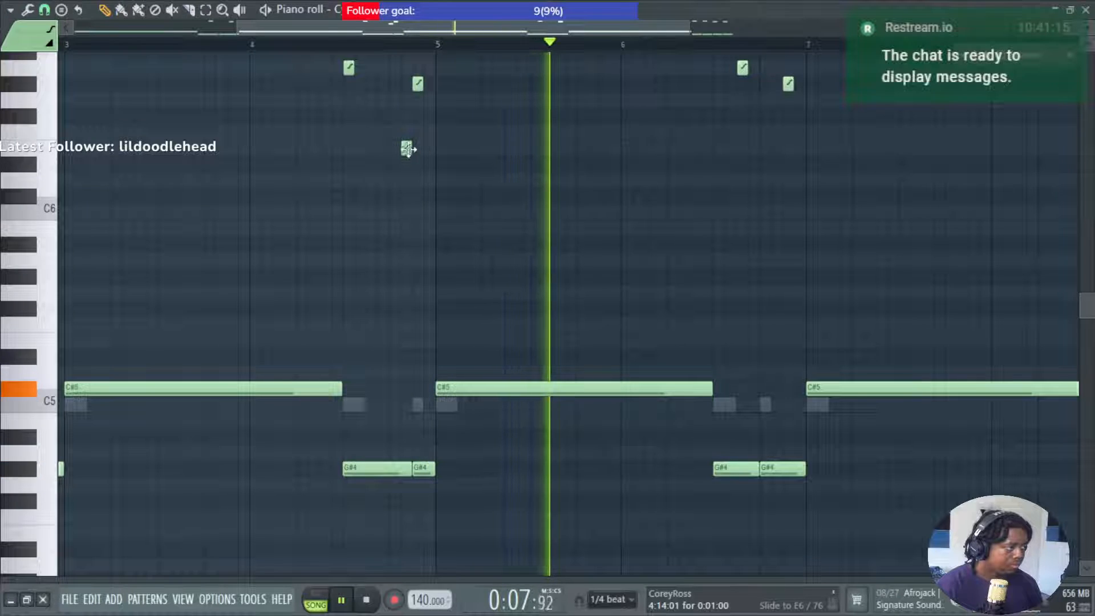
pyautogui.moveTo(411, 153); pyautogui.dragTo(389, 71)
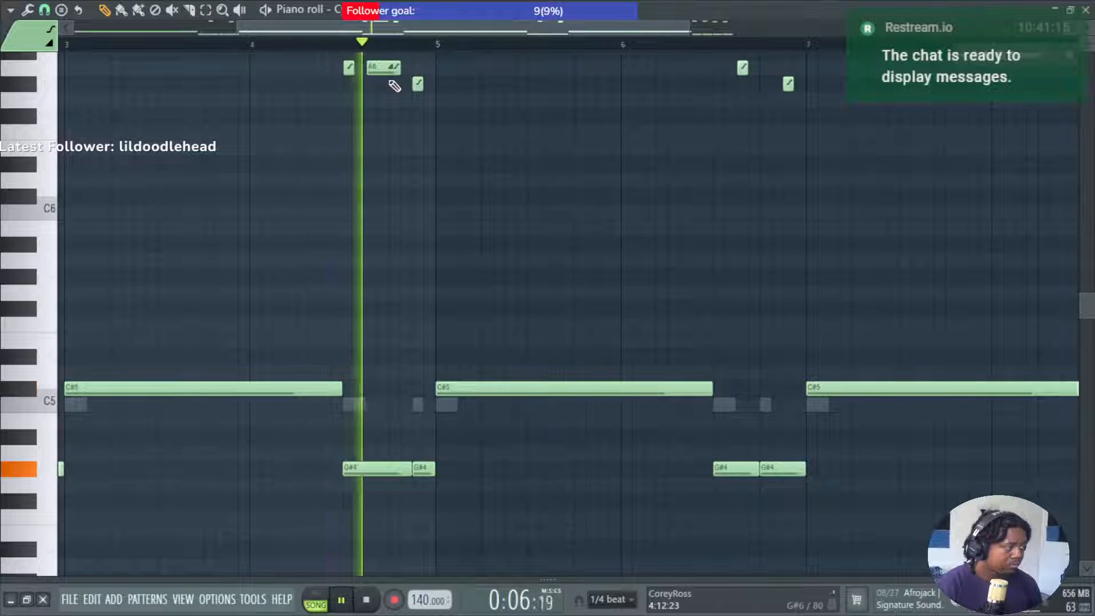
pyautogui.scroll(3, 385, 142)
pyautogui.scroll(-2, 385, 142)
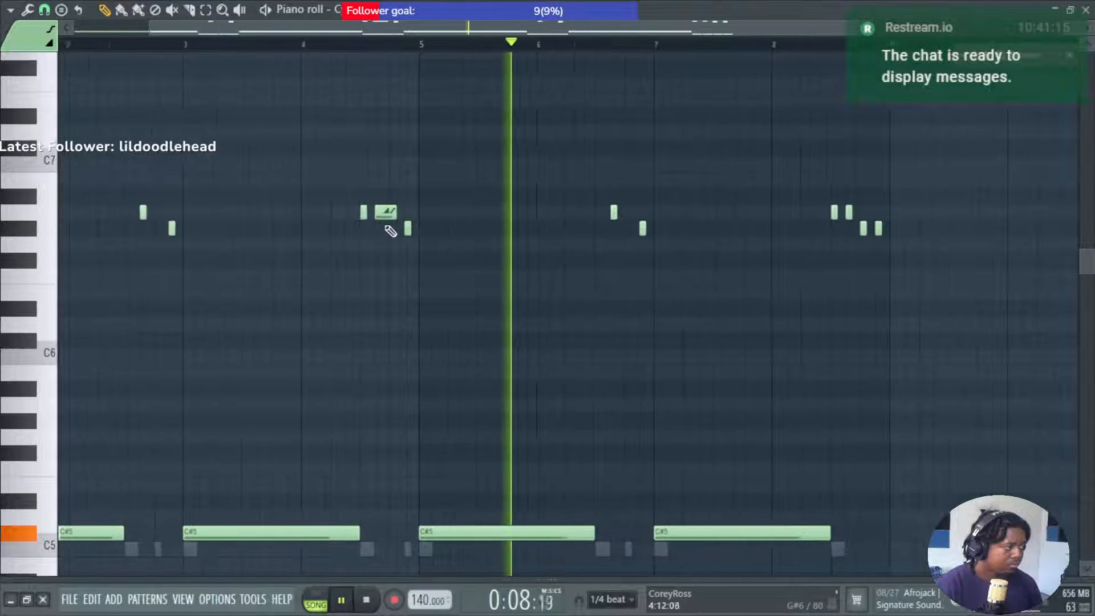
# Duplicate the four slide notes at the end of bar 8 into the gaps, making four consecutive A6 and four G#6 slides.
pyautogui.press('space')
pyautogui.press('space')
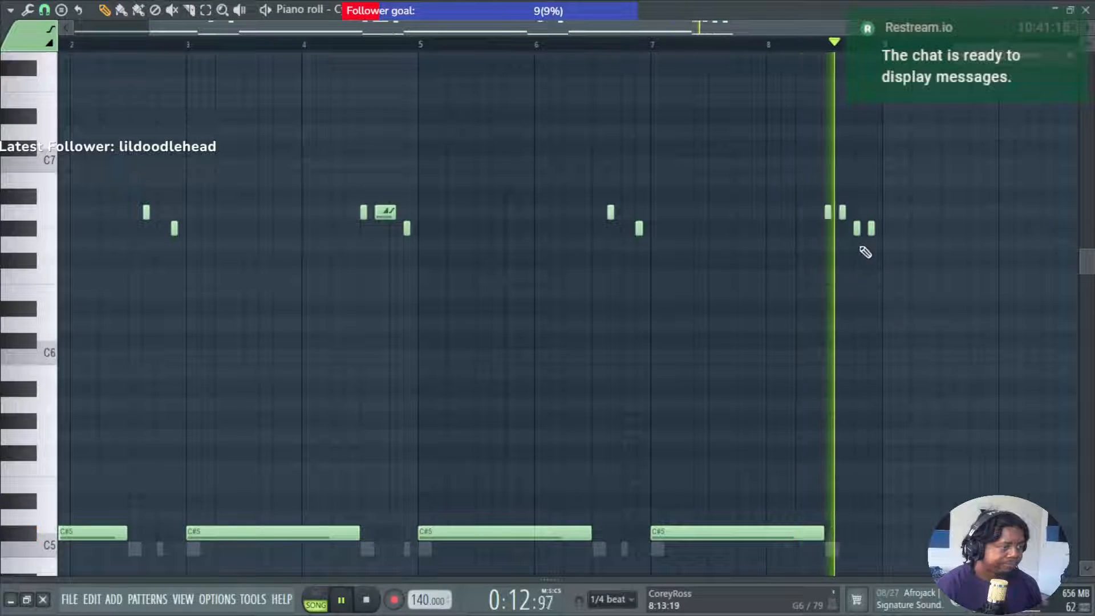
pyautogui.scroll(3, 870, 294)
pyautogui.scroll(3, 872, 295)
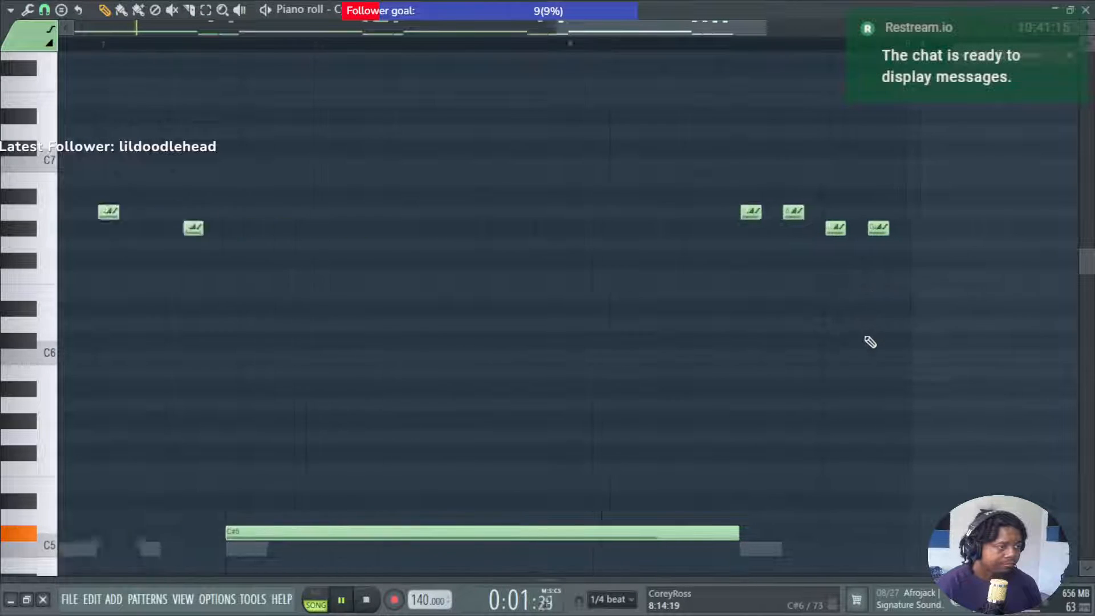
pyautogui.moveTo(697, 212); pyautogui.dragTo(922, 231)
pyautogui.moveTo(713, 211); pyautogui.dragTo(738, 212)
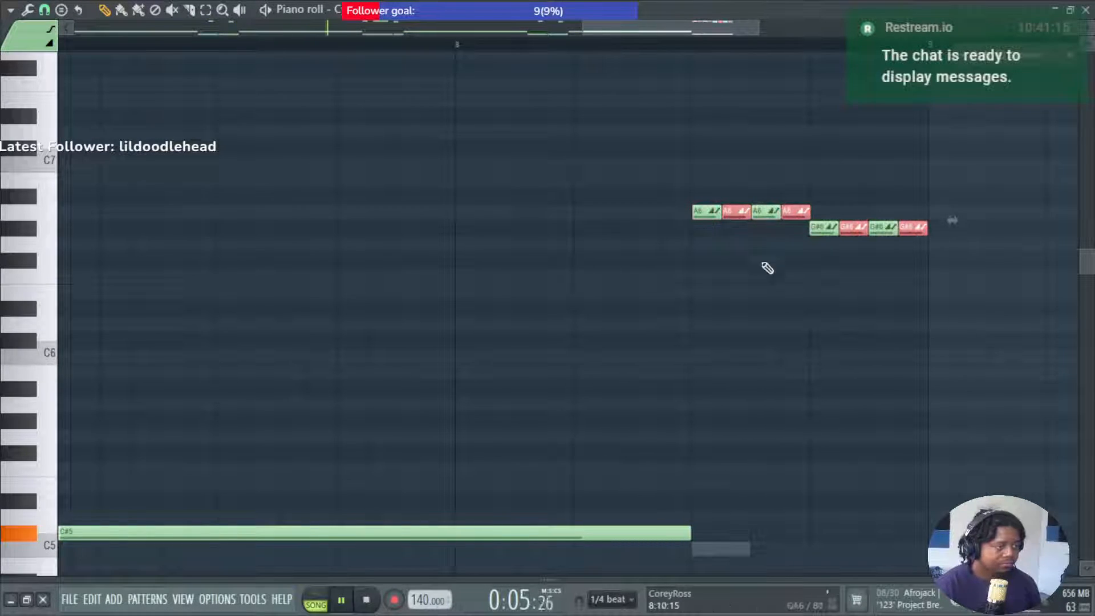
# Slice the G#4 notes at the end of bar 8 into eight equal short notes and select them all.
pyautogui.scroll(-5, 765, 267)
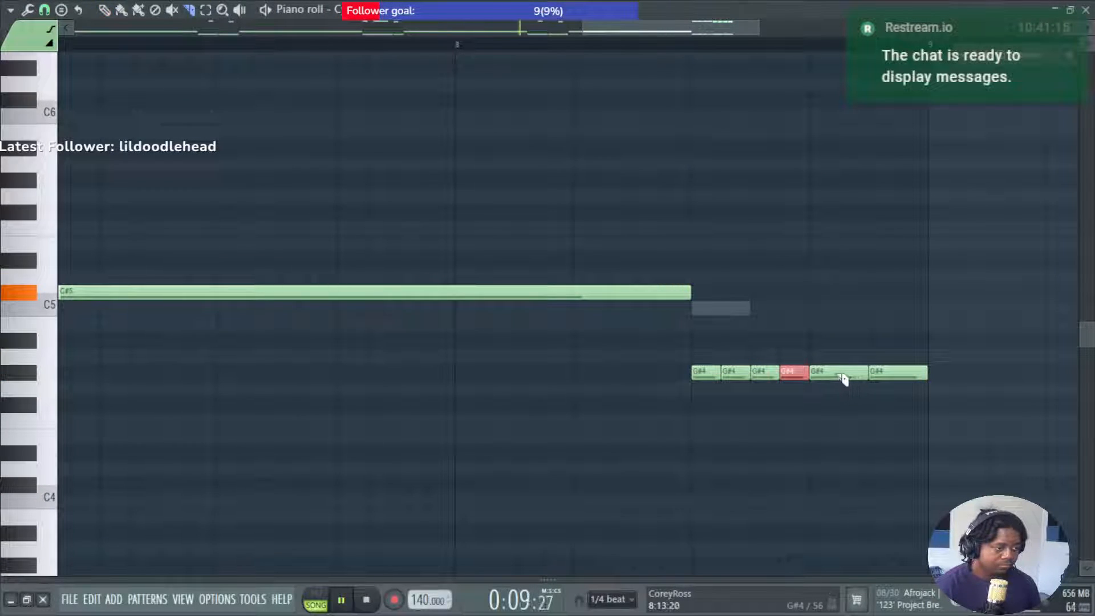
pyautogui.click(906, 379)
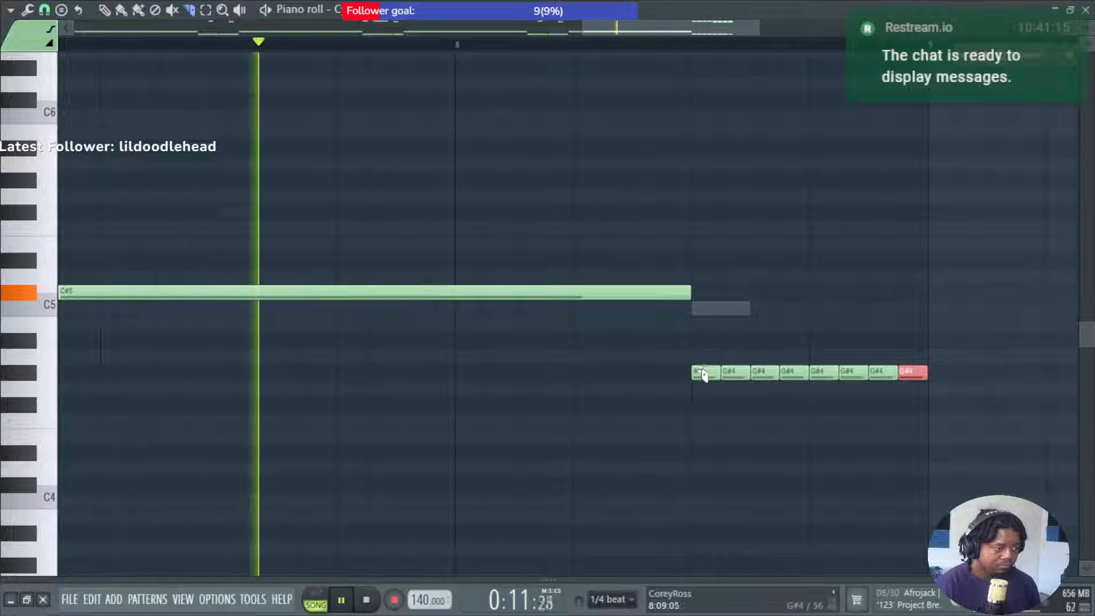
pyautogui.moveTo(704, 374); pyautogui.dragTo(936, 387)
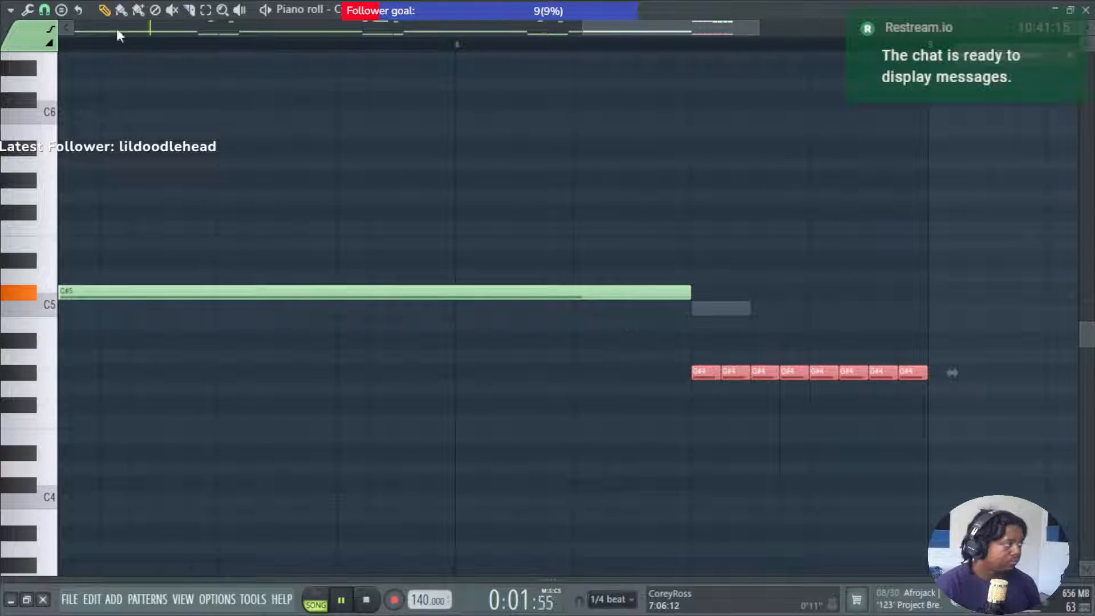
# Shape the Driller 808's volume envelope from the playlist track, using hold with attack, decay, sustain and release turned down.
pyautogui.press('F5')
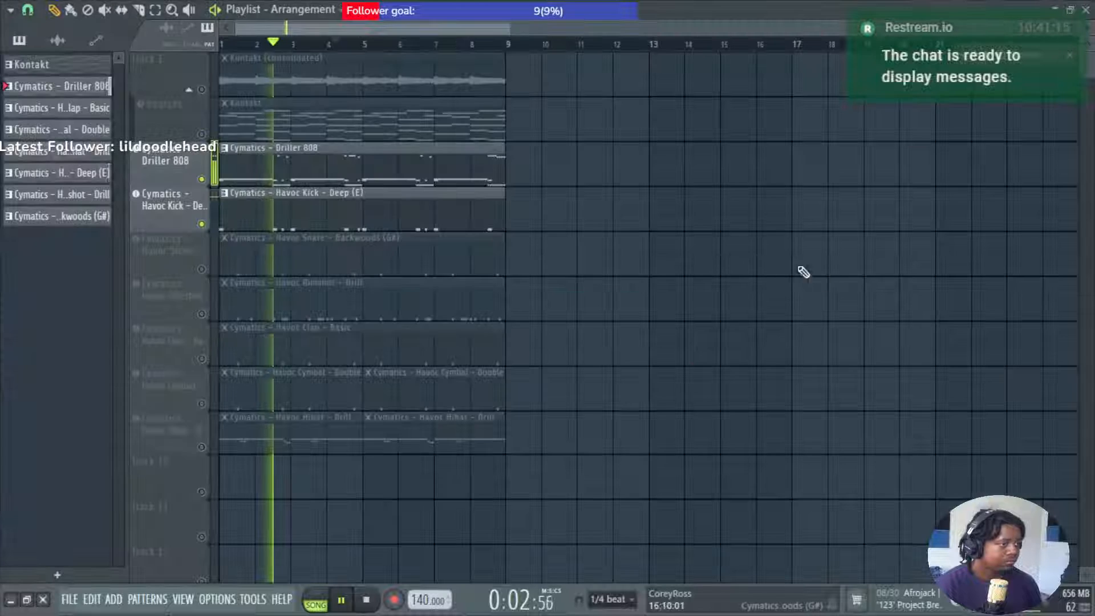
pyautogui.click(176, 166)
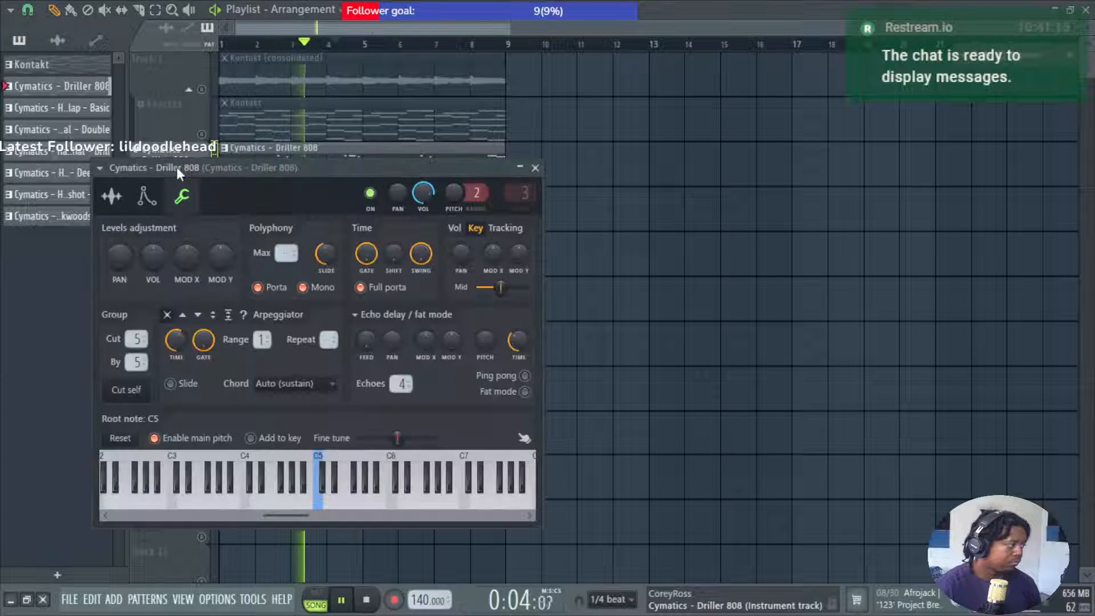
pyautogui.click(147, 198)
pyautogui.moveTo(145, 350); pyautogui.dragTo(245, 356)
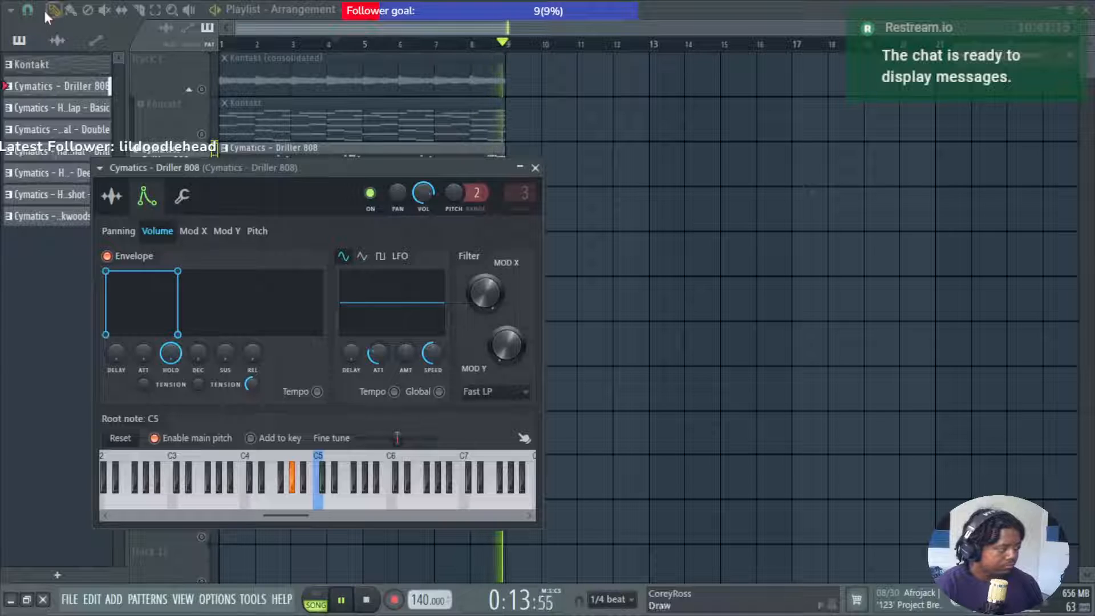
pyautogui.click(535, 168)
# Unsolo the Driller 808 and kick tracks so every playlist track is active, and play the full arrangement.
pyautogui.press('space')
pyautogui.rightClick(210, 180)
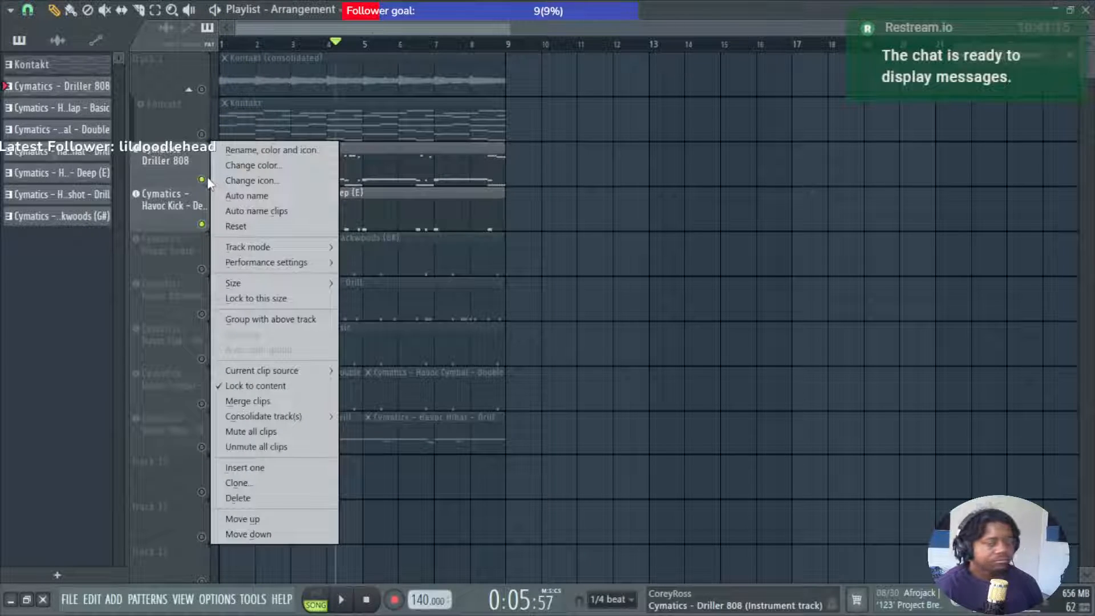
pyautogui.press('Escape')
pyautogui.press('space')
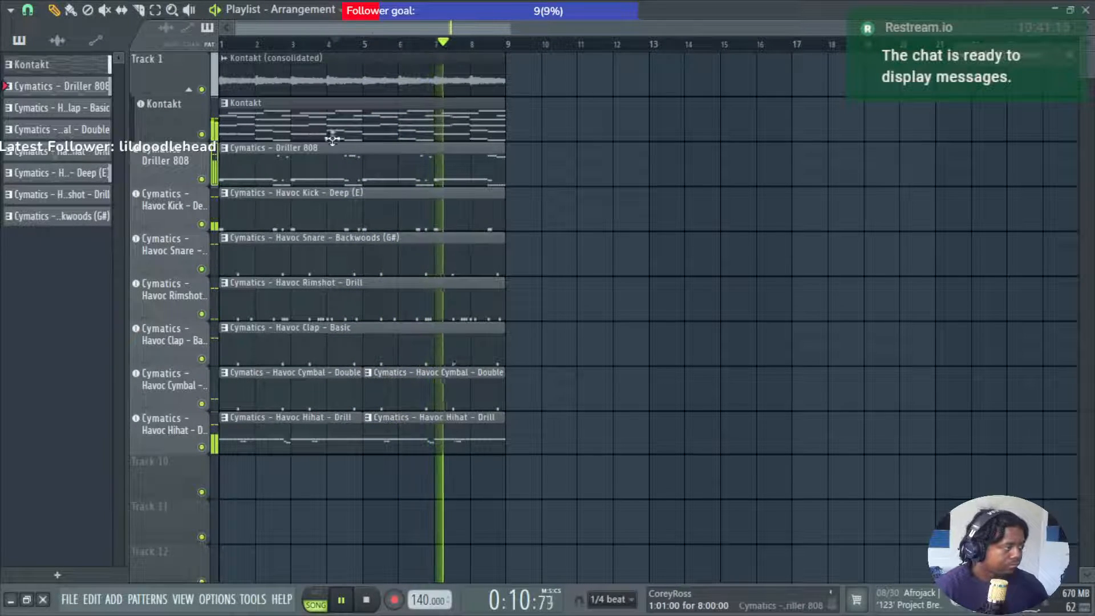
# Add Fruity Parametric EQ 2 to the first effect slot of the Kontakt mixer track.
pyautogui.press('F9')
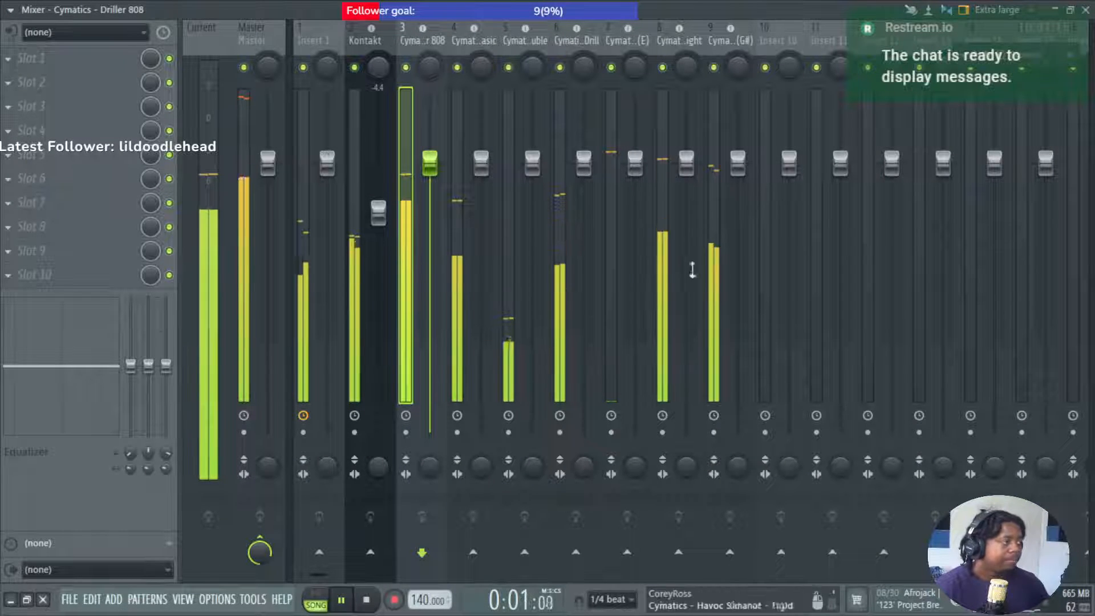
pyautogui.click(355, 497)
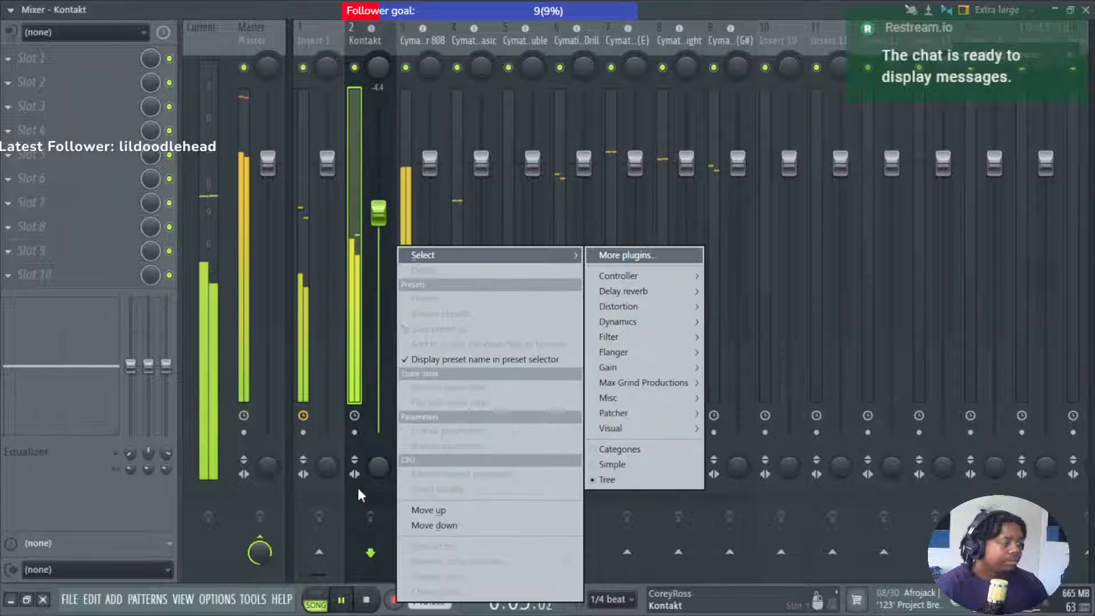
pyautogui.click(675, 7)
pyautogui.press('space')
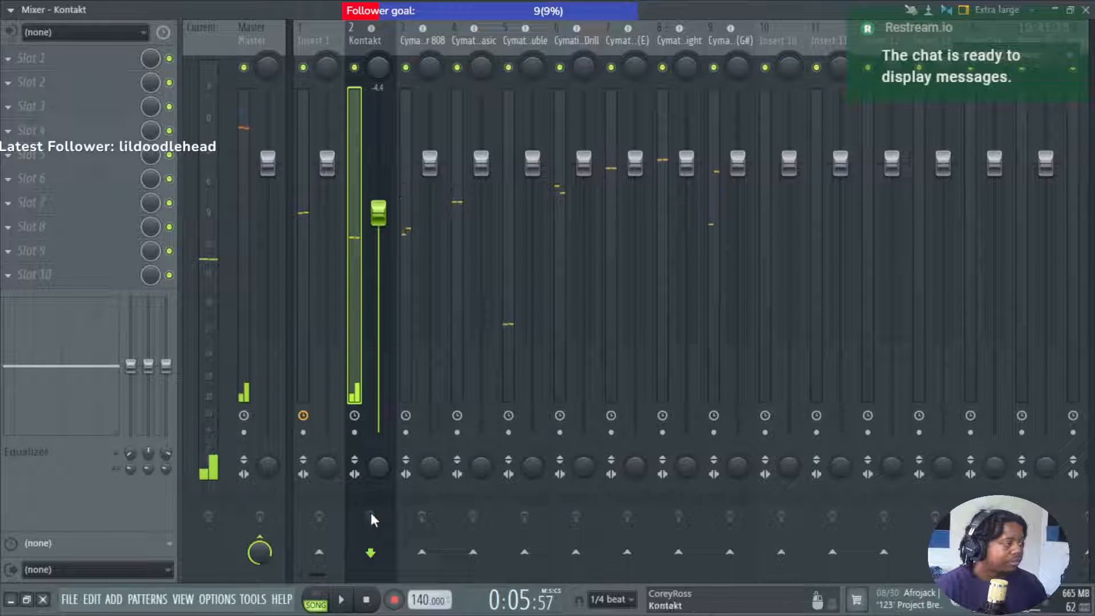
pyautogui.click(375, 494)
pyautogui.moveTo(652, 337)
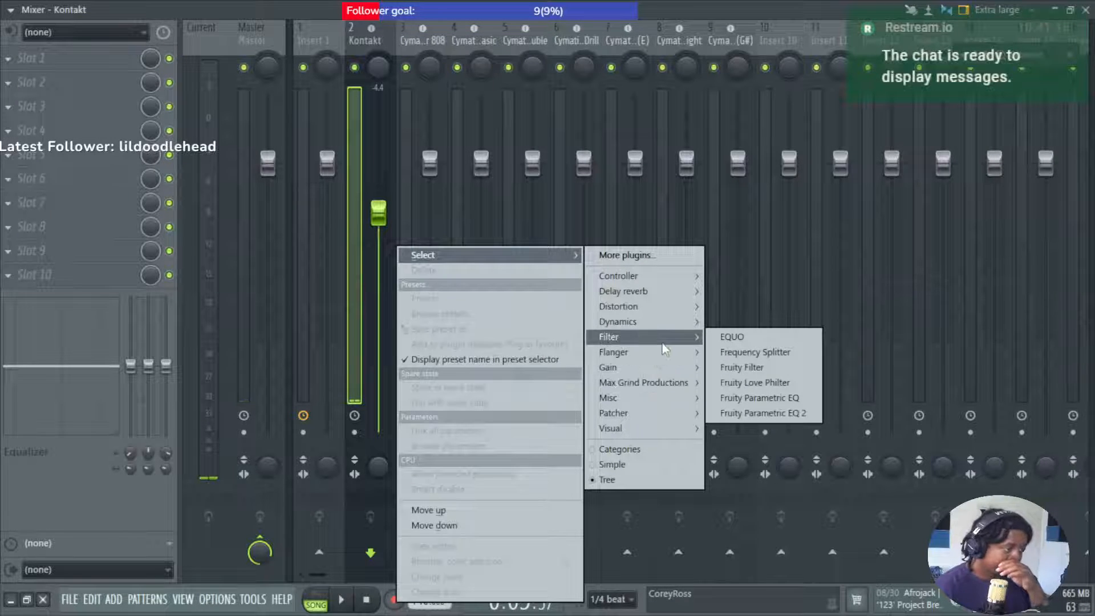
pyautogui.click(790, 420)
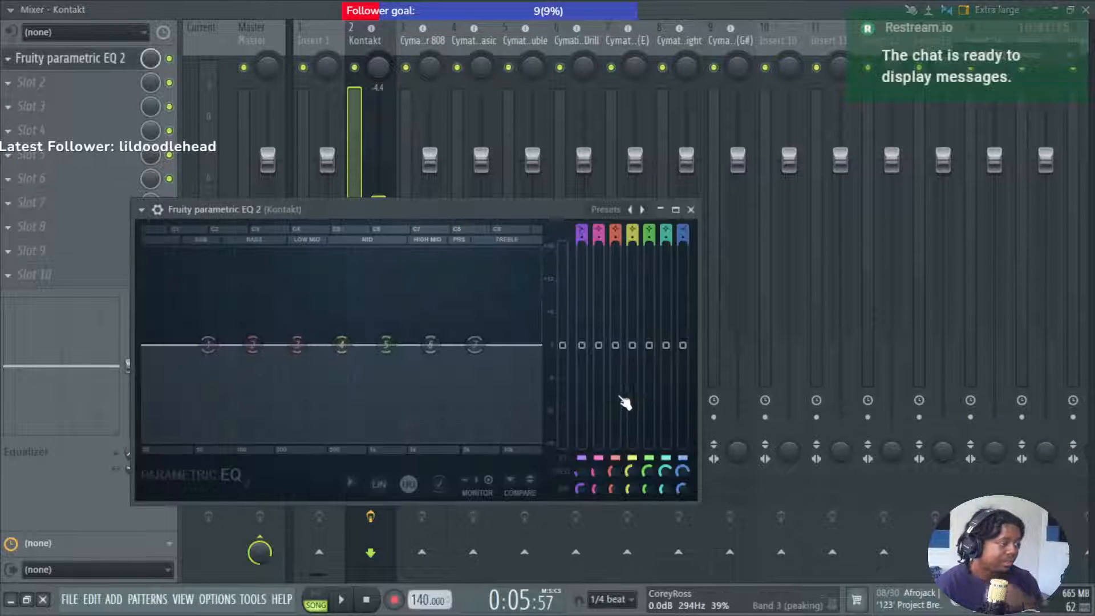
# Set band 1 of the Kontakt track's EQ to high pass at about 278 Hz during playback.
pyautogui.rightClick(217, 341)
pyautogui.moveTo(257, 384)
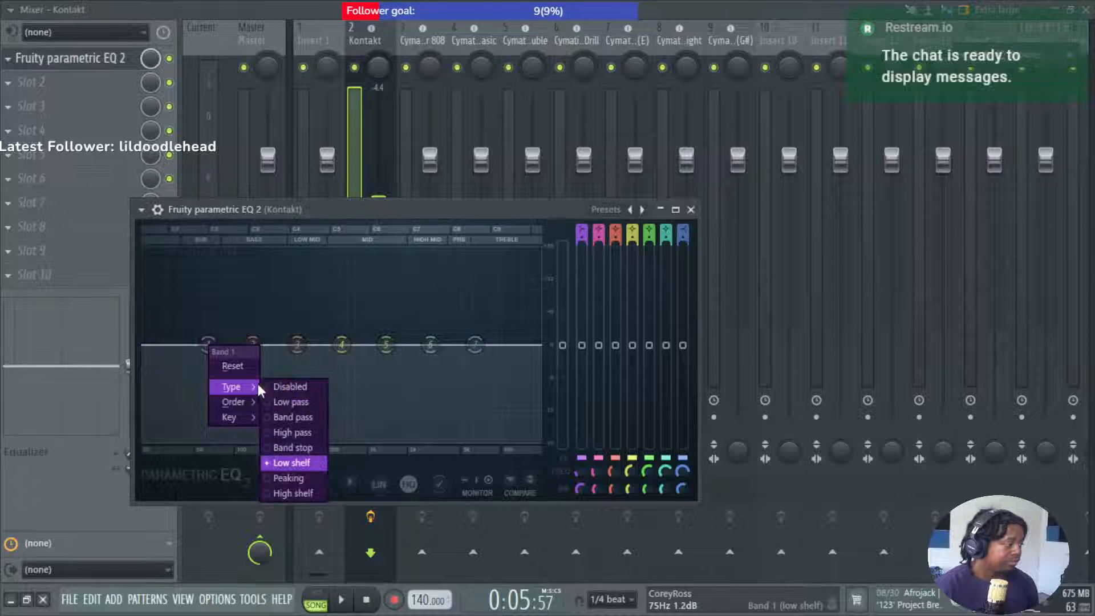
pyautogui.click(297, 402)
pyautogui.rightClick(212, 344)
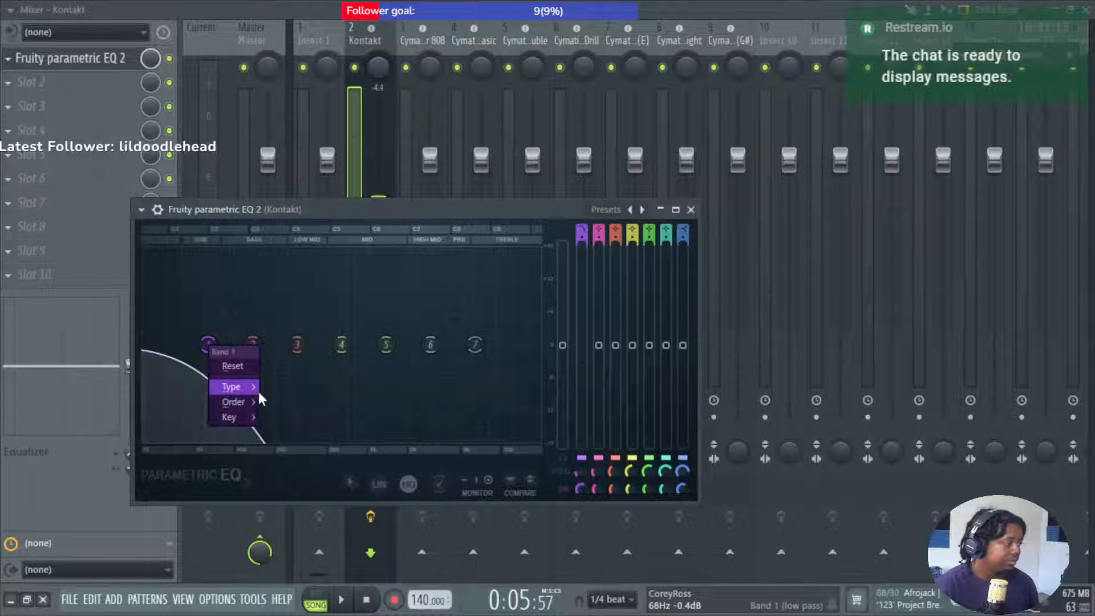
pyautogui.click(313, 436)
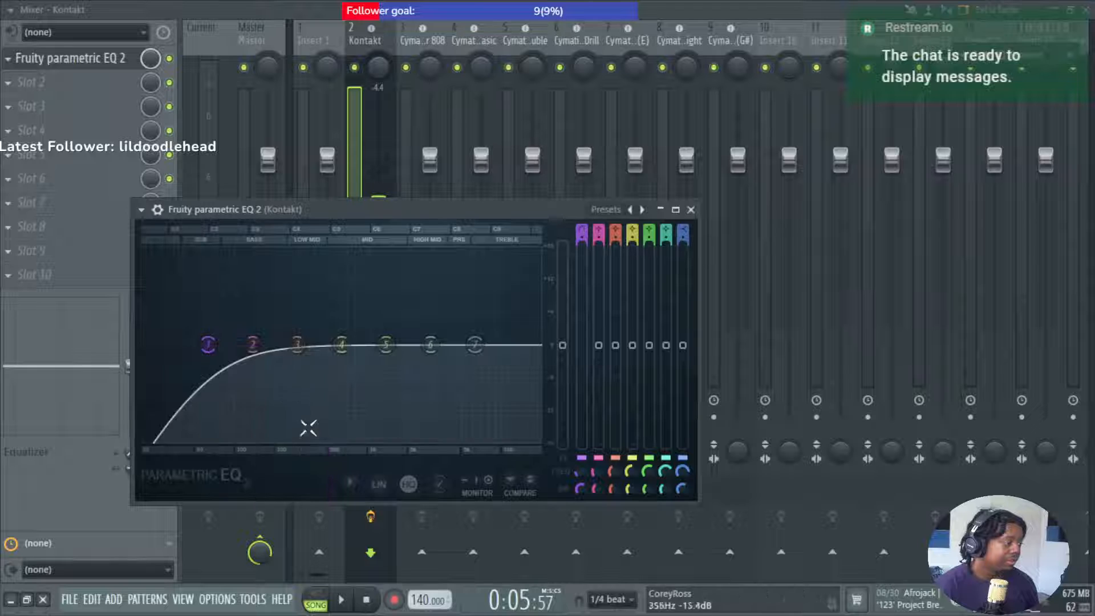
pyautogui.moveTo(209, 346); pyautogui.dragTo(279, 344)
pyautogui.press('space')
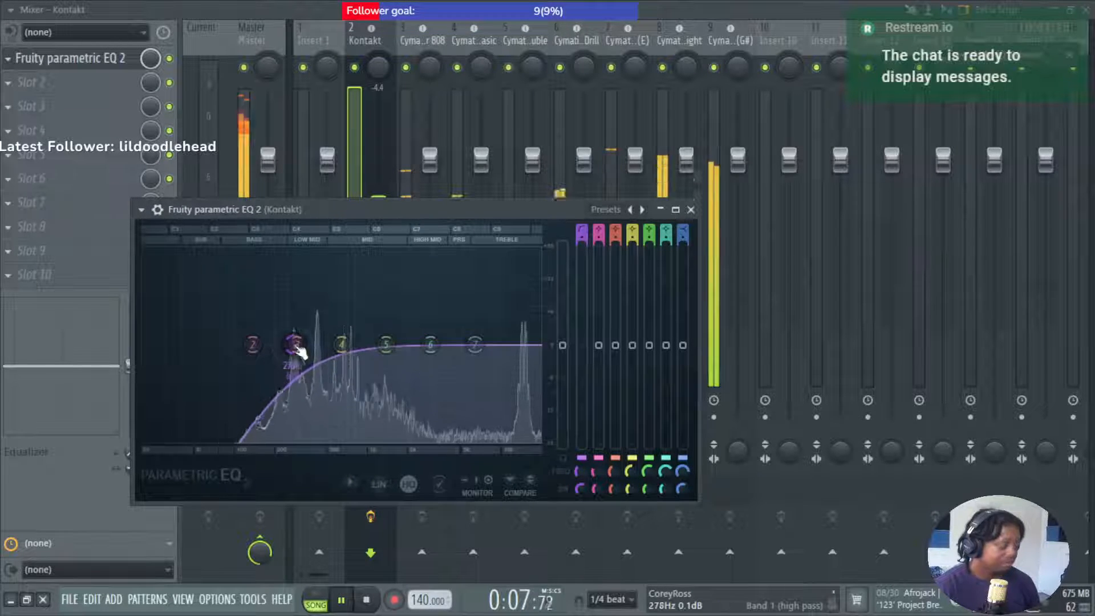
# Add Fruity Parametric EQ 2 to the first effect slot of the Insert 1 mixer track.
pyautogui.press('F5')
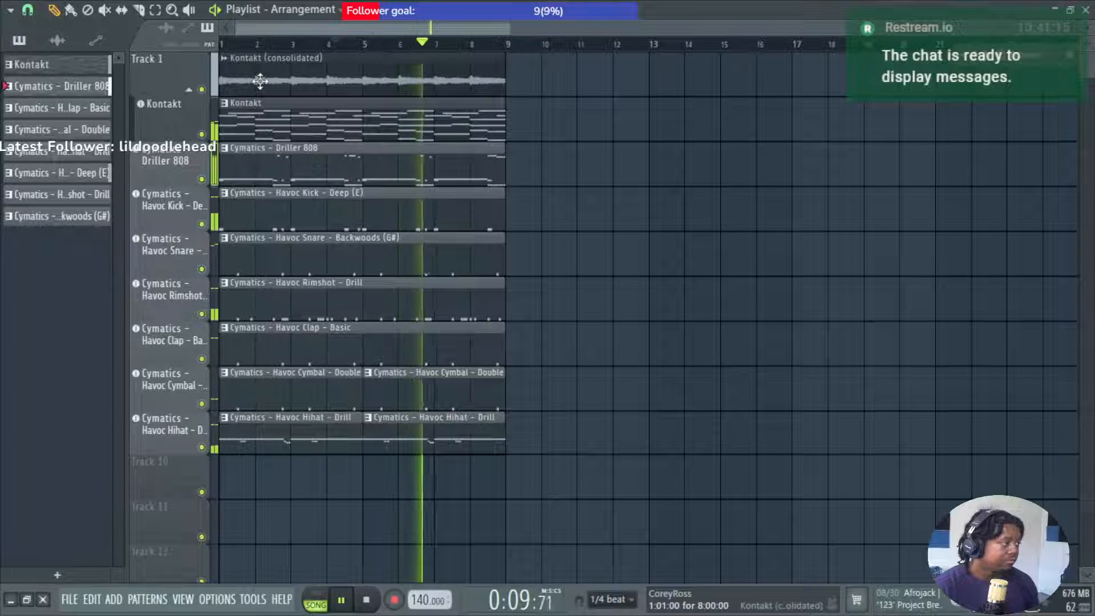
pyautogui.press('F5')
pyautogui.click(356, 128)
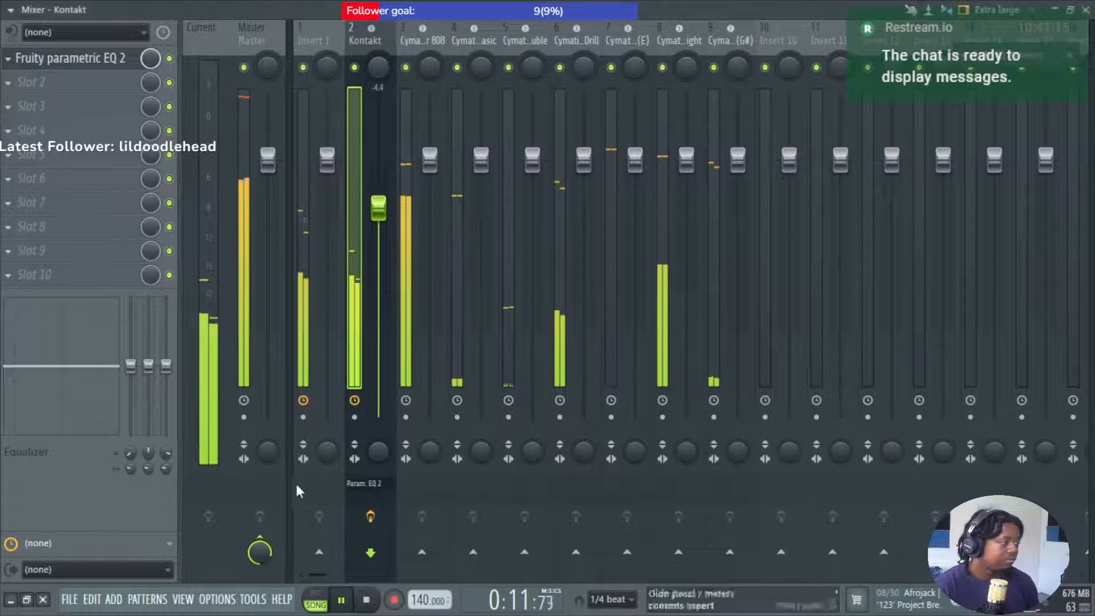
pyautogui.rightClick(317, 471)
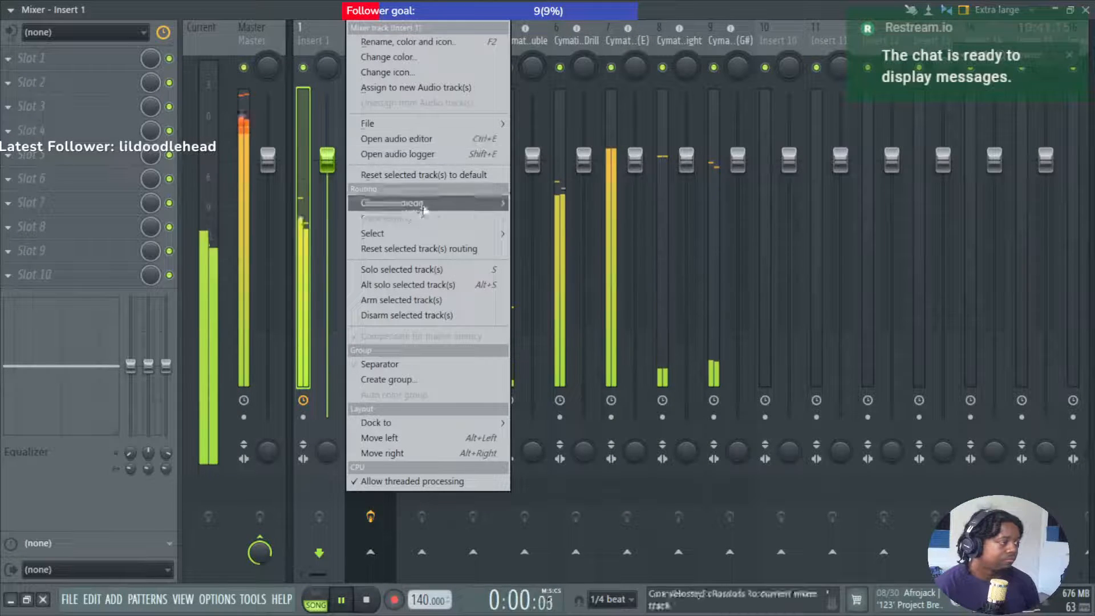
pyautogui.click(349, 485)
pyautogui.click(310, 485)
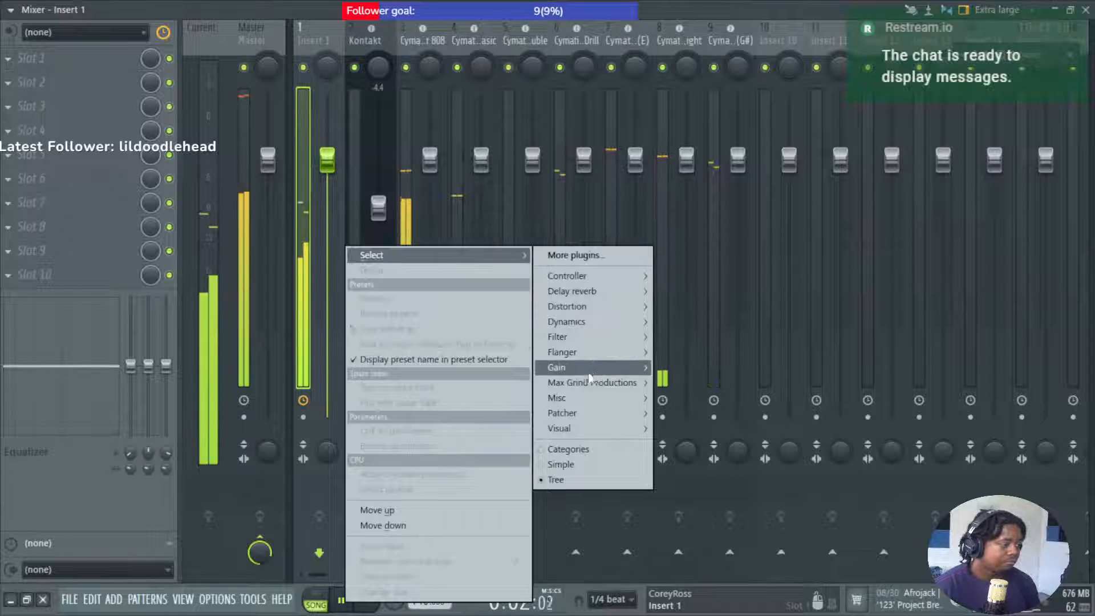
pyautogui.moveTo(621, 384)
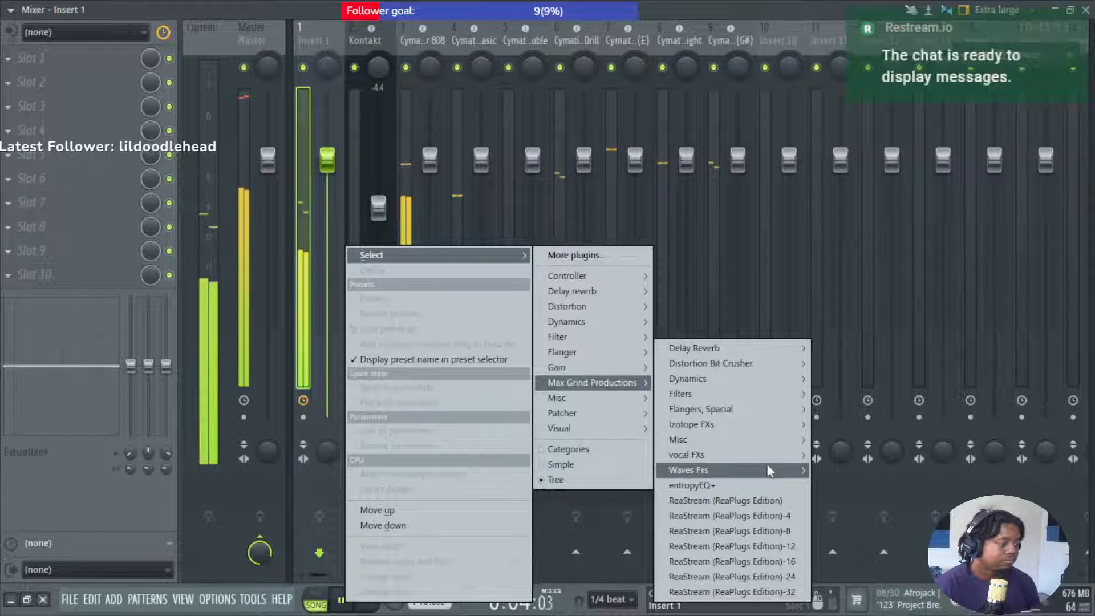
pyautogui.moveTo(766, 464)
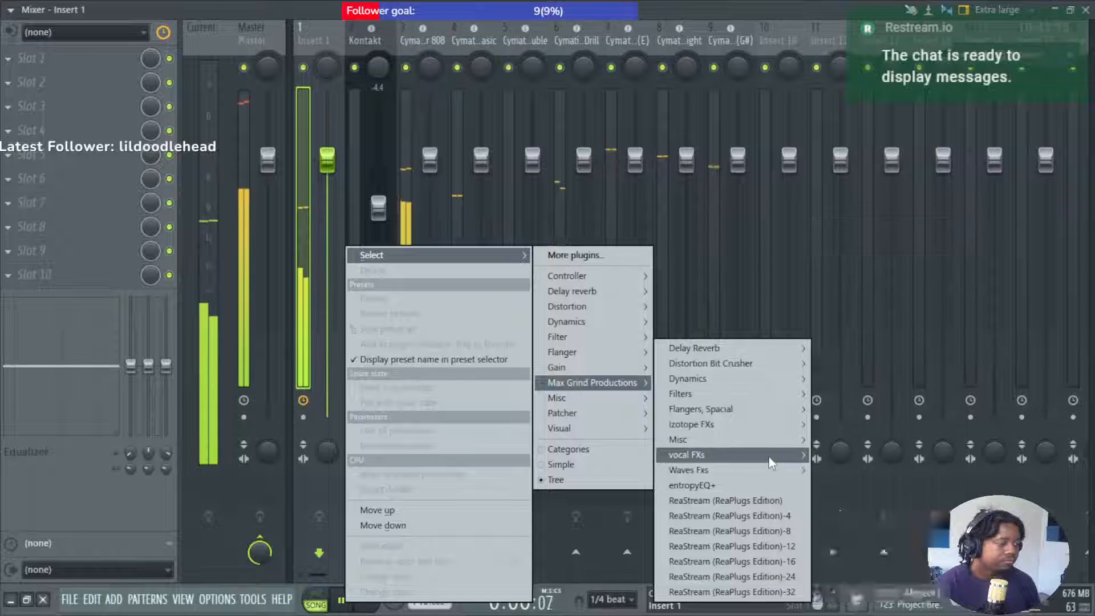
pyautogui.moveTo(788, 388)
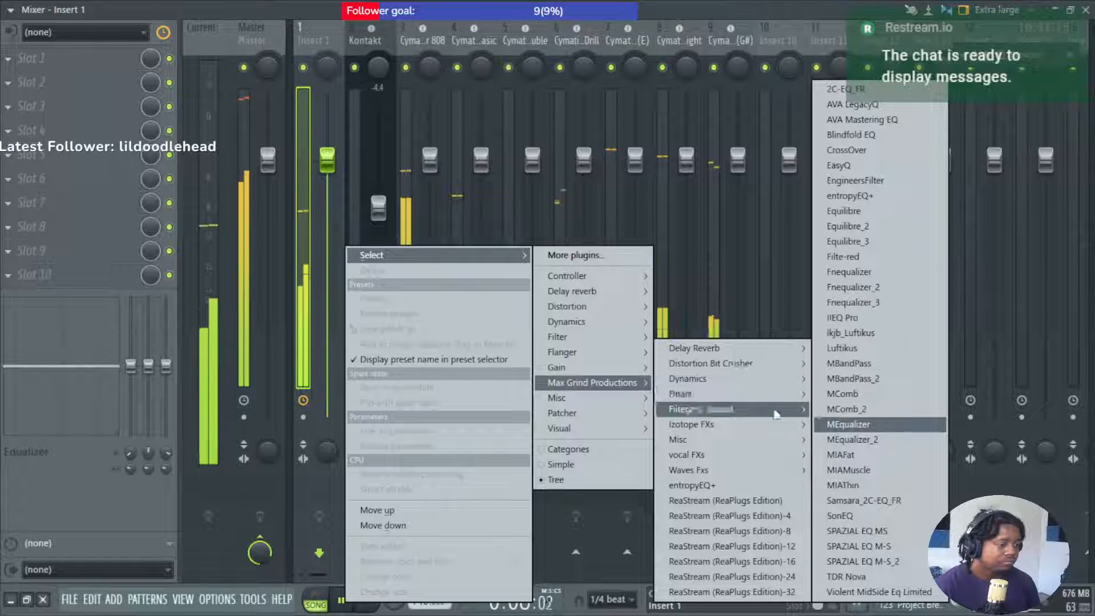
pyautogui.moveTo(638, 338)
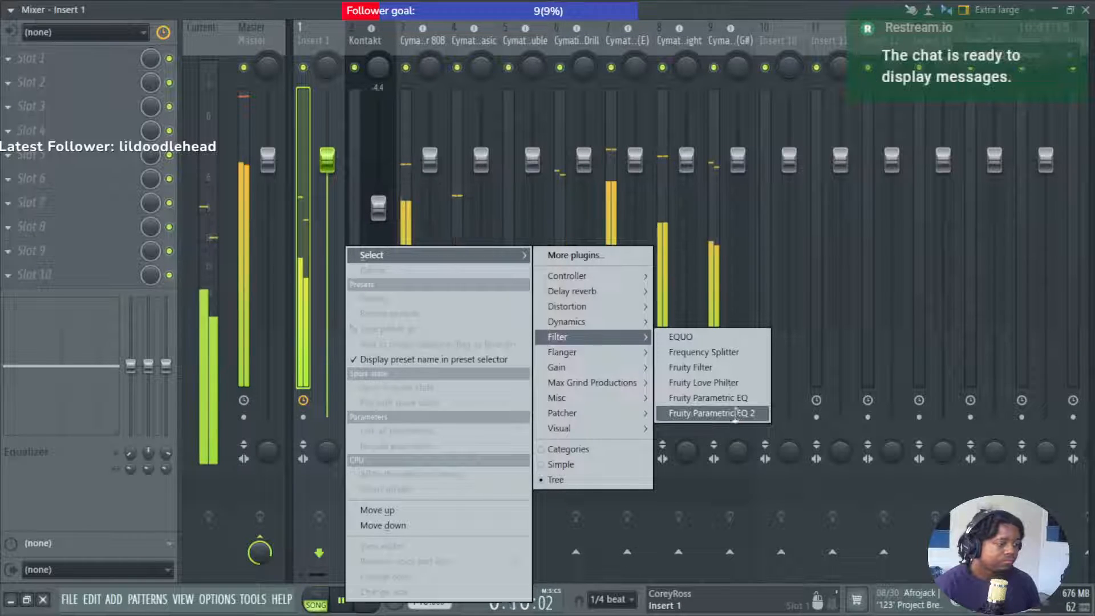
pyautogui.click(710, 413)
# Set band 1 of the Insert 1 EQ to high pass, move its cutoff just above band 2, and close the plugin.
pyautogui.rightClick(480, 151)
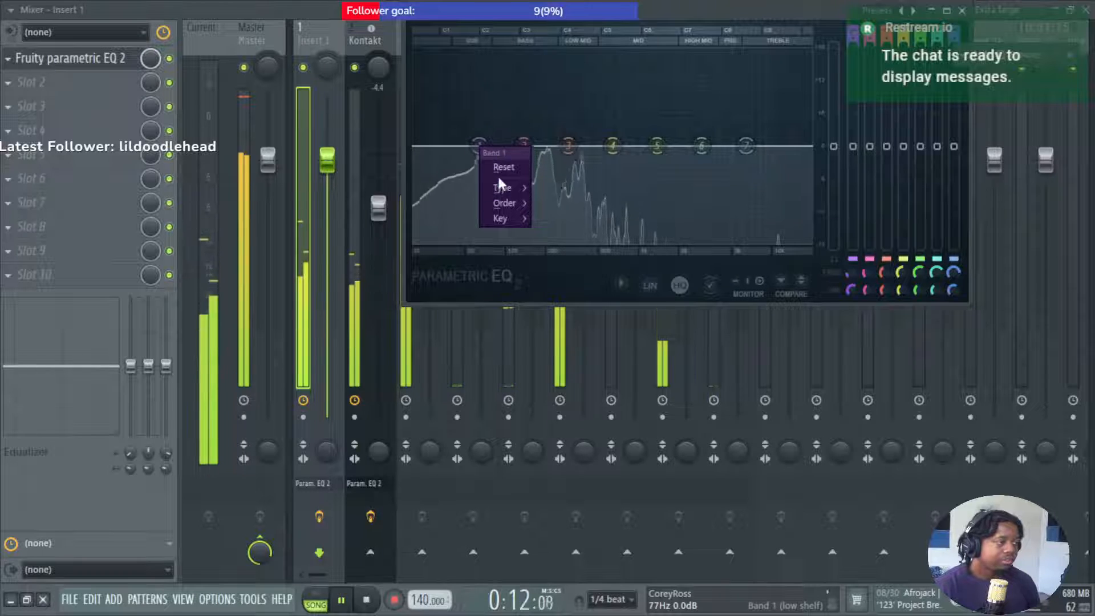
pyautogui.moveTo(502, 188)
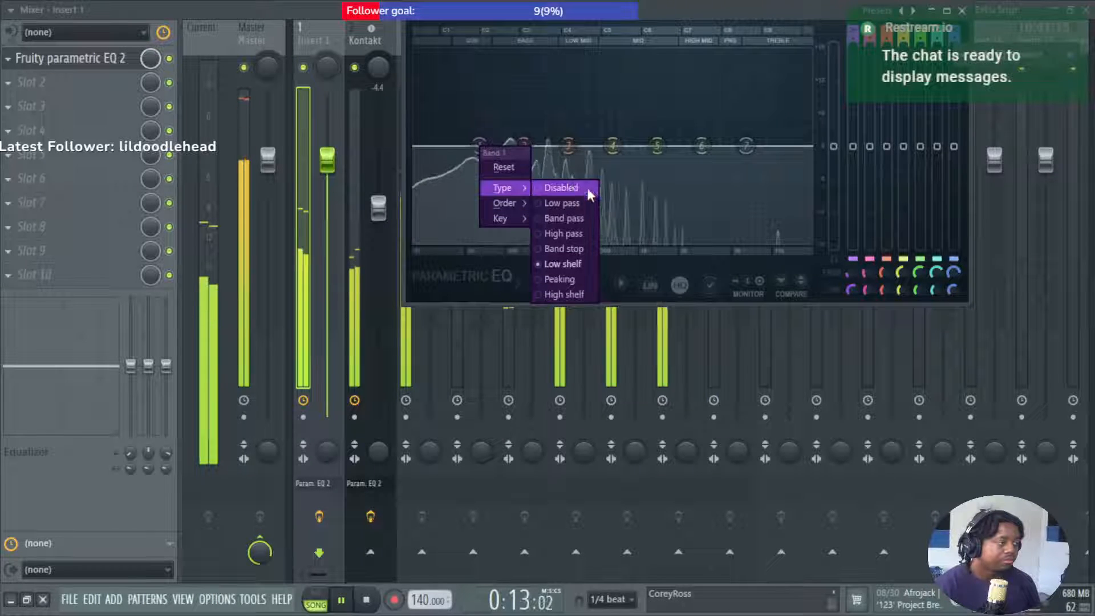
pyautogui.click(563, 233)
pyautogui.moveTo(505, 145); pyautogui.dragTo(537, 146)
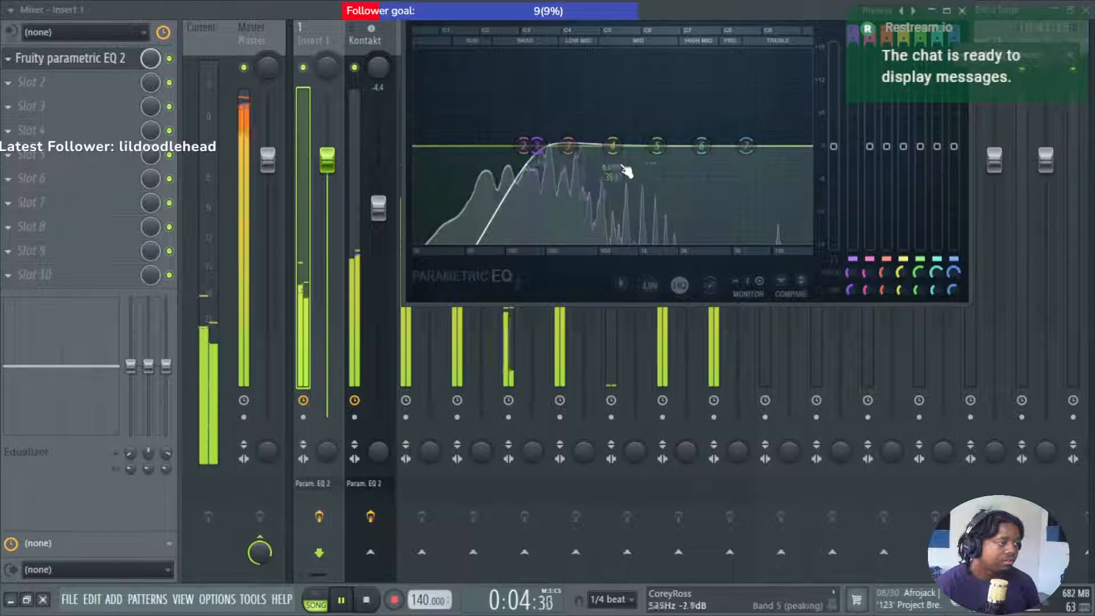
pyautogui.click(963, 10)
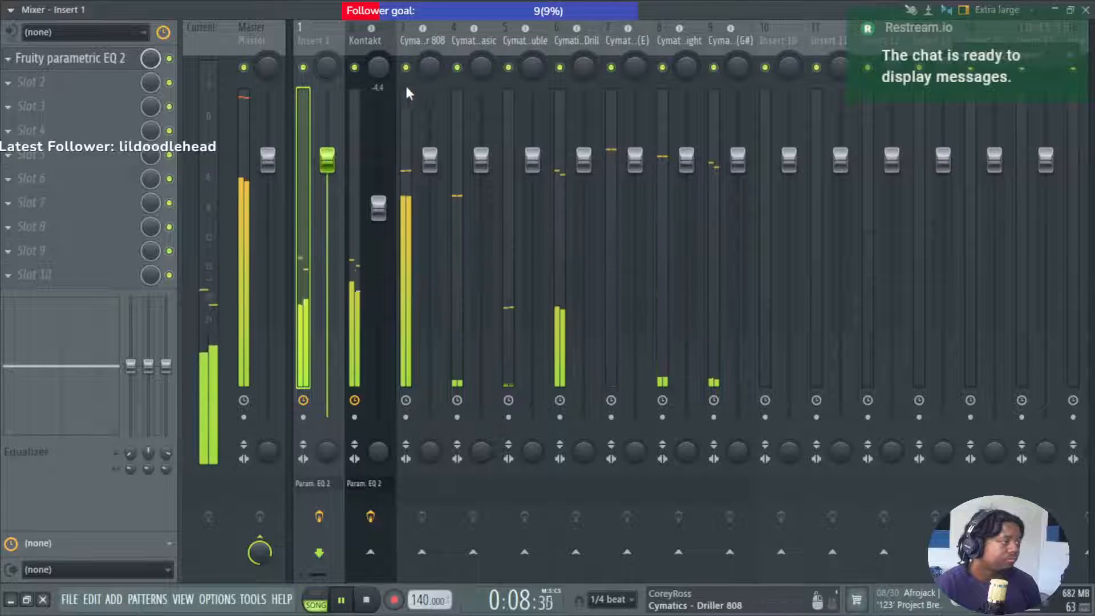
# Solo the Driller 808 mixer track, re-enable the other Cymatics drum tracks 4 to 9, and stop playback.
pyautogui.rightClick(406, 68)
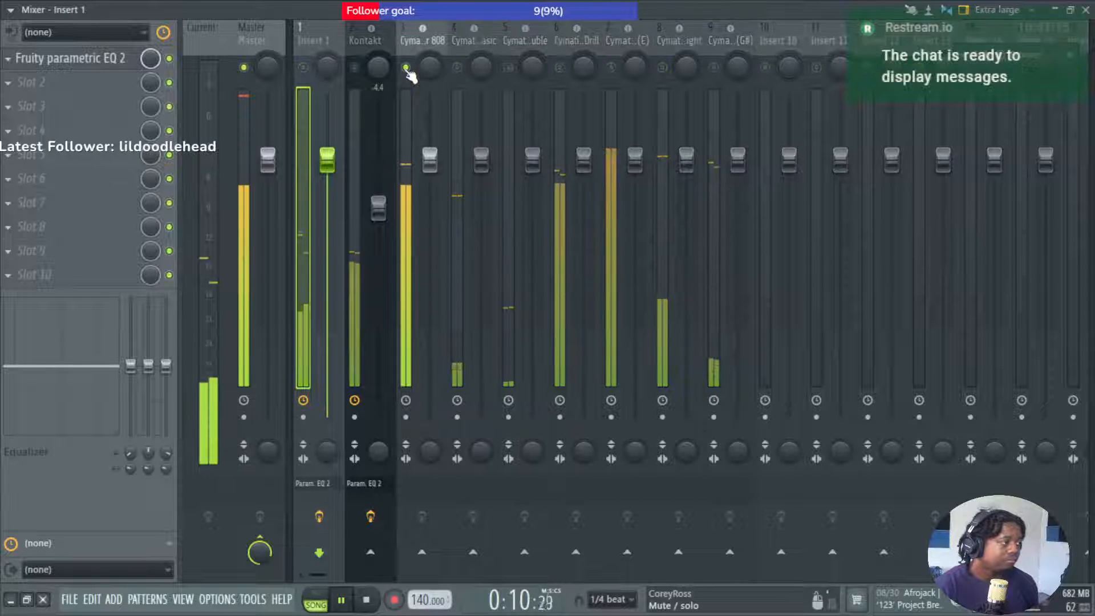
pyautogui.click(457, 67)
pyautogui.click(508, 67)
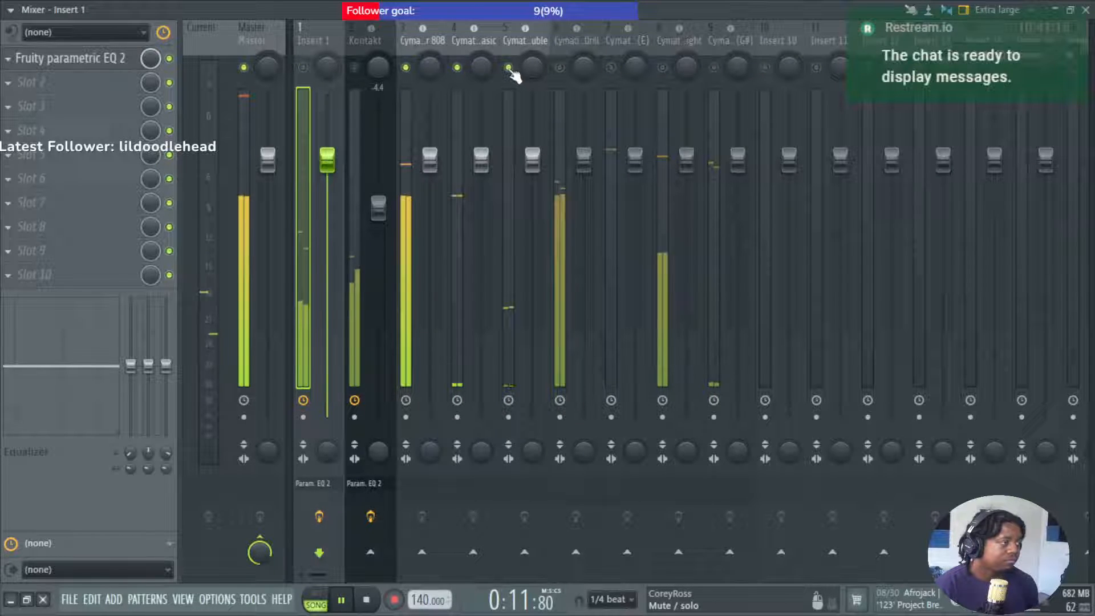
pyautogui.click(559, 67)
pyautogui.click(610, 67)
pyautogui.click(663, 68)
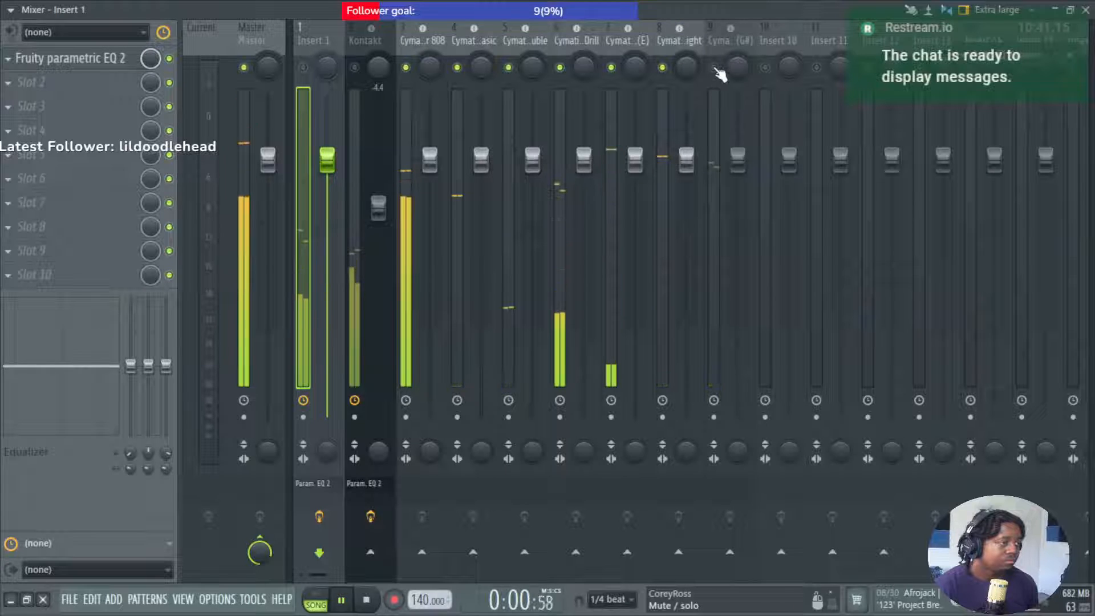
pyautogui.click(714, 67)
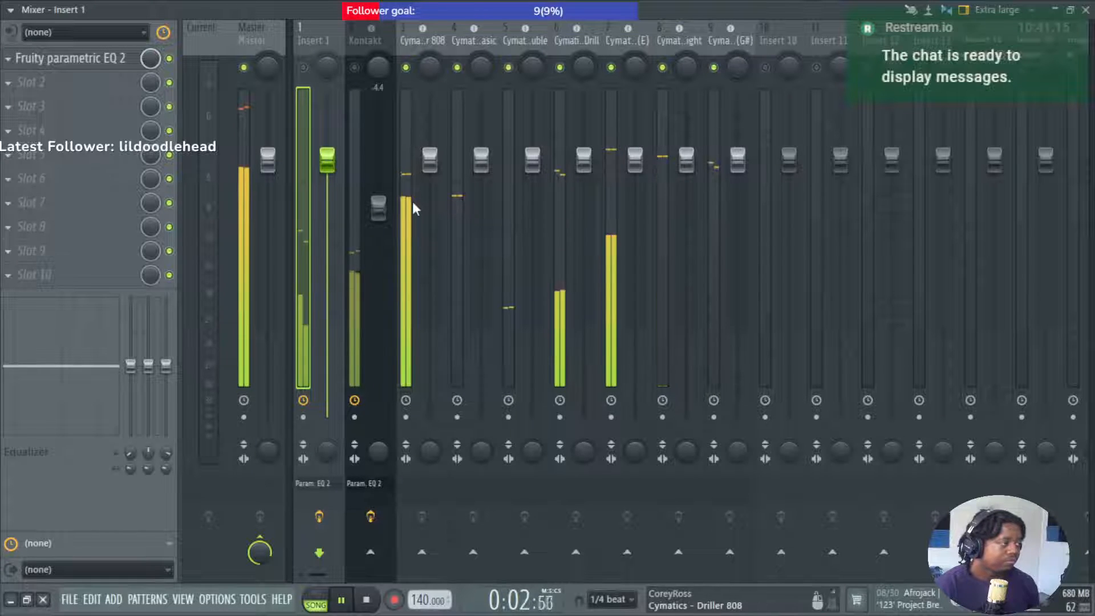
pyautogui.press('space')
pyautogui.click(408, 223)
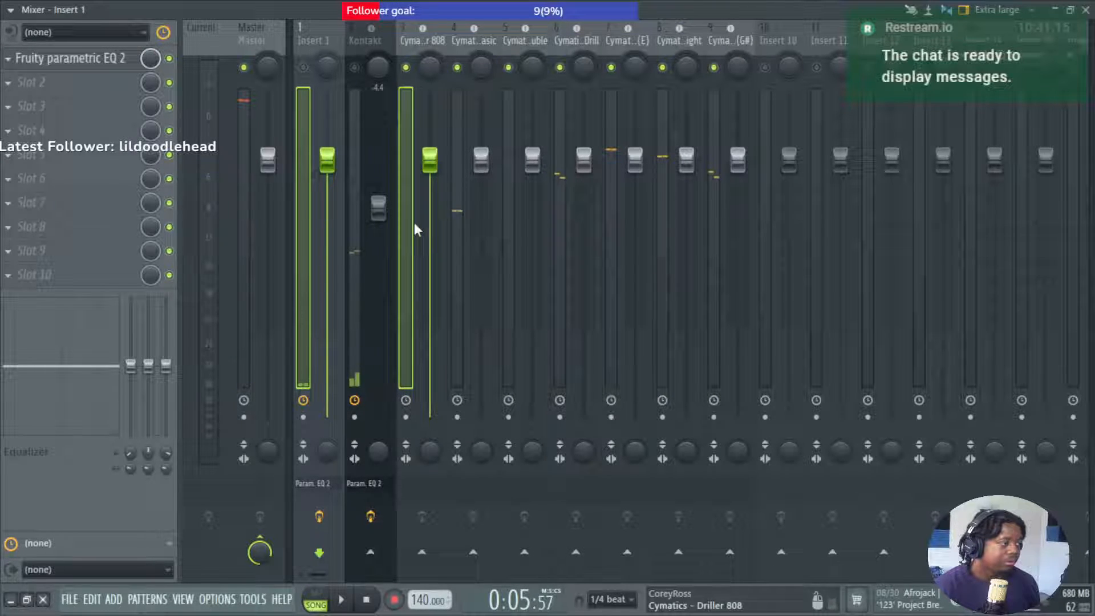
pyautogui.keyDown('ctrl'); pyautogui.click(456, 229); pyautogui.keyUp('ctrl')
pyautogui.keyDown('ctrl'); pyautogui.click(505, 225); pyautogui.keyUp('ctrl')
pyautogui.keyDown('ctrl'); pyautogui.click(559, 229); pyautogui.keyUp('ctrl')
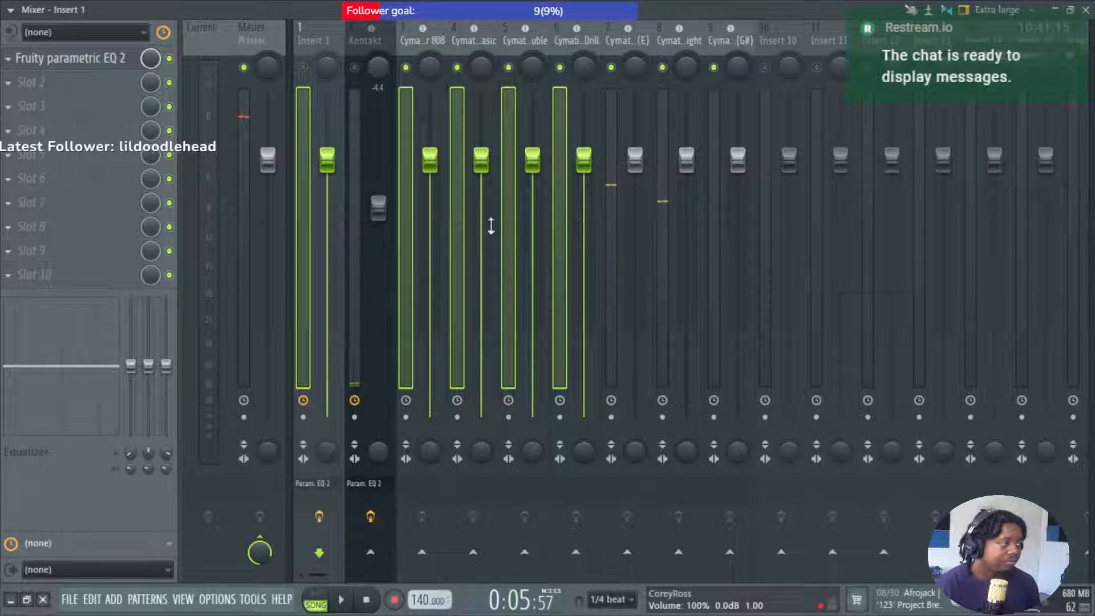
pyautogui.click(307, 227)
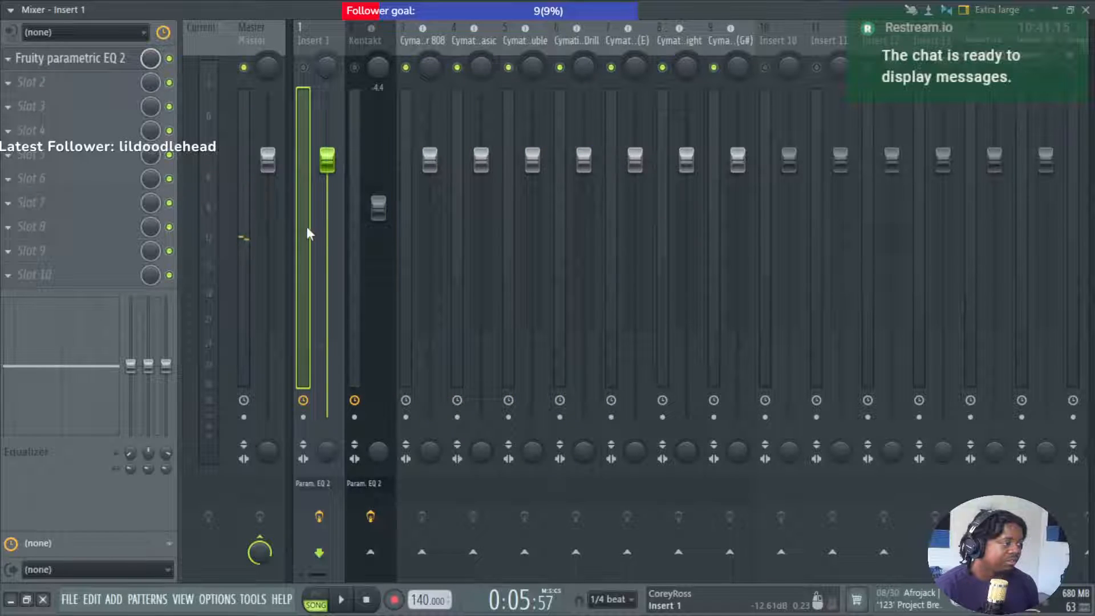
# Select mixer tracks 3 to 9 together and route them to Insert 10 only.
pyautogui.click(409, 212)
pyautogui.moveTo(454, 222); pyautogui.dragTo(729, 227)
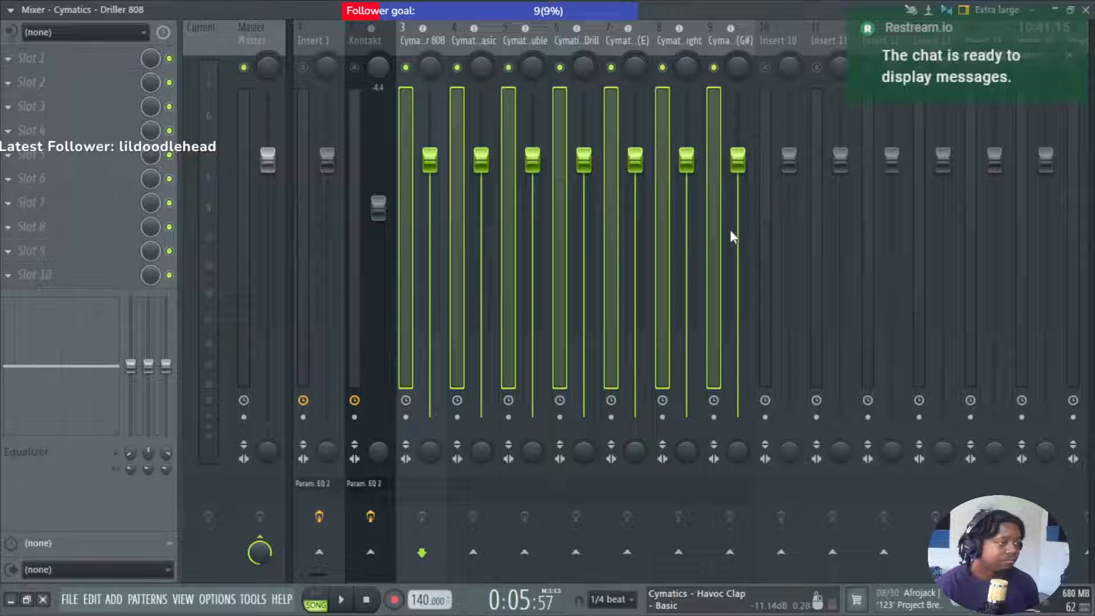
pyautogui.rightClick(781, 553)
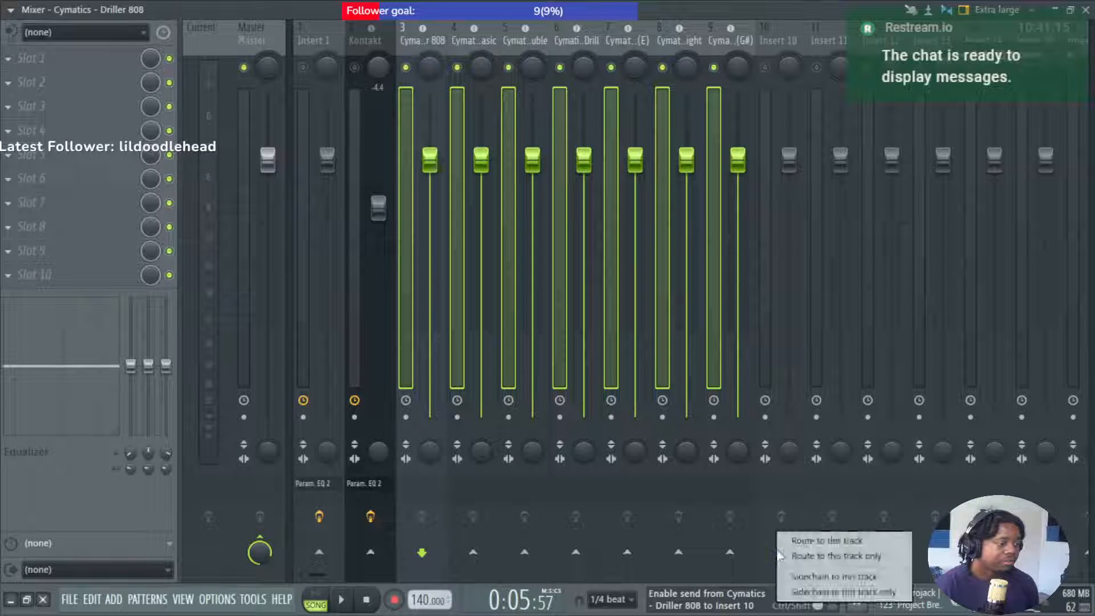
pyautogui.click(832, 556)
# Rename the Insert 10 mixer track as Drill Drum Send.
pyautogui.rightClick(780, 39)
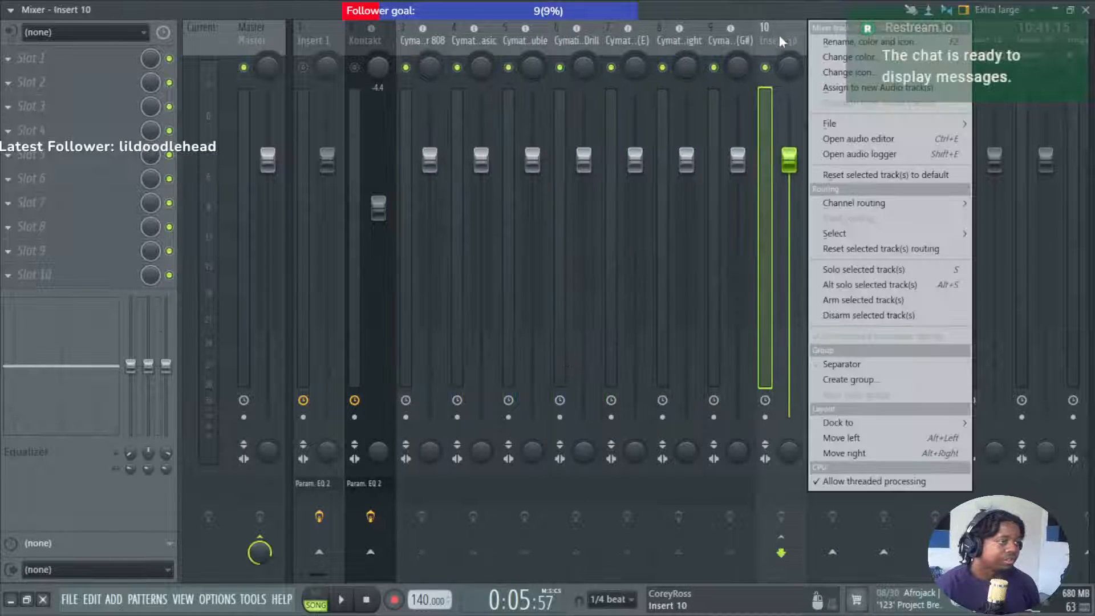
pyautogui.click(834, 42)
pyautogui.write('D')
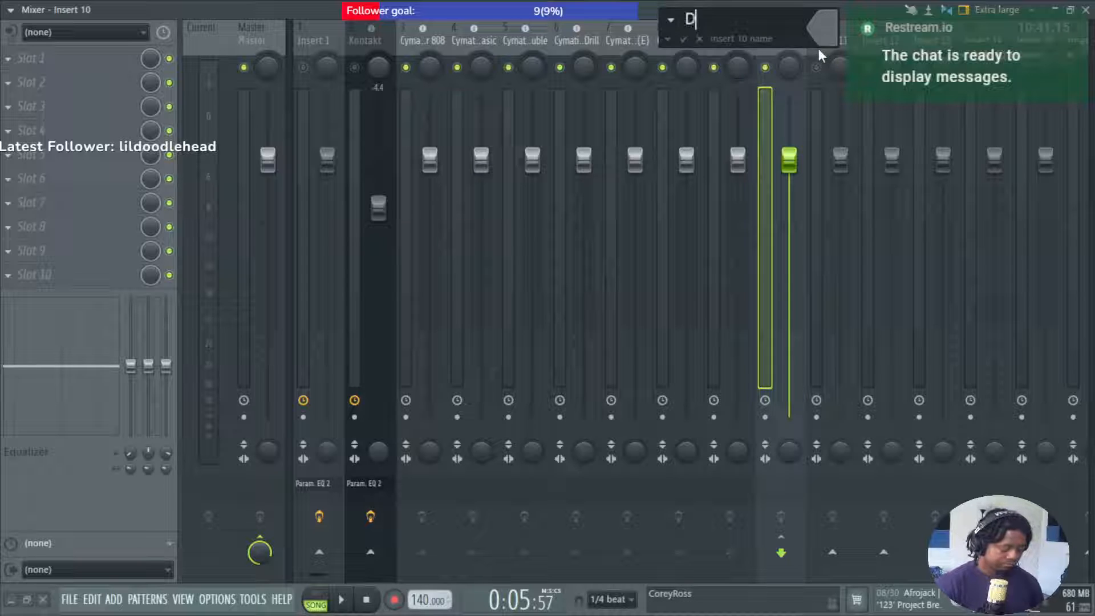
pyautogui.write('rill')
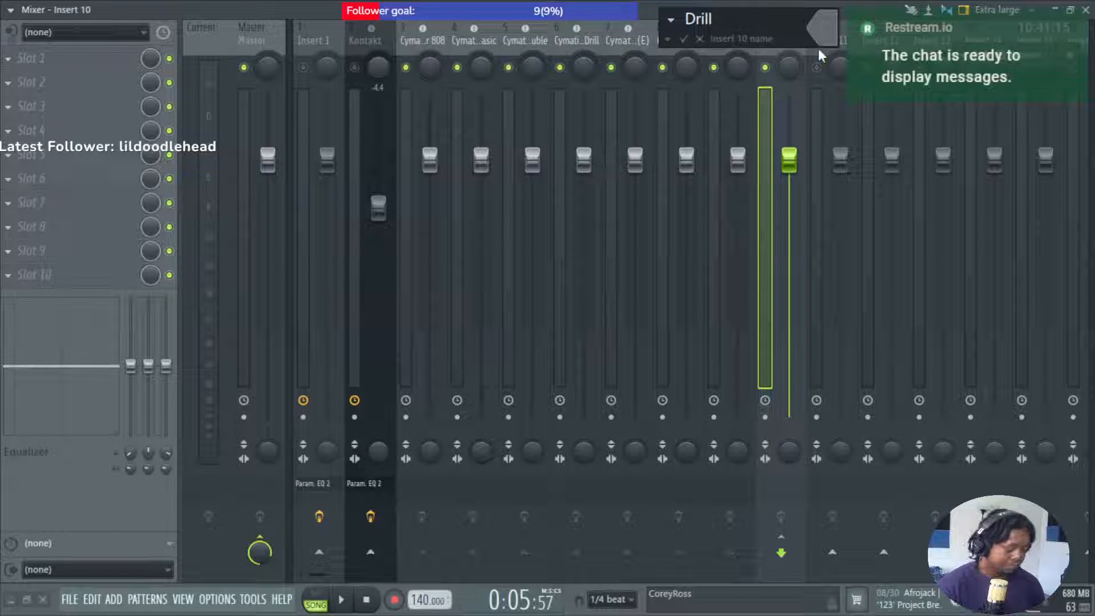
pyautogui.write(' Drum ')
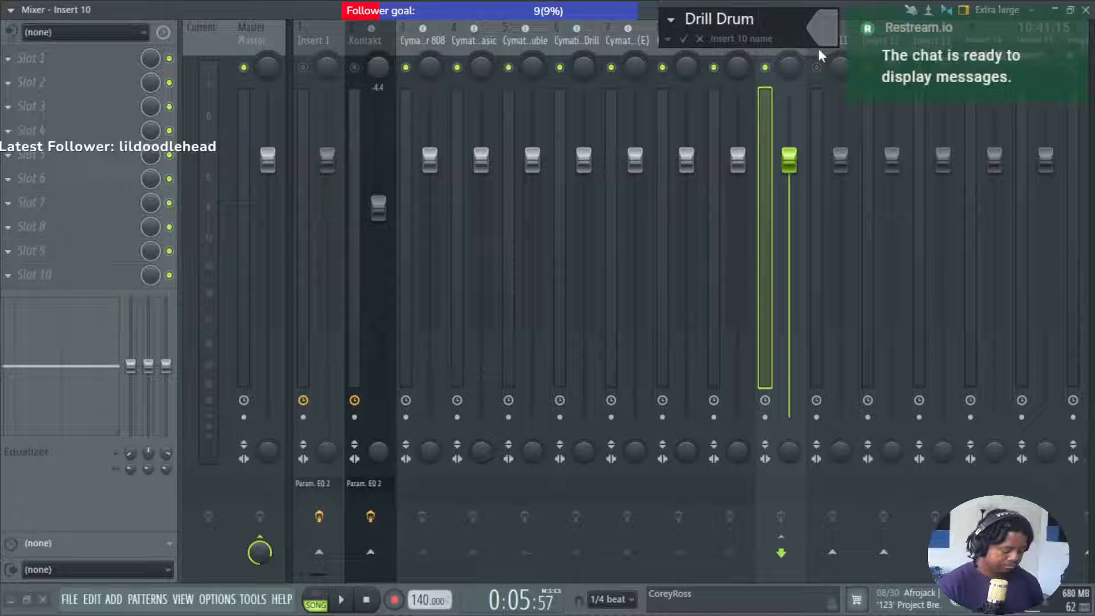
pyautogui.write('Send')
pyautogui.press('Return')
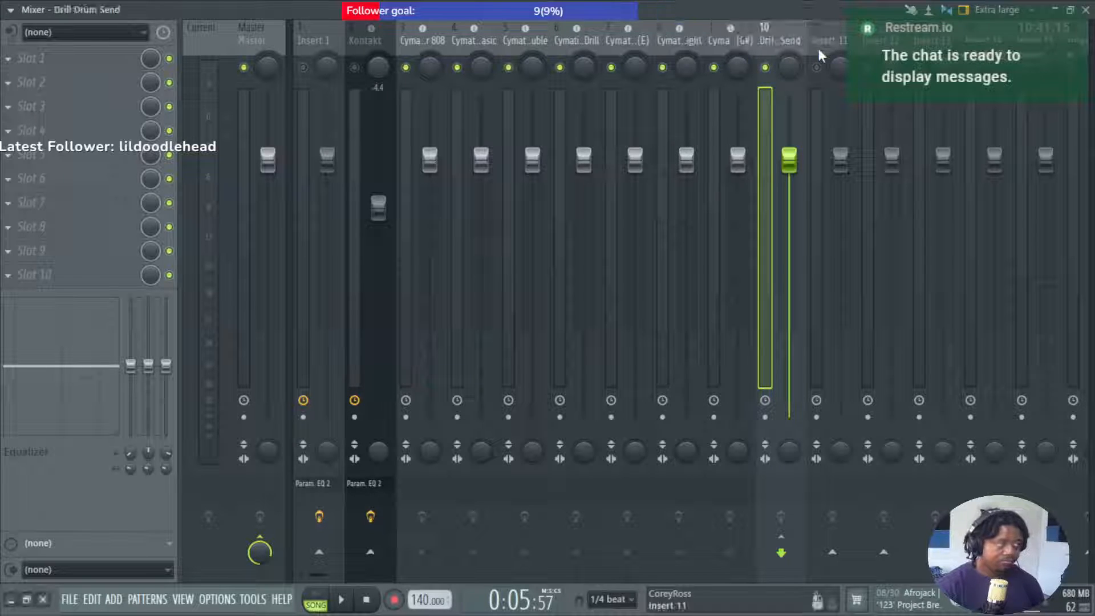
# Play the beat, solo the Driller 808 mixer track, select it, and stop playback.
pyautogui.press('space')
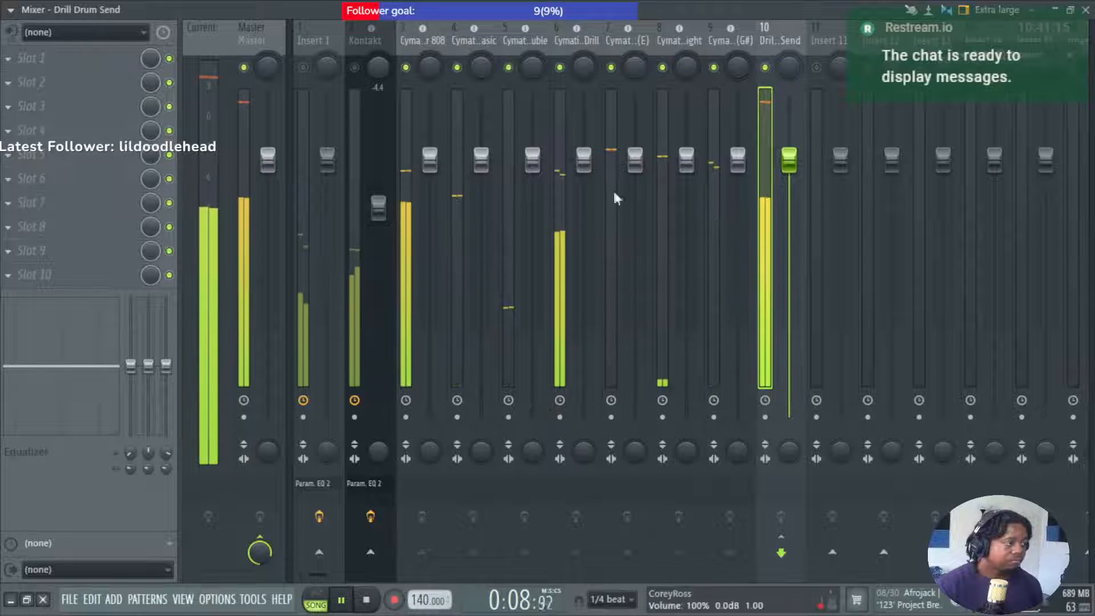
pyautogui.rightClick(407, 69)
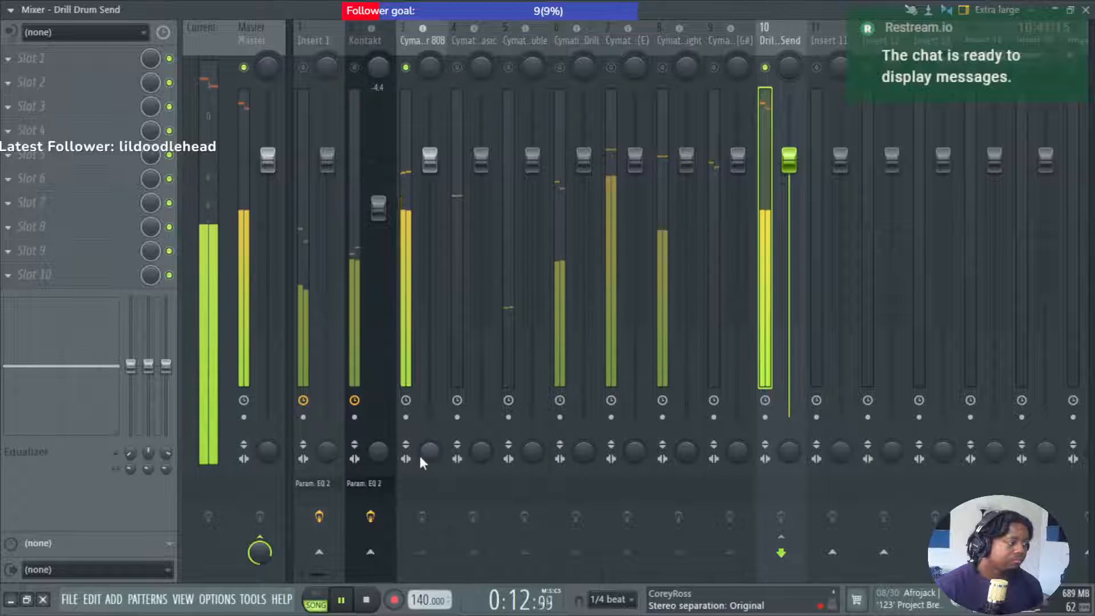
pyautogui.click(433, 480)
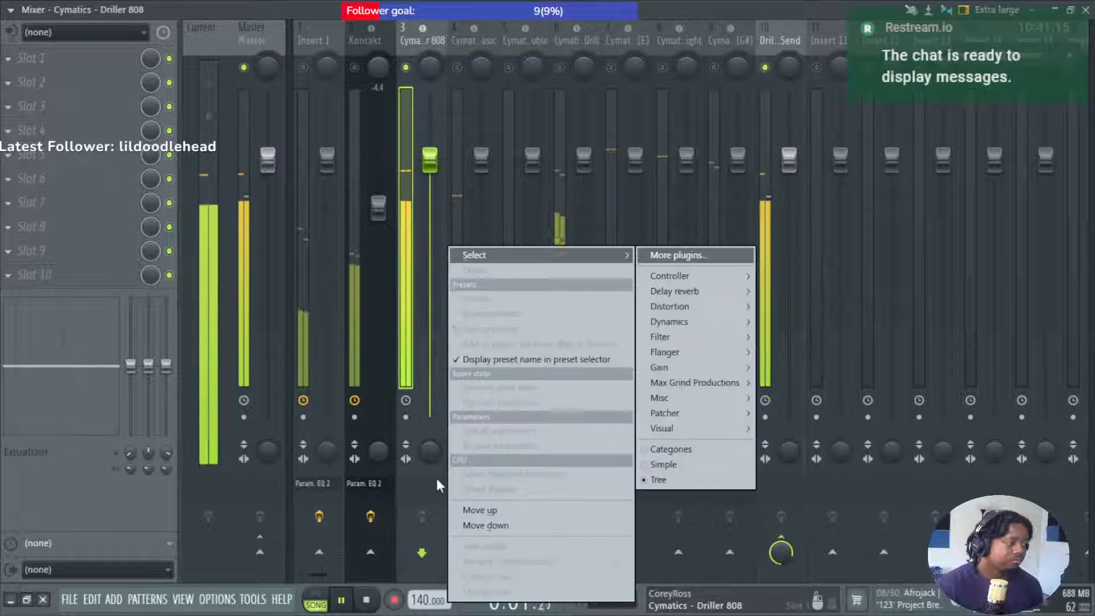
pyautogui.click(694, 6)
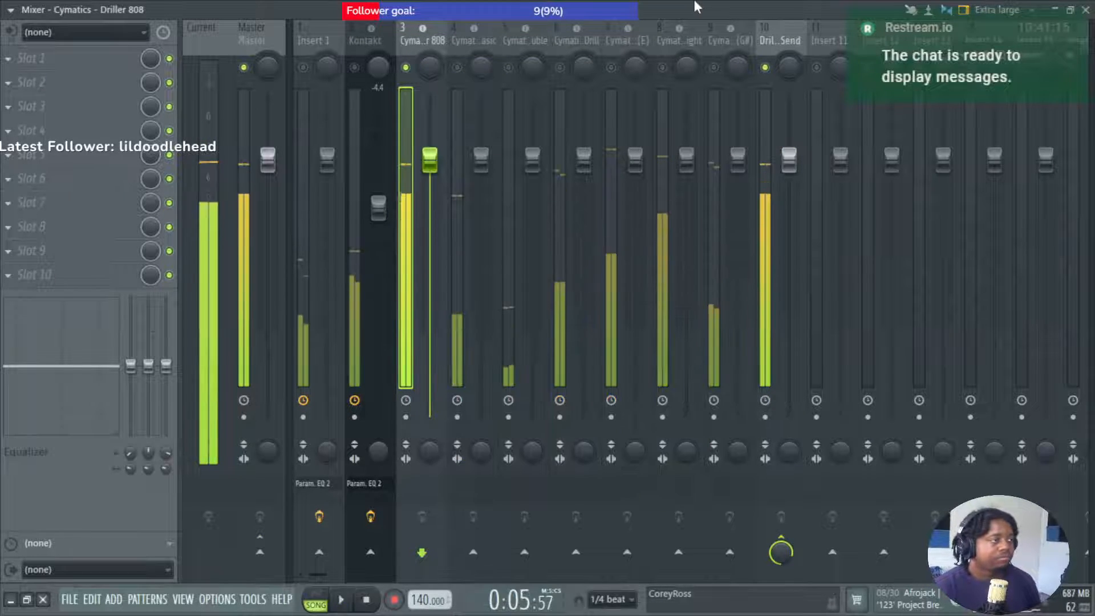
pyautogui.press('space')
# Add the Waves StudioRack Mono plugin to the first effect slot of the Driller 808 track.
pyautogui.click(420, 482)
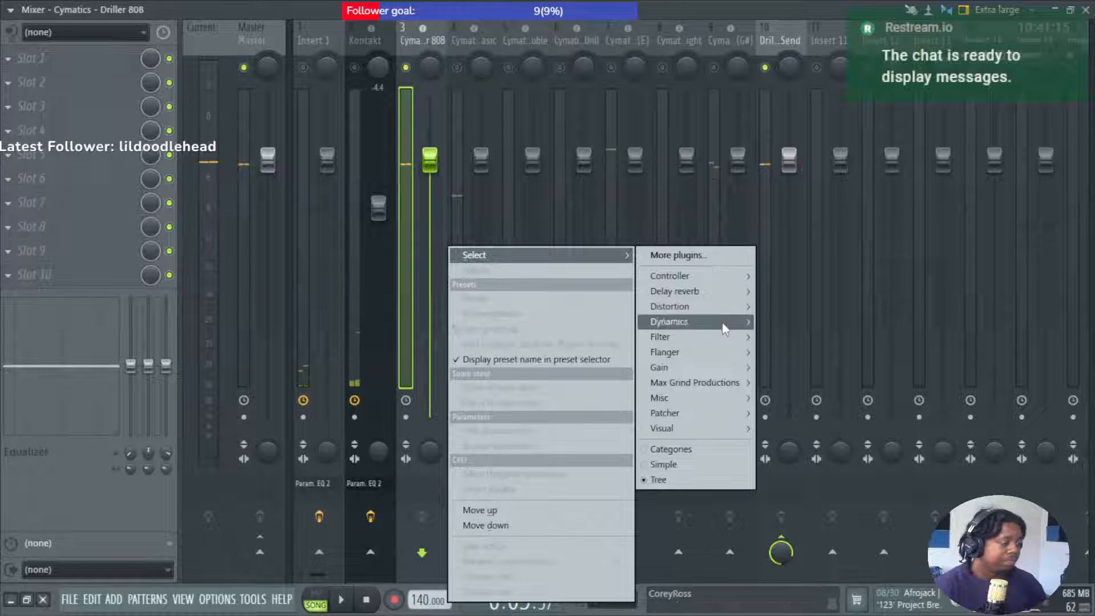
pyautogui.moveTo(711, 402)
pyautogui.moveTo(736, 383)
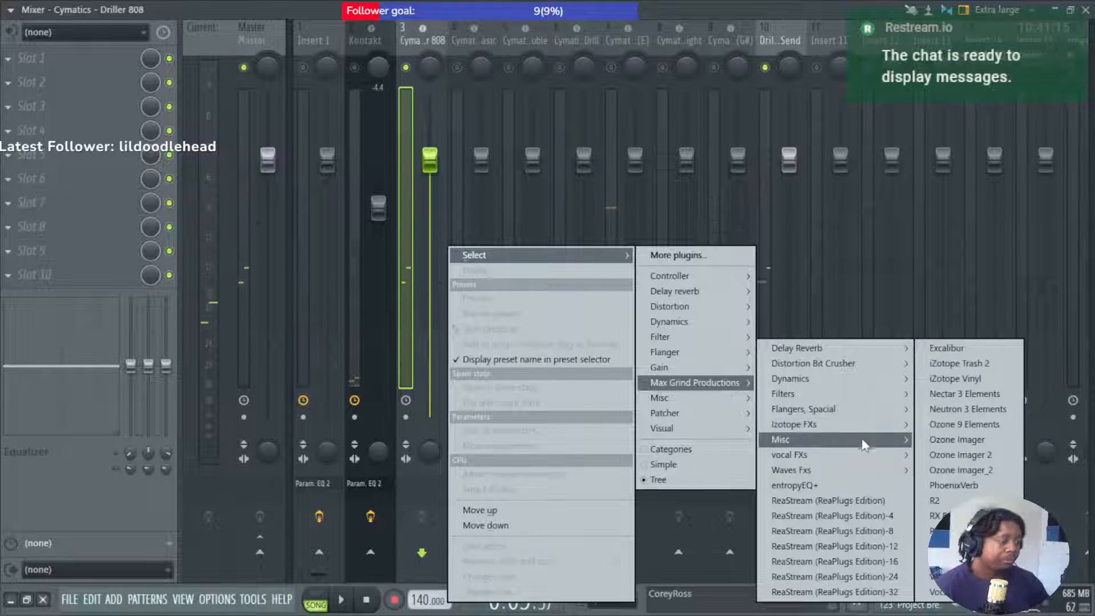
pyautogui.moveTo(871, 474)
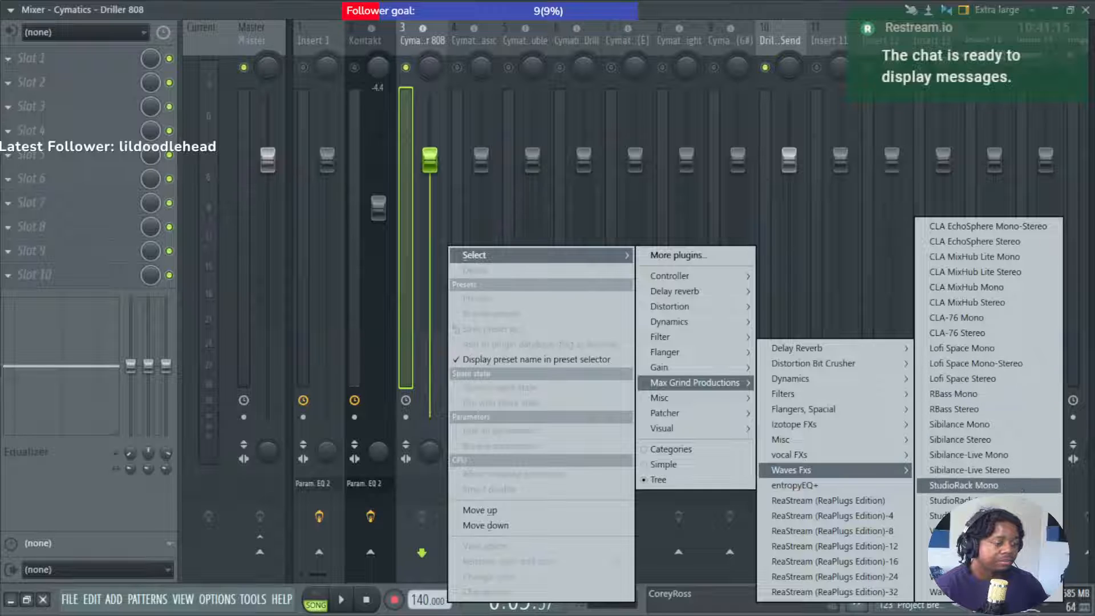
pyautogui.click(1014, 491)
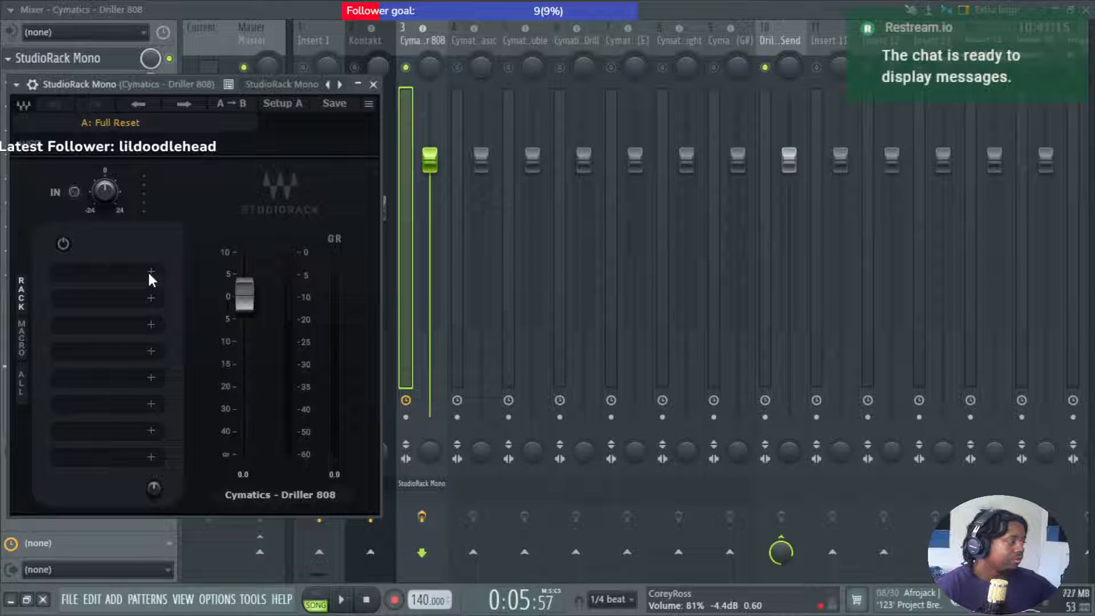
# Load sonible's entropyEQ+ into the first StudioRack slot and reposition its window to show the whole equalizer.
pyautogui.click(149, 272)
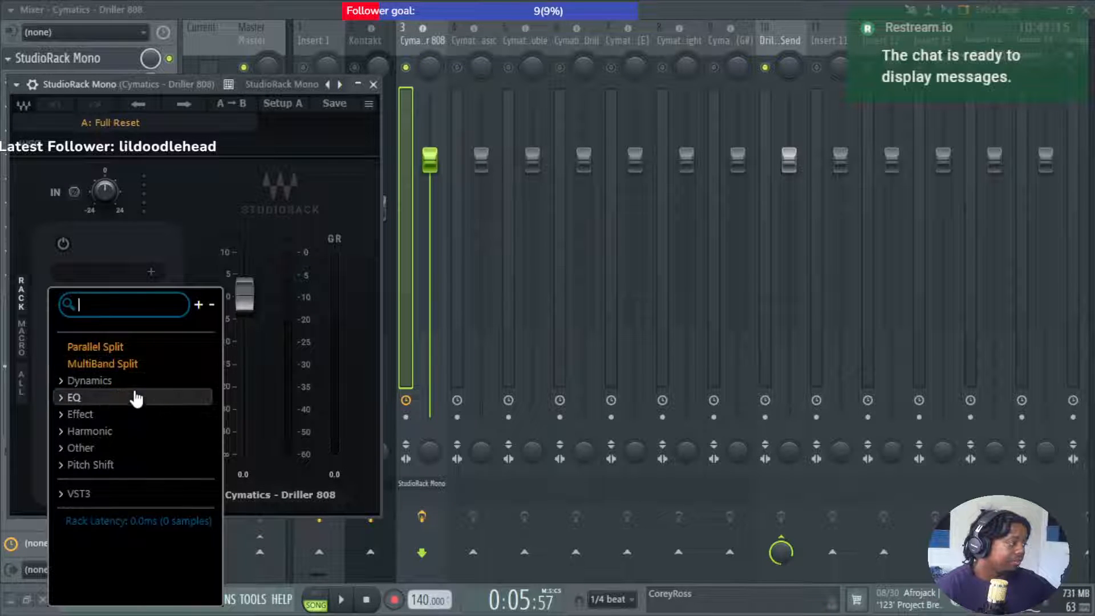
pyautogui.click(152, 492)
pyautogui.scroll(-3, 171, 476)
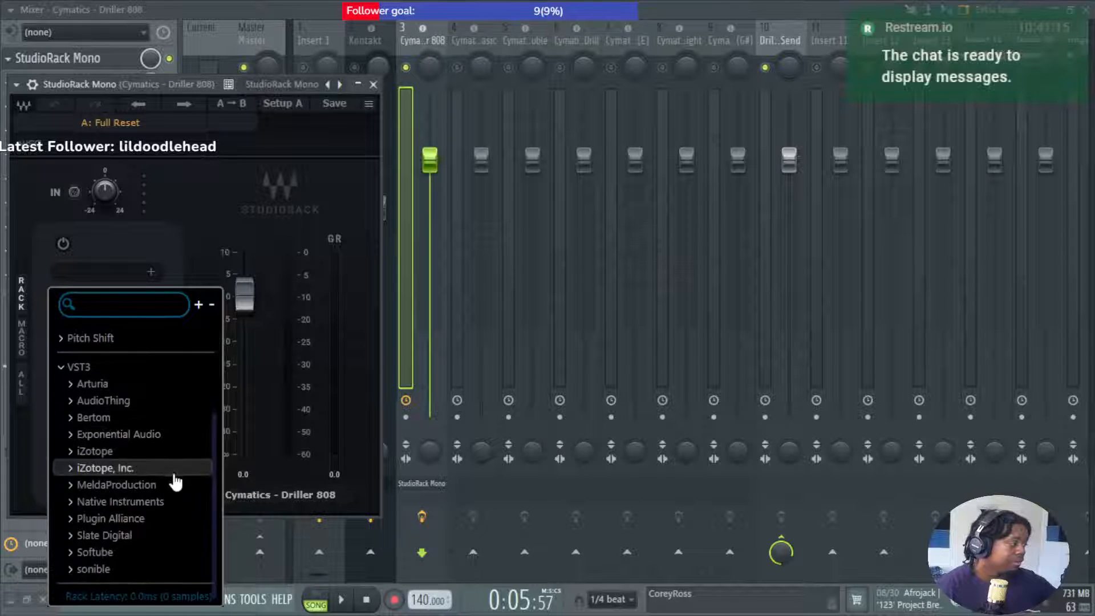
pyautogui.click(145, 569)
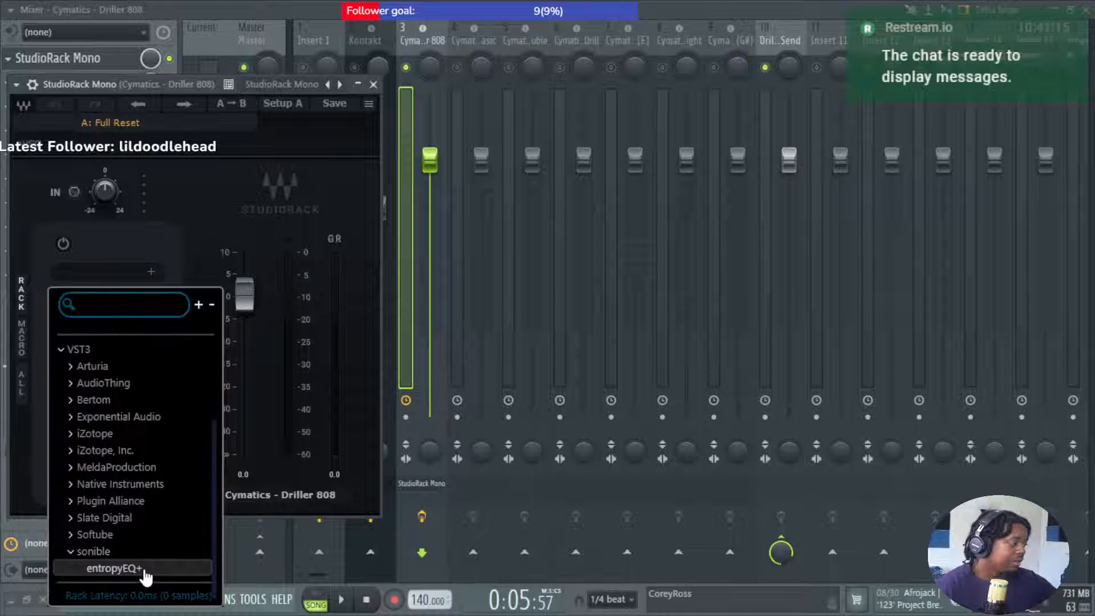
pyautogui.click(146, 571)
pyautogui.moveTo(691, 98); pyautogui.dragTo(657, 77)
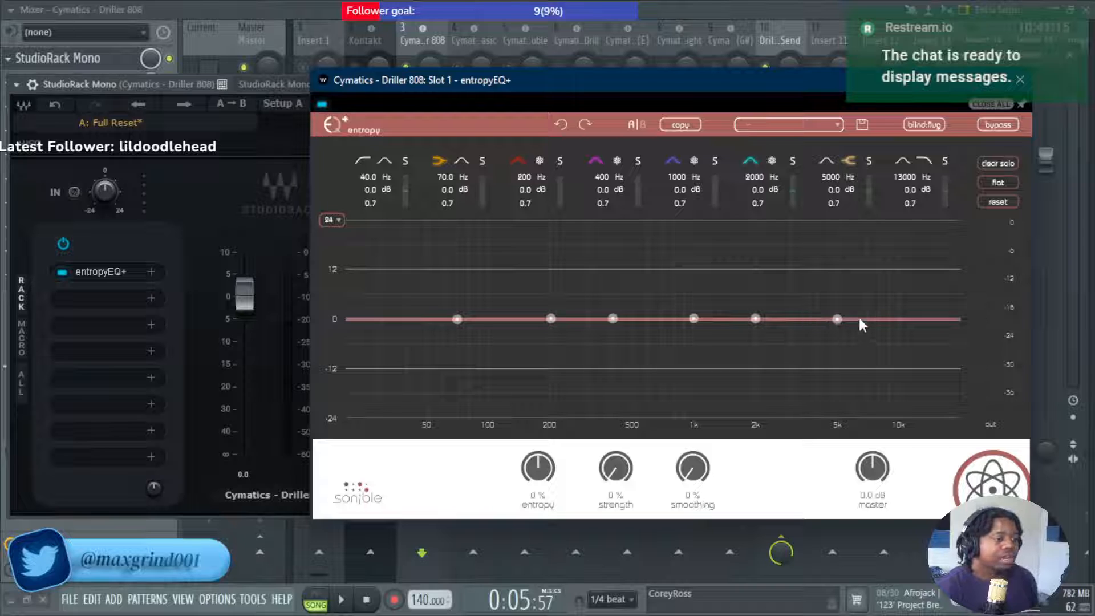
# Set entropyEQ+ band 8 to low pass at about 150 Hz, -19.1 dB and quality 0.9 during playback.
pyautogui.click(926, 163)
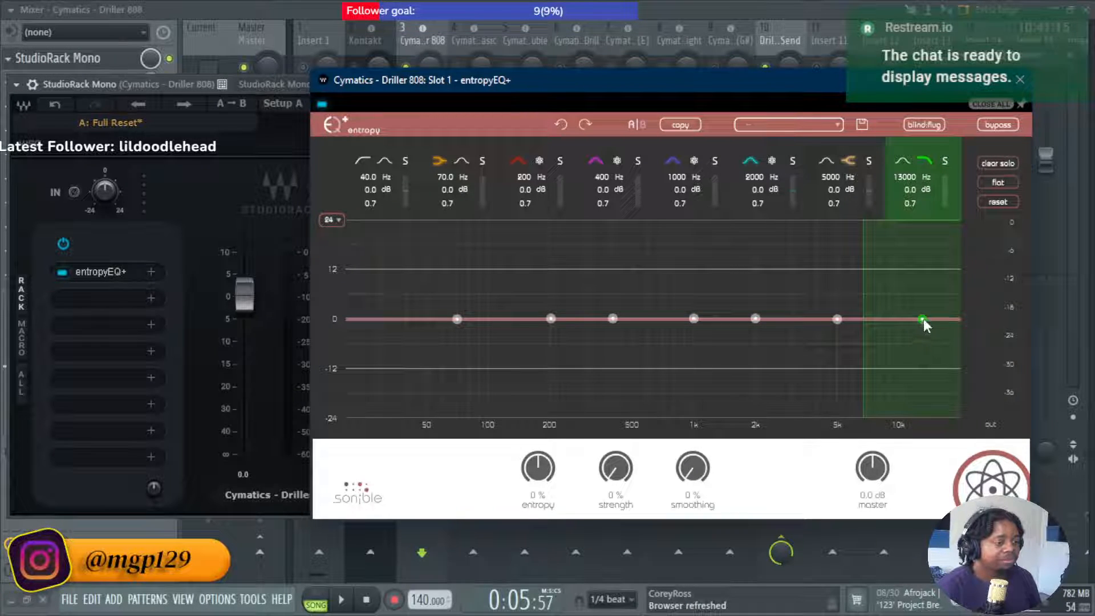
pyautogui.press('space')
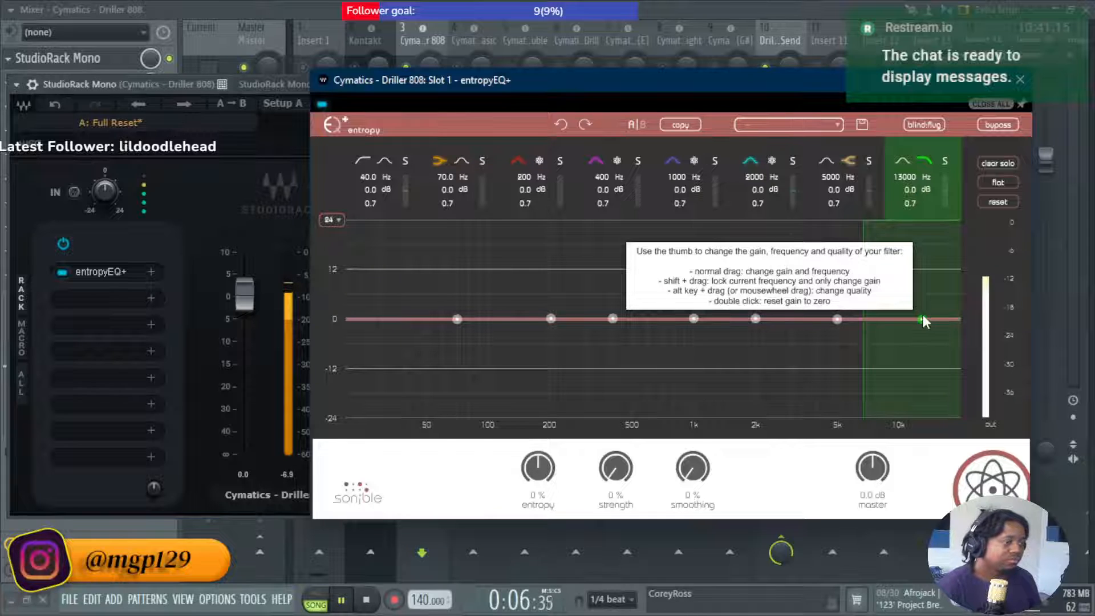
pyautogui.moveTo(921, 313); pyautogui.dragTo(515, 401)
pyautogui.scroll(2, 515, 400)
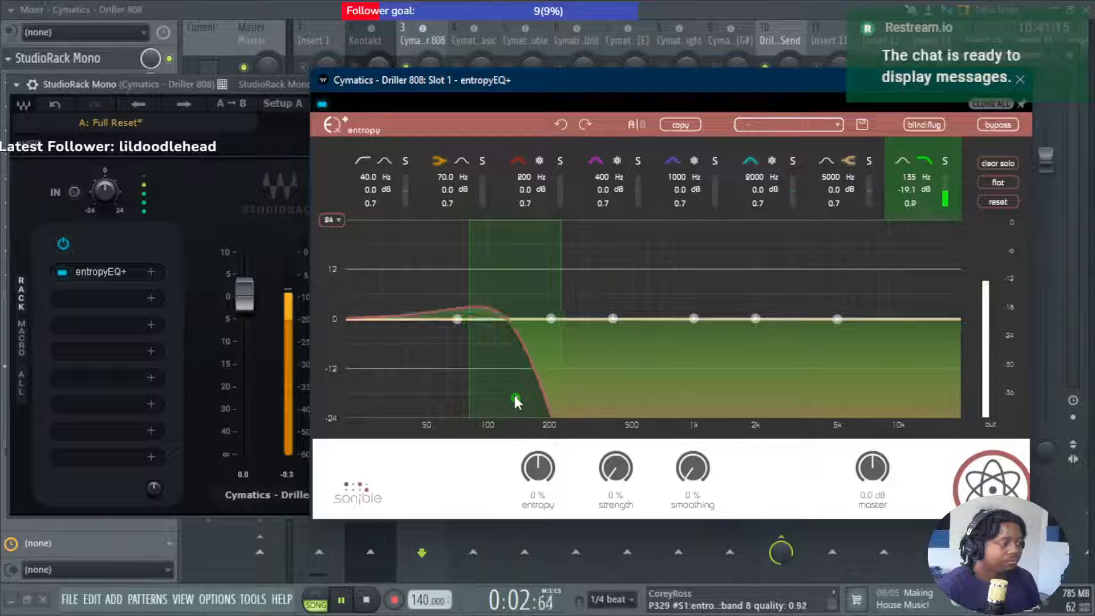
pyautogui.moveTo(515, 401); pyautogui.dragTo(524, 402)
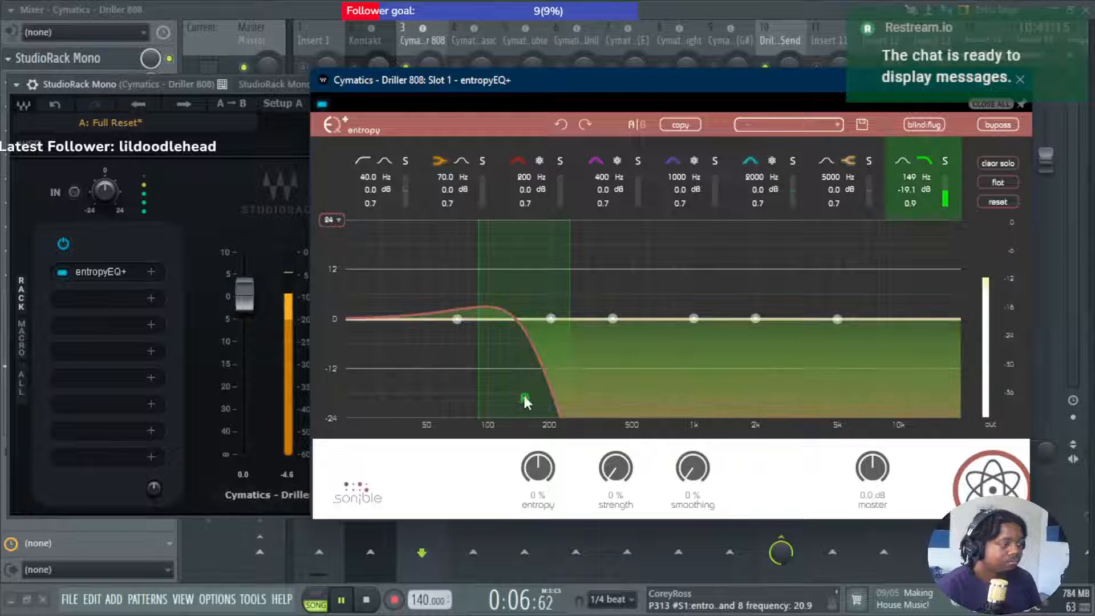
pyautogui.click(524, 398)
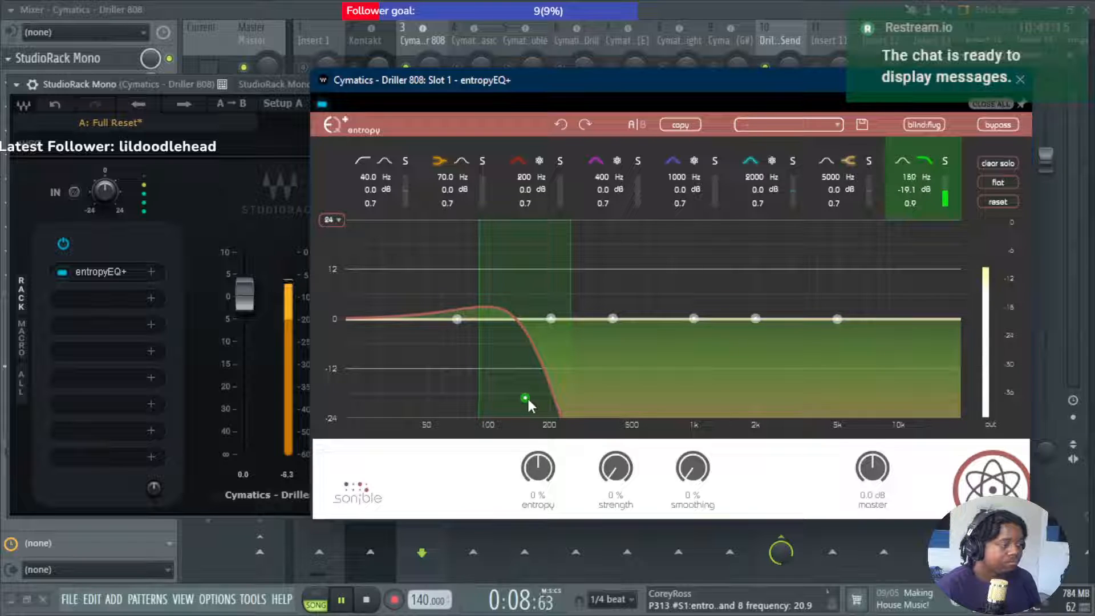
# Move band 2 to about 87 Hz and boost band 3 by 5.9 dB at about 140 Hz with quality 2.1.
pyautogui.moveTo(458, 317)
pyautogui.mouseDown()
pyautogui.moveTo(505, 323)
pyautogui.moveTo(515, 306)
pyautogui.moveTo(476, 319)
pyautogui.mouseUp()
pyautogui.moveTo(552, 319); pyautogui.dragTo(518, 299)
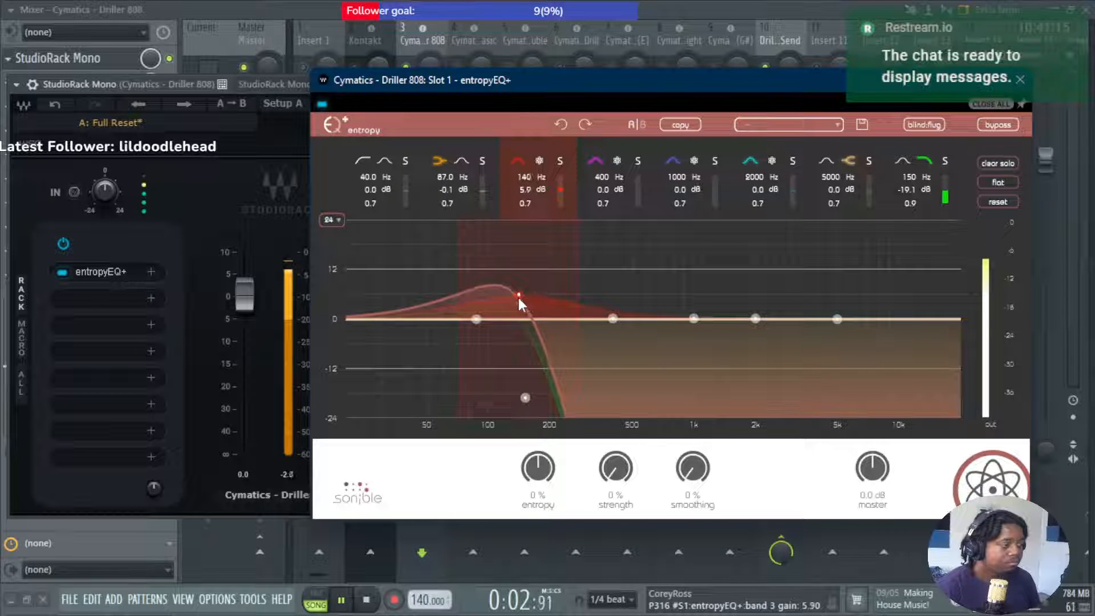
pyautogui.scroll(7, 520, 295)
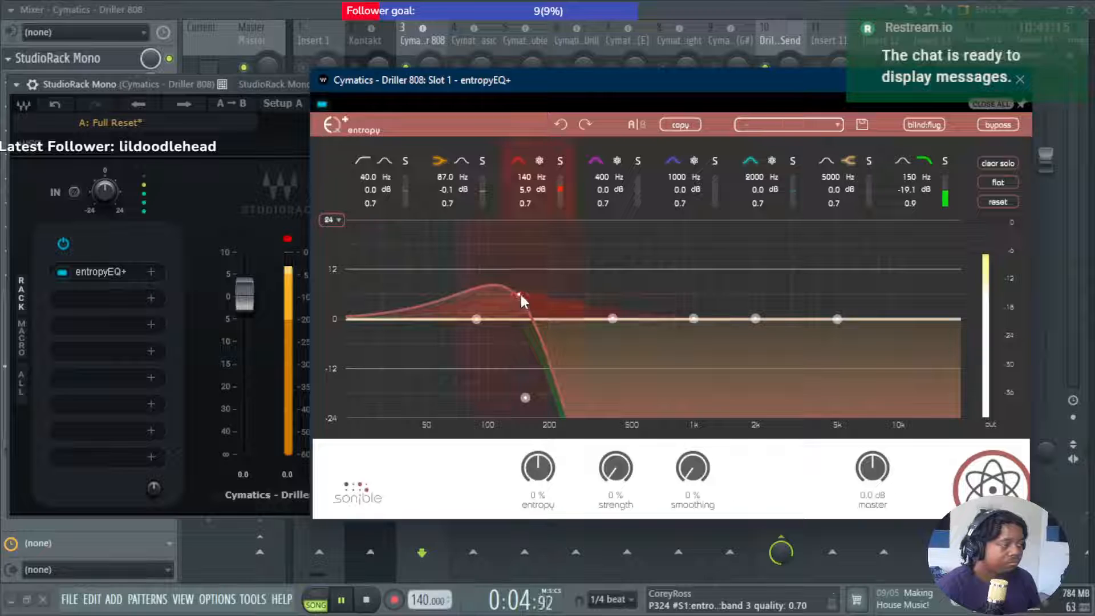
# Raise the band 8 low-pass cutoff to about 332 Hz and set band 3 to about 3.4 dB at 139 Hz.
pyautogui.moveTo(519, 296); pyautogui.dragTo(520, 280)
pyautogui.moveTo(528, 395); pyautogui.dragTo(596, 405)
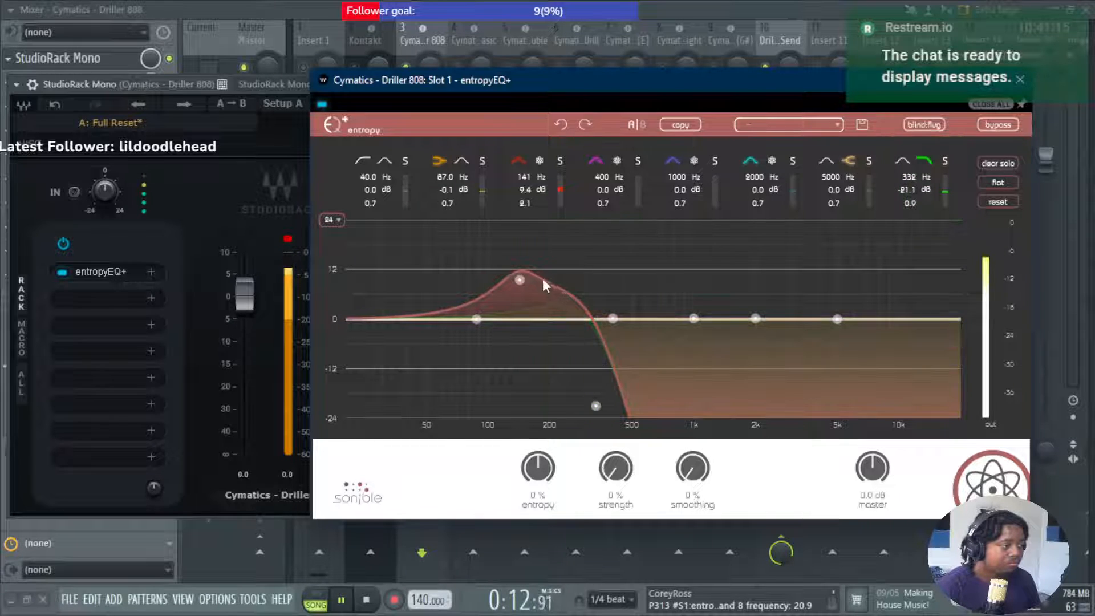
pyautogui.moveTo(522, 279); pyautogui.dragTo(521, 306)
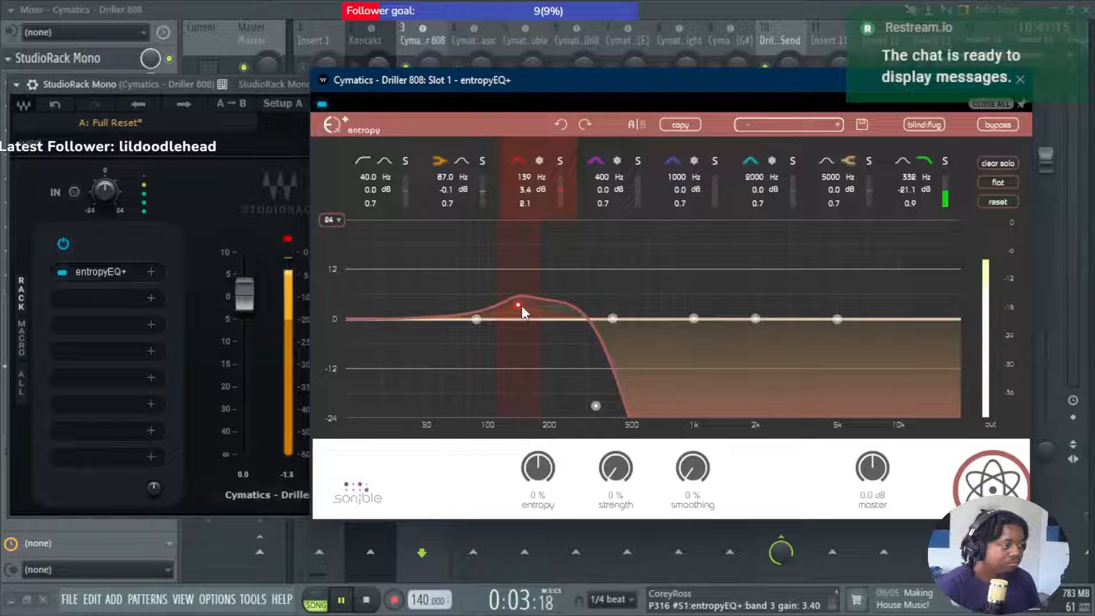
# Set the quality of entropyEQ+ band 3 to 1.4 and of band 8 to 0.7.
pyautogui.scroll(-3, 522, 305)
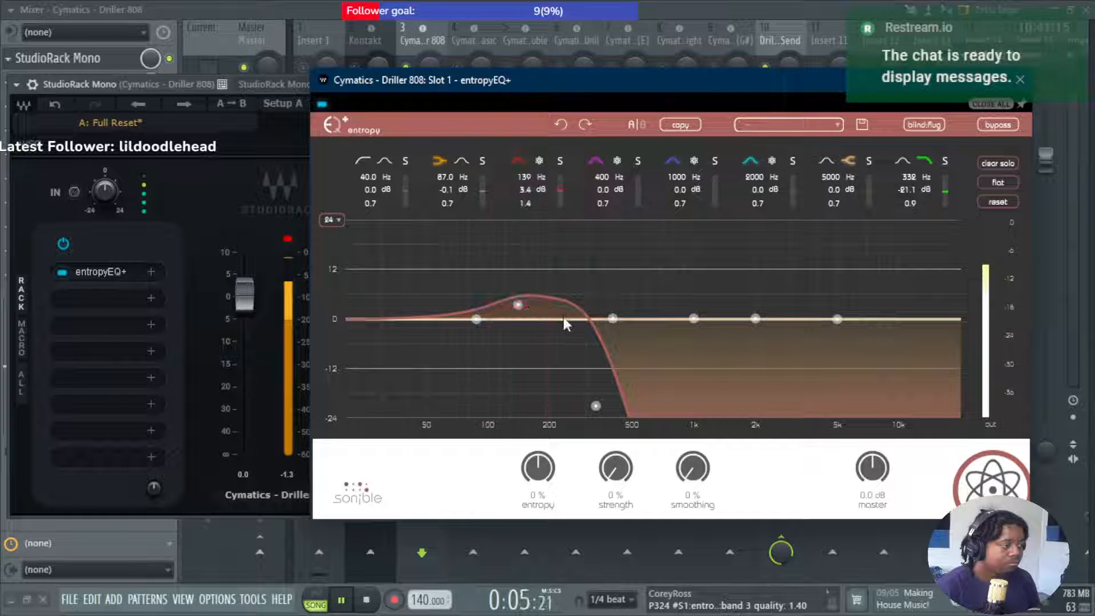
pyautogui.scroll(-2, 600, 403)
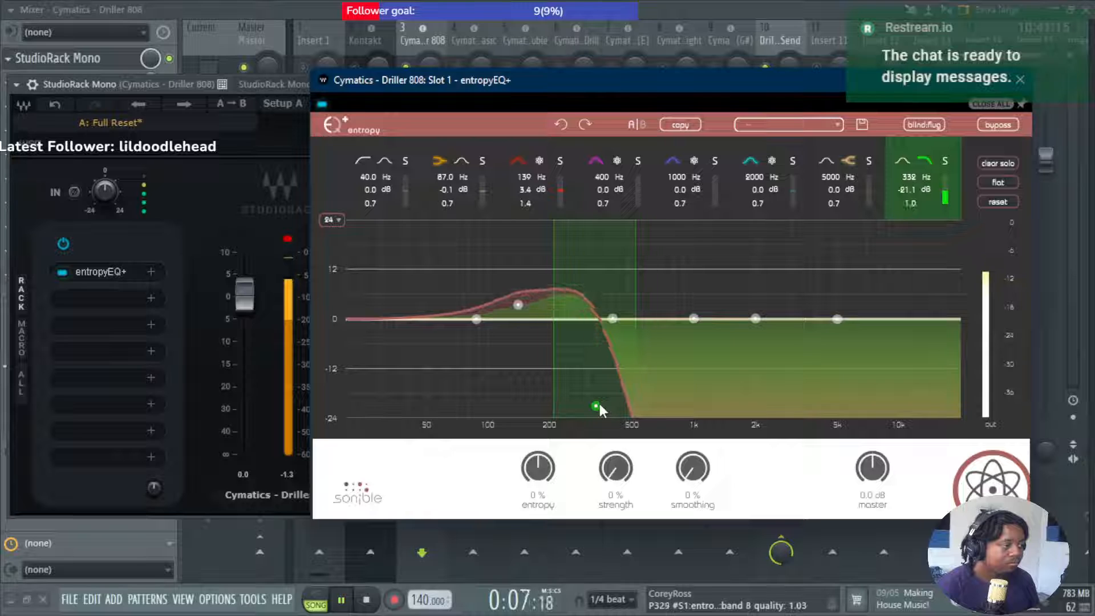
pyautogui.scroll(-2, 597, 406)
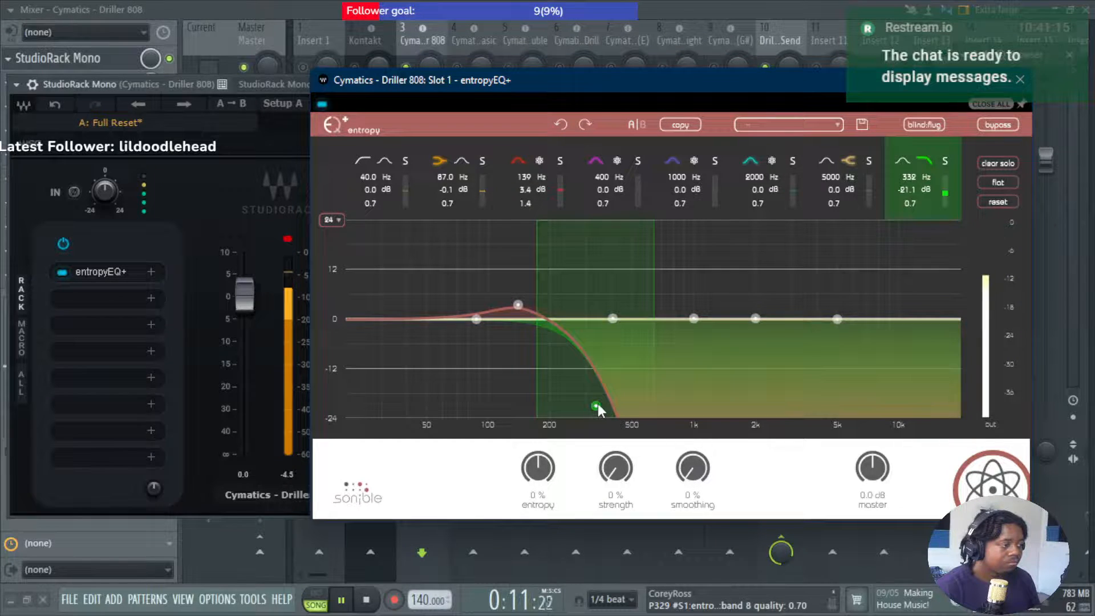
# Solo band 8 and raise its low-pass cutoff to about 1006 Hz at -22.4 dB.
pyautogui.moveTo(595, 406); pyautogui.dragTo(658, 413)
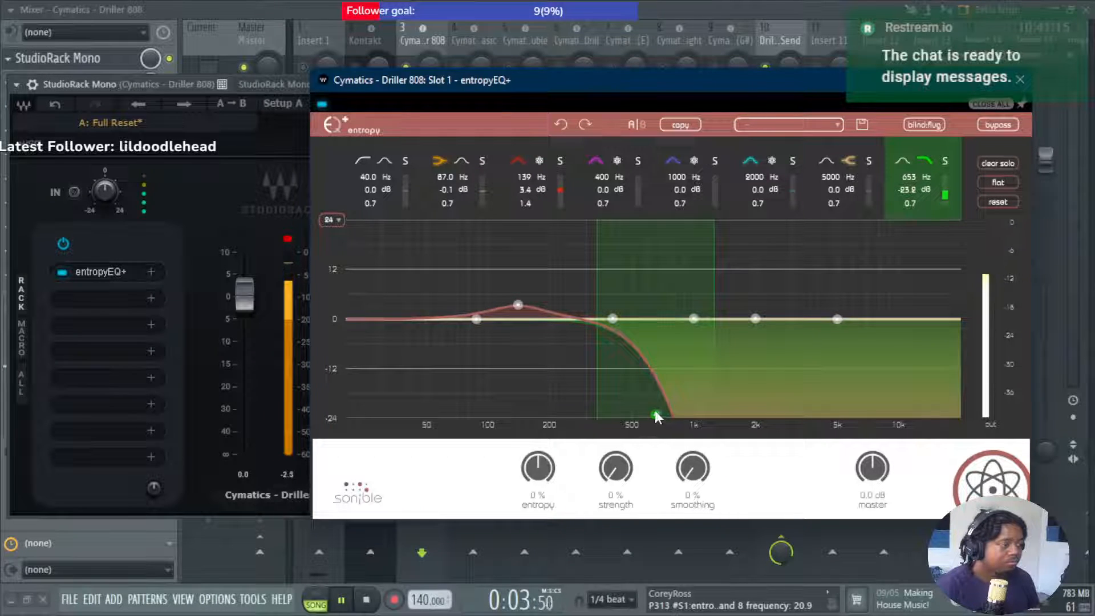
pyautogui.click(944, 162)
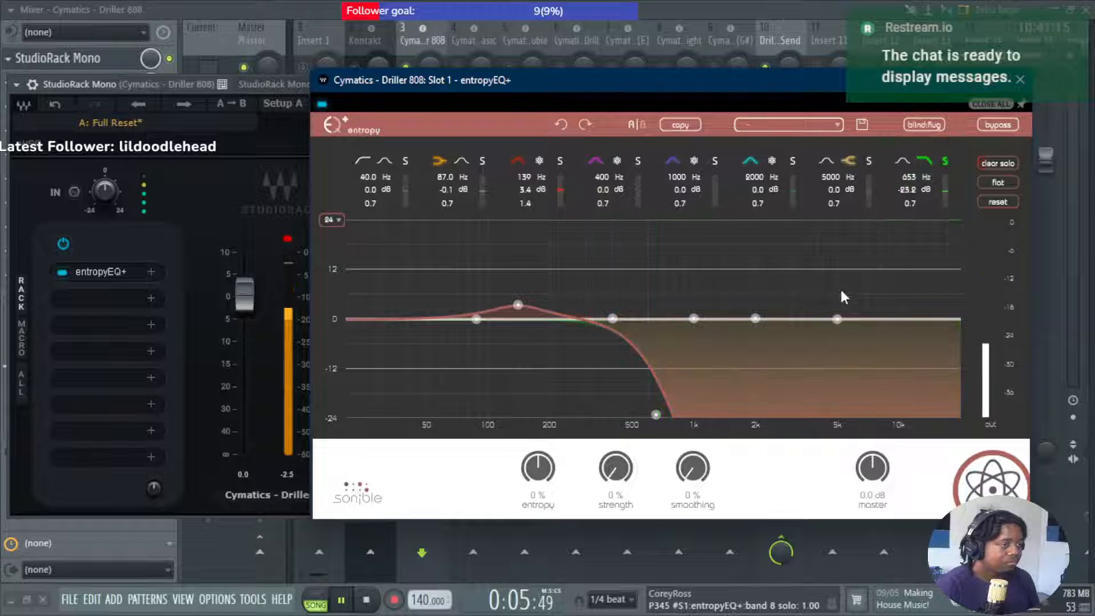
pyautogui.moveTo(655, 413); pyautogui.dragTo(695, 411)
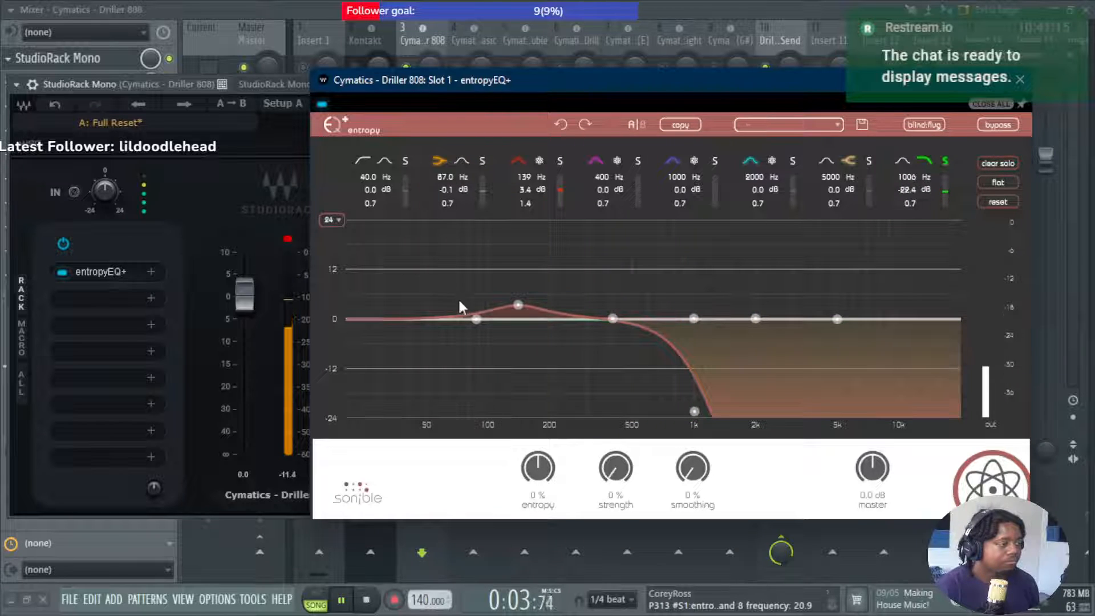
# Boost band 2 by about 2.4 dB at 73.2 Hz, then stop playback and close the equalizer.
pyautogui.moveTo(476, 319); pyautogui.dragTo(460, 311)
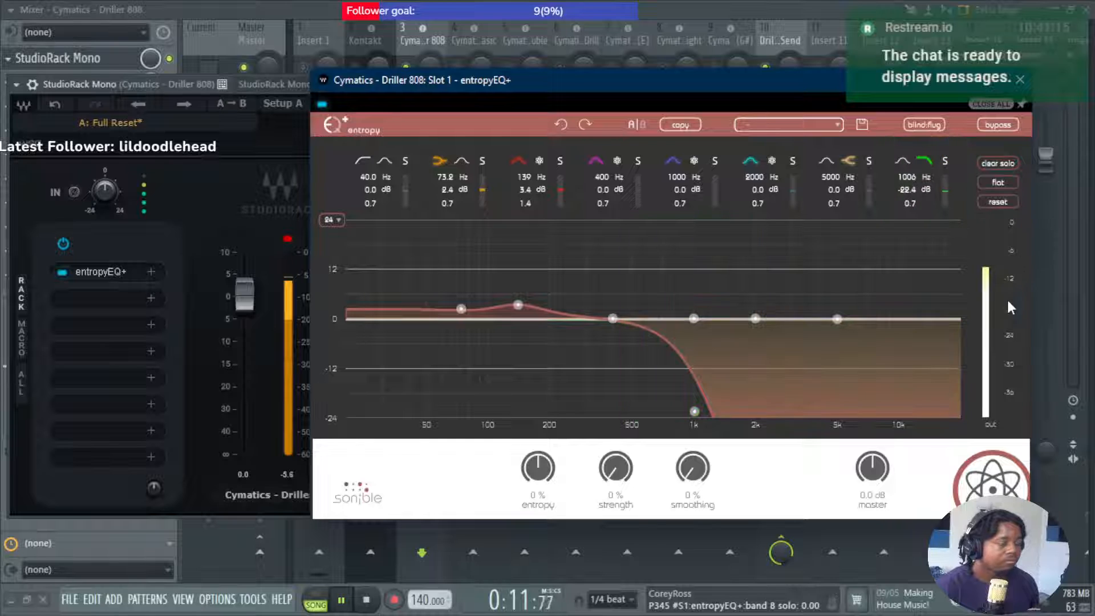
pyautogui.press('space')
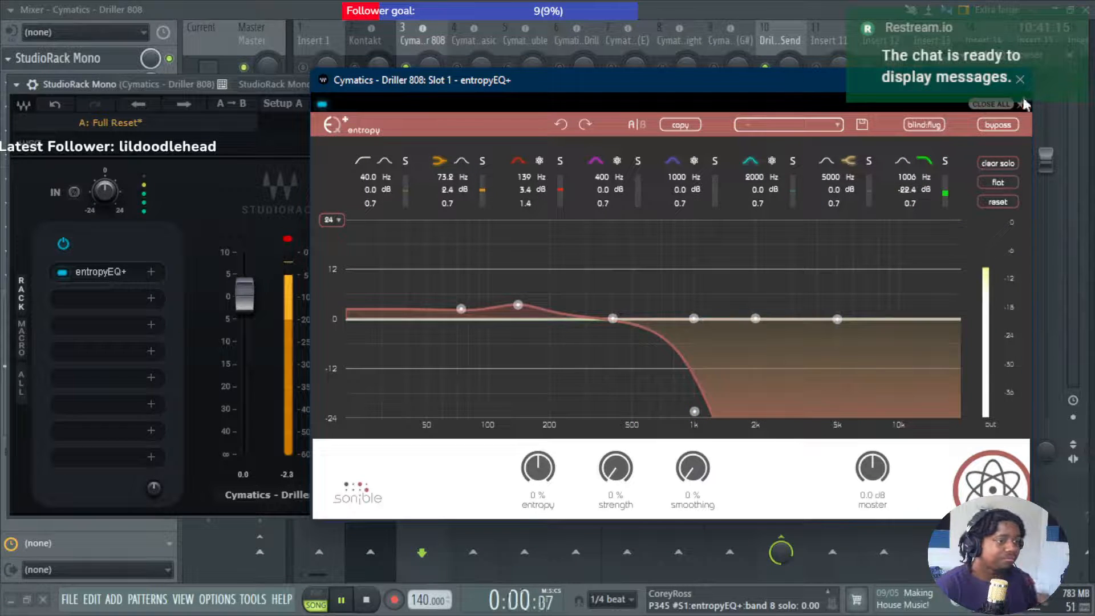
pyautogui.click(1021, 100)
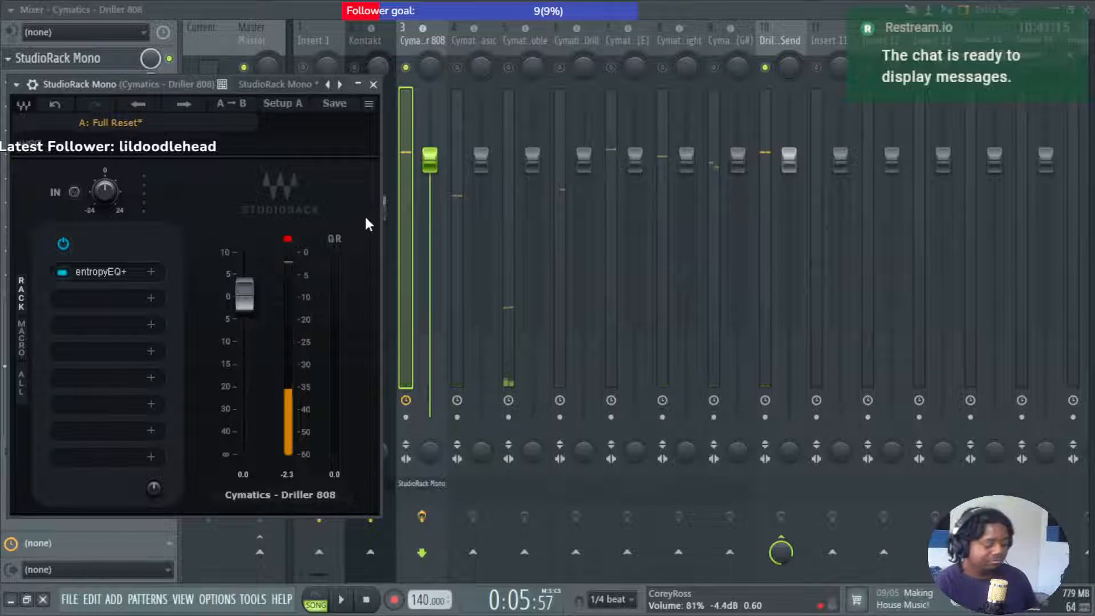
# Reopen entropyEQ+ on the 808, listen to its curve during playback, then close it and stop.
pyautogui.click(78, 271)
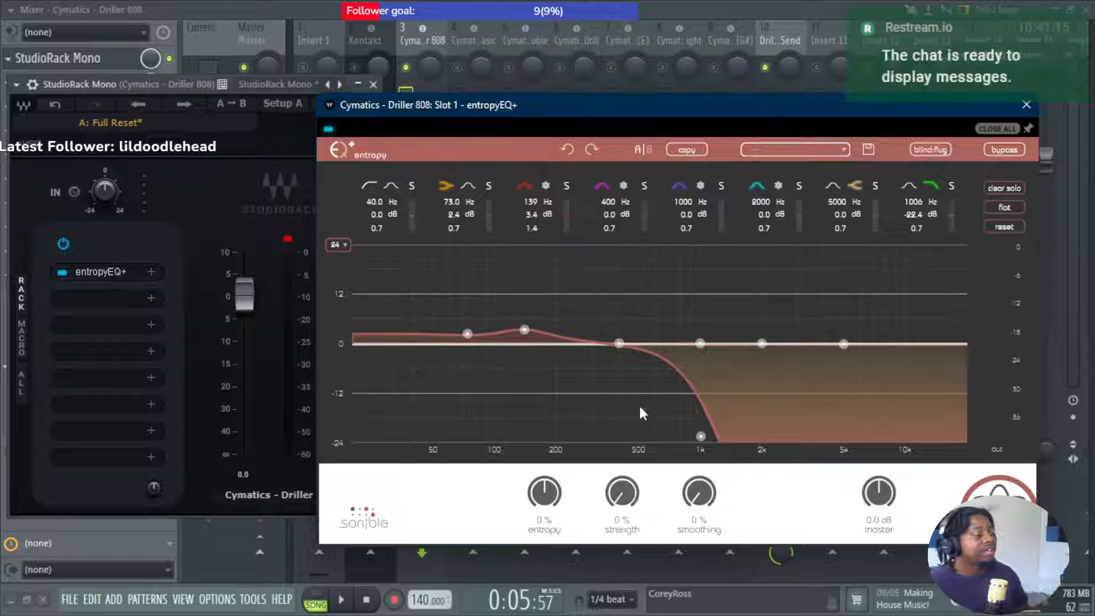
pyautogui.press('space')
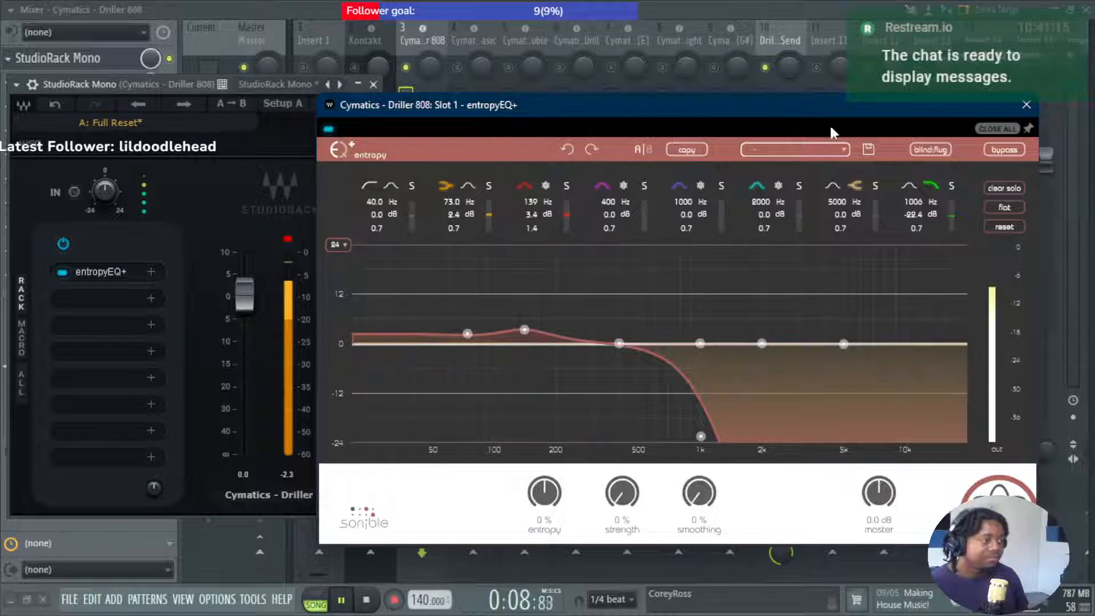
pyautogui.click(1027, 105)
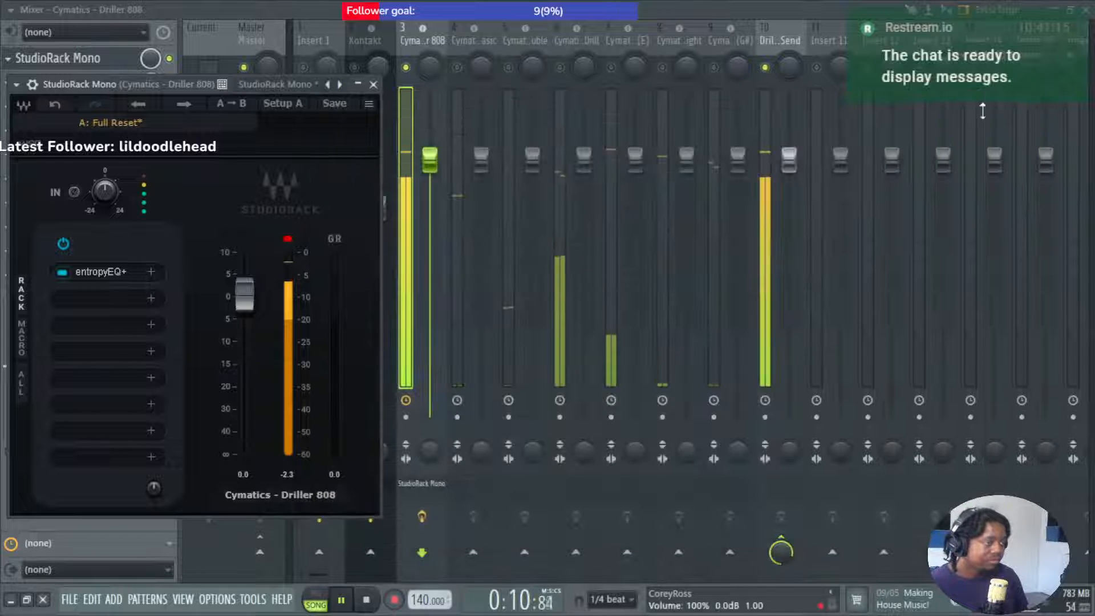
pyautogui.press('space')
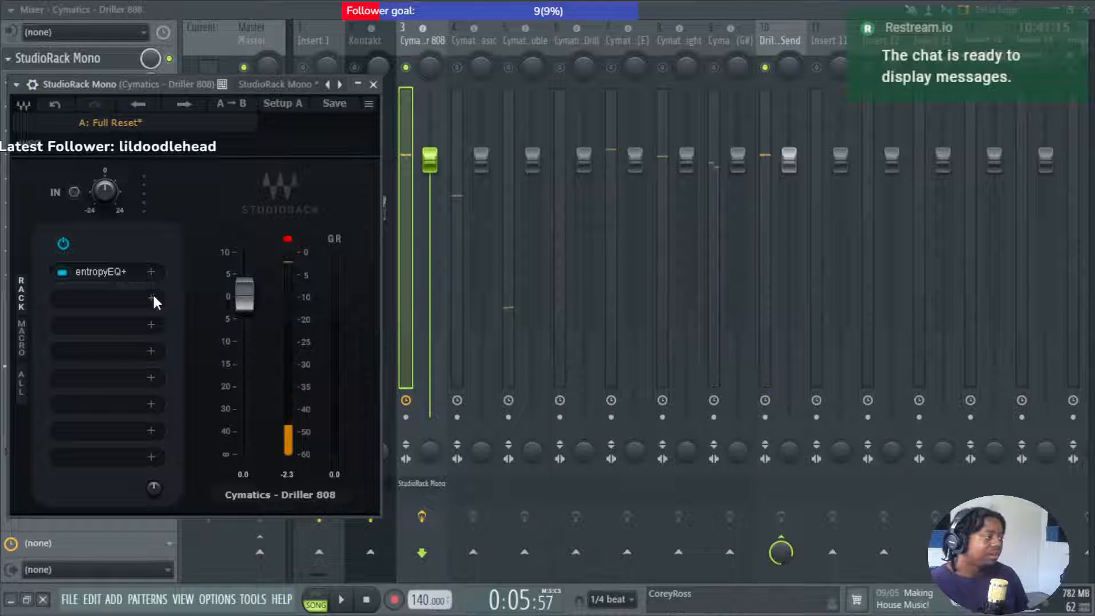
# Load RBass into the second StudioRack slot and raise its intensity to about 1.1 during playback.
pyautogui.click(151, 295)
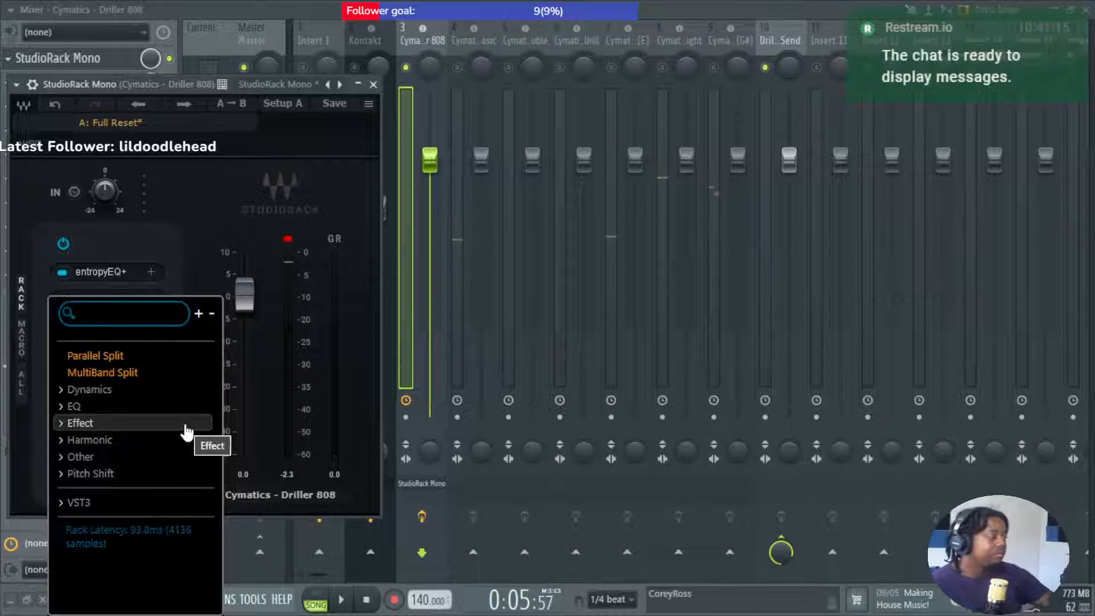
pyautogui.click(186, 457)
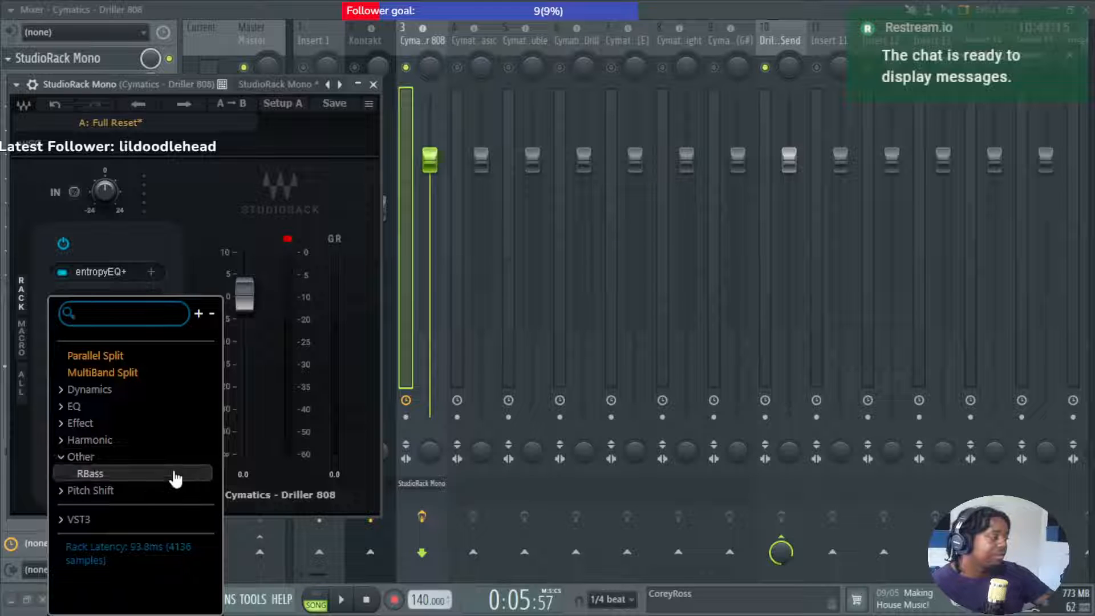
pyautogui.click(173, 472)
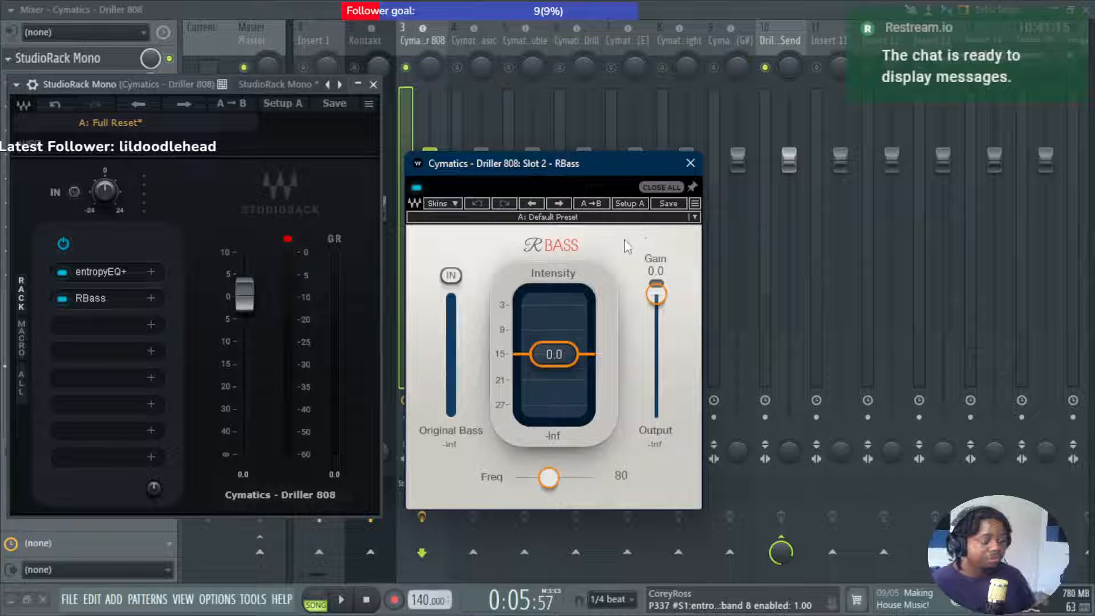
pyautogui.press('space')
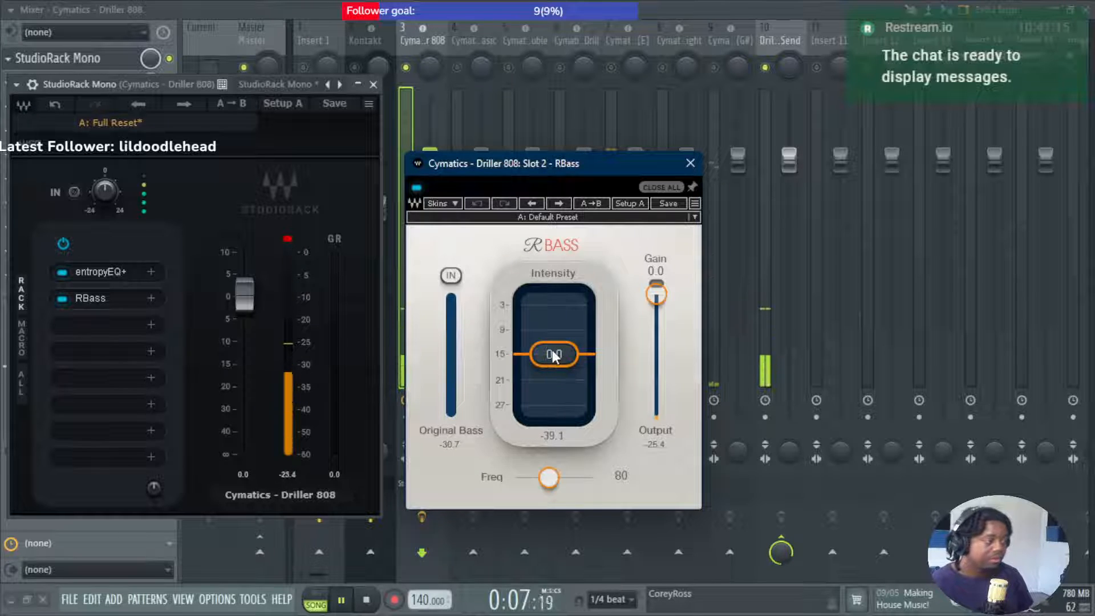
pyautogui.moveTo(553, 356); pyautogui.dragTo(553, 350)
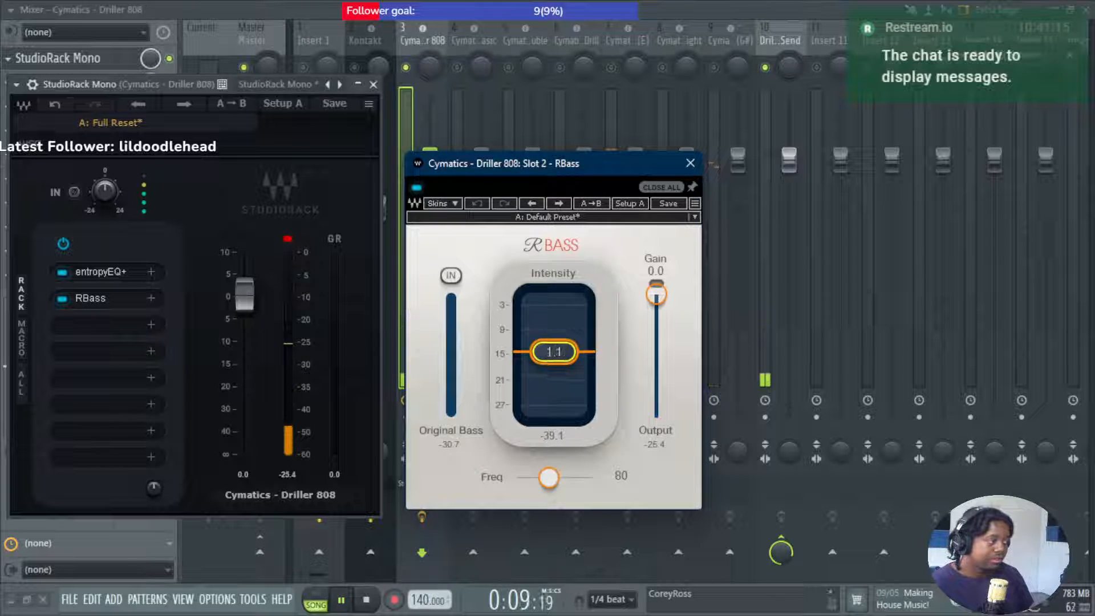
# Disable entropyEQ+ in the first slot and set RBass to intensity -2.5 and frequency 148.
pyautogui.click(100, 275)
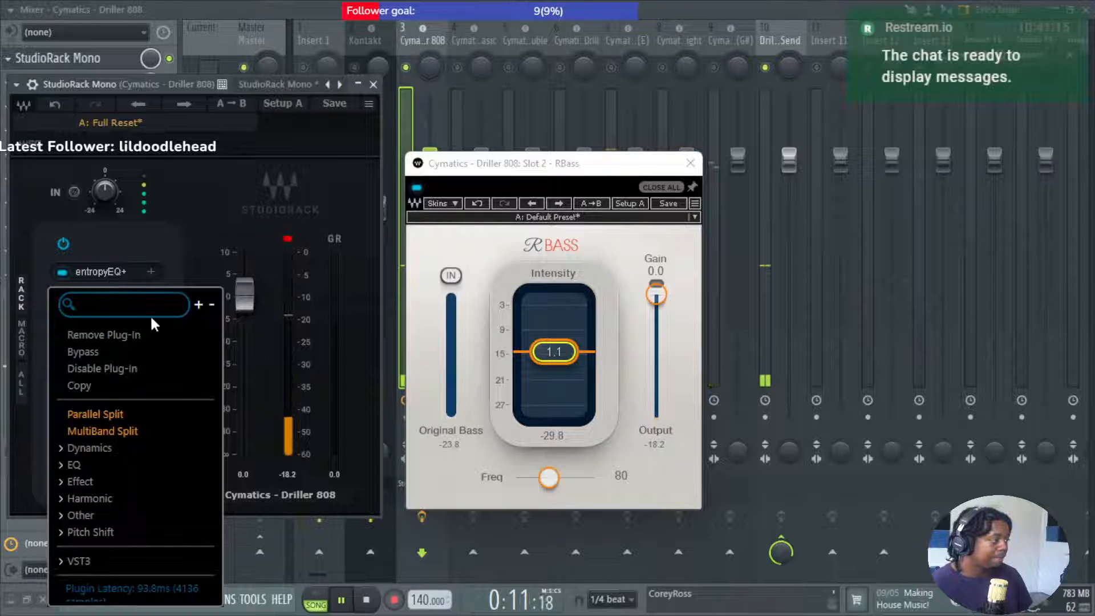
pyautogui.click(134, 368)
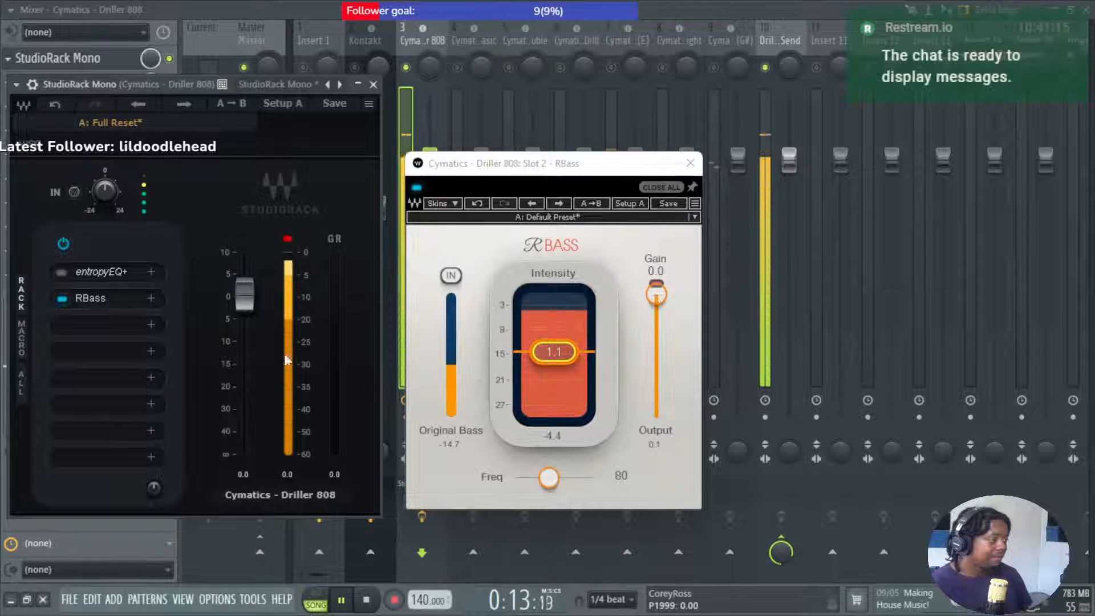
pyautogui.moveTo(559, 358)
pyautogui.mouseDown()
pyautogui.moveTo(559, 412)
pyautogui.moveTo(559, 327)
pyautogui.moveTo(559, 351)
pyautogui.mouseUp()
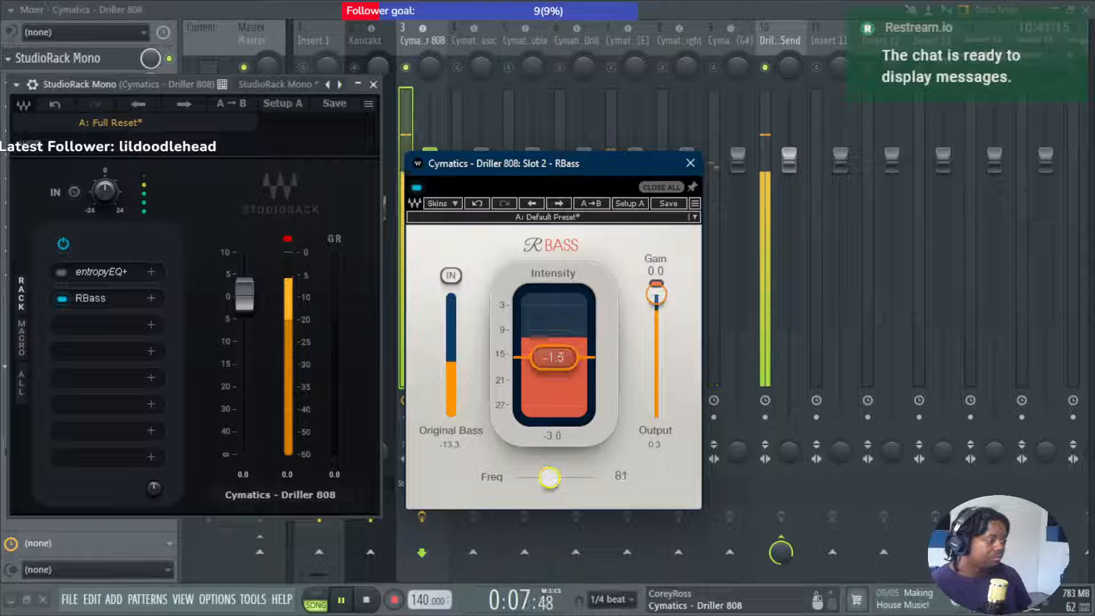
pyautogui.moveTo(550, 477); pyautogui.dragTo(580, 477)
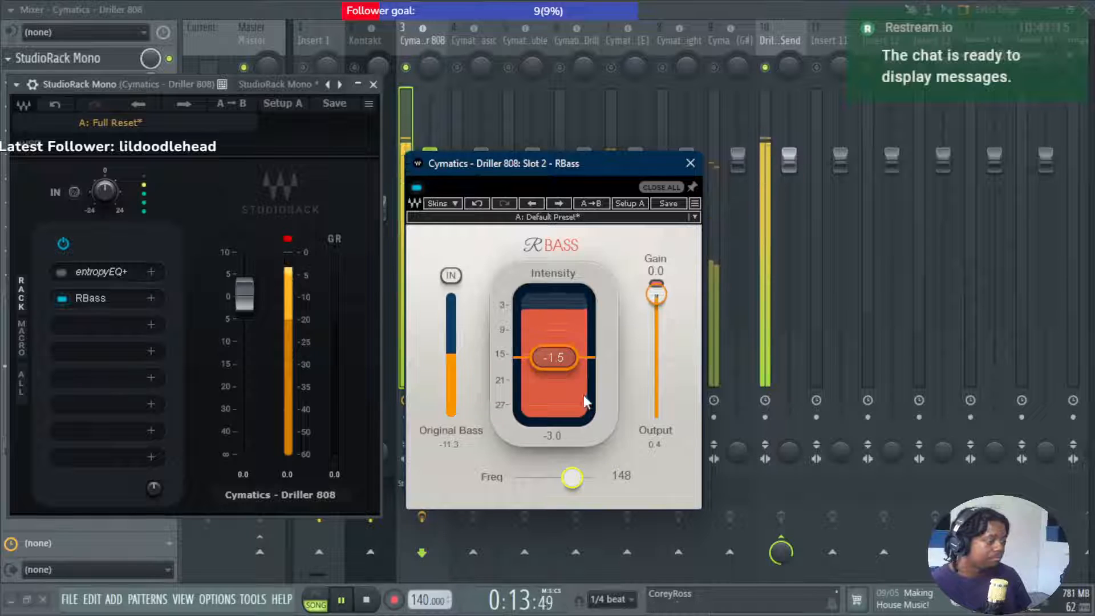
pyautogui.moveTo(554, 357); pyautogui.dragTo(497, 351)
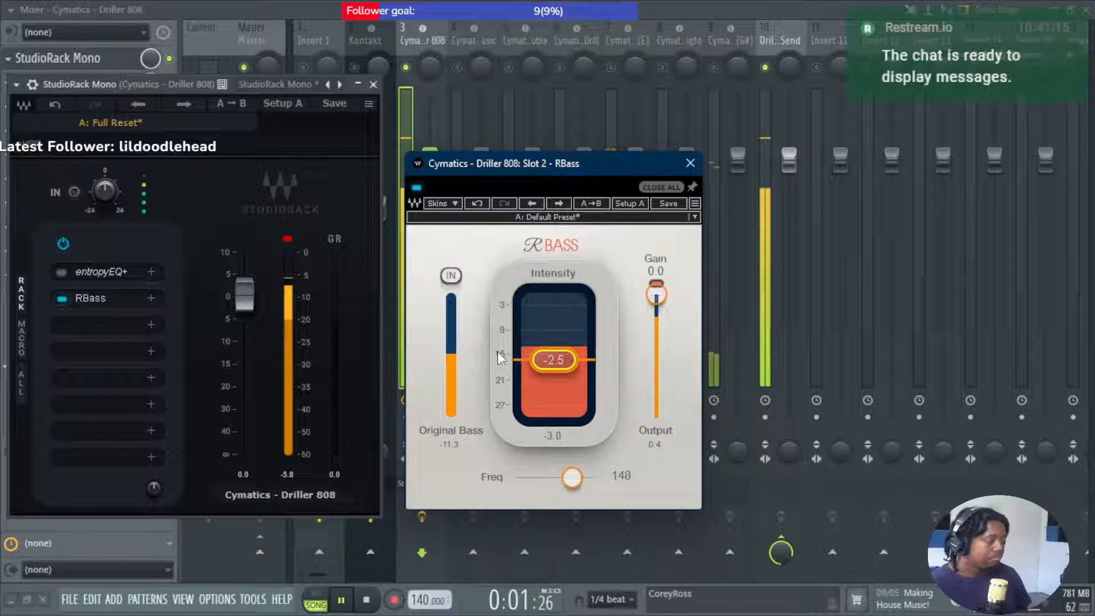
# Re-enable entropyEQ+ in the first slot and show StudioRack's wrapper settings during a brief playback.
pyautogui.click(58, 270)
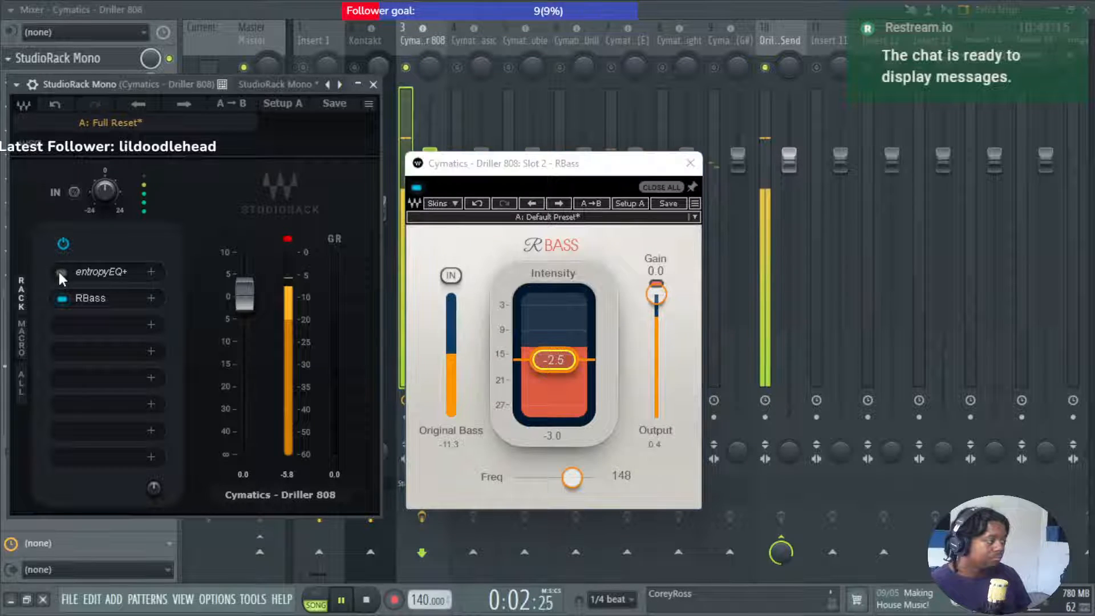
pyautogui.rightClick(114, 271)
pyautogui.click(130, 334)
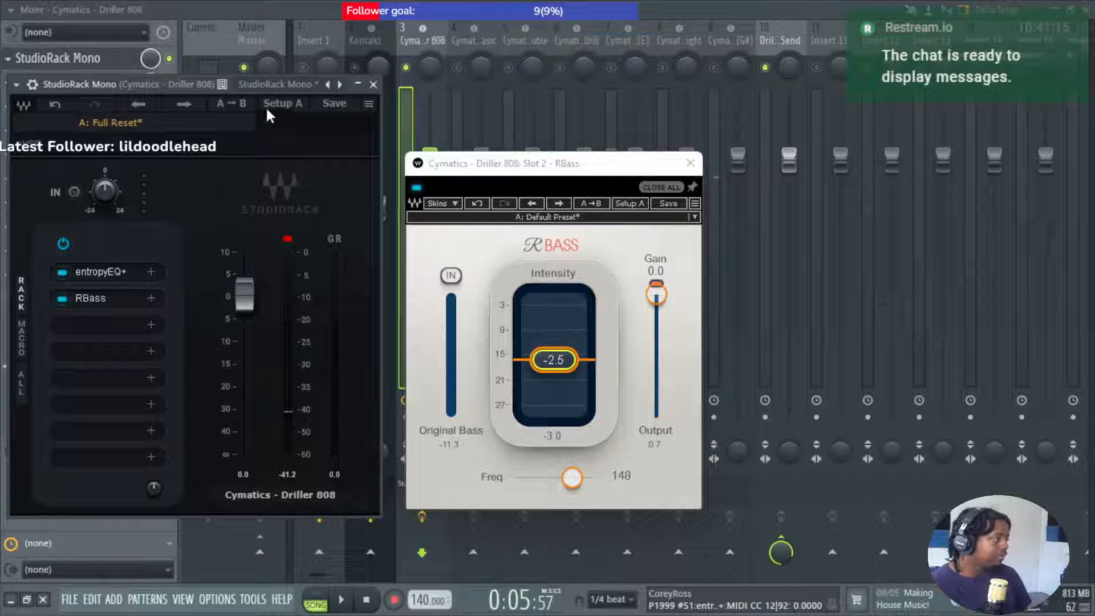
pyautogui.press('space')
pyautogui.click(43, 87)
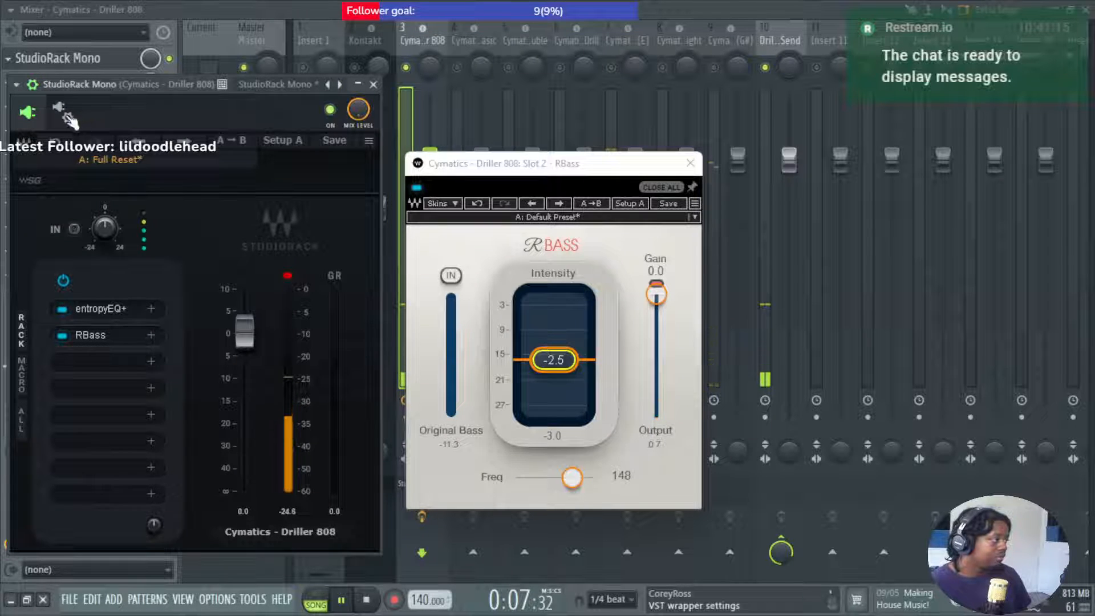
pyautogui.press('space')
# Replace entropyEQ+ in the first StudioRack slot with CLA MixHub, then close its window.
pyautogui.rightClick(127, 306)
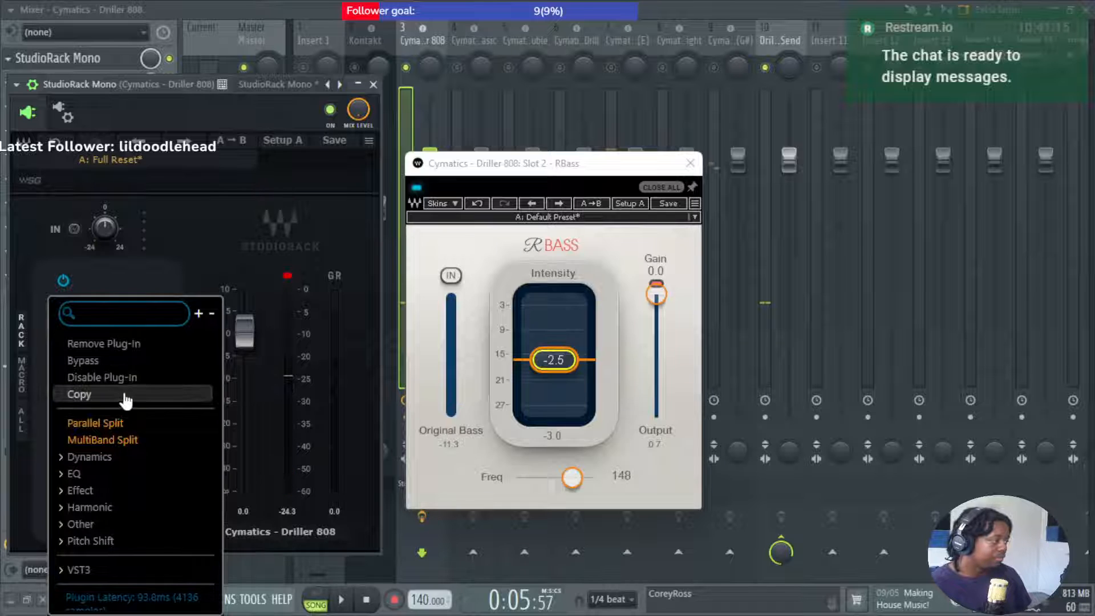
pyautogui.click(138, 473)
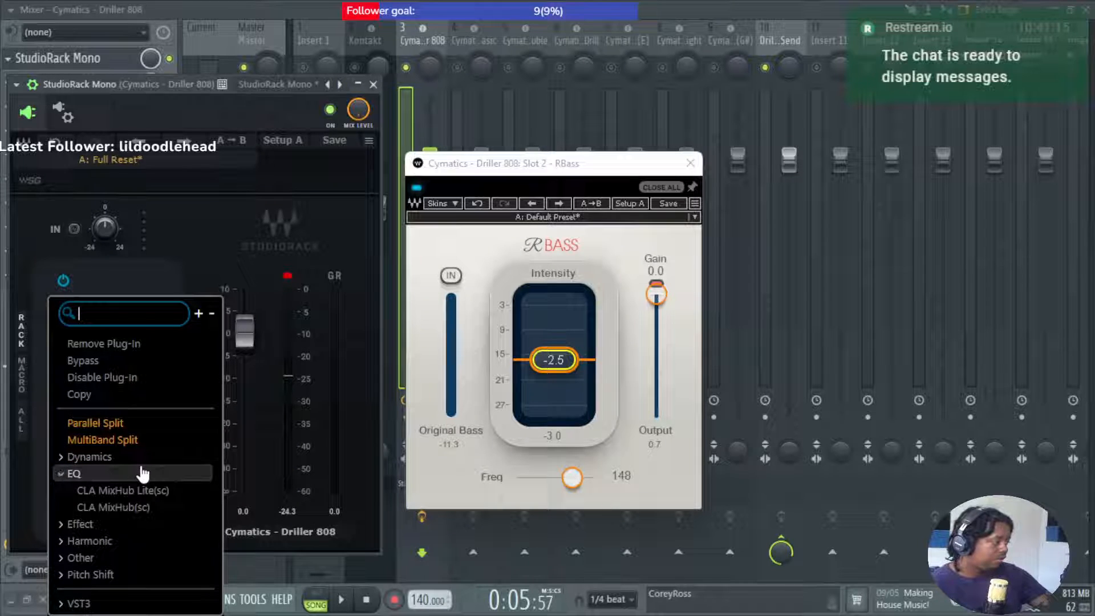
pyautogui.click(170, 508)
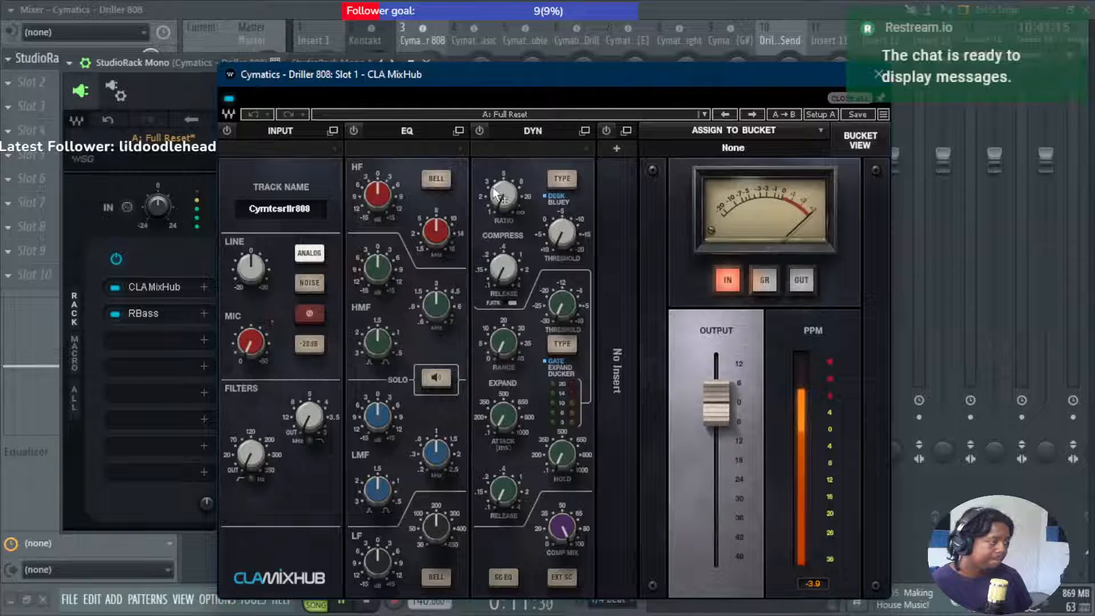
pyautogui.click(878, 75)
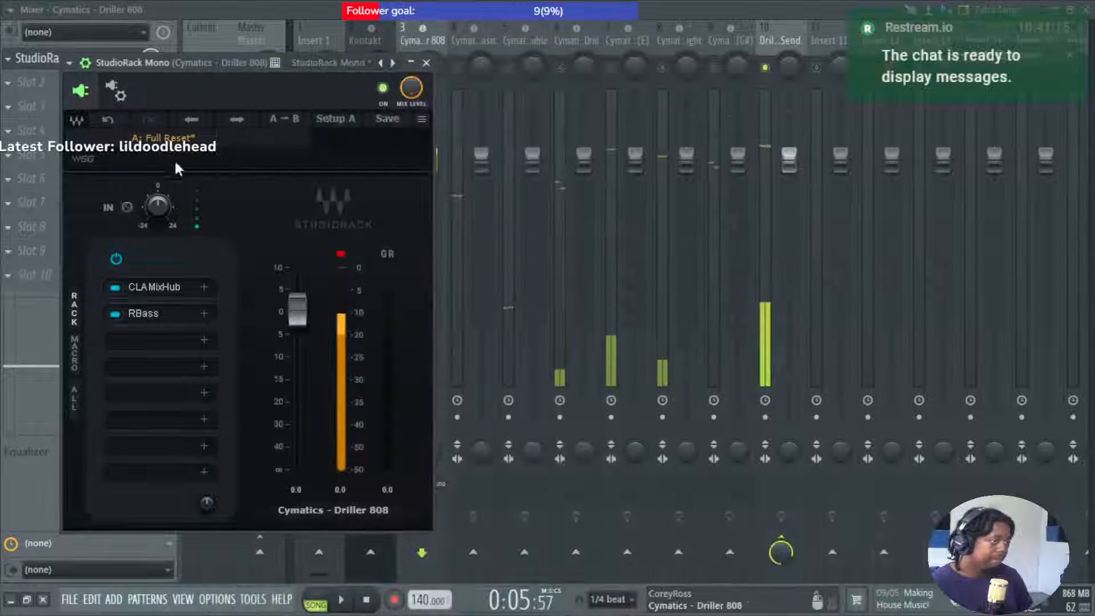
# Replace CLA MixHub in the first StudioRack slot with MeldaProduction's MEqualizer.
pyautogui.click(153, 285)
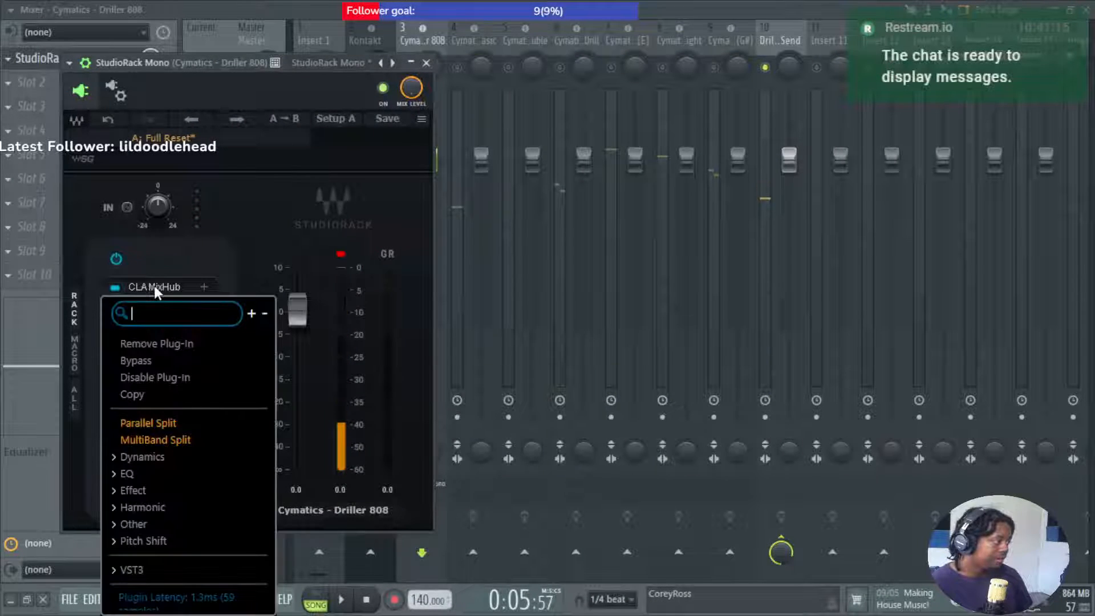
pyautogui.click(190, 570)
pyautogui.scroll(-4, 213, 521)
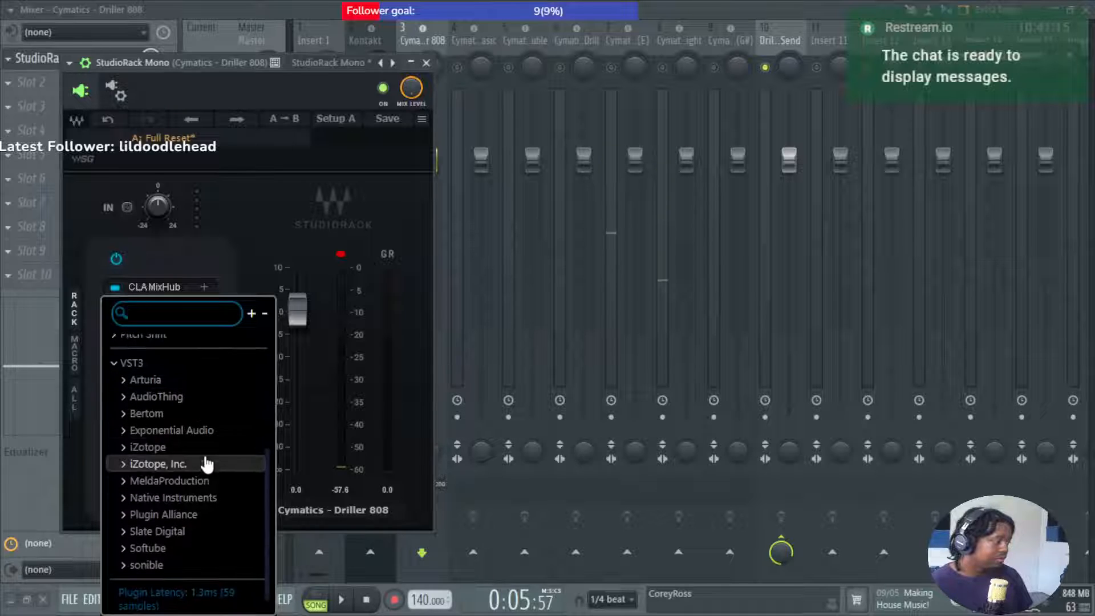
pyautogui.click(222, 482)
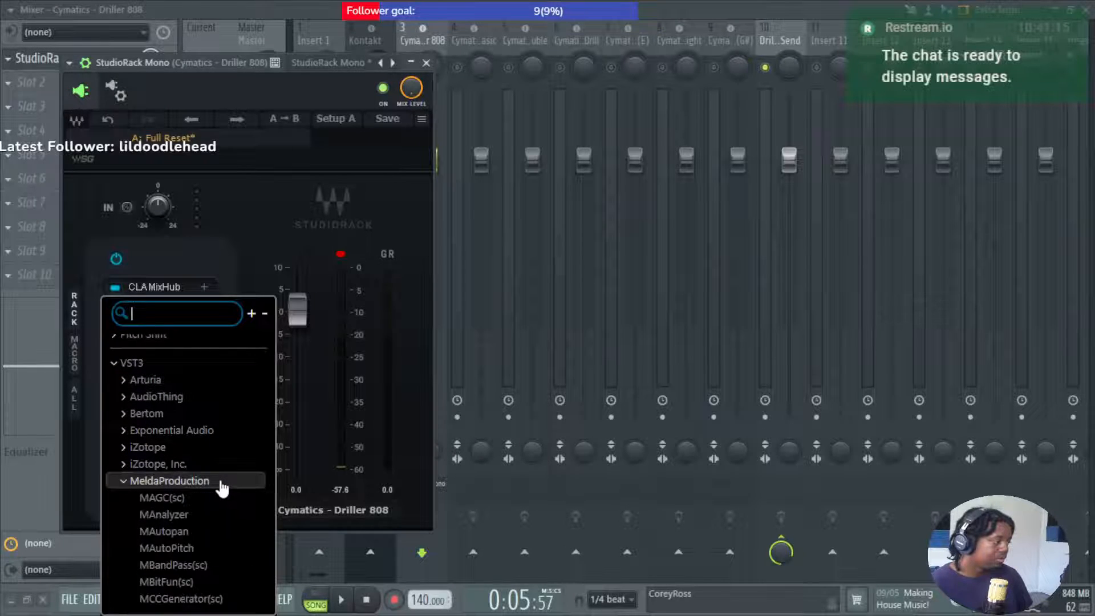
pyautogui.scroll(-3, 228, 486)
pyautogui.scroll(-1, 228, 488)
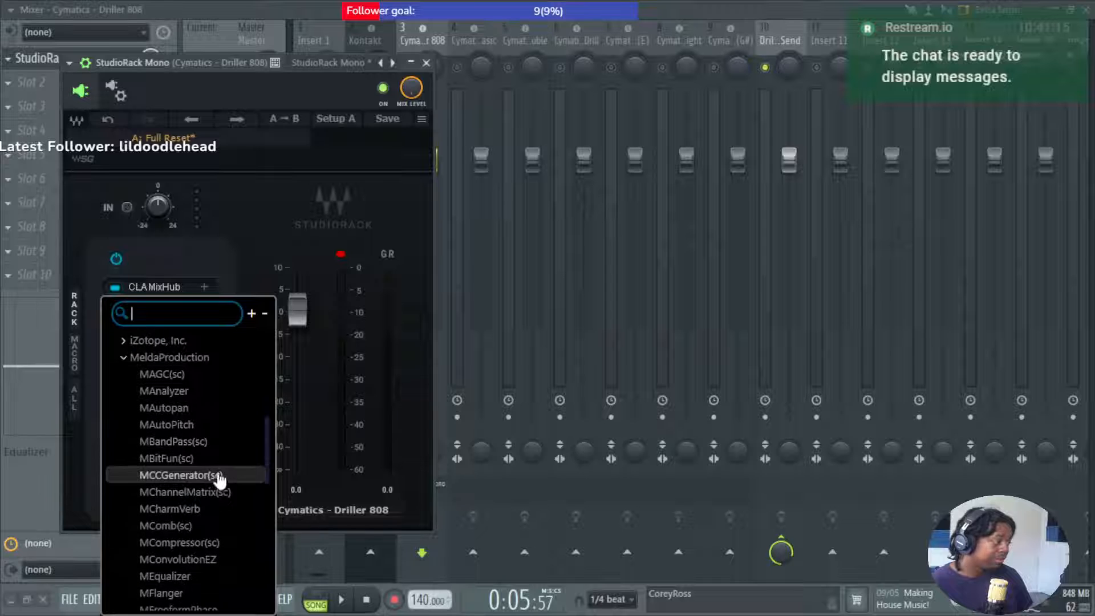
pyautogui.scroll(-2, 225, 511)
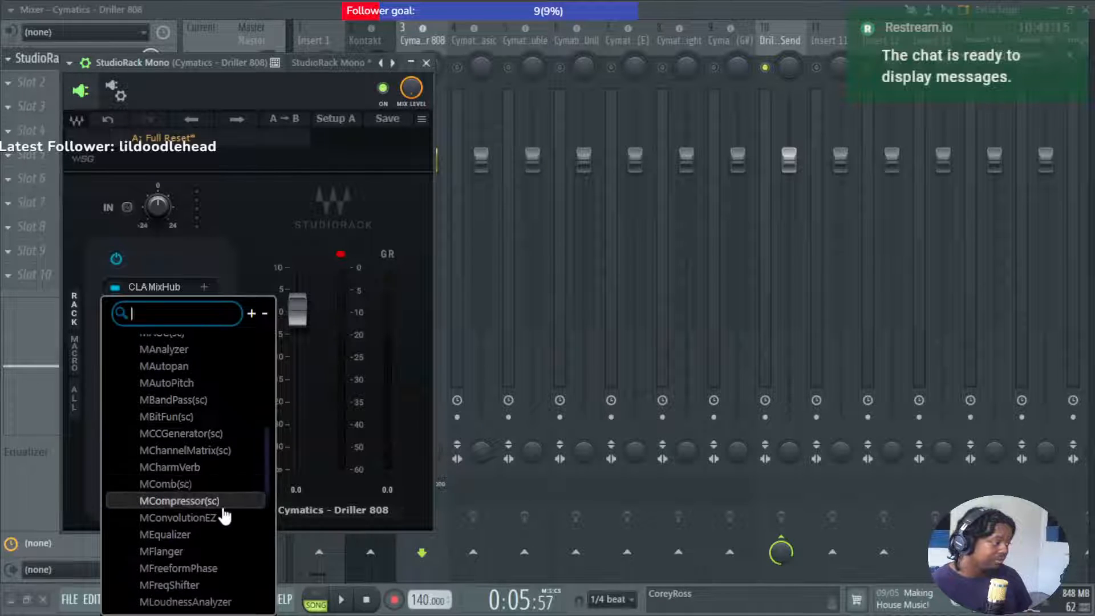
pyautogui.click(220, 495)
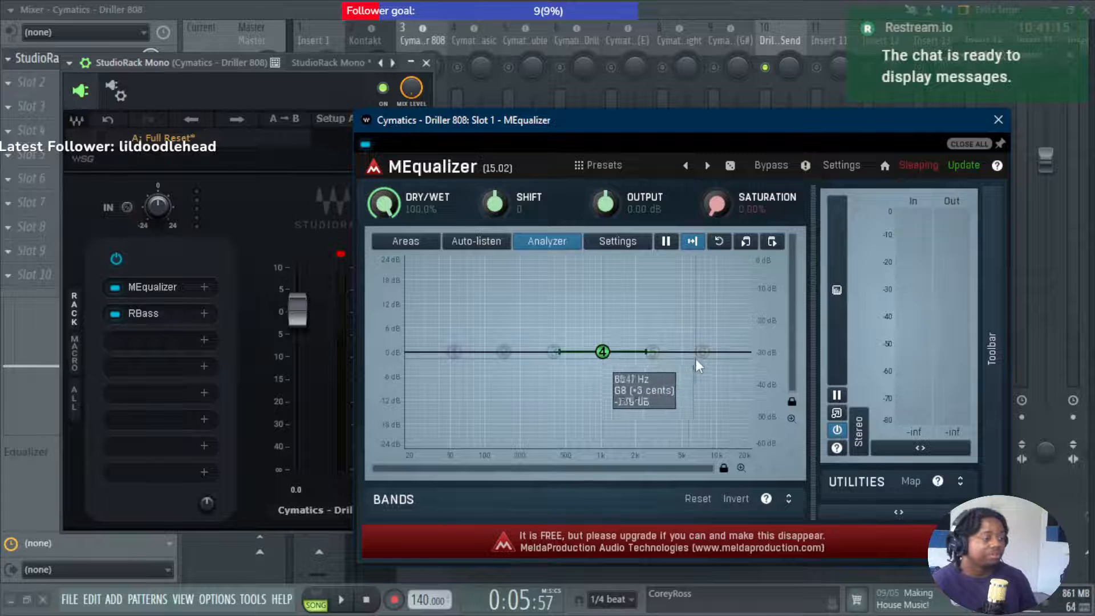
# During playback, enable MEqualizer's band 6 as a 12 dB/oct low-pass and lower its frequency to about 170 Hz.
pyautogui.press('space')
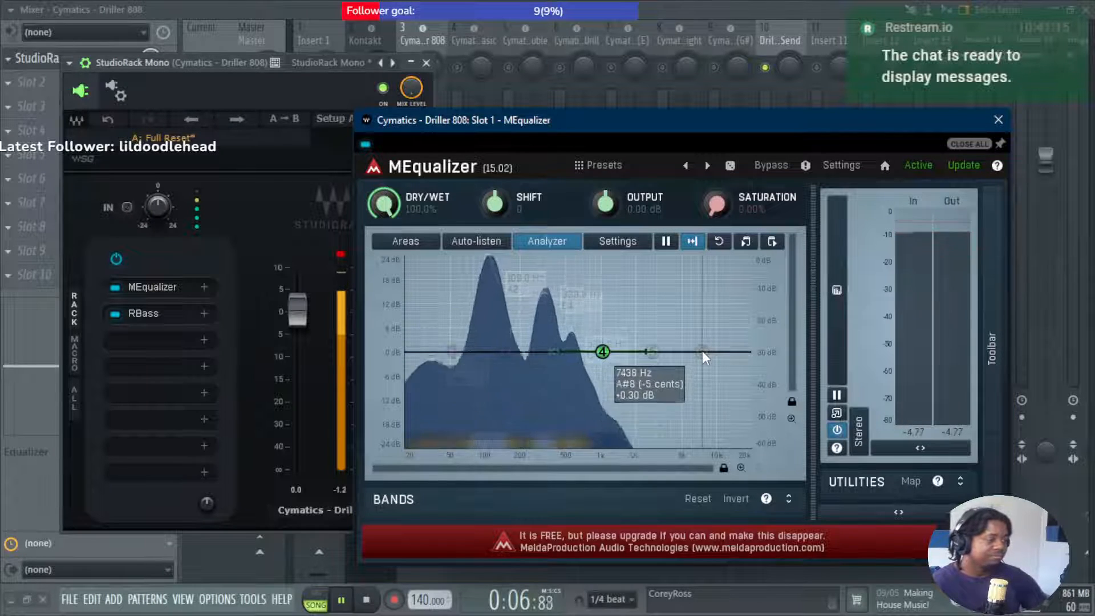
pyautogui.click(702, 352)
pyautogui.moveTo(702, 353); pyautogui.dragTo(704, 367)
pyautogui.doubleClick(705, 370)
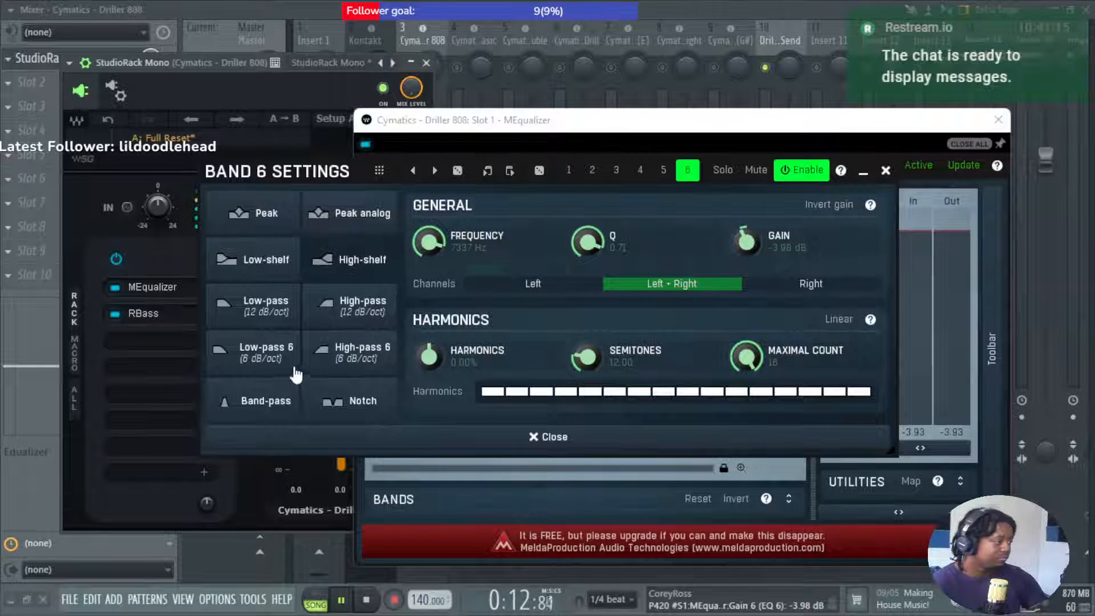
pyautogui.click(272, 323)
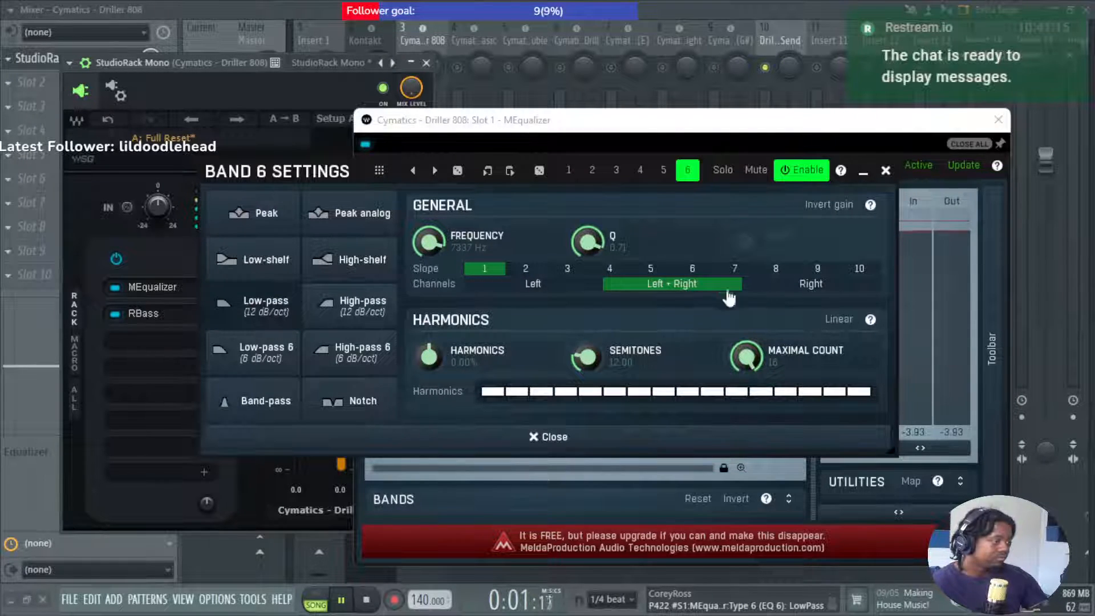
pyautogui.click(885, 170)
pyautogui.moveTo(705, 370); pyautogui.dragTo(522, 360)
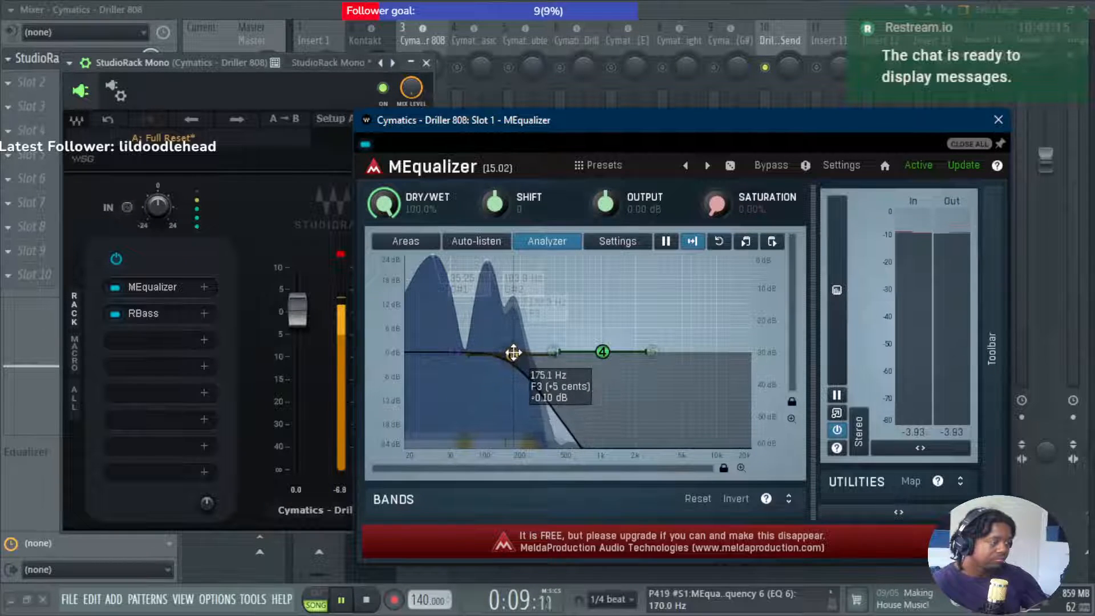
# Disable band 4, sweep band 6 with a raised Q, and settle it near 80 Hz with Q 0.57.
pyautogui.doubleClick(604, 353)
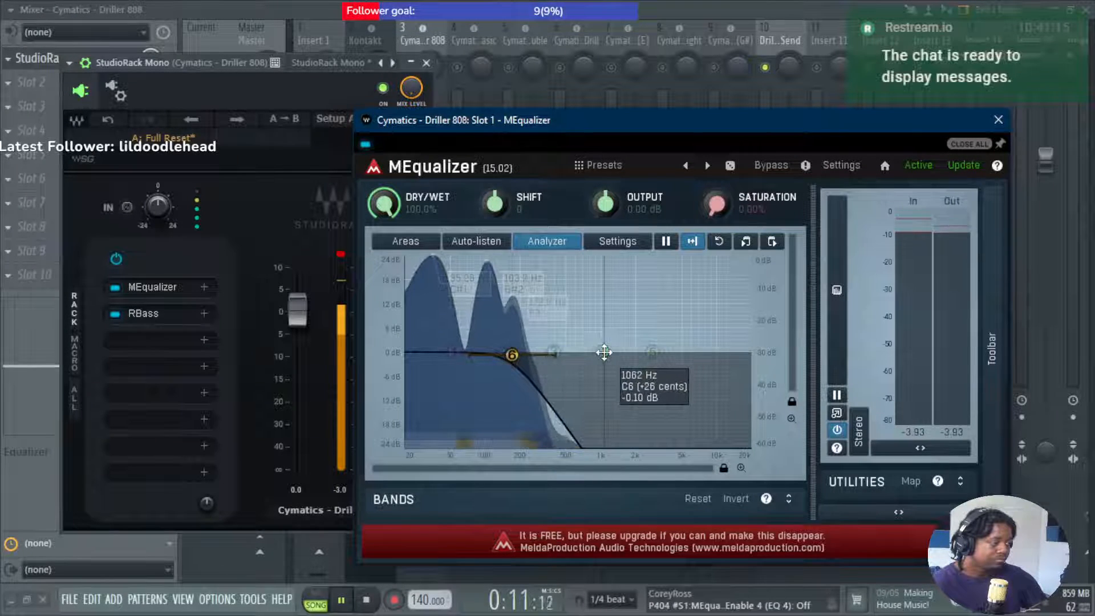
pyautogui.scroll(3, 508, 354)
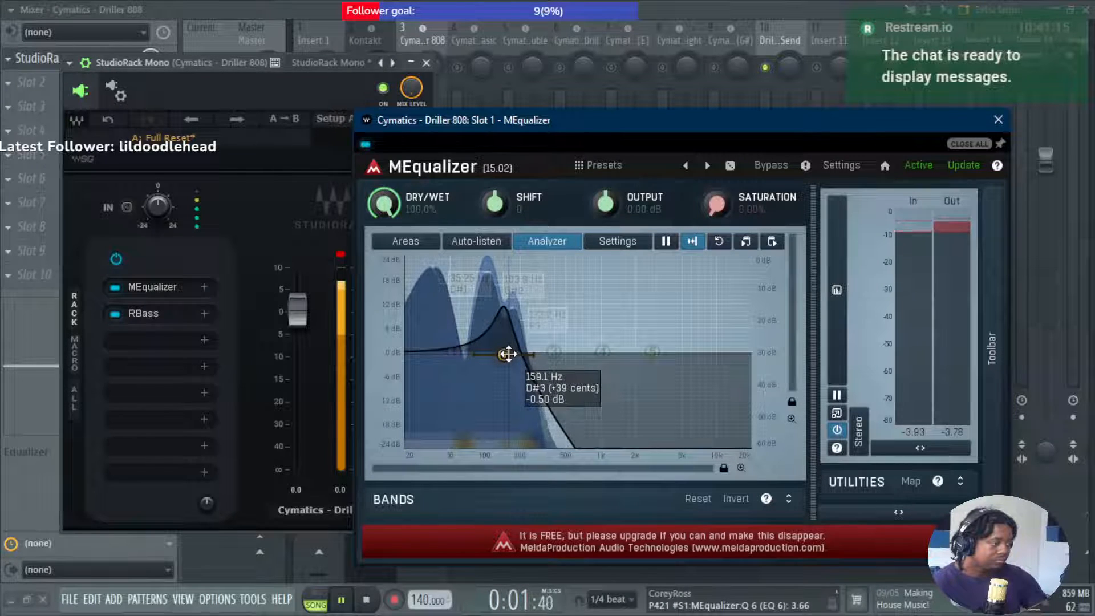
pyautogui.moveTo(504, 356); pyautogui.dragTo(522, 374)
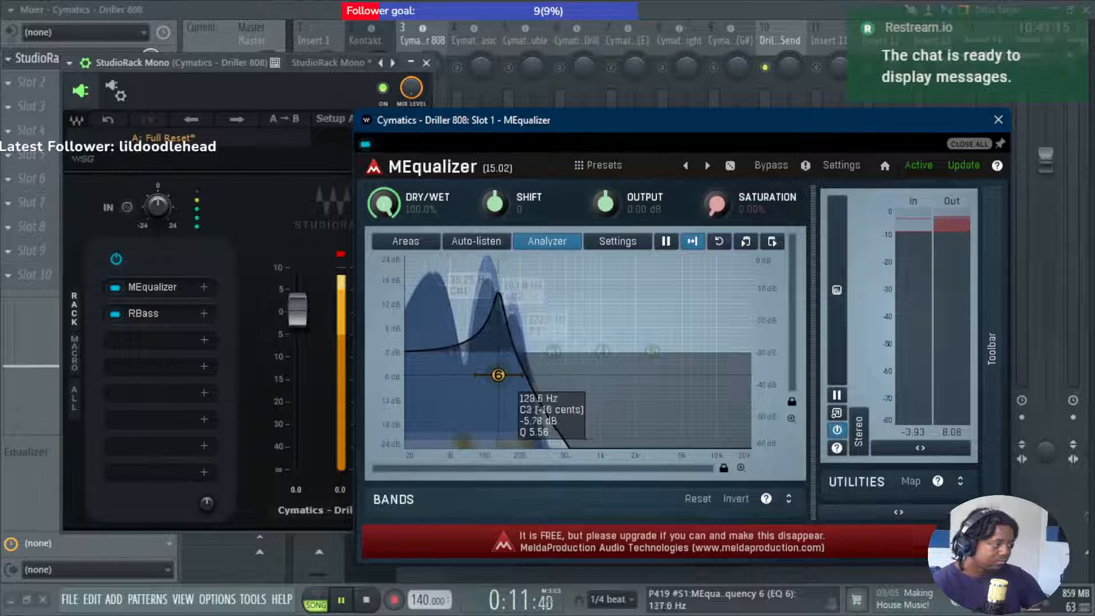
pyautogui.moveTo(494, 375); pyautogui.dragTo(477, 380)
pyautogui.scroll(-2, 479, 381)
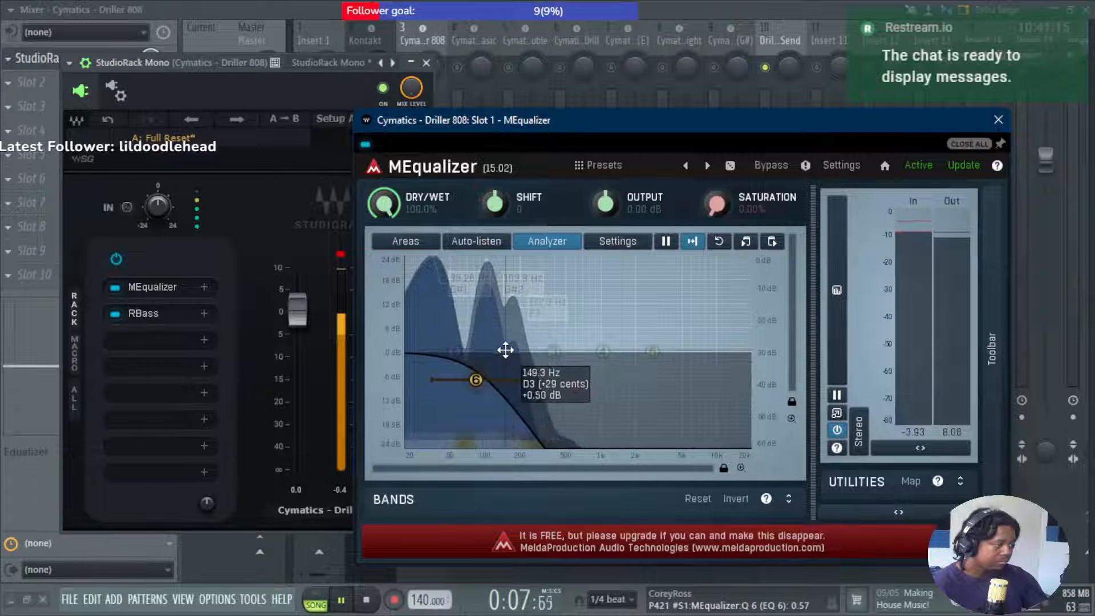
# Enable band 2 as a boost of about 6 dB near 95 Hz and narrow it to Q 7.10.
pyautogui.moveTo(505, 350); pyautogui.dragTo(483, 324)
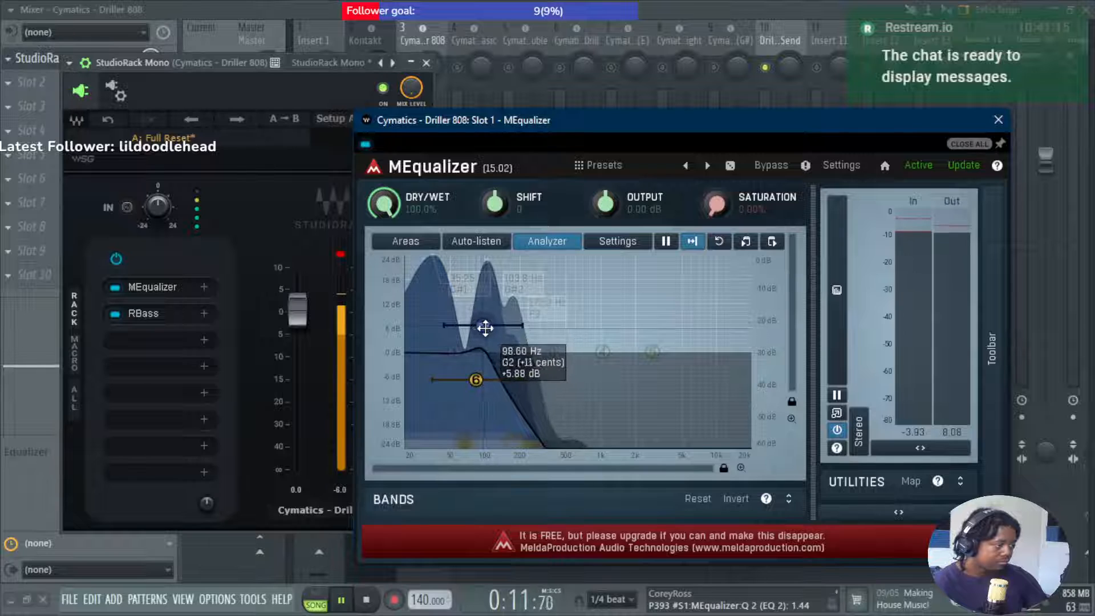
pyautogui.scroll(2, 487, 326)
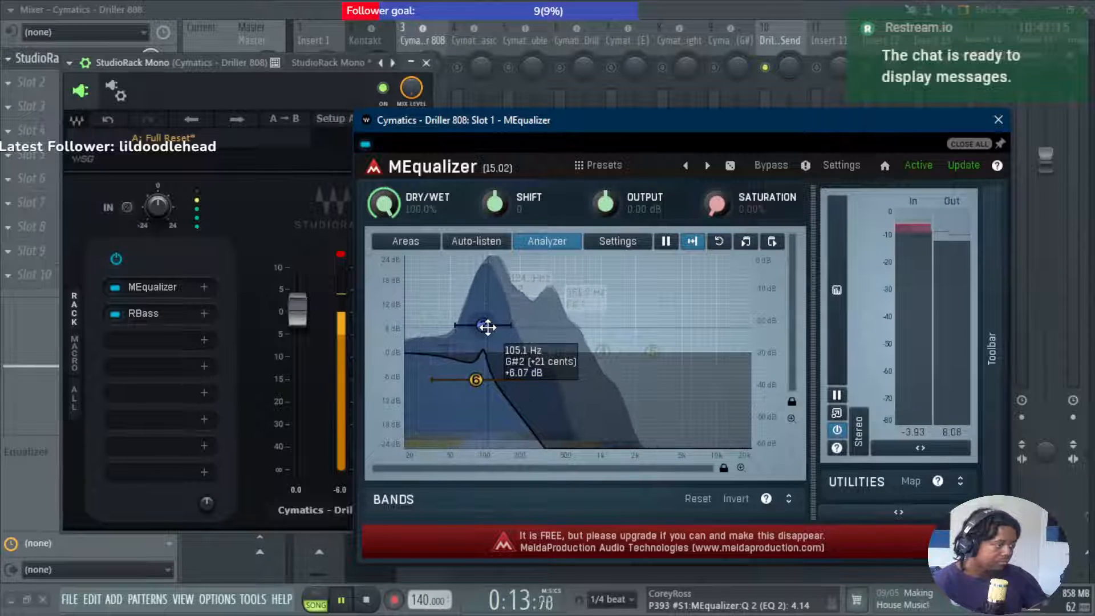
pyautogui.scroll(2, 487, 326)
pyautogui.scroll(4, 487, 326)
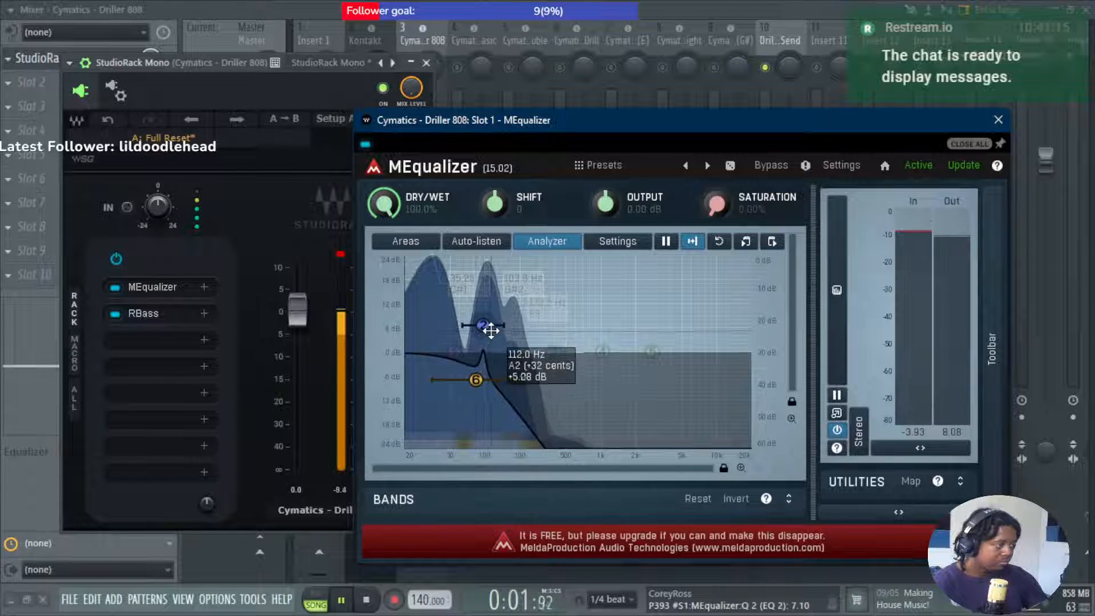
# Try a much stronger band 2 boost, then reduce it to about 5 dB with Q 2.82.
pyautogui.moveTo(488, 326); pyautogui.dragTo(483, 282)
pyautogui.scroll(-4, 489, 290)
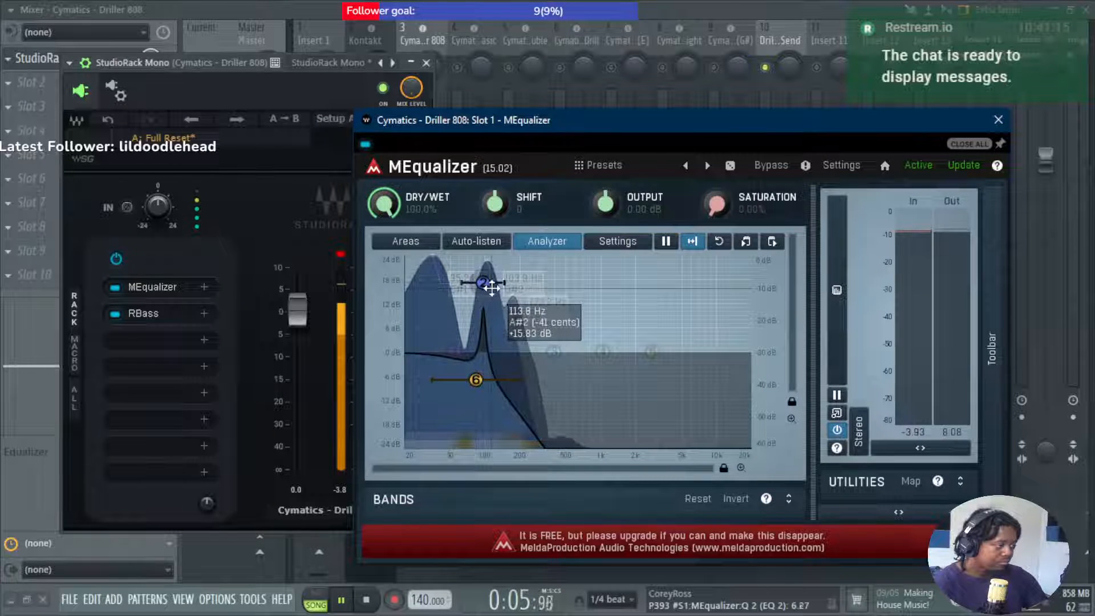
pyautogui.scroll(-1, 483, 283)
pyautogui.scroll(3, 479, 283)
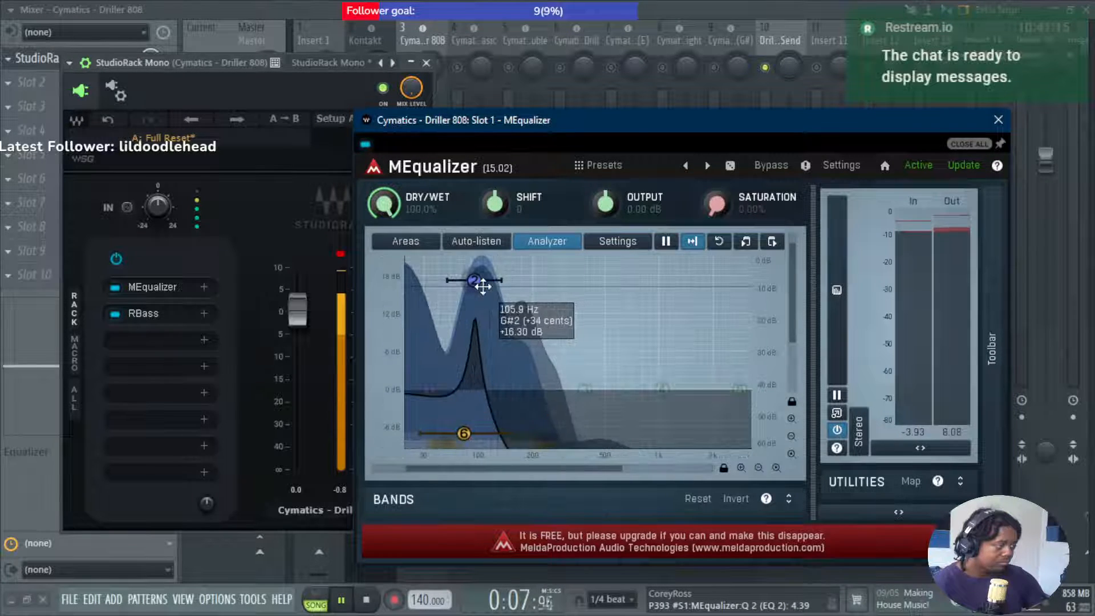
pyautogui.scroll(-2, 474, 280)
pyautogui.moveTo(474, 280); pyautogui.dragTo(470, 357)
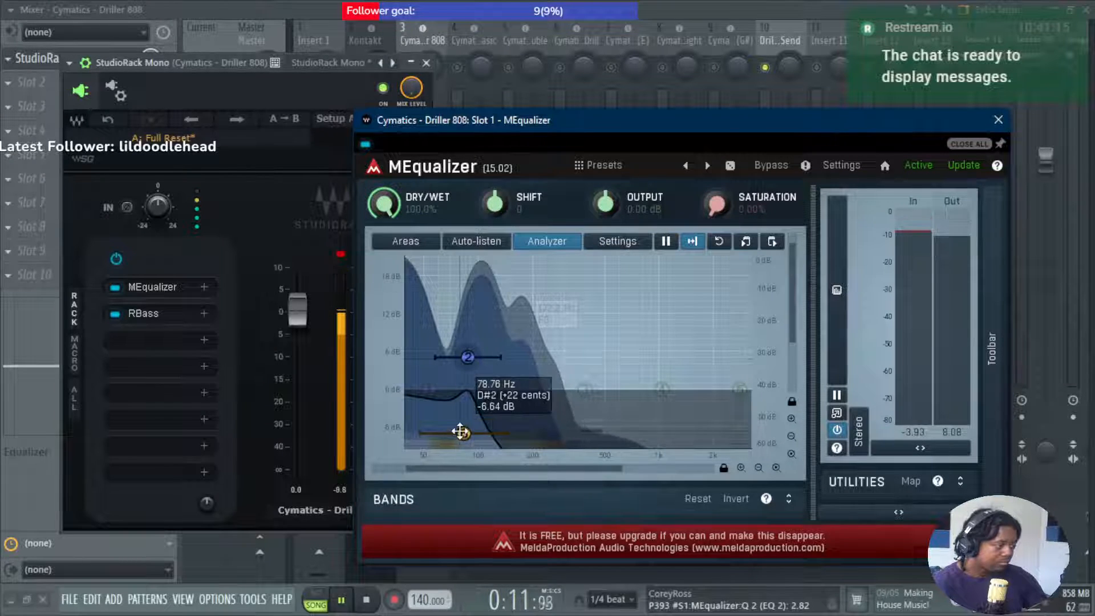
# Move the band 6 low-pass to about 321 Hz, reduce band 2's boost to about 2.2 dB, and close MEqualizer.
pyautogui.moveTo(460, 431); pyautogui.dragTo(566, 429)
pyautogui.moveTo(471, 358); pyautogui.dragTo(466, 375)
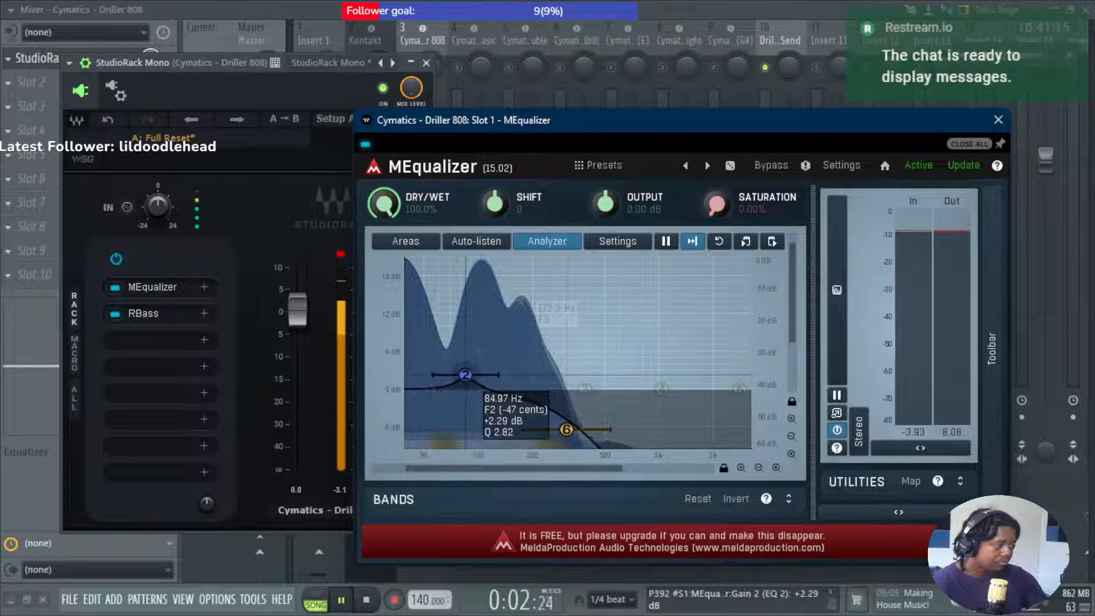
pyautogui.scroll(-5, 616, 330)
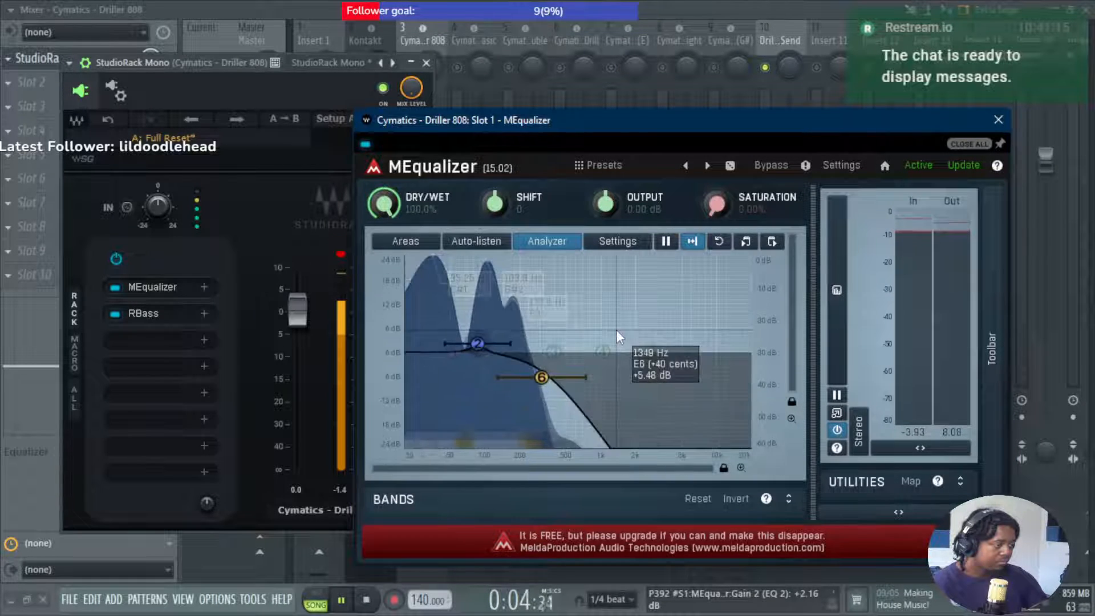
pyautogui.moveTo(541, 377); pyautogui.dragTo(543, 358)
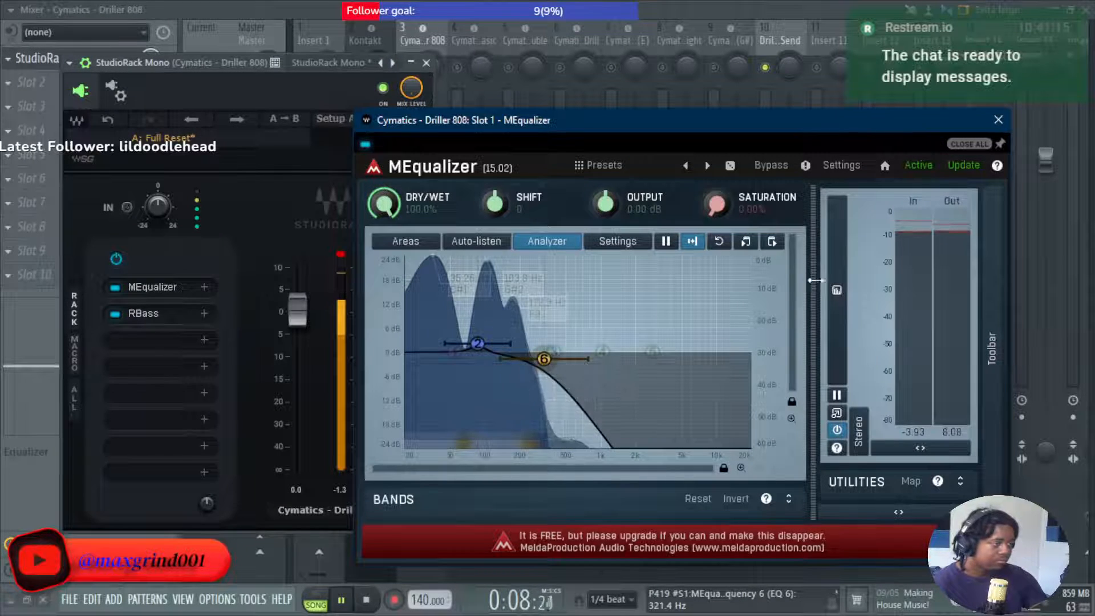
pyautogui.click(993, 124)
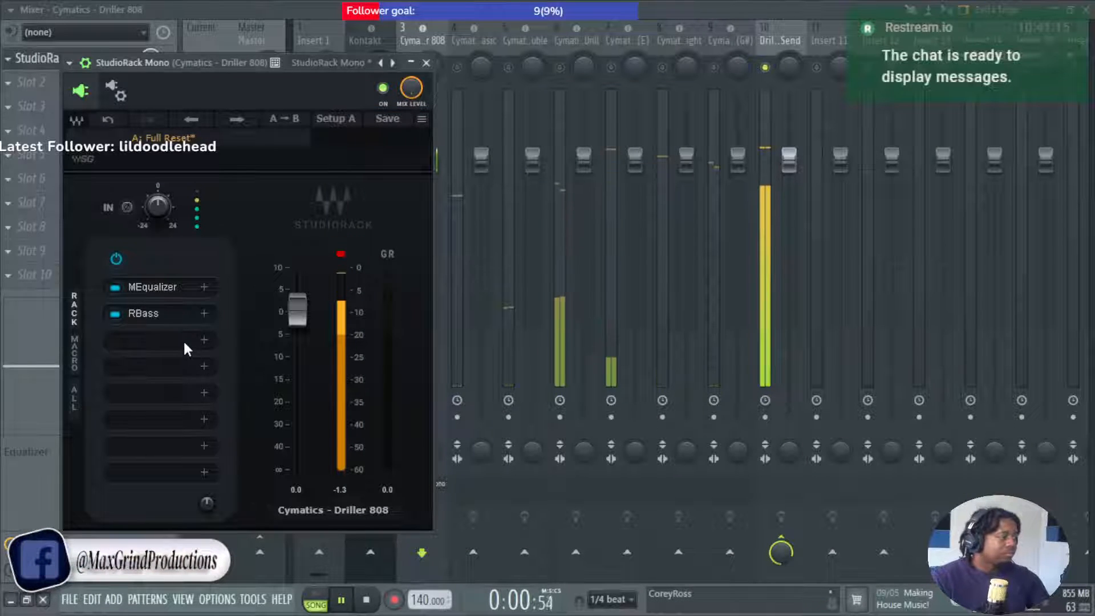
# Stop playback and load Softube's Saturation Knob into the third StudioRack slot.
pyautogui.click(201, 340)
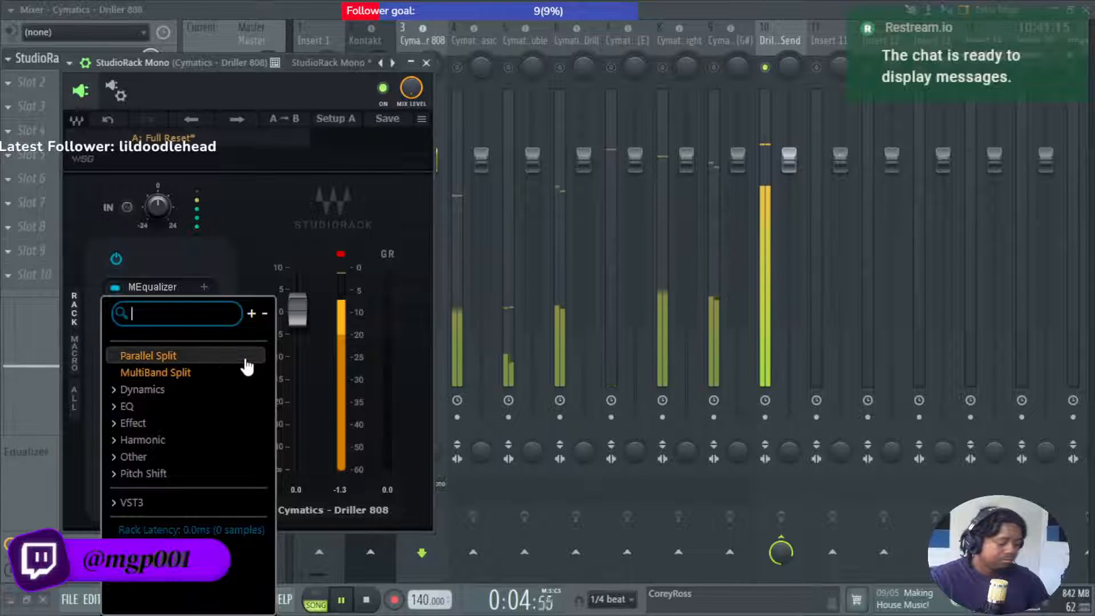
pyautogui.click(269, 220)
pyautogui.press('space')
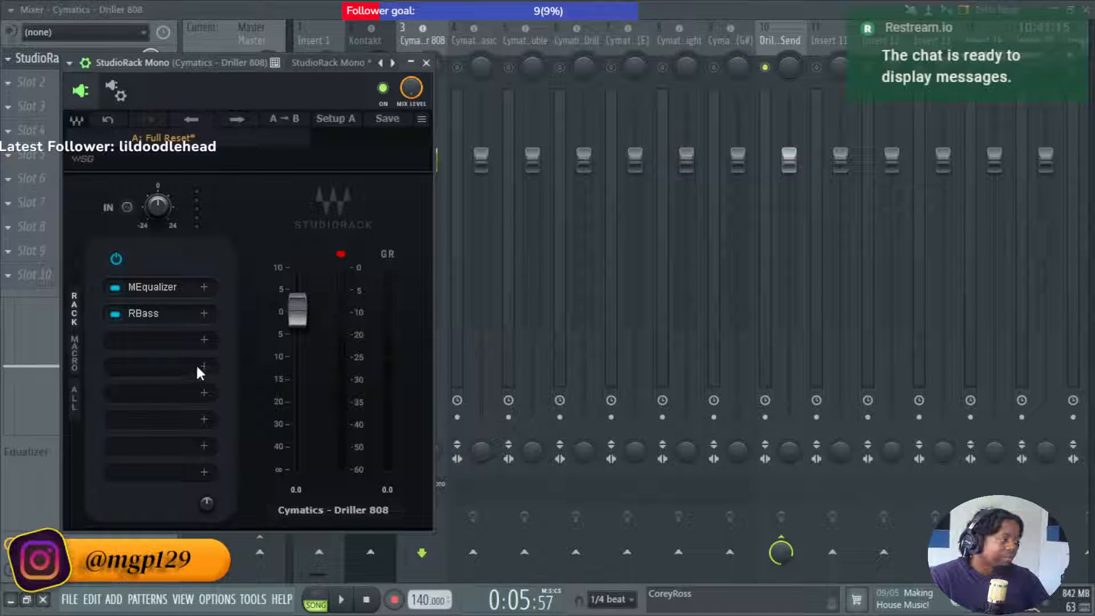
pyautogui.click(202, 342)
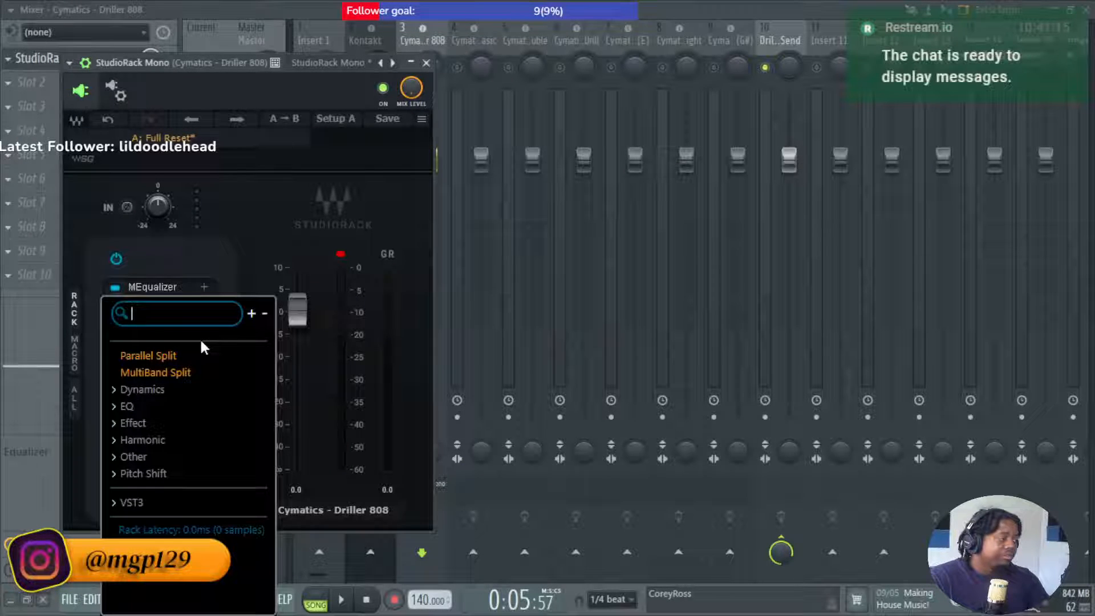
pyautogui.click(183, 502)
pyautogui.scroll(-3, 209, 444)
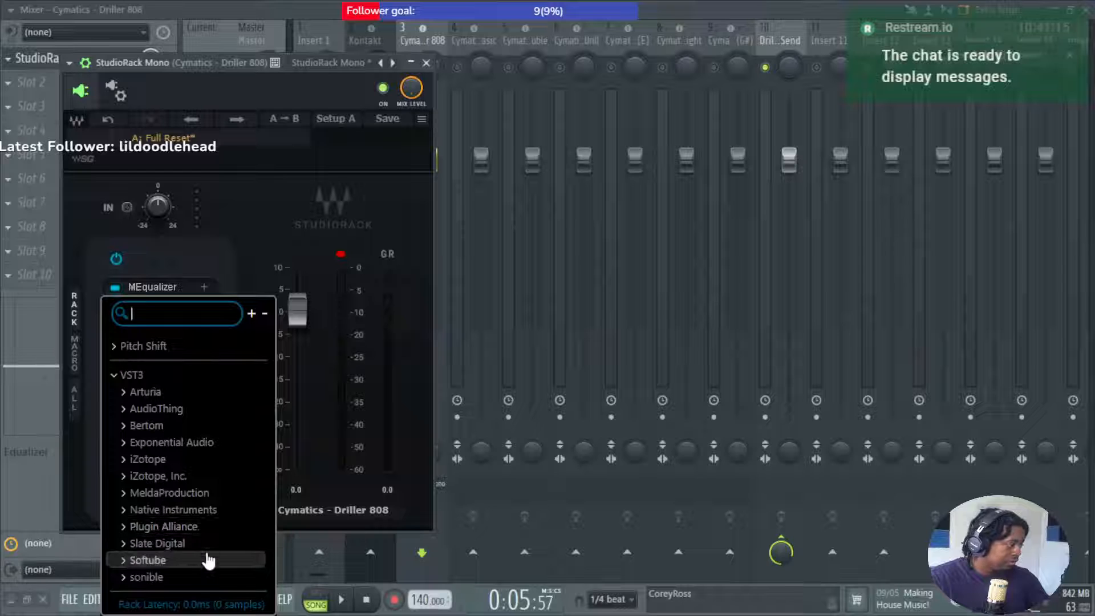
pyautogui.click(214, 560)
pyautogui.scroll(-2, 216, 562)
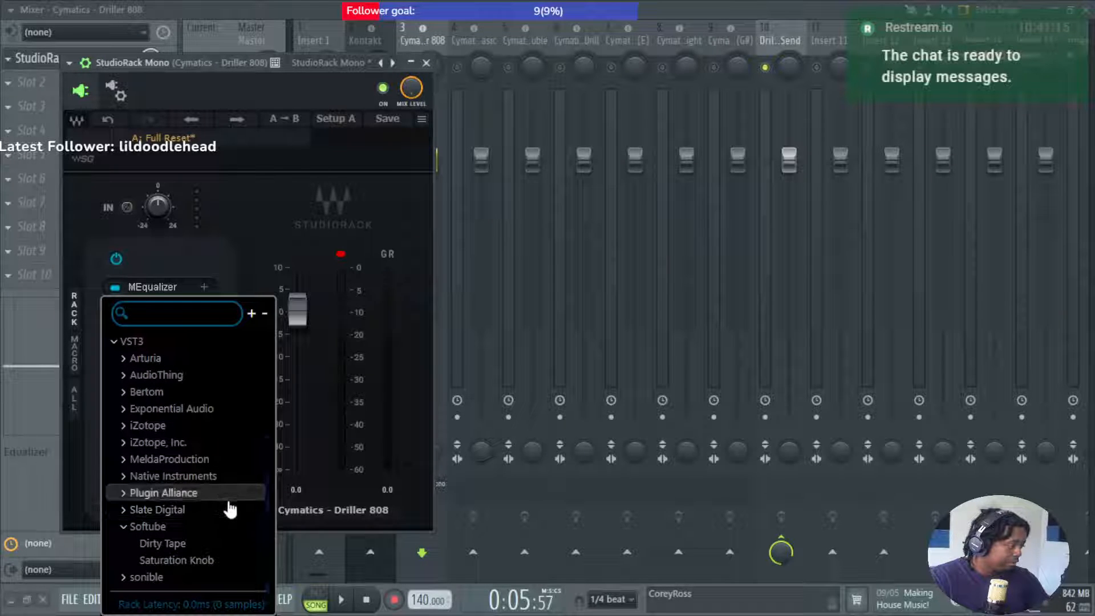
pyautogui.click(220, 559)
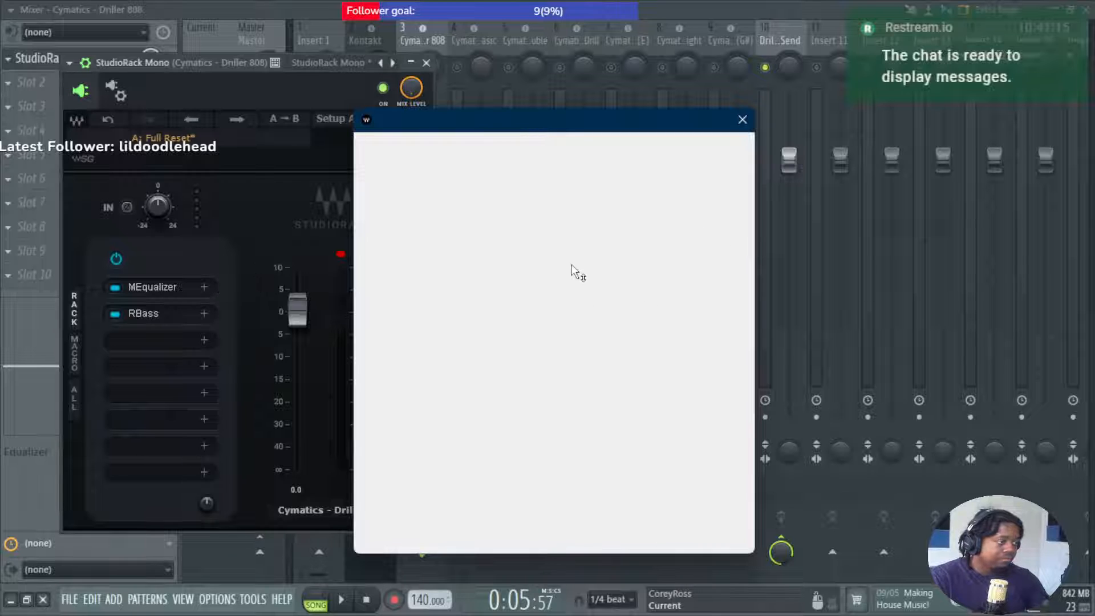
# During playback, set Saturation Knob's setup A to saturation 1.7 with the Keep Low type.
pyautogui.press('space')
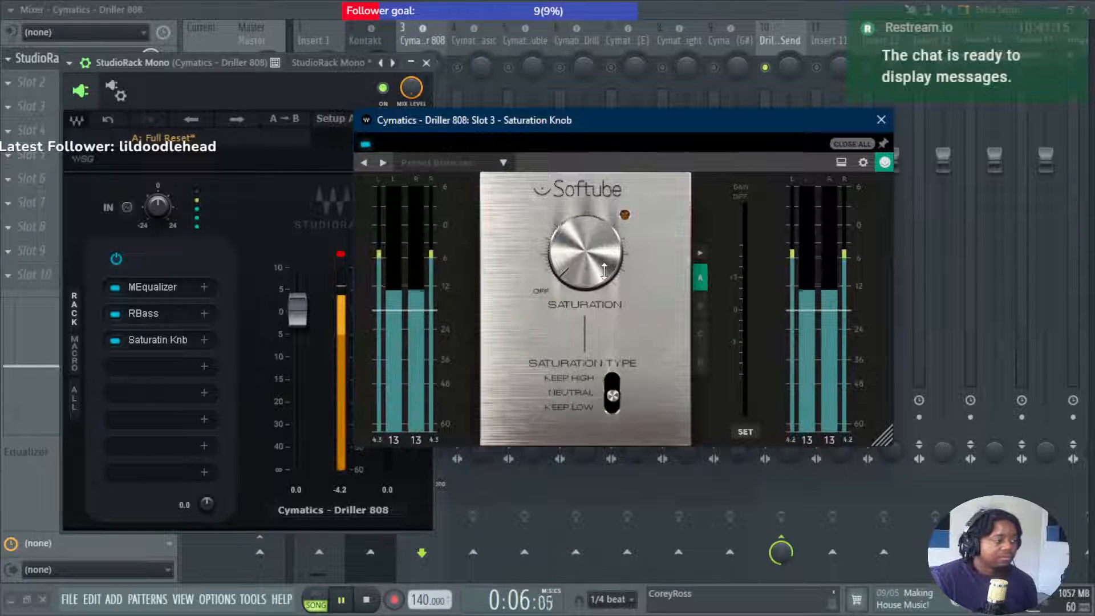
pyautogui.moveTo(604, 270); pyautogui.dragTo(619, 261)
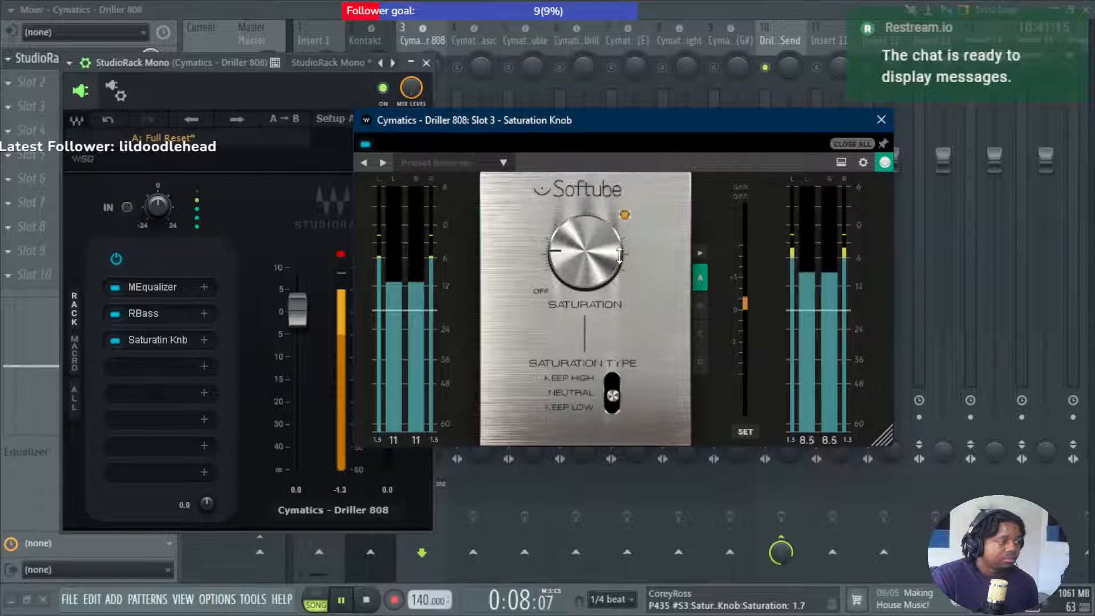
pyautogui.moveTo(613, 398); pyautogui.dragTo(613, 410)
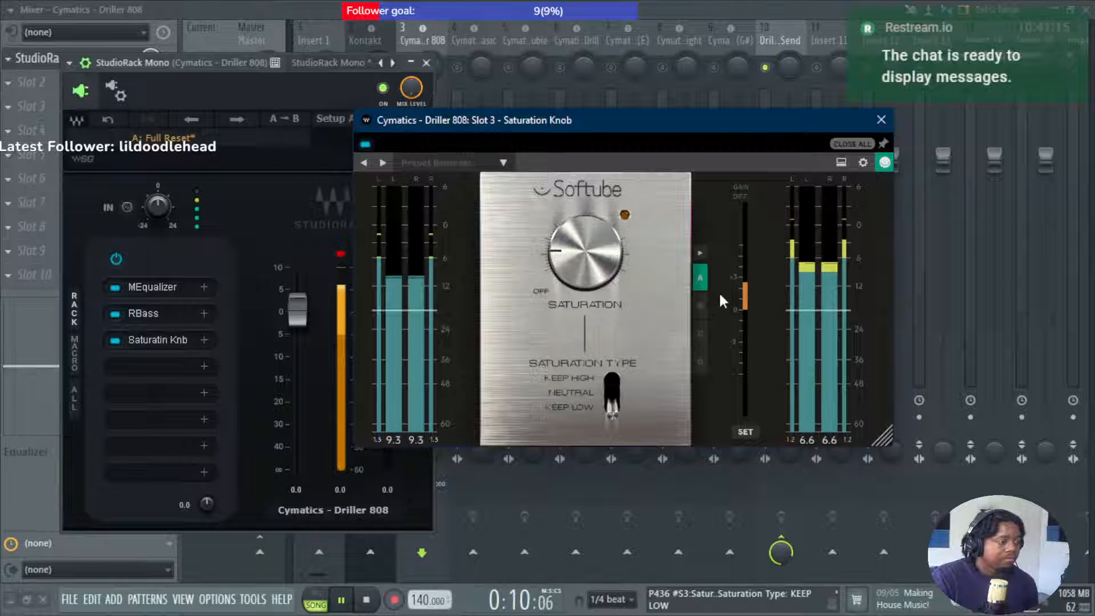
# Switch Saturation Knob to setup B, set saturation 2.6 with the Keep Low type, and close its window.
pyautogui.click(702, 306)
pyautogui.moveTo(591, 270); pyautogui.dragTo(594, 266)
pyautogui.click(612, 406)
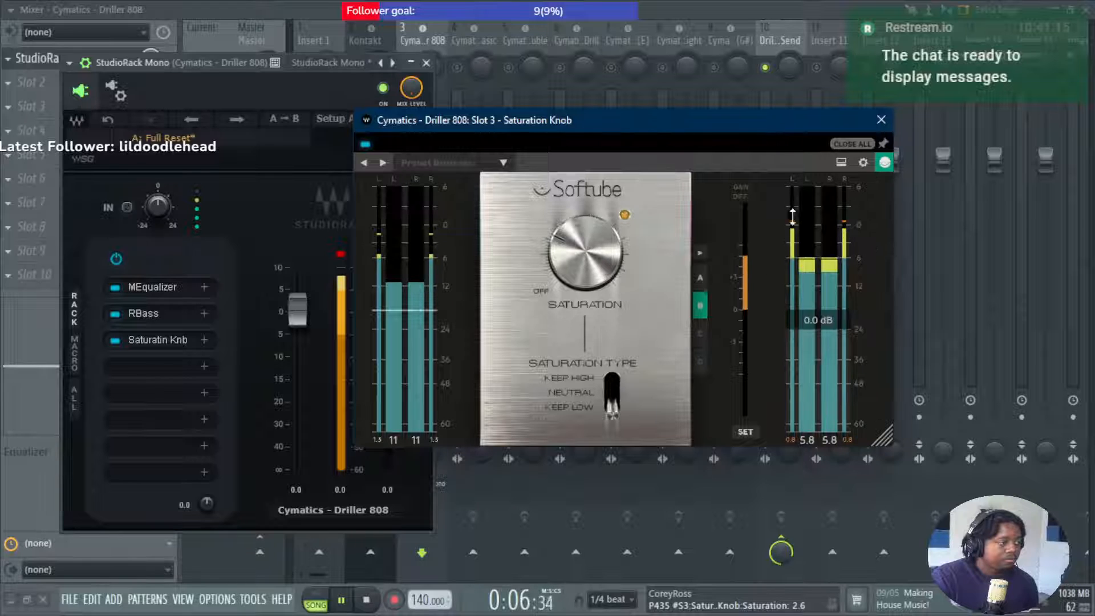
pyautogui.click(881, 120)
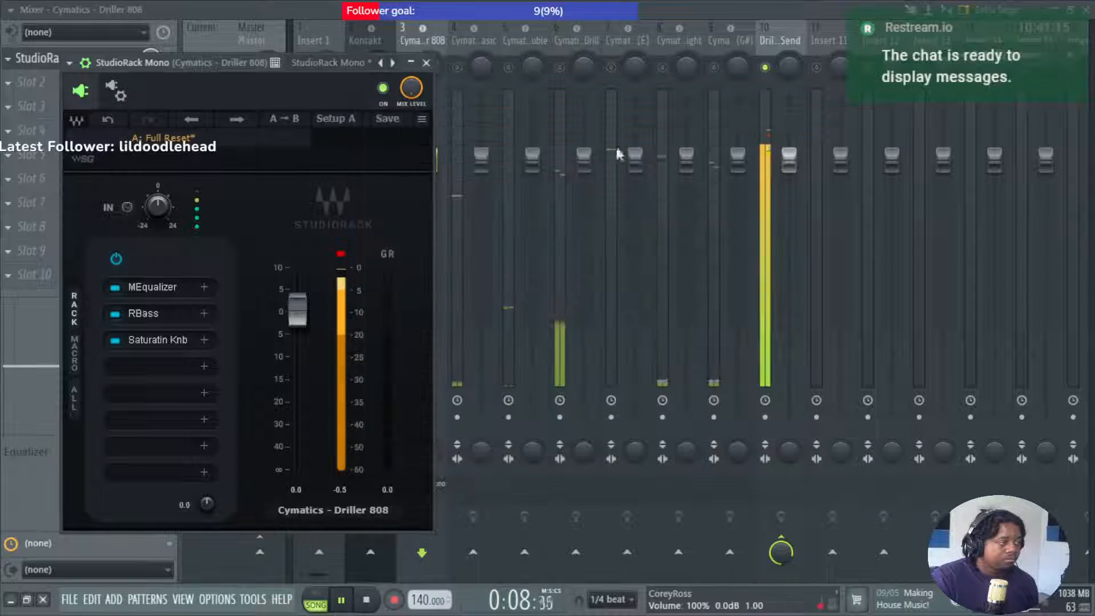
# Stop playback, close the 808's StudioRack, and load Fruity parametric EQ 2 into the Master track's first slot.
pyautogui.press('space')
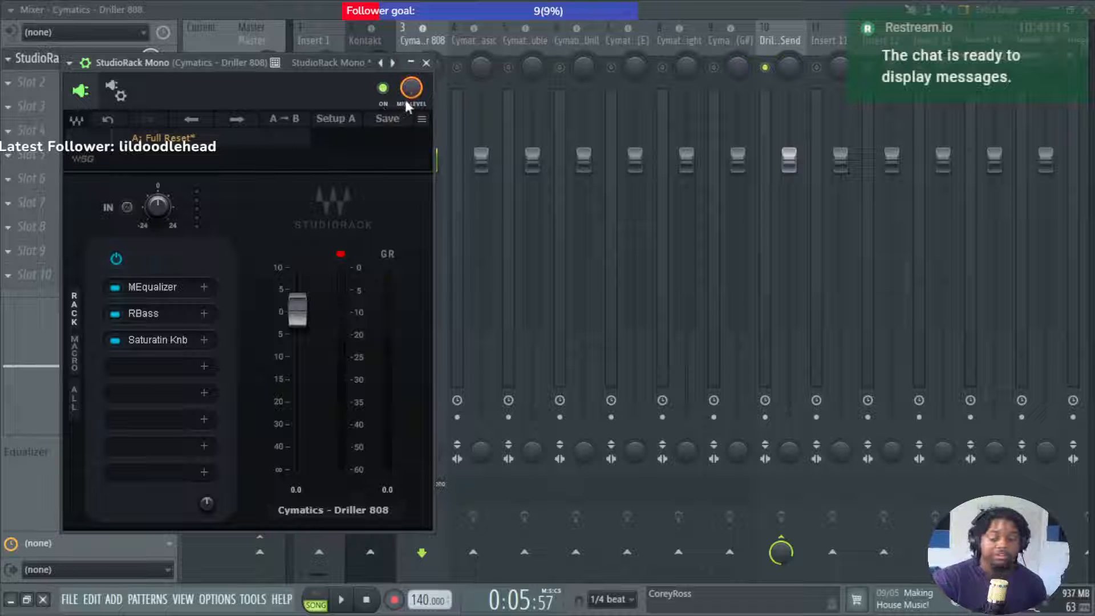
pyautogui.press('Escape')
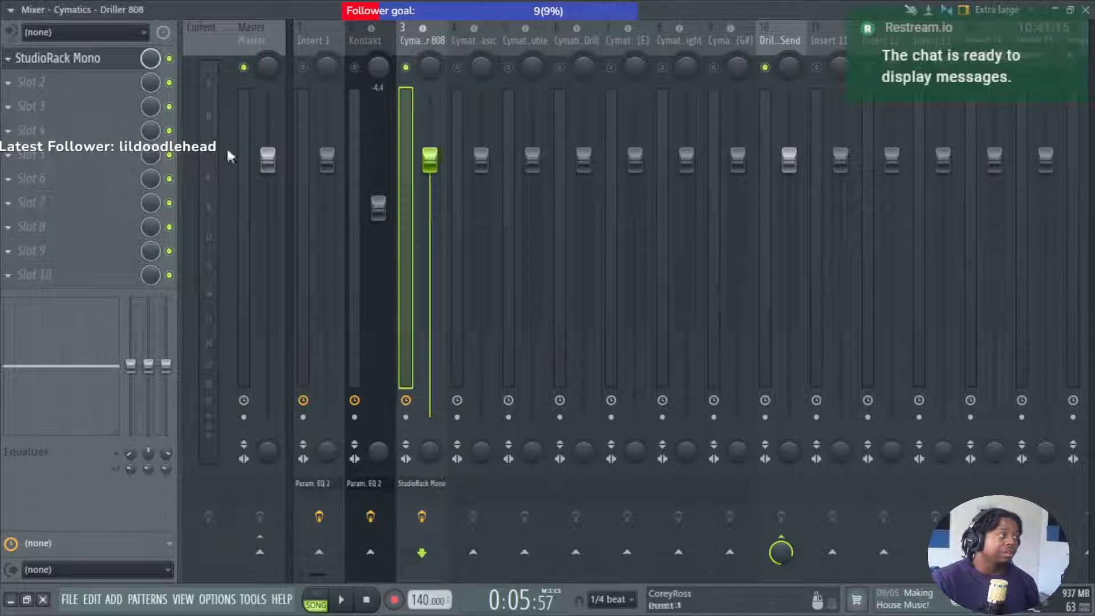
pyautogui.click(245, 485)
pyautogui.moveTo(547, 383)
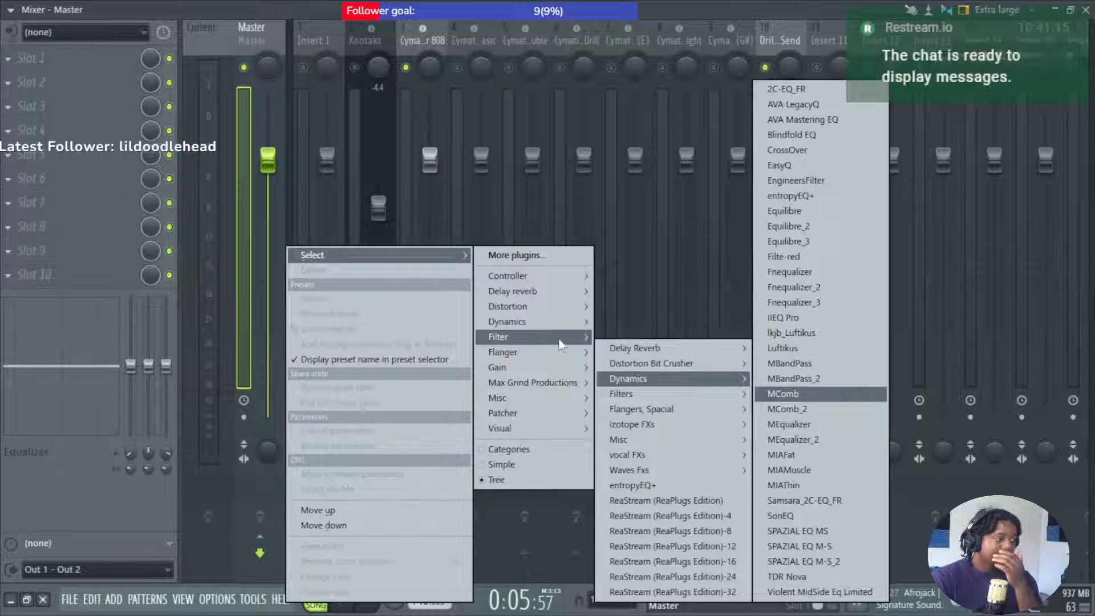
pyautogui.click(660, 417)
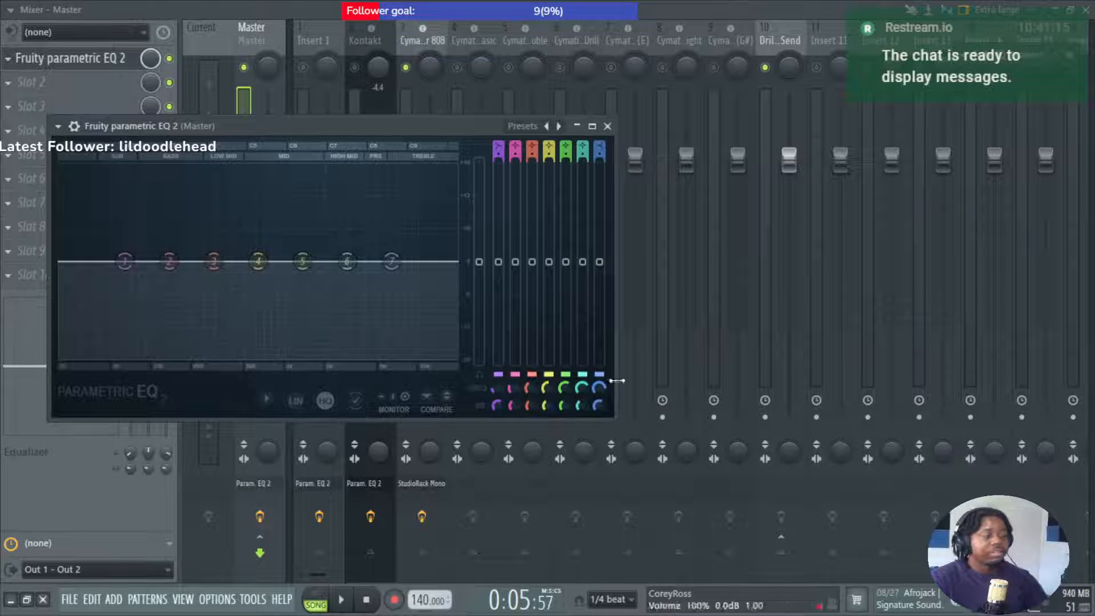
# Apply the Headphone Emmulation preset to the Master's EQ, close its window, and audition the beat through it.
pyautogui.click(523, 131)
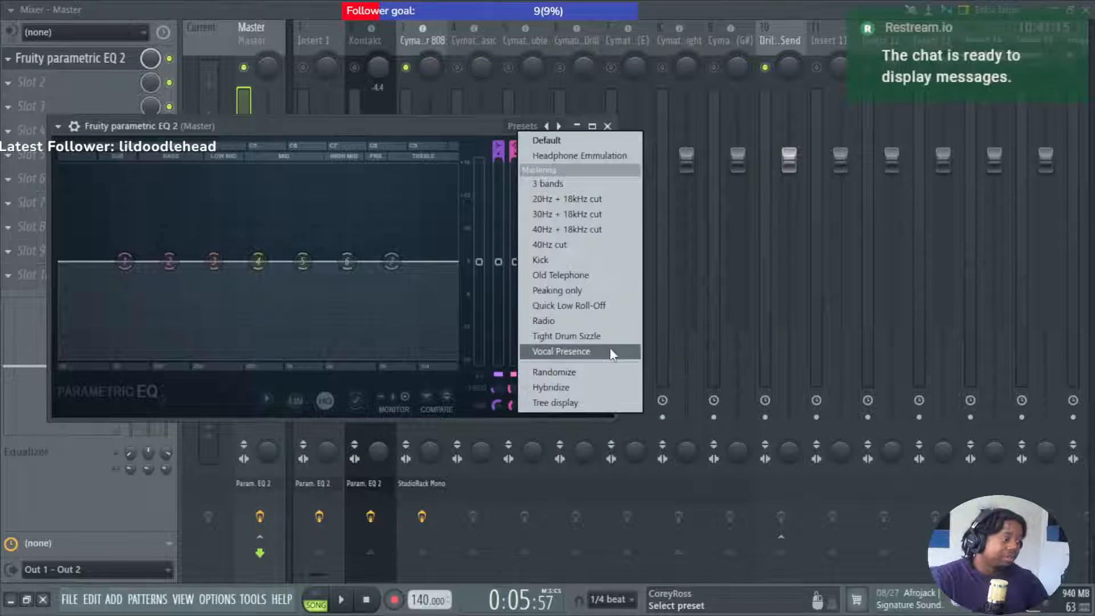
pyautogui.click(615, 159)
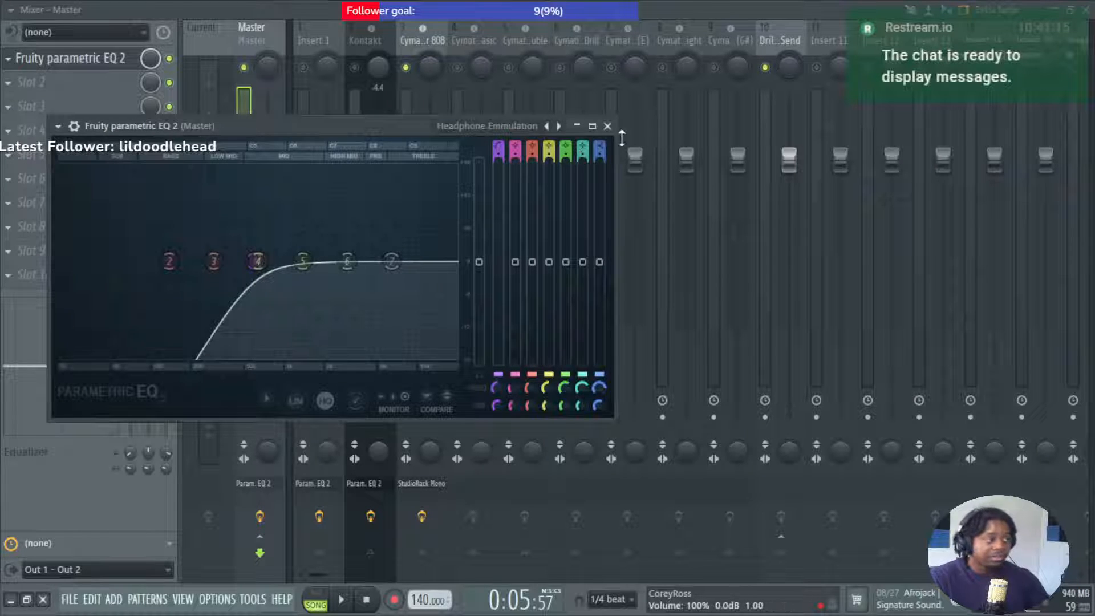
pyautogui.click(609, 128)
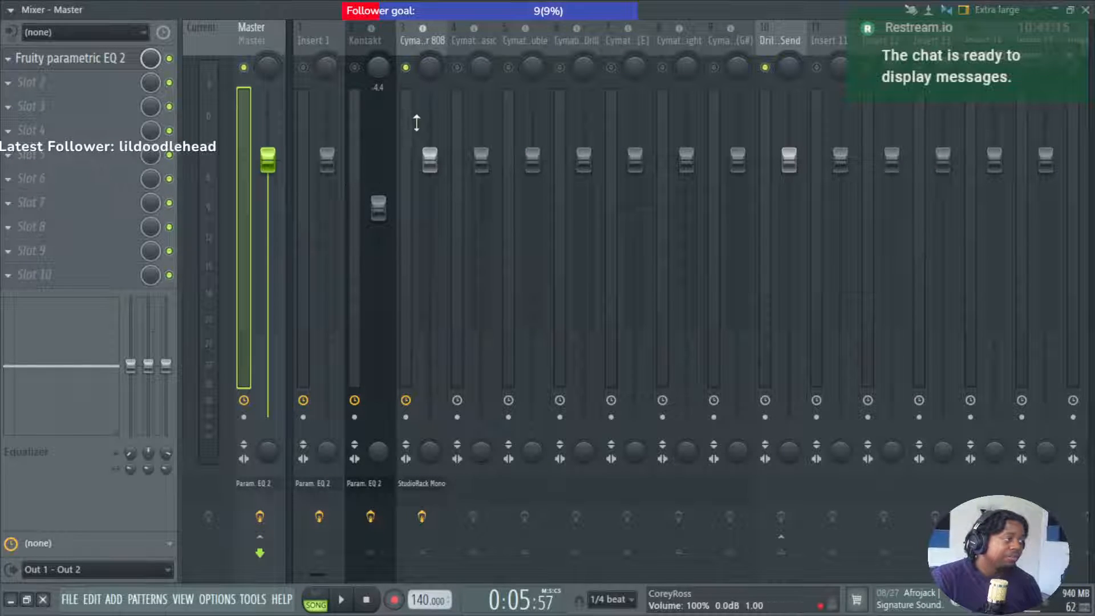
pyautogui.press('space')
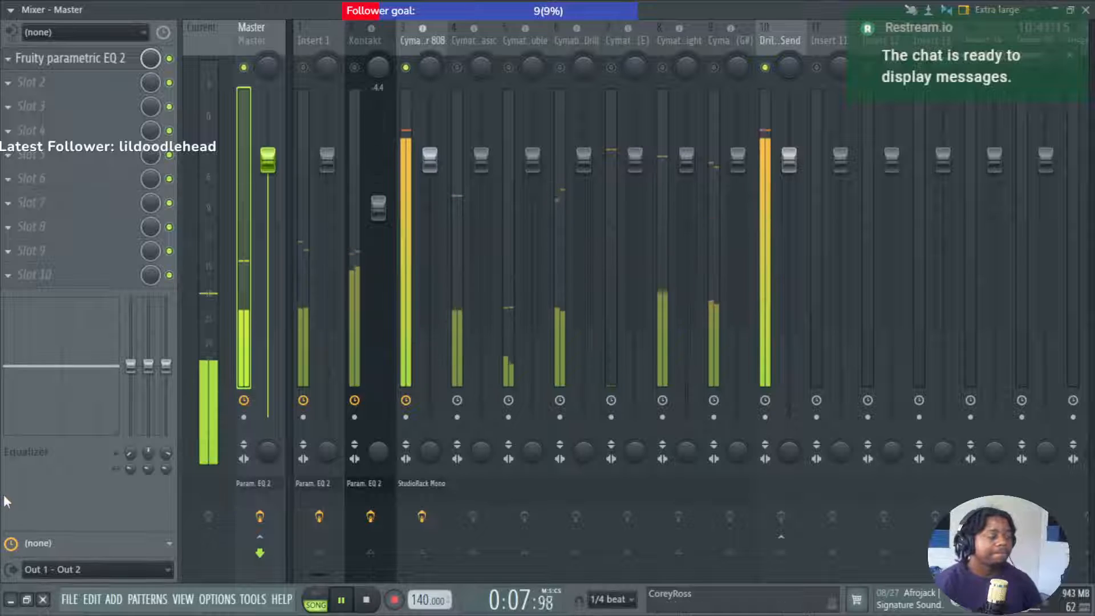
pyautogui.press('space')
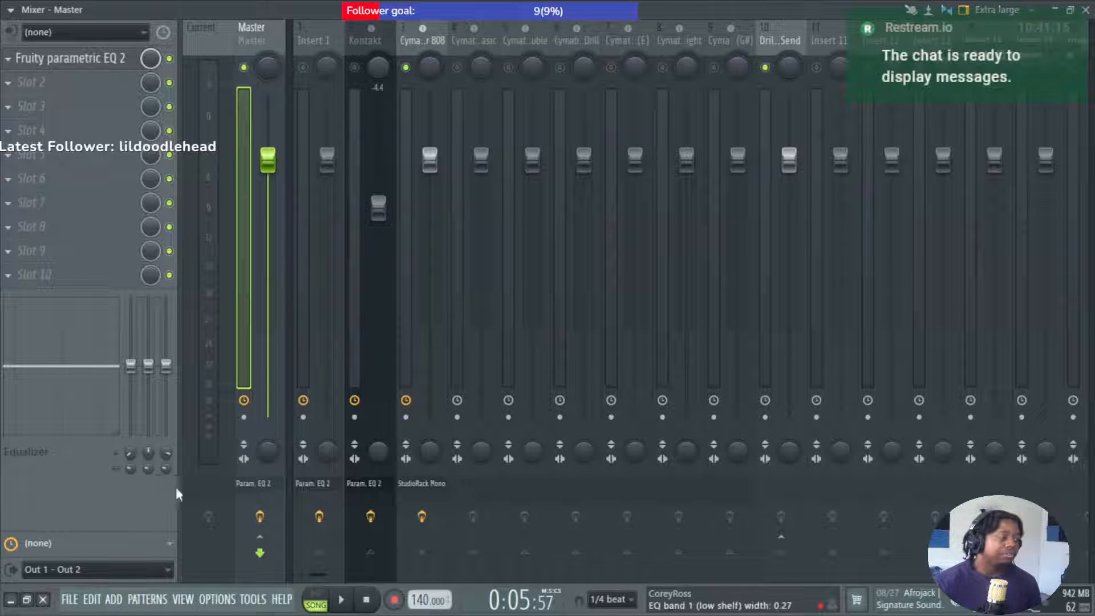
# Reopen and enlarge the Master's EQ, move the band 1 high-pass to about 209 Hz, and audition the beat.
pyautogui.click(263, 478)
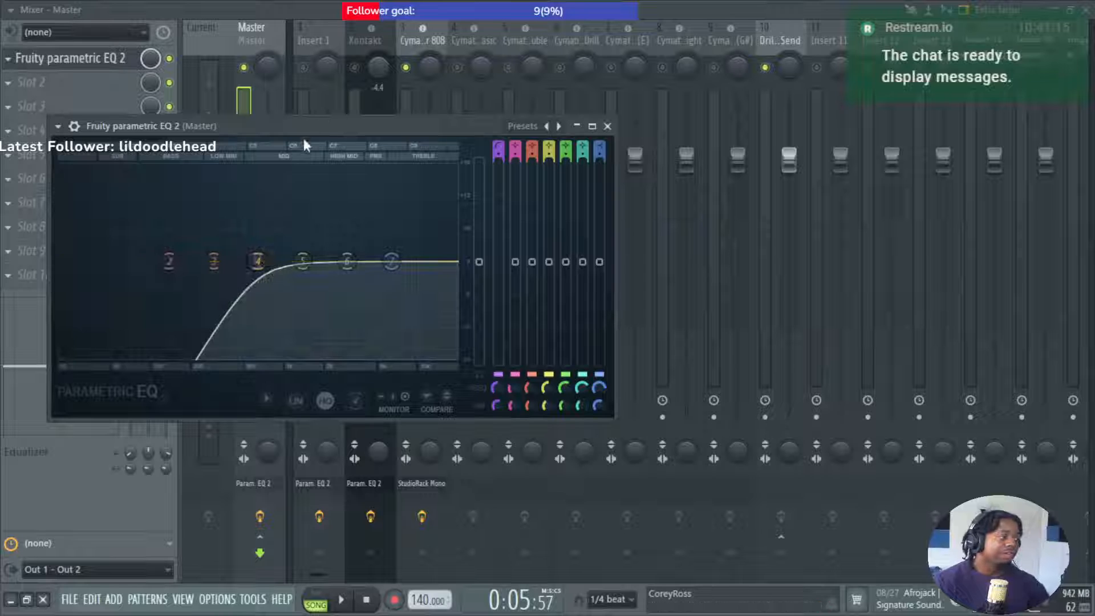
pyautogui.moveTo(319, 130); pyautogui.dragTo(543, 91)
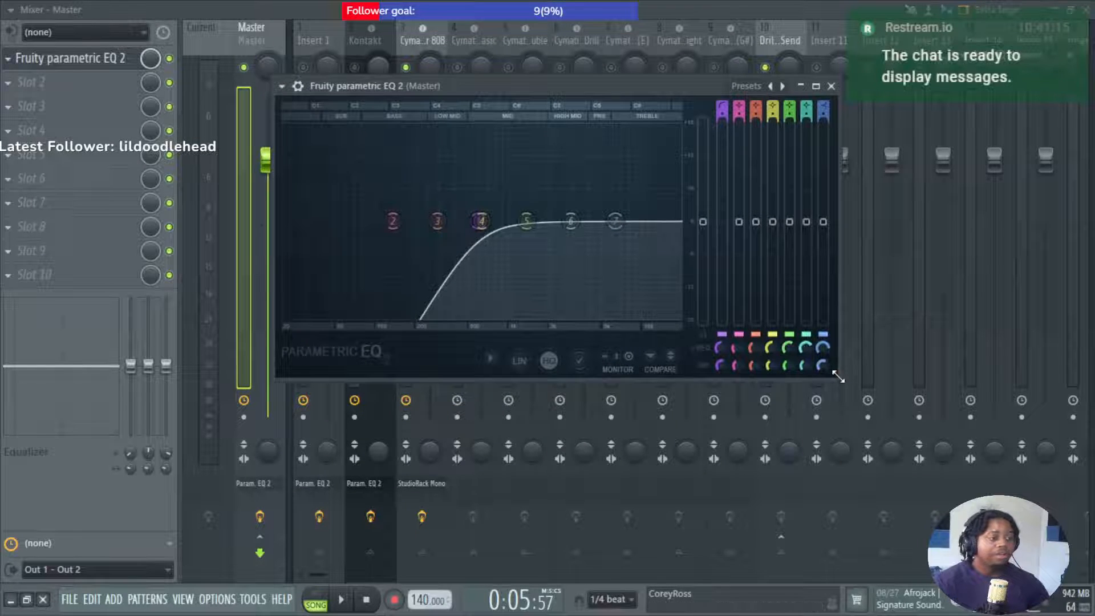
pyautogui.moveTo(836, 374); pyautogui.dragTo(902, 424)
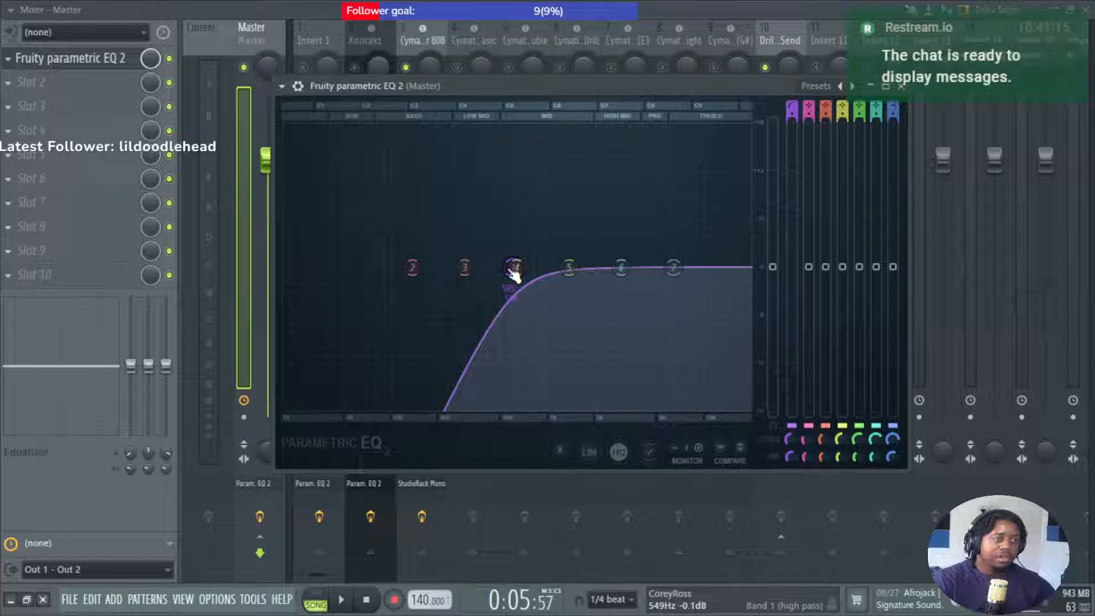
pyautogui.moveTo(513, 273); pyautogui.dragTo(446, 268)
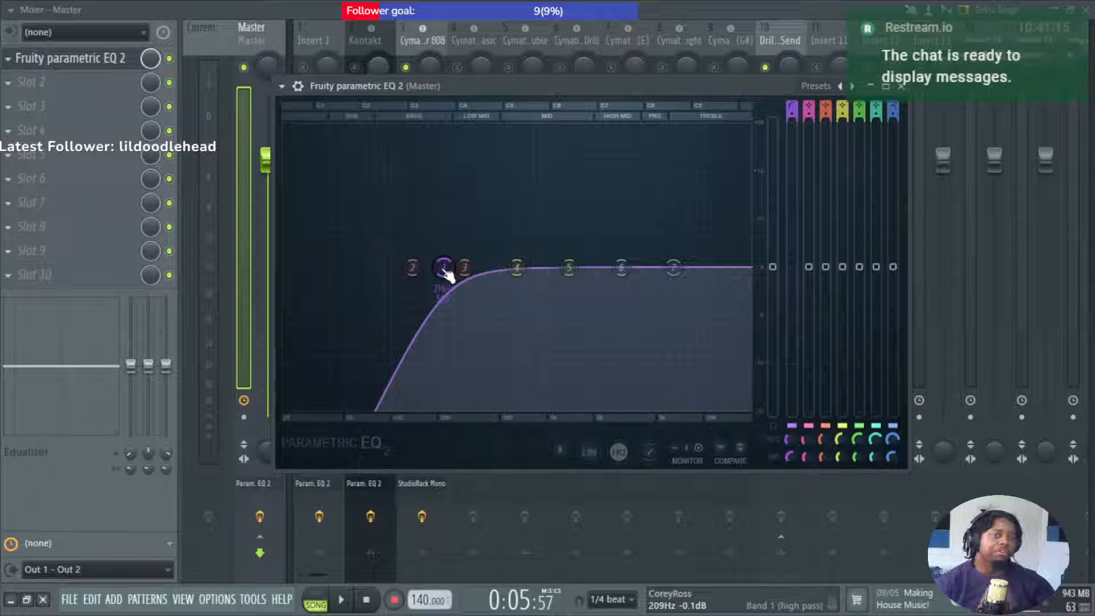
pyautogui.press('space')
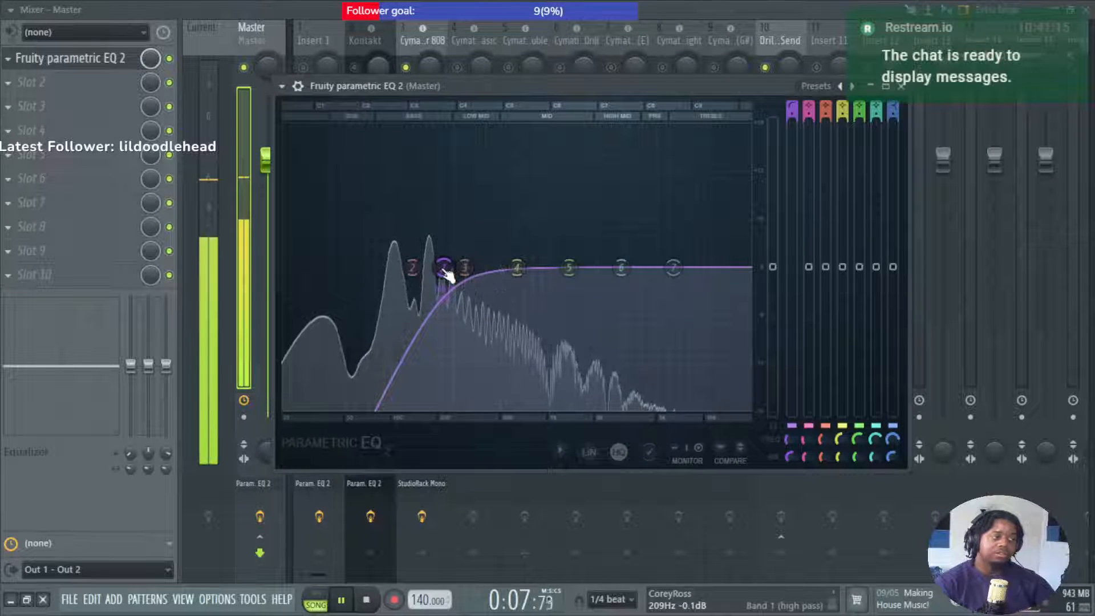
pyautogui.press('space')
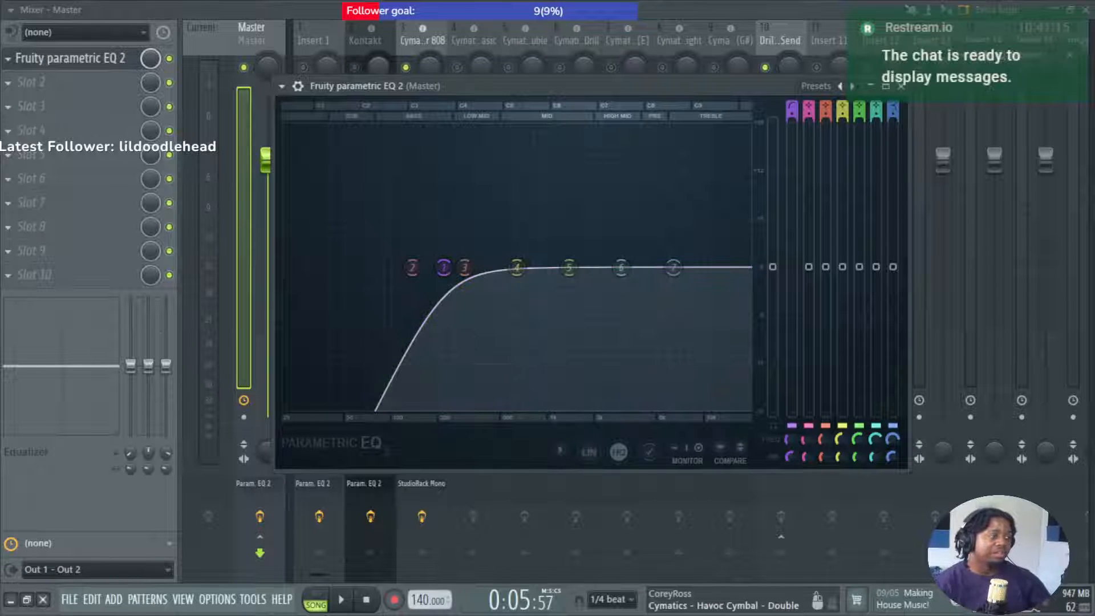
# Bypass the Master's parametric EQ, close its window, and start playback.
pyautogui.click(264, 482)
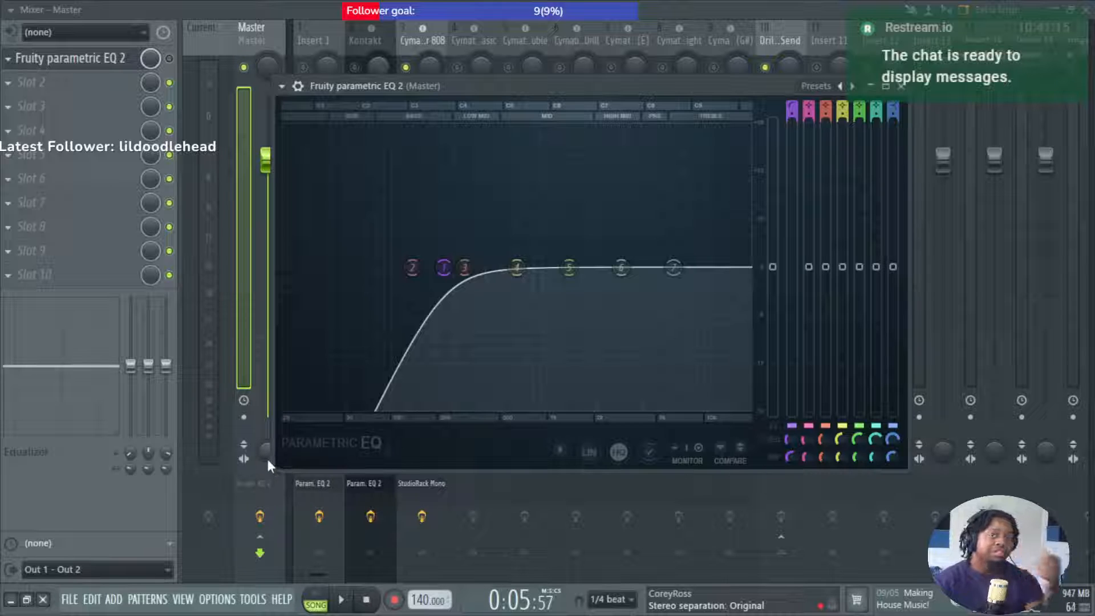
pyautogui.press('Escape')
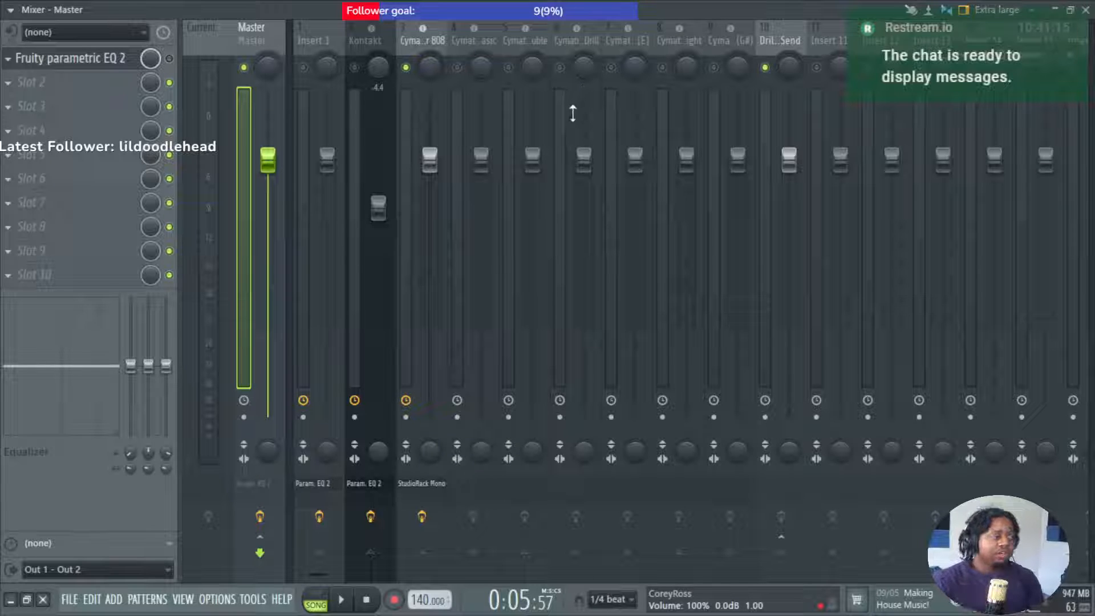
pyautogui.press('space')
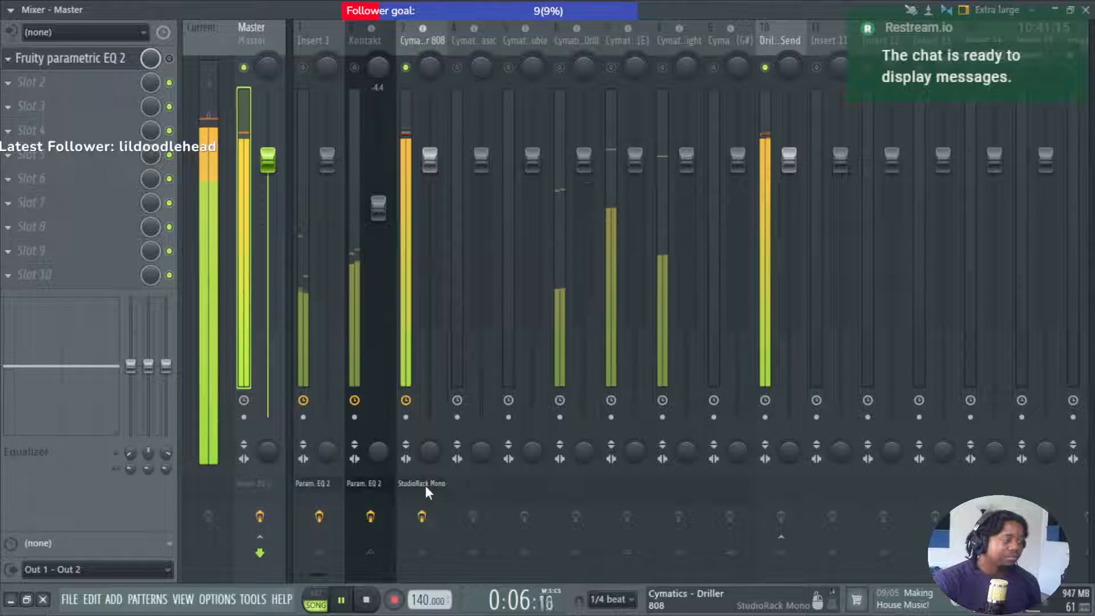
# Open the 808's StudioRack, stop playback, and save the chain as a preset named "Drill 808 bass pre".
pyautogui.click(424, 482)
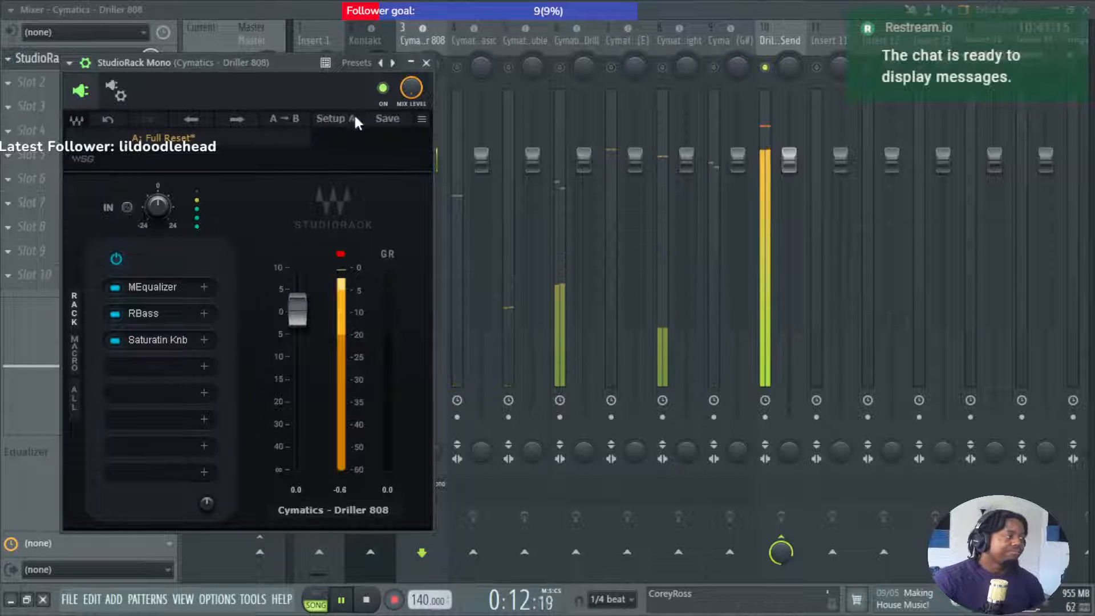
pyautogui.press('space')
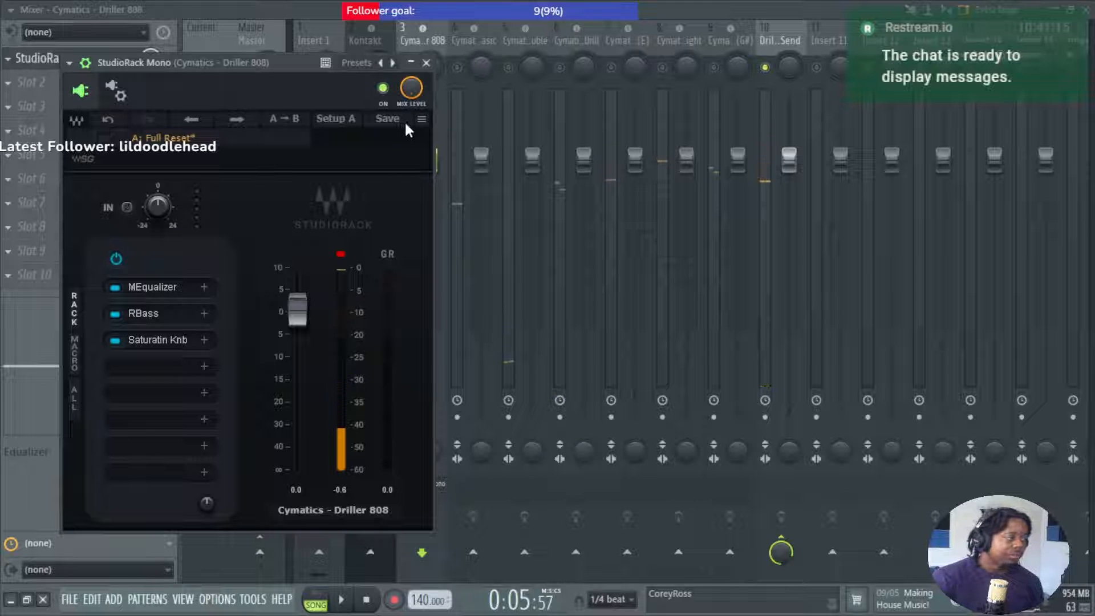
pyautogui.click(406, 124)
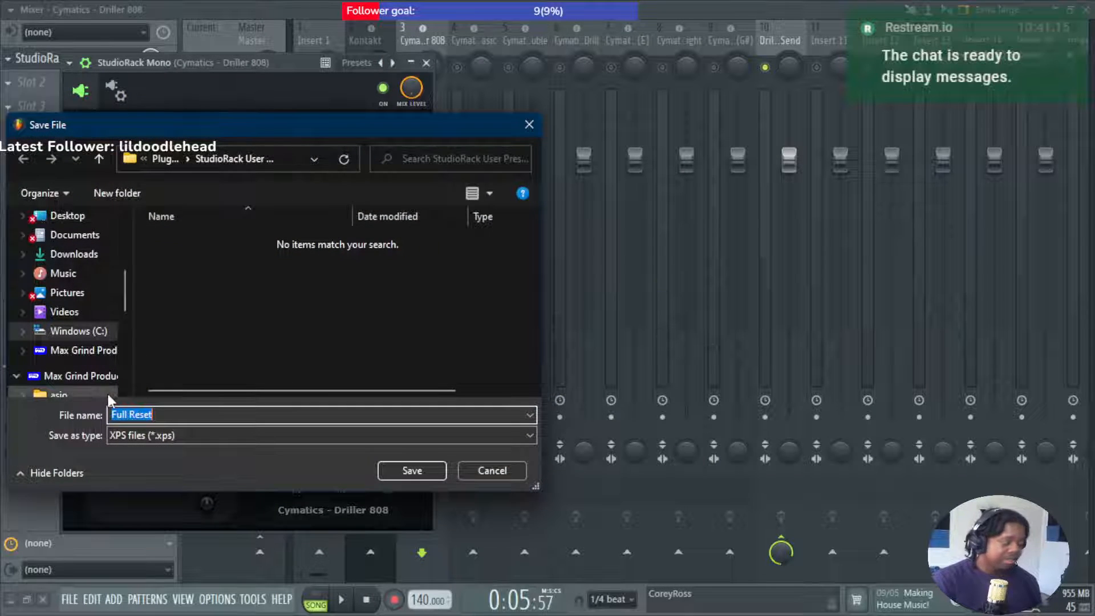
pyautogui.write('Drill 808 bass pre')
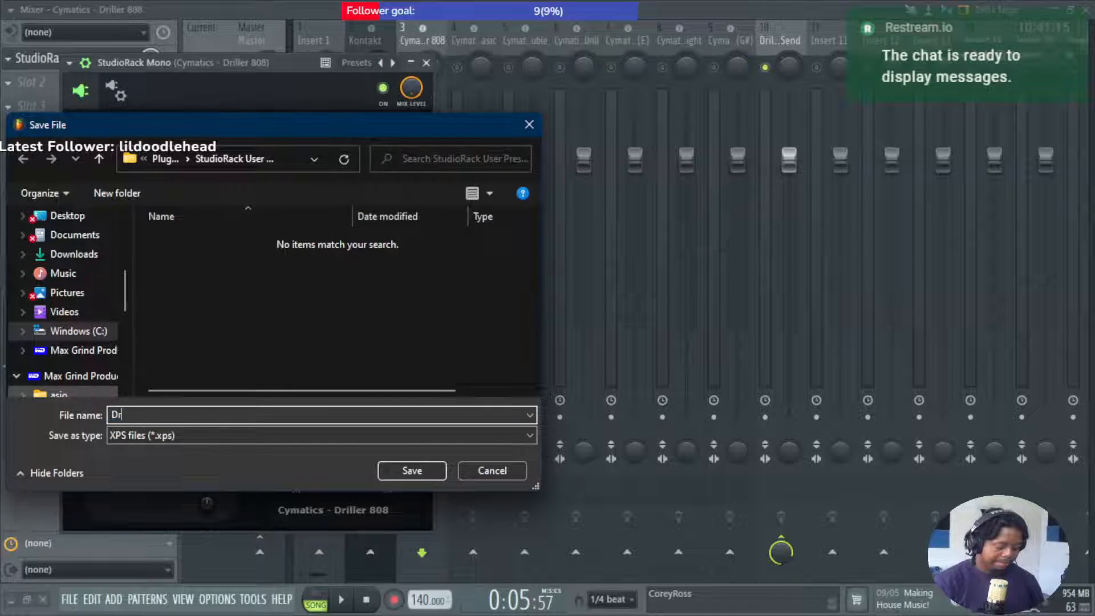
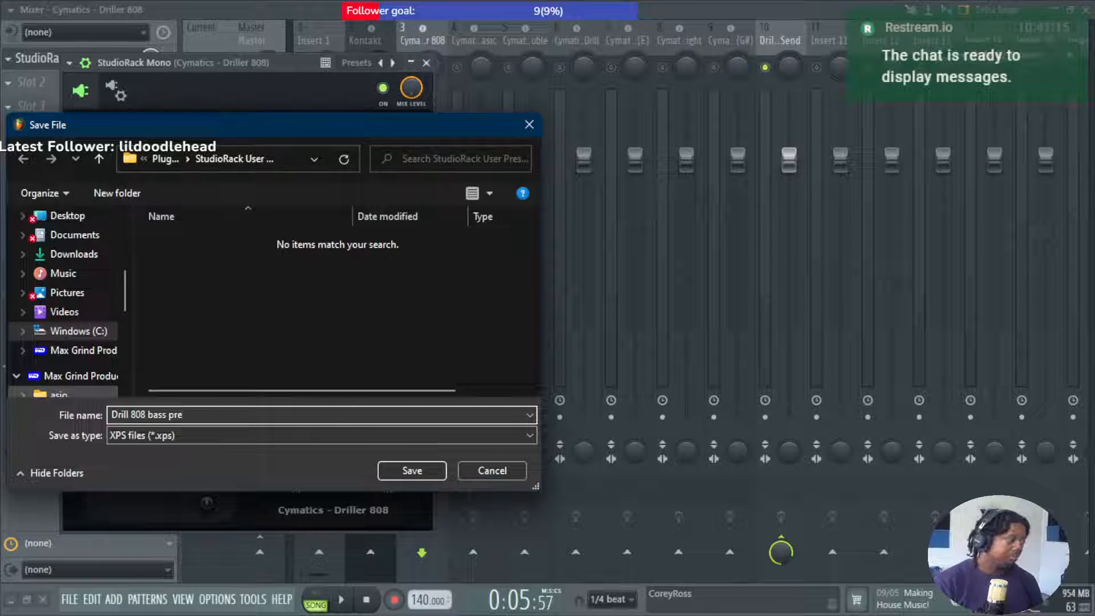
pyautogui.press('Return')
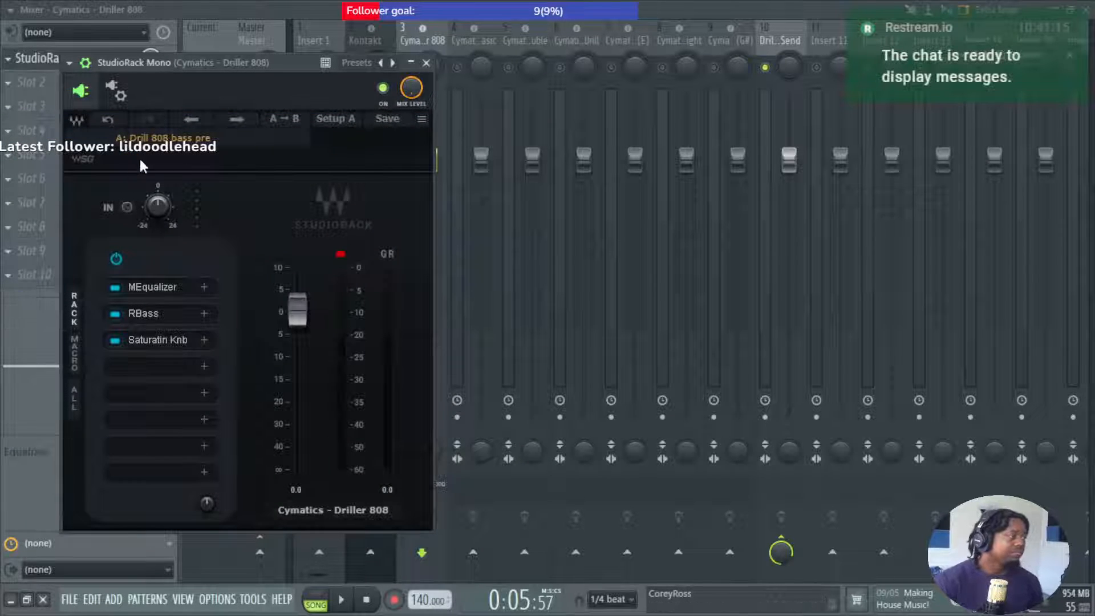
# Look through StudioRack's VST3 options and check its preset list for the saved 808 preset.
pyautogui.click(422, 119)
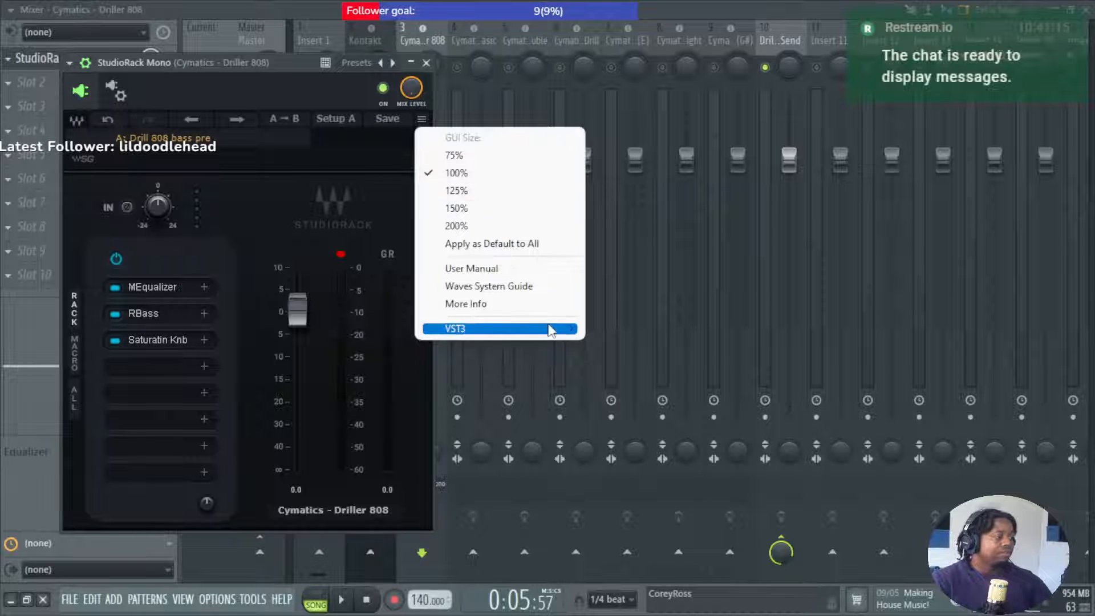
pyautogui.moveTo(549, 327)
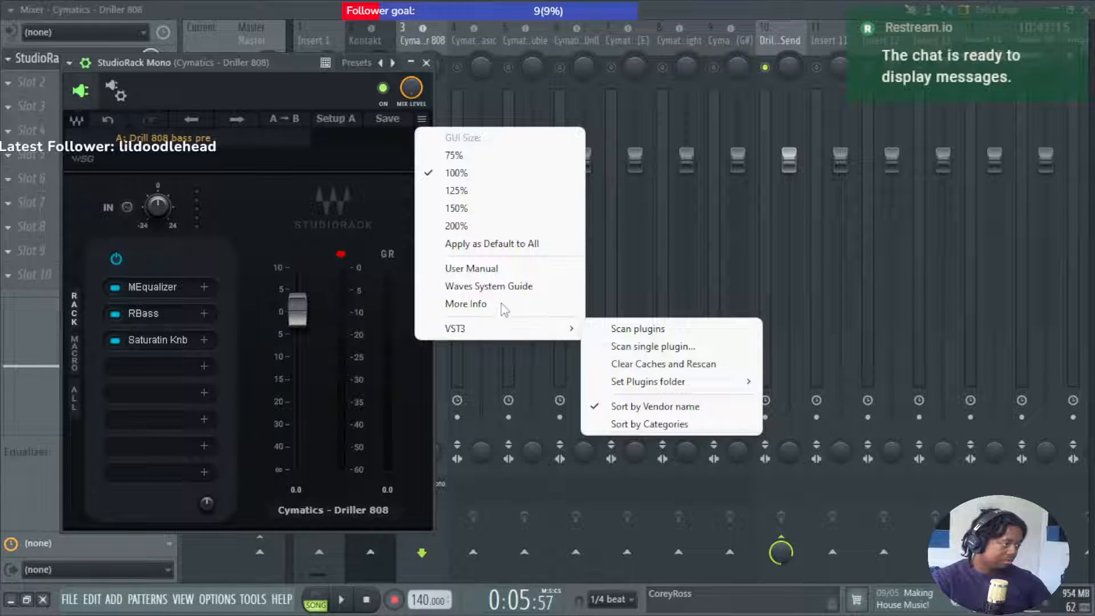
pyautogui.click(255, 53)
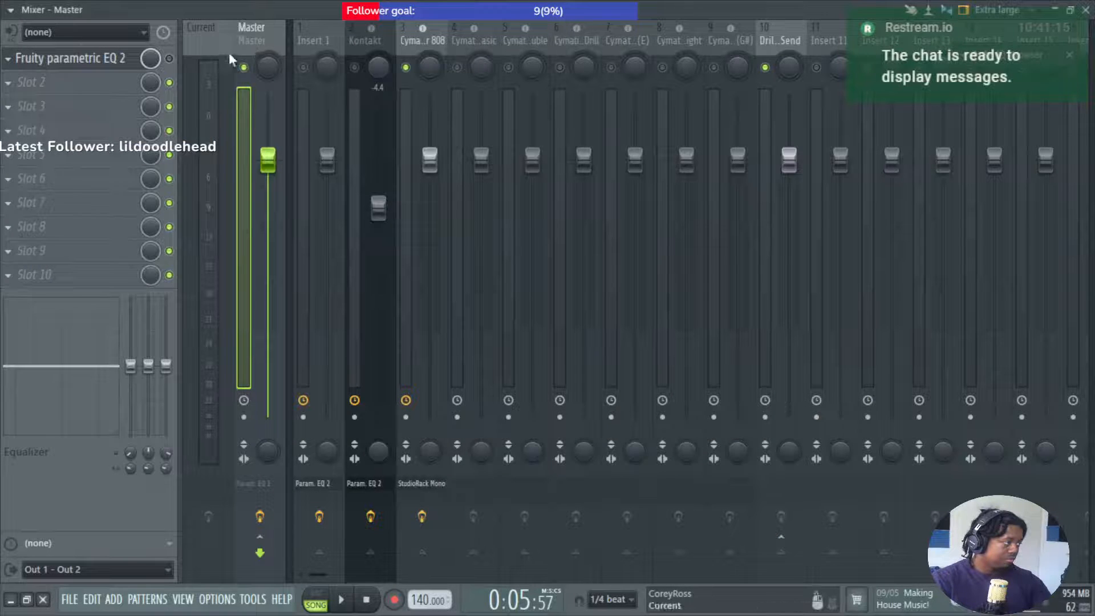
pyautogui.click(438, 485)
pyautogui.click(438, 483)
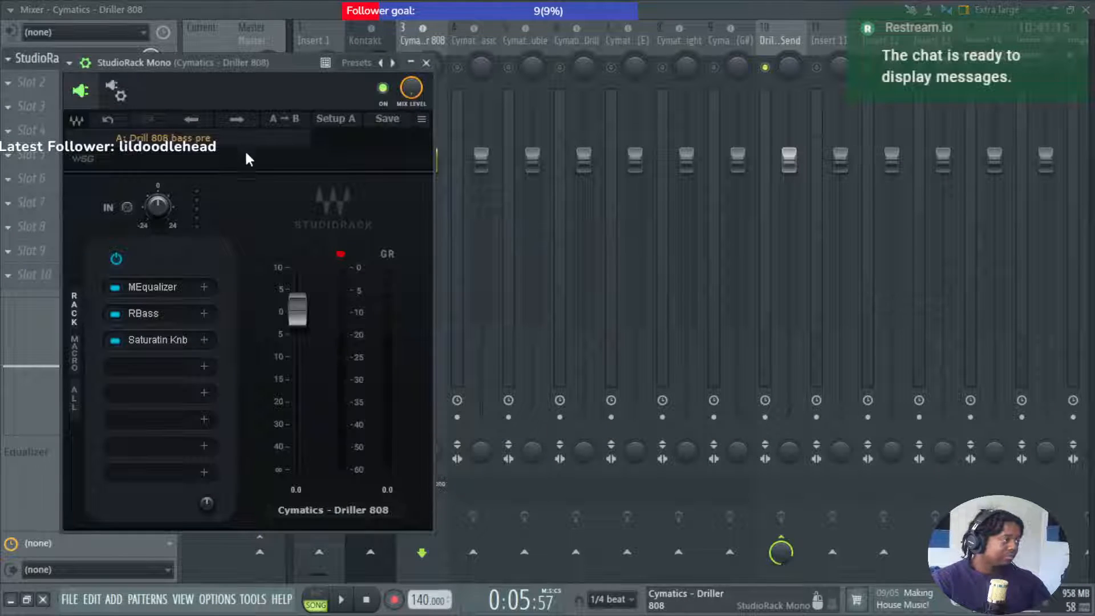
pyautogui.click(201, 143)
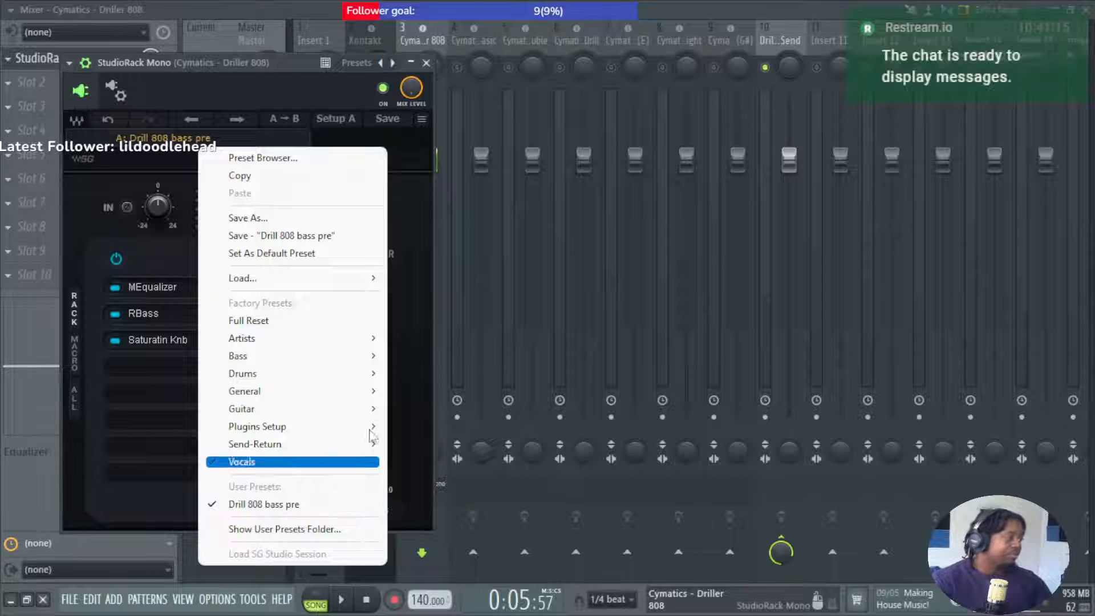
pyautogui.click(415, 194)
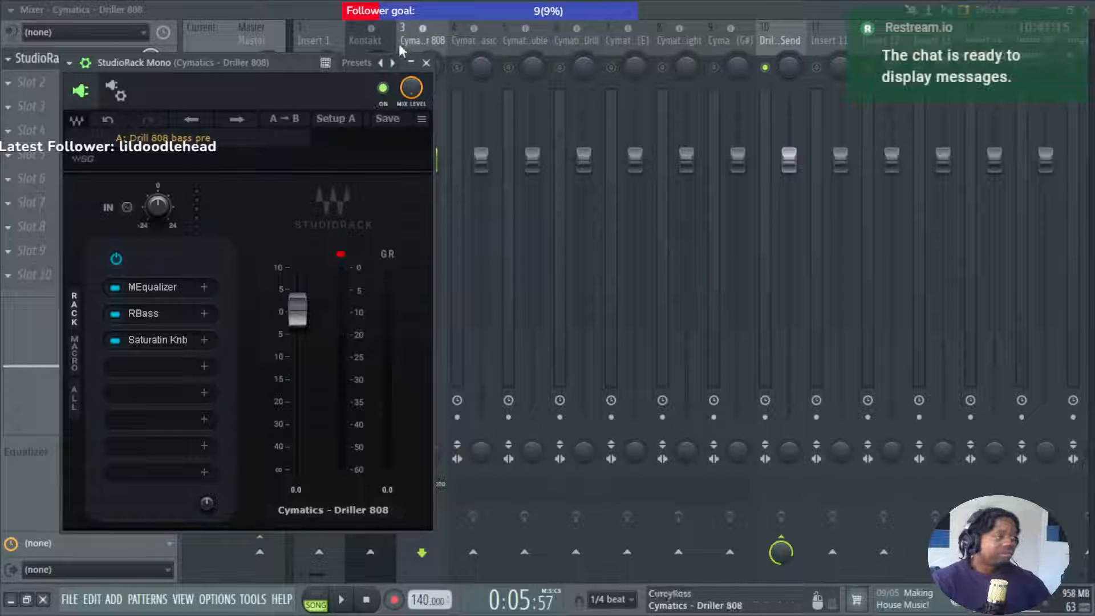
# Collapse the StudioRack window's detailed settings during playback, close the window, and stop playback.
pyautogui.press('space')
pyautogui.click(71, 63)
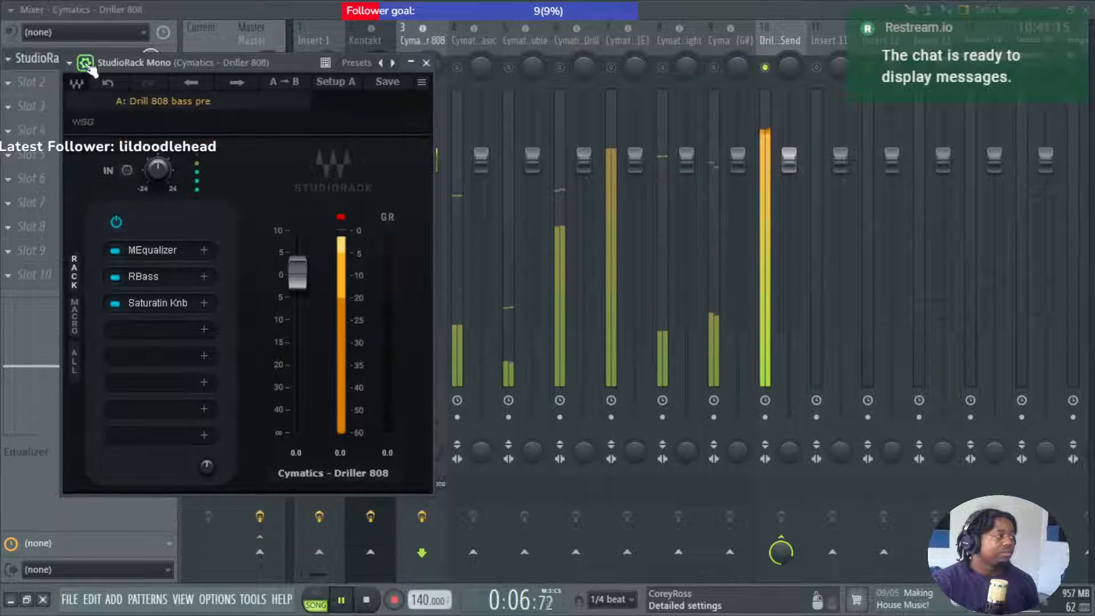
pyautogui.click(426, 63)
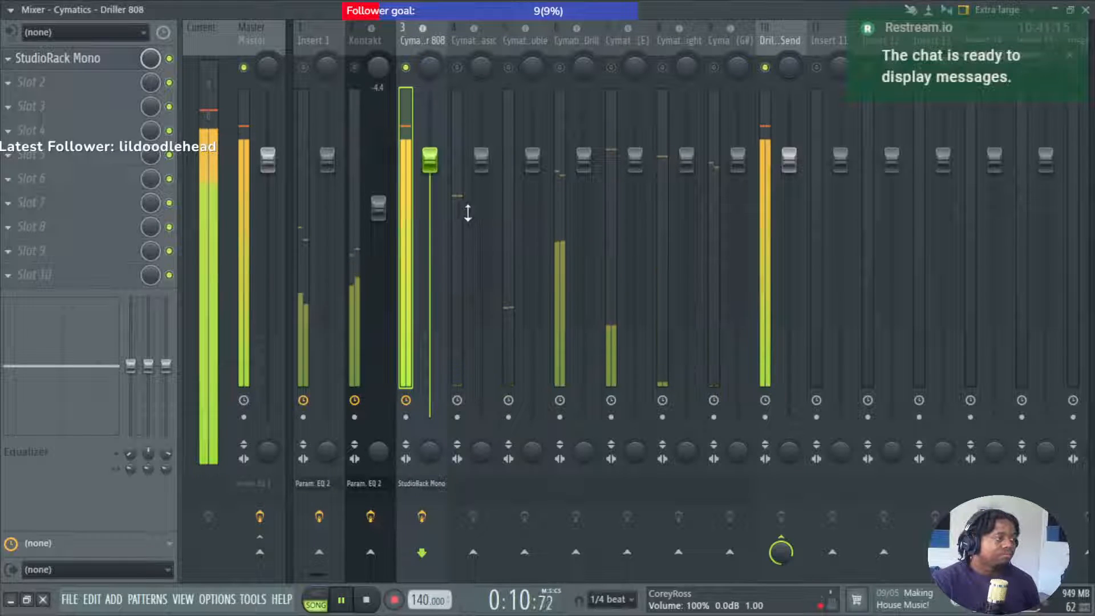
pyautogui.press('space')
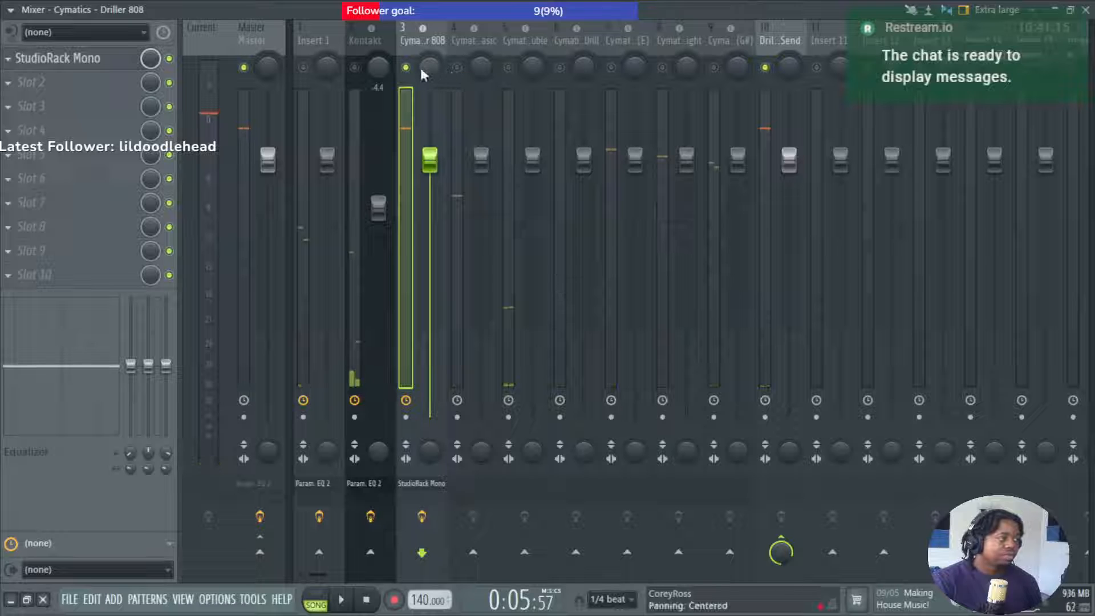
# Audition the drum tracks during playback, solo the Havoc Kick - Deep (E) track, and move it directly beside the 808 track.
pyautogui.click(462, 72)
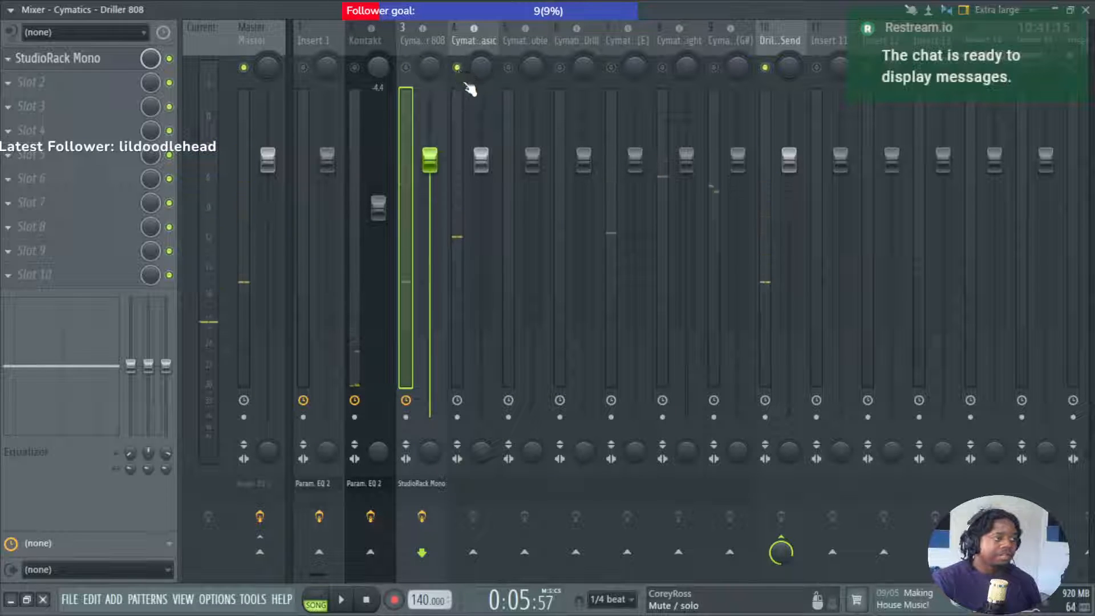
pyautogui.press('space')
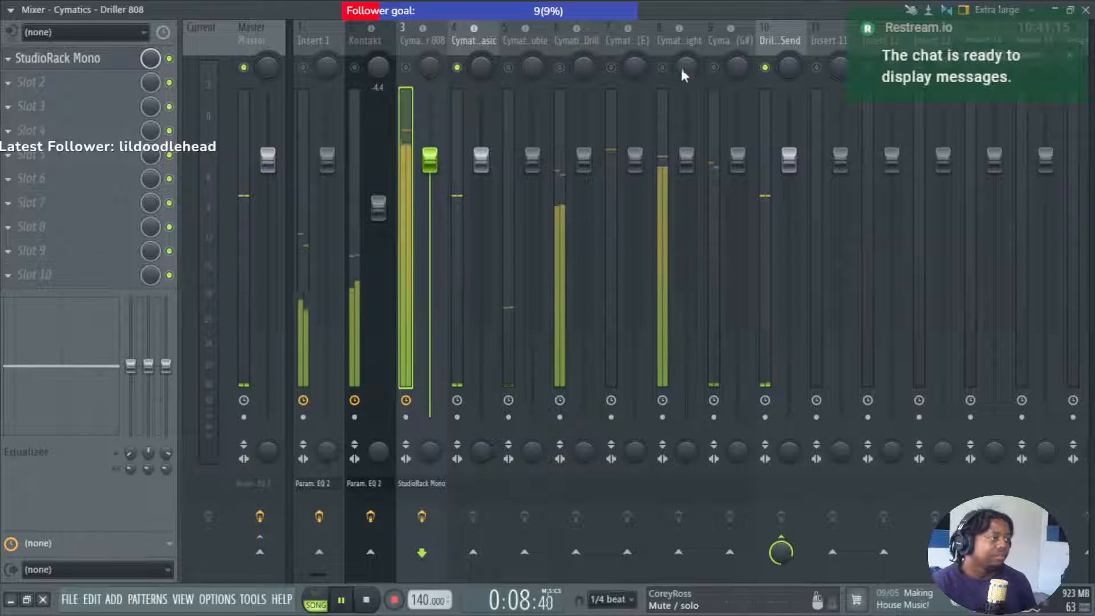
pyautogui.click(713, 67)
pyautogui.click(662, 67)
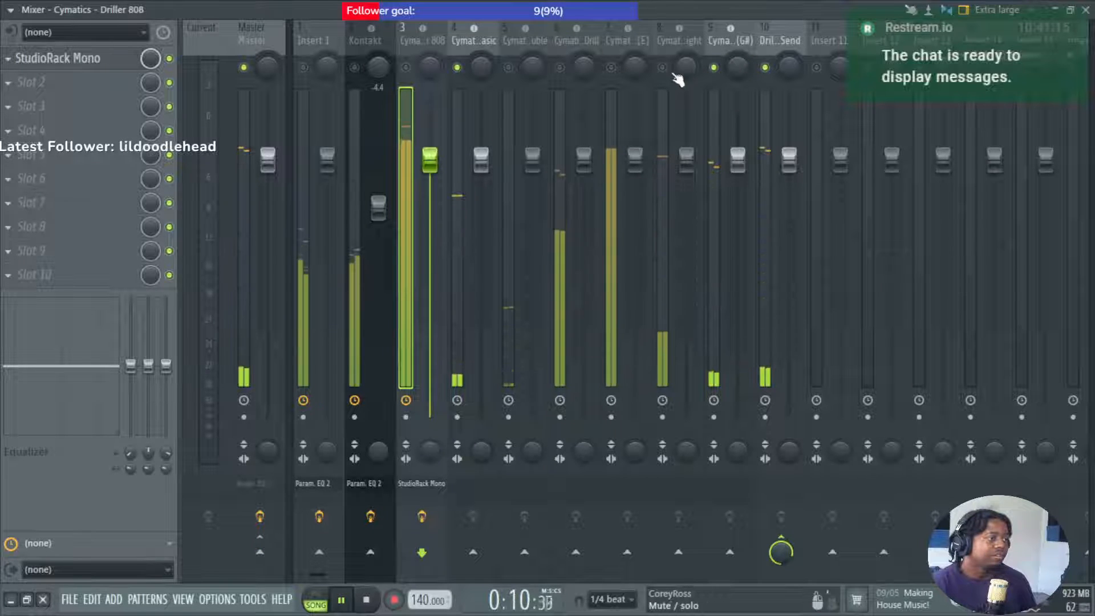
pyautogui.click(611, 68)
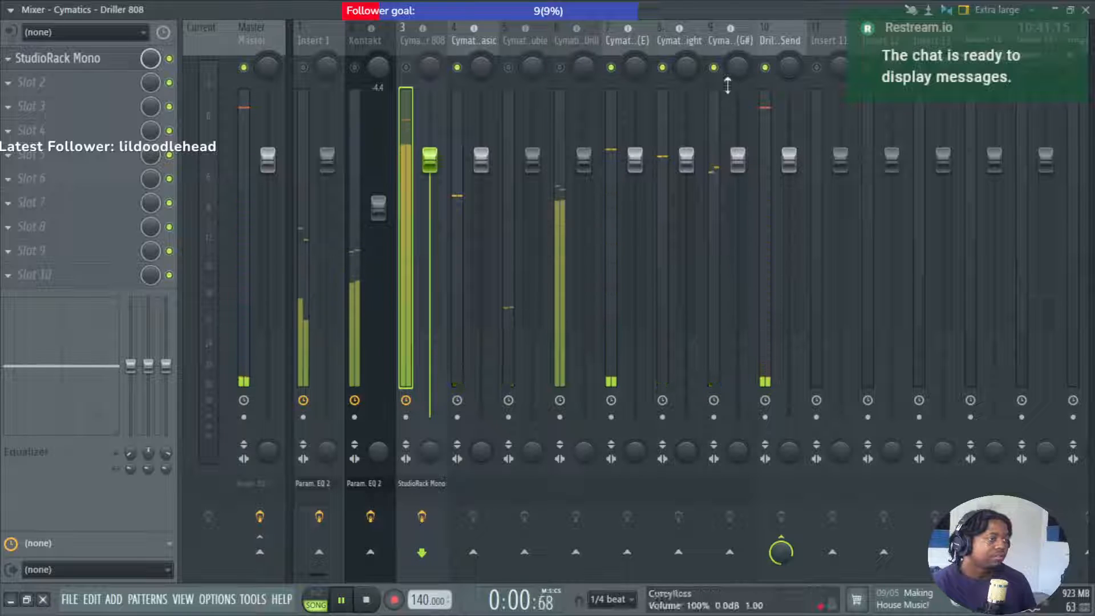
pyautogui.rightClick(613, 67)
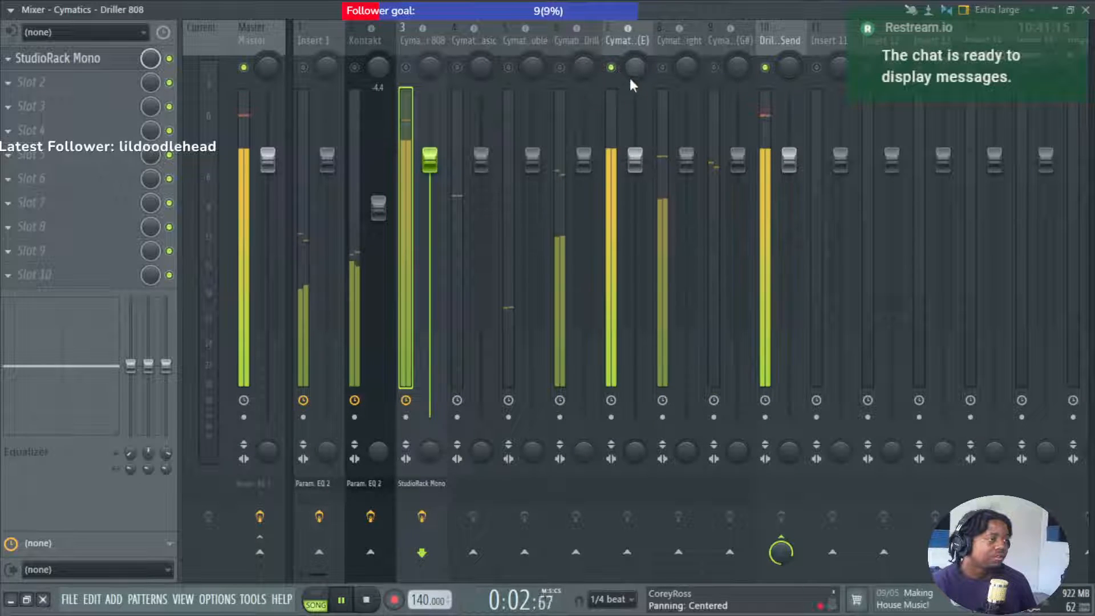
pyautogui.moveTo(609, 278); pyautogui.dragTo(462, 276)
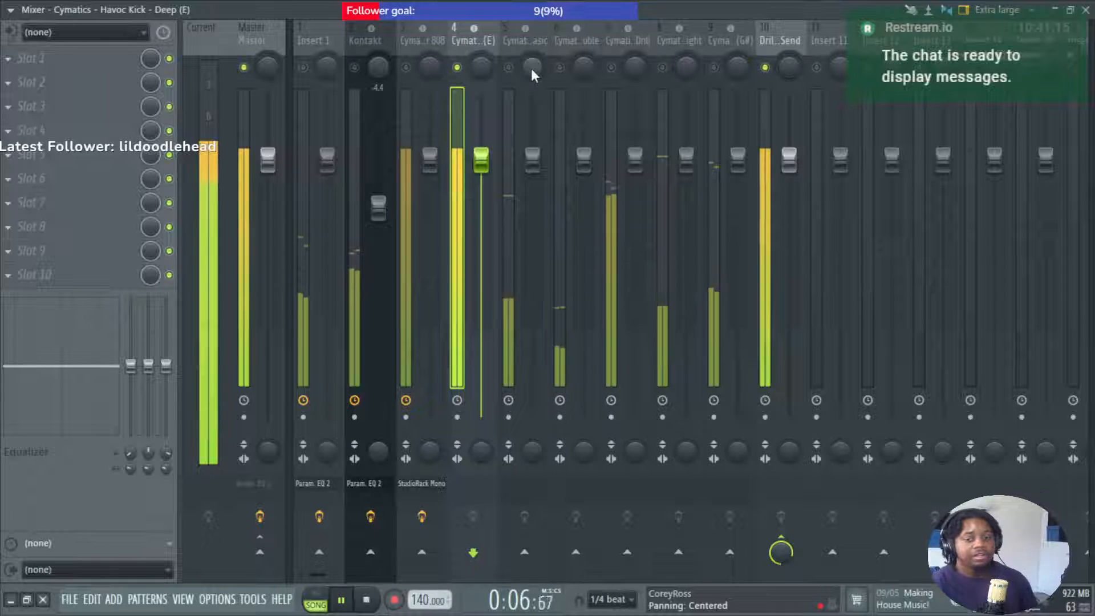
# Load StudioRack Mono from the Waves effects into the kick track's first effect slot and stop playback.
pyautogui.click(474, 480)
pyautogui.moveTo(900, 372)
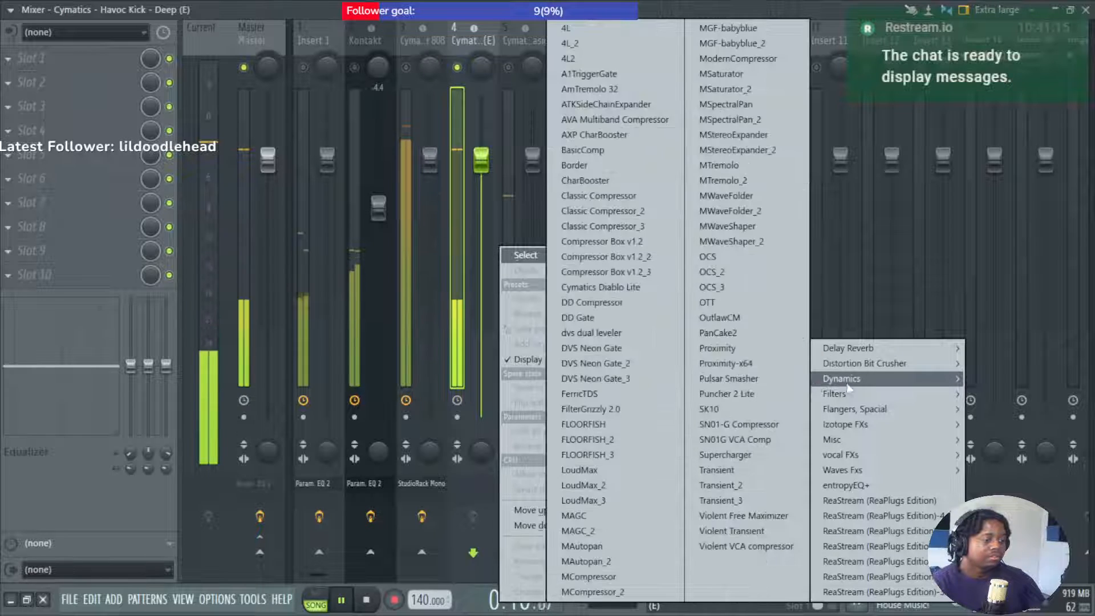
pyautogui.moveTo(899, 475)
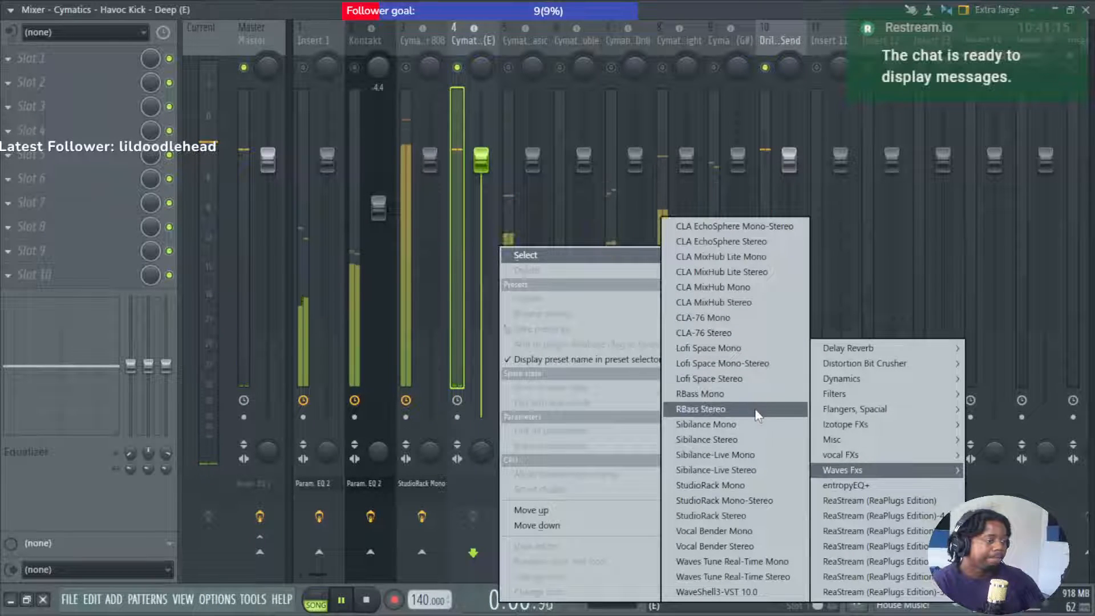
pyautogui.click(767, 483)
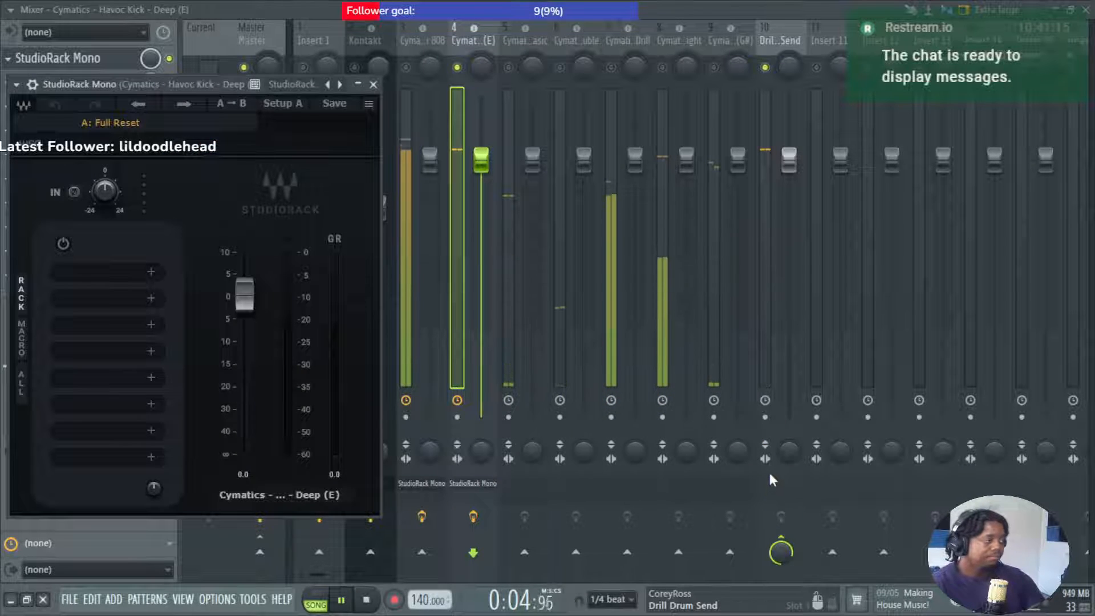
pyautogui.press('space')
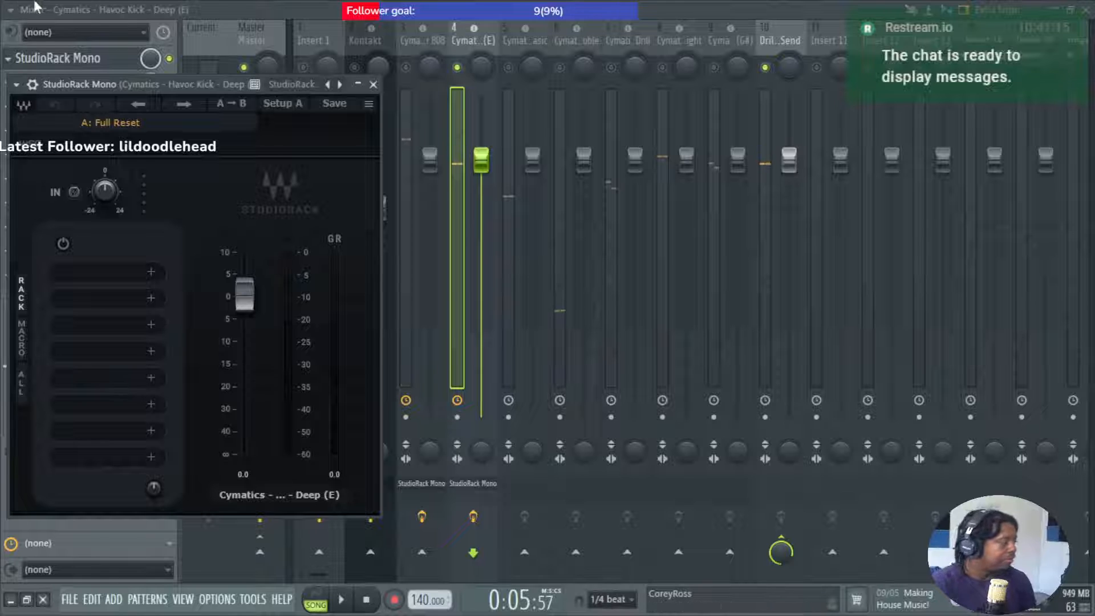
# Insert MeldaProduction's MEqualizer VST3 into the first rack slot of the kick's StudioRack.
pyautogui.moveTo(211, 85); pyautogui.dragTo(691, 45)
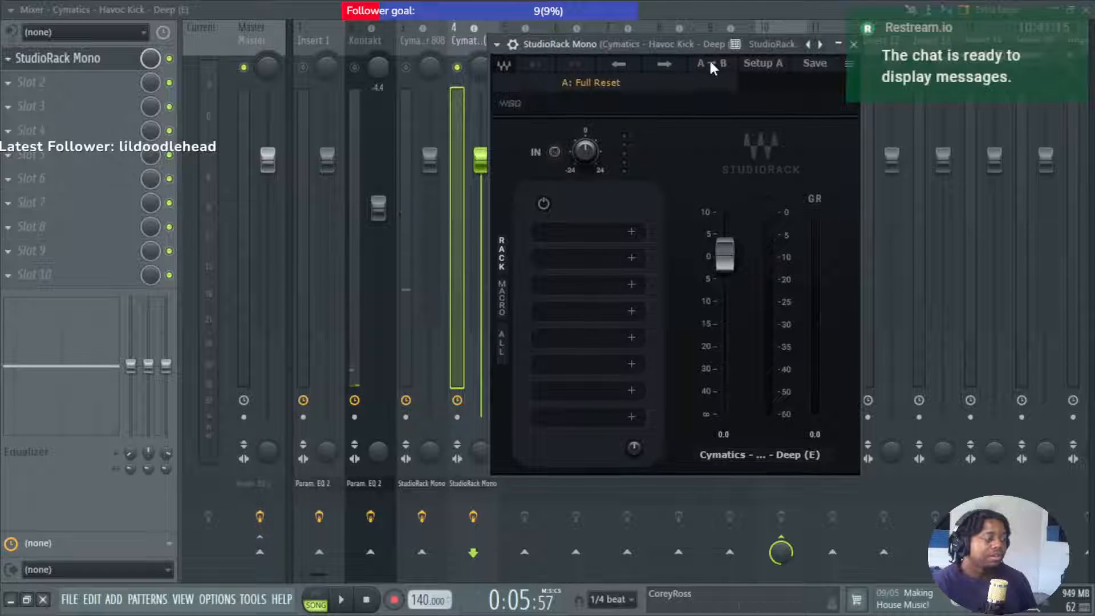
pyautogui.click(630, 234)
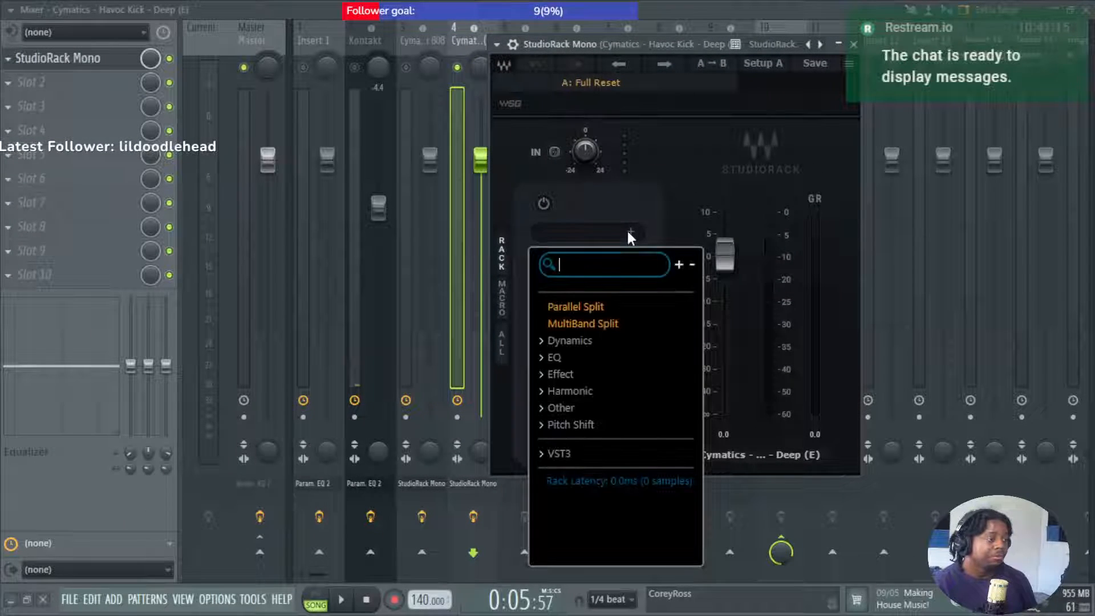
pyautogui.click(613, 455)
pyautogui.scroll(-3, 619, 451)
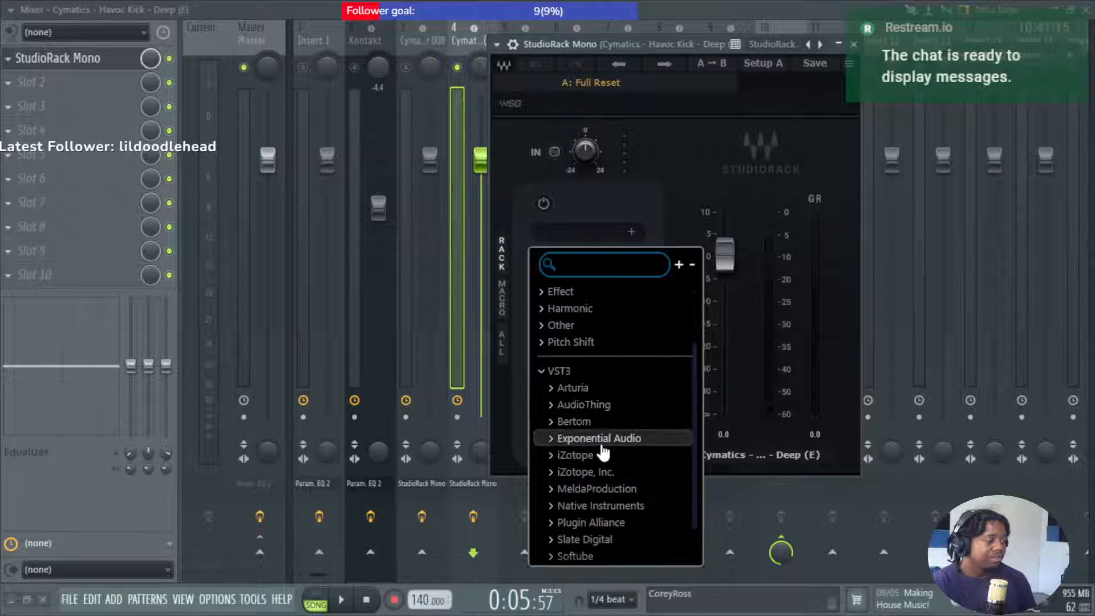
pyautogui.click(649, 490)
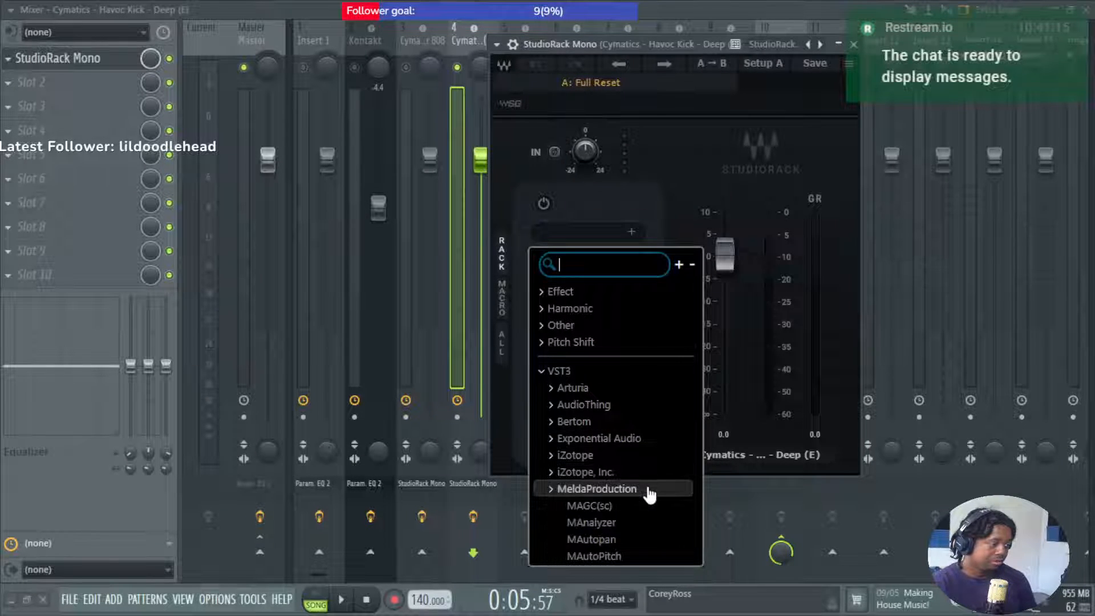
pyautogui.scroll(-8, 645, 473)
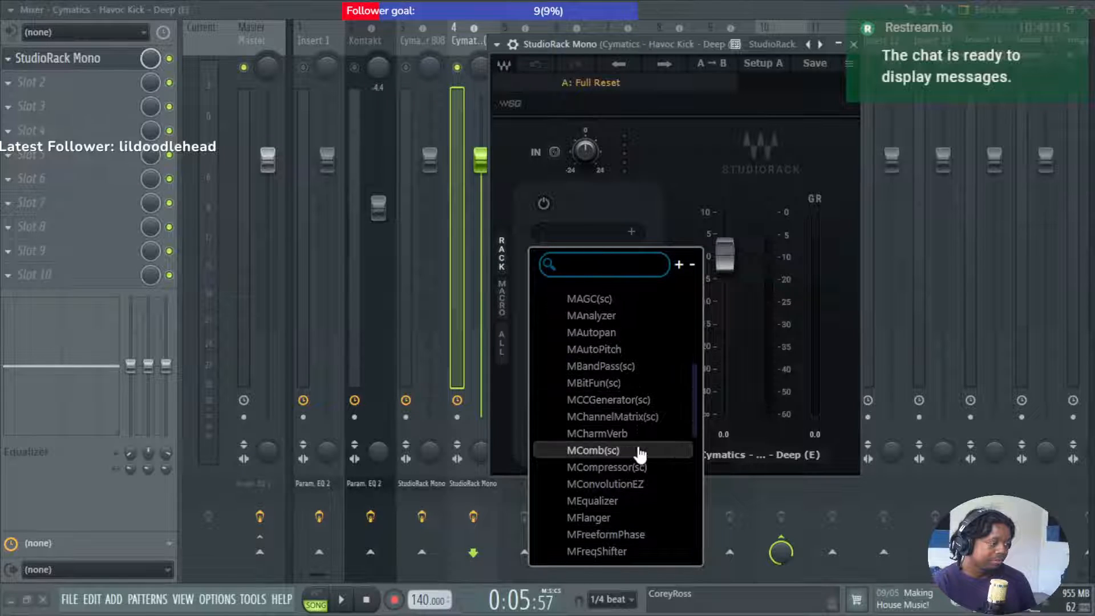
pyautogui.scroll(-2, 638, 454)
pyautogui.click(630, 462)
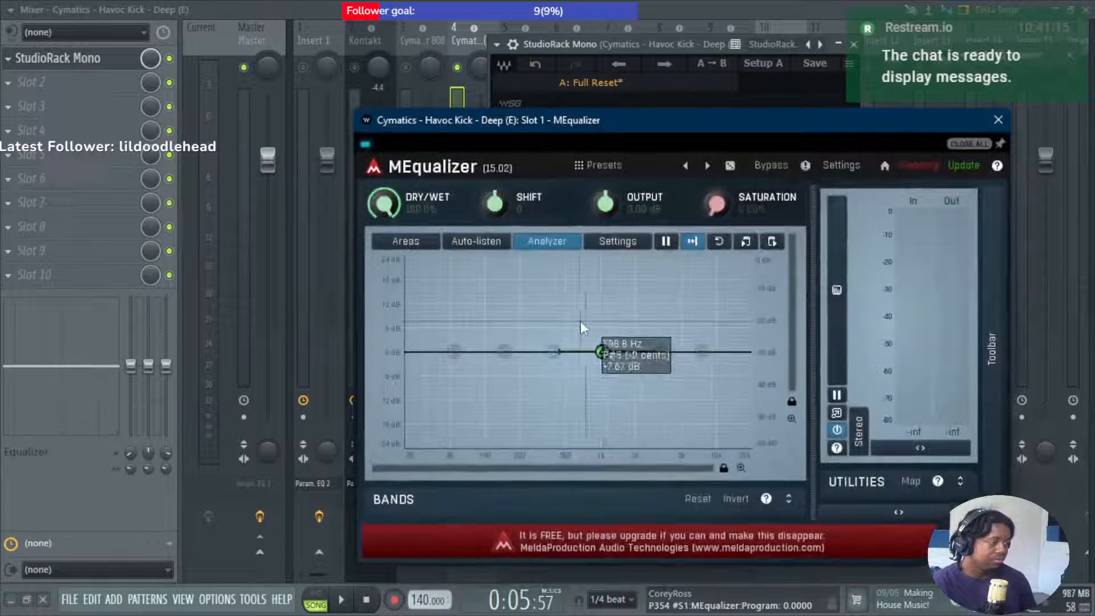
# During playback, enable MEqualizer's band 1 with a Q of 20 and make it a 12 dB/oct high-pass filter.
pyautogui.press('space')
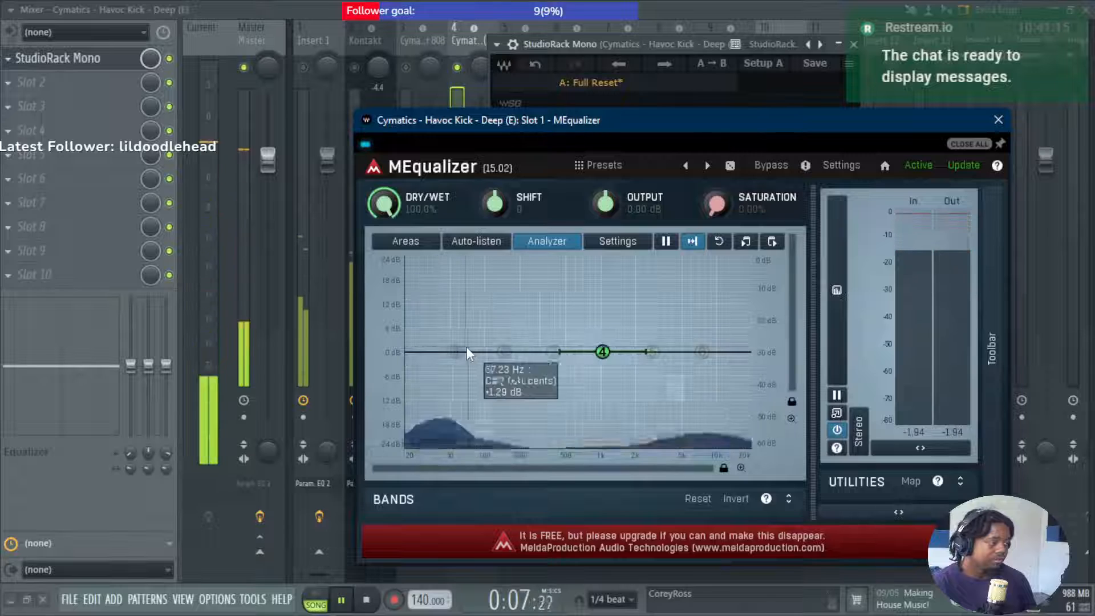
pyautogui.click(451, 352)
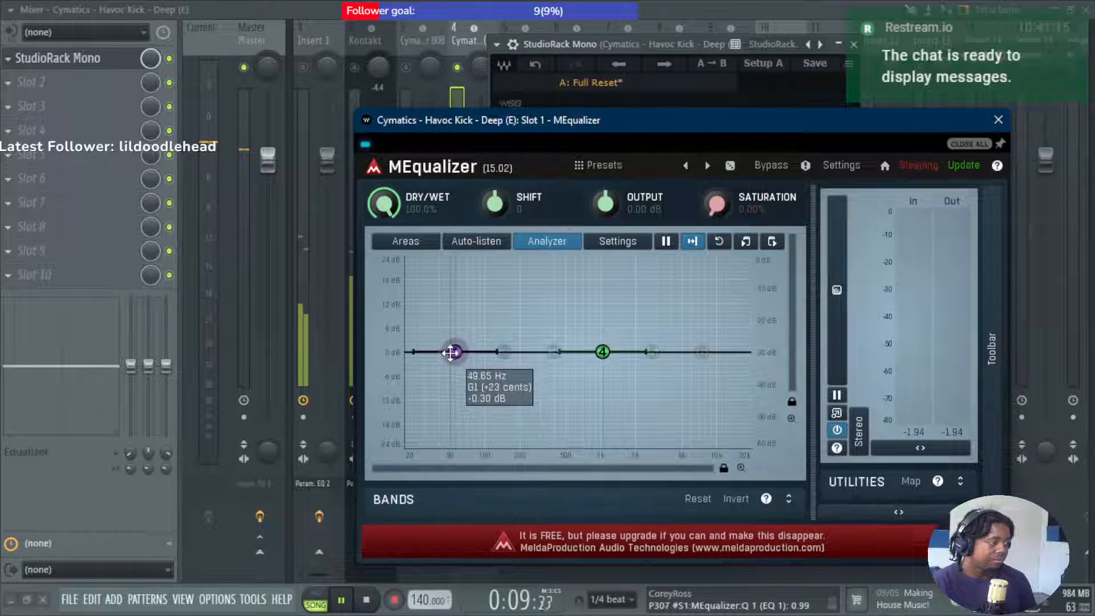
pyautogui.scroll(5, 454, 353)
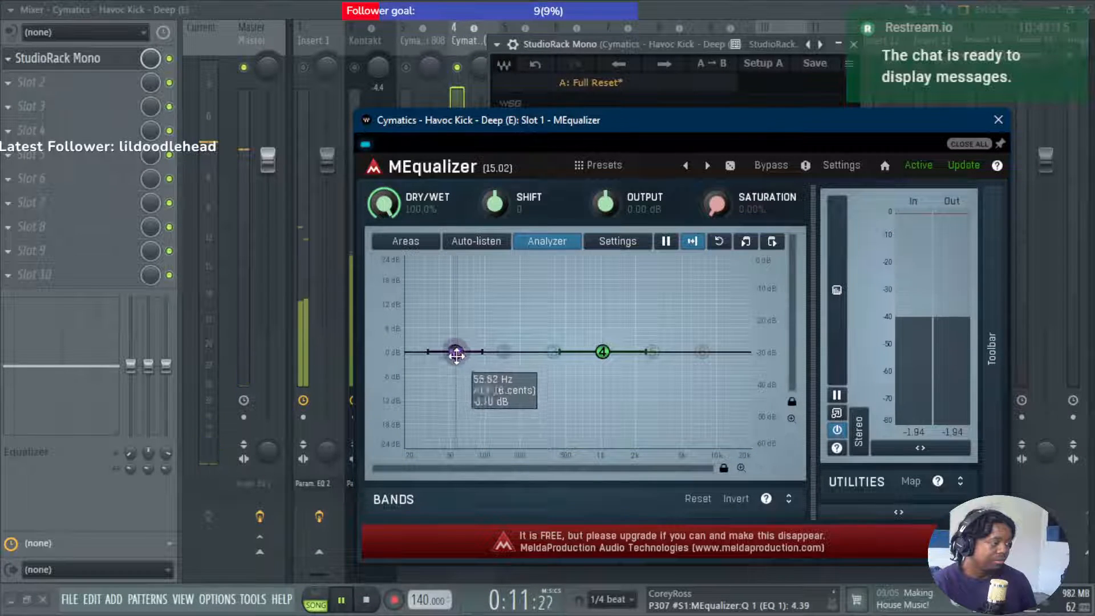
pyautogui.scroll(5, 457, 353)
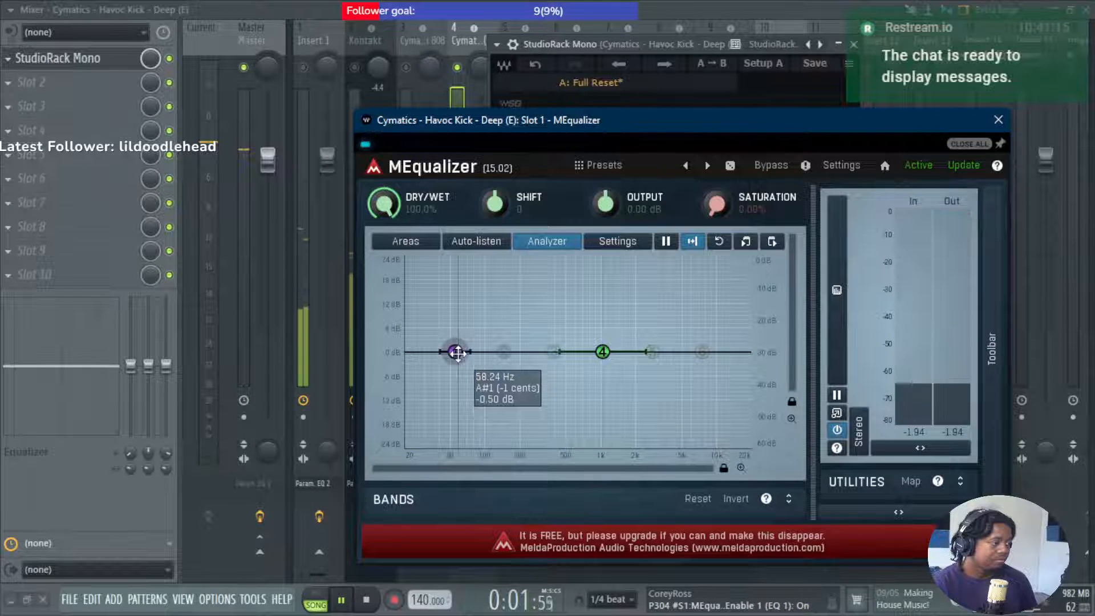
pyautogui.doubleClick(457, 353)
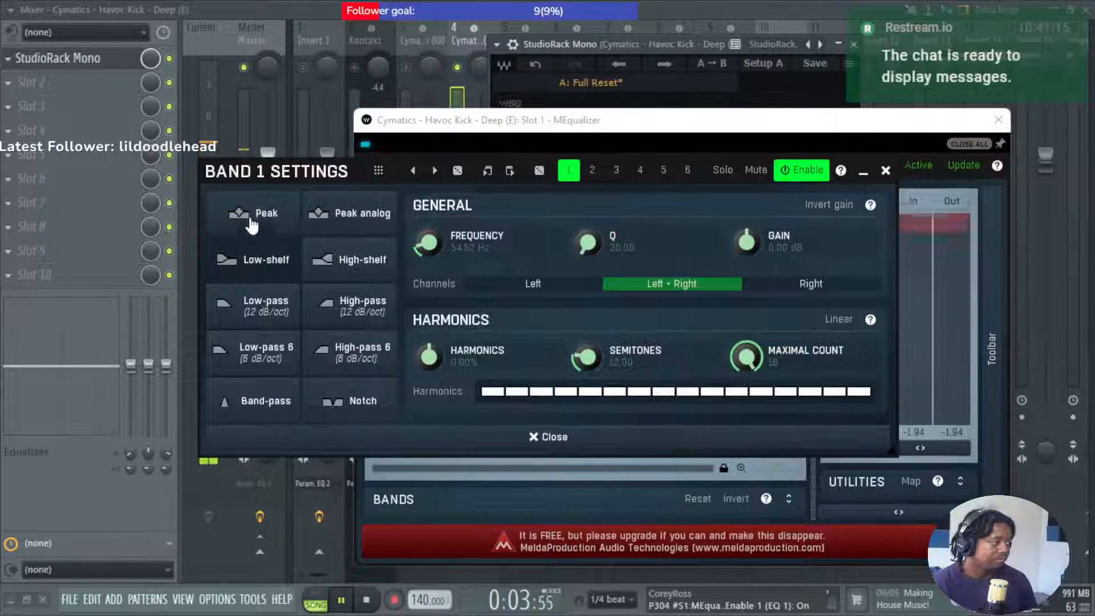
pyautogui.click(360, 305)
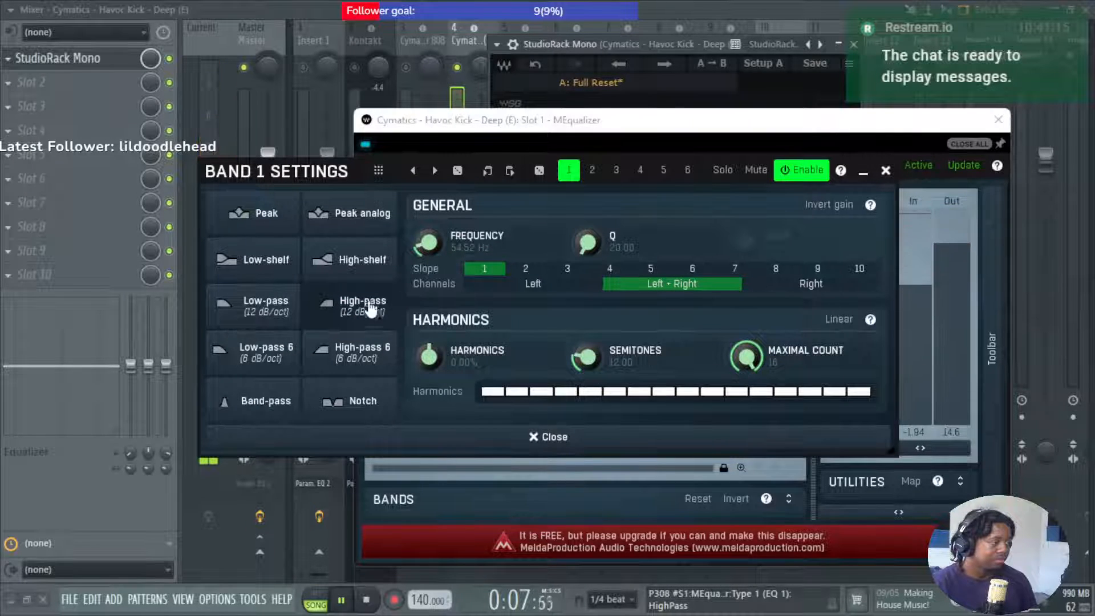
pyautogui.click(885, 170)
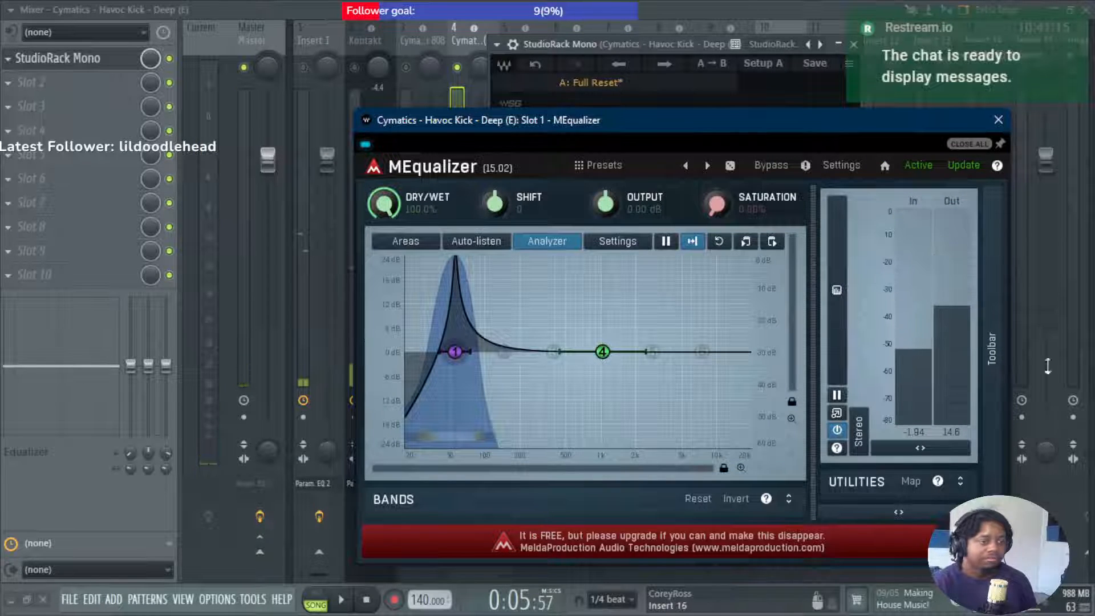
# Close the MEqualizer window, lower the kick StudioRack's output gain to -9.7, and restart playback.
pyautogui.click(711, 42)
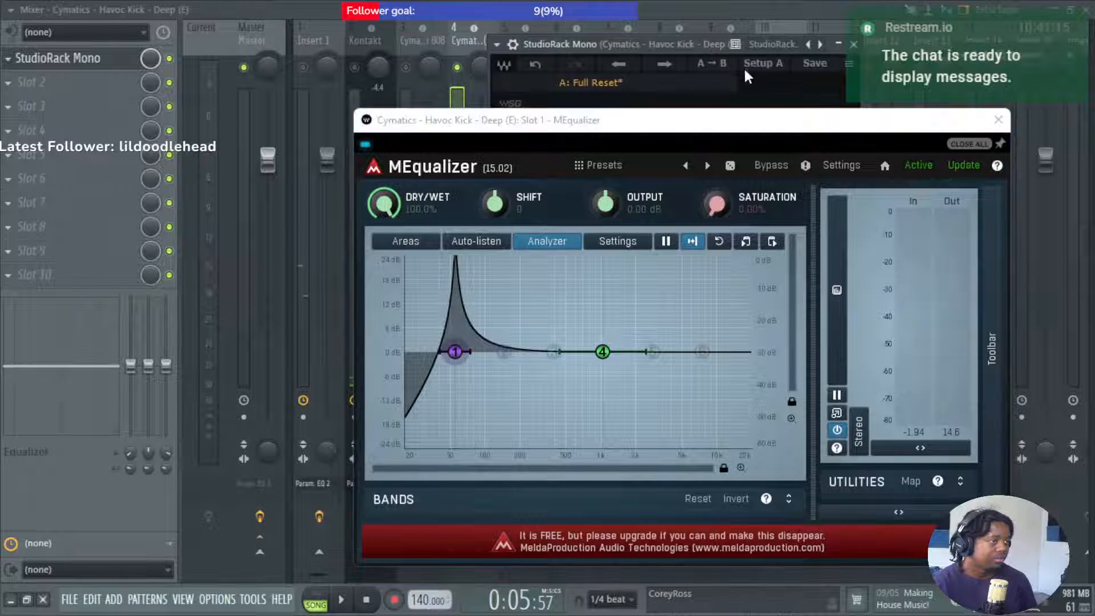
pyautogui.click(998, 119)
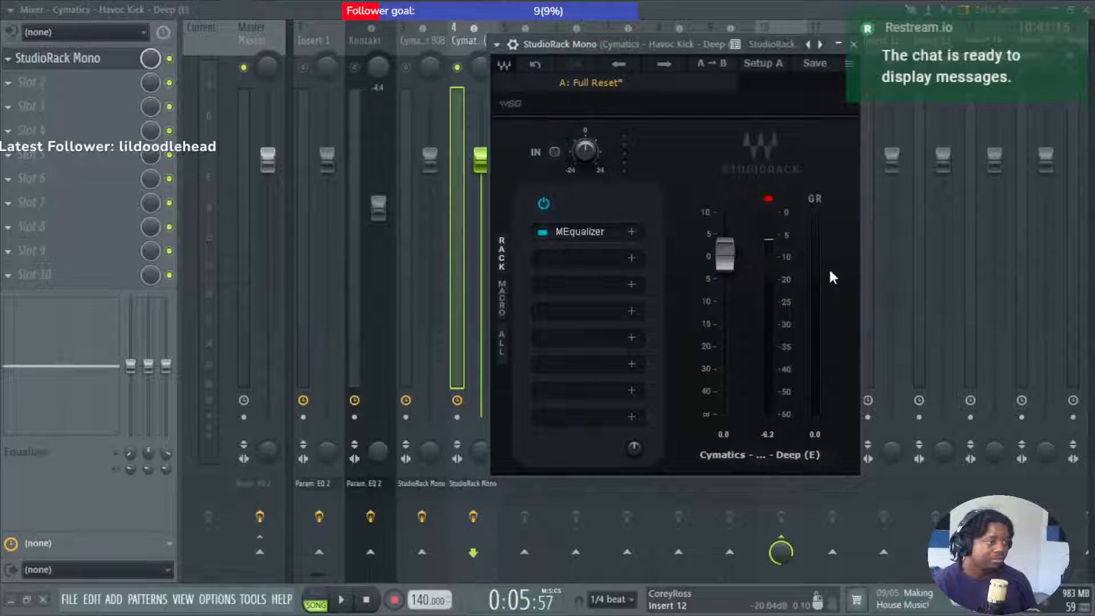
pyautogui.moveTo(730, 259); pyautogui.dragTo(729, 335)
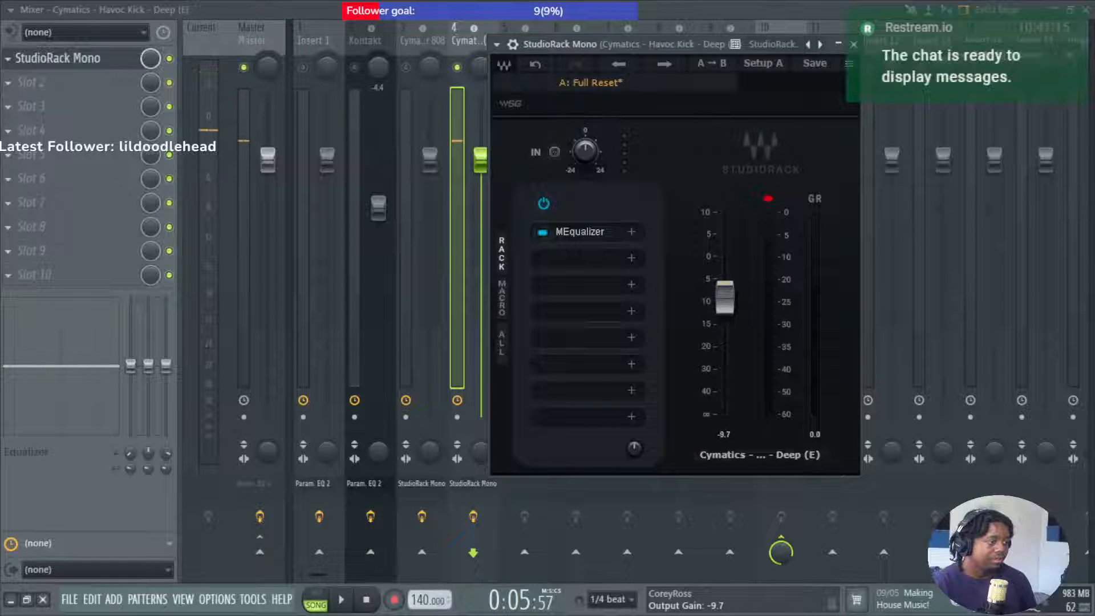
pyautogui.press('space')
# Reopen the kick's MEqualizer and lower band 1's Q until the high-pass resonance is only a slight bump.
pyautogui.click(579, 232)
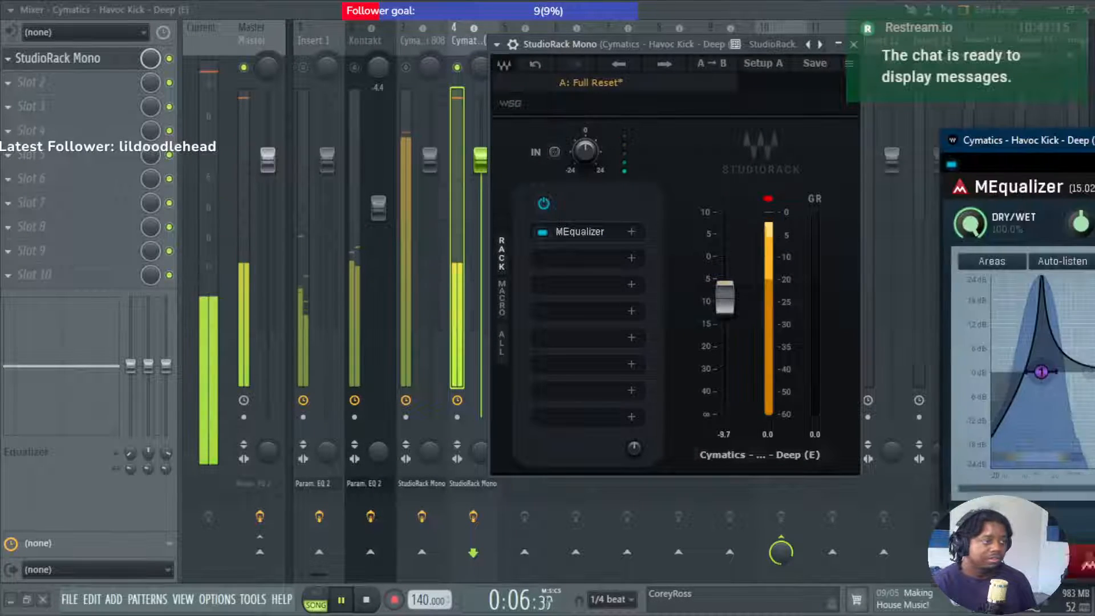
pyautogui.moveTo(1083, 154); pyautogui.dragTo(636, 81)
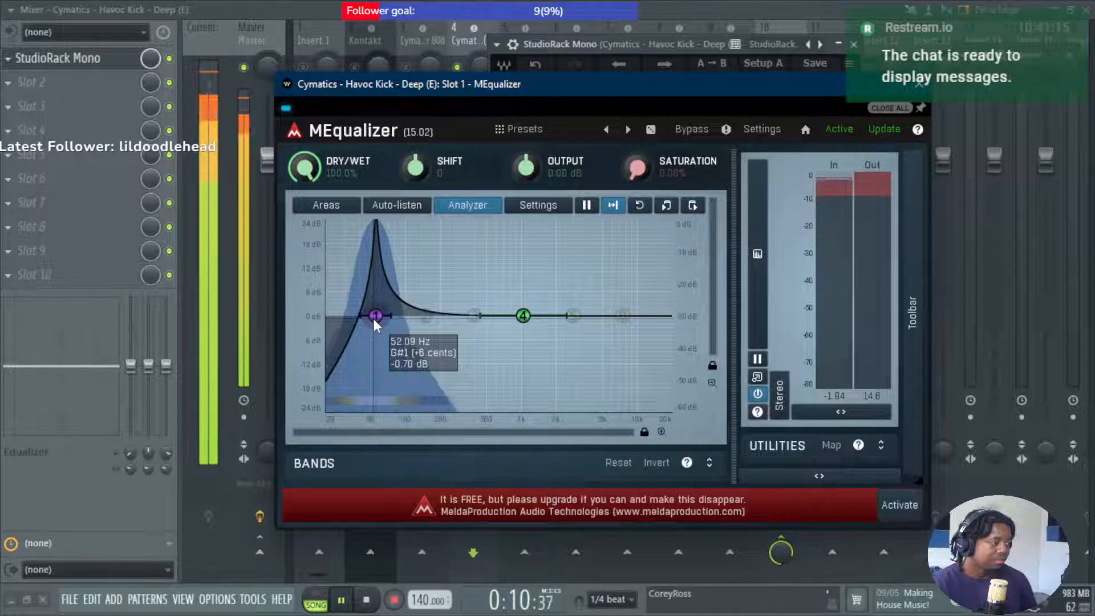
pyautogui.doubleClick(374, 317)
pyautogui.doubleClick(373, 318)
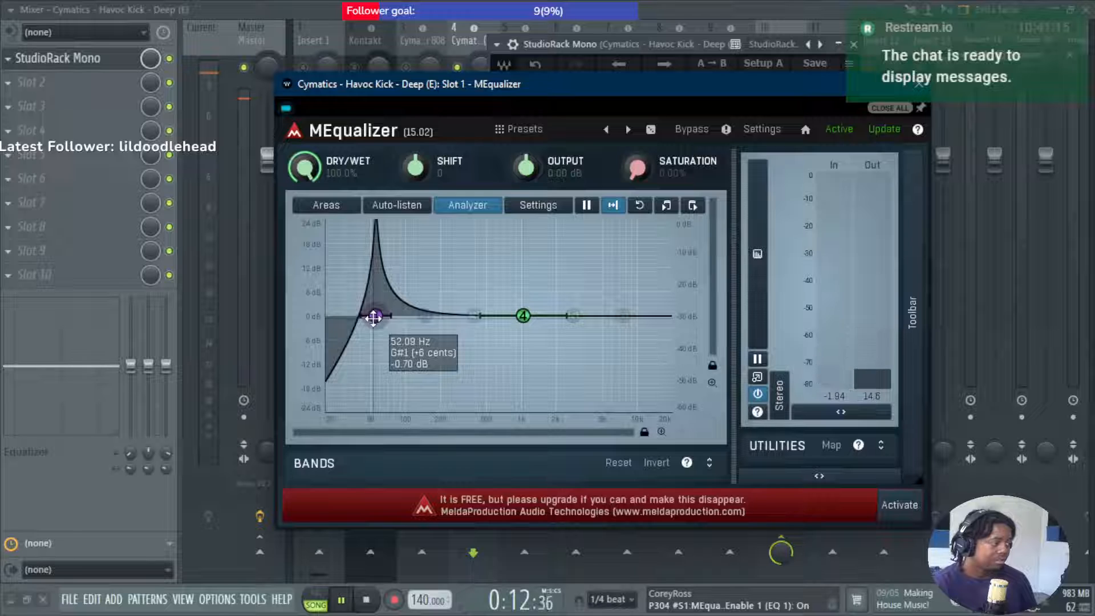
pyautogui.scroll(-5, 374, 316)
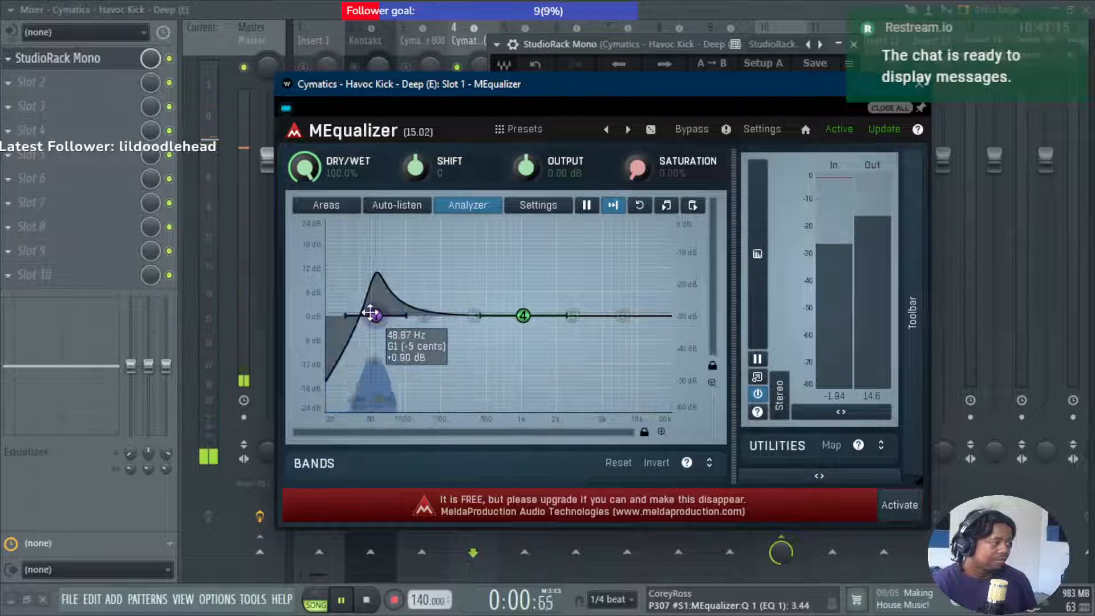
pyautogui.scroll(-5, 374, 315)
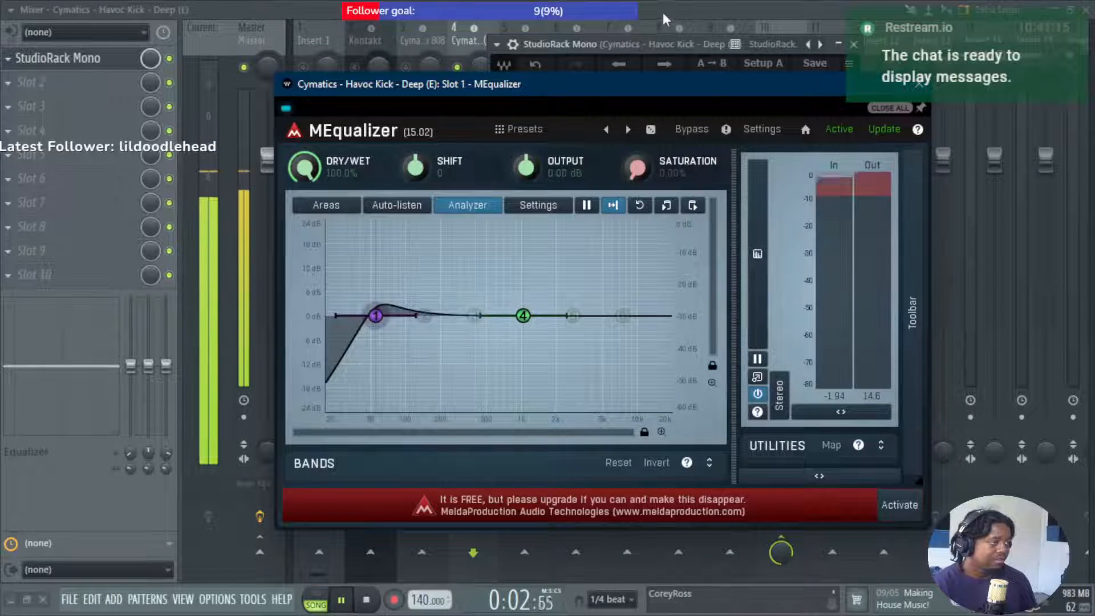
# Move the MEqualizer window clear of the StudioRack fader and set the kick's output gain back to 0.
pyautogui.click(675, 46)
pyautogui.moveTo(710, 41); pyautogui.dragTo(715, 43)
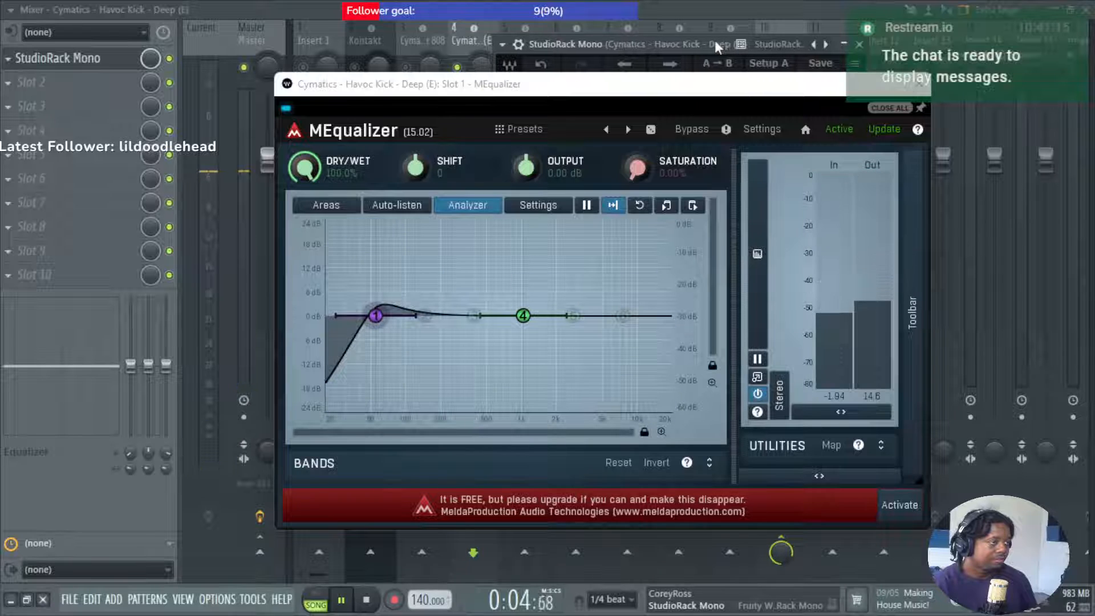
pyautogui.moveTo(650, 81); pyautogui.dragTo(431, 97)
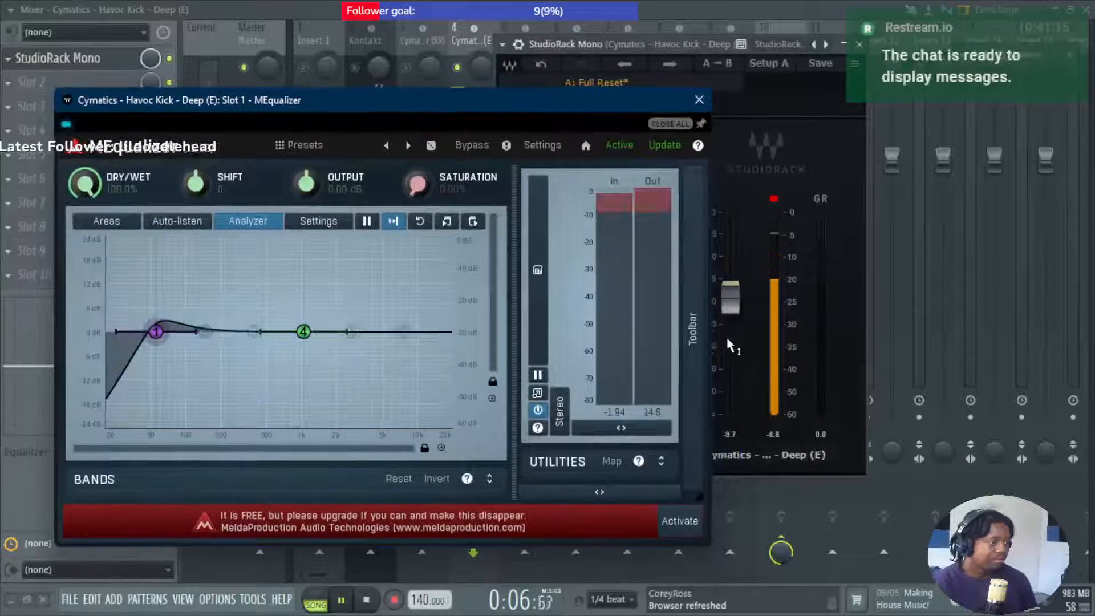
pyautogui.click(730, 305)
pyautogui.write('0')
pyautogui.press('Return')
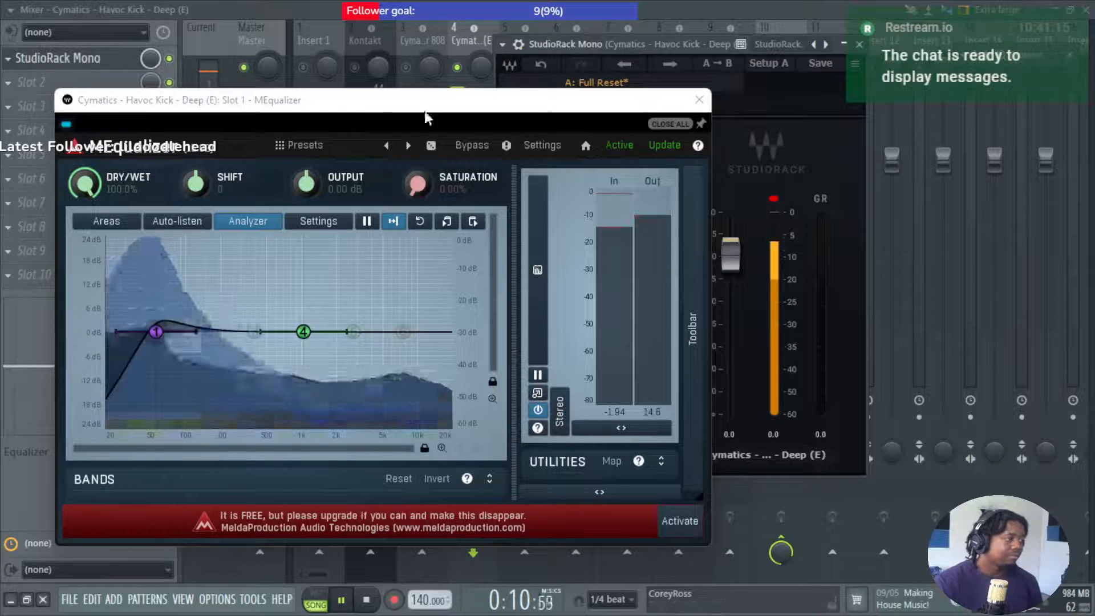
pyautogui.moveTo(457, 101); pyautogui.dragTo(664, 86)
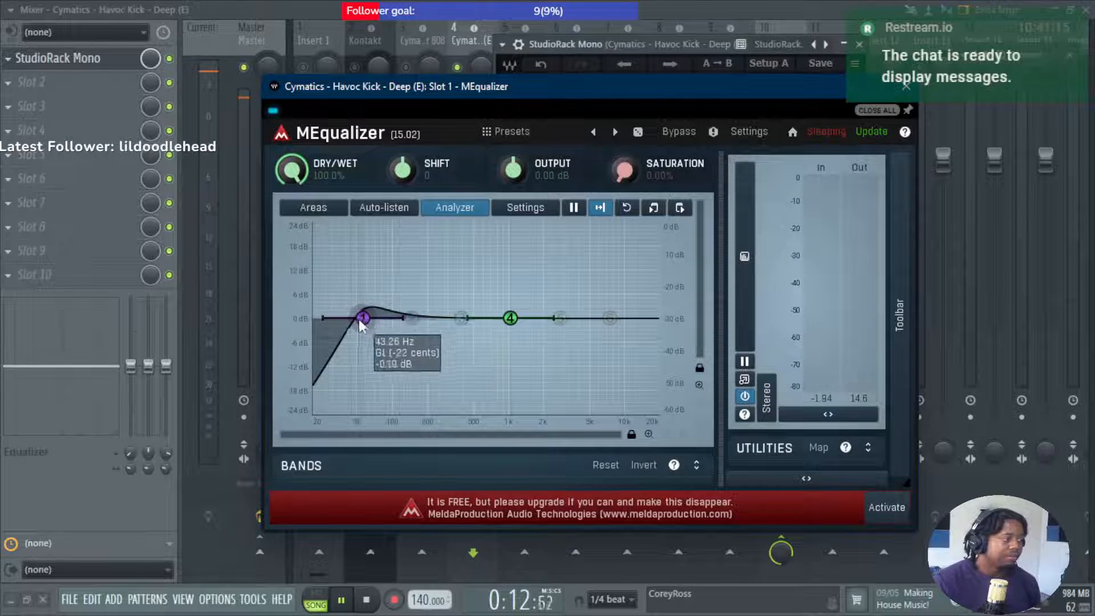
# Raise band 1's high-pass cutoff to the midrange and enable band 6 as a 12 dB/oct low-pass filter.
pyautogui.moveTo(361, 321); pyautogui.dragTo(495, 322)
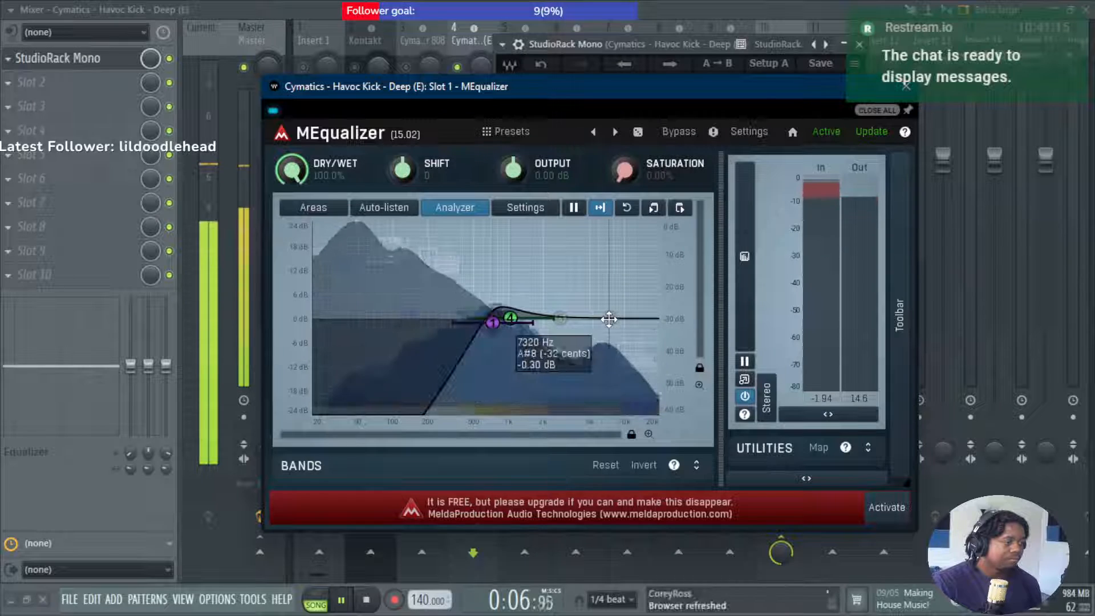
pyautogui.doubleClick(609, 320)
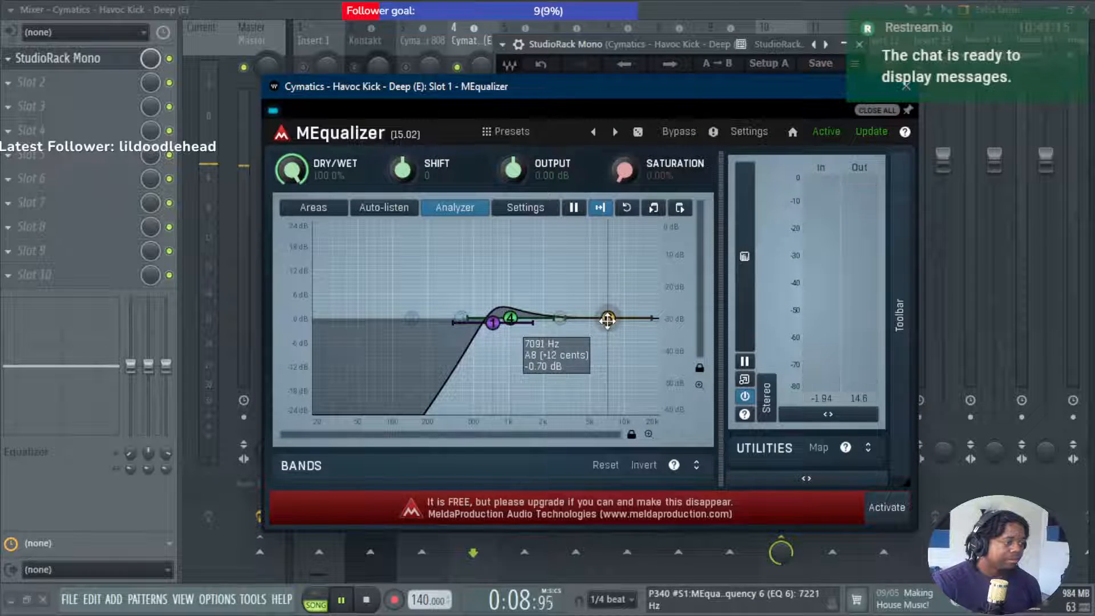
pyautogui.doubleClick(608, 320)
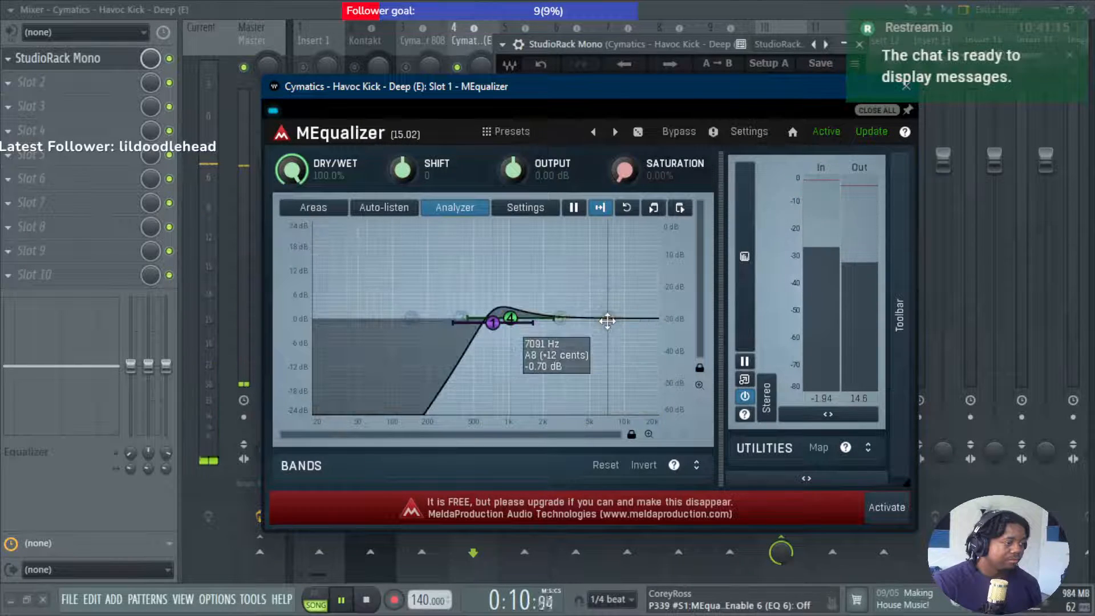
pyautogui.doubleClick(607, 320)
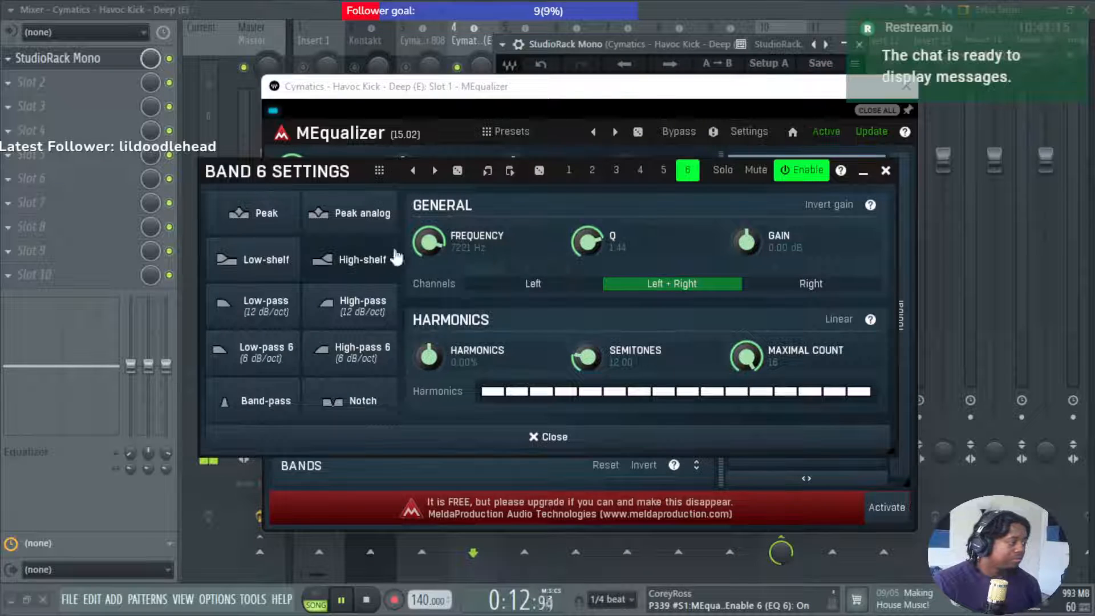
pyautogui.click(254, 313)
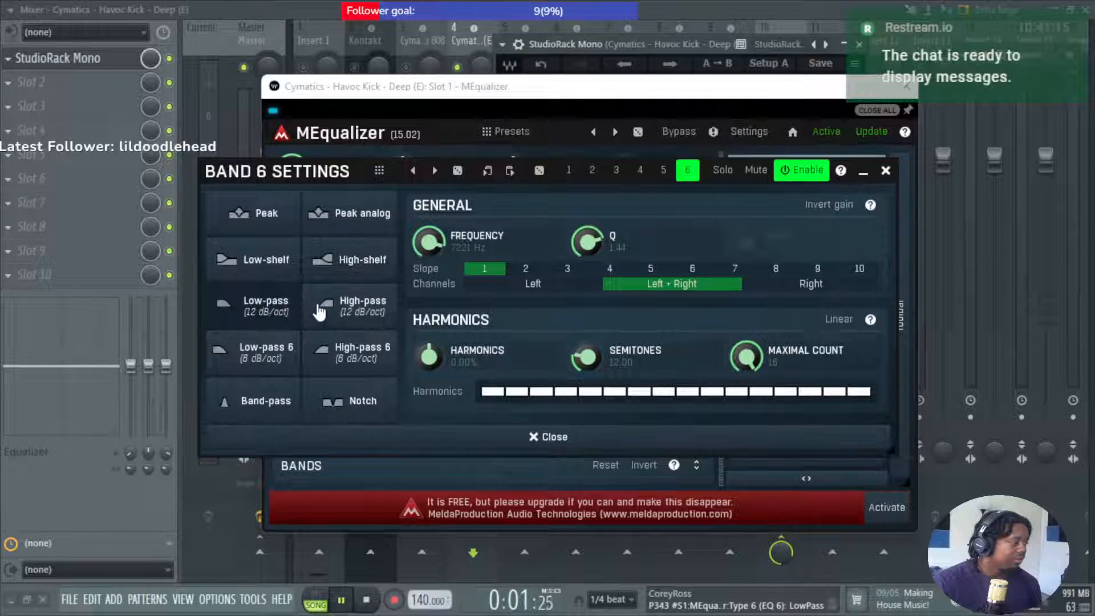
pyautogui.click(887, 172)
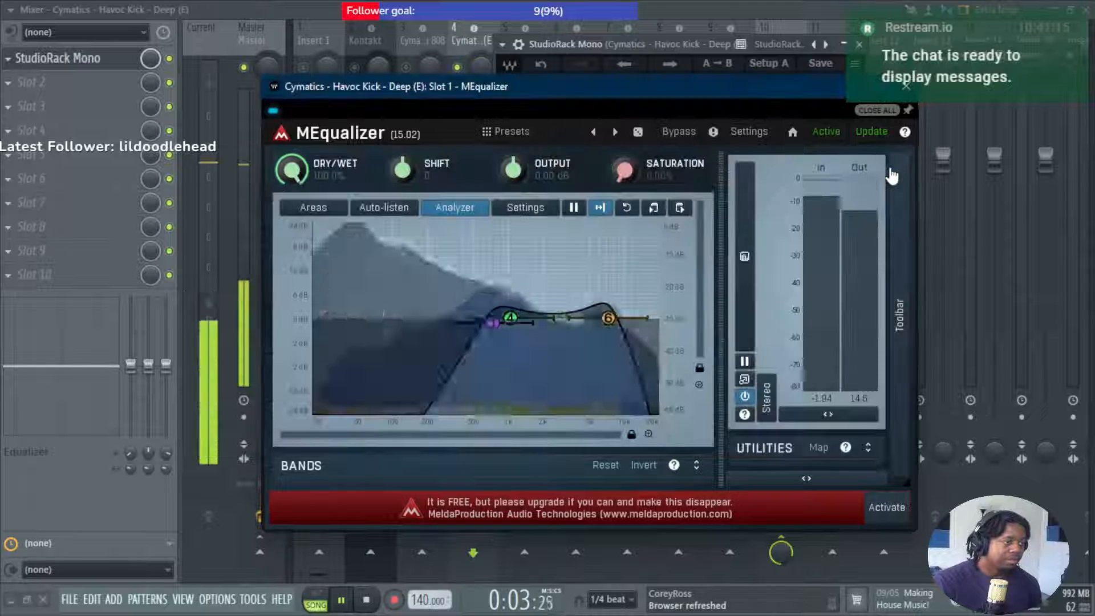
# Lower band 6's low-pass cutoff to about 1.1 kHz, then reduce band 1's Q and move its high-pass down to about 60 Hz.
pyautogui.moveTo(605, 318); pyautogui.dragTo(435, 321)
pyautogui.scroll(3, 488, 304)
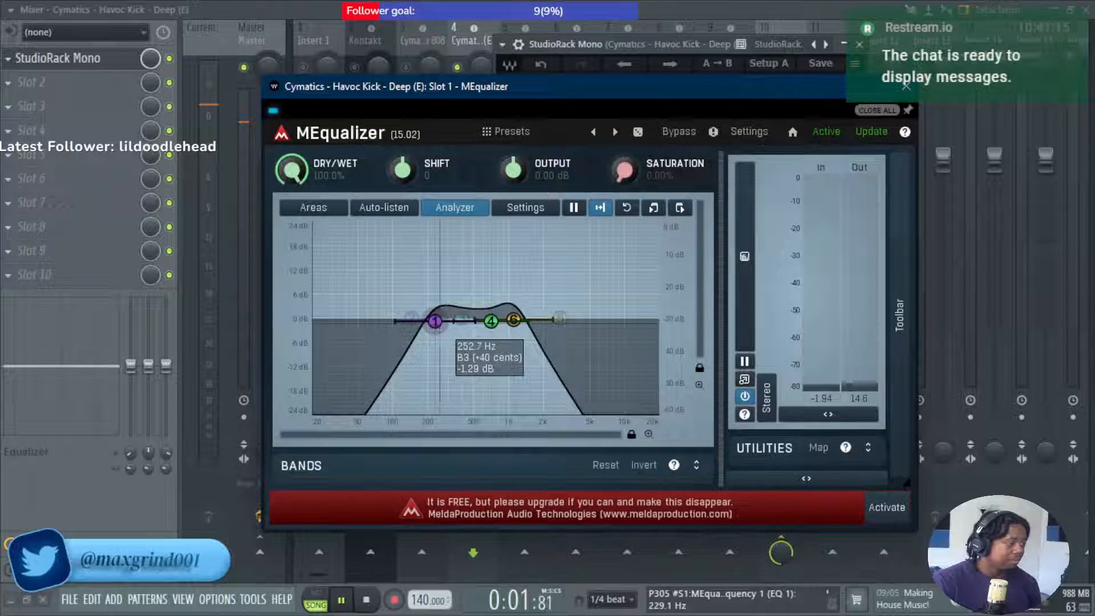
pyautogui.scroll(2, 432, 321)
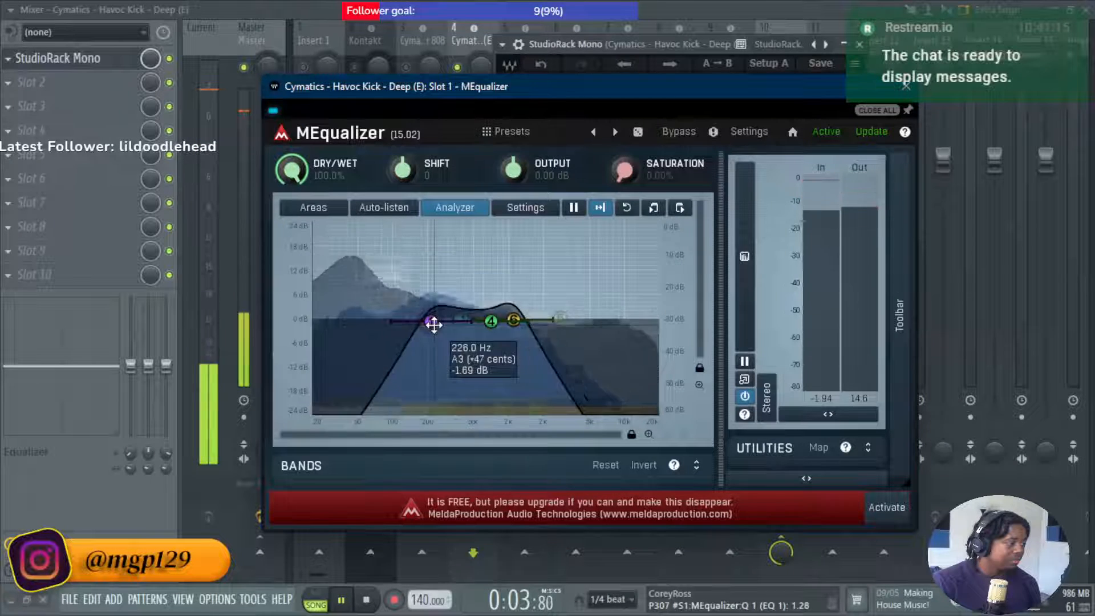
pyautogui.moveTo(434, 324); pyautogui.dragTo(368, 320)
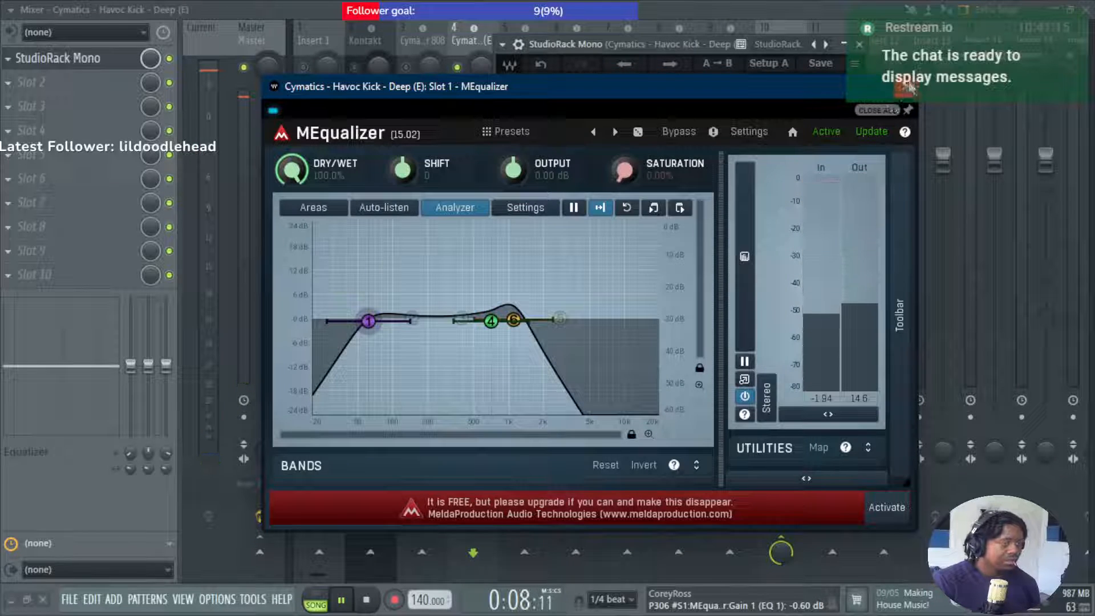
# Close the MEqualizer window, set the kick StudioRack's output gain to -4.6, and compare the mix with the master's effects on and off.
pyautogui.click(910, 86)
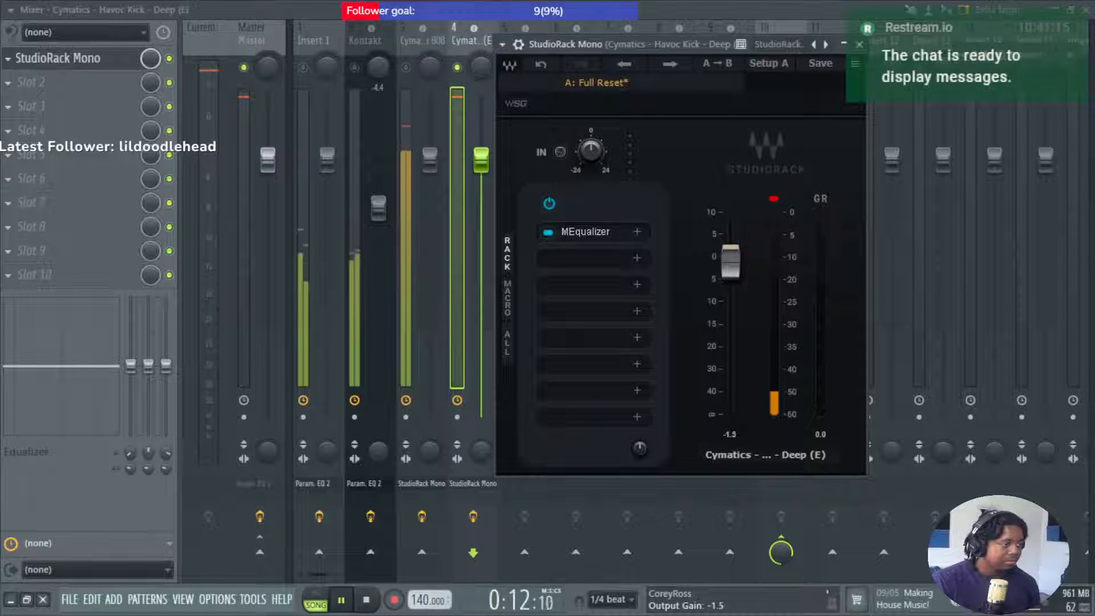
pyautogui.moveTo(732, 283); pyautogui.dragTo(733, 288)
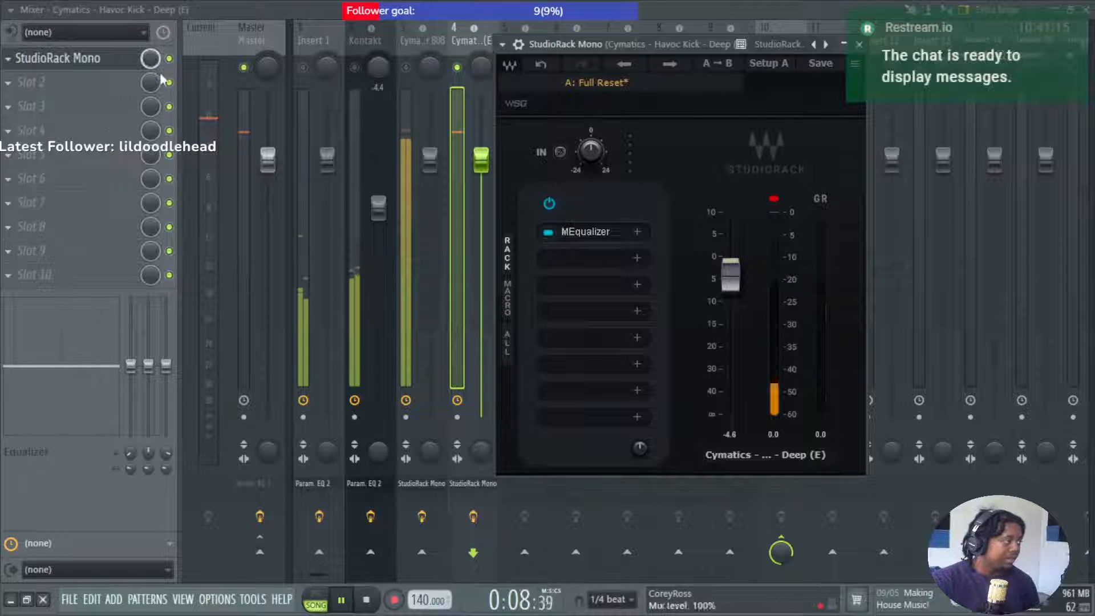
pyautogui.click(249, 485)
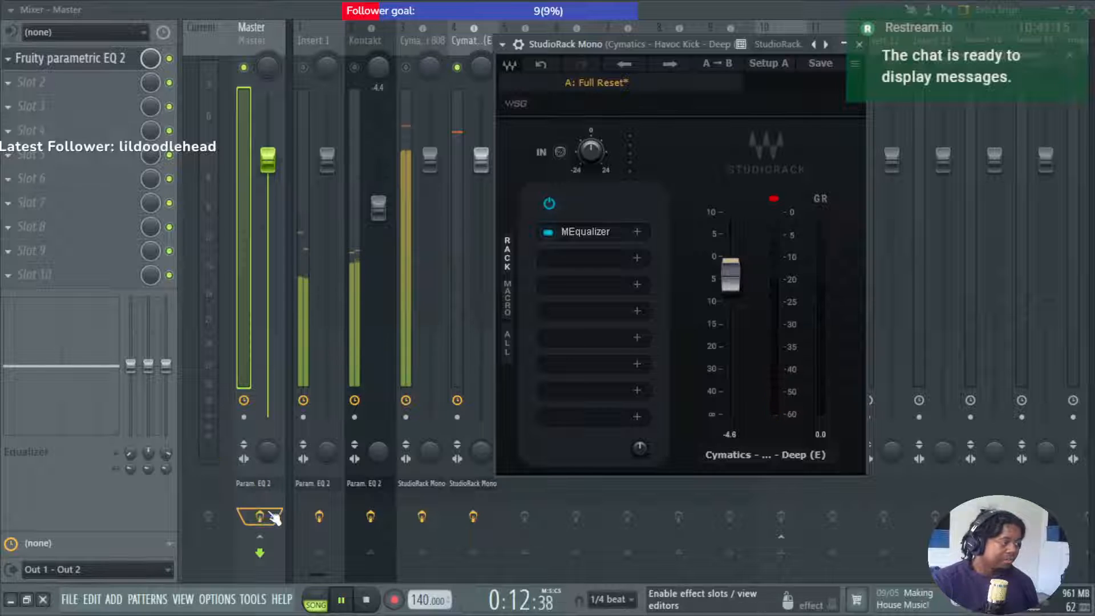
pyautogui.click(259, 483)
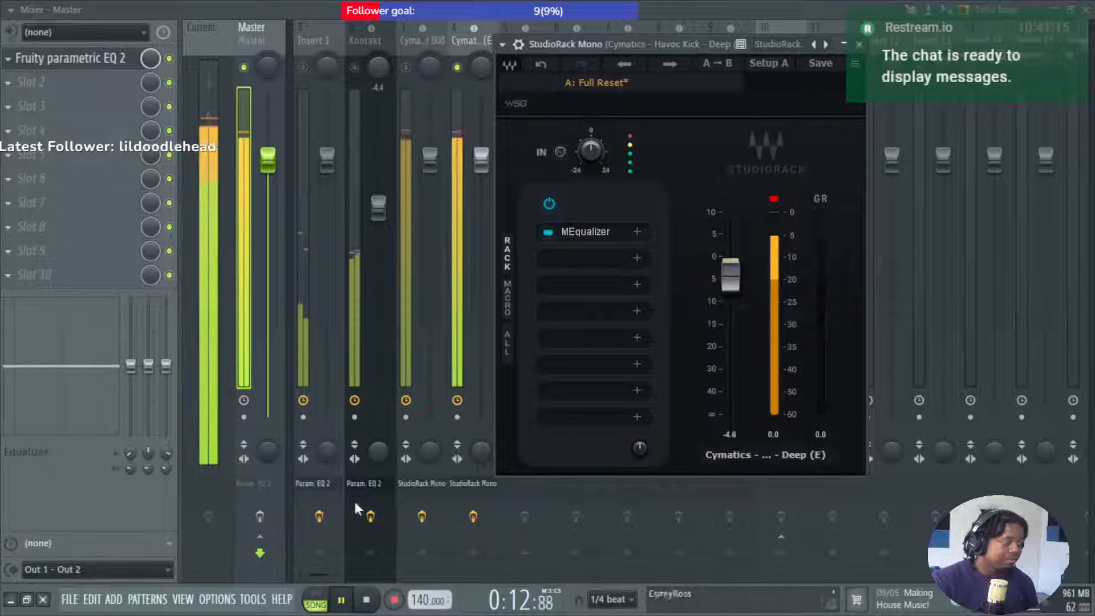
# Add RBass to the kick rack's second slot, set its intensity to 1.0 and frequency to 94, and close its window.
pyautogui.click(636, 258)
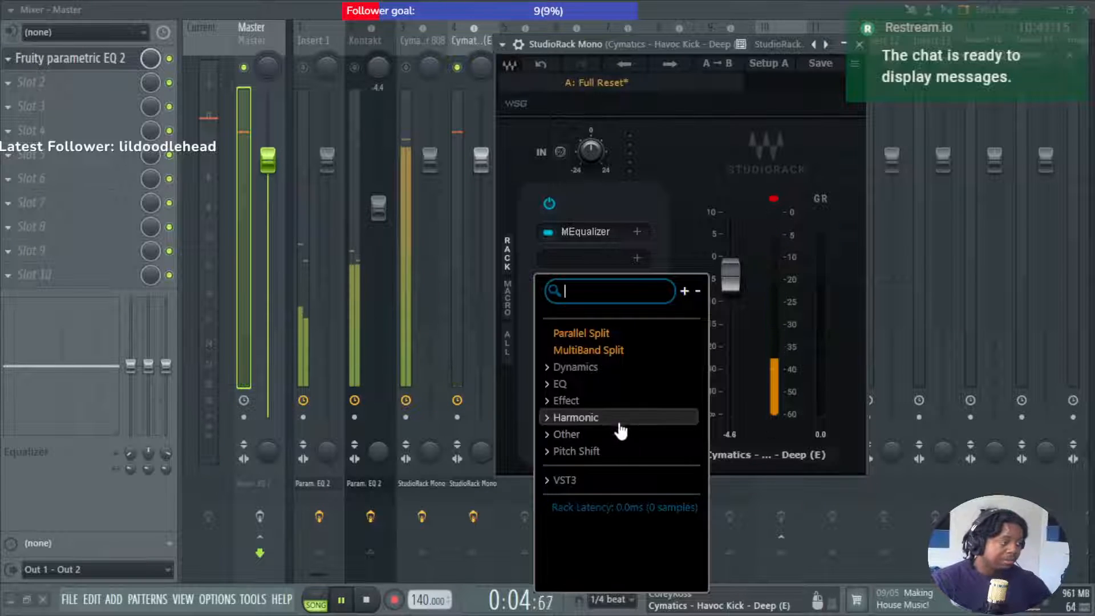
pyautogui.click(624, 435)
pyautogui.click(601, 453)
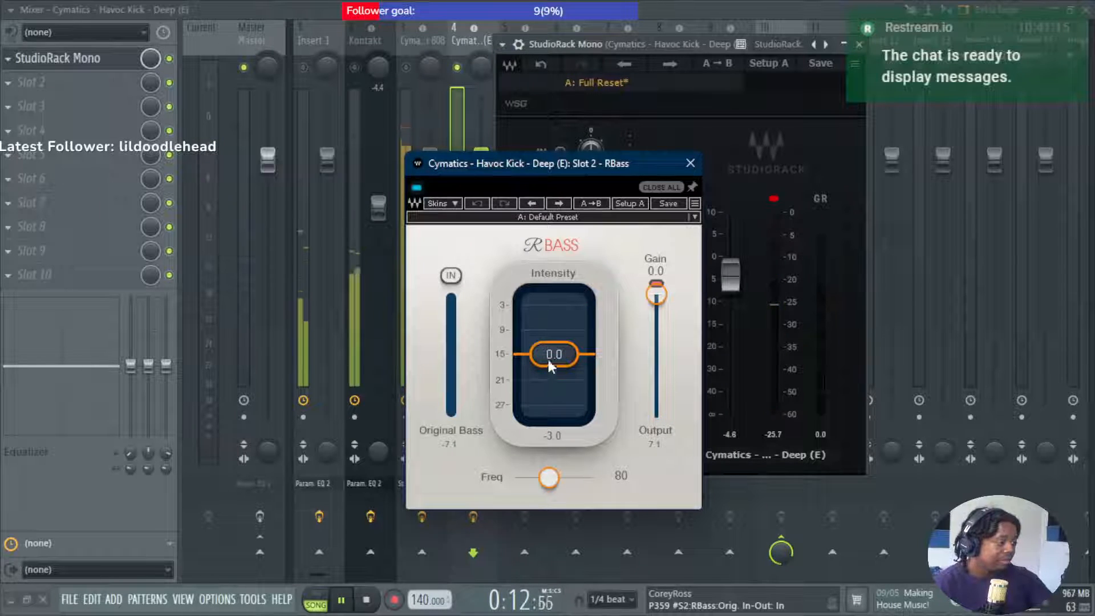
pyautogui.moveTo(554, 355); pyautogui.dragTo(554, 349)
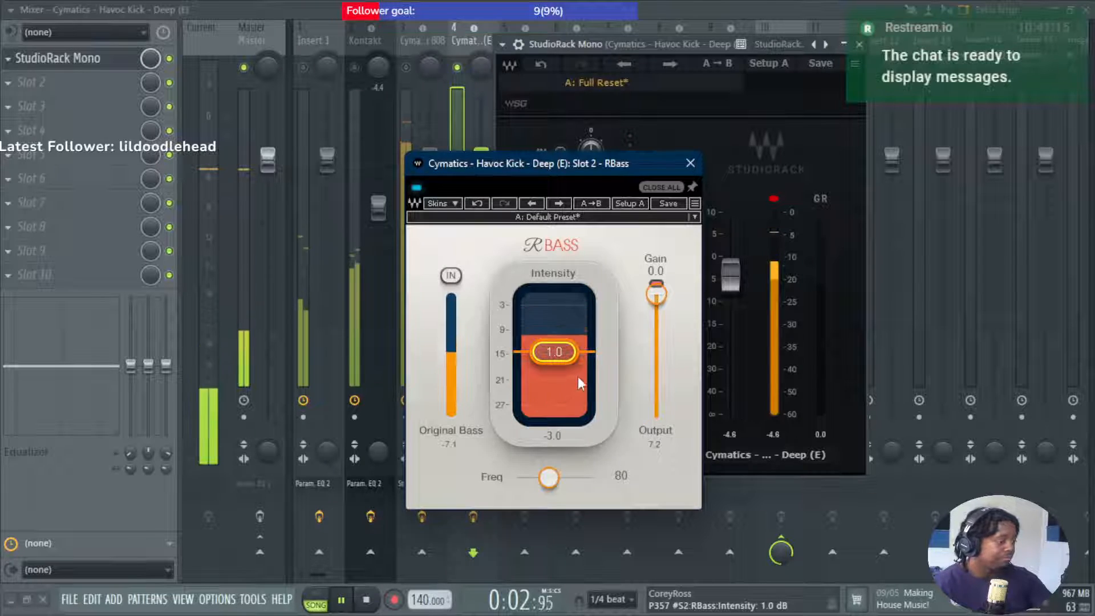
pyautogui.moveTo(548, 477); pyautogui.dragTo(555, 477)
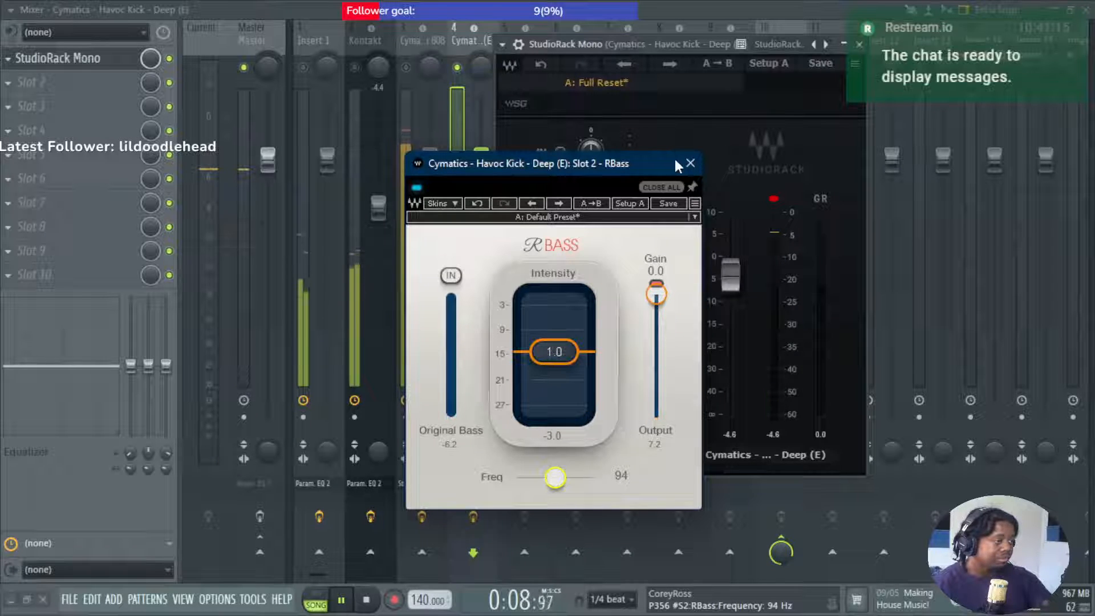
pyautogui.click(690, 163)
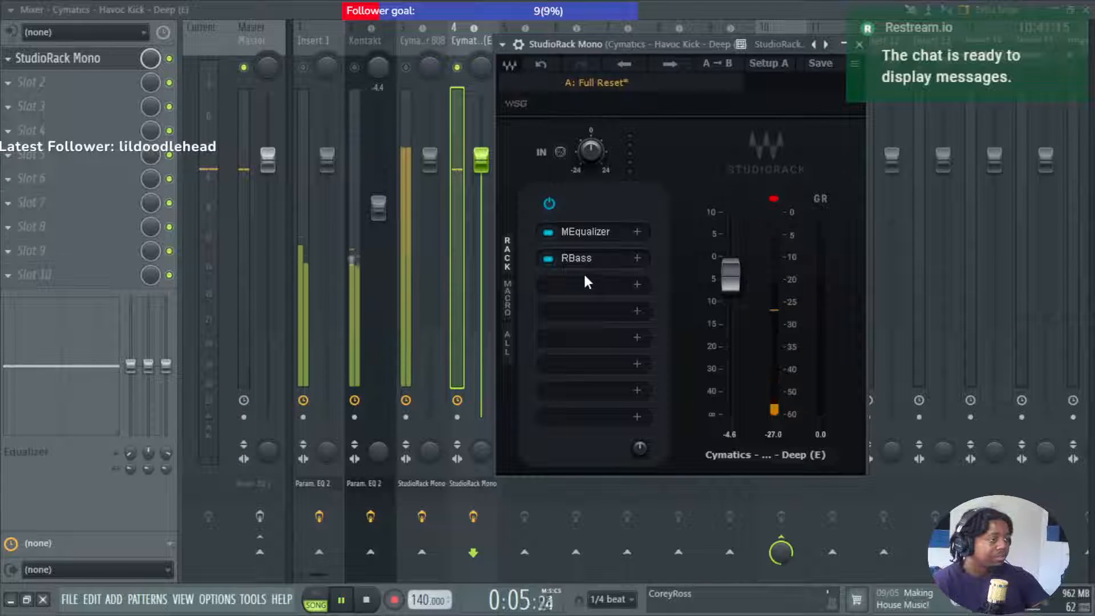
# Load iZotope's Neutron 3 Elements from the VST3 plugins into the kick rack's third slot.
pyautogui.click(638, 285)
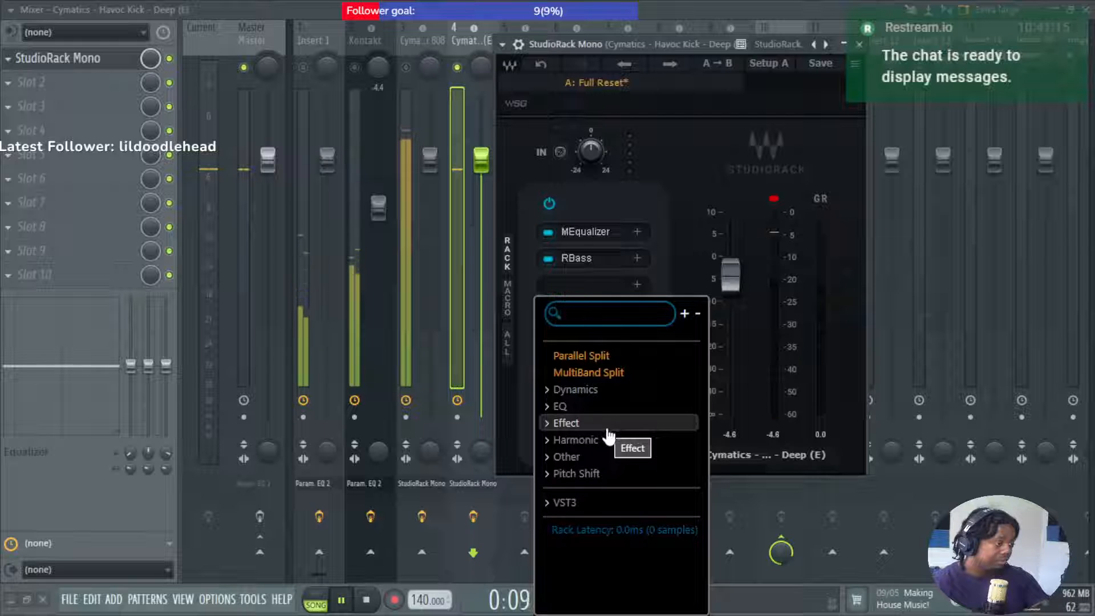
pyautogui.click(616, 502)
pyautogui.scroll(-1, 621, 468)
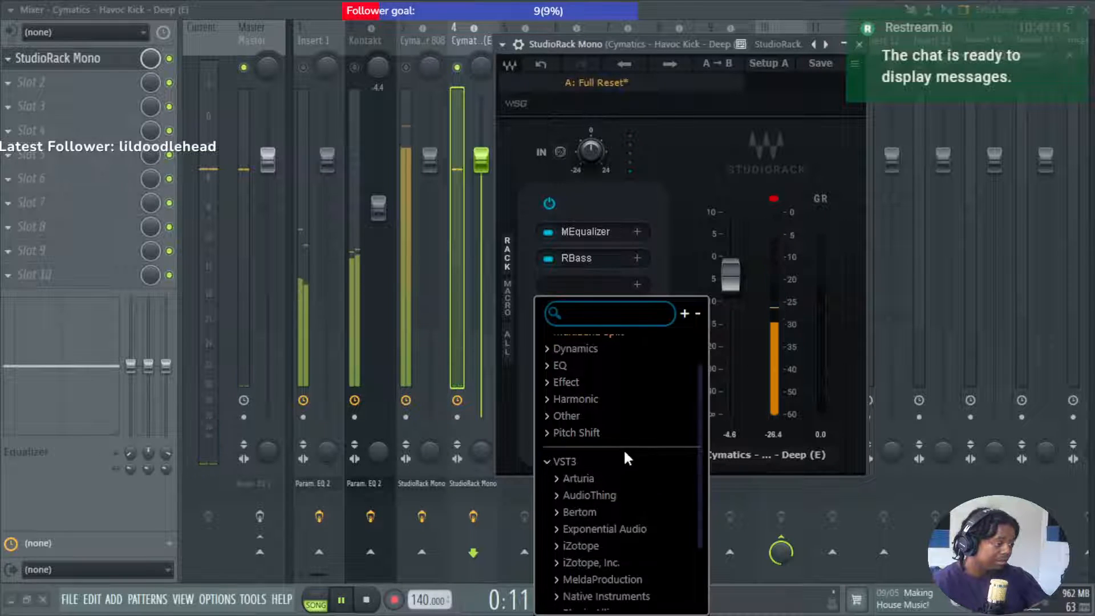
pyautogui.scroll(-2, 625, 453)
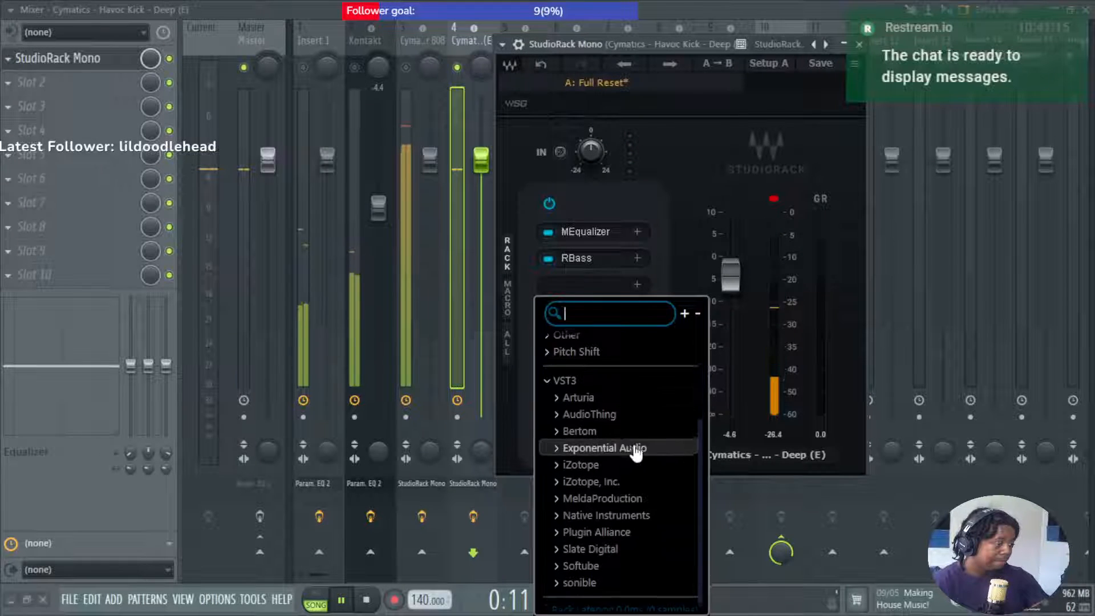
pyautogui.click(655, 401)
pyautogui.click(657, 413)
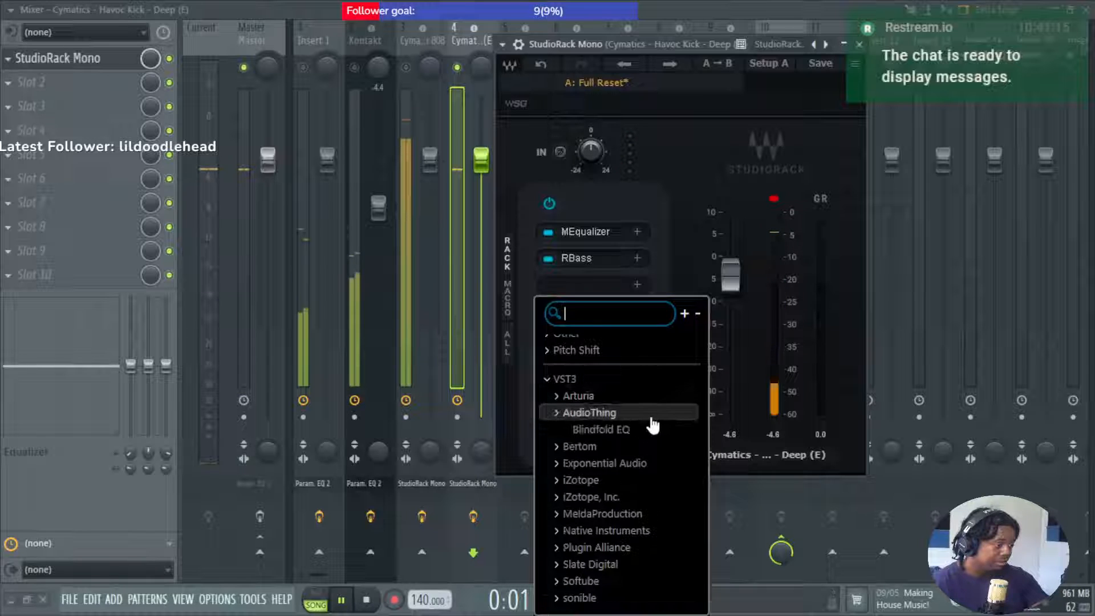
pyautogui.click(652, 419)
pyautogui.click(632, 435)
pyautogui.click(634, 436)
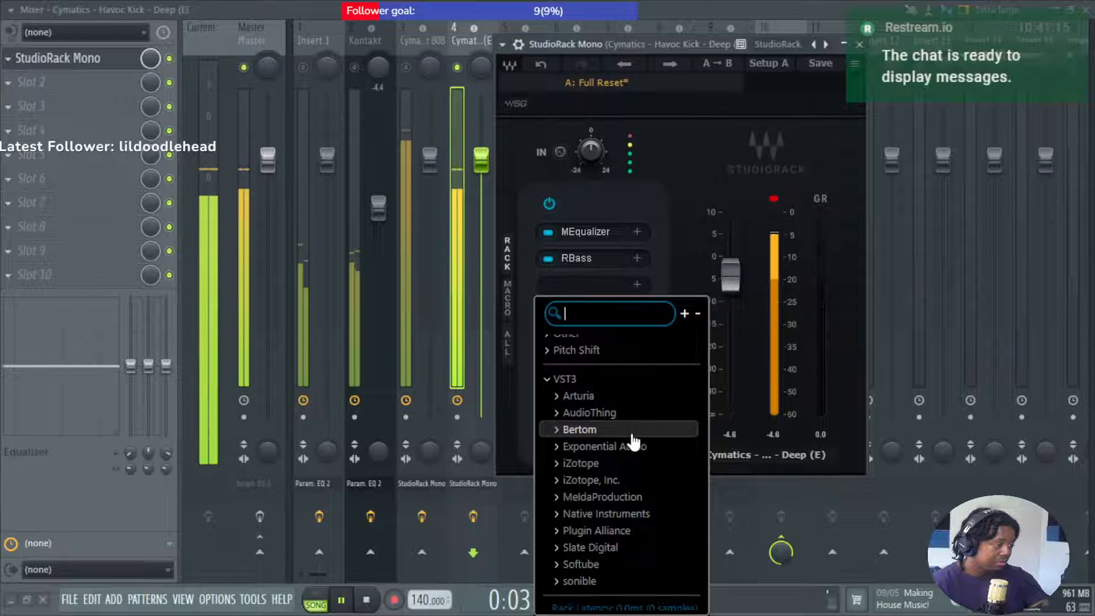
pyautogui.click(633, 463)
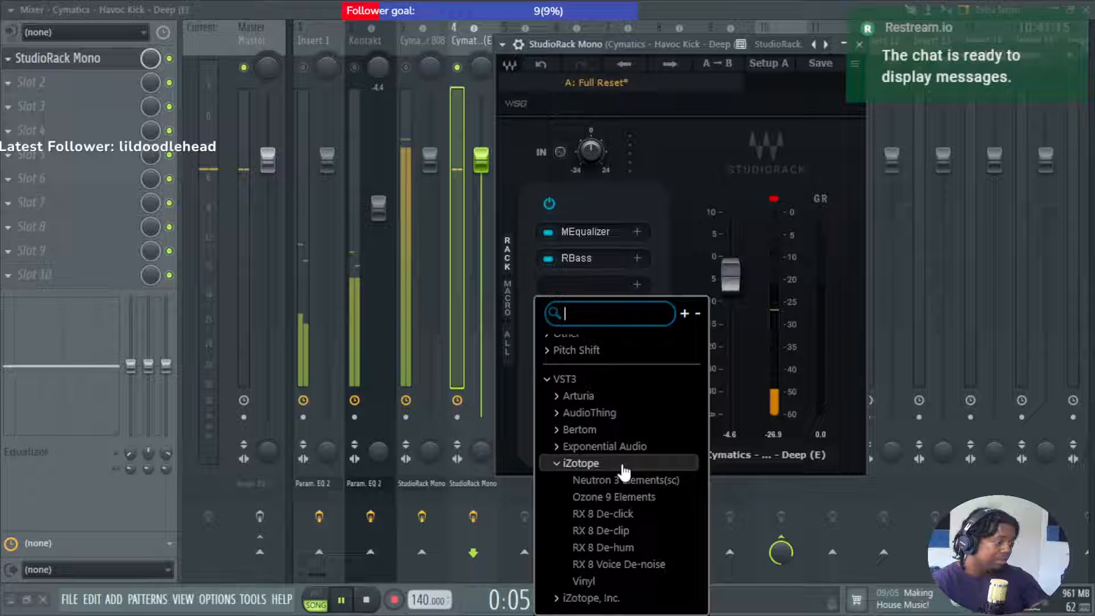
pyautogui.click(660, 481)
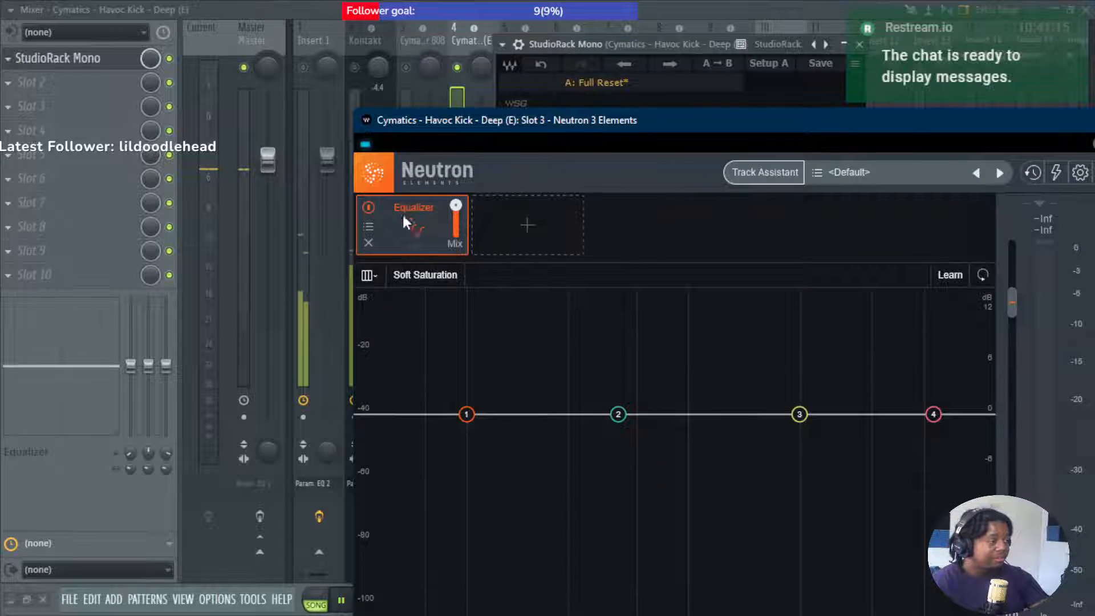
# Replace Neutron's default Equalizer module with a Transient Shaper, moving the plugin window so all its controls are visible.
pyautogui.click(369, 243)
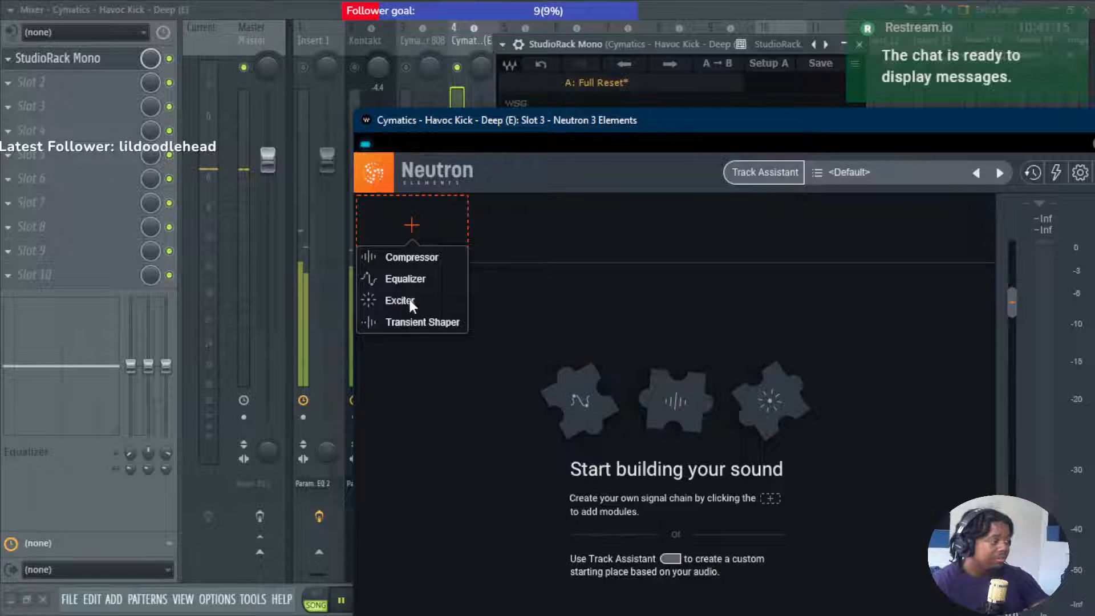
pyautogui.click(416, 323)
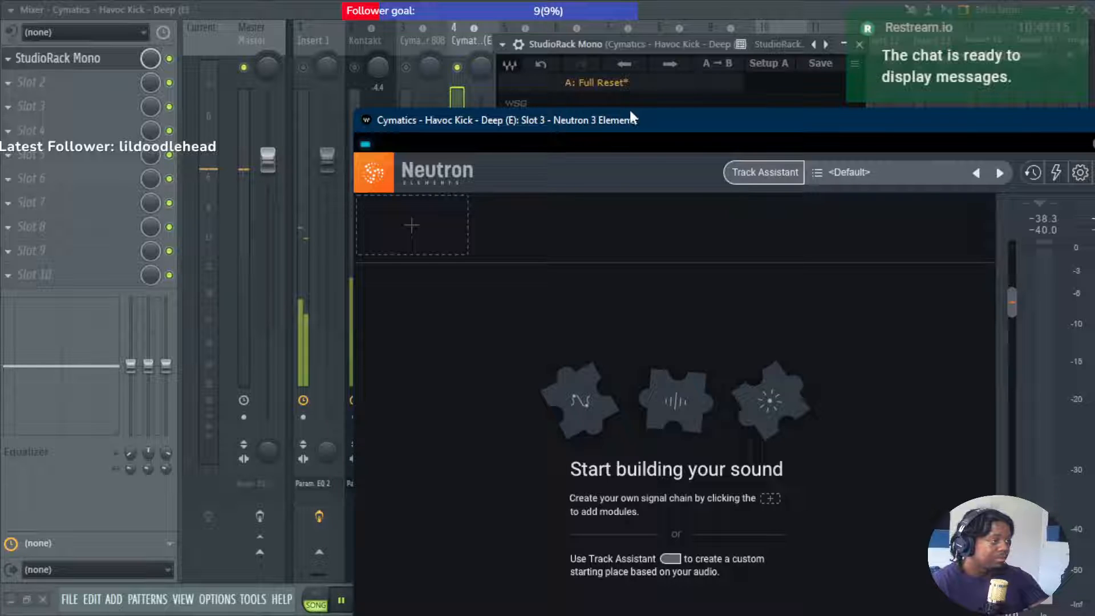
pyautogui.moveTo(727, 113); pyautogui.dragTo(730, 91)
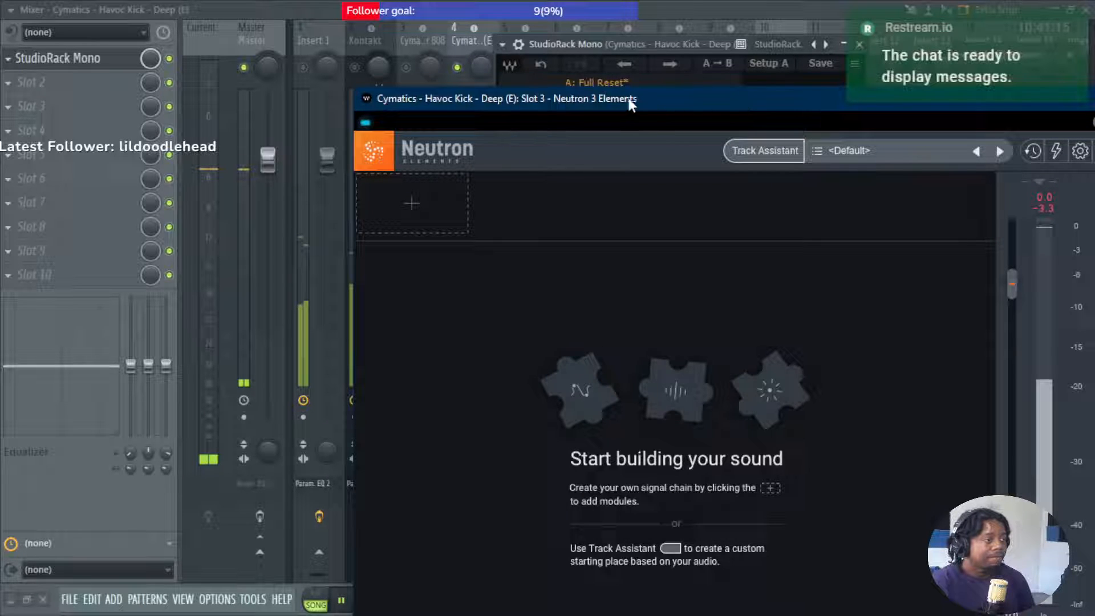
pyautogui.moveTo(629, 100); pyautogui.dragTo(534, 51)
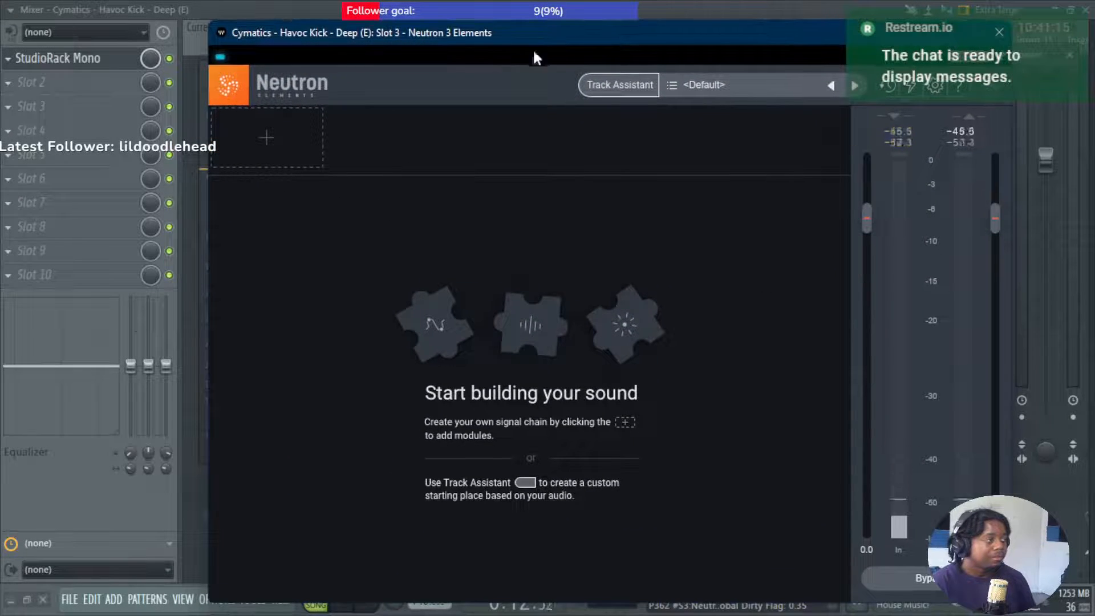
pyautogui.click(231, 3)
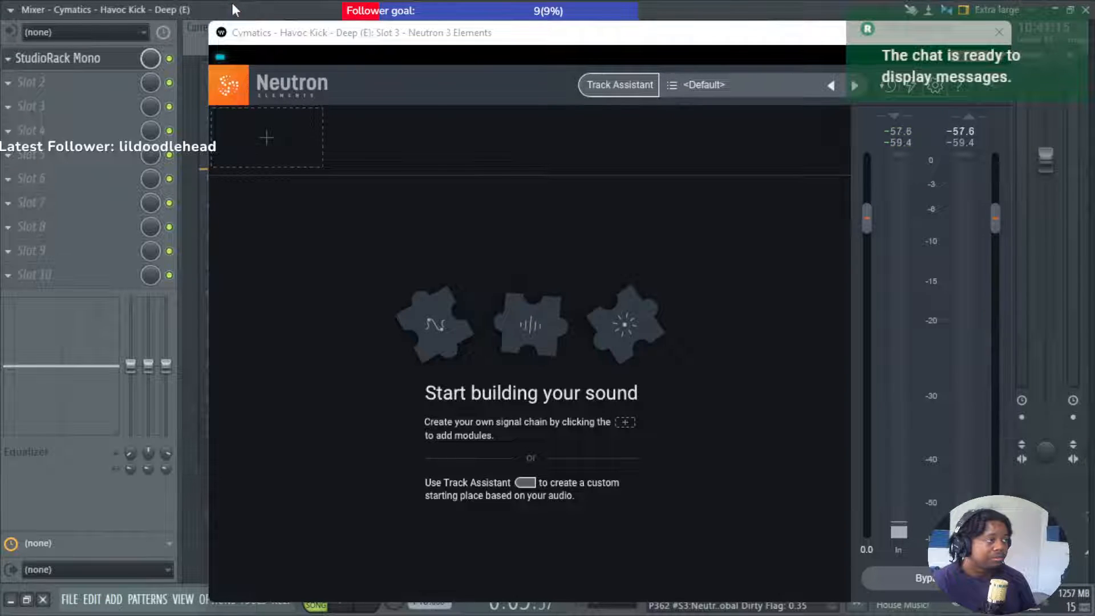
pyautogui.click(536, 41)
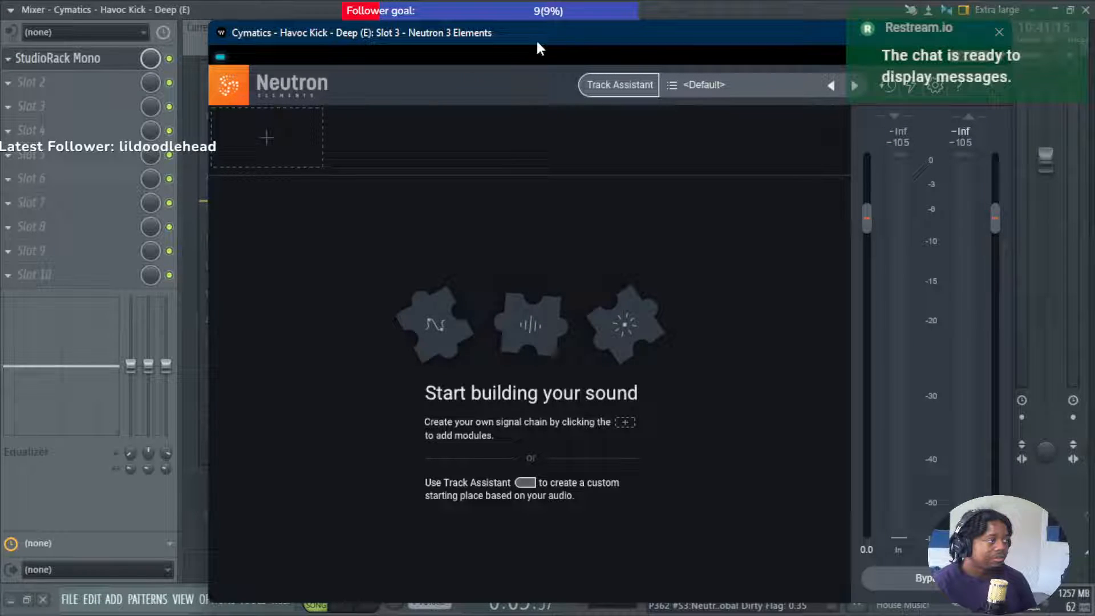
pyautogui.click(266, 140)
pyautogui.click(275, 232)
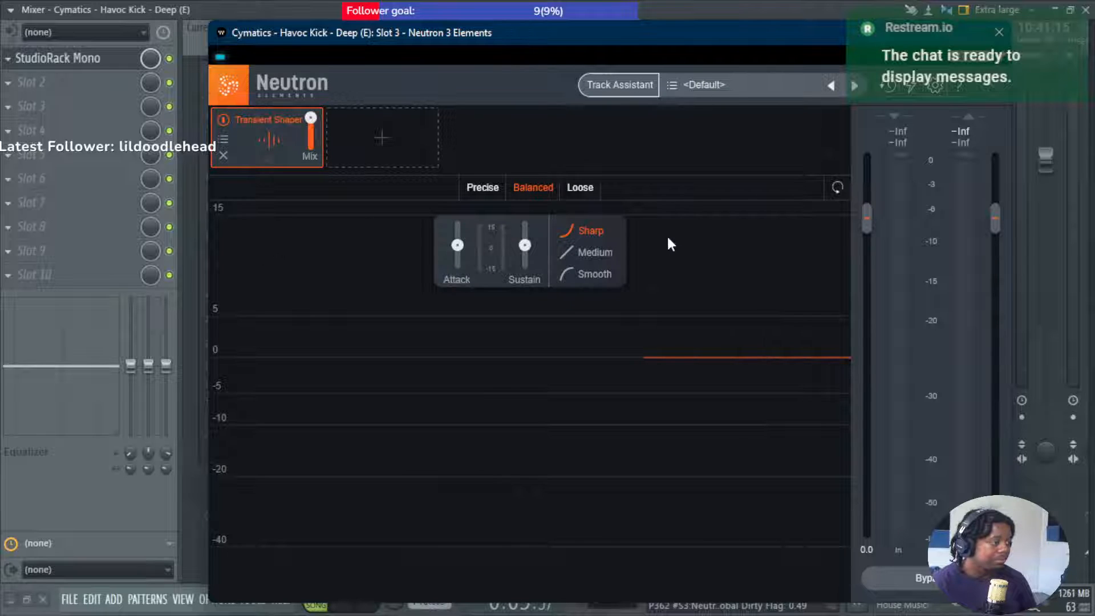
# Set the Transient Shaper's attack to 3.1 and lower its sustain slightly below zero.
pyautogui.moveTo(474, 237); pyautogui.dragTo(506, 203)
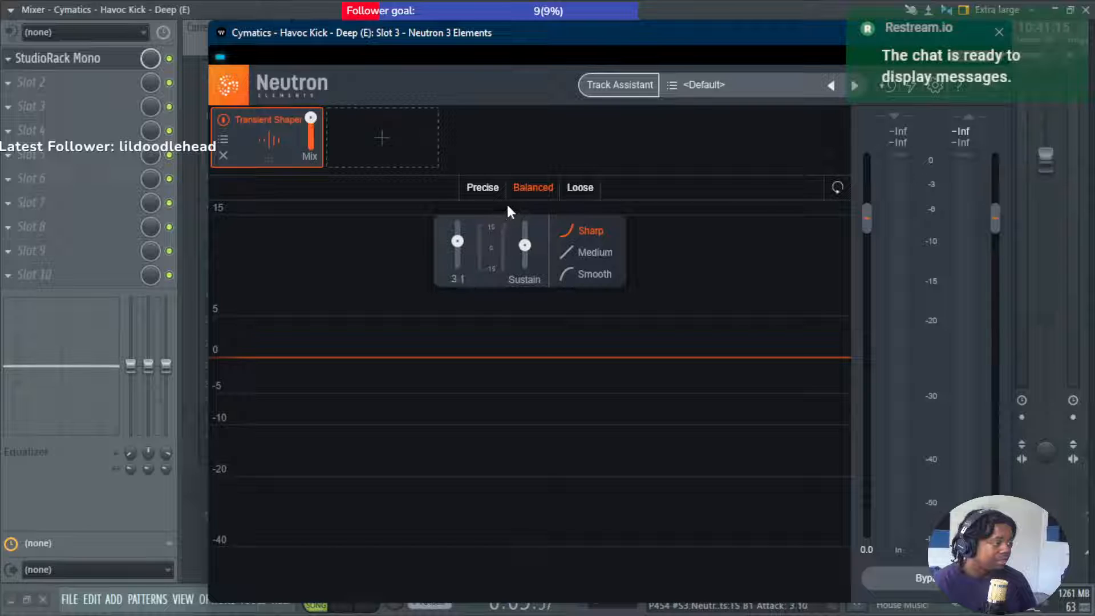
pyautogui.click(529, 257)
pyautogui.moveTo(528, 257); pyautogui.dragTo(540, 323)
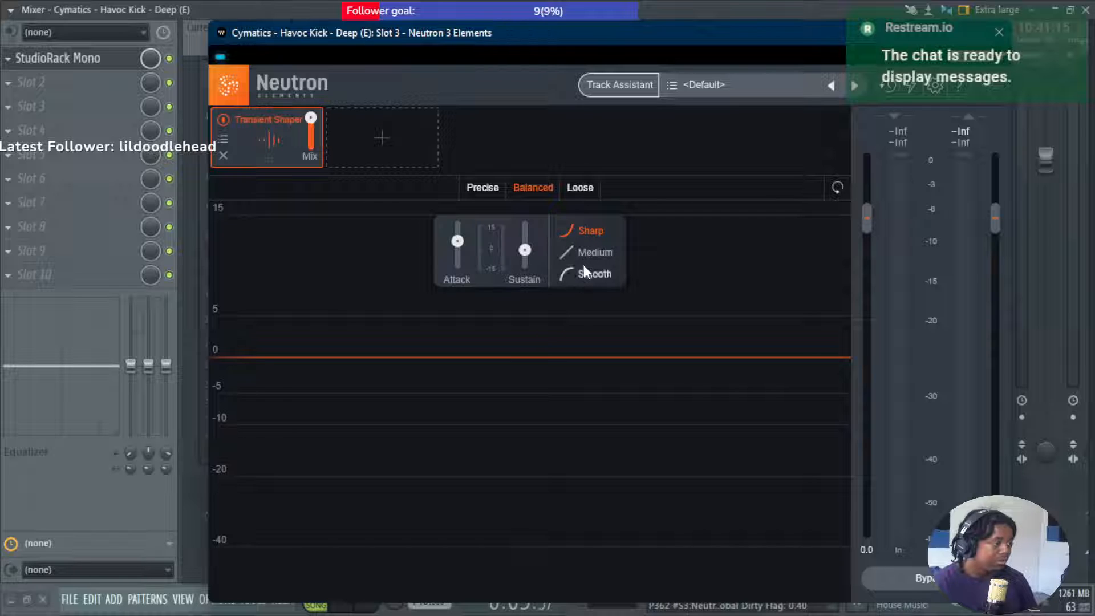
pyautogui.press('space')
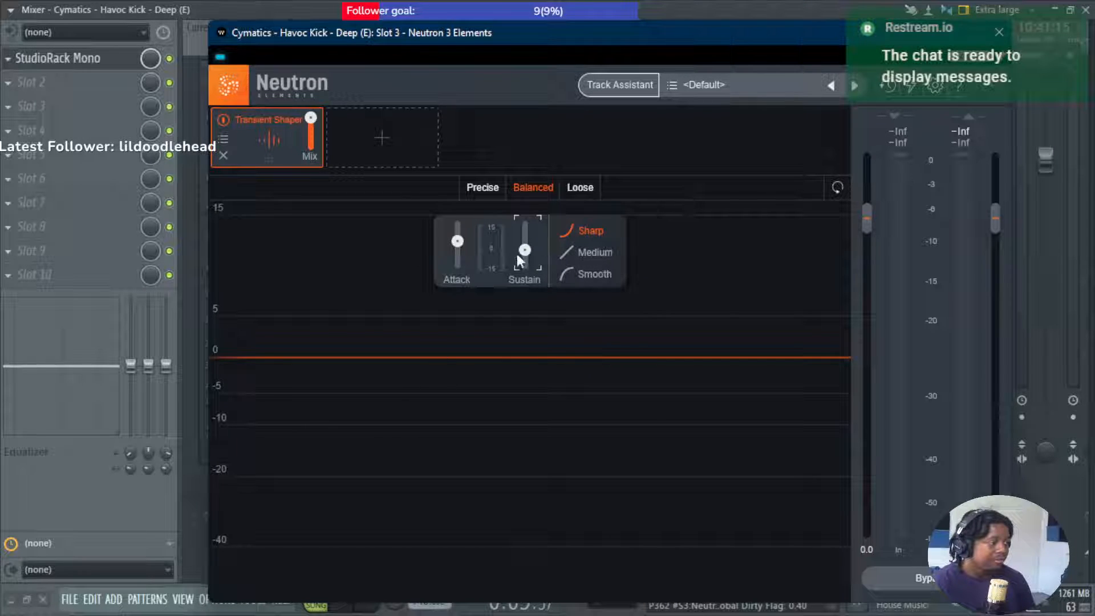
# Play the kick with Neutron's Transient Shaper active and bypassed to compare the sound, and close the Neutron window with the effect enabled.
pyautogui.click(740, 7)
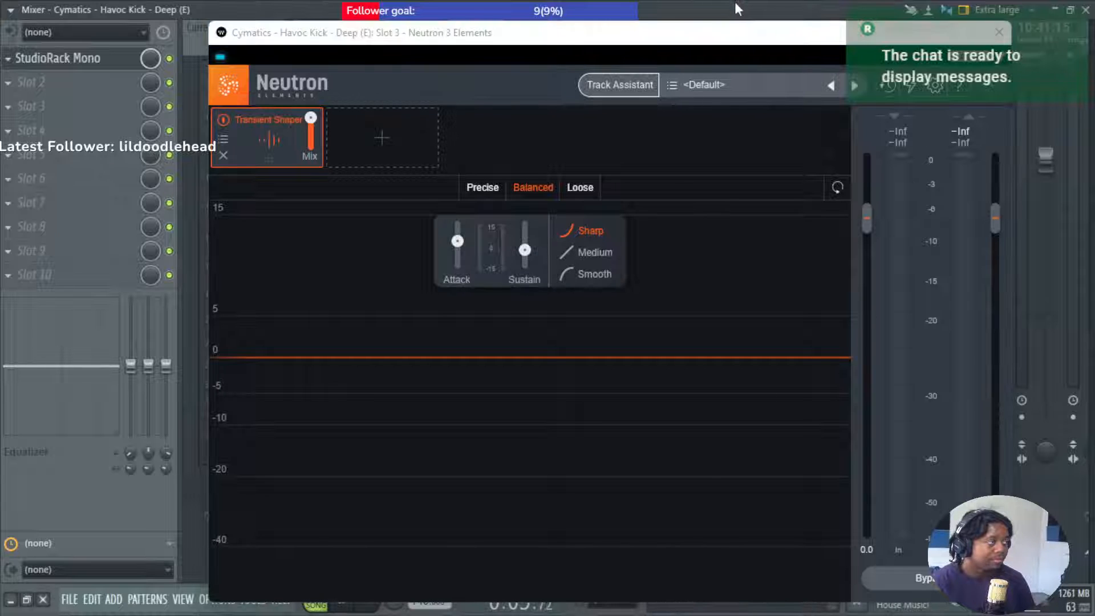
pyautogui.press('space')
pyautogui.press('space')
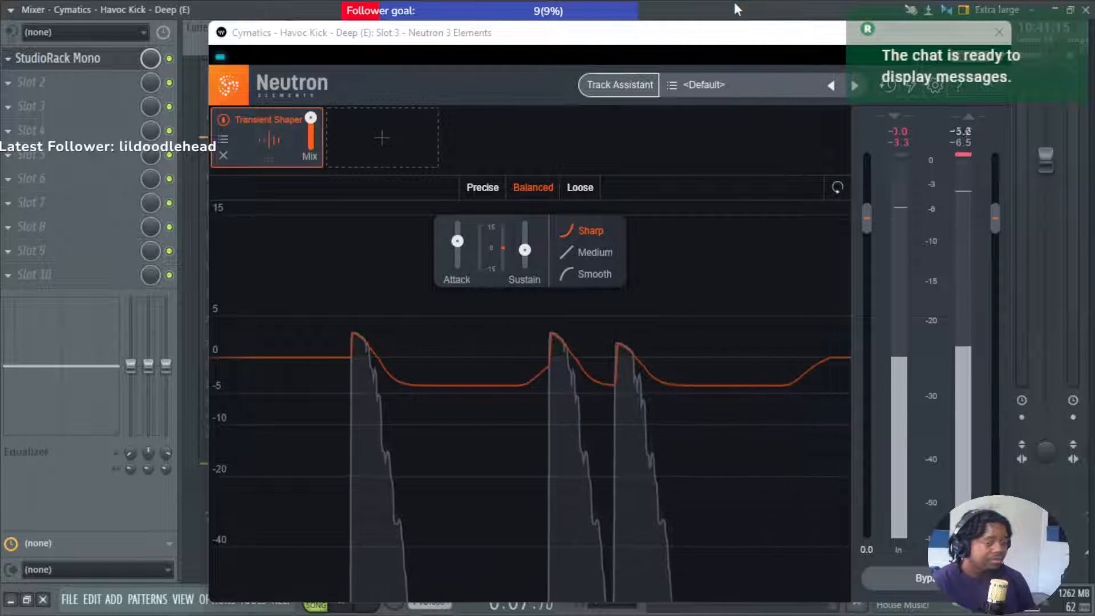
pyautogui.press('space')
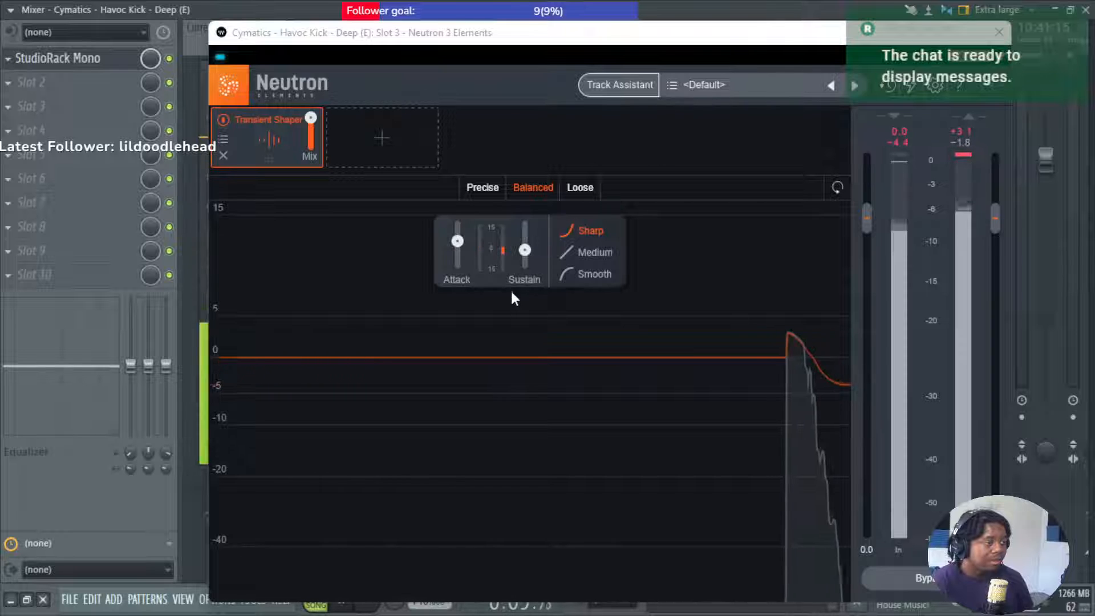
pyautogui.click(918, 581)
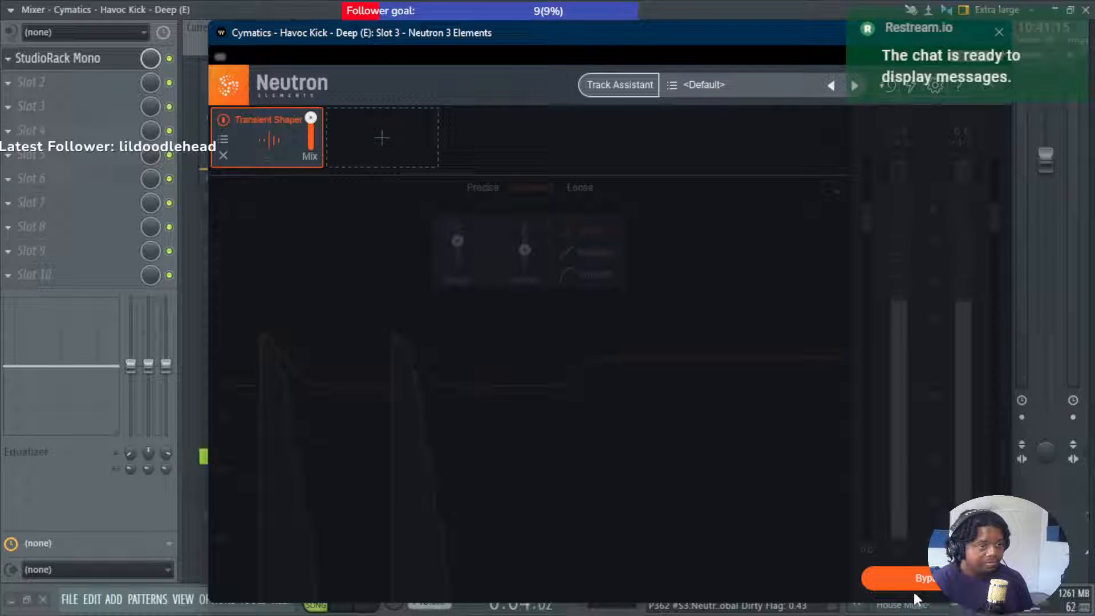
pyautogui.click(926, 587)
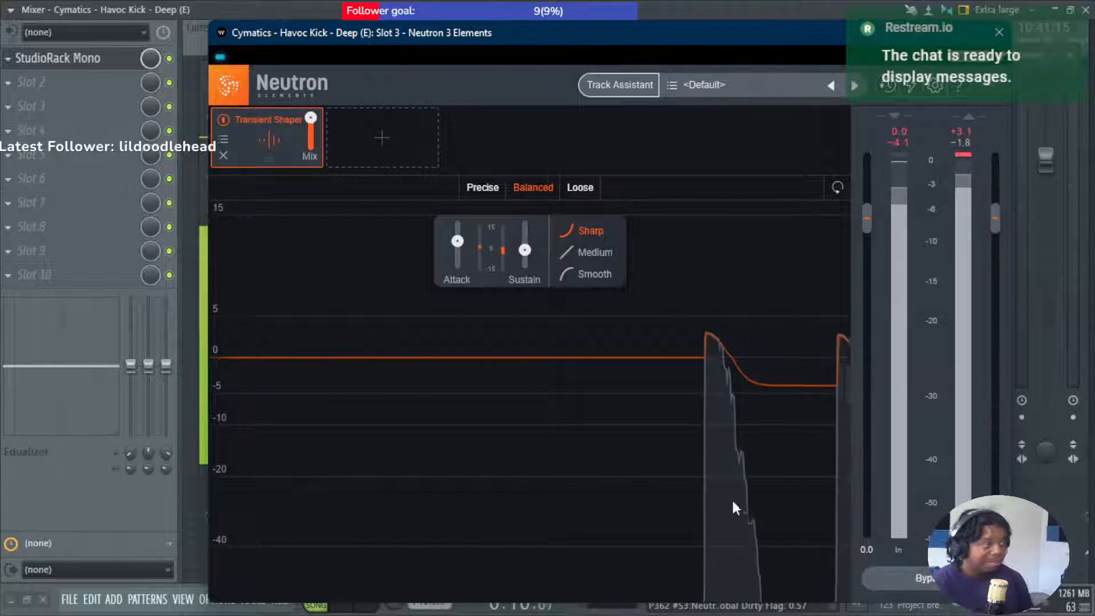
pyautogui.click(988, 36)
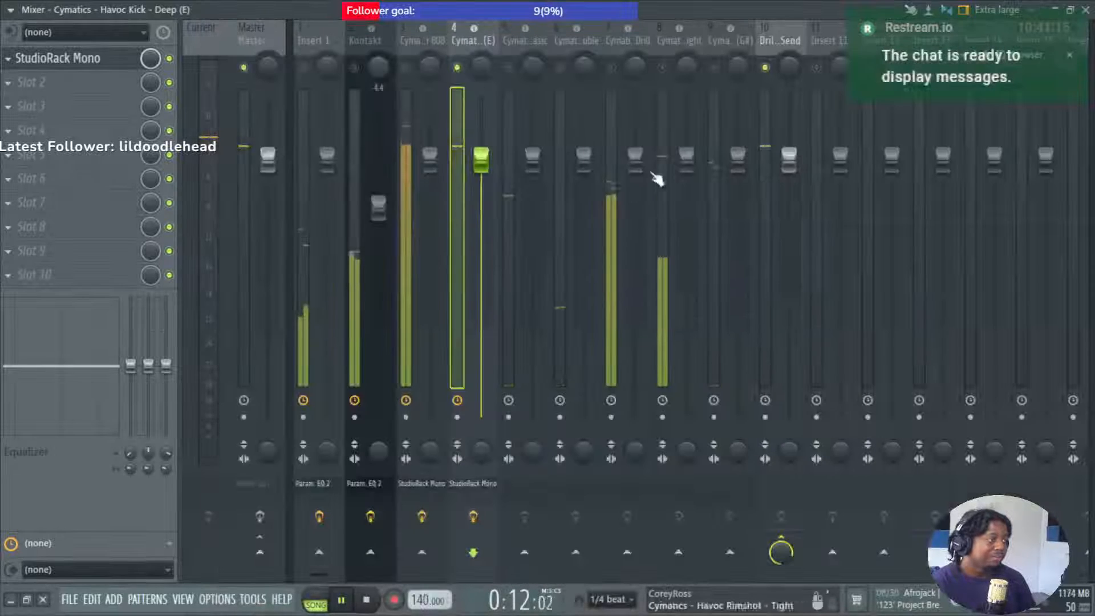
# Enable the Driller 808 mixer track alongside the kick and lower its fader to -3.6 dB while the beat plays.
pyautogui.click(406, 68)
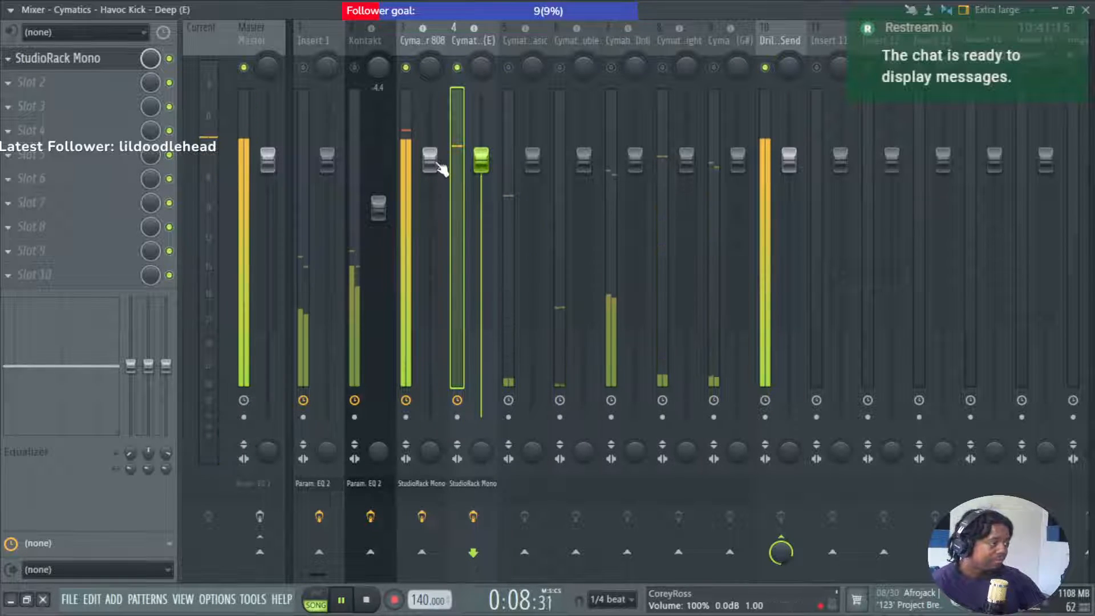
pyautogui.moveTo(429, 160); pyautogui.dragTo(442, 206)
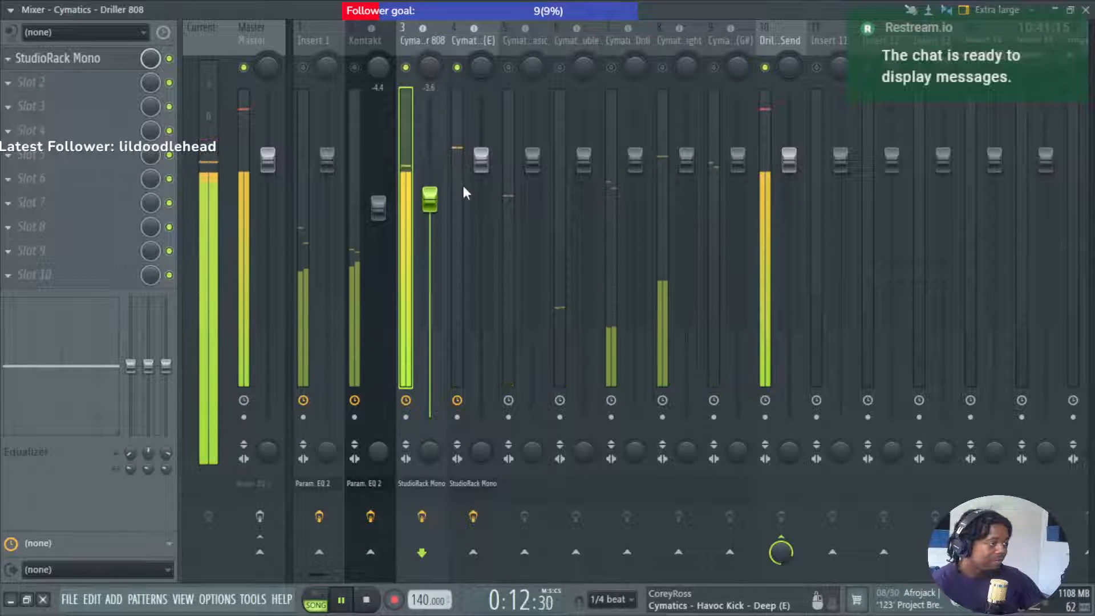
pyautogui.press('space')
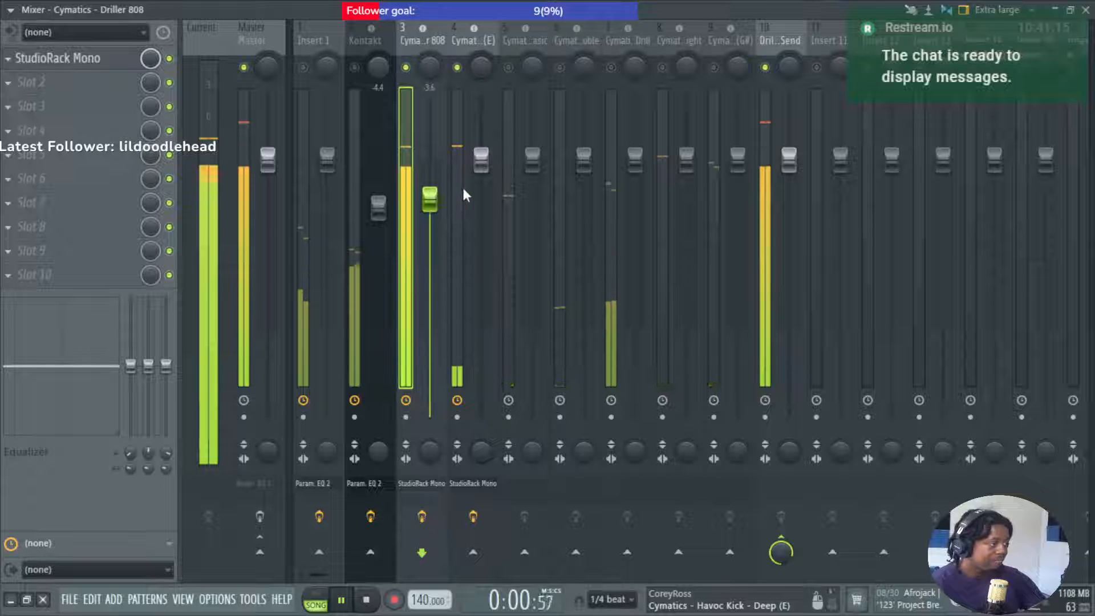
# Set the time-stretching mode of the Havoc Kick - Deep (E) sampler channel to Stretch.
pyautogui.press('F5')
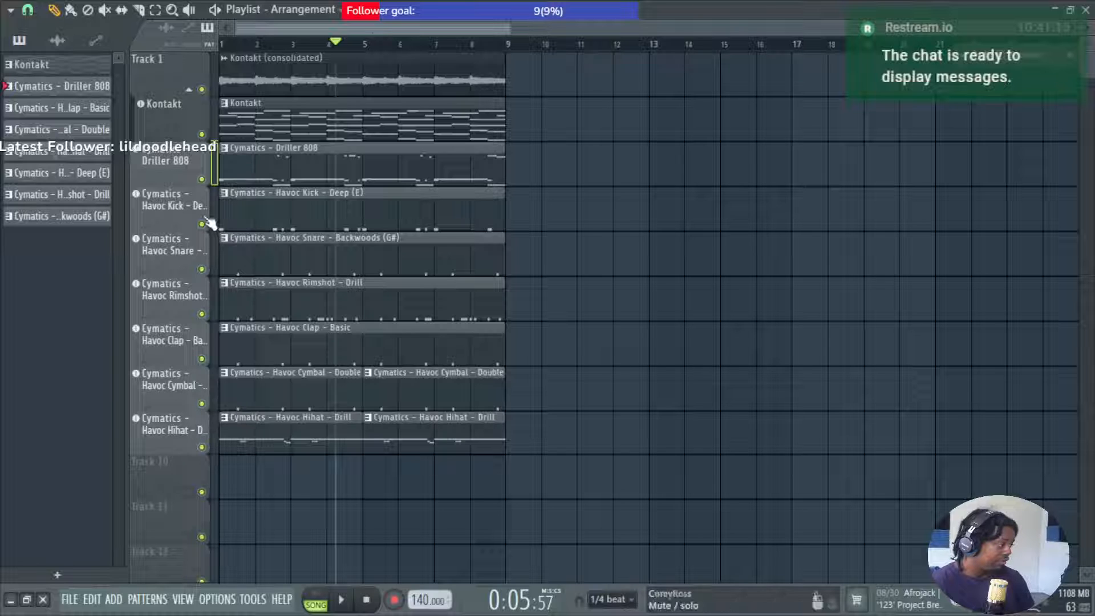
pyautogui.press('space')
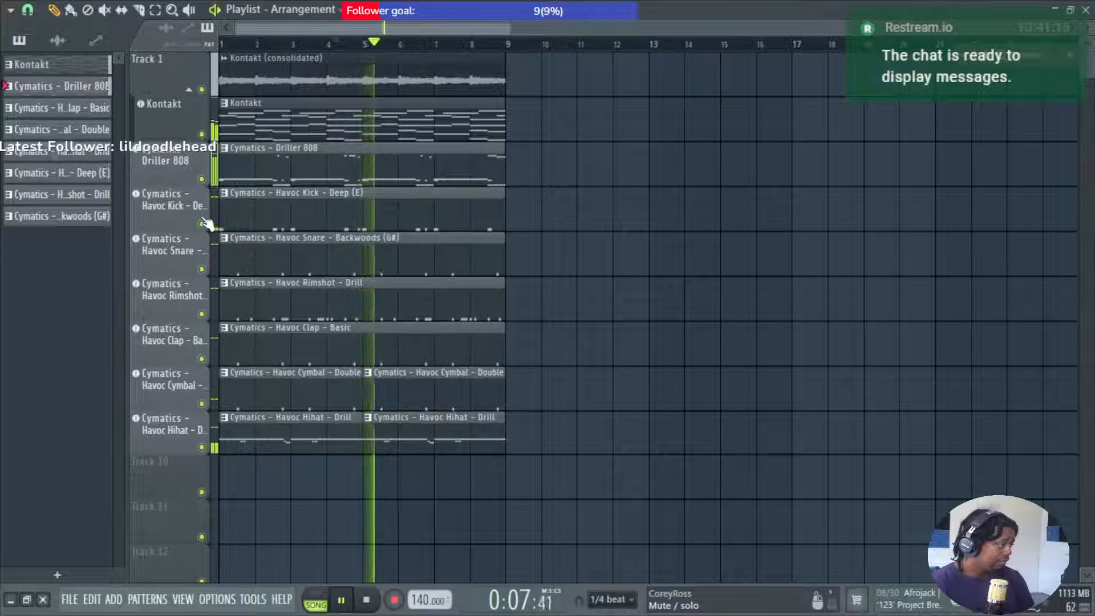
pyautogui.press('space')
pyautogui.click(176, 207)
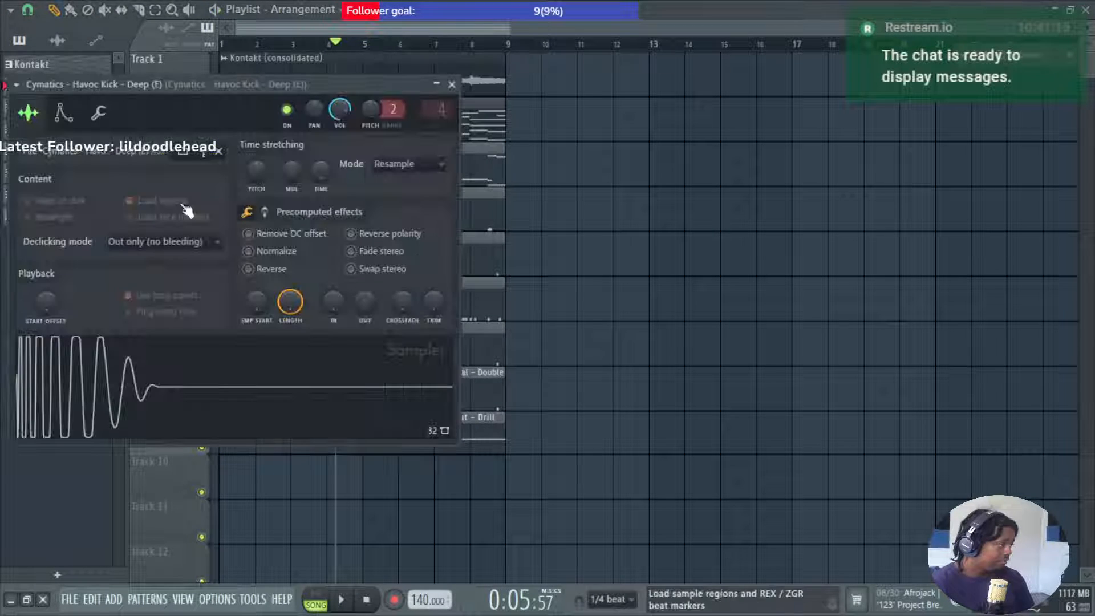
pyautogui.click(101, 114)
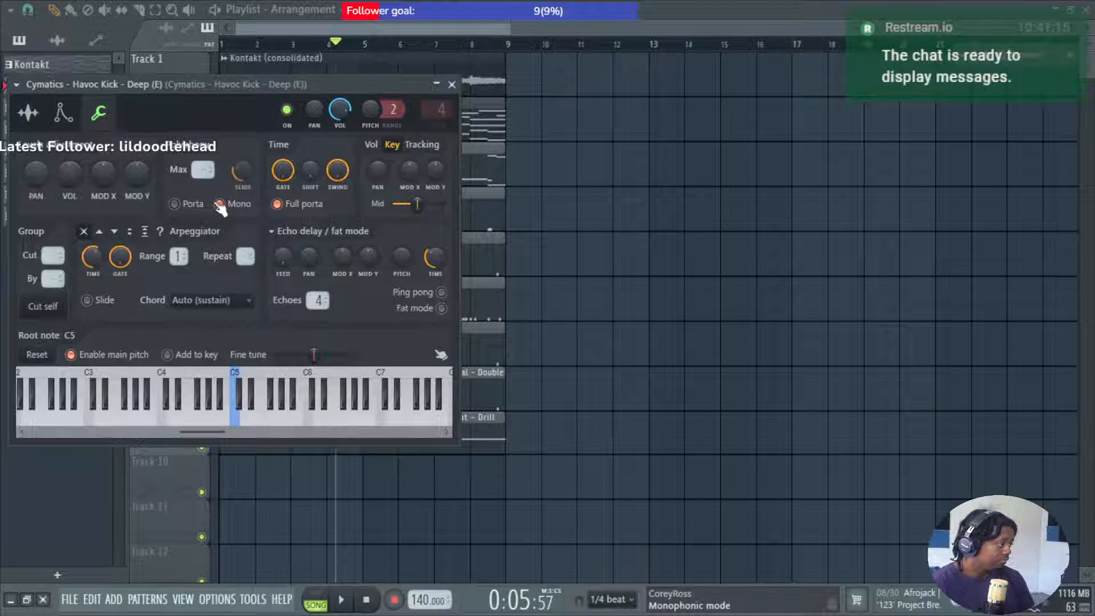
pyautogui.click(30, 115)
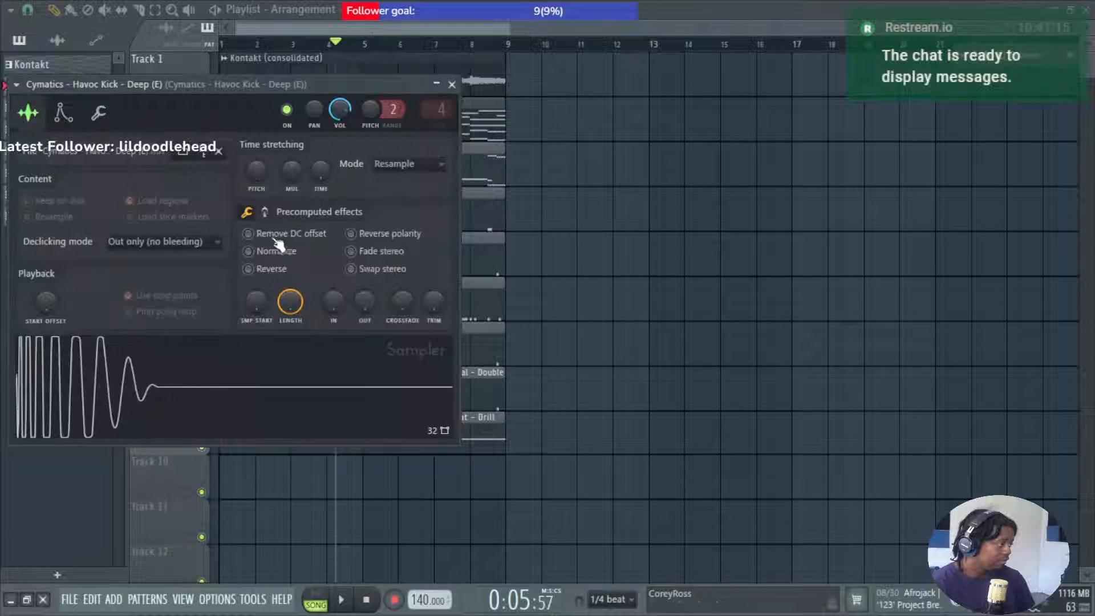
pyautogui.click(409, 164)
pyautogui.click(414, 210)
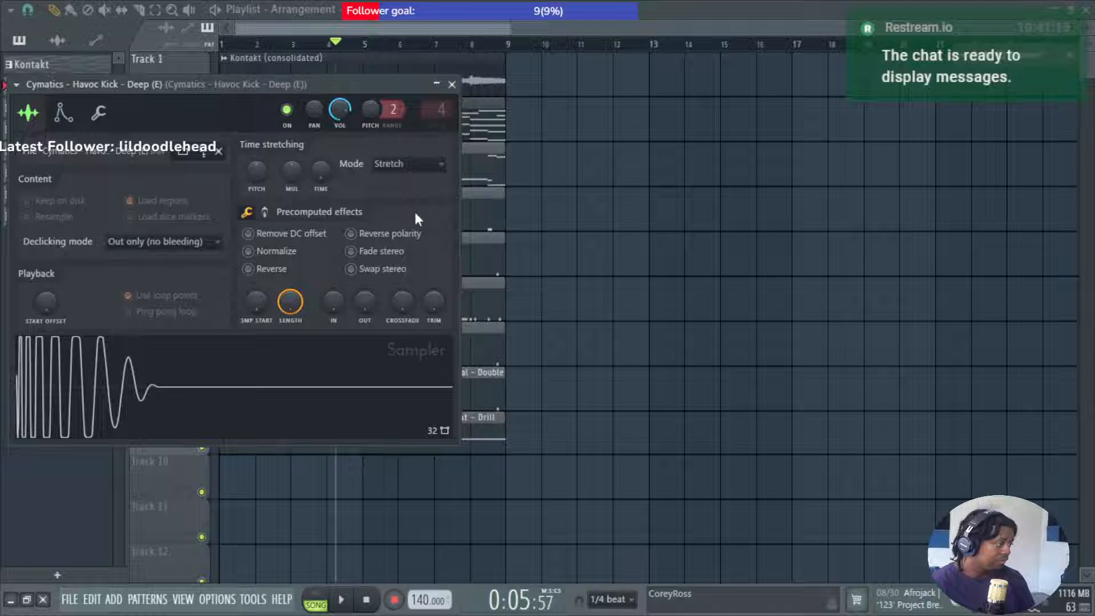
pyautogui.rightClick(319, 170)
pyautogui.click(362, 188)
# Detect the kick sample's pitch regions in Edison, inspect the note label at the waveform's start, and close the kick windows.
pyautogui.rightClick(238, 352)
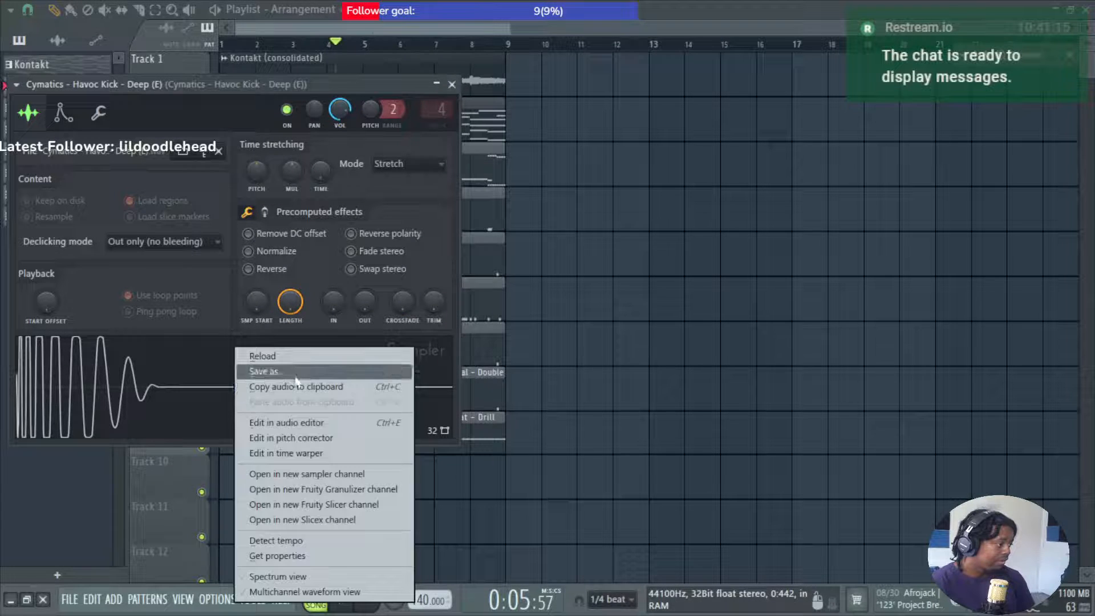
pyautogui.click(358, 423)
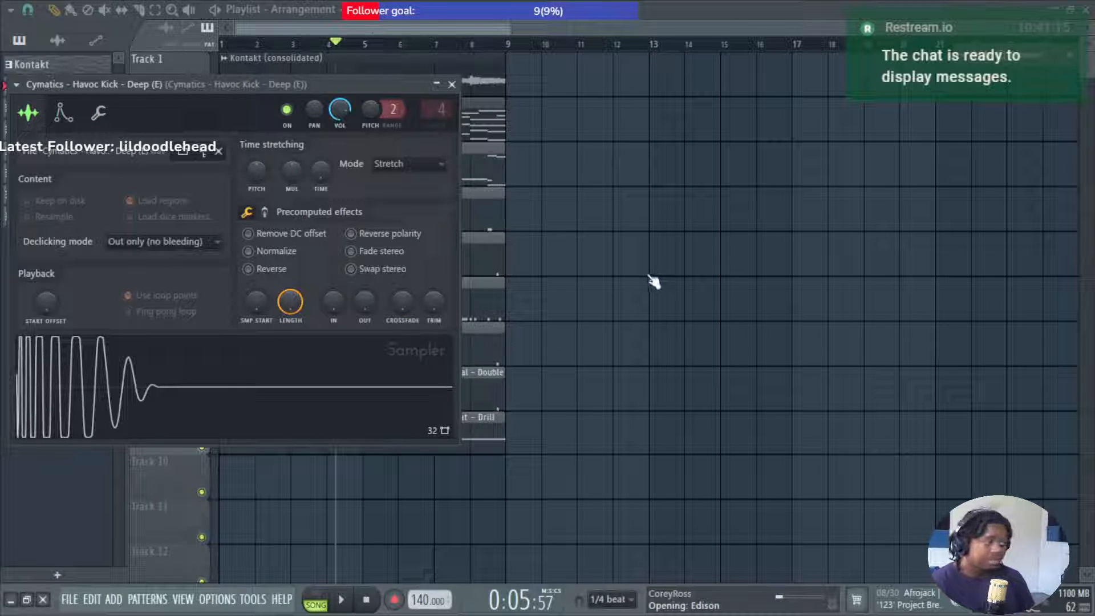
pyautogui.rightClick(406, 329)
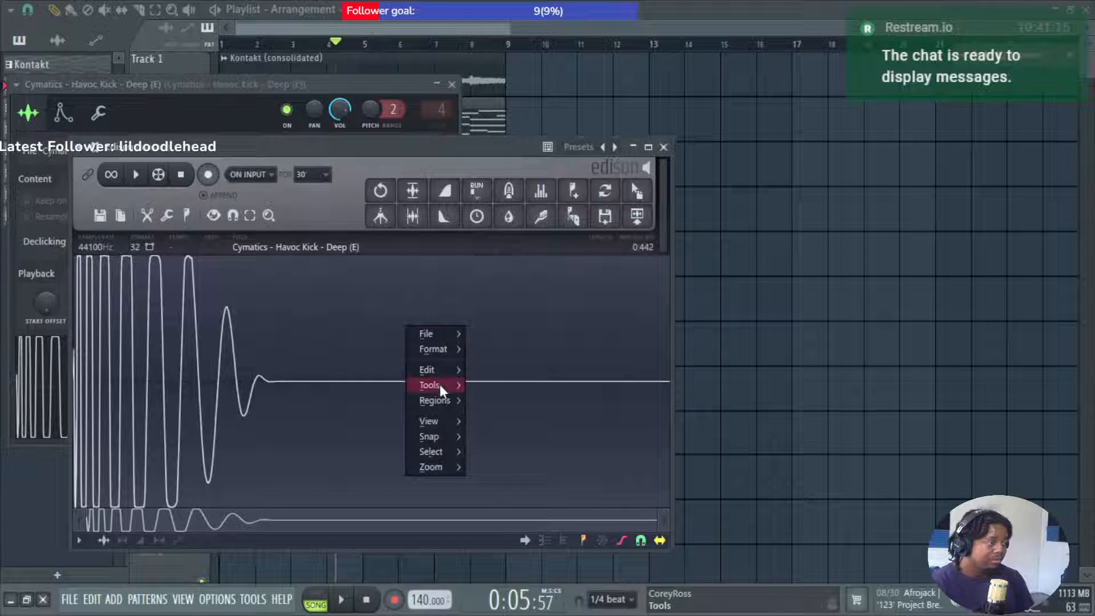
pyautogui.moveTo(446, 401)
pyautogui.click(552, 561)
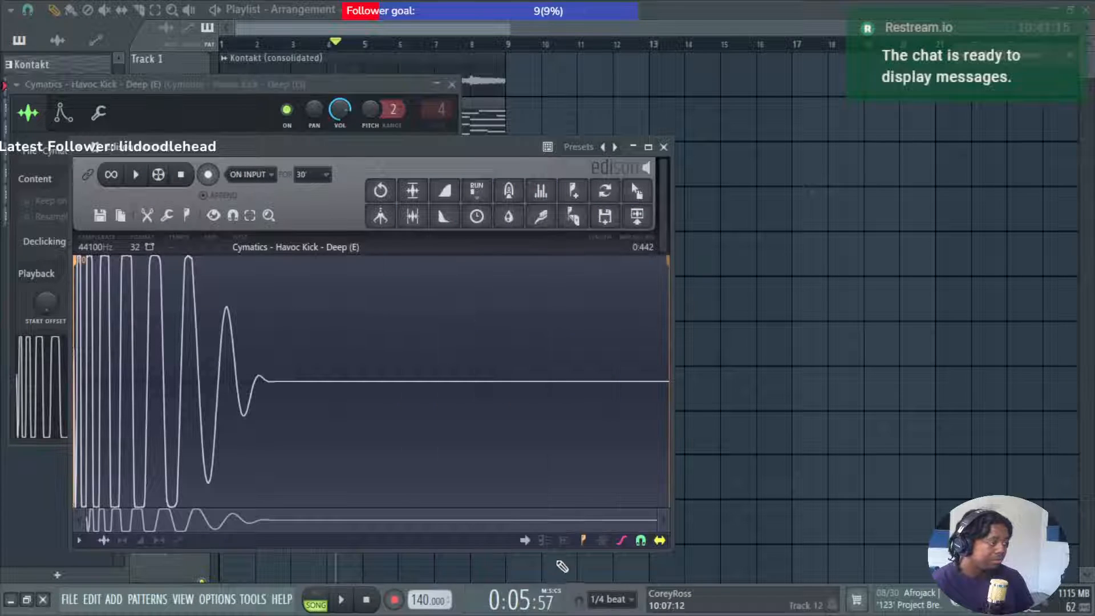
pyautogui.scroll(5, 94, 285)
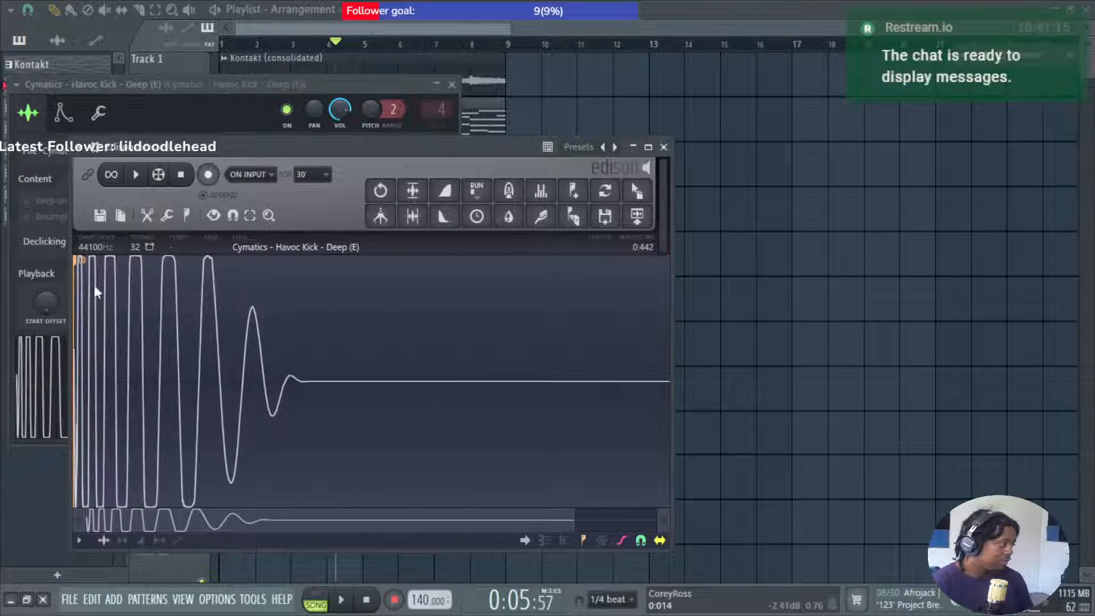
pyautogui.scroll(1, 81, 279)
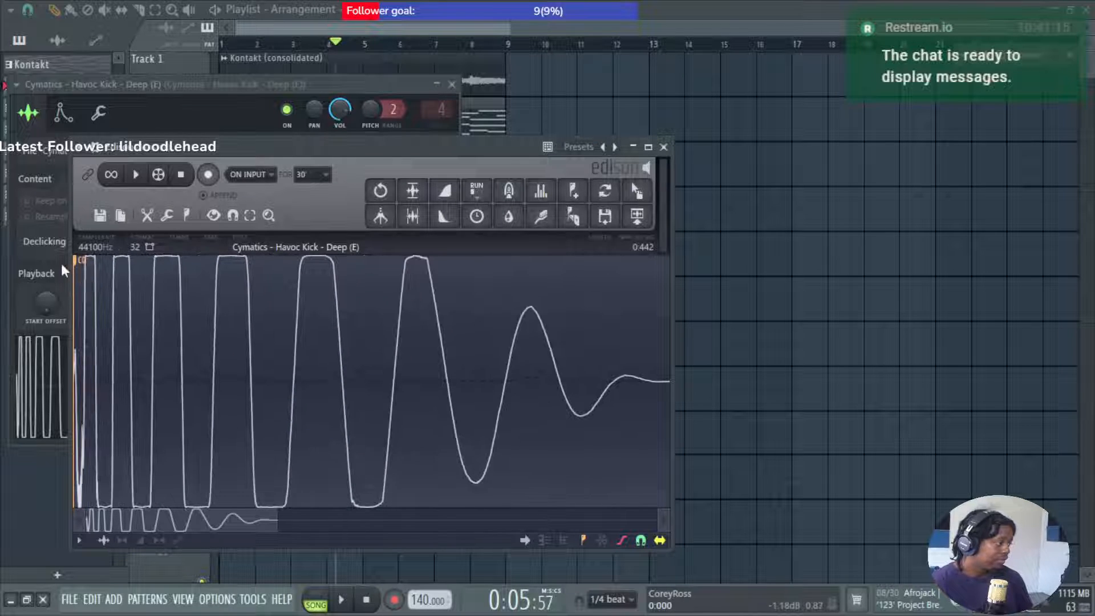
pyautogui.scroll(3, 107, 310)
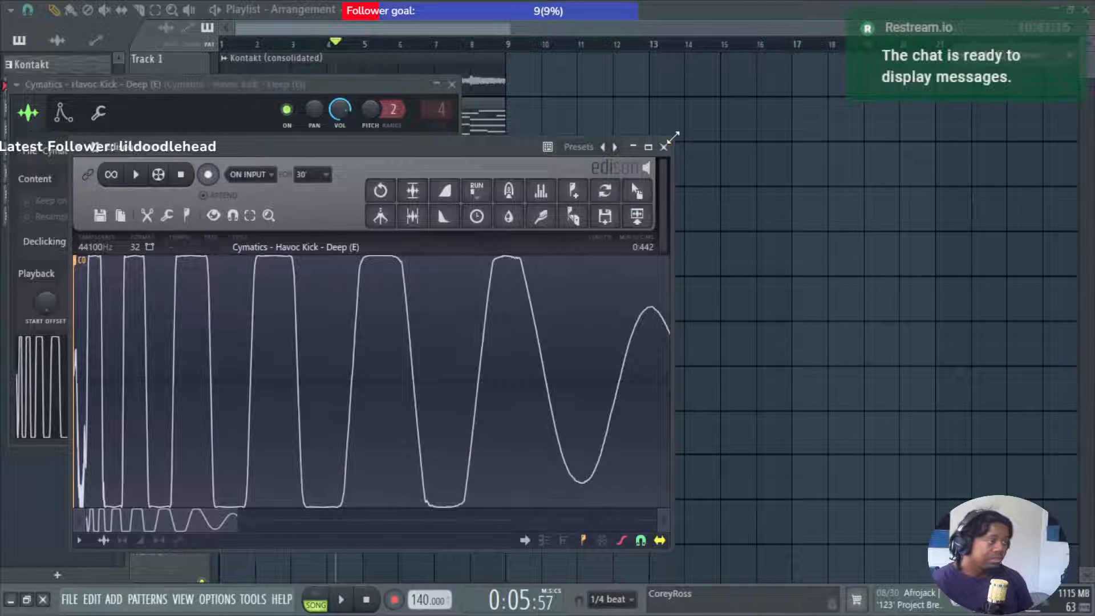
pyautogui.press('F9')
pyautogui.press('F9')
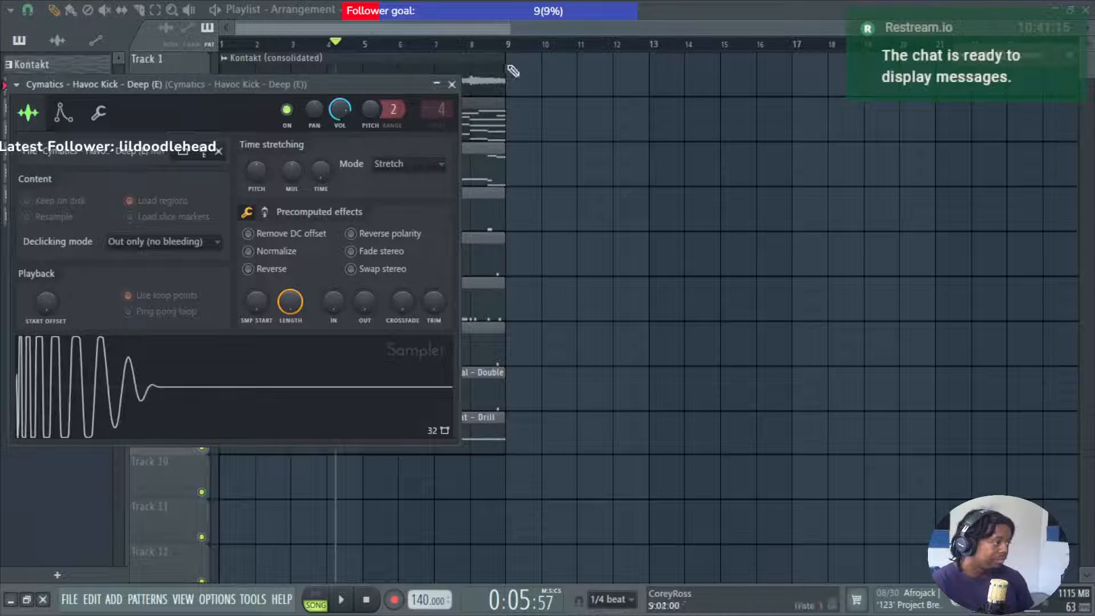
pyautogui.click(452, 85)
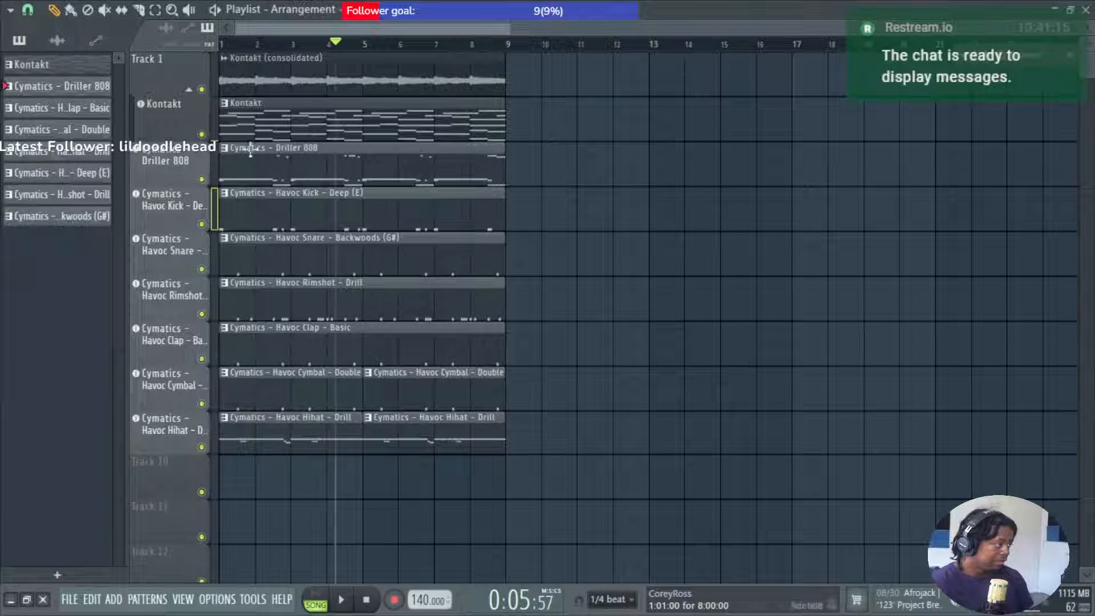
# Detect the pitch regions of the Driller 808 sample in Edison, and close Edison and the 808 channel window.
pyautogui.click(162, 163)
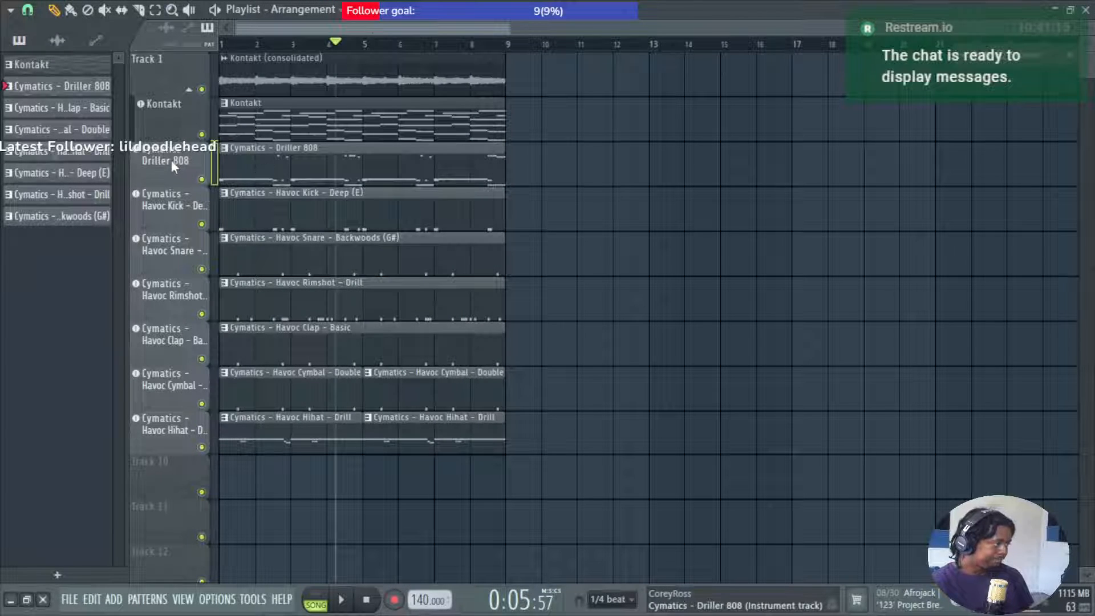
pyautogui.click(171, 160)
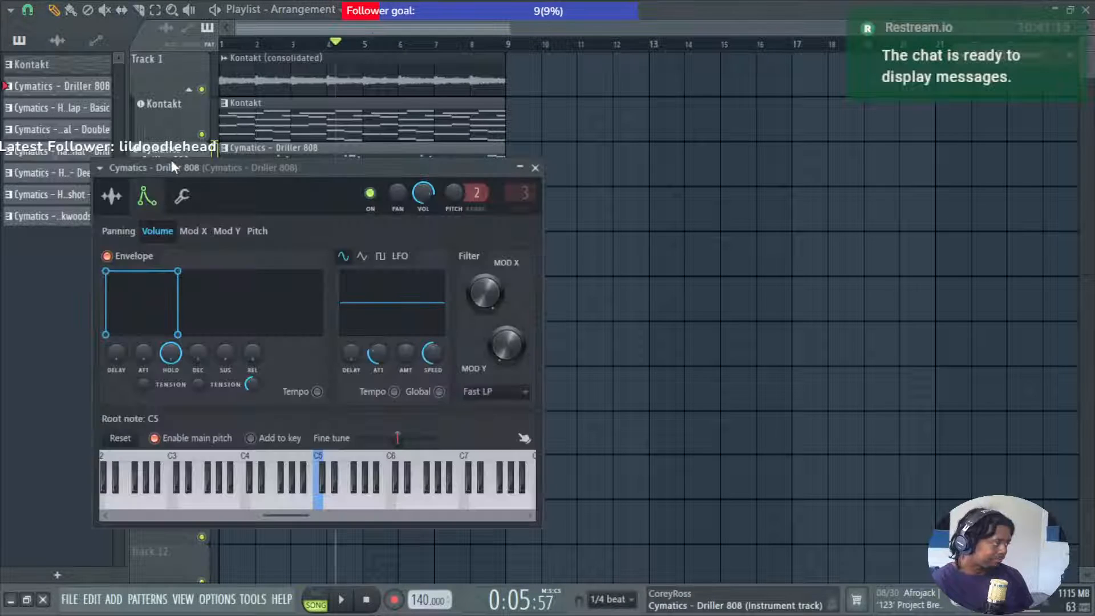
pyautogui.click(110, 197)
pyautogui.rightClick(306, 488)
pyautogui.click(388, 416)
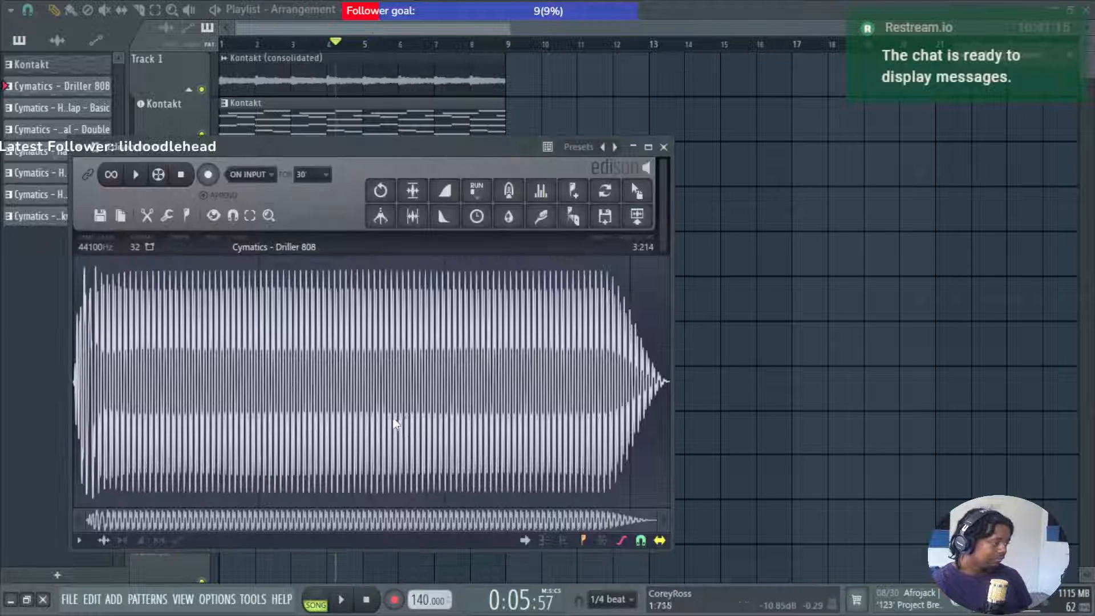
pyautogui.rightClick(342, 353)
pyautogui.moveTo(388, 429)
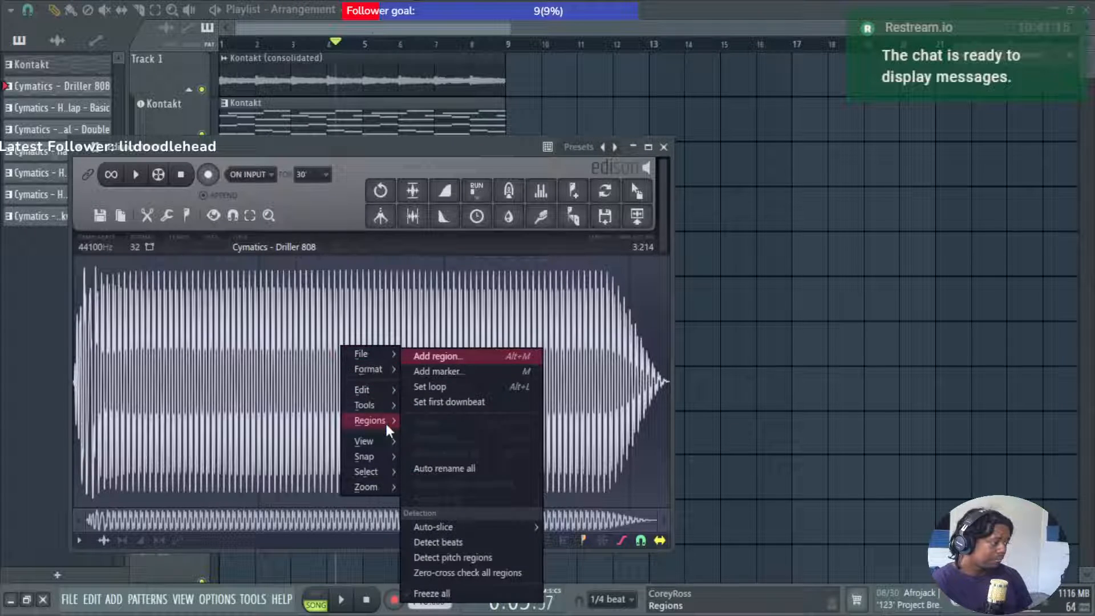
pyautogui.click(472, 542)
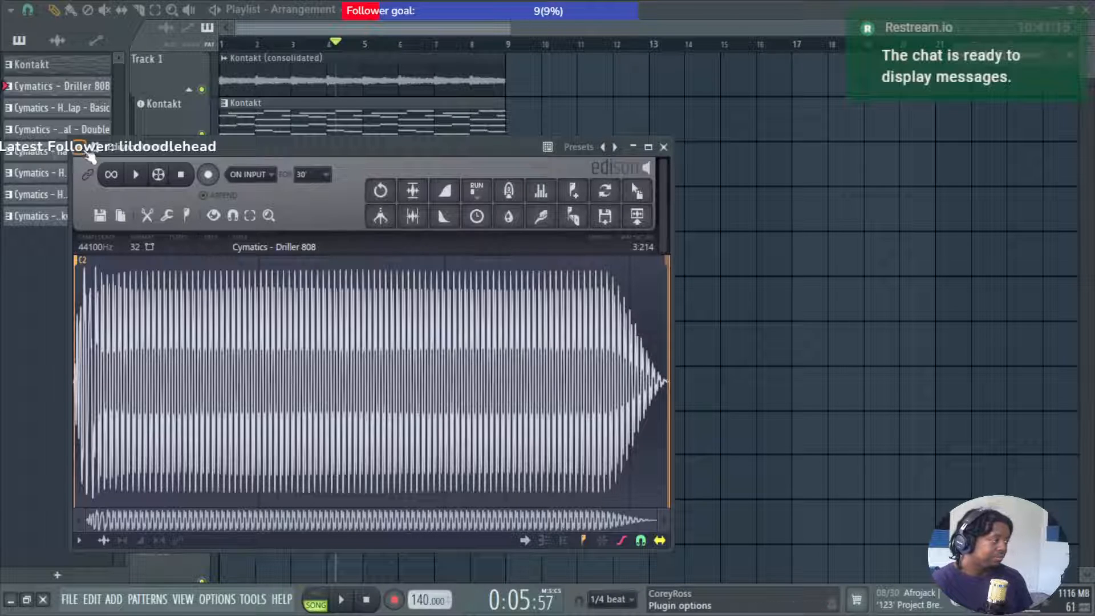
pyautogui.click(82, 150)
pyautogui.click(101, 181)
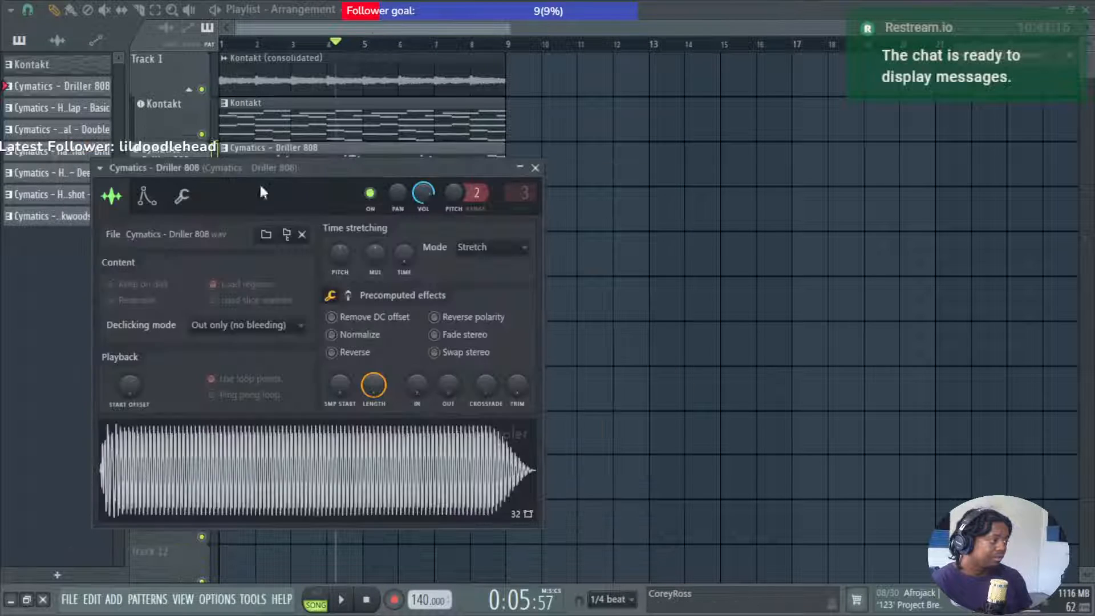
pyautogui.click(183, 197)
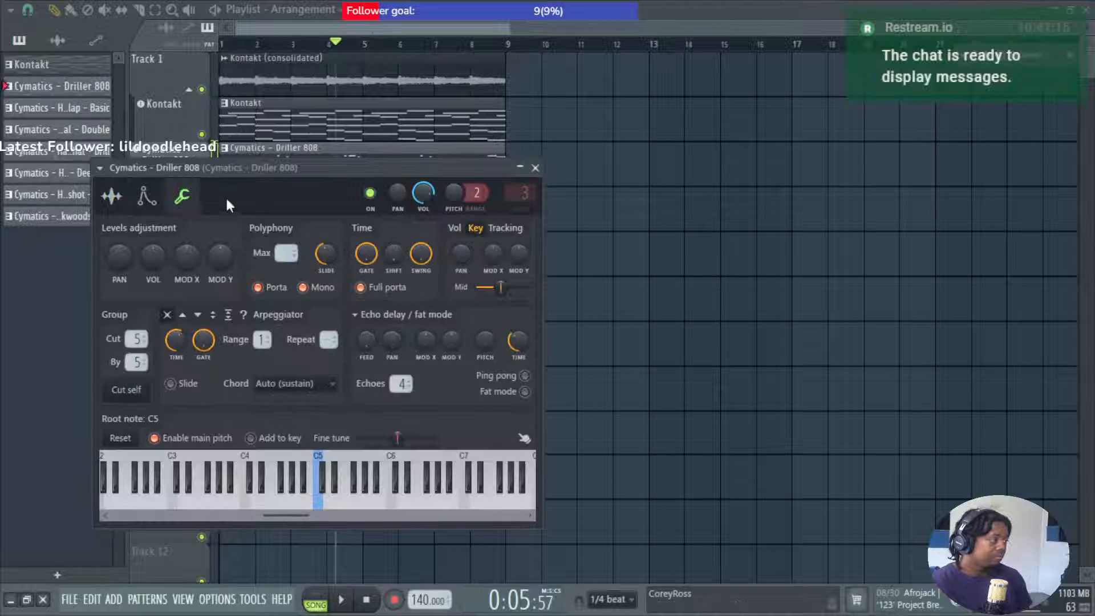
pyautogui.click(536, 169)
# Play the beat briefly, and transpose all C5 notes of the Havoc Kick - Deep (E) pattern up one semitone.
pyautogui.press('space')
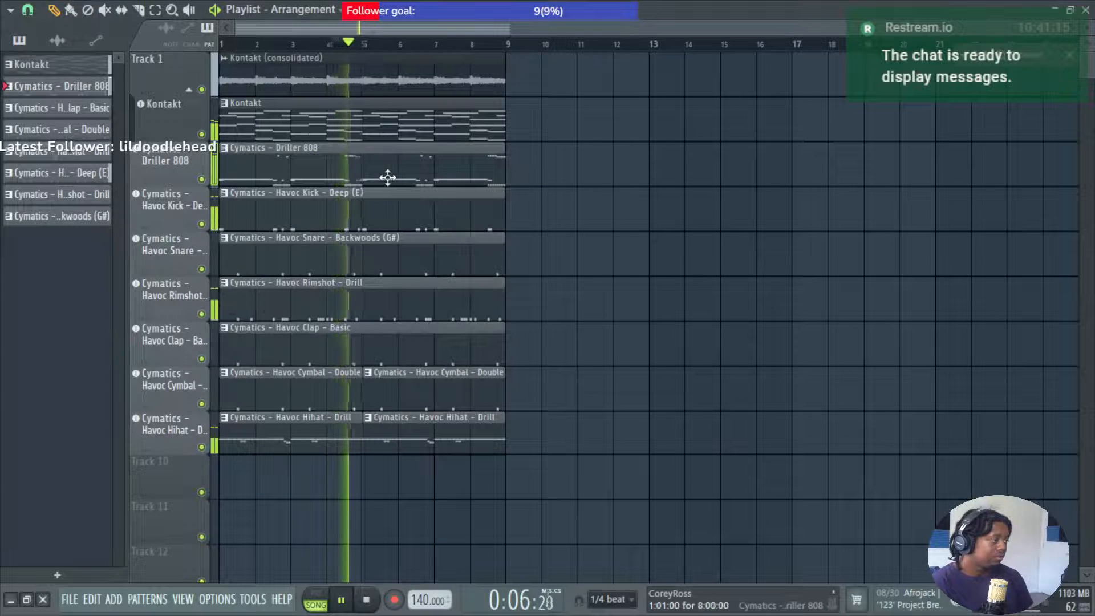
pyautogui.press('space')
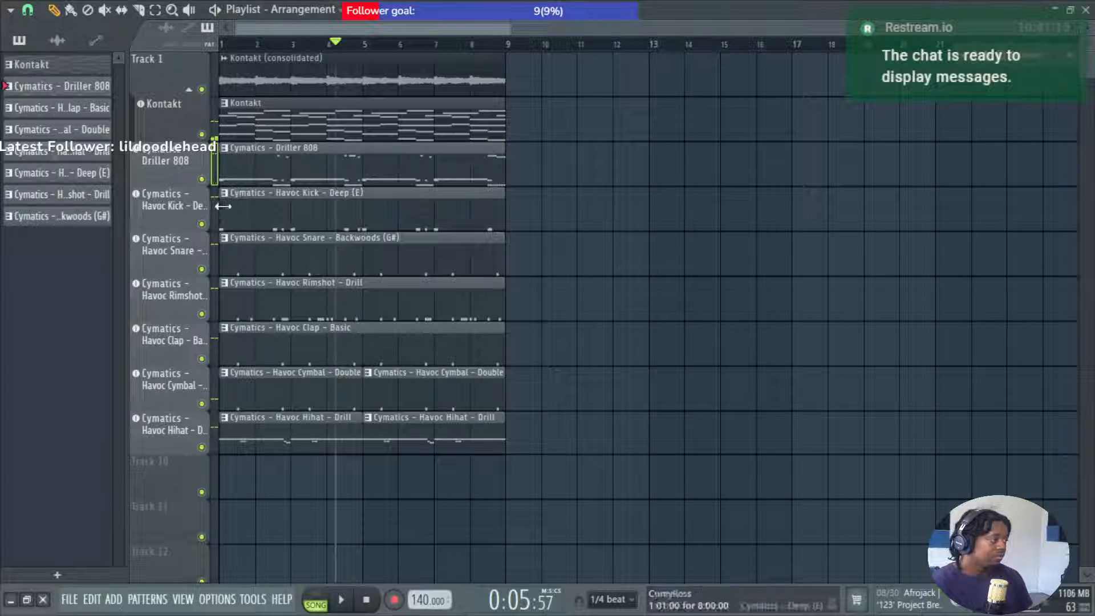
pyautogui.doubleClick(243, 211)
pyautogui.scroll(-3, 193, 277)
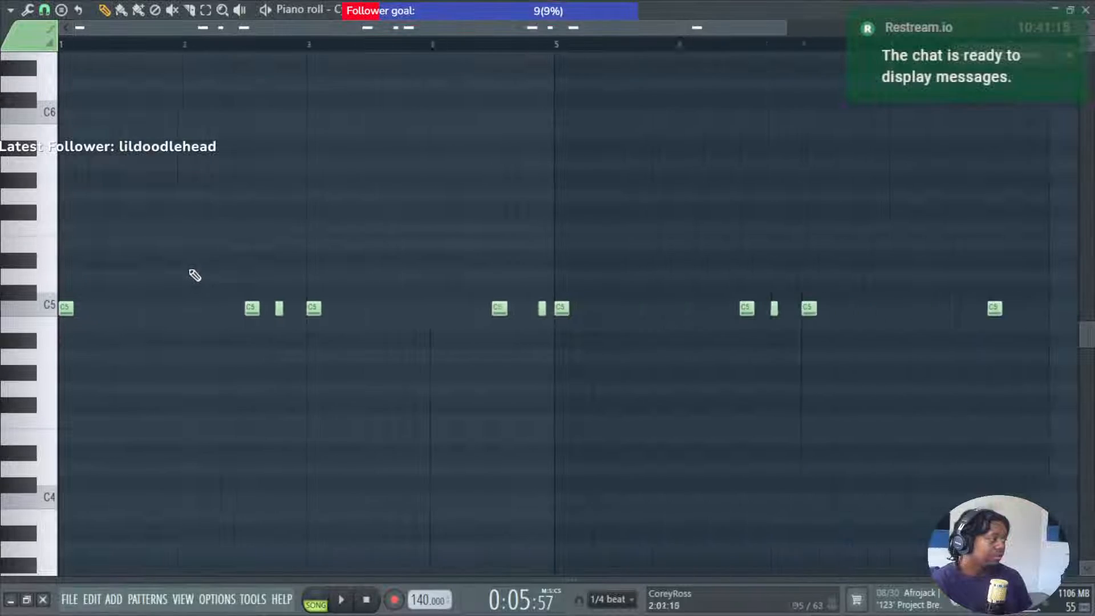
pyautogui.doubleClick(38, 316)
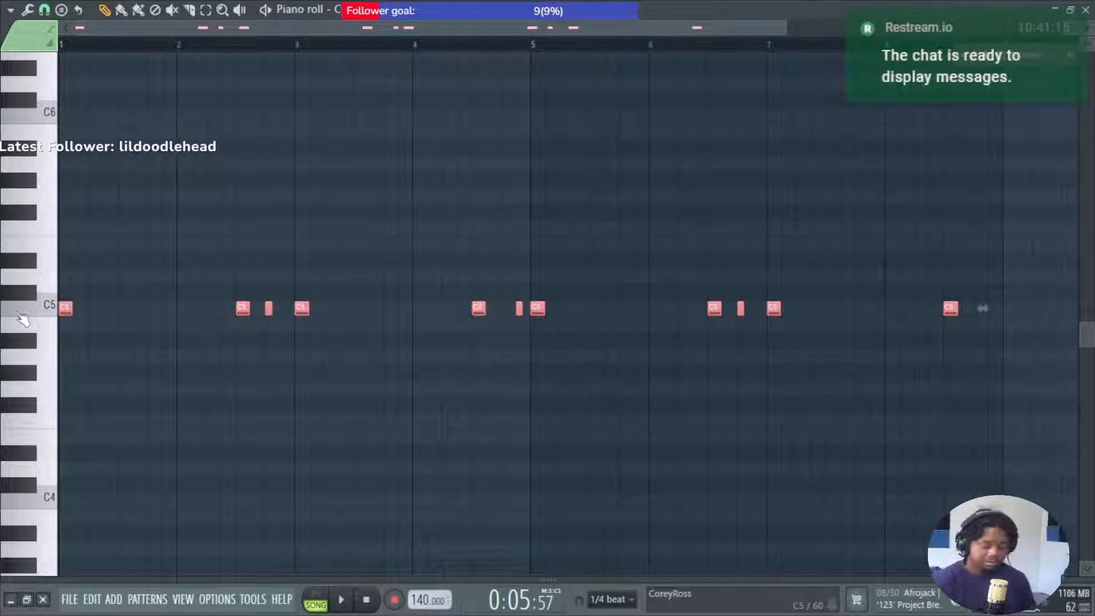
pyautogui.hotkey('shift', 'Up')
pyautogui.press('F5')
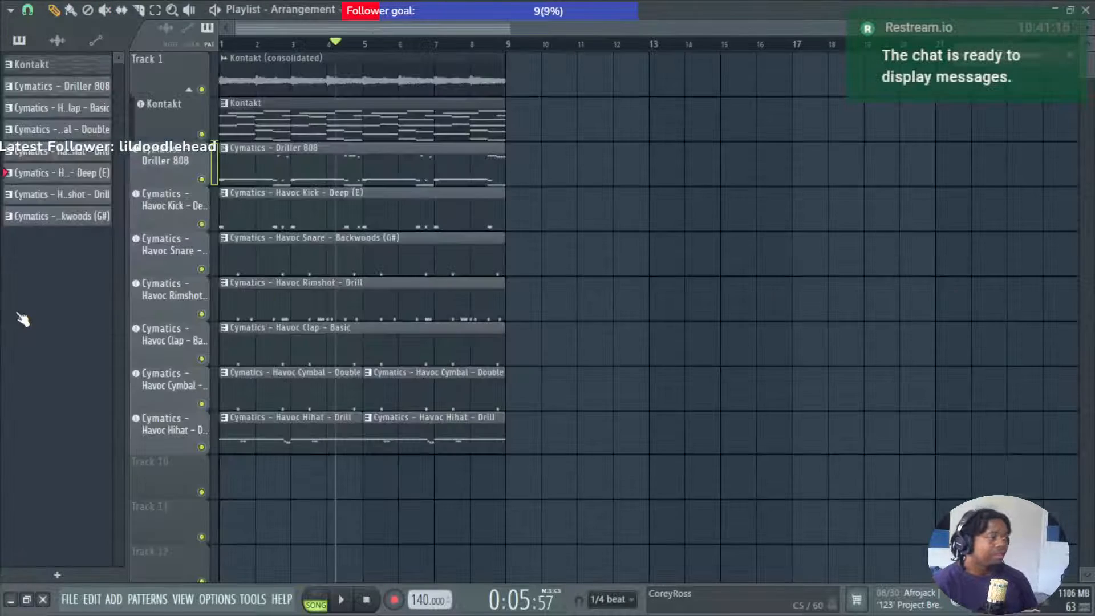
# Check the kick channel's time-stretching mode, and inspect the Driller 808 notes in the piano roll while the beat plays.
pyautogui.click(184, 200)
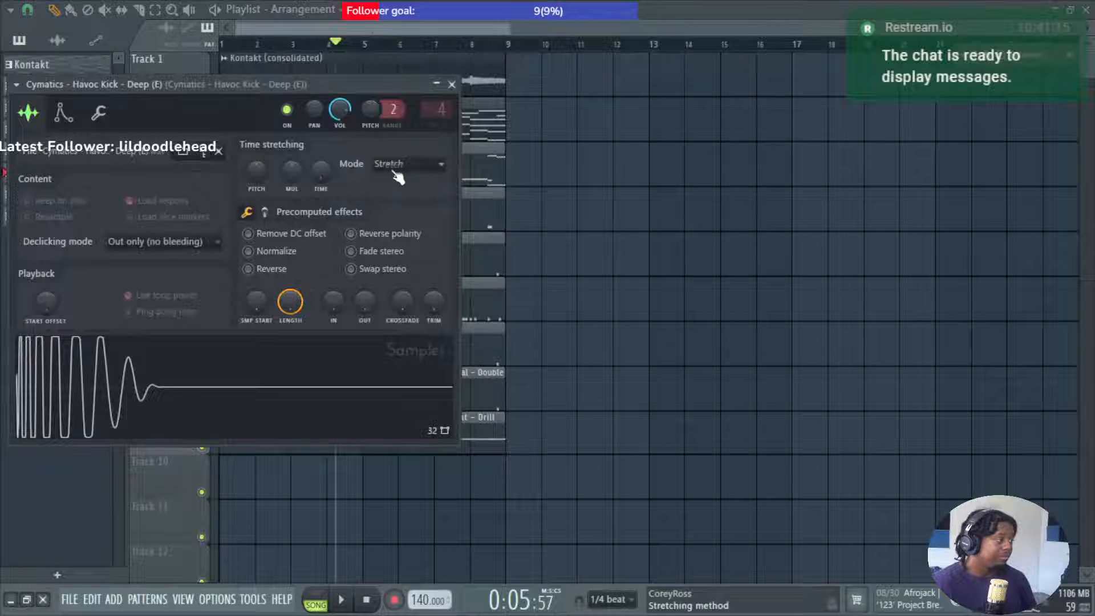
pyautogui.click(452, 84)
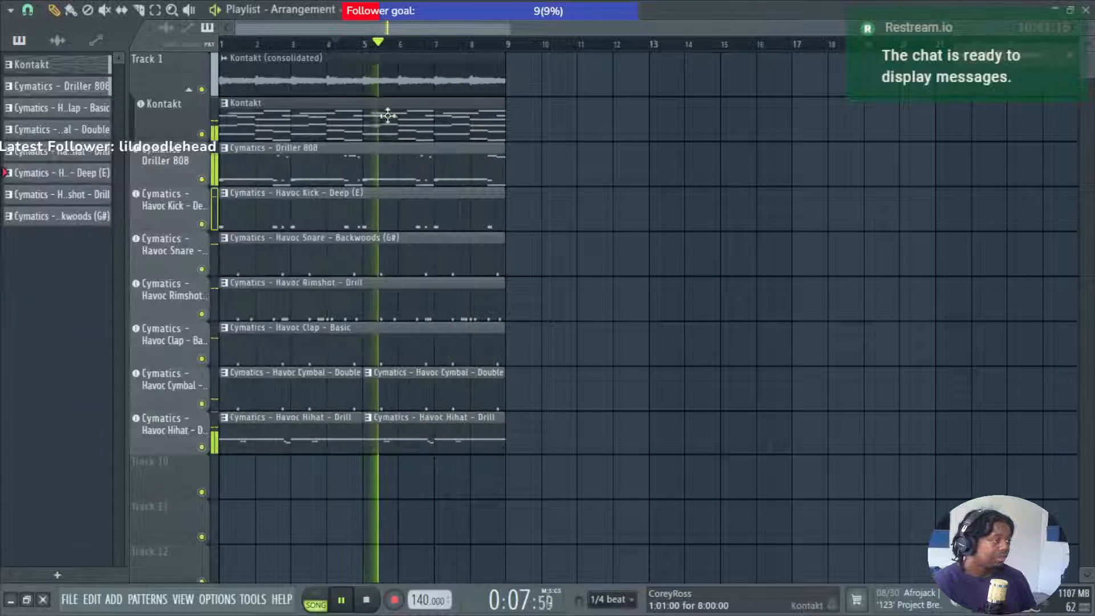
pyautogui.click(237, 181)
pyautogui.doubleClick(240, 168)
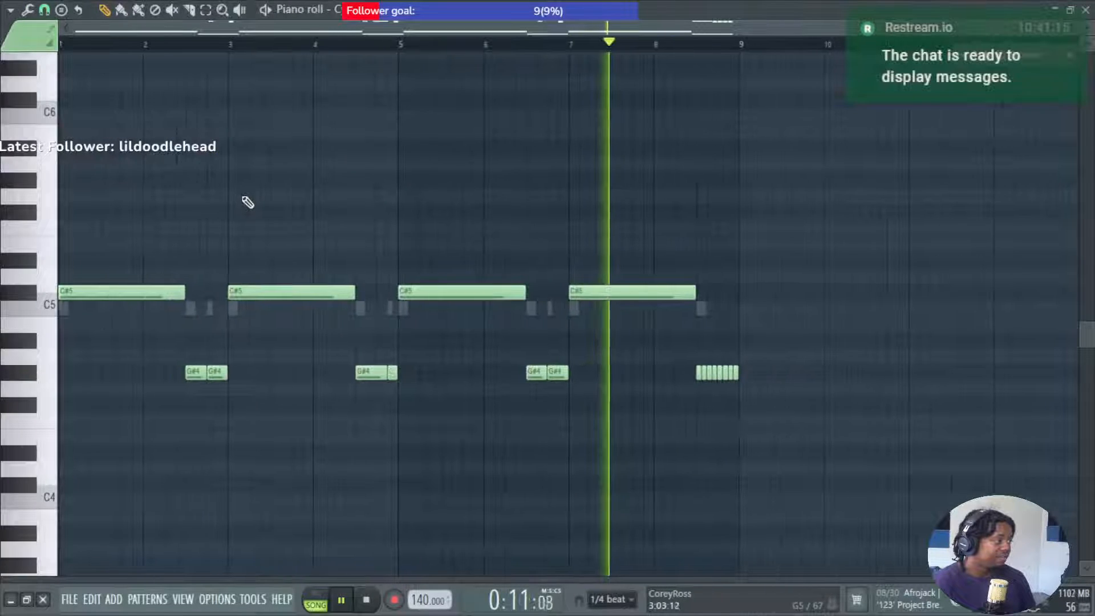
pyautogui.press('F5')
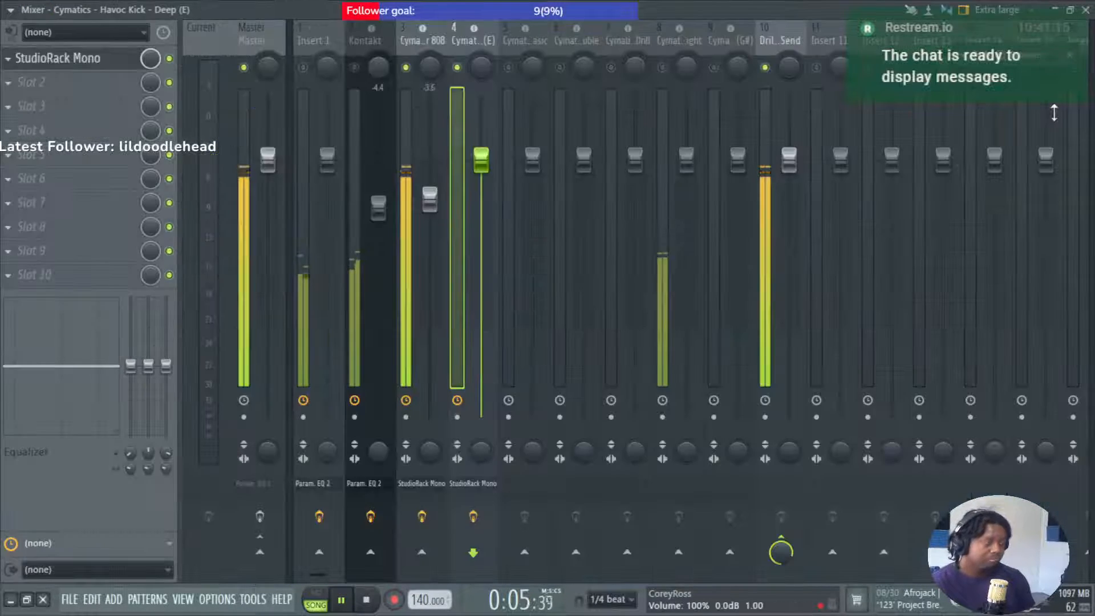
# Enable the clap, Double cymbal and Drill hi-hat mixer tracks and mute the kick and Driller 808 tracks during playback.
pyautogui.press('F9')
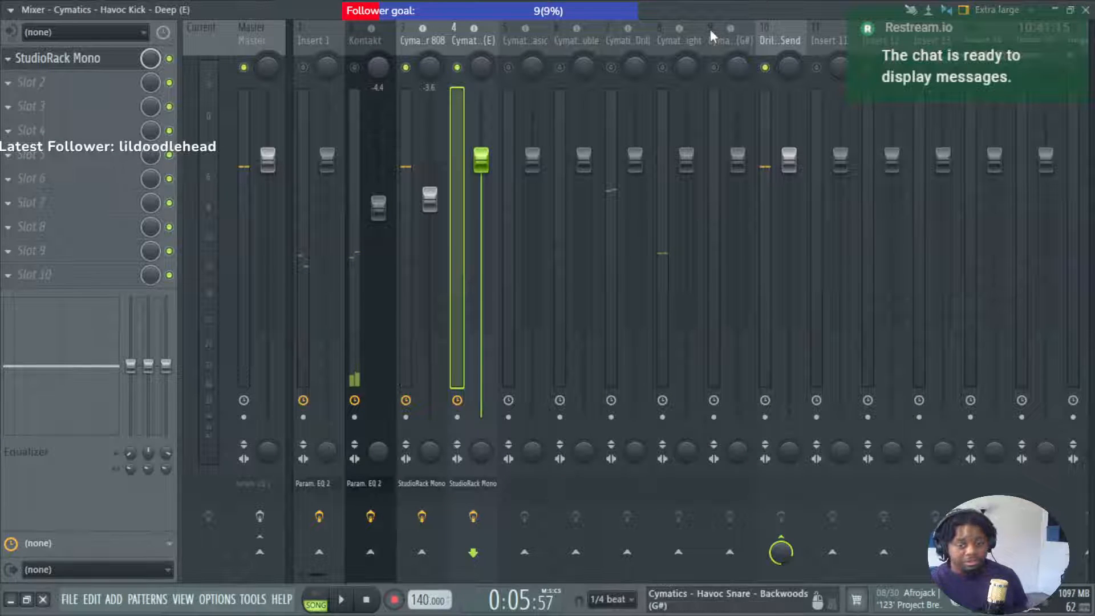
pyautogui.press('space')
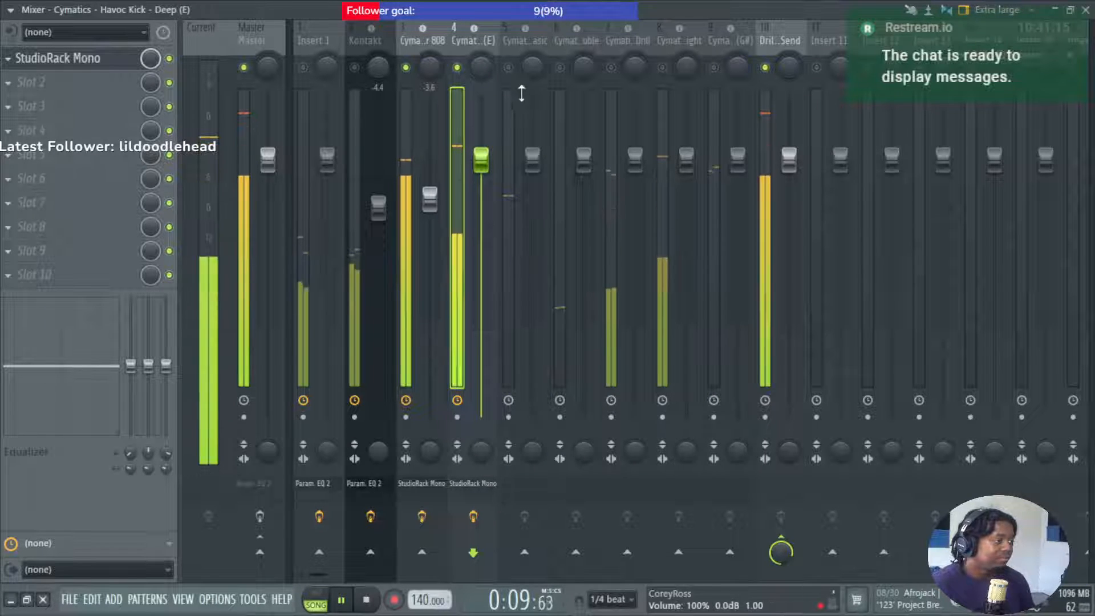
pyautogui.click(509, 67)
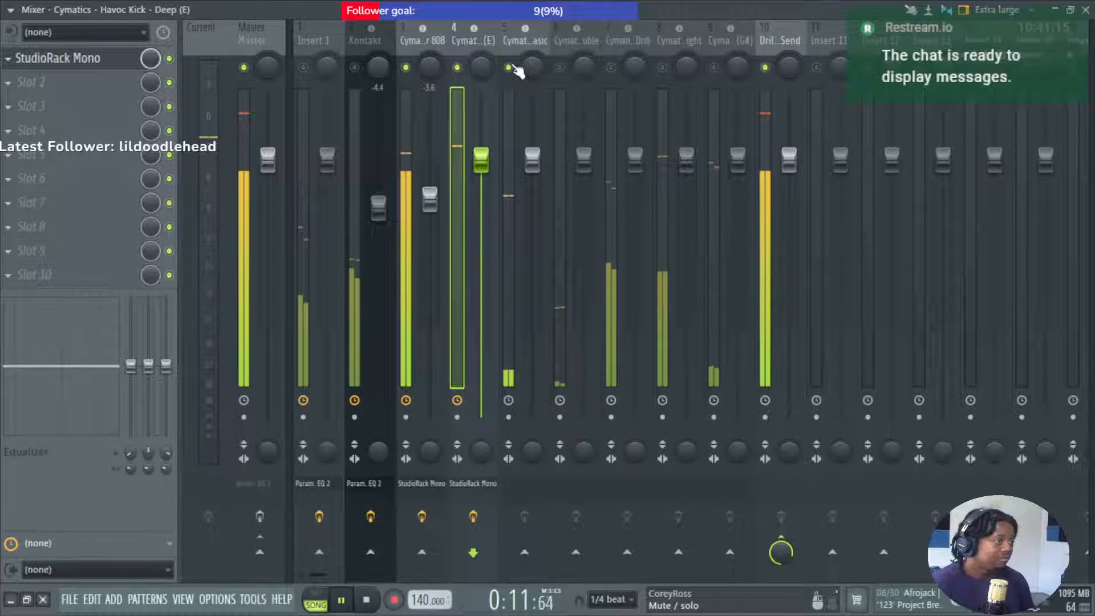
pyautogui.click(457, 67)
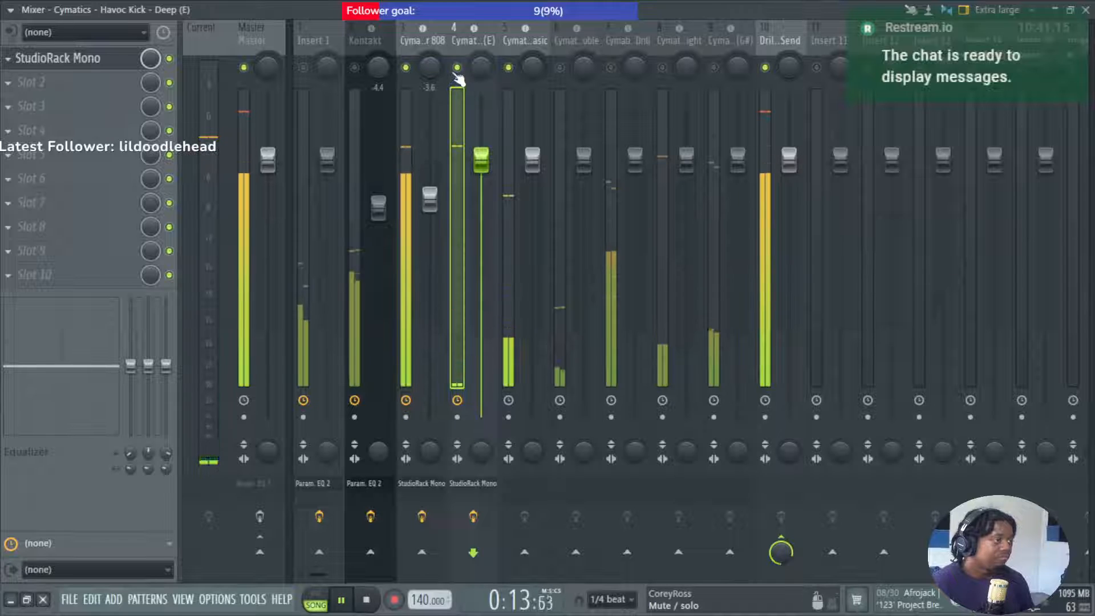
pyautogui.click(406, 68)
pyautogui.click(561, 67)
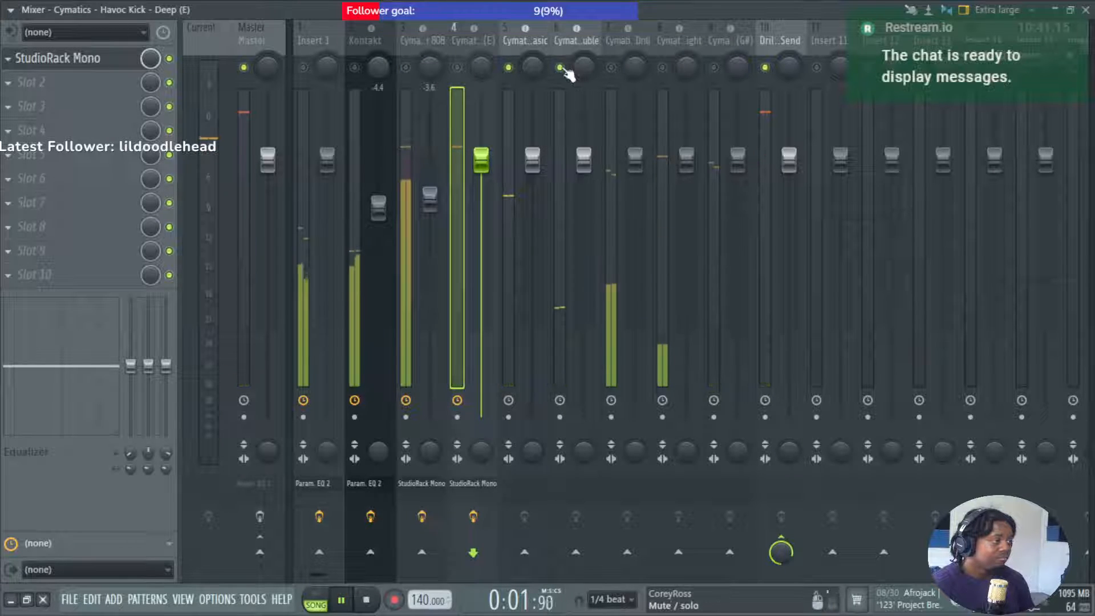
pyautogui.click(611, 68)
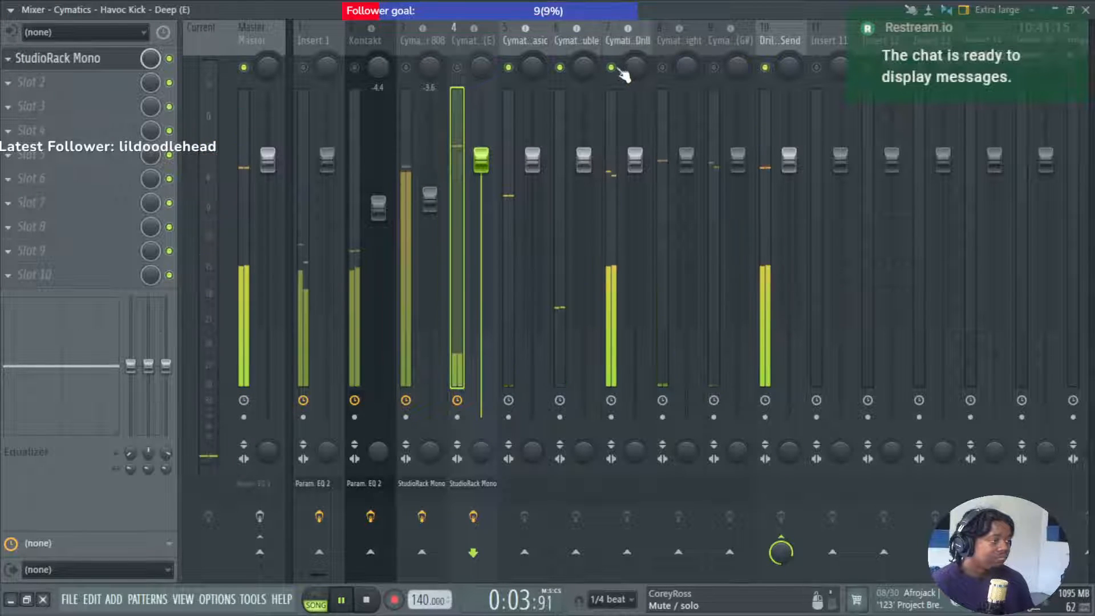
# Lower the Drill hi-hat fader to -10.9 dB, and enable the Tight rimshot track and lower its fader to -5.8 dB.
pyautogui.moveTo(635, 161); pyautogui.dragTo(635, 271)
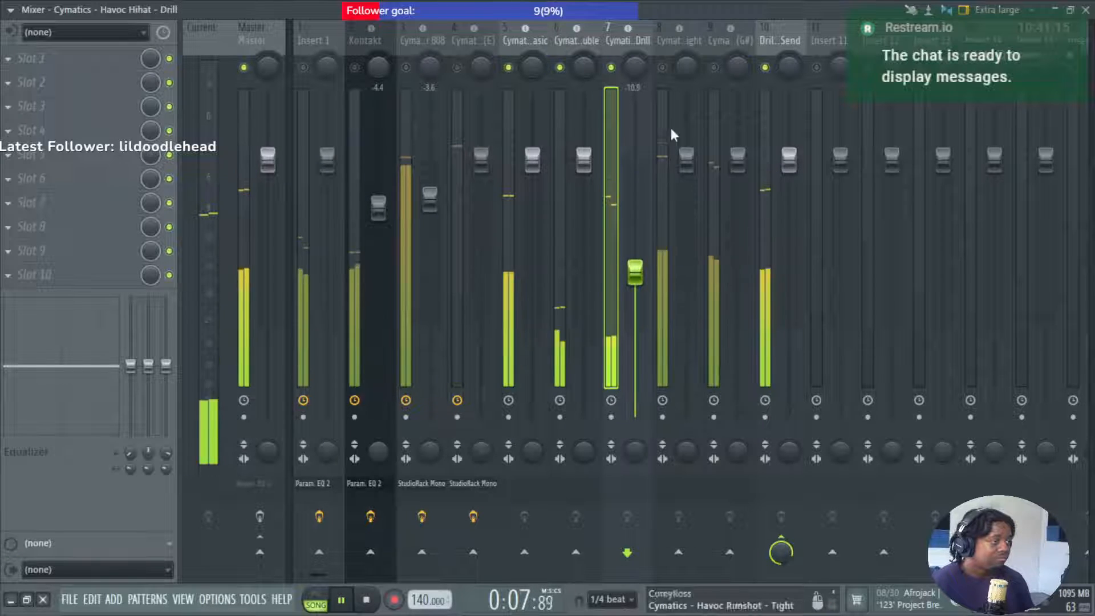
pyautogui.click(662, 68)
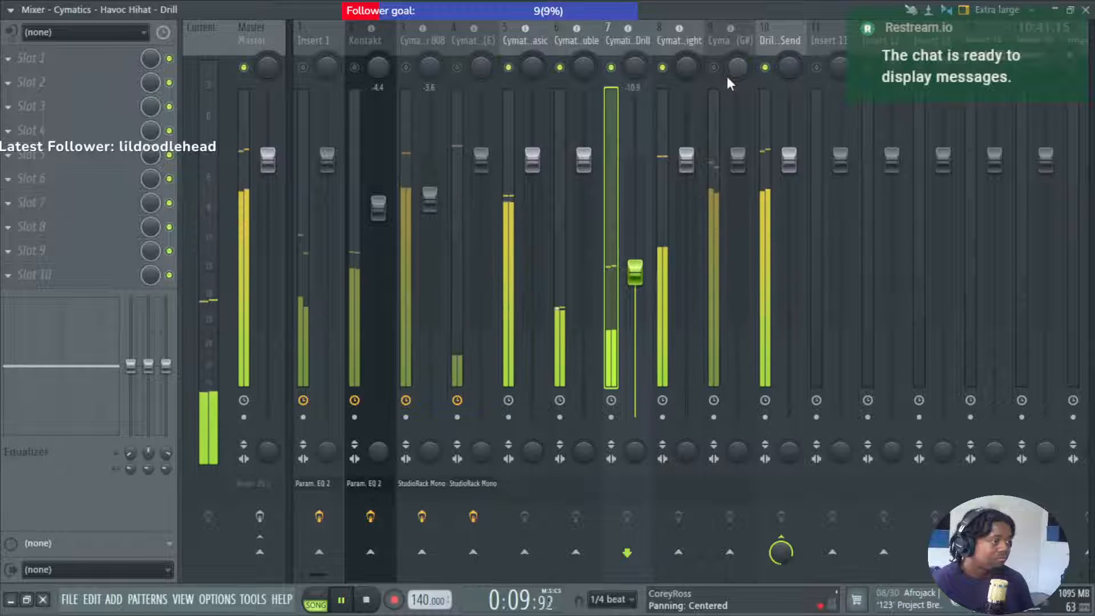
pyautogui.moveTo(686, 161); pyautogui.dragTo(688, 228)
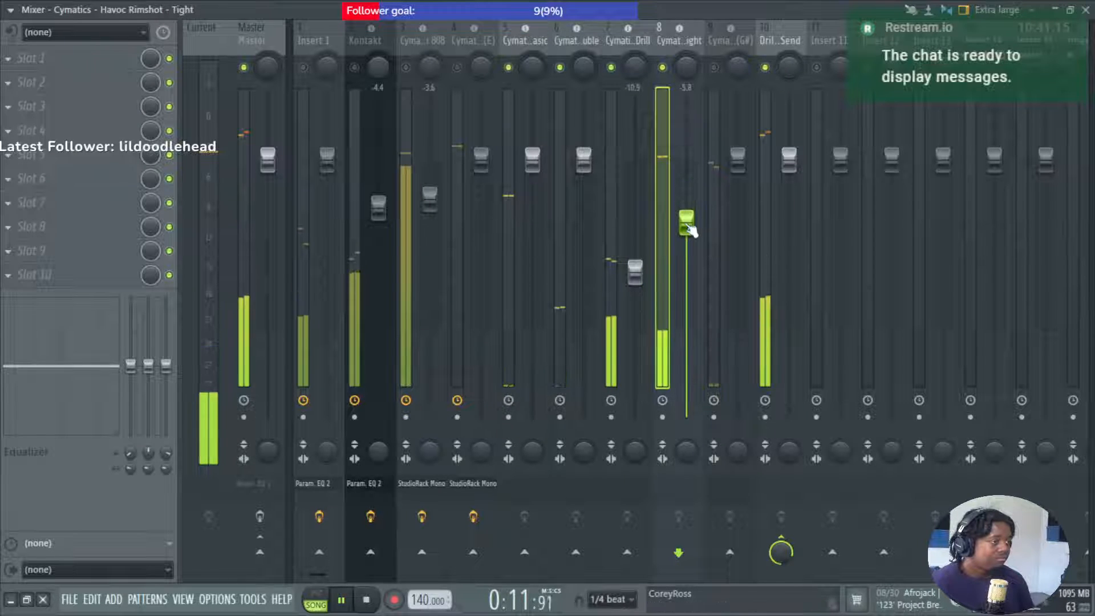
# Enable the Havoc Snare - Backwoods (G#) mixer track, move it directly after the kick track, and solo it.
pyautogui.click(713, 67)
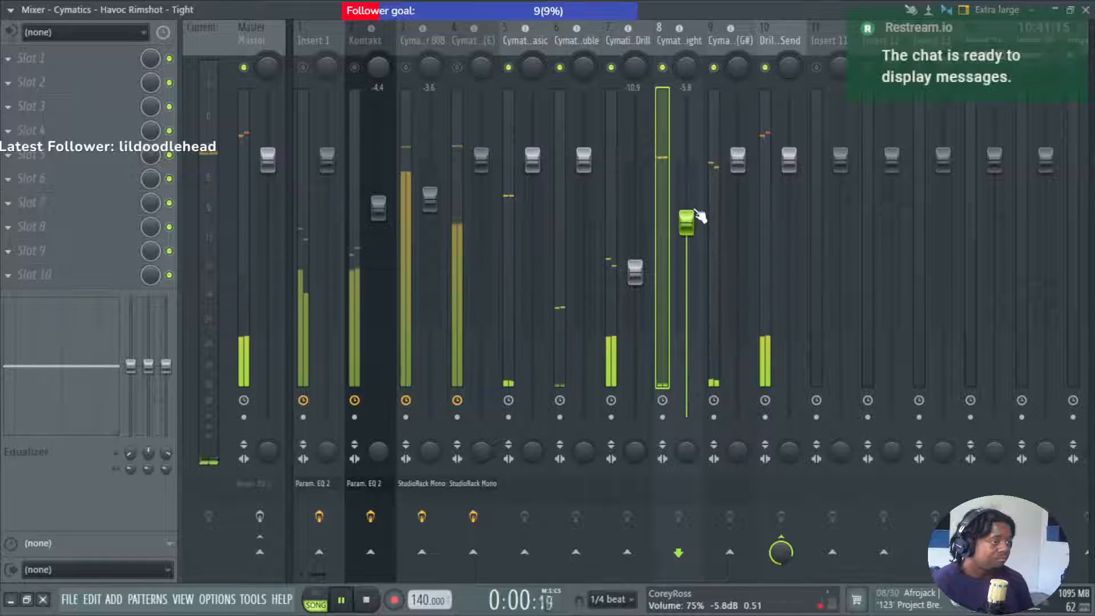
pyautogui.moveTo(713, 234); pyautogui.dragTo(514, 234)
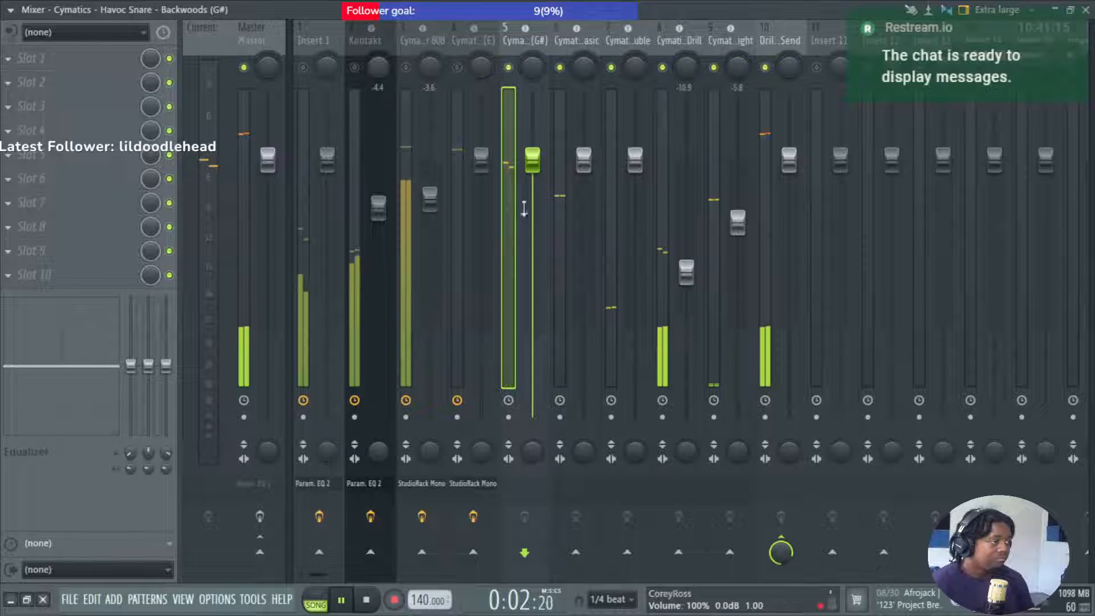
pyautogui.rightClick(508, 67)
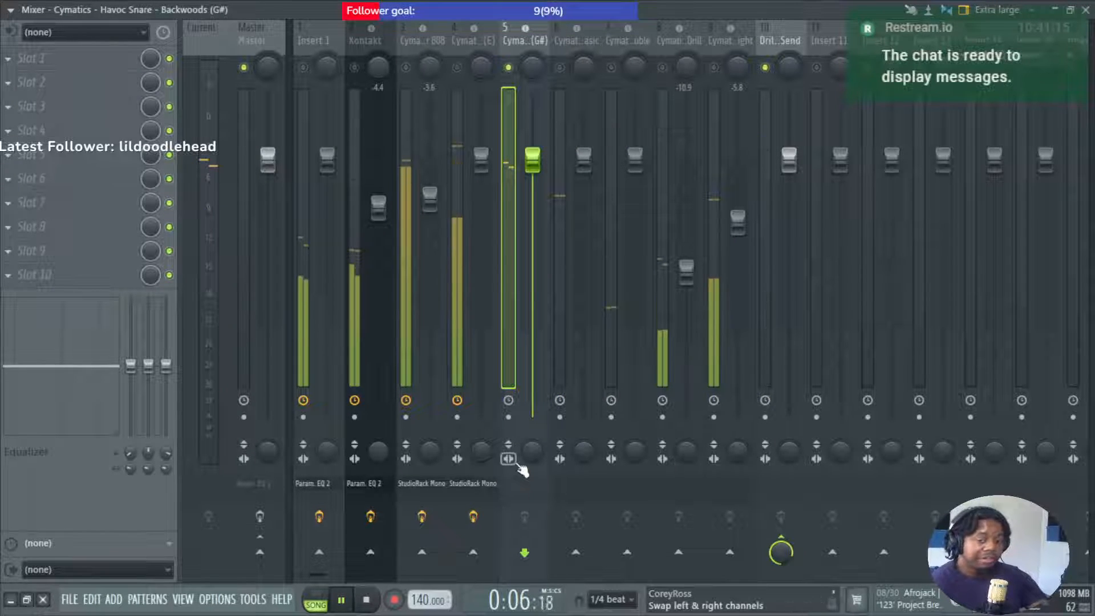
pyautogui.click(525, 481)
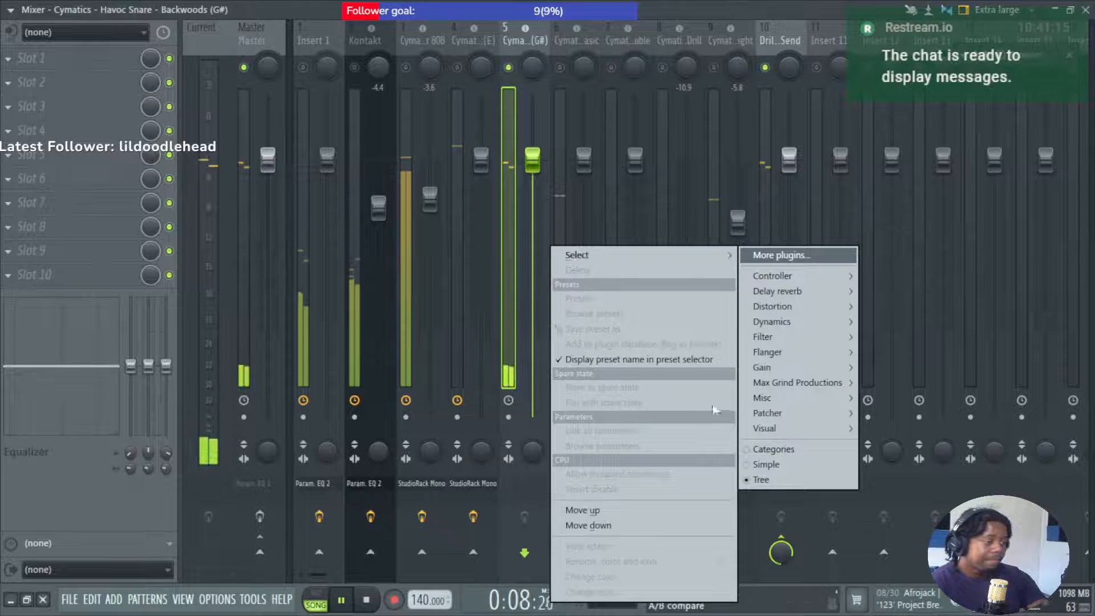
pyautogui.click(512, 445)
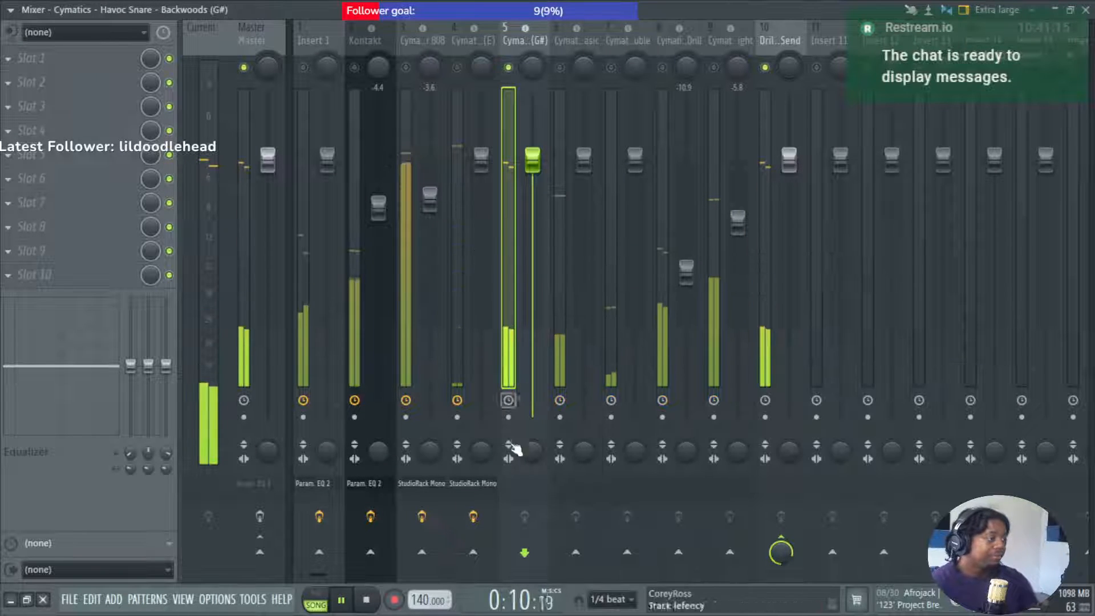
# Stop playback and start saving the kick's StudioRack Mono chain as a preset file named Drill Kick.
pyautogui.press('space')
pyautogui.click(484, 484)
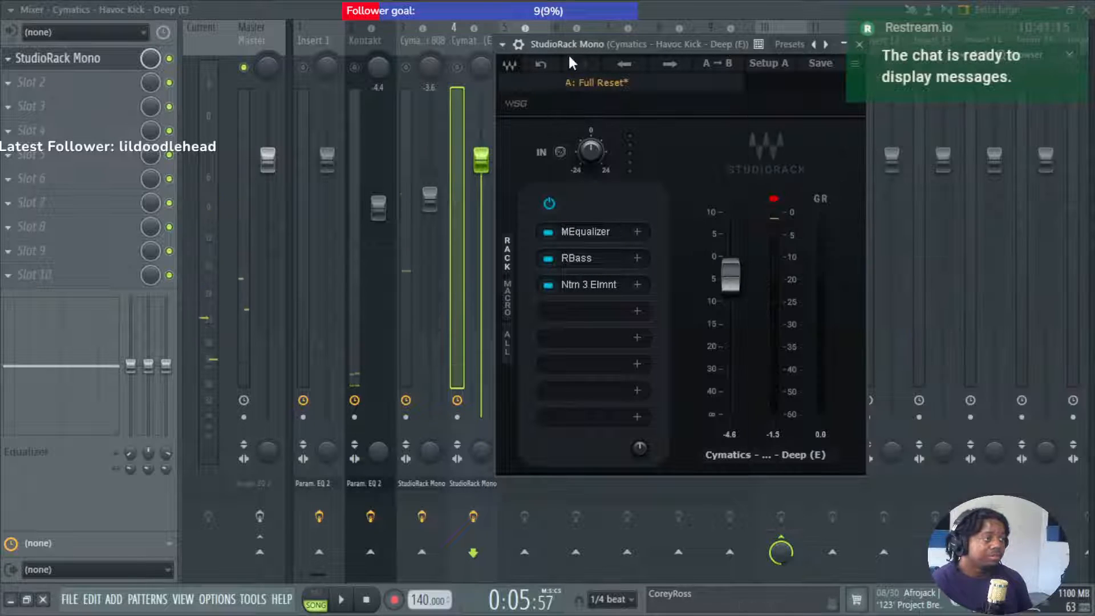
pyautogui.click(815, 63)
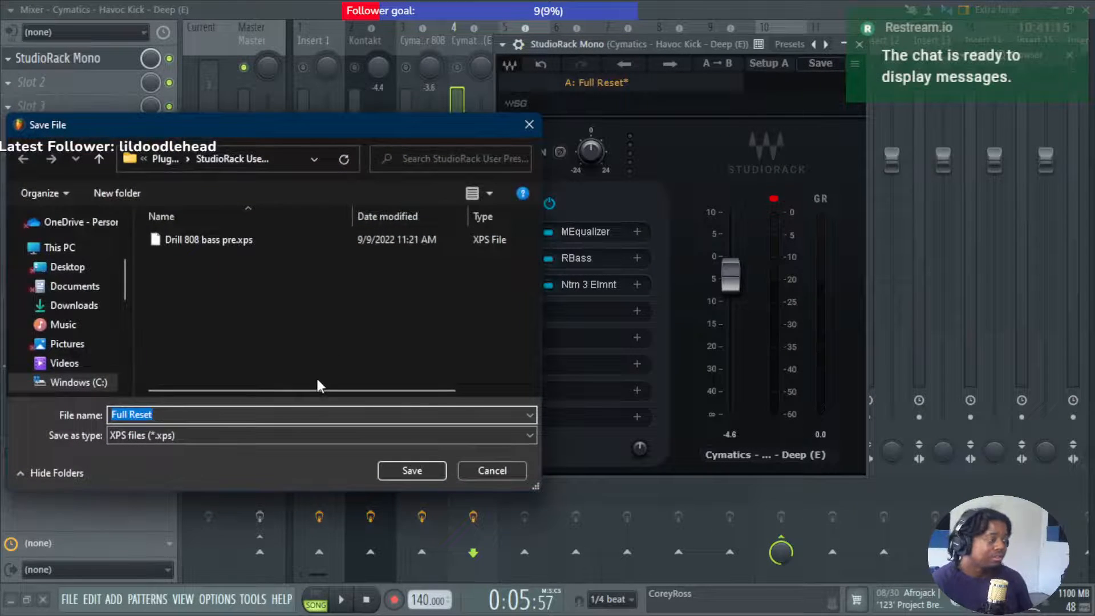
pyautogui.write('Drill')
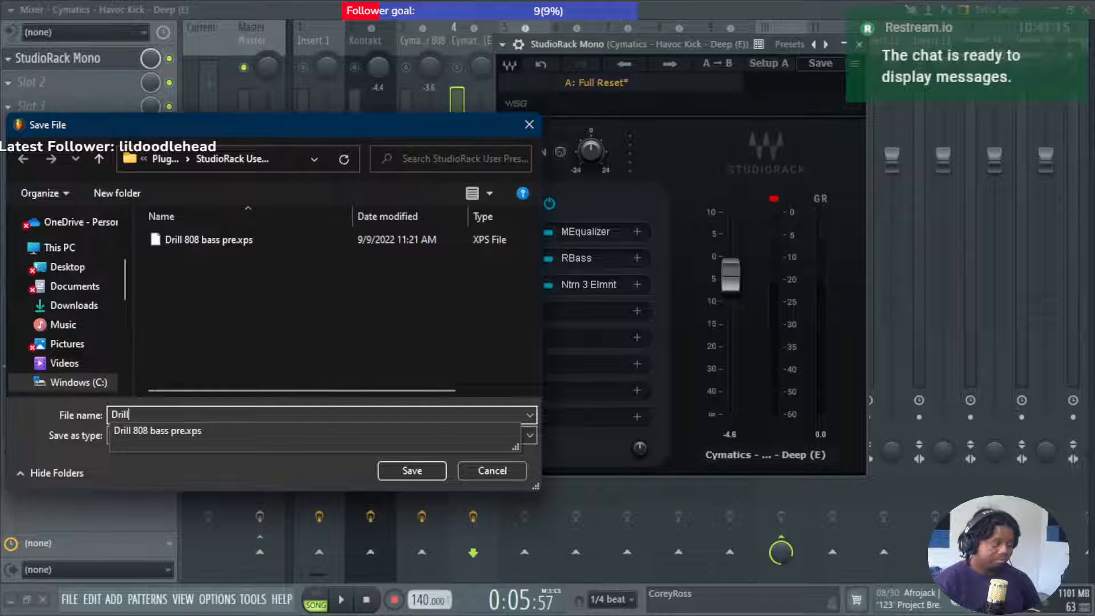
pyautogui.write(' Kick')
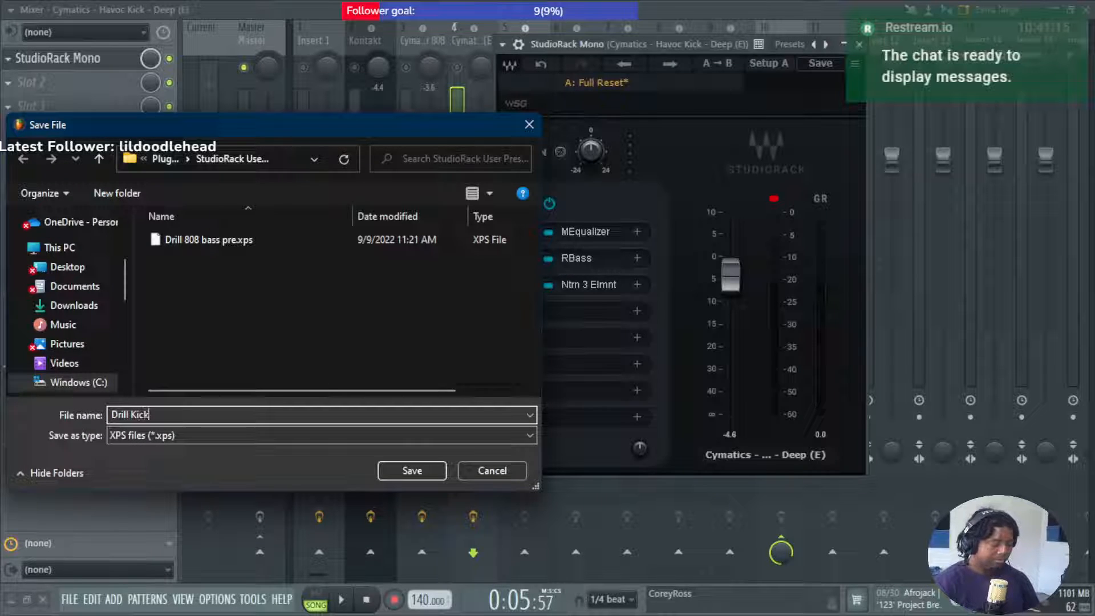
# Create a folder named Drill Preset in the StudioRack user presets directory.
pyautogui.rightClick(258, 323)
pyautogui.moveTo(360, 451)
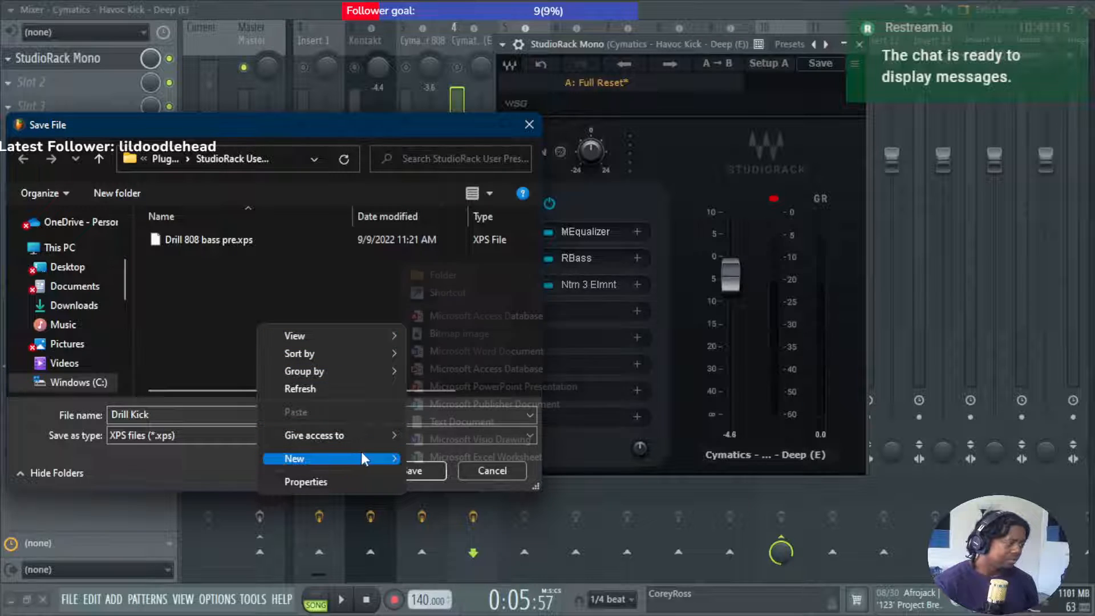
pyautogui.click(466, 276)
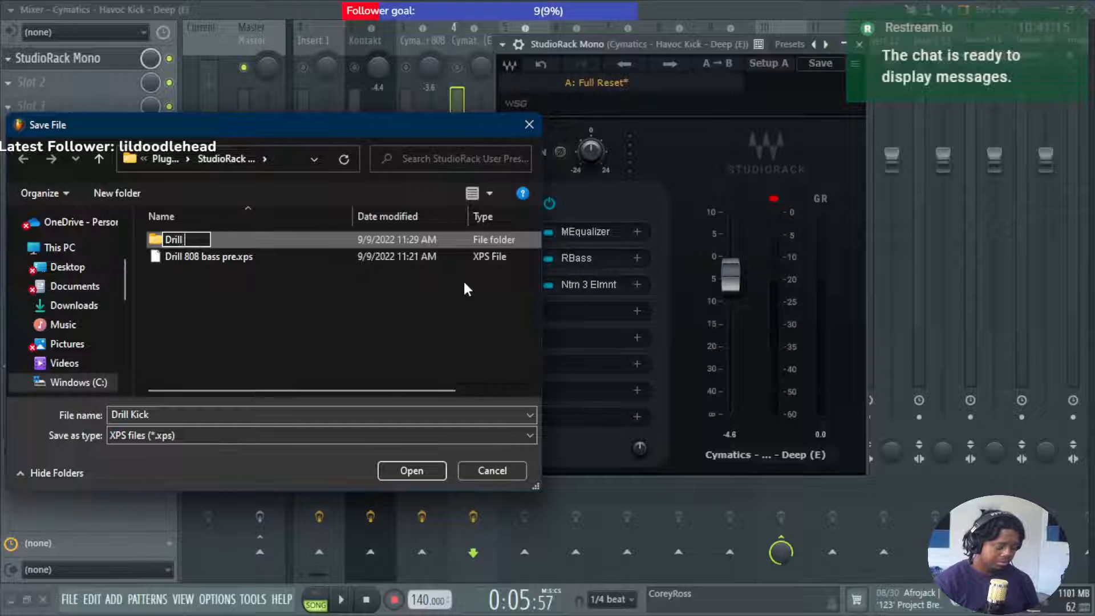
pyautogui.write('Drill Presets')
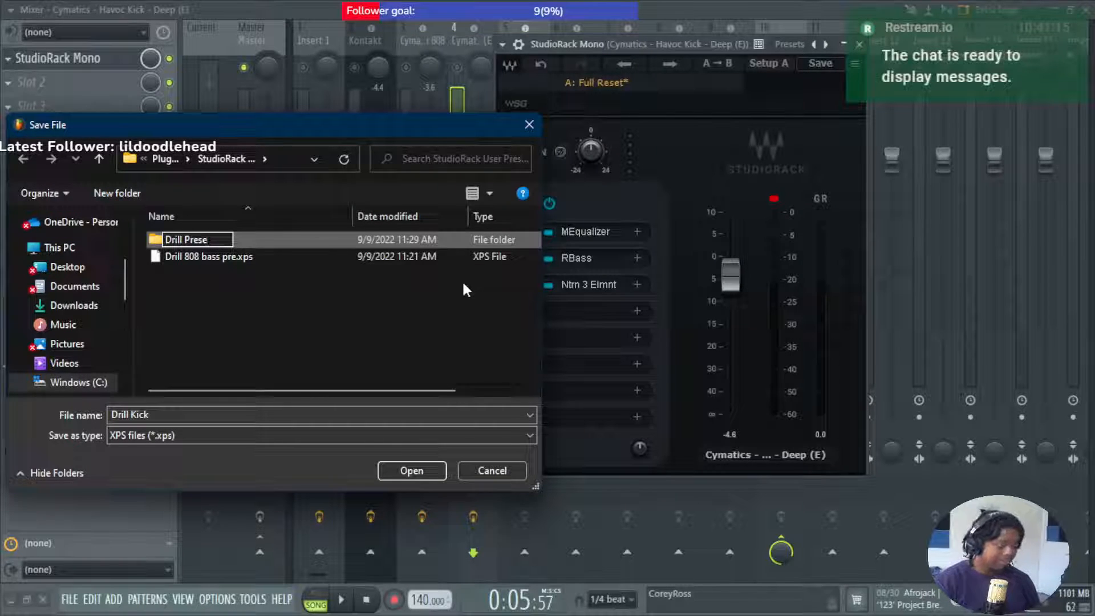
pyautogui.press('Return')
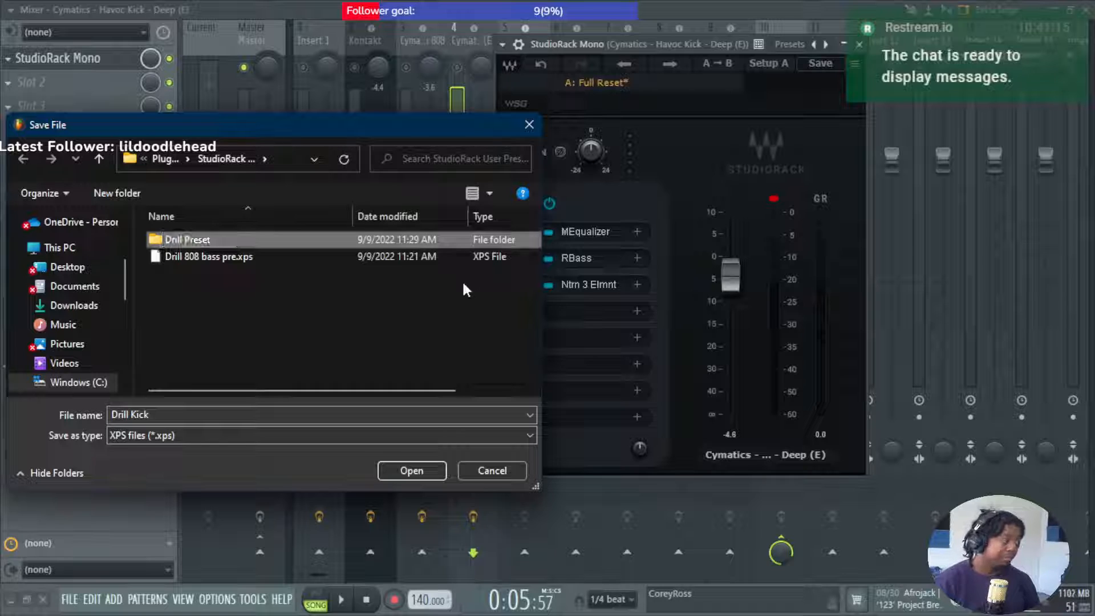
# Move Drill 808 bass pre.xps into the Drill Preset folder, and open that folder as the save location.
pyautogui.click(237, 258)
pyautogui.moveTo(236, 258); pyautogui.dragTo(241, 245)
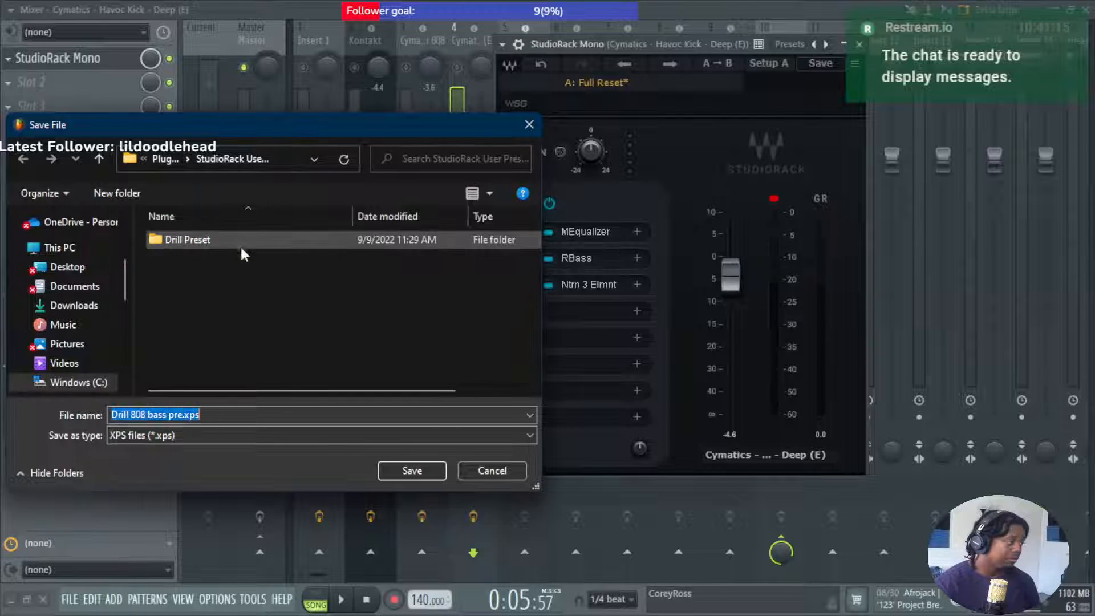
pyautogui.doubleClick(203, 240)
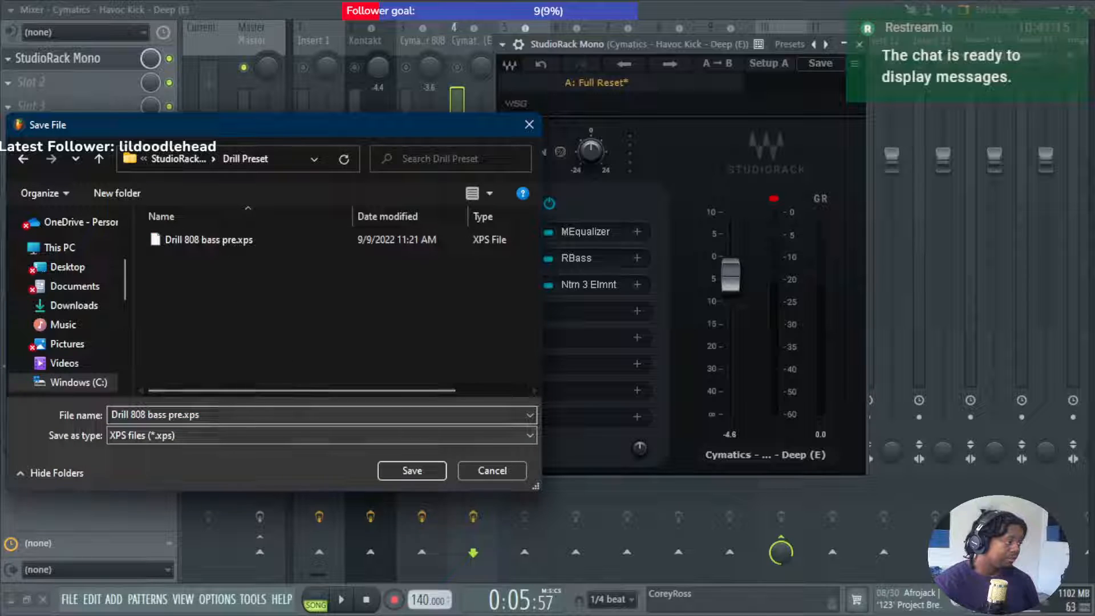
# Save the kick's StudioRack Mono chain in the Drill Preset folder under the name Drill 808 Kick.
pyautogui.write('Drill Ki')
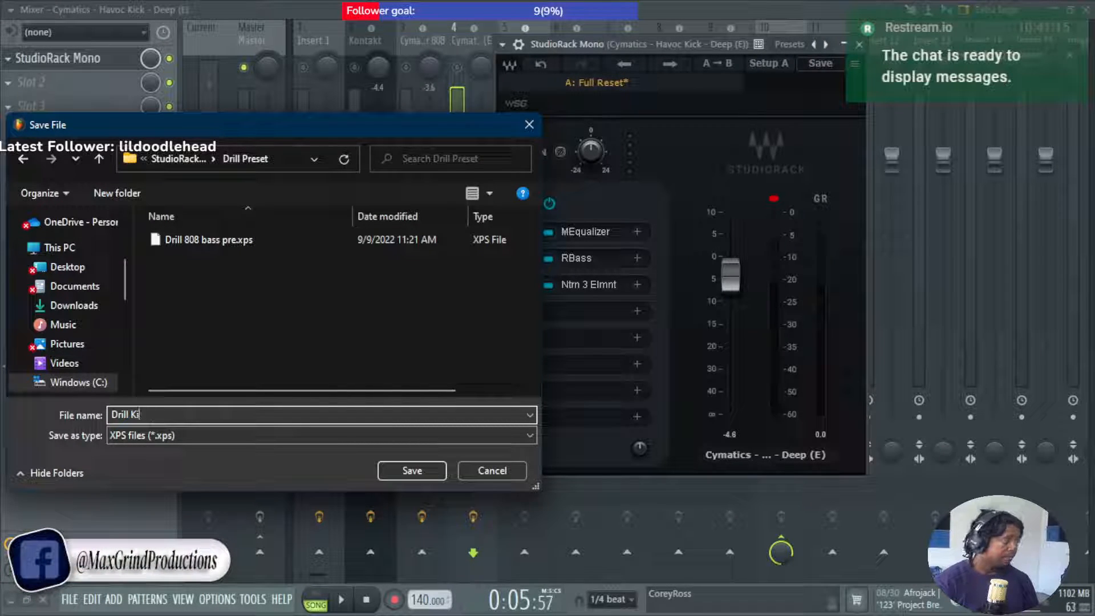
pyautogui.press('BackSpace')
pyautogui.press('BackSpace')
pyautogui.write('808')
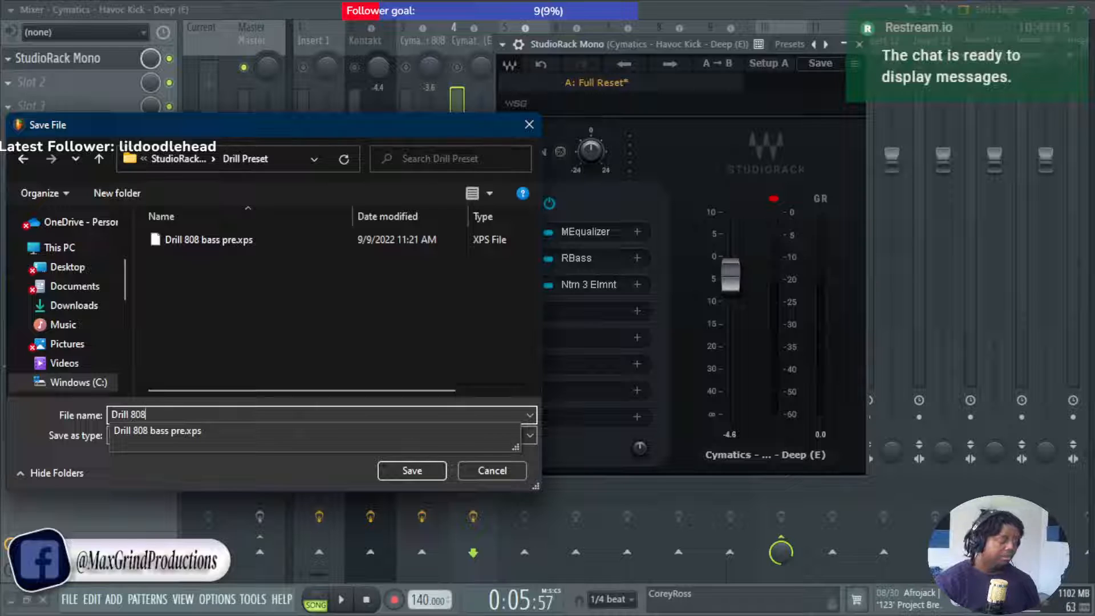
pyautogui.write(' Ki')
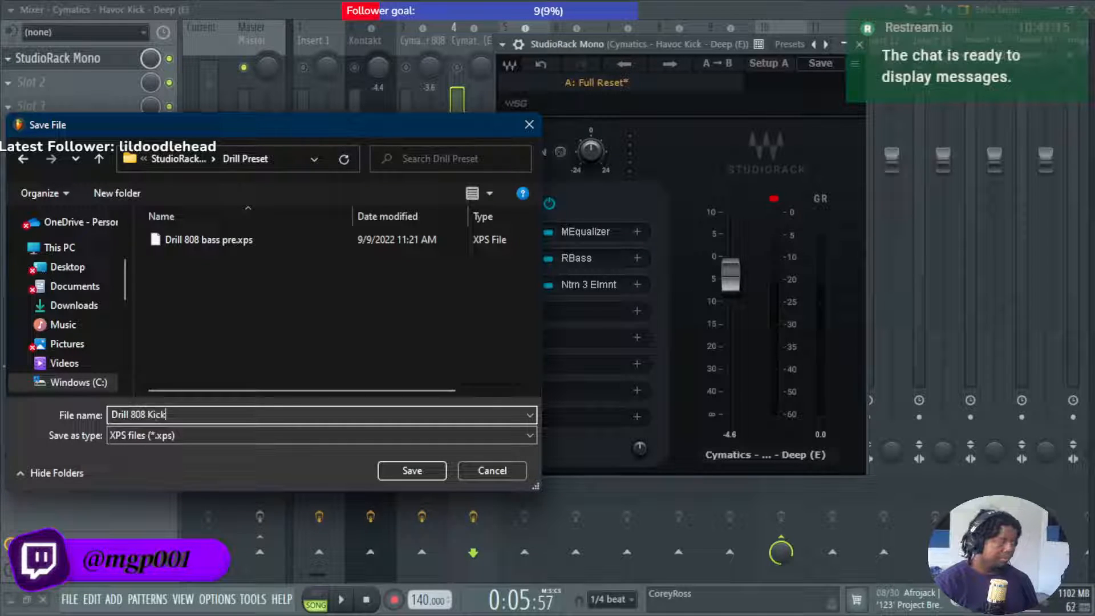
pyautogui.write('ck')
pyautogui.press('Return')
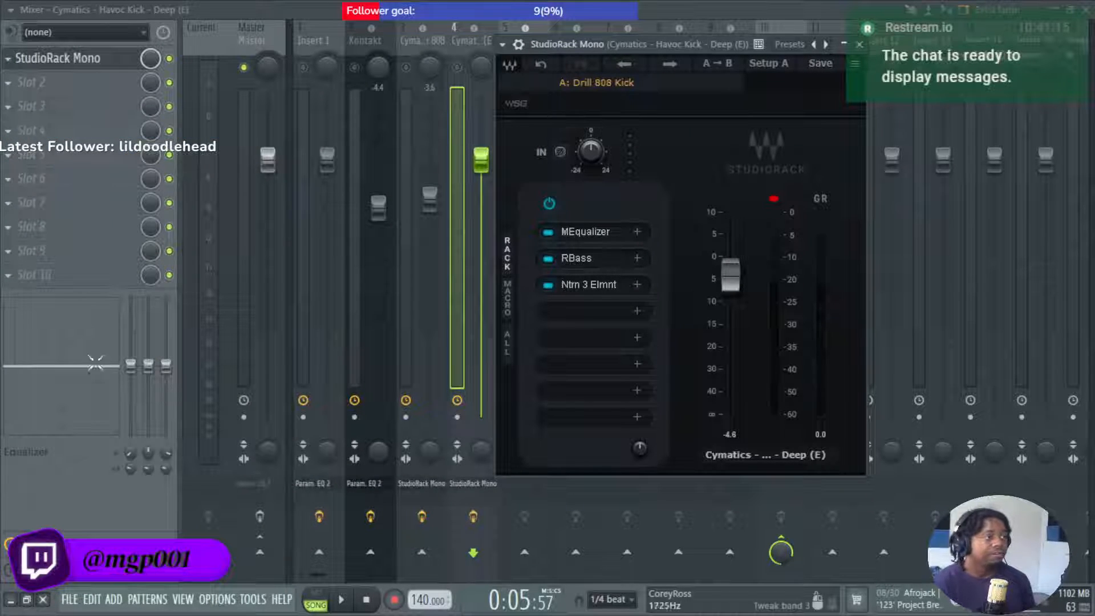
# Start playback, check the user presets stored under Drill Preset in StudioRack, and skip the SoundGrid setup.
pyautogui.press('space')
pyautogui.click(820, 63)
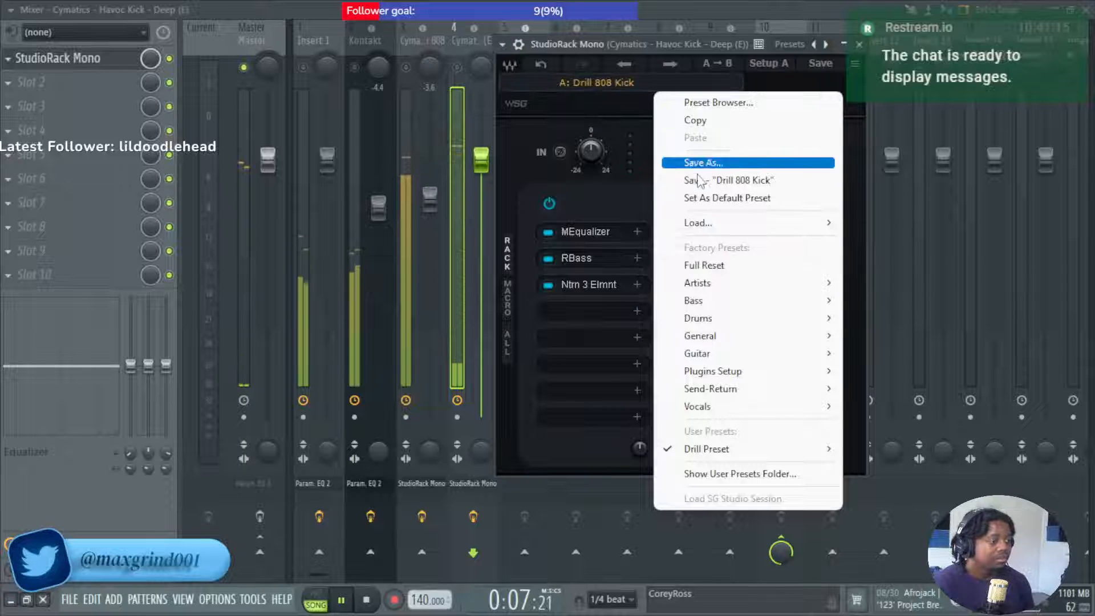
pyautogui.moveTo(764, 449)
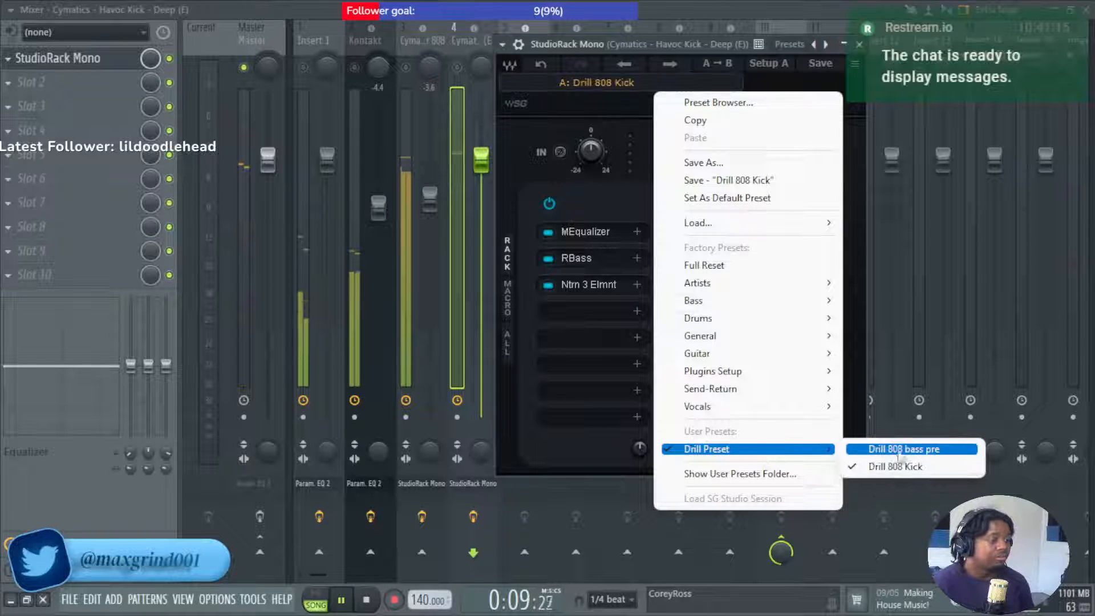
pyautogui.click(523, 101)
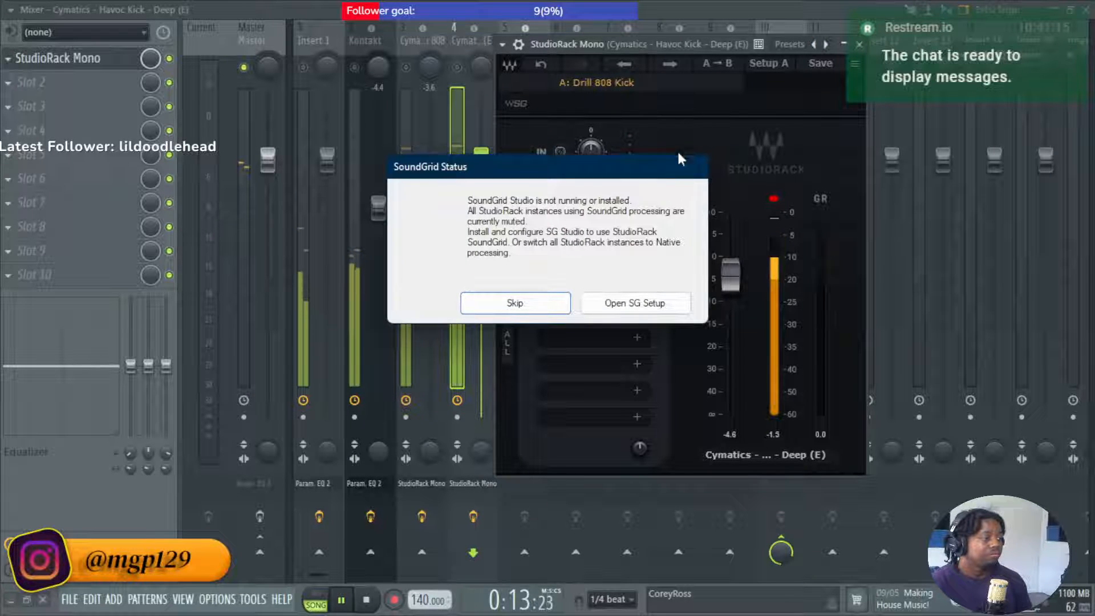
pyautogui.click(515, 302)
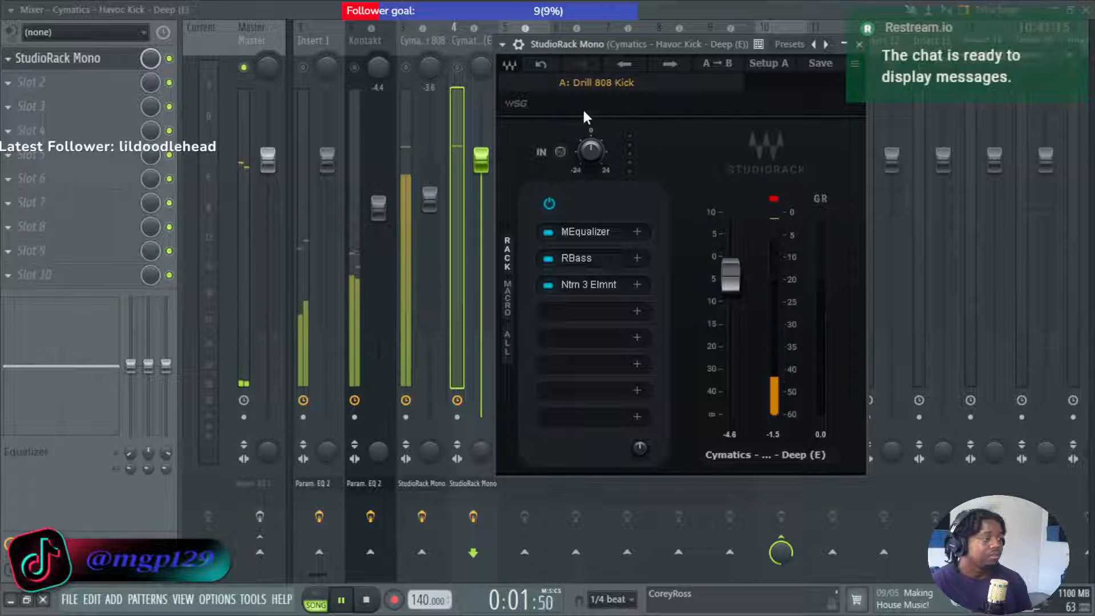
# Close the kick's StudioRack Mono and add the Kontakt mixer track to the solo alongside the snare.
pyautogui.click(457, 116)
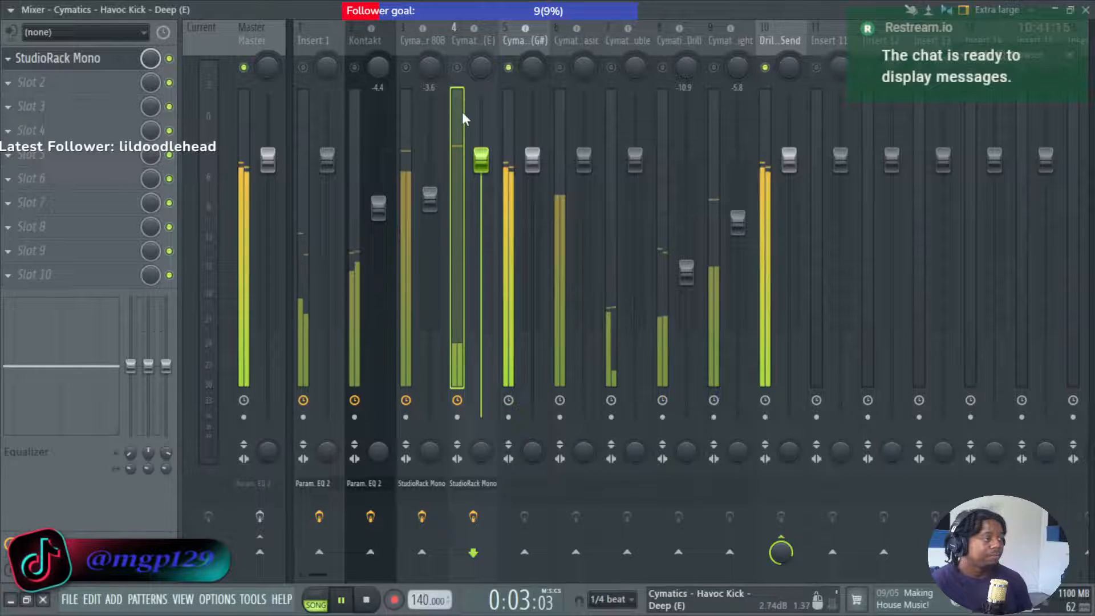
pyautogui.click(512, 101)
pyautogui.click(525, 483)
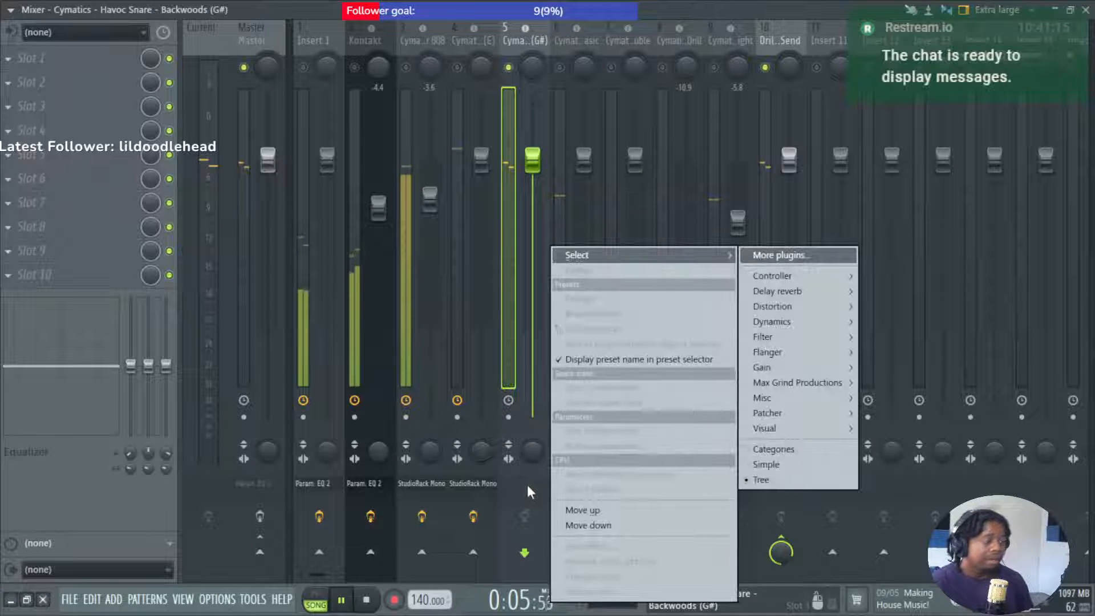
pyautogui.moveTo(833, 382)
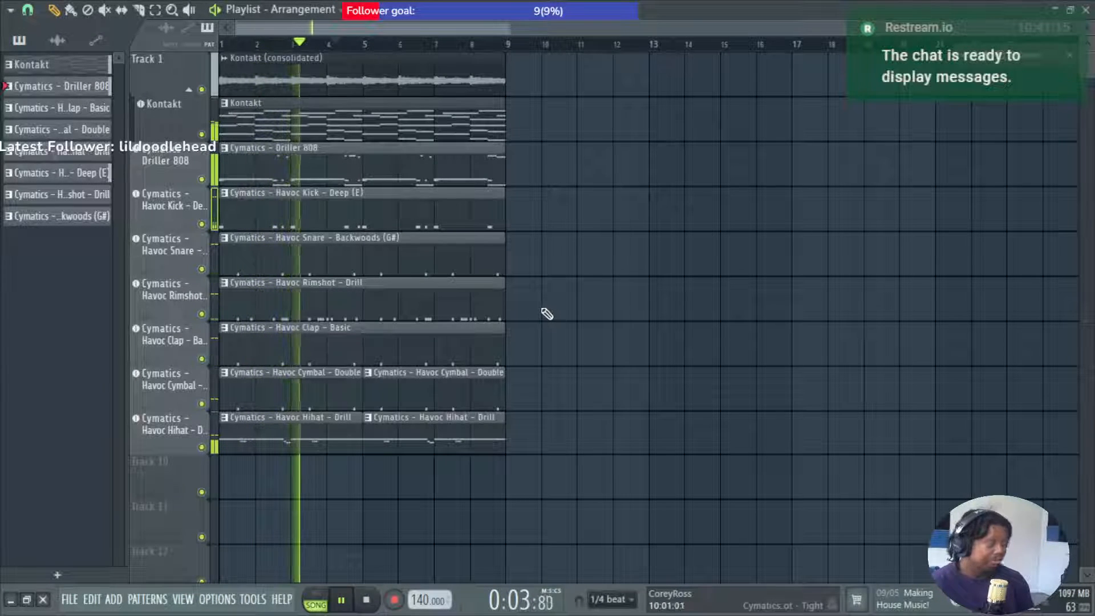
pyautogui.press('F9')
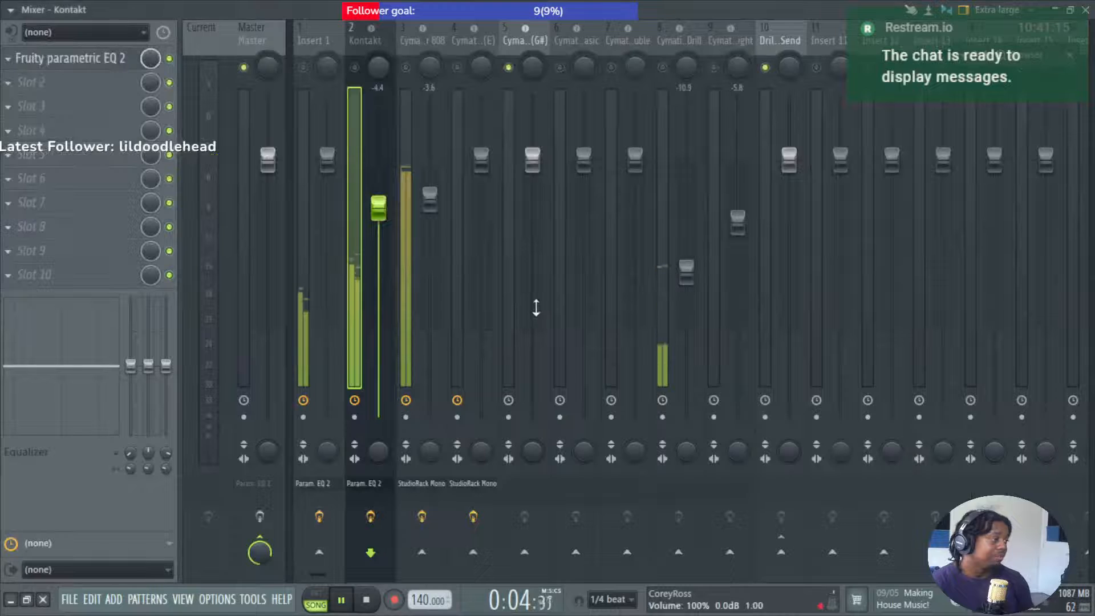
pyautogui.click(364, 76)
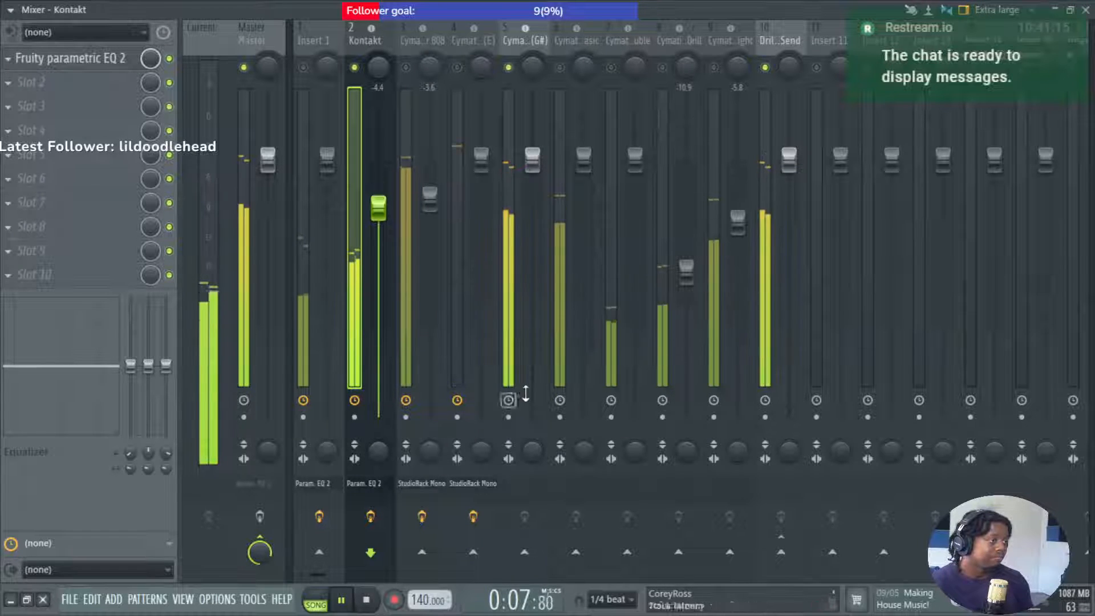
# Load StudioRack Mono from the Waves Fxs group on the Havoc Snare - Backwoods (G#) mixer track and reposition its window.
pyautogui.click(508, 484)
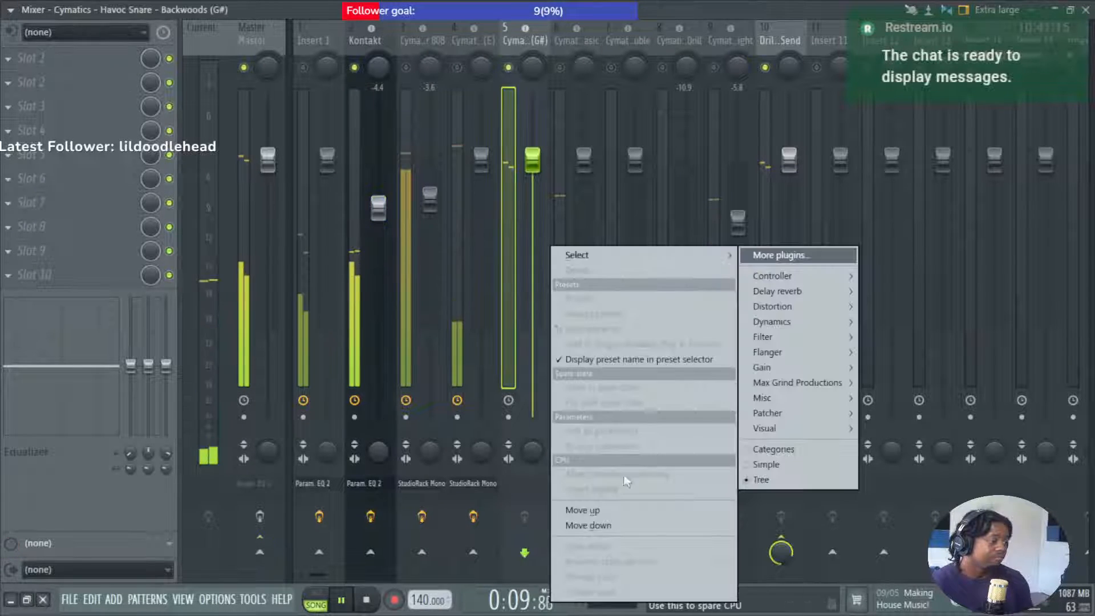
pyautogui.moveTo(833, 383)
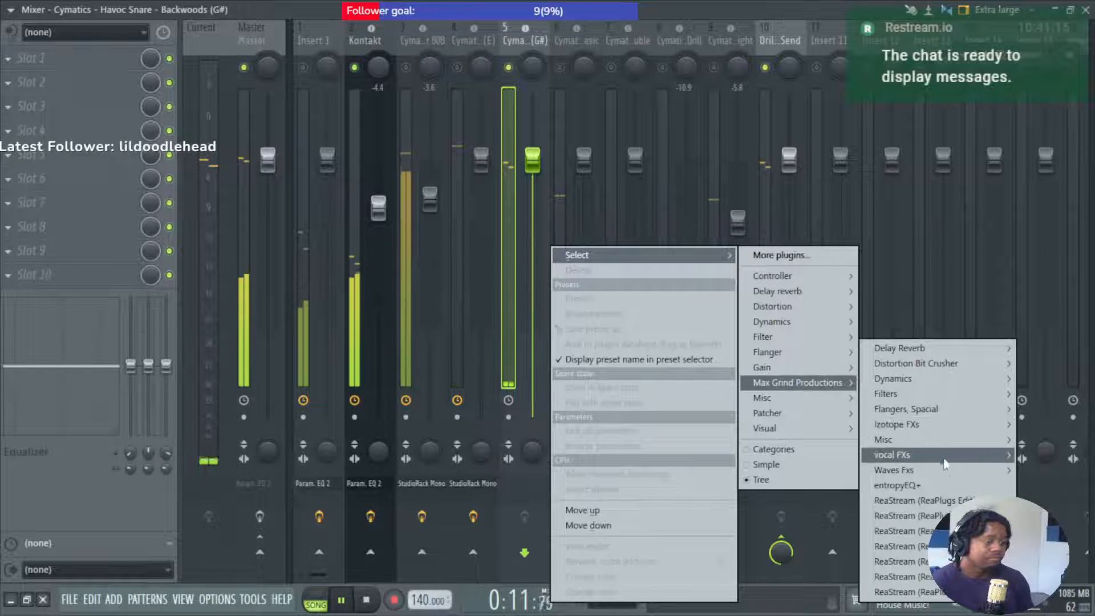
pyautogui.moveTo(943, 467)
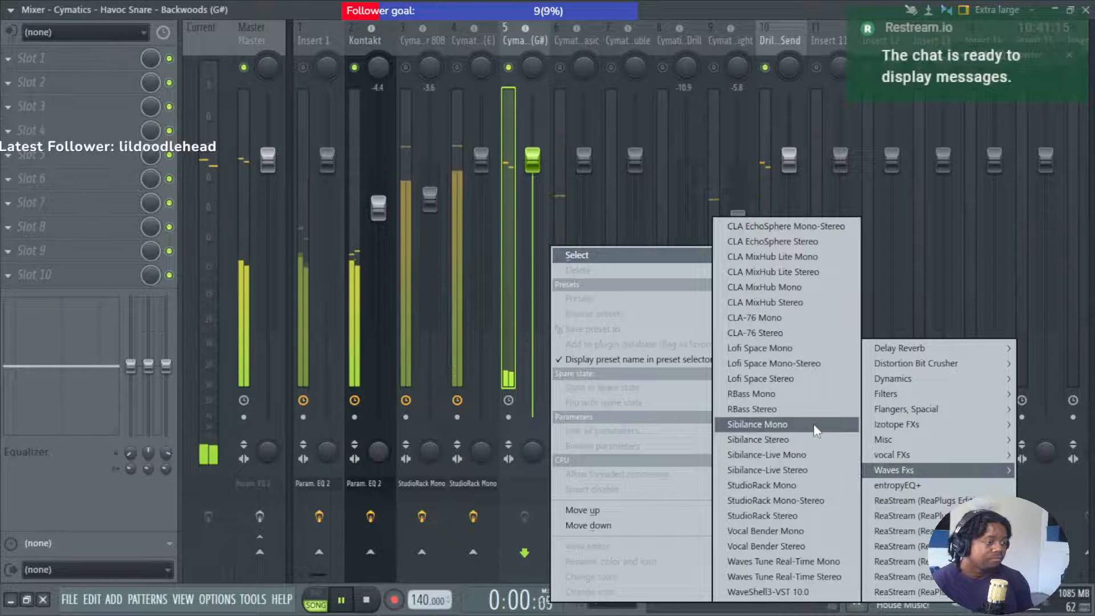
pyautogui.click(793, 486)
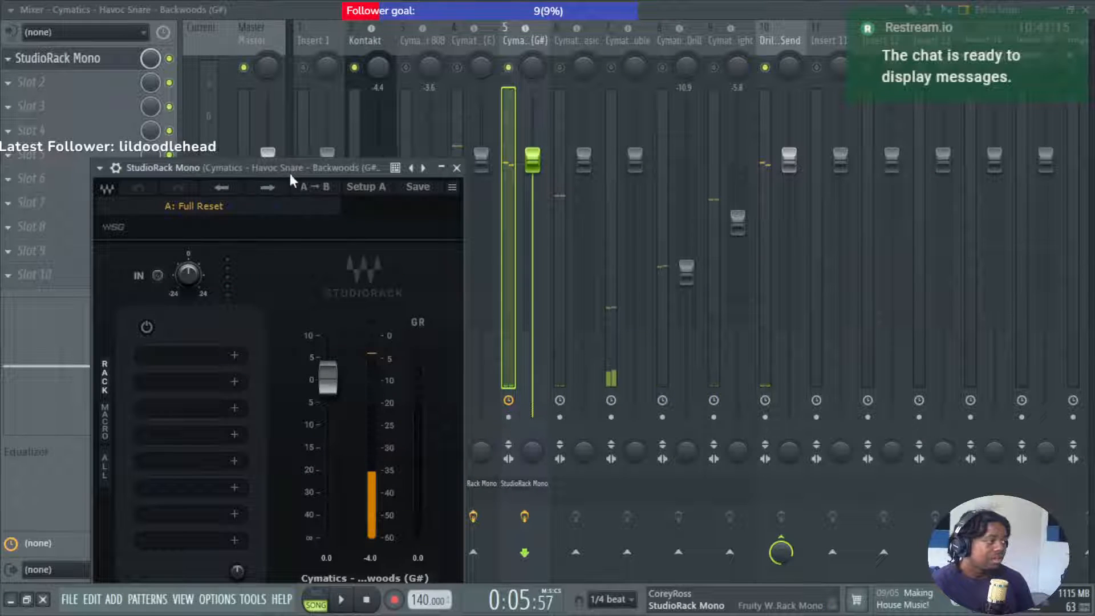
pyautogui.moveTo(289, 175); pyautogui.dragTo(325, 131)
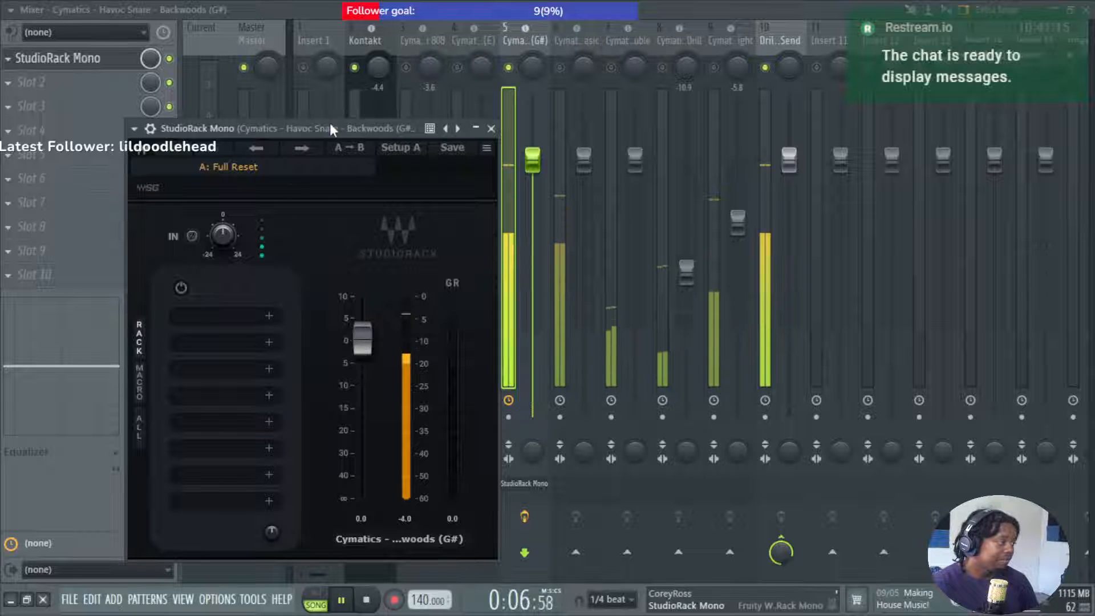
pyautogui.moveTo(331, 128); pyautogui.dragTo(616, 81)
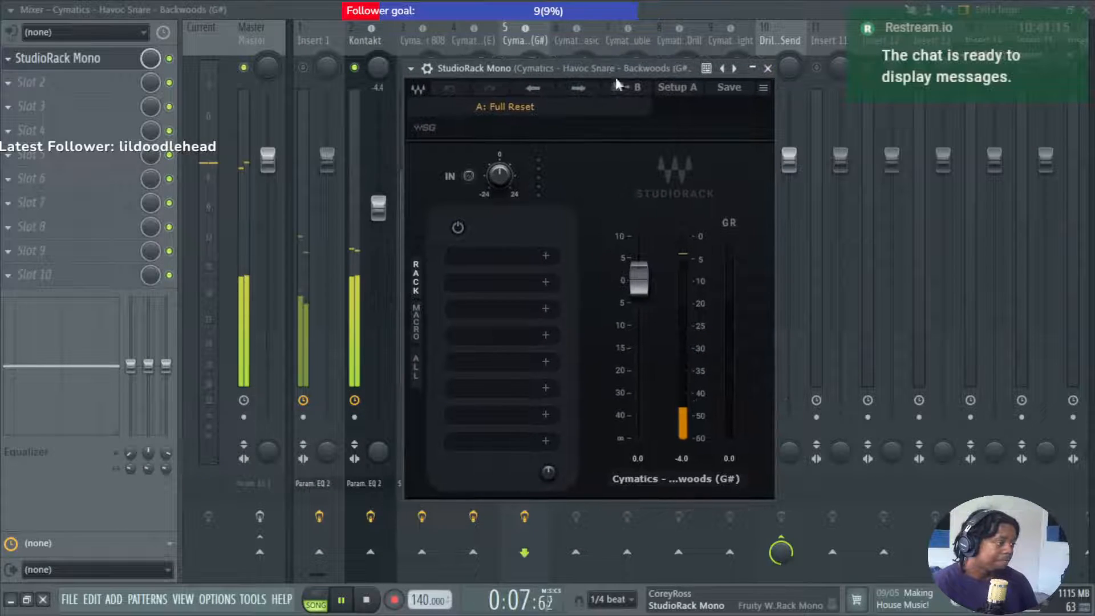
# Insert MeldaProduction's MEqualizer VST3 into the first rack slot of the snare's StudioRack.
pyautogui.click(544, 256)
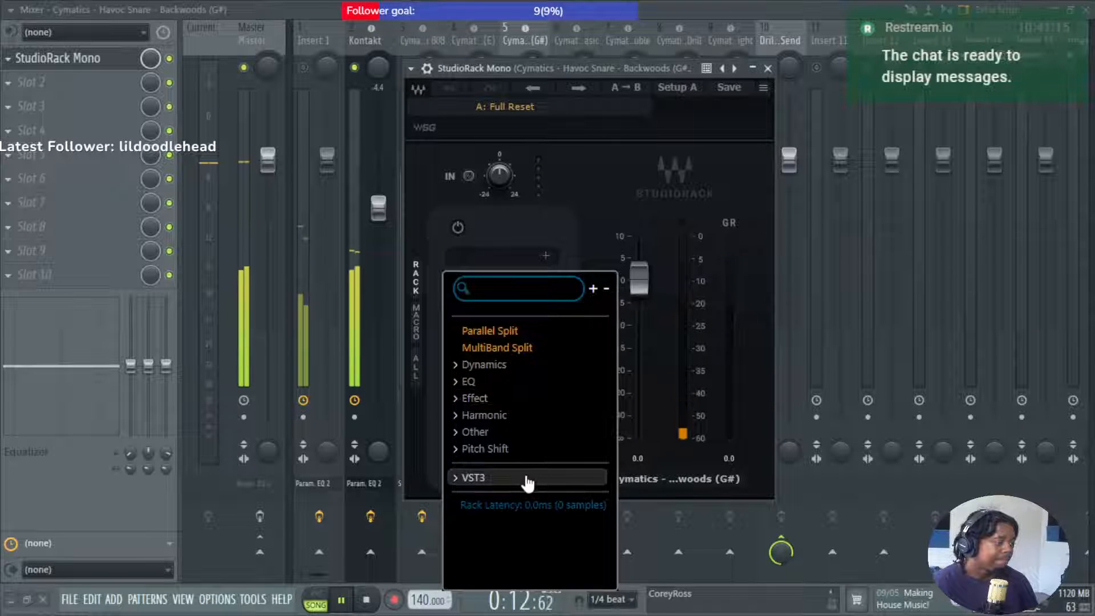
pyautogui.scroll(-5, 528, 484)
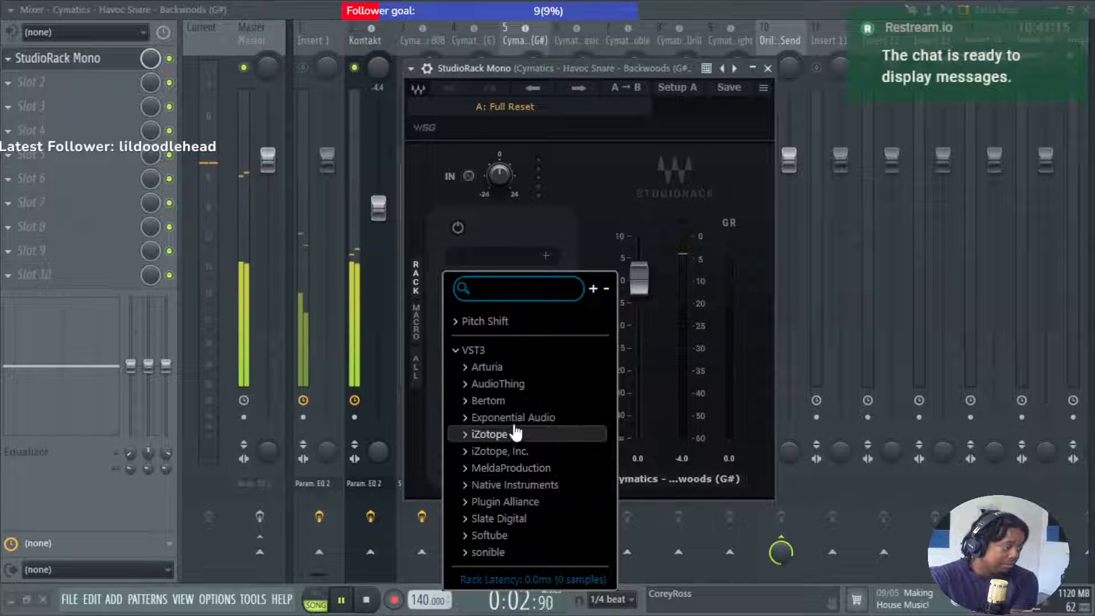
pyautogui.click(532, 470)
pyautogui.scroll(-2, 542, 475)
pyautogui.scroll(-7, 545, 473)
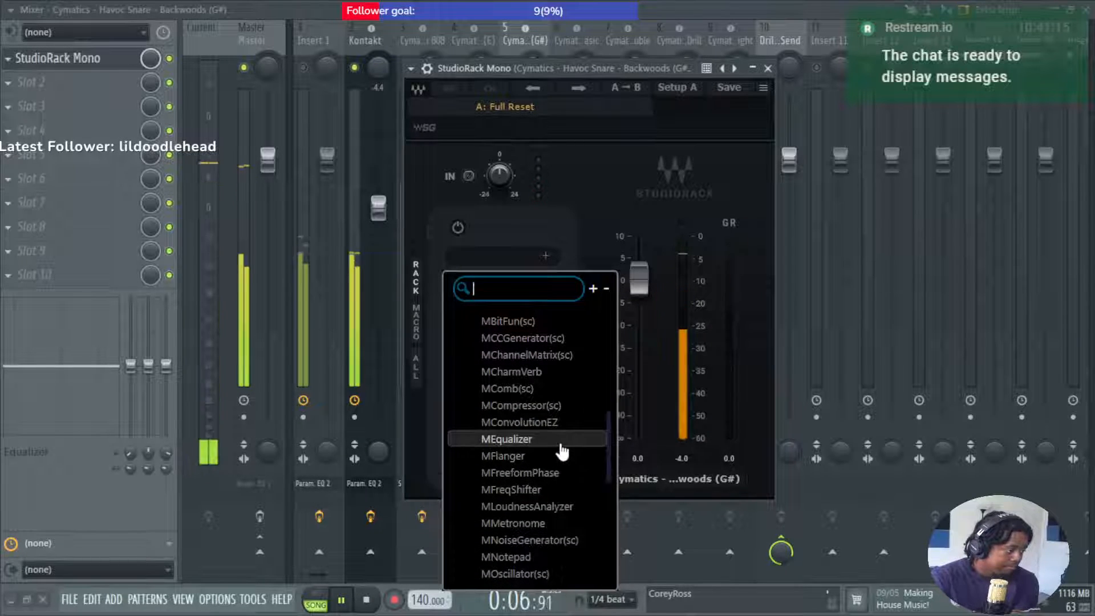
pyautogui.scroll(-5, 564, 435)
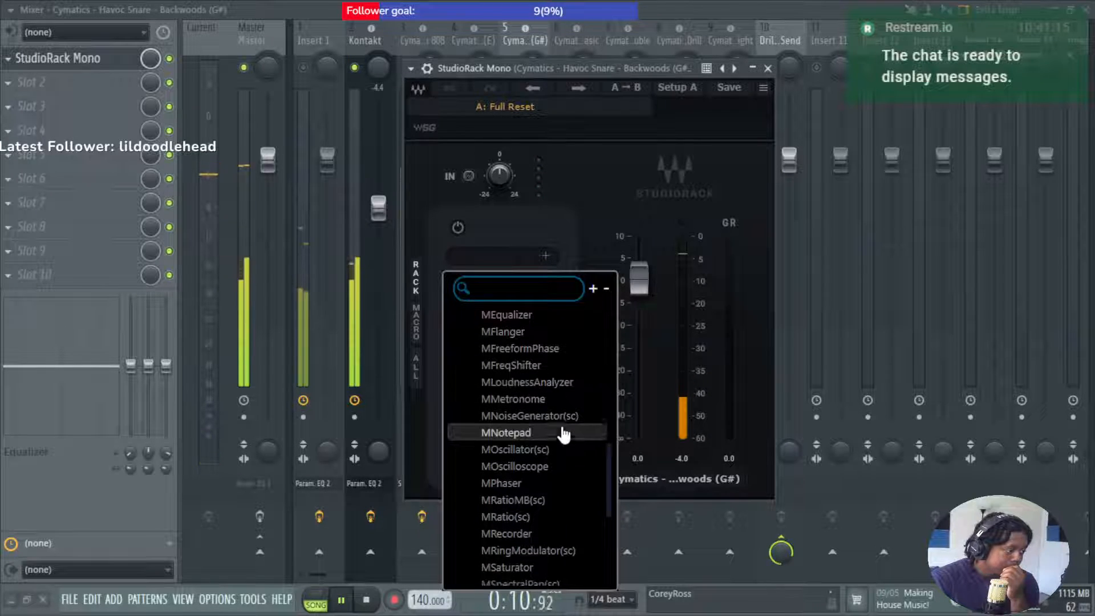
pyautogui.scroll(-3, 563, 435)
pyautogui.scroll(-1, 564, 435)
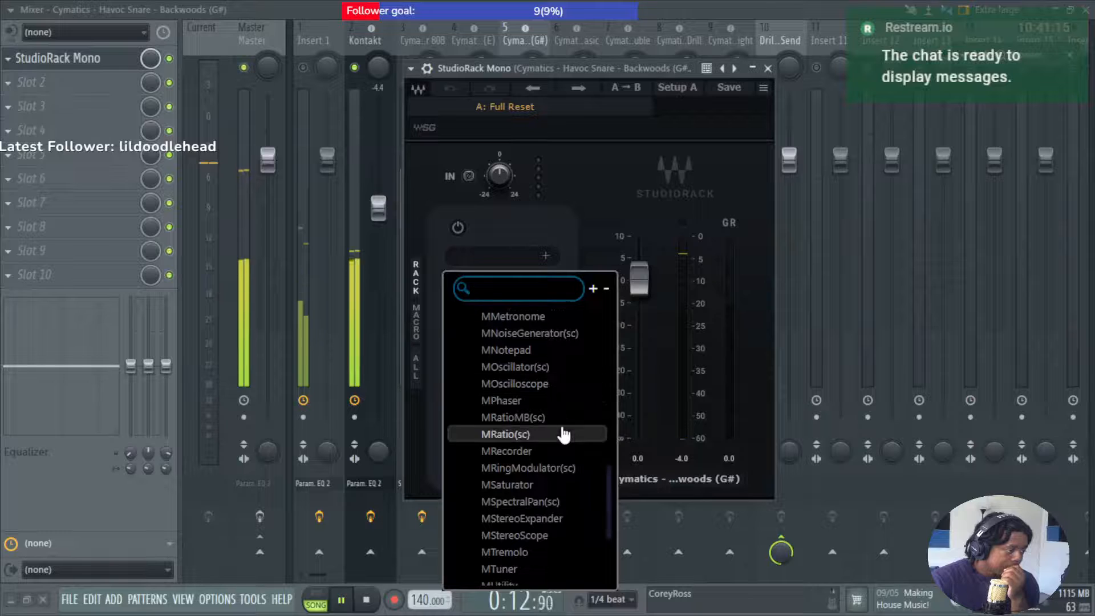
pyautogui.scroll(-5, 564, 435)
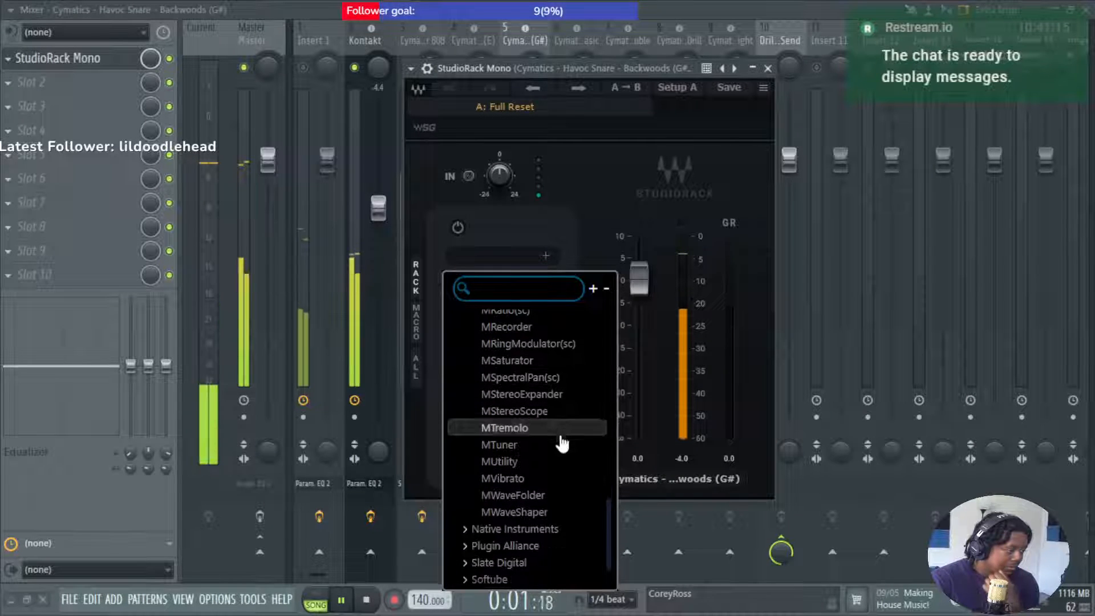
pyautogui.scroll(10, 562, 447)
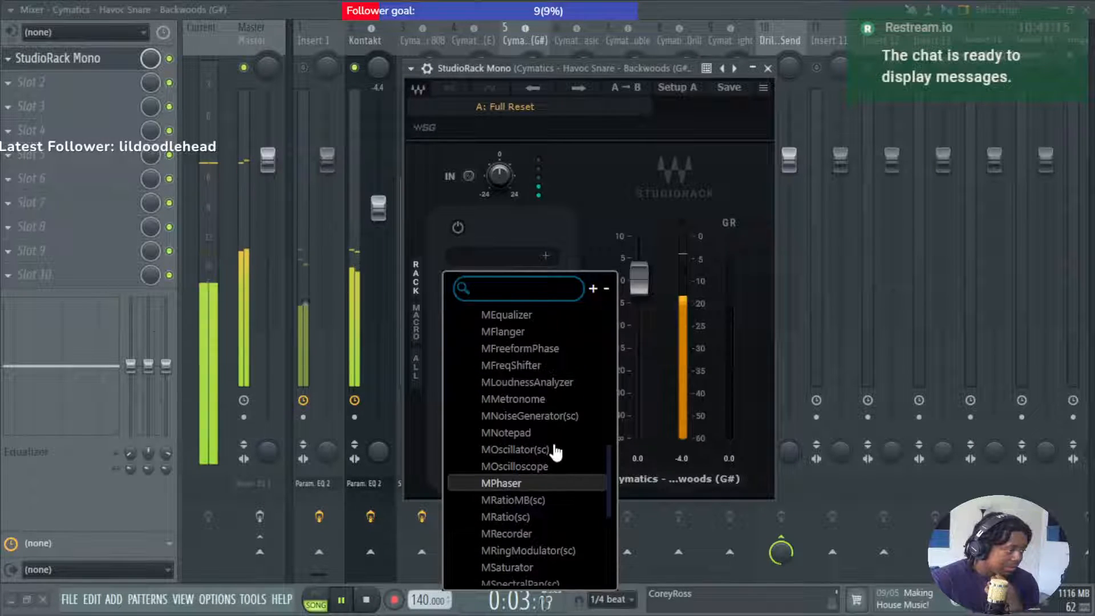
pyautogui.scroll(2, 531, 399)
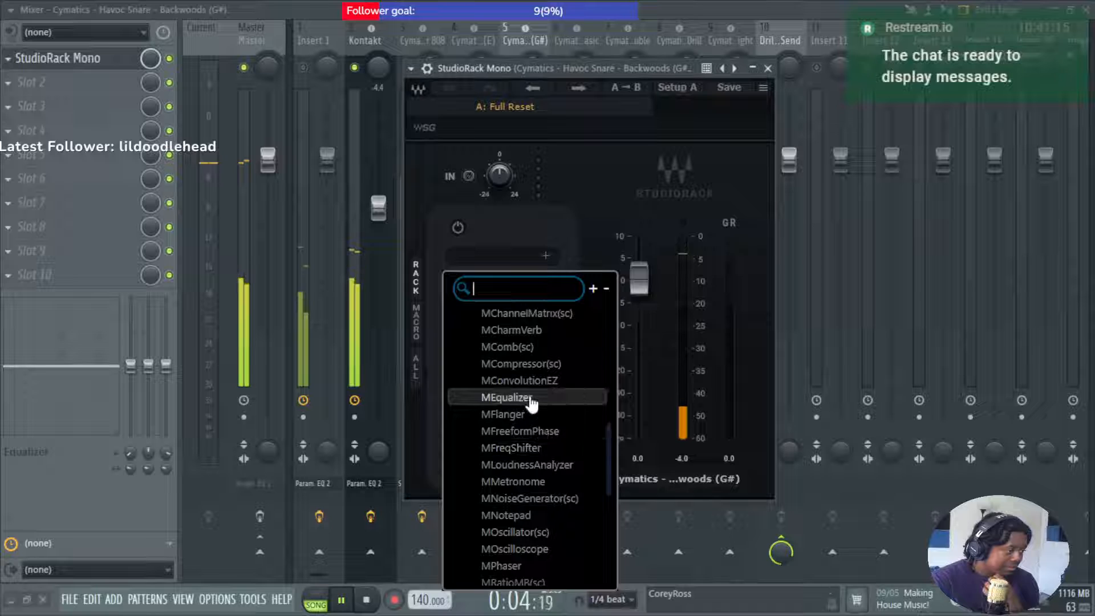
pyautogui.click(567, 397)
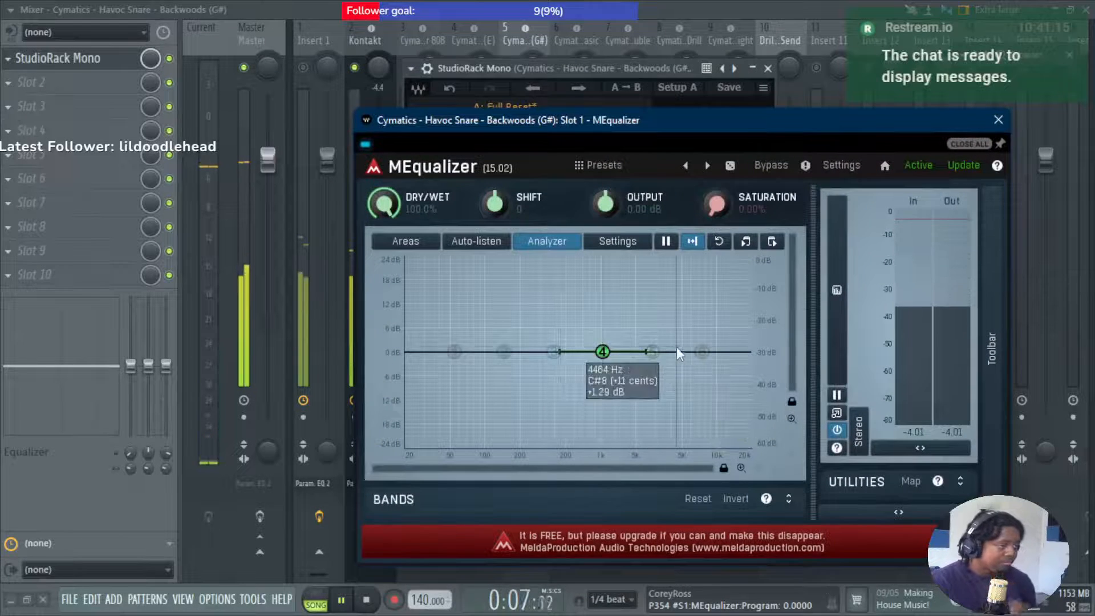
# Enable band 1 of the snare's MEqualizer as a 12 dB/oct high-pass filter and stop playback.
pyautogui.click(453, 353)
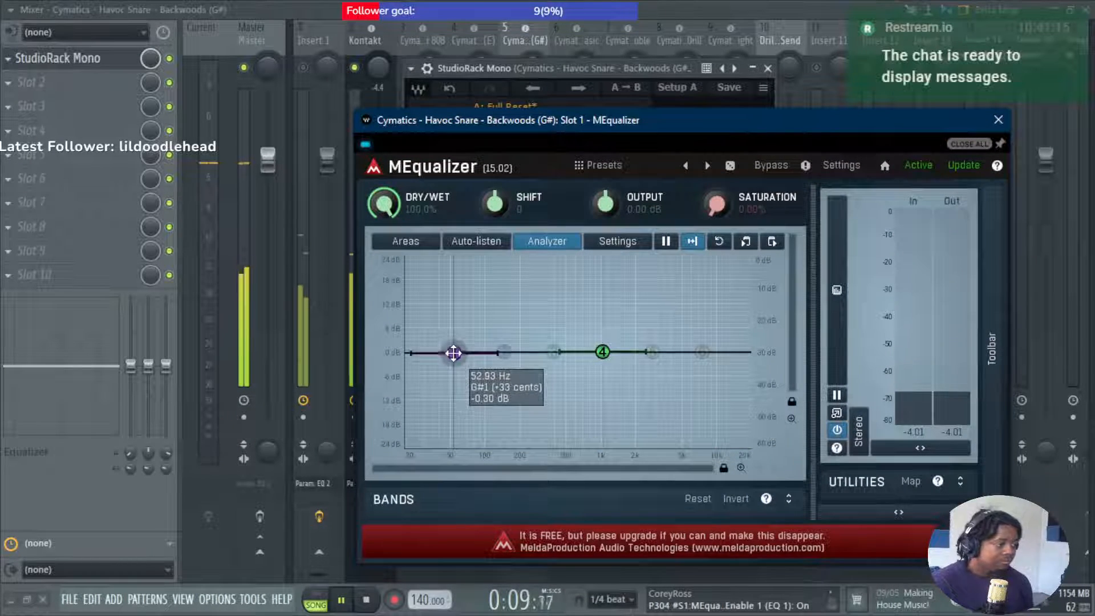
pyautogui.doubleClick(454, 353)
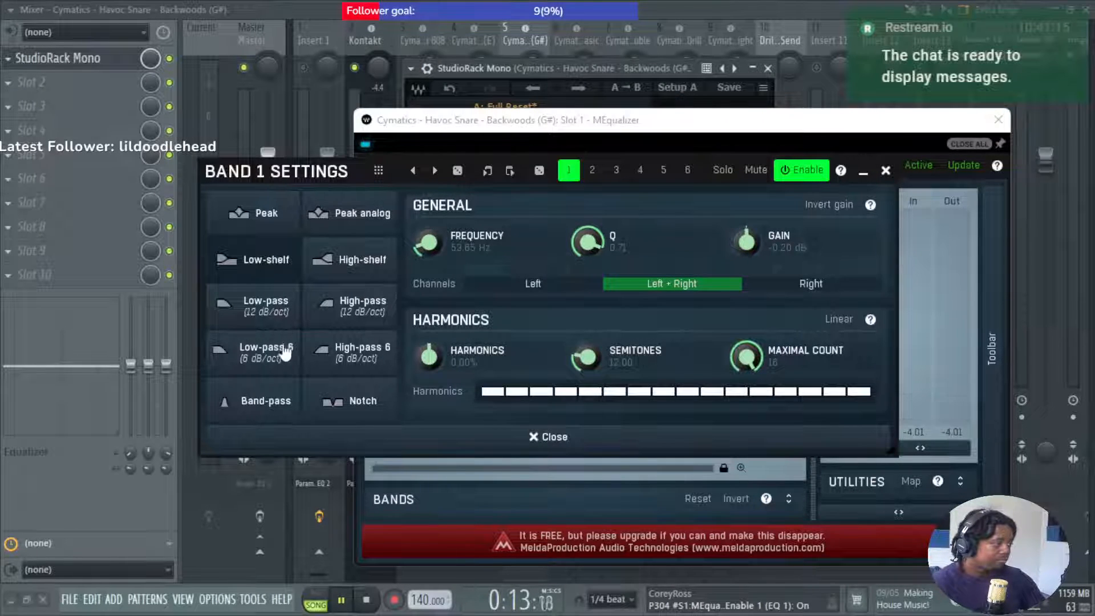
pyautogui.click(345, 324)
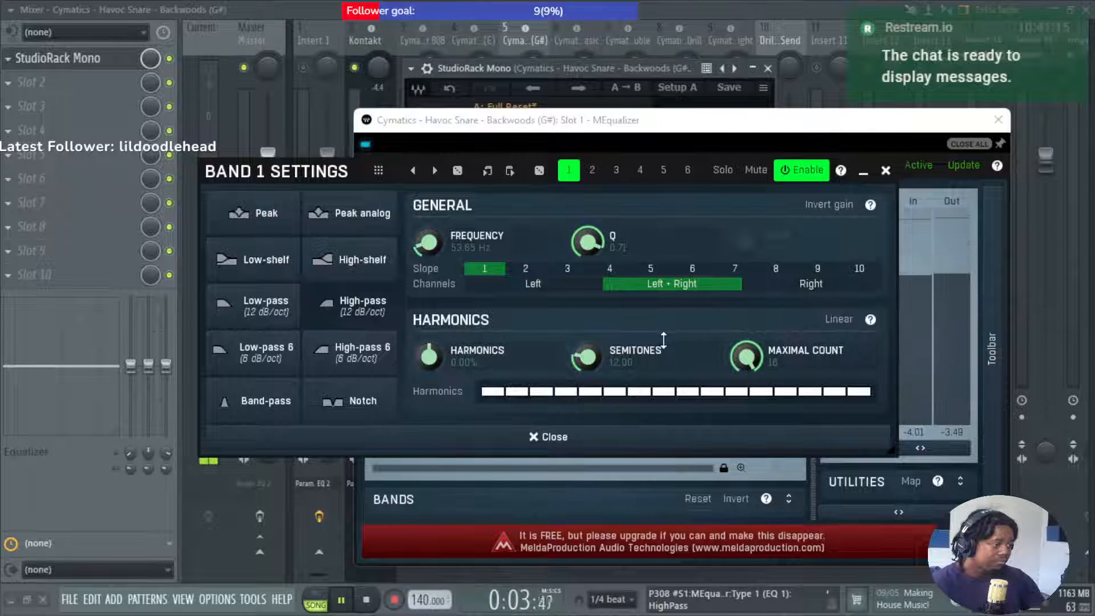
pyautogui.click(885, 171)
pyautogui.press('space')
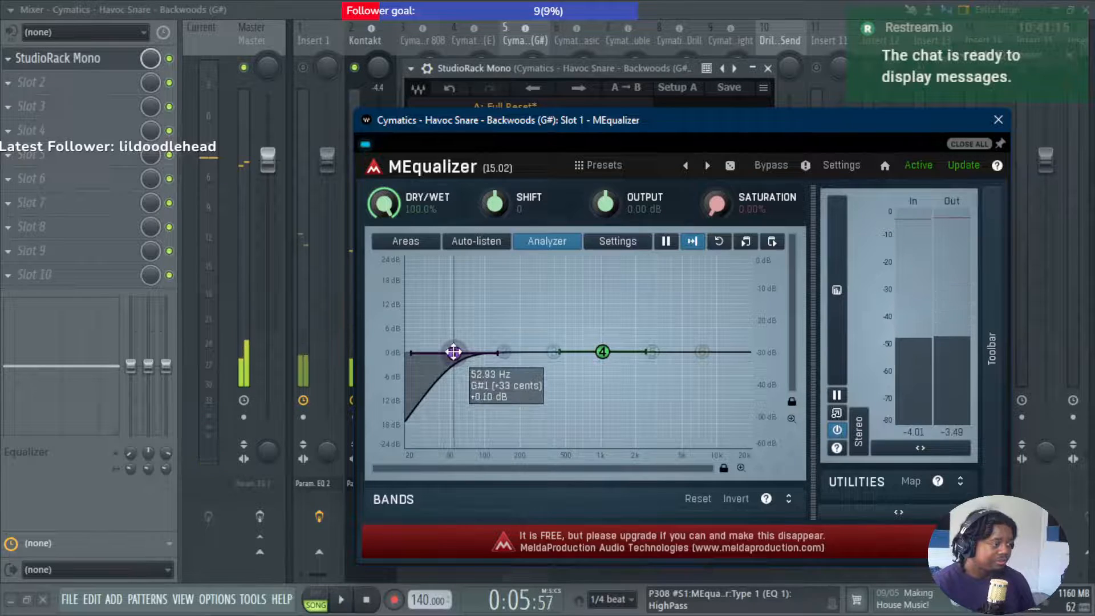
# Take Kontakt out of the solo, resume playback, and raise the snare EQ's high-pass cutoff to about 500 Hz.
pyautogui.moveTo(453, 351); pyautogui.dragTo(521, 351)
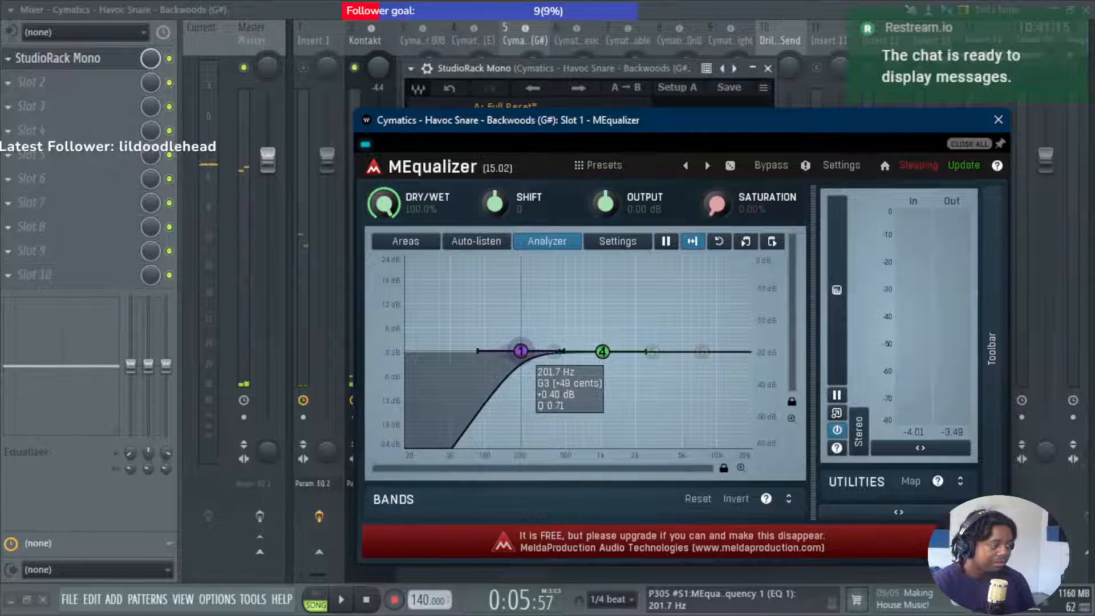
pyautogui.click(356, 70)
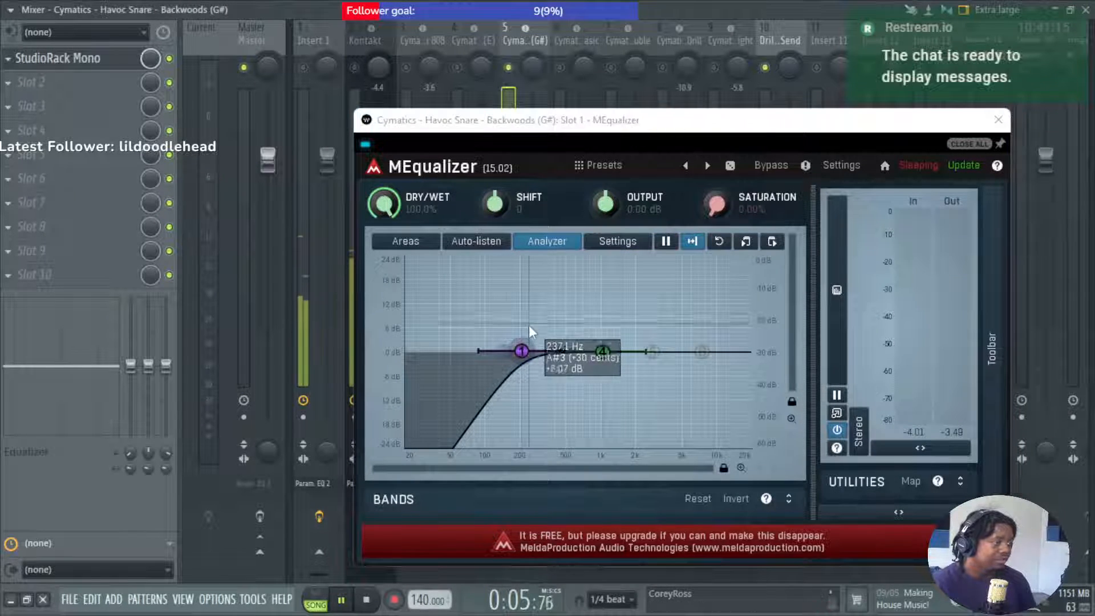
pyautogui.moveTo(522, 351); pyautogui.dragTo(567, 351)
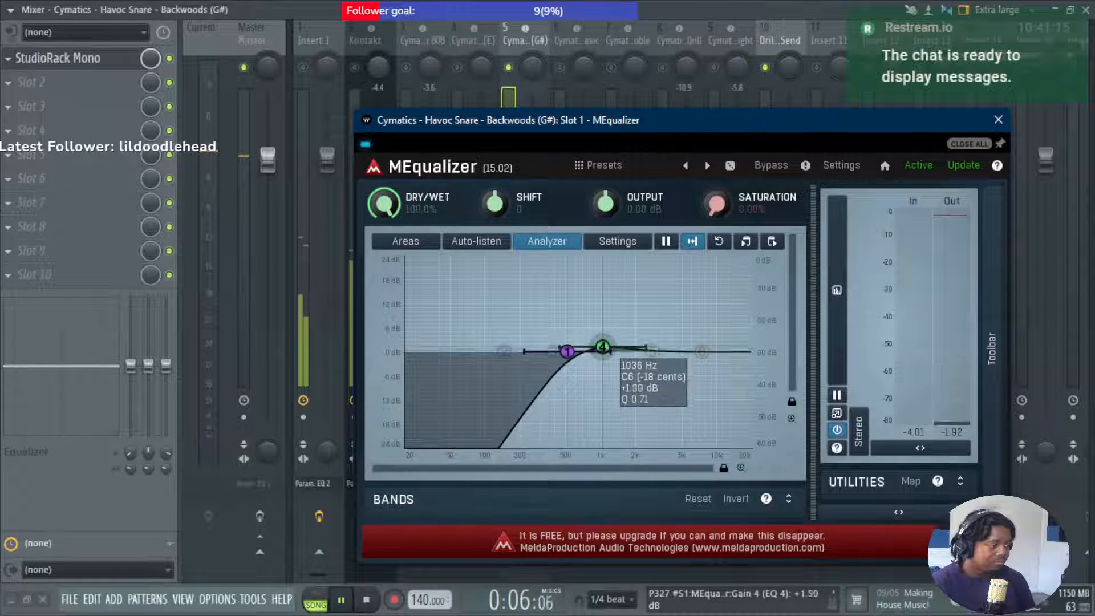
# Boost band 4 of the snare EQ by about 6 dB around 3.8 kHz with a Q of 0.99.
pyautogui.moveTo(602, 347); pyautogui.dragTo(666, 326)
pyautogui.scroll(2, 618, 331)
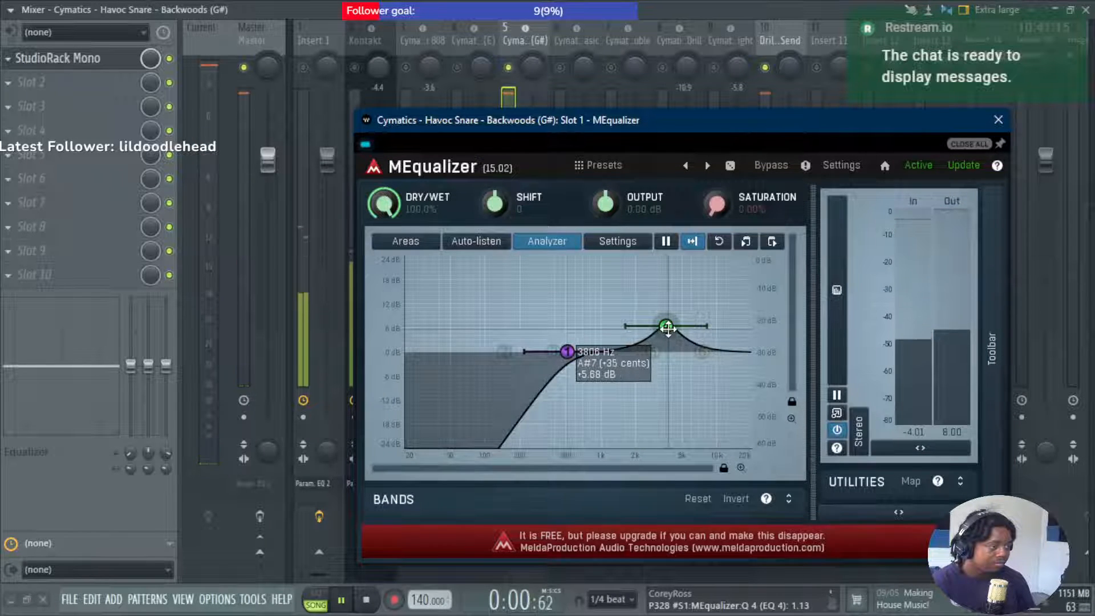
pyautogui.scroll(-2, 666, 327)
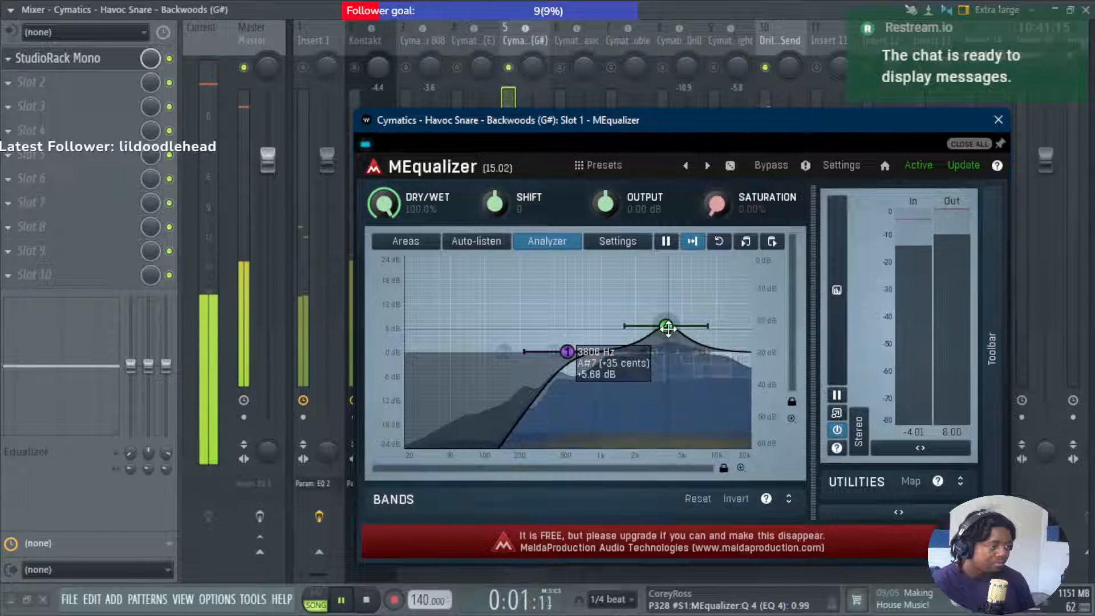
# Enable equalizer band 6 at about 7455 Hz and change its filter type to Low-pass 6.
pyautogui.click(706, 354)
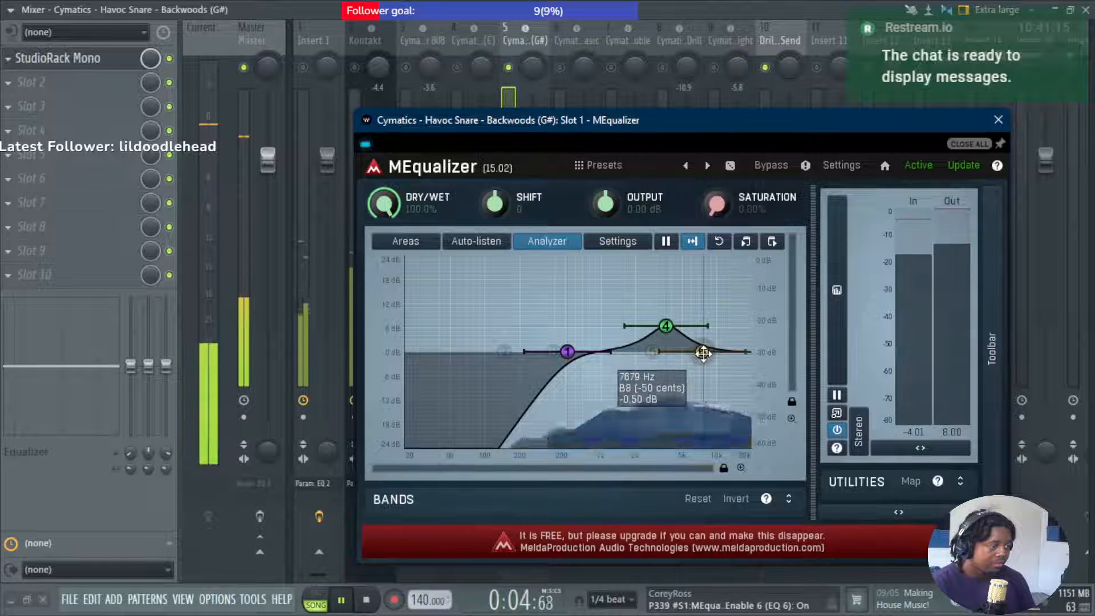
pyautogui.doubleClick(705, 354)
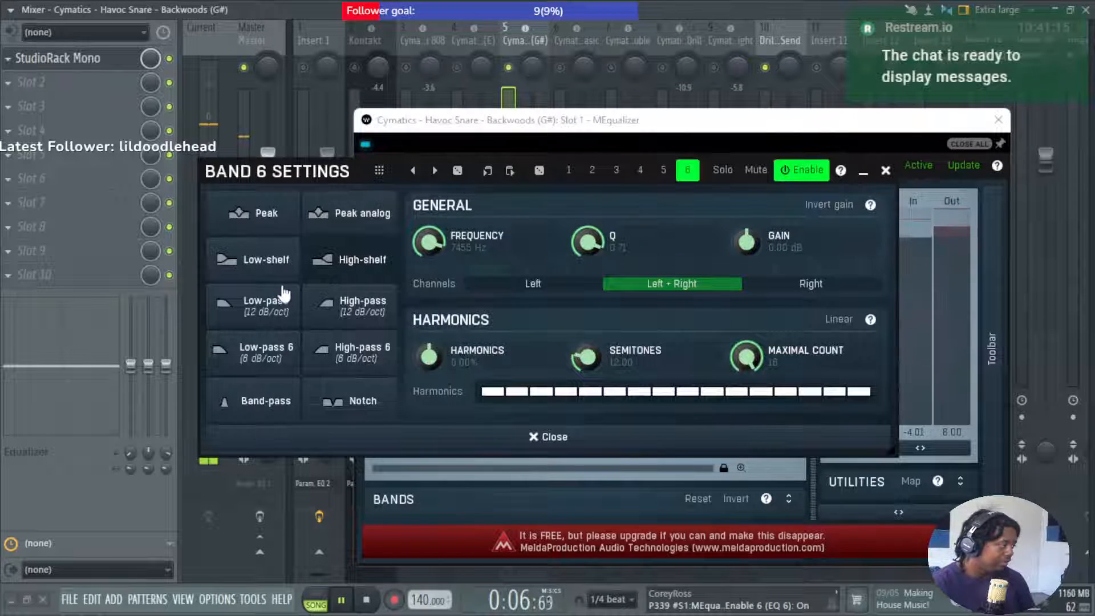
pyautogui.click(268, 349)
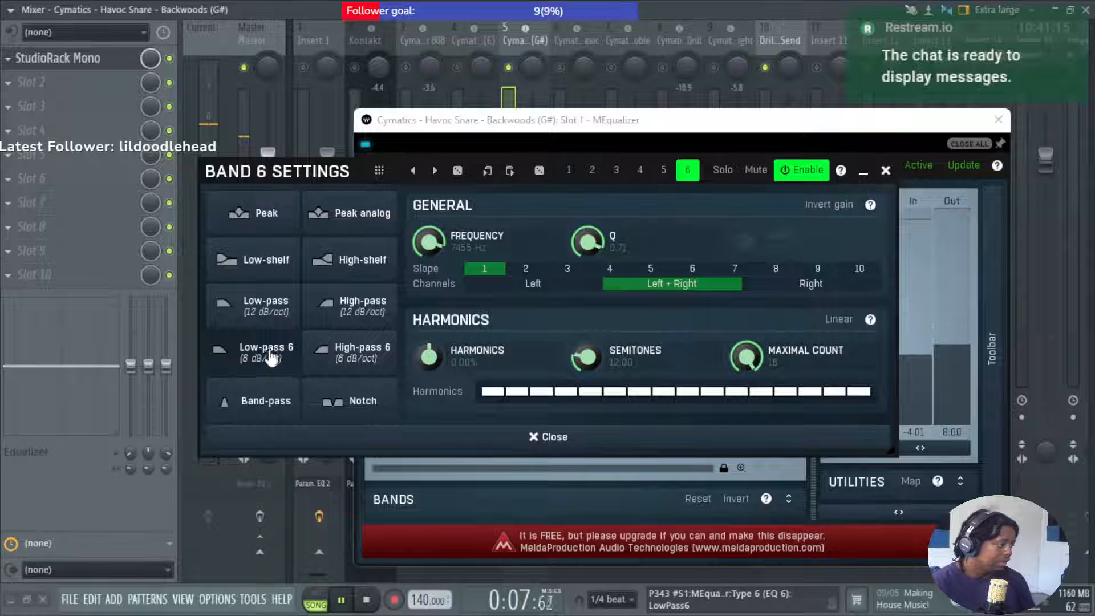
pyautogui.click(886, 171)
pyautogui.scroll(3, 701, 349)
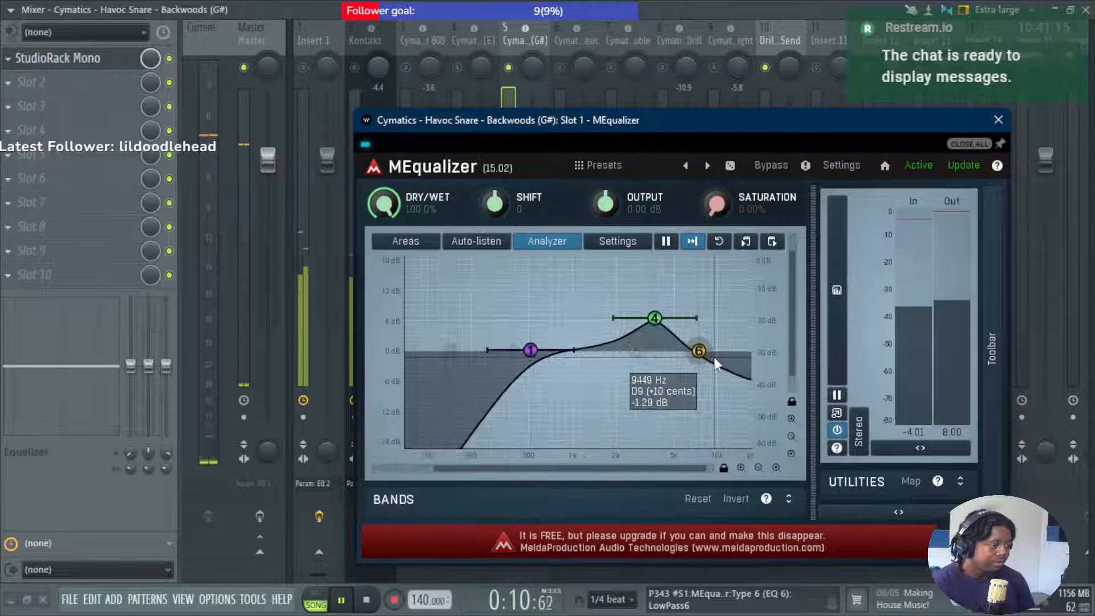
pyautogui.scroll(-3, 696, 350)
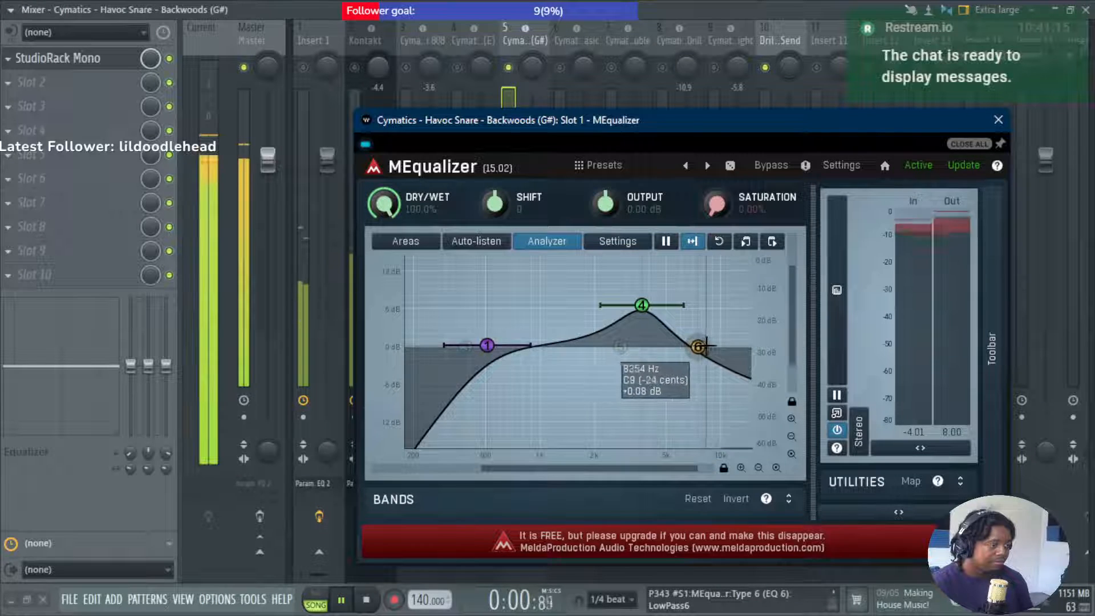
pyautogui.scroll(10, 708, 345)
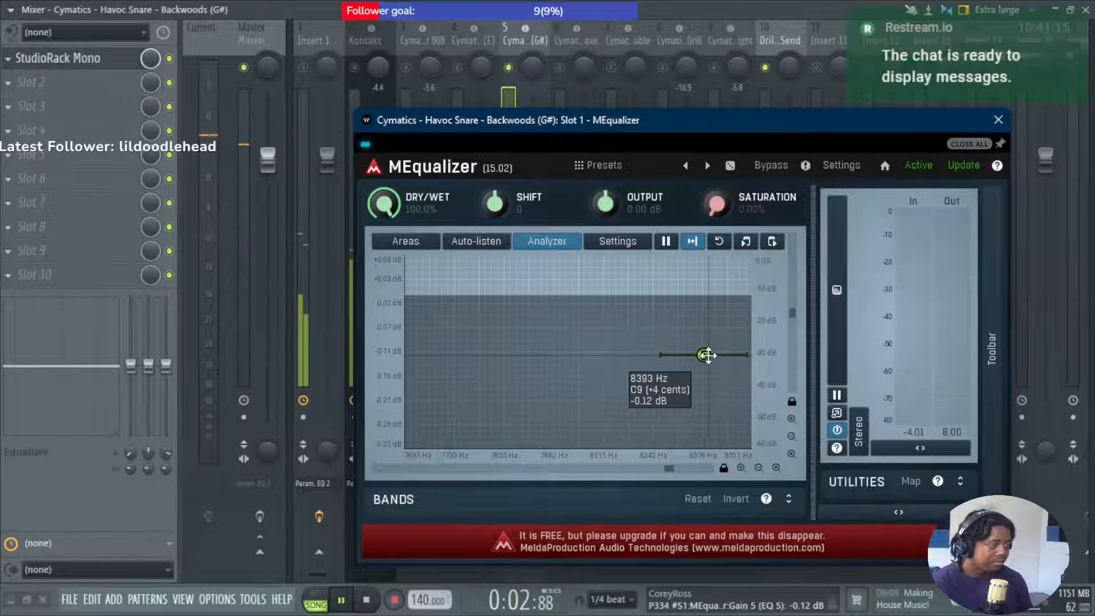
pyautogui.doubleClick(706, 352)
pyautogui.press('Escape')
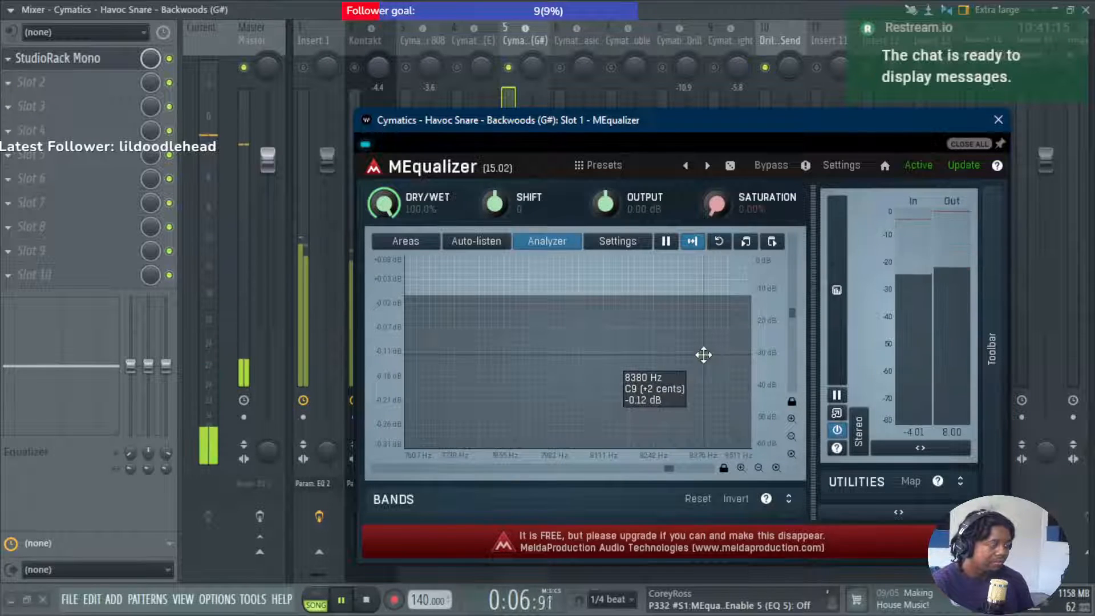
# Lower the cutoff frequency of the band 6 low-pass to 6955 Hz.
pyautogui.moveTo(703, 356); pyautogui.dragTo(698, 362)
pyautogui.scroll(2, 700, 363)
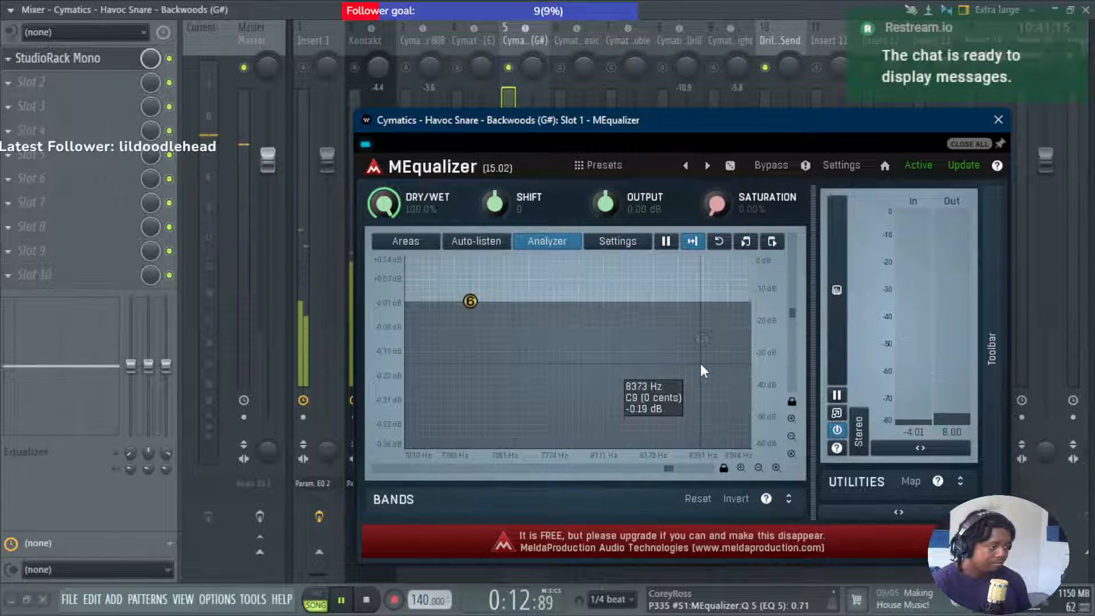
pyautogui.scroll(3, 700, 363)
pyautogui.scroll(3, 701, 363)
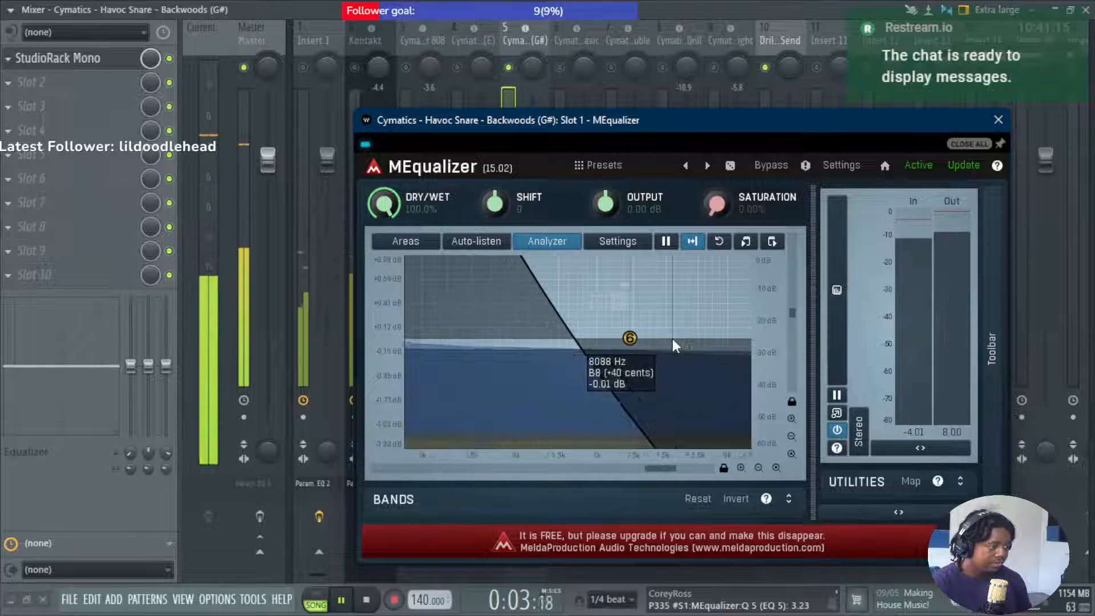
pyautogui.scroll(2, 674, 341)
pyautogui.scroll(2, 679, 342)
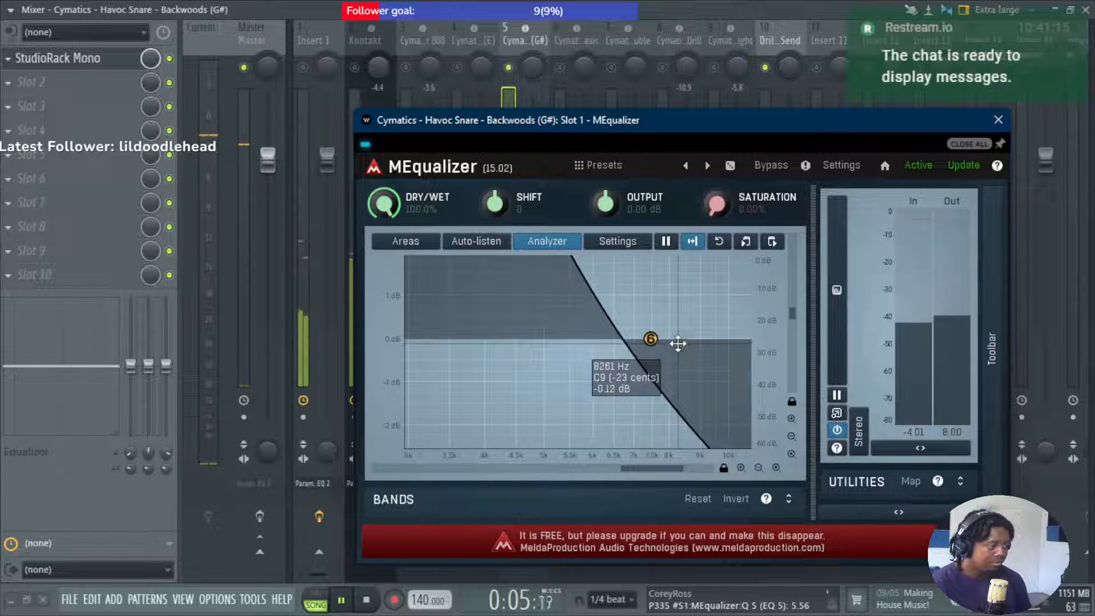
pyautogui.moveTo(650, 339); pyautogui.dragTo(630, 341)
pyautogui.click(536, 242)
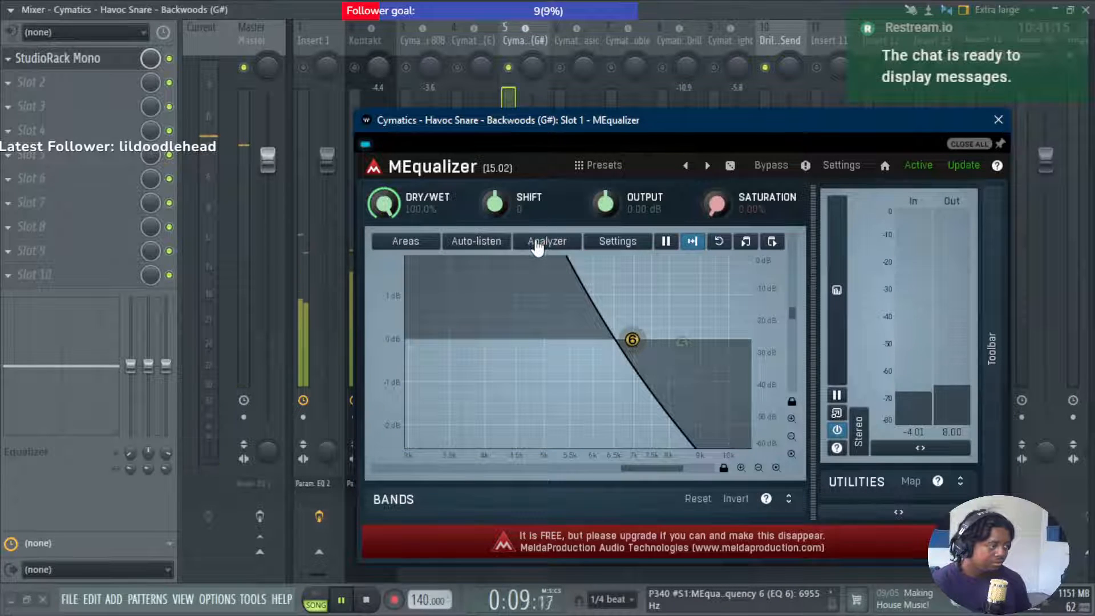
pyautogui.click(536, 243)
pyautogui.click(393, 247)
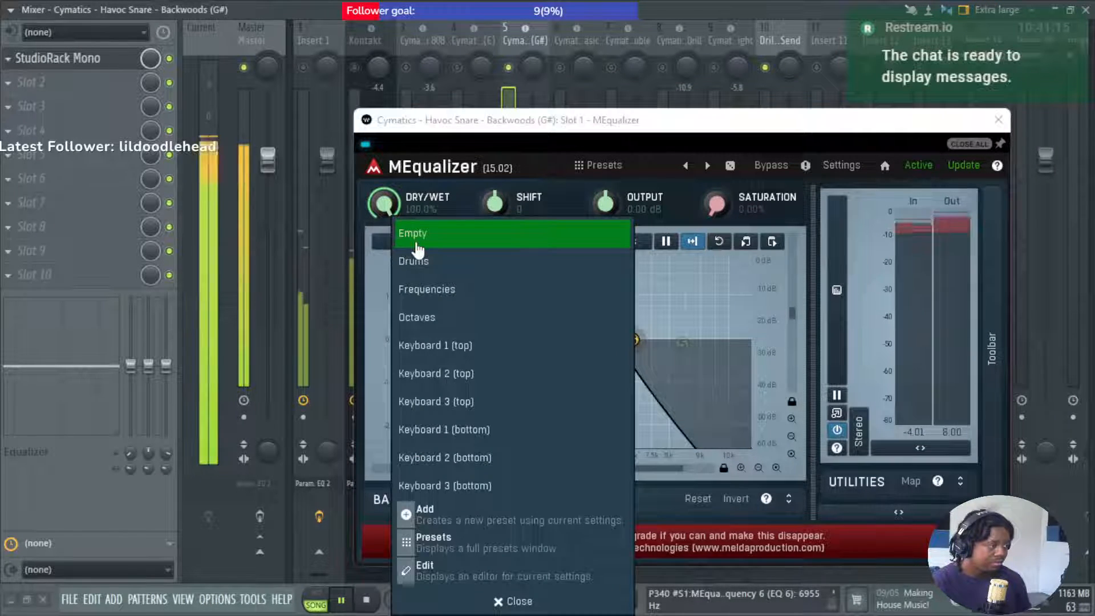
pyautogui.click(416, 249)
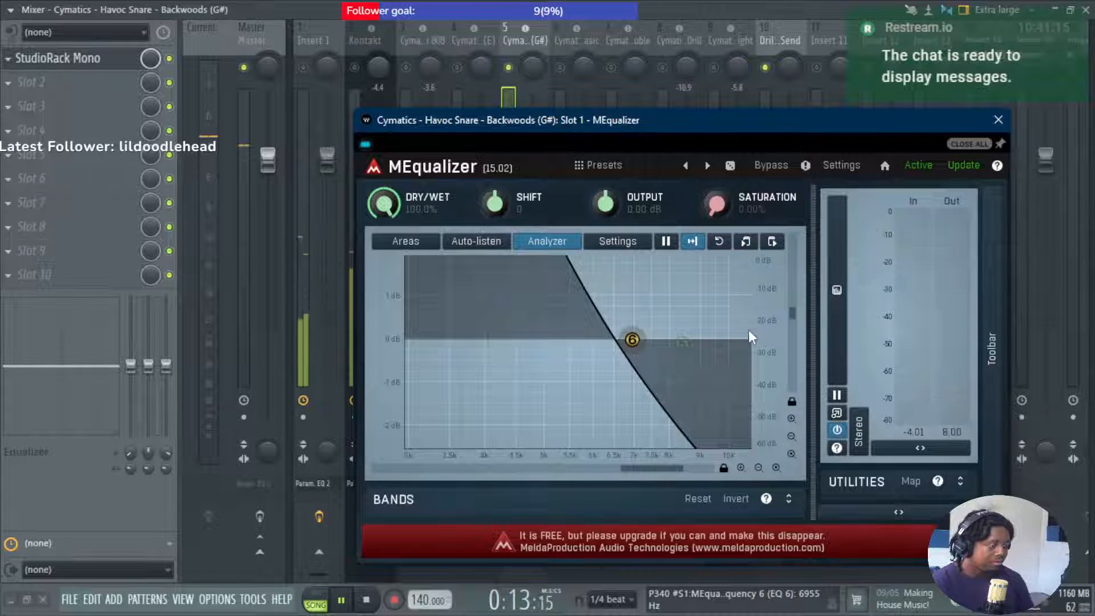
# Shift band 6 slightly lower in frequency and below the 0 dB line, and move inactive band 5 into the low bass range.
pyautogui.scroll(-5, 741, 334)
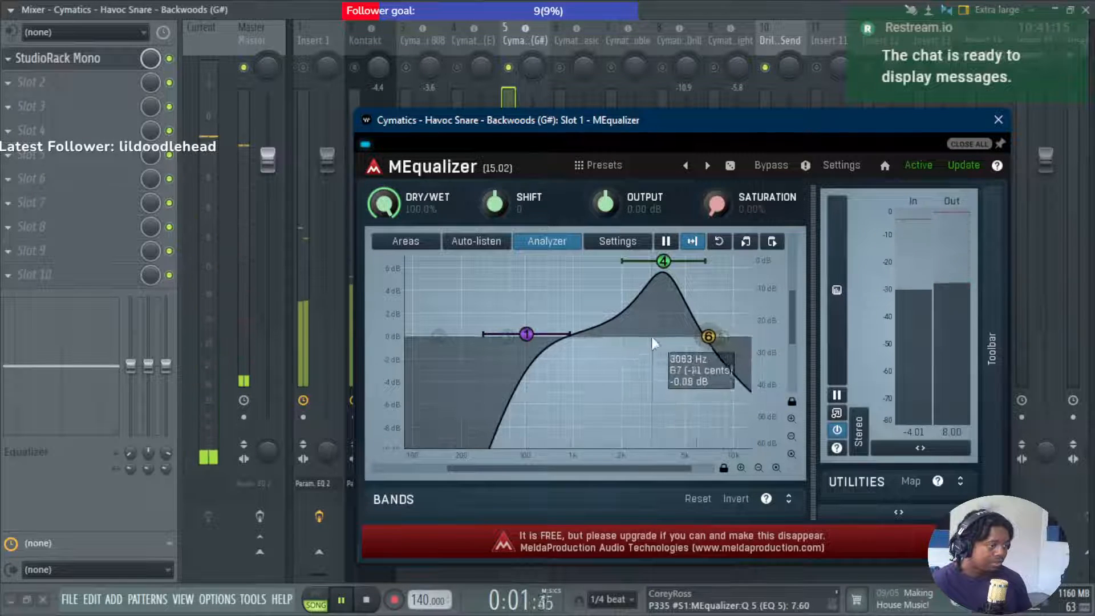
pyautogui.scroll(-4, 638, 381)
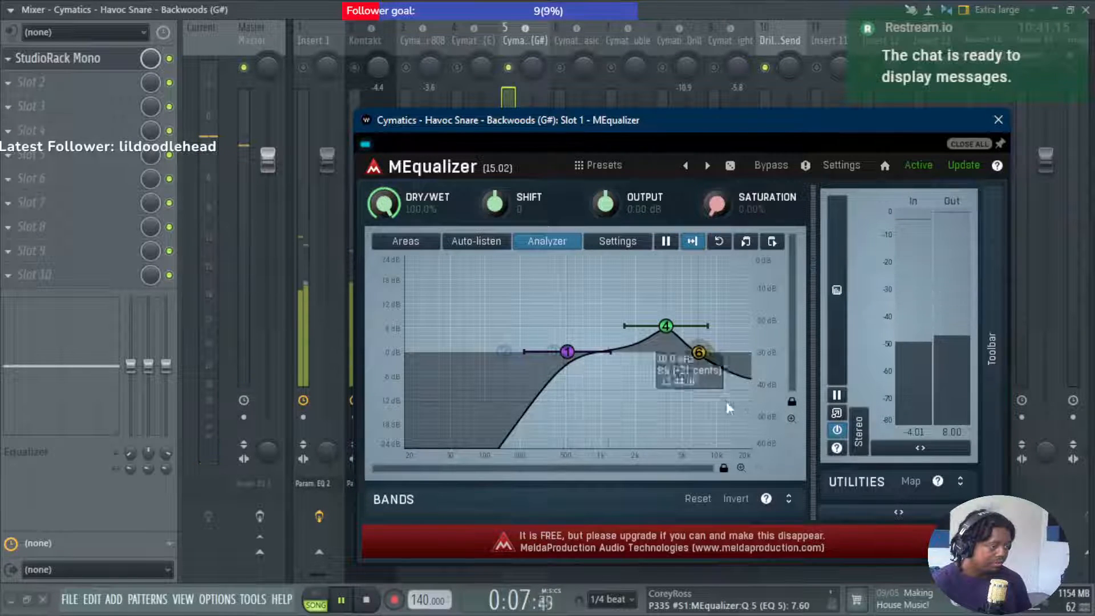
pyautogui.moveTo(709, 351); pyautogui.dragTo(671, 396)
pyautogui.moveTo(672, 416); pyautogui.dragTo(467, 355)
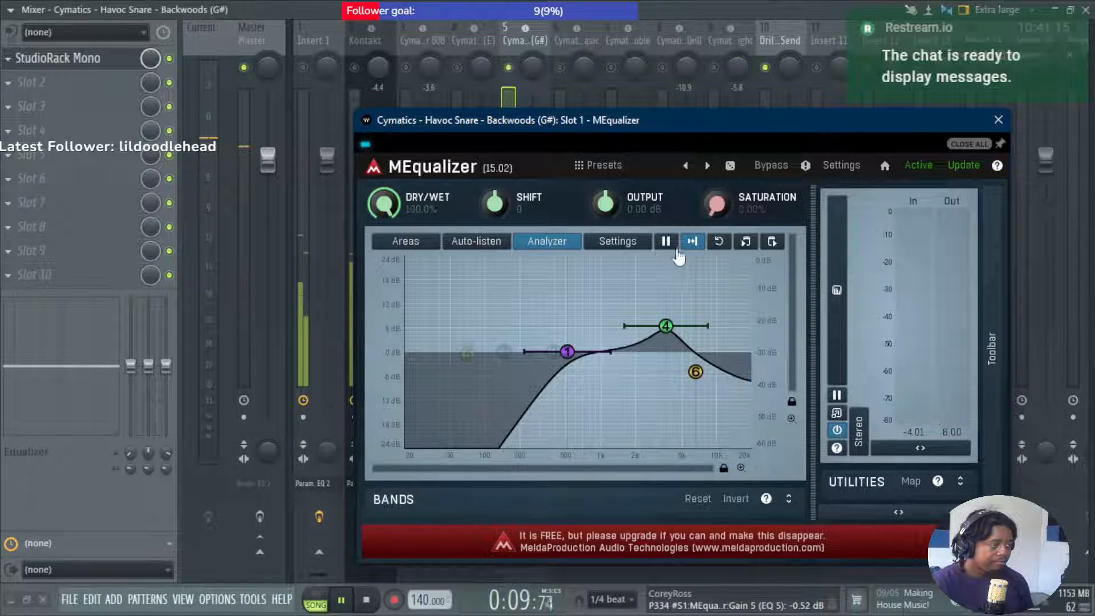
# Overlay the Drums frequency areas on the equalizer graph and move the band 4 boost to 4495 Hz.
pyautogui.click(473, 242)
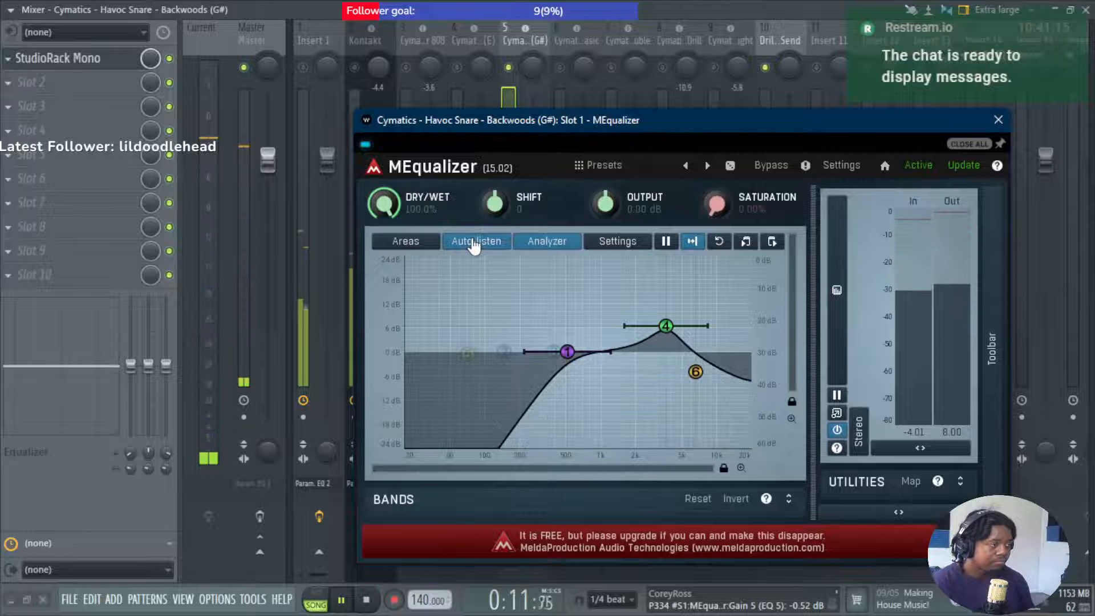
pyautogui.click(430, 246)
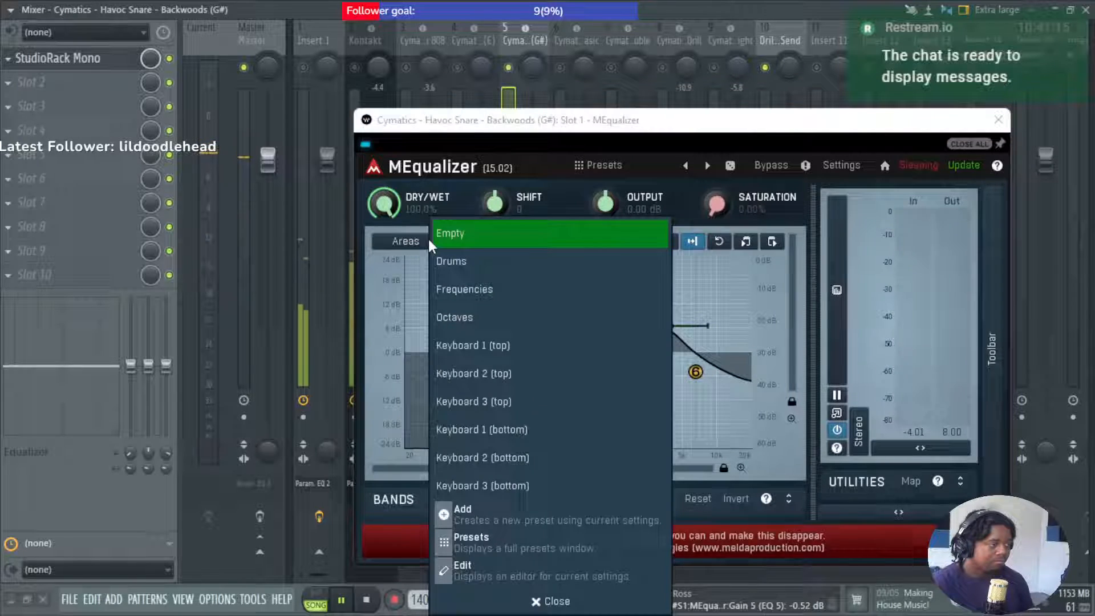
pyautogui.click(515, 260)
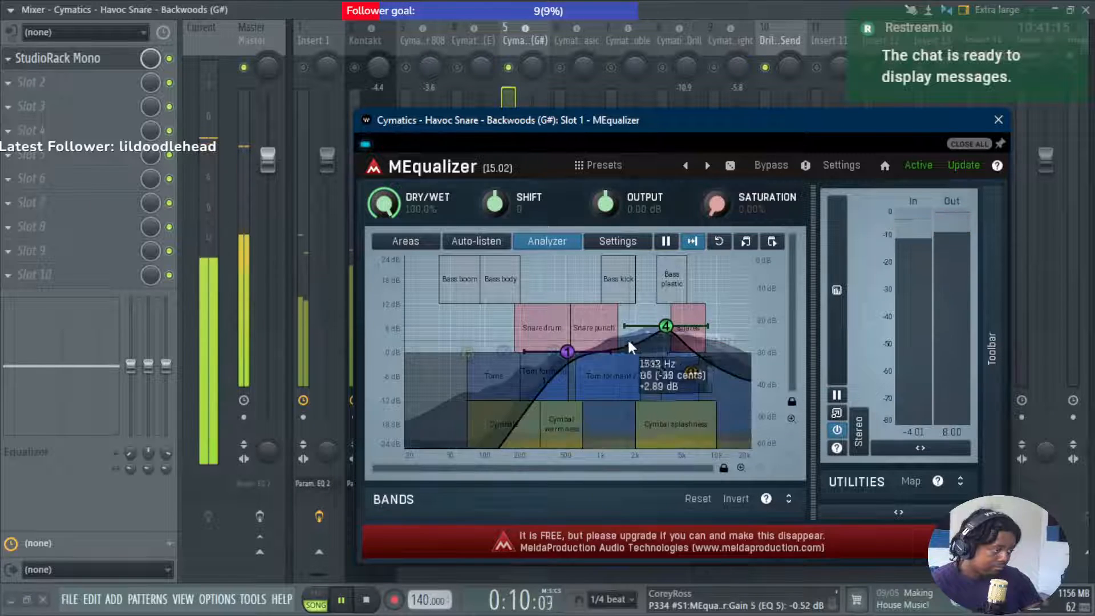
pyautogui.moveTo(665, 326); pyautogui.dragTo(676, 331)
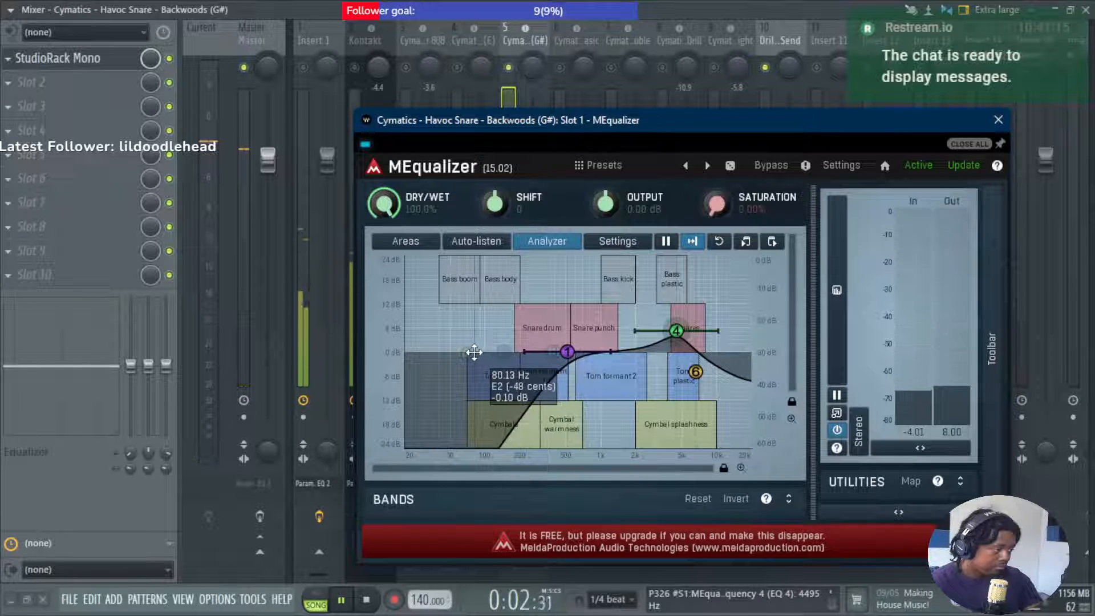
# Boost the Snare punch area with band 5 at +3.07 dB and a wider curve, and lower the band 1 high-pass cutoff.
pyautogui.moveTo(593, 342); pyautogui.dragTo(595, 329)
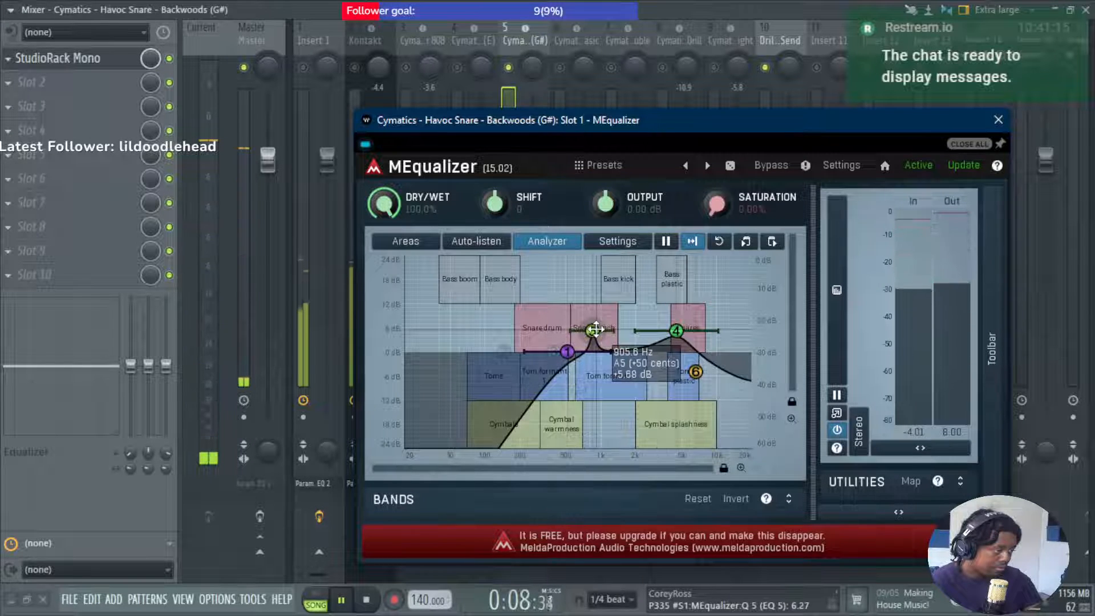
pyautogui.scroll(-2, 598, 330)
pyautogui.scroll(-2, 600, 330)
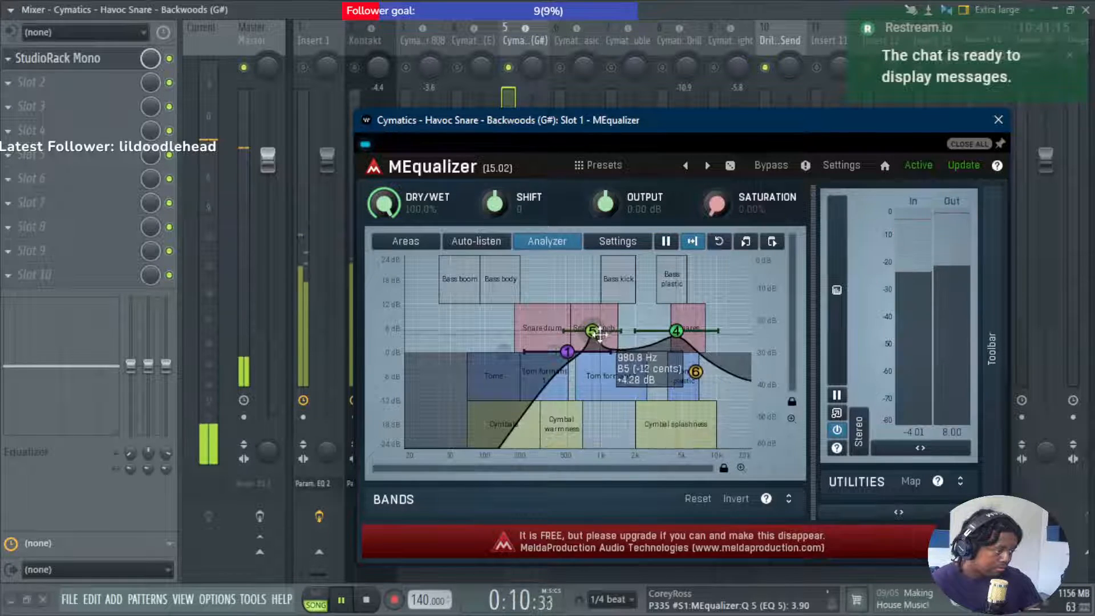
pyautogui.moveTo(601, 330)
pyautogui.mouseDown()
pyautogui.moveTo(597, 308)
pyautogui.moveTo(594, 340)
pyautogui.mouseUp()
pyautogui.scroll(-1, 602, 317)
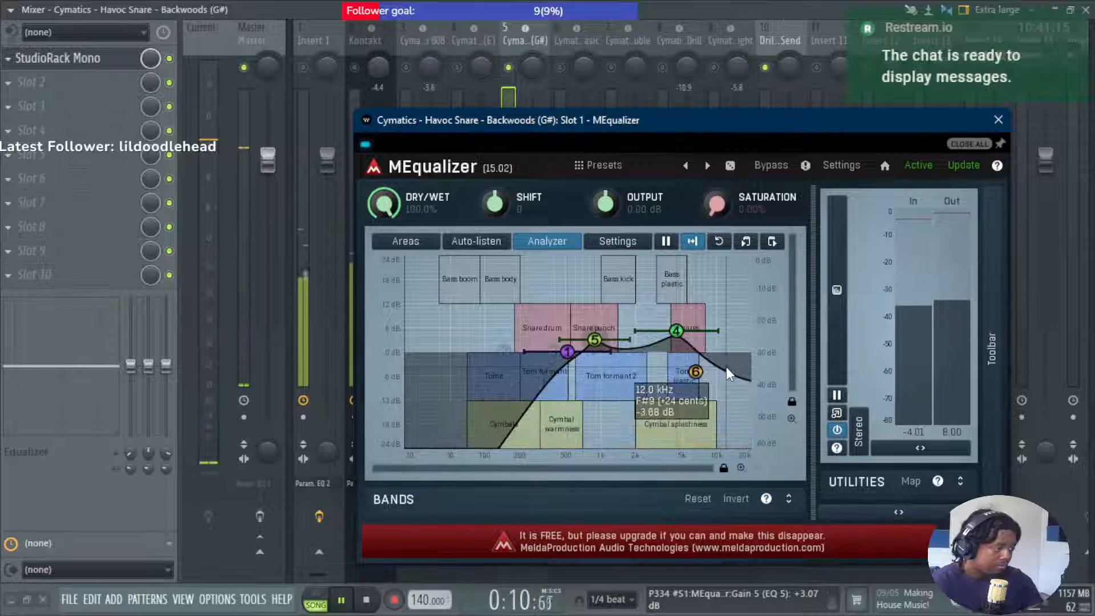
pyautogui.moveTo(567, 351); pyautogui.dragTo(544, 353)
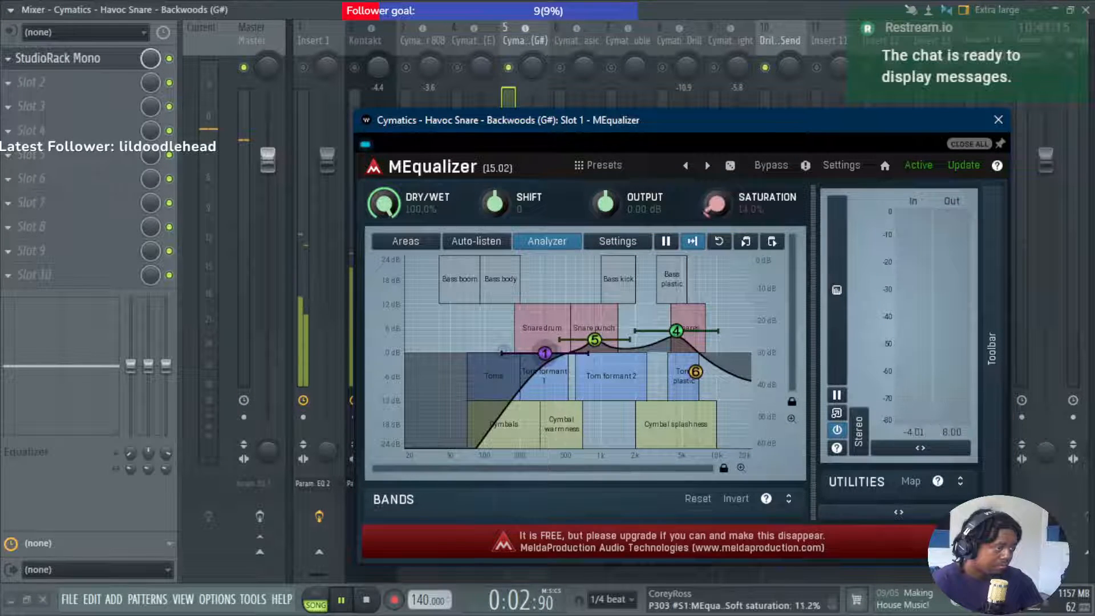
# Try soft saturation at about 97% on the snare, and reset it to 0%.
pyautogui.moveTo(715, 204); pyautogui.dragTo(715, 182)
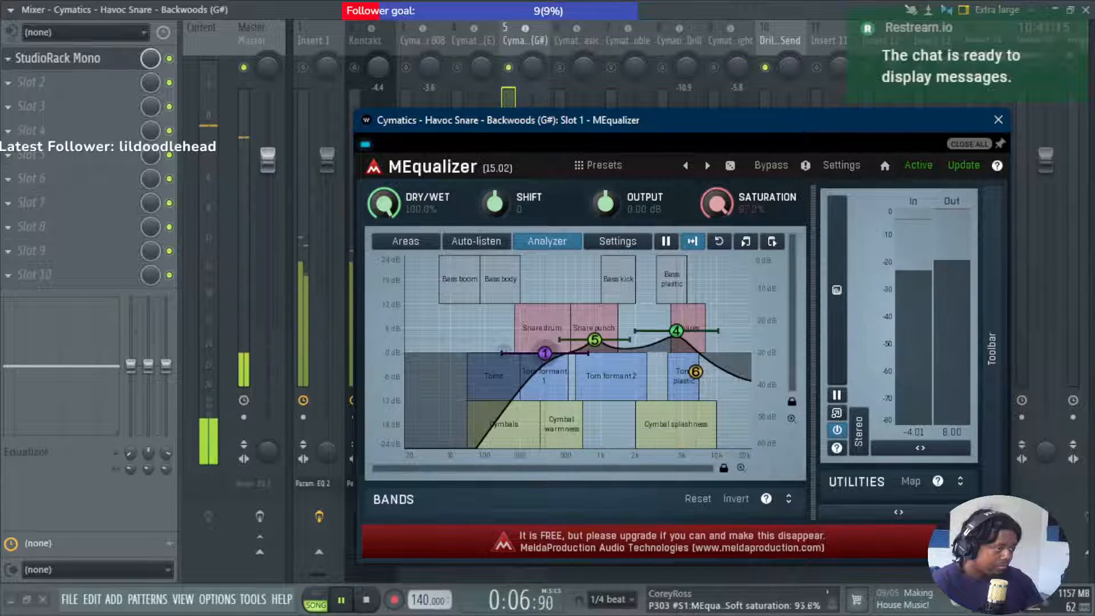
pyautogui.doubleClick(717, 204)
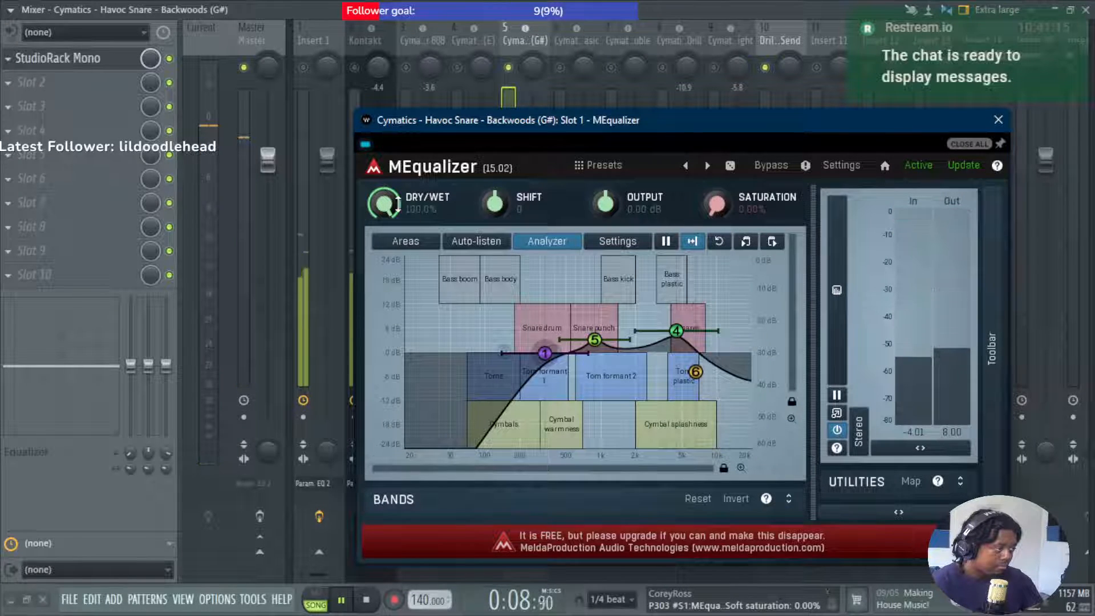
# Close the equalizer and open the plug-in list for the second StudioRack Mono slot on the Havoc Snare track.
pyautogui.click(997, 119)
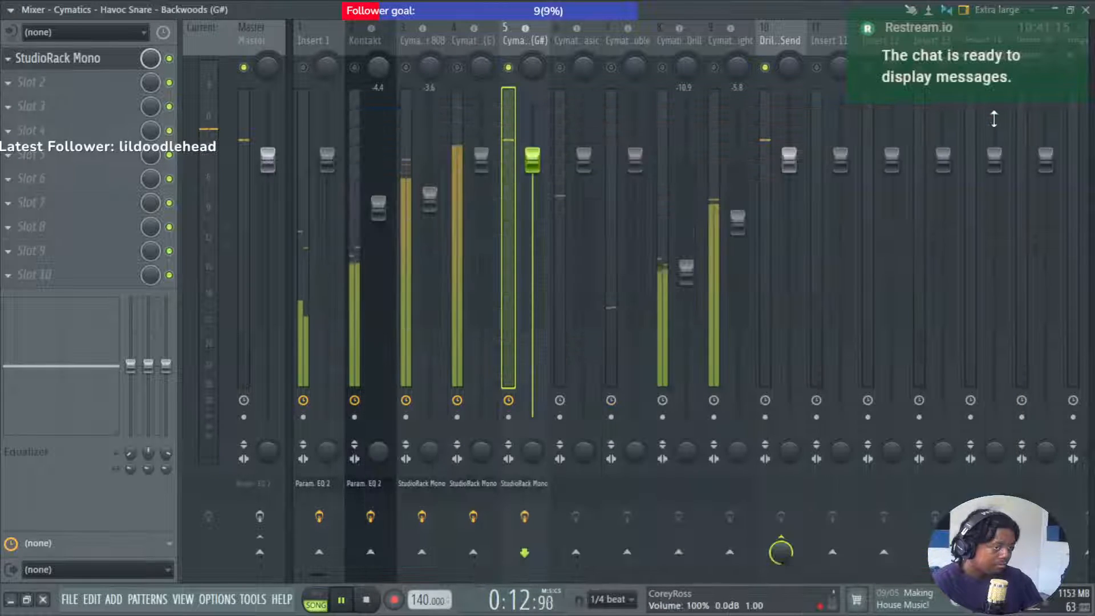
pyautogui.click(534, 482)
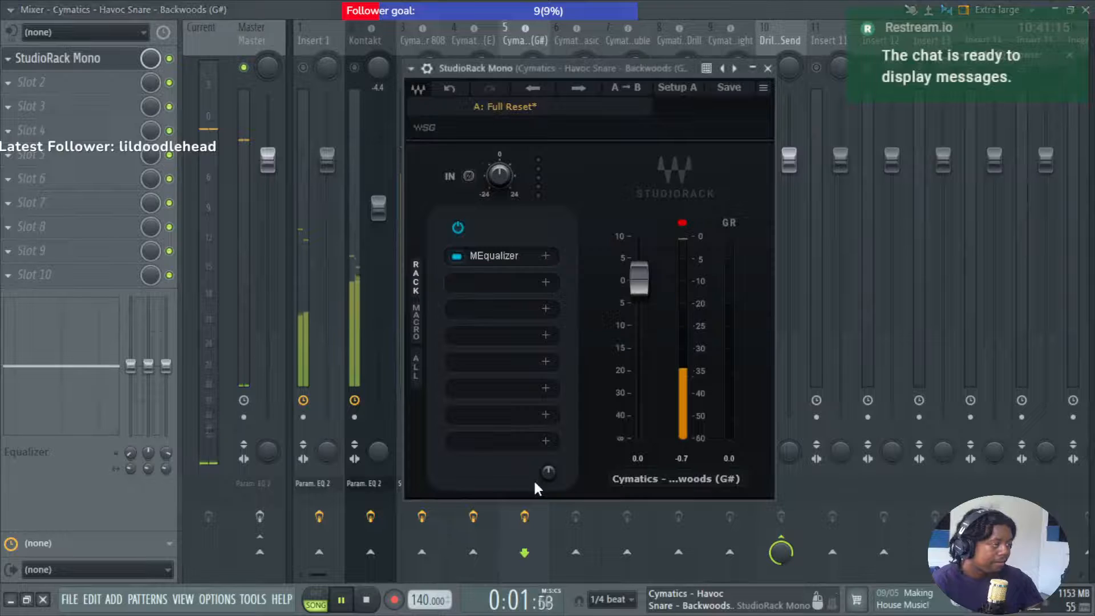
pyautogui.click(545, 282)
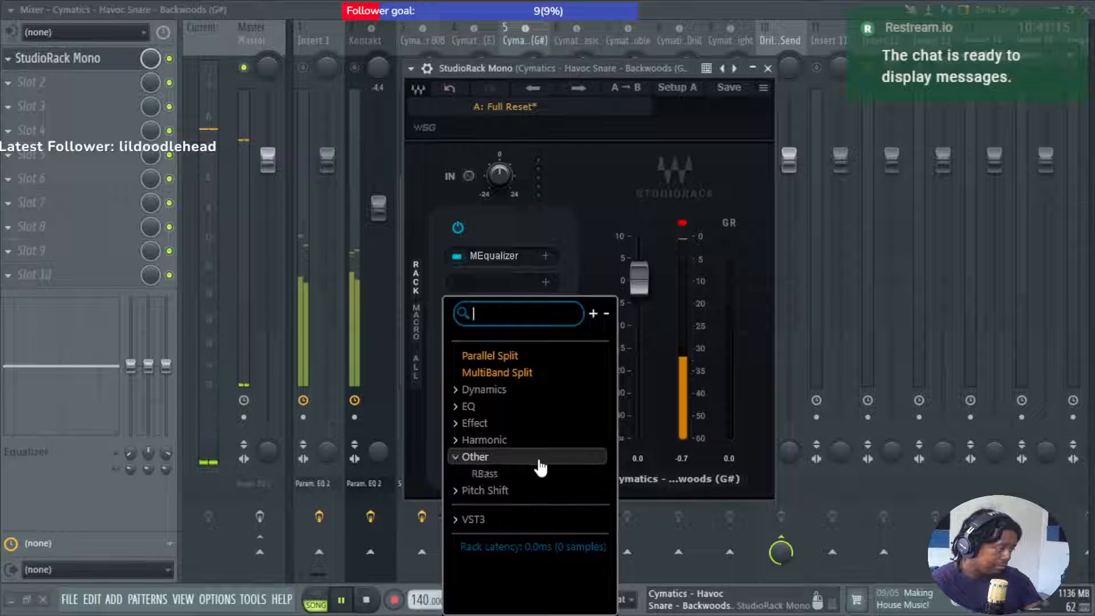
# Look through the Other, Pitch Shift, Harmonic, Effect, EQ and Dynamics plug-in categories for a suitable effect.
pyautogui.click(541, 460)
pyautogui.click(539, 491)
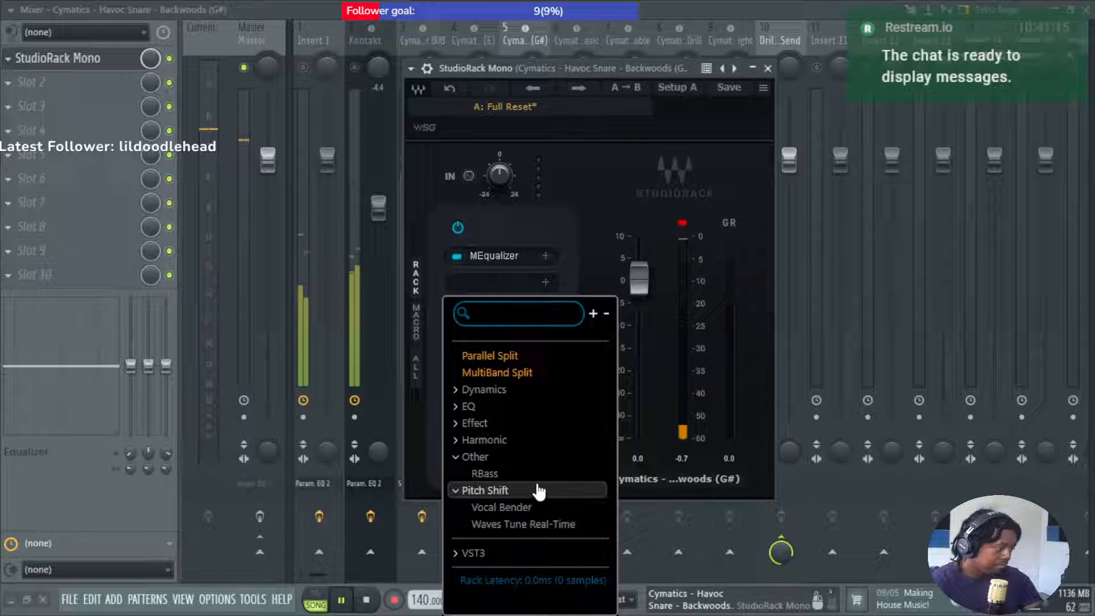
pyautogui.click(539, 492)
pyautogui.click(550, 457)
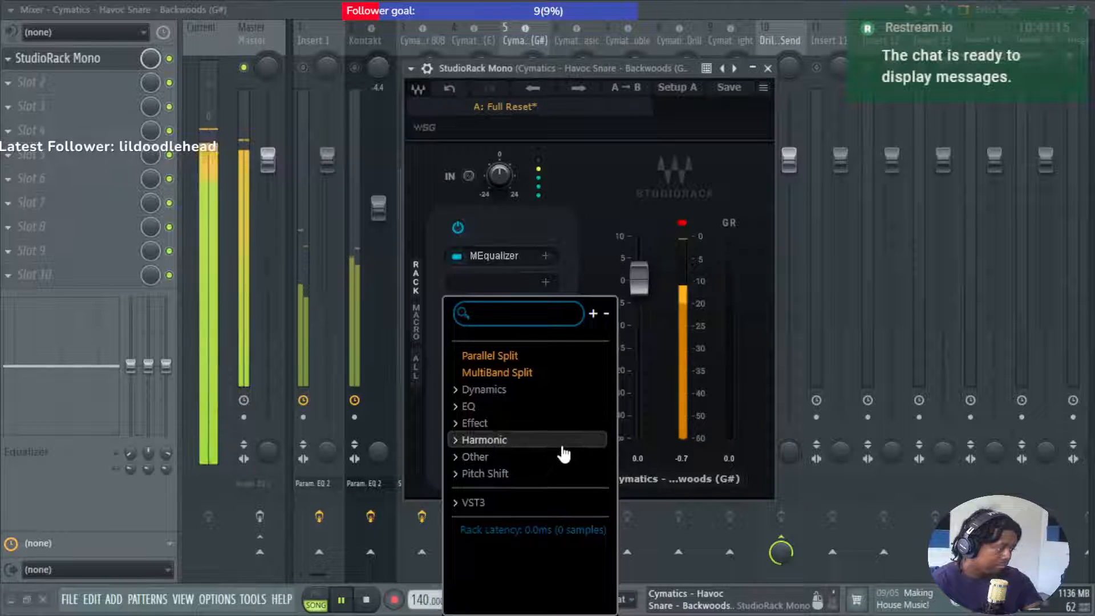
pyautogui.click(562, 444)
pyautogui.click(563, 443)
pyautogui.click(565, 427)
pyautogui.click(566, 428)
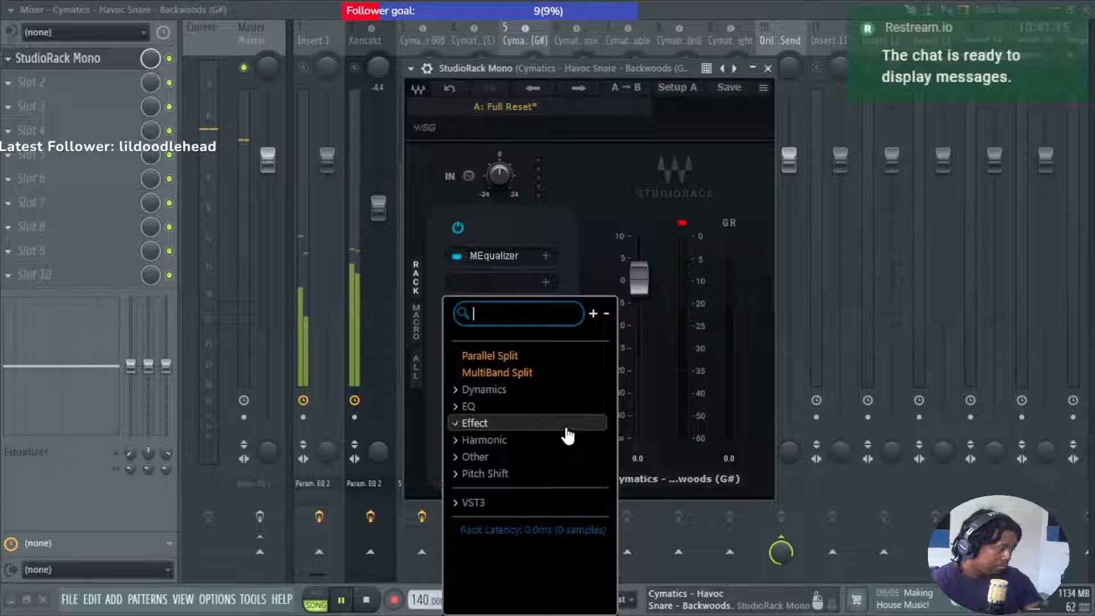
pyautogui.click(566, 406)
pyautogui.click(567, 390)
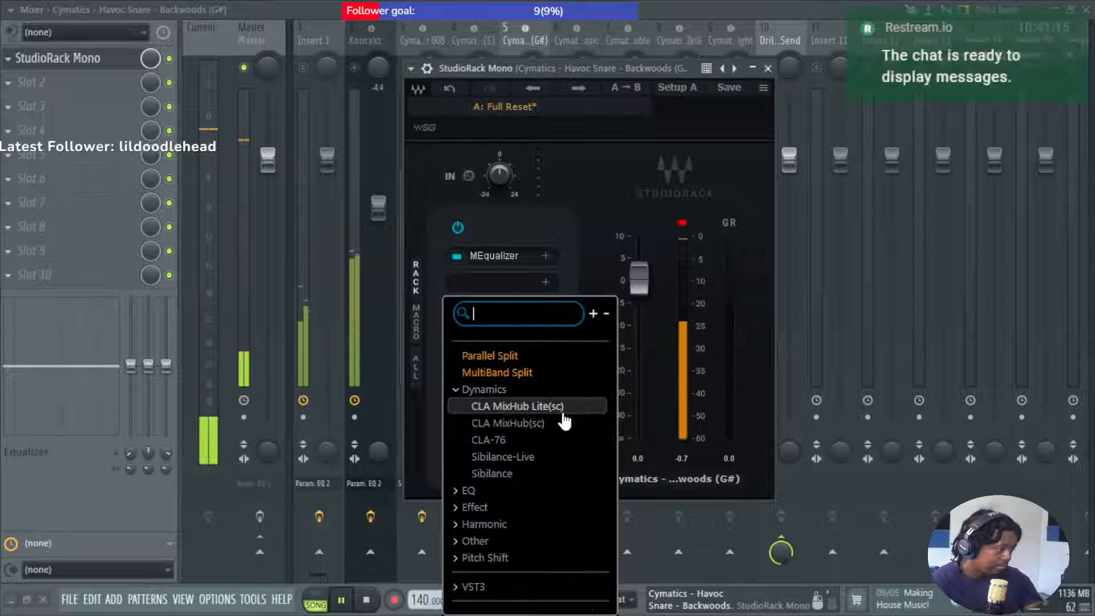
pyautogui.click(577, 392)
# Load iZotope's Neutron 3 Elements from the VST3 plug-ins into the second rack slot of the Havoc Snare.
pyautogui.click(496, 502)
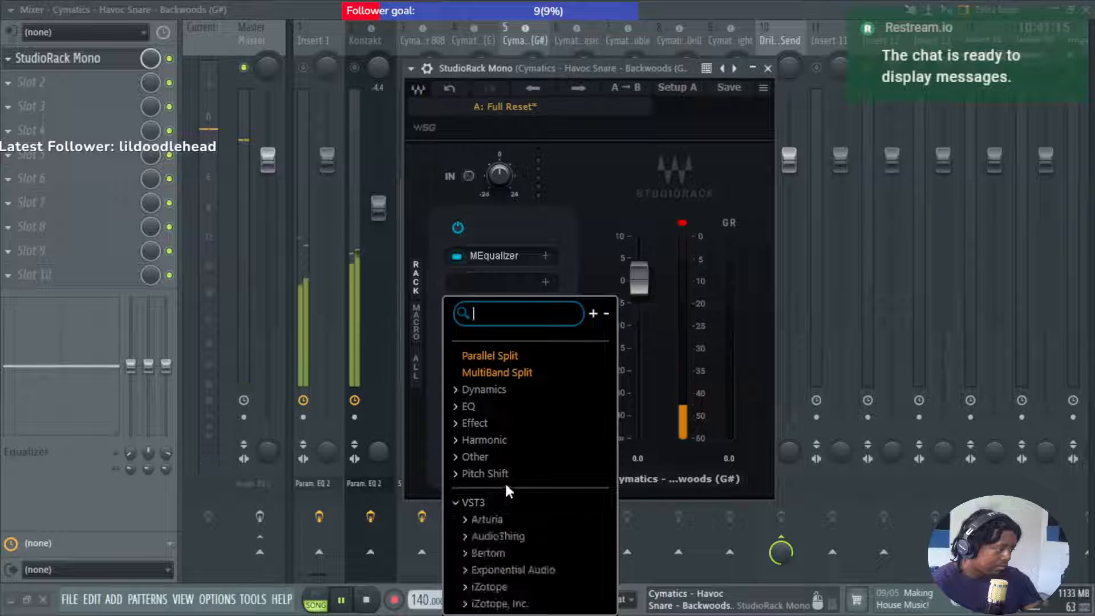
pyautogui.scroll(-4, 522, 480)
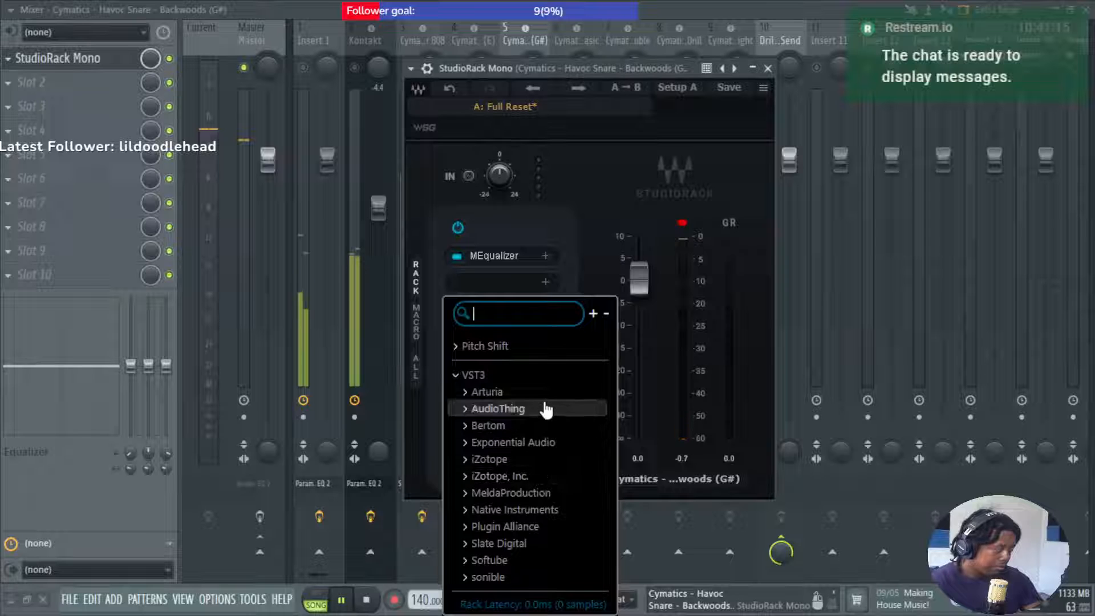
pyautogui.click(546, 459)
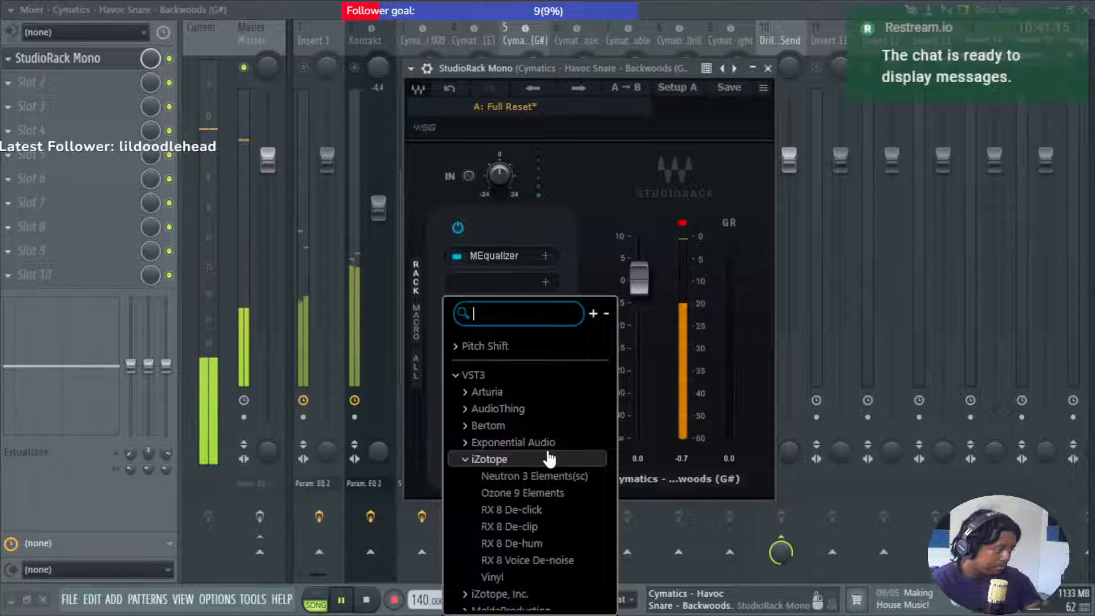
pyautogui.click(567, 477)
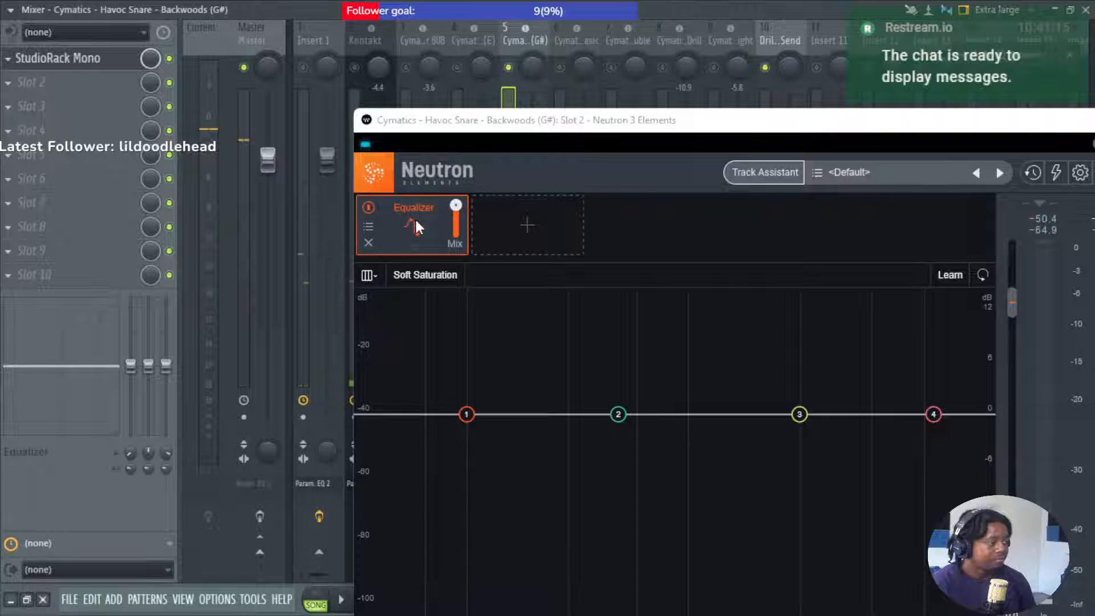
# Remove the default Equalizer module from Neutron and add a Transient Shaper in its place.
pyautogui.click(365, 240)
pyautogui.click(393, 223)
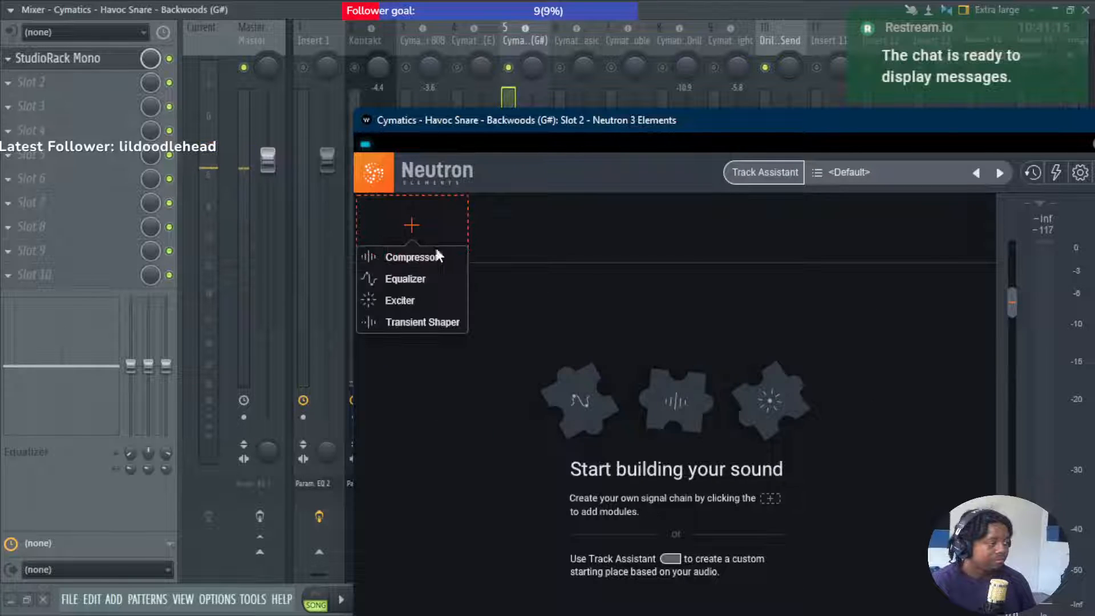
pyautogui.click(422, 323)
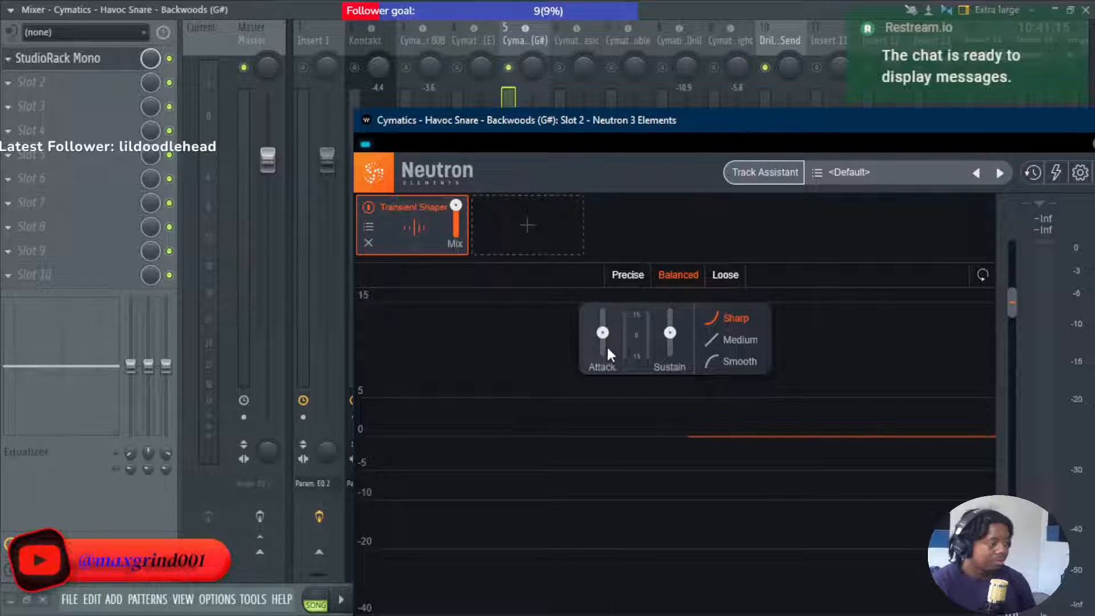
# Raise the Transient Shaper's attack slightly, lower its sustain, and start playback to hear the snare.
pyautogui.moveTo(606, 336)
pyautogui.mouseDown()
pyautogui.moveTo(608, 348)
pyautogui.moveTo(604, 323)
pyautogui.mouseUp()
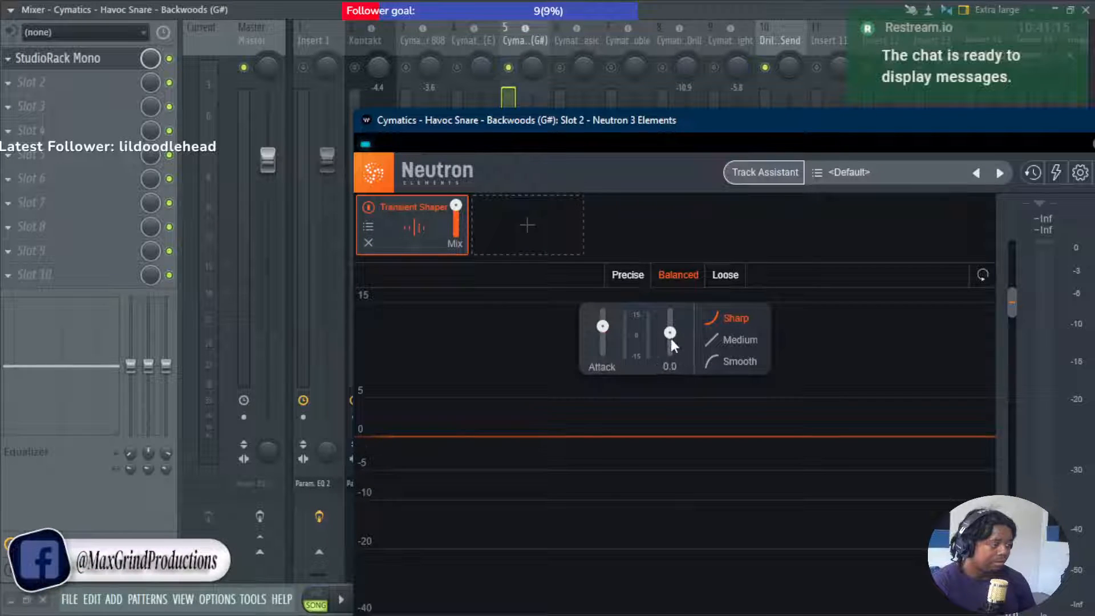
pyautogui.moveTo(671, 343); pyautogui.dragTo(686, 449)
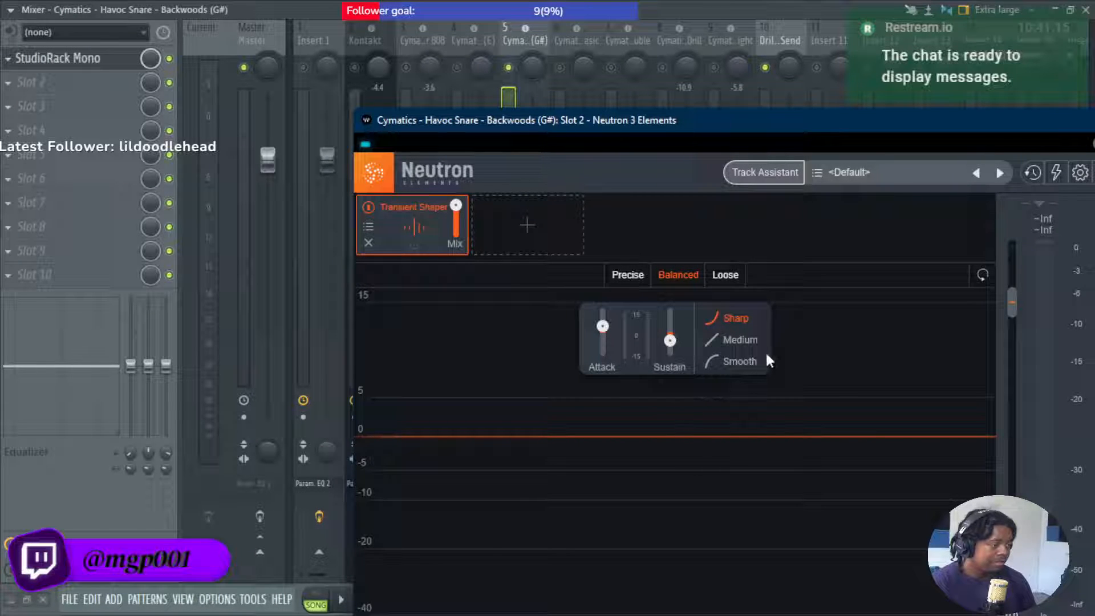
pyautogui.press('space')
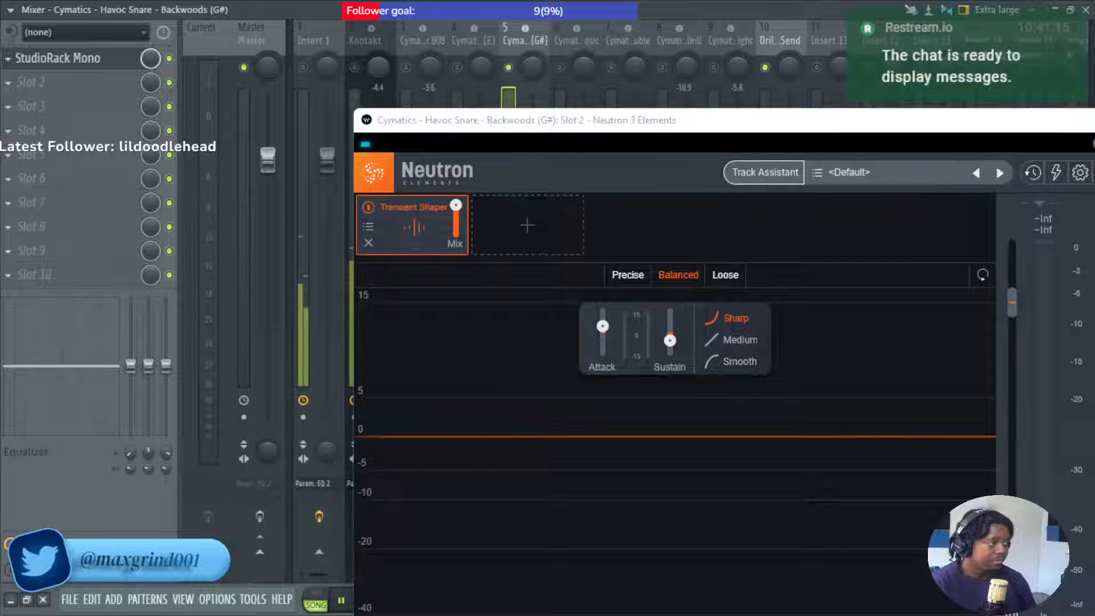
# Reposition the Neutron window to watch the transient curve and meters during playback, and close it.
pyautogui.moveTo(693, 127); pyautogui.dragTo(562, 87)
pyautogui.moveTo(721, 76); pyautogui.dragTo(721, 12)
pyautogui.click(727, 64)
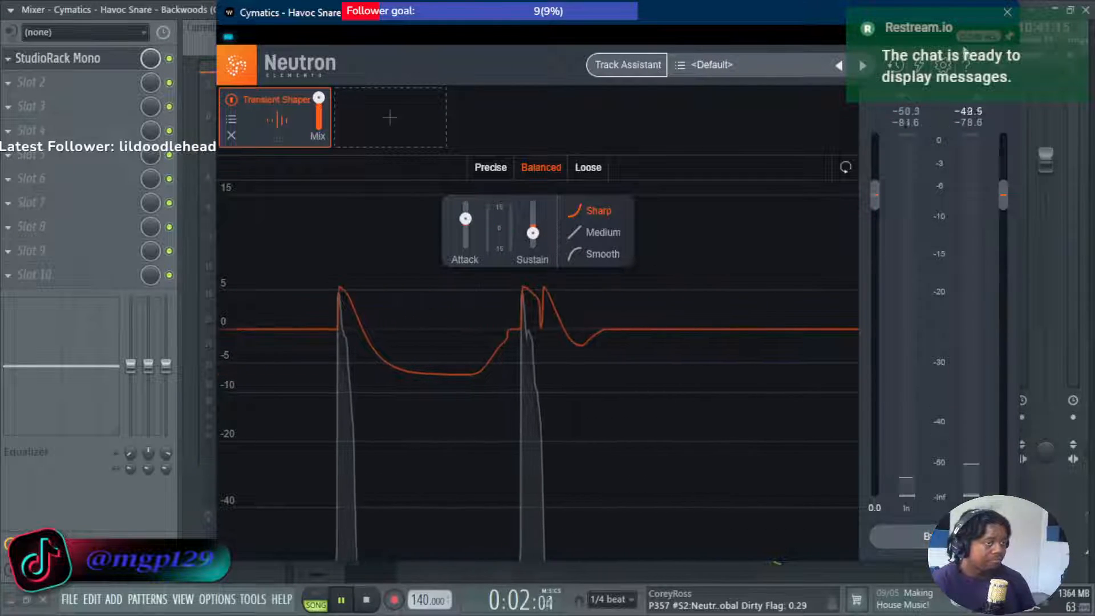
pyautogui.click(1009, 14)
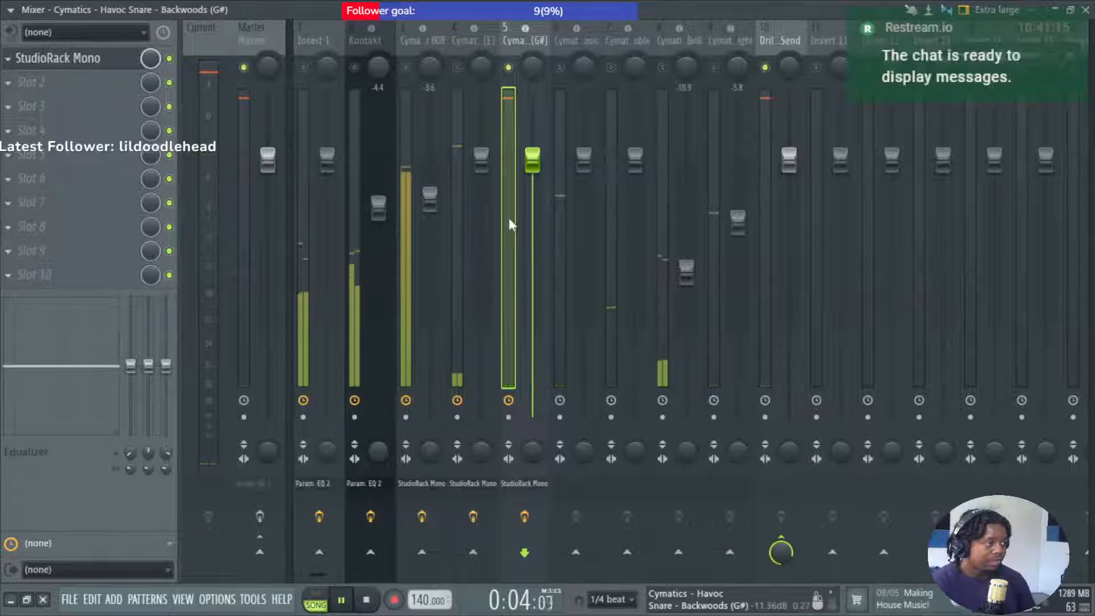
# Lower the Havoc Snare fader to -3.6 dB and bring the 808, Kontakt and Insert 1 tracks back in.
pyautogui.scroll(-4, 536, 220)
pyautogui.scroll(-3, 538, 237)
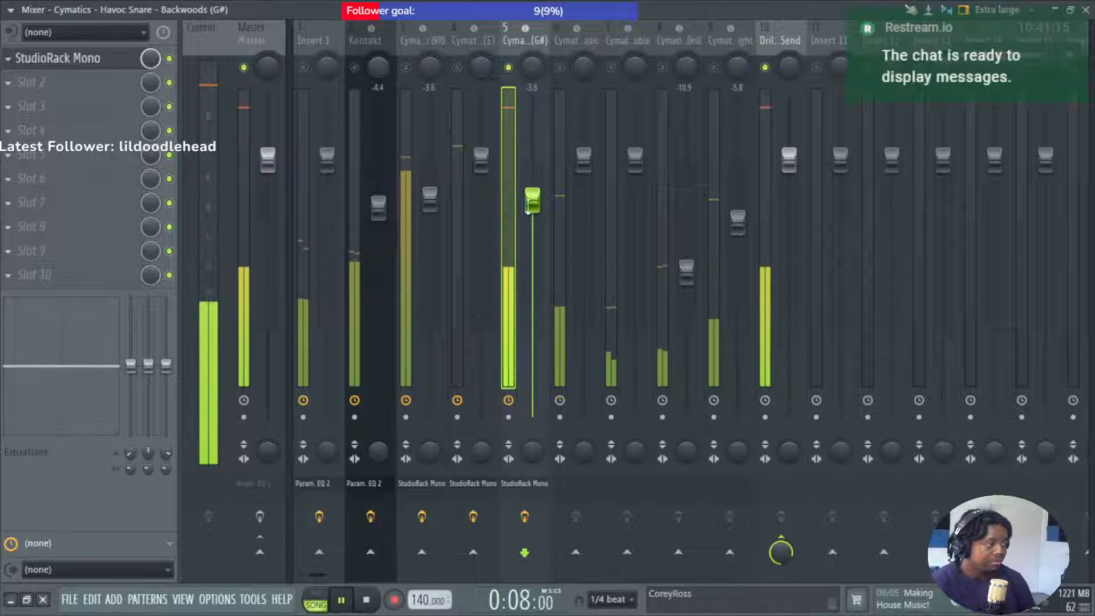
pyautogui.click(406, 67)
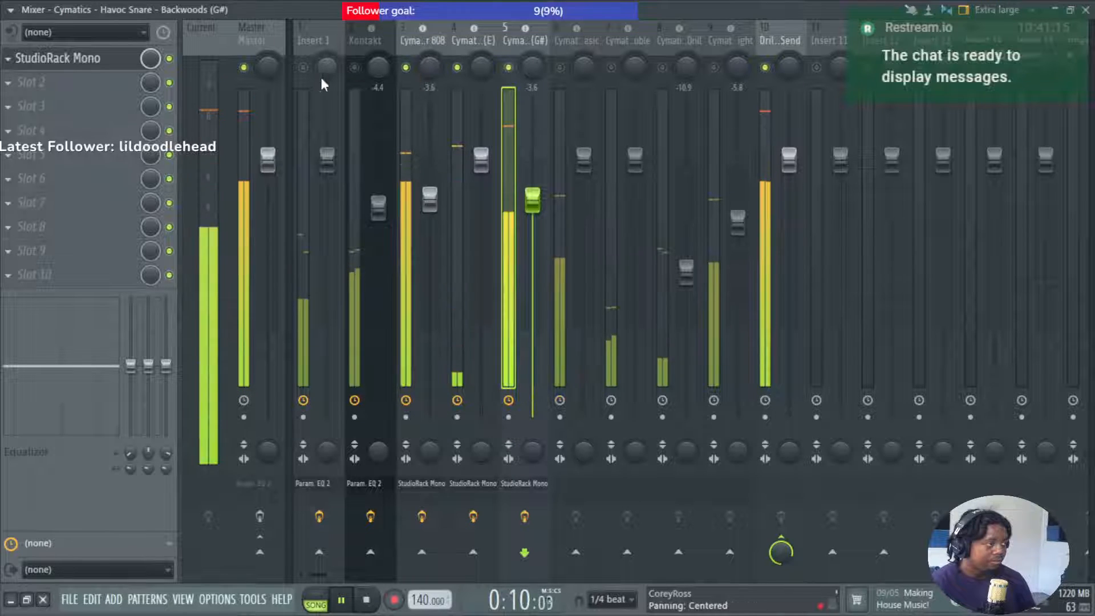
pyautogui.click(354, 67)
pyautogui.click(302, 67)
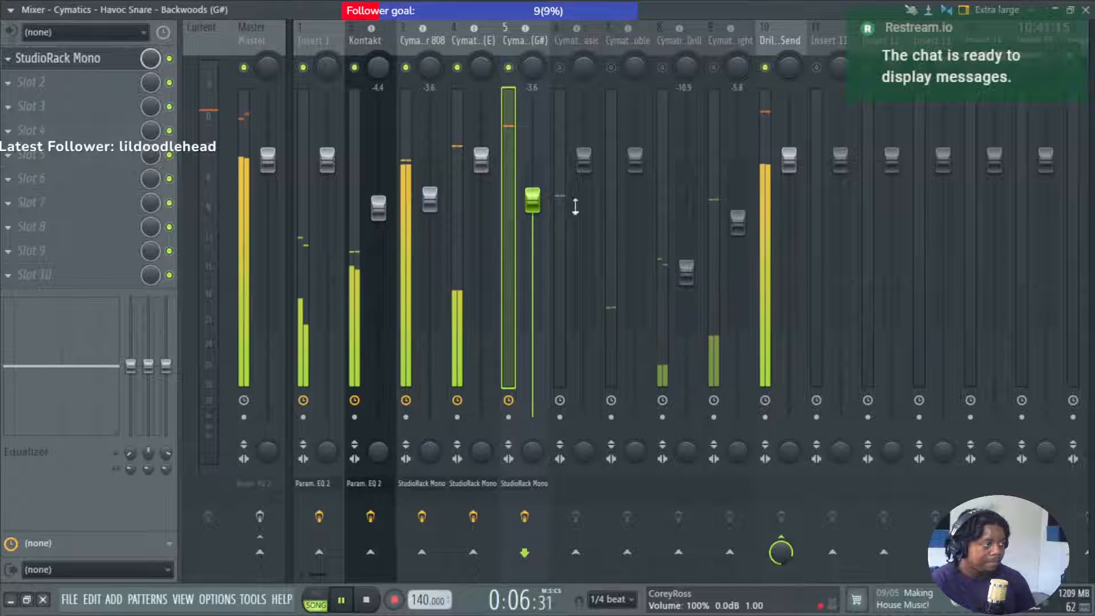
# Unmute the Havoc Clap track on insert 6, solo it, and stop playback.
pyautogui.click(560, 68)
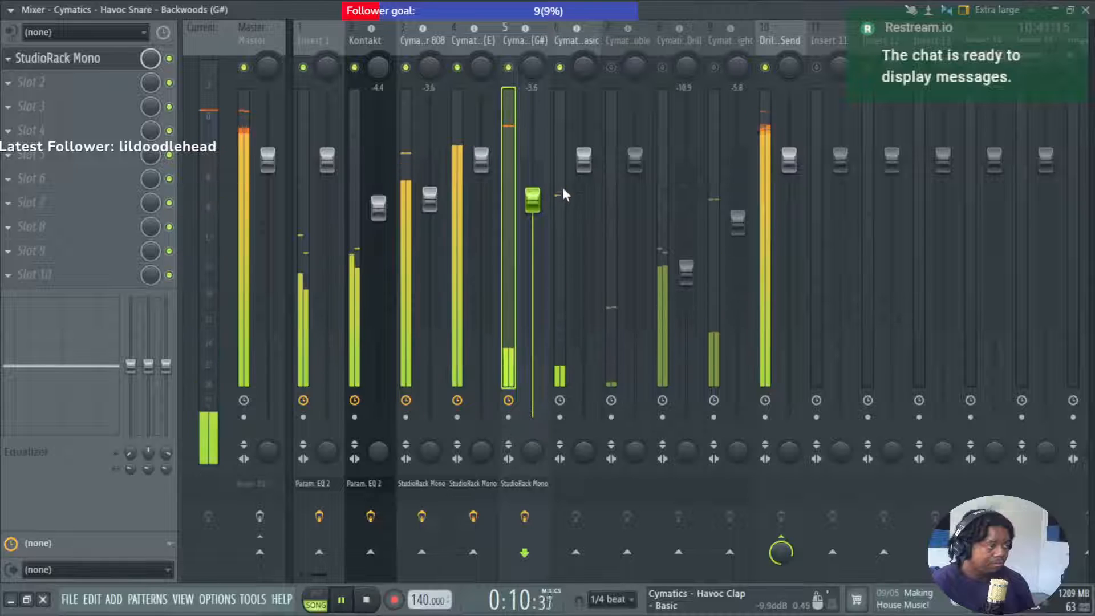
pyautogui.rightClick(560, 68)
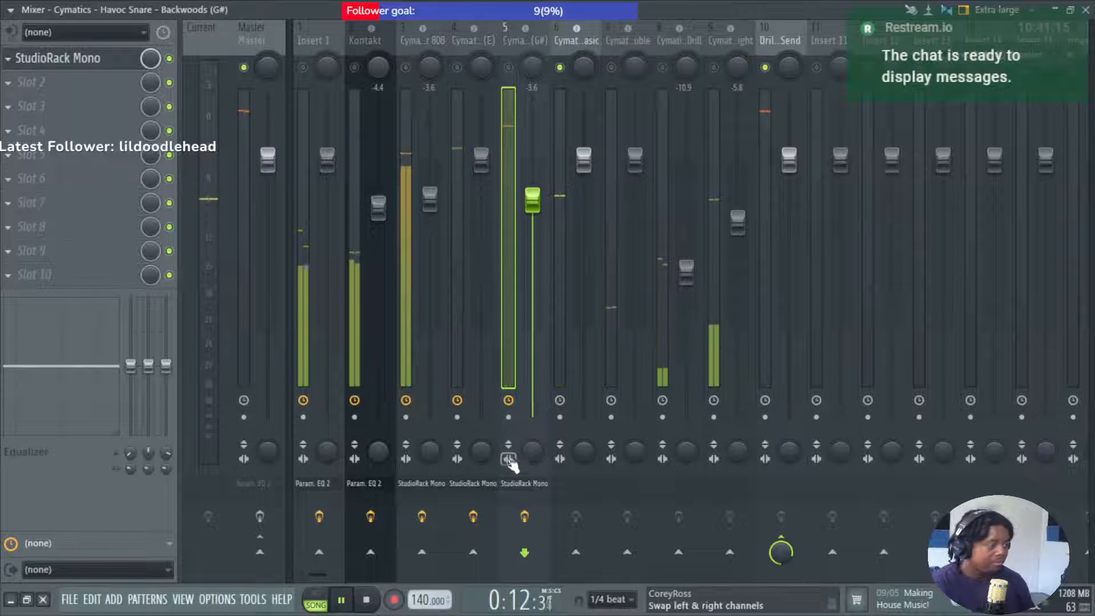
pyautogui.press('space')
# Save the snare's StudioRack Mono chain as "Drill Snare Clap" in the Drill Preset folder, and close the rack.
pyautogui.click(522, 483)
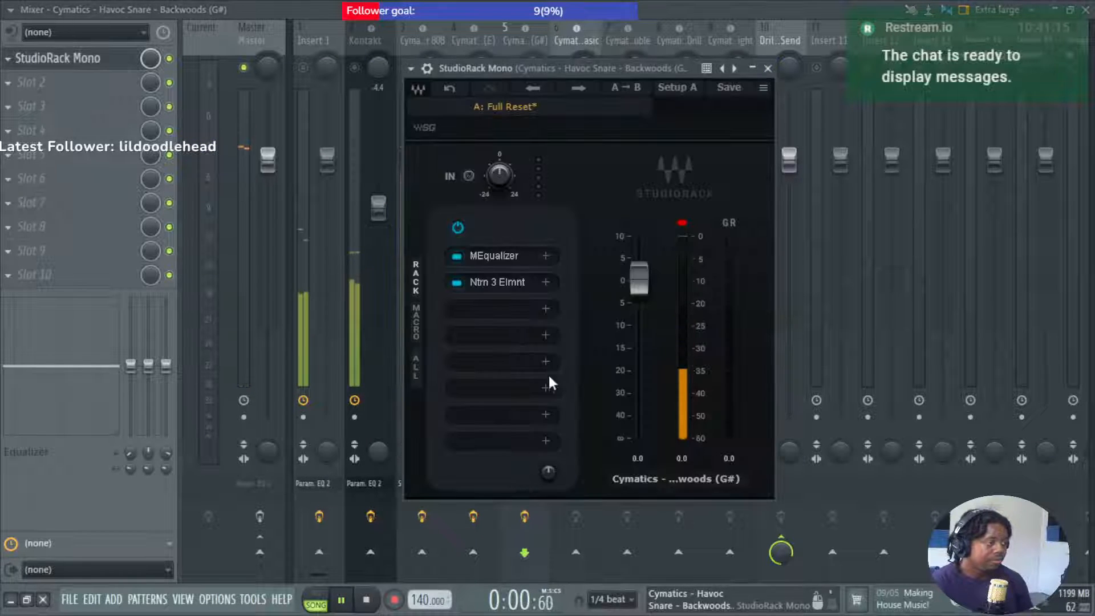
pyautogui.click(720, 86)
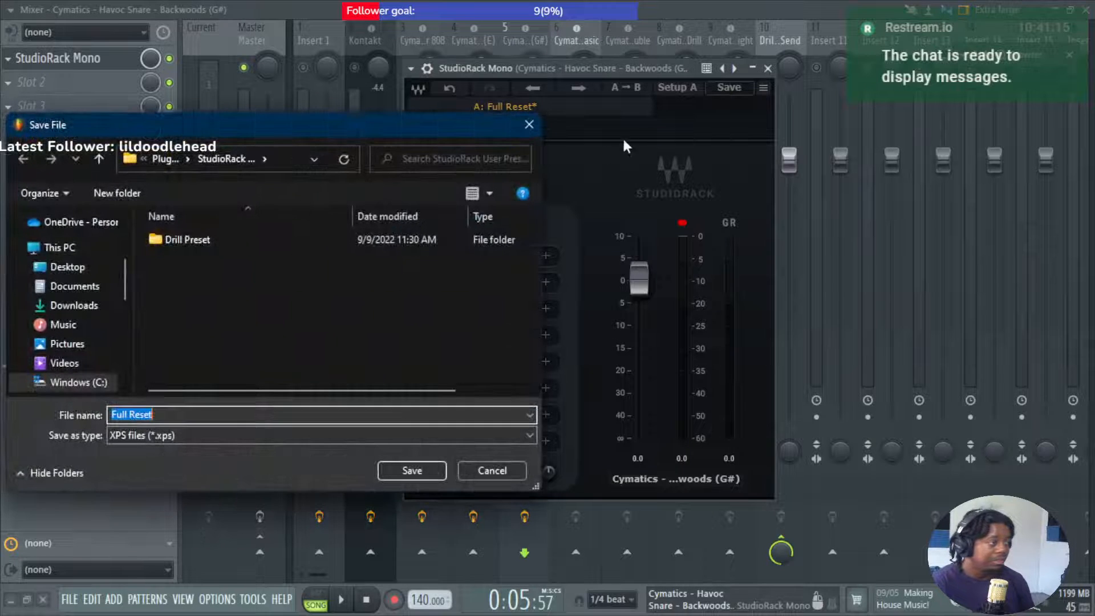
pyautogui.doubleClick(230, 238)
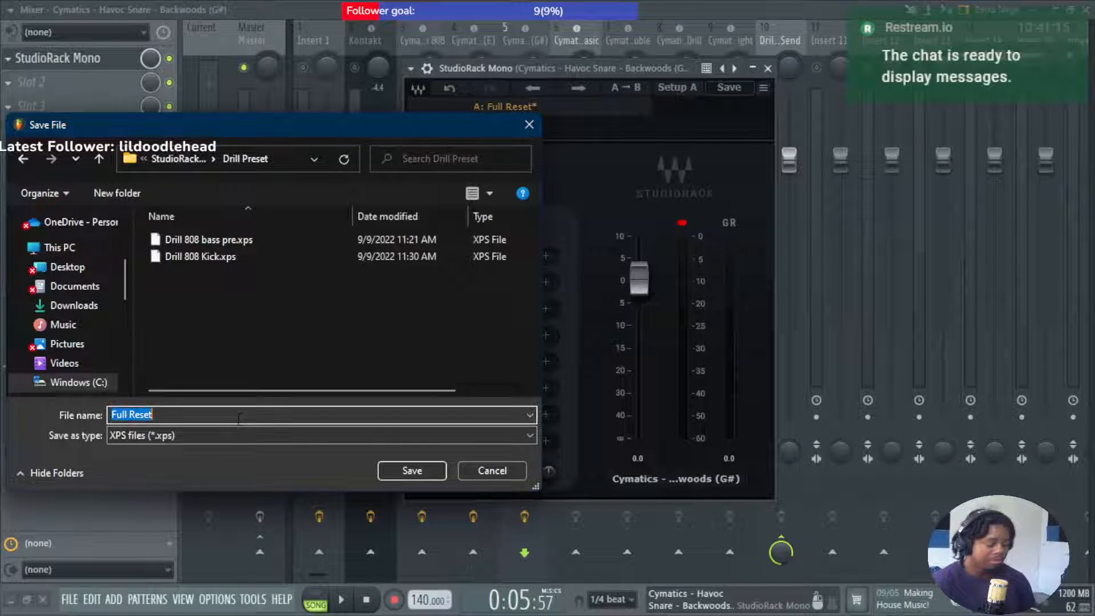
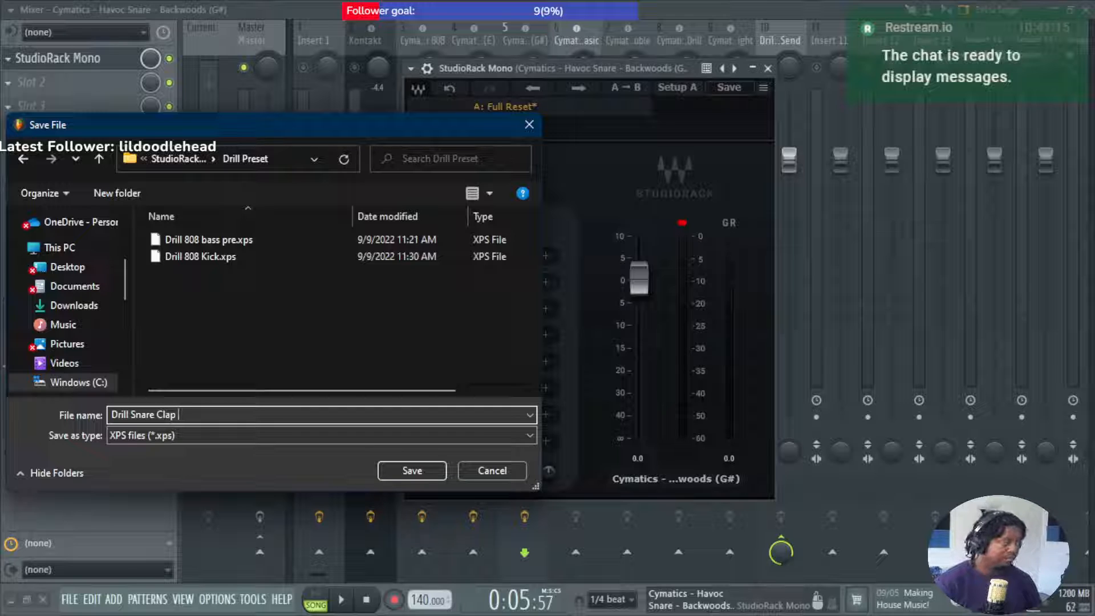
pyautogui.press('Return')
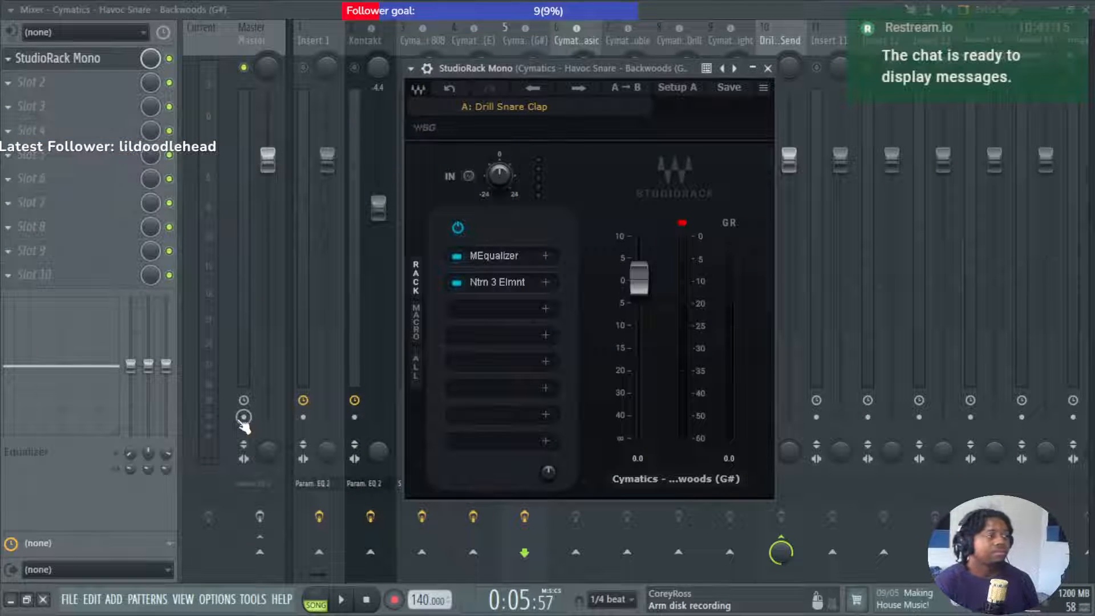
pyautogui.click(768, 68)
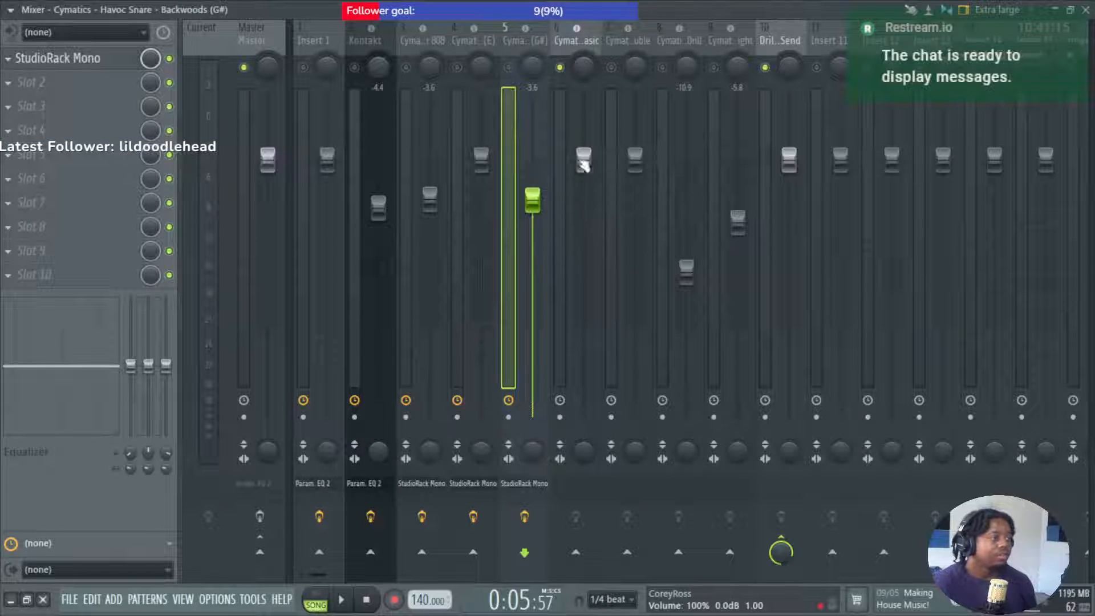
# Play the soloed clap briefly and copy the snare's StudioRack Mono with the Drill Snare Clap preset onto the Havoc Clap track.
pyautogui.press('space')
pyautogui.press('space')
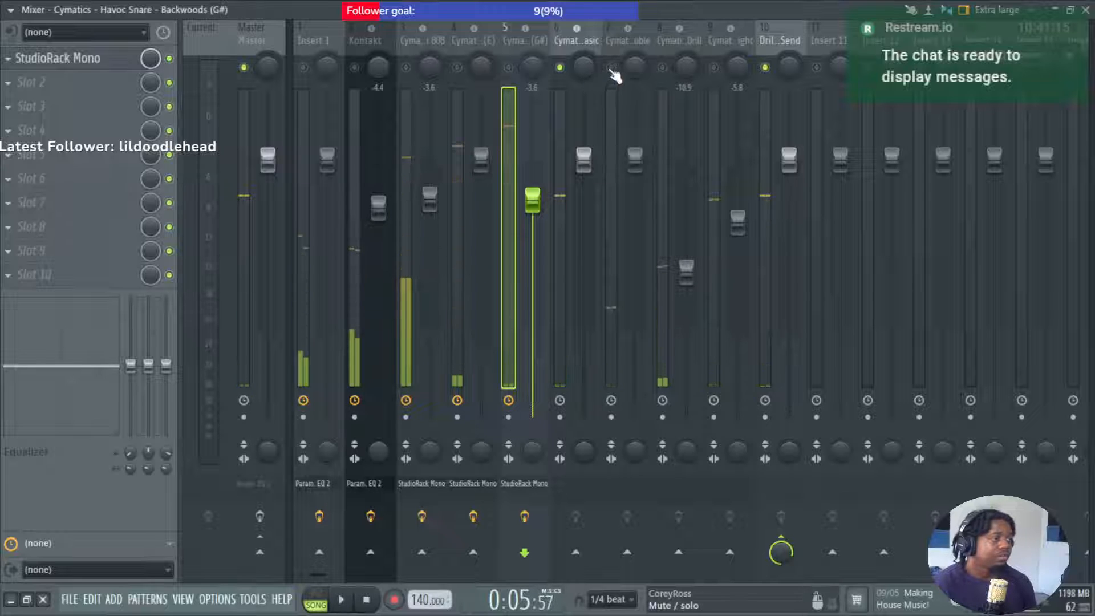
pyautogui.click(610, 68)
pyautogui.rightClick(515, 483)
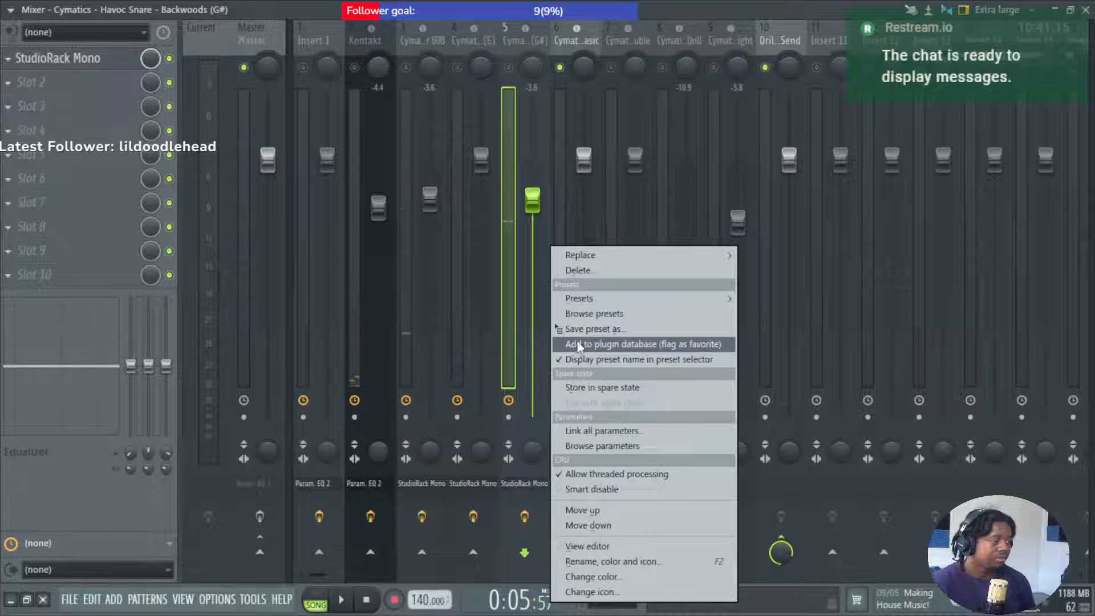
pyautogui.click(633, 344)
pyautogui.moveTo(587, 509); pyautogui.dragTo(571, 482)
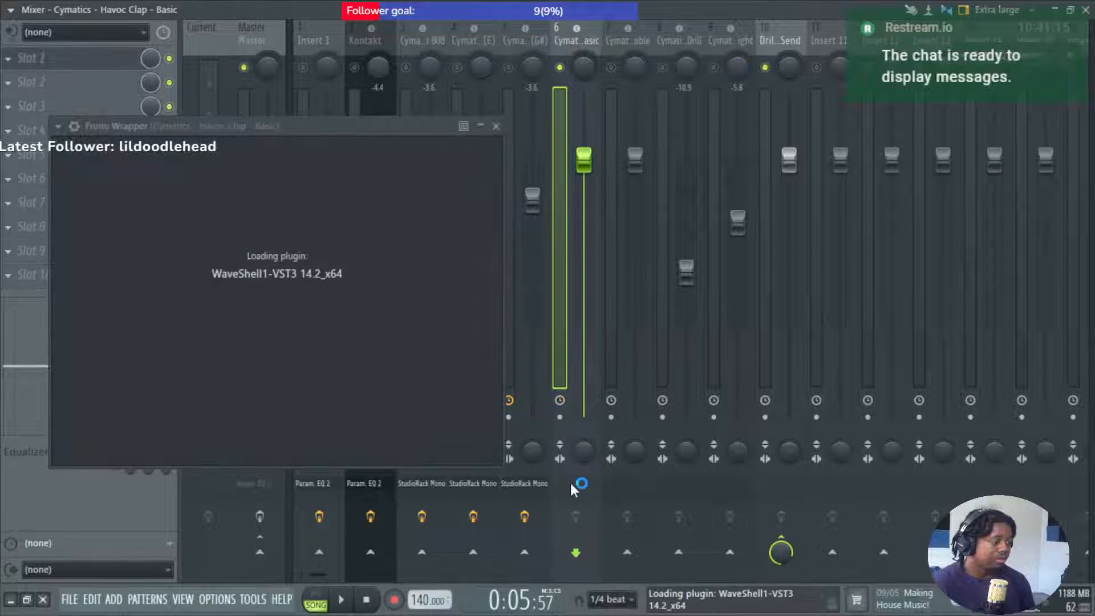
# Play the clap together with the unmuted snare and lower the Havoc Clap fader to -2.9 dB.
pyautogui.press('space')
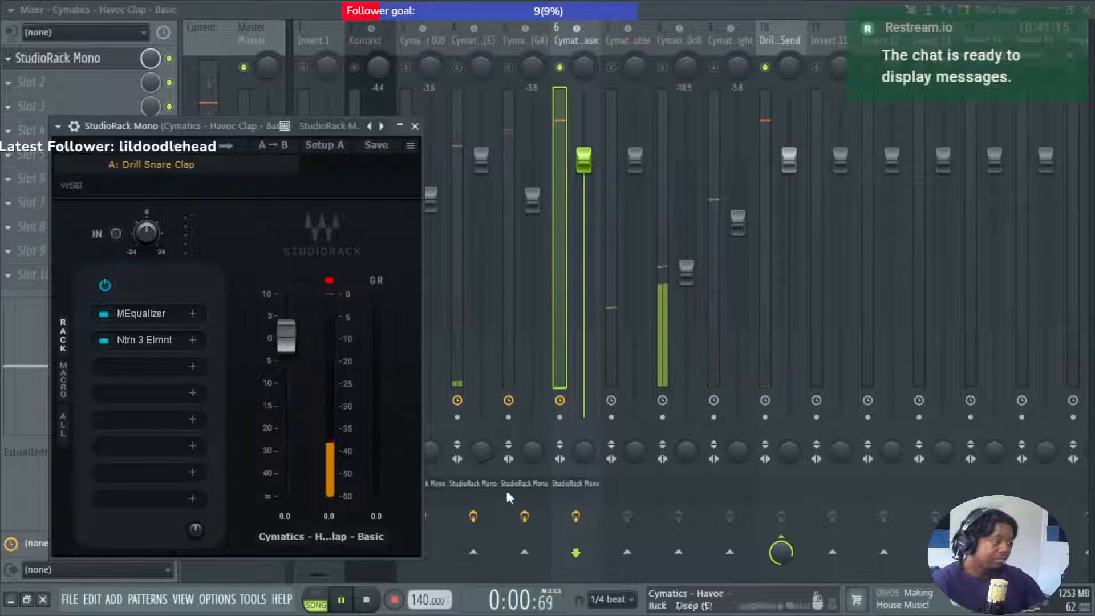
pyautogui.click(509, 69)
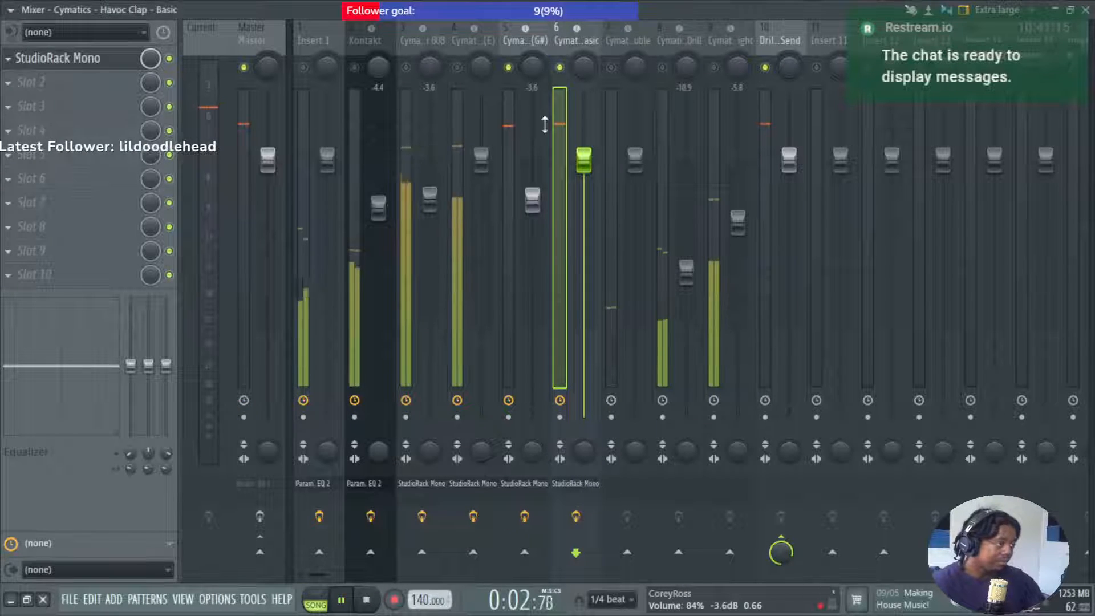
pyautogui.moveTo(583, 176); pyautogui.dragTo(553, 202)
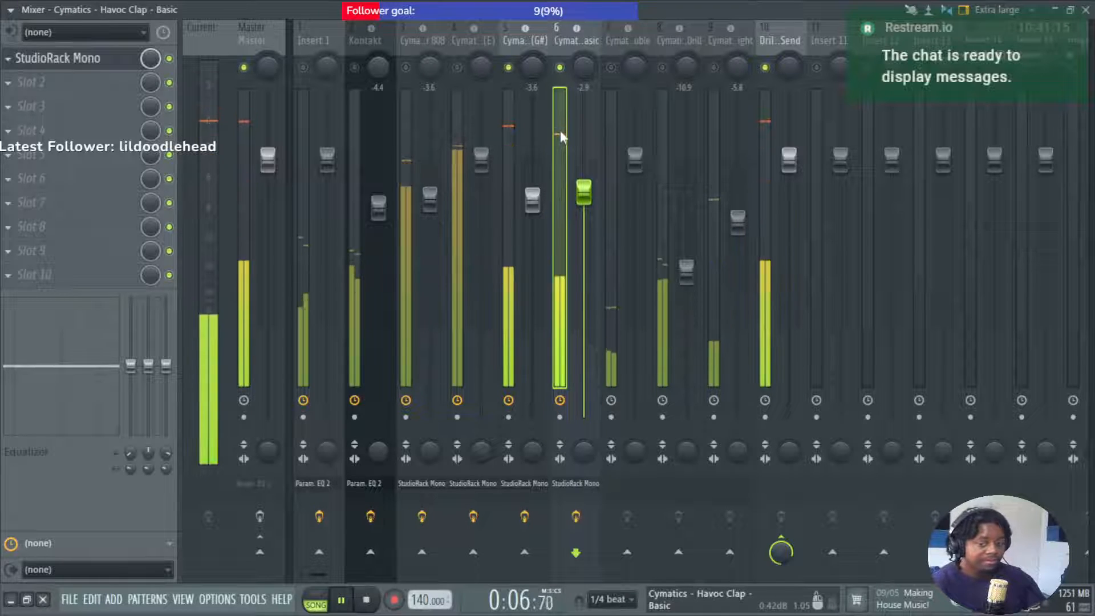
# Unmute and solo the insert 7 track, and add the insert 8 Drill track to the playback.
pyautogui.click(612, 67)
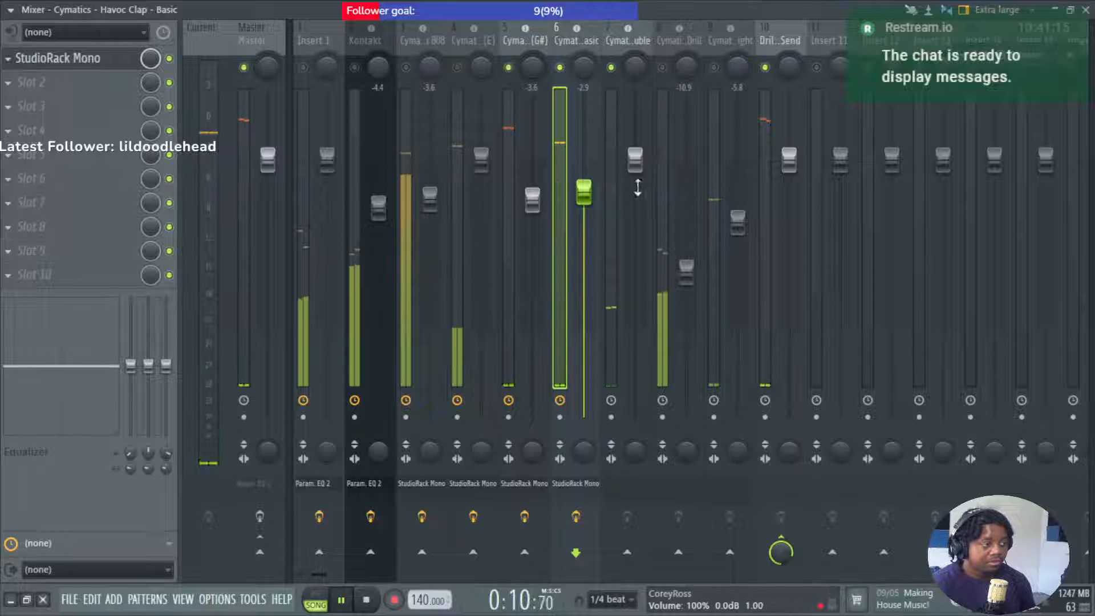
pyautogui.rightClick(612, 68)
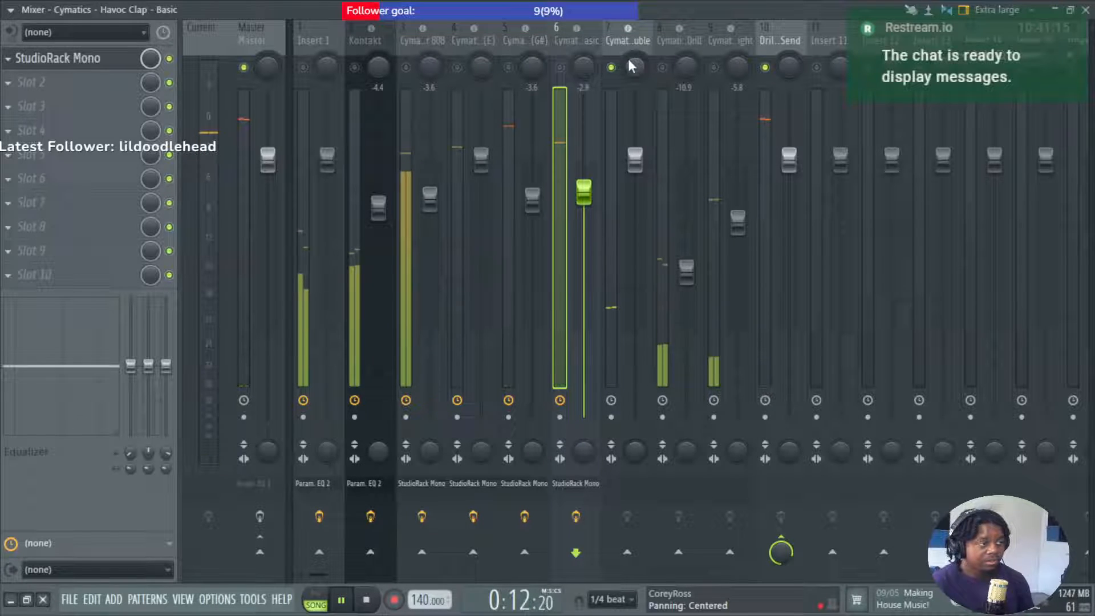
pyautogui.click(662, 67)
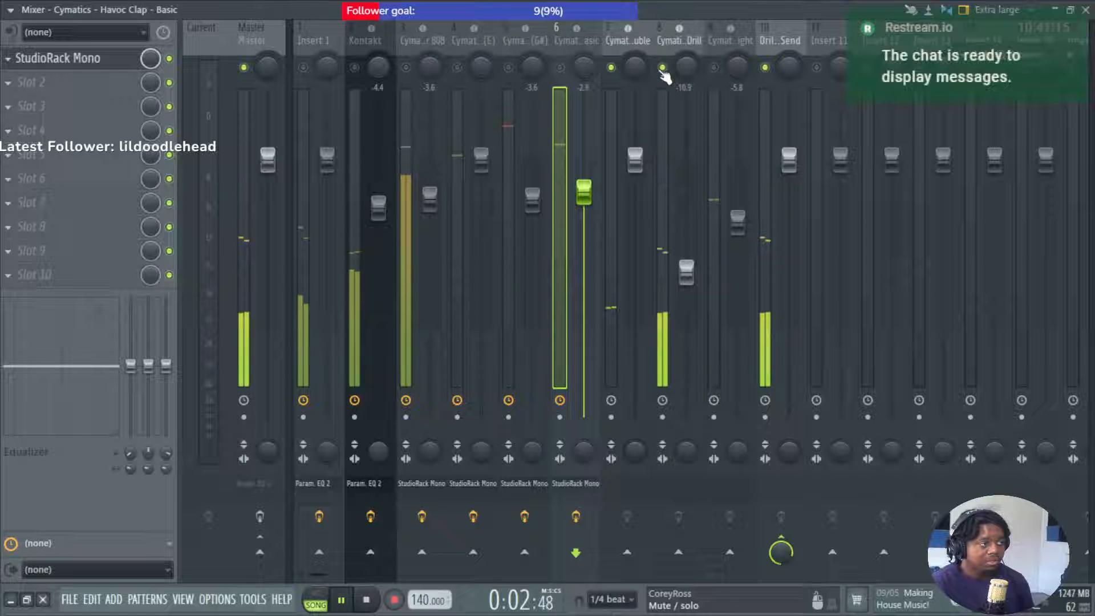
# Mute the insert 7 track and load StudioRack Mono onto the Havoc Hihat Drill track.
pyautogui.click(610, 68)
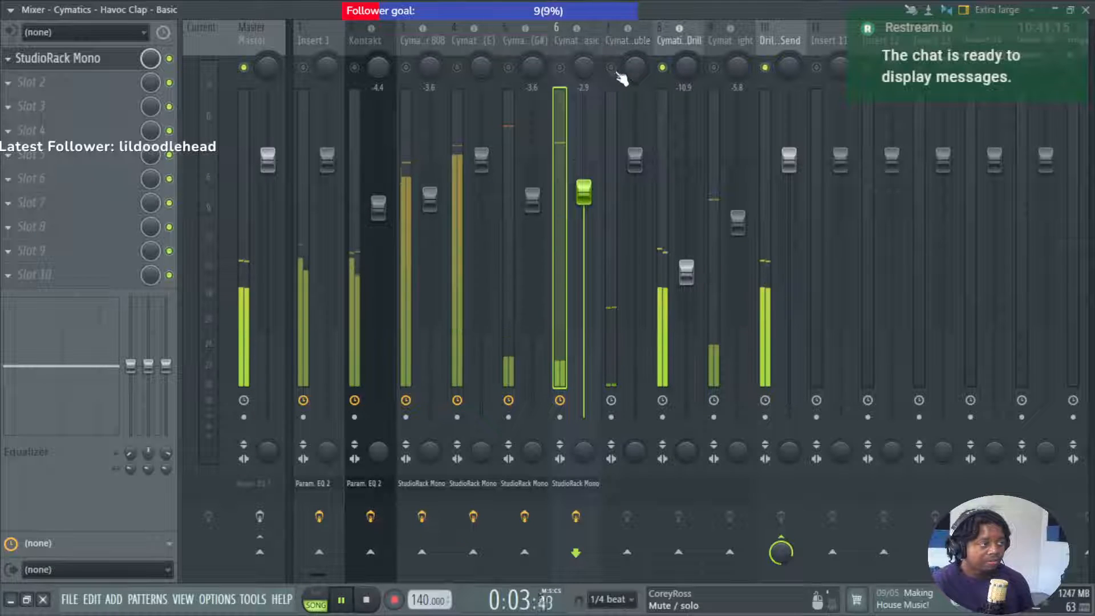
pyautogui.click(665, 480)
pyautogui.moveTo(951, 382)
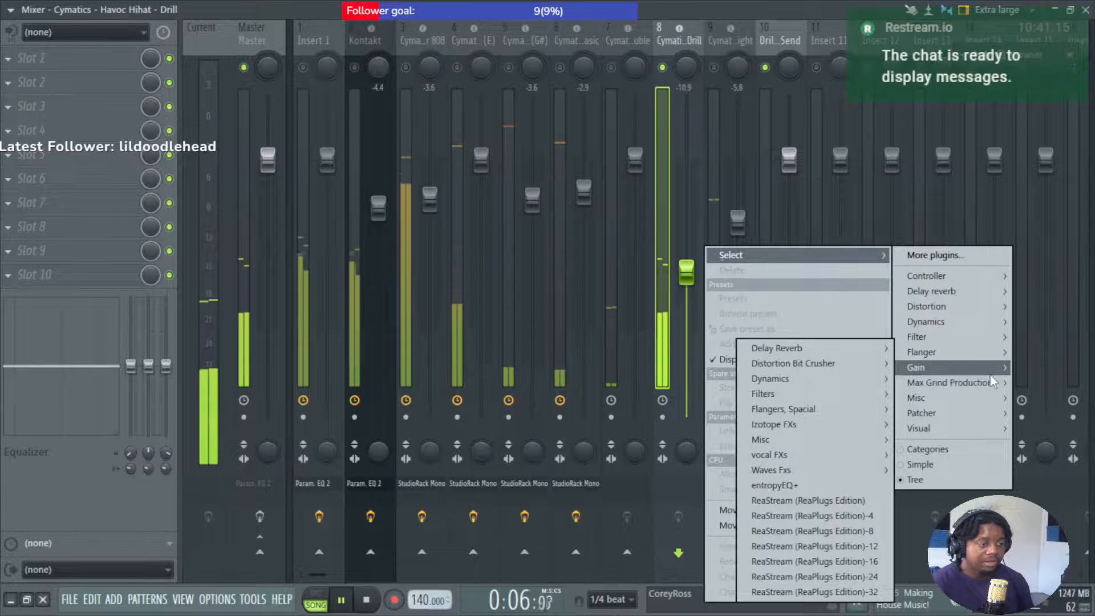
pyautogui.moveTo(823, 475)
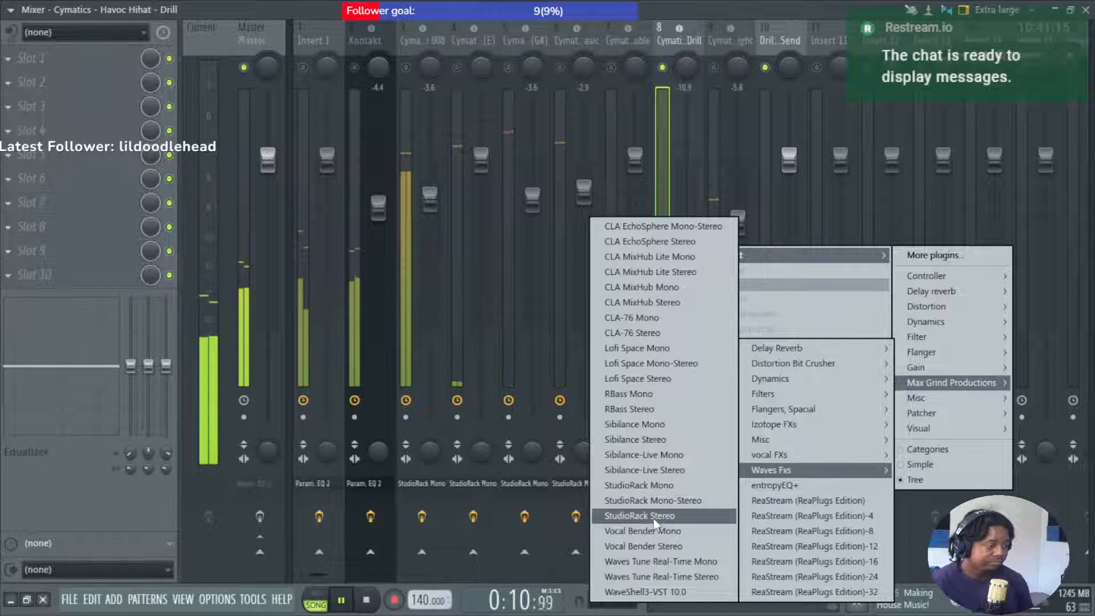
pyautogui.click(676, 487)
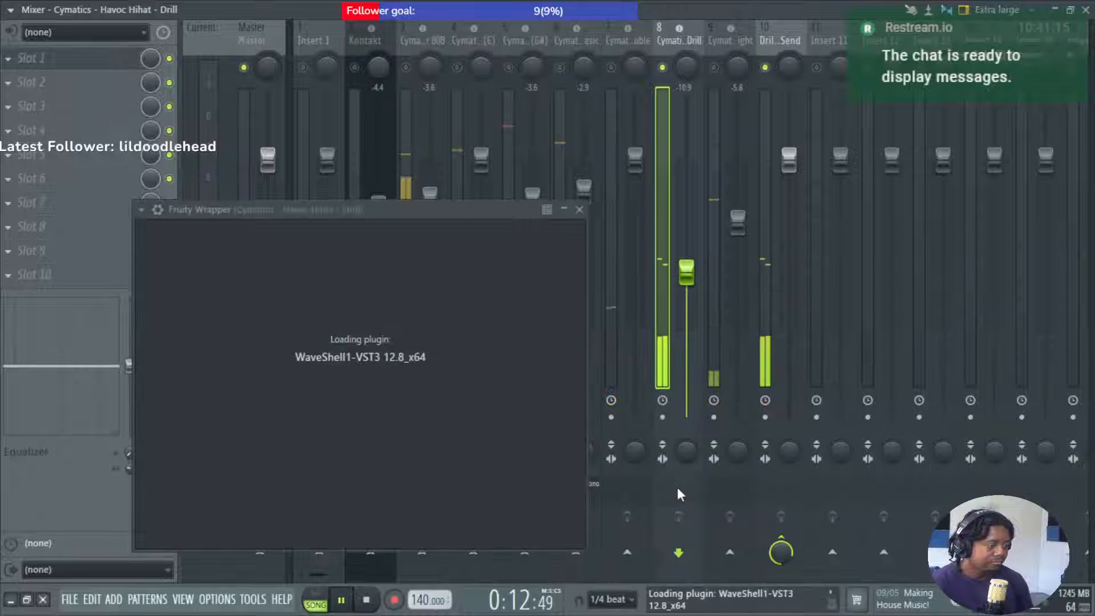
pyautogui.moveTo(324, 209); pyautogui.dragTo(365, 76)
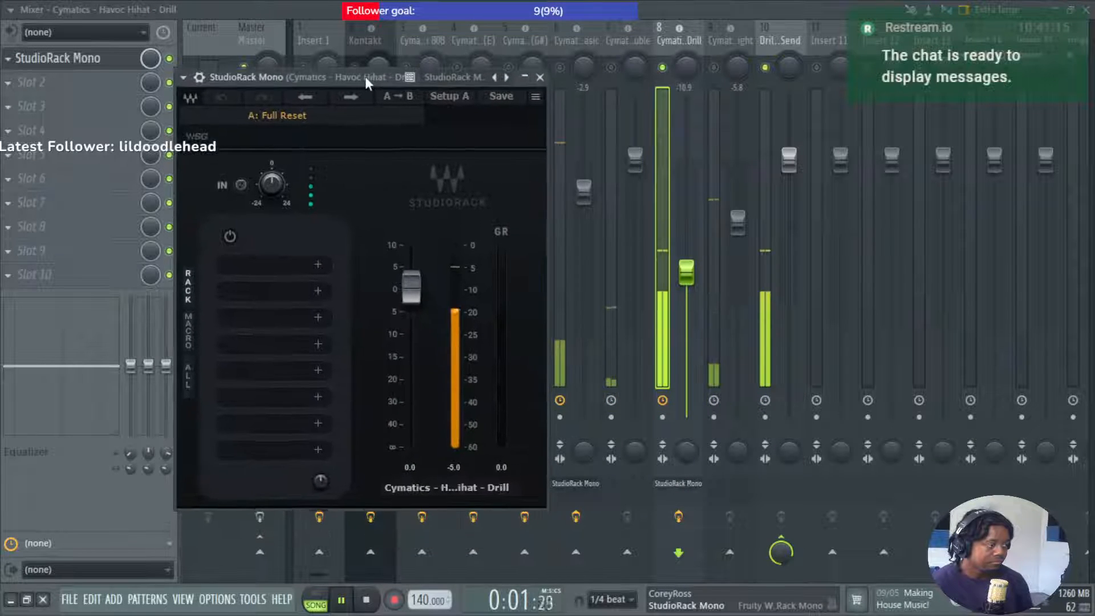
# Insert CLA MixHub from the EQ category in the first slot of the hi-hat's StudioRack Mono chain.
pyautogui.click(317, 266)
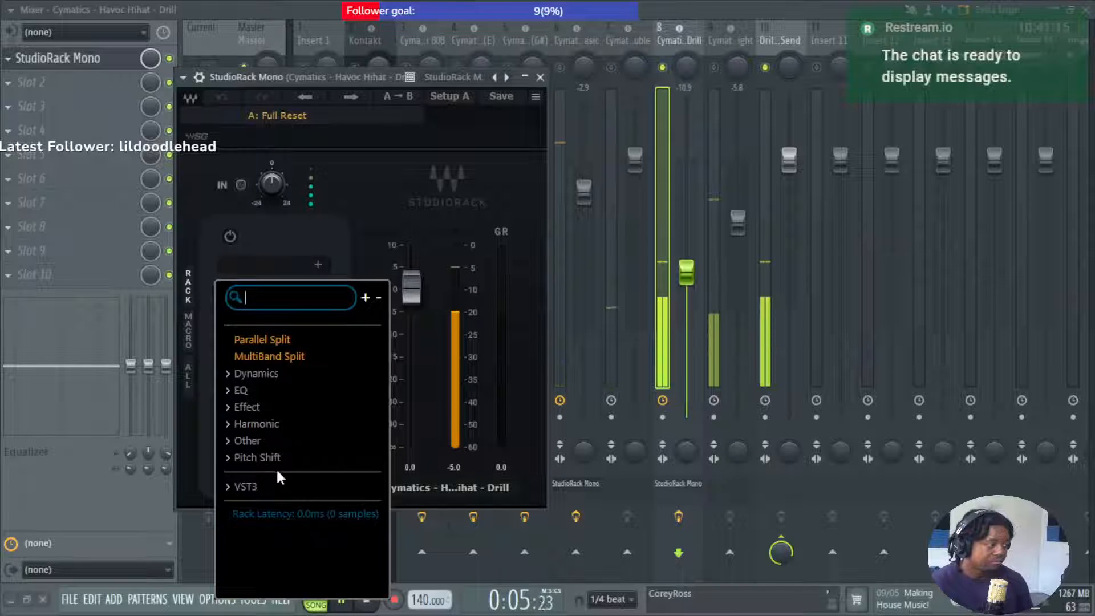
pyautogui.click(281, 488)
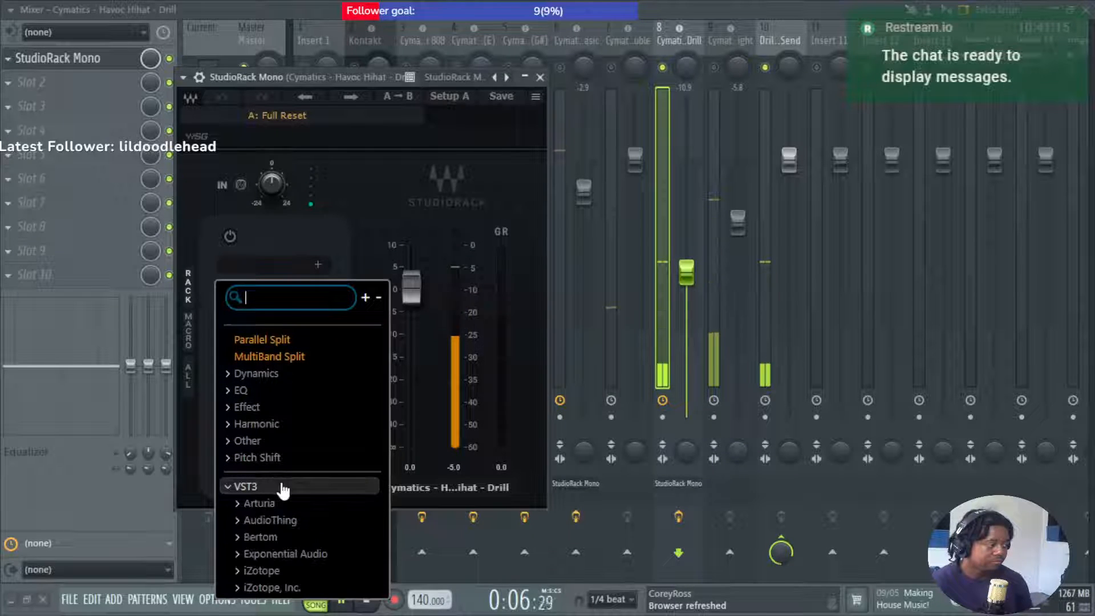
pyautogui.click(281, 391)
pyautogui.click(329, 425)
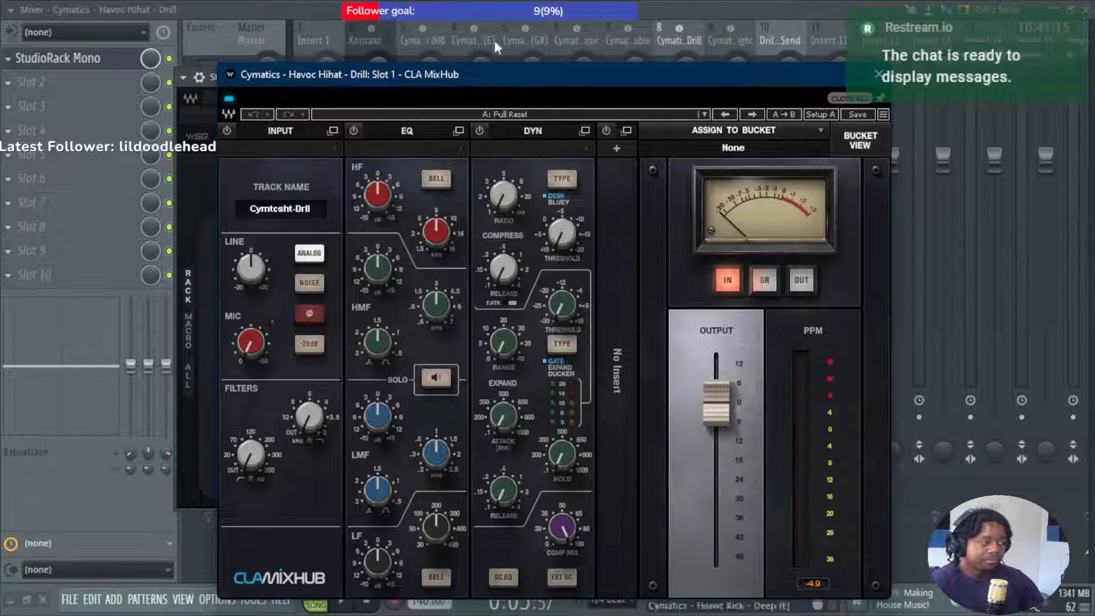
pyautogui.moveTo(538, 74); pyautogui.dragTo(558, 46)
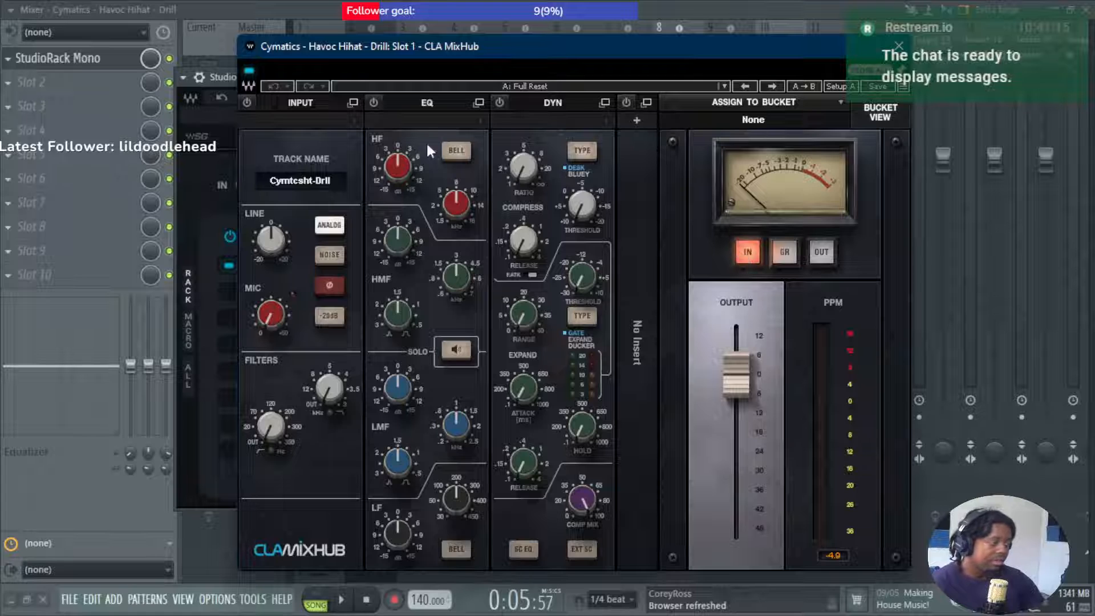
# Play the hi-hat with EQ solo listening enabled, boost the HF band and set its frequency to 3.24 kHz.
pyautogui.press('space')
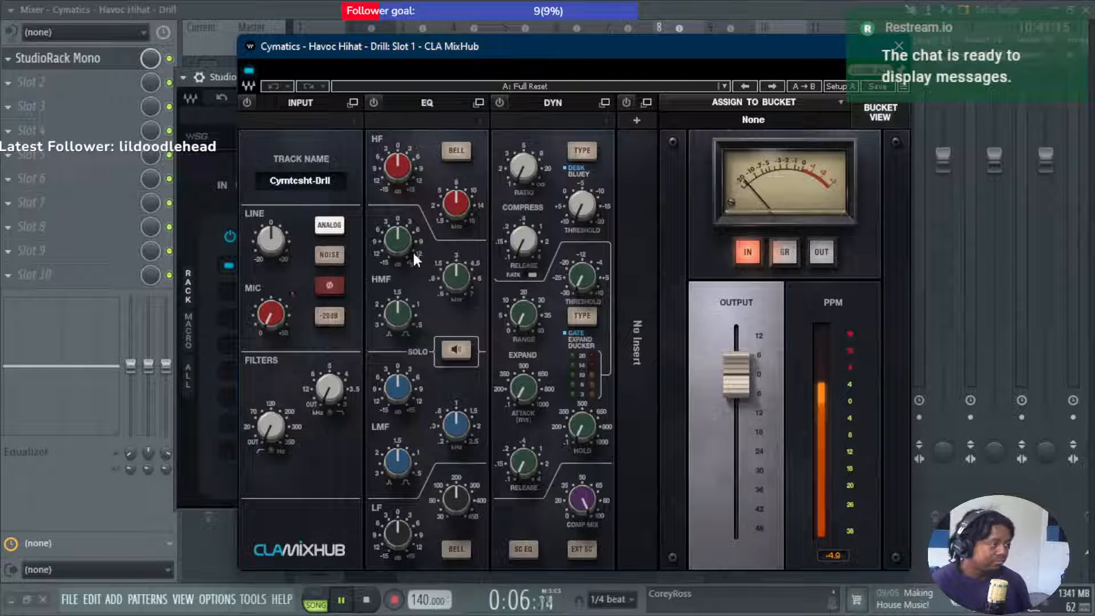
pyautogui.click(453, 342)
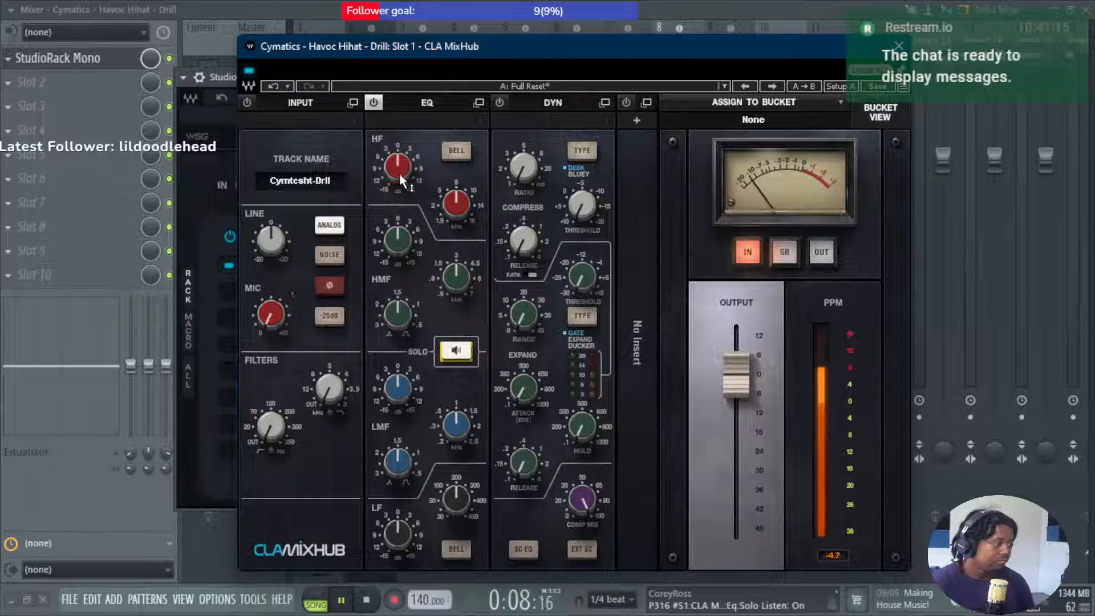
pyautogui.moveTo(400, 164); pyautogui.dragTo(399, 138)
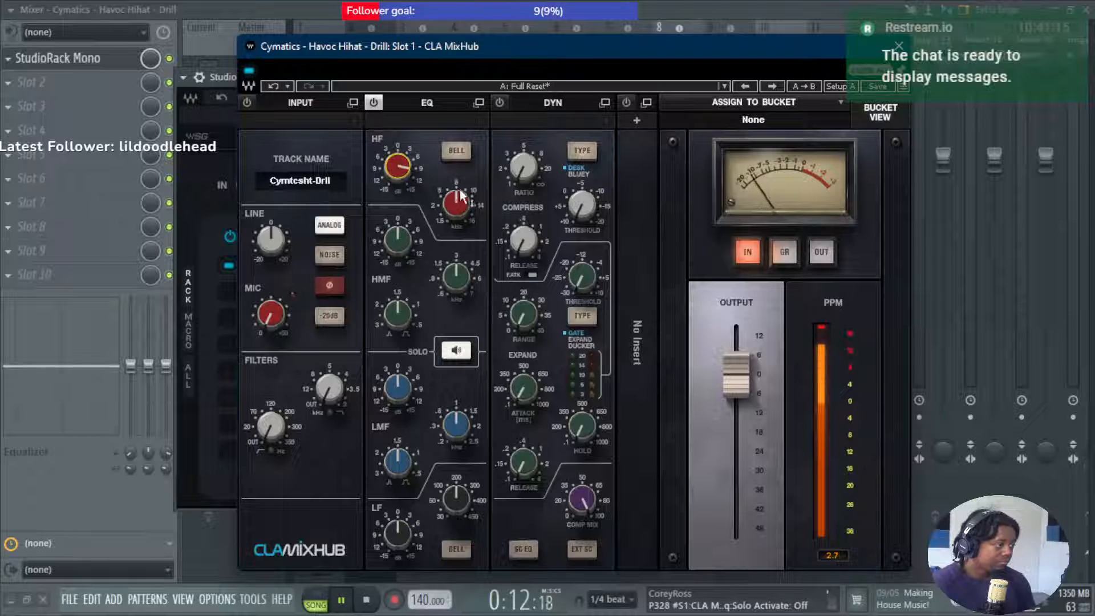
pyautogui.moveTo(460, 202); pyautogui.dragTo(461, 217)
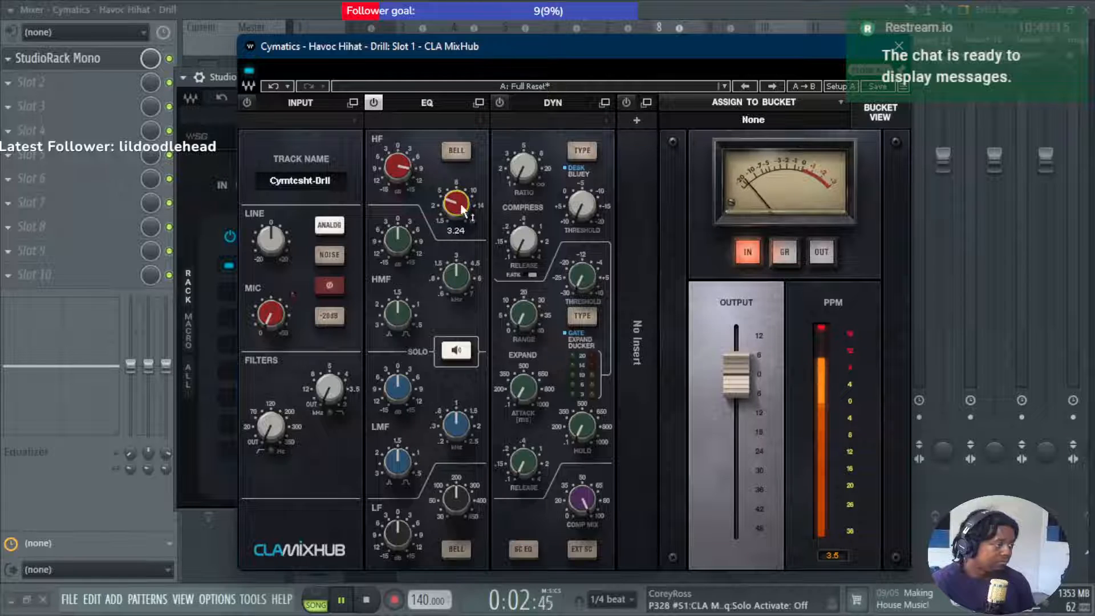
# Boost the HMF band at 0.76 kHz, raise its Q and reduce the HF band's boost.
pyautogui.moveTo(402, 235)
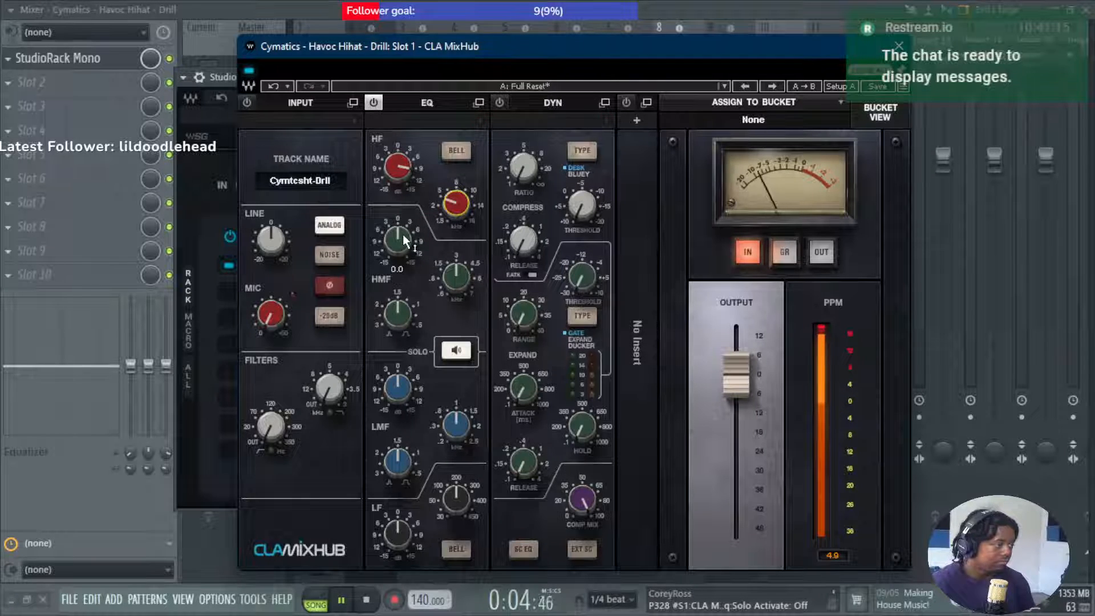
pyautogui.moveTo(400, 238); pyautogui.dragTo(400, 209)
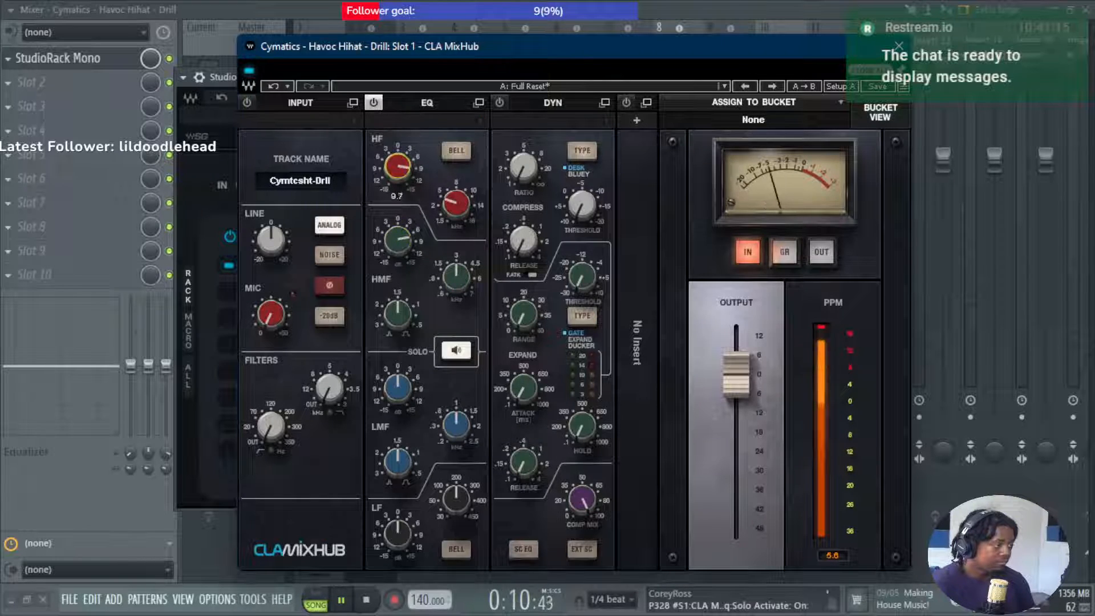
pyautogui.moveTo(398, 165); pyautogui.dragTo(397, 164)
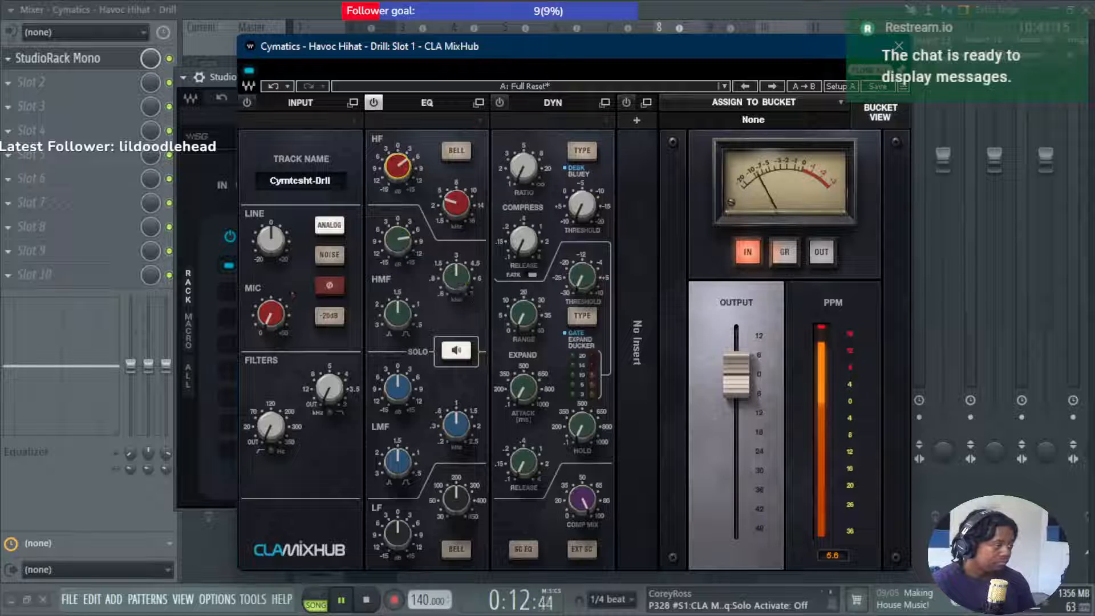
pyautogui.moveTo(456, 276); pyautogui.dragTo(456, 274)
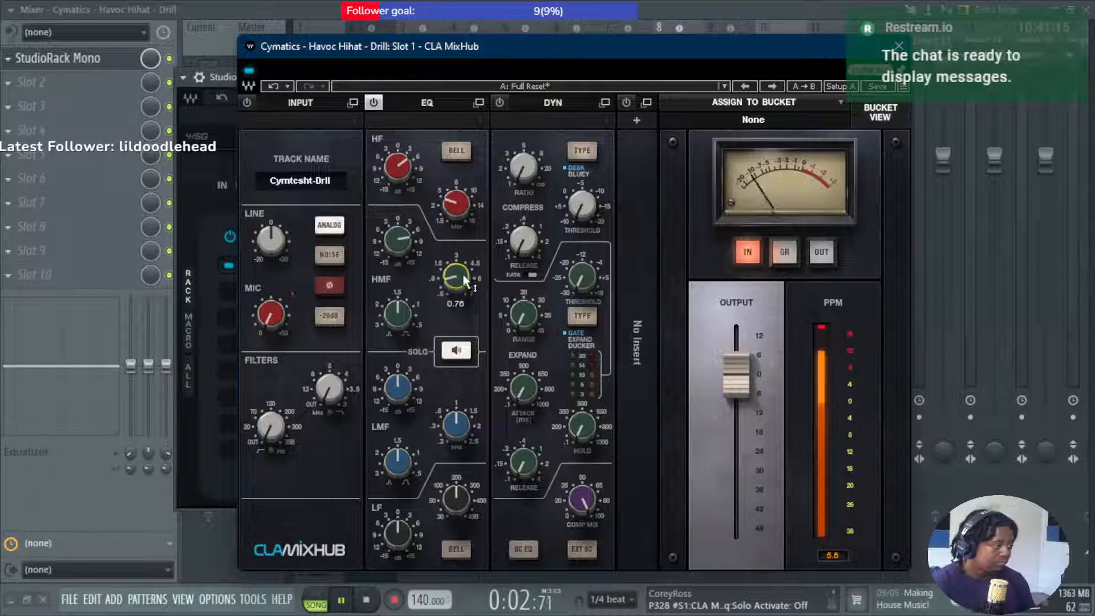
pyautogui.moveTo(397, 314); pyautogui.dragTo(389, 317)
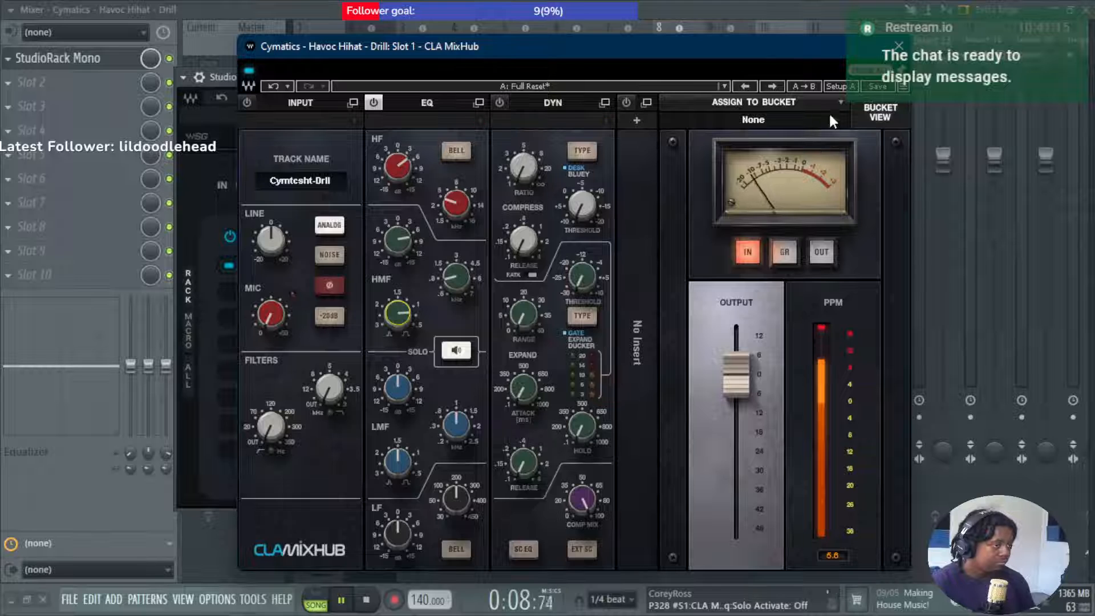
# Compare the hi-hat with the EQ bypassed, switch off Analog and raise the high-pass filter cutoff to its maximum.
pyautogui.moveTo(807, 49); pyautogui.dragTo(797, 36)
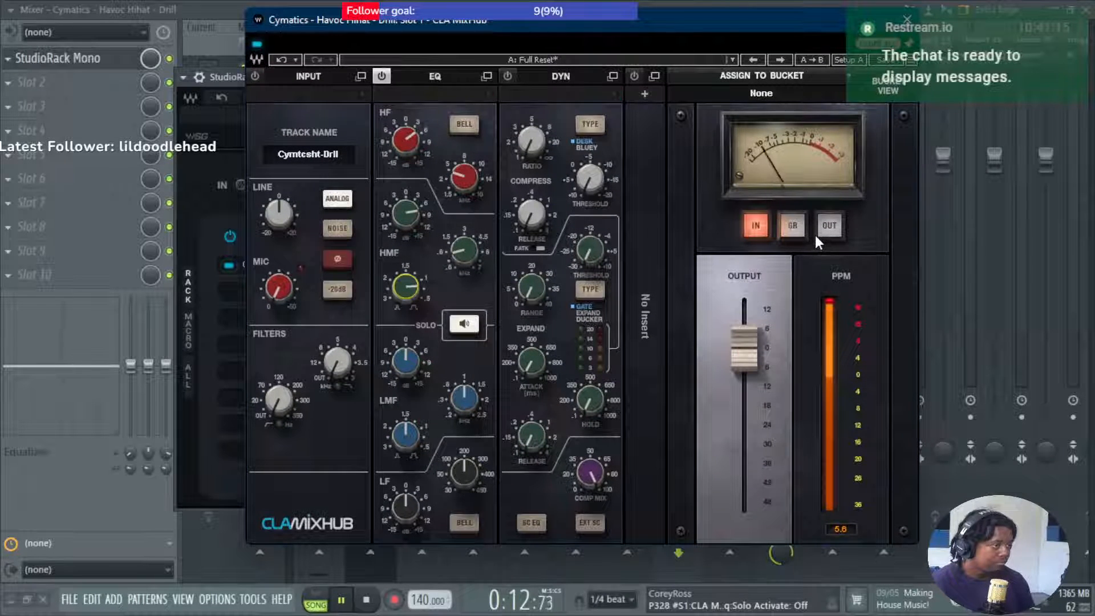
pyautogui.click(382, 76)
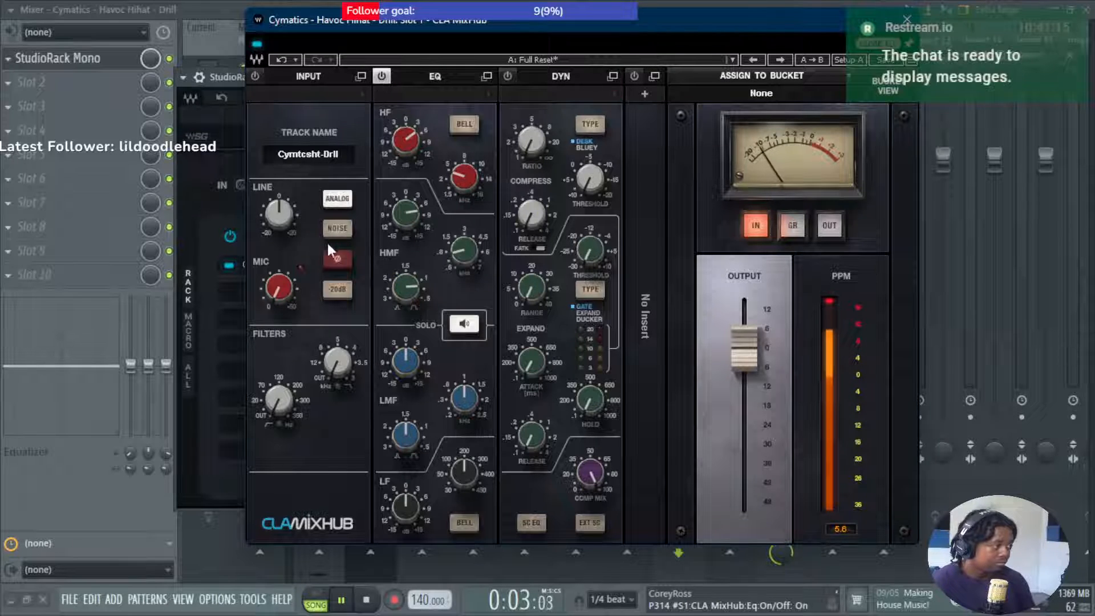
pyautogui.click(337, 199)
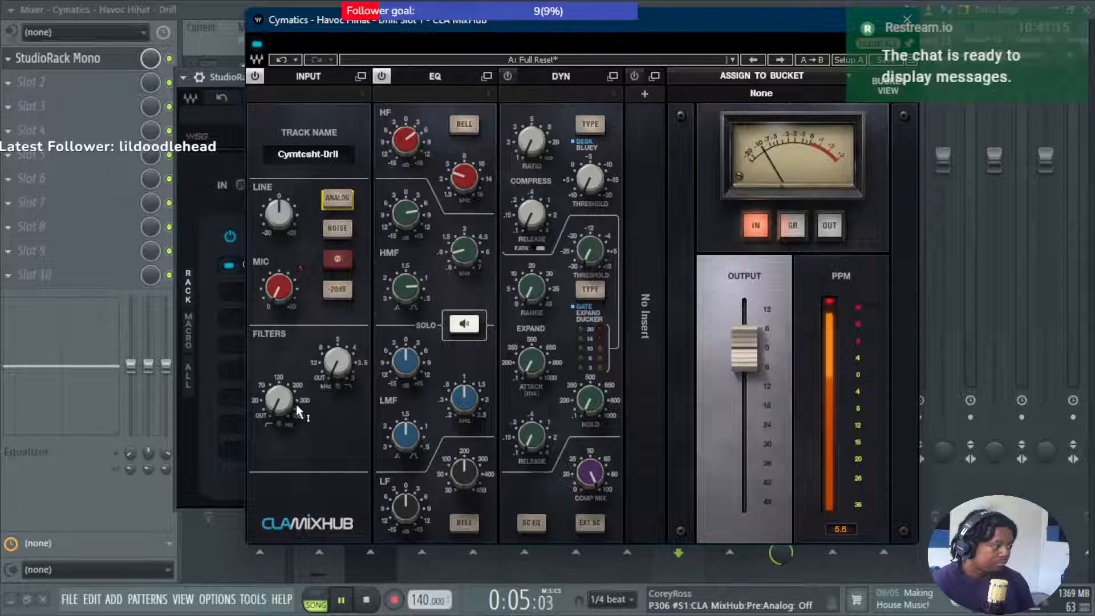
pyautogui.moveTo(296, 405); pyautogui.dragTo(337, 354)
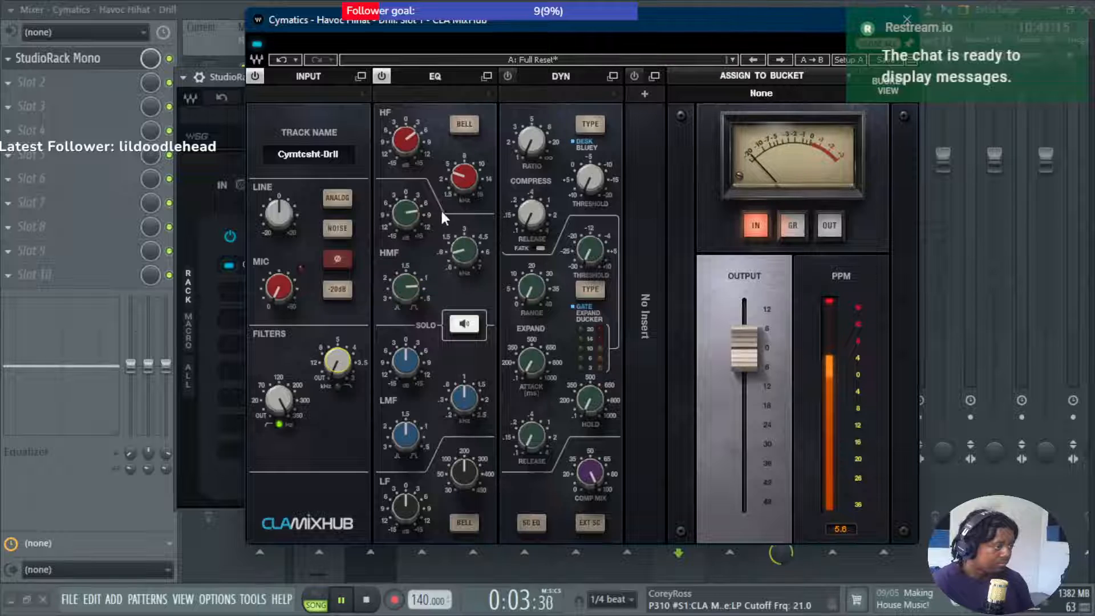
# Cut the LMF band at 1.08 kHz, and cut the LF band with its frequency turned fully up.
pyautogui.moveTo(424, 363); pyautogui.dragTo(425, 344)
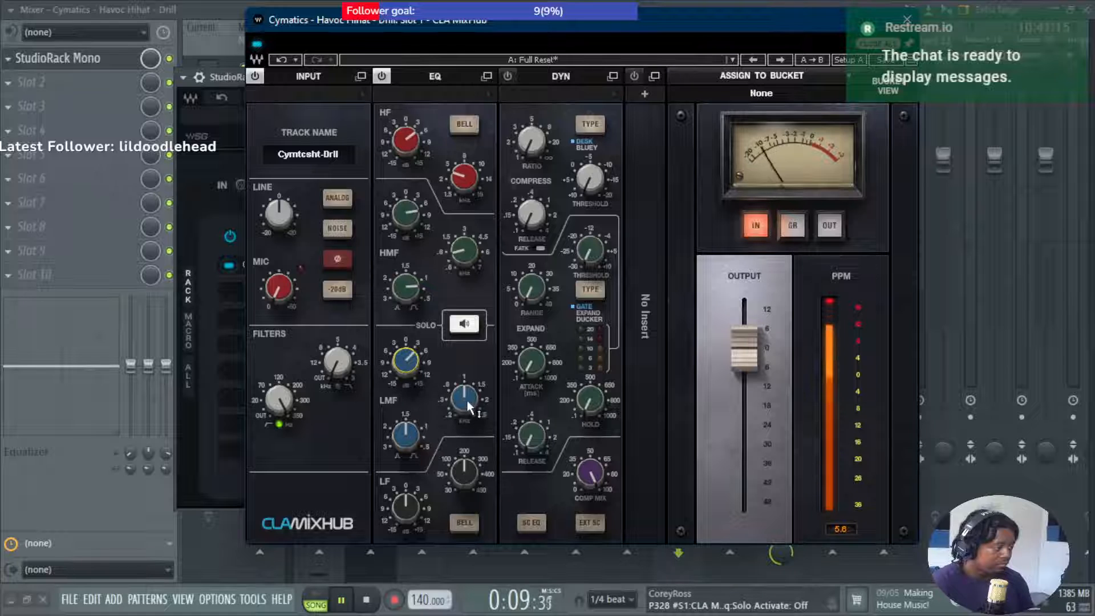
pyautogui.moveTo(466, 399); pyautogui.dragTo(467, 400)
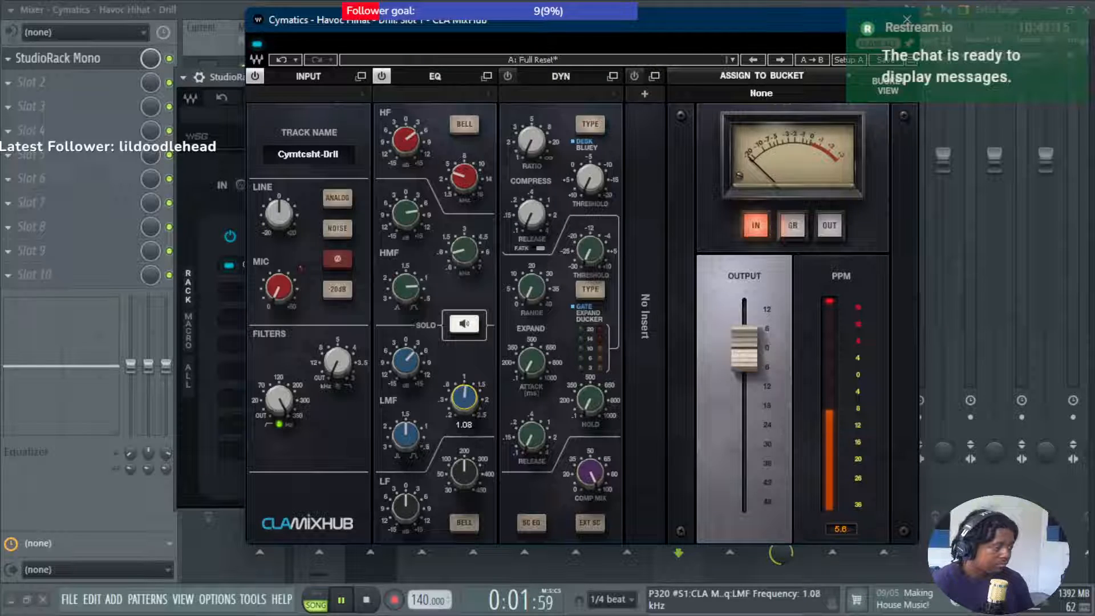
pyautogui.moveTo(406, 361); pyautogui.dragTo(406, 393)
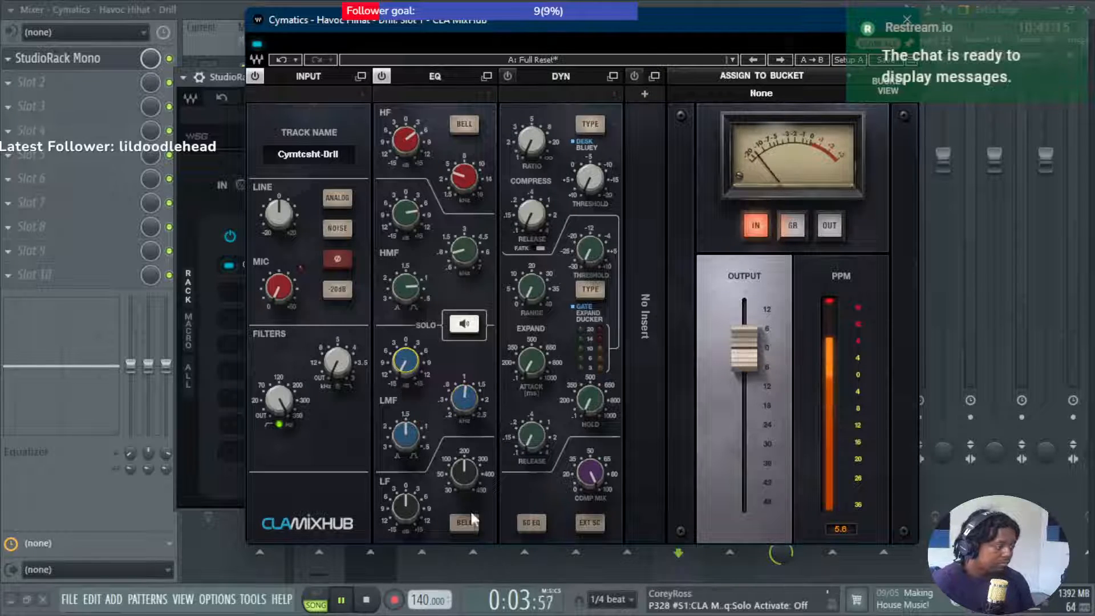
pyautogui.moveTo(412, 504); pyautogui.dragTo(464, 455)
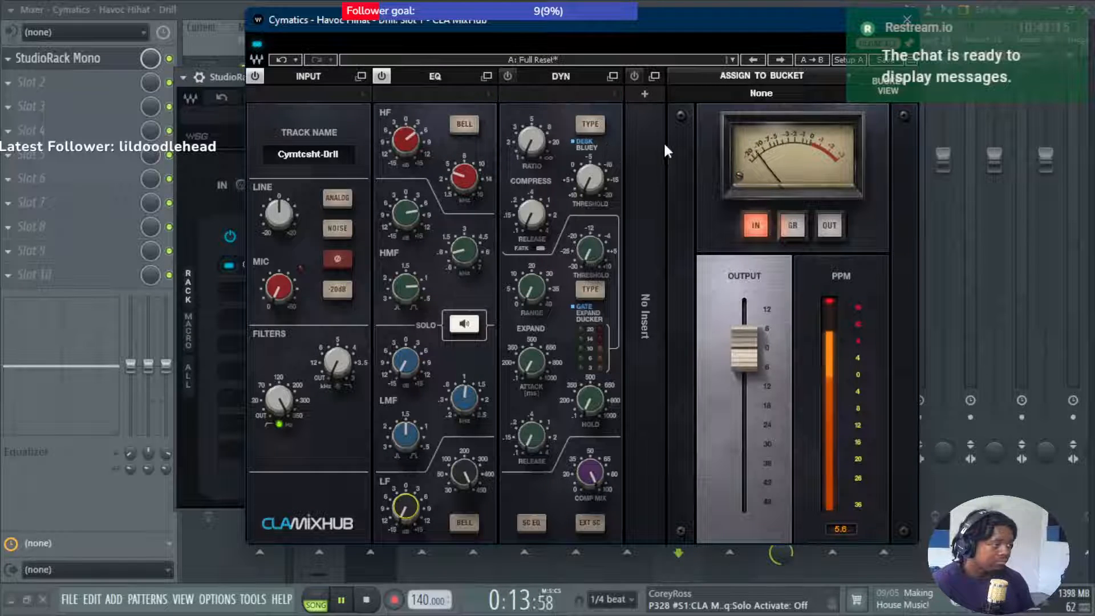
# Set the hi-hat's compressor to the Bluey type with a 3.7:1 ratio, adjust its threshold and show gain reduction on the meter.
pyautogui.click(593, 125)
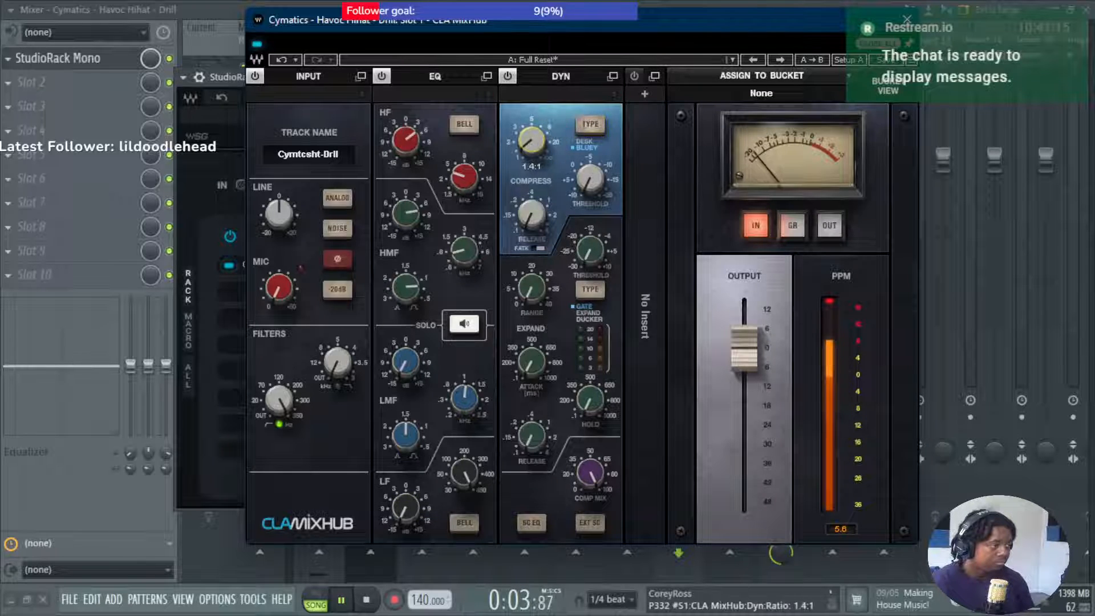
pyautogui.moveTo(530, 140); pyautogui.dragTo(530, 149)
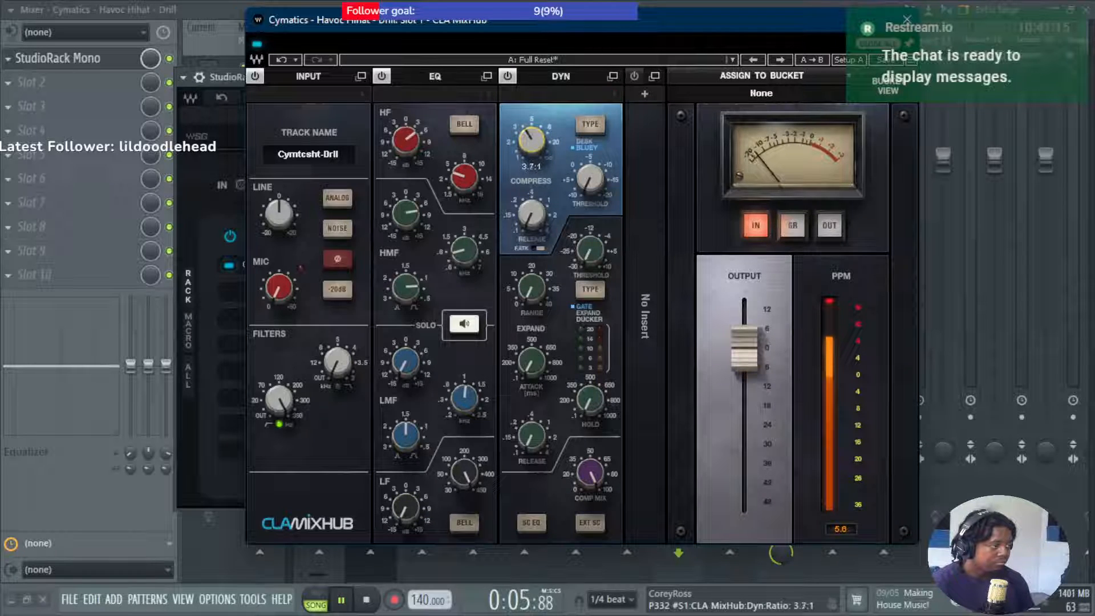
pyautogui.moveTo(591, 178); pyautogui.dragTo(591, 188)
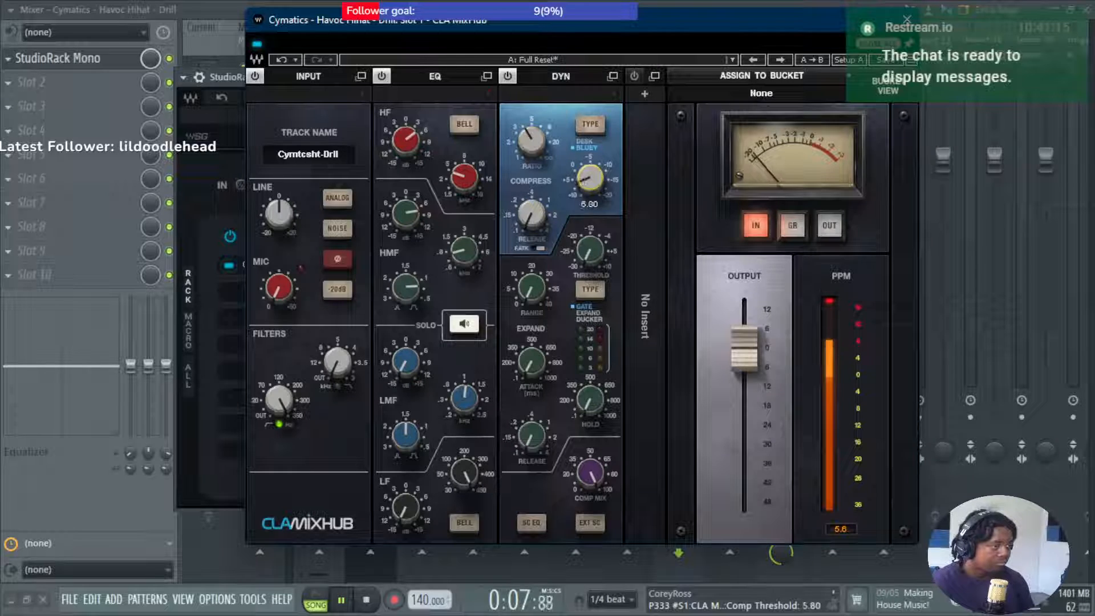
pyautogui.click(791, 229)
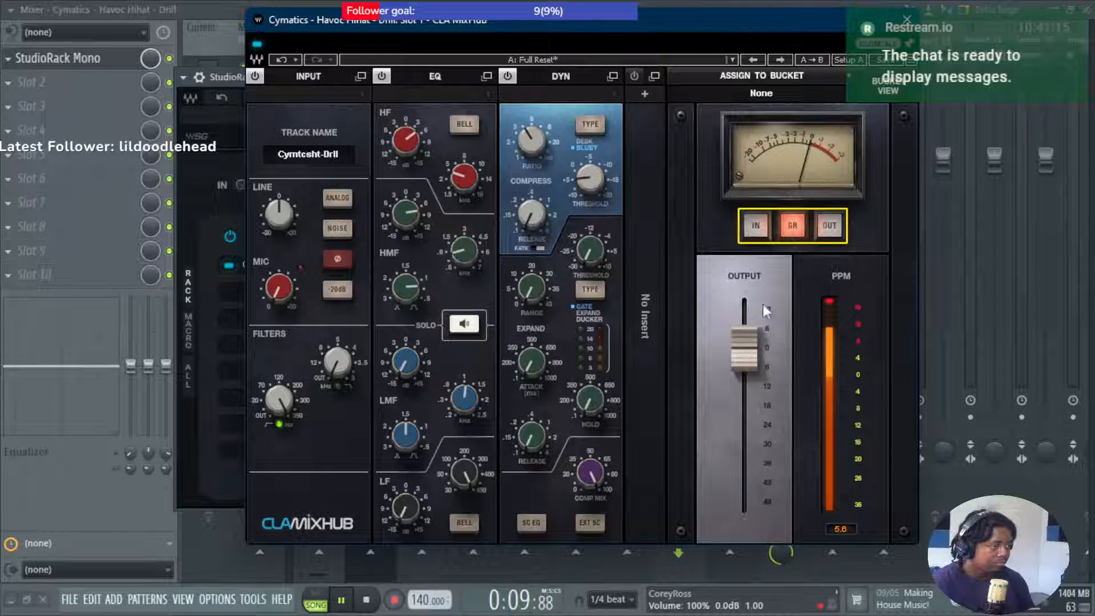
# Raise the compressor's release slightly, enable fast attack and set the threshold to -1.60.
pyautogui.moveTo(590, 178); pyautogui.dragTo(590, 146)
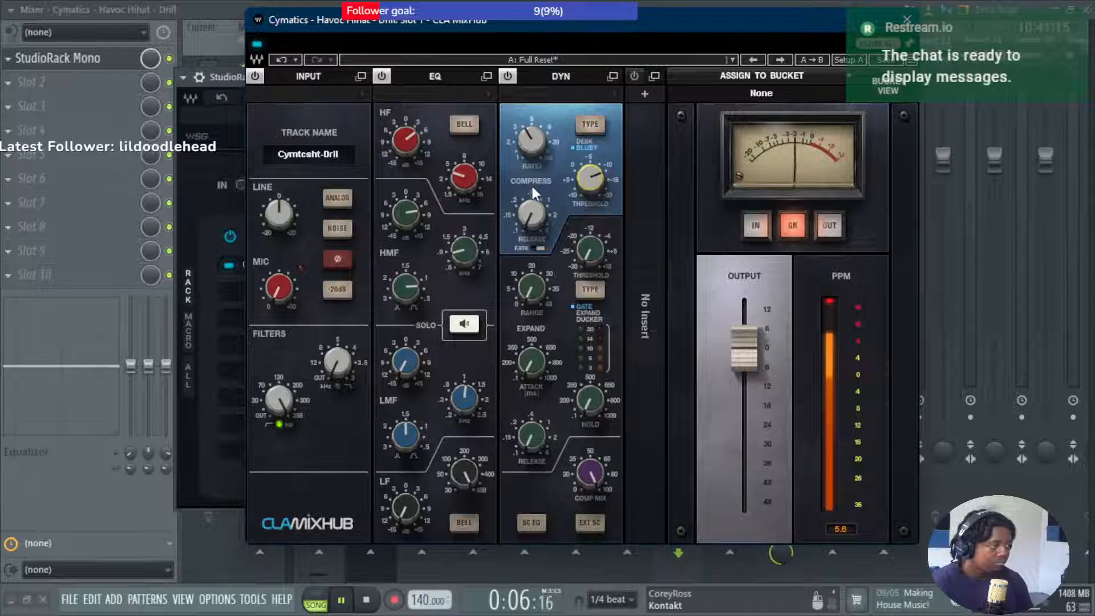
pyautogui.moveTo(531, 215); pyautogui.dragTo(531, 211)
pyautogui.click(535, 249)
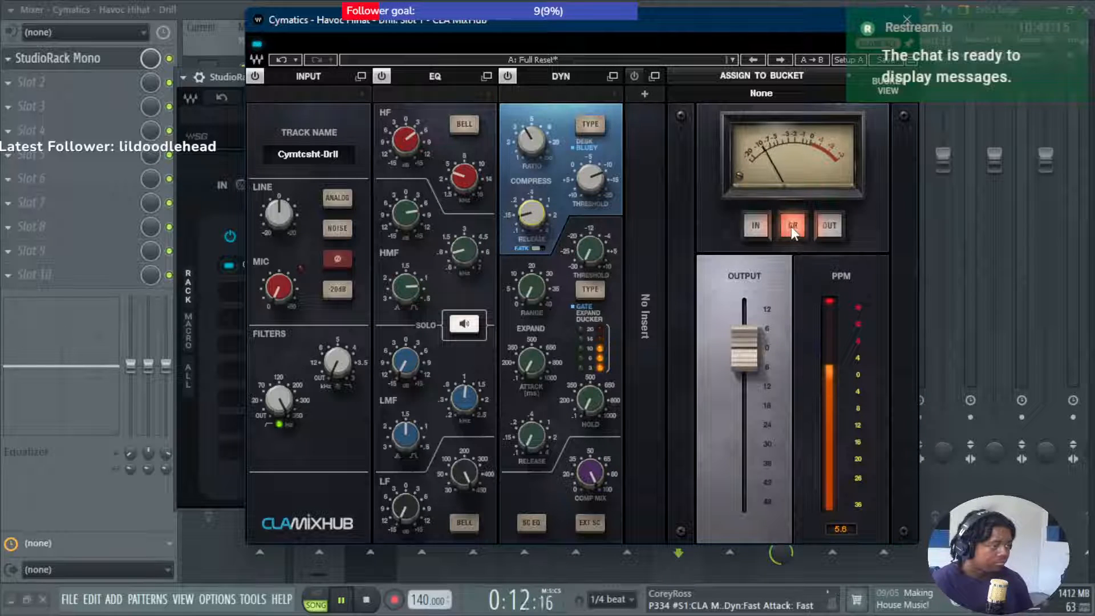
pyautogui.moveTo(588, 172); pyautogui.dragTo(590, 167)
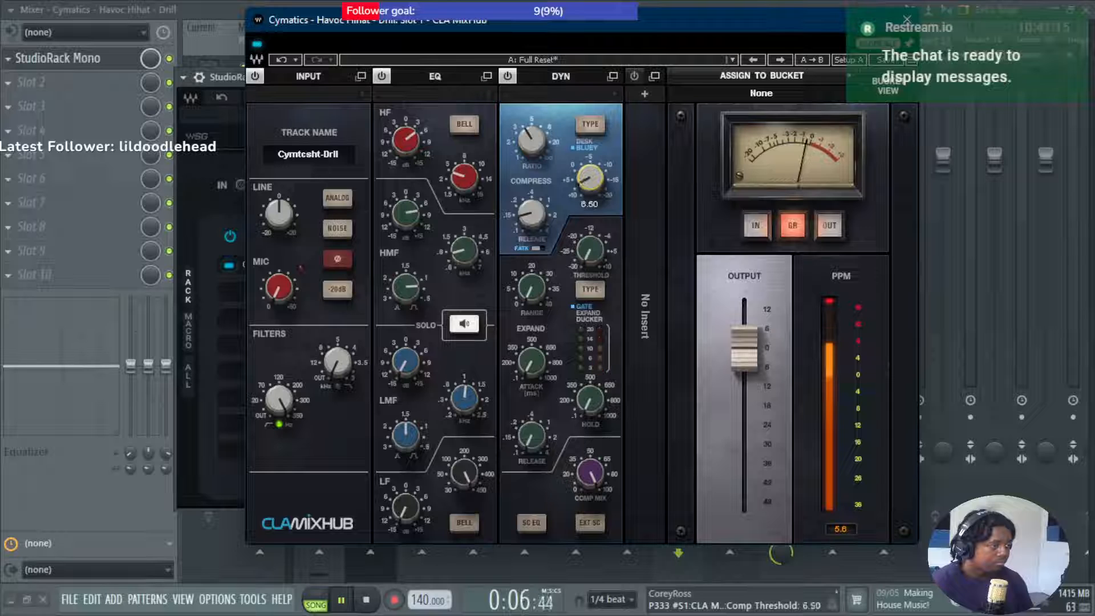
pyautogui.moveTo(590, 178); pyautogui.dragTo(590, 183)
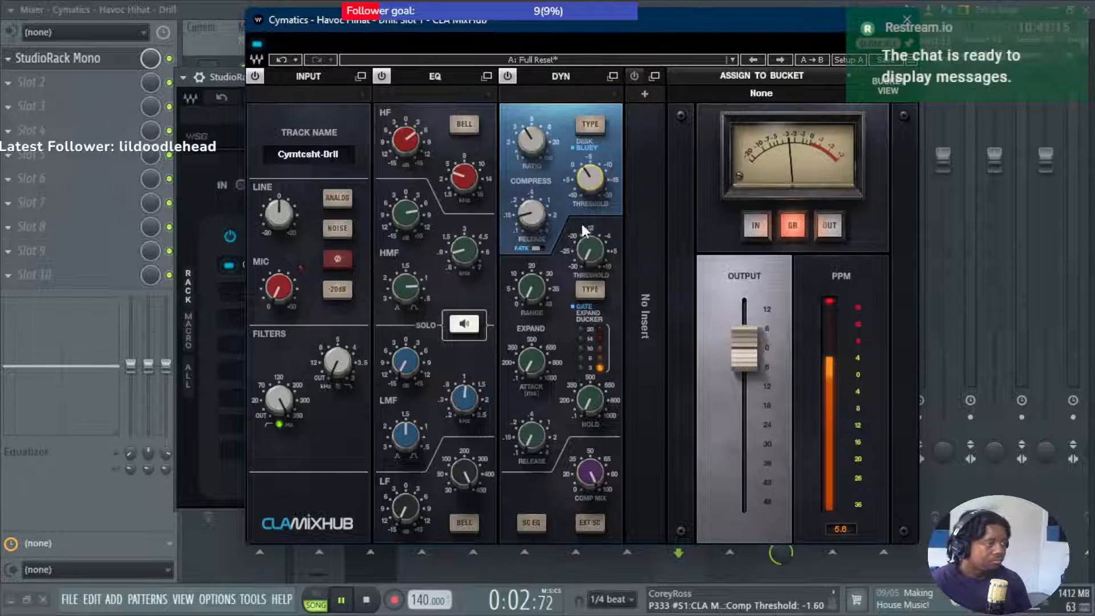
pyautogui.click(647, 95)
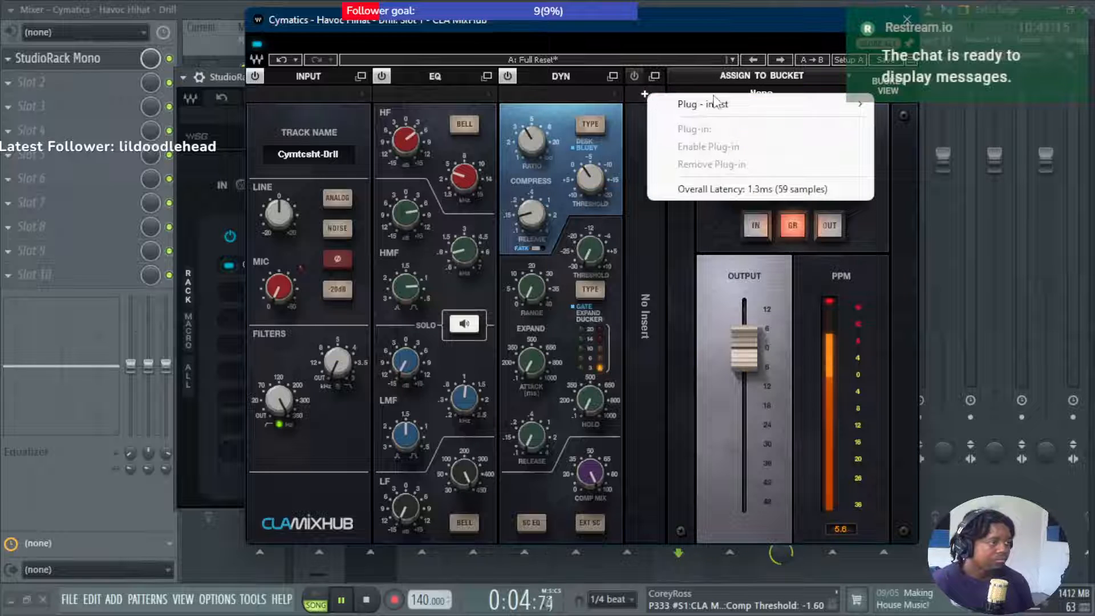
pyautogui.moveTo(716, 104)
pyautogui.moveTo(941, 106)
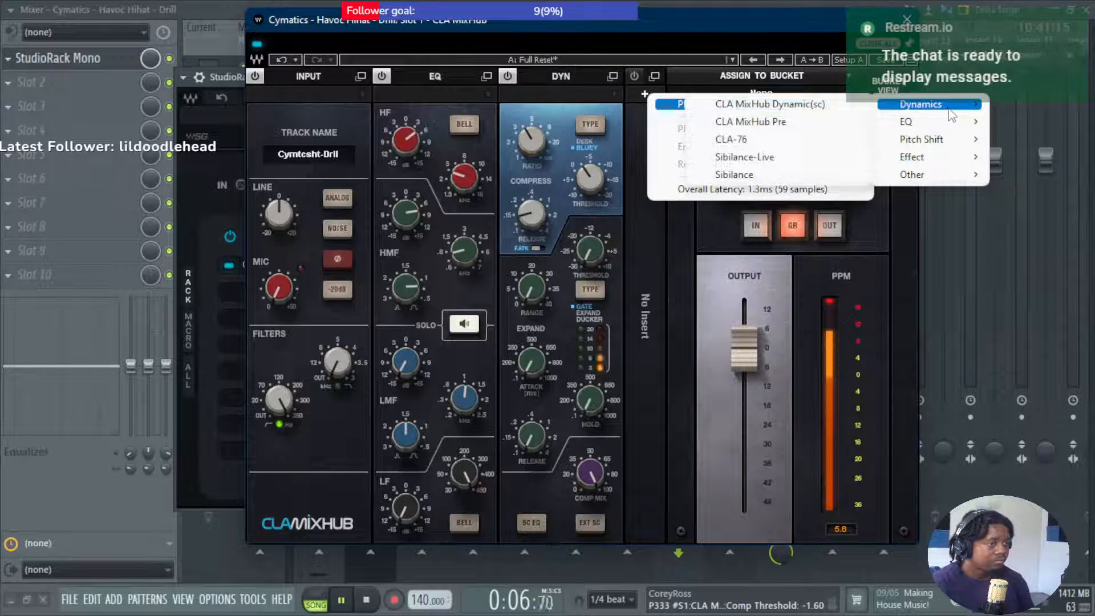
pyautogui.moveTo(957, 131)
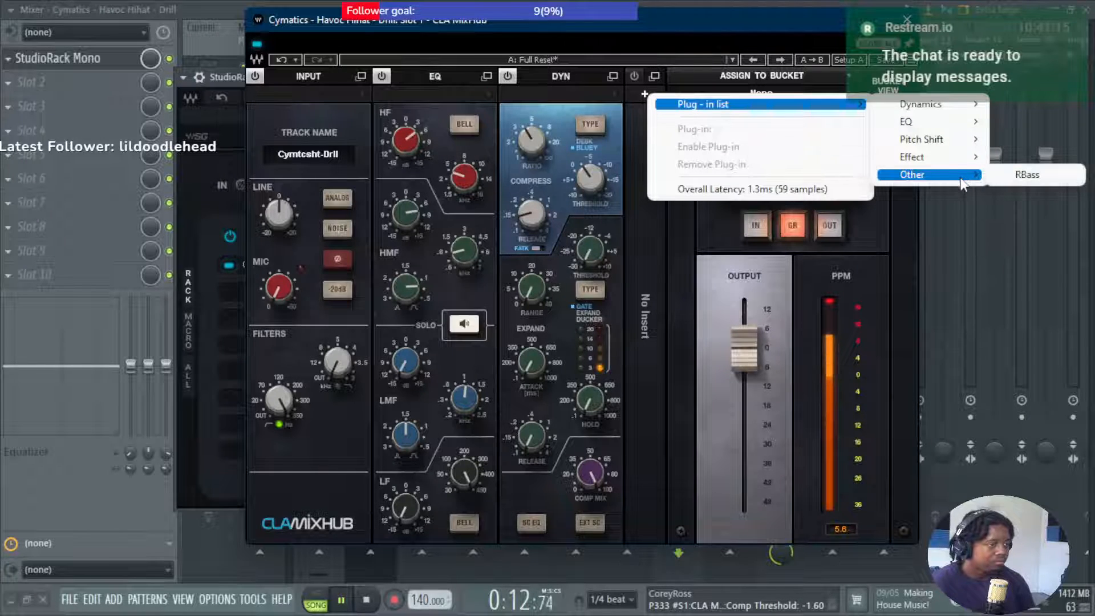
pyautogui.click(950, 195)
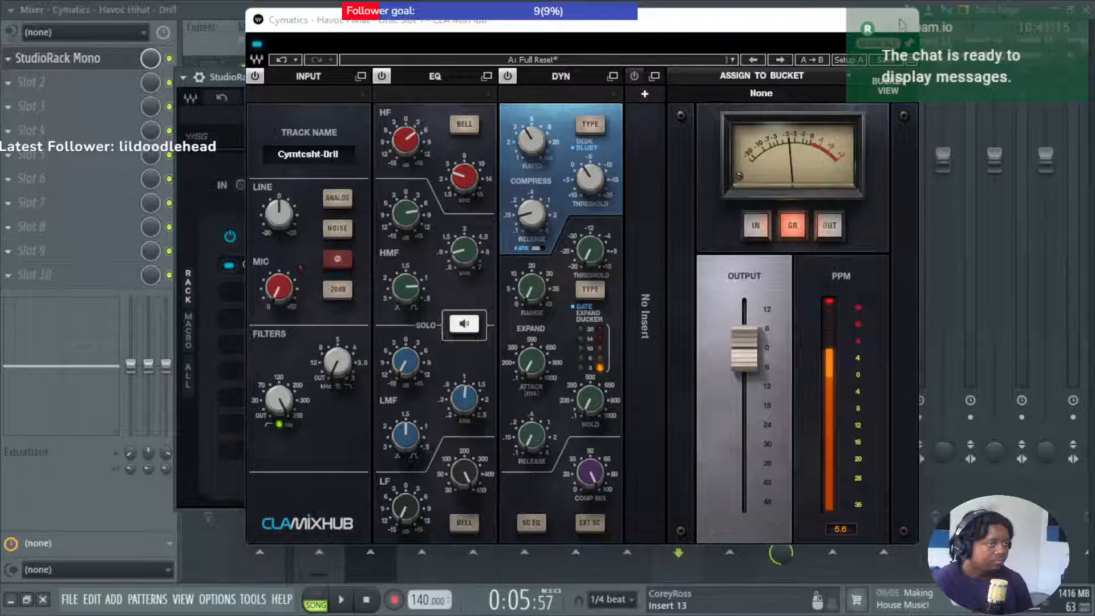
# Close CLA MixHub and add iZotope's Vocal Doubler to the second slot of the hi-hat's StudioRack.
pyautogui.click(907, 19)
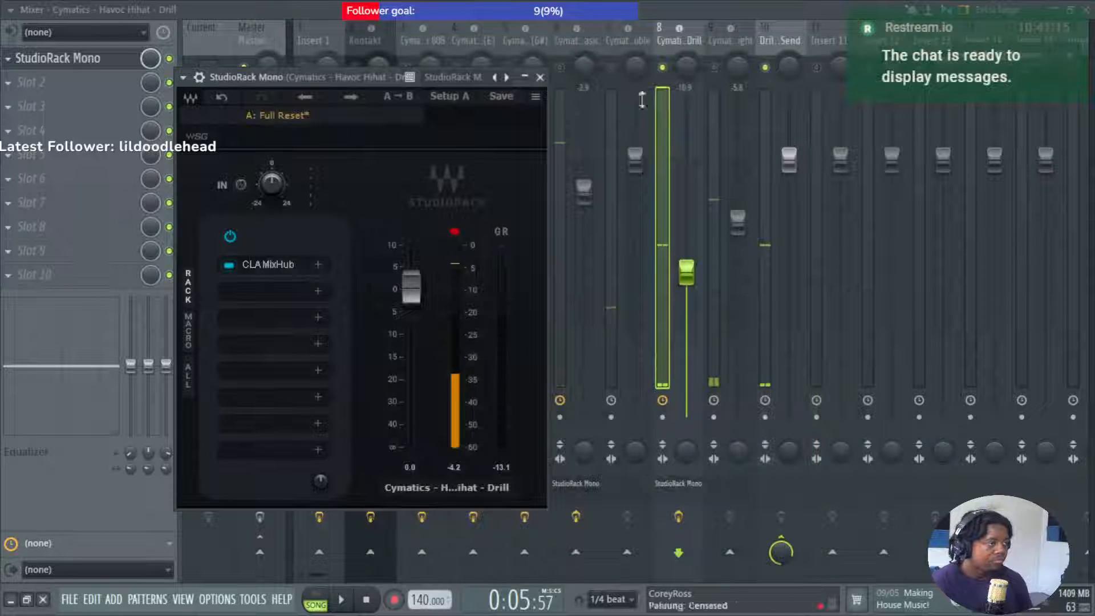
pyautogui.click(313, 291)
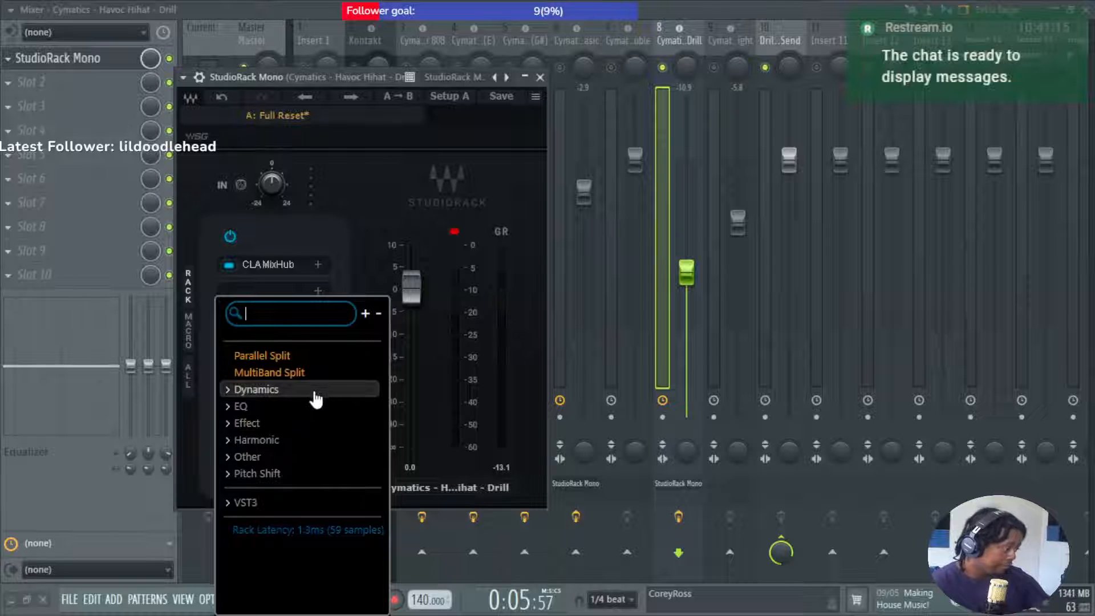
pyautogui.click(318, 502)
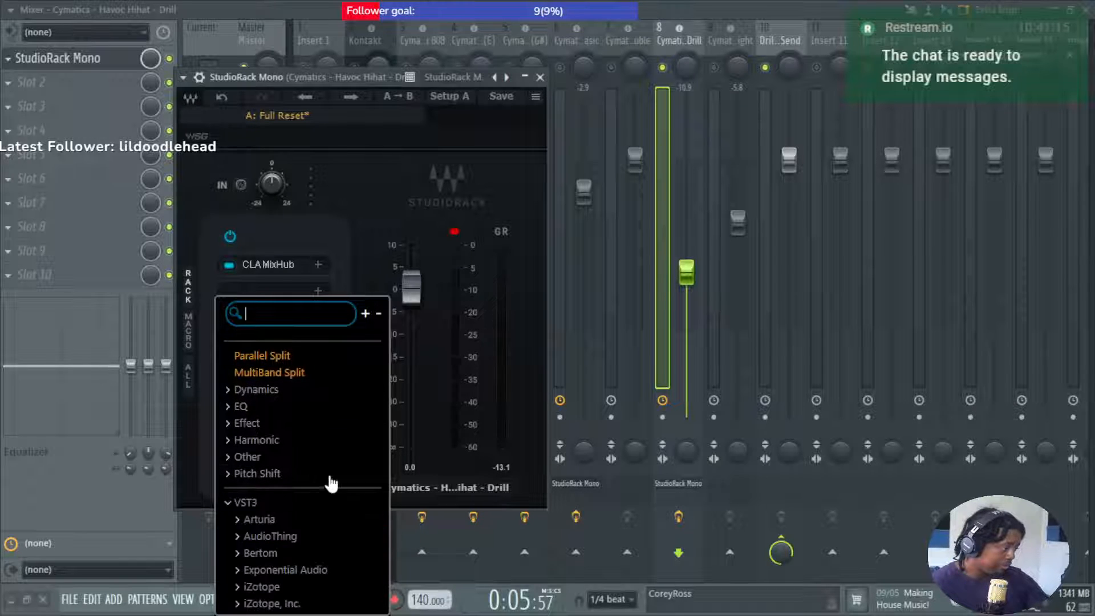
pyautogui.scroll(-3, 331, 474)
pyautogui.click(269, 481)
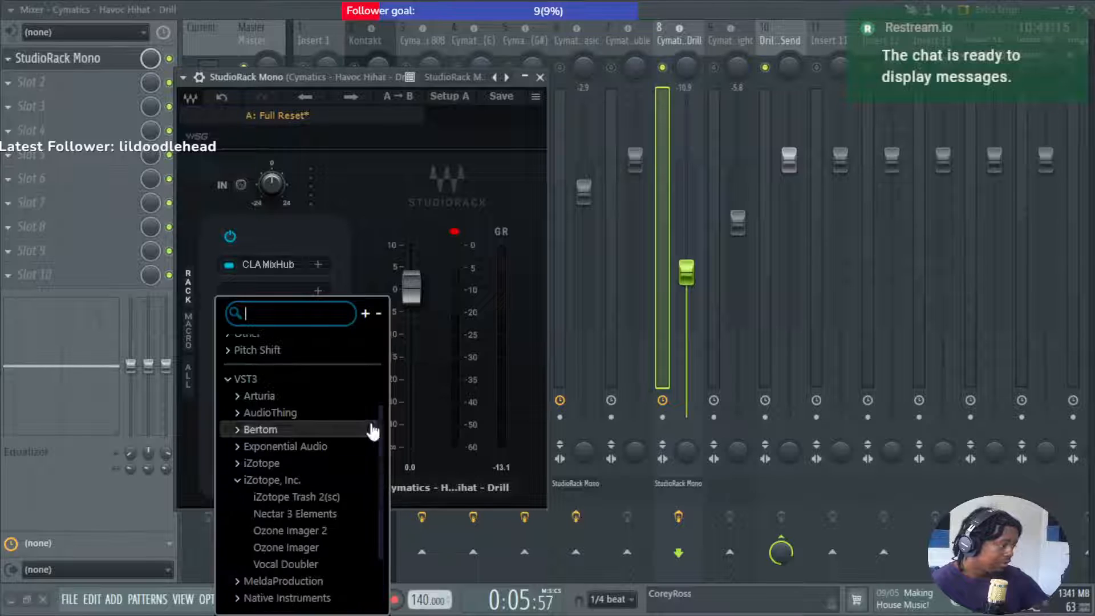
pyautogui.scroll(-2, 359, 433)
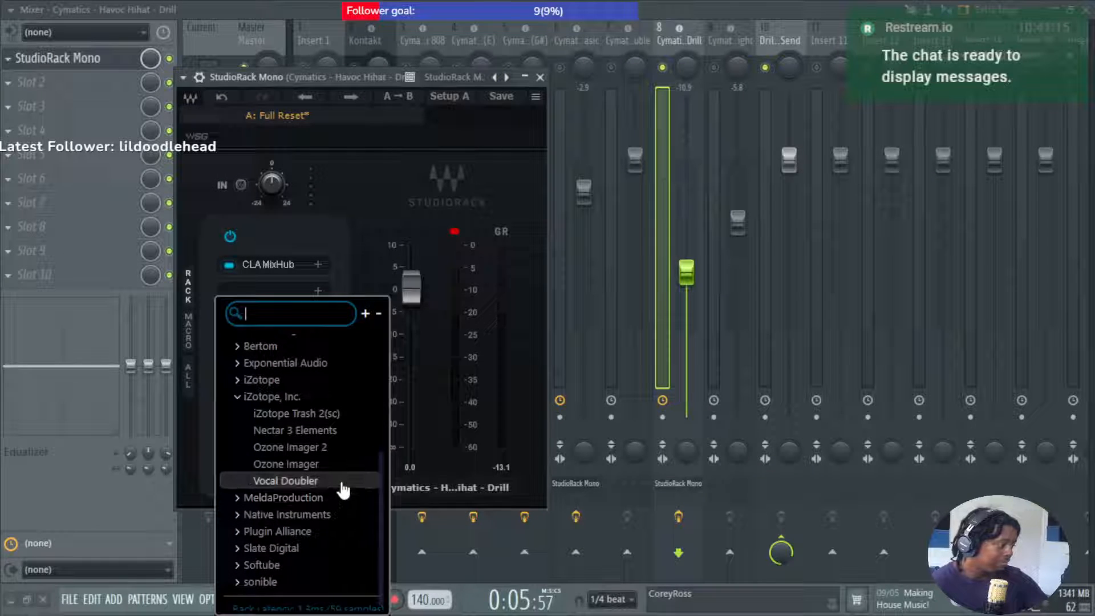
pyautogui.click(342, 483)
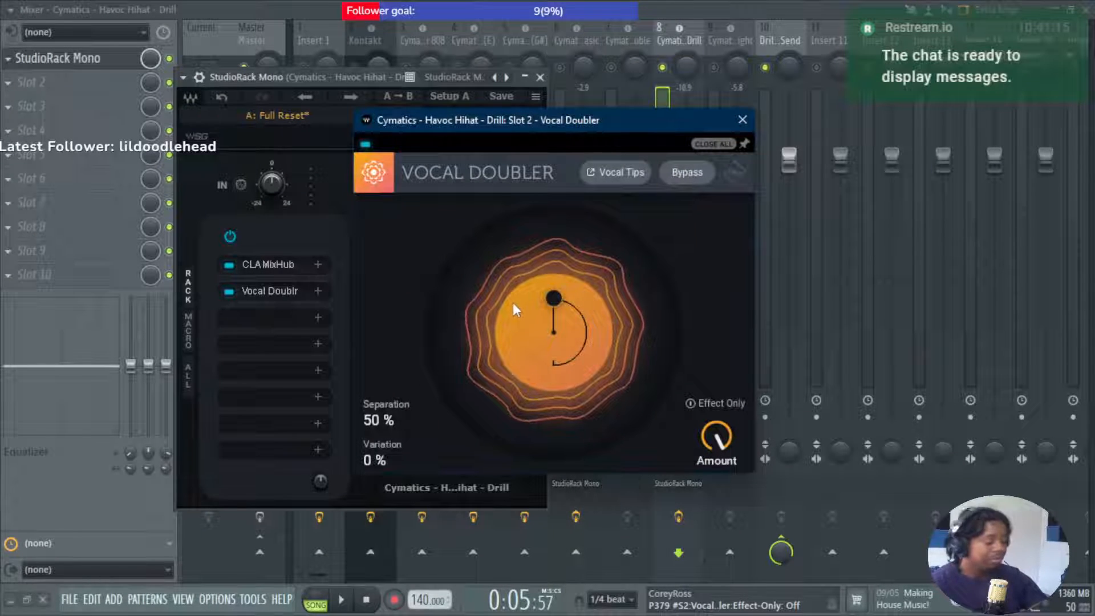
# Play the beat and set Vocal Doubler to 0% separation, 30% variation and 53% amount.
pyautogui.press('space')
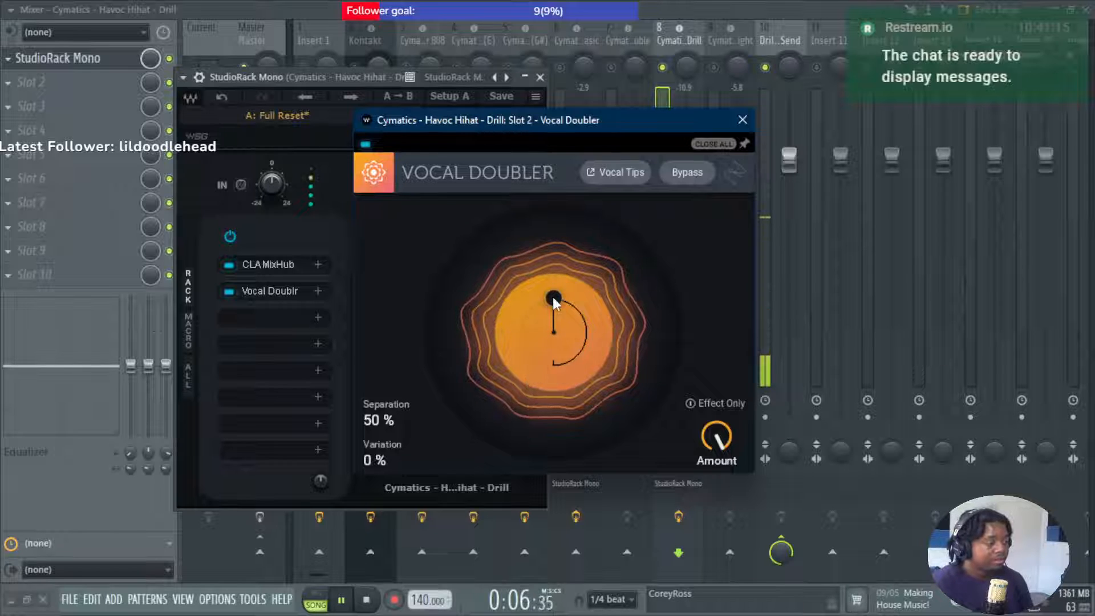
pyautogui.moveTo(553, 297); pyautogui.dragTo(553, 321)
pyautogui.moveTo(563, 325)
pyautogui.mouseDown()
pyautogui.moveTo(574, 355)
pyautogui.moveTo(618, 367)
pyautogui.moveTo(627, 326)
pyautogui.moveTo(609, 271)
pyautogui.moveTo(560, 244)
pyautogui.moveTo(560, 319)
pyautogui.moveTo(521, 344)
pyautogui.moveTo(537, 383)
pyautogui.moveTo(548, 377)
pyautogui.moveTo(540, 282)
pyautogui.moveTo(539, 327)
pyautogui.moveTo(562, 337)
pyautogui.moveTo(559, 327)
pyautogui.mouseUp()
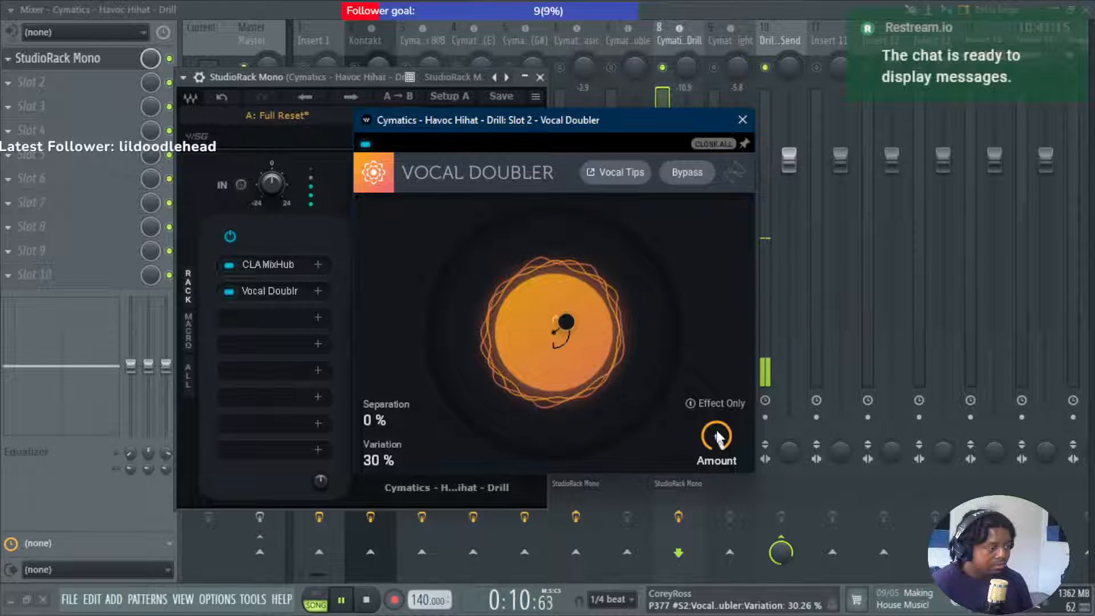
pyautogui.moveTo(716, 436); pyautogui.dragTo(746, 518)
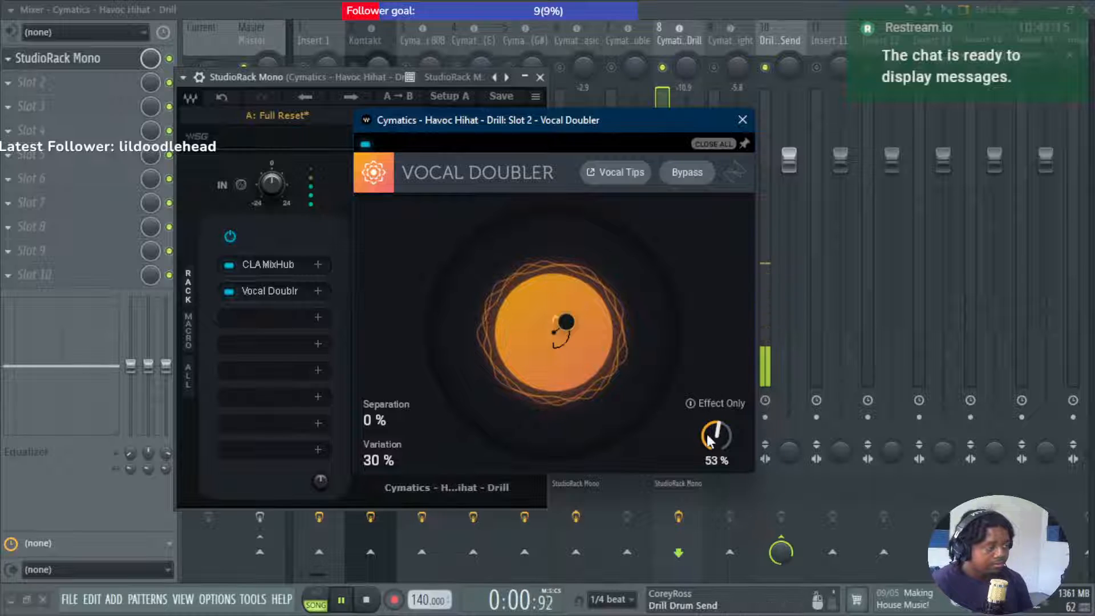
# Audition the hi-hat doubler with Effect Only, compare it against bypass, and close the plugin windows with the doubler active.
pyautogui.click(712, 401)
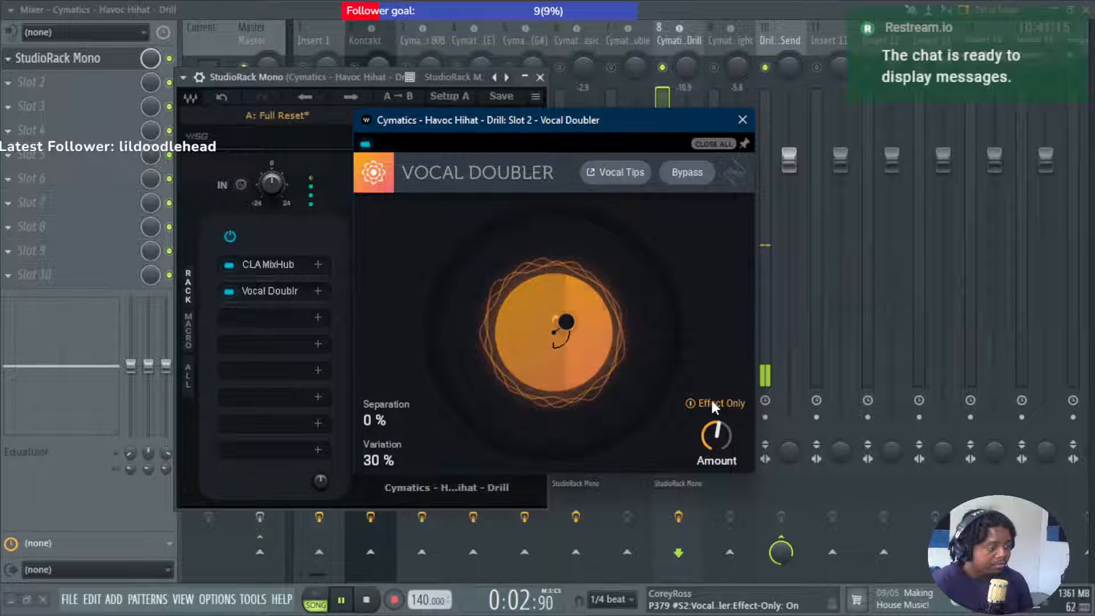
pyautogui.click(714, 403)
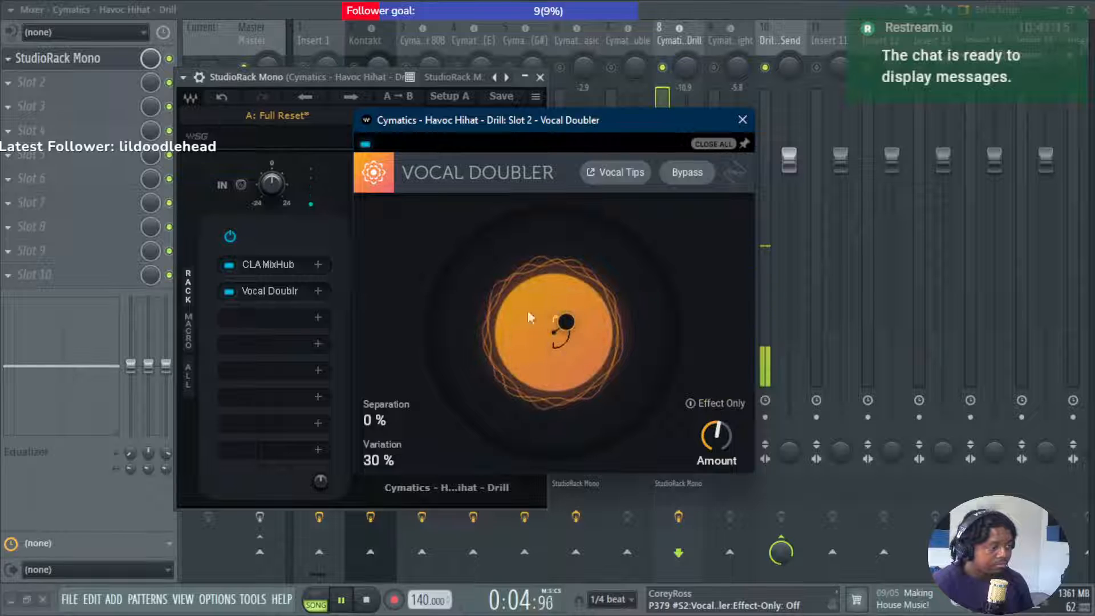
pyautogui.click(708, 166)
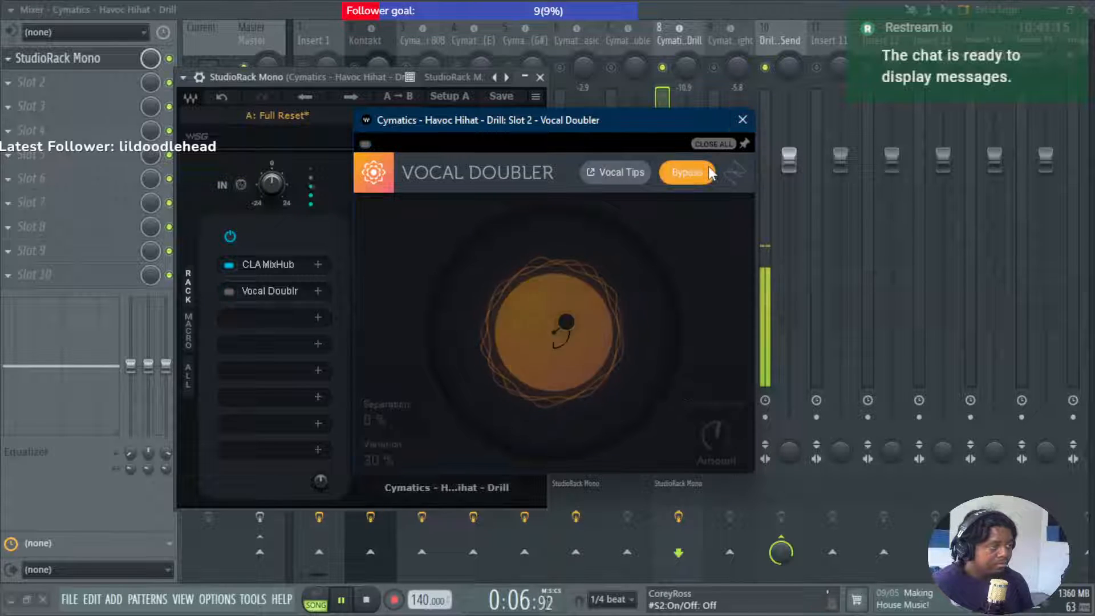
pyautogui.click(708, 166)
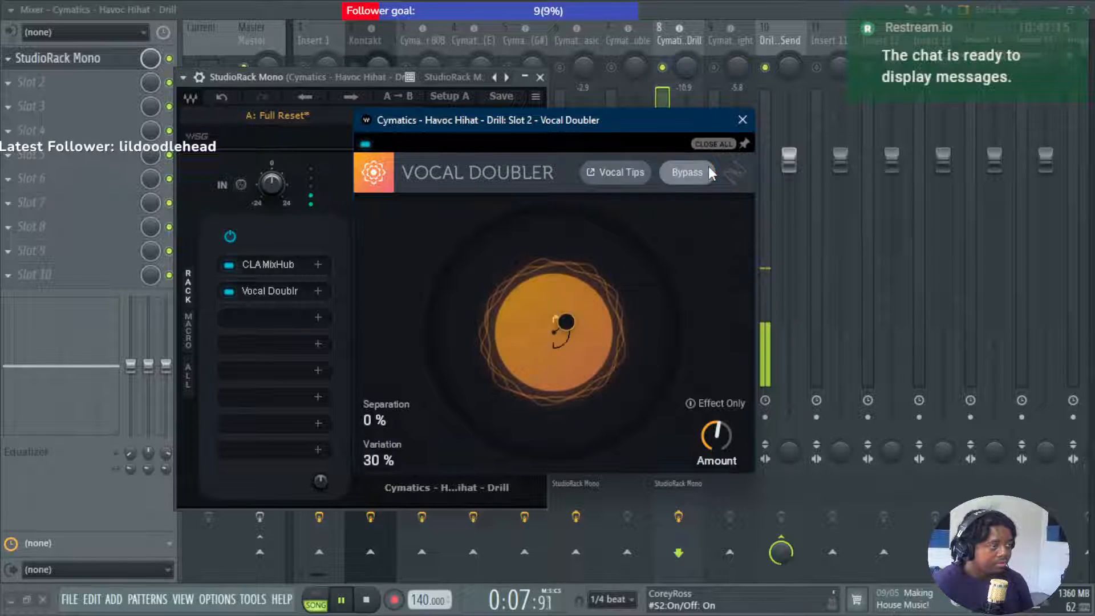
pyautogui.click(743, 120)
pyautogui.click(540, 77)
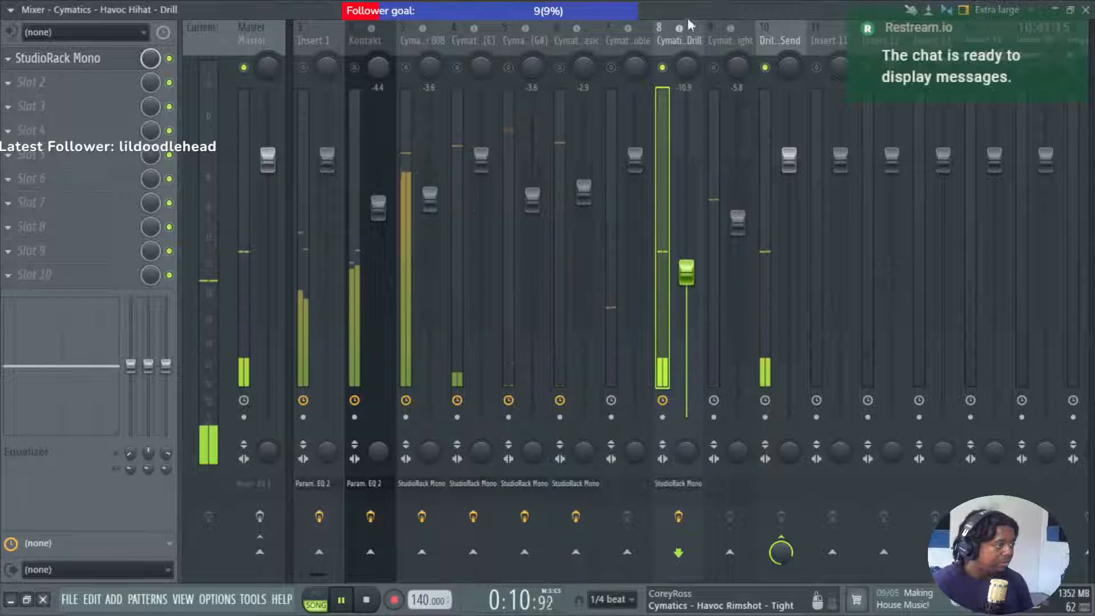
# Save the hi-hat's StudioRack chain as "Drill Hats" in the Drill Preset folder and close the rack.
pyautogui.click(683, 485)
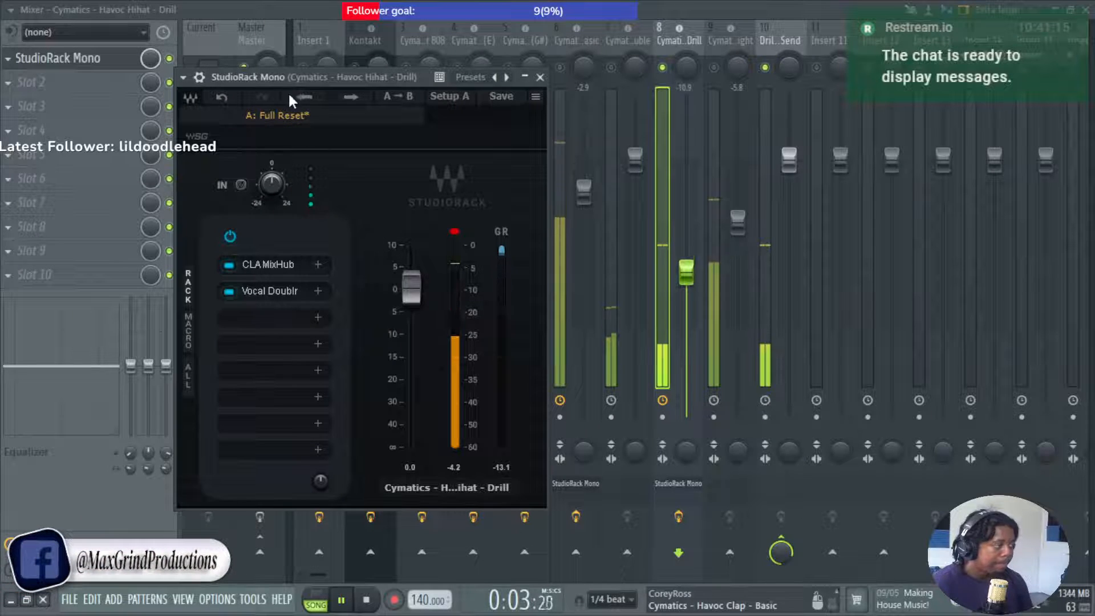
pyautogui.click(296, 117)
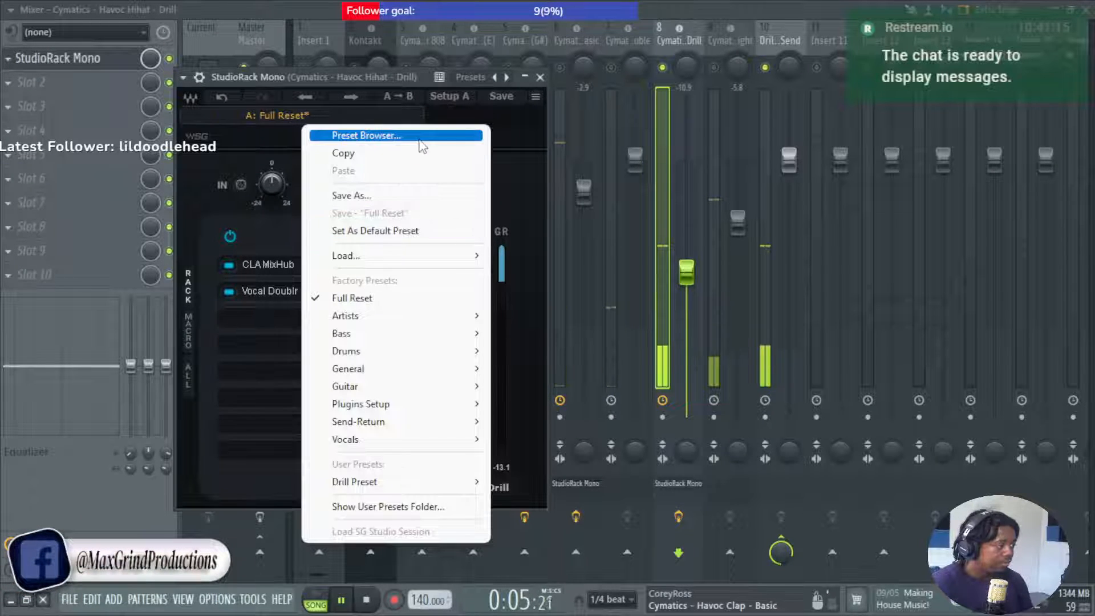
pyautogui.click(512, 99)
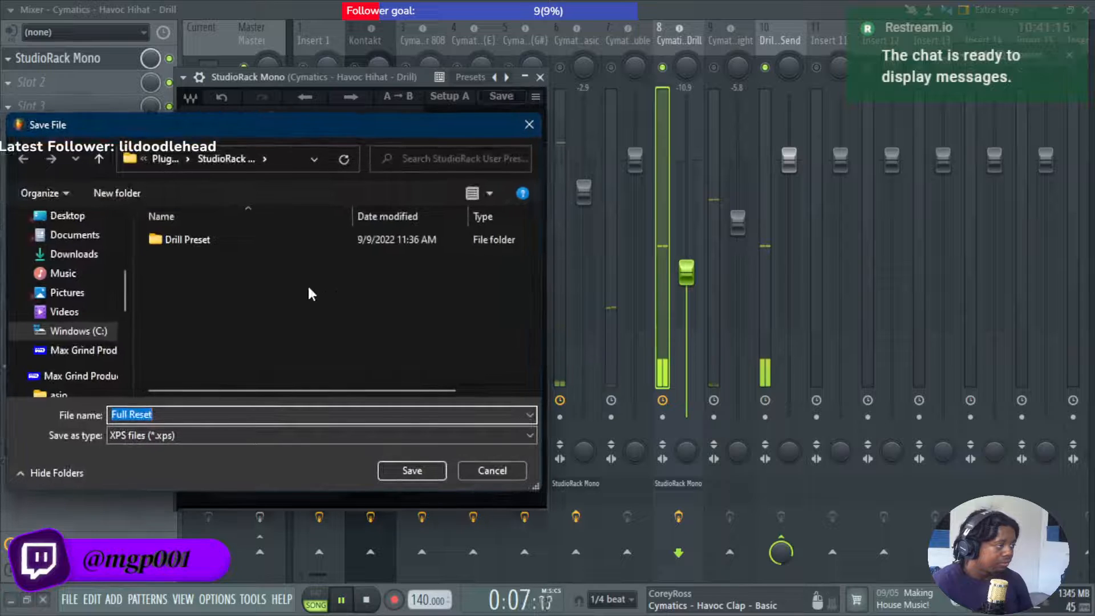
pyautogui.doubleClick(256, 241)
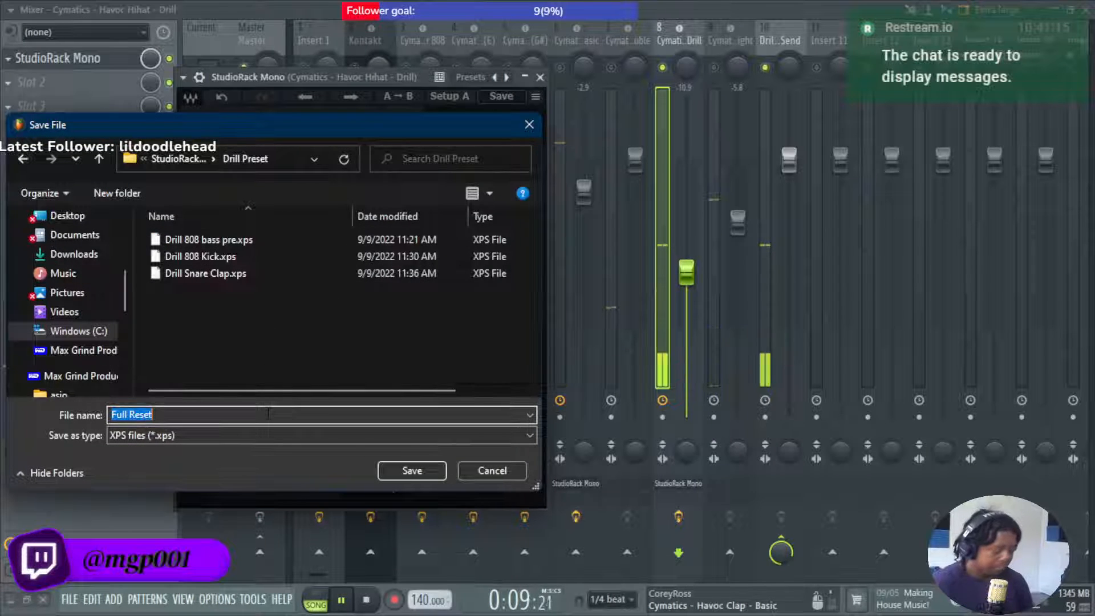
pyautogui.write('Drill Hats')
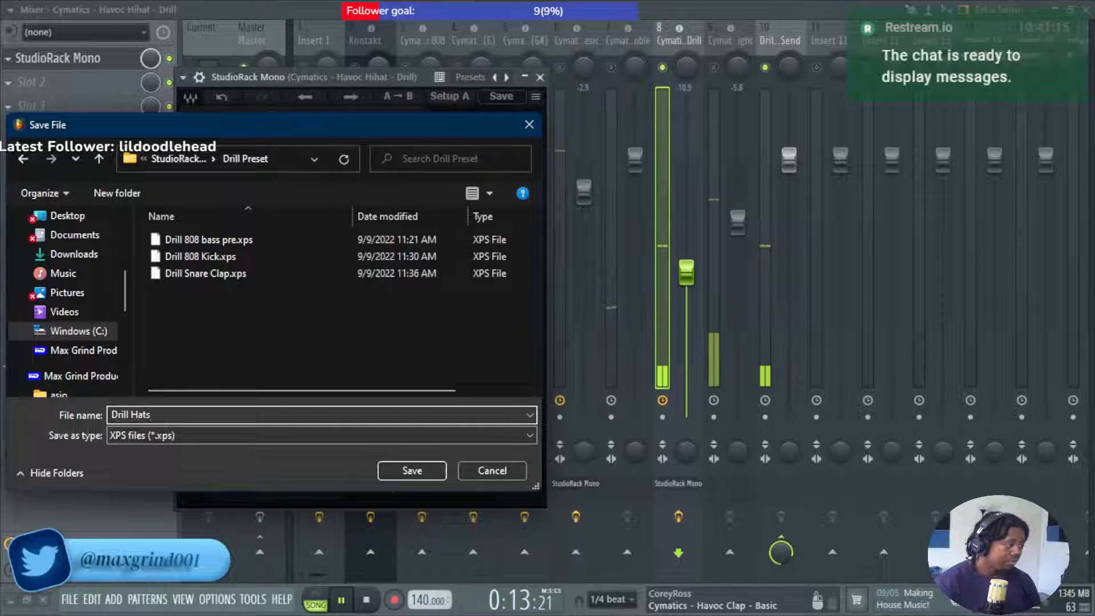
pyautogui.press('Return')
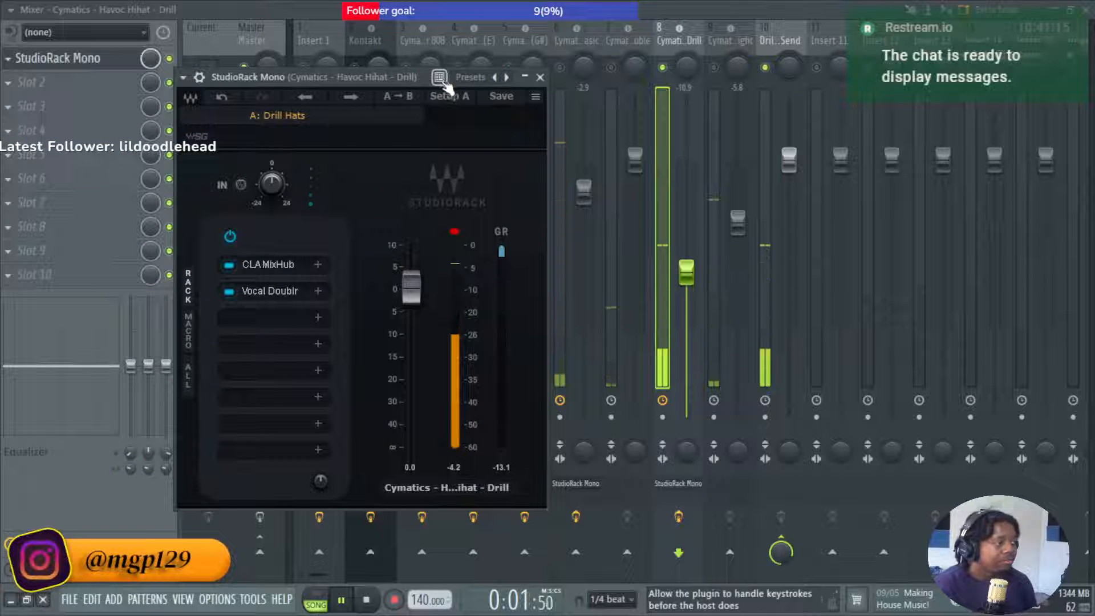
pyautogui.click(540, 77)
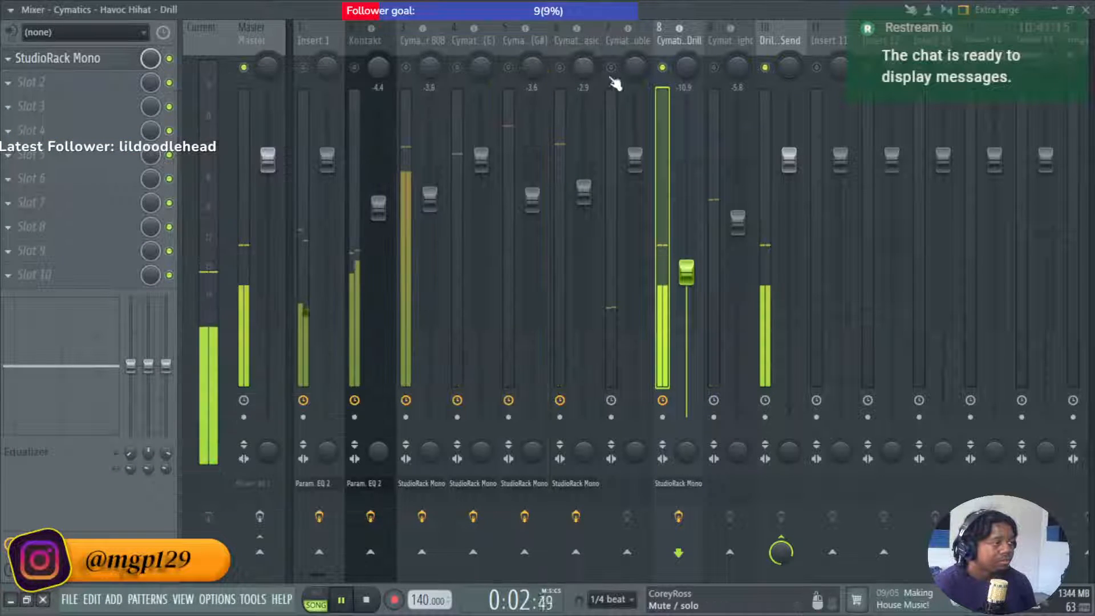
# Unmute the rimshot, move its mixer track to position 7 beside the clap, and unmute all remaining tracks.
pyautogui.click(714, 67)
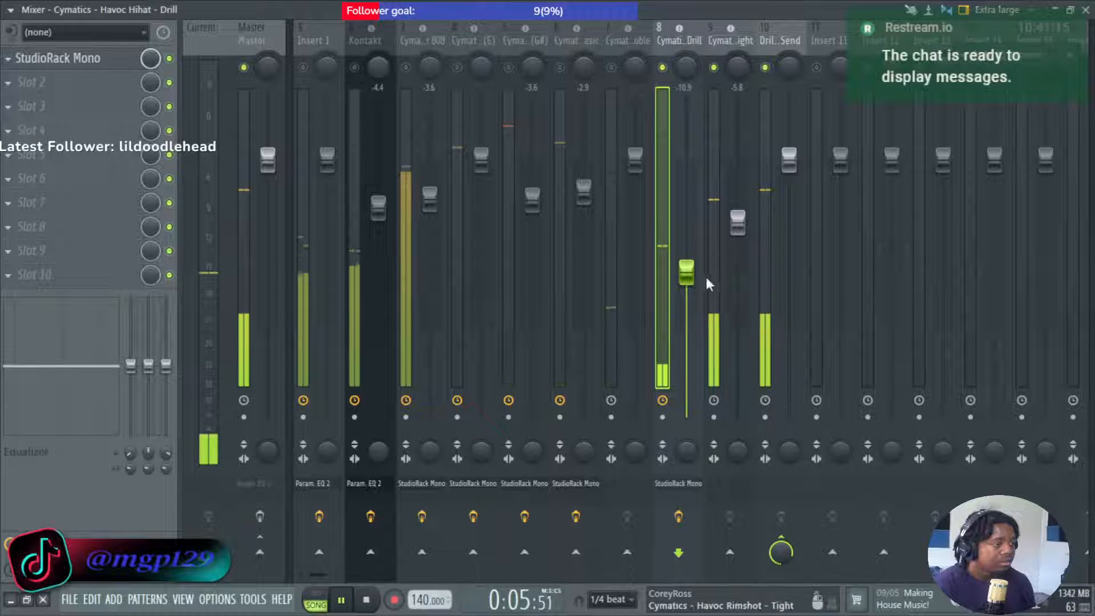
pyautogui.moveTo(709, 277); pyautogui.dragTo(616, 279)
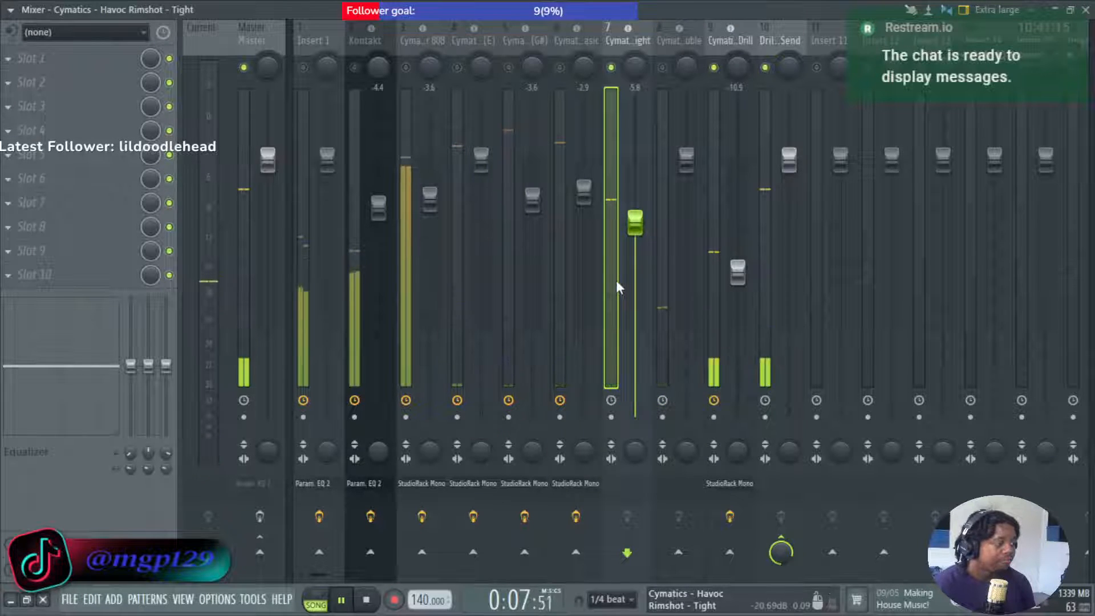
pyautogui.click(662, 67)
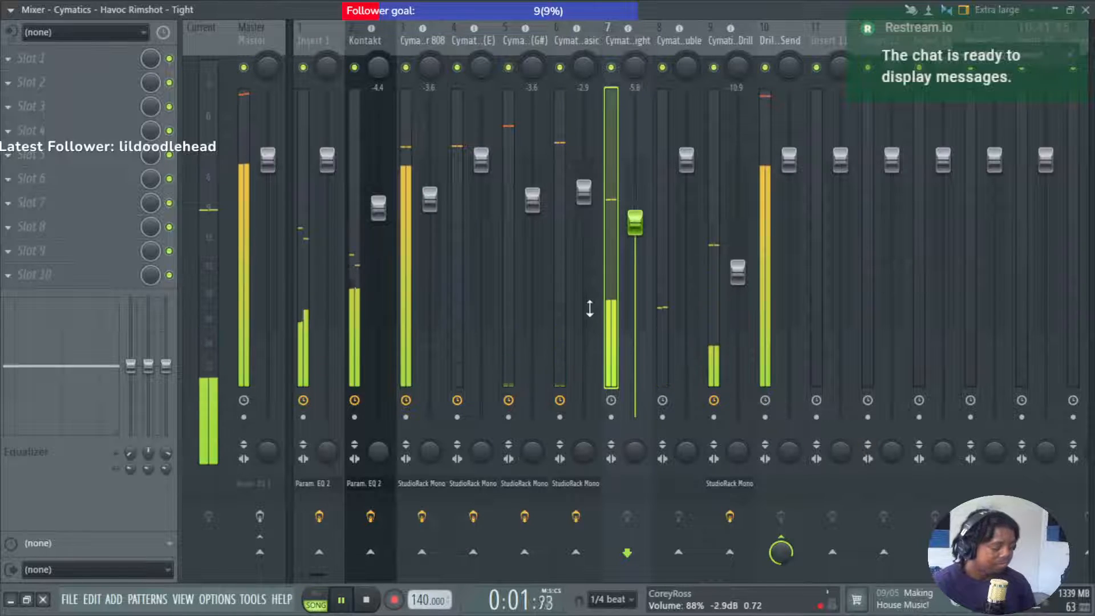
# Check the arrangement in the playlist, return to the mixer and replay the full mix from the start.
pyautogui.press('F5')
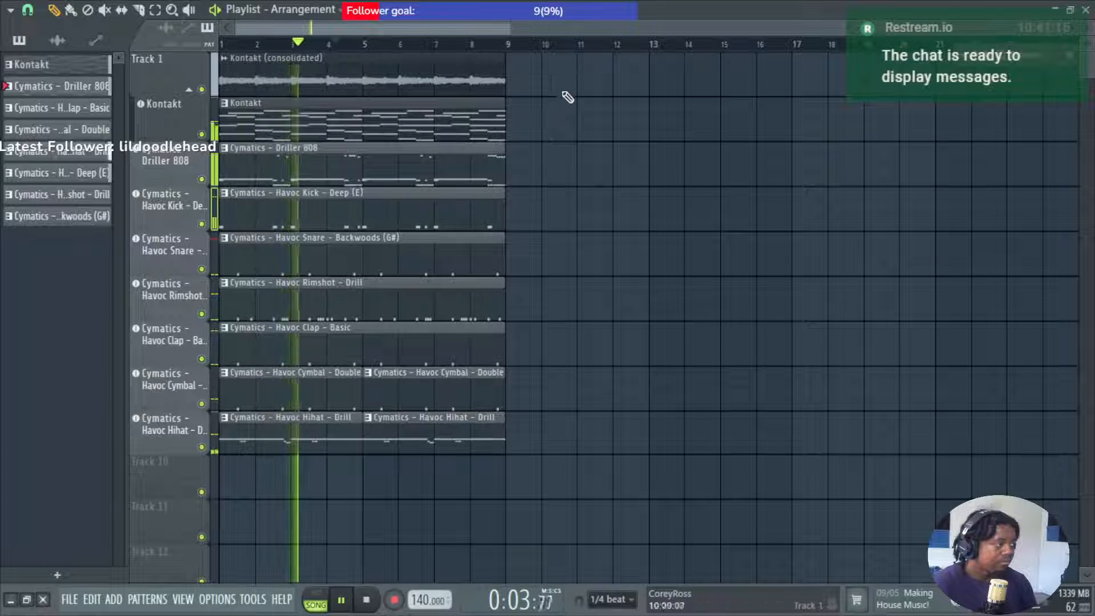
pyautogui.press('F9')
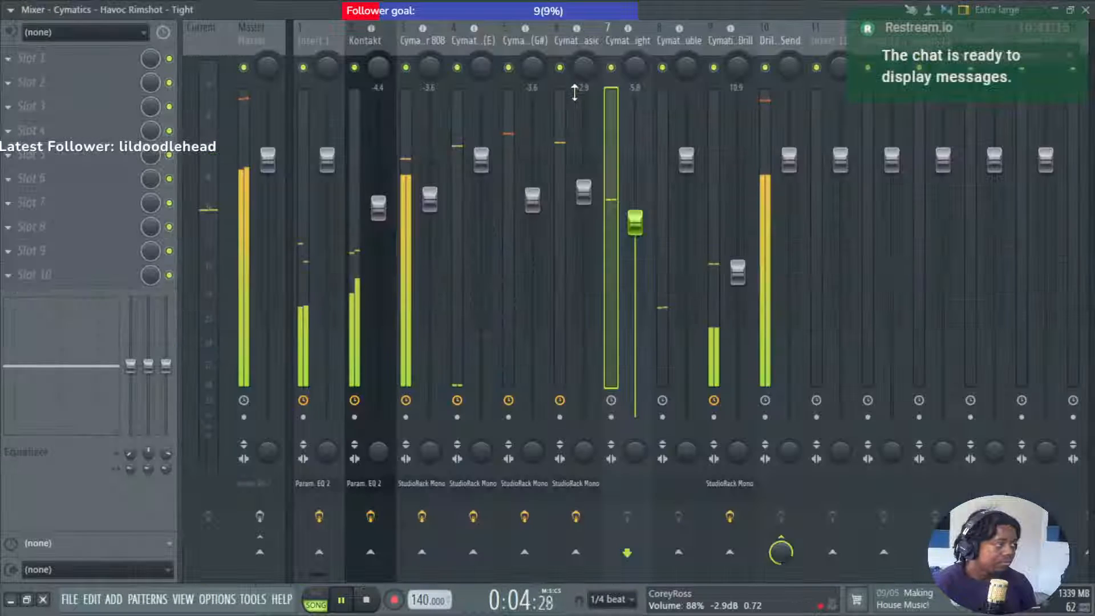
pyautogui.click(363, 604)
pyautogui.press('space')
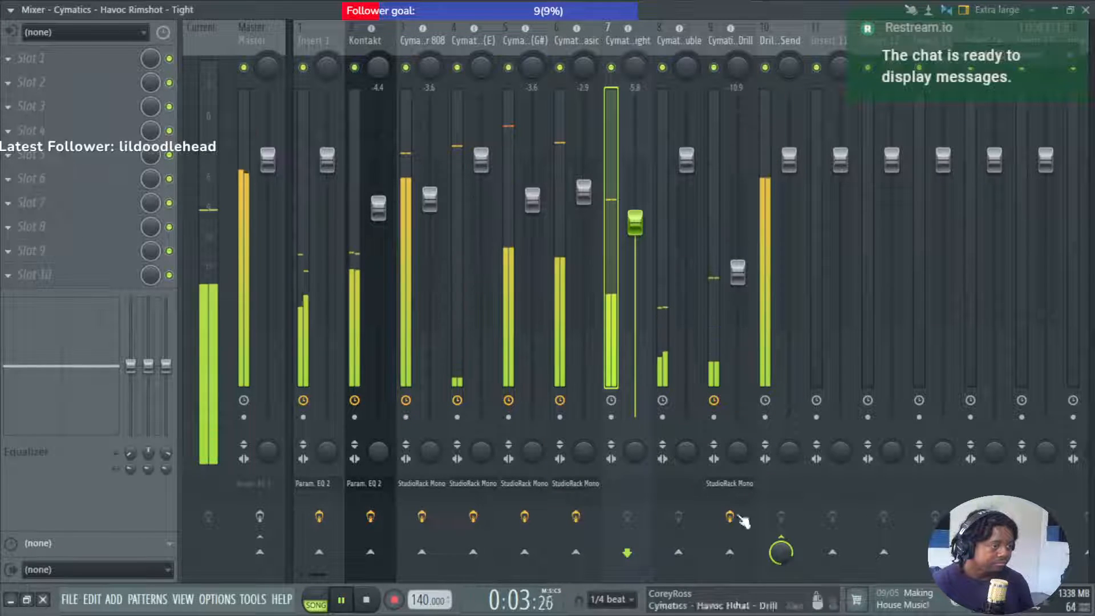
# Stop playback and load StudioRack Stereo into the first effect slot of the Drill Drum Send track.
pyautogui.click(778, 482)
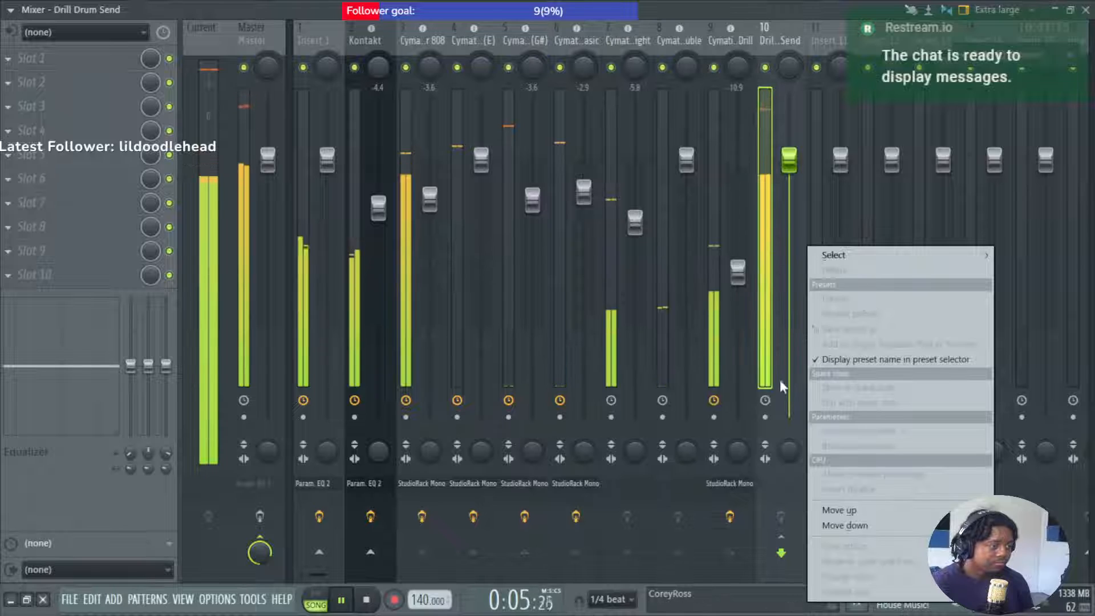
pyautogui.click(768, 156)
pyautogui.press('space')
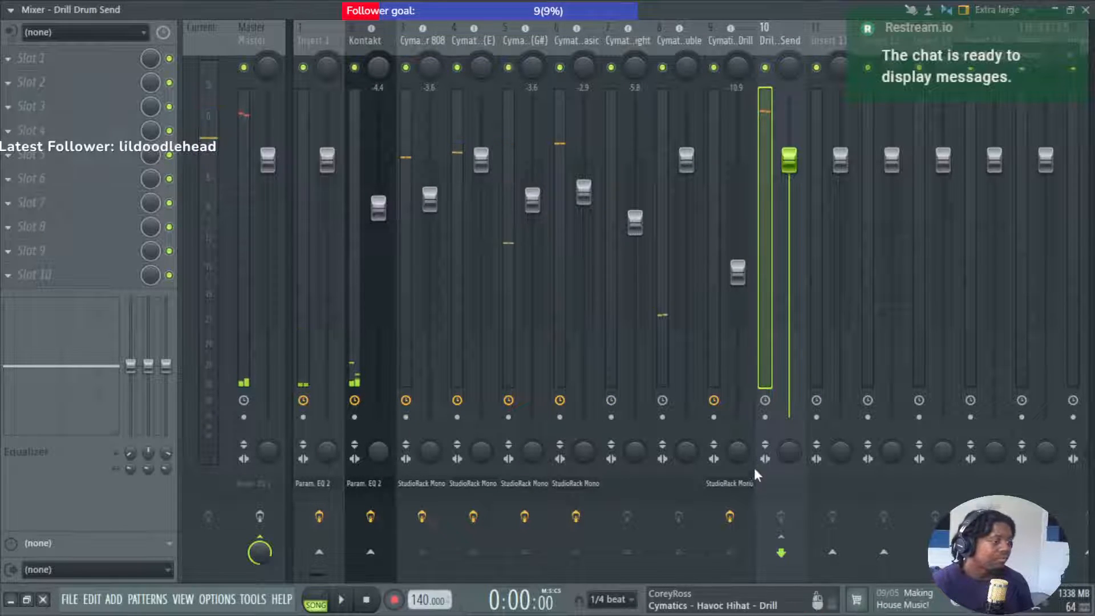
pyautogui.click(769, 487)
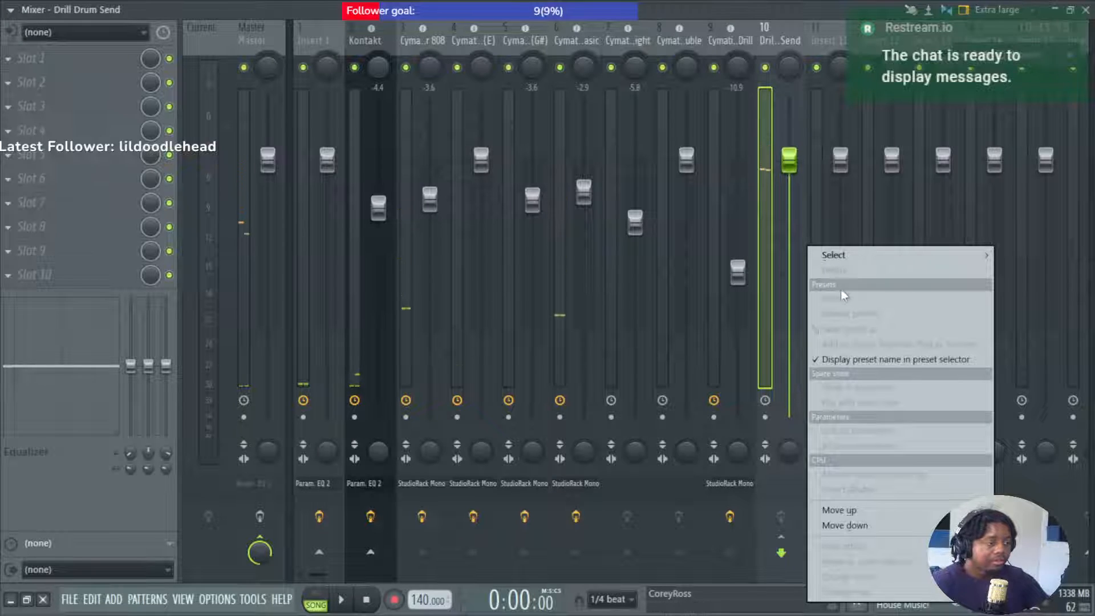
pyautogui.moveTo(829, 255)
pyautogui.moveTo(777, 381)
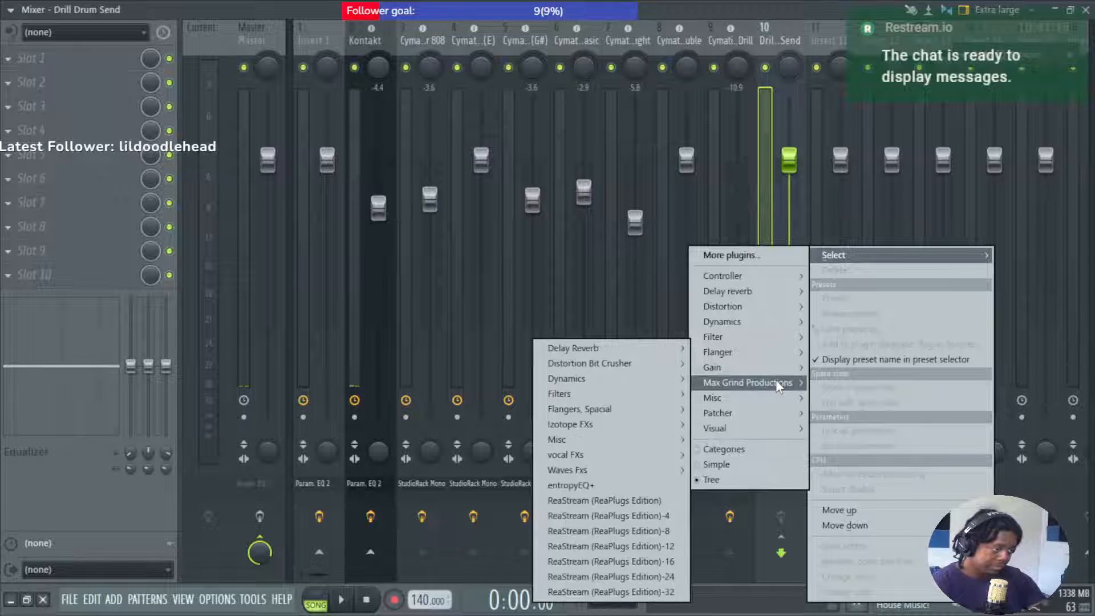
pyautogui.moveTo(626, 473)
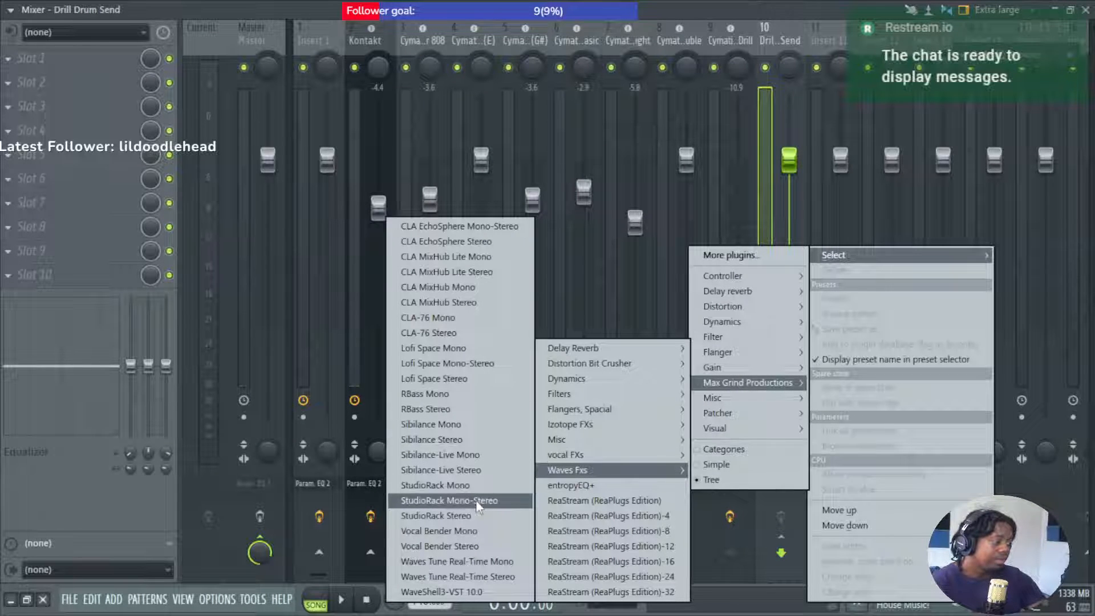
pyautogui.click(482, 515)
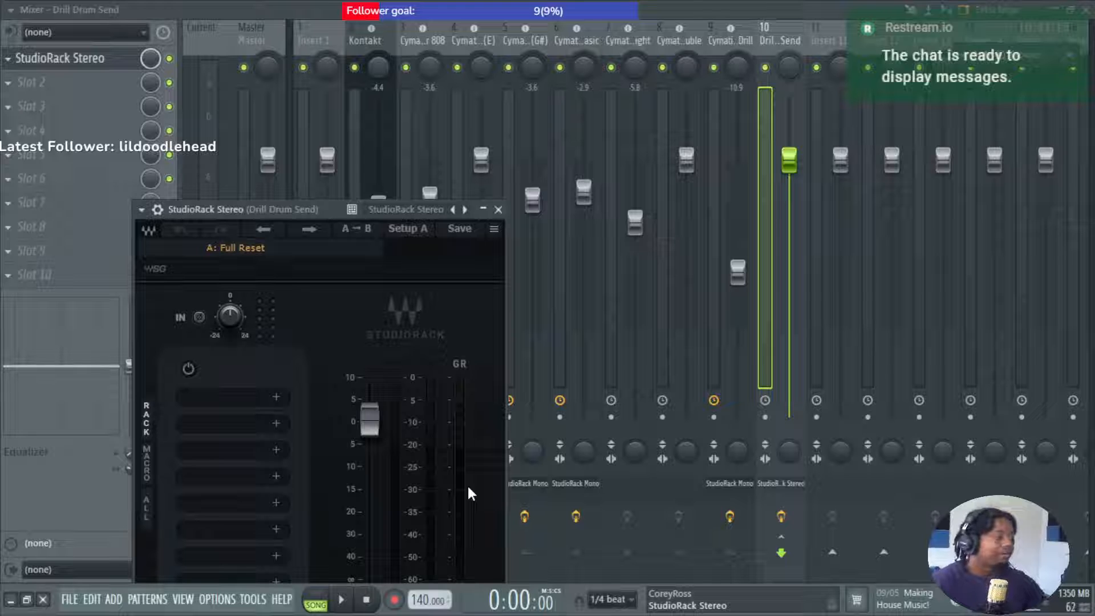
# Play the drum bus briefly, reposition the rack window, and insert CLA MixHub in the StudioRack chain's first slot.
pyautogui.press('space')
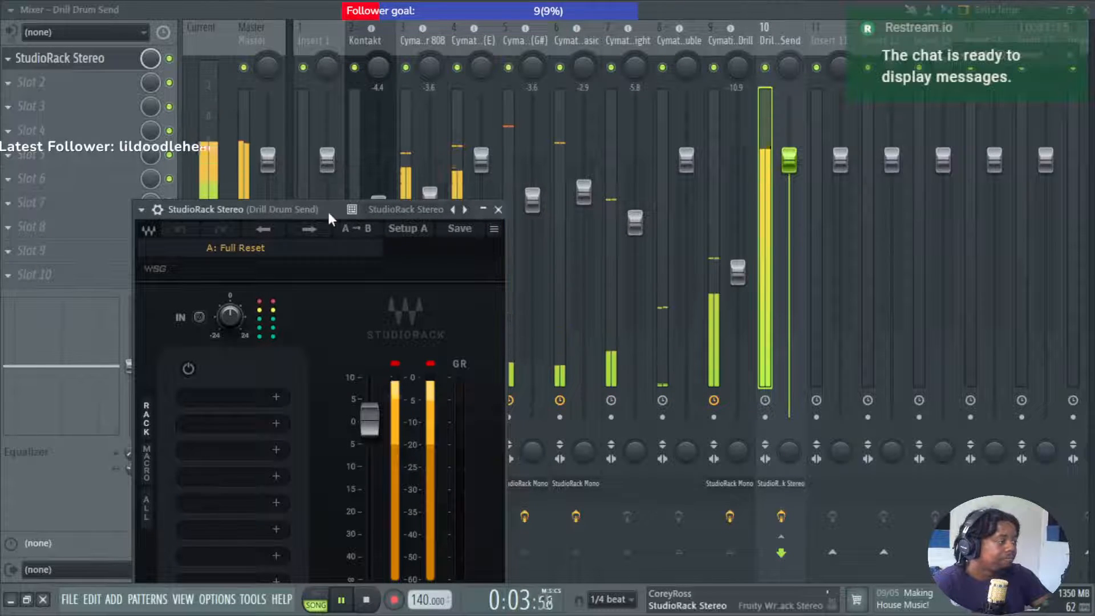
pyautogui.moveTo(328, 211); pyautogui.dragTo(531, 77)
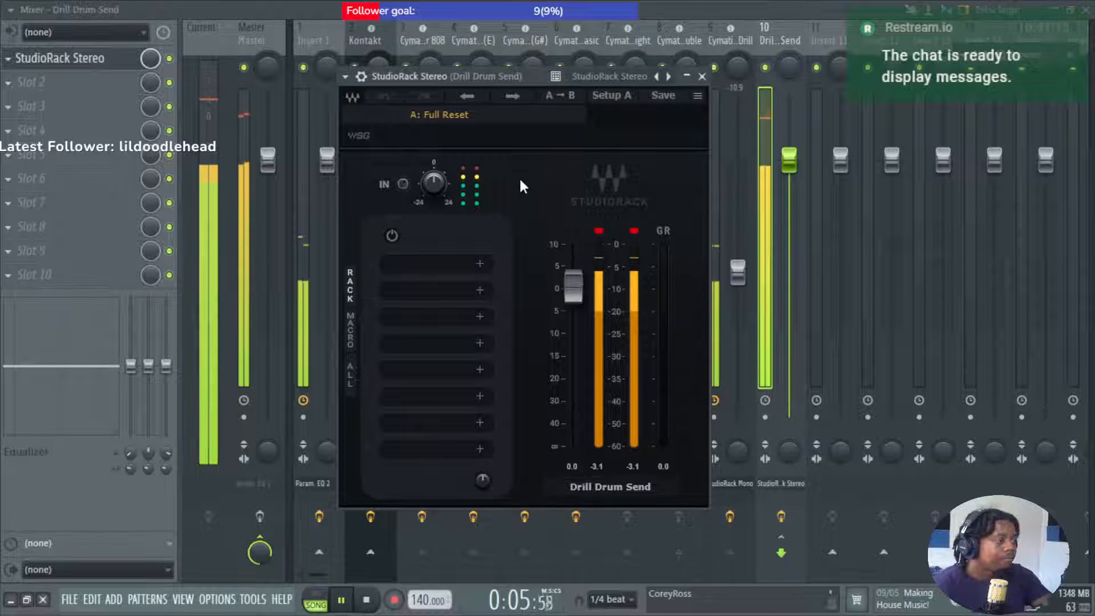
pyautogui.click(478, 263)
pyautogui.click(540, 200)
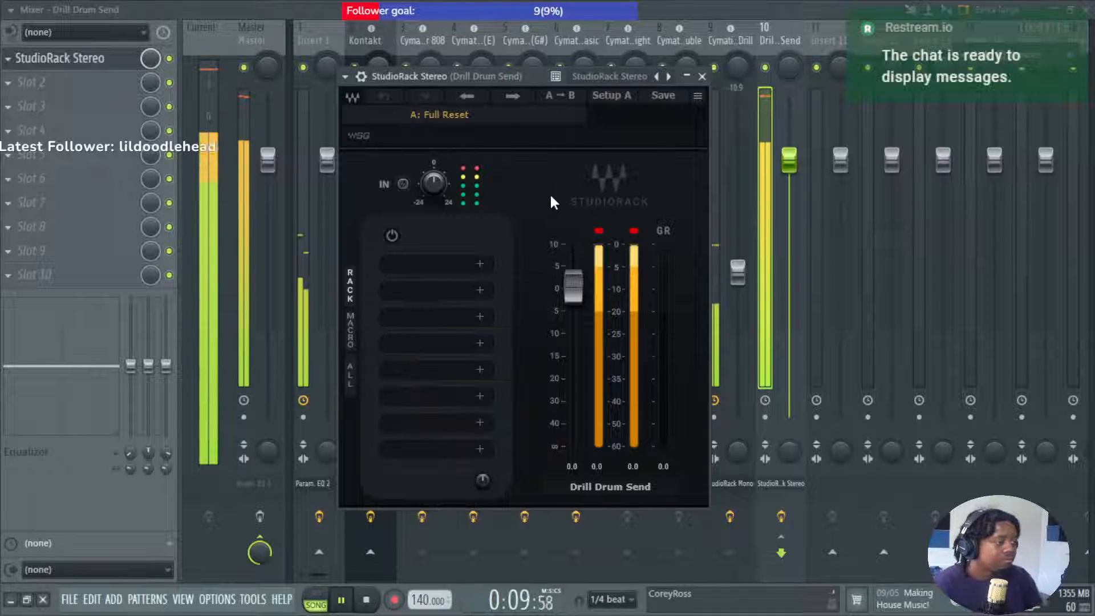
pyautogui.press('space')
pyautogui.click(480, 268)
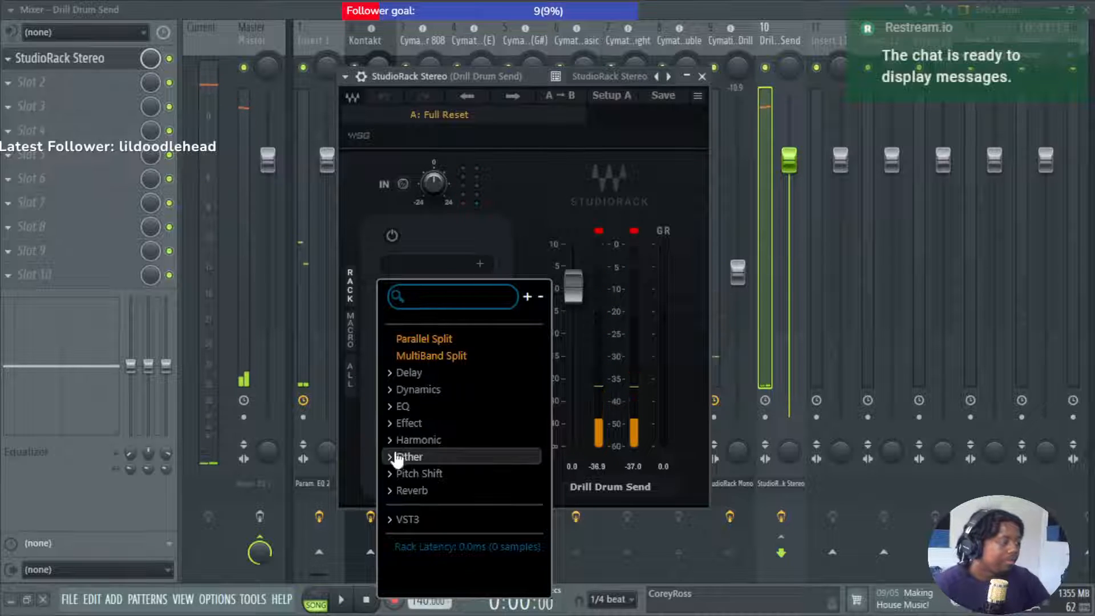
pyautogui.click(466, 409)
pyautogui.click(492, 440)
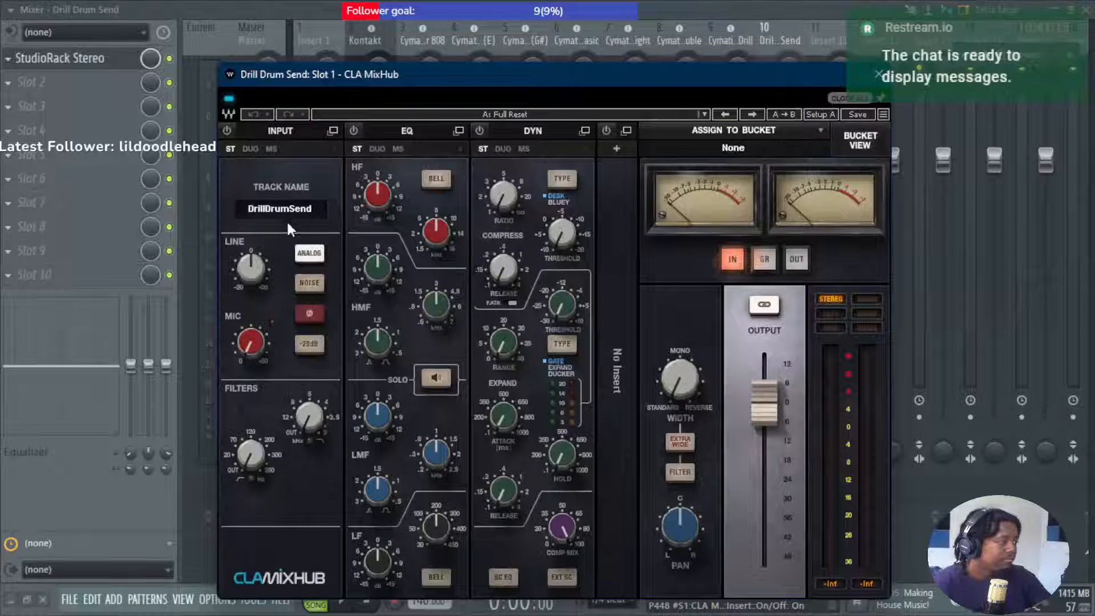
# Turn off MixHub's analog modelling, set the line input to -2.7, and sweep the high-pass filter, settling at 18 Hz.
pyautogui.click(313, 255)
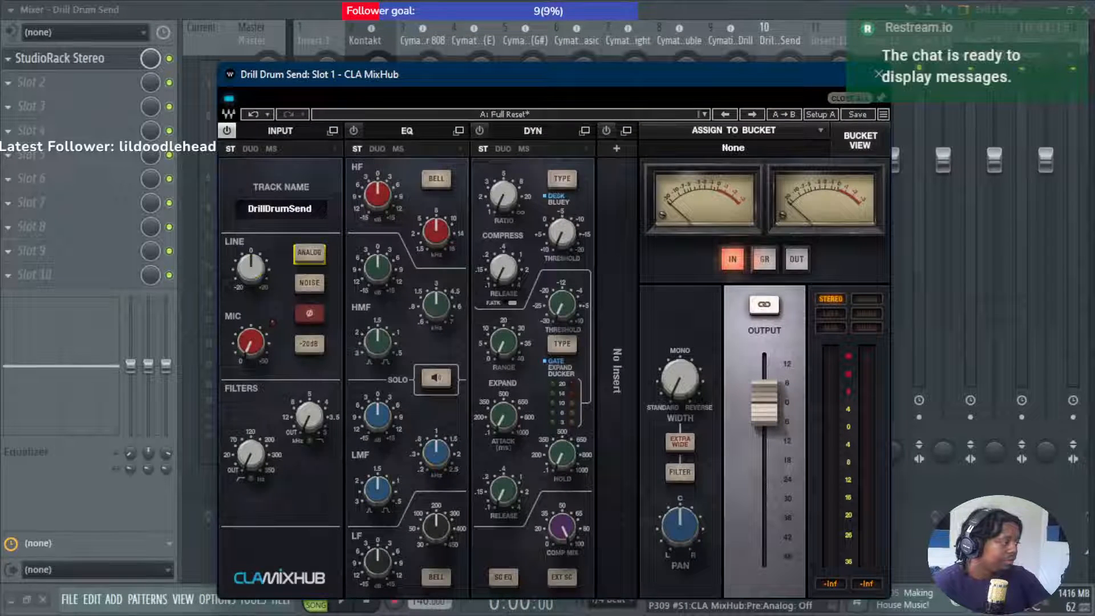
pyautogui.moveTo(251, 266); pyautogui.dragTo(251, 272)
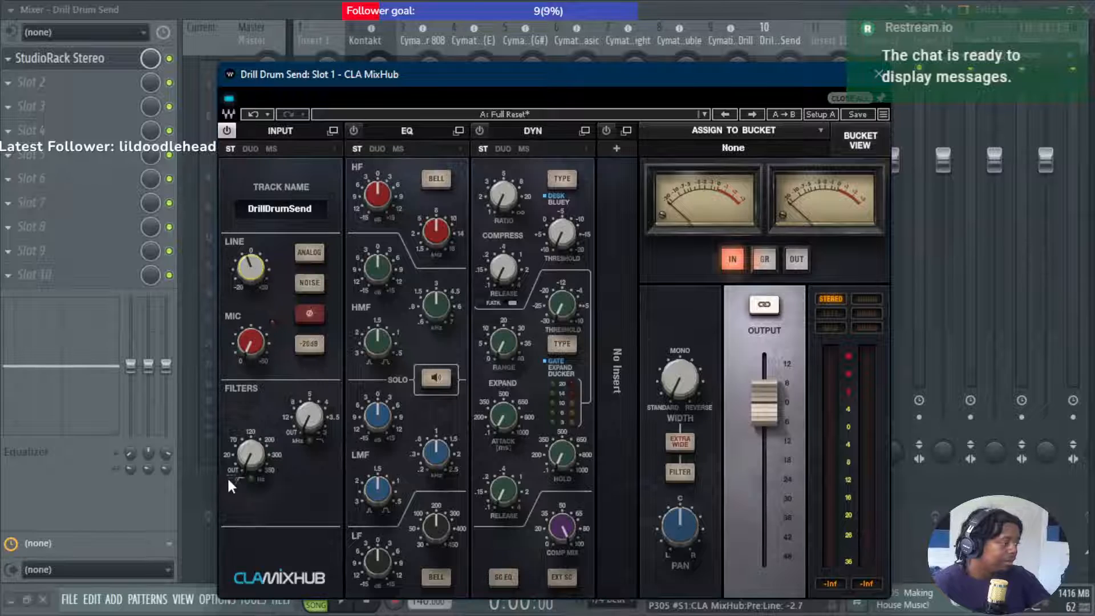
pyautogui.press('space')
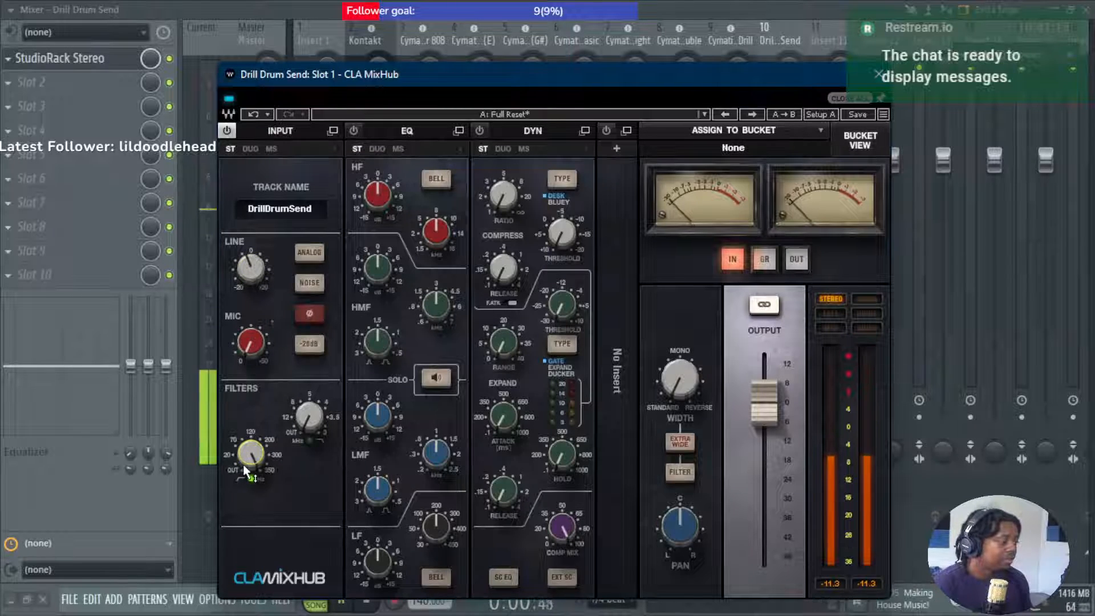
pyautogui.moveTo(255, 464); pyautogui.dragTo(255, 451)
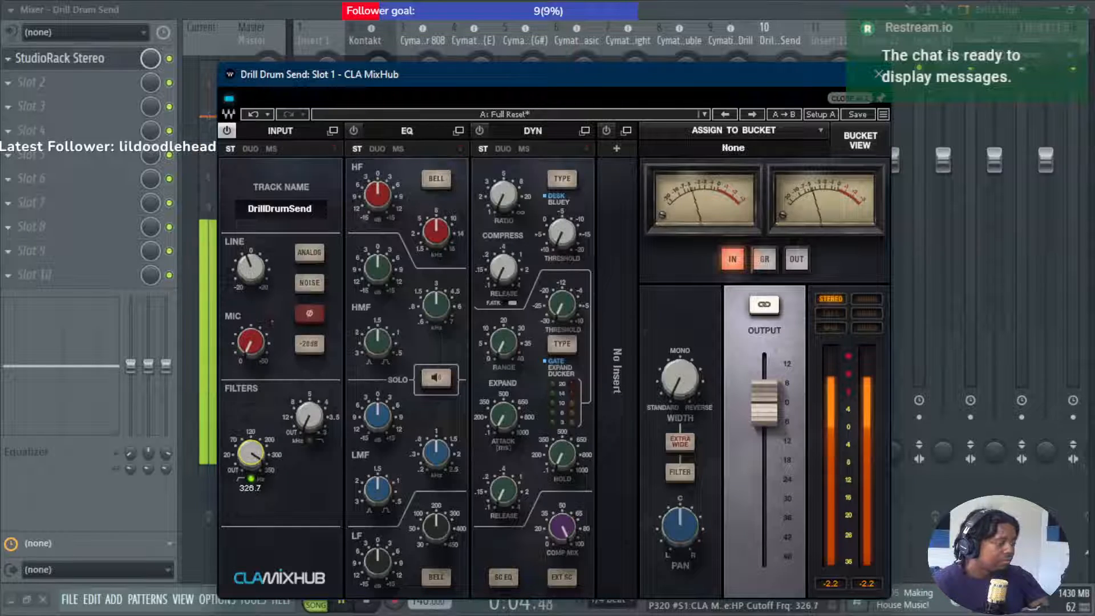
pyautogui.moveTo(255, 451); pyautogui.dragTo(255, 499)
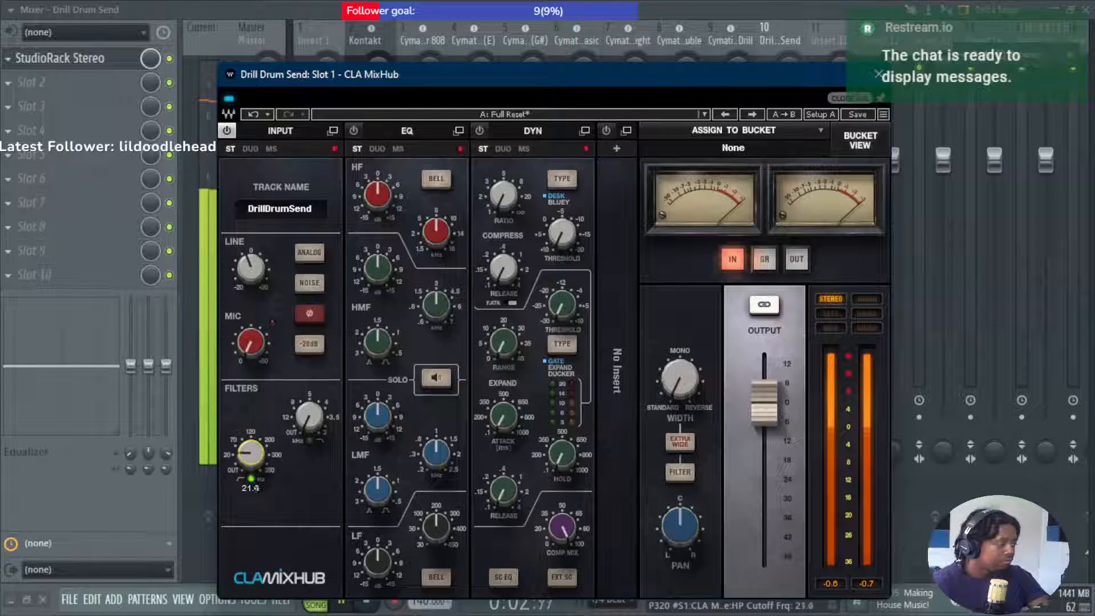
pyautogui.moveTo(254, 500); pyautogui.dragTo(255, 501)
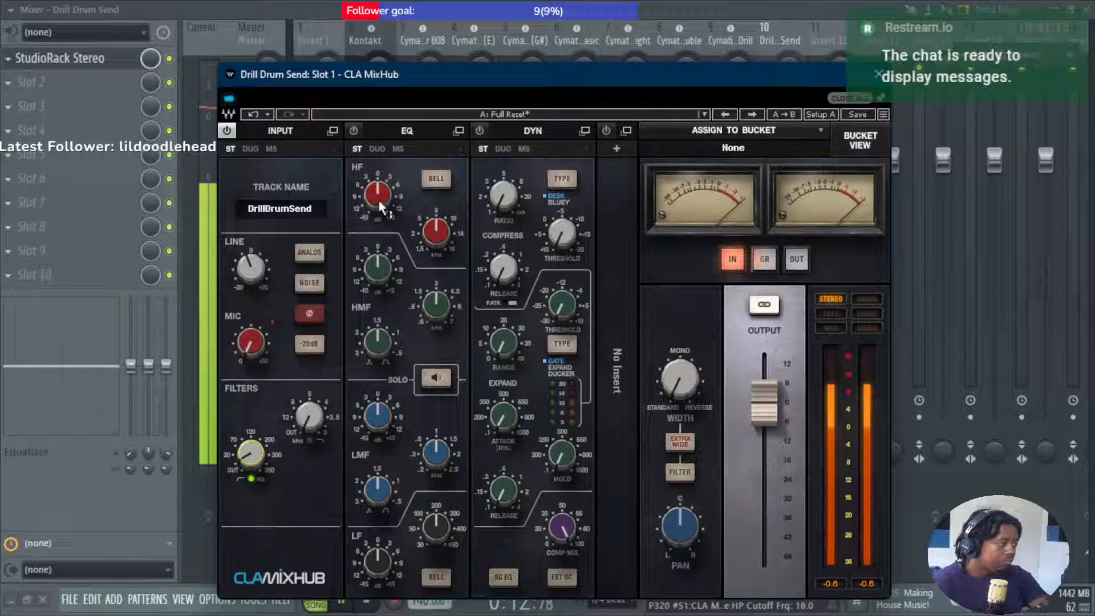
# Enable MixHub's EQ section, boost the HF band by about 8 dB and raise its frequency.
pyautogui.click(354, 131)
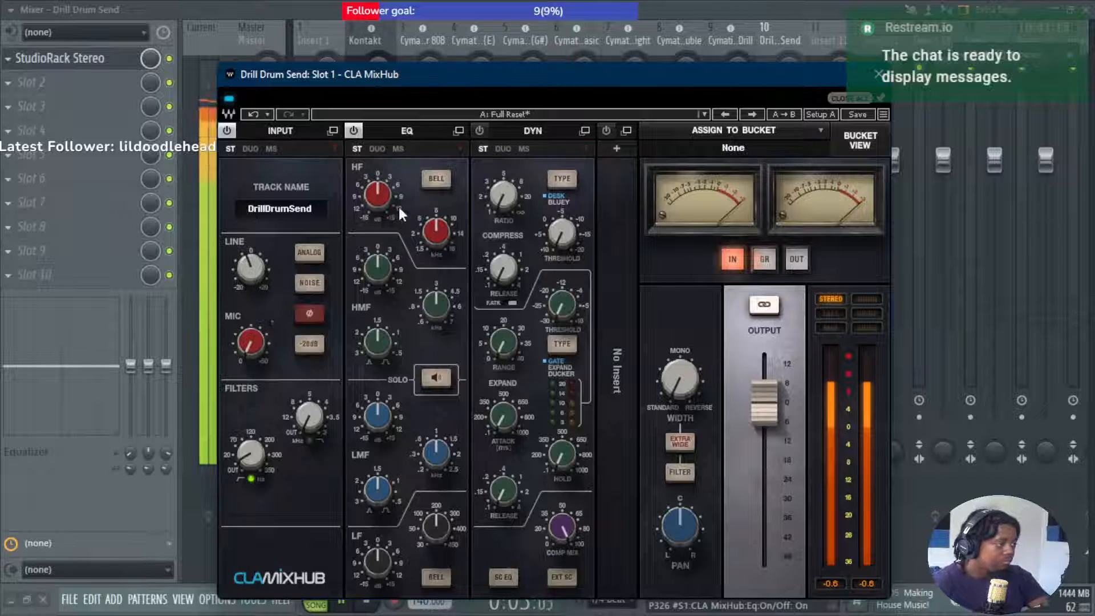
pyautogui.moveTo(381, 201); pyautogui.dragTo(379, 204)
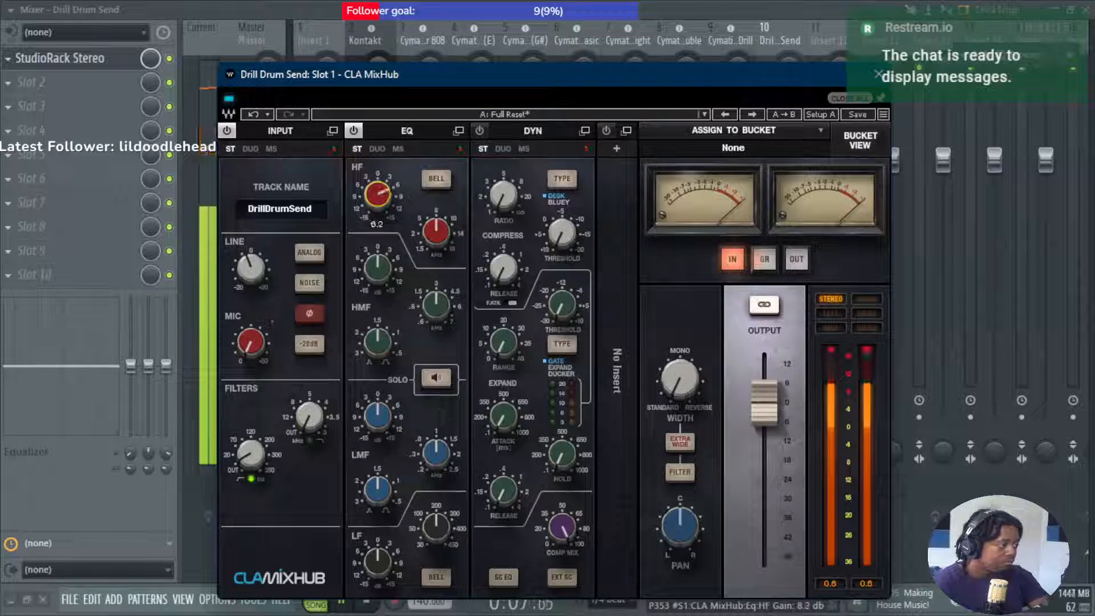
pyautogui.moveTo(436, 231); pyautogui.dragTo(437, 244)
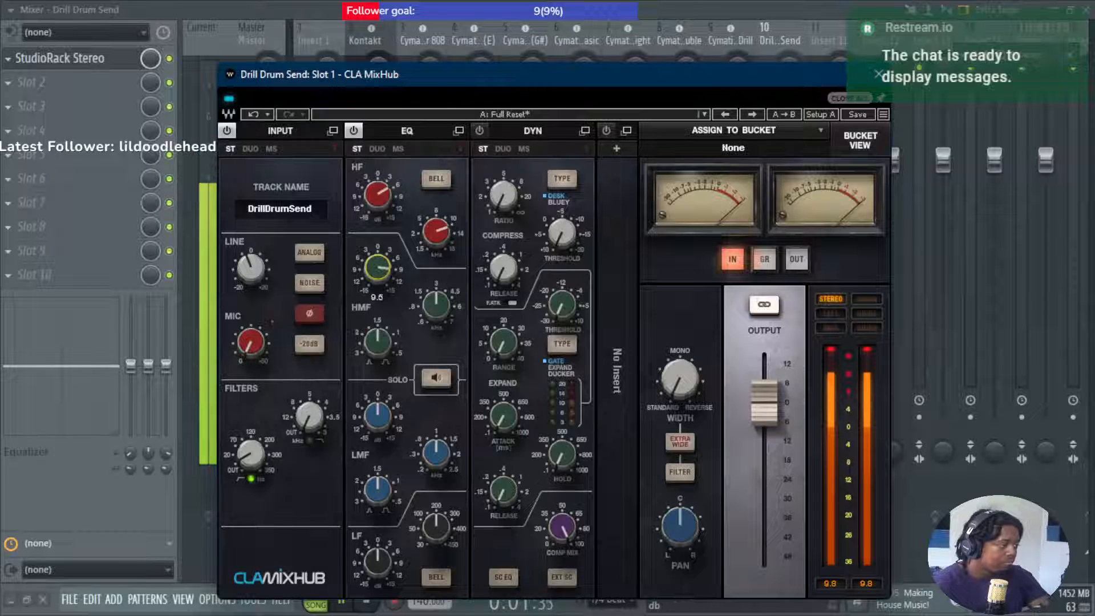
# Boost the HMF band around 2.07 kHz with a Q of 1.07.
pyautogui.moveTo(386, 269); pyautogui.dragTo(381, 278)
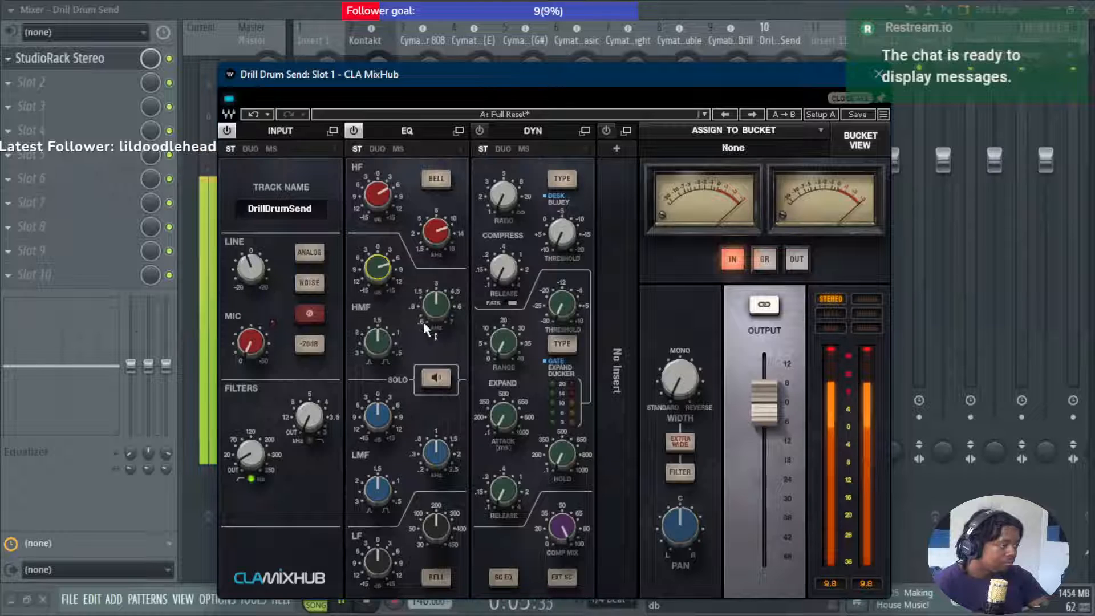
pyautogui.moveTo(377, 341); pyautogui.dragTo(377, 341)
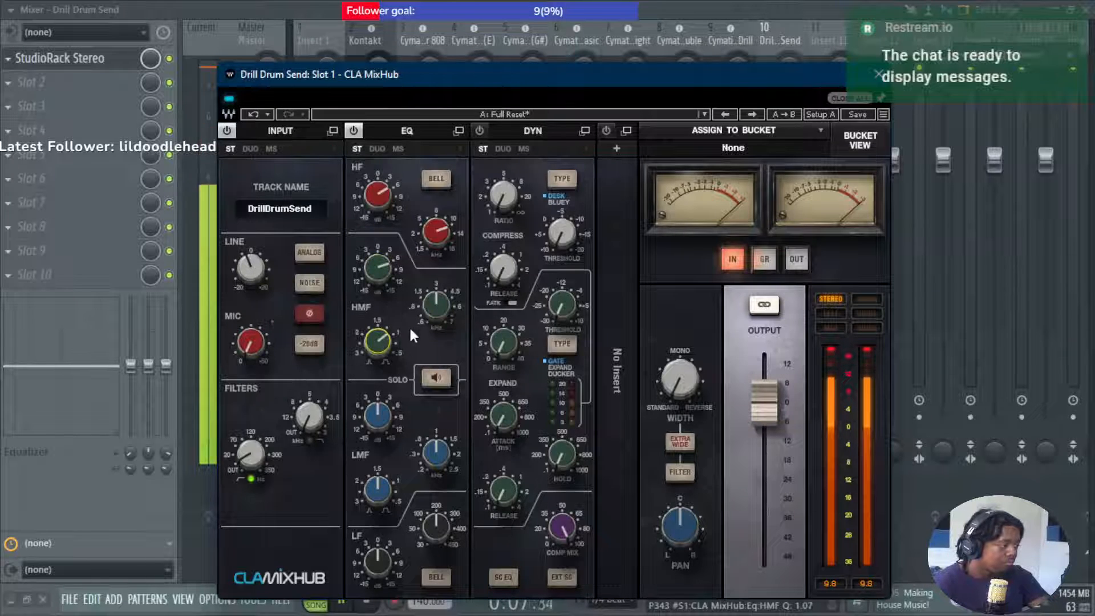
pyautogui.moveTo(436, 305); pyautogui.dragTo(435, 305)
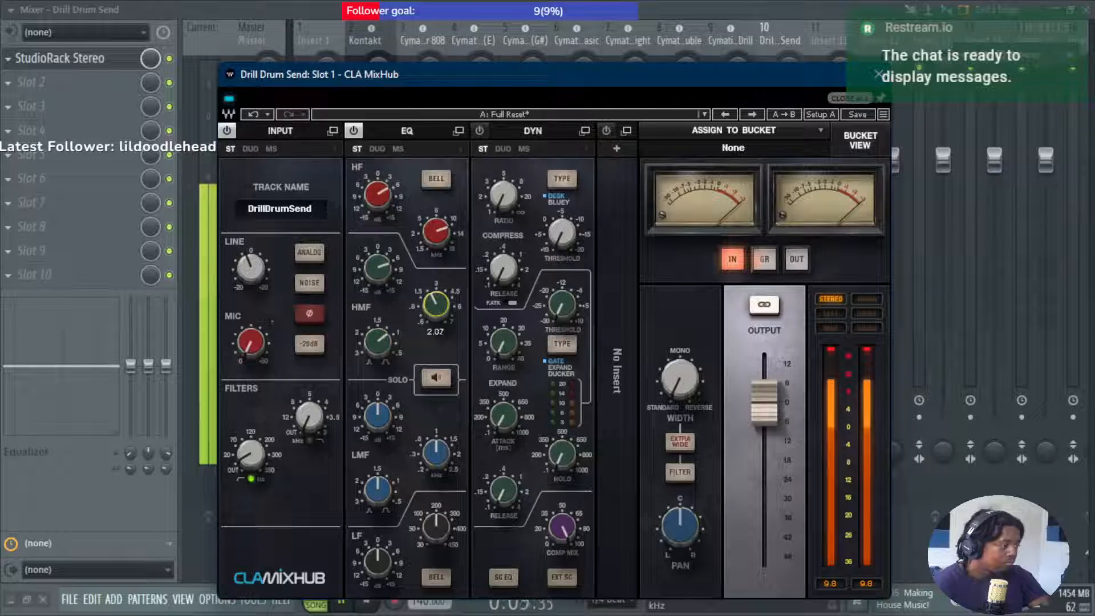
# Boost the LMF band by about 5.4 dB with a Q of 1.00, and the LF band by 4.1 dB slightly above 200 Hz.
pyautogui.moveTo(370, 429); pyautogui.dragTo(369, 429)
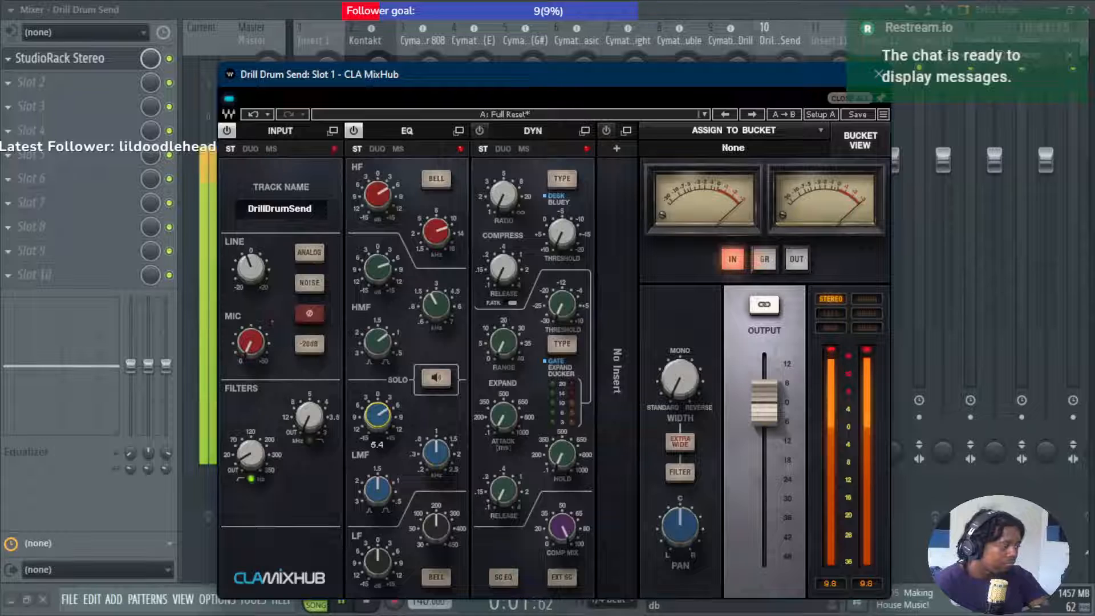
pyautogui.moveTo(441, 456); pyautogui.dragTo(441, 463)
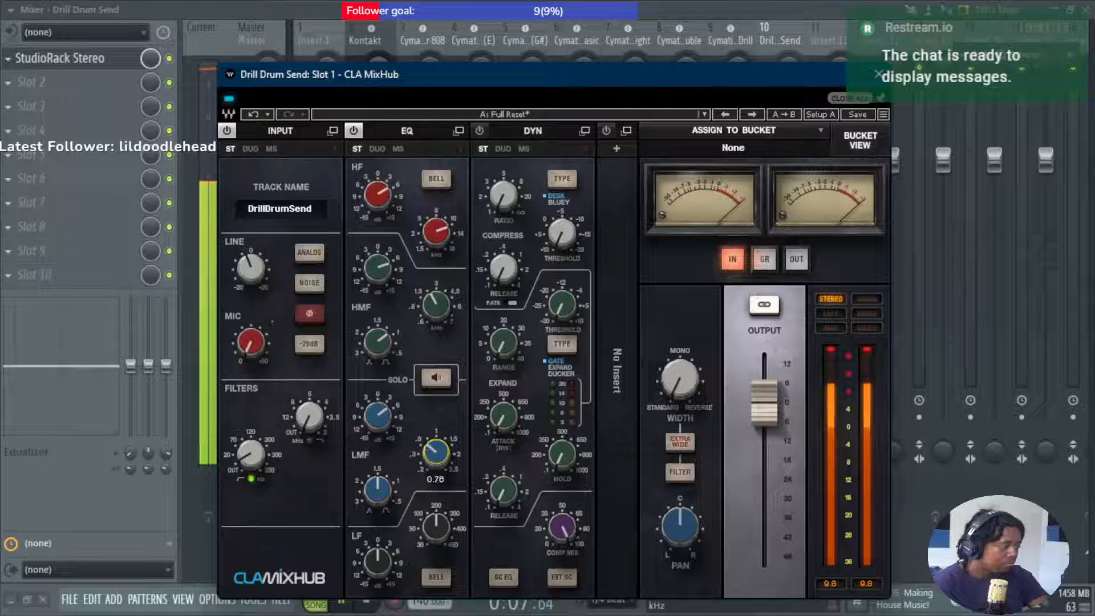
pyautogui.moveTo(440, 463); pyautogui.dragTo(441, 462)
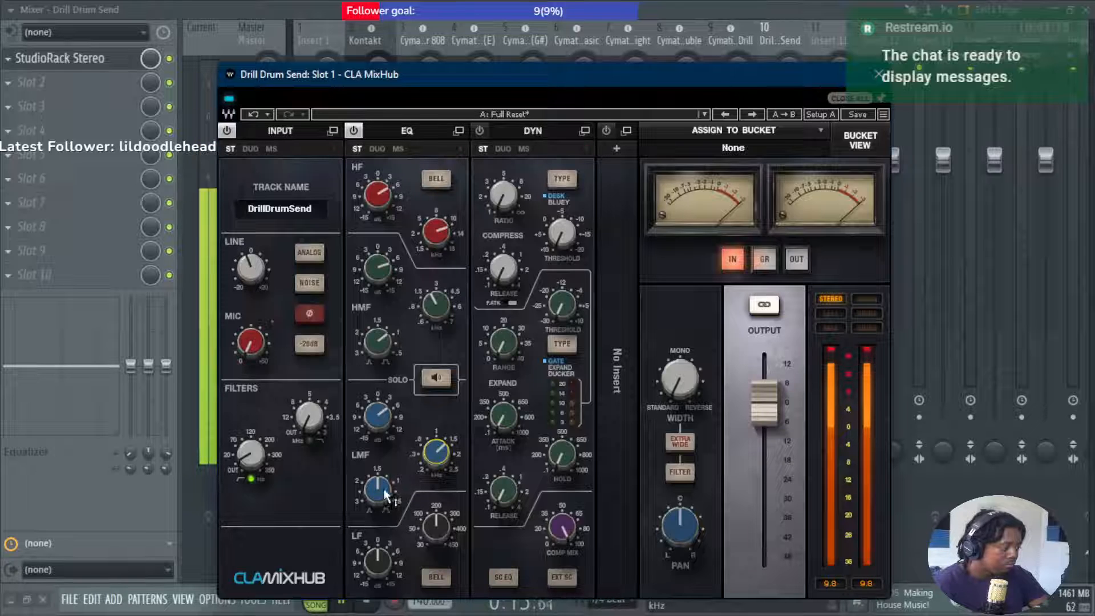
pyautogui.moveTo(377, 489); pyautogui.dragTo(377, 492)
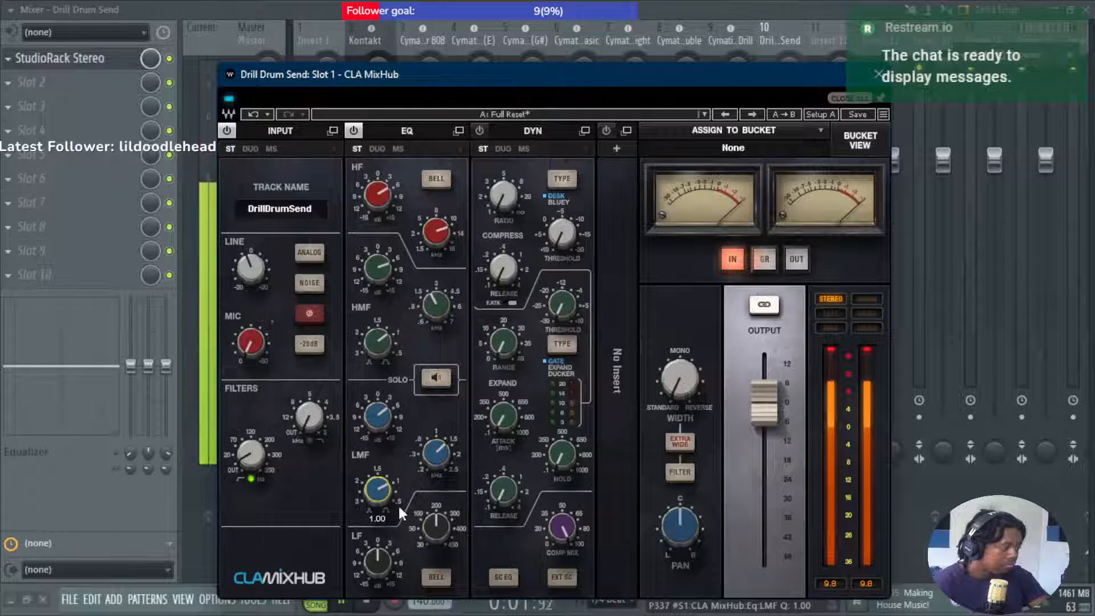
pyautogui.moveTo(381, 569)
pyautogui.mouseDown()
pyautogui.moveTo(381, 555)
pyautogui.moveTo(381, 565)
pyautogui.mouseUp()
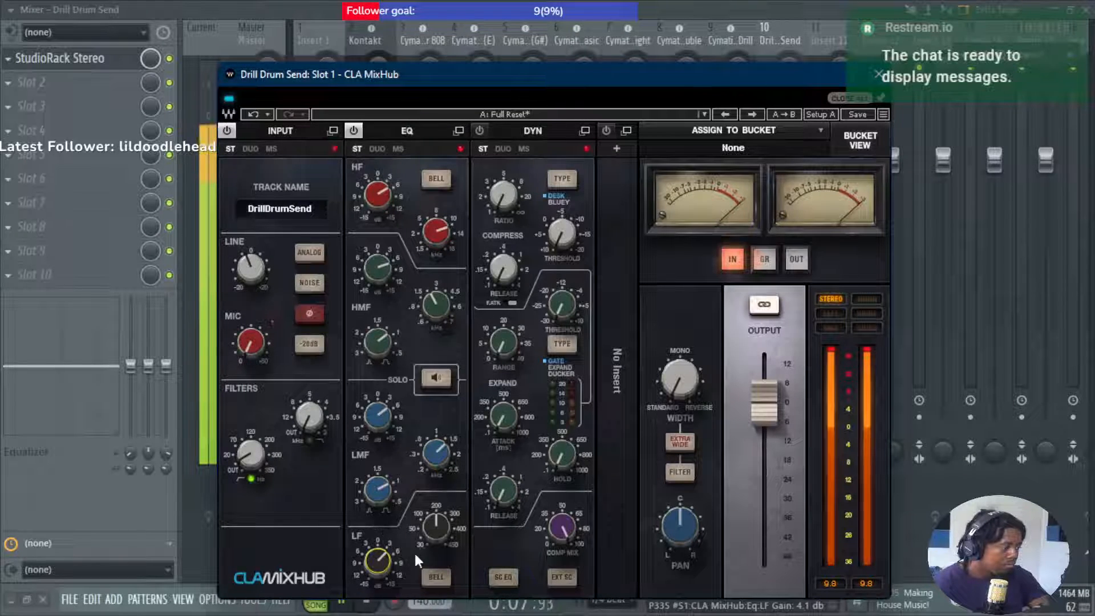
pyautogui.moveTo(435, 526); pyautogui.dragTo(435, 517)
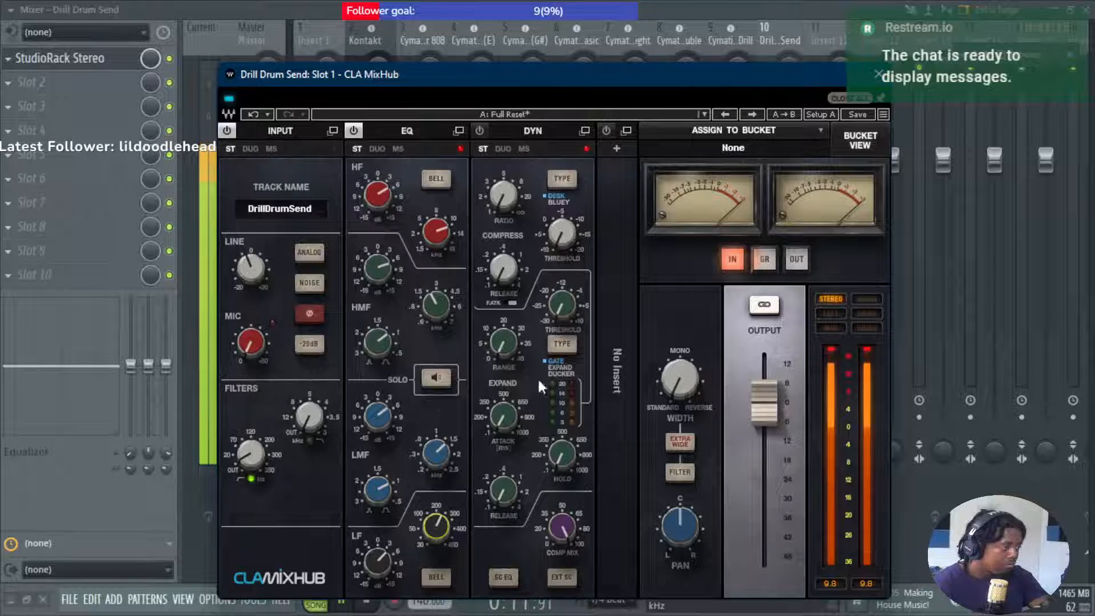
# Enable the dynamics section and set the compressor to about 5:1 with fast attack, a longer release and a threshold of 8.70.
pyautogui.click(480, 131)
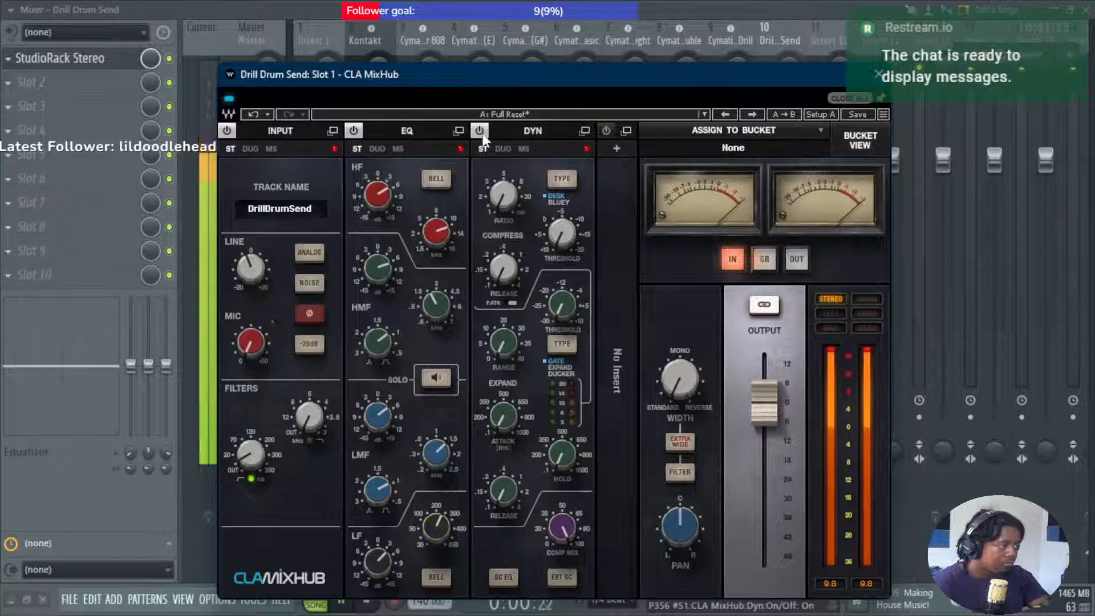
pyautogui.moveTo(503, 196); pyautogui.dragTo(543, 239)
pyautogui.moveTo(503, 268); pyautogui.dragTo(524, 315)
pyautogui.click(510, 303)
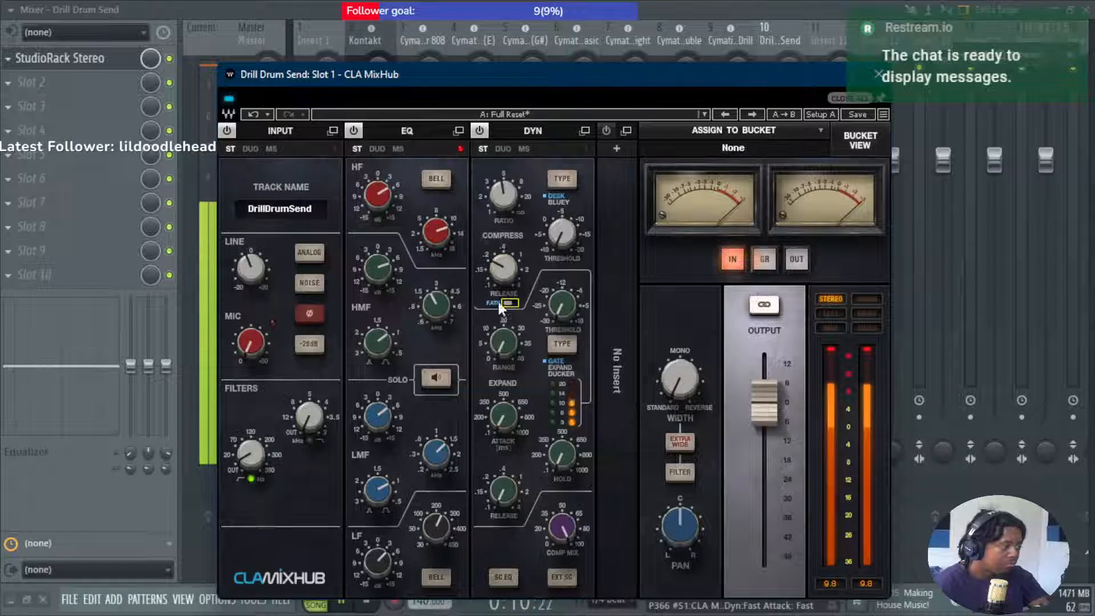
pyautogui.moveTo(570, 232); pyautogui.dragTo(570, 245)
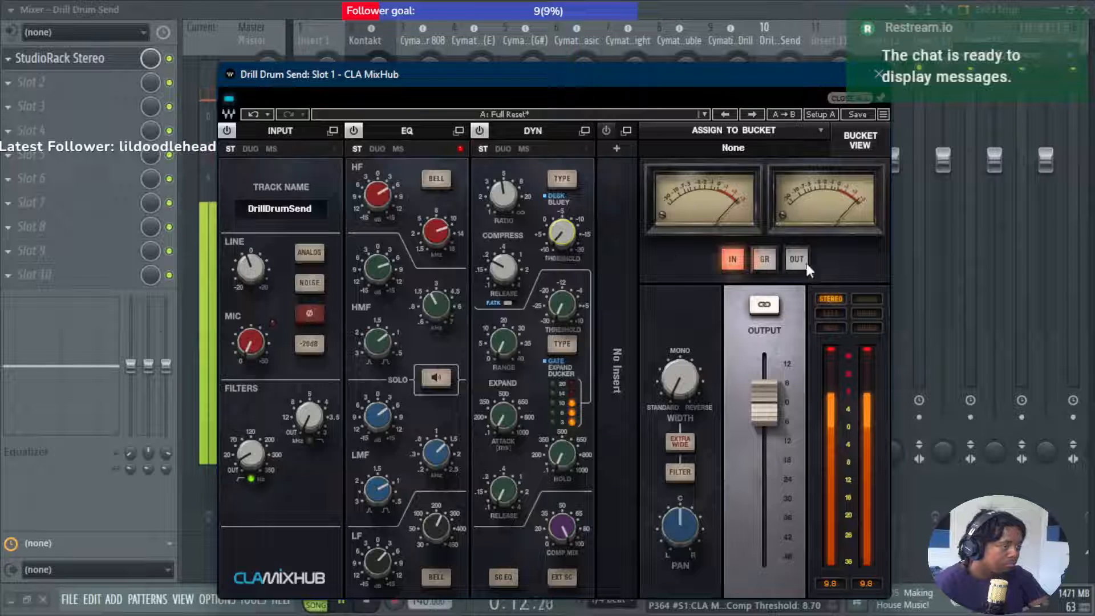
# Switch the VU meters to gain reduction and lower the compressor ratio below 5:1.
pyautogui.click(765, 260)
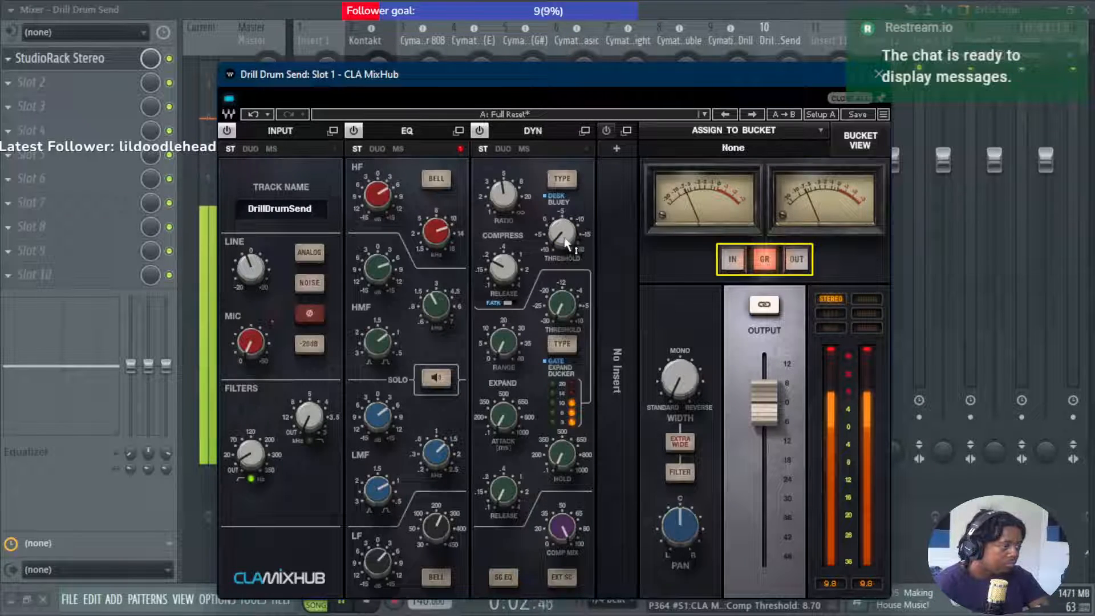
pyautogui.moveTo(504, 194); pyautogui.dragTo(504, 197)
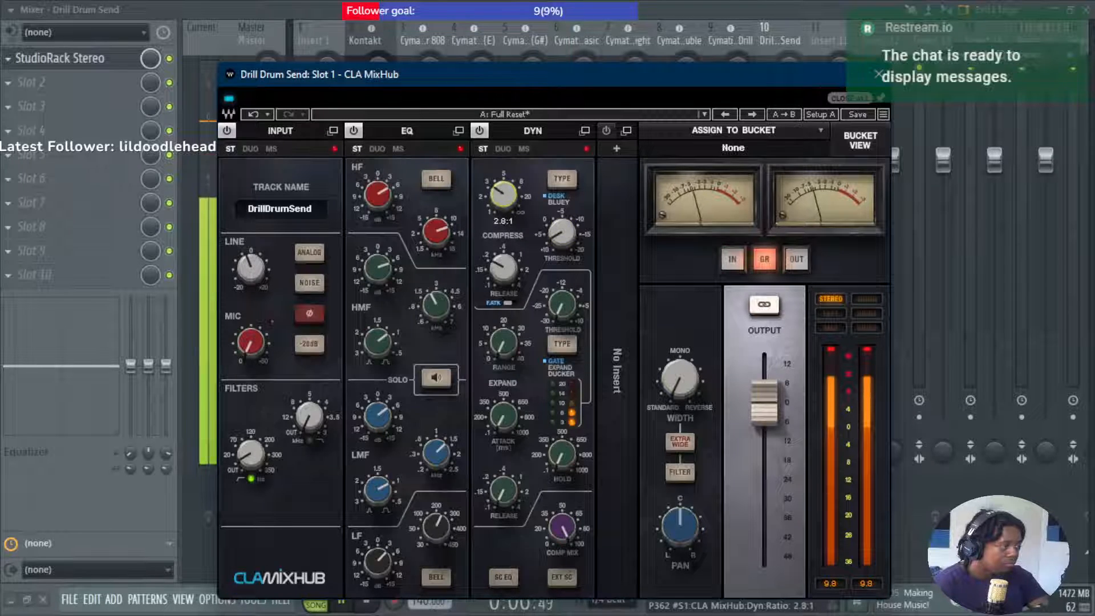
pyautogui.moveTo(503, 196); pyautogui.dragTo(503, 192)
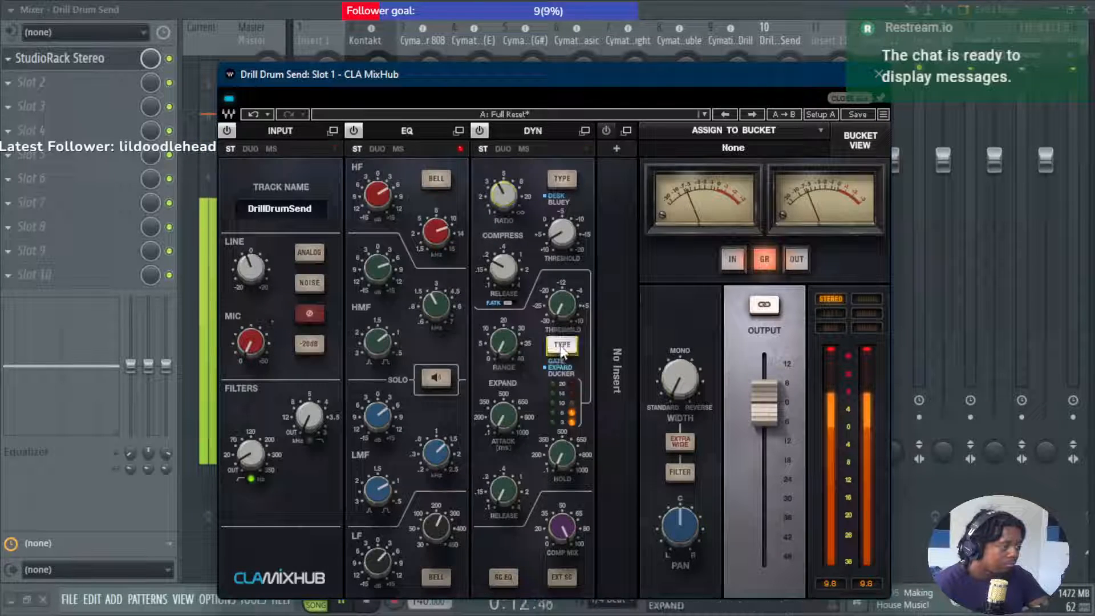
# Switch the expander to gate with a threshold of -25.20 and an attack of 58.1, and set the compressor mix to 62.6.
pyautogui.moveTo(562, 305); pyautogui.dragTo(562, 304)
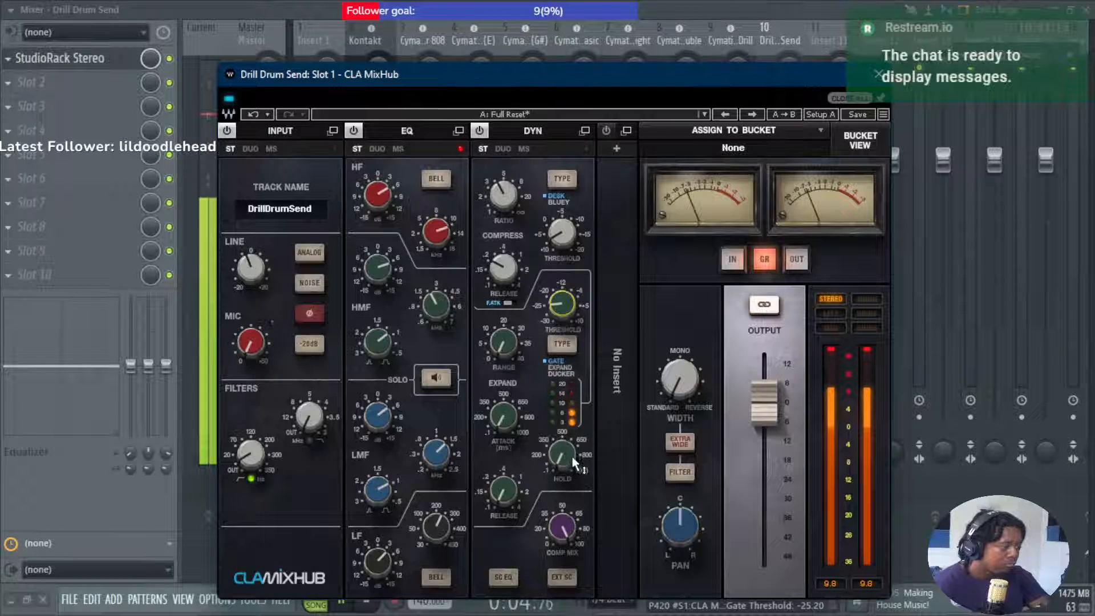
pyautogui.moveTo(572, 456); pyautogui.dragTo(573, 454)
pyautogui.moveTo(500, 422); pyautogui.dragTo(500, 416)
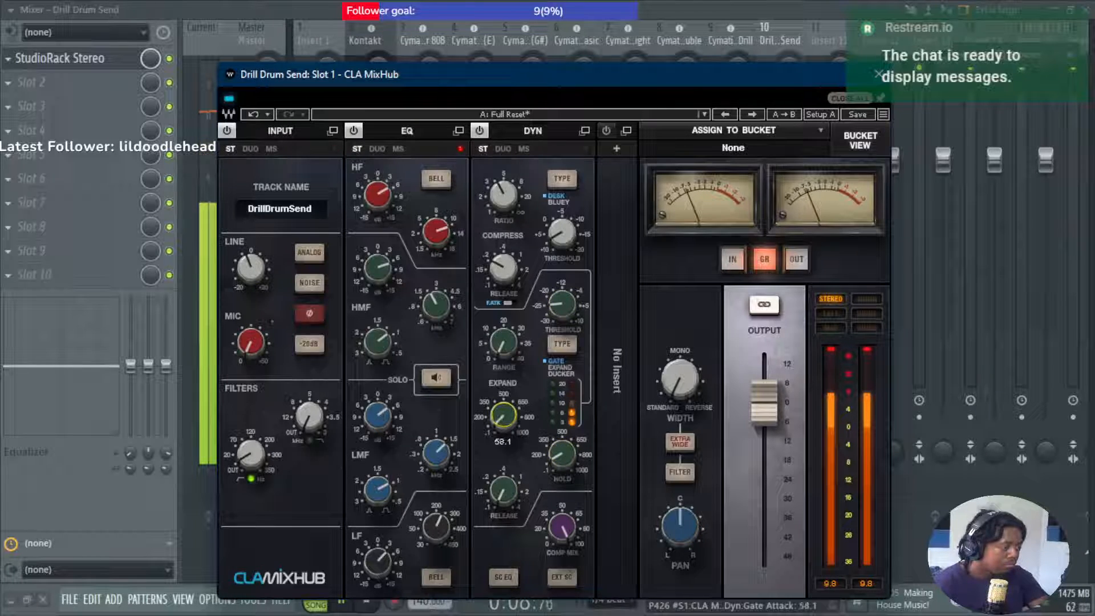
pyautogui.moveTo(500, 475); pyautogui.dragTo(561, 517)
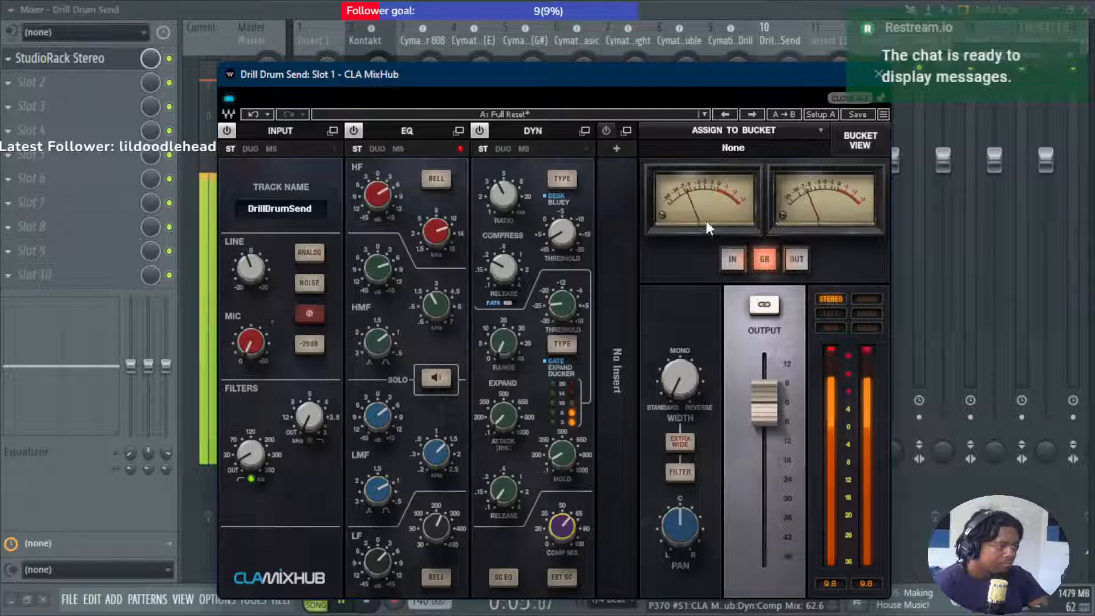
# Audition the beat, close CLA MixHub, and compare the Drill Drum Send with its effects bypassed and re-enabled.
pyautogui.press('space')
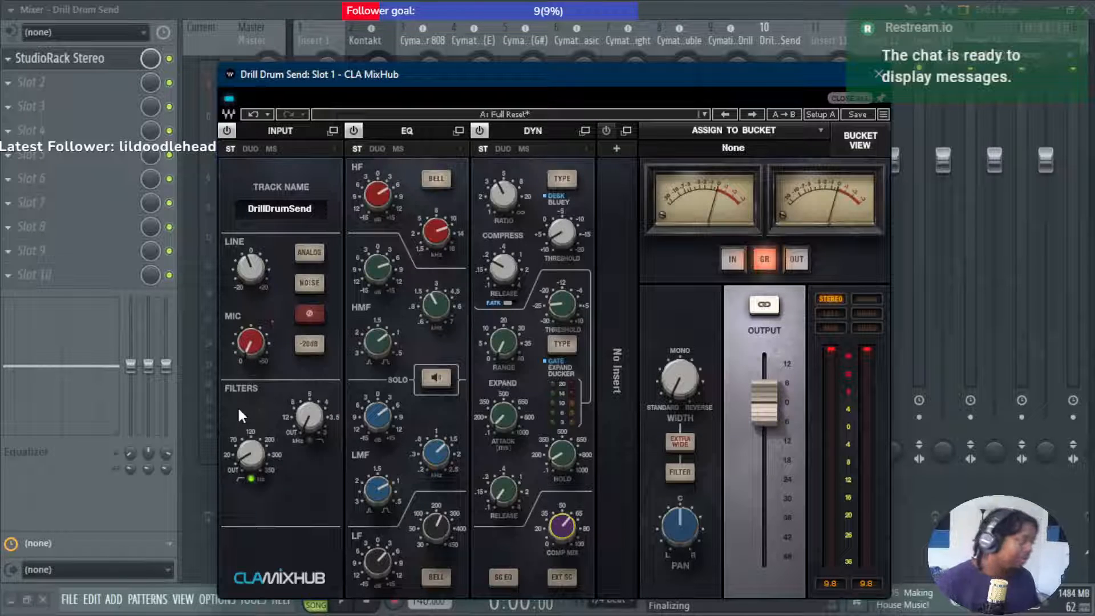
pyautogui.press('space')
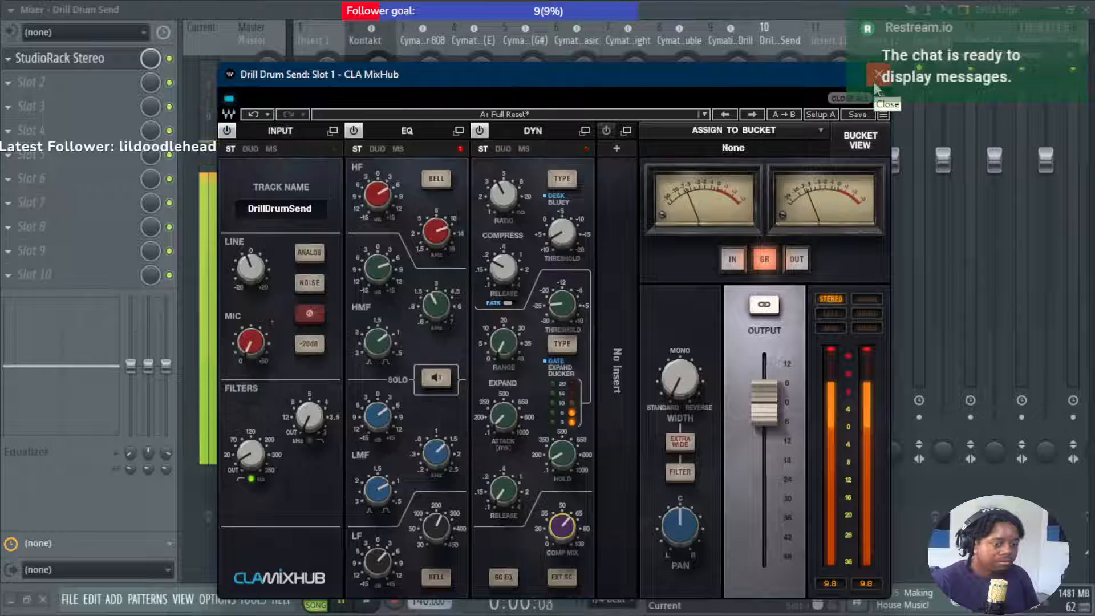
pyautogui.press('space')
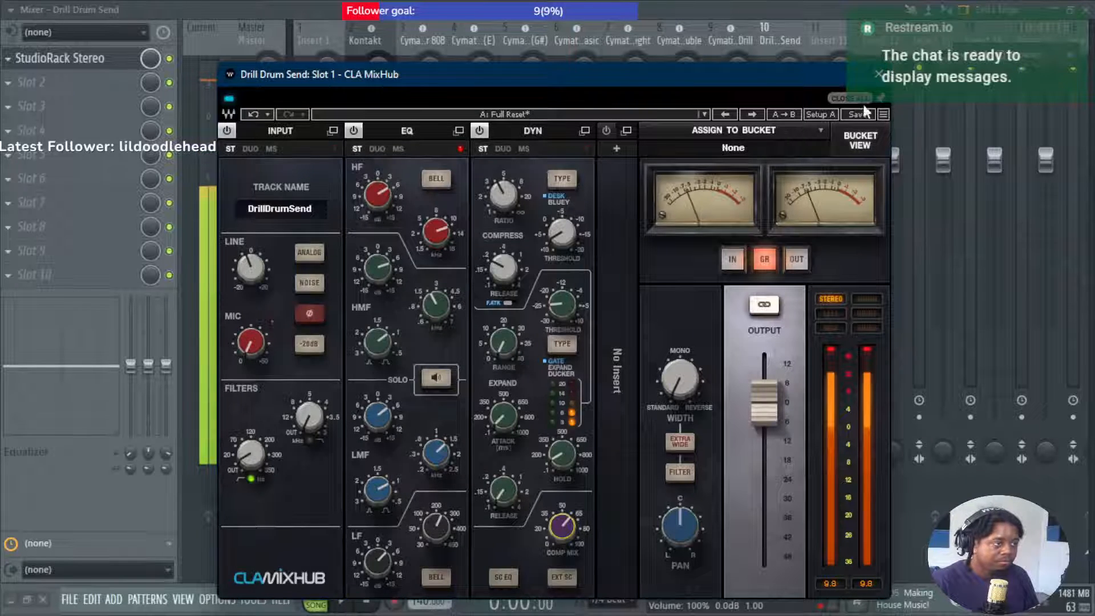
pyautogui.press('space')
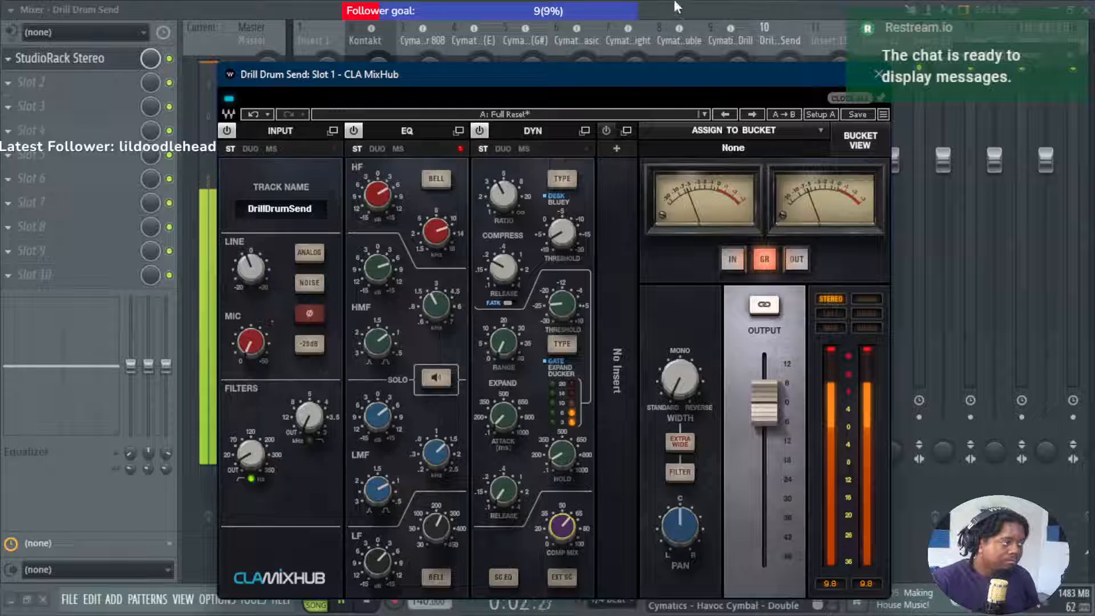
pyautogui.click(879, 75)
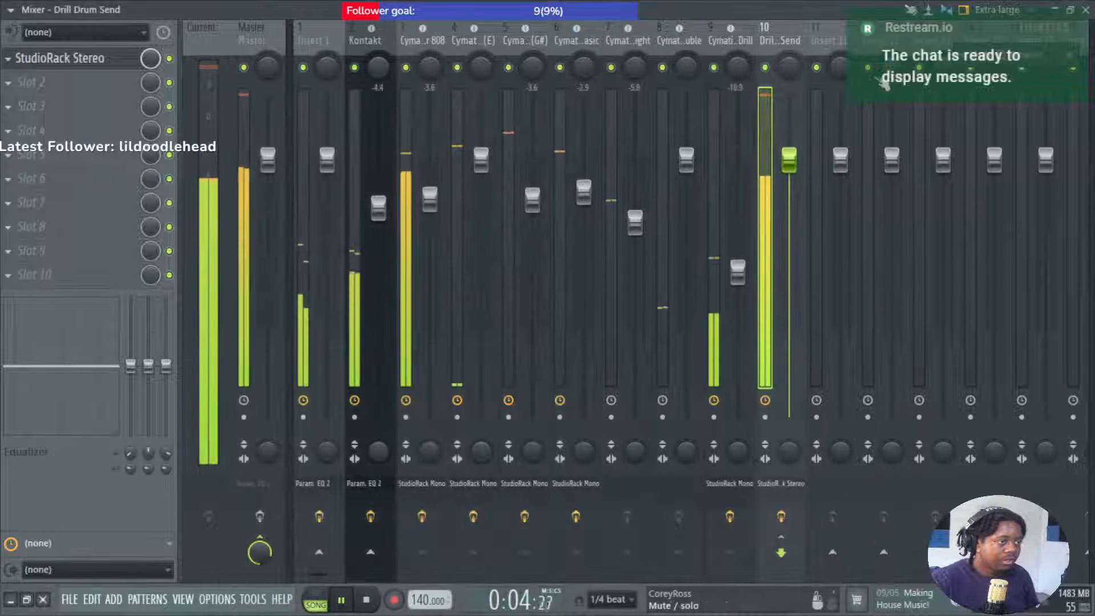
pyautogui.click(794, 523)
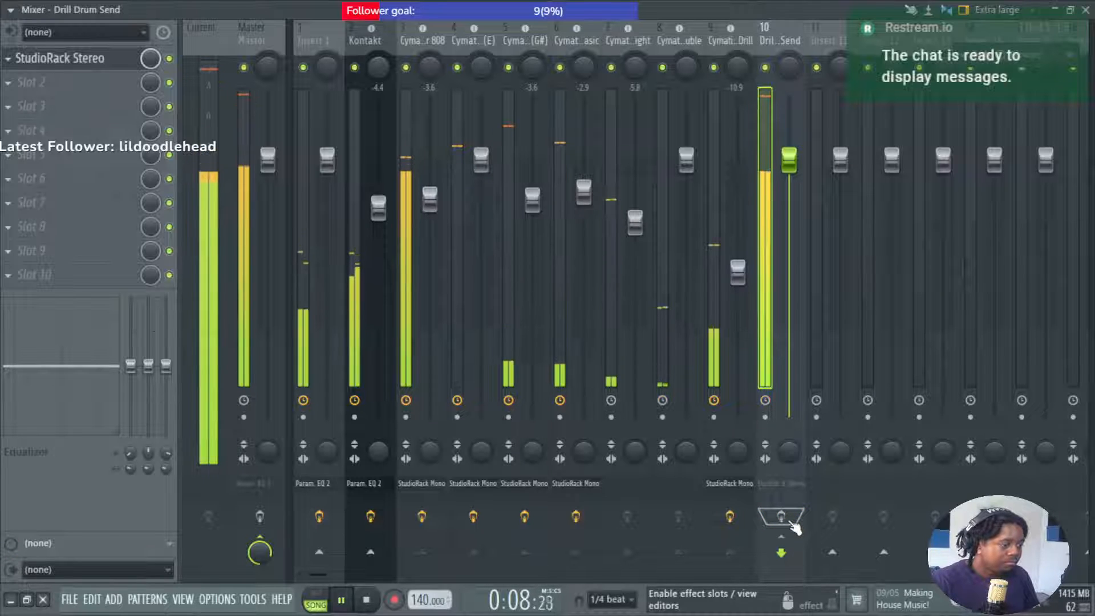
pyautogui.click(794, 523)
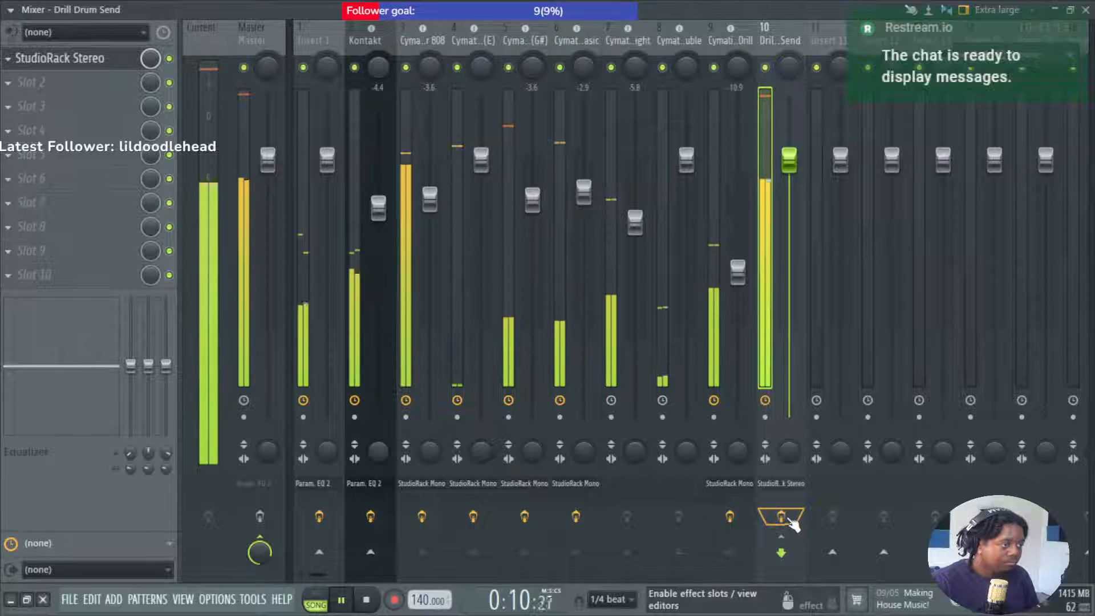
# Reopen StudioRack Stereo on the Drill Drum Send and look through the MeldaProduction VST3 plugins for the last rack slot.
pyautogui.click(770, 482)
pyautogui.click(477, 454)
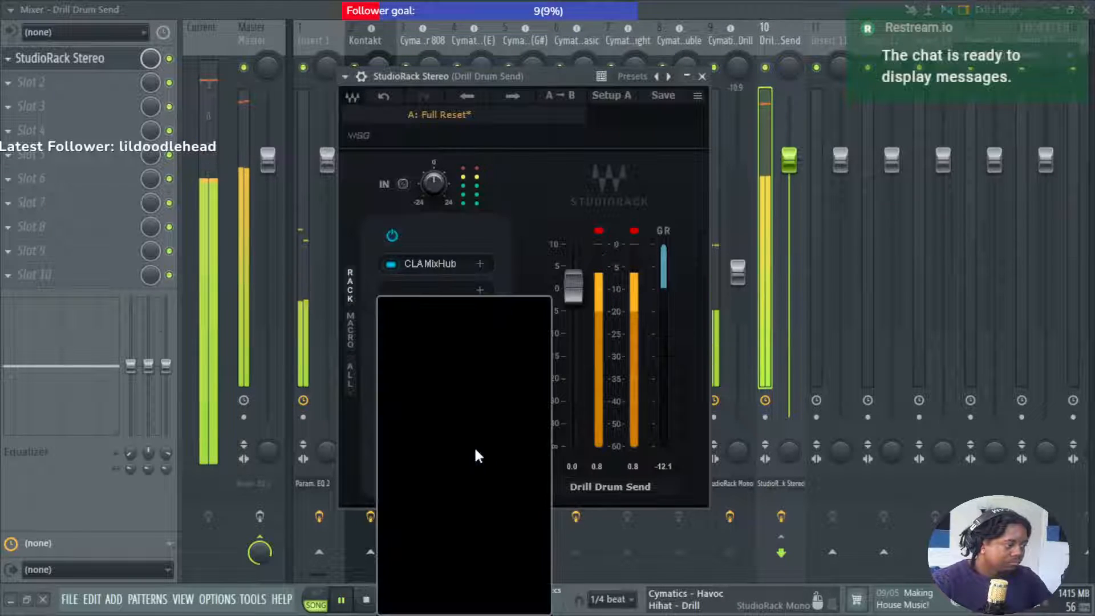
pyautogui.click(454, 531)
pyautogui.scroll(-1, 465, 516)
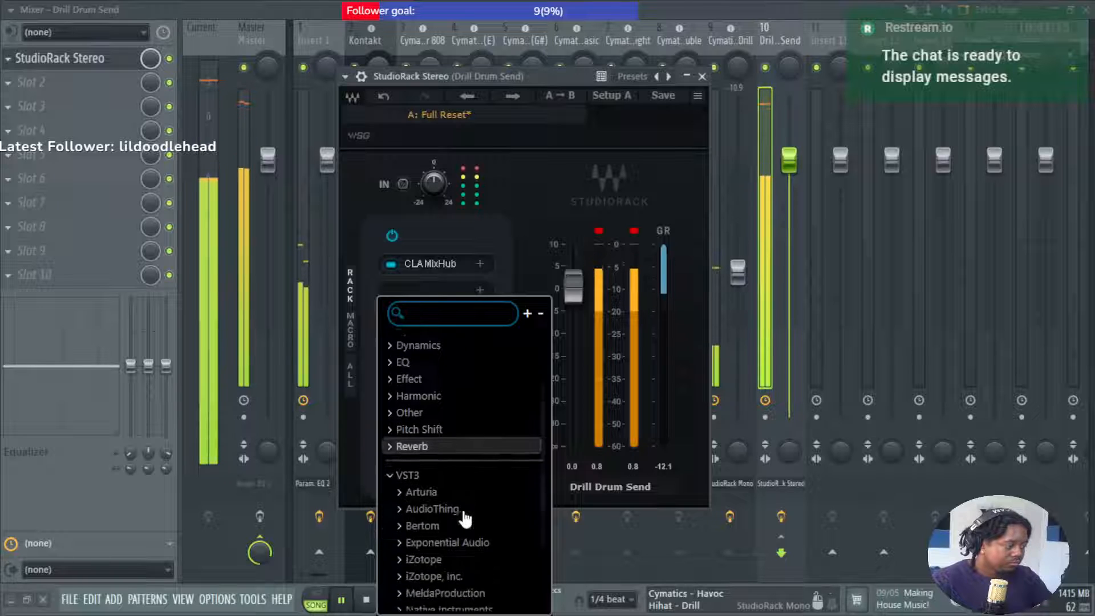
pyautogui.scroll(-1, 463, 512)
pyautogui.click(488, 532)
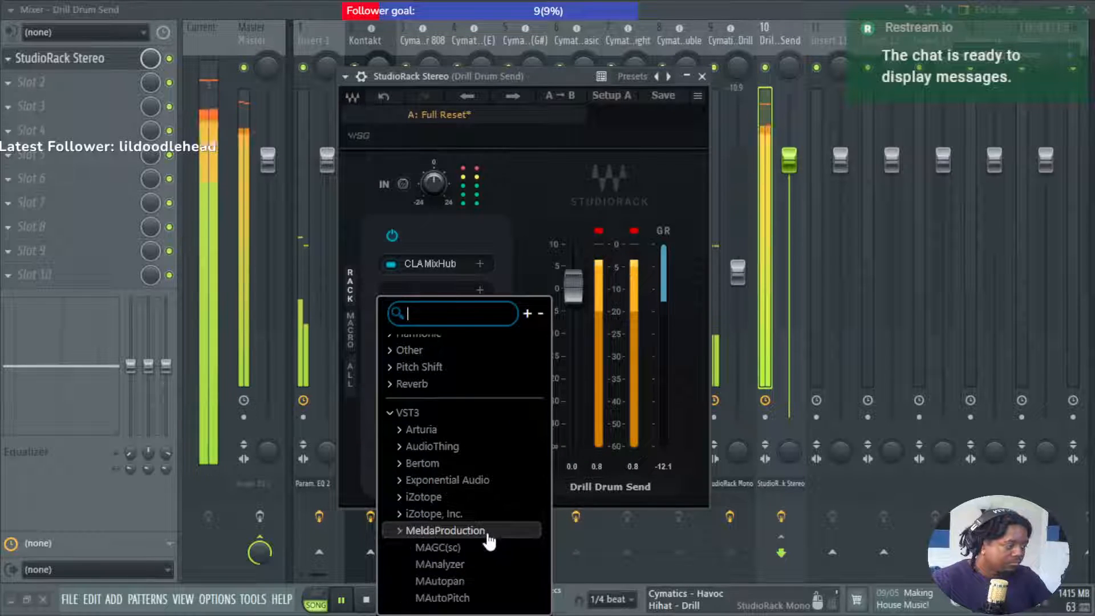
pyautogui.scroll(-4, 486, 527)
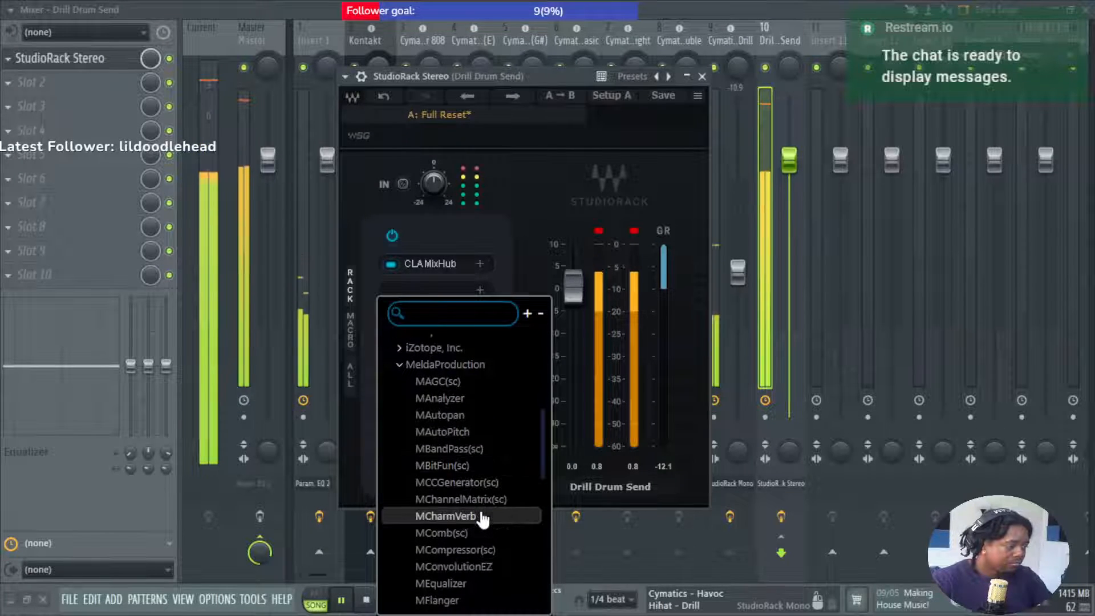
pyautogui.scroll(-4, 482, 517)
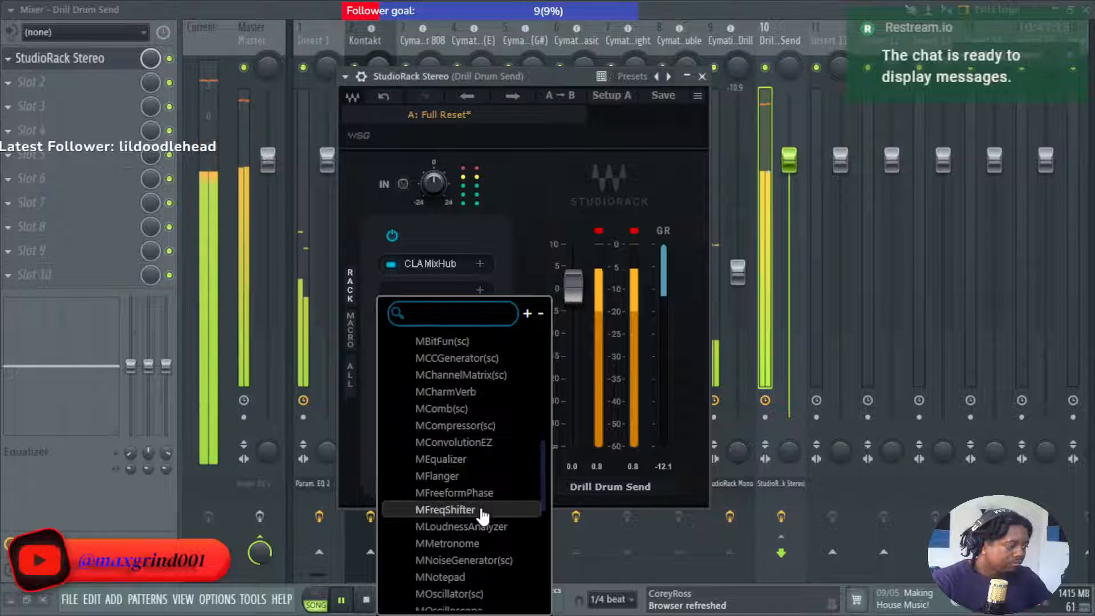
pyautogui.scroll(-4, 487, 516)
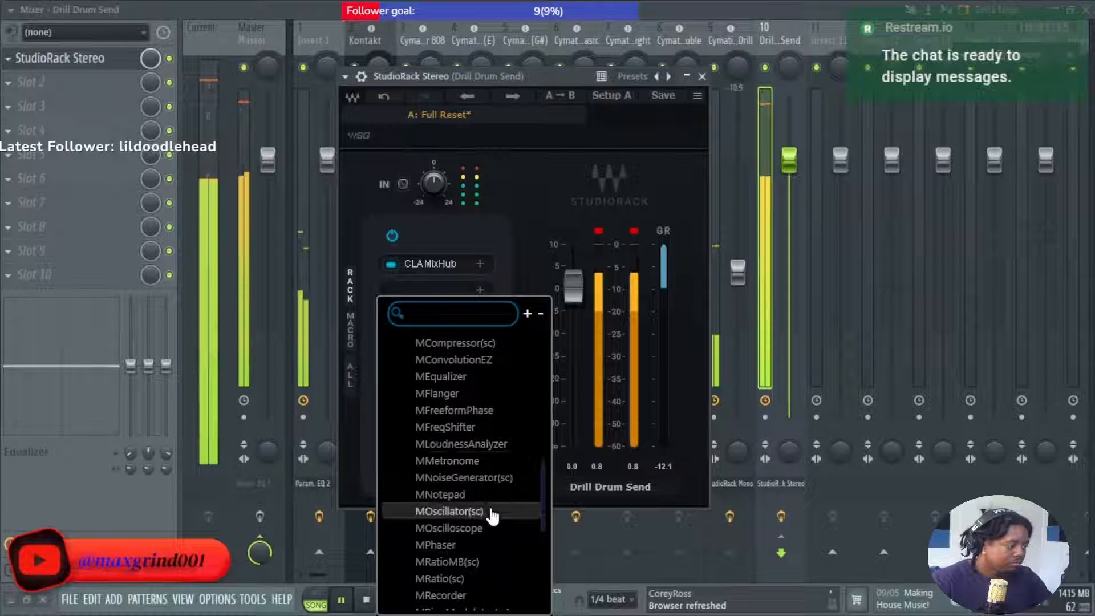
pyautogui.scroll(-4, 492, 516)
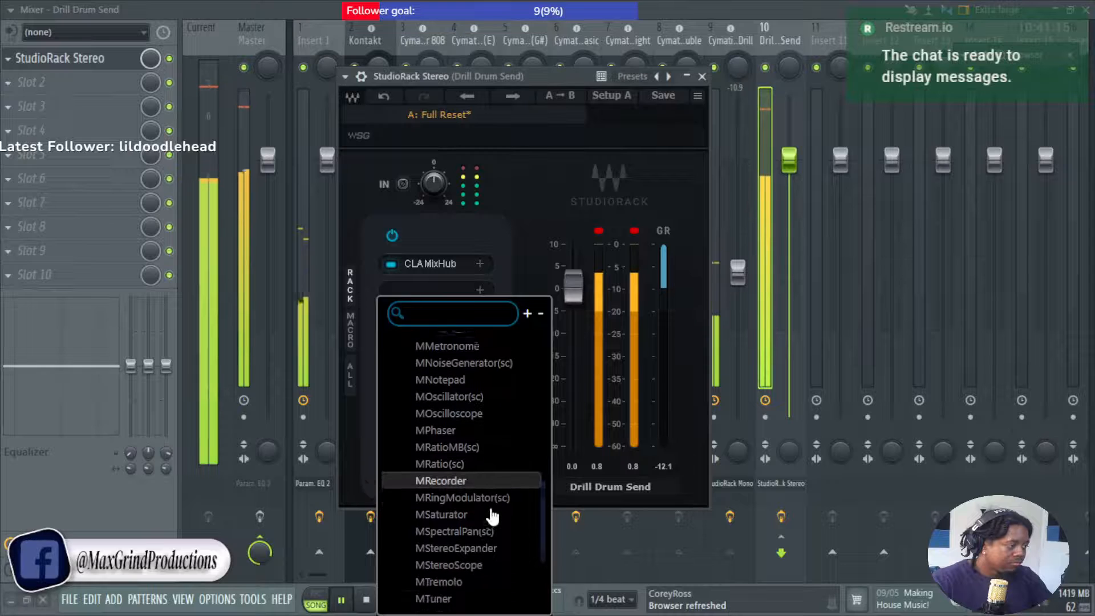
pyautogui.scroll(-5, 492, 517)
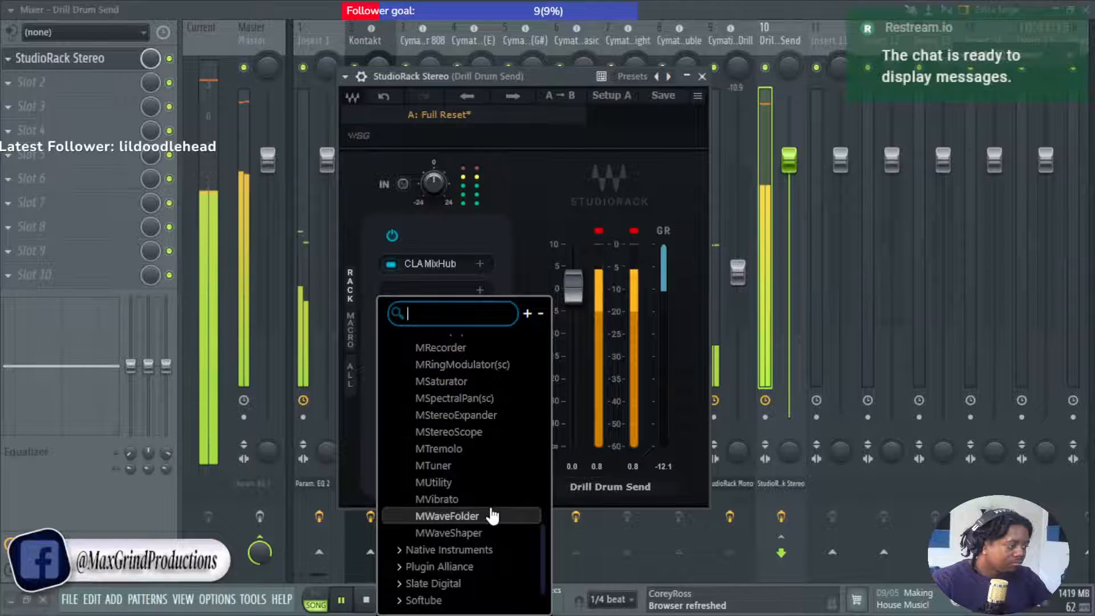
pyautogui.scroll(5, 492, 516)
pyautogui.click(529, 211)
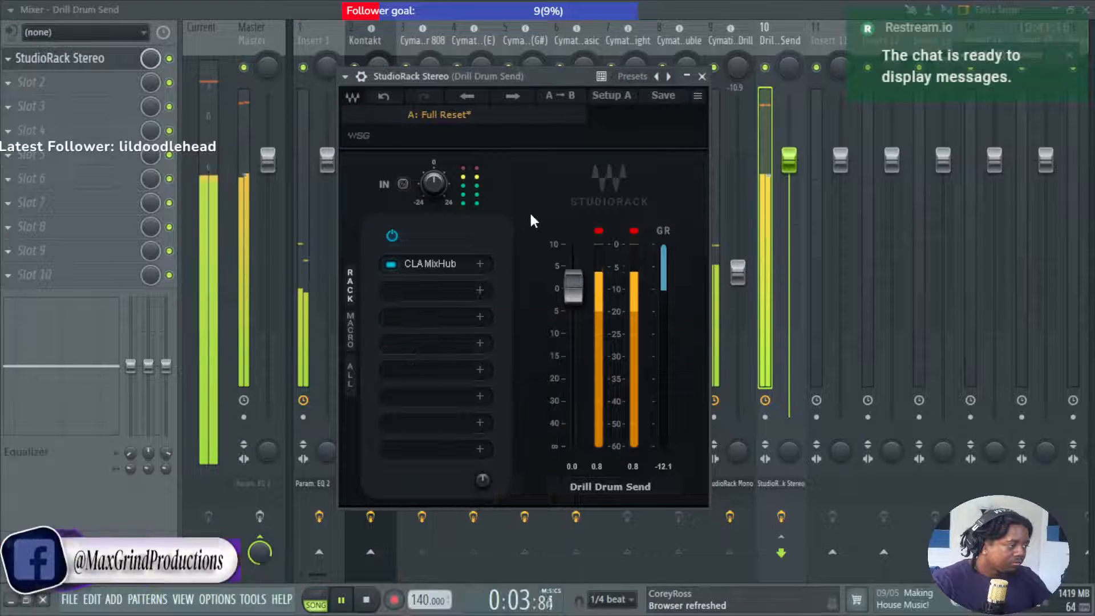
# Add the CLA-76 compressor from the Dynamics plugins to the eighth slot of the rack.
pyautogui.click(481, 449)
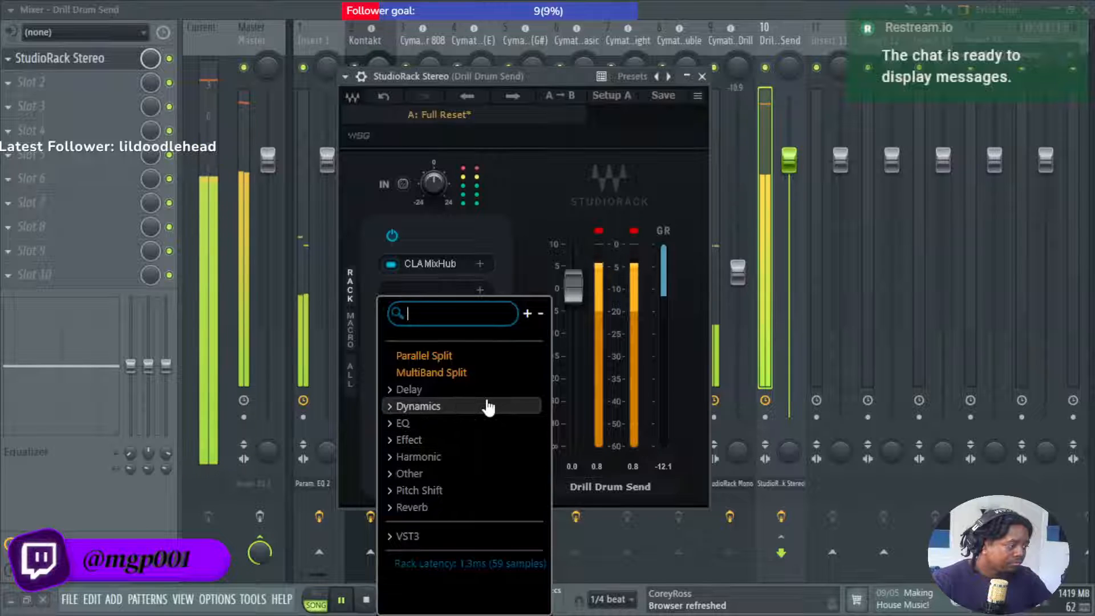
pyautogui.click(488, 407)
pyautogui.click(502, 460)
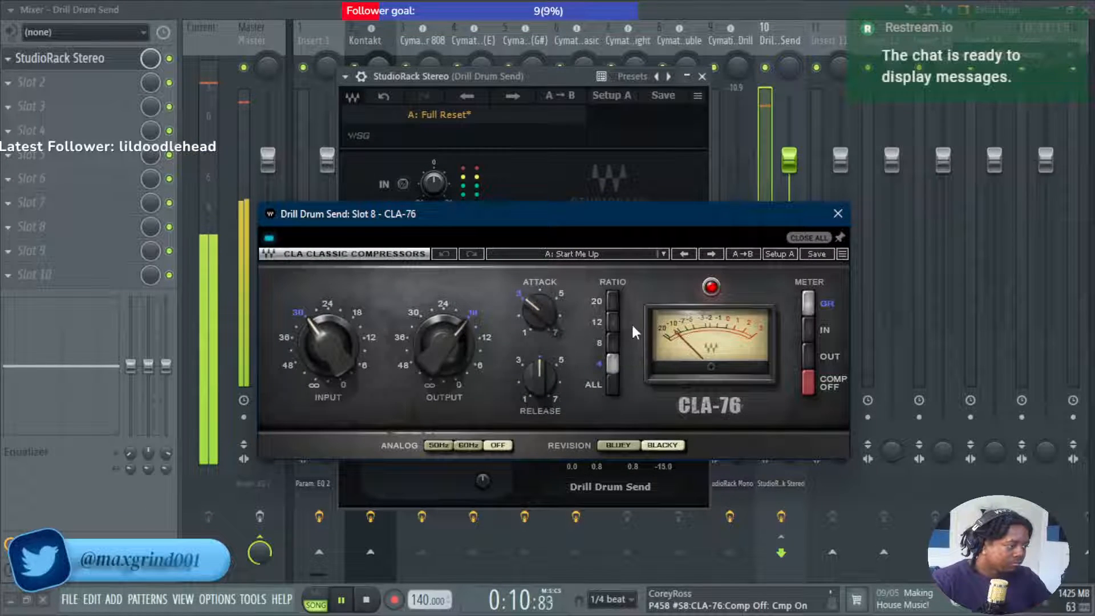
# Set the CLA-76 ratio to All, output to -14.5, attack to 6.06 and release to 4.11.
pyautogui.click(616, 379)
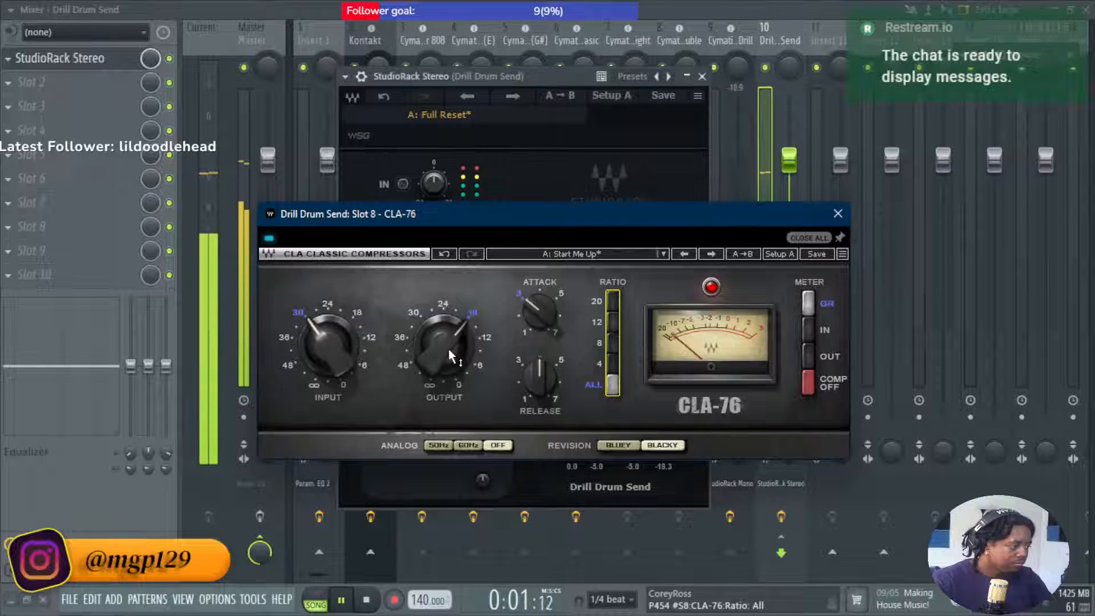
pyautogui.moveTo(449, 349)
pyautogui.mouseDown()
pyautogui.moveTo(448, 339)
pyautogui.moveTo(451, 356)
pyautogui.mouseUp()
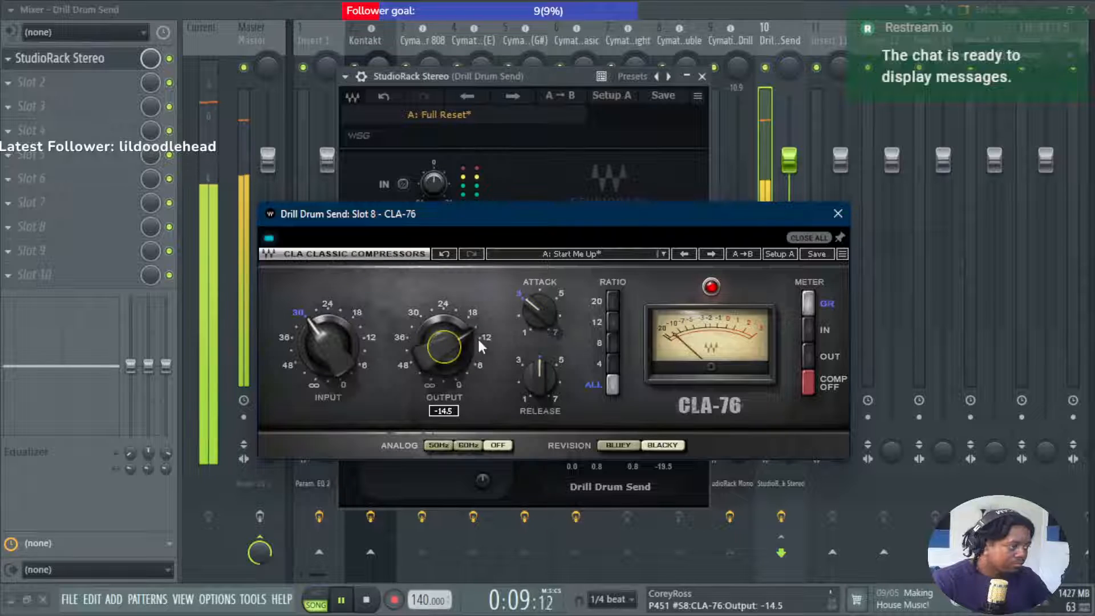
pyautogui.moveTo(543, 316); pyautogui.dragTo(541, 301)
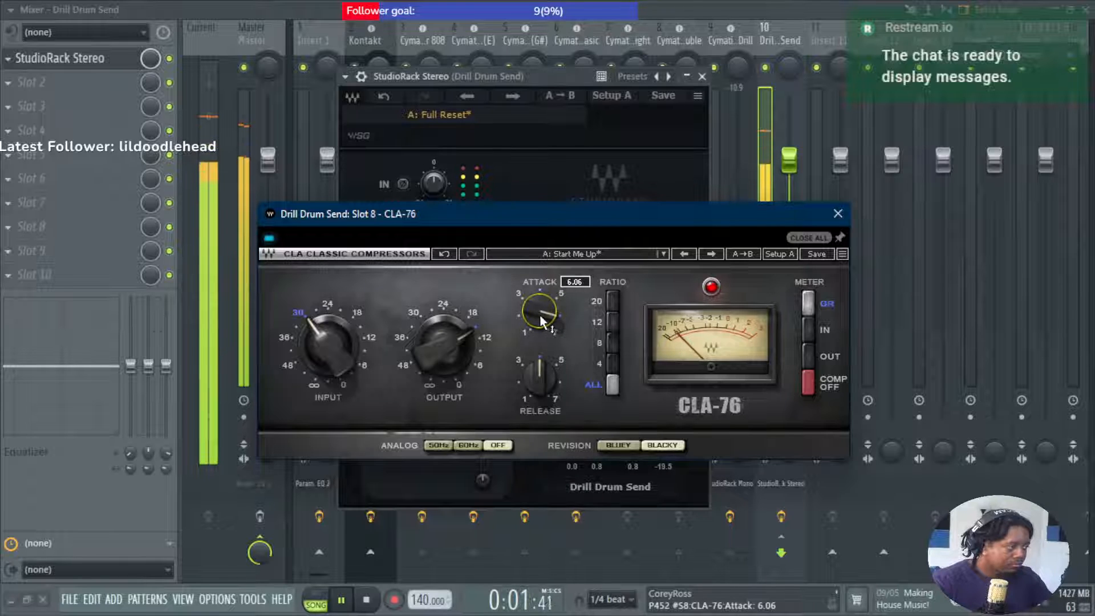
pyautogui.moveTo(542, 388); pyautogui.dragTo(541, 388)
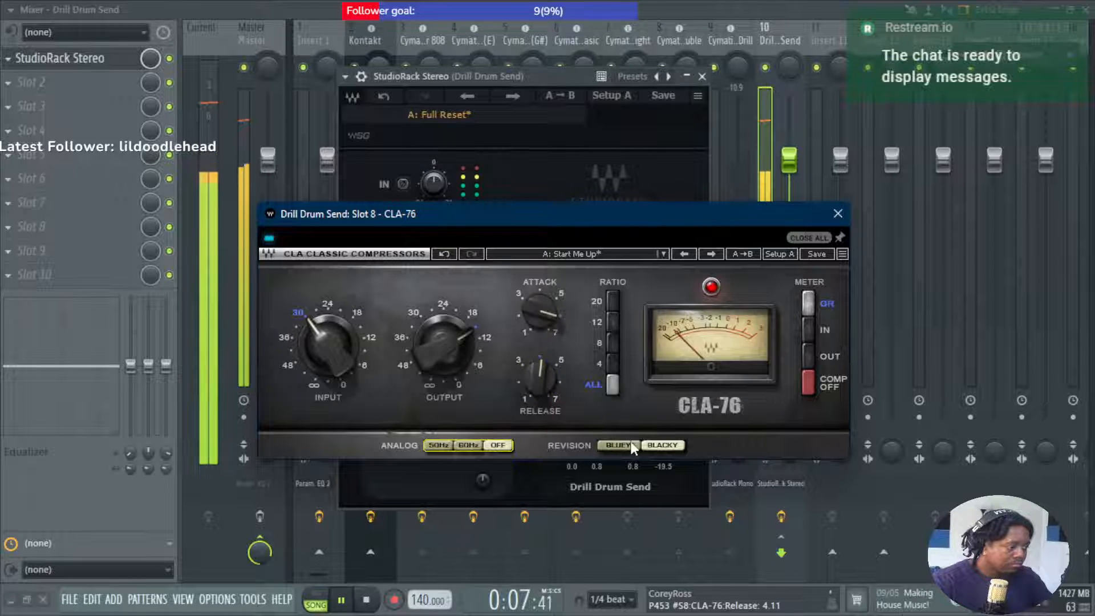
# Look over the CLA-76 presets without loading one, check the StudioRack meters and reopen the compressor.
pyautogui.click(578, 259)
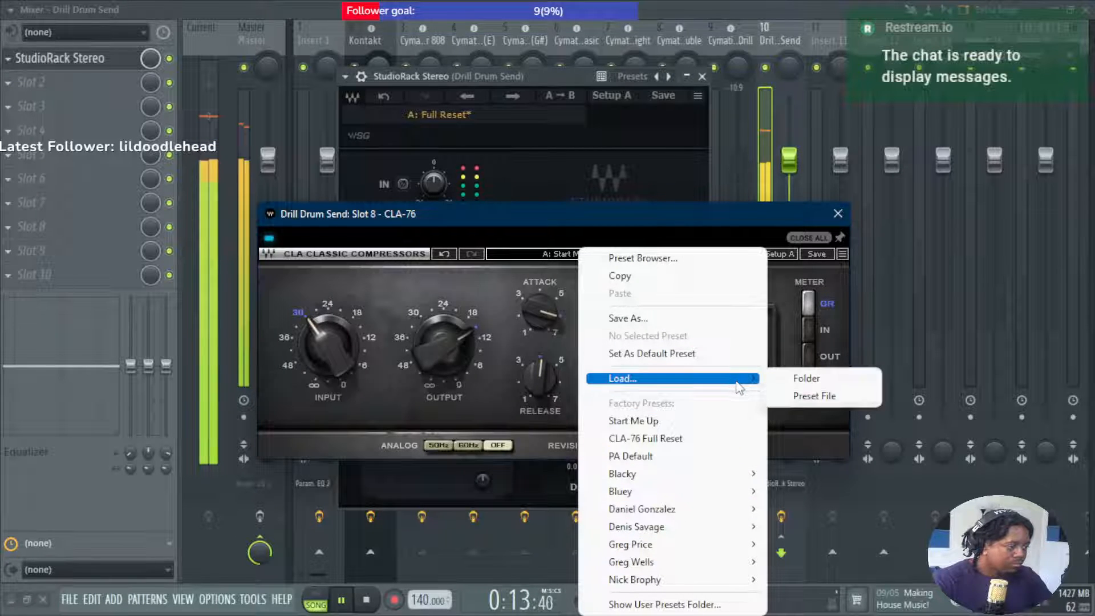
pyautogui.click(793, 276)
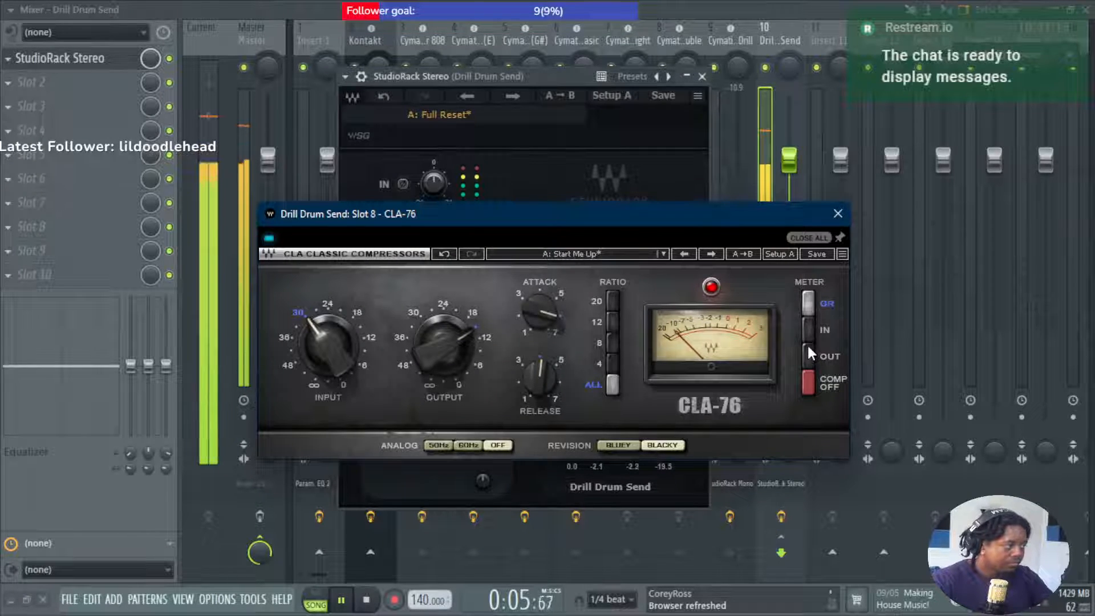
pyautogui.click(839, 216)
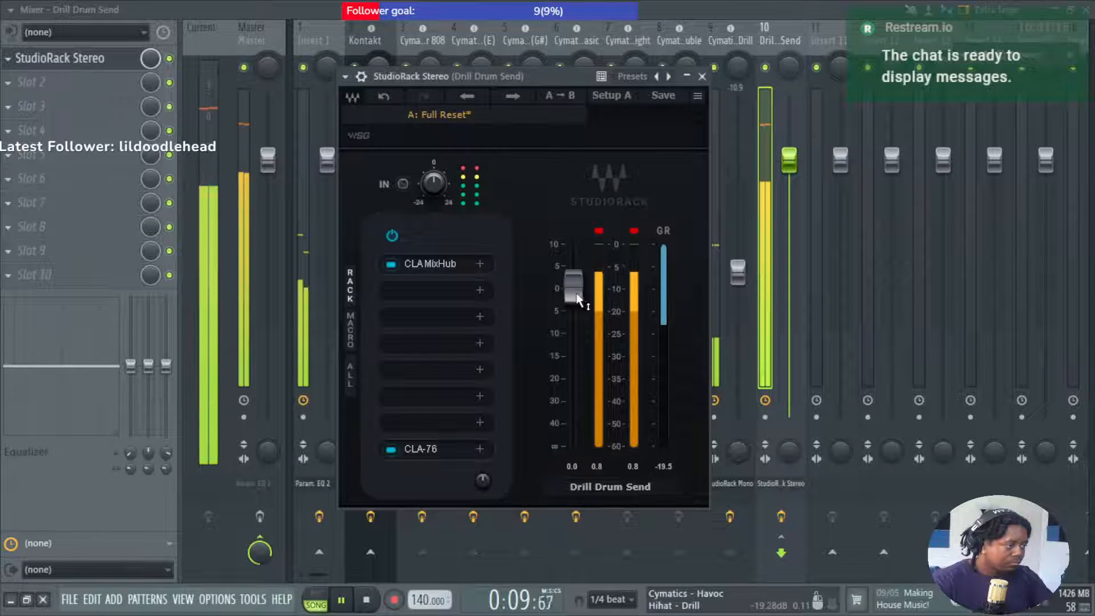
pyautogui.click(408, 449)
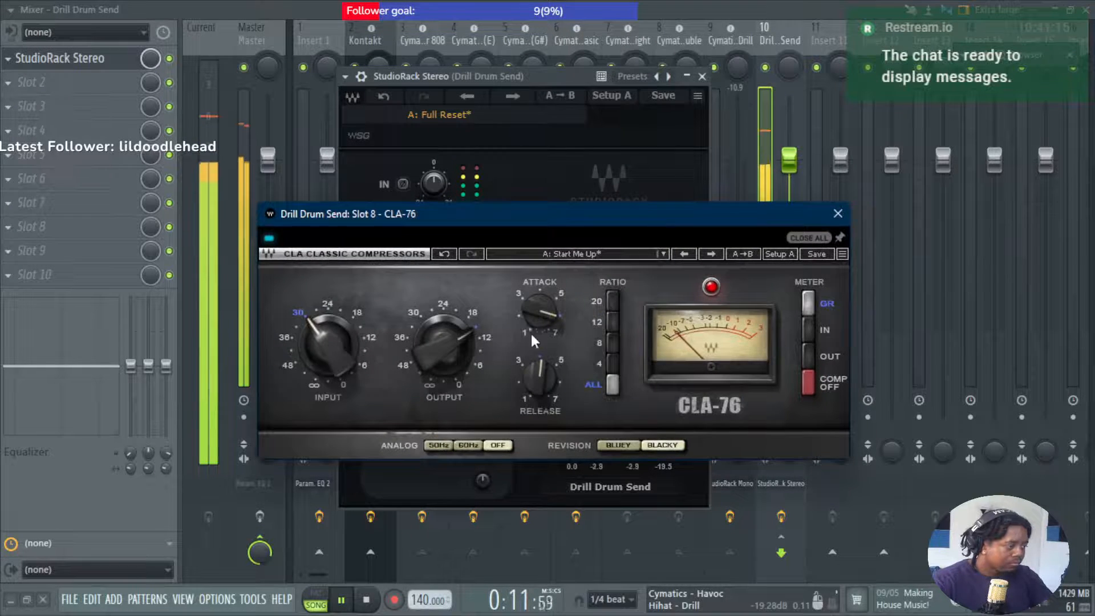
# Set the CLA-76 attack to 6.52, the ratio to 20 and the release to about 4.2.
pyautogui.moveTo(537, 389); pyautogui.dragTo(537, 364)
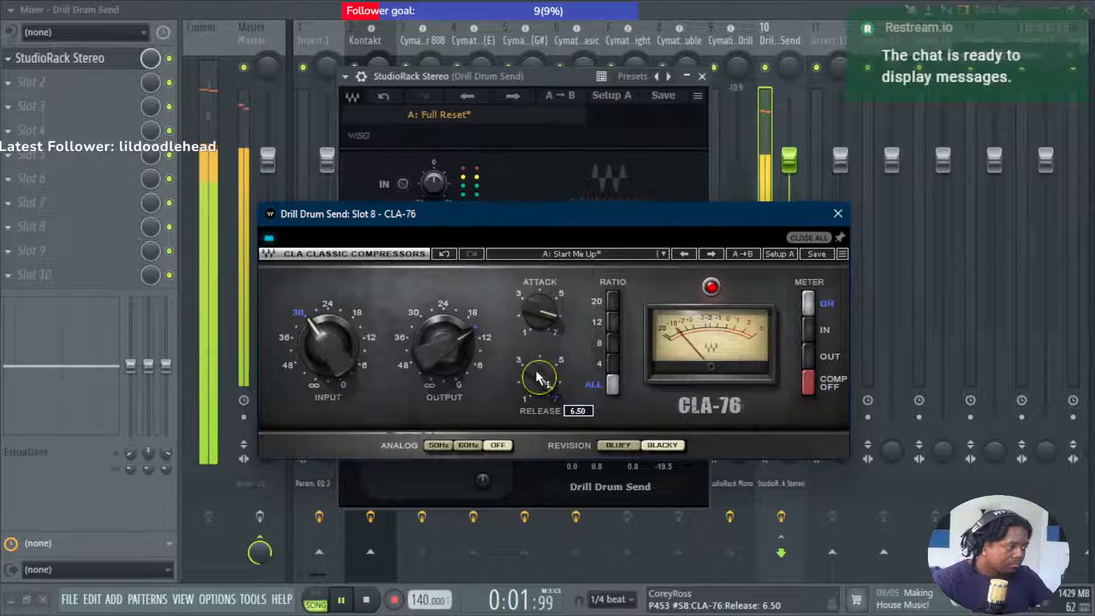
pyautogui.moveTo(538, 313); pyautogui.dragTo(539, 306)
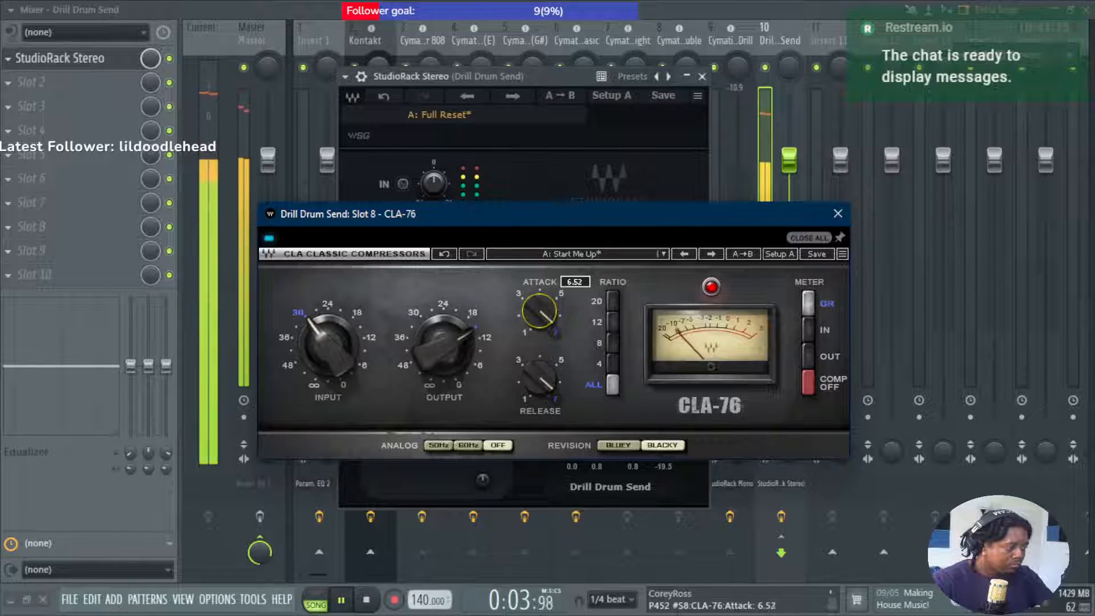
pyautogui.moveTo(539, 378); pyautogui.dragTo(539, 390)
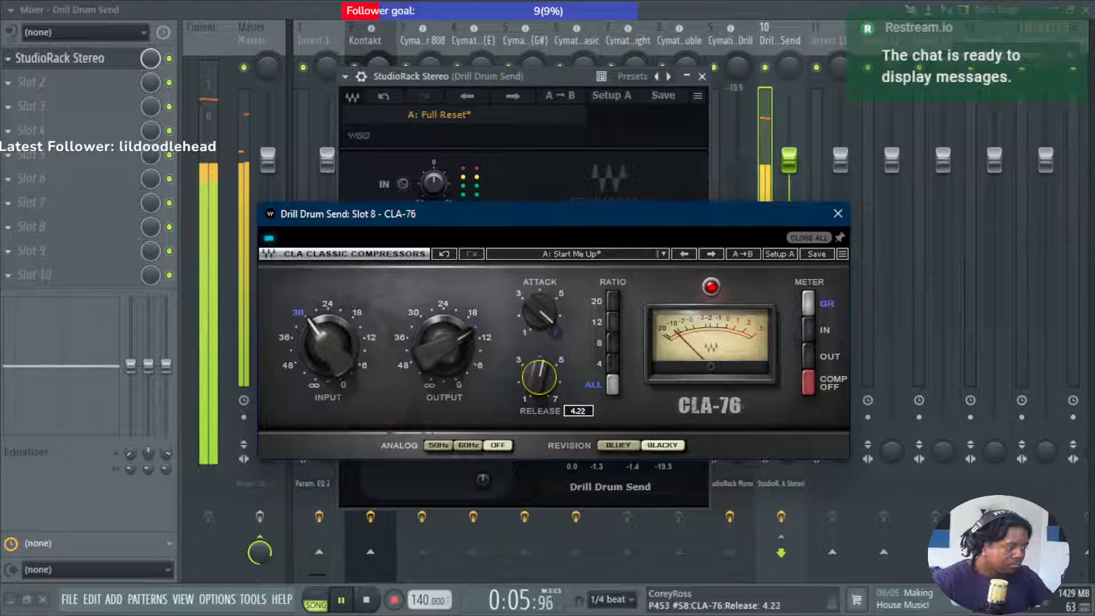
pyautogui.click(613, 300)
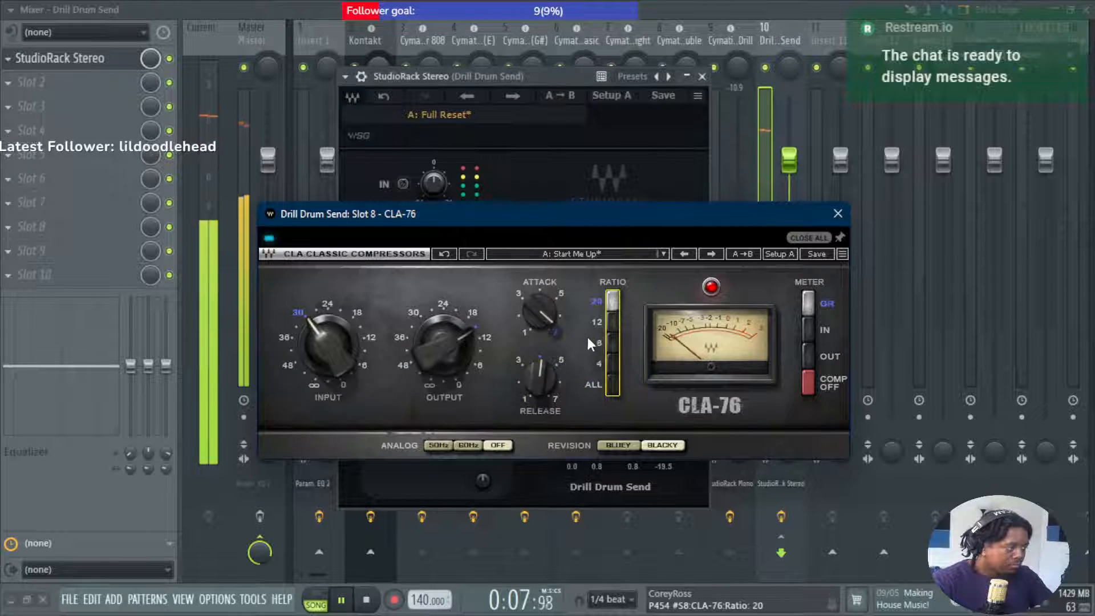
pyautogui.scroll(-2, 539, 385)
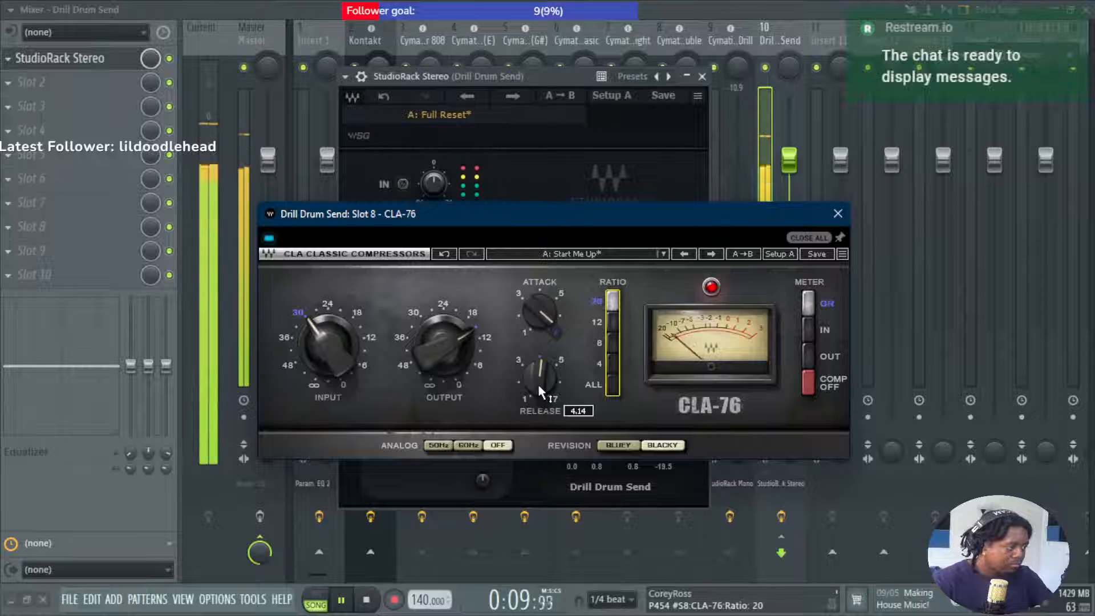
pyautogui.scroll(1, 539, 382)
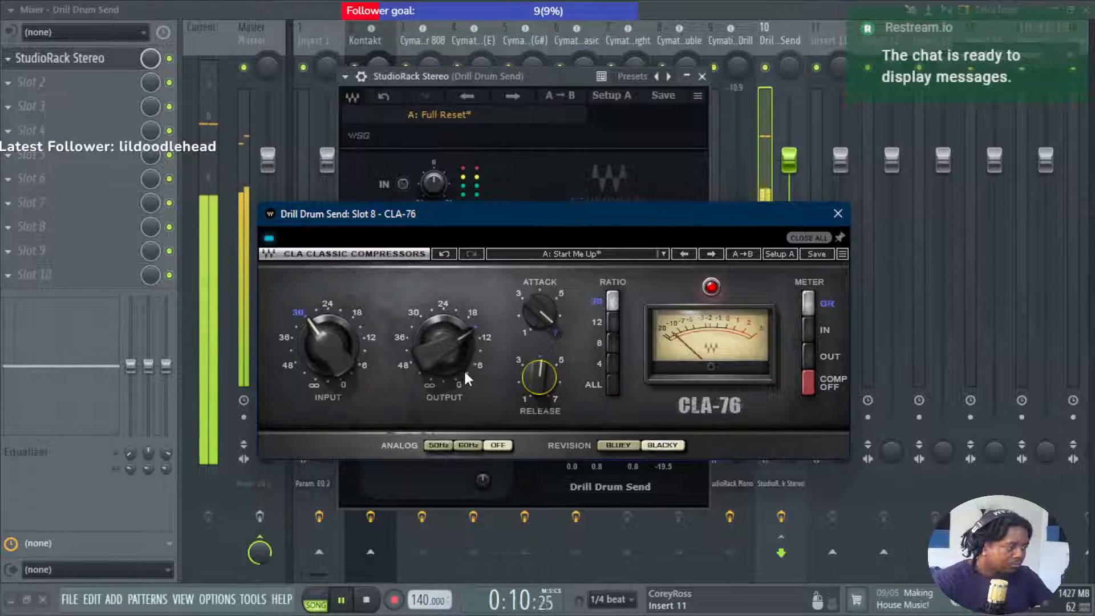
# Set the CLA-76 ratio to 4 and attack to 5.08, and lower the rack's output gain to -1.4.
pyautogui.click(612, 366)
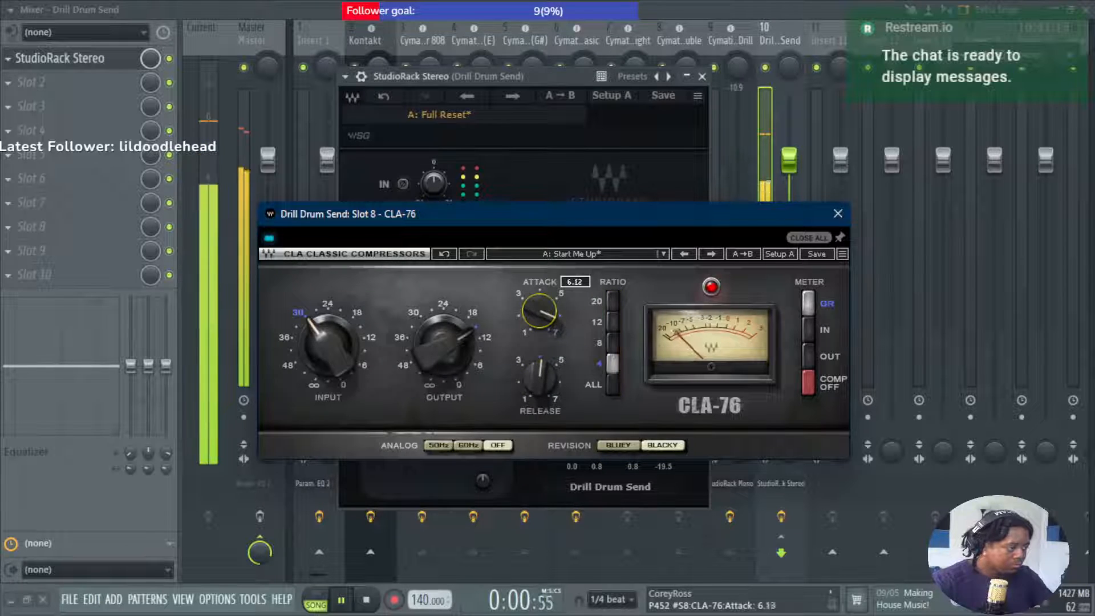
pyautogui.moveTo(546, 304); pyautogui.dragTo(556, 313)
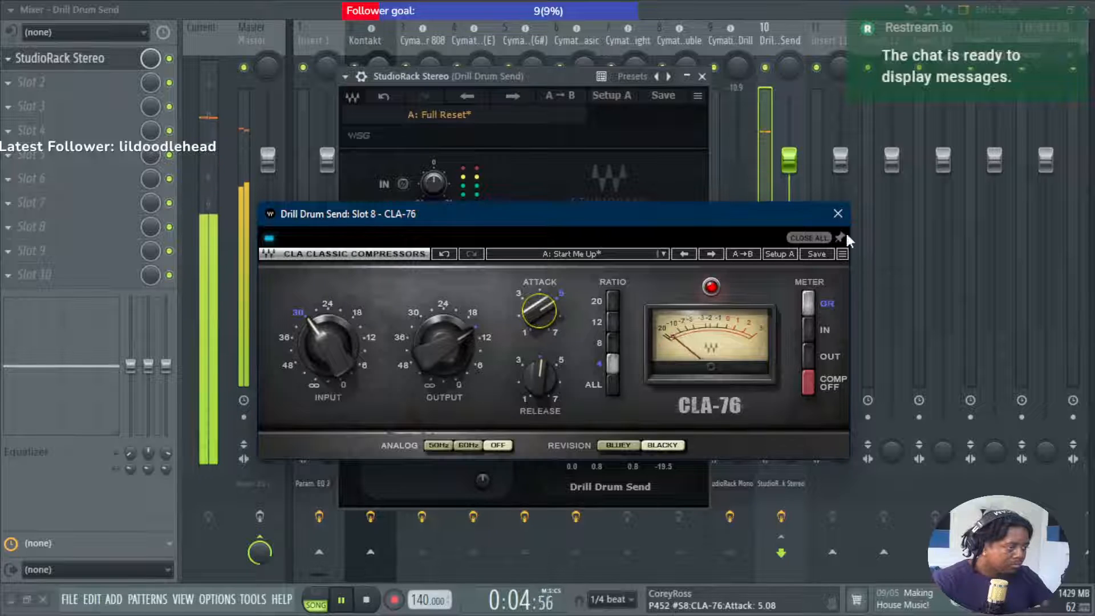
pyautogui.click(838, 214)
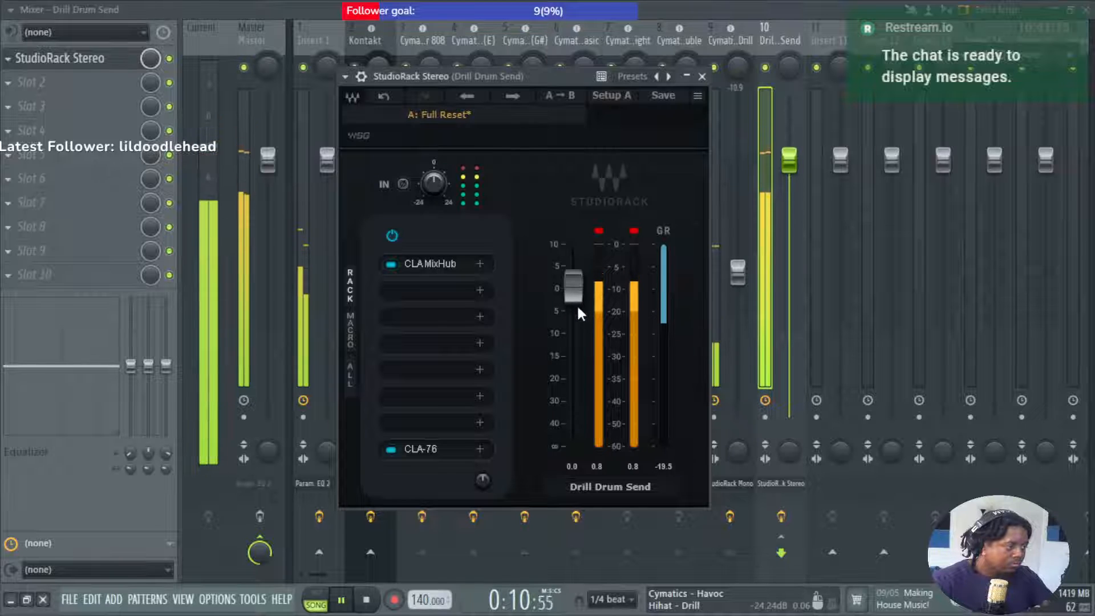
pyautogui.moveTo(574, 289); pyautogui.dragTo(574, 292)
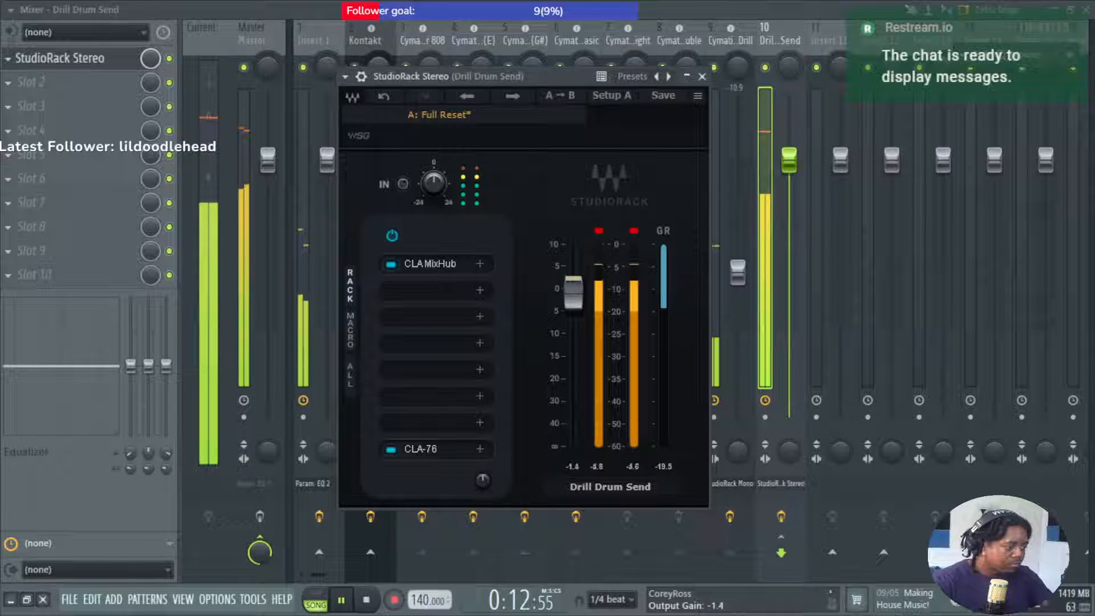
pyautogui.click(481, 290)
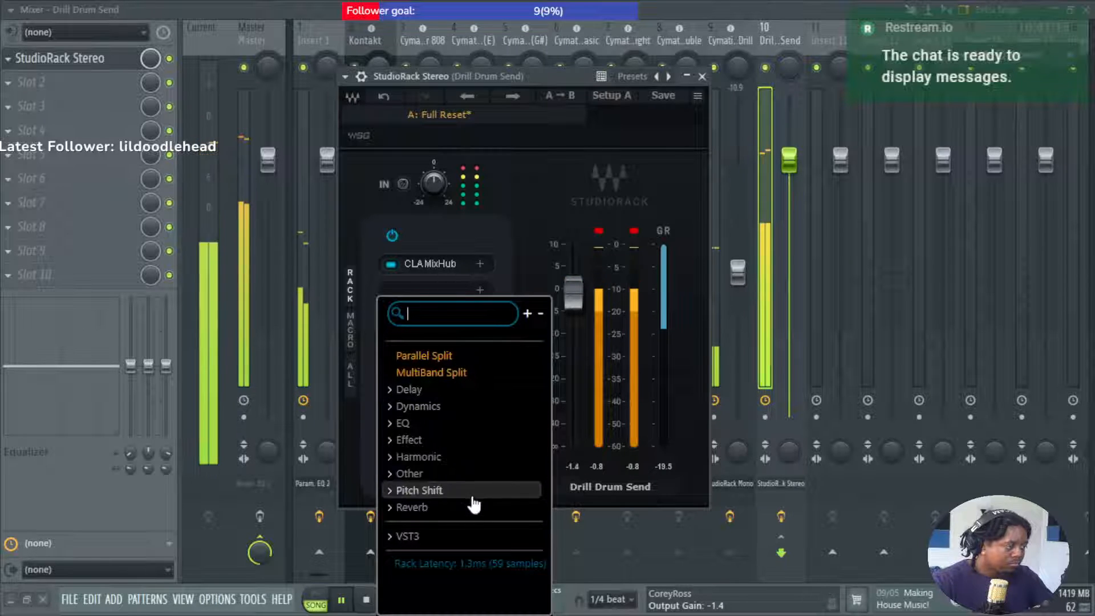
pyautogui.click(445, 541)
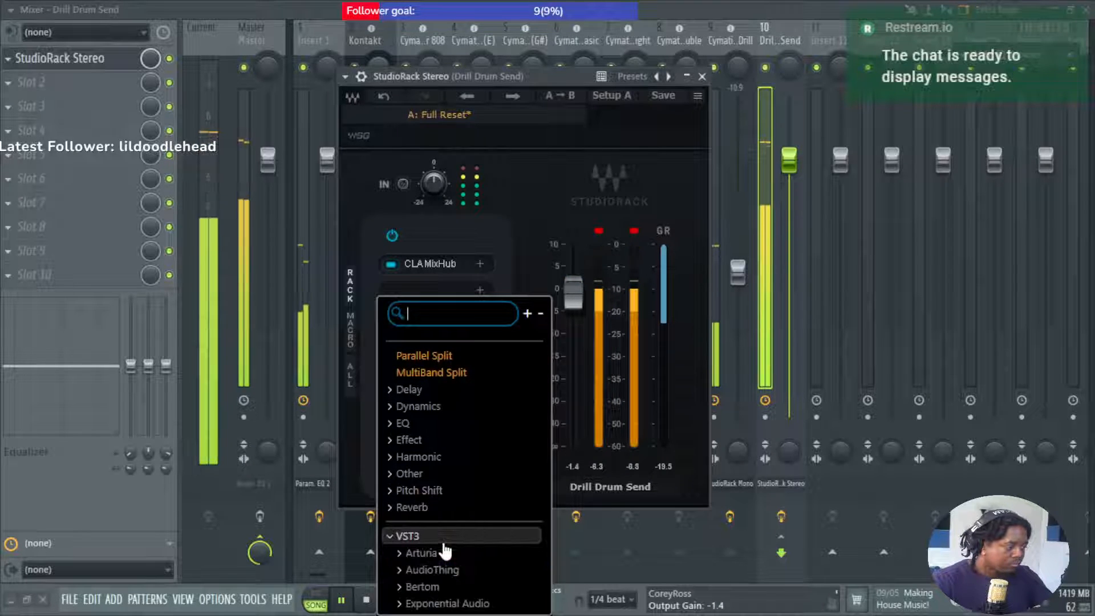
pyautogui.scroll(-5, 472, 508)
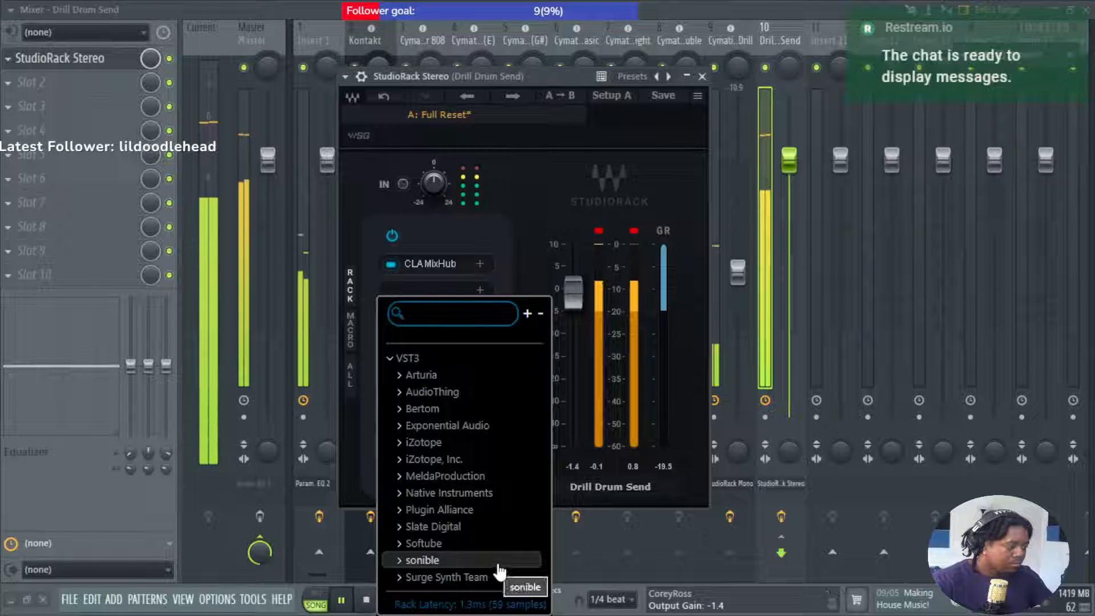
pyautogui.click(517, 221)
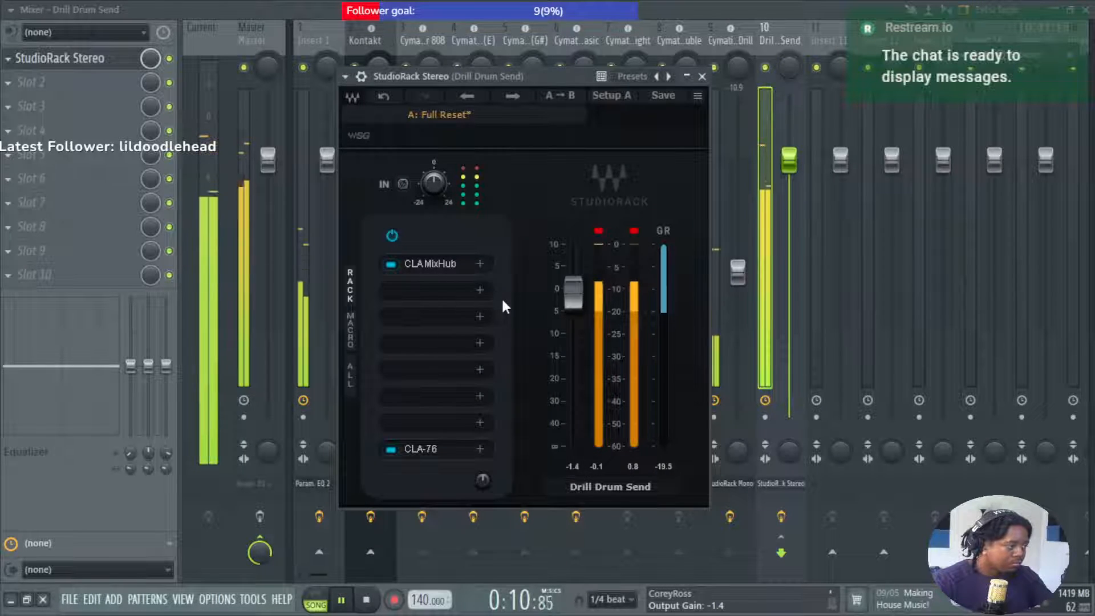
# Add a Parallel Split in the rack's second slot and check the channel mode options of its chains.
pyautogui.click(480, 290)
pyautogui.click(486, 359)
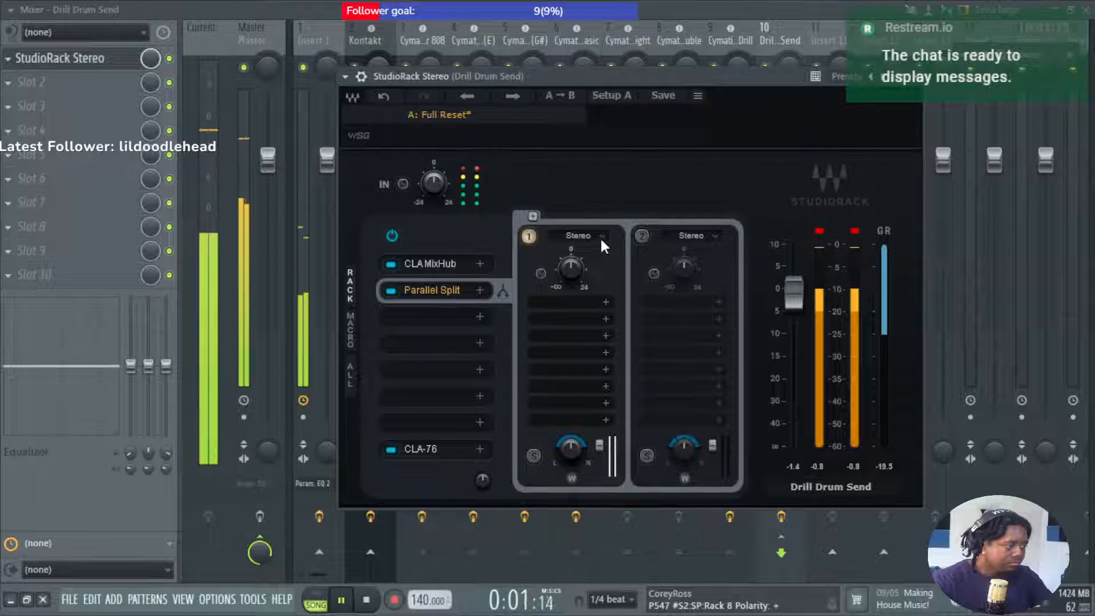
pyautogui.click(602, 238)
pyautogui.click(691, 235)
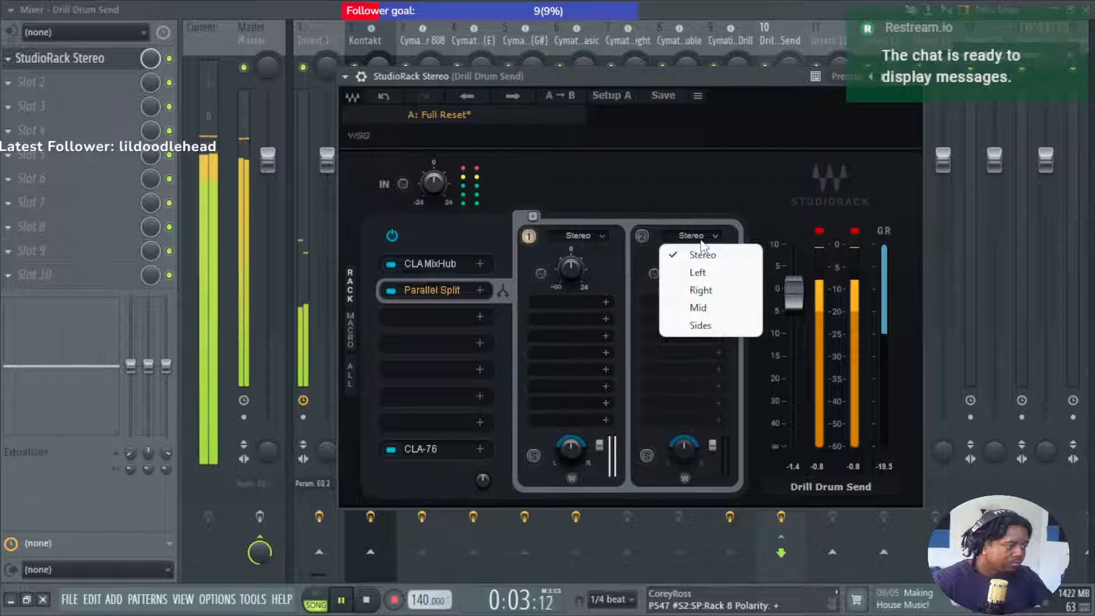
pyautogui.click(629, 249)
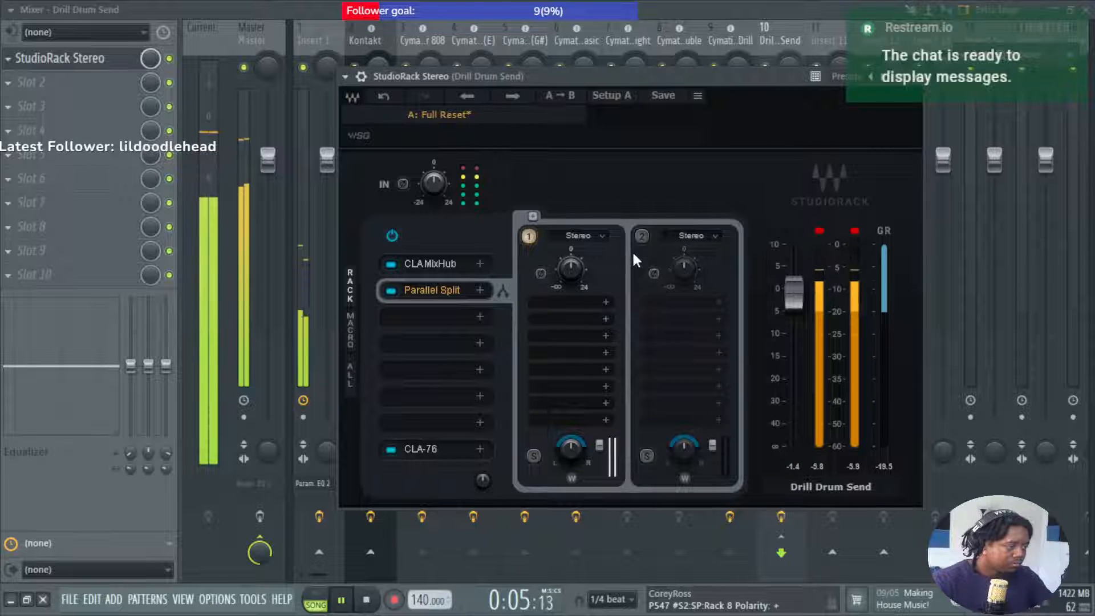
# Add the Exponential Audio R2 reverb to the first slot of parallel chain 1.
pyautogui.click(607, 302)
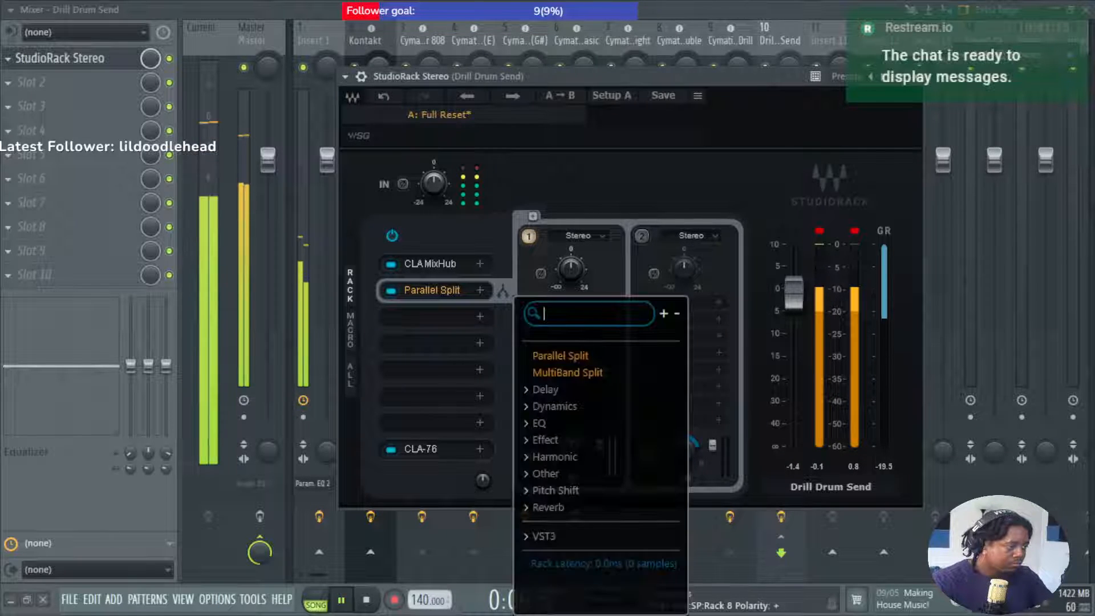
pyautogui.click(567, 509)
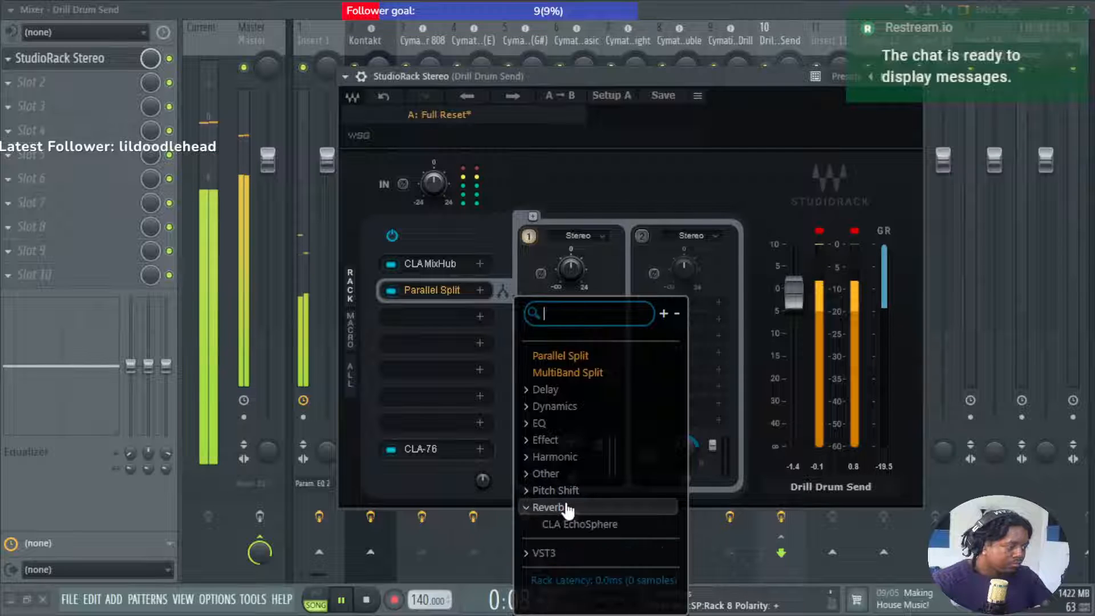
pyautogui.click(572, 554)
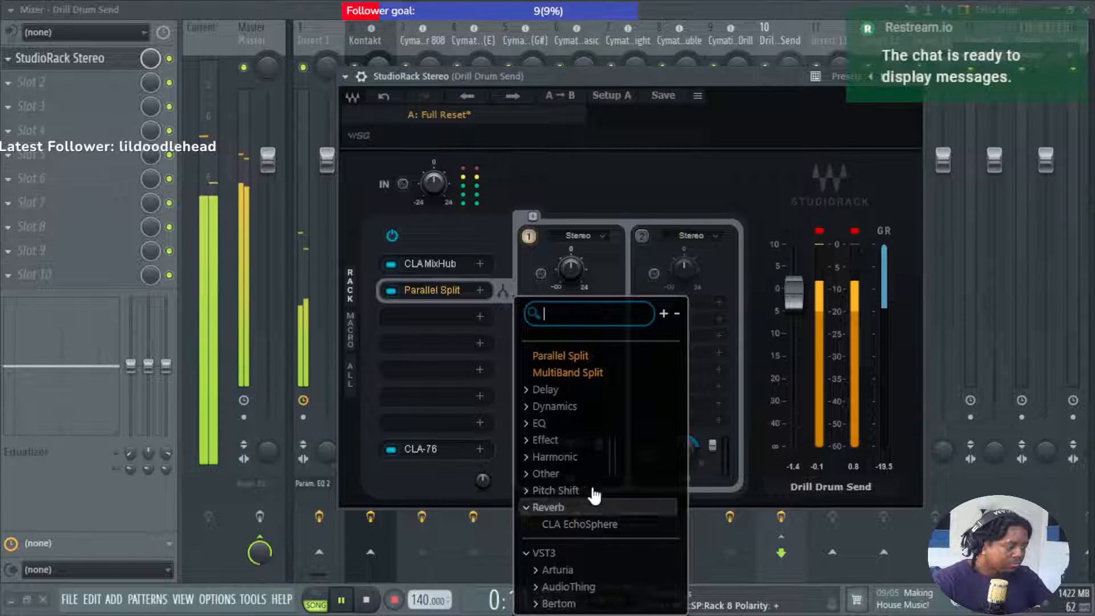
pyautogui.scroll(-5, 596, 482)
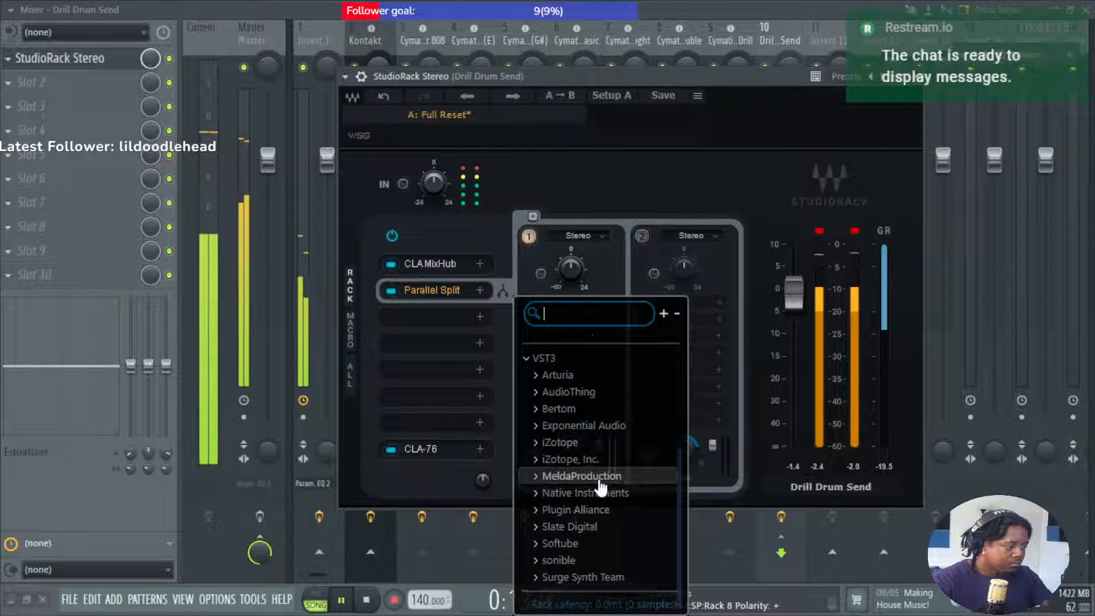
pyautogui.click(611, 461)
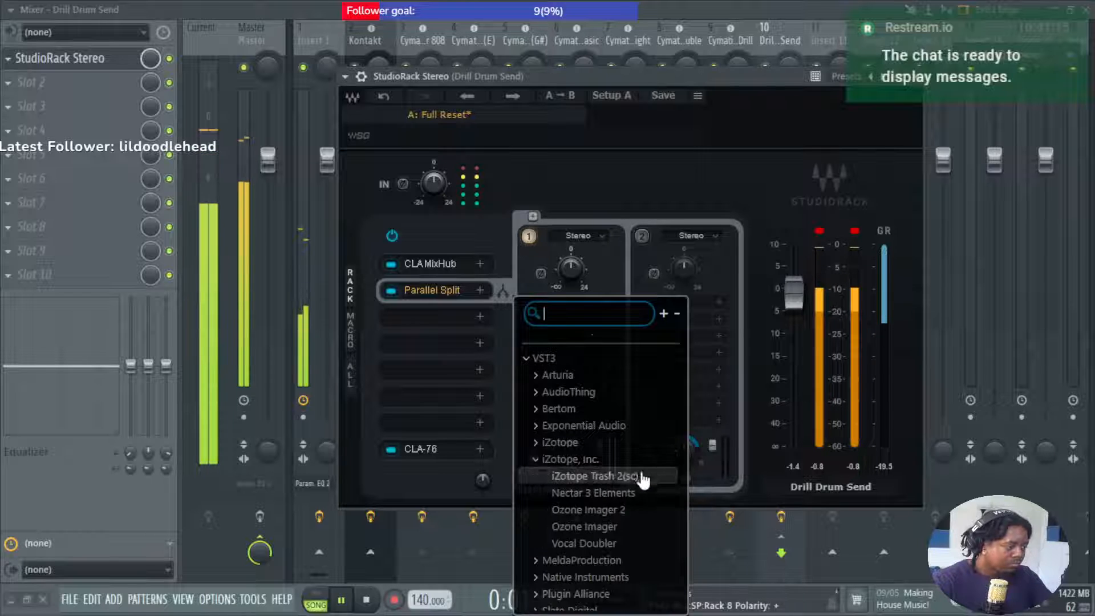
pyautogui.click(587, 426)
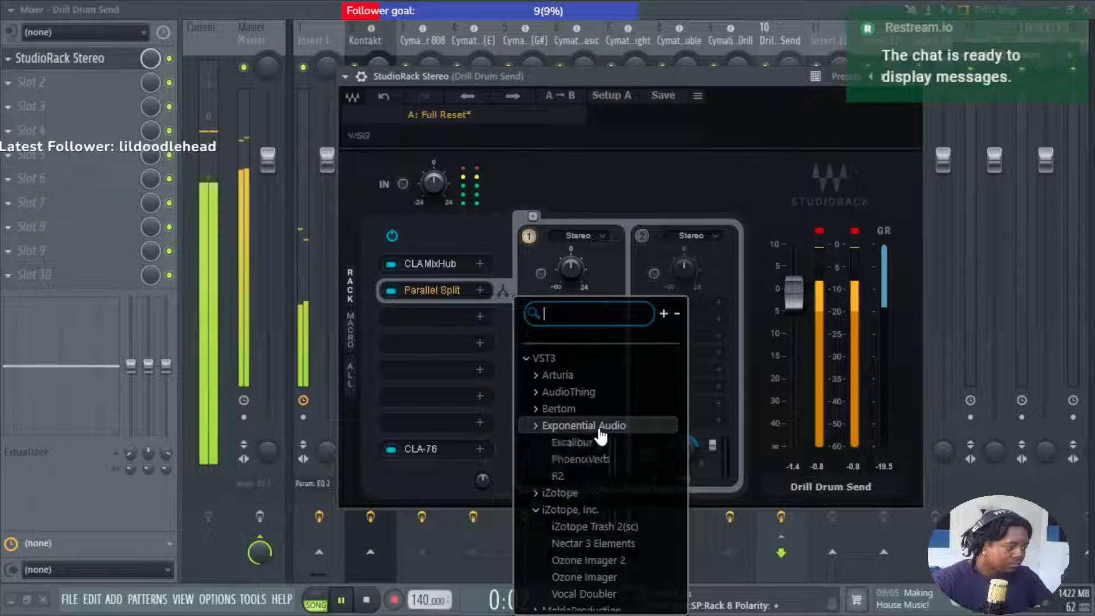
pyautogui.click(612, 462)
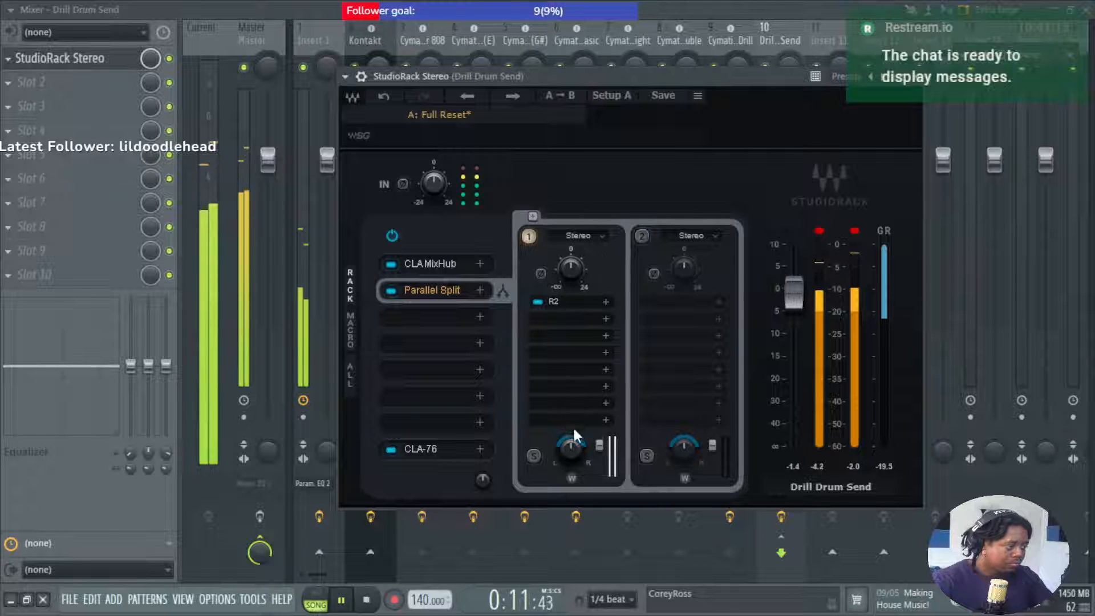
# Set chain 1's width to -0.98 and its output to -22.6, and activate chain 2.
pyautogui.moveTo(574, 478); pyautogui.dragTo(574, 494)
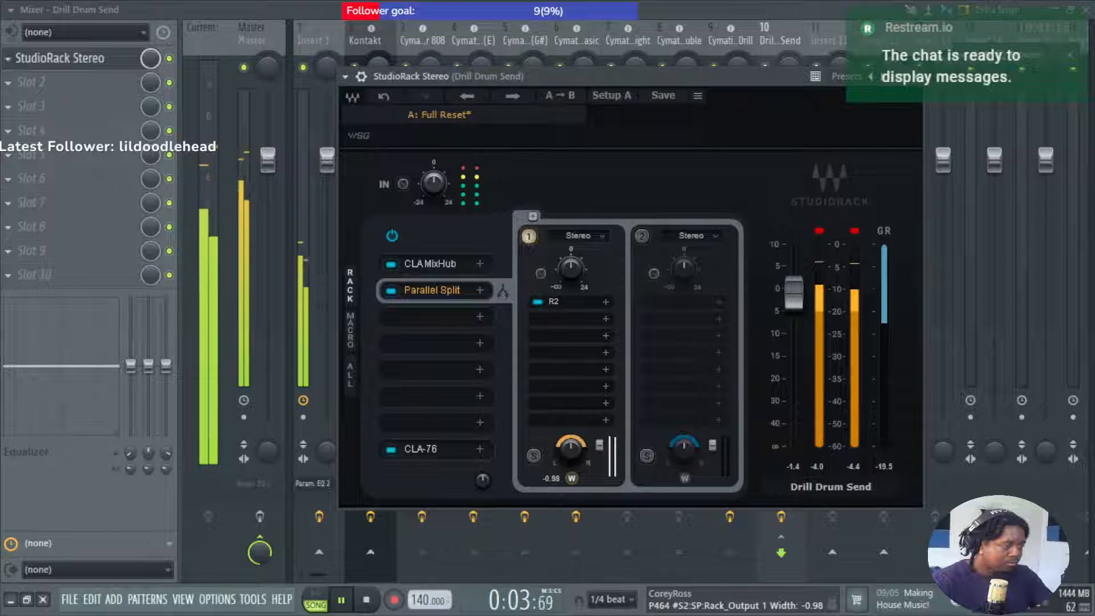
pyautogui.moveTo(598, 445); pyautogui.dragTo(598, 463)
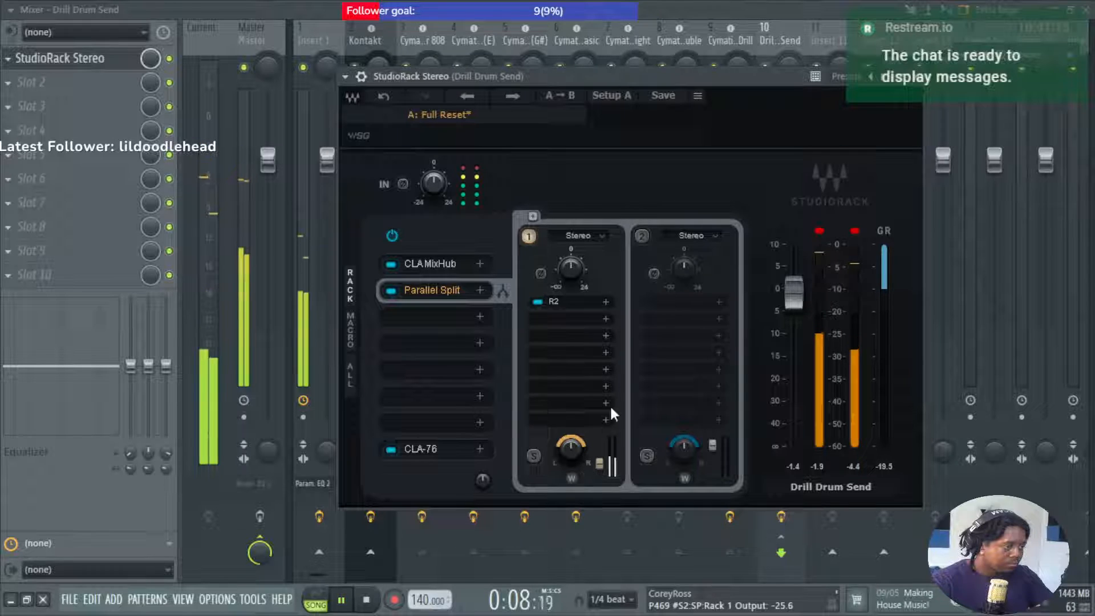
pyautogui.click(642, 237)
pyautogui.moveTo(599, 463); pyautogui.dragTo(598, 460)
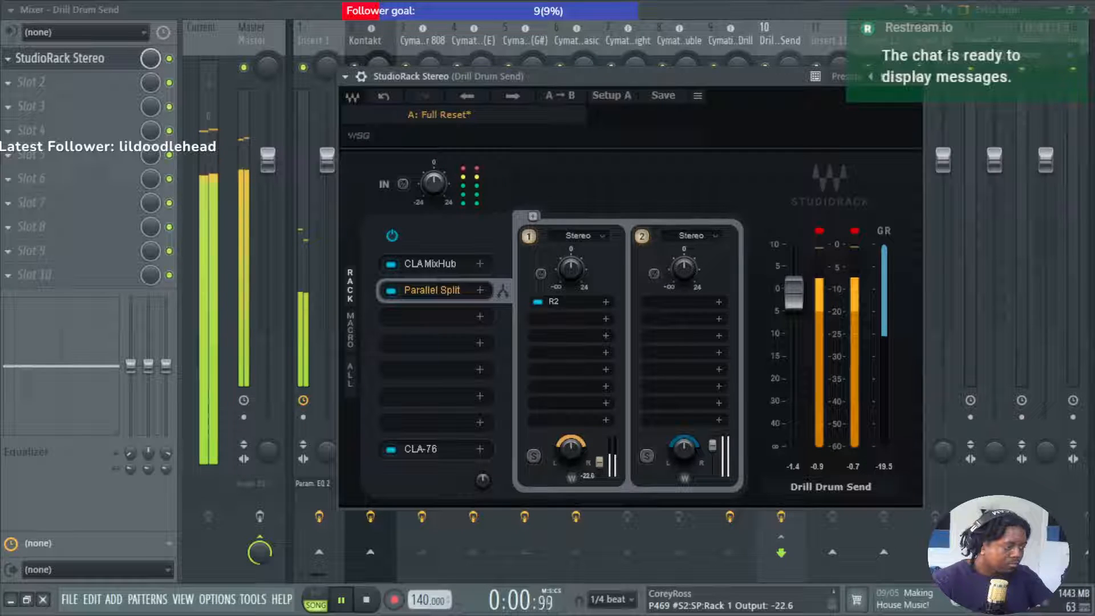
# Add Softube's Dirty Tape to the first slot of chain 2, keeping the chain in Stereo, and close its window.
pyautogui.click(713, 236)
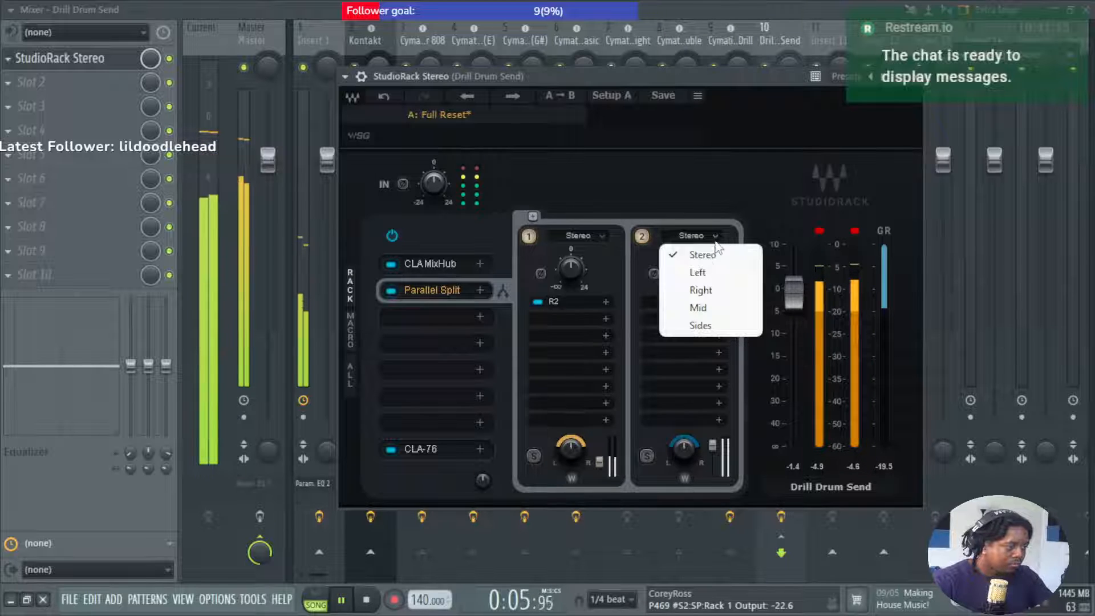
pyautogui.click(645, 296)
pyautogui.click(657, 302)
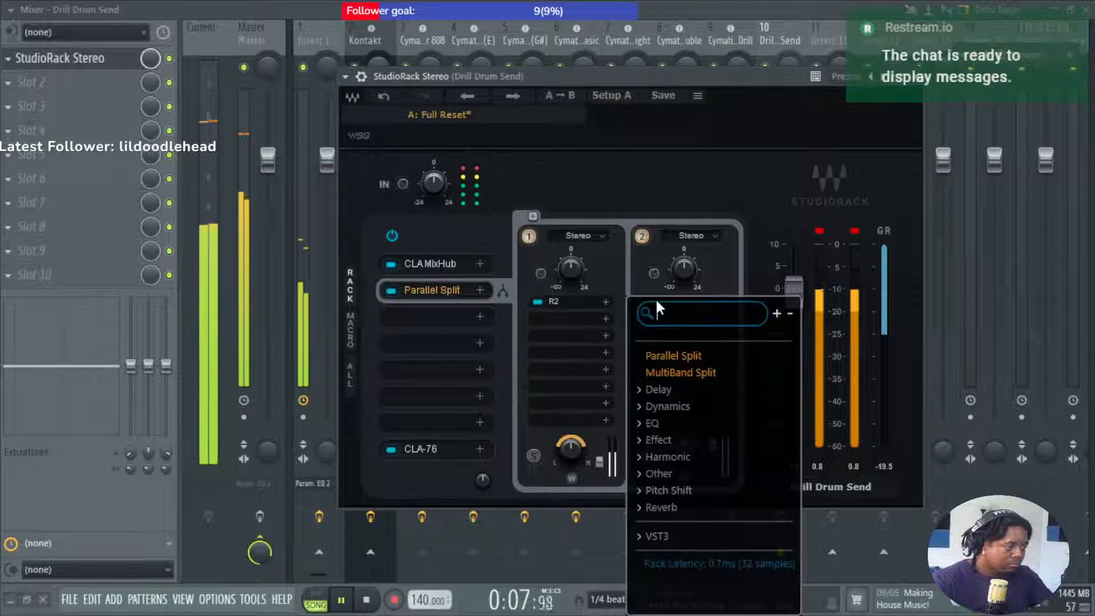
pyautogui.click(672, 535)
pyautogui.scroll(-5, 673, 536)
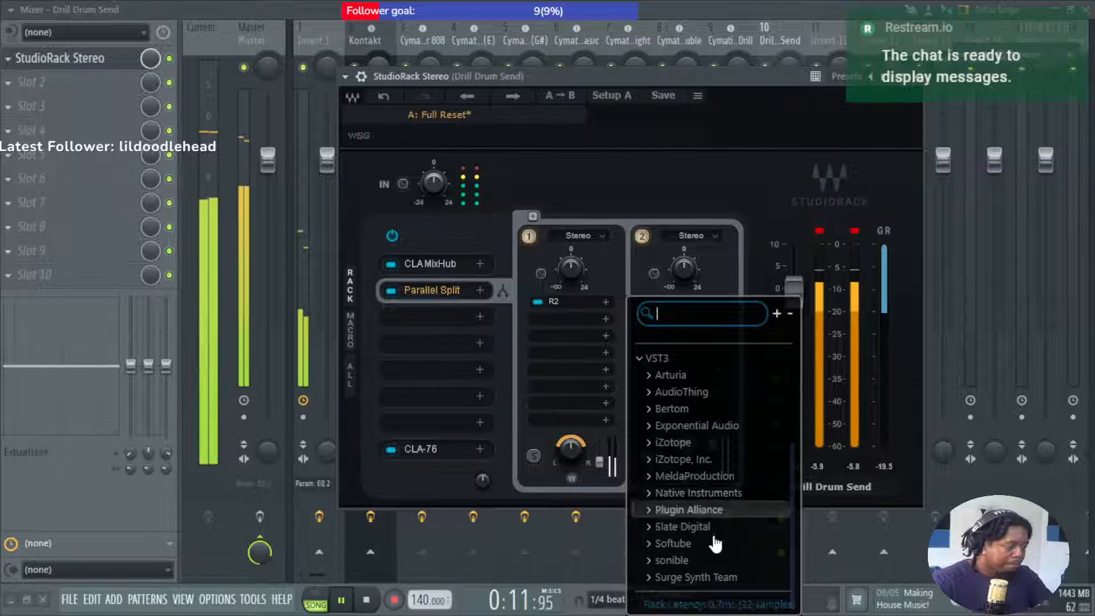
pyautogui.click(720, 577)
pyautogui.click(734, 560)
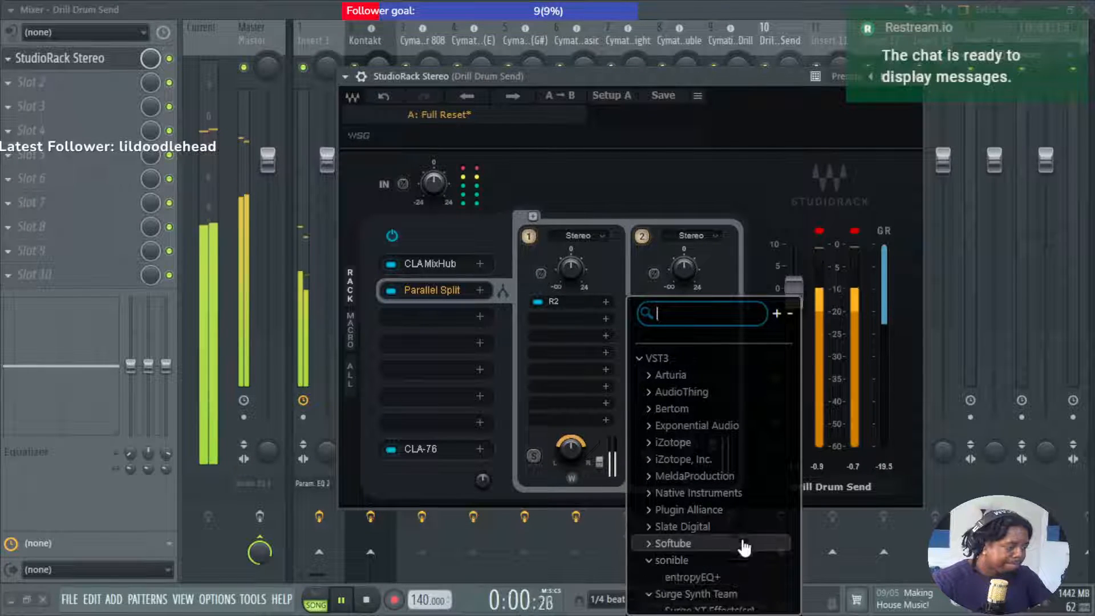
pyautogui.click(744, 527)
pyautogui.click(745, 526)
pyautogui.click(744, 545)
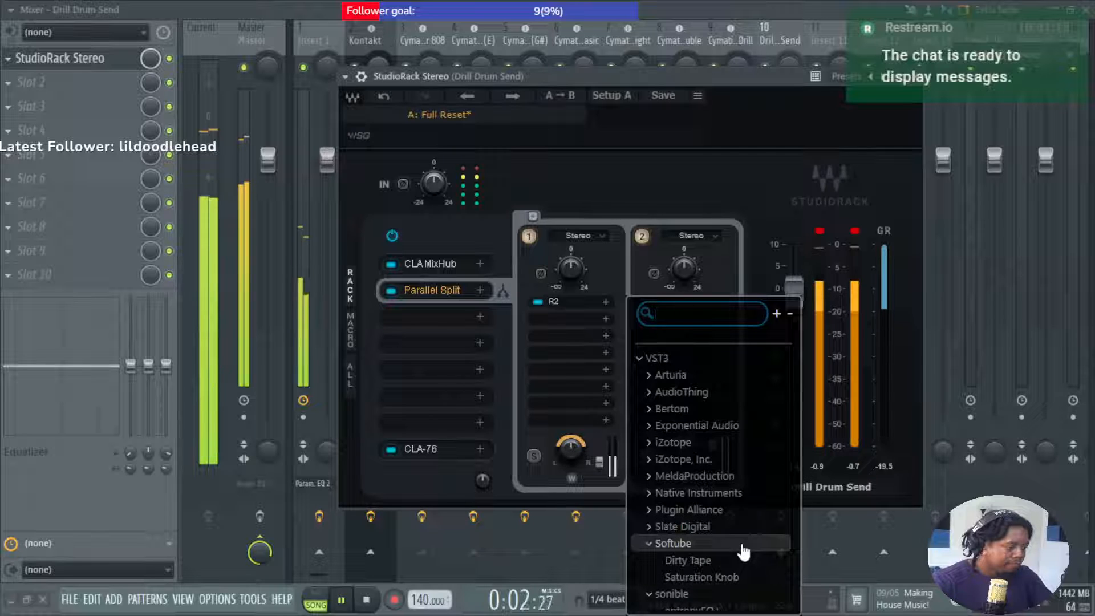
pyautogui.click(745, 545)
pyautogui.click(744, 545)
pyautogui.click(739, 560)
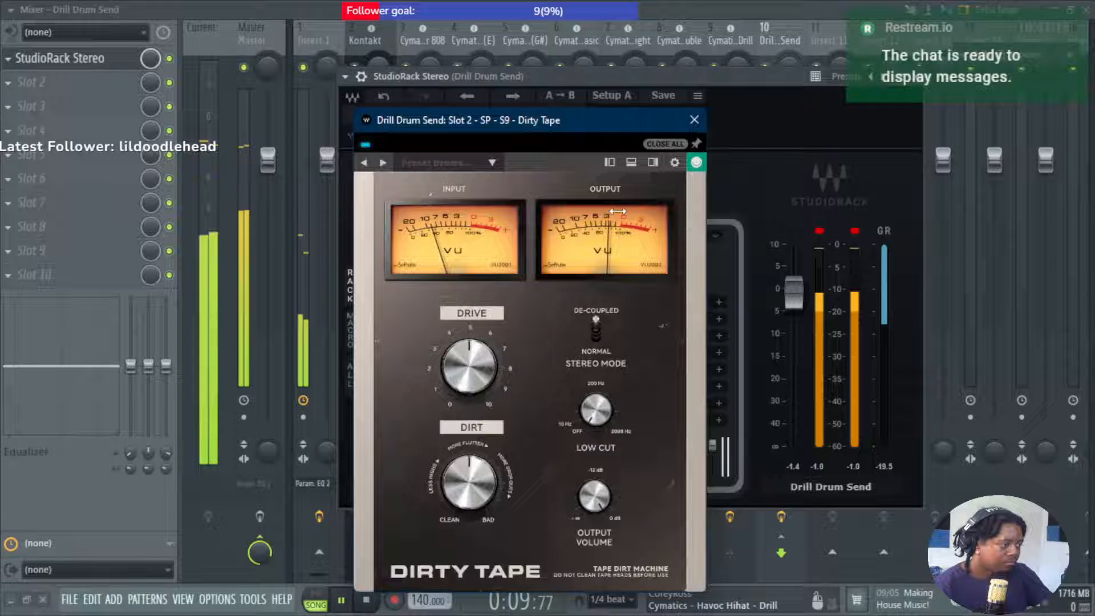
pyautogui.click(694, 120)
# Add and activate a third parallel chain, and solo chain 2.
pyautogui.click(533, 217)
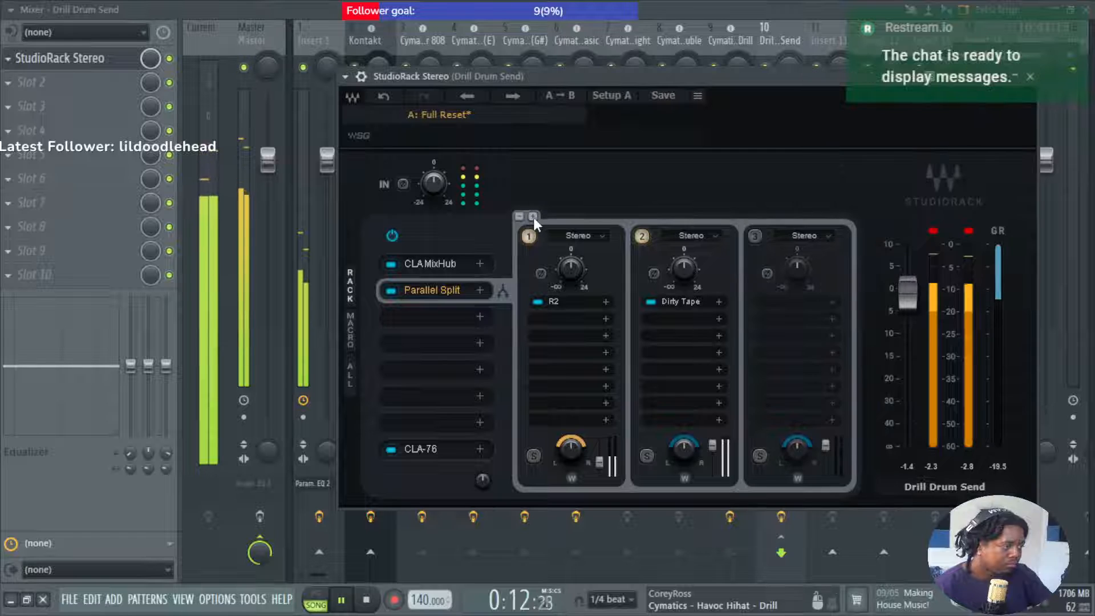
pyautogui.click(761, 237)
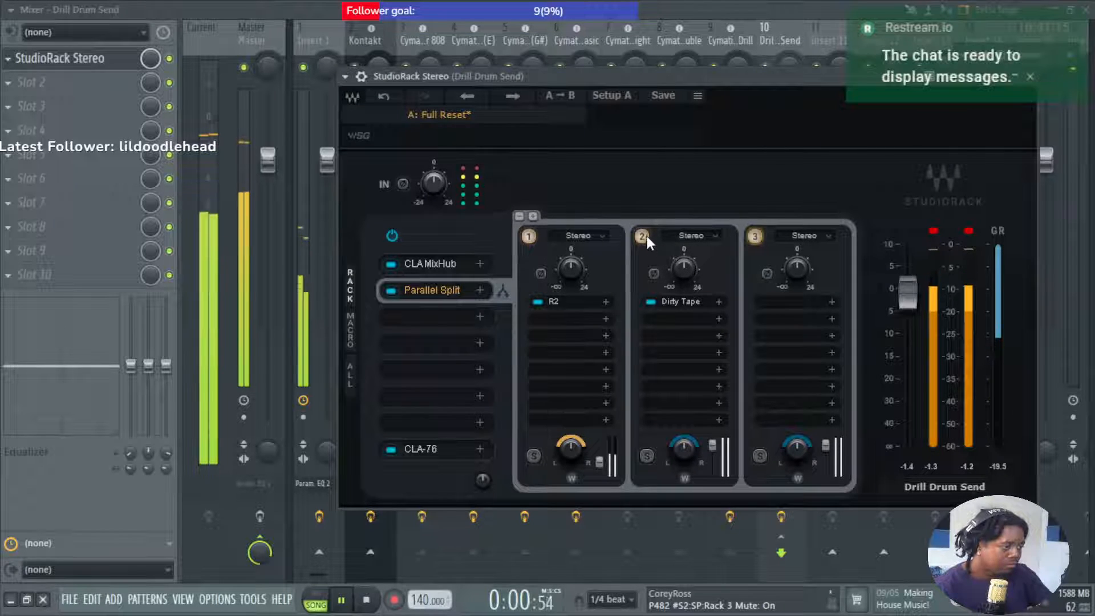
pyautogui.click(646, 456)
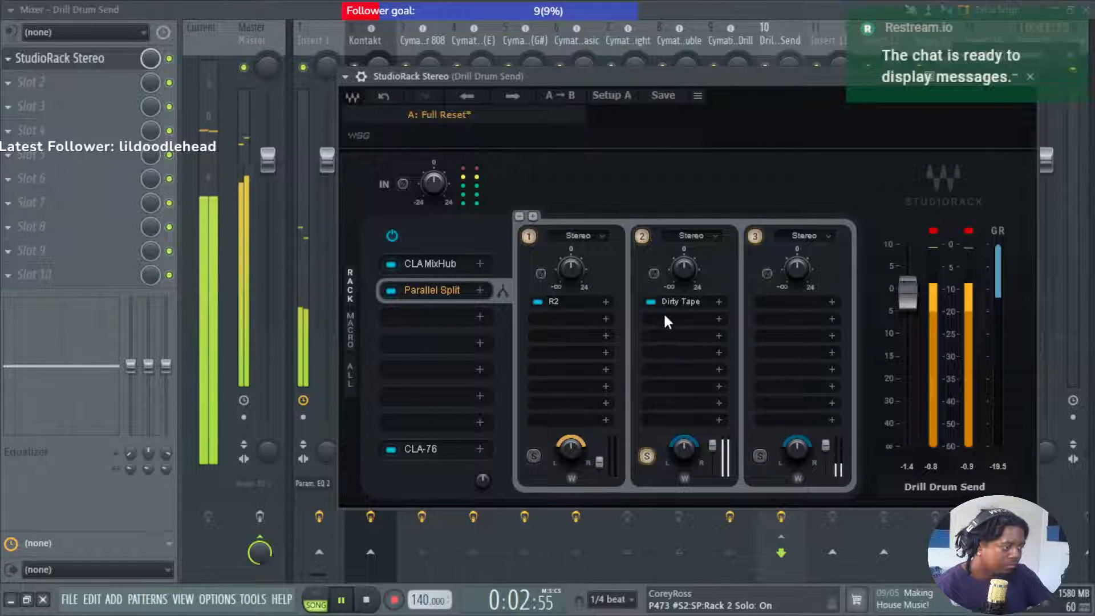
# Raise Dirty Tape's drive, low cut and dirt, and switch its stereo mode to Normal.
pyautogui.click(686, 303)
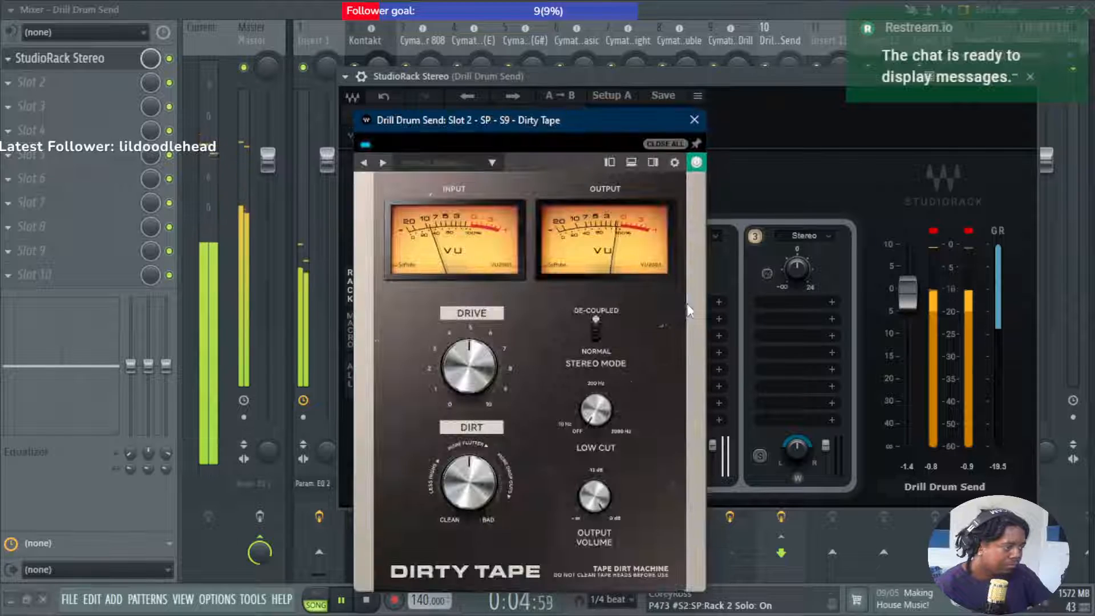
pyautogui.moveTo(531, 149); pyautogui.dragTo(581, 105)
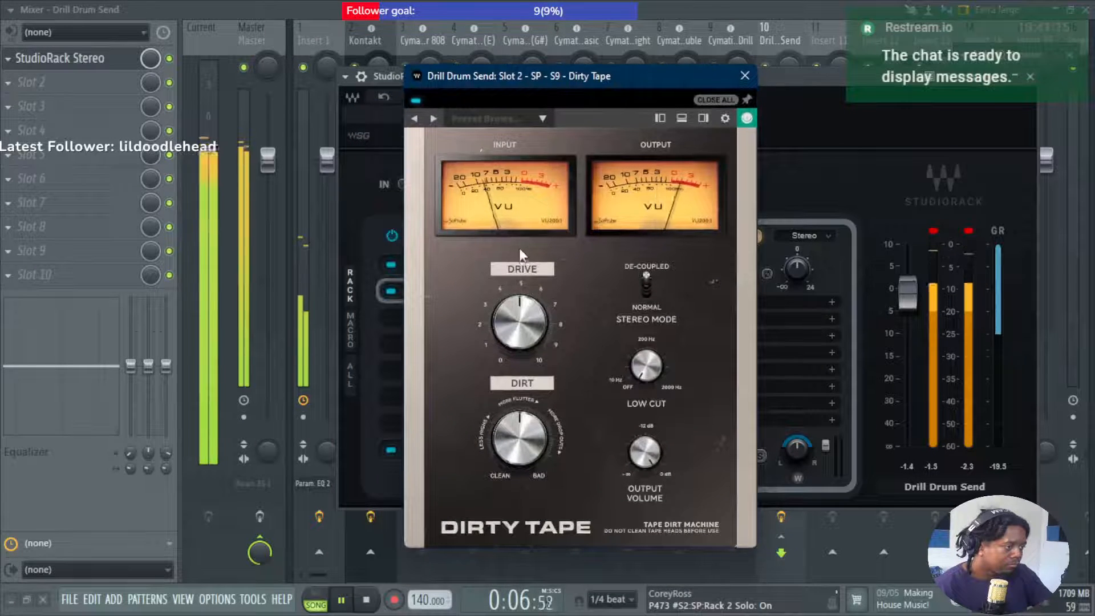
pyautogui.moveTo(536, 303); pyautogui.dragTo(545, 279)
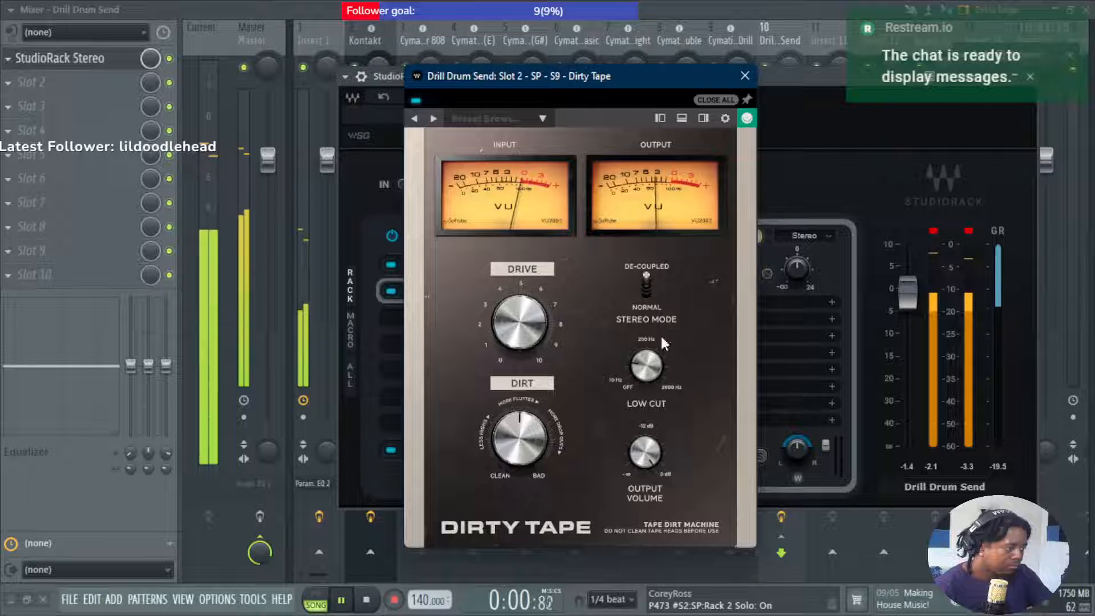
pyautogui.moveTo(527, 428); pyautogui.dragTo(559, 388)
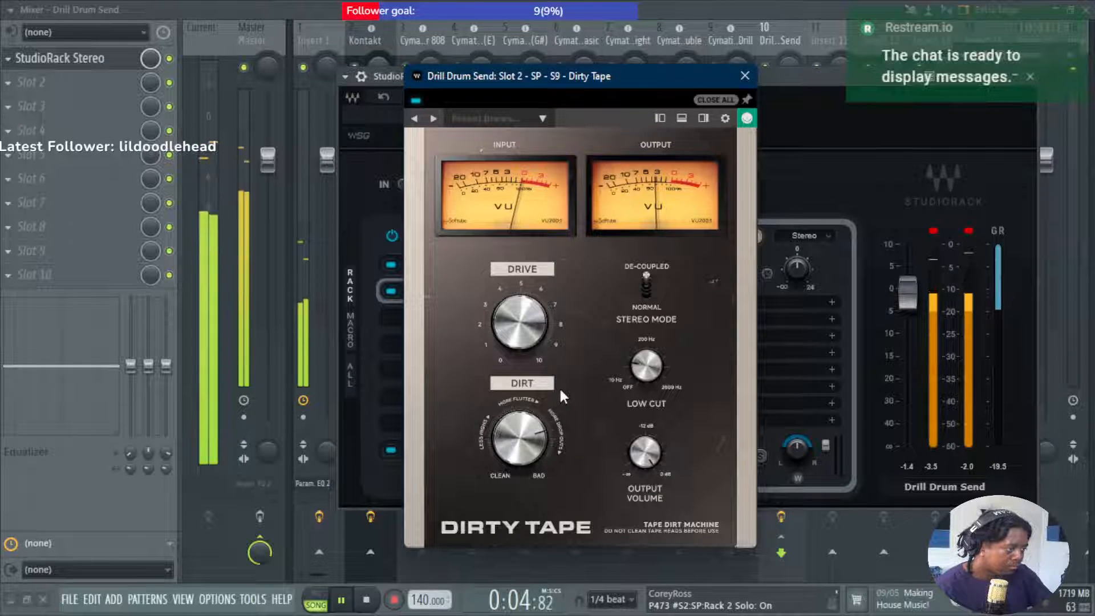
pyautogui.click(646, 290)
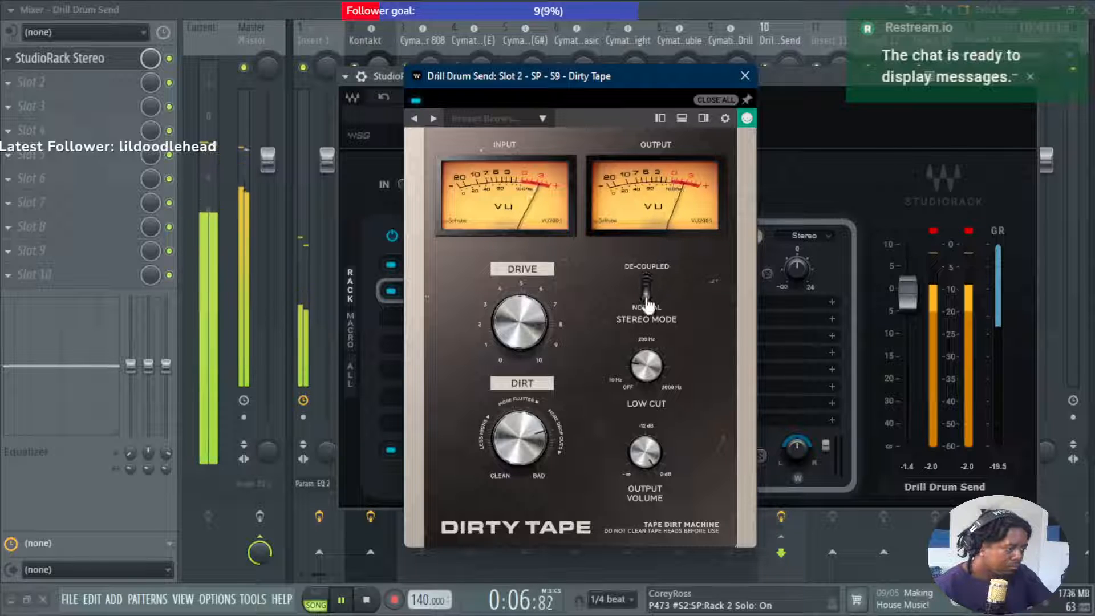
# Switch Dirty Tape's stereo mode to De-Coupled, close its window and take chain 2 out of solo.
pyautogui.click(646, 285)
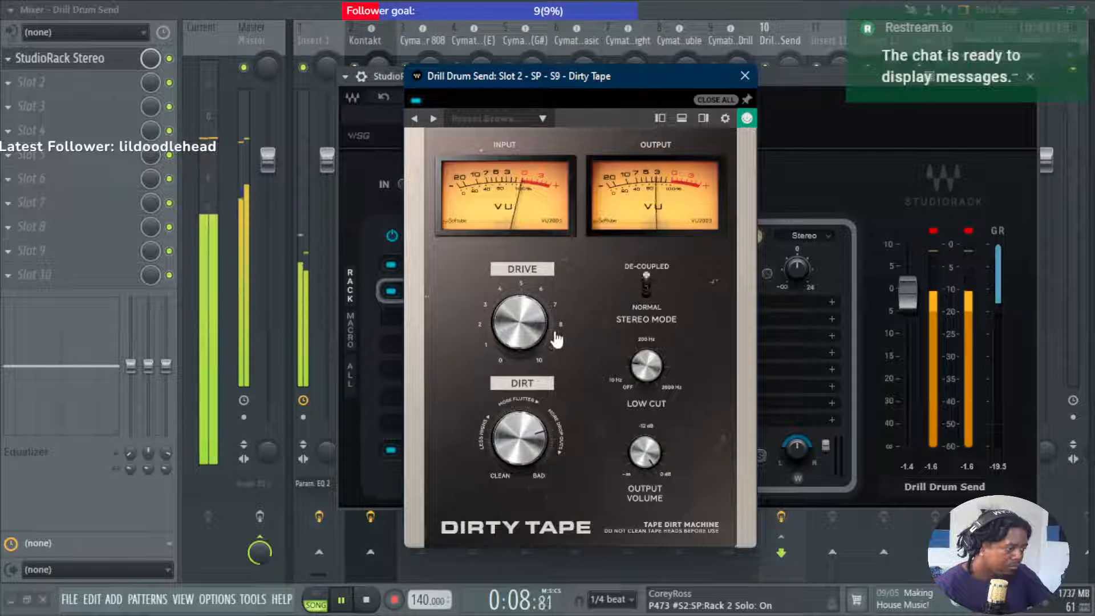
pyautogui.click(743, 75)
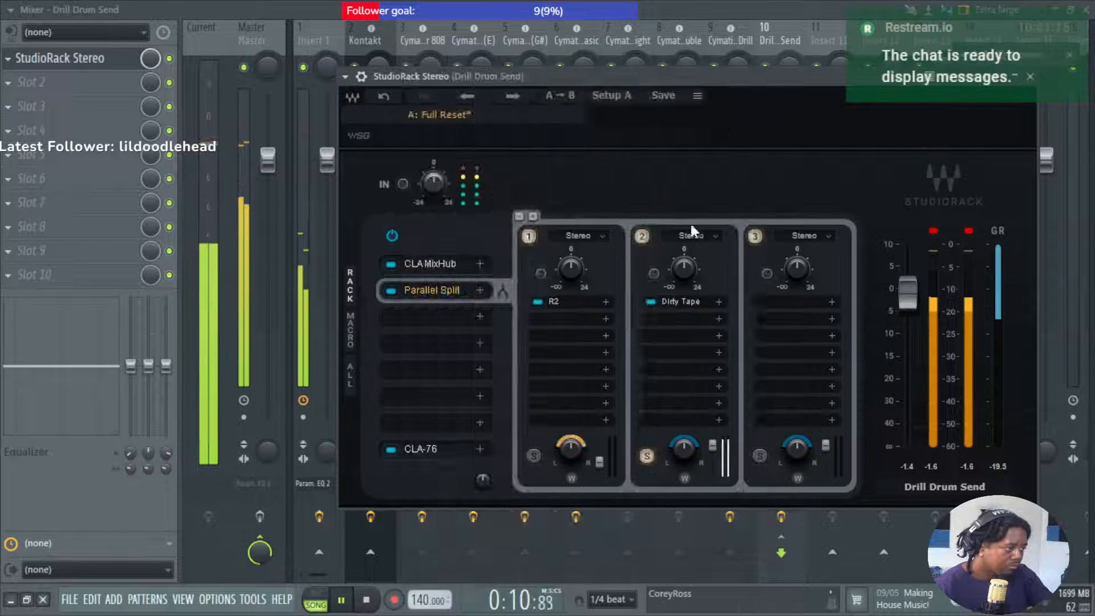
pyautogui.click(645, 454)
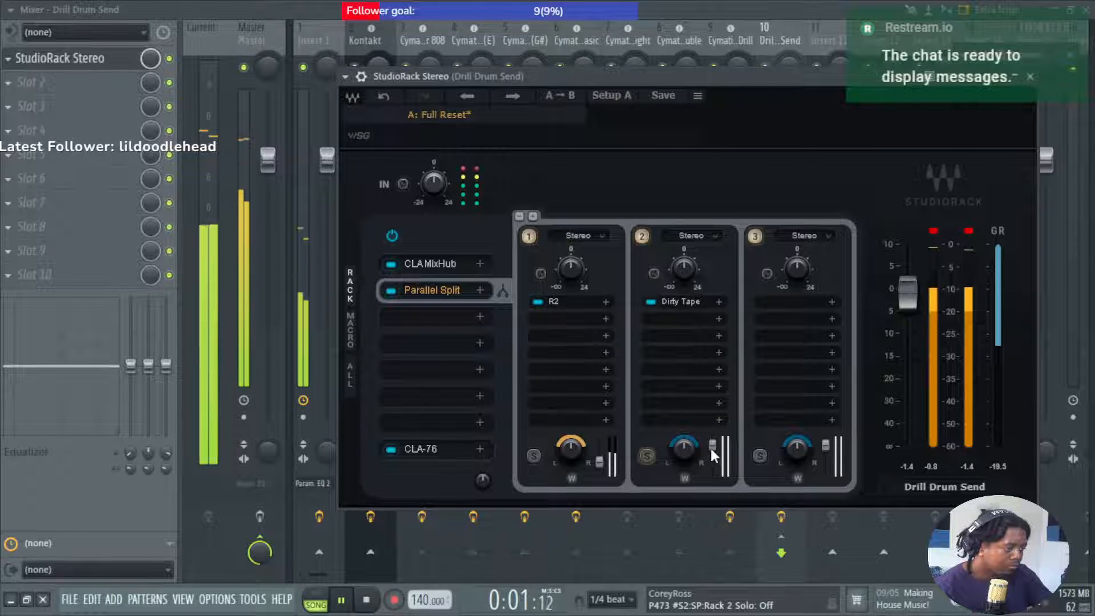
# Slightly adjust chain 2's output level, close StudioRack and stop playback.
pyautogui.moveTo(711, 449); pyautogui.dragTo(711, 440)
pyautogui.click(1029, 77)
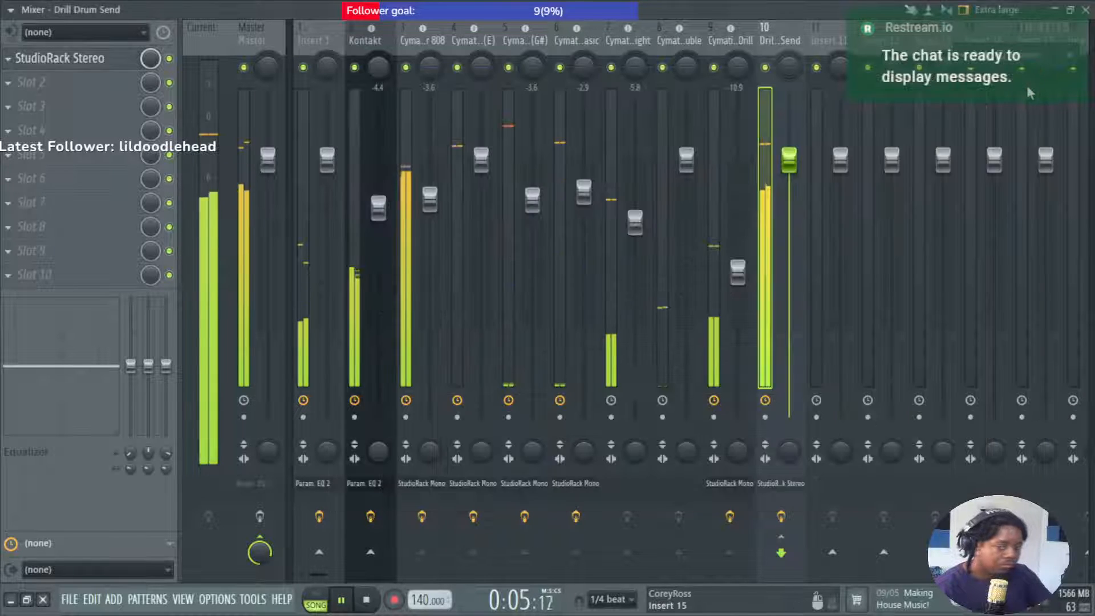
pyautogui.press('space')
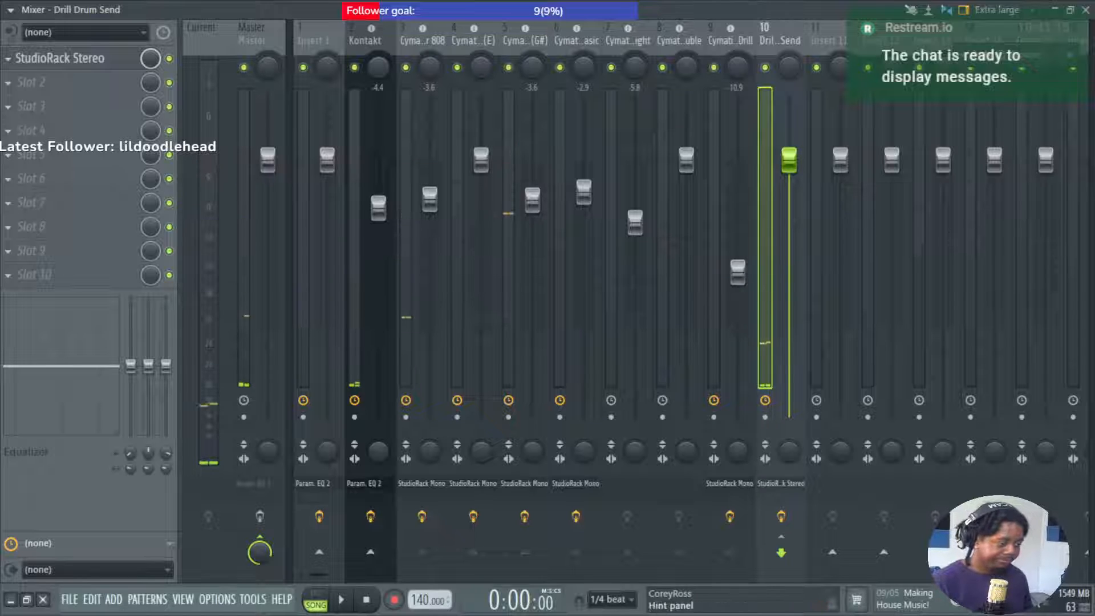
# Reopen StudioRack Stereo on Drill Drum Send, solo chain 1 and audition it briefly.
pyautogui.click(793, 483)
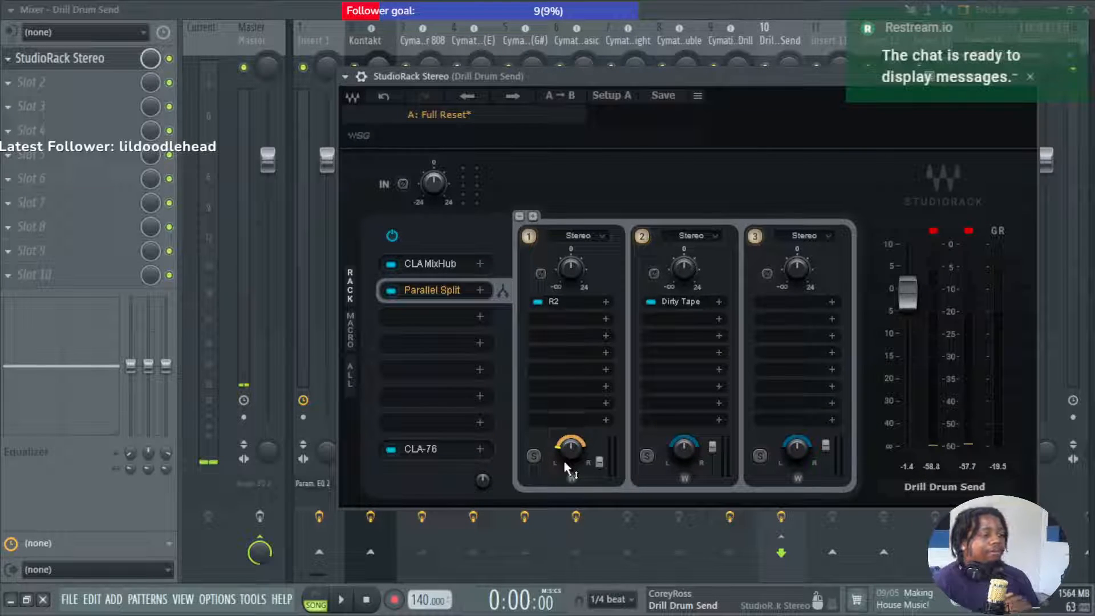
pyautogui.click(535, 456)
pyautogui.press('space')
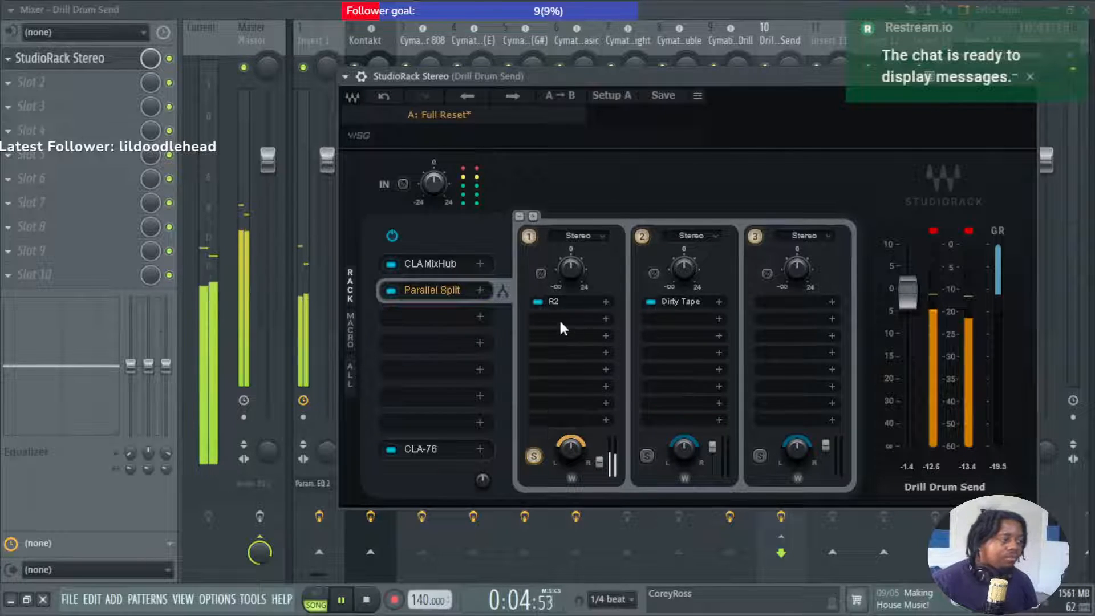
pyautogui.press('space')
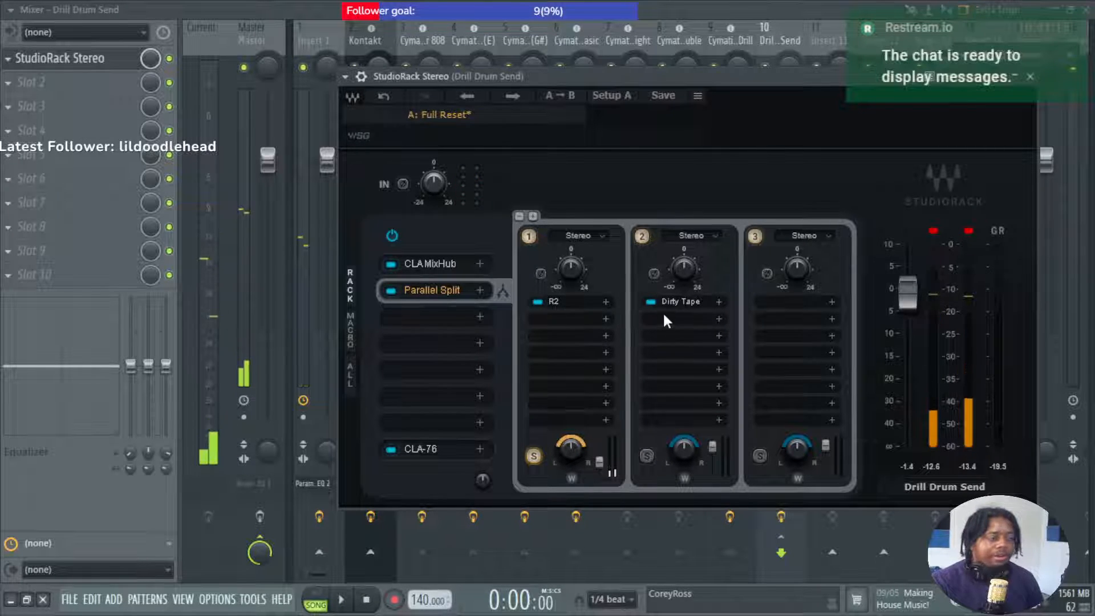
pyautogui.rightClick(584, 298)
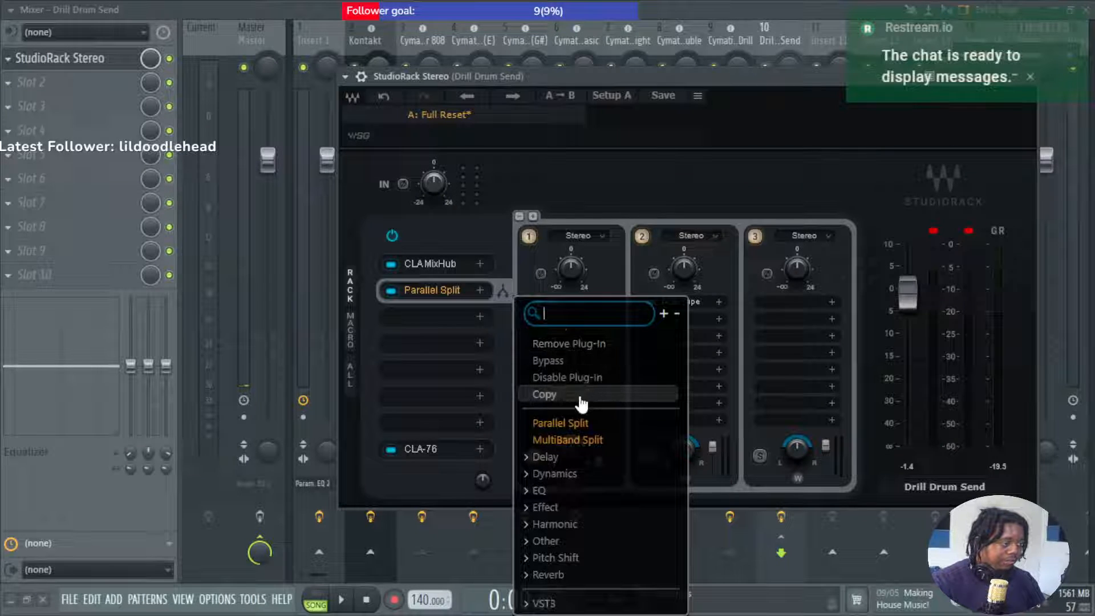
pyautogui.scroll(-3, 602, 556)
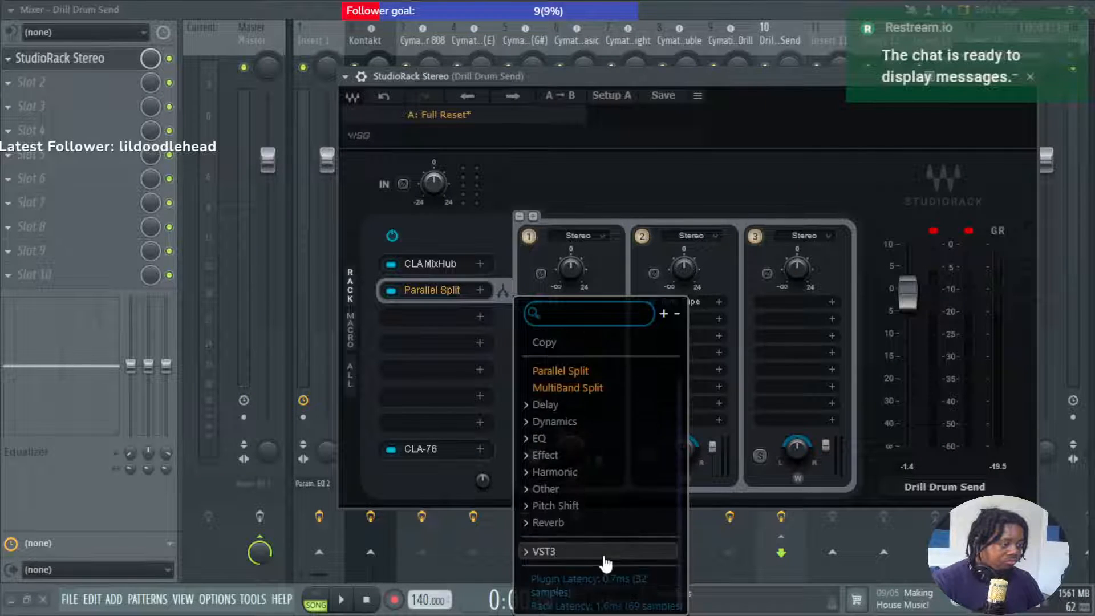
pyautogui.scroll(3, 607, 542)
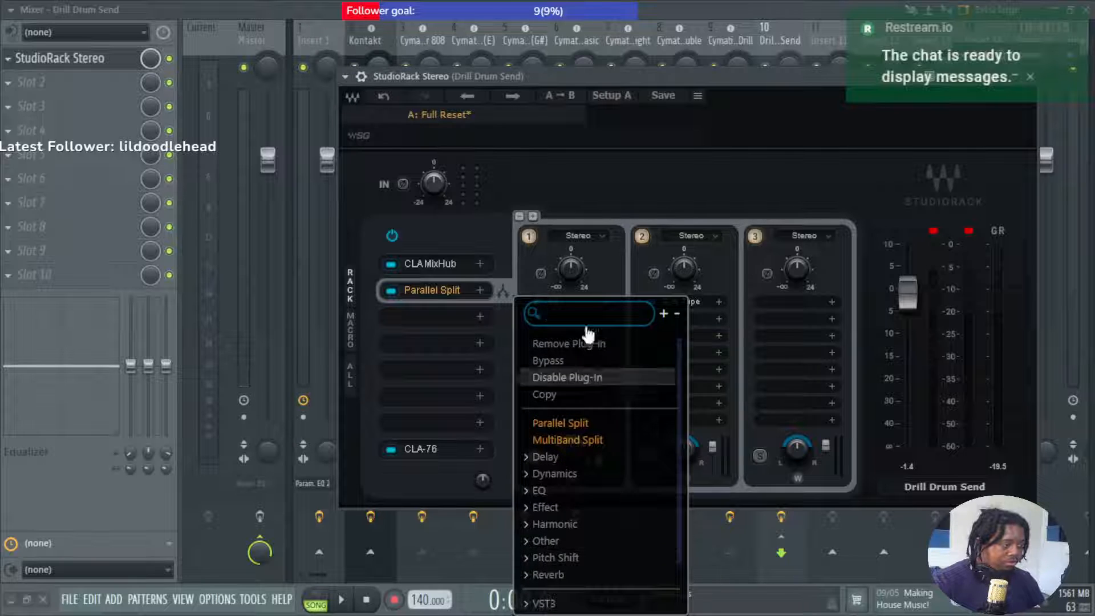
pyautogui.click(616, 261)
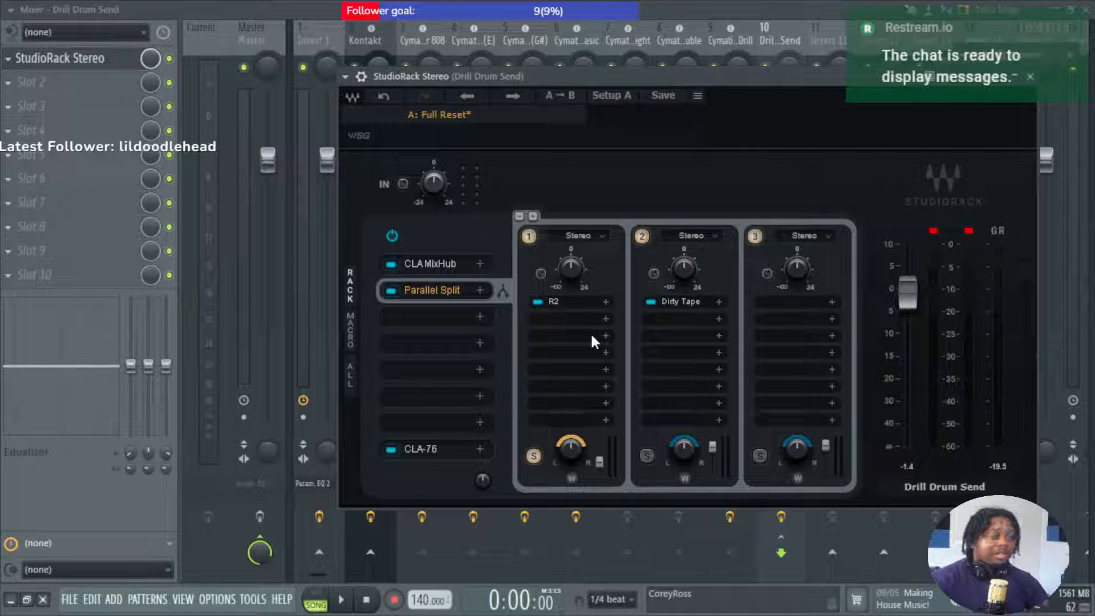
# Add the CLA EchoSphere delay to the second slot of chain 1.
pyautogui.click(604, 319)
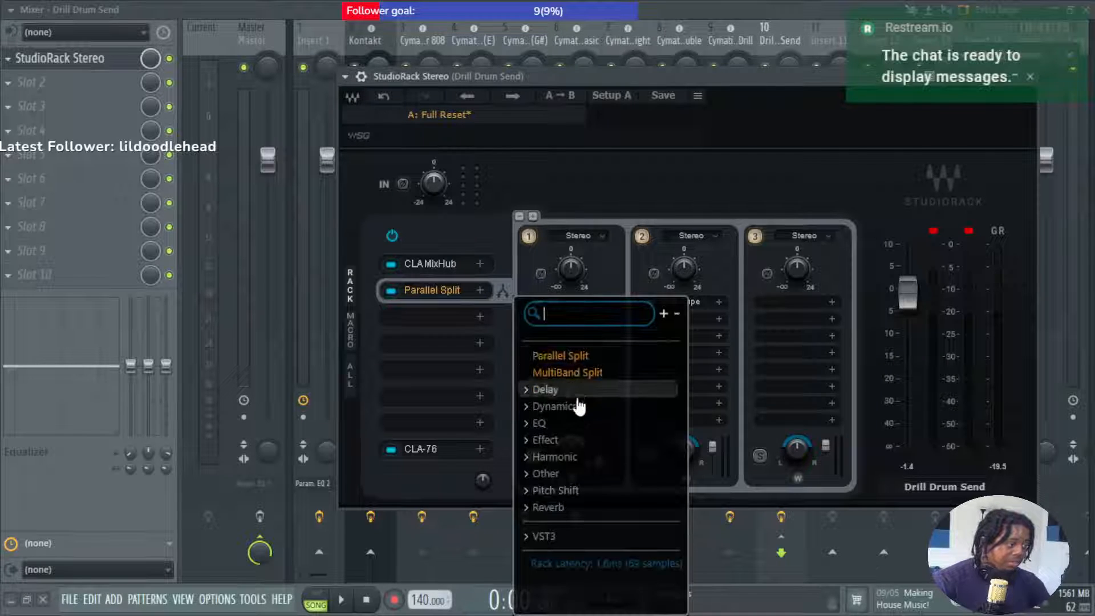
pyautogui.click(592, 390)
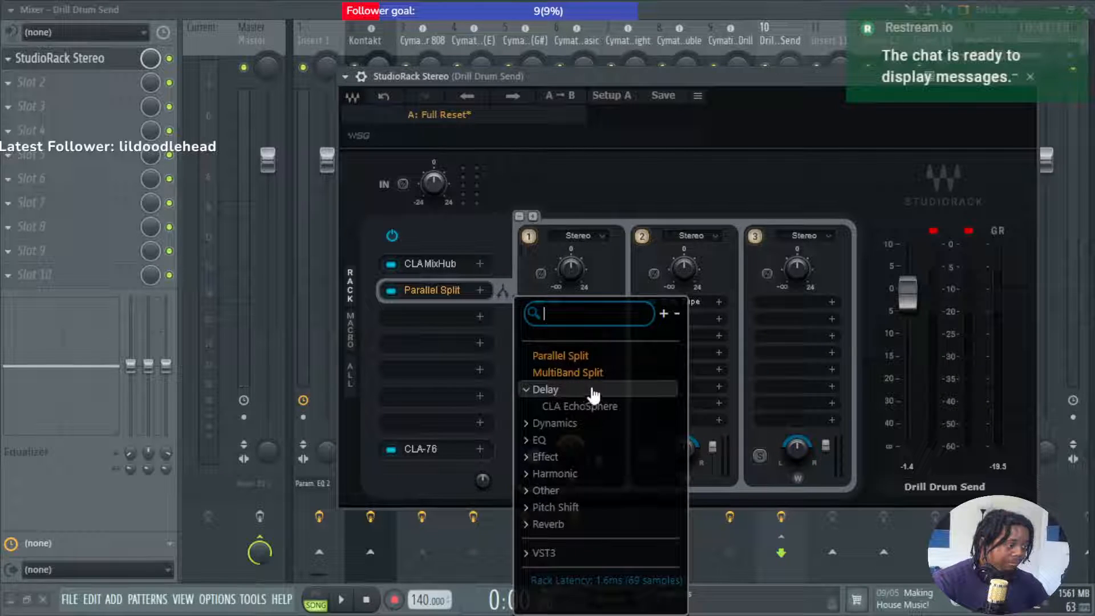
pyautogui.click(615, 406)
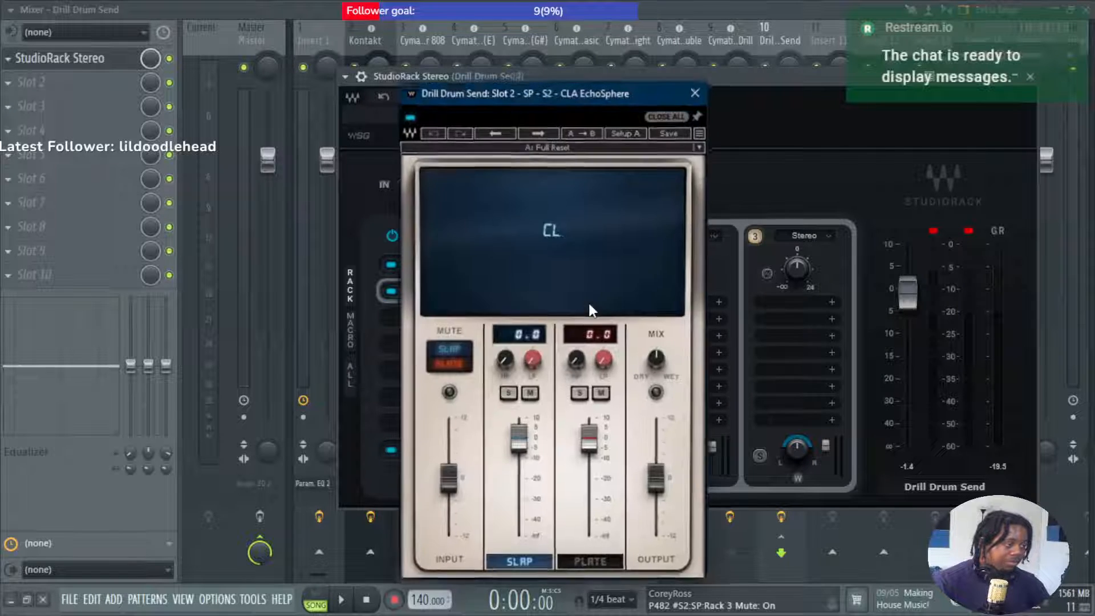
# Mute CLA EchoSphere's plate, sync its slap delay to 1/16 and start playback.
pyautogui.click(455, 370)
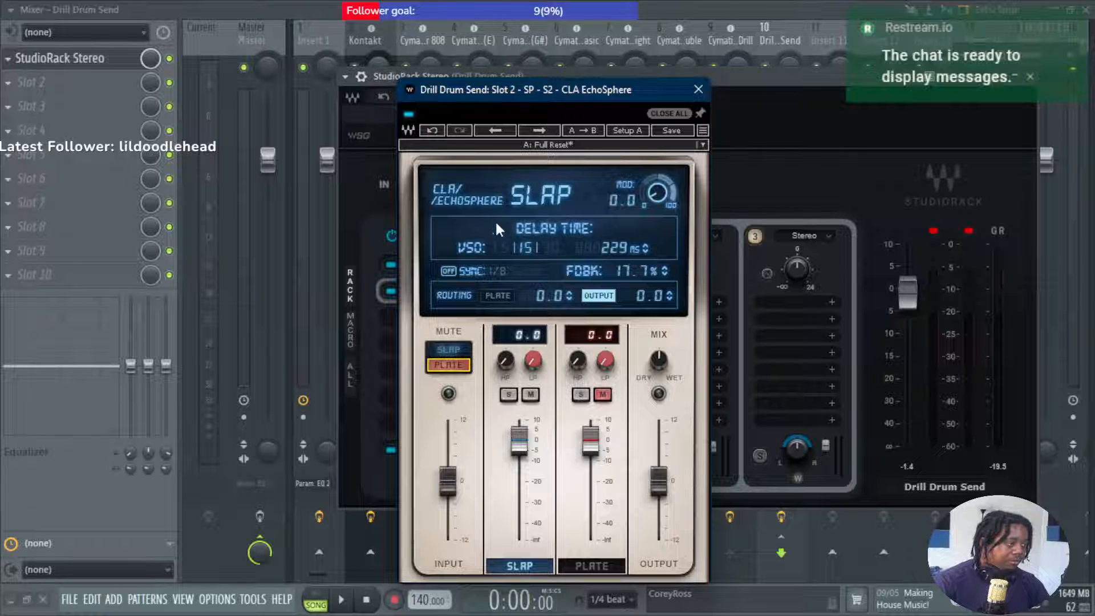
pyautogui.click(450, 272)
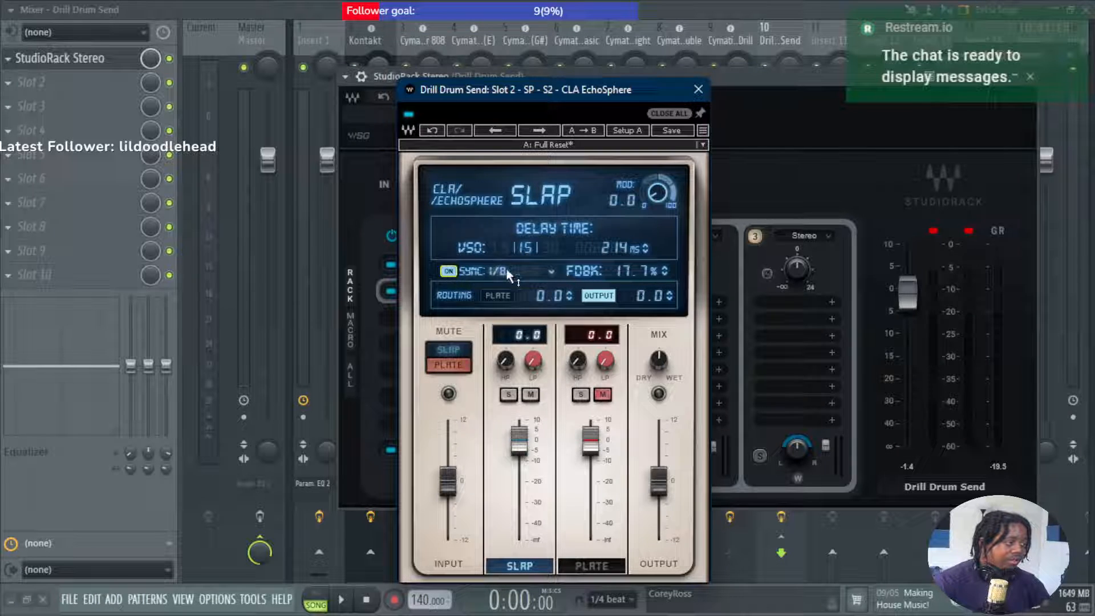
pyautogui.click(549, 272)
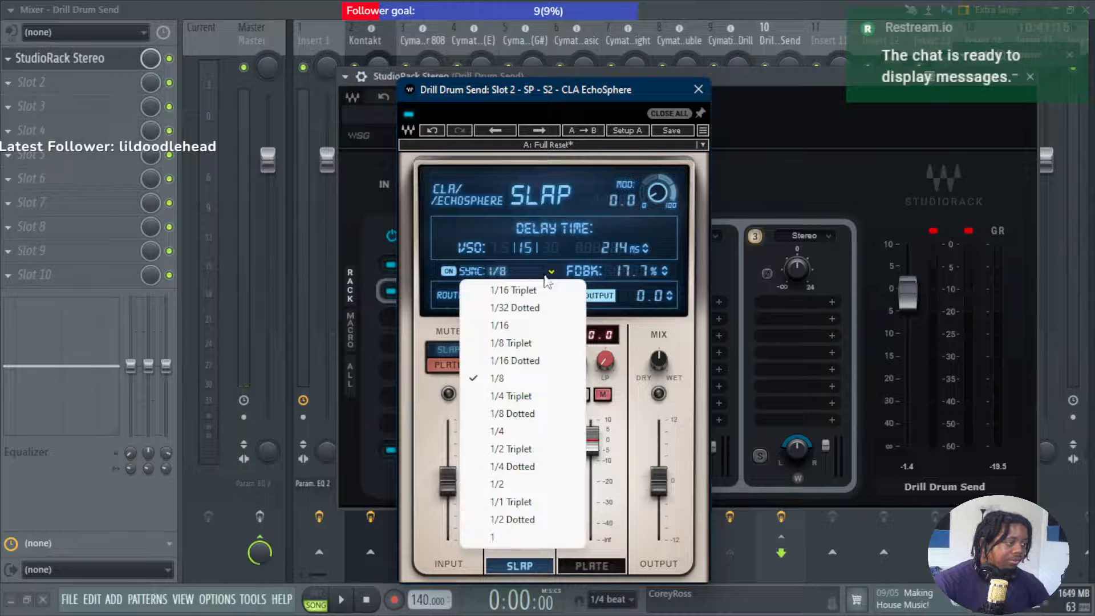
pyautogui.click(549, 325)
pyautogui.press('space')
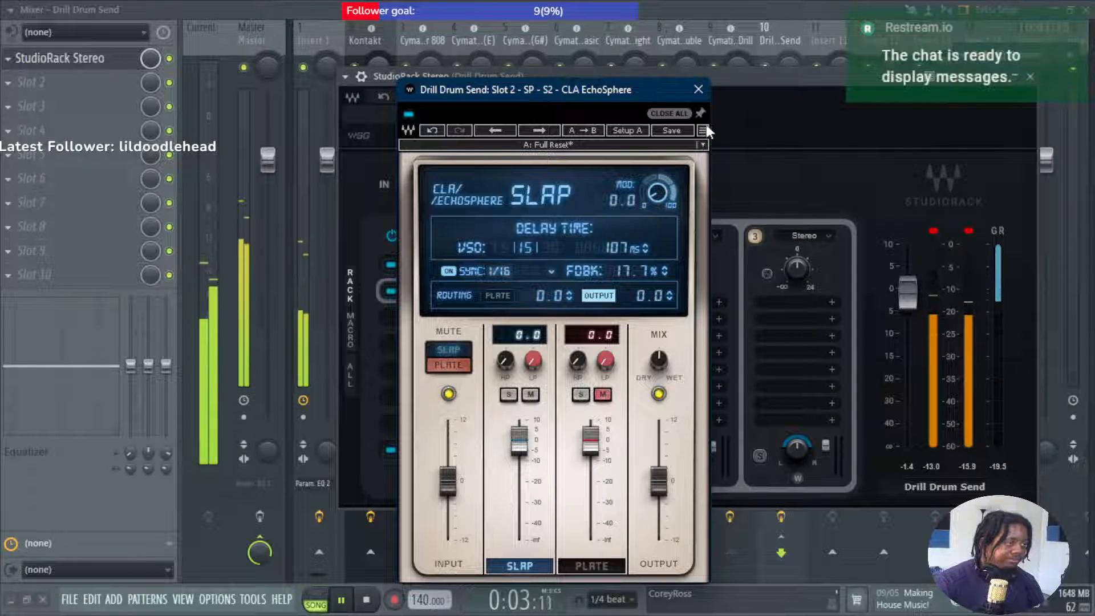
# Turn CLA EchoSphere's mix toward wet, close its window and stop playback.
pyautogui.click(659, 360)
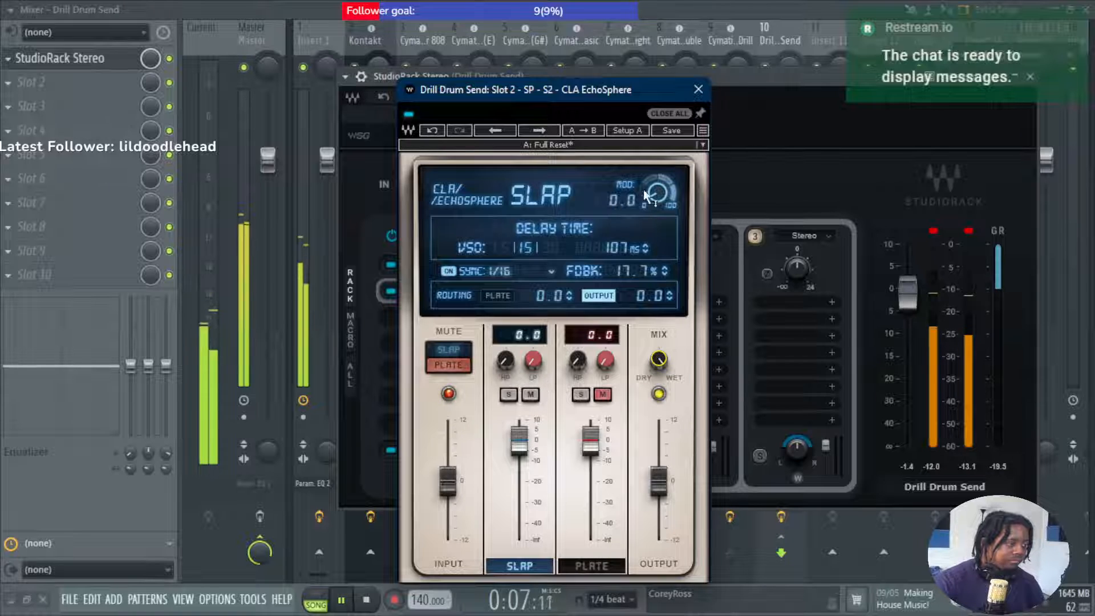
pyautogui.click(699, 90)
pyautogui.press('space')
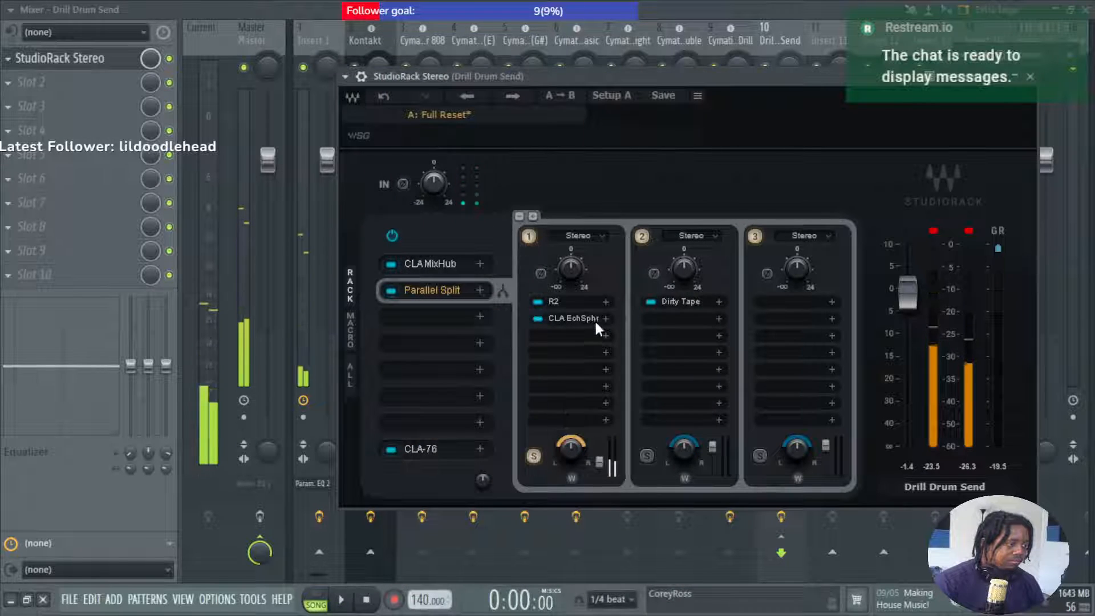
pyautogui.click(586, 317)
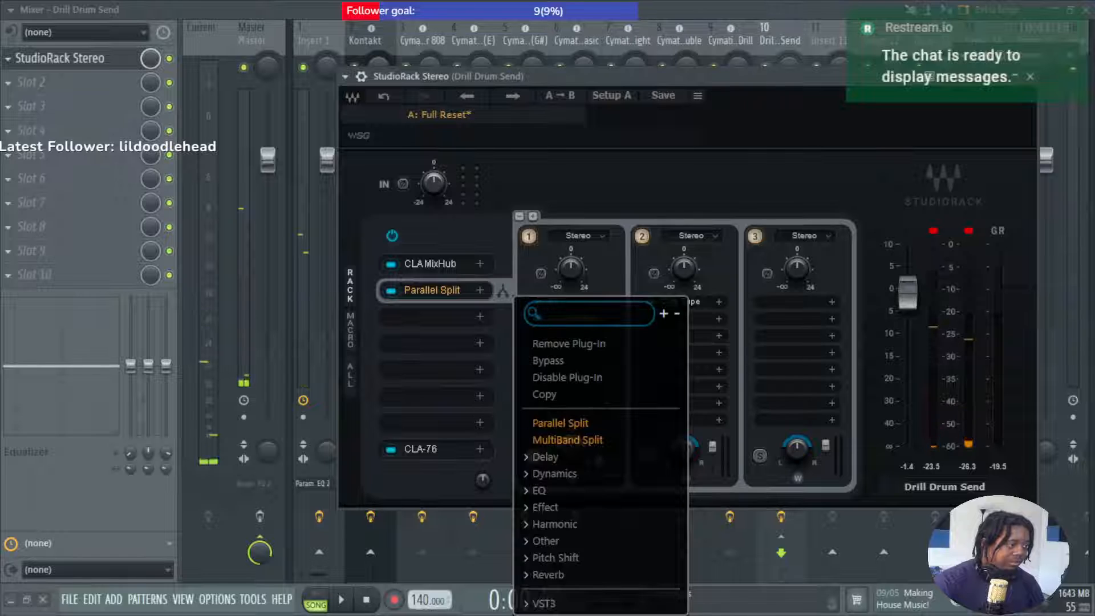
pyautogui.click(613, 244)
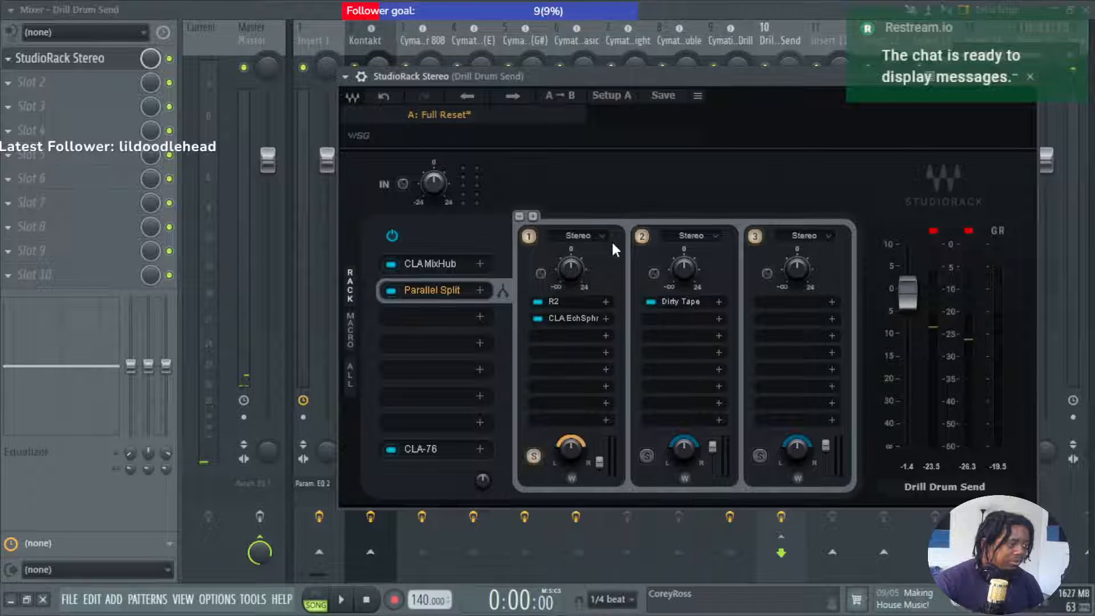
pyautogui.rightClick(542, 306)
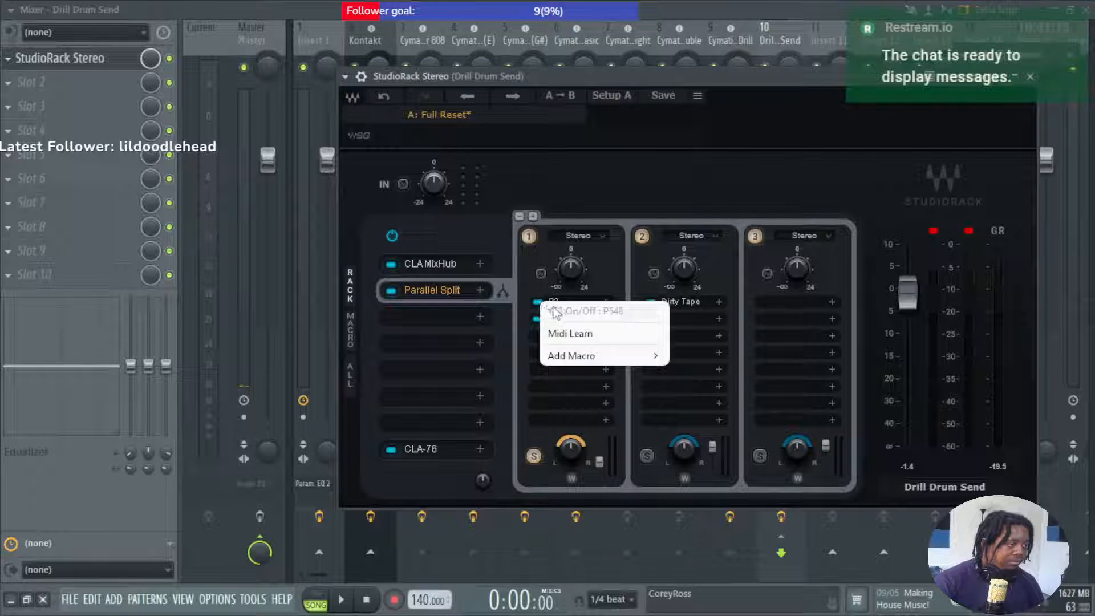
pyautogui.click(576, 293)
pyautogui.click(577, 296)
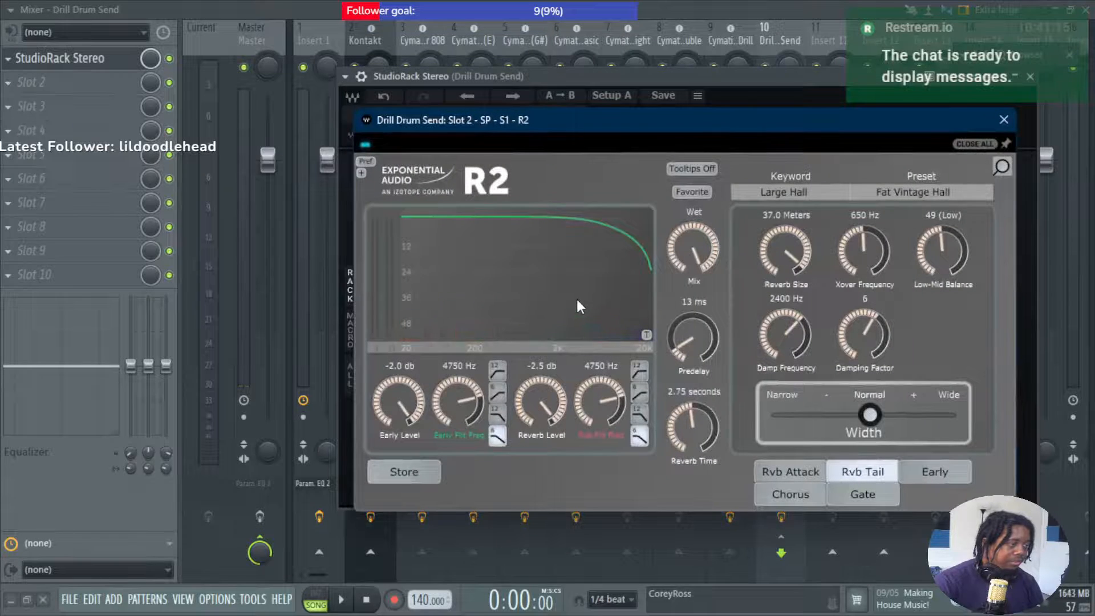
pyautogui.click(1004, 121)
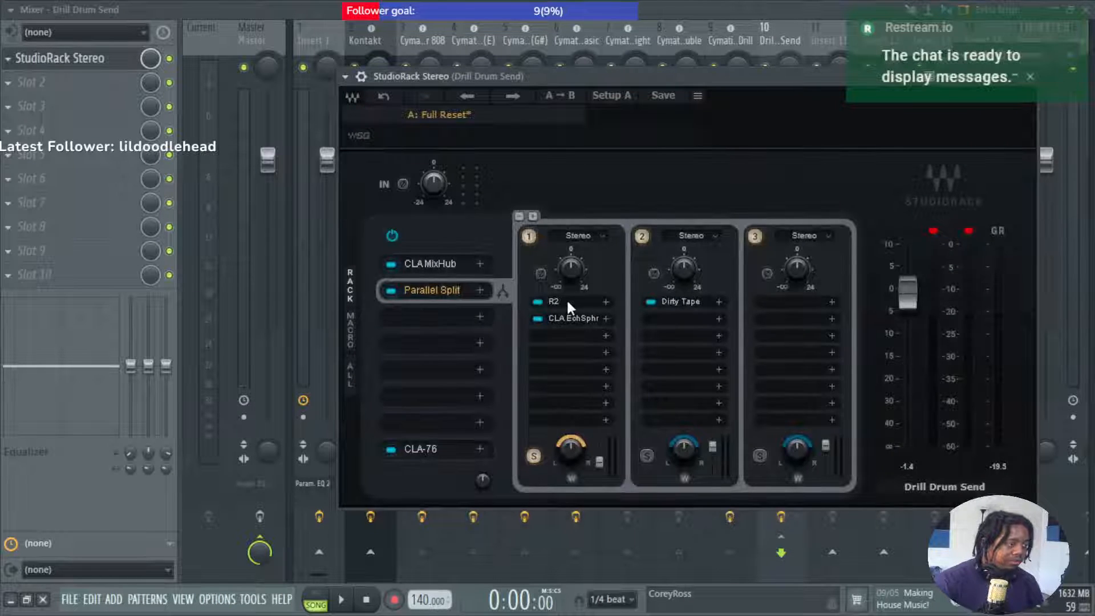
# Move R2 below CLA EchoSphere in chain 1 and play the song to hear the new order.
pyautogui.moveTo(566, 299); pyautogui.dragTo(563, 331)
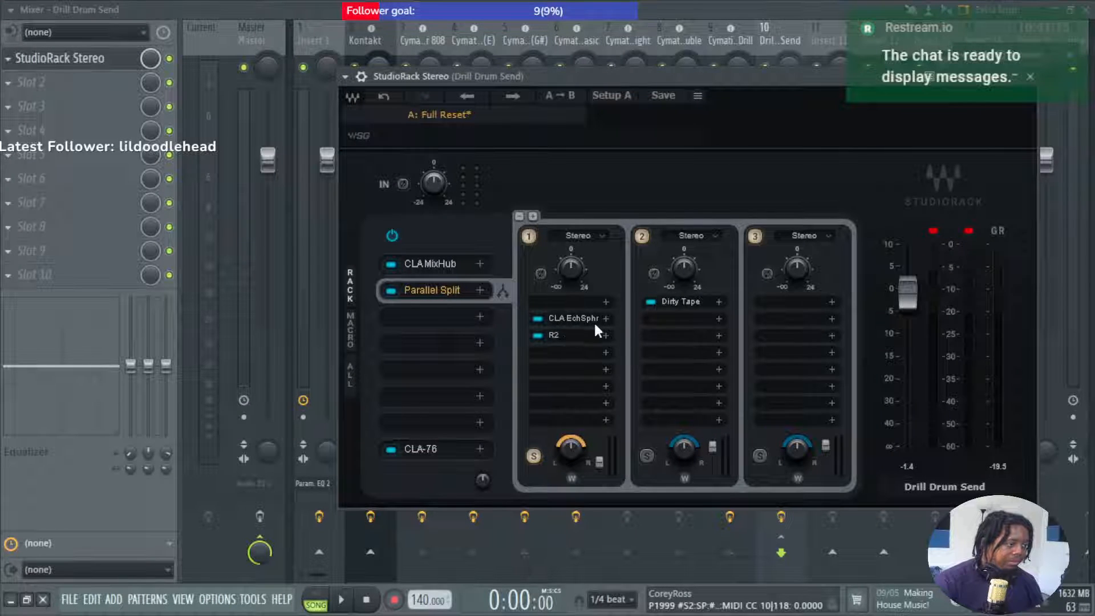
pyautogui.press('space')
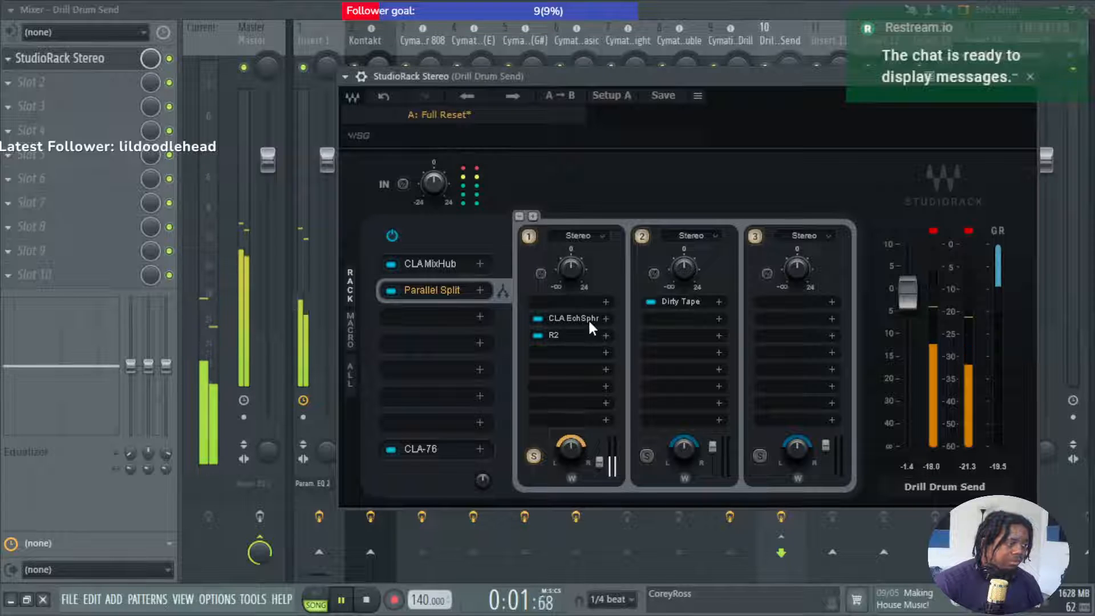
# Fine-tune CLA EchoSphere's mix near the wet end during playback and close its window.
pyautogui.click(584, 317)
pyautogui.click(659, 359)
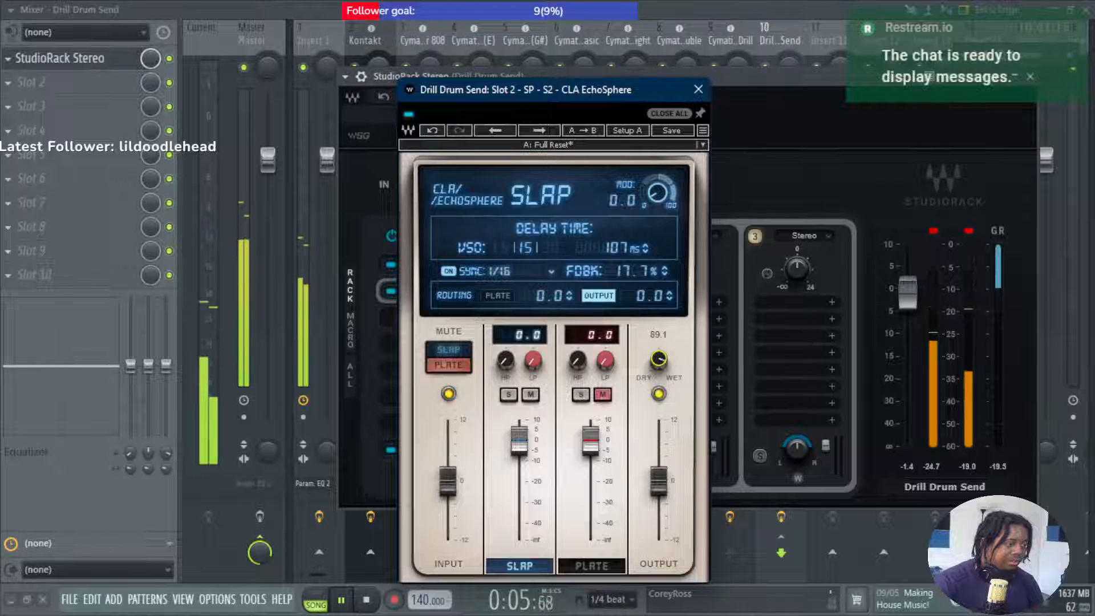
pyautogui.moveTo(659, 360); pyautogui.dragTo(658, 366)
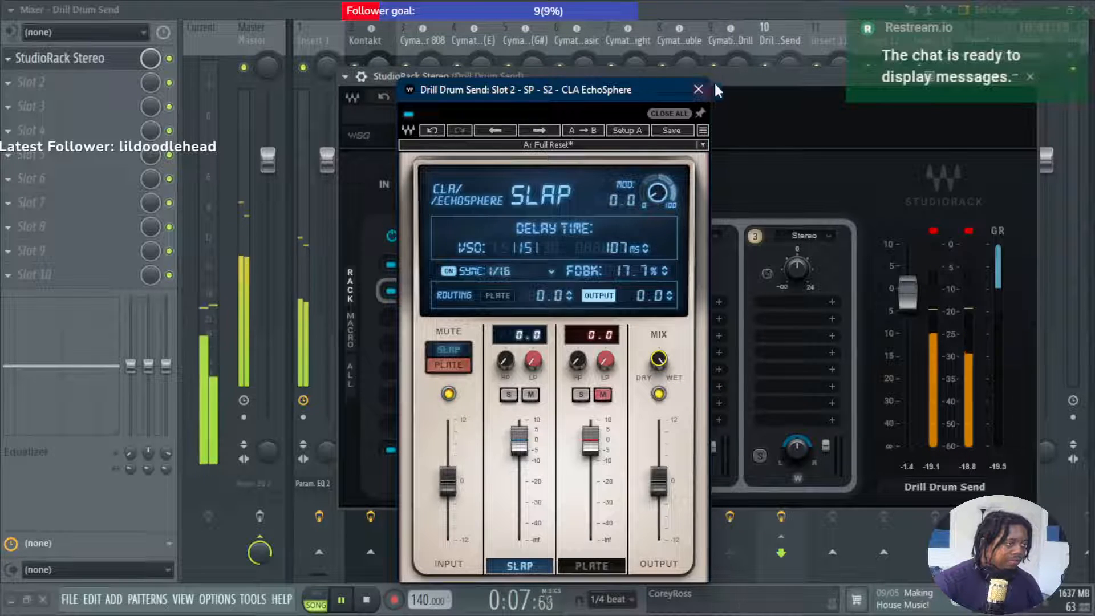
pyautogui.click(698, 89)
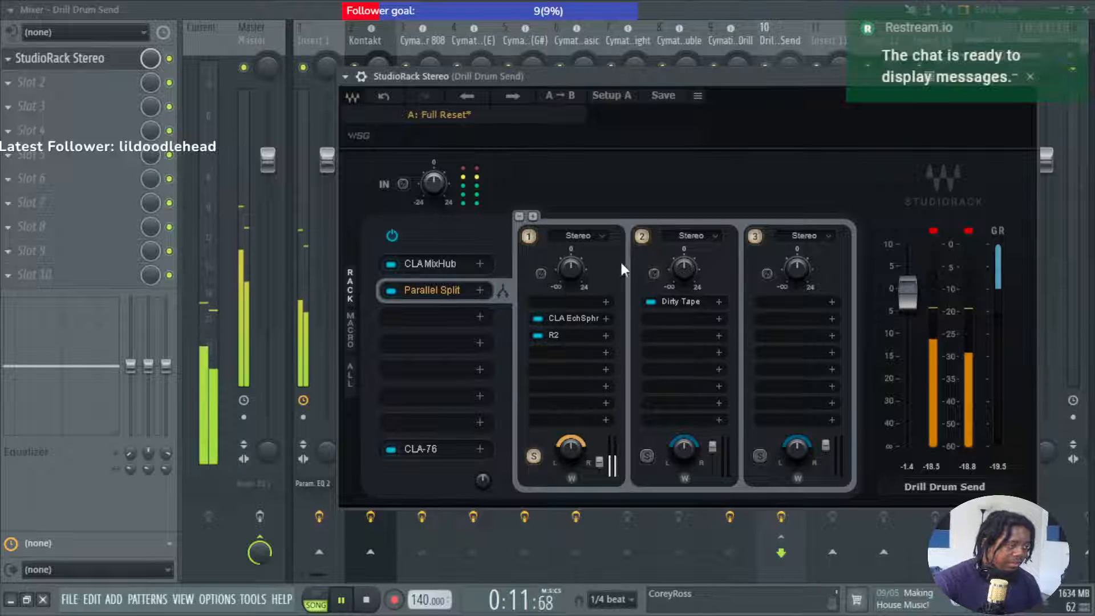
# Stop playback, switch the solo from chain 1 to chain 2 and open Dirty Tape.
pyautogui.click(536, 455)
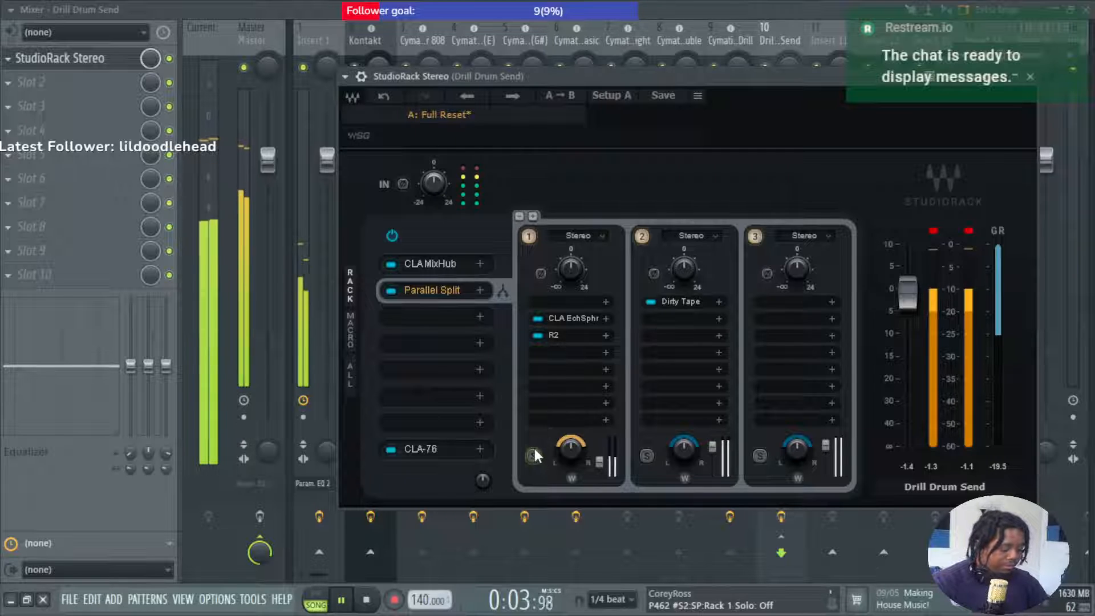
pyautogui.press('space')
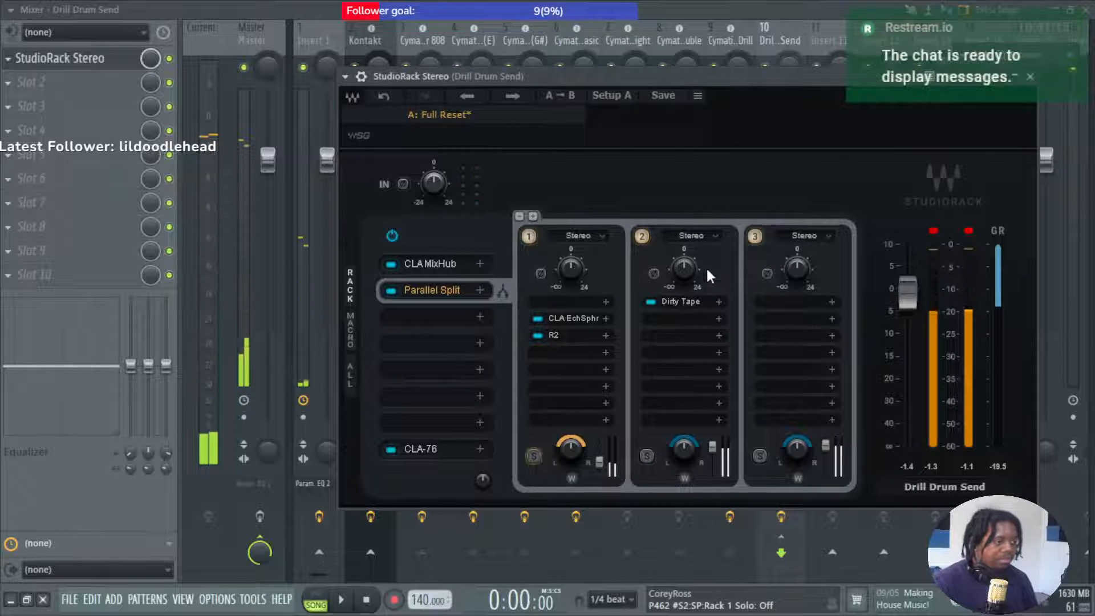
pyautogui.click(647, 456)
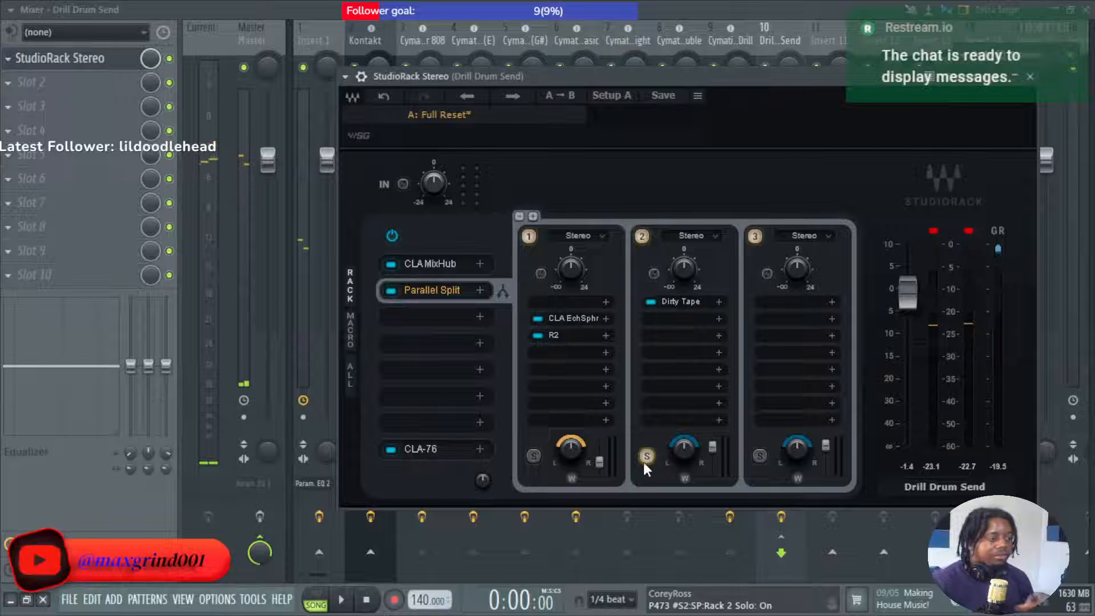
pyautogui.click(687, 301)
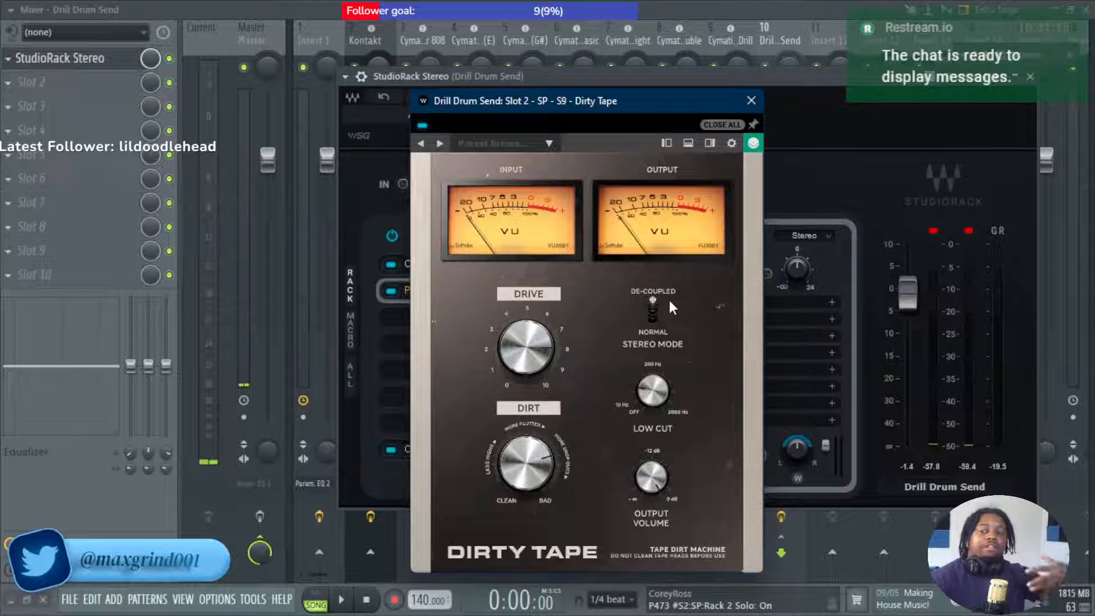
# Play the song to hear Dirty Tape soloed in chain 2, stop playback and close its window.
pyautogui.press('space')
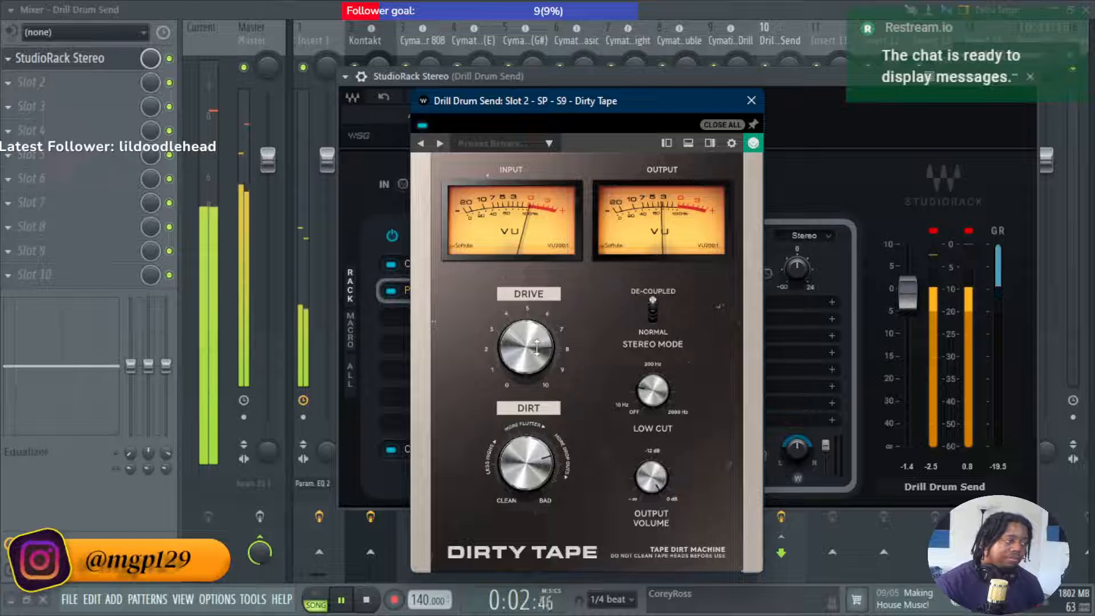
pyautogui.press('space')
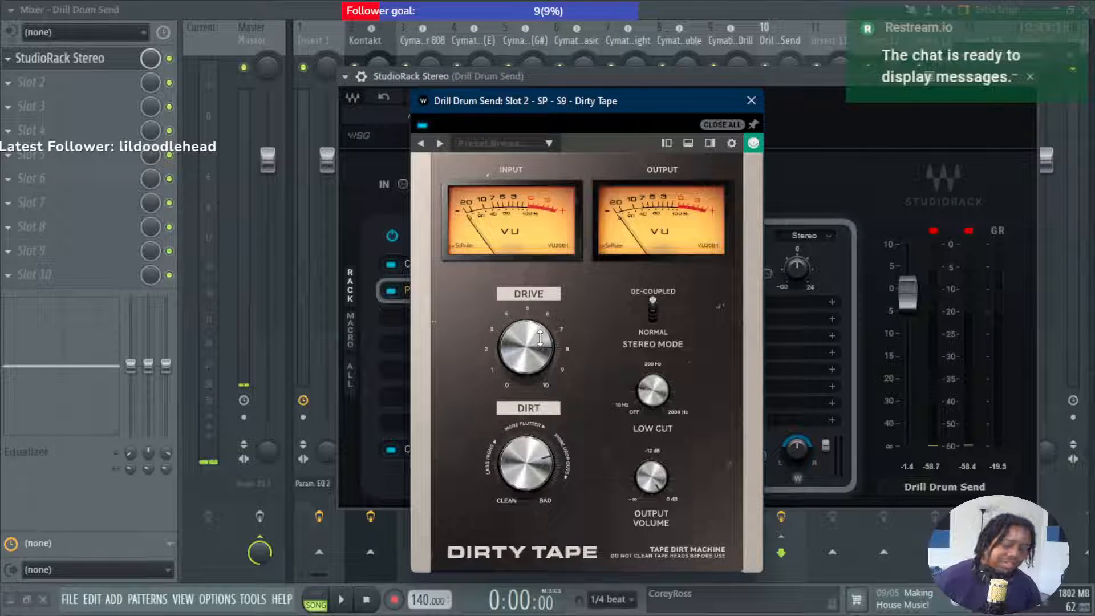
pyautogui.click(751, 100)
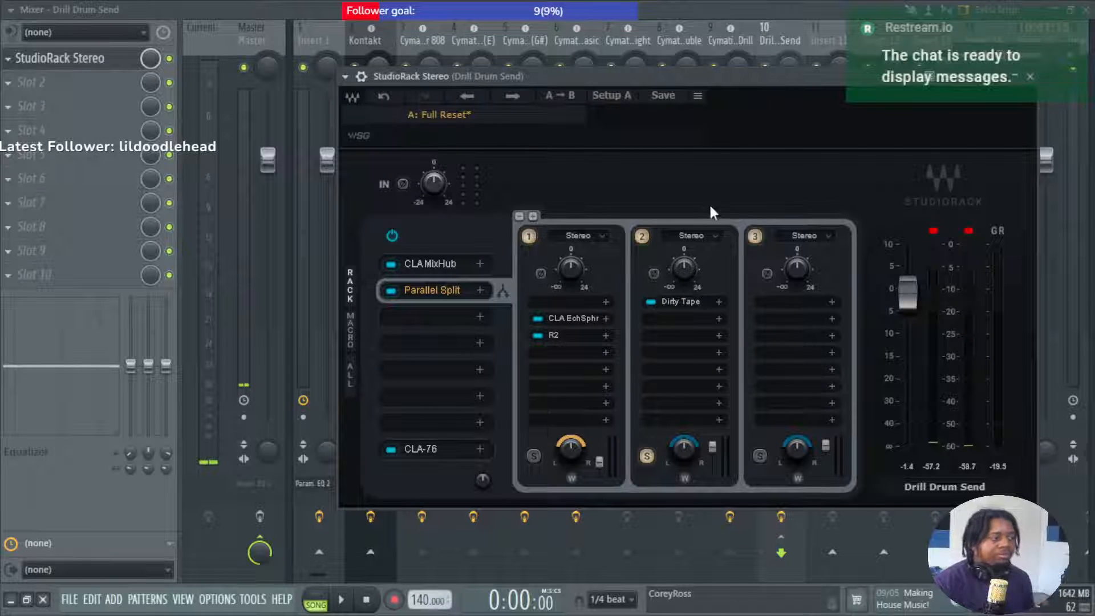
# Audition the song briefly and reduce chain 1's stereo width to -1.40.
pyautogui.press('space')
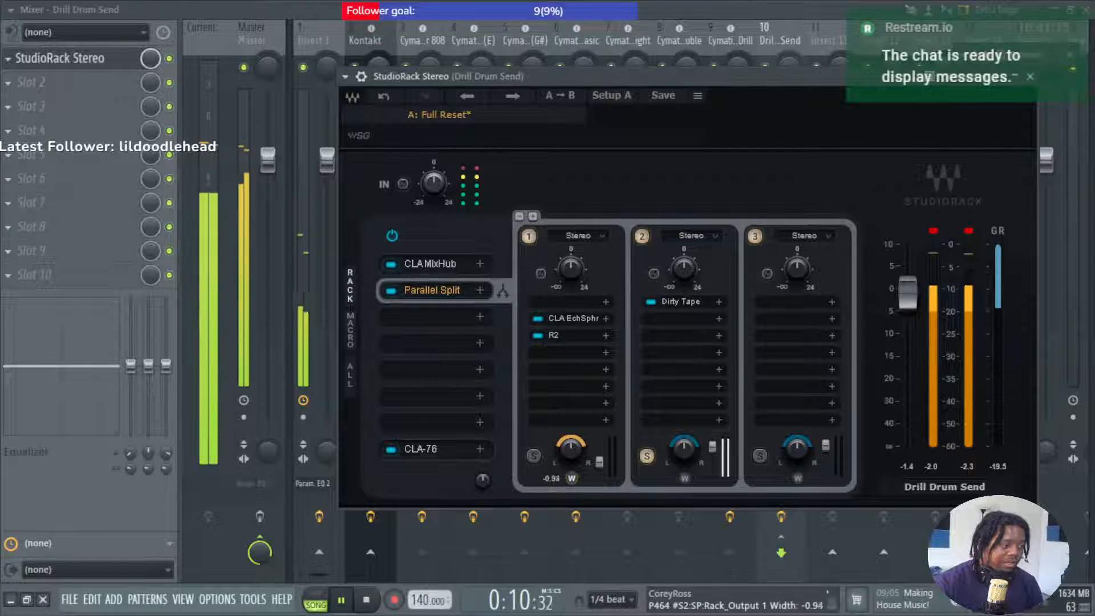
pyautogui.press('space')
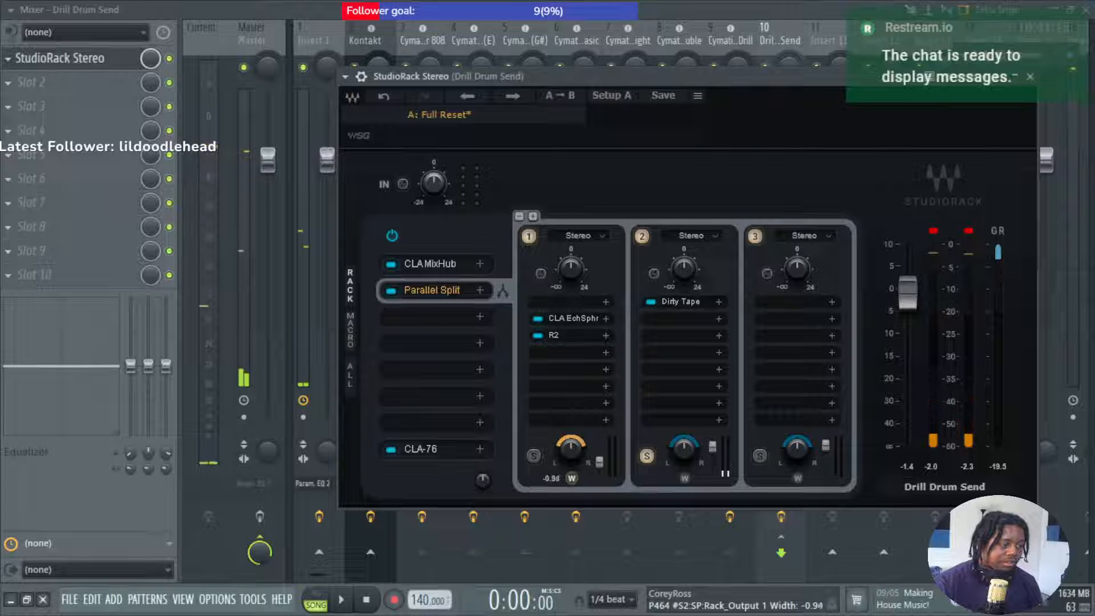
pyautogui.moveTo(574, 481); pyautogui.dragTo(574, 490)
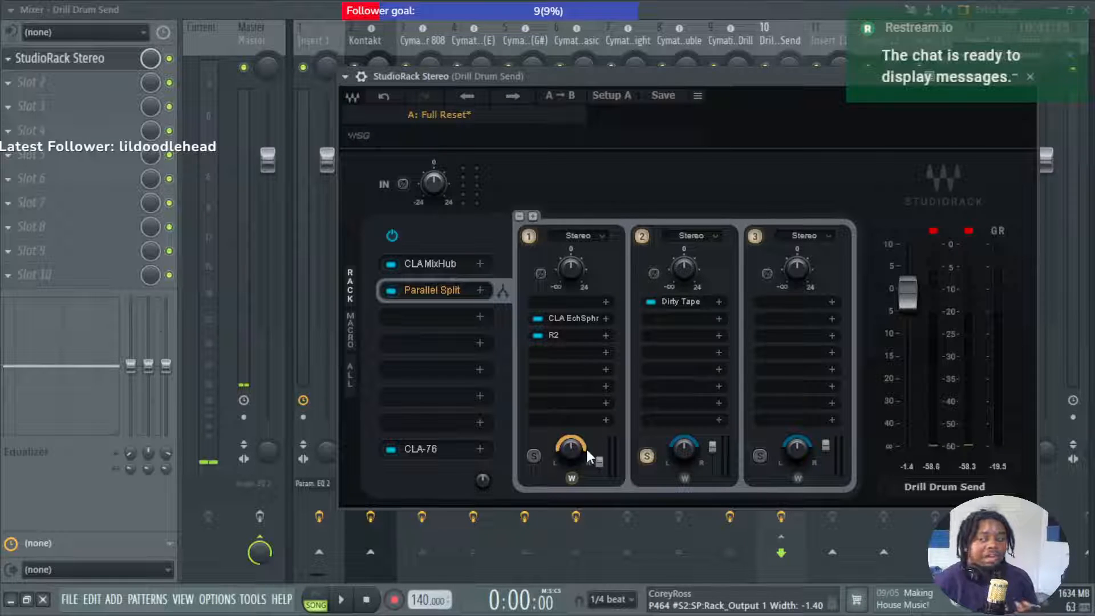
# During playback, solo chain 1, raise its output to about -19 dB, then unsolo it to hear all chains and stop.
pyautogui.press('space')
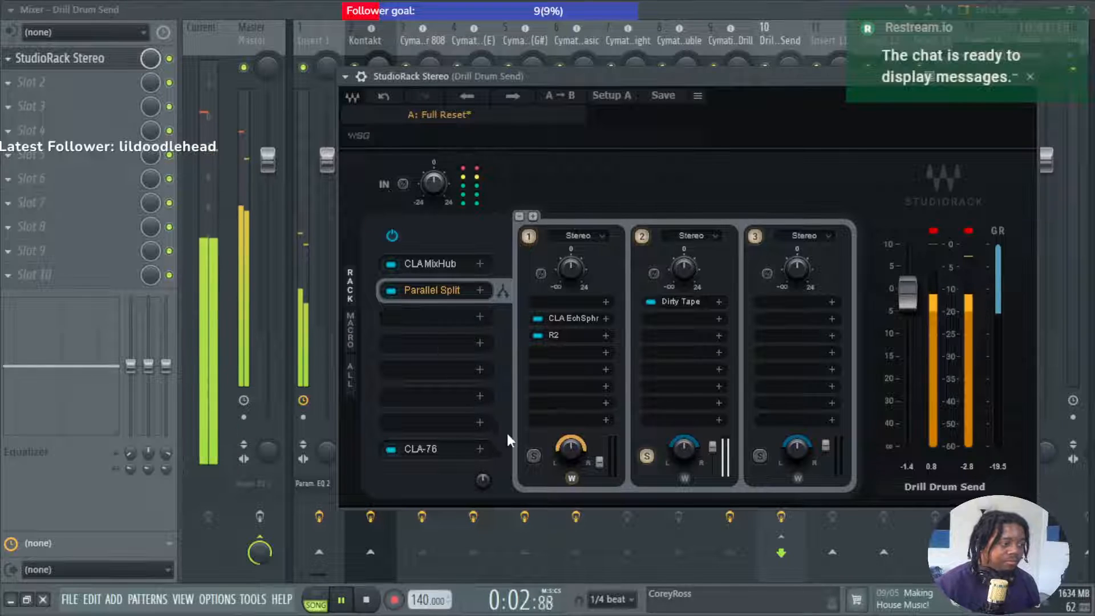
pyautogui.click(534, 455)
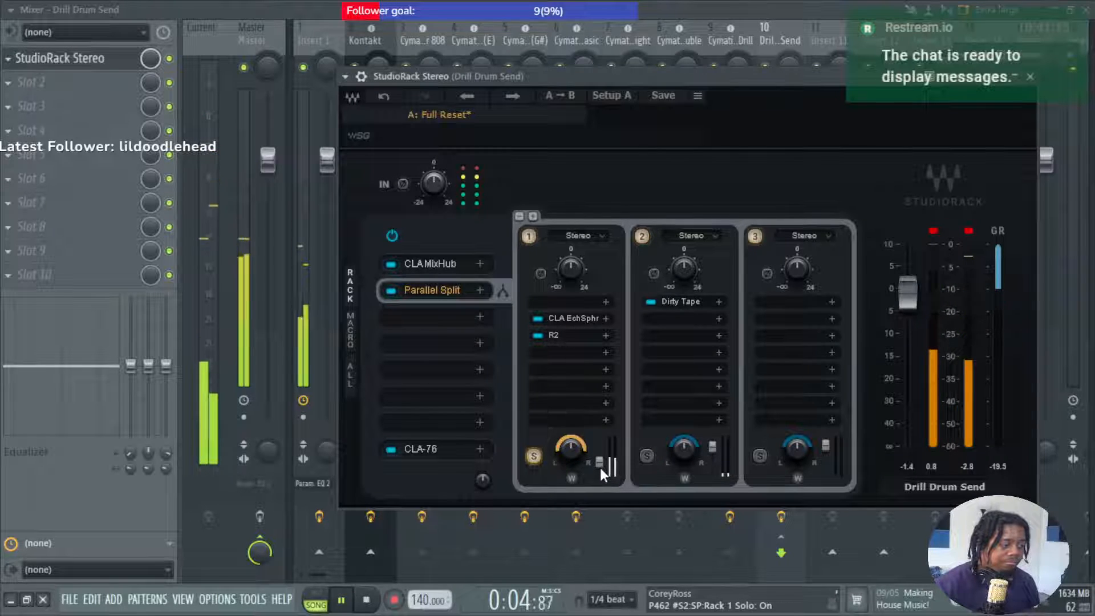
pyautogui.moveTo(600, 468); pyautogui.dragTo(598, 458)
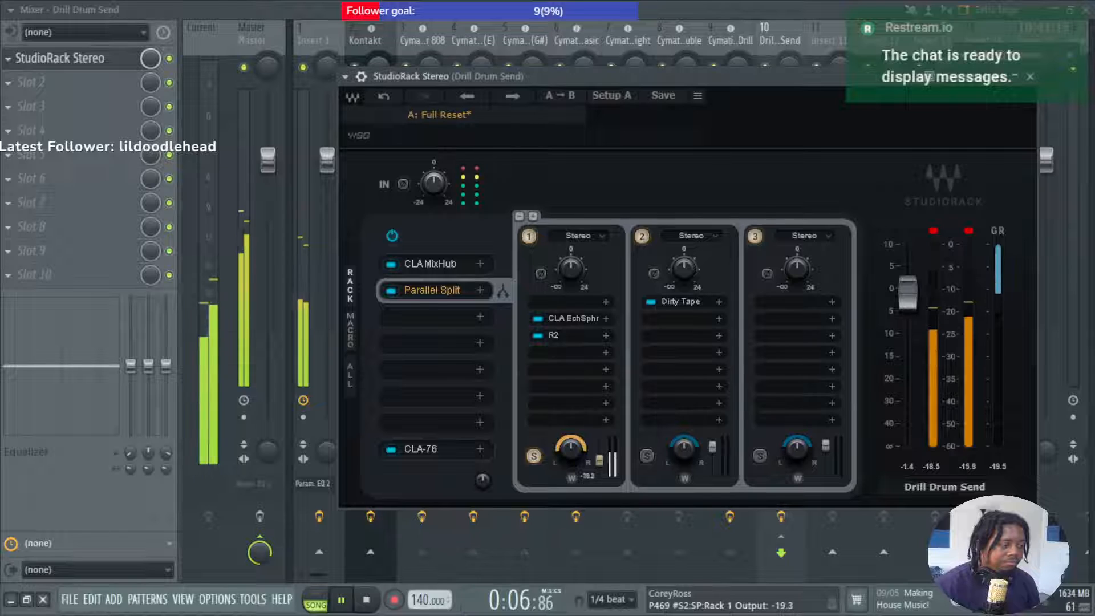
pyautogui.click(535, 455)
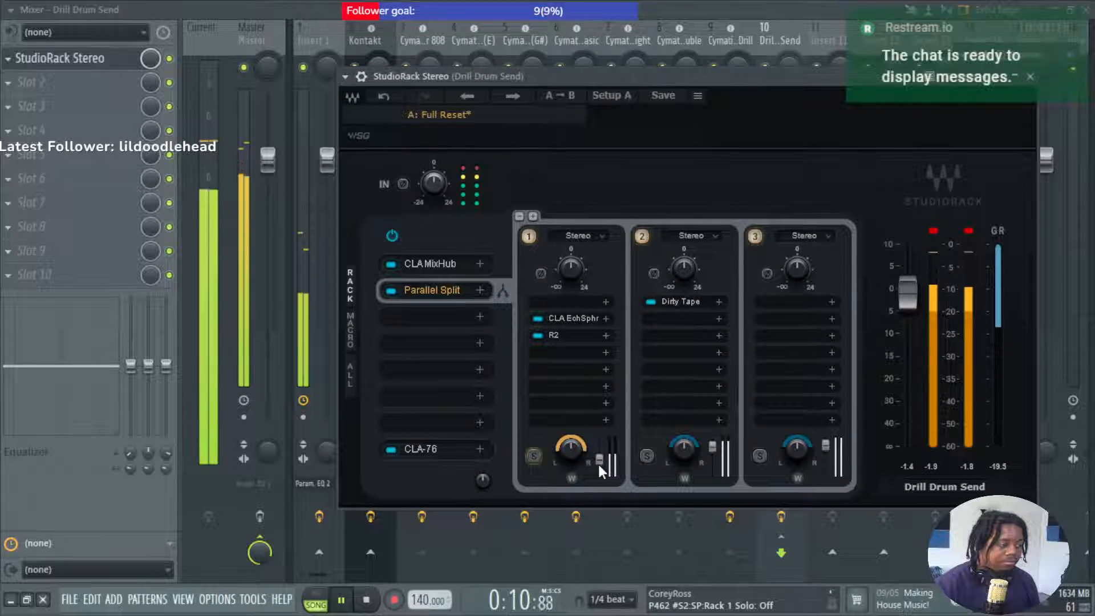
pyautogui.moveTo(595, 466)
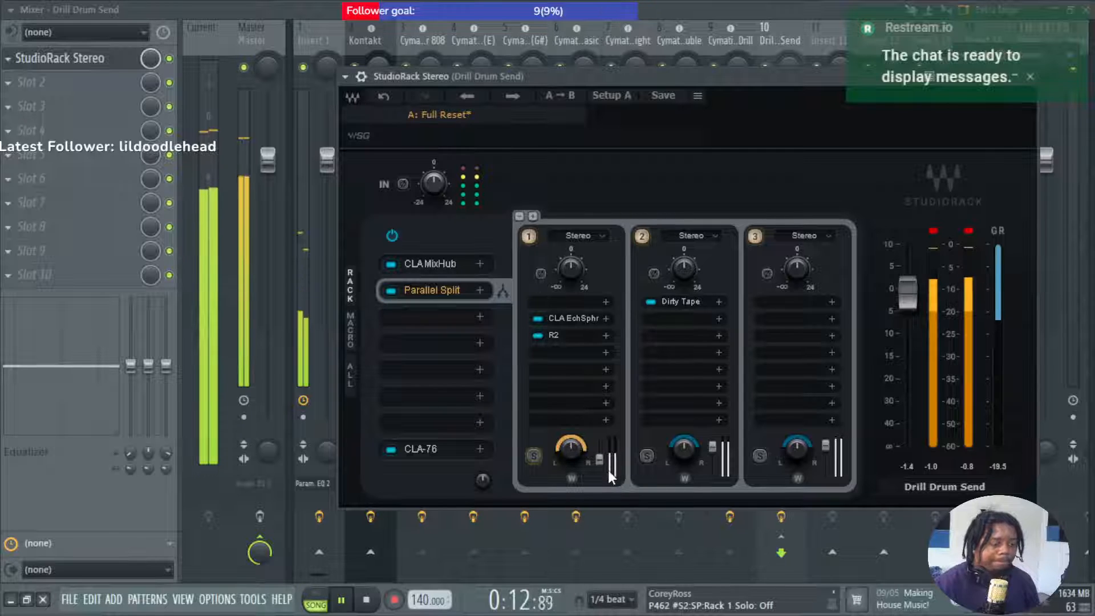
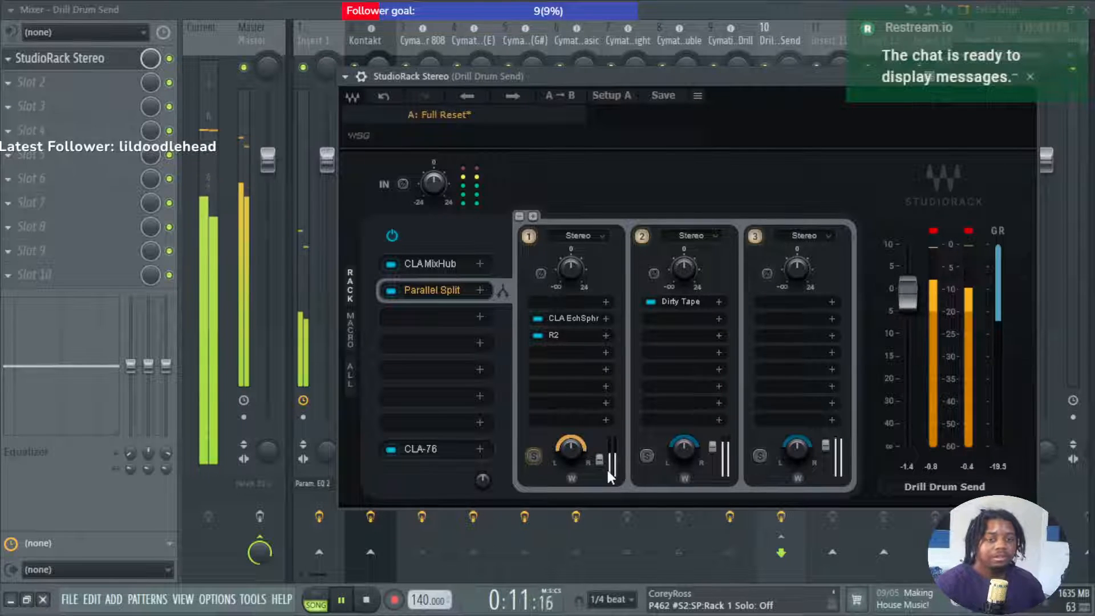
pyautogui.press('space')
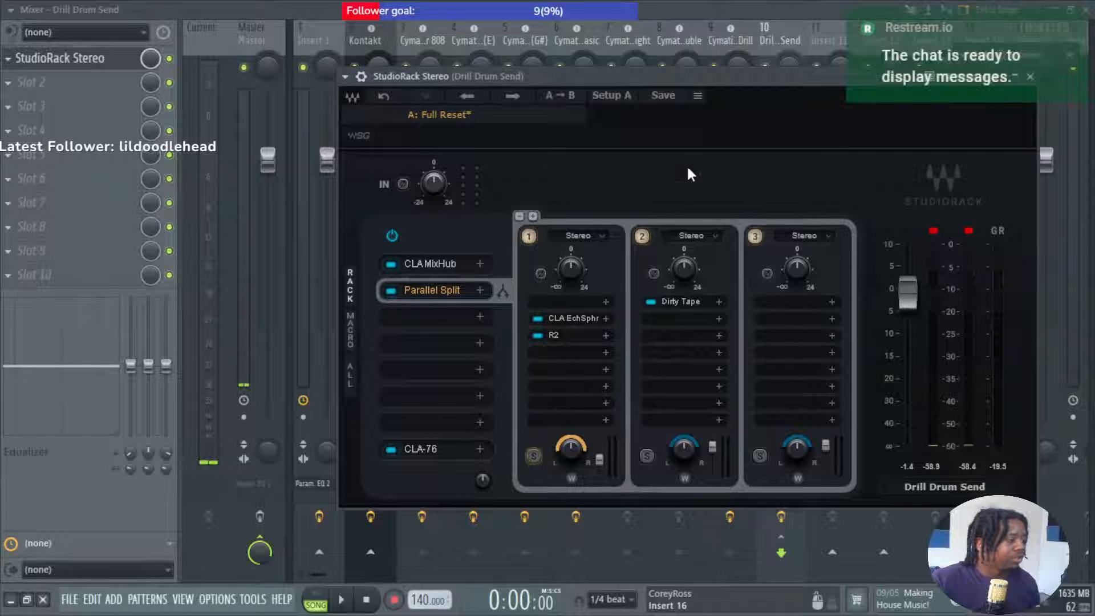
# Save the StudioRack setup as a preset named Drill Drum Send in the Drill Preset folder.
pyautogui.click(508, 113)
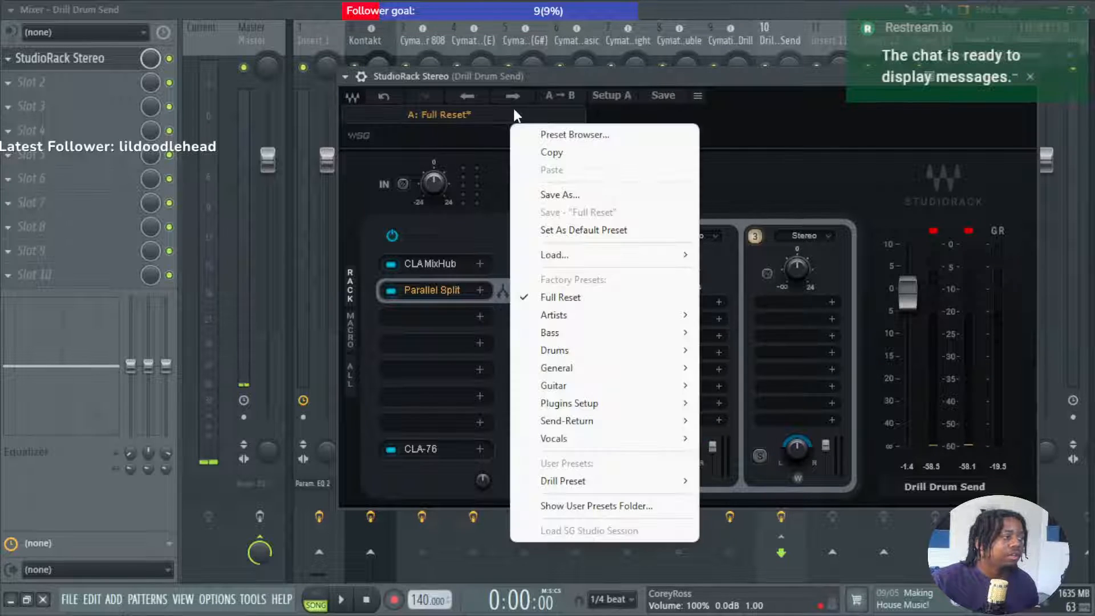
pyautogui.click(635, 196)
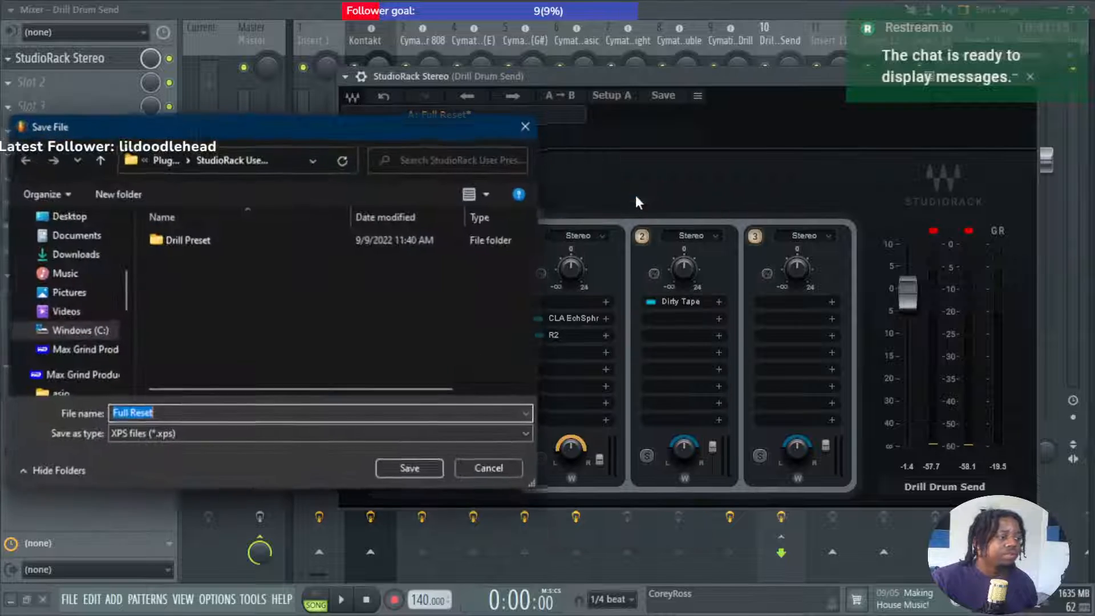
pyautogui.doubleClick(316, 238)
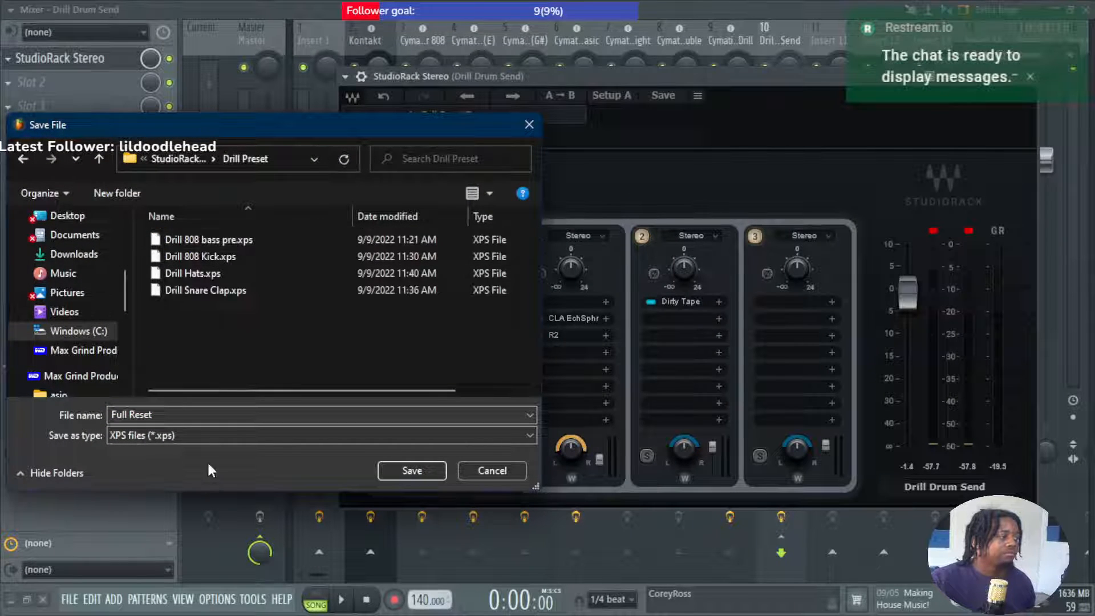
pyautogui.click(223, 413)
pyautogui.write('Drill')
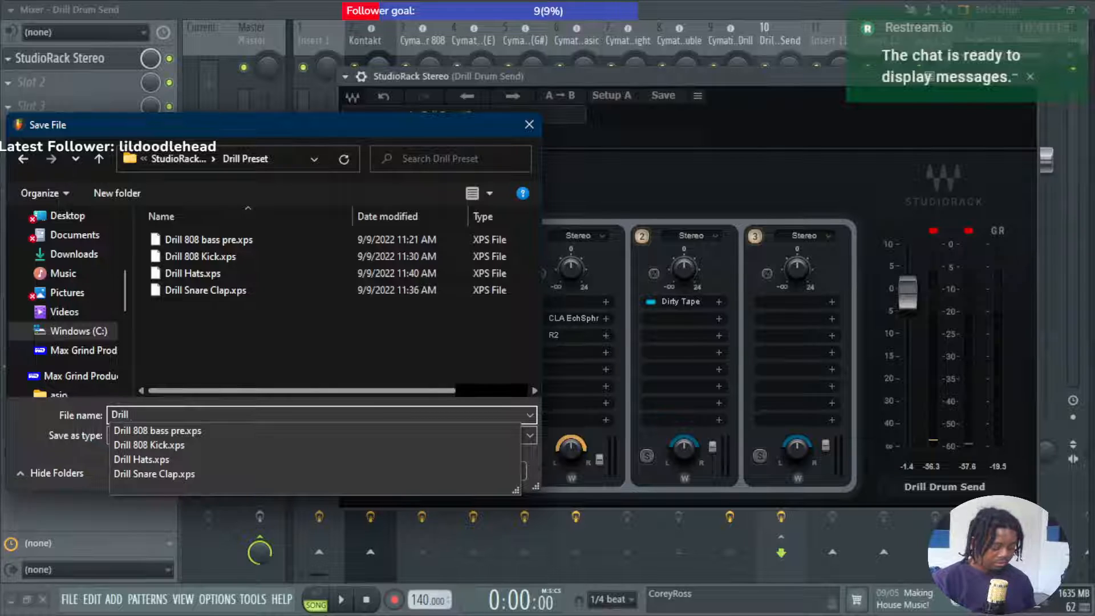
pyautogui.write(' Drum Send')
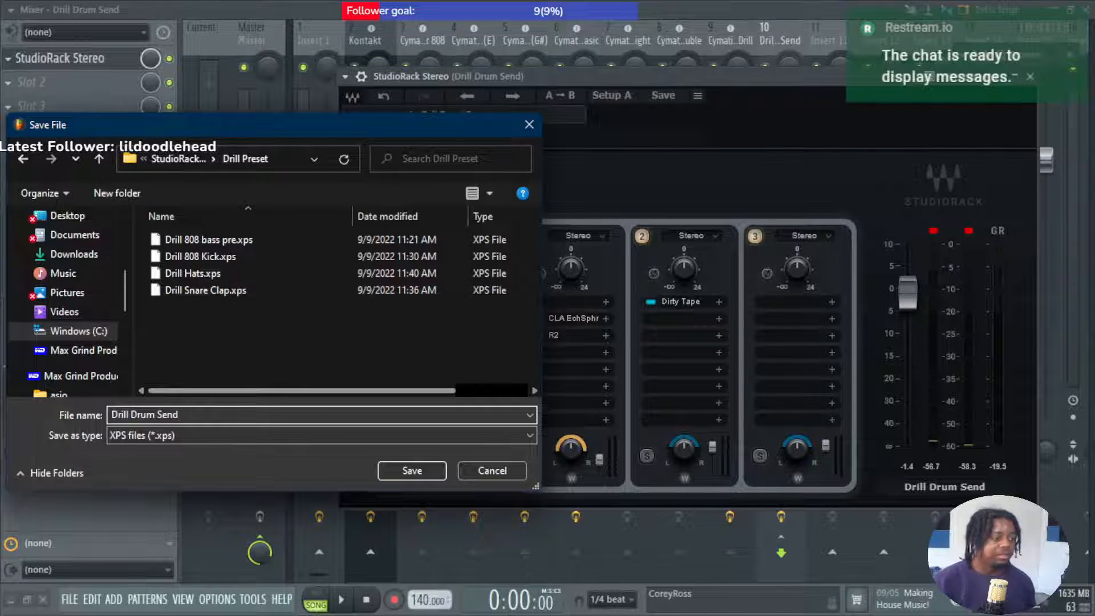
pyautogui.press('Return')
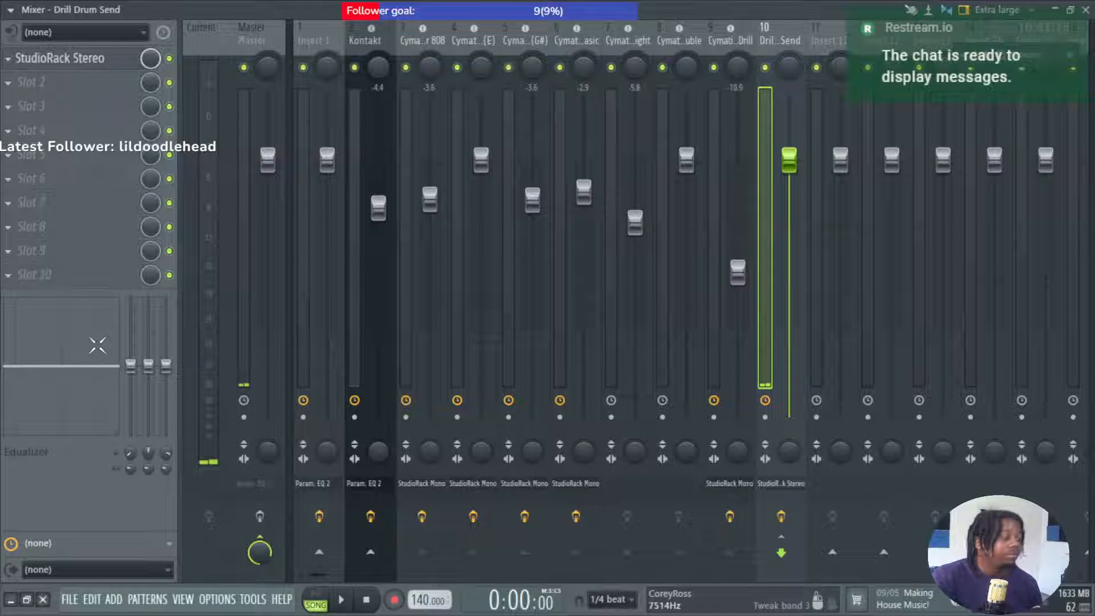
# Mute the Kontakt and Insert 1 tracks and lower the Drill Drum Send fader to about -1.5 dB during playback.
pyautogui.click(354, 67)
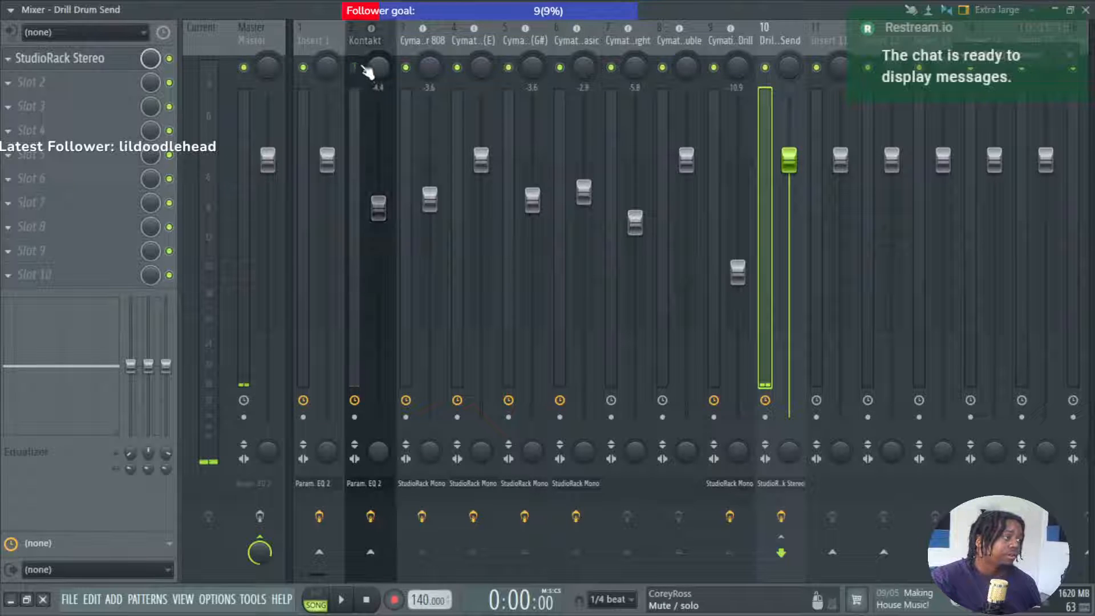
pyautogui.click(302, 68)
pyautogui.press('space')
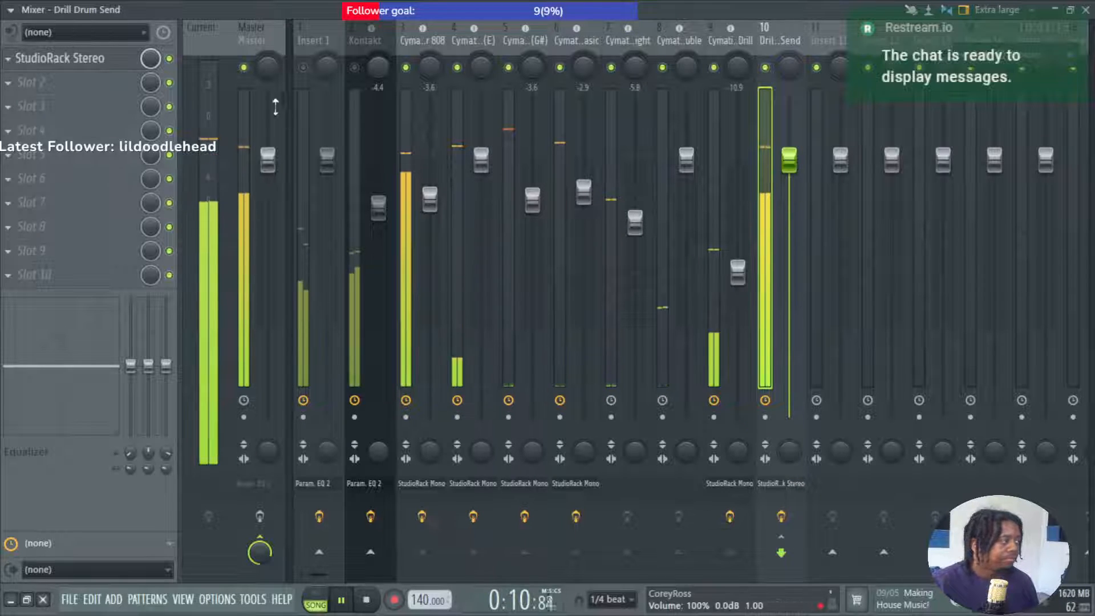
pyautogui.moveTo(150, 58); pyautogui.dragTo(150, 105)
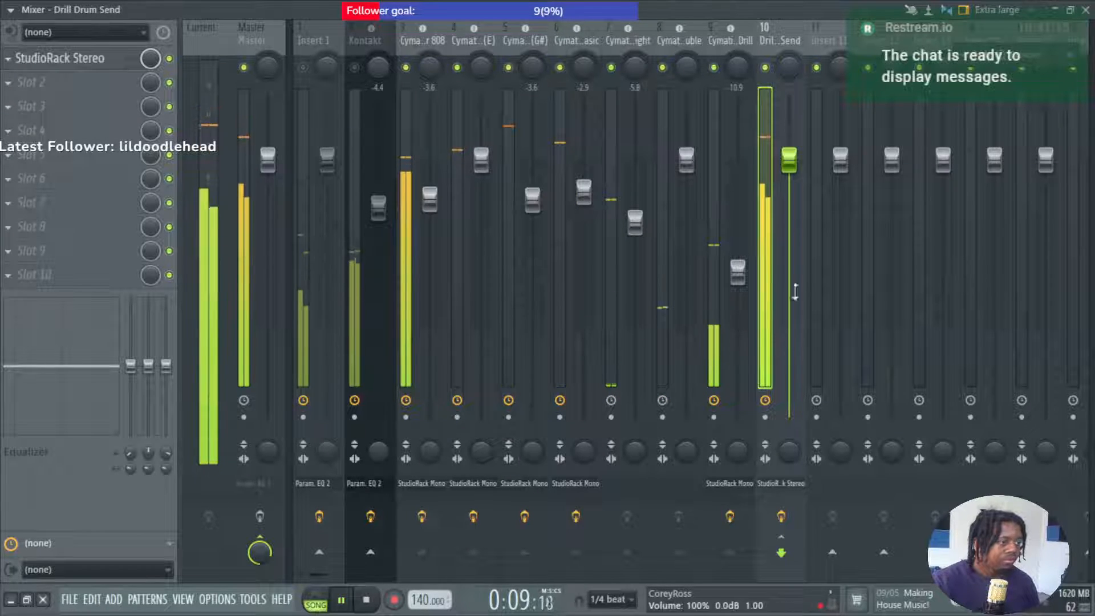
pyautogui.scroll(-3, 799, 270)
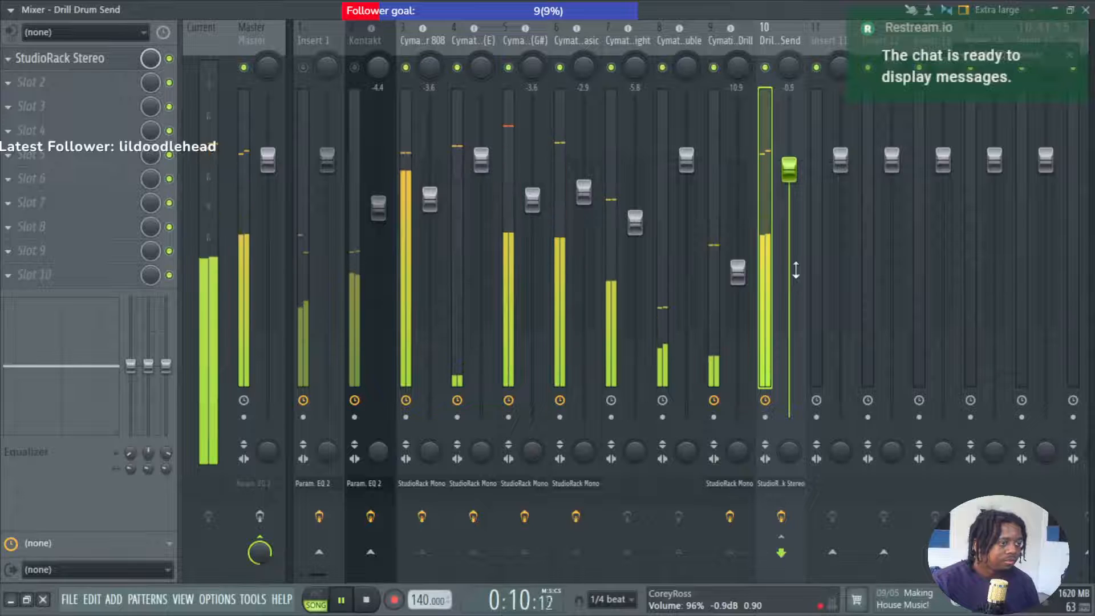
# Reopen StudioRack on Drill Drum Send, stop playback and switch parallel chain 3 from Stereo to Mid.
pyautogui.click(776, 483)
pyautogui.press('space')
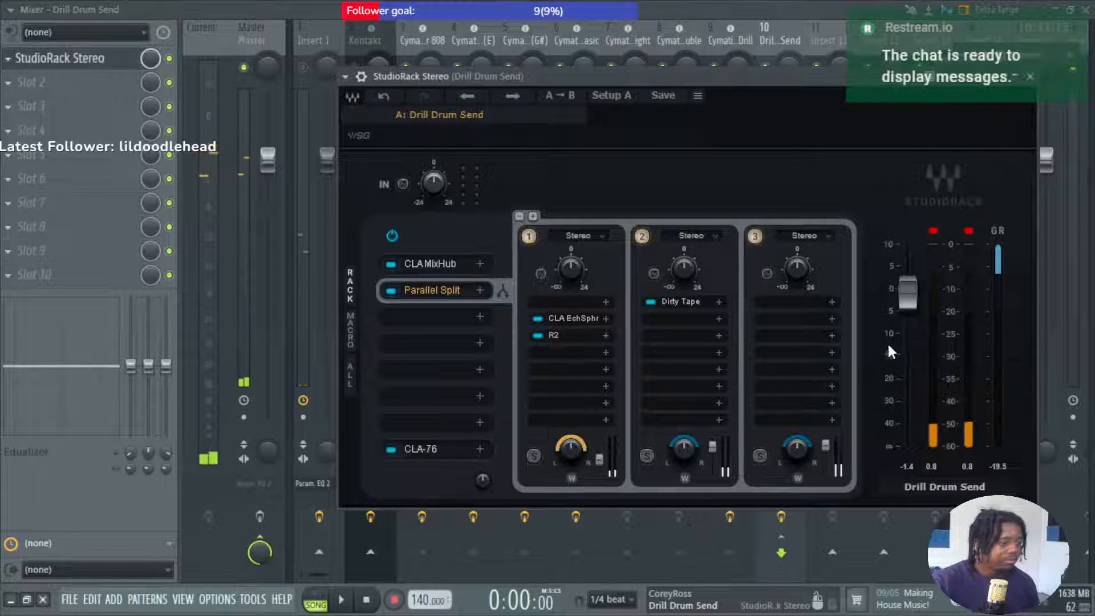
pyautogui.click(805, 236)
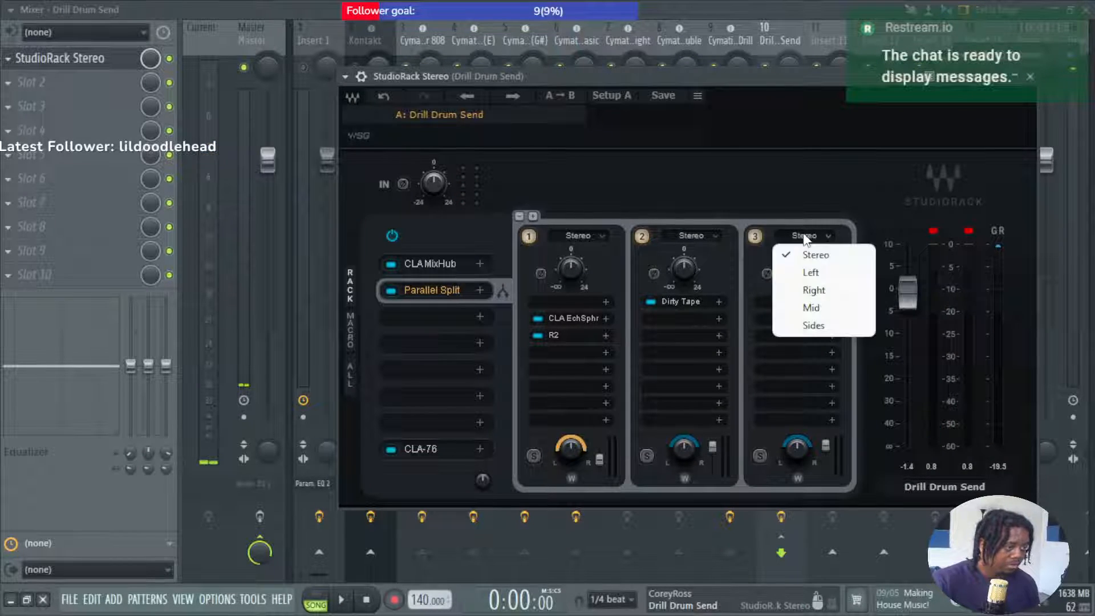
pyautogui.click(843, 317)
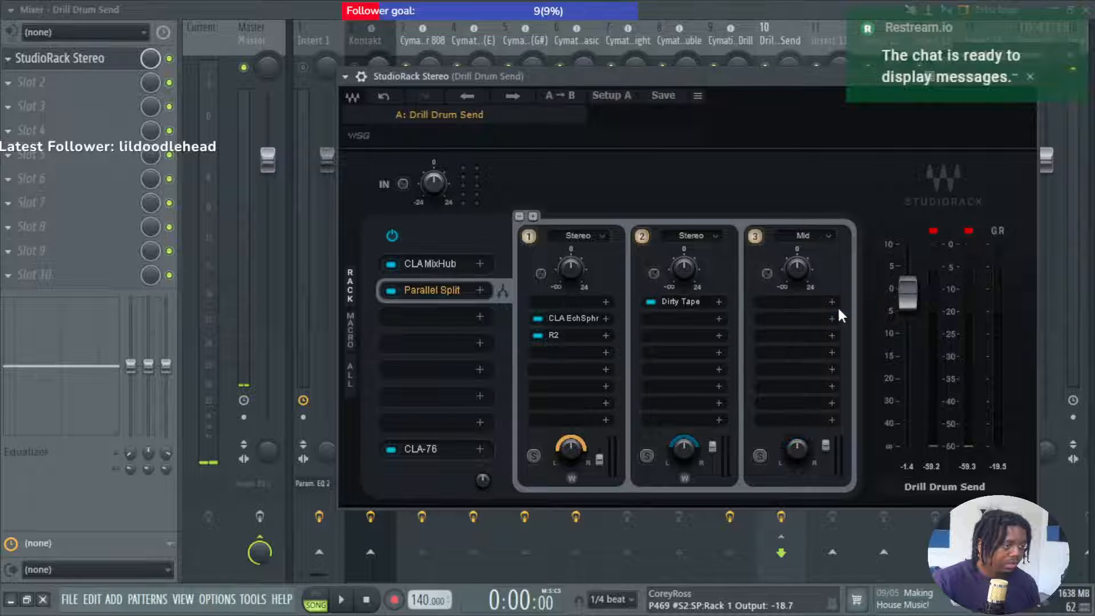
# Play the song and set chain 2's stereo width to 0.45.
pyautogui.press('space')
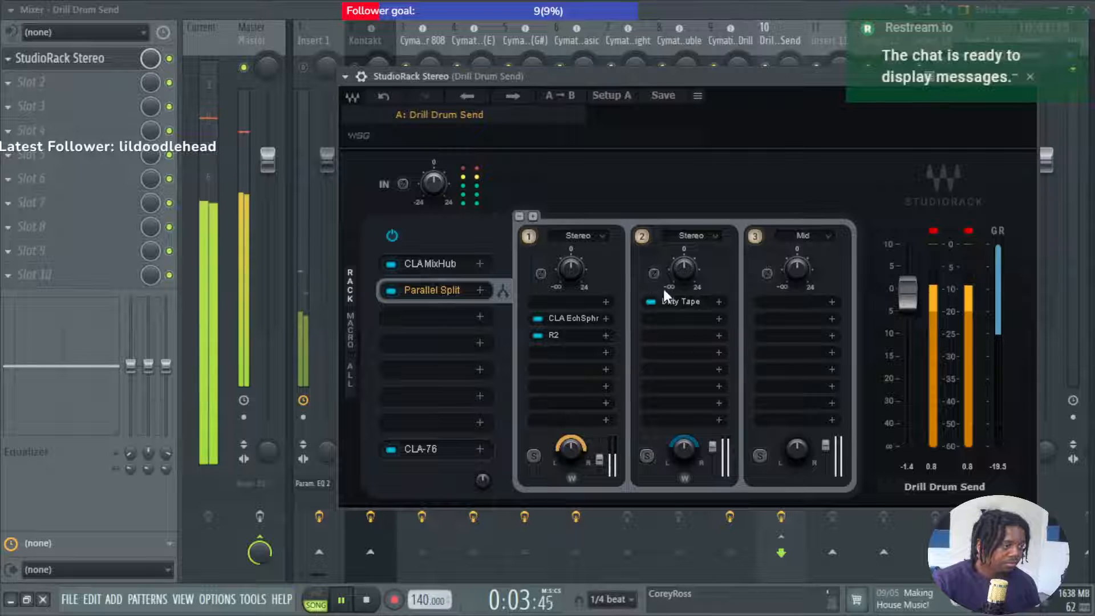
pyautogui.moveTo(683, 451); pyautogui.dragTo(683, 468)
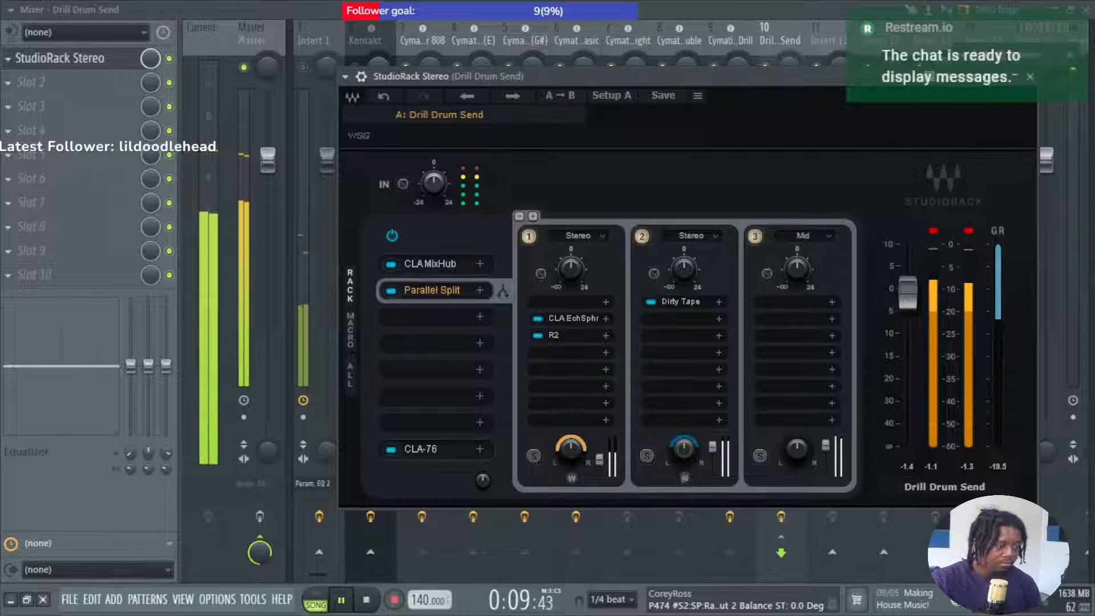
pyautogui.moveTo(685, 478); pyautogui.dragTo(685, 483)
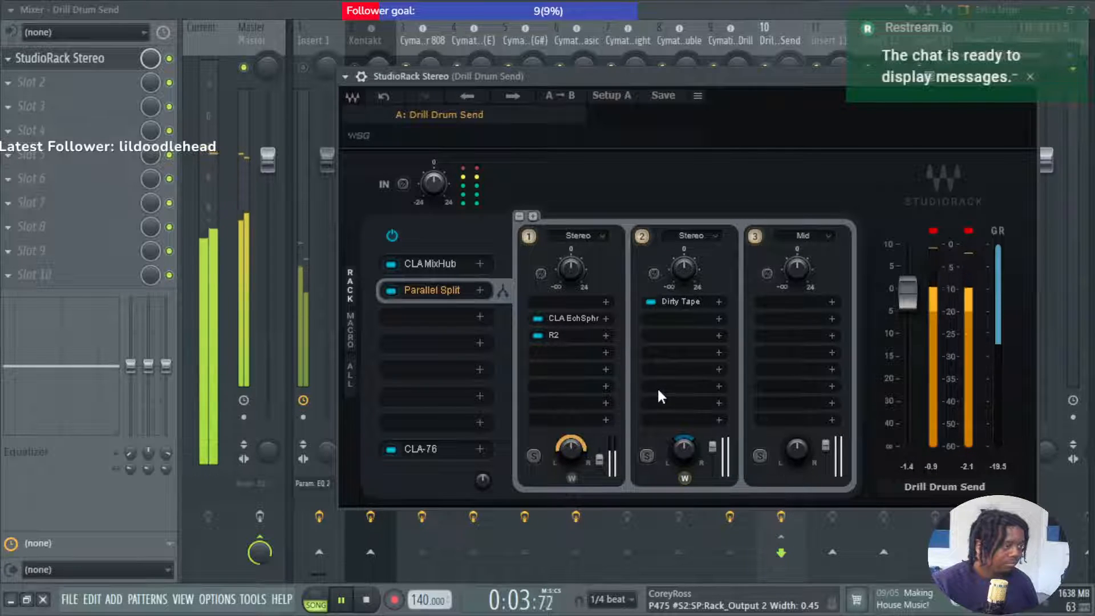
# Try different stereo balance positions on chain 1 and set its width to -0.41 during playback.
pyautogui.moveTo(570, 450); pyautogui.dragTo(571, 453)
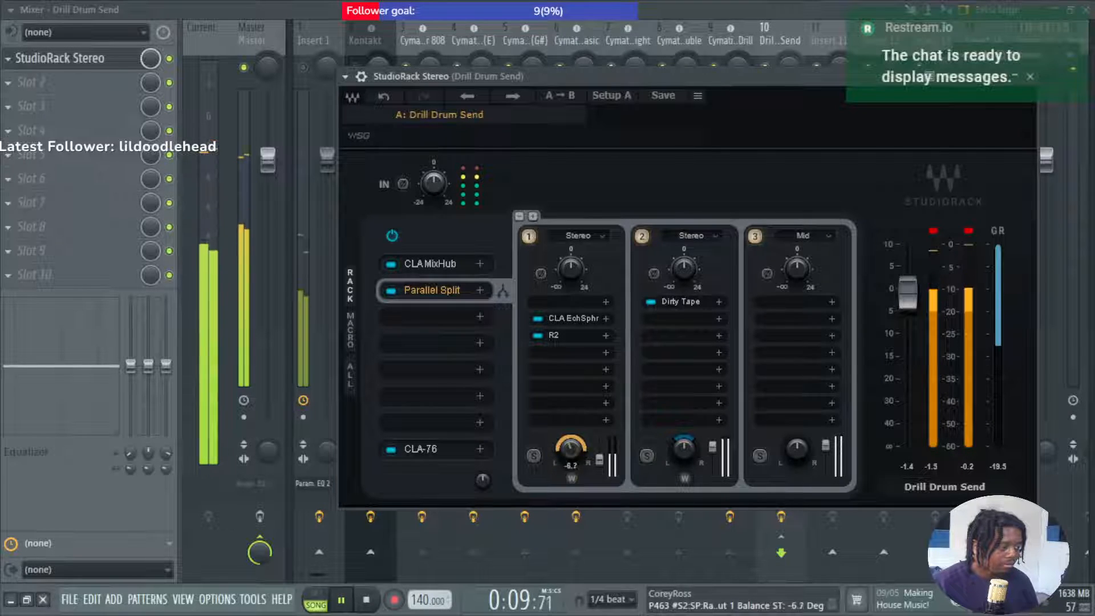
pyautogui.moveTo(570, 449); pyautogui.dragTo(570, 451)
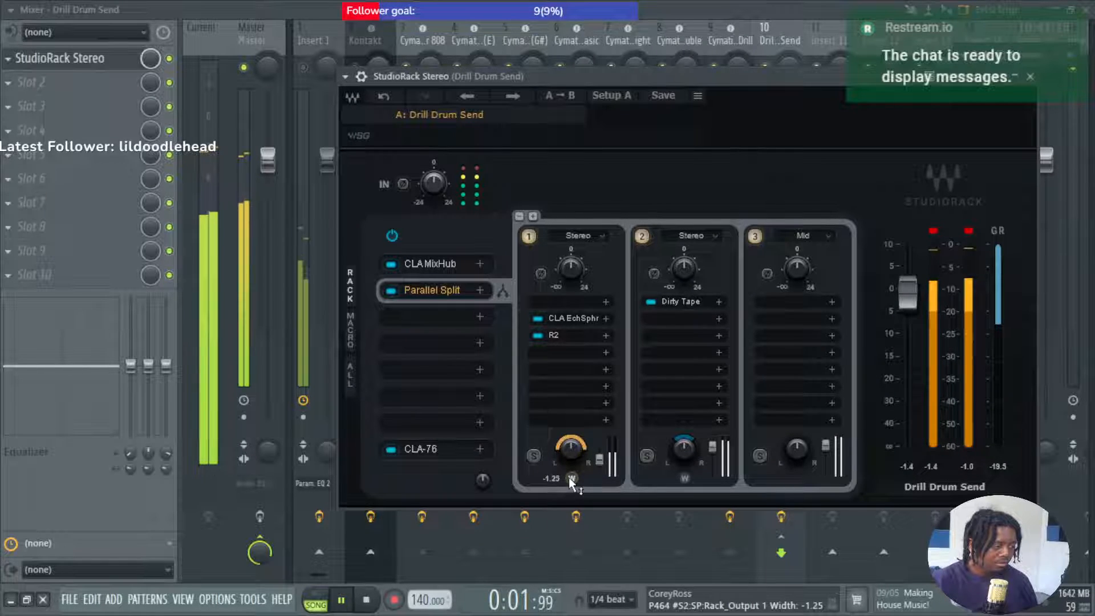
pyautogui.moveTo(572, 481); pyautogui.dragTo(572, 471)
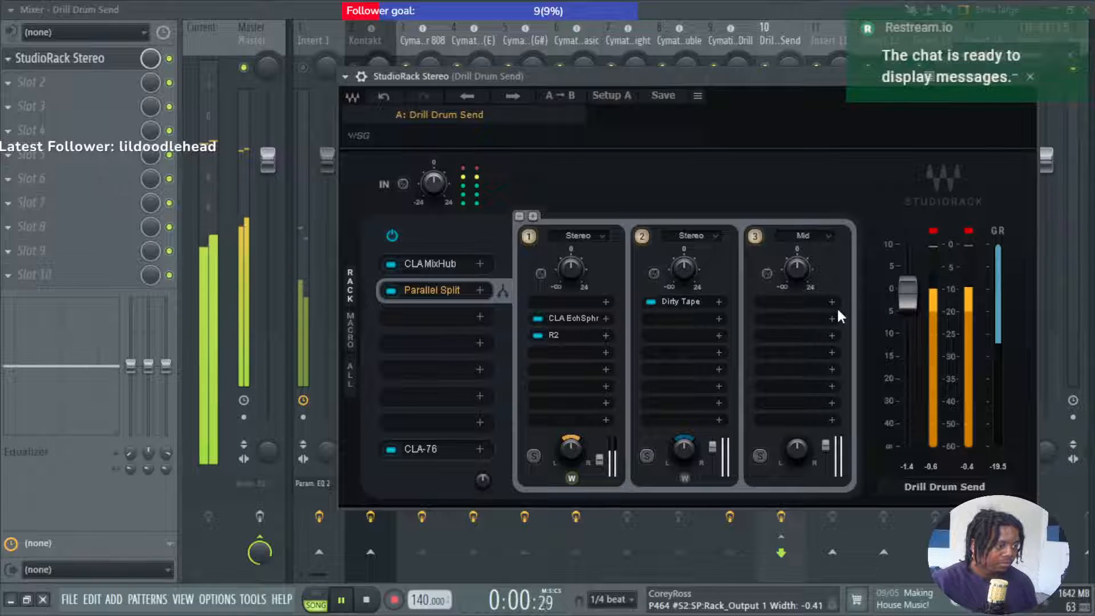
# Close StudioRack, disable the Drill Drum Send effects to hear the drums unprocessed, and stop playback.
pyautogui.click(1029, 78)
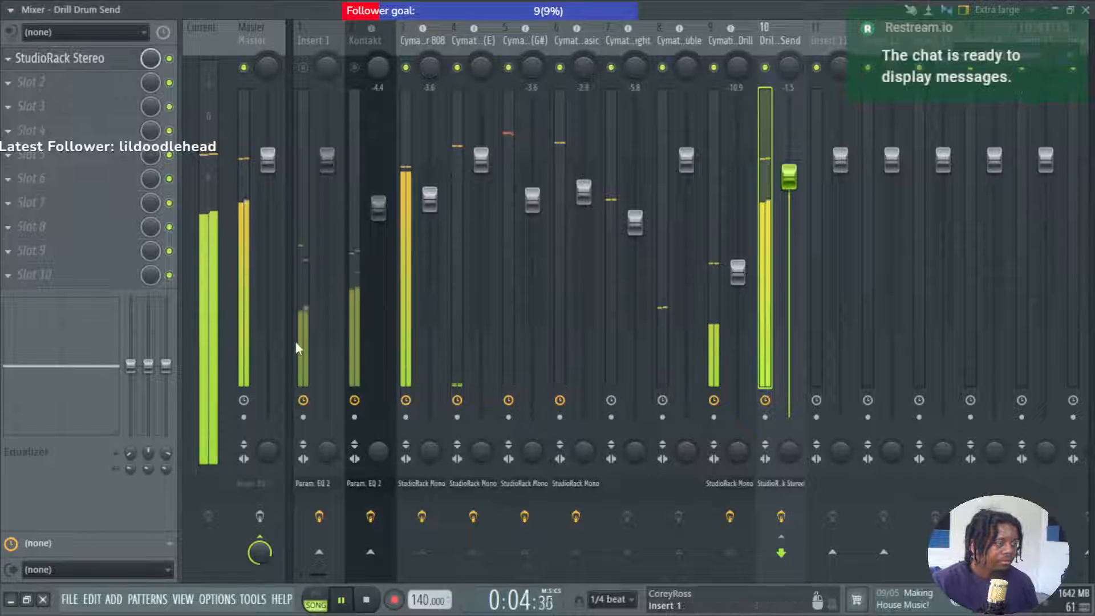
pyautogui.click(798, 522)
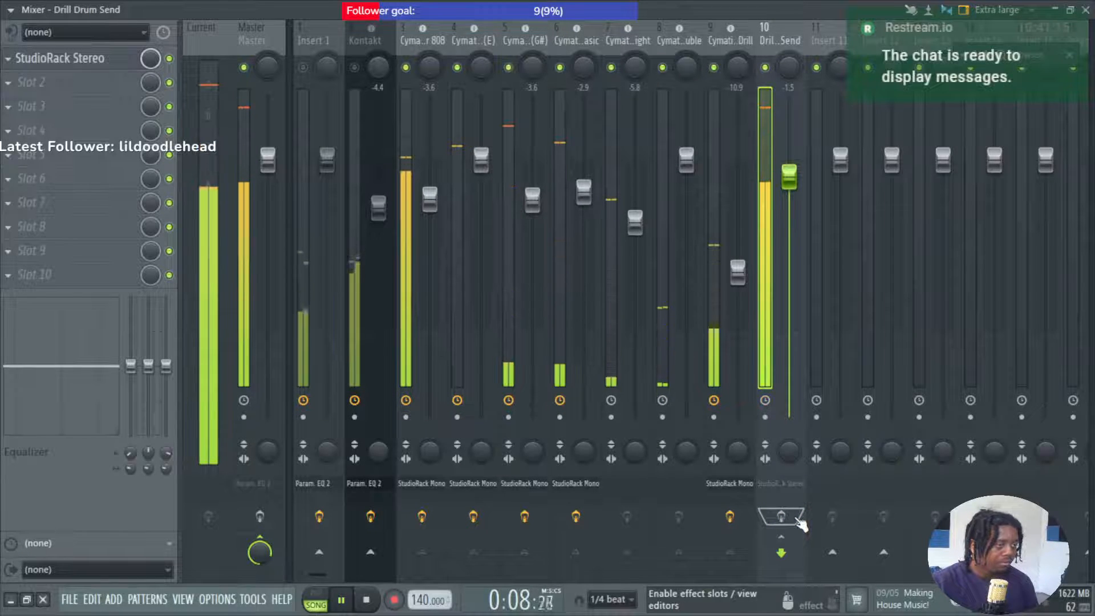
pyautogui.press('space')
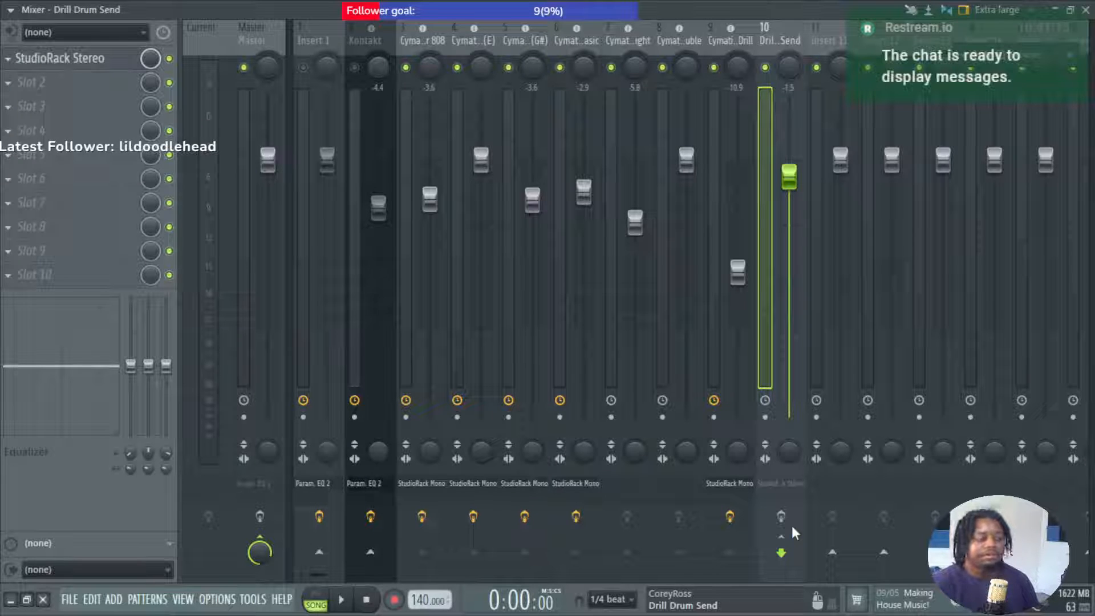
# Bypass the effects on the 808, kick, snare, clap, hi-hat and Drill Drum Send channels and play the song unprocessed.
pyautogui.click(777, 519)
pyautogui.click(778, 519)
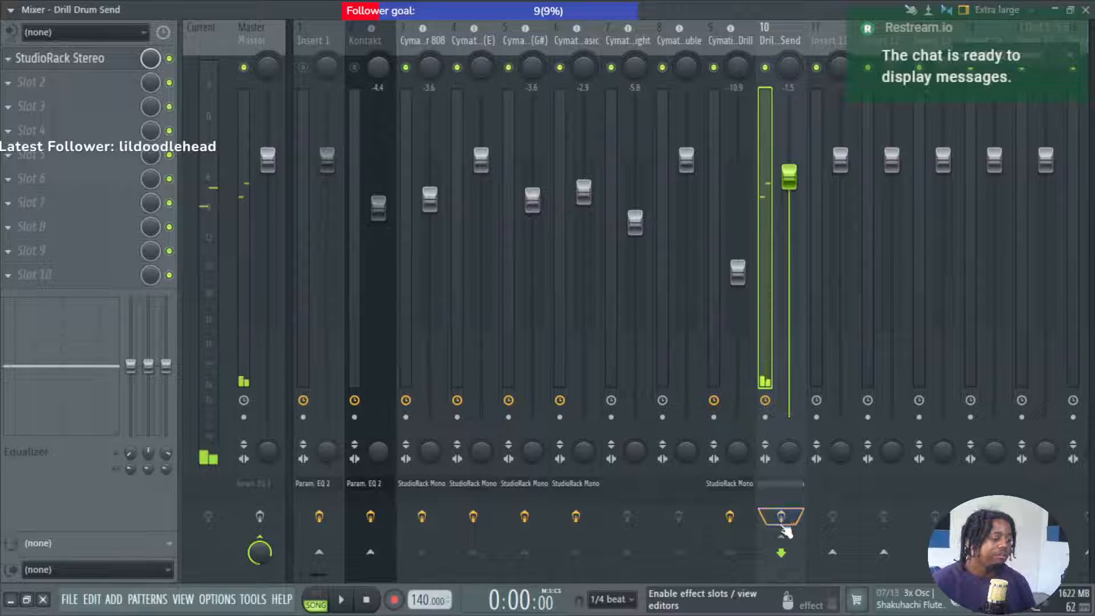
pyautogui.click(729, 518)
pyautogui.click(574, 519)
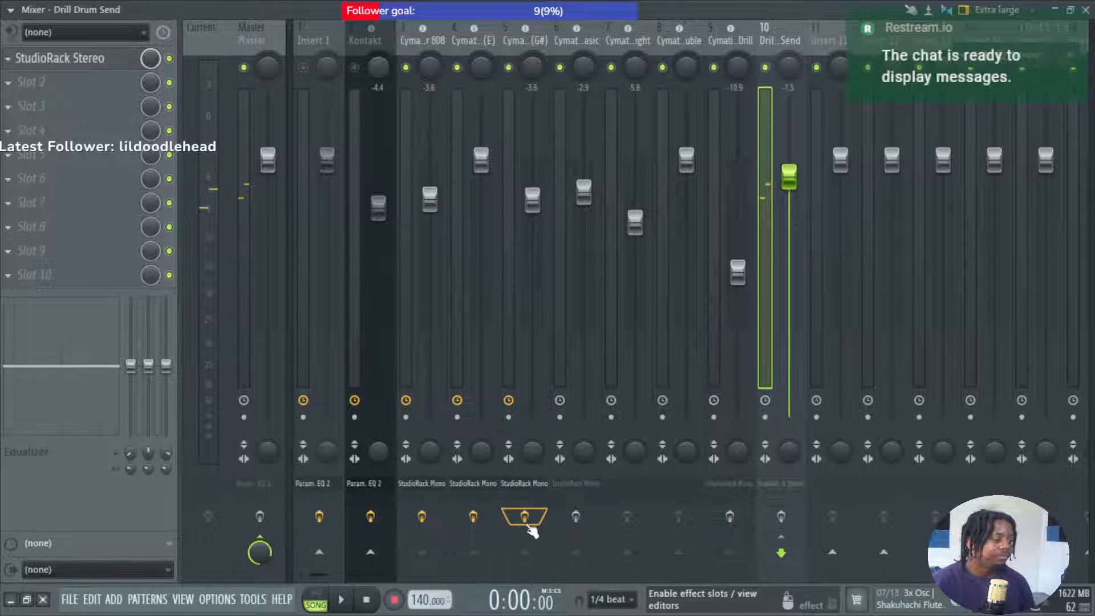
pyautogui.click(480, 522)
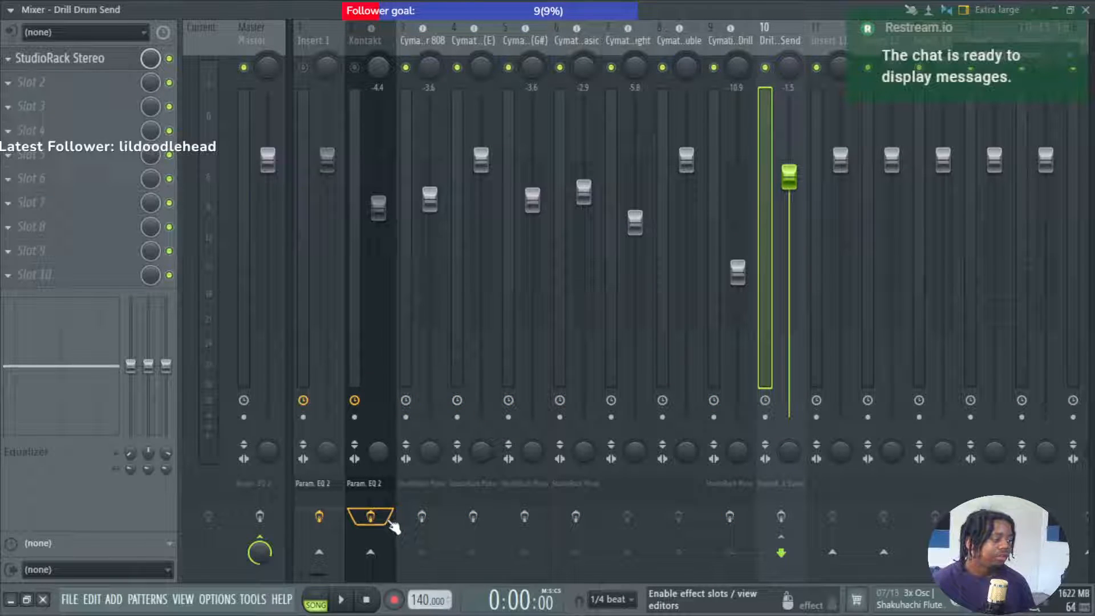
pyautogui.press('space')
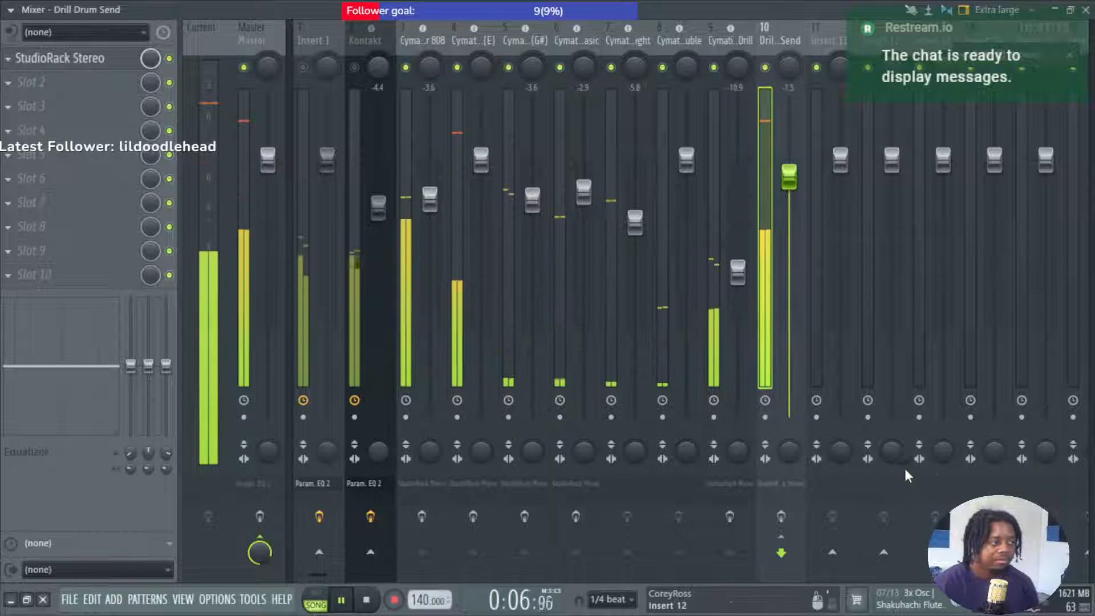
pyautogui.press('space')
# Re-enable the effects on the 808, kick, snare, clap, hi-hat and Drill Drum Send channels, with the song playing for comparison.
pyautogui.click(421, 516)
pyautogui.click(473, 516)
pyautogui.click(524, 516)
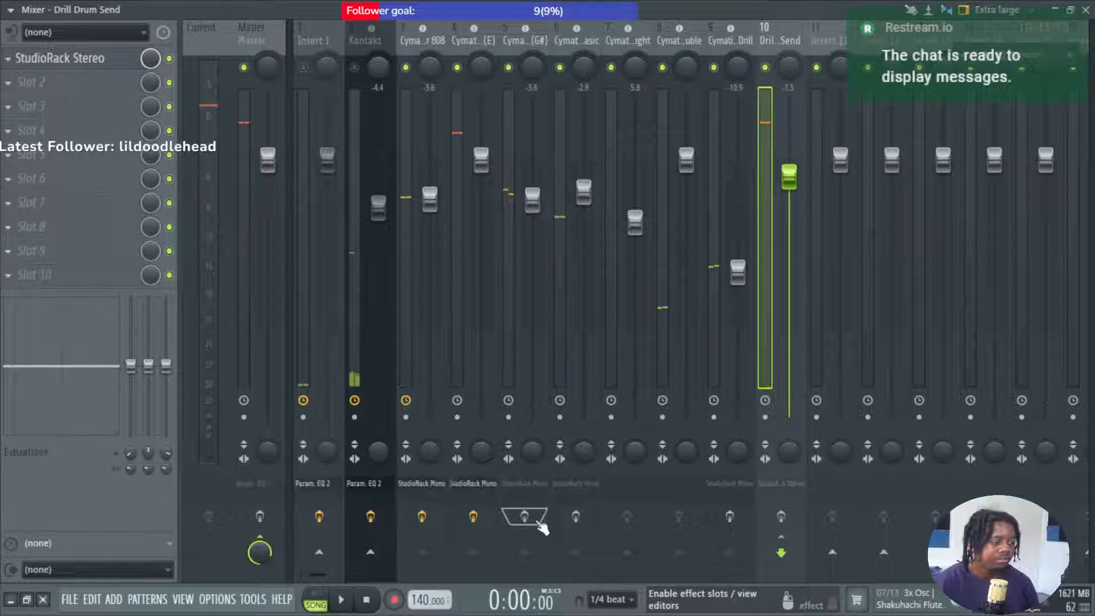
pyautogui.click(575, 517)
pyautogui.click(730, 517)
pyautogui.press('space')
pyautogui.click(782, 517)
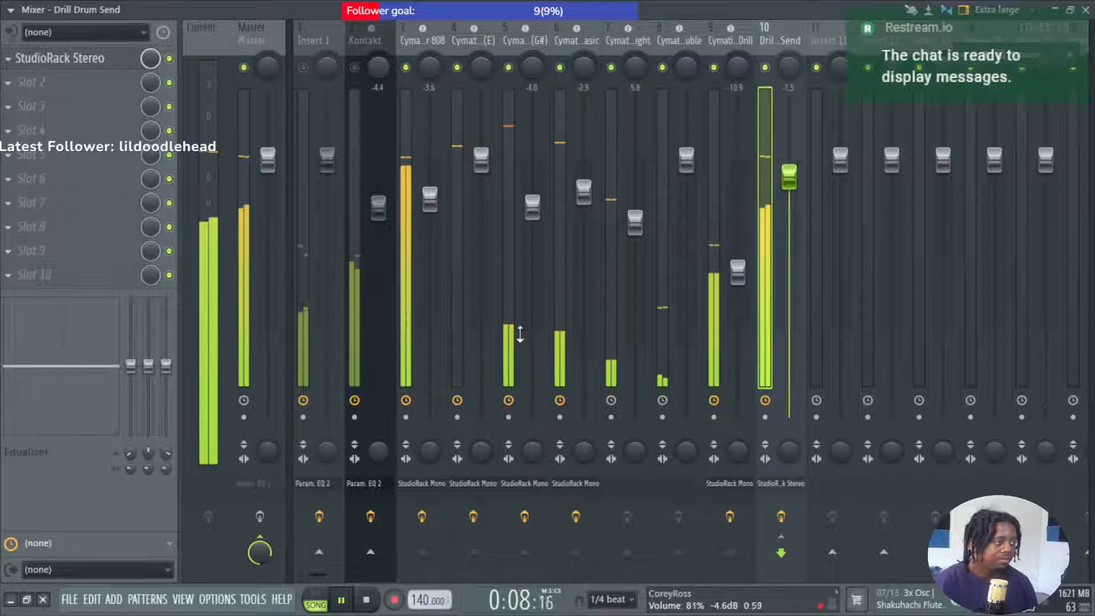
# Lower the snare channel to -8.9 dB and the clap channel to -6.4 dB during playback, and stop the song.
pyautogui.scroll(-4, 519, 332)
pyautogui.scroll(-3, 520, 332)
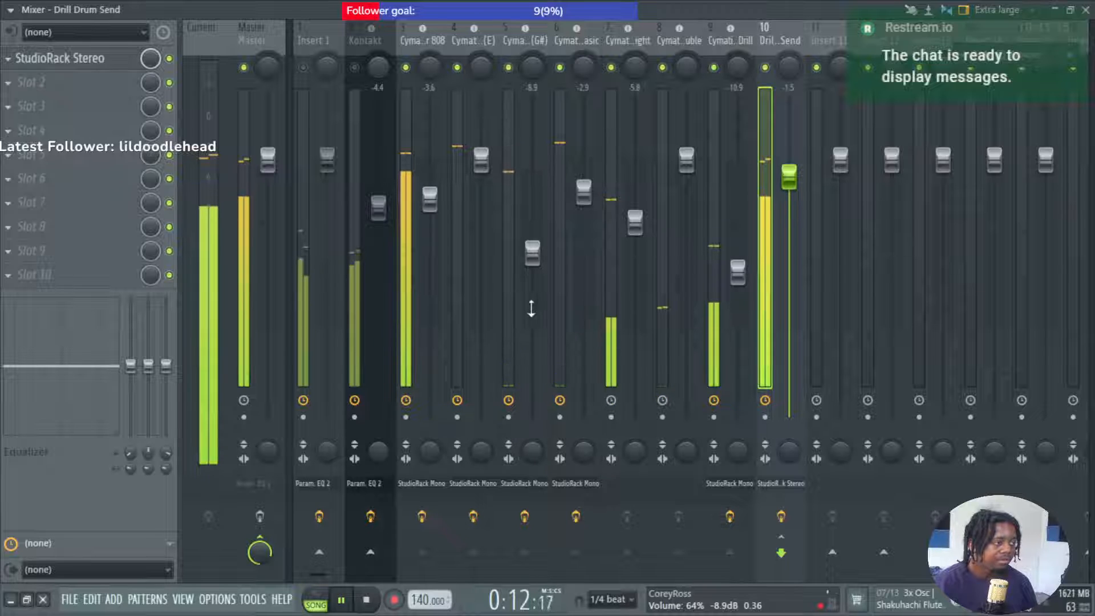
pyautogui.scroll(-3, 582, 279)
pyautogui.scroll(-1, 582, 283)
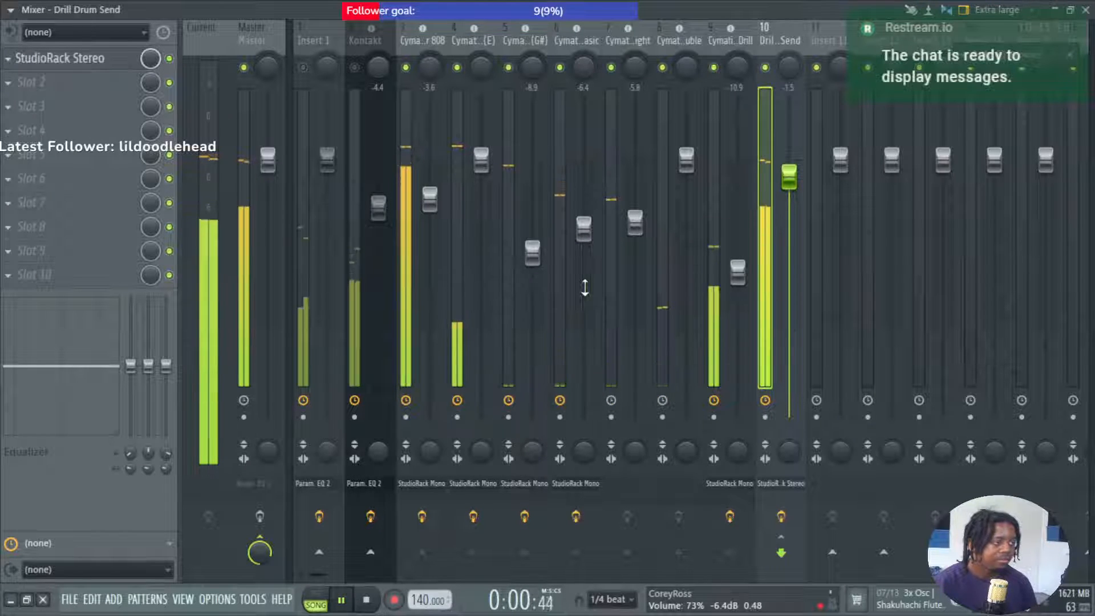
pyautogui.press('space')
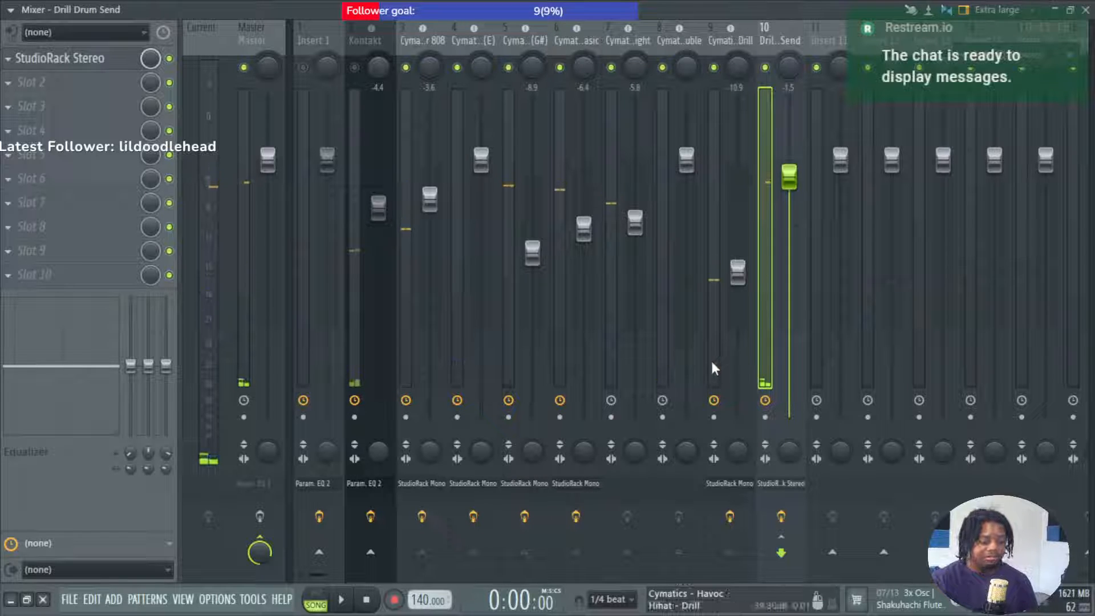
# Solo the Kontakt track in the playlist, unmute its mixer channel and start playback.
pyautogui.press('F5')
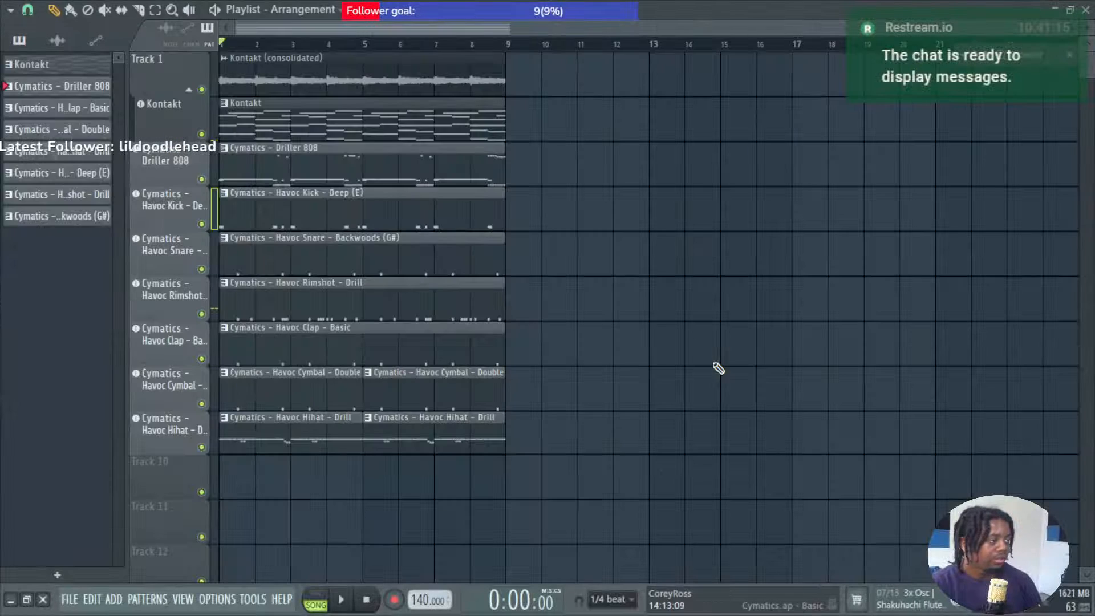
pyautogui.rightClick(202, 135)
pyautogui.press('F9')
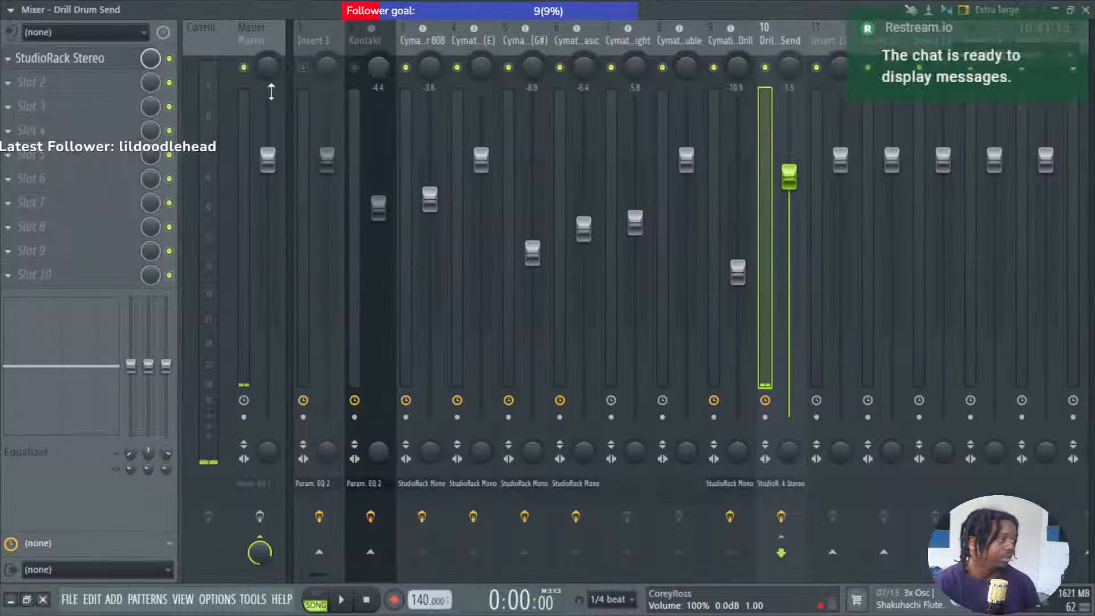
pyautogui.click(354, 68)
pyautogui.press('space')
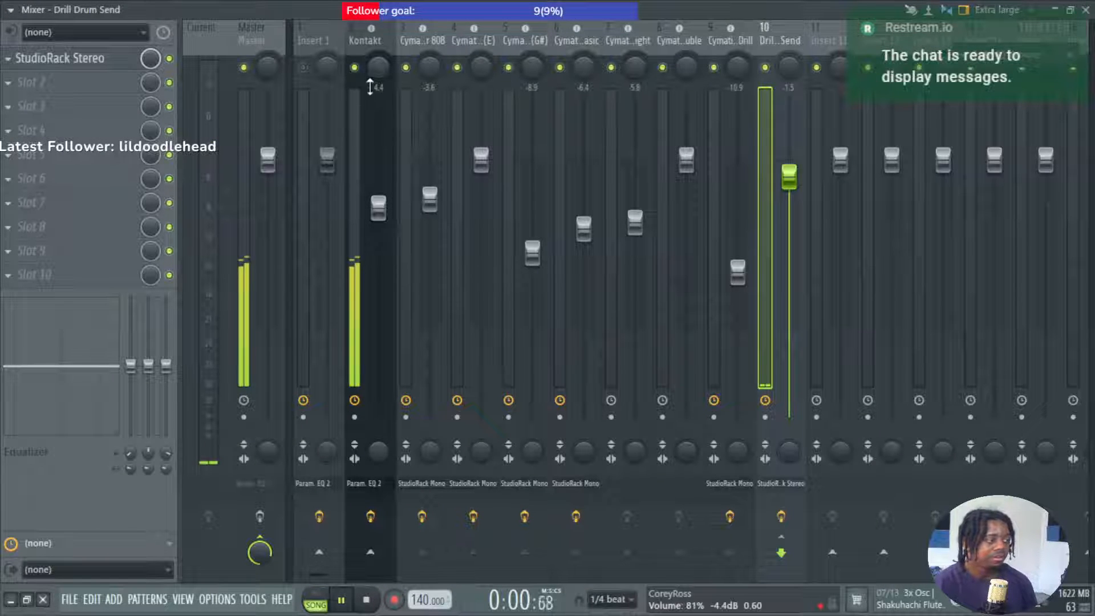
# Unmute the consolidated Kontakt audio on playlist Track 1 and its mixer channel Insert 1 during playback.
pyautogui.press('F5')
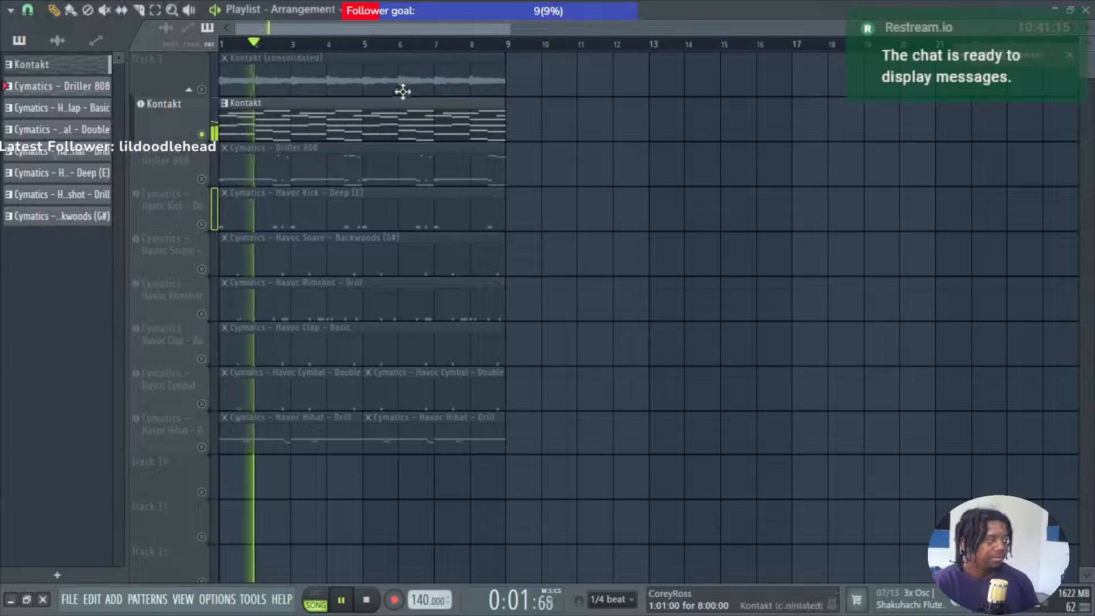
pyautogui.click(201, 89)
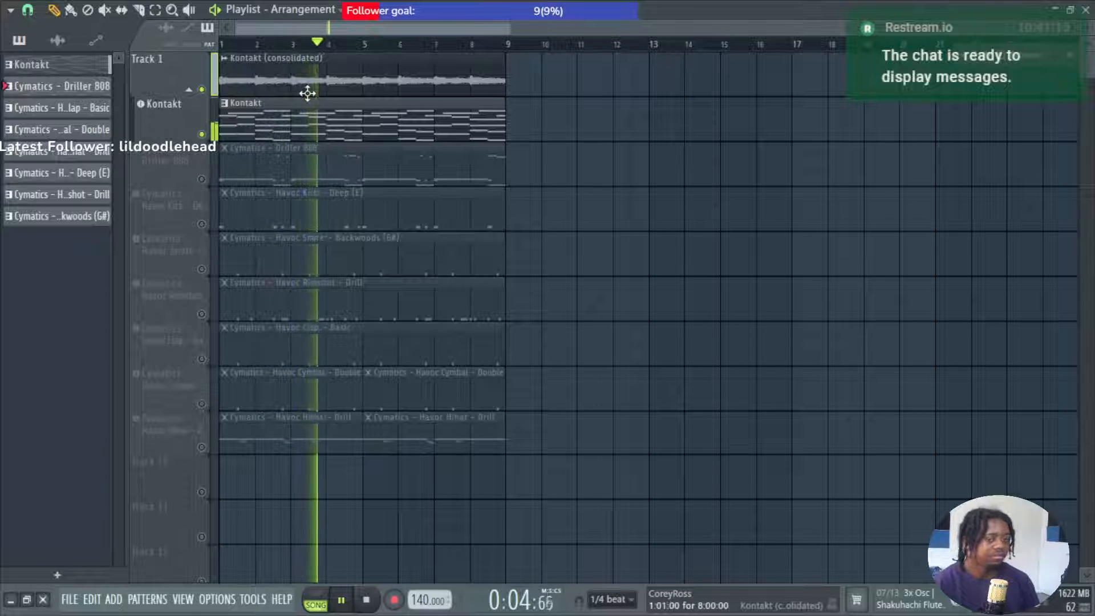
pyautogui.press('F9')
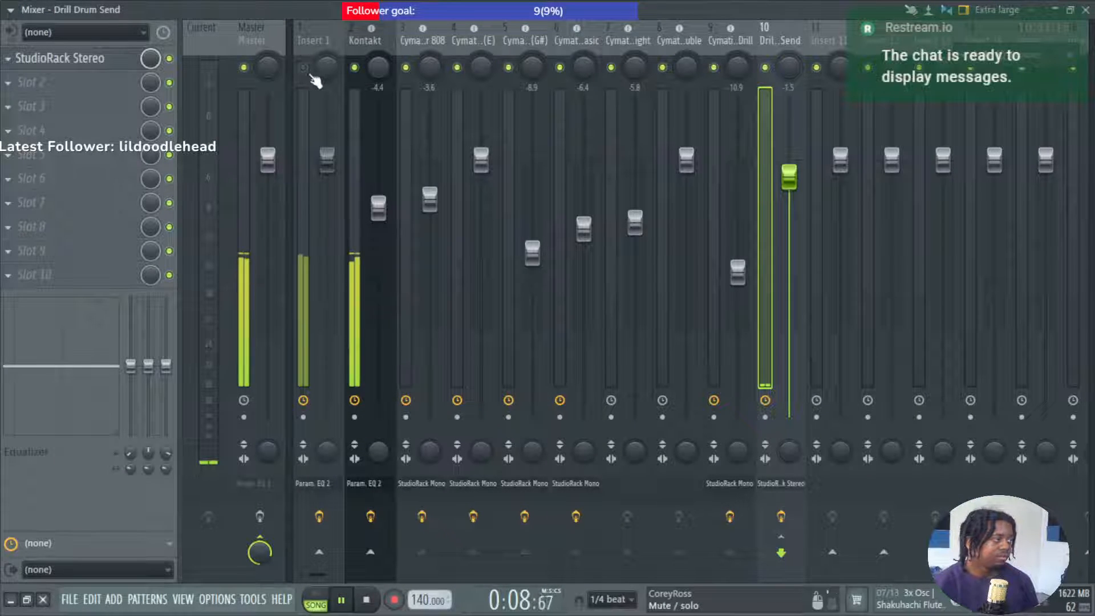
pyautogui.click(309, 71)
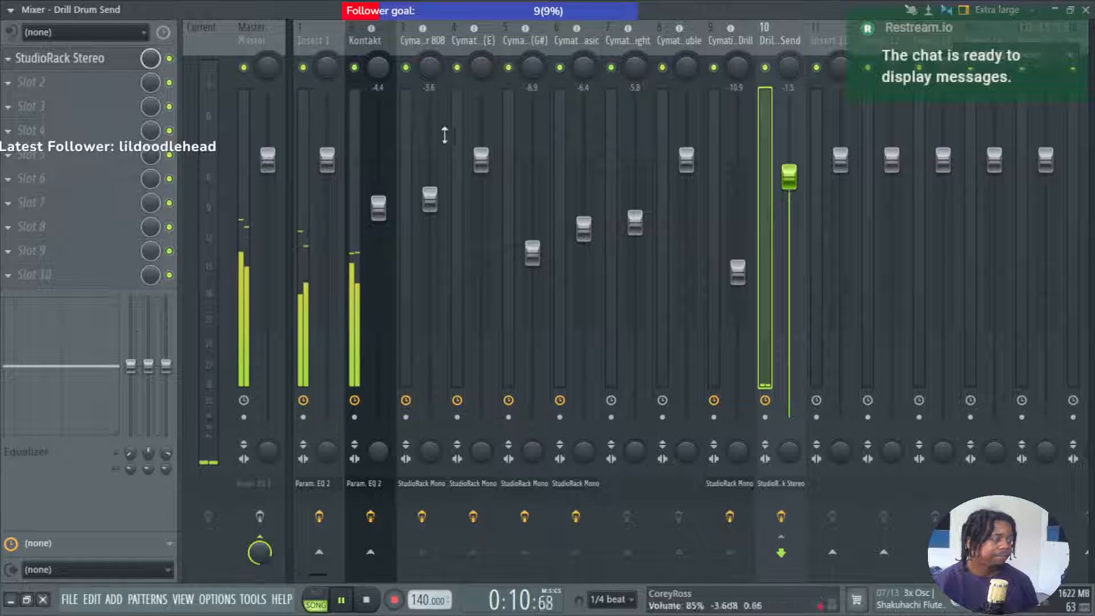
# Listen to both Kontakt layers together, check the Master channel's effects toggle, and stop playback.
pyautogui.press('F5')
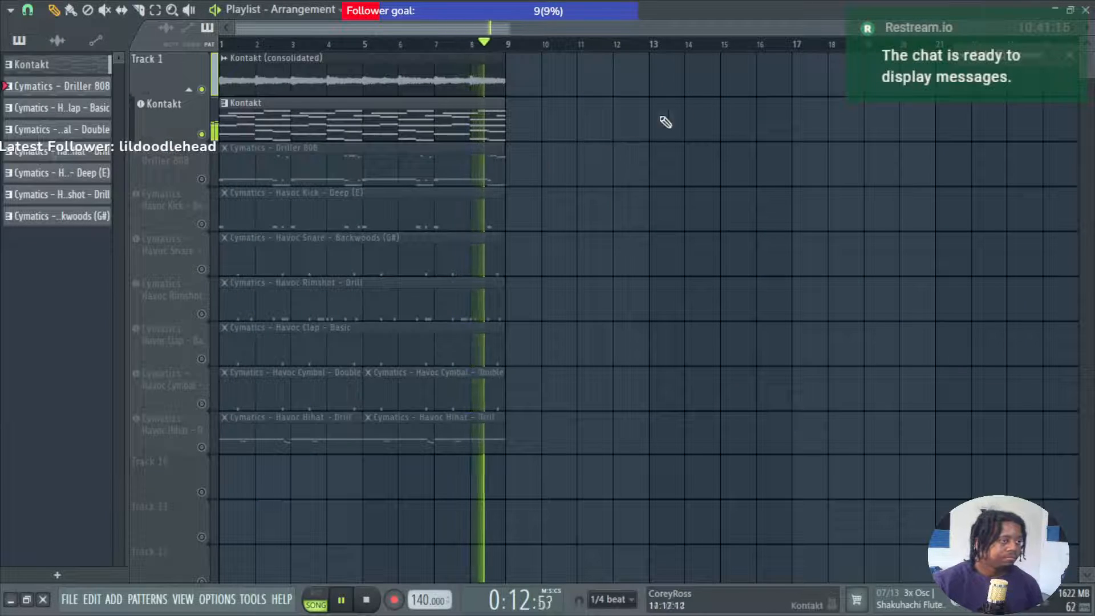
pyautogui.press('F9')
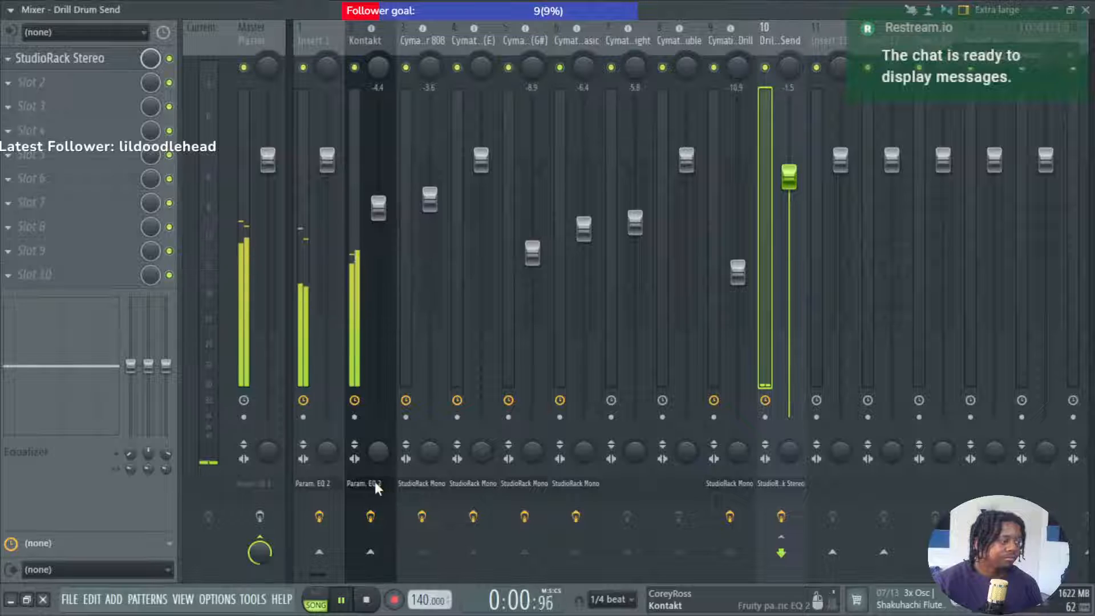
pyautogui.click(261, 517)
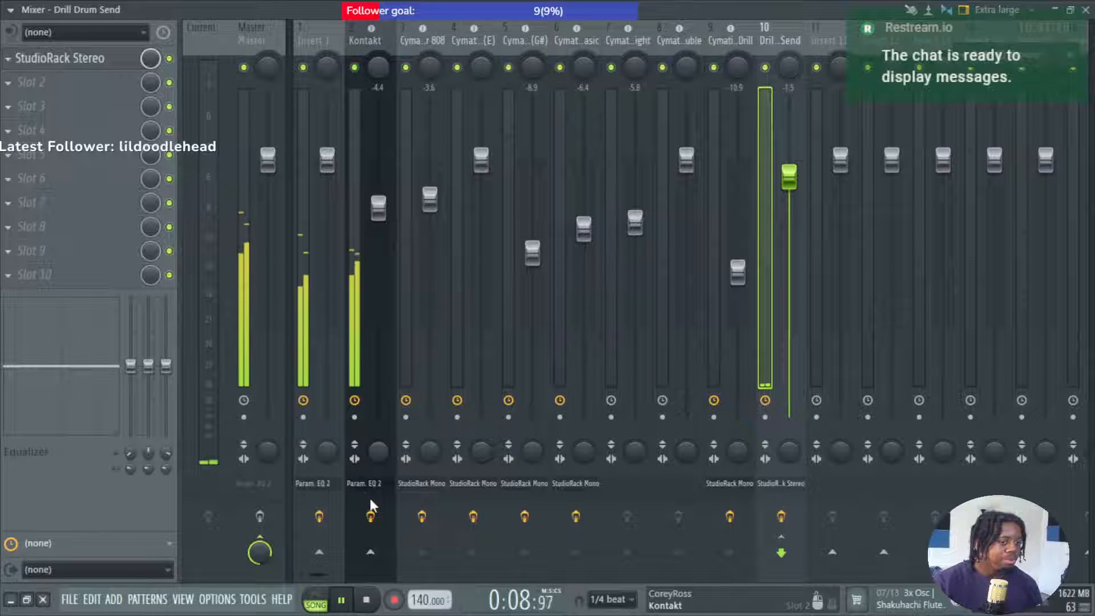
pyautogui.press('space')
# Show the playlist with the sample browser and collapse the Havoc Drum Kit (PREVIEW) folder.
pyautogui.press('F5')
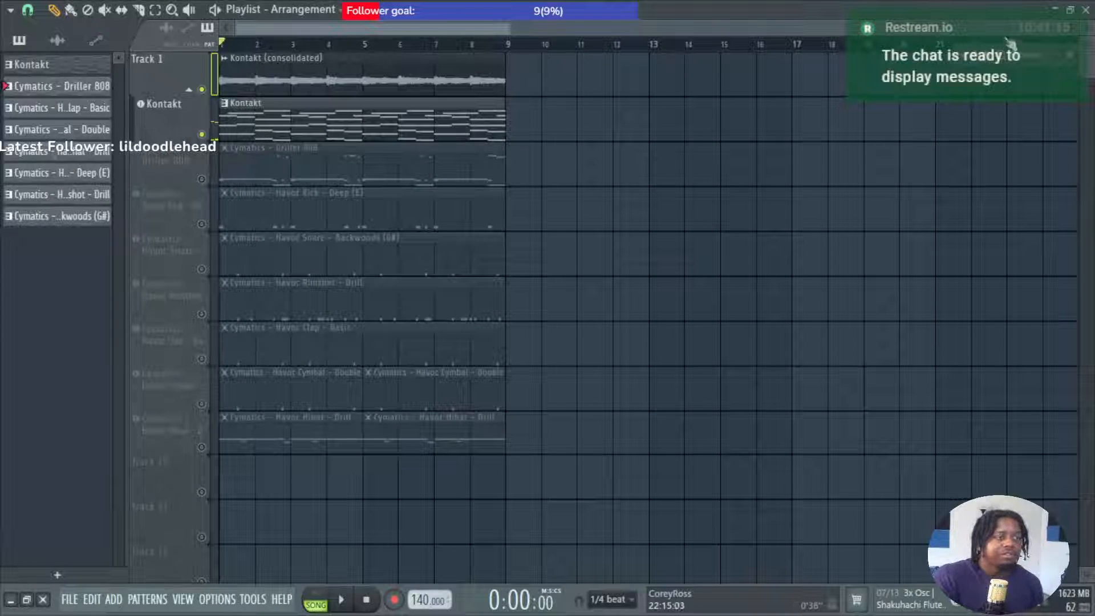
pyautogui.hotkey('alt', 'F8')
pyautogui.scroll(6, 878, 251)
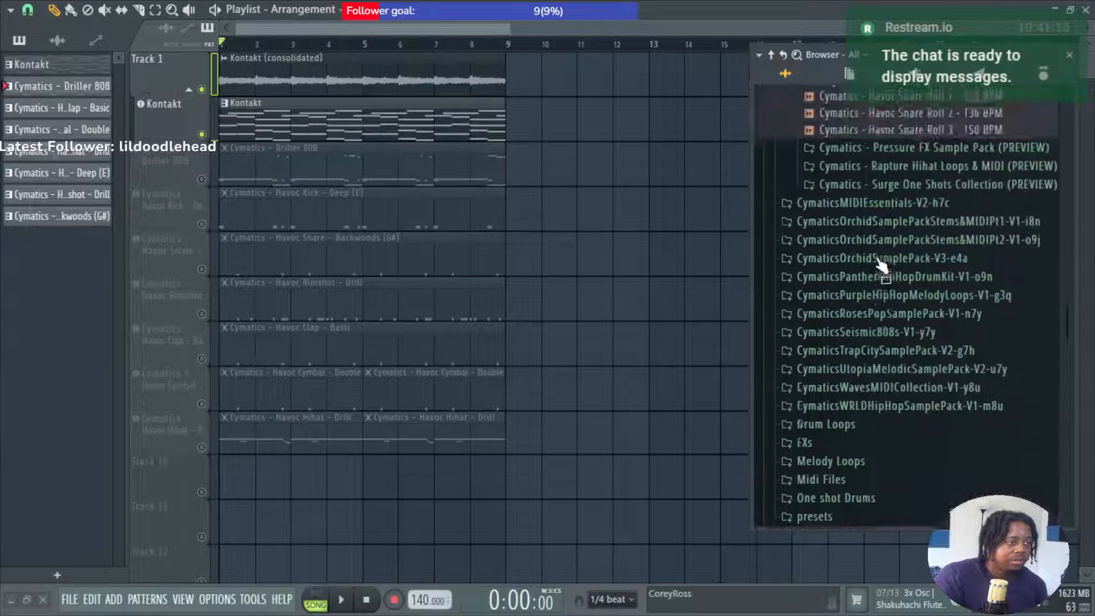
pyautogui.scroll(12, 881, 265)
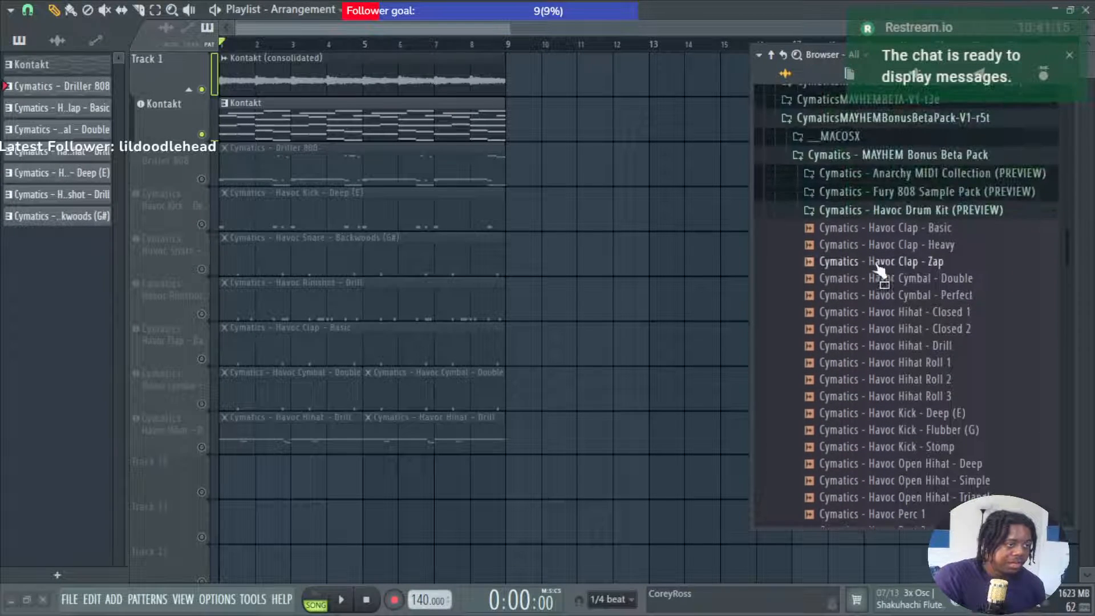
pyautogui.click(905, 212)
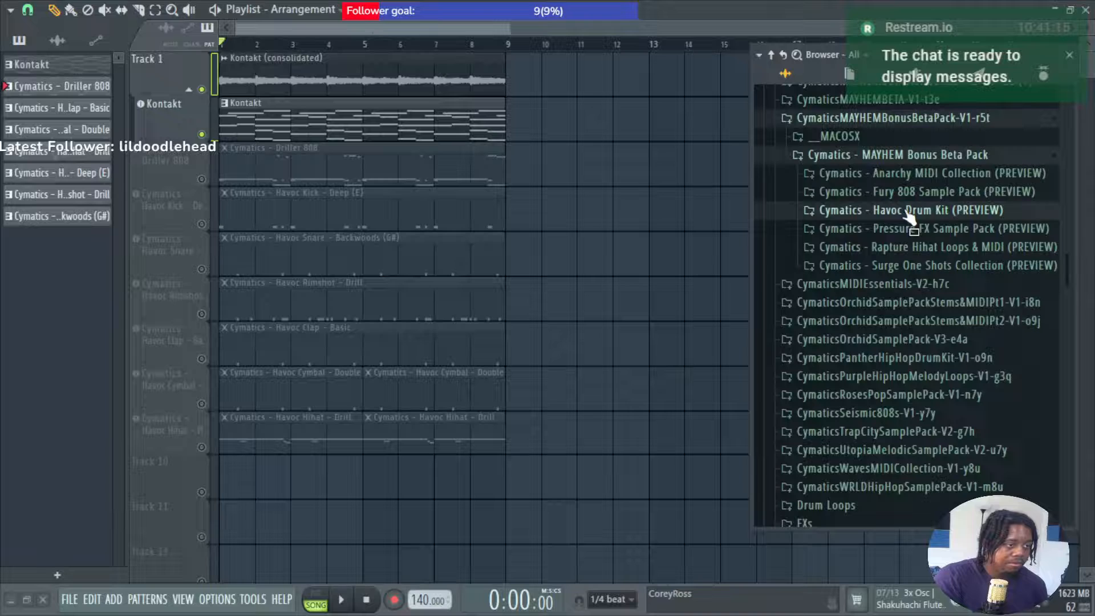
# Audition the ambience, synth, gunshot, drill strike, siren and vocal samples in the Pressure FX Sample Pack (PREVIEW) folder.
pyautogui.click(971, 229)
pyautogui.click(966, 279)
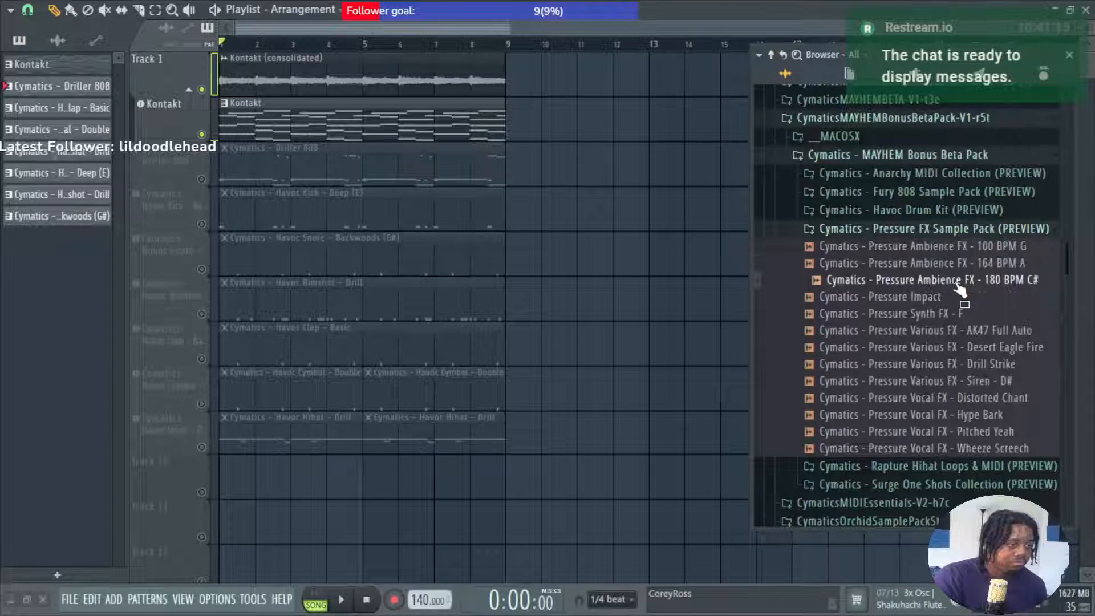
pyautogui.click(944, 314)
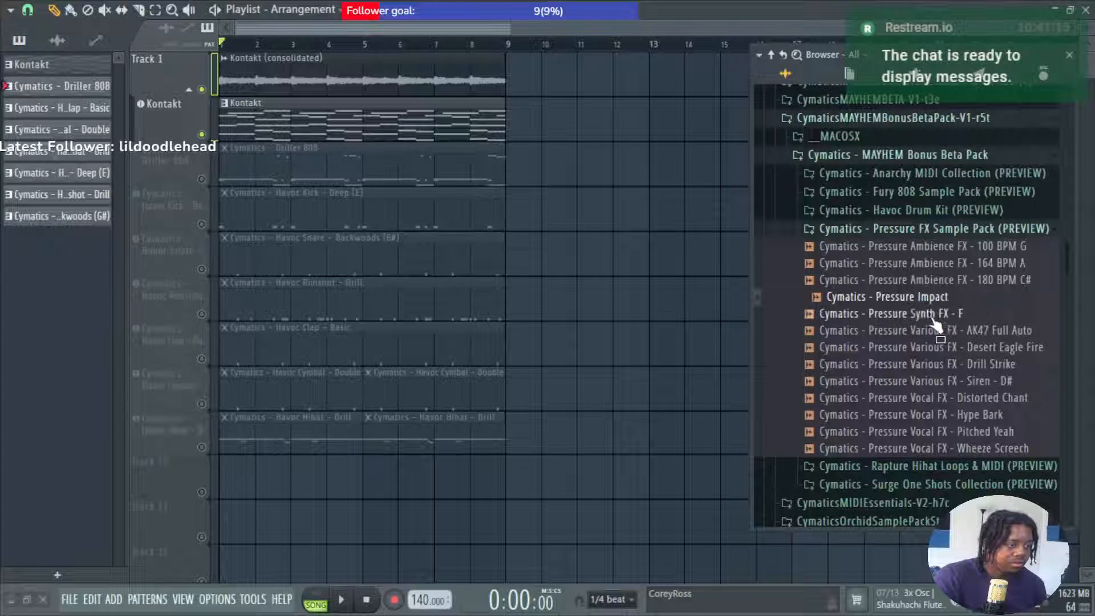
pyautogui.click(929, 332)
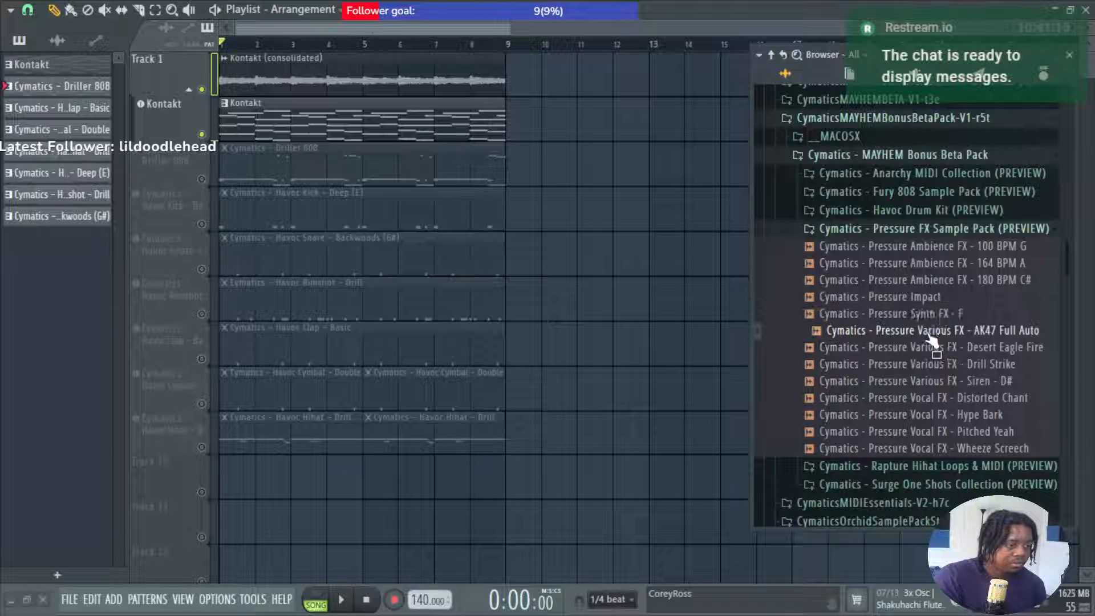
pyautogui.click(924, 347)
pyautogui.click(912, 365)
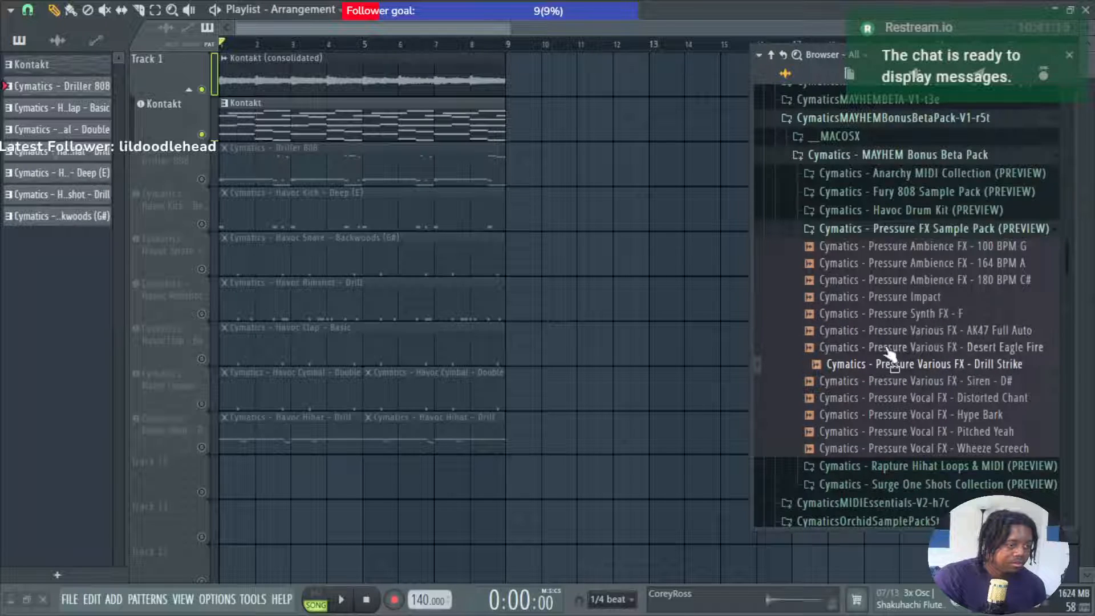
pyautogui.scroll(1, 930, 379)
pyautogui.click(977, 392)
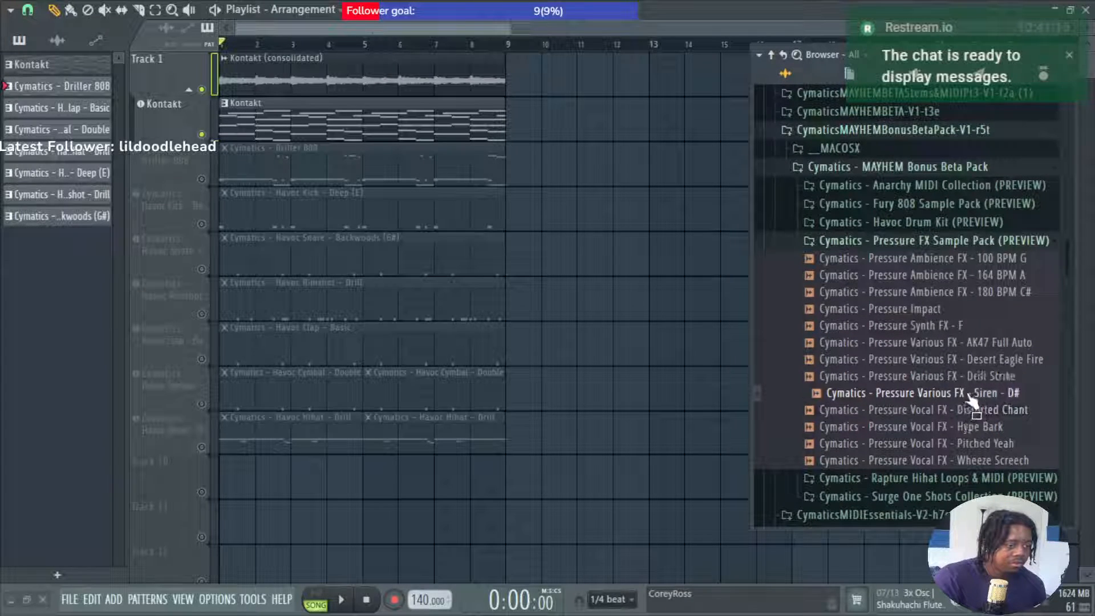
pyautogui.click(947, 409)
pyautogui.click(940, 428)
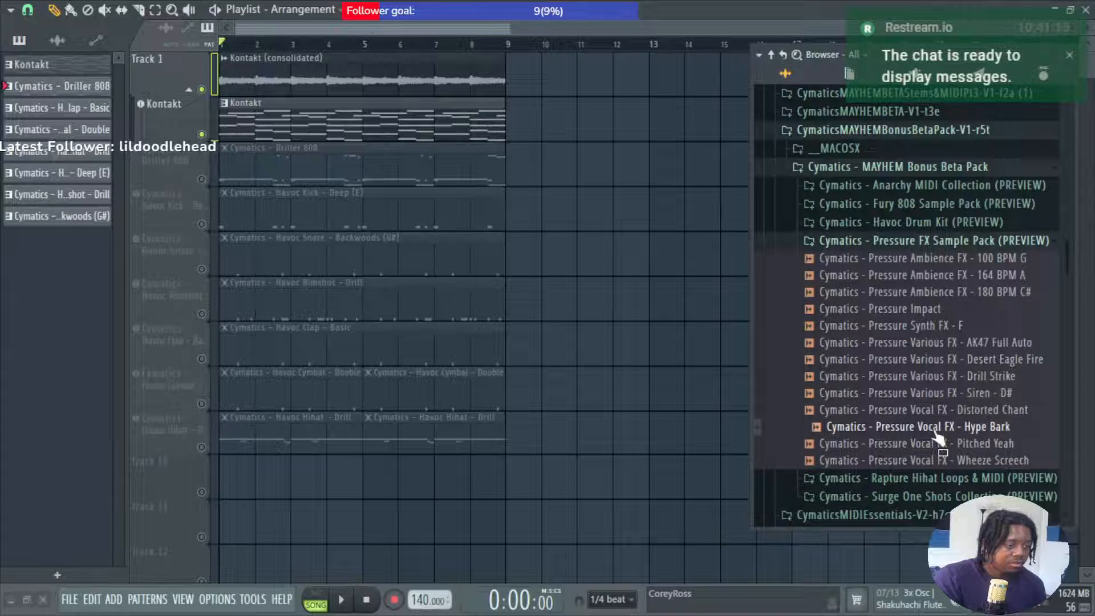
pyautogui.click(941, 444)
pyautogui.click(941, 461)
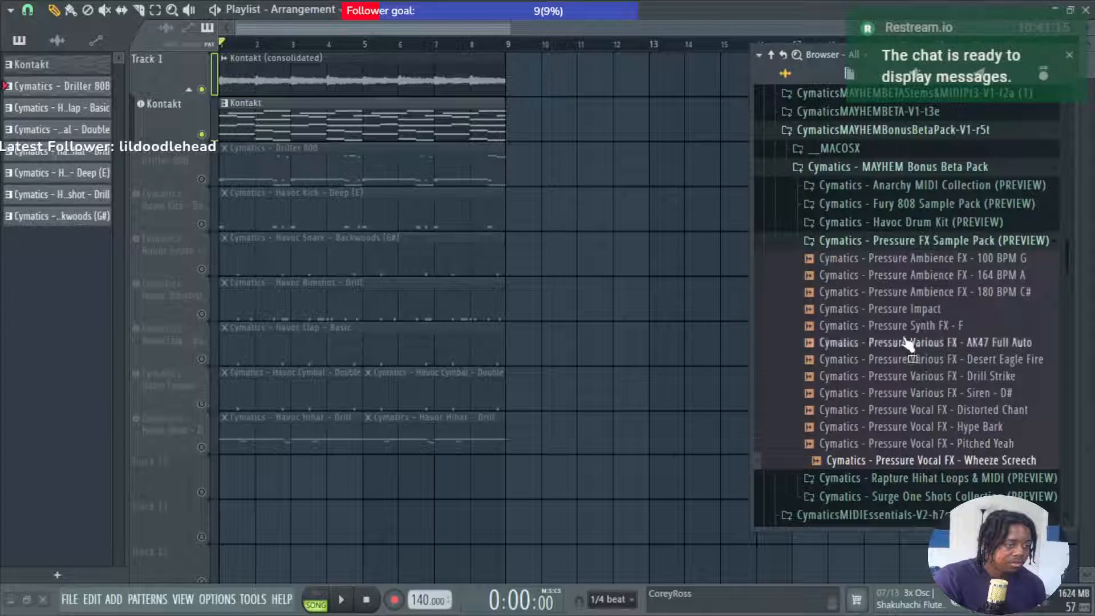
# Check the Rapture Hihat Loops & MIDI folder's contents and expand the Surge One Shots Collection (PREVIEW) folder.
pyautogui.click(871, 241)
pyautogui.click(927, 261)
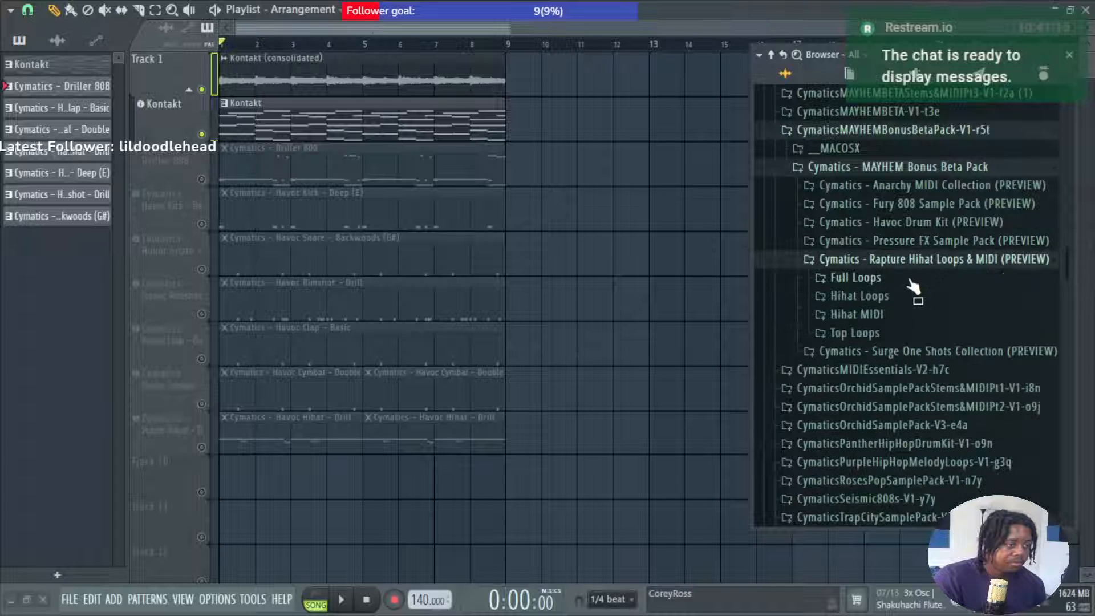
pyautogui.click(968, 262)
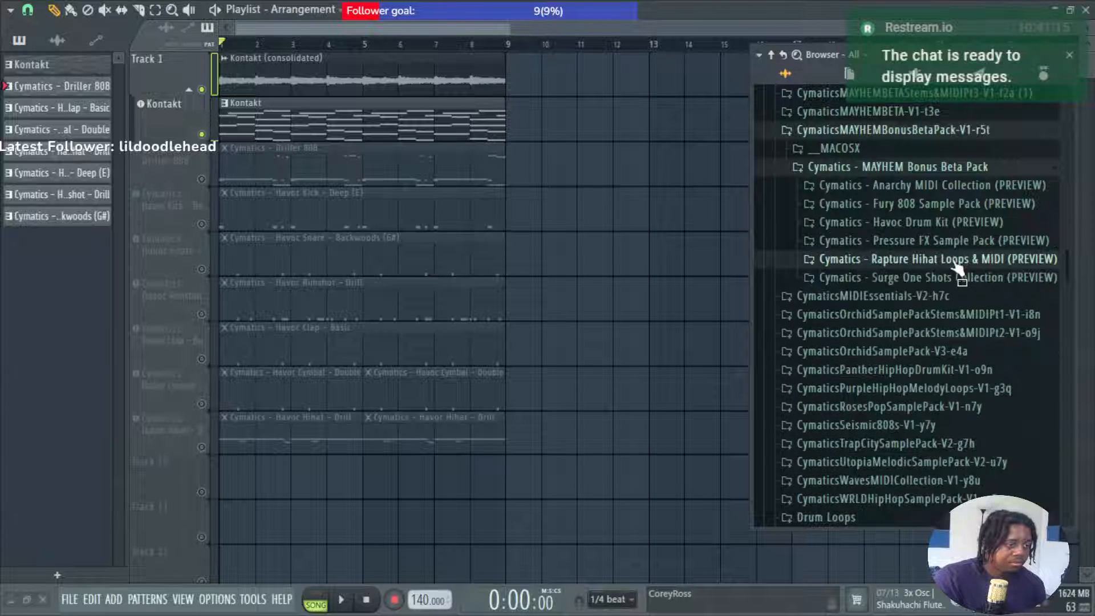
pyautogui.click(927, 278)
pyautogui.scroll(-2, 916, 326)
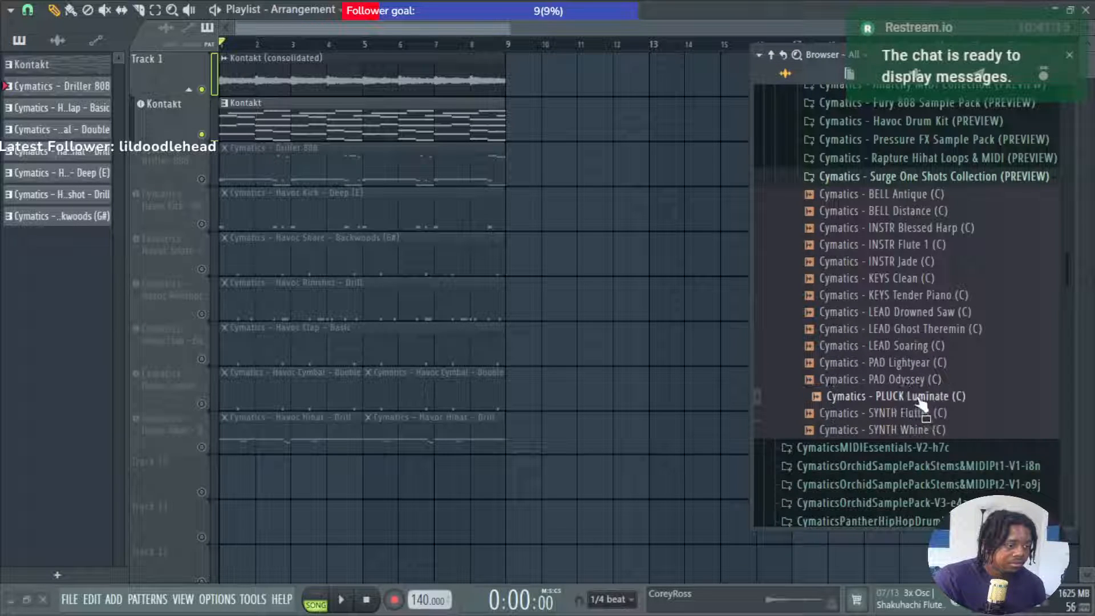
# Add the Cymatics - PLUCK Luminate (C) sample as an instrument track on playlist Track 10 and unmute the track.
pyautogui.moveTo(911, 403); pyautogui.dragTo(220, 543)
pyautogui.moveTo(172, 474); pyautogui.dragTo(171, 473)
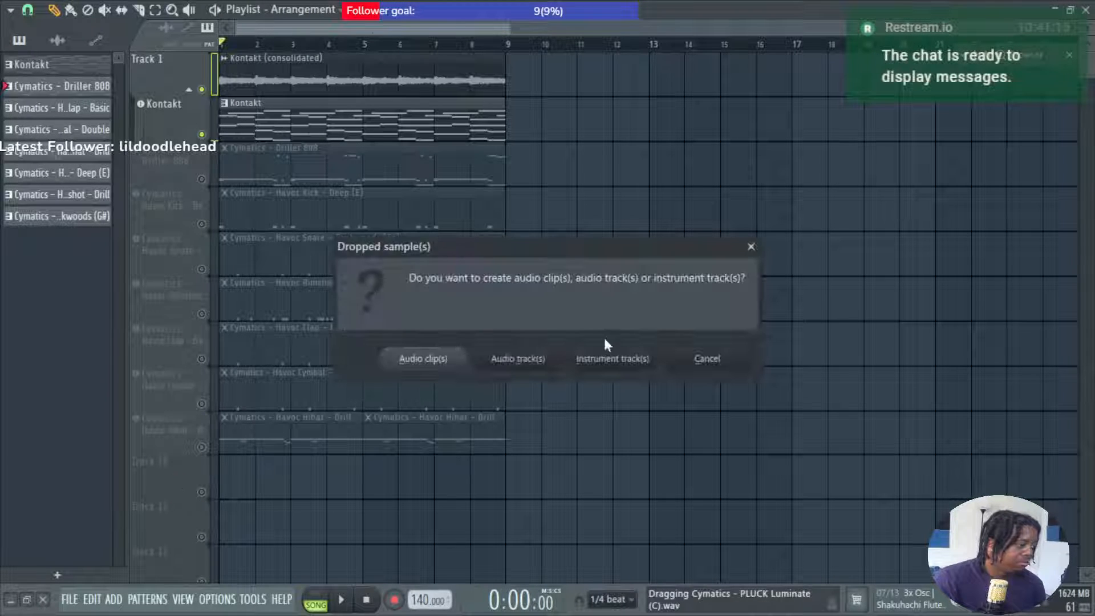
pyautogui.click(609, 357)
pyautogui.click(199, 492)
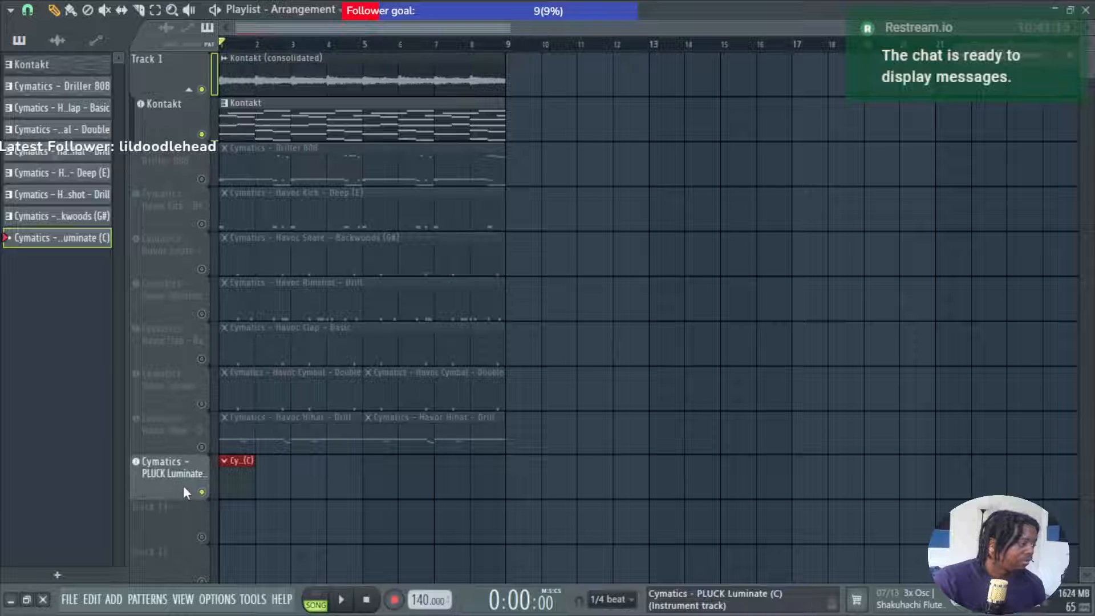
# Move the PLUCK Luminate track directly below the Kontakt track and set its sample's time-stretching mode to Stretch.
pyautogui.moveTo(177, 486); pyautogui.dragTo(207, 156)
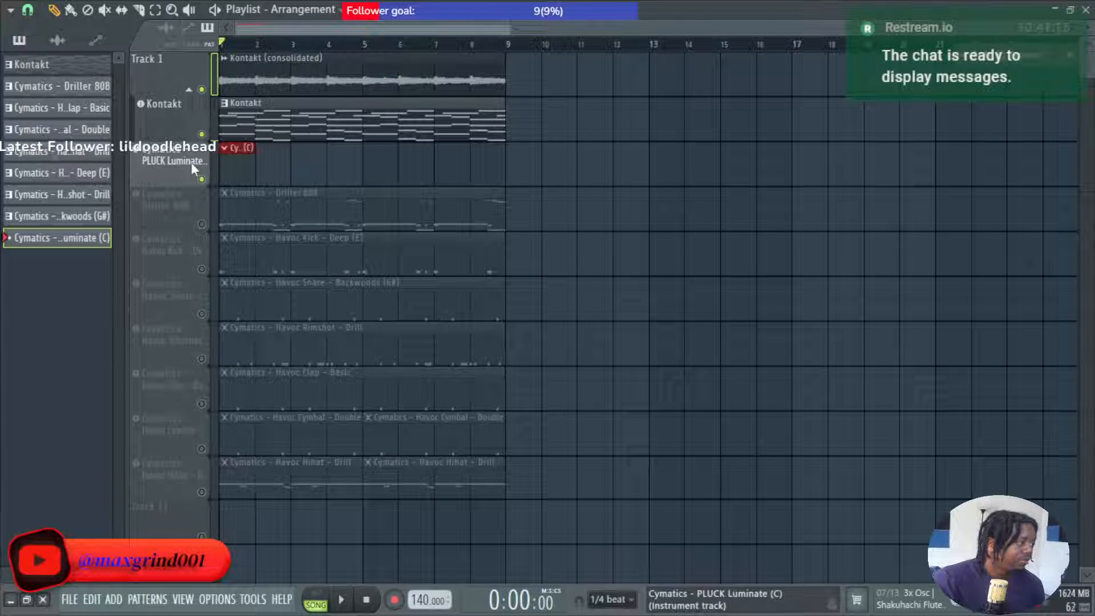
pyautogui.rightClick(190, 162)
pyautogui.click(149, 155)
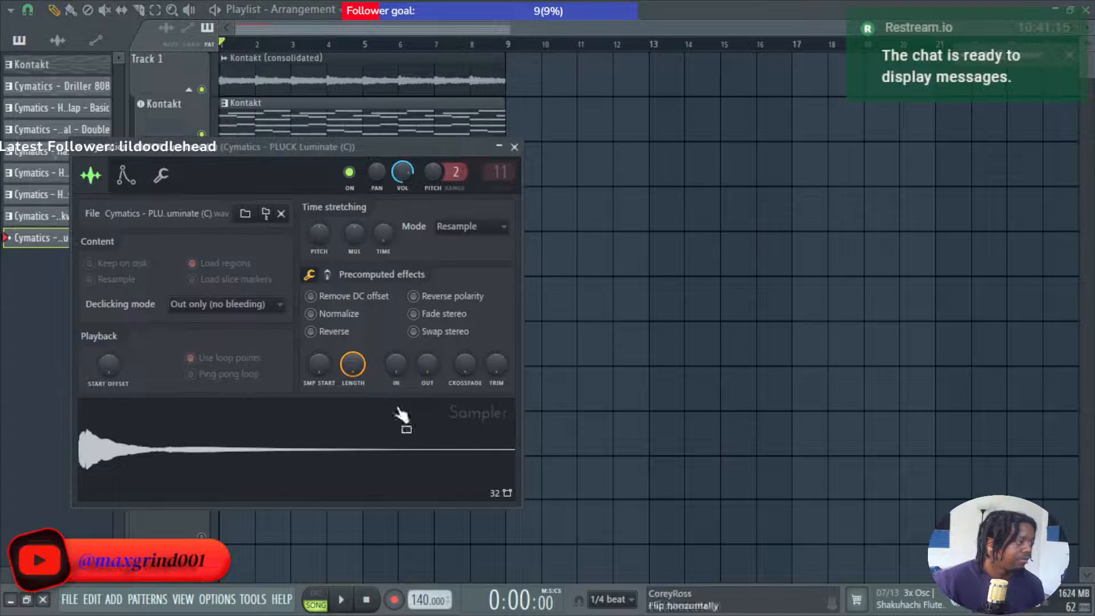
pyautogui.click(502, 227)
pyautogui.click(478, 279)
pyautogui.rightClick(391, 237)
pyautogui.click(444, 251)
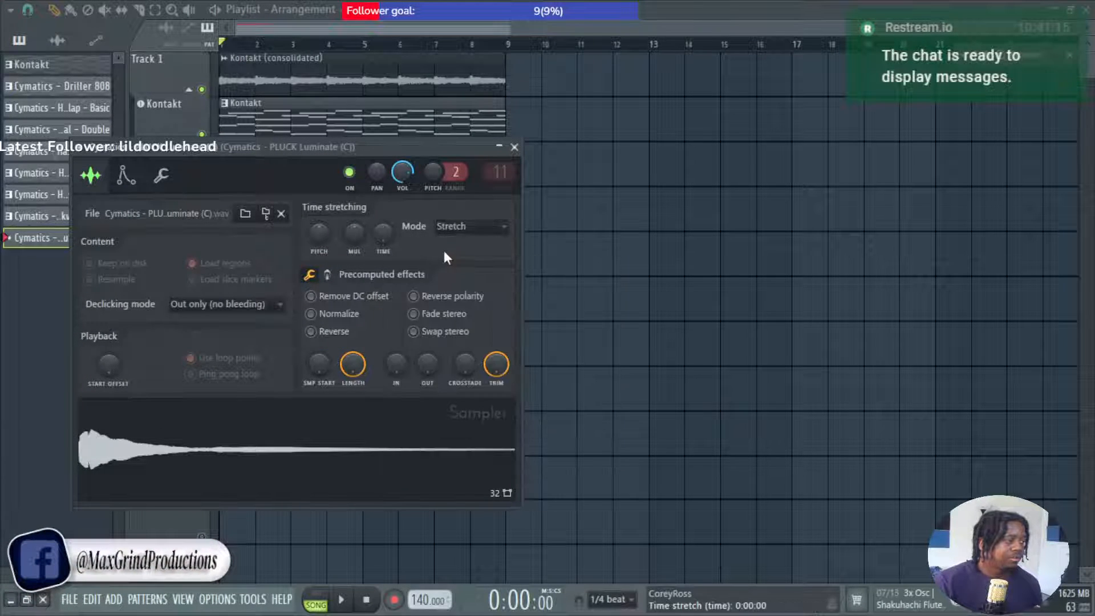
pyautogui.click(514, 147)
pyautogui.doubleClick(331, 129)
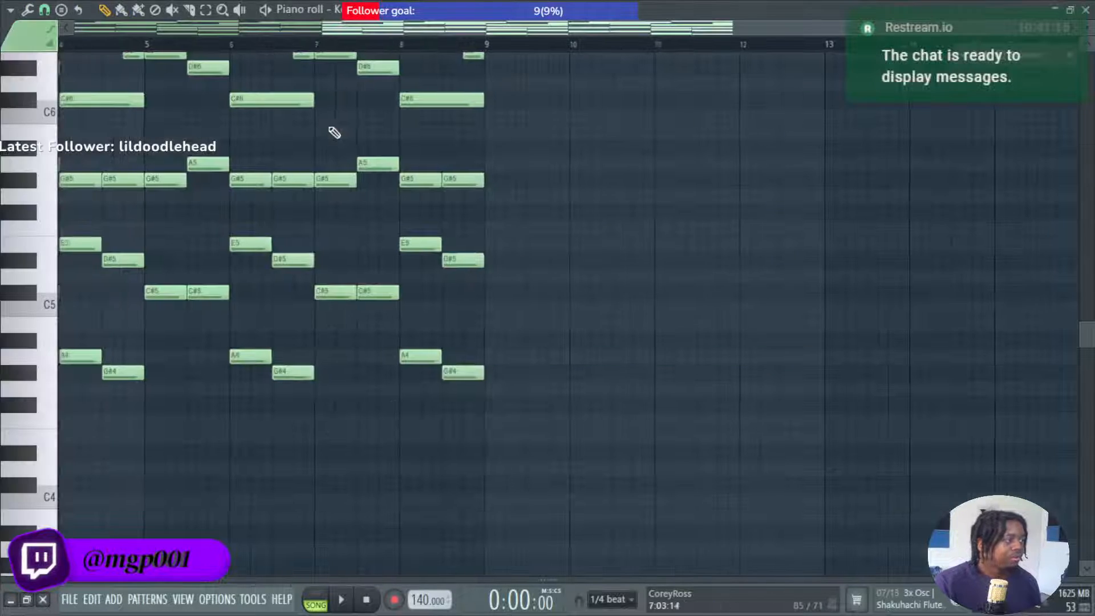
pyautogui.hotkey('ctrl', 'a')
pyautogui.press('F5')
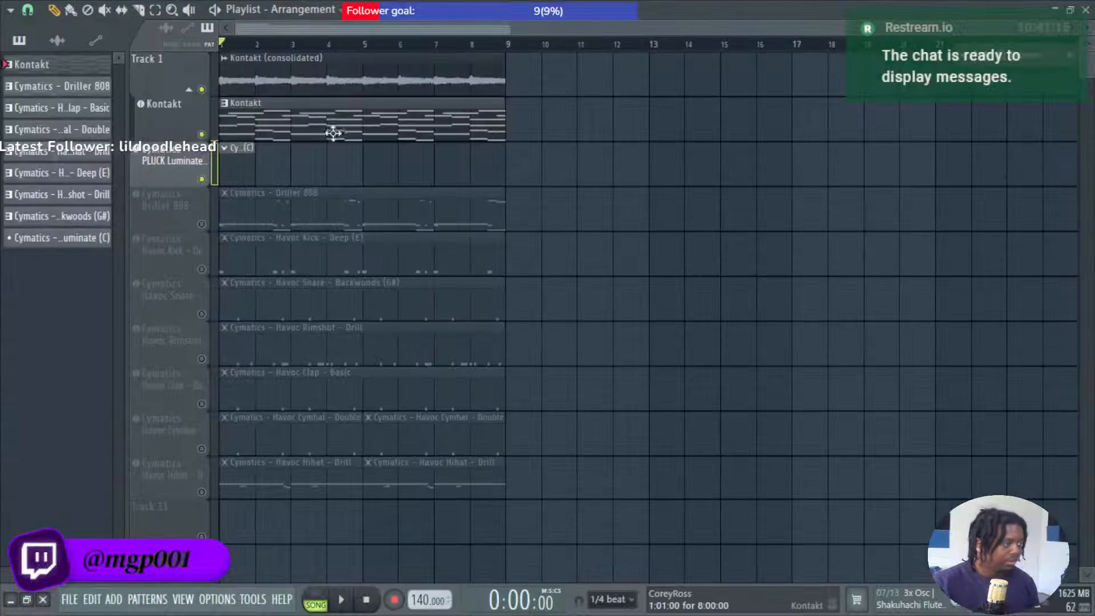
pyautogui.doubleClick(249, 165)
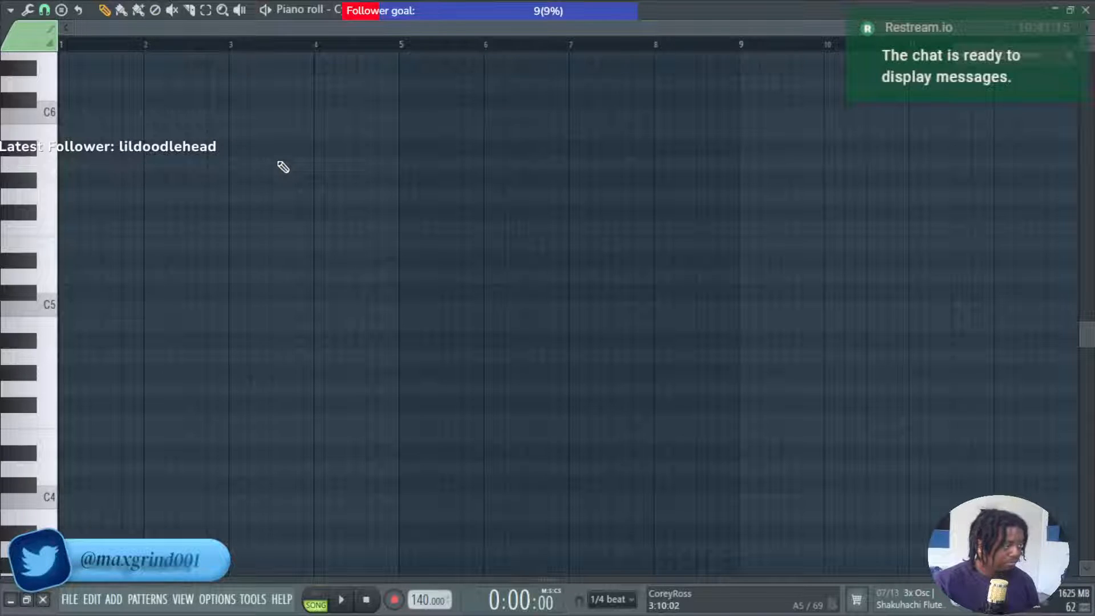
pyautogui.press('F5')
# Copy all notes from the Kontakt pattern into the PLUCK Luminate pattern, starting at bar 1.
pyautogui.doubleClick(293, 129)
pyautogui.hotkey('ctrl', 'a')
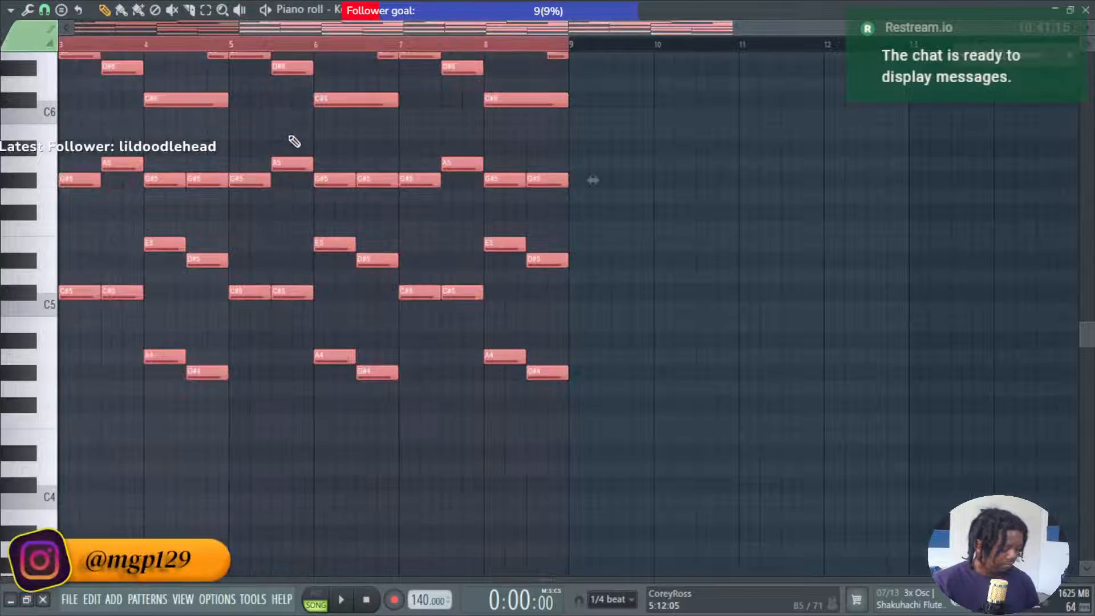
pyautogui.hotkey('ctrl', 'b')
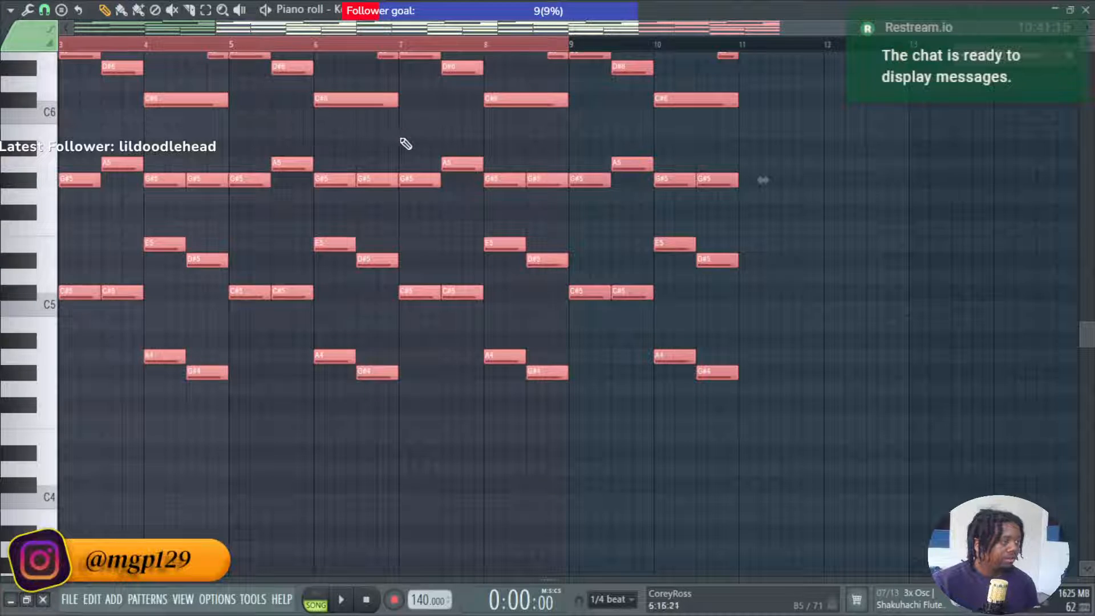
pyautogui.press('F5')
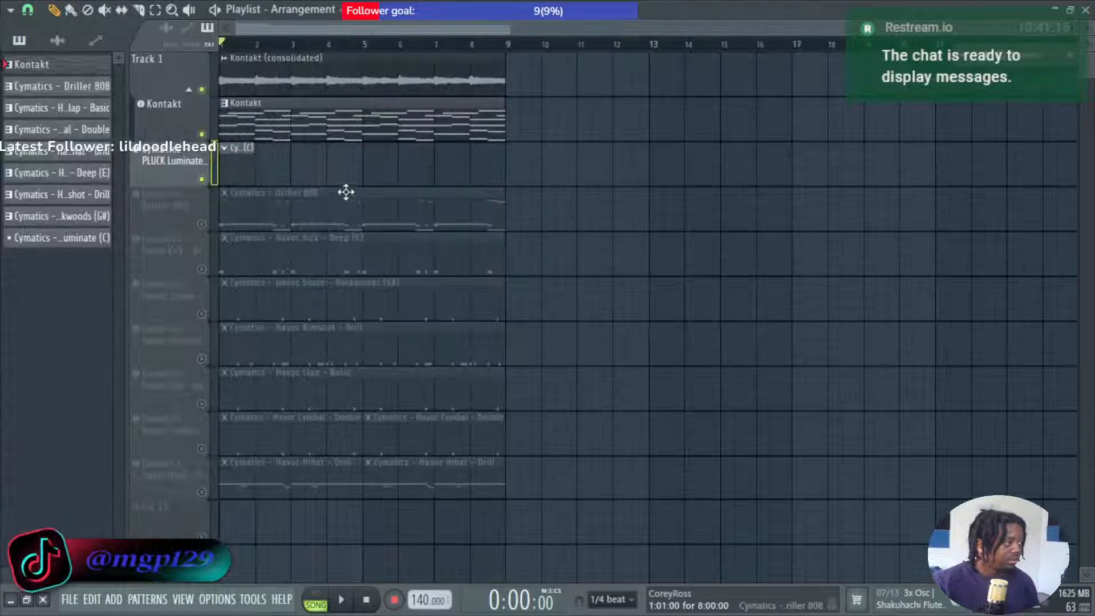
pyautogui.doubleClick(239, 166)
pyautogui.hotkey('ctrl', 'v')
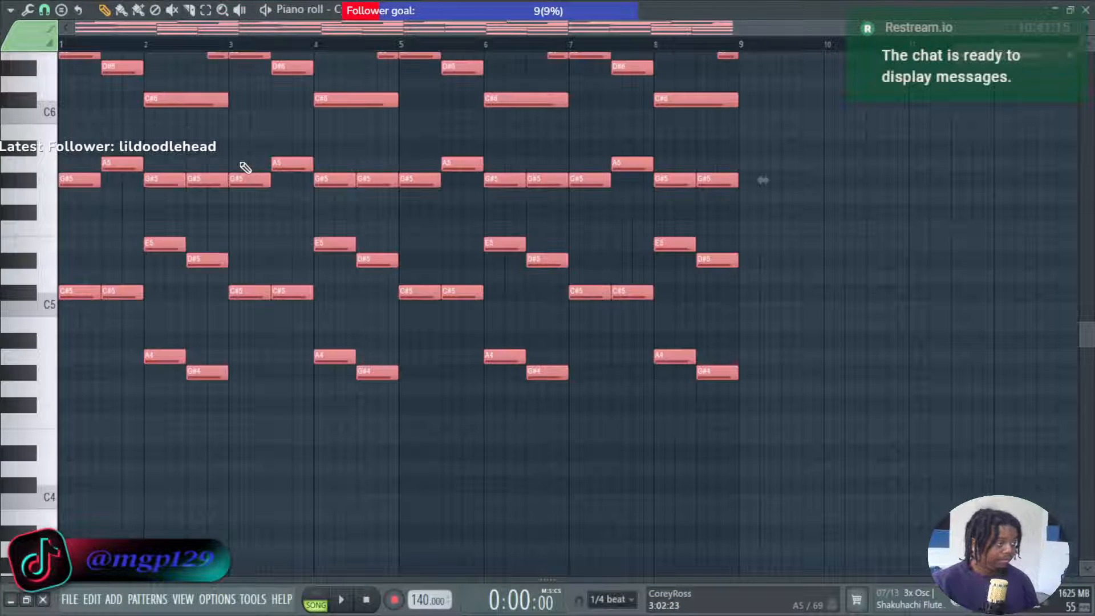
# Discard the lengths of all pasted pluck notes to make them short hits, and play the pattern.
pyautogui.hotkey('shift', 'd')
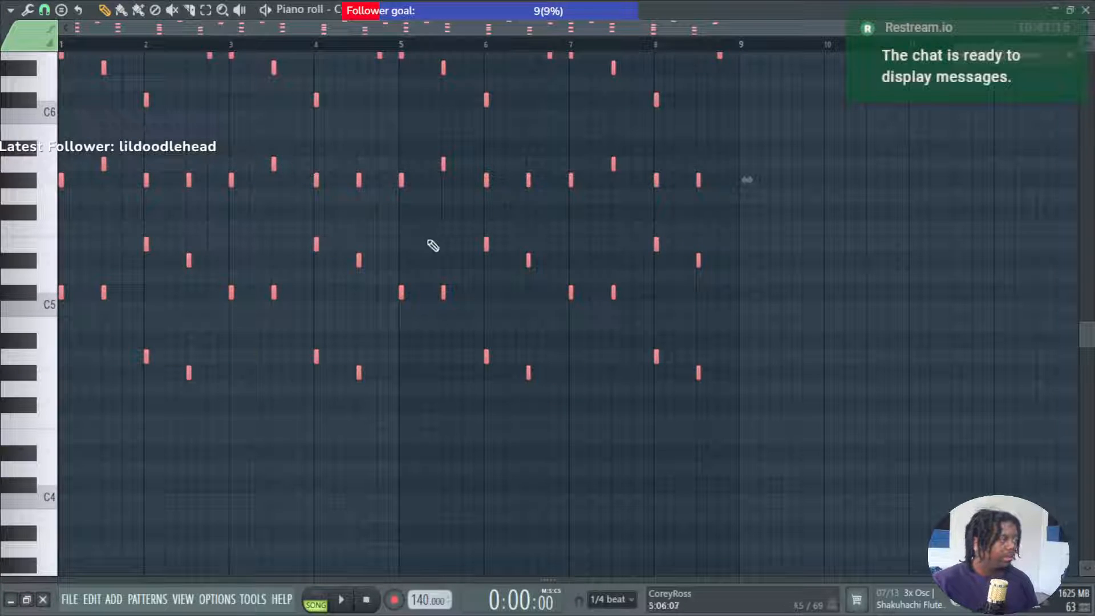
pyautogui.scroll(3, 484, 301)
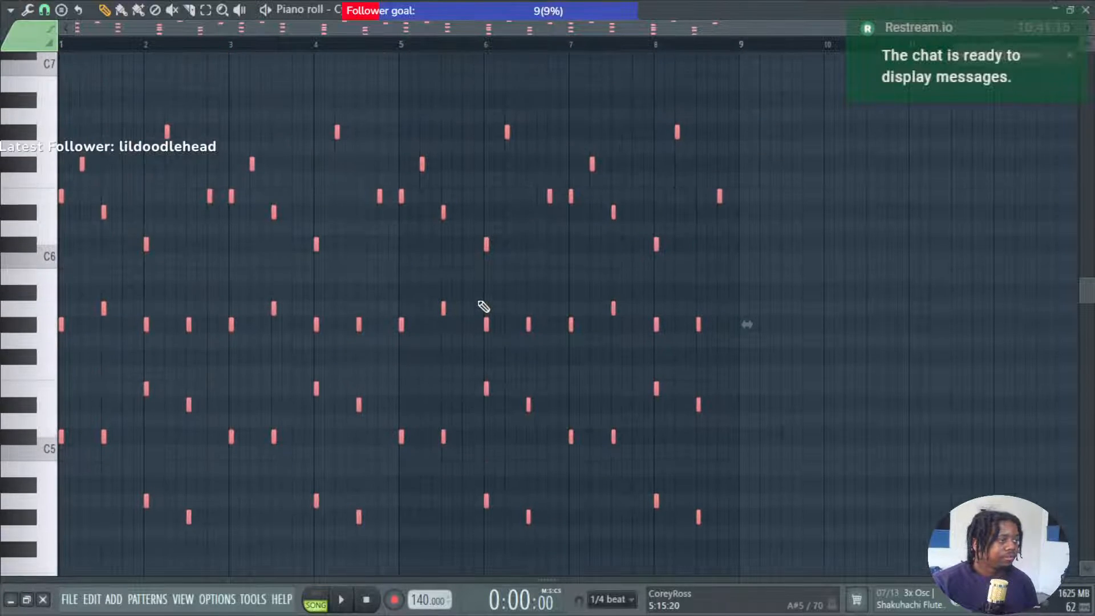
pyautogui.press('space')
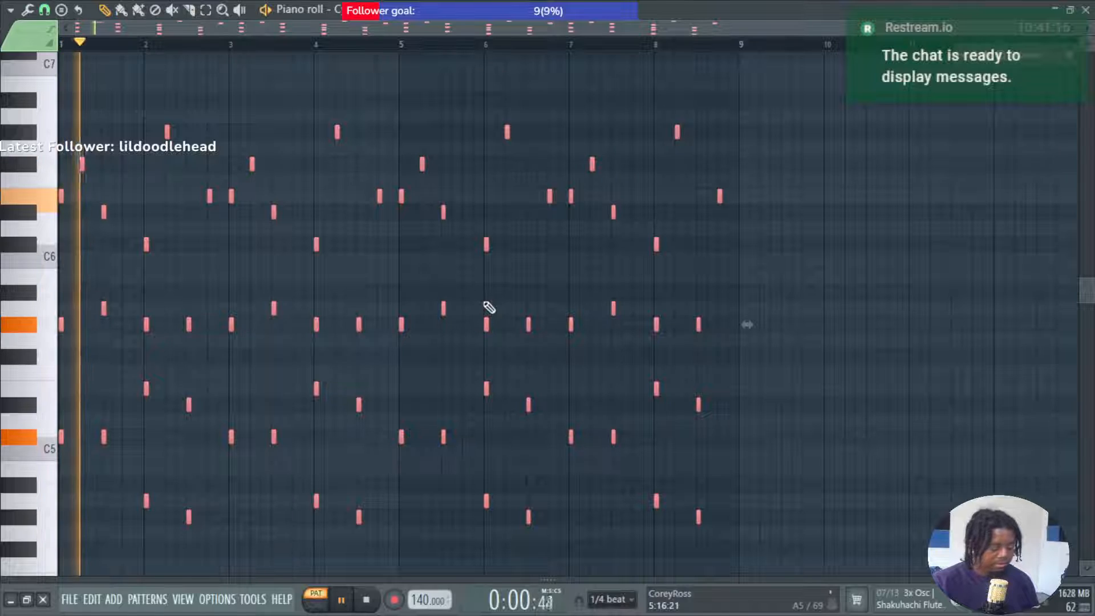
# Enable the pluck channel's volume envelope and shape it with a short attack, 100% hold, full sustain and a long release.
pyautogui.press('F5')
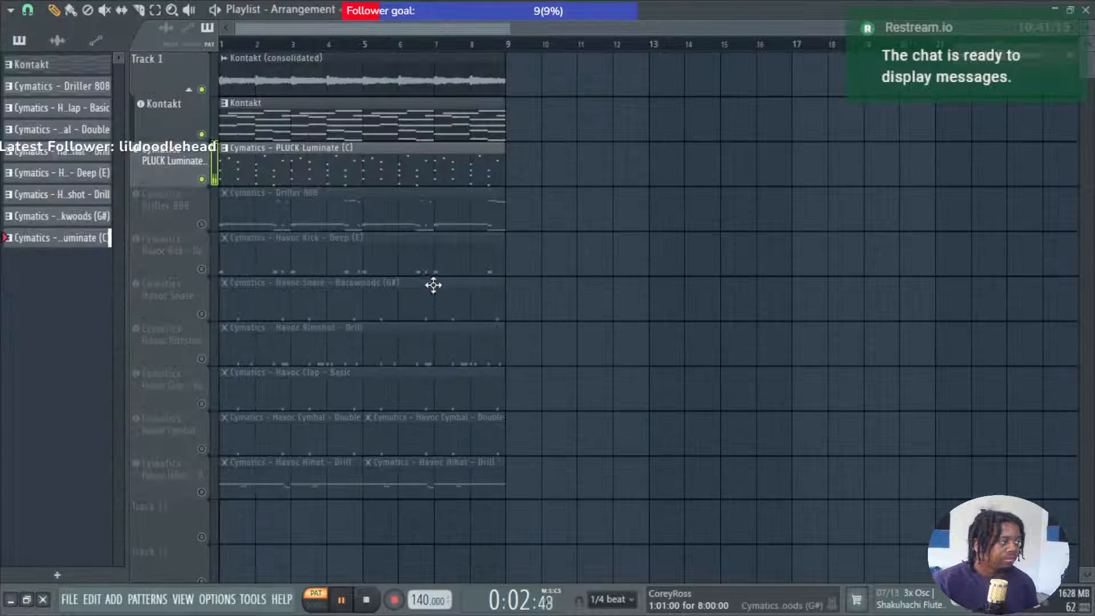
pyautogui.click(176, 164)
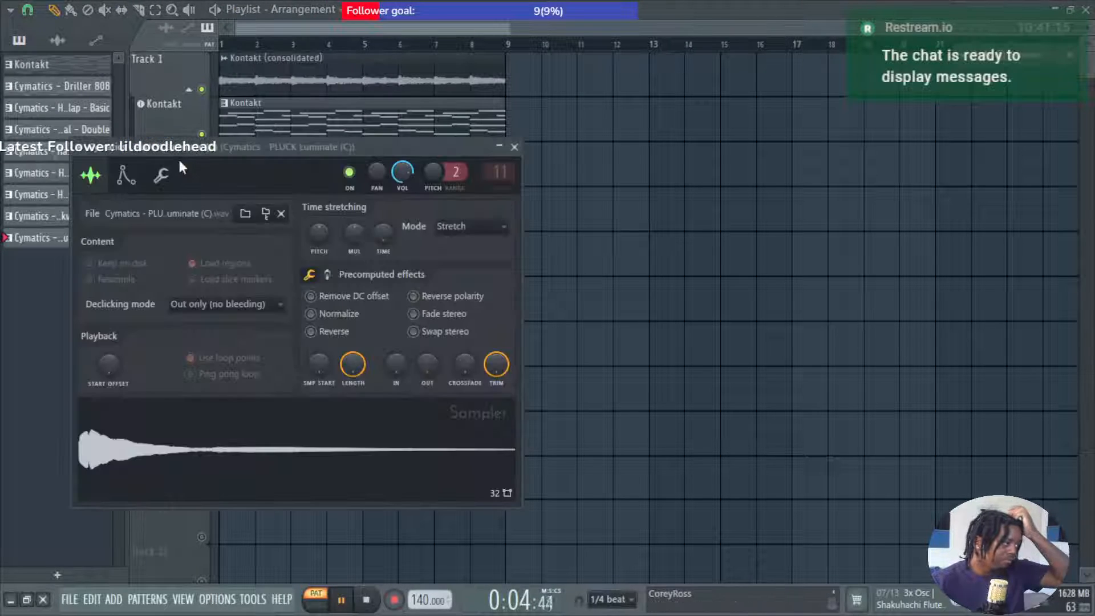
pyautogui.click(125, 177)
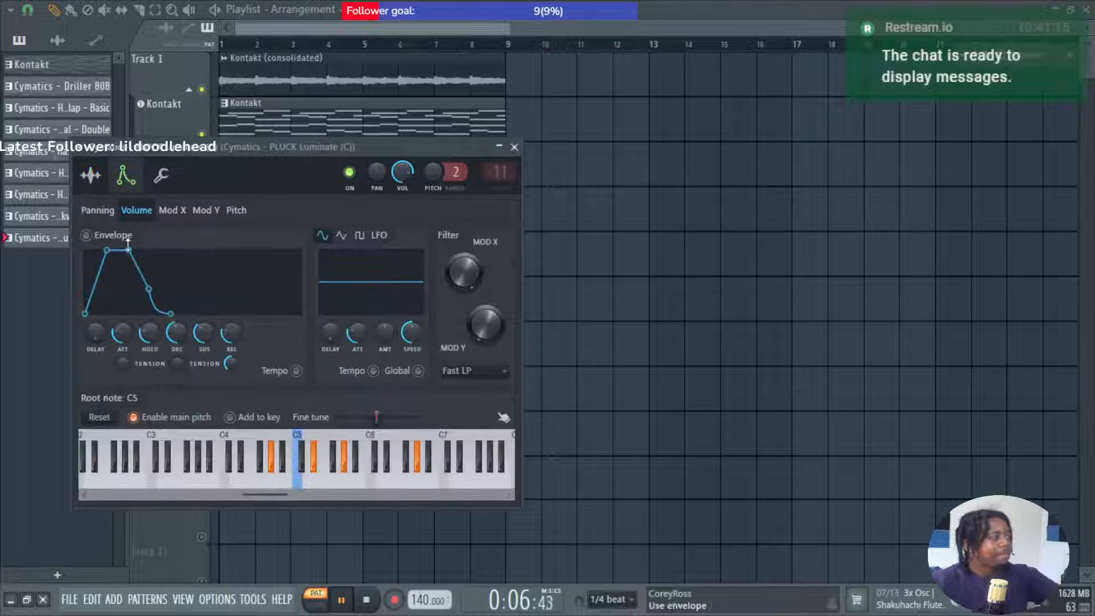
pyautogui.moveTo(117, 336); pyautogui.dragTo(118, 345)
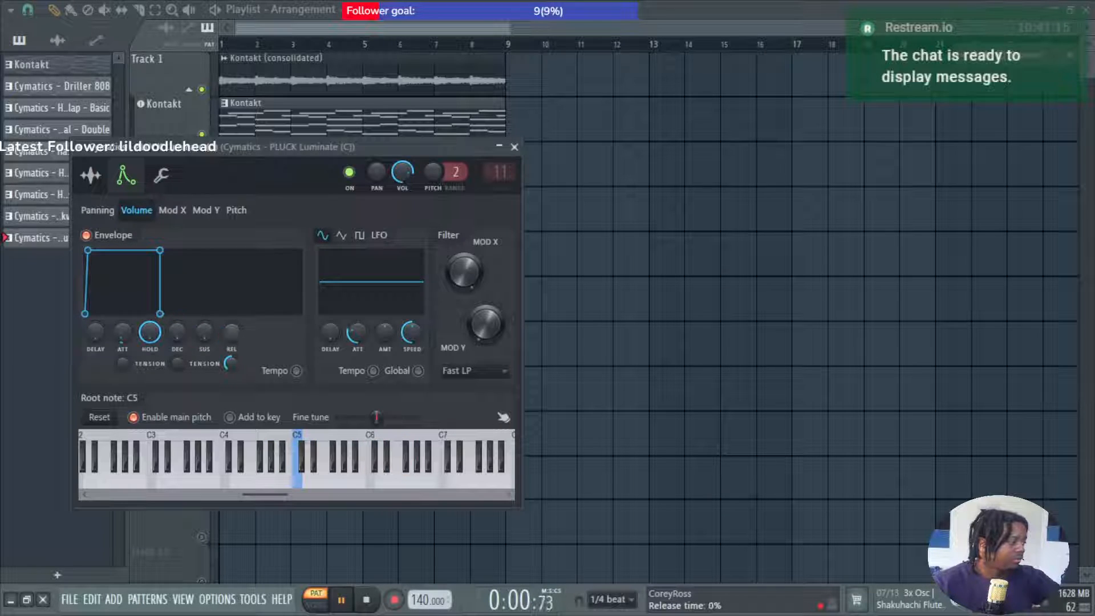
pyautogui.moveTo(230, 329); pyautogui.dragTo(209, 305)
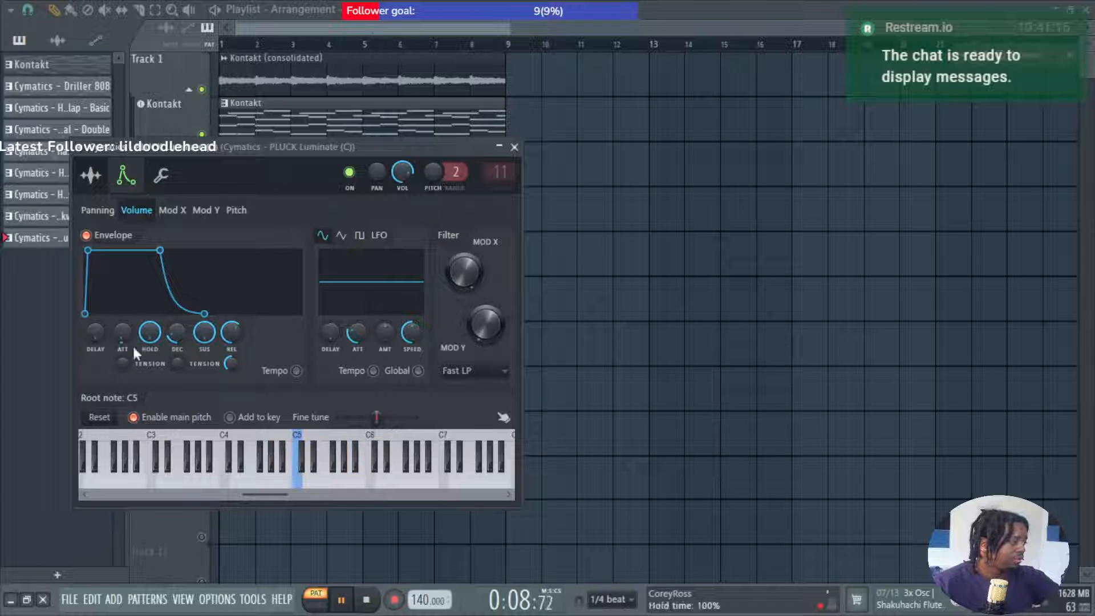
pyautogui.moveTo(117, 333); pyautogui.dragTo(118, 329)
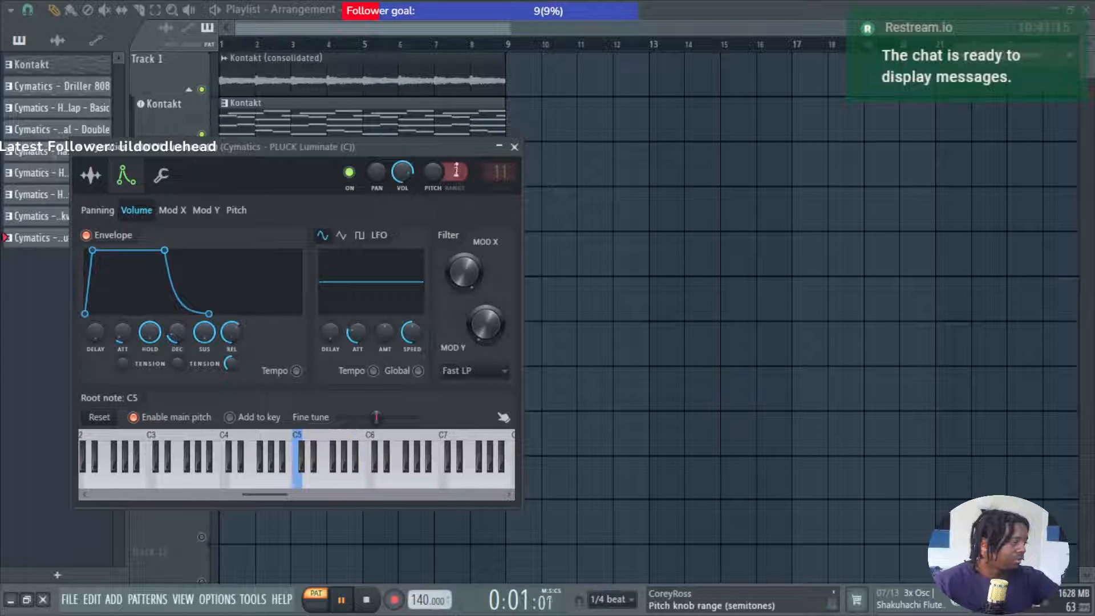
pyautogui.click(514, 147)
# Randomize the velocities of all PLUCK Luminate notes with a bipolar level variation, picking a different seed and raising the velocity amount.
pyautogui.doubleClick(286, 174)
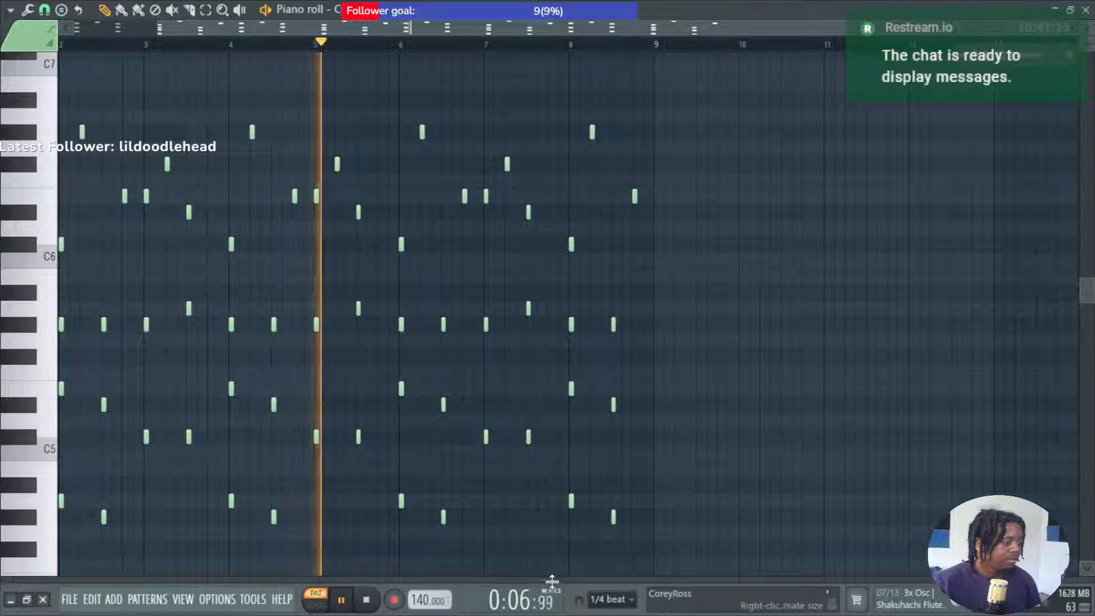
pyautogui.moveTo(550, 579); pyautogui.dragTo(614, 339)
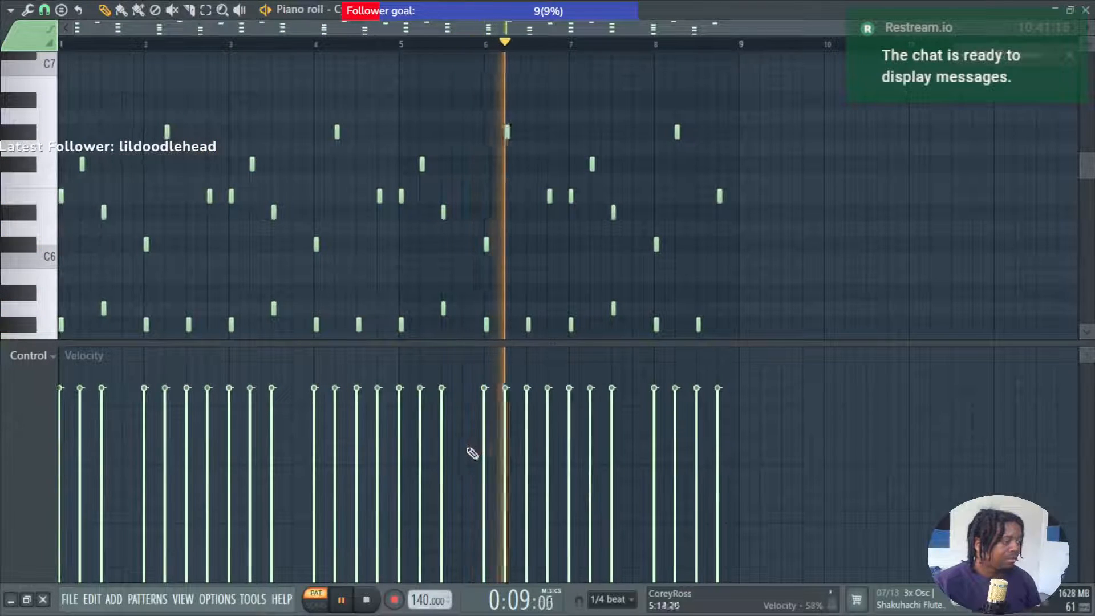
pyautogui.hotkey('ctrl', 'a')
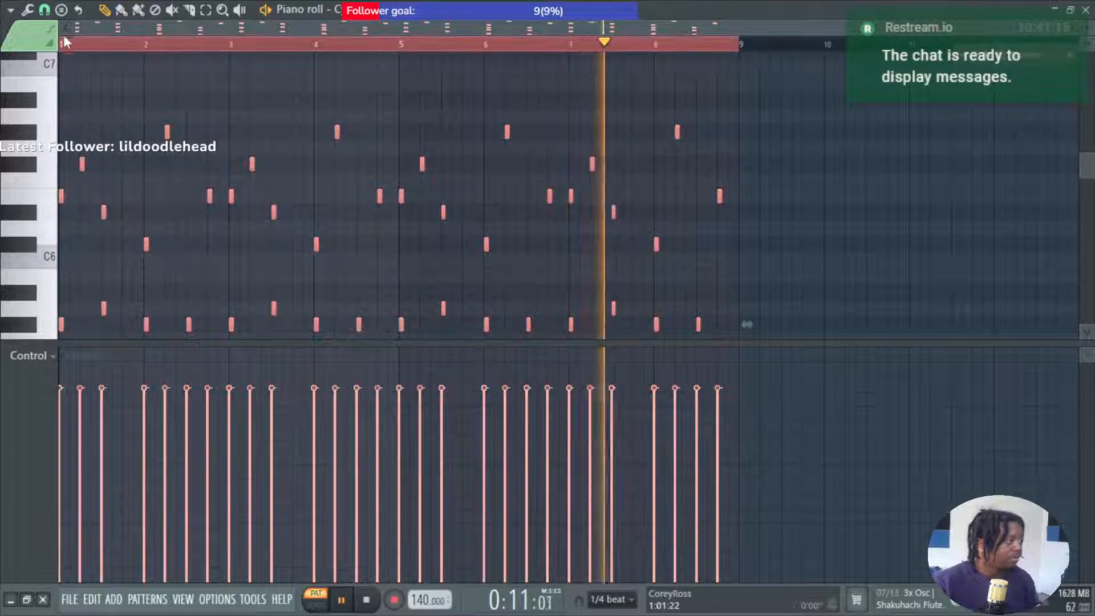
pyautogui.click(28, 10)
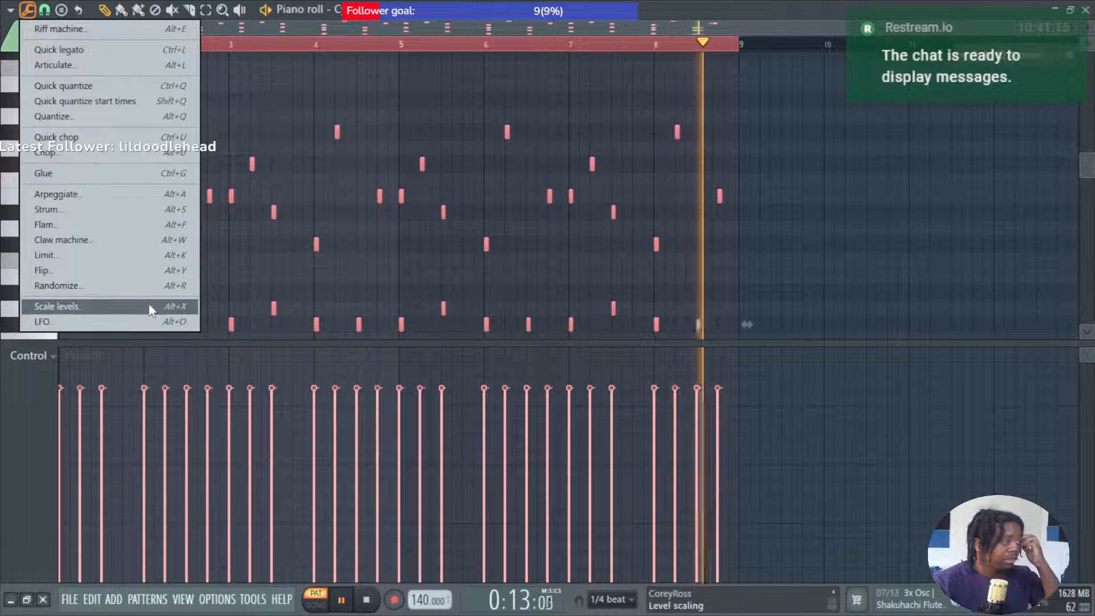
pyautogui.click(165, 289)
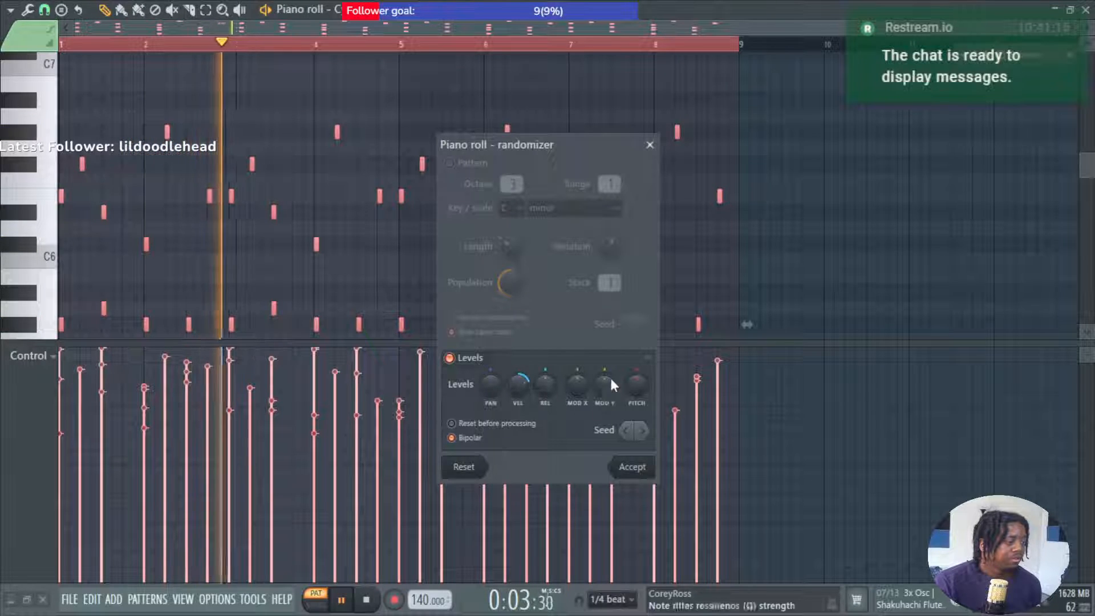
pyautogui.click(646, 432)
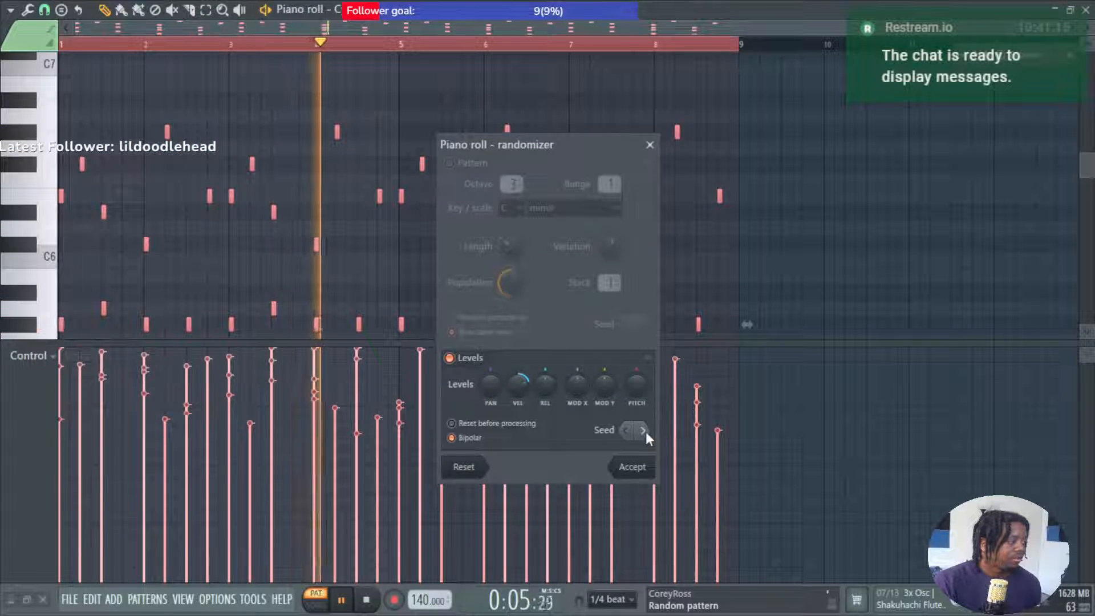
pyautogui.click(646, 432)
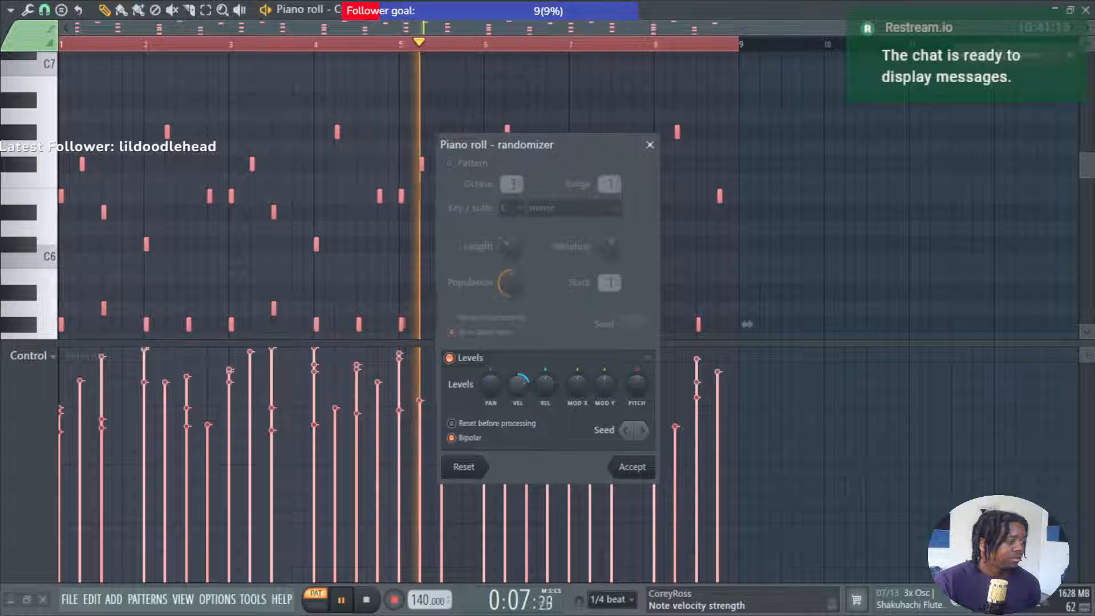
pyautogui.moveTo(518, 384); pyautogui.dragTo(526, 384)
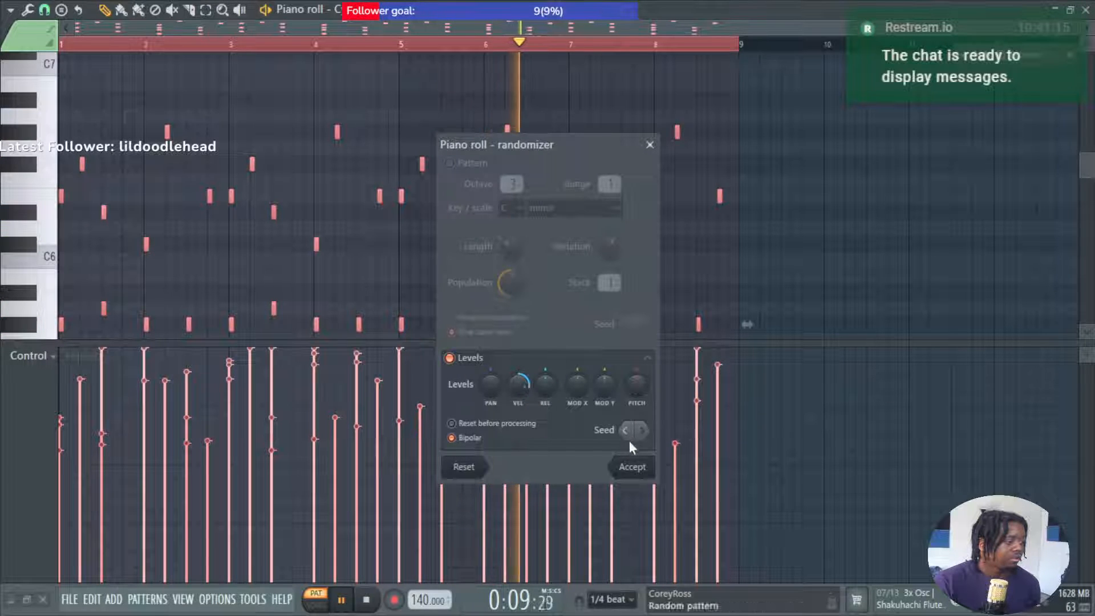
pyautogui.click(632, 467)
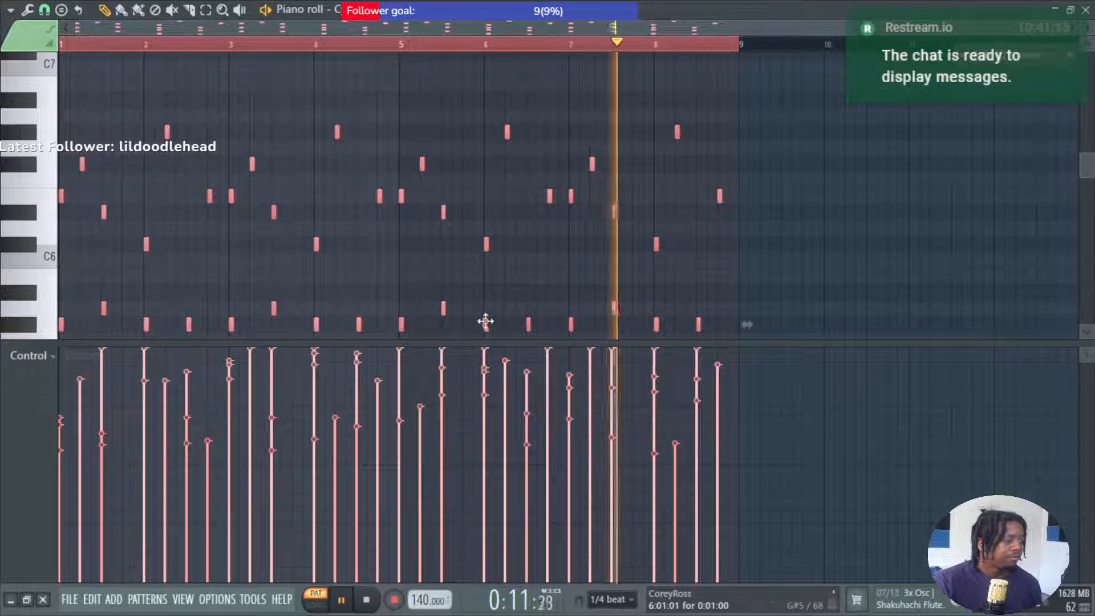
pyautogui.doubleClick(531, 344)
# Play the arrangement in song mode to hear the pluck together with the Kontakt part.
pyautogui.press('F5')
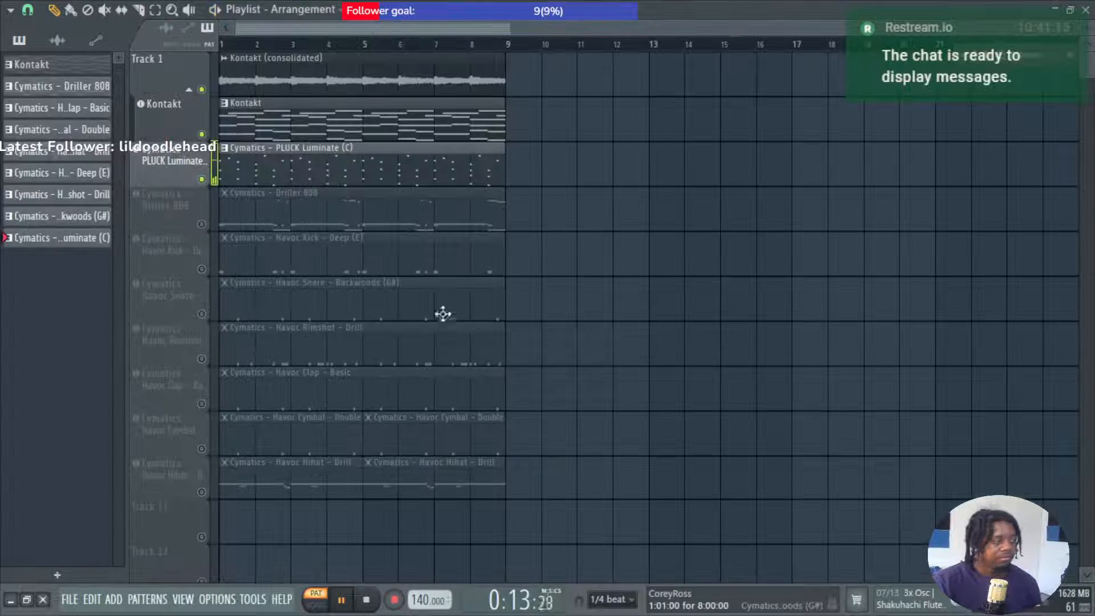
pyautogui.press('l')
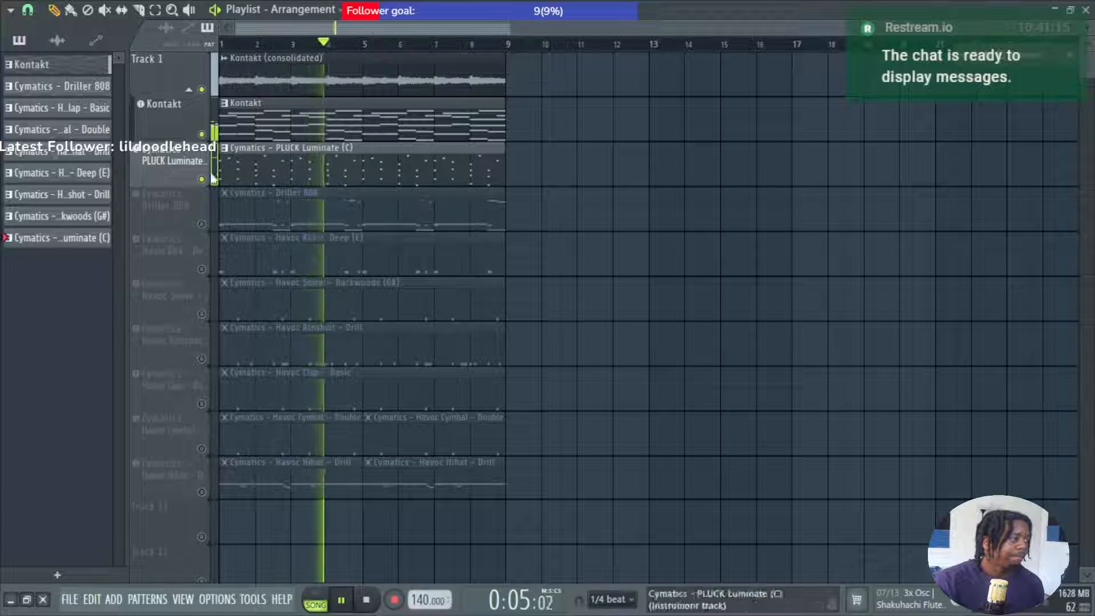
pyautogui.press('space')
# Consolidate the PLUCK Luminate track to audio from the track start and return to the playlist.
pyautogui.rightClick(173, 168)
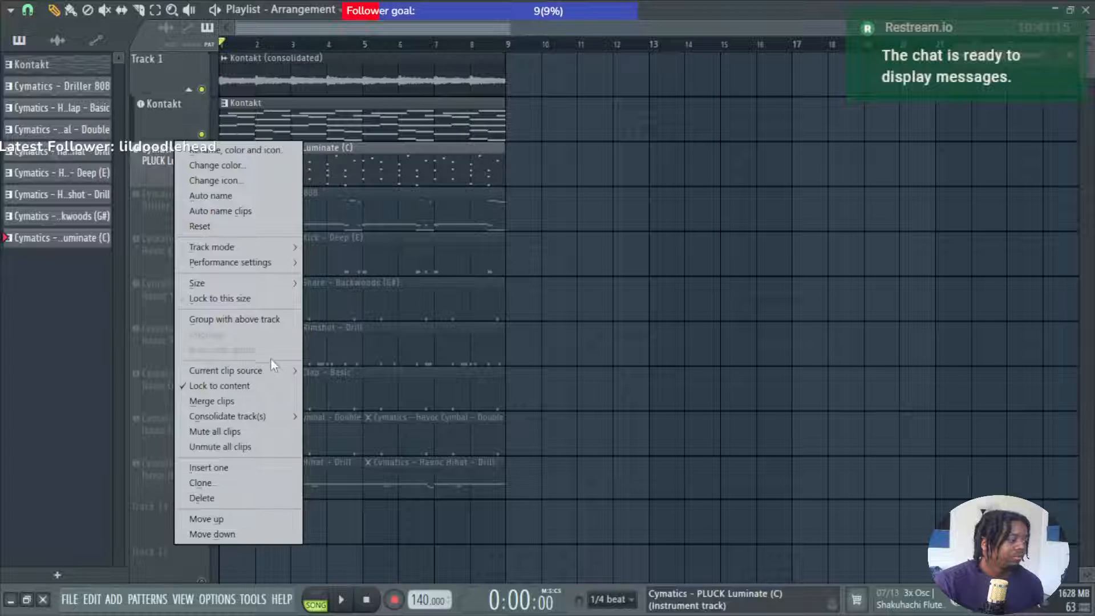
pyautogui.moveTo(257, 417)
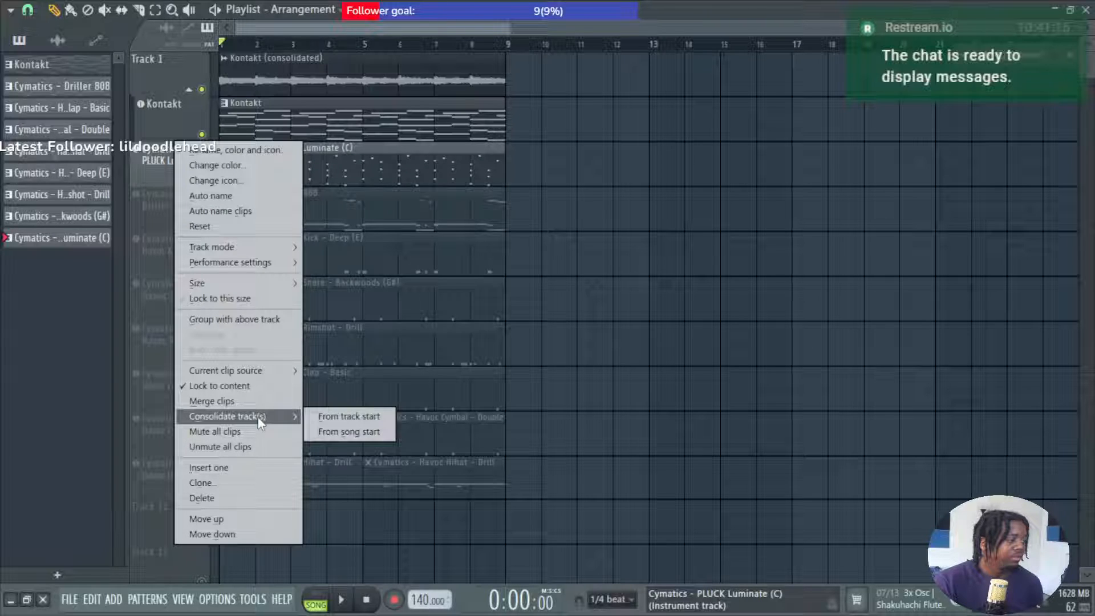
pyautogui.click(354, 417)
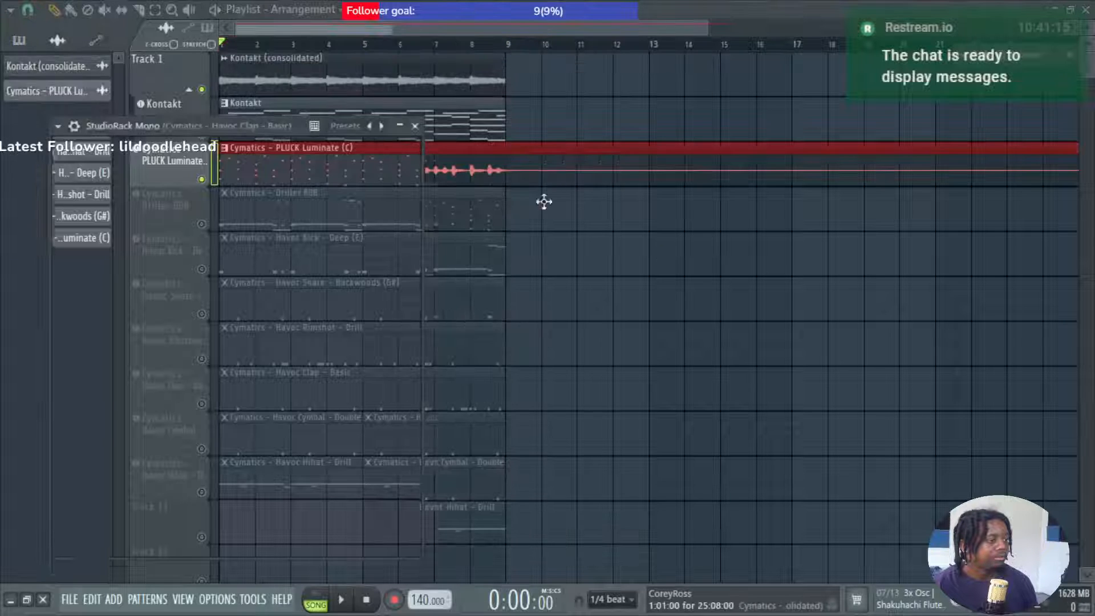
pyautogui.click(414, 125)
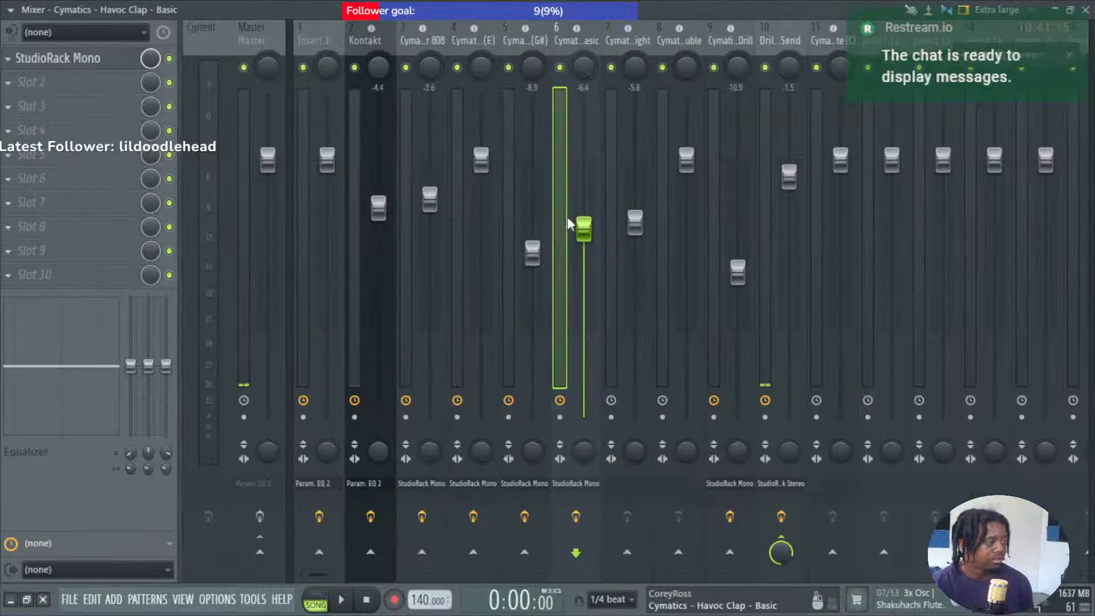
pyautogui.press('F9')
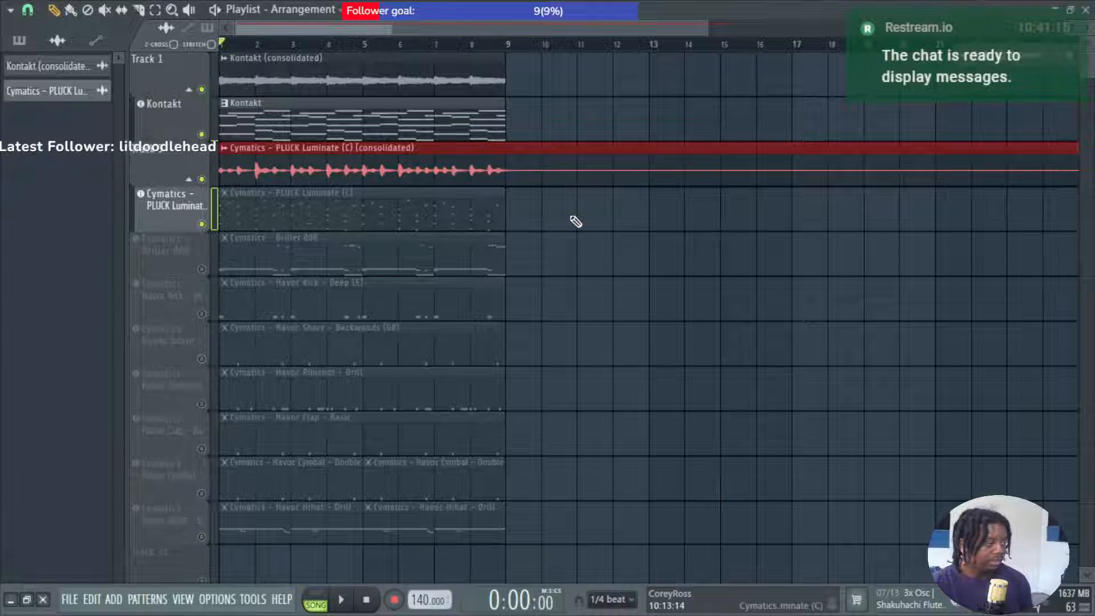
# Slice the consolidated PLUCK Luminate clip at bar 9 and delete the part after the cut.
pyautogui.click(543, 176)
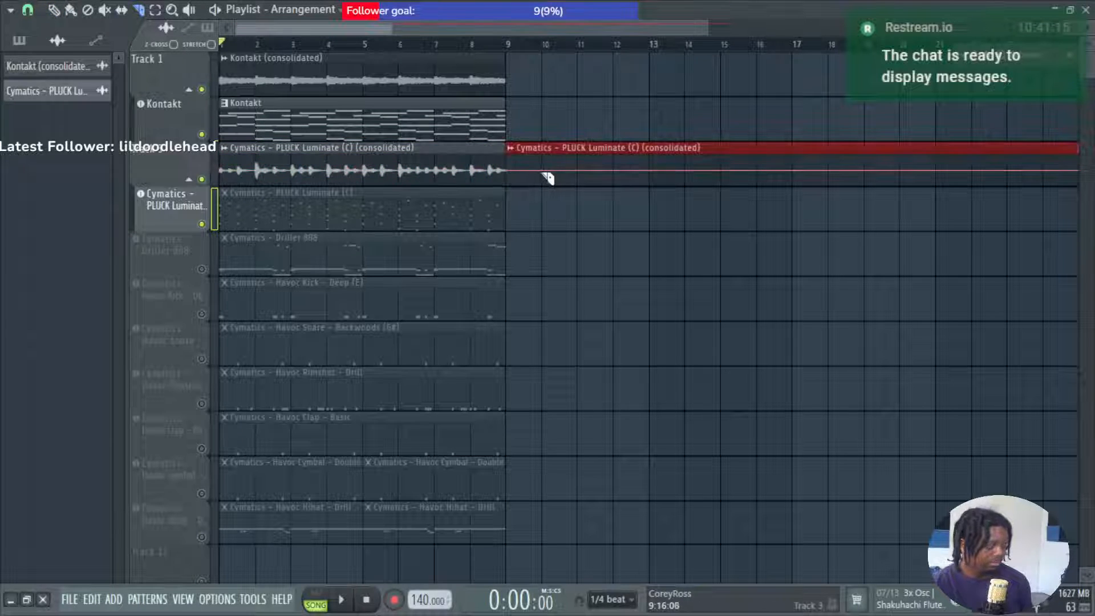
pyautogui.rightClick(549, 178)
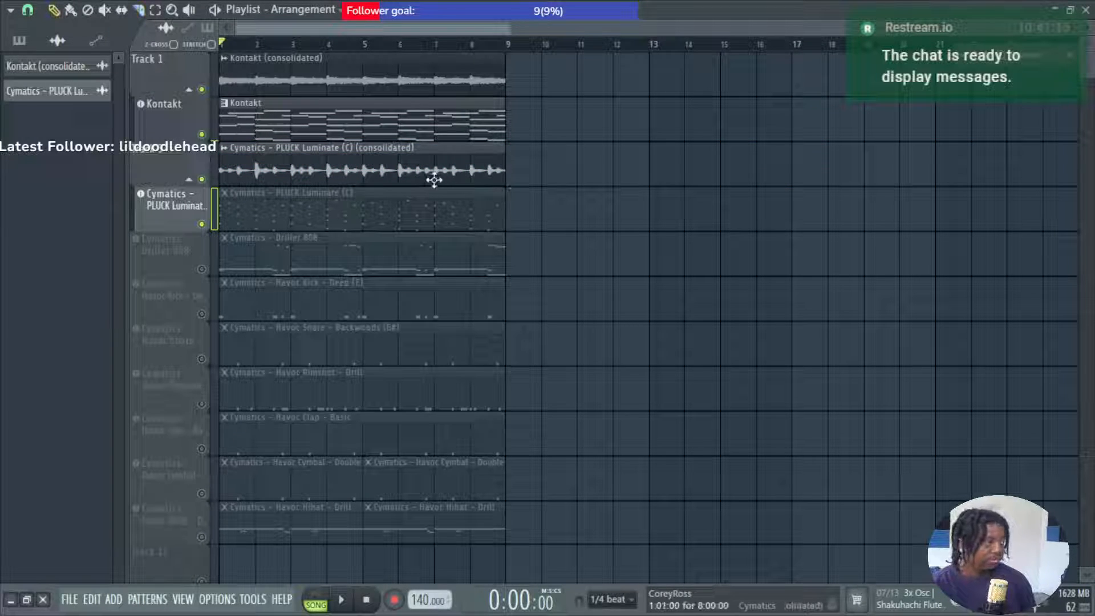
pyautogui.press('F5')
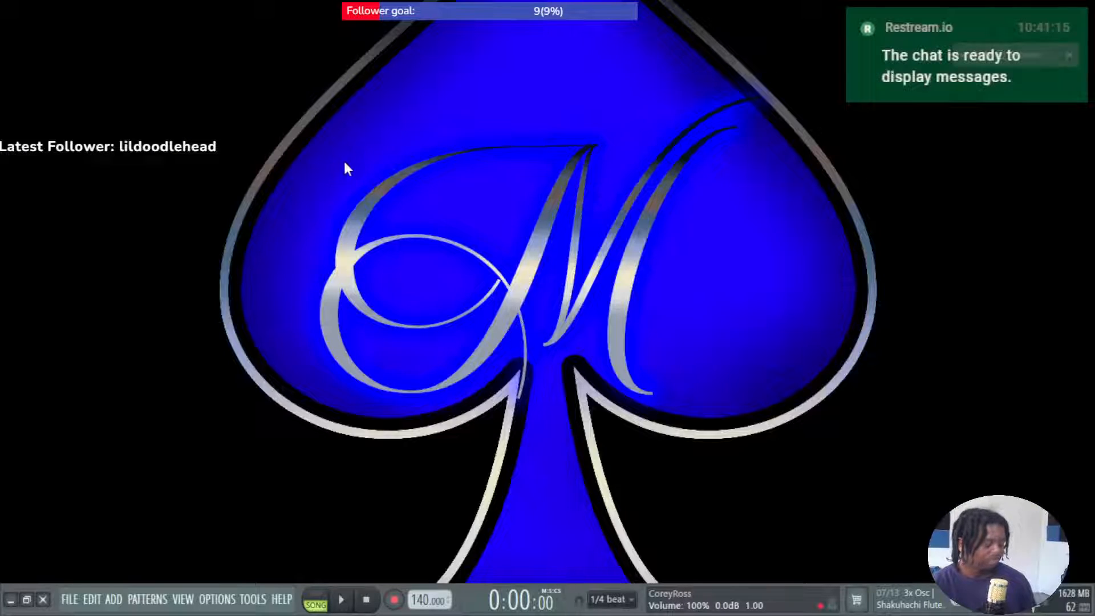
pyautogui.press('F5')
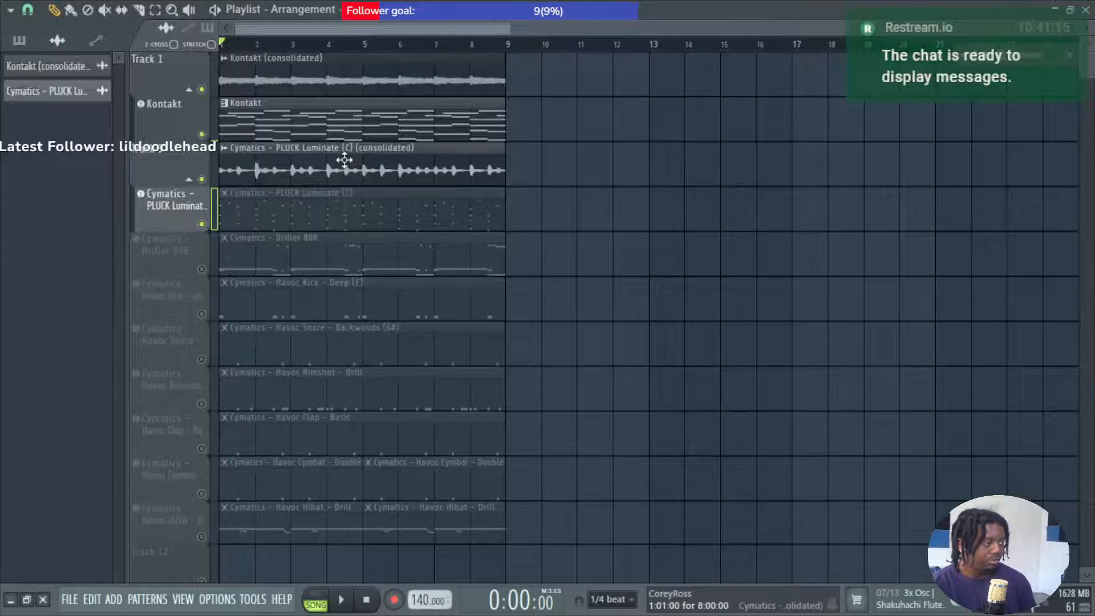
# Mute the original PLUCK Luminate instrument track and play back the arrangement with the consolidated clip.
pyautogui.click(202, 224)
pyautogui.press('space')
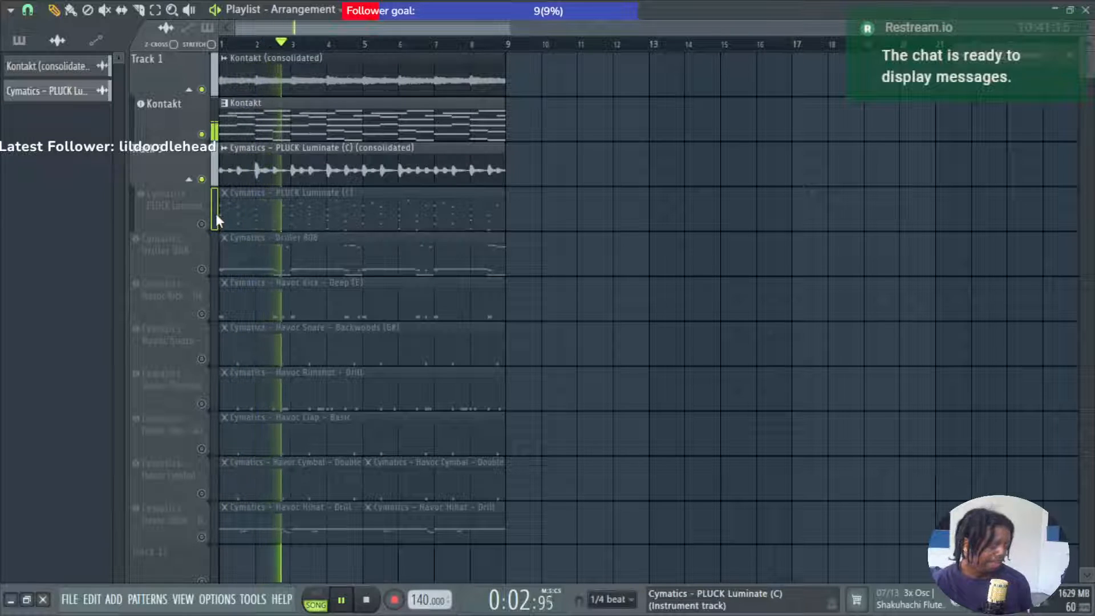
pyautogui.press('space')
# Edit the consolidated pluck audio in Edison, delete everything after the loop end and send the trimmed sample back to the playlist.
pyautogui.doubleClick(235, 172)
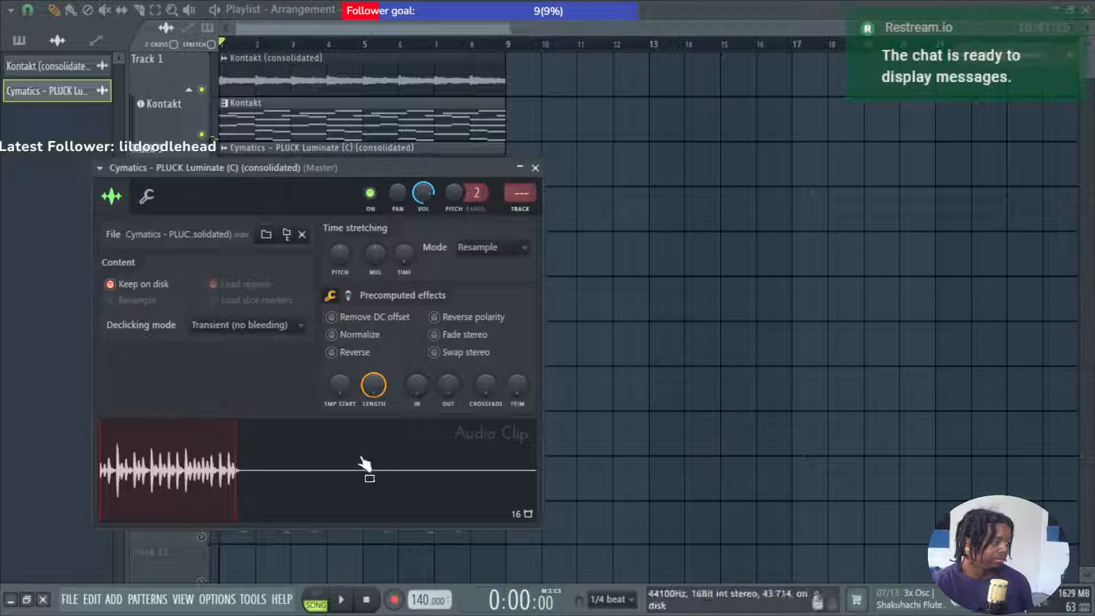
pyautogui.rightClick(402, 461)
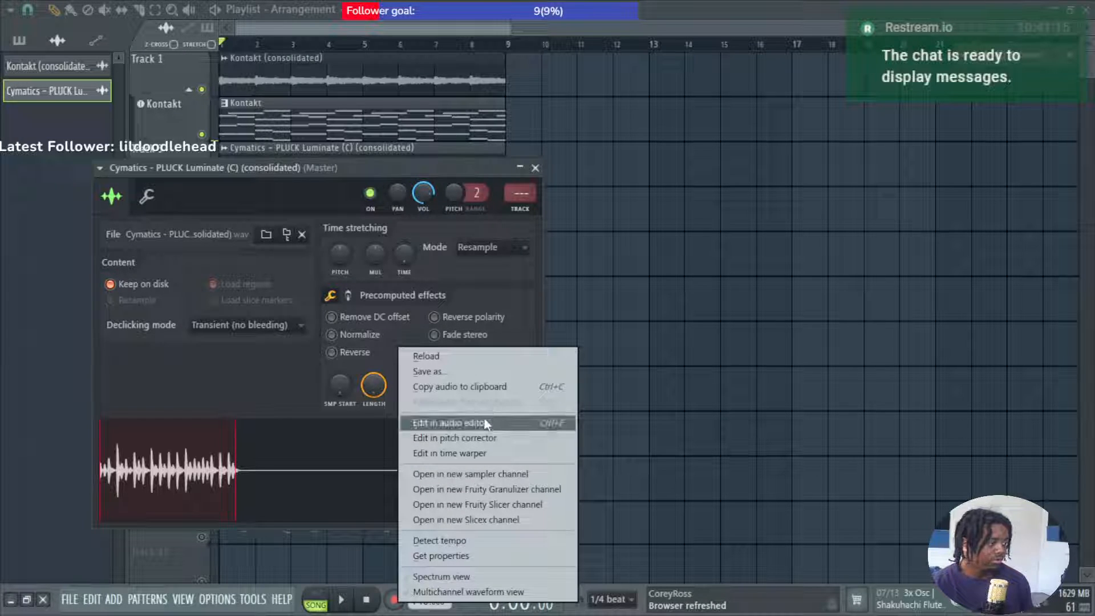
pyautogui.click(463, 421)
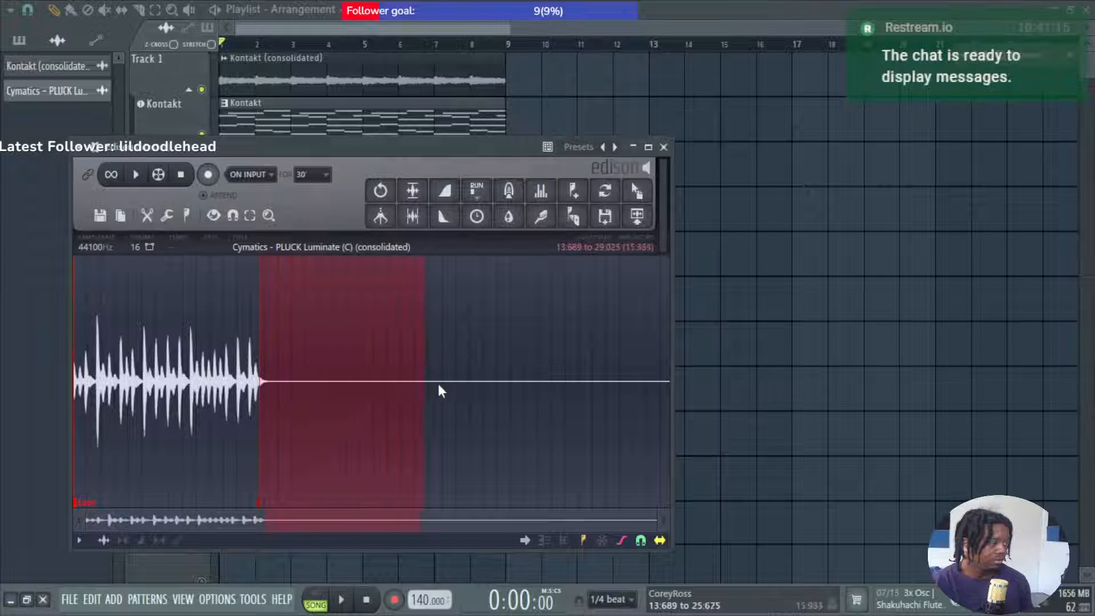
pyautogui.press('Delete')
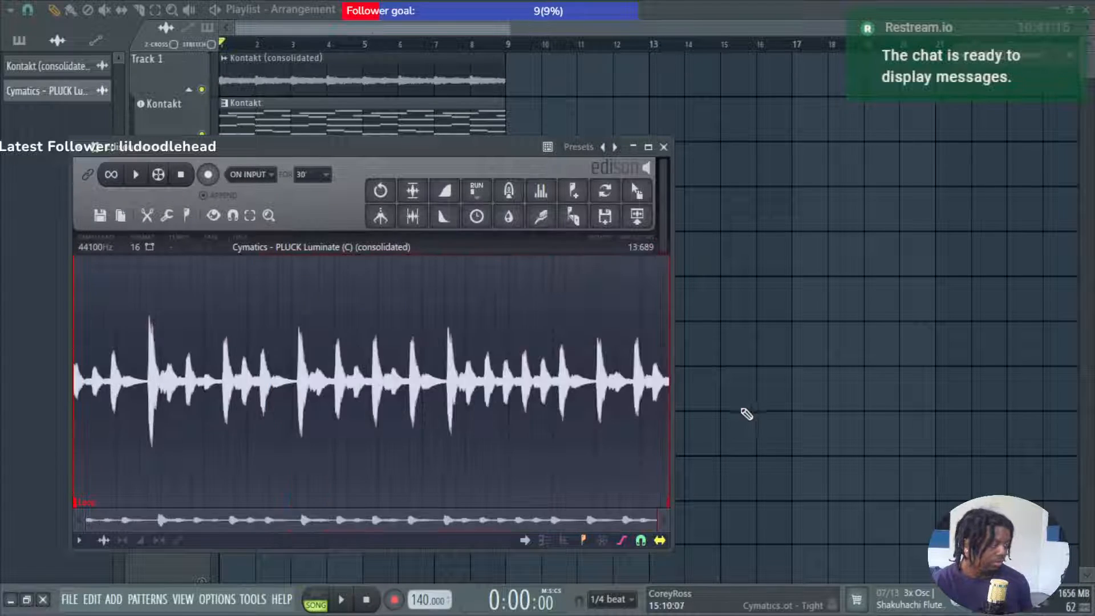
pyautogui.click(637, 217)
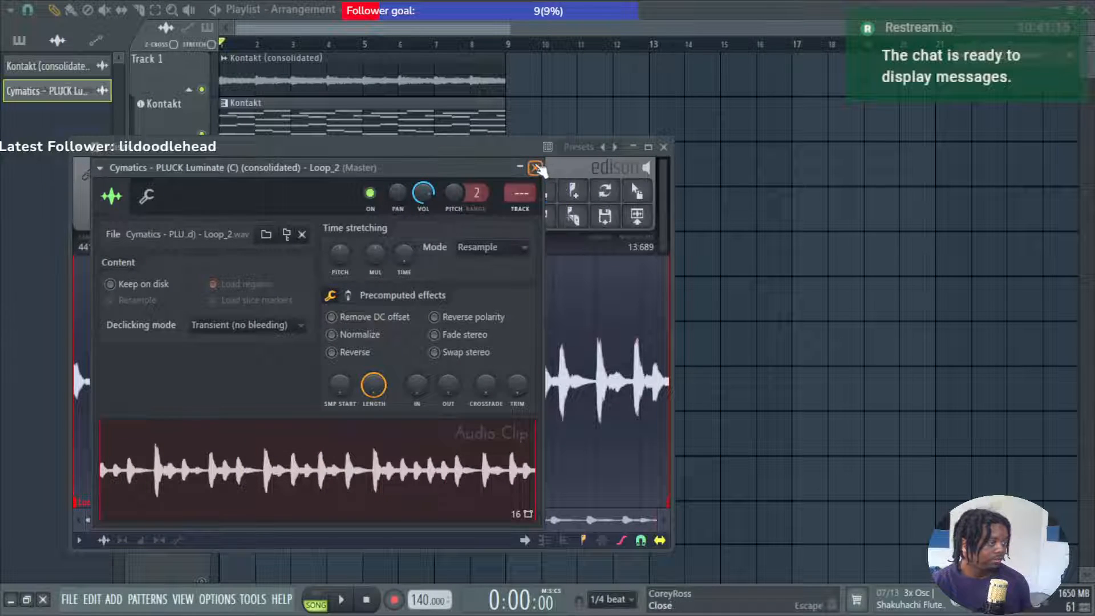
pyautogui.click(534, 167)
pyautogui.click(664, 147)
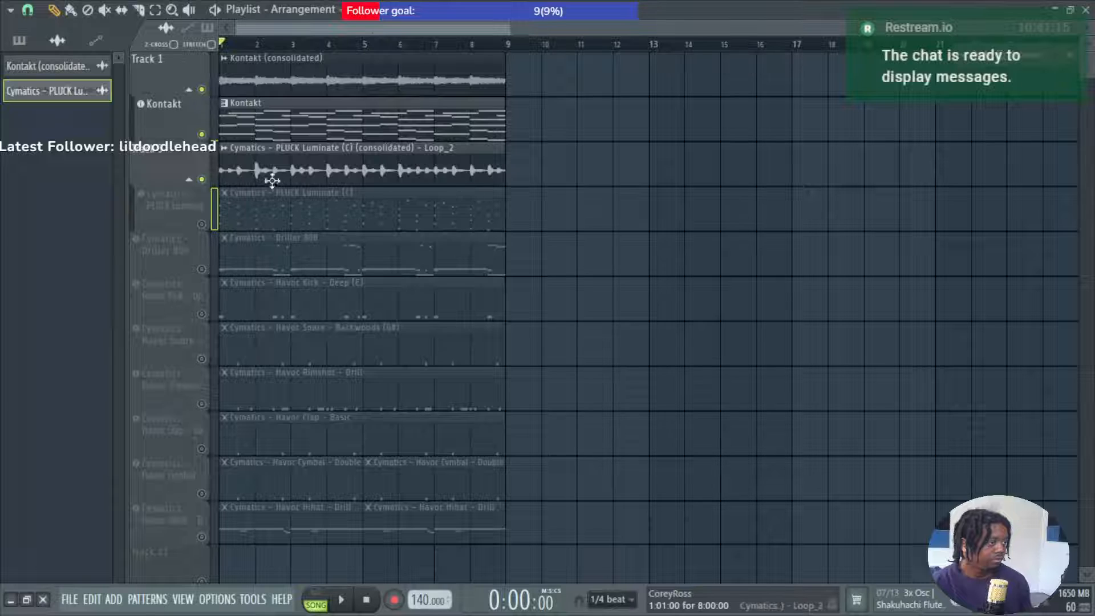
# Reverse the trimmed PLUCK Luminate audio clip, solo its track and play it.
pyautogui.doubleClick(255, 170)
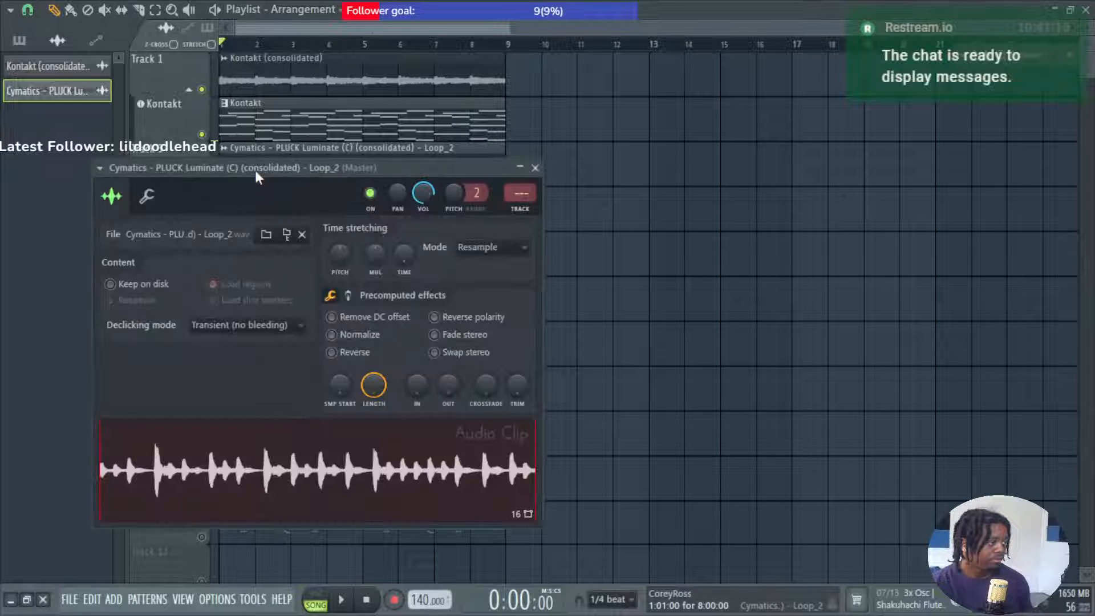
pyautogui.click(354, 355)
pyautogui.click(535, 168)
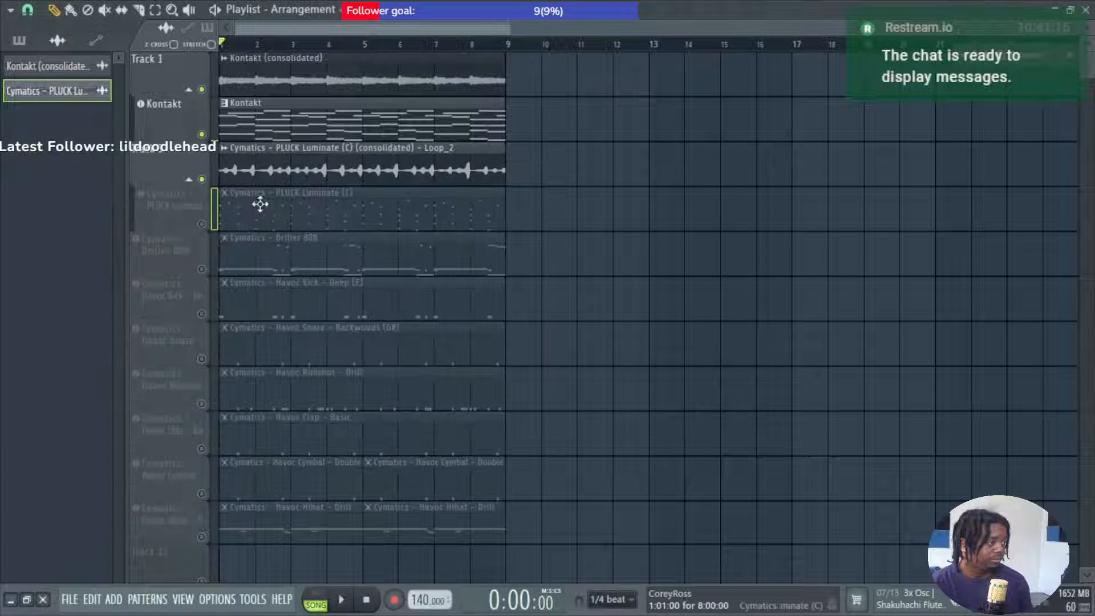
pyautogui.keyDown('ctrl'); pyautogui.click(201, 179); pyautogui.keyUp('ctrl')
pyautogui.press('space')
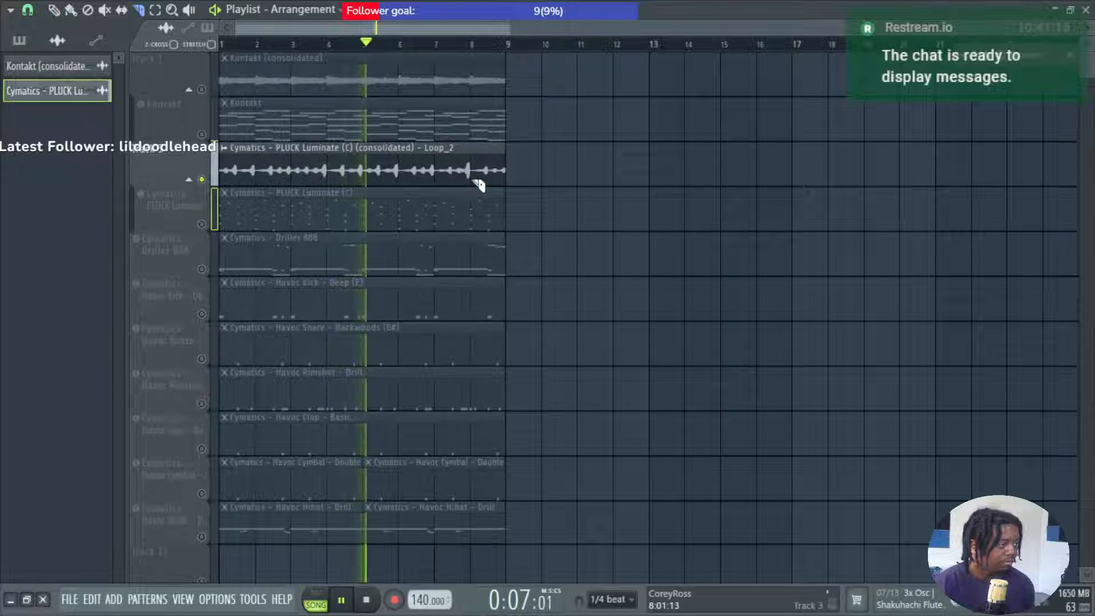
pyautogui.click(479, 183)
pyautogui.click(437, 184)
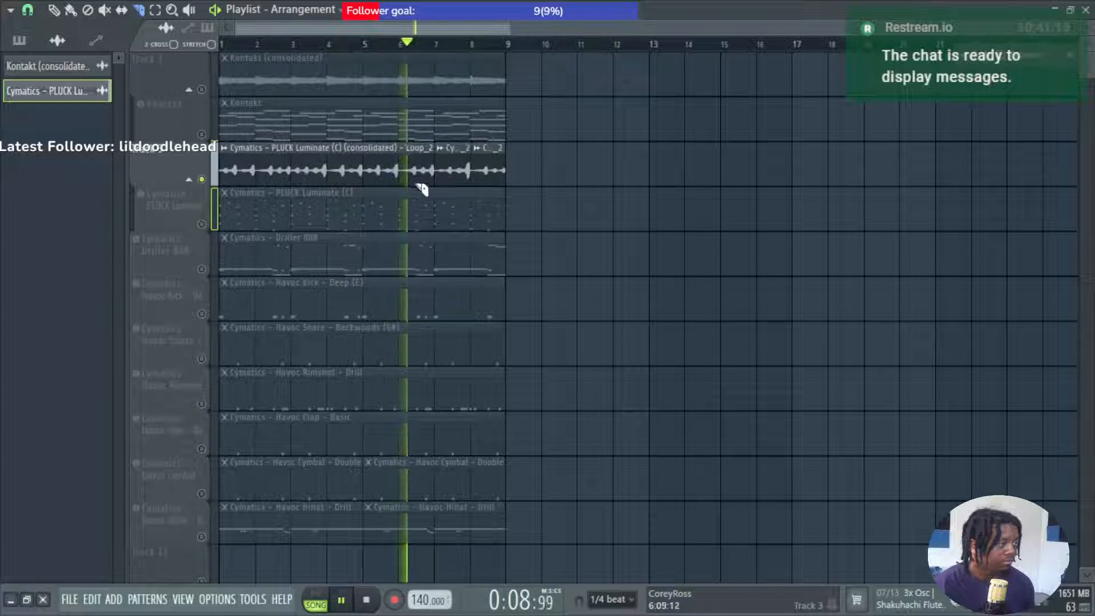
pyautogui.click(402, 183)
pyautogui.click(368, 184)
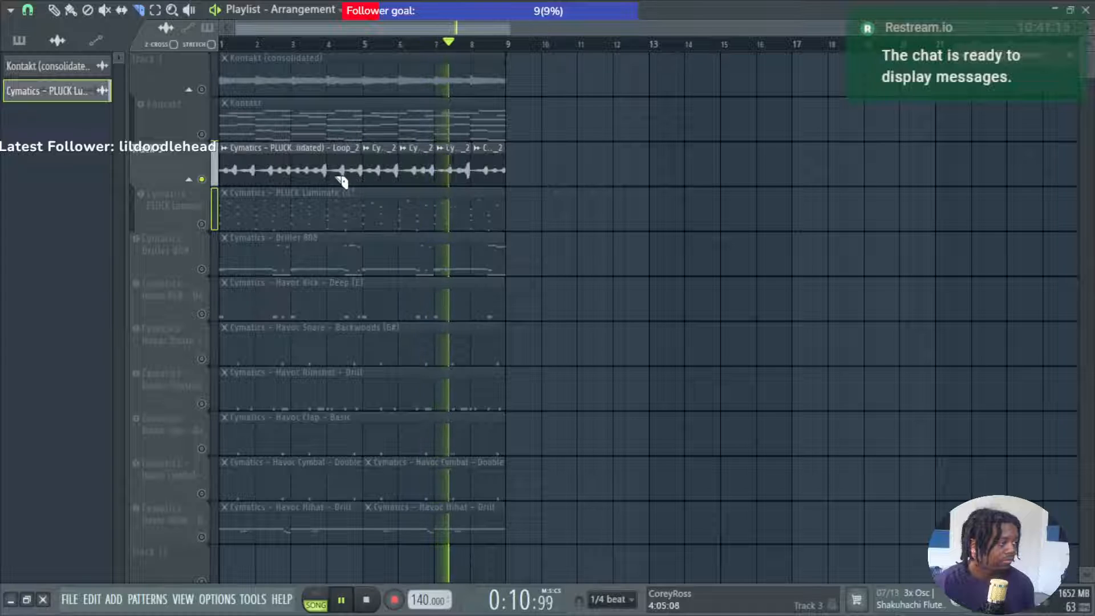
pyautogui.moveTo(334, 181); pyautogui.dragTo(333, 179)
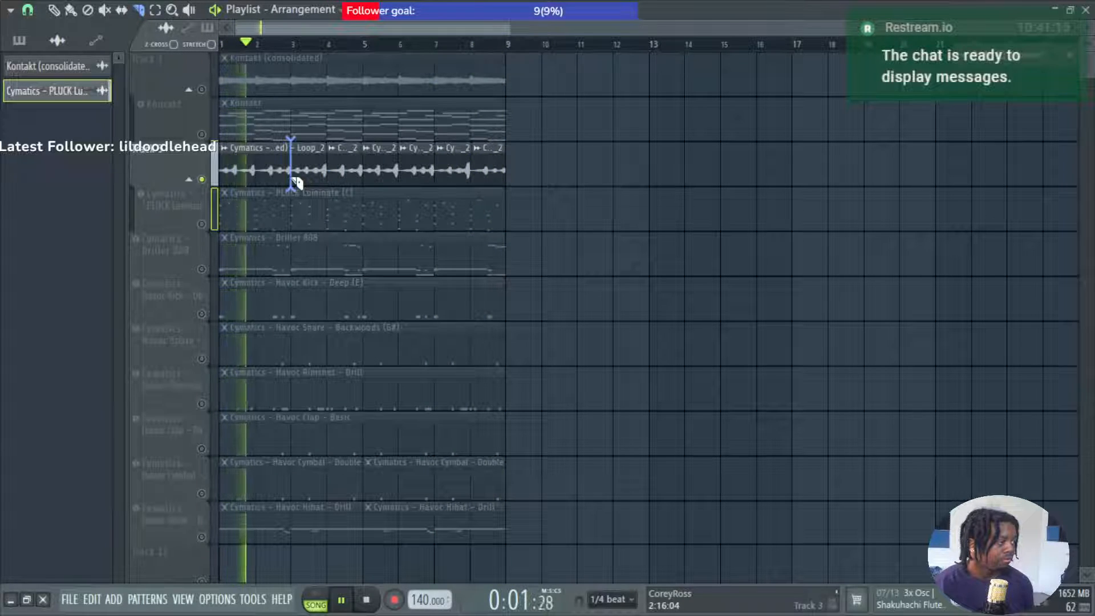
pyautogui.hotkey('ctrl', 'alt', 'z')
pyautogui.hotkey('ctrl', 'alt', 'z')
pyautogui.hotkey('ctrl', 'alt', 'z')
pyautogui.hotkey('ctrl', 'alt', 'z')
pyautogui.hotkey('ctrl', 'alt', 'z')
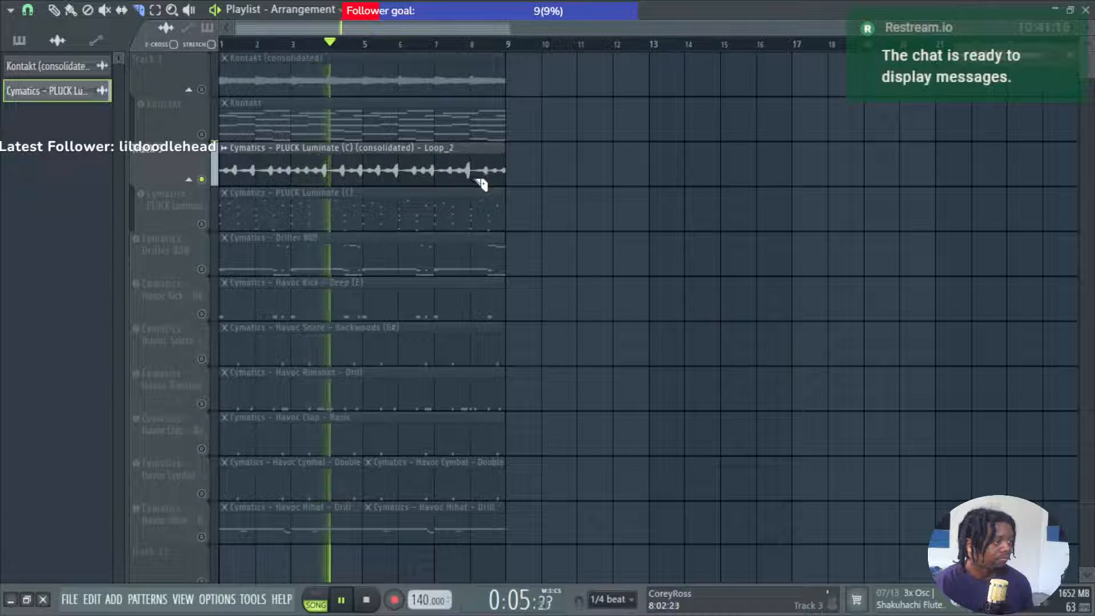
# Slice the reversed pluck clip into one-bar pieces at bars 2 through 8 and return to the draw tool.
pyautogui.click(471, 183)
pyautogui.click(437, 183)
pyautogui.click(402, 182)
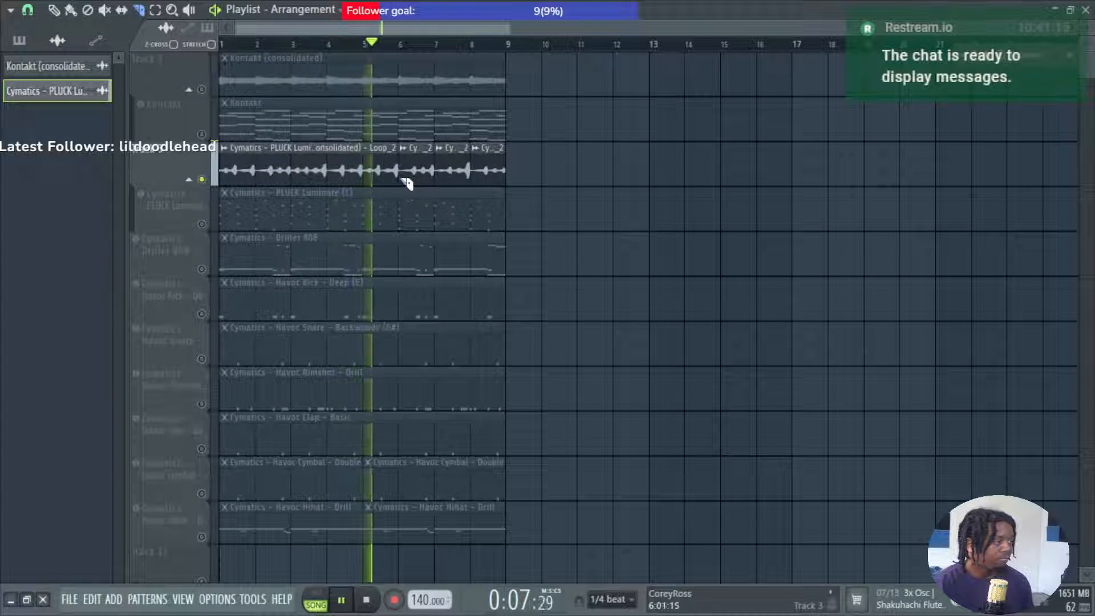
pyautogui.click(366, 183)
pyautogui.click(329, 182)
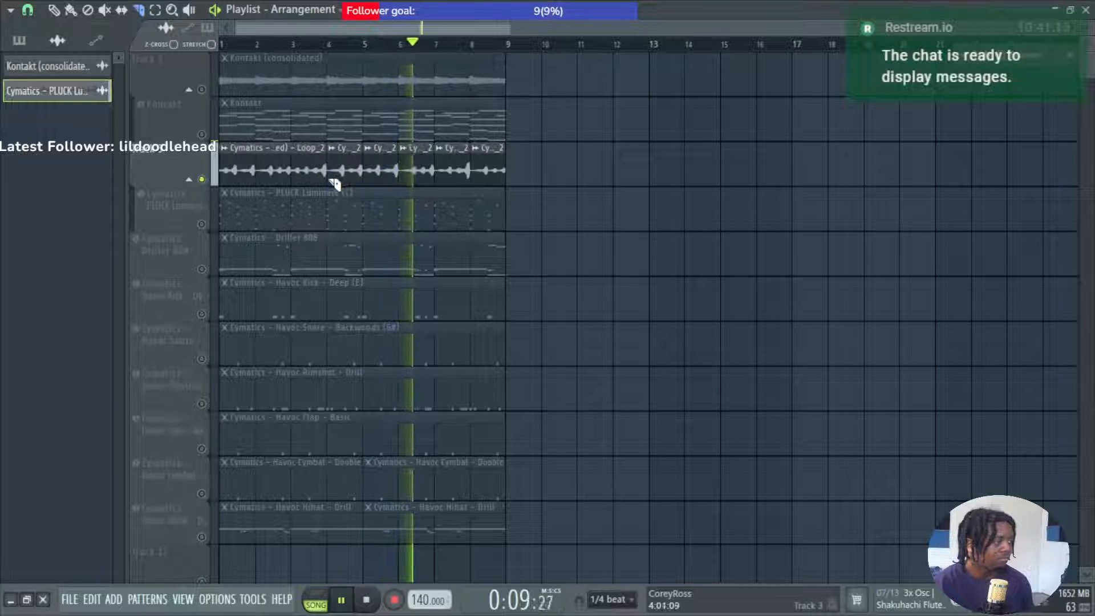
pyautogui.click(293, 180)
pyautogui.click(248, 178)
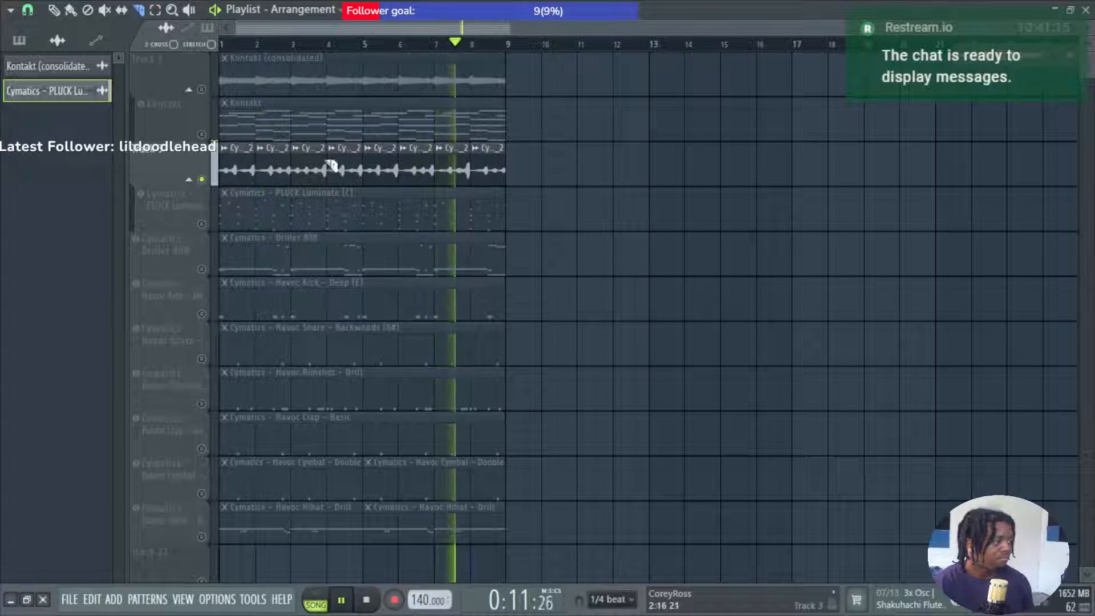
pyautogui.press('p')
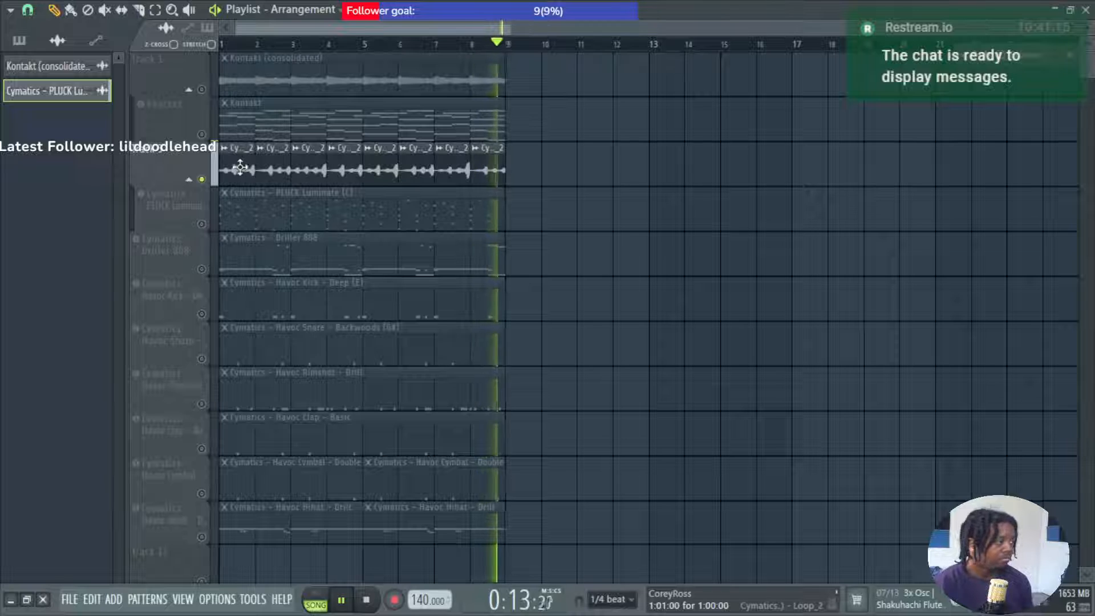
# Unmute the Kontakt instrument track and Track 1 and play them together with the sliced pluck.
pyautogui.press('space')
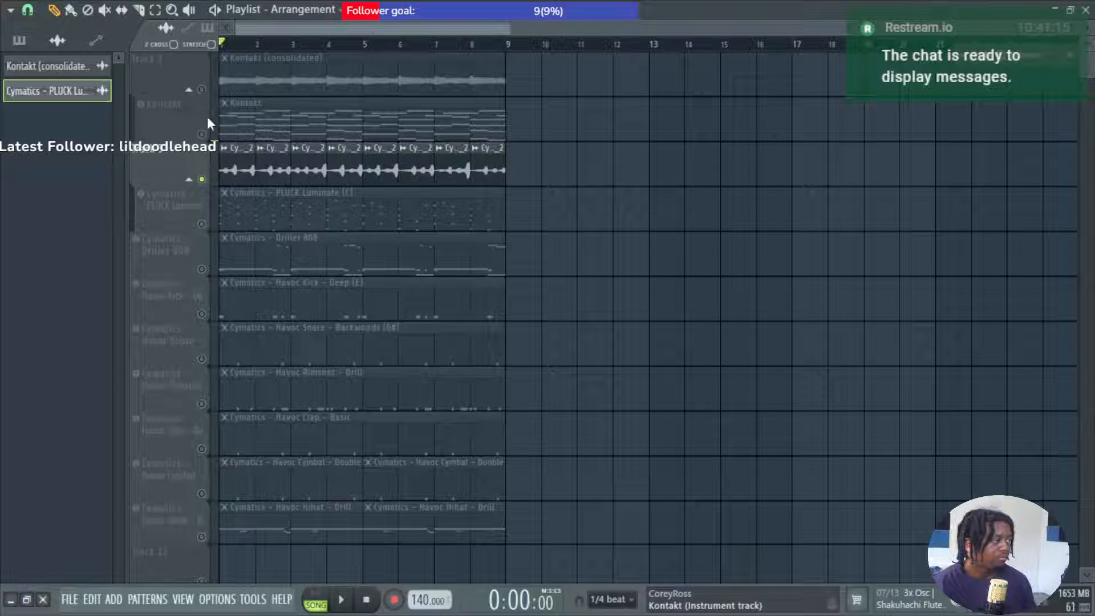
pyautogui.click(204, 134)
pyautogui.press('space')
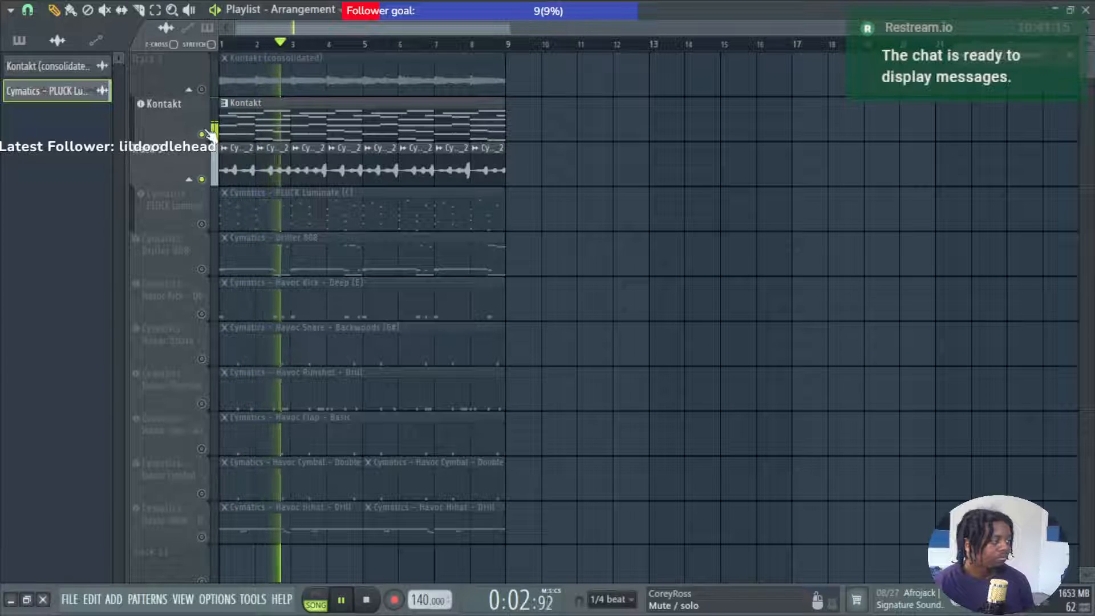
pyautogui.click(202, 90)
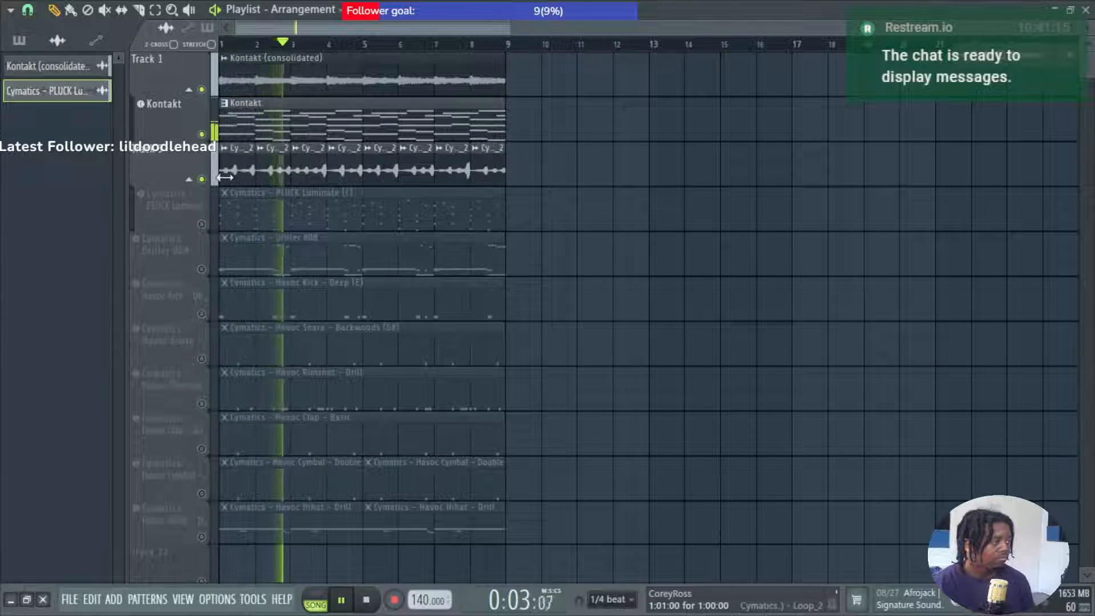
pyautogui.press('space')
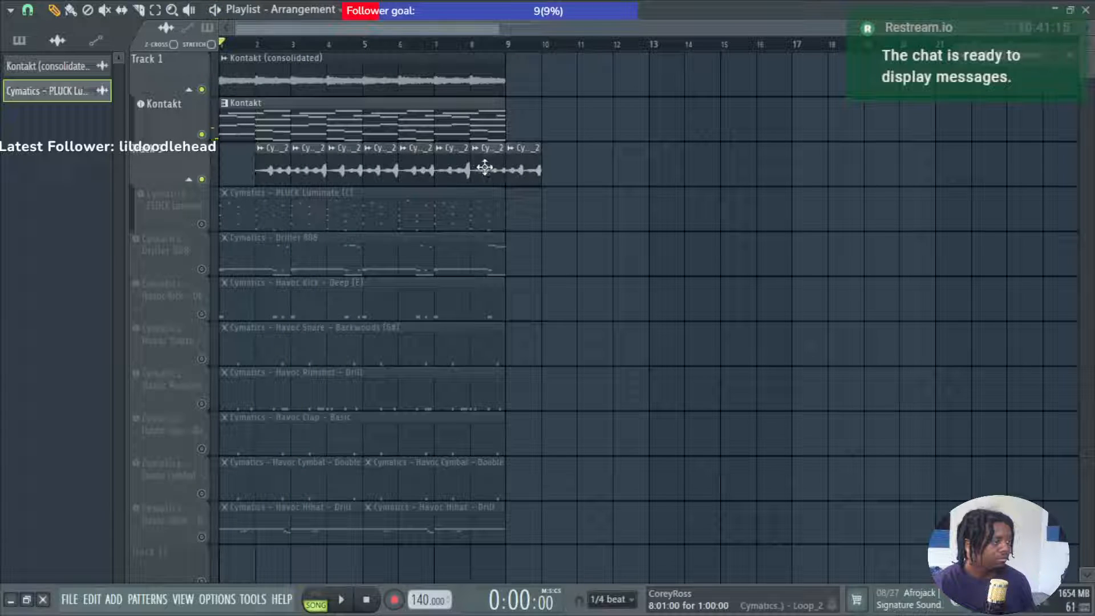
# Try rearranging the one-bar pluck slices into a different order while listening to them against the Kontakt melody.
pyautogui.press('space')
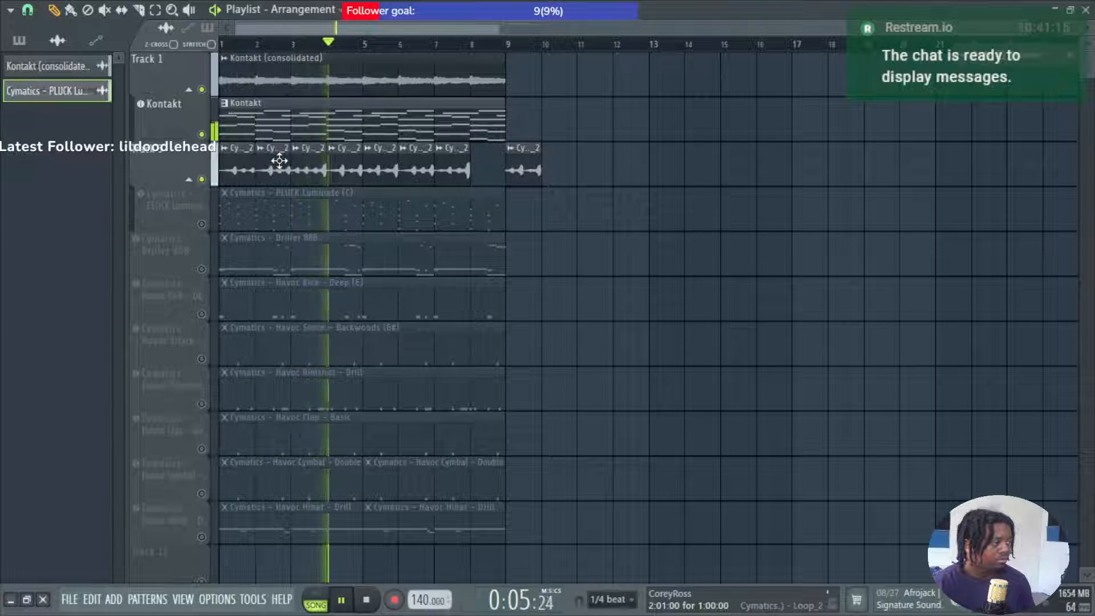
pyautogui.press('space')
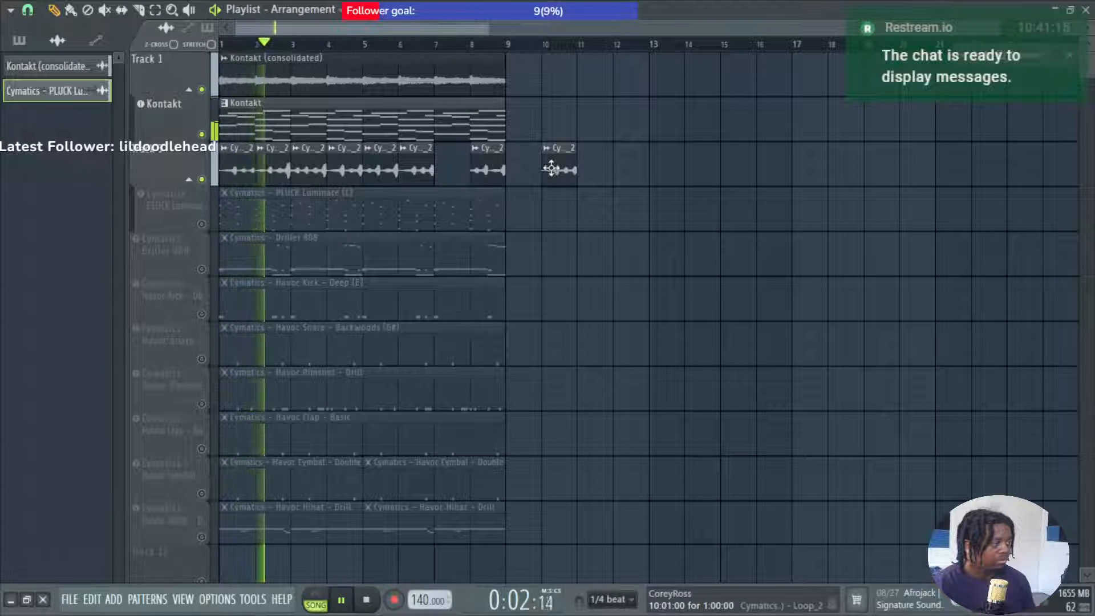
pyautogui.press('space')
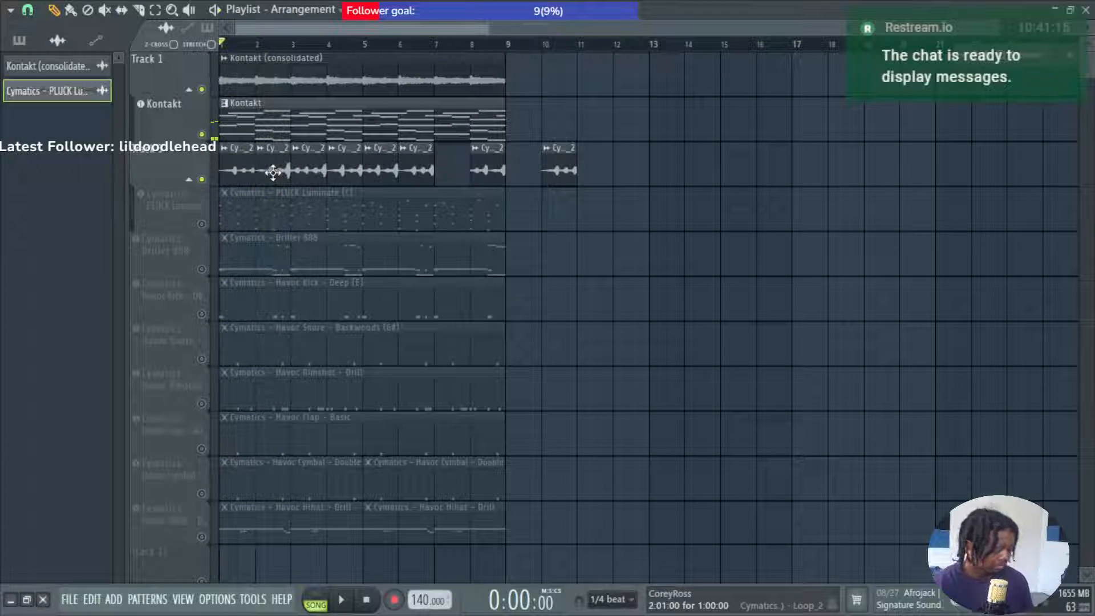
pyautogui.moveTo(274, 171); pyautogui.dragTo(452, 171)
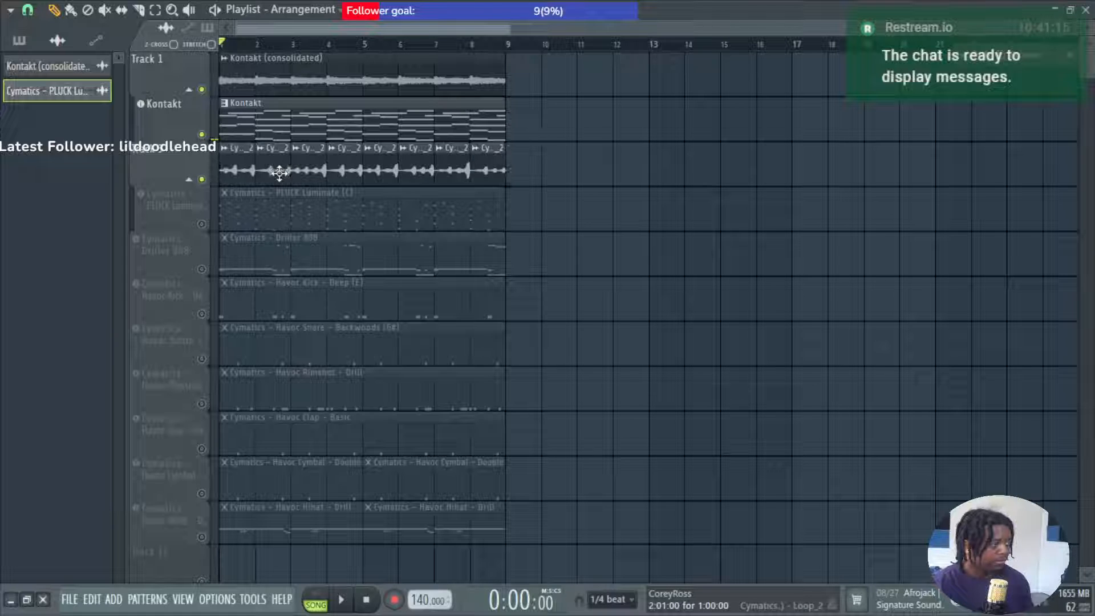
# Route the reversed PLUCK Luminate audio clip to mixer track 11 during playback and show the mixer.
pyautogui.press('space')
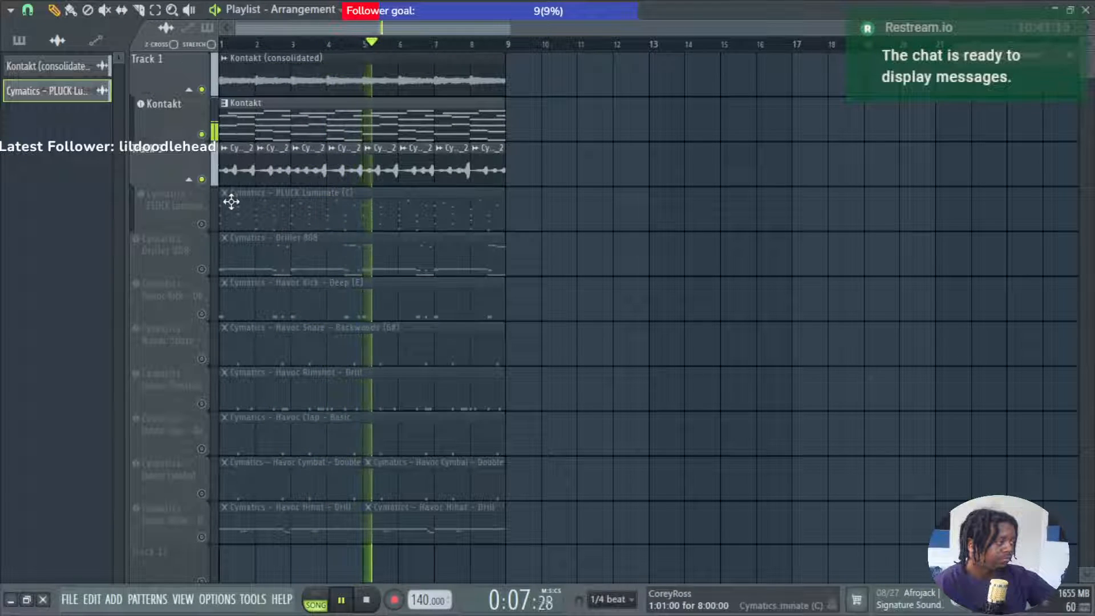
pyautogui.click(193, 213)
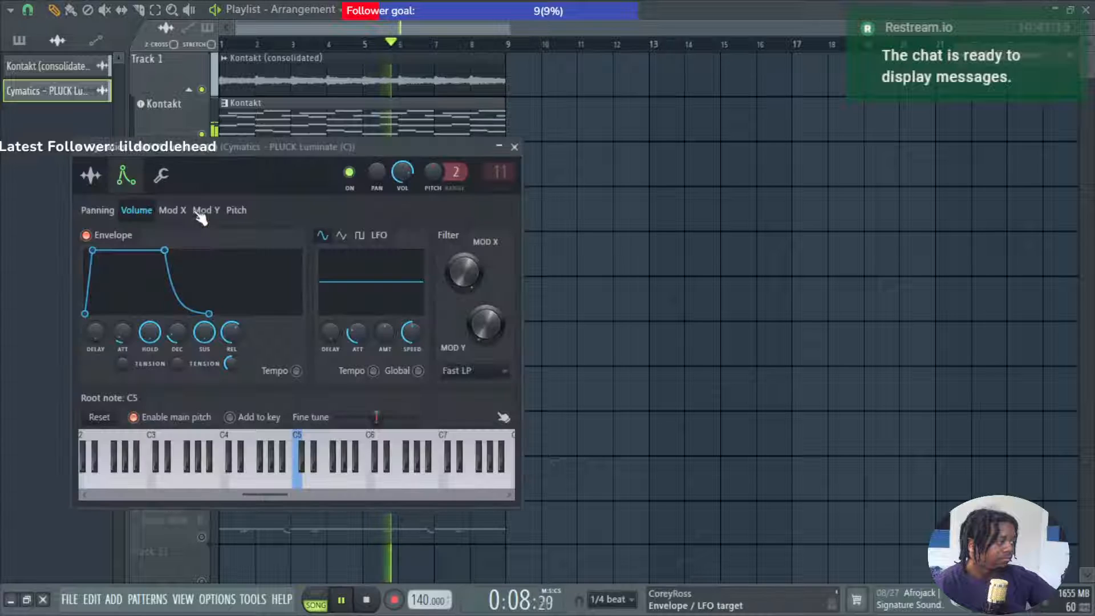
pyautogui.click(515, 150)
pyautogui.doubleClick(246, 162)
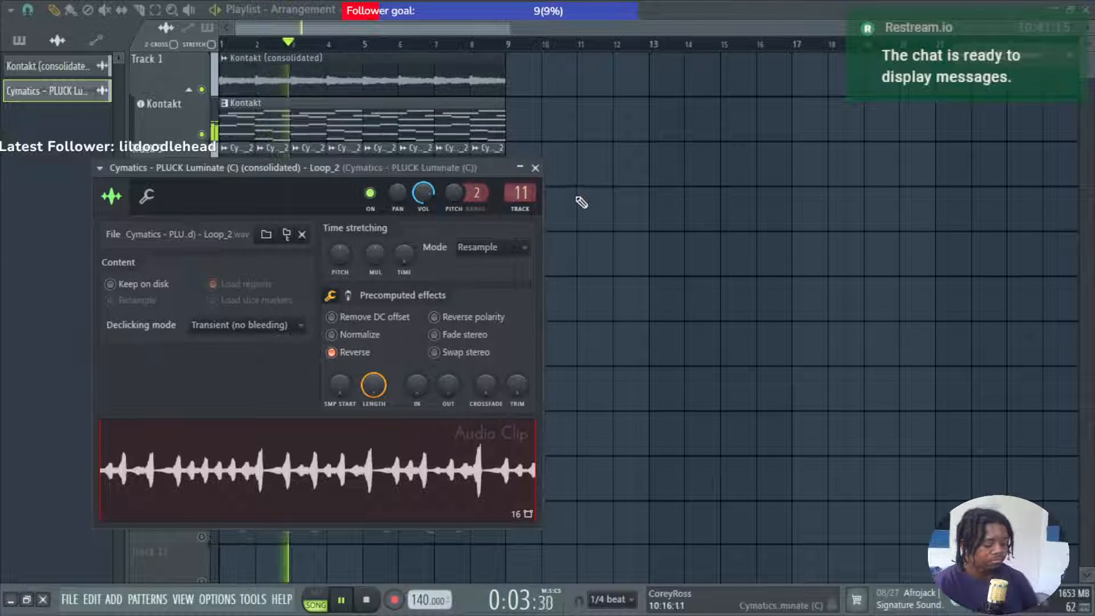
pyautogui.click(535, 169)
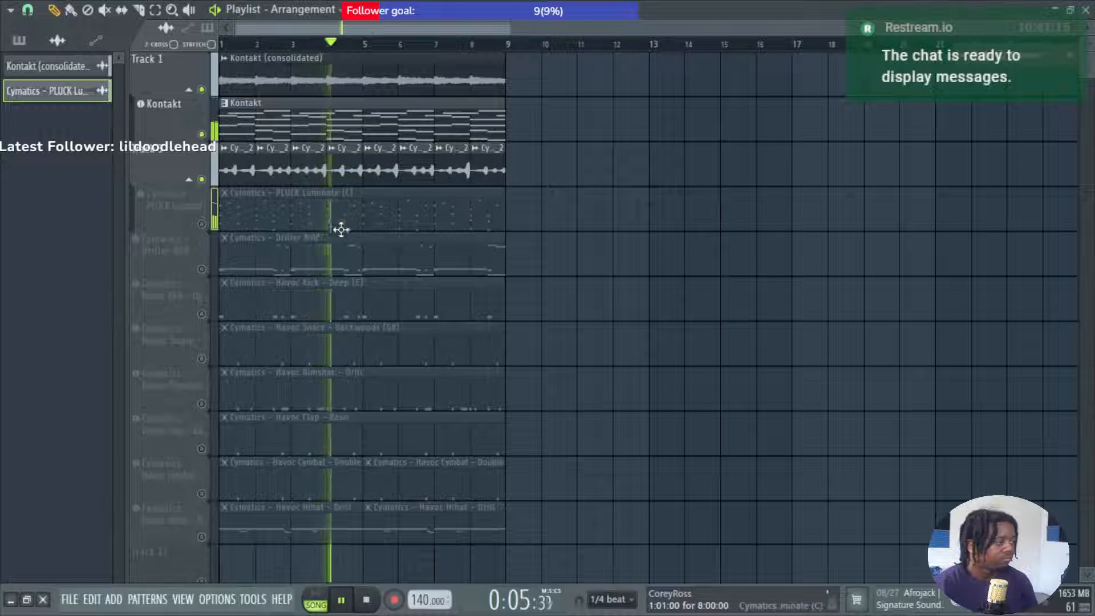
pyautogui.press('F9')
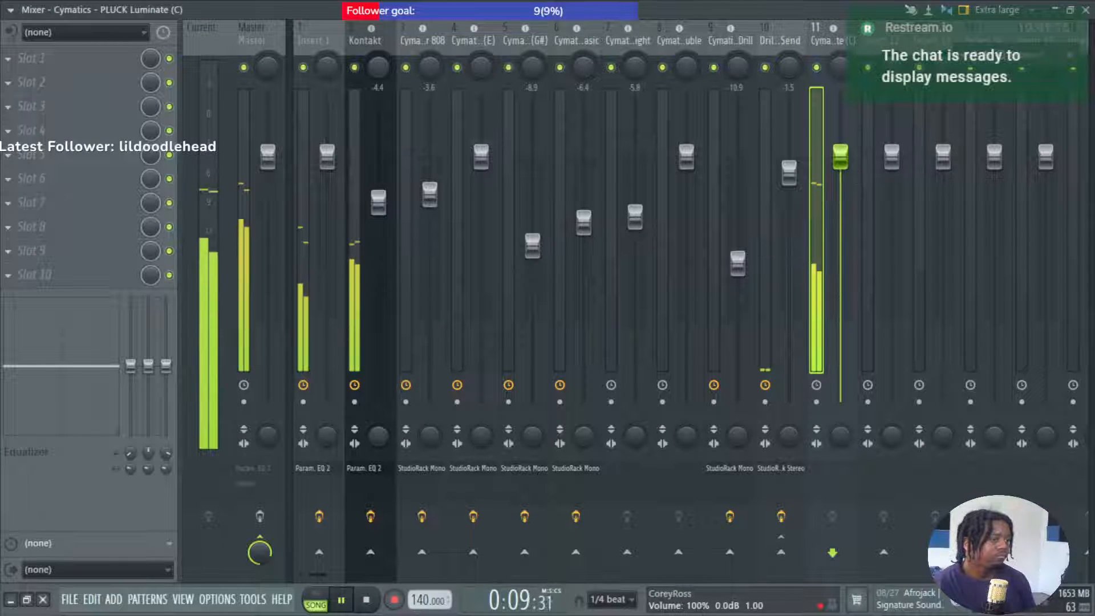
# Lower the pluck audio on mixer track 11 to -7.0 dB and play it with the 808 and drum tracks unmuted.
pyautogui.moveTo(840, 157); pyautogui.dragTo(840, 228)
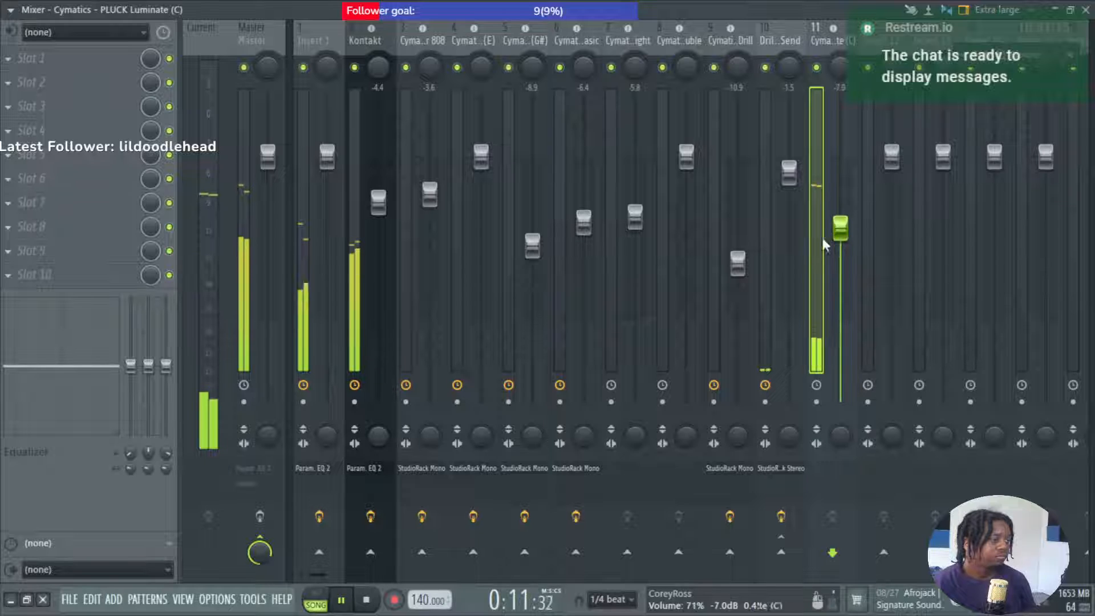
pyautogui.moveTo(822, 268); pyautogui.dragTo(412, 279)
pyautogui.press('F5')
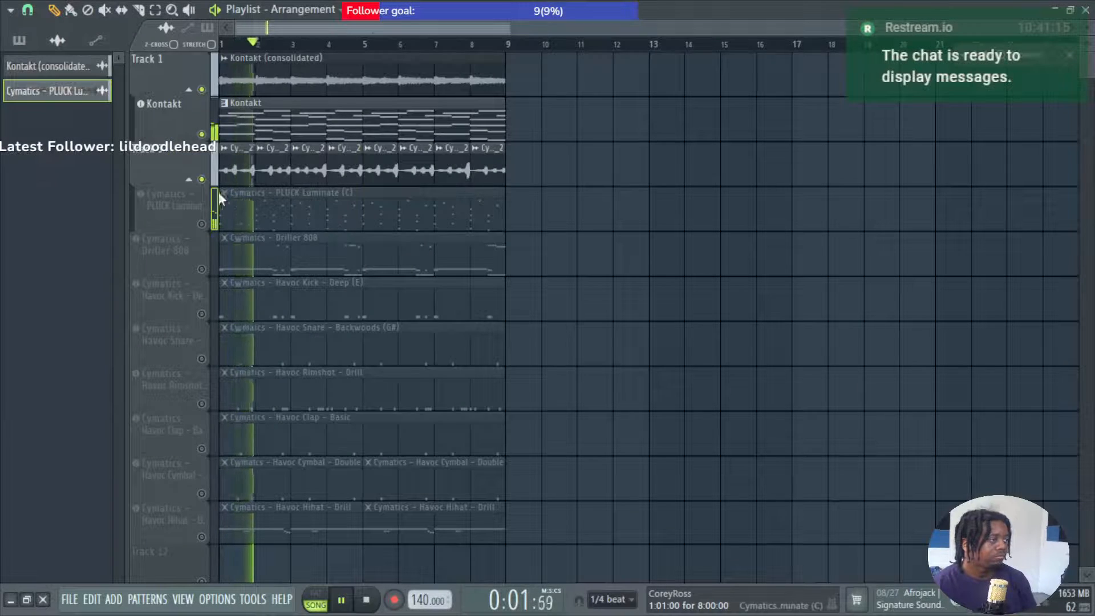
pyautogui.press('space')
pyautogui.press('space')
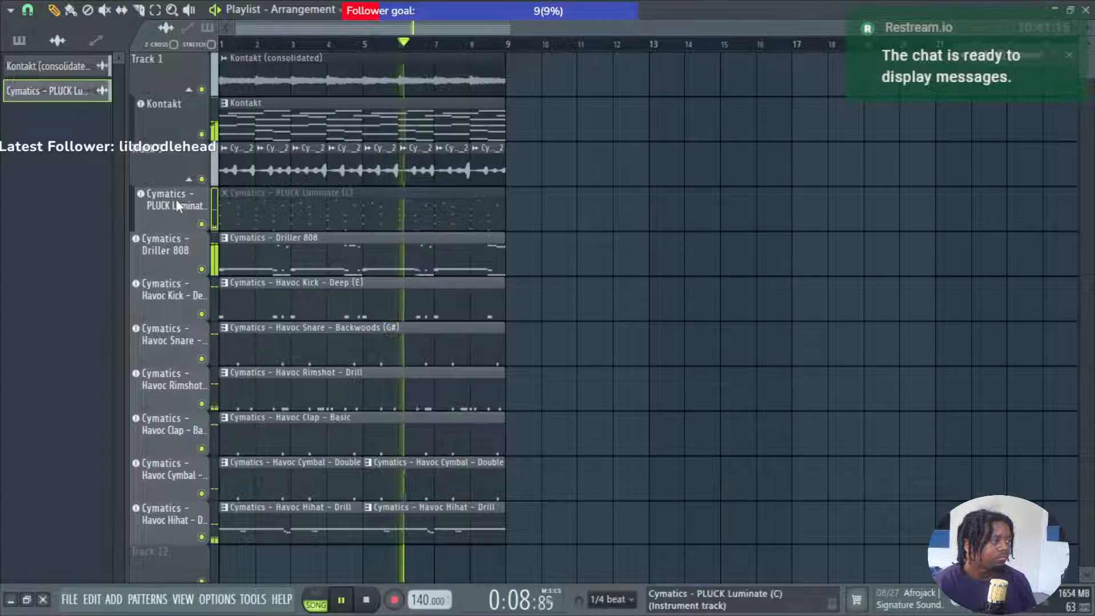
# Open the PLUCK Luminate sampler and browse the Cymatics MAYHEM beta and bonus pack folders for a replacement sound.
pyautogui.click(176, 201)
pyautogui.press('space')
pyautogui.click(91, 176)
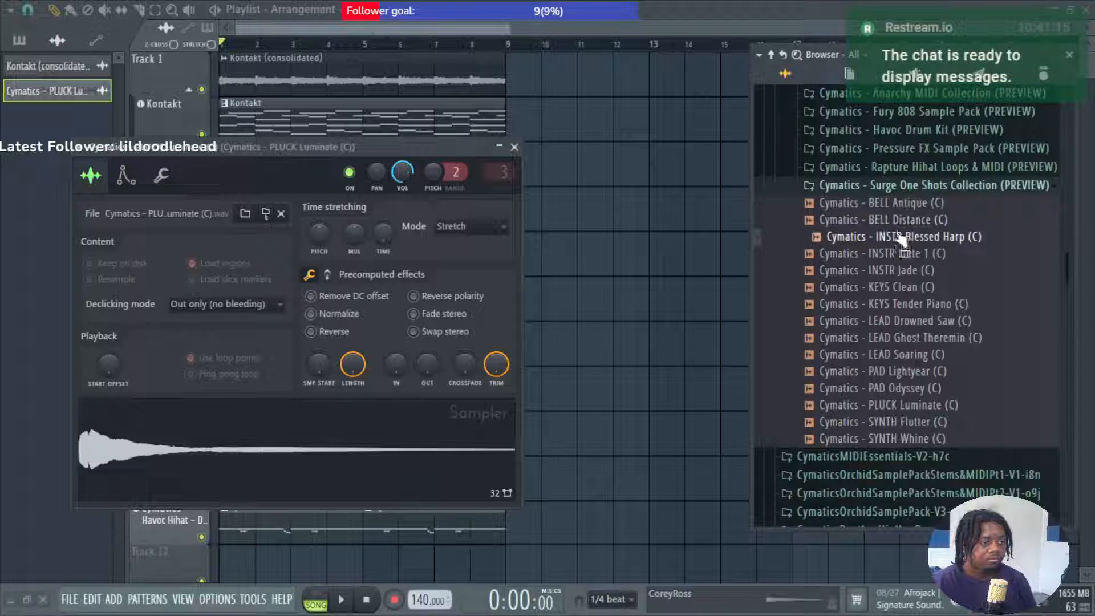
pyautogui.click(916, 187)
pyautogui.scroll(3, 909, 234)
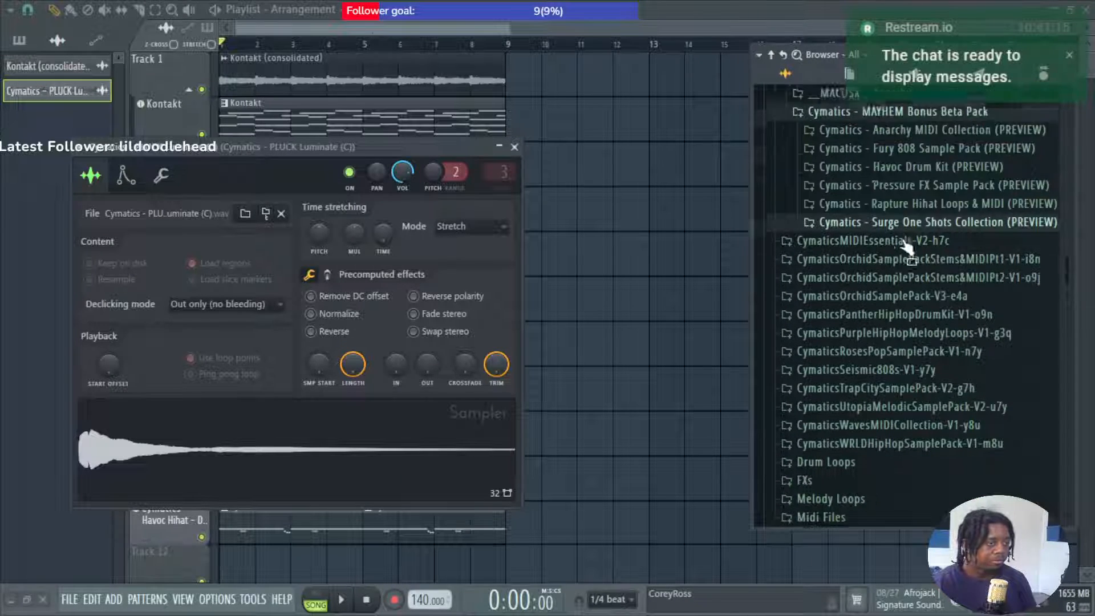
pyautogui.click(915, 177)
pyautogui.click(929, 140)
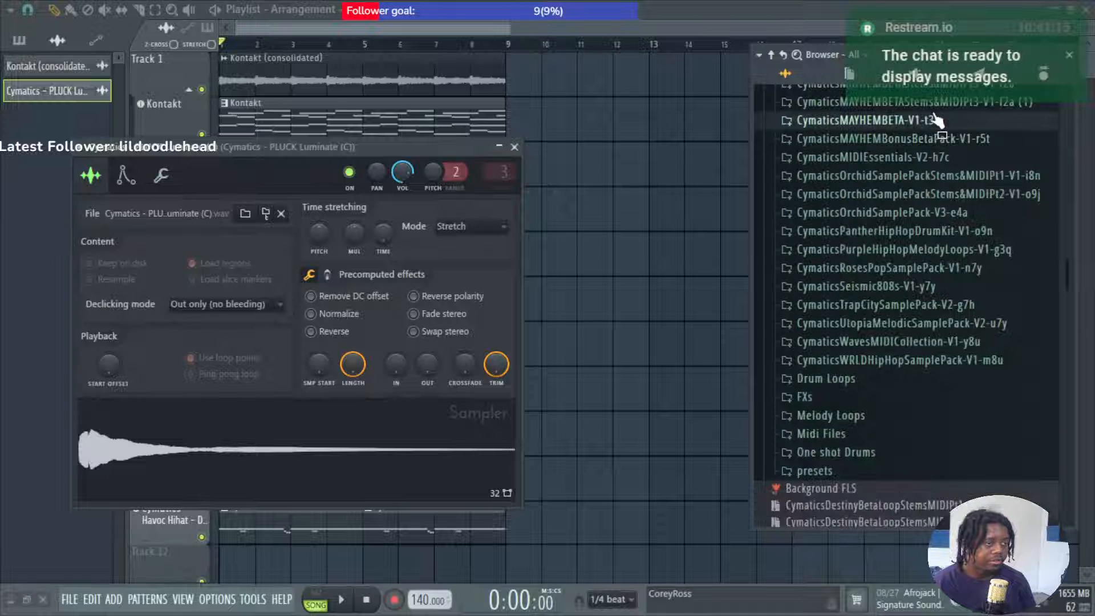
pyautogui.click(933, 120)
pyautogui.click(927, 159)
pyautogui.click(928, 175)
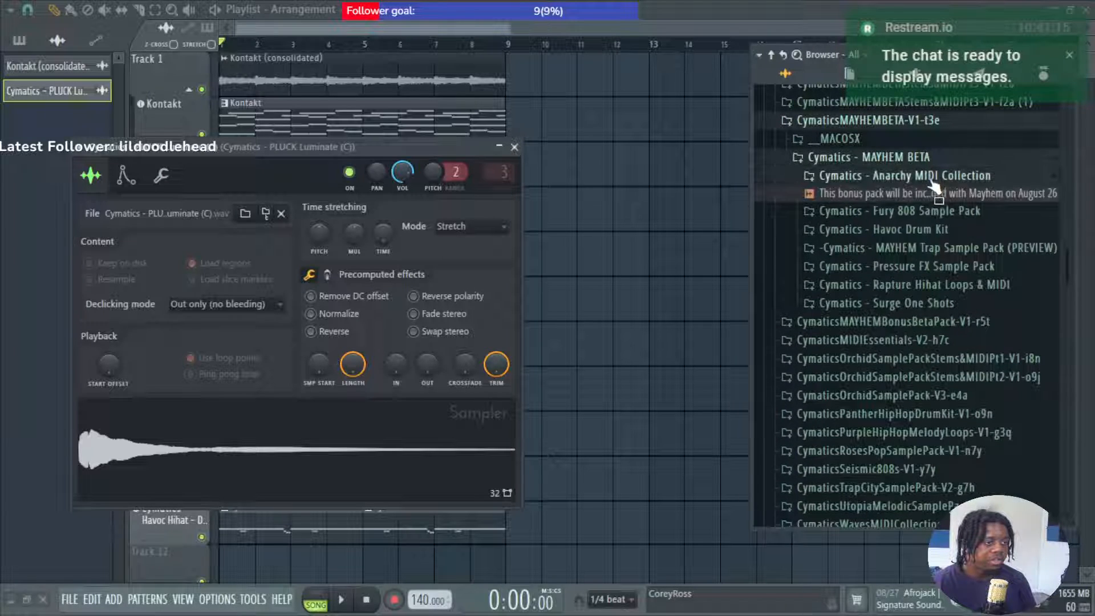
pyautogui.click(929, 177)
pyautogui.click(930, 220)
pyautogui.click(930, 257)
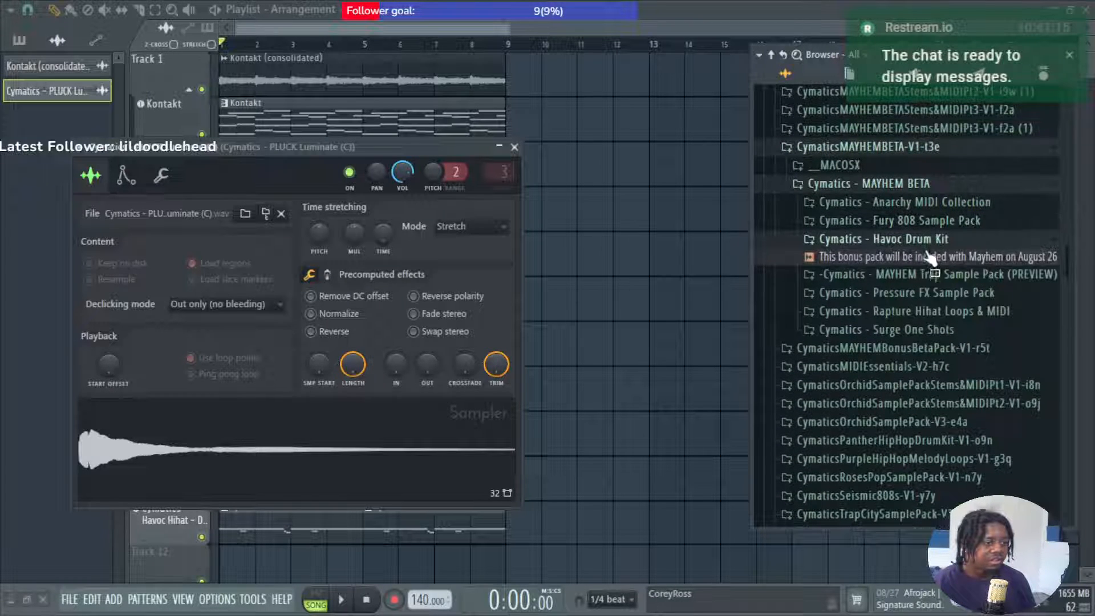
pyautogui.click(930, 275)
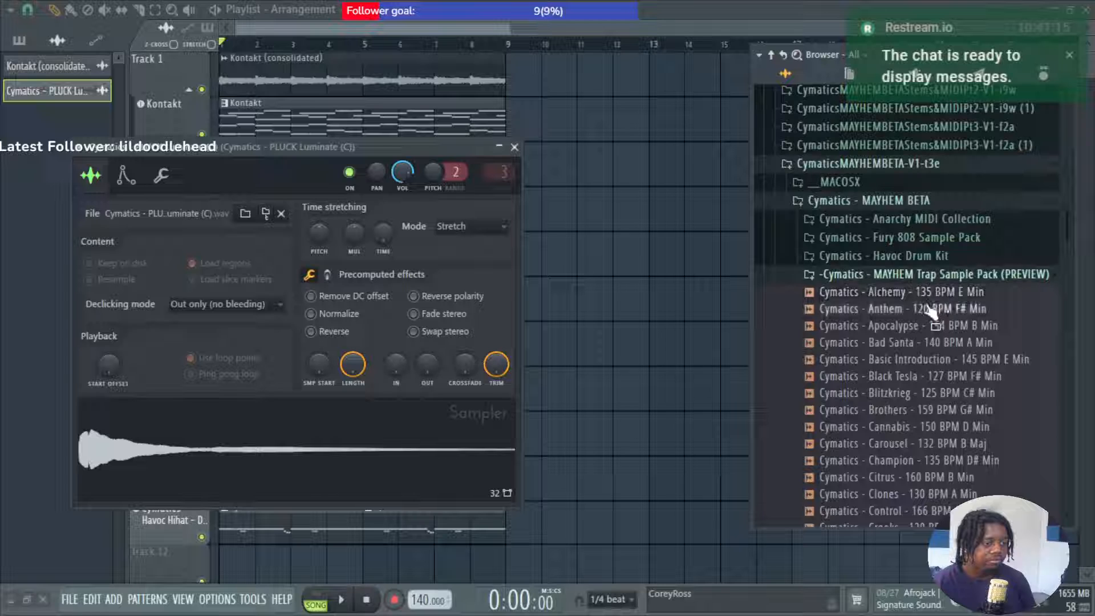
pyautogui.click(935, 203)
pyautogui.click(939, 169)
# Browse the Cymatics WRLD Hip Hop Sample Pack folders for a replacement sound.
pyautogui.scroll(-2, 908, 227)
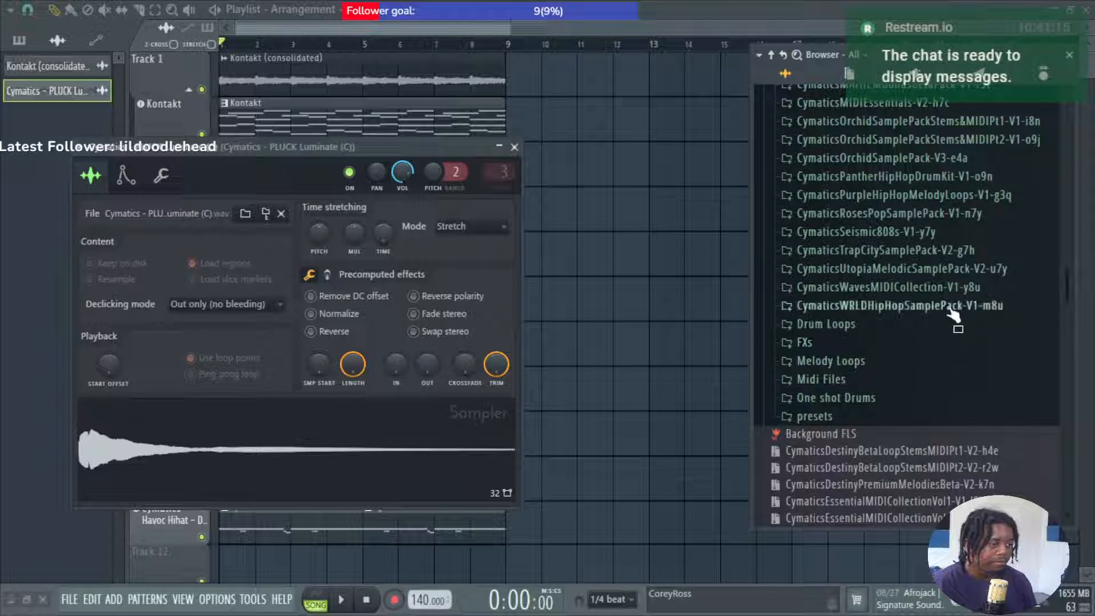
pyautogui.click(962, 288)
pyautogui.click(962, 288)
pyautogui.click(963, 305)
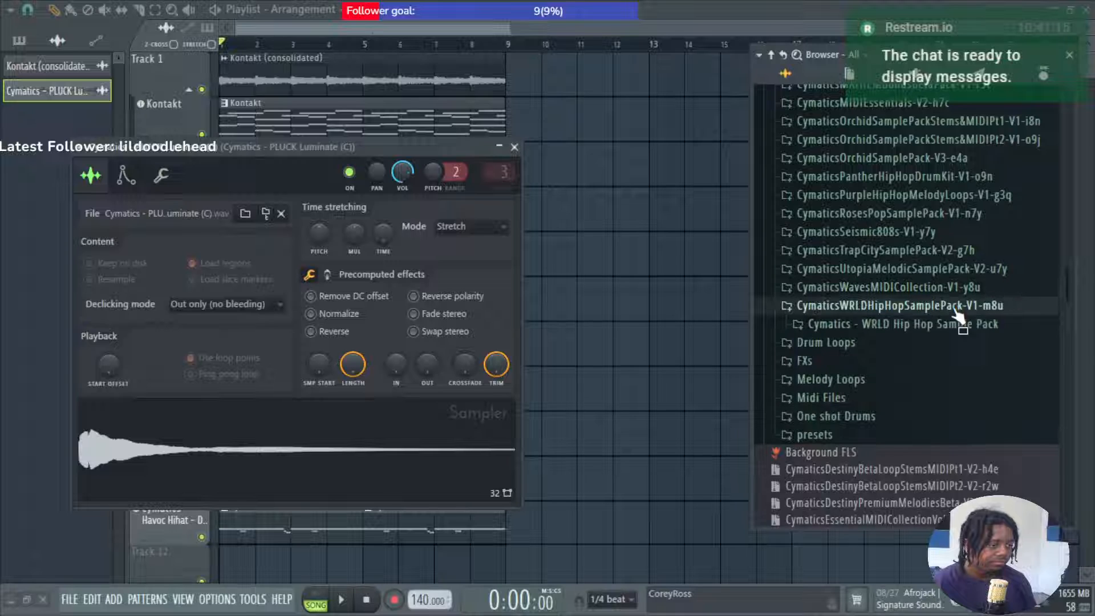
pyautogui.click(948, 330)
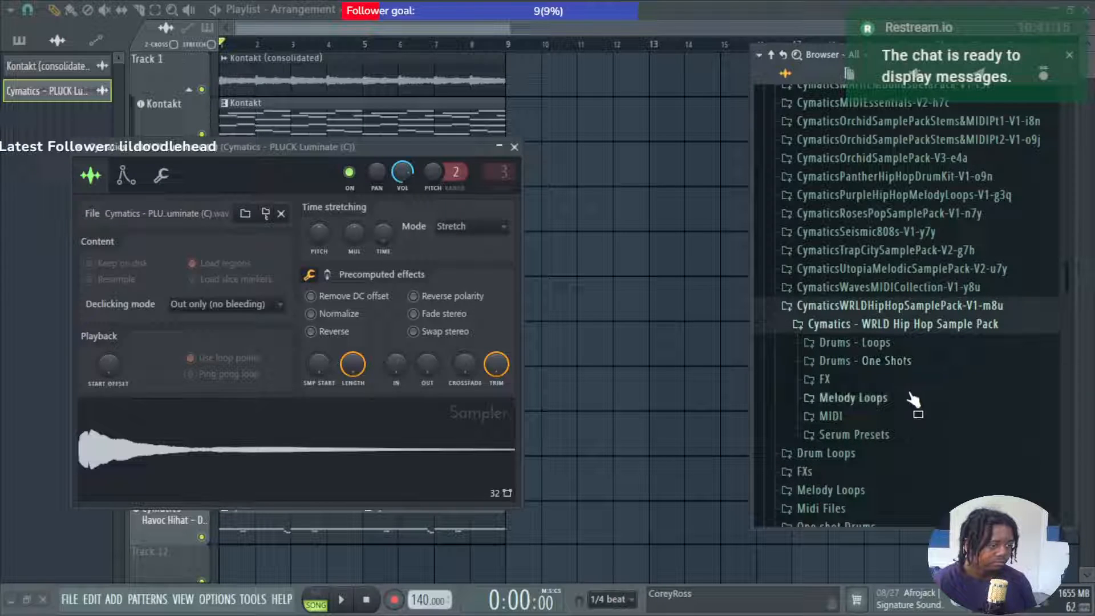
pyautogui.scroll(5, 923, 371)
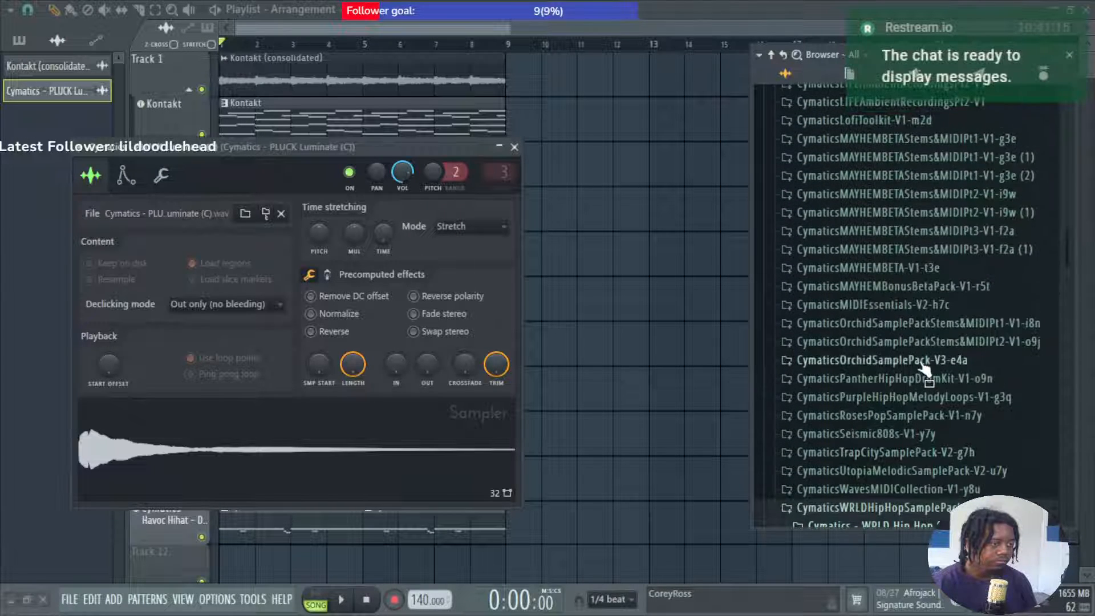
# Load Cymatics - Infinity Vocal Oneshot 3 - C# from the Infinity Vocal Pack's Vocal One Shots into the PLUCK Luminate sampler and close it.
pyautogui.click(900, 170)
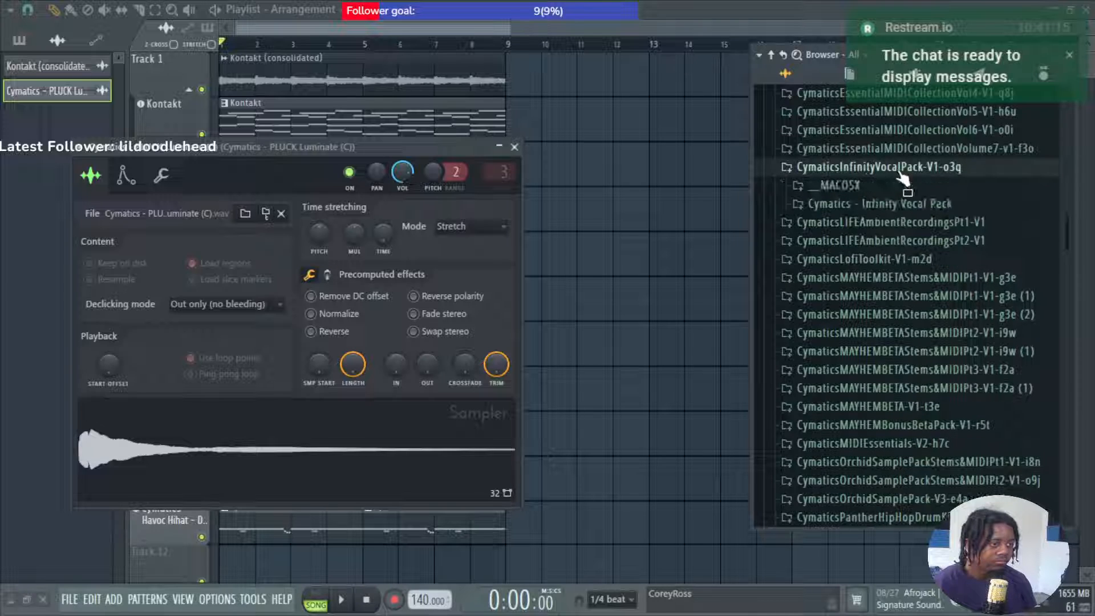
pyautogui.click(900, 170)
pyautogui.click(900, 169)
pyautogui.click(902, 204)
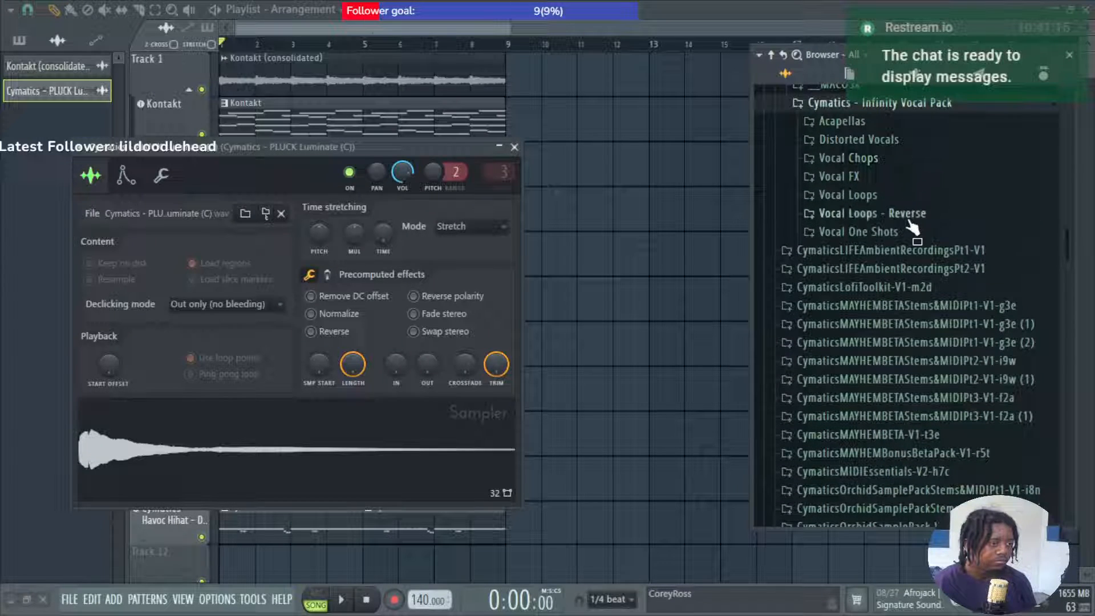
pyautogui.click(911, 228)
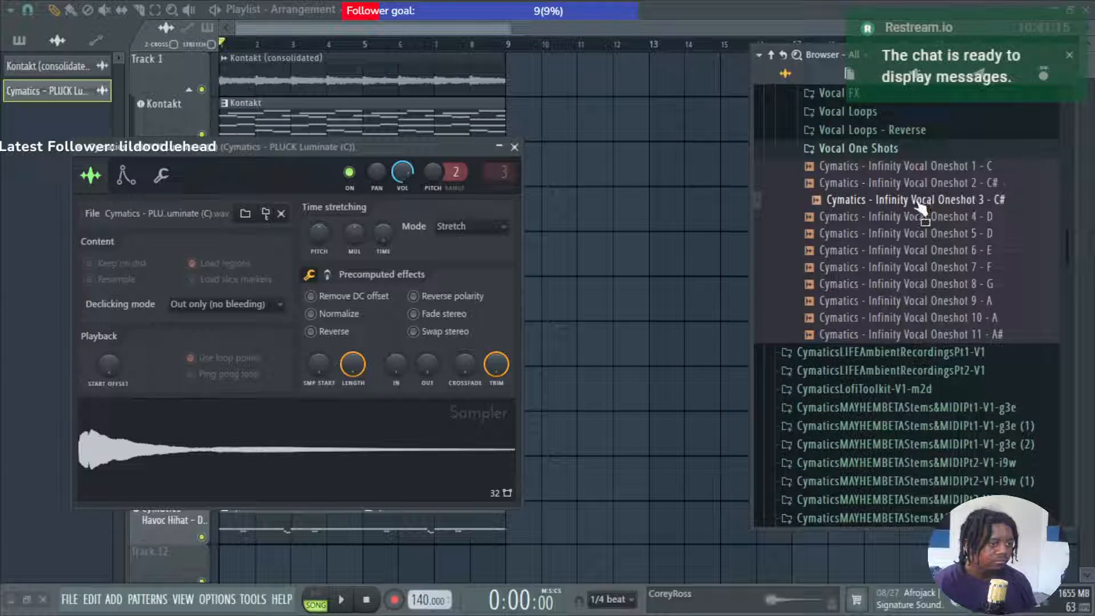
pyautogui.moveTo(920, 209); pyautogui.dragTo(365, 454)
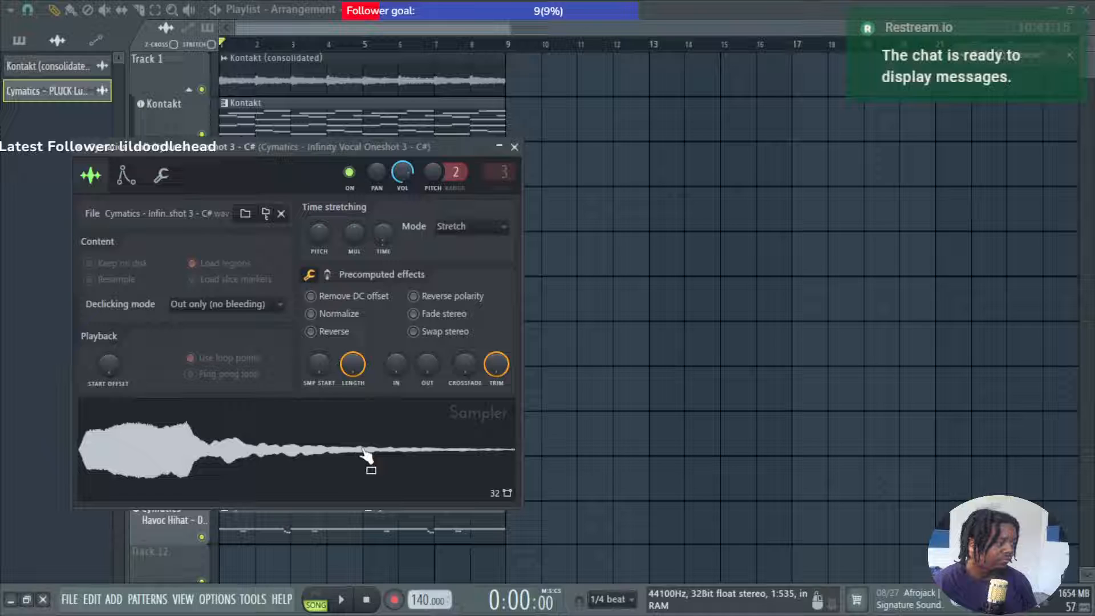
pyautogui.click(514, 146)
# Solo the Infinity Vocal instrument track during playback and check its sampler settings.
pyautogui.click(202, 223)
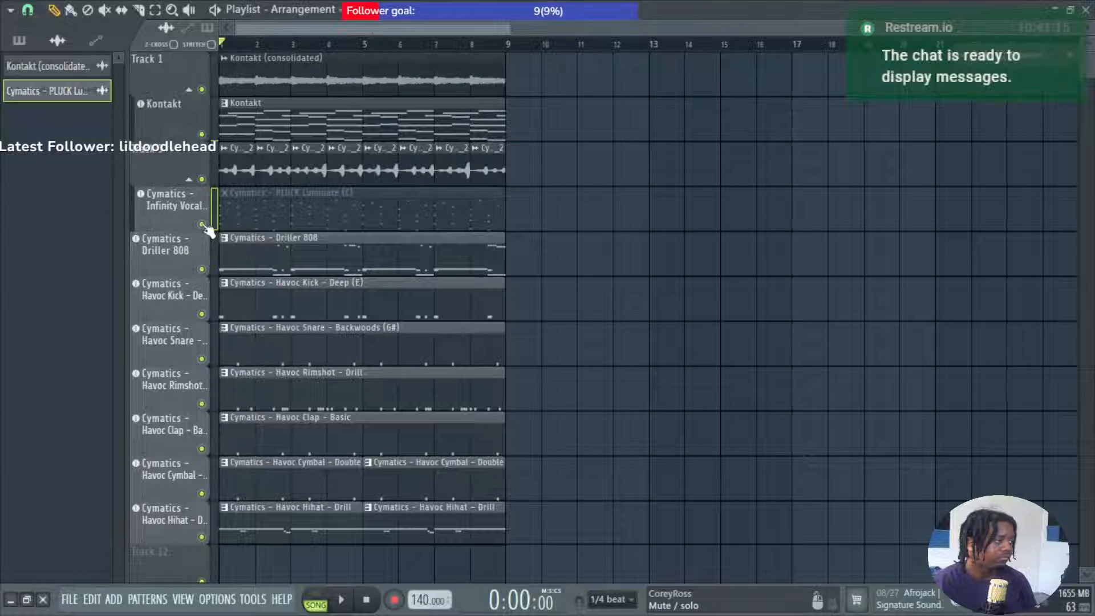
pyautogui.click(201, 224)
pyautogui.keyDown('ctrl'); pyautogui.click(202, 223); pyautogui.keyUp('ctrl')
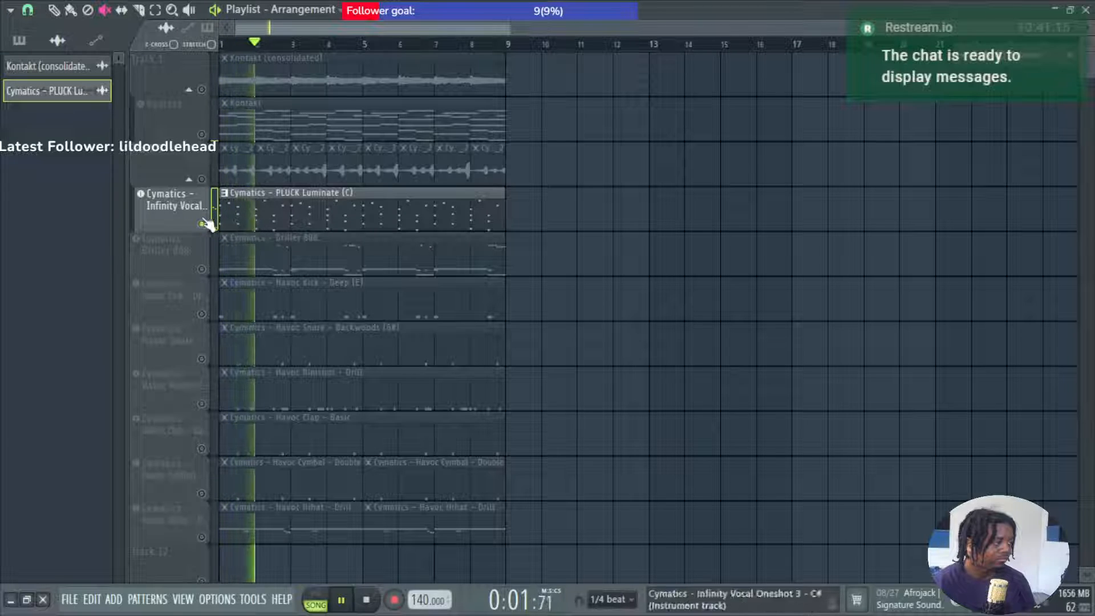
pyautogui.click(186, 204)
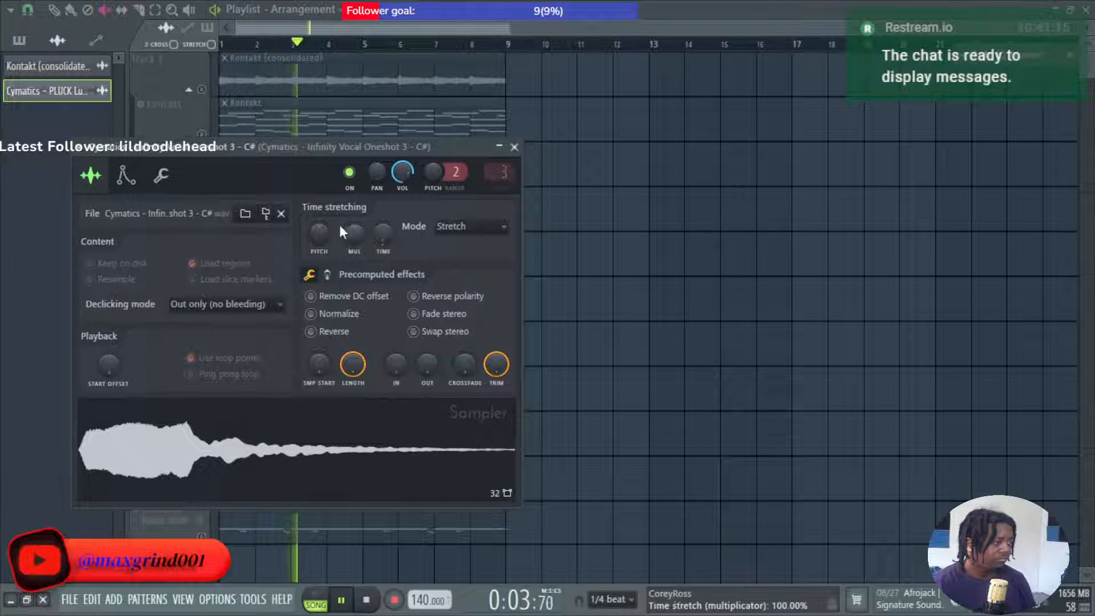
pyautogui.click(515, 147)
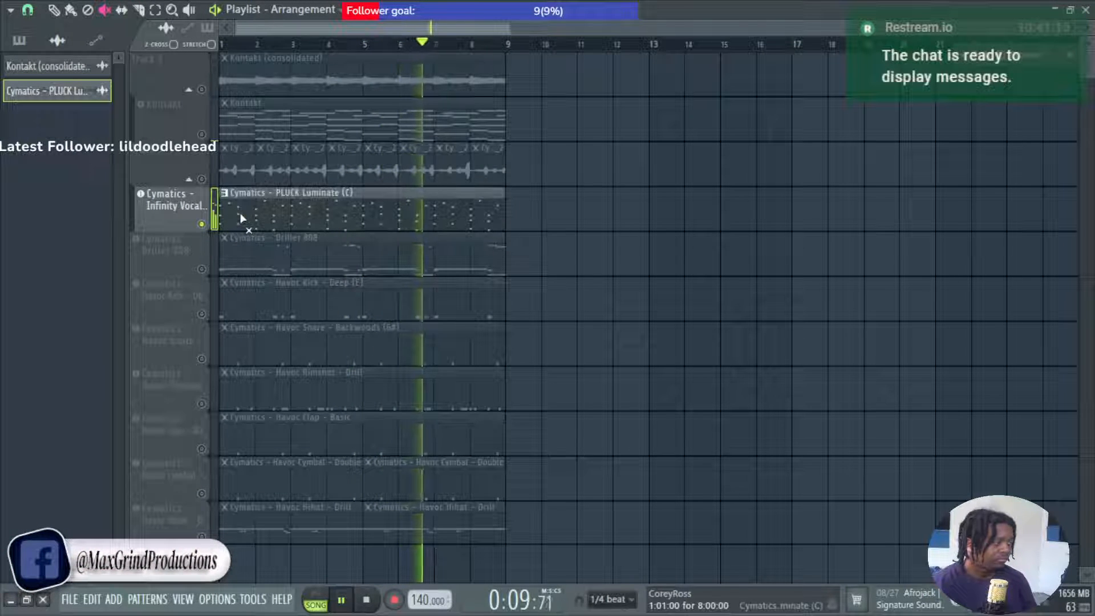
# Transpose all notes of the PLUCK Luminate pattern down one octave in the piano roll and return to the playlist.
pyautogui.press('p')
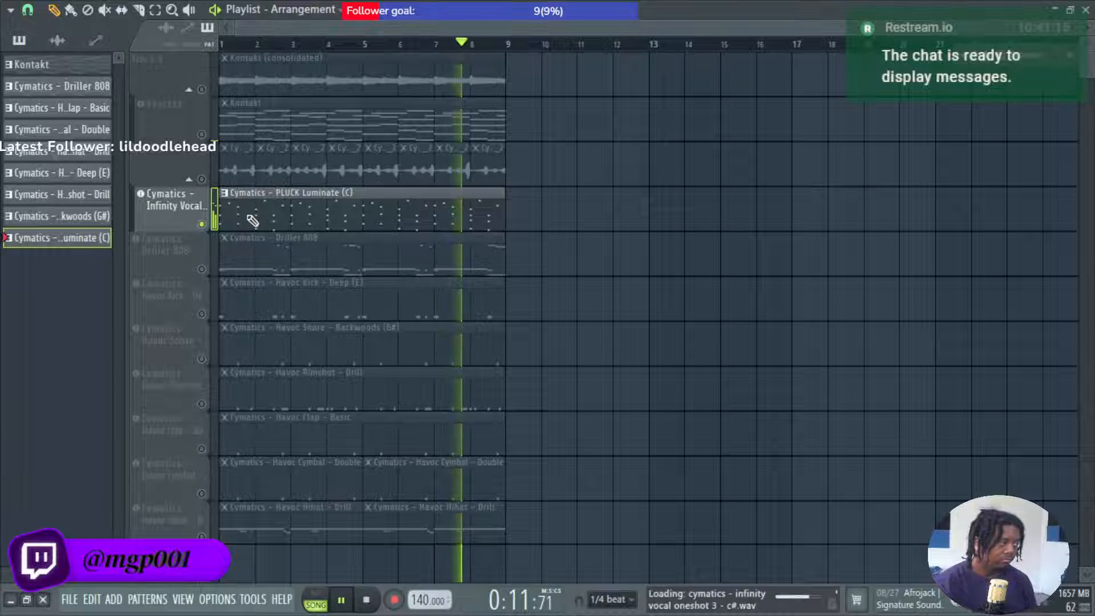
pyautogui.doubleClick(253, 221)
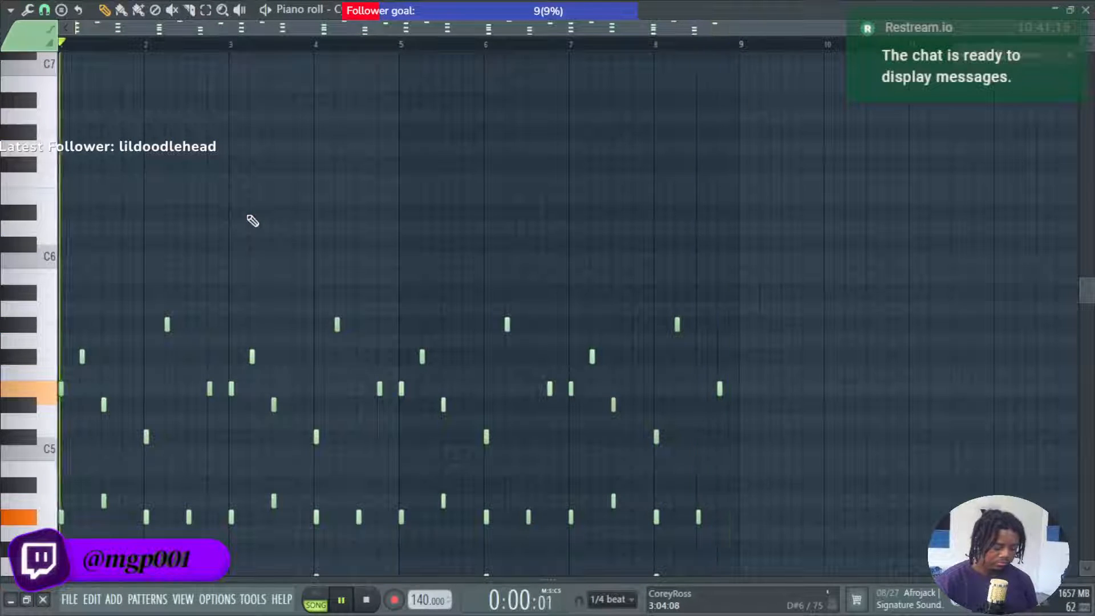
pyautogui.hotkey('ctrl', 'Down')
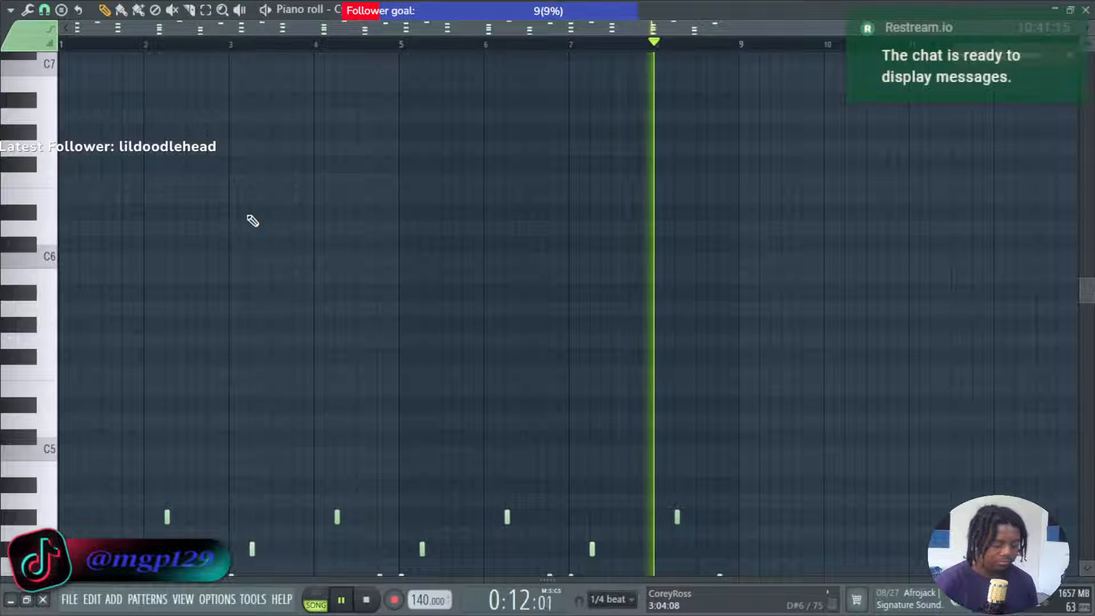
pyautogui.press('F5')
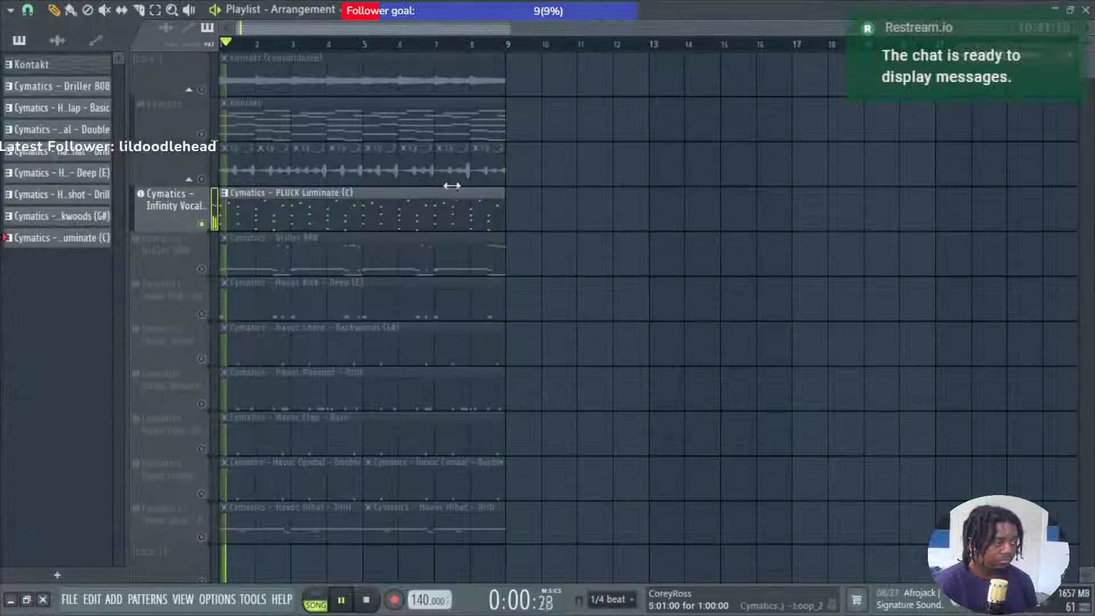
# Play the vocal with the sliced pluck on Track 3, mute Track 3 again and unmute the Kontakt track in its place.
pyautogui.click(202, 179)
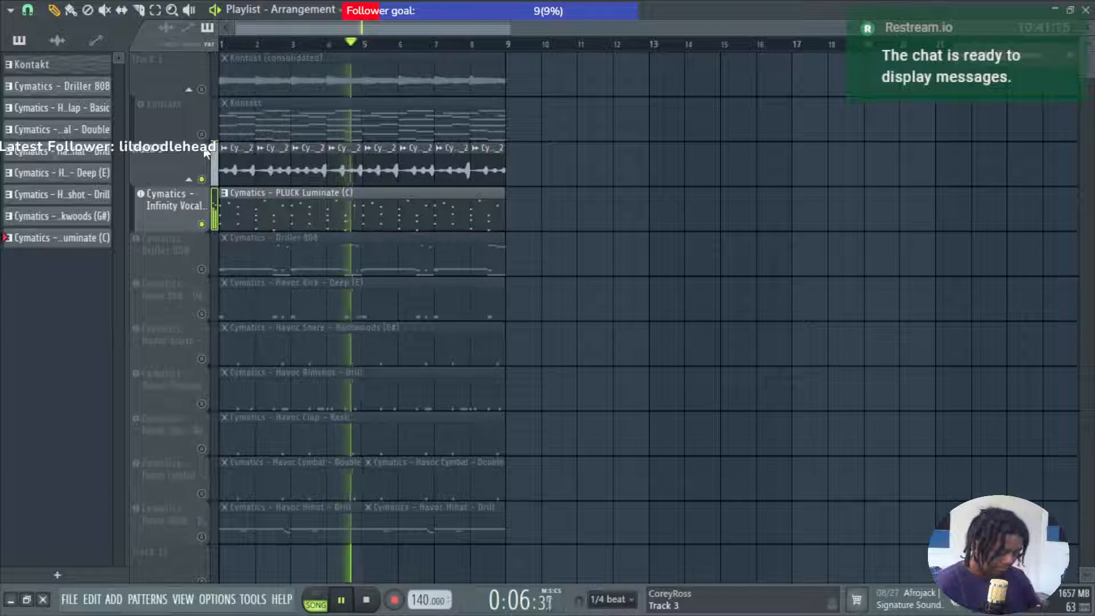
pyautogui.click(203, 179)
pyautogui.click(203, 135)
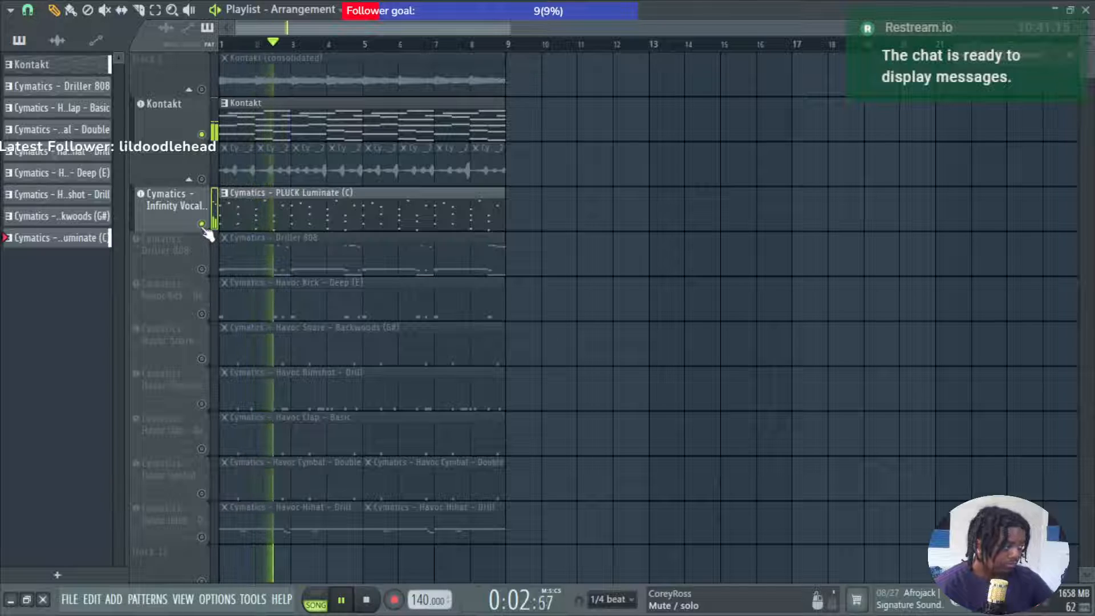
pyautogui.press('space')
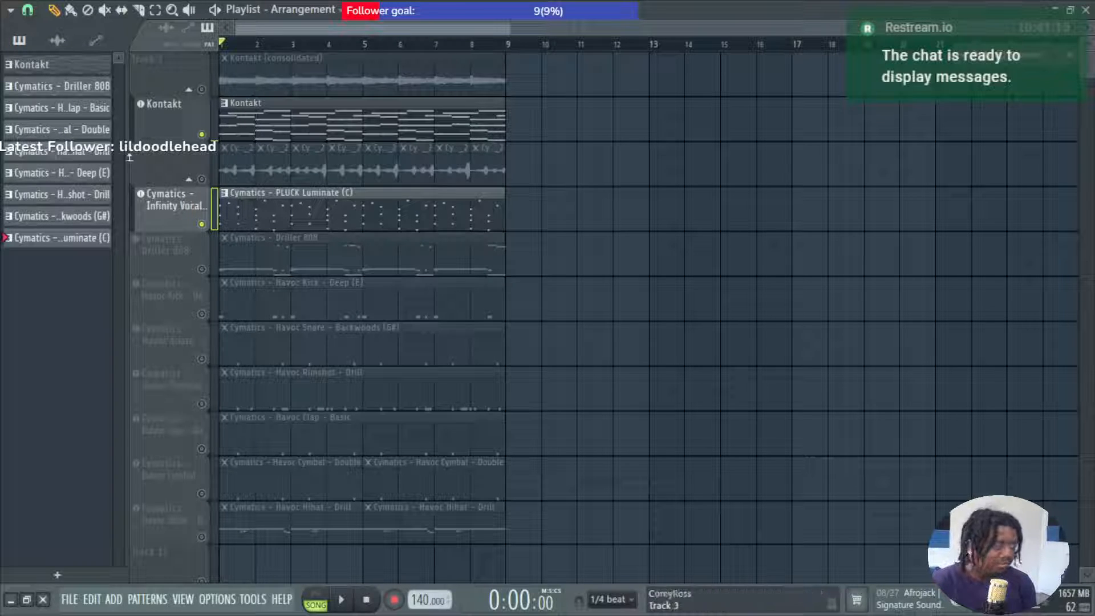
pyautogui.press('space')
pyautogui.press('space')
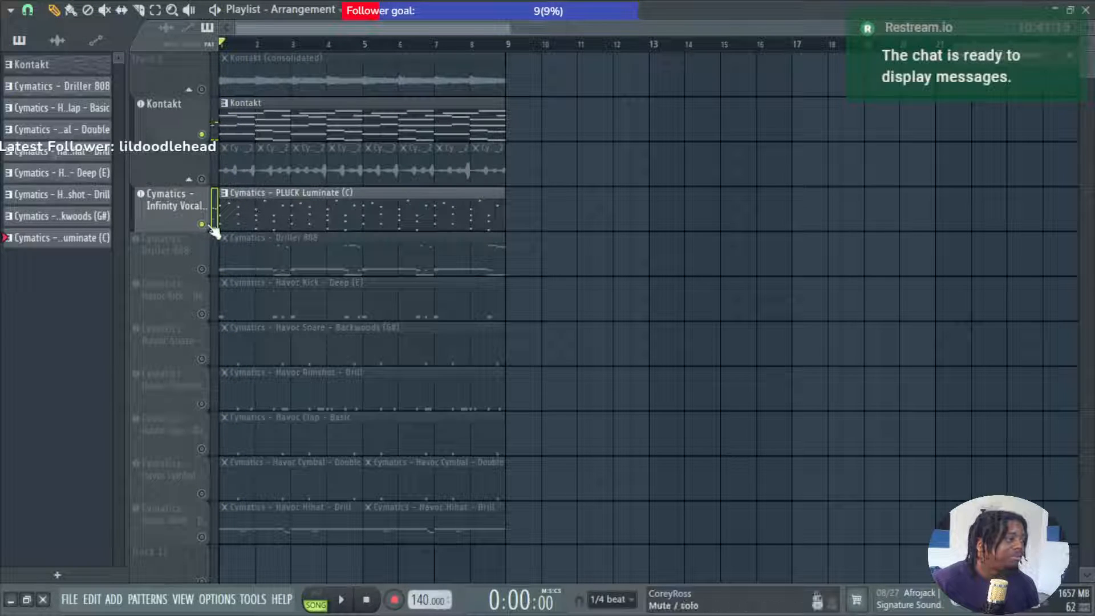
# Examine the miscellaneous and sample settings of the Infinity Vocal sampler channel, and close its window.
pyautogui.click(184, 209)
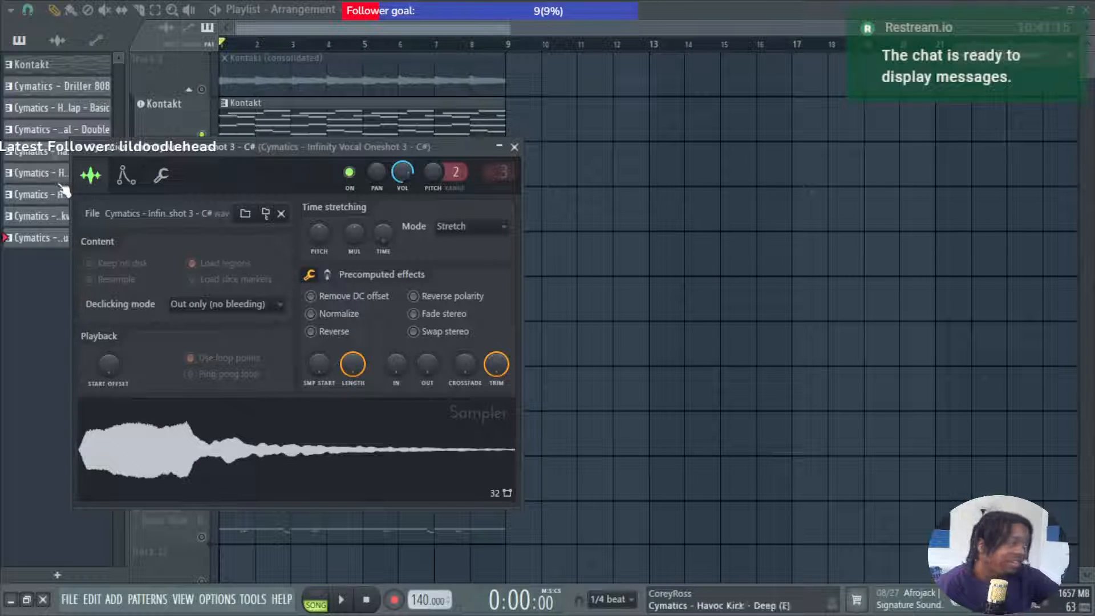
pyautogui.click(162, 177)
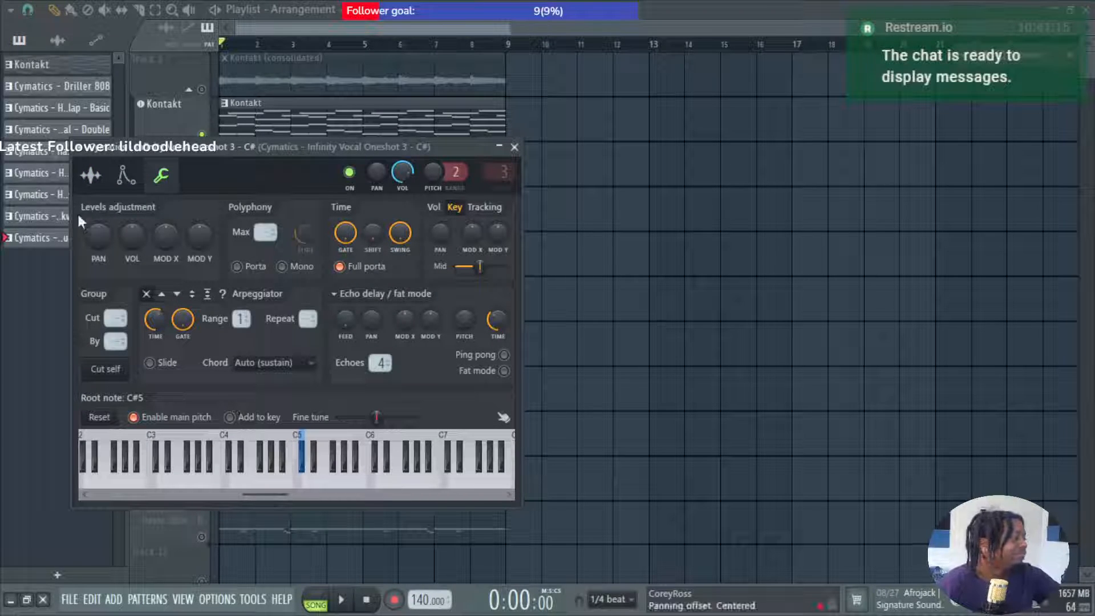
pyautogui.click(91, 177)
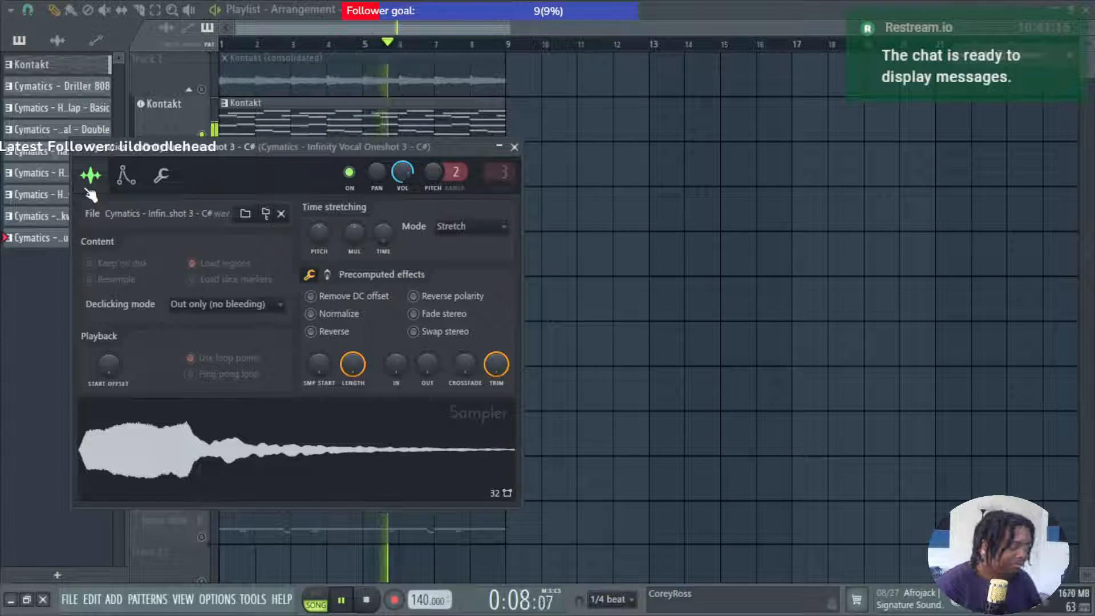
pyautogui.click(514, 148)
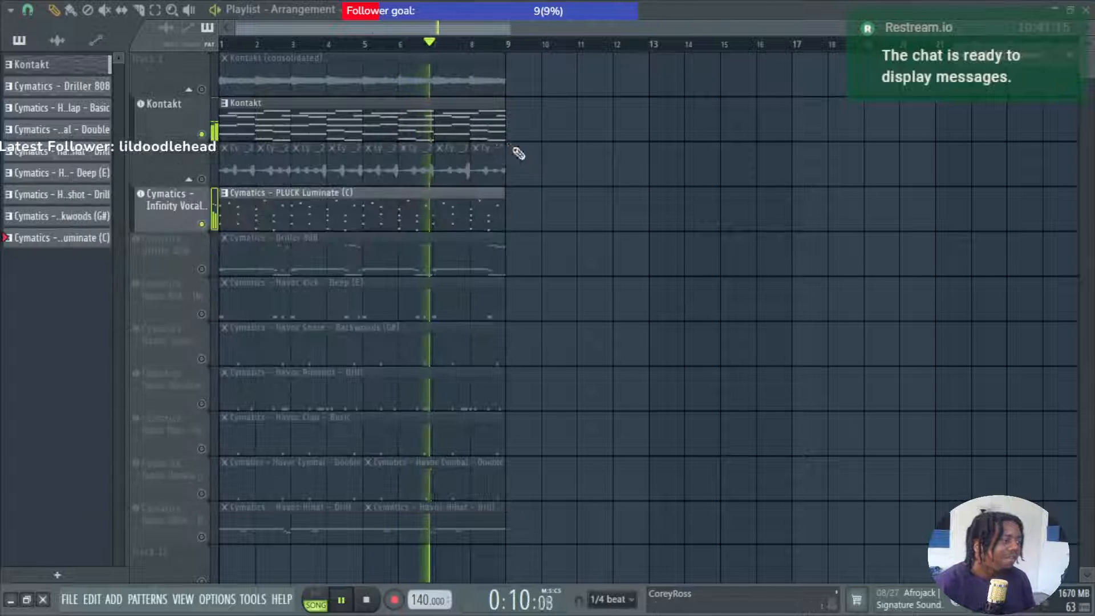
# Unmute the sliced pluck on Track 3 and the consolidated Kontakt audio on Track 1 during playback.
pyautogui.click(214, 179)
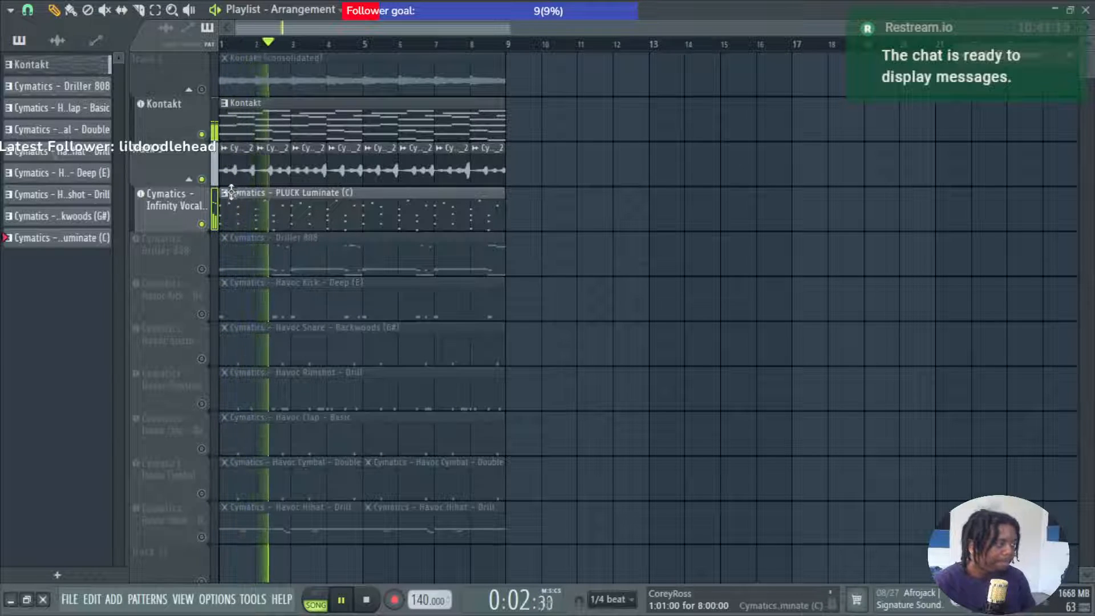
pyautogui.click(202, 91)
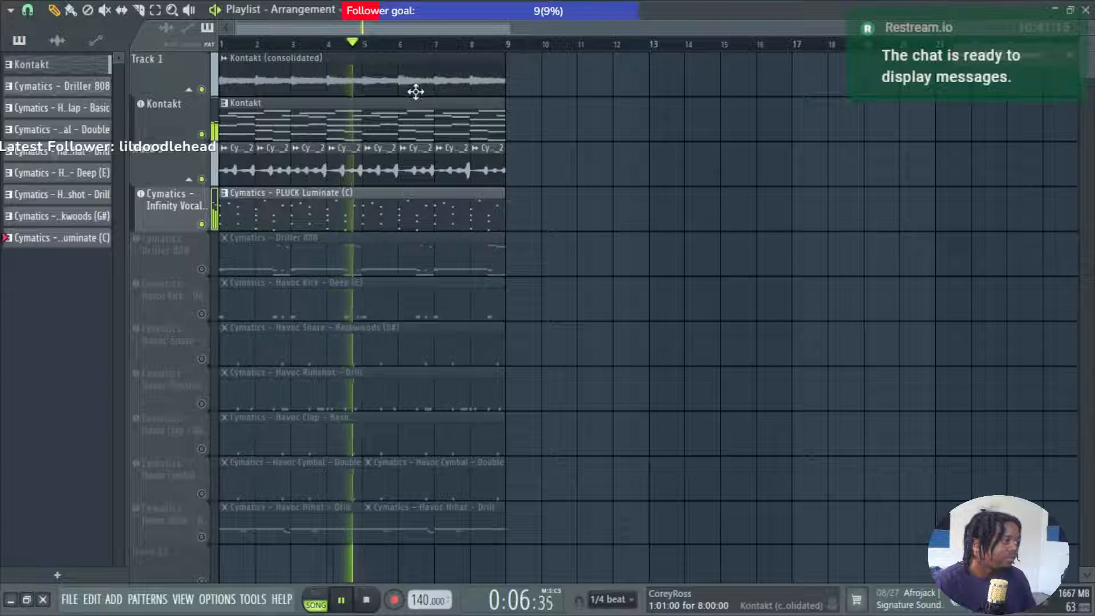
# Delete the PLUCK Luminate clip and the Infinity Vocal instrument track together with its channel.
pyautogui.click(202, 225)
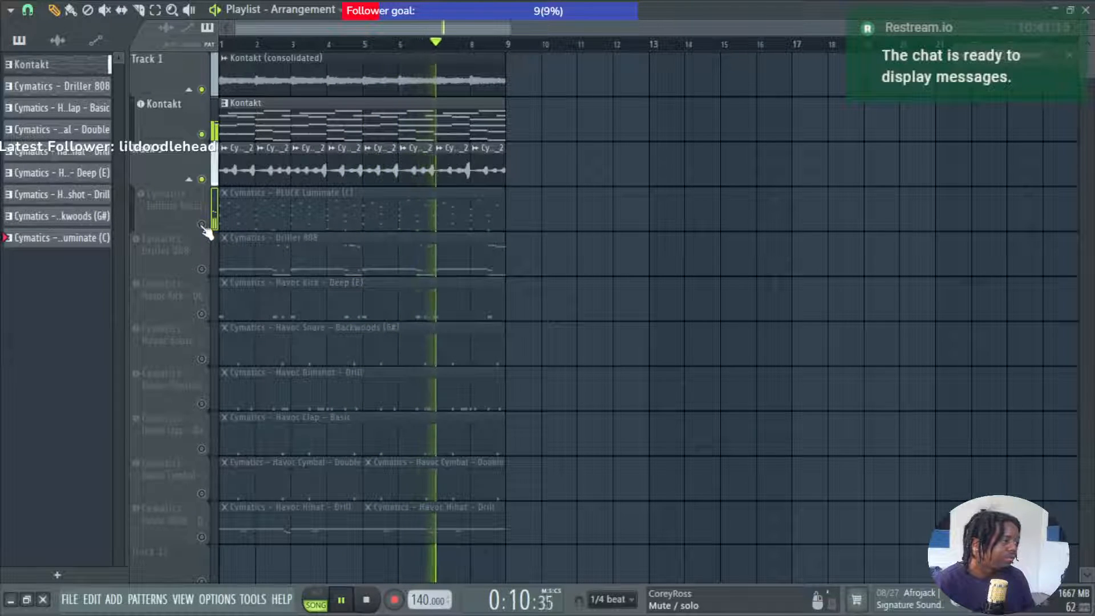
pyautogui.click(179, 205)
pyautogui.press('Delete')
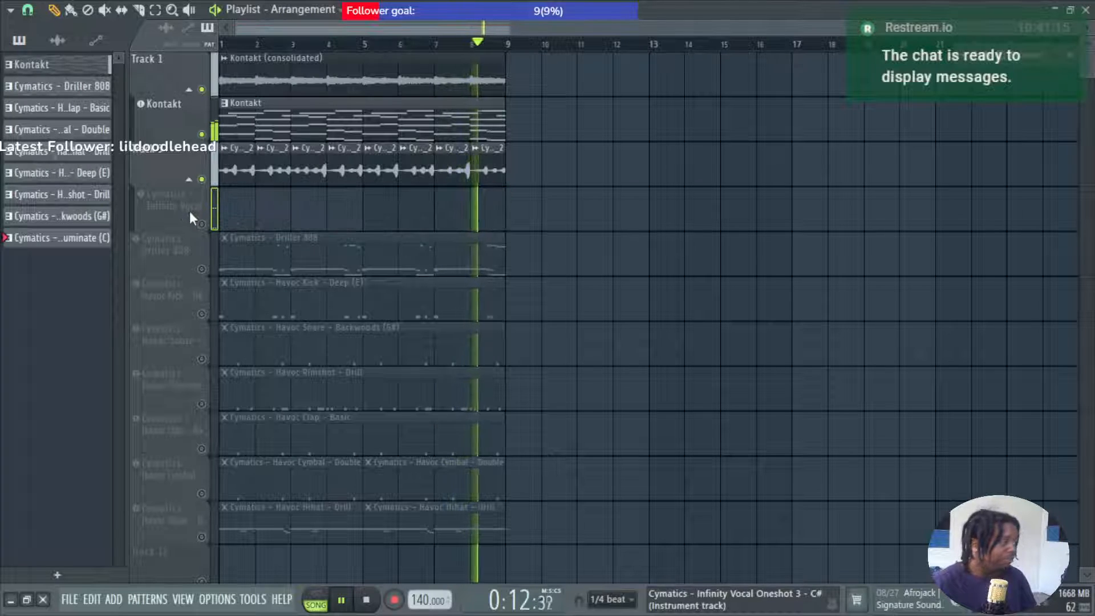
pyautogui.rightClick(191, 213)
pyautogui.click(289, 535)
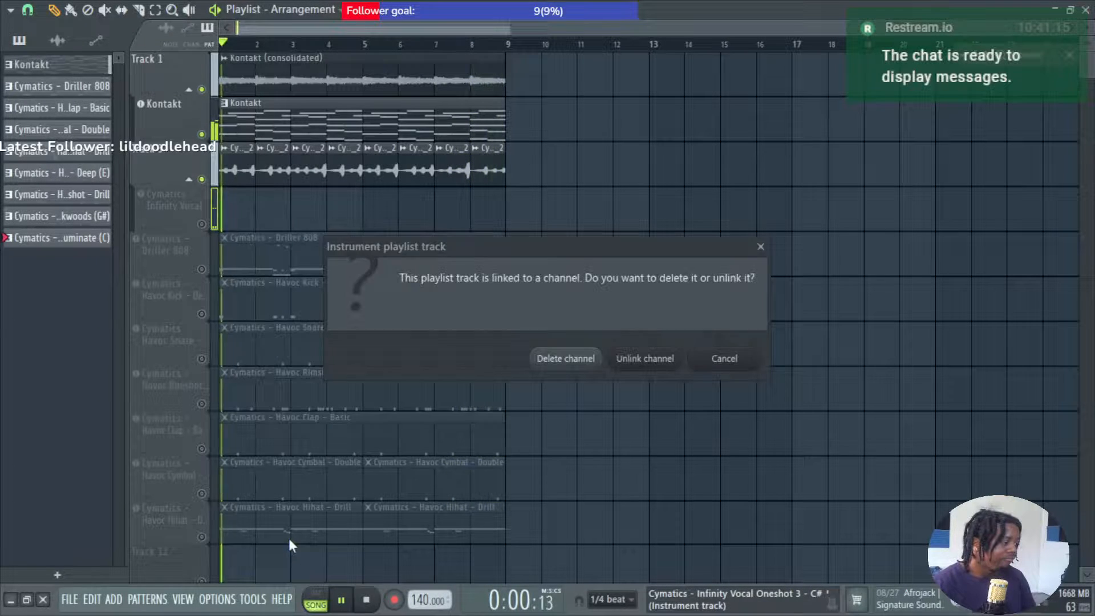
pyautogui.click(549, 360)
pyautogui.click(556, 386)
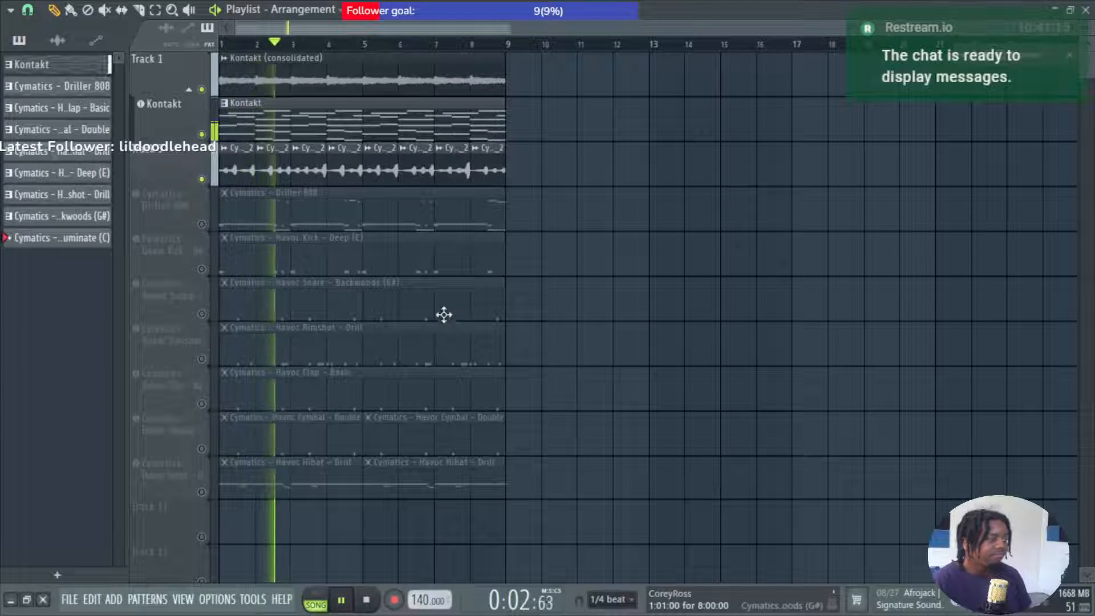
# Stop playback, unmute all playlist tracks and move every clip so the arrangement starts at bar 17.
pyautogui.press('space')
pyautogui.rightClick(202, 181)
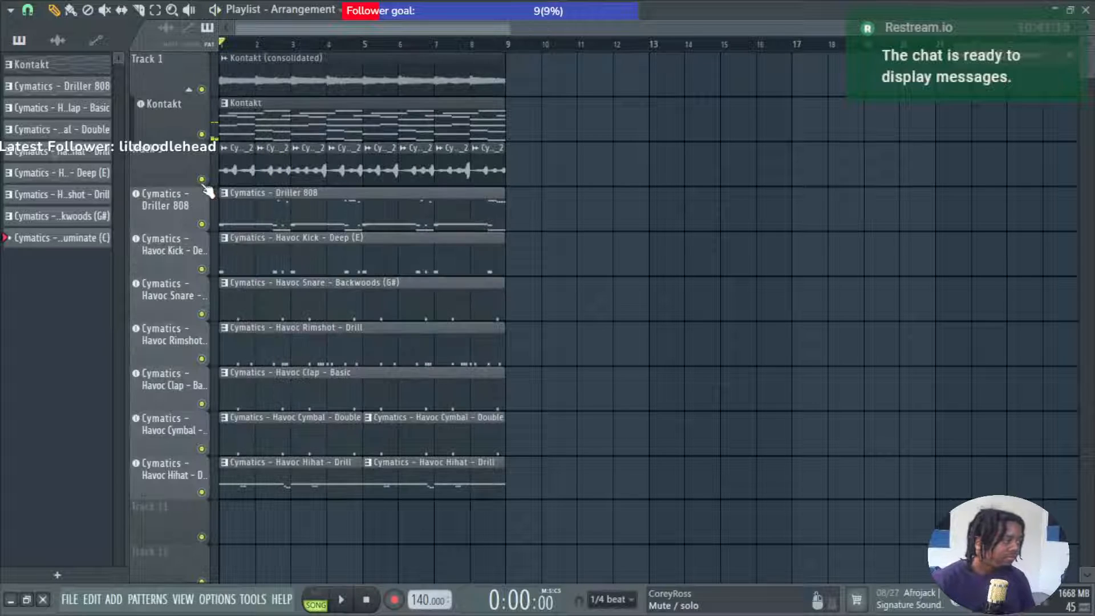
pyautogui.hotkey('ctrl', 'a')
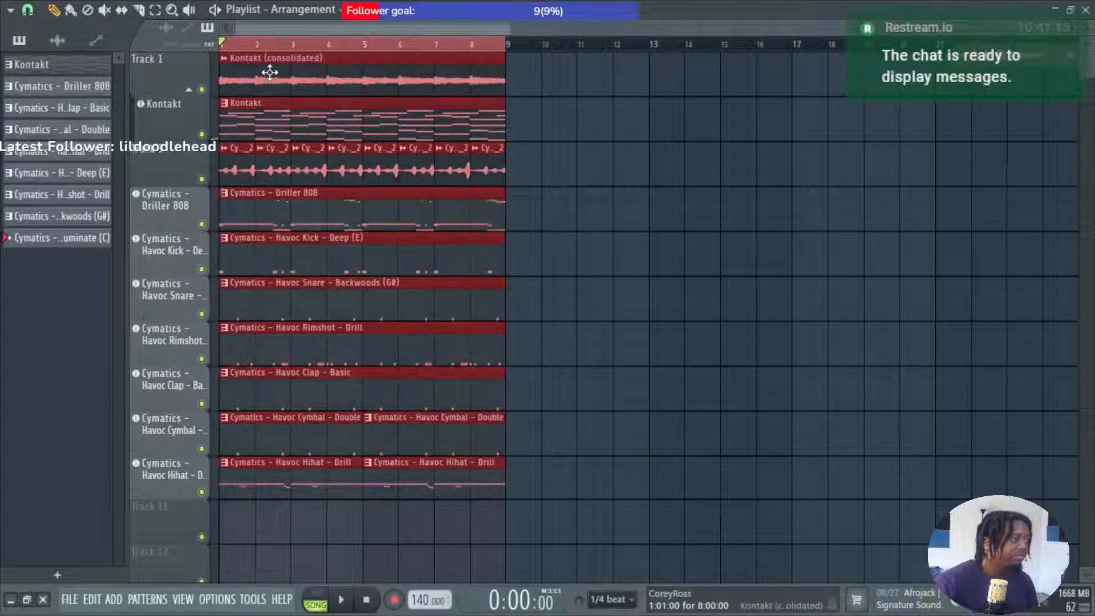
pyautogui.moveTo(266, 71); pyautogui.dragTo(864, 94)
pyautogui.scroll(-2, 607, 316)
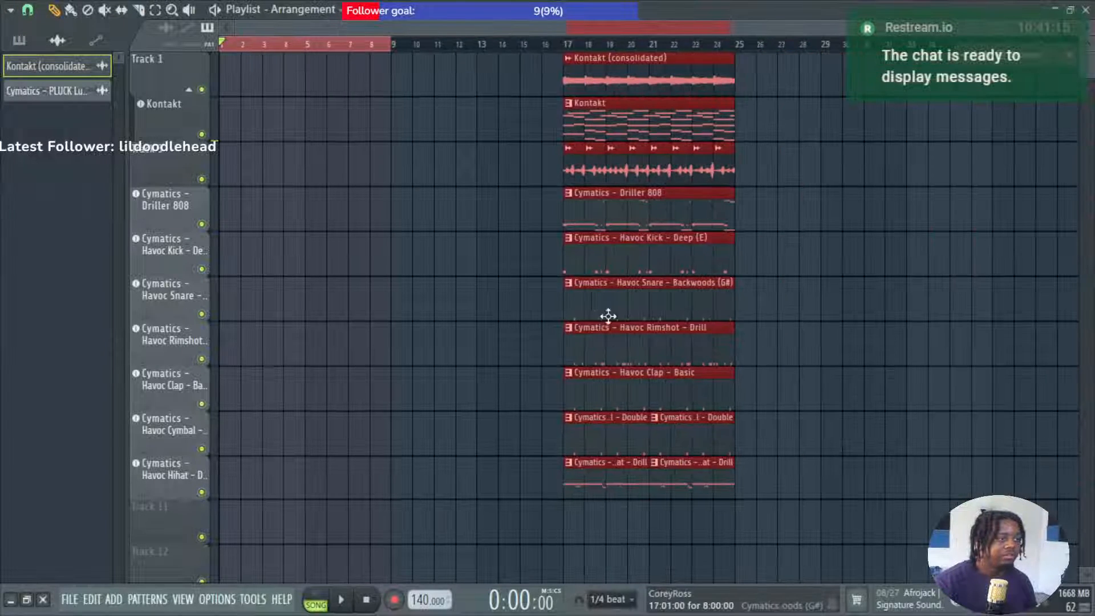
pyautogui.click(596, 297)
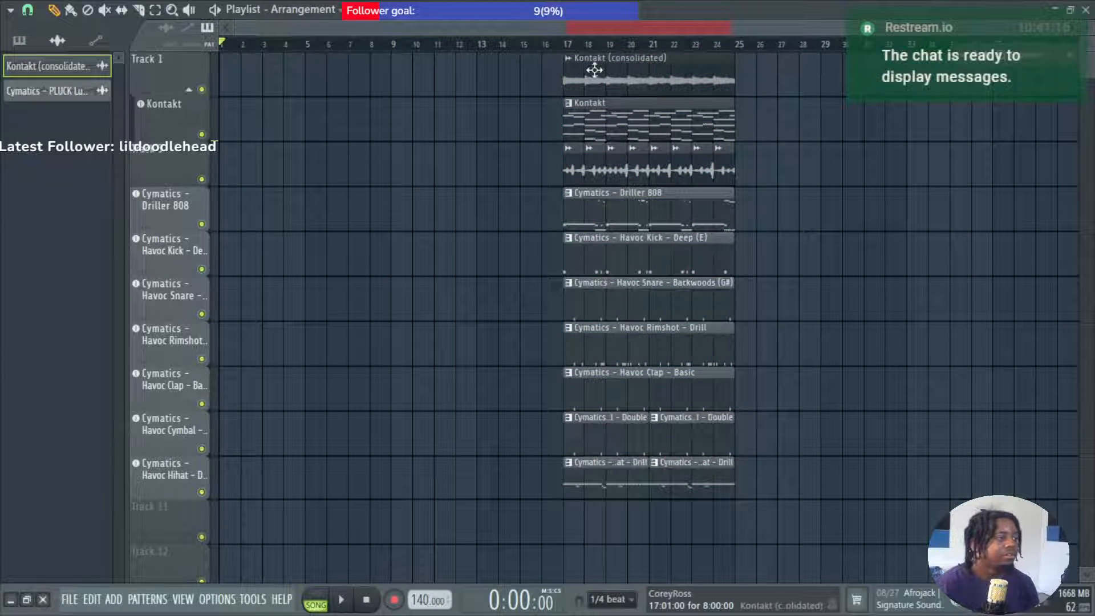
# Copy the three melody tracks' clips from bar 17 to bar 1 and duplicate them to fill bars 9 to 16.
pyautogui.moveTo(587, 55); pyautogui.dragTo(768, 178)
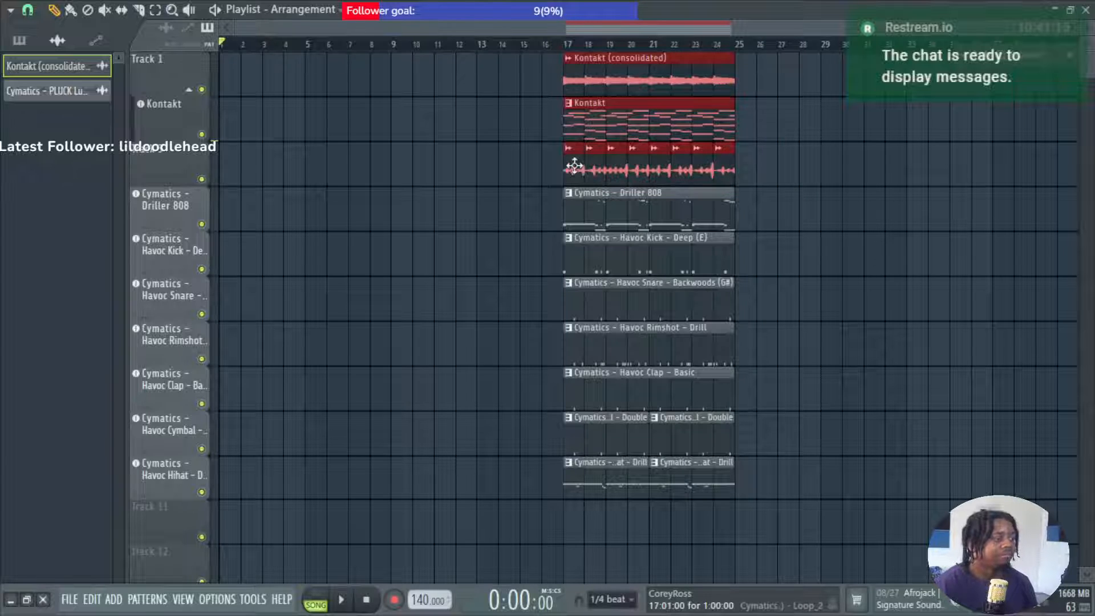
pyautogui.moveTo(607, 81); pyautogui.dragTo(263, 81)
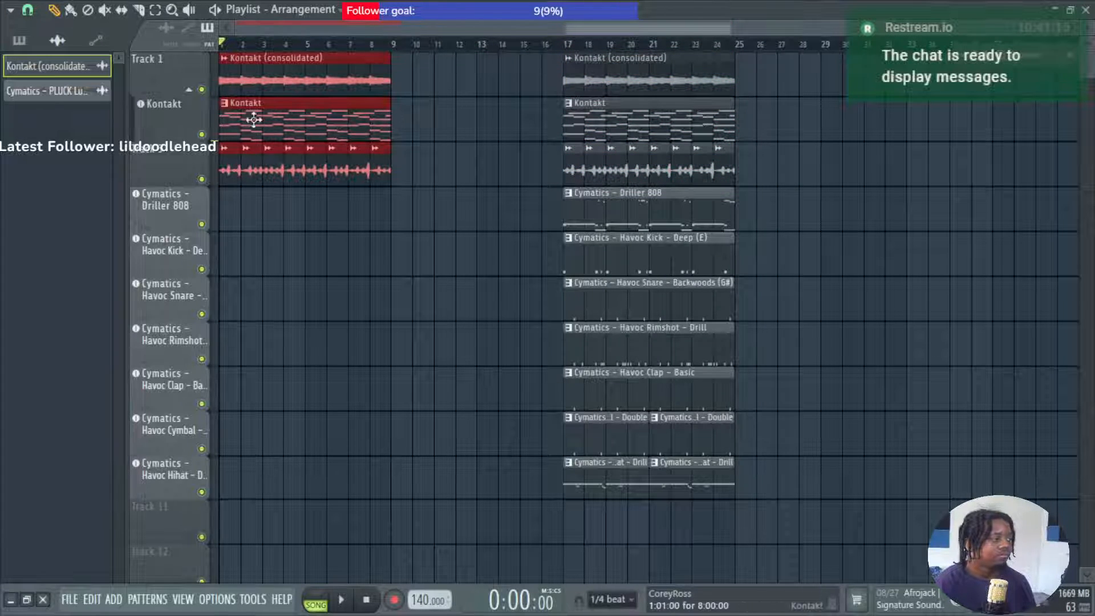
pyautogui.hotkey('ctrl', 'b')
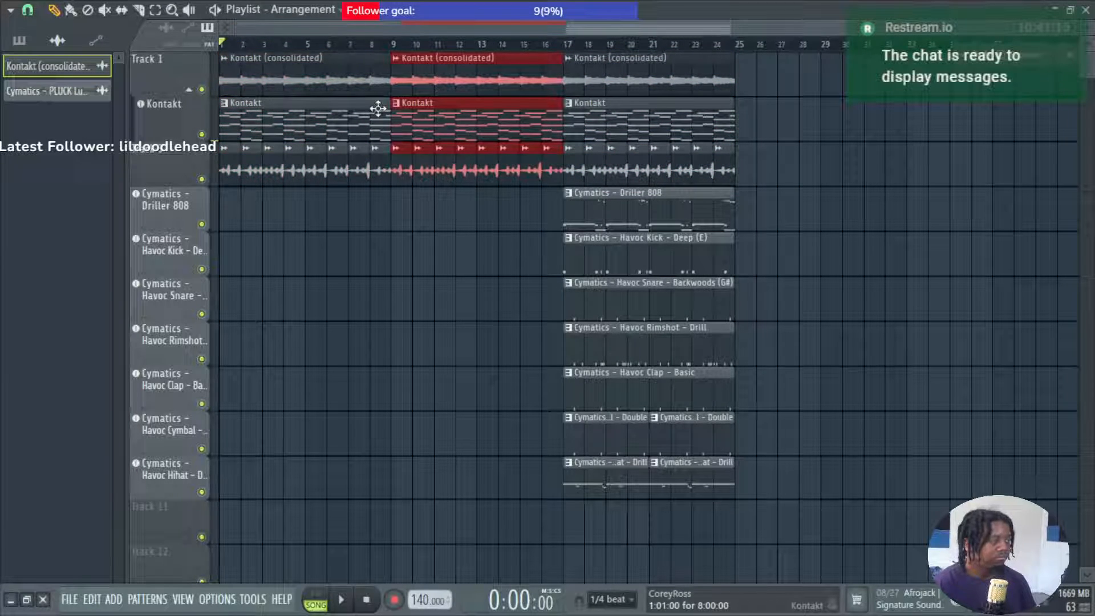
pyautogui.click(488, 153)
pyautogui.press('space')
pyautogui.press('space')
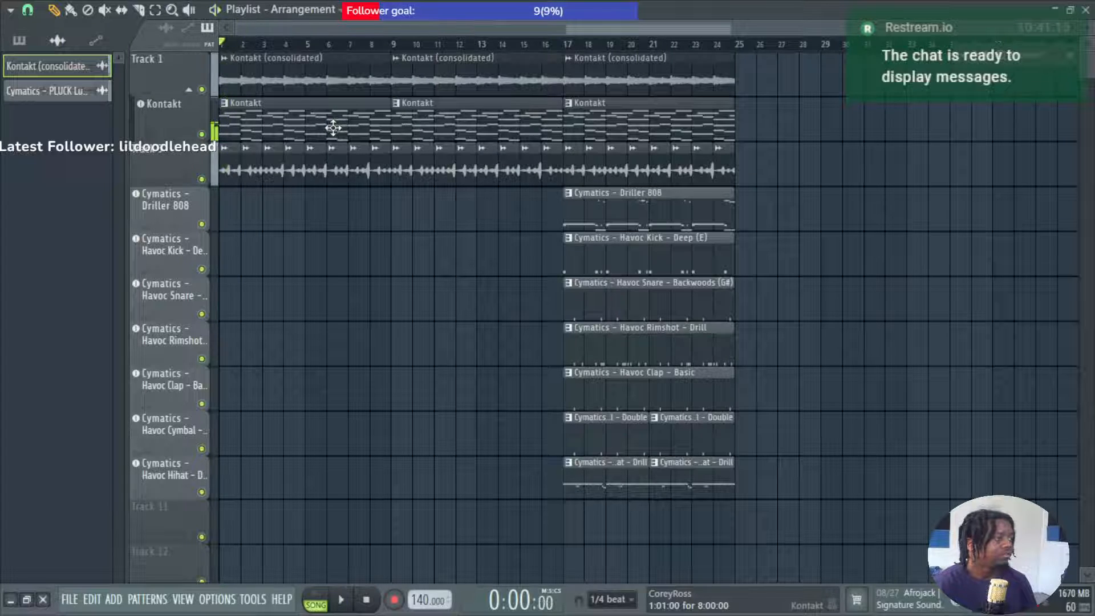
# Solo Track 1 during playback and inspect the Parametric EQ 2 on mixer Insert 1 before returning to the playlist.
pyautogui.keyDown('ctrl'); pyautogui.click(201, 89); pyautogui.keyUp('ctrl')
pyautogui.press('space')
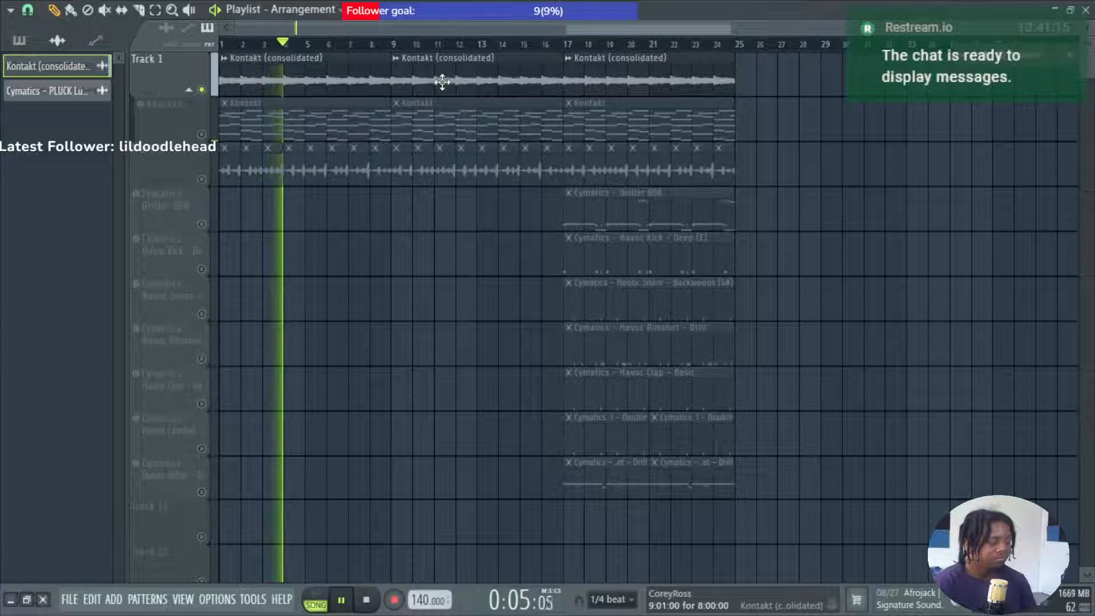
pyautogui.press('F9')
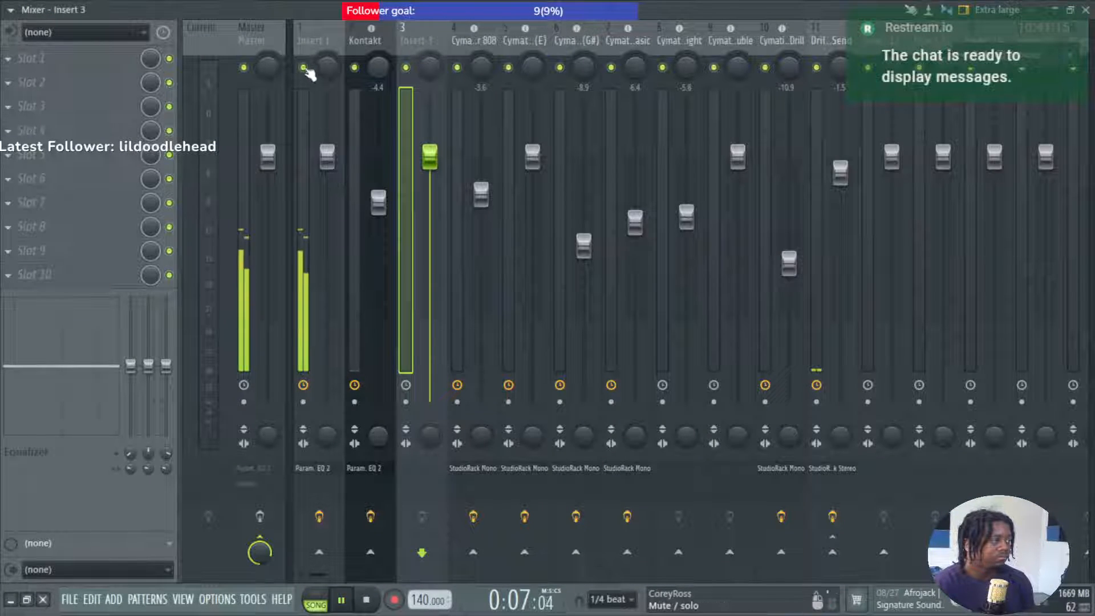
pyautogui.click(323, 467)
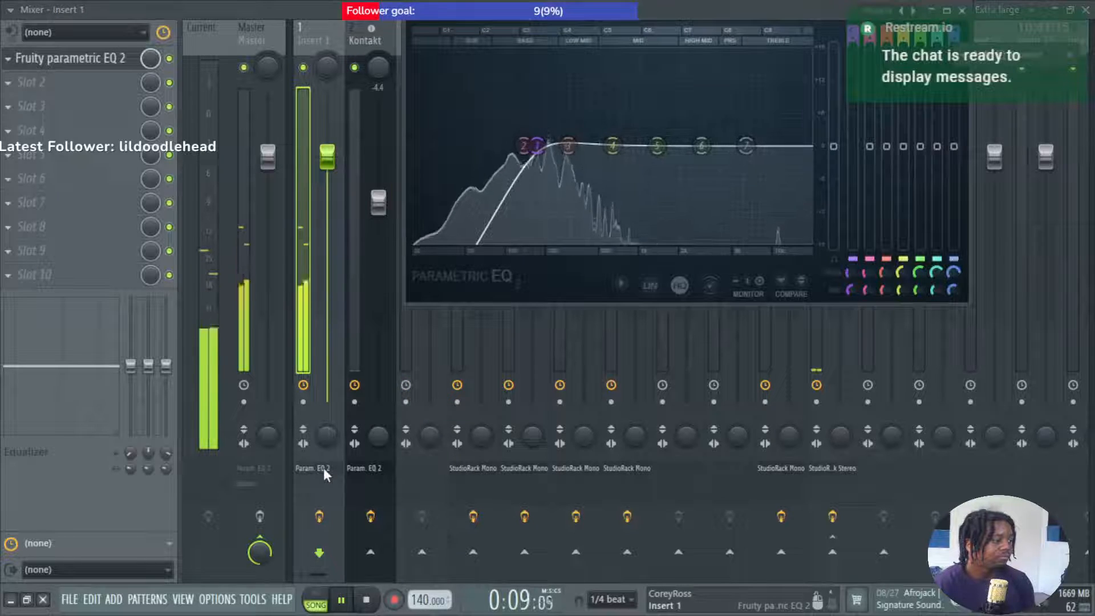
pyautogui.click(319, 468)
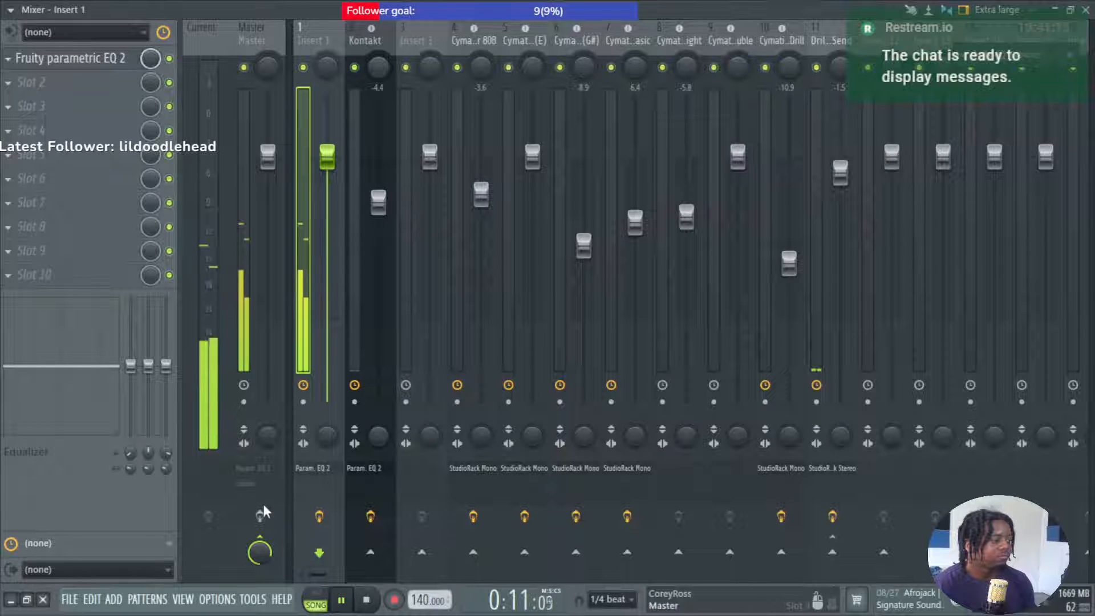
pyautogui.press('F5')
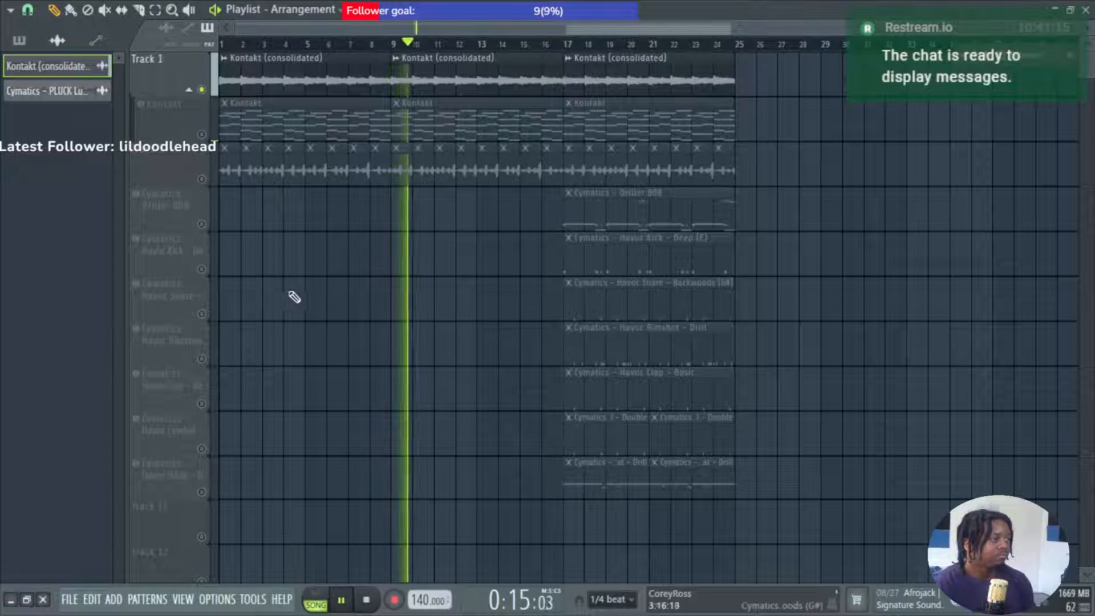
# Unmute the Kontakt track and delete the consolidated Kontakt and sliced pluck clips from bars 1 to 8.
pyautogui.press('space')
pyautogui.click(202, 134)
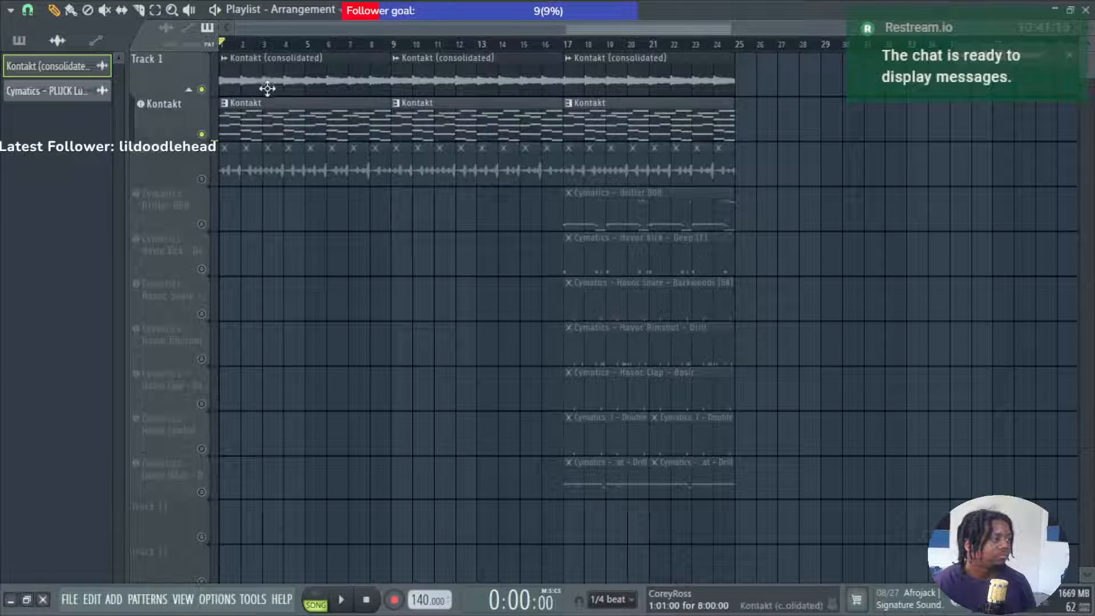
pyautogui.rightClick(264, 89)
pyautogui.press('space')
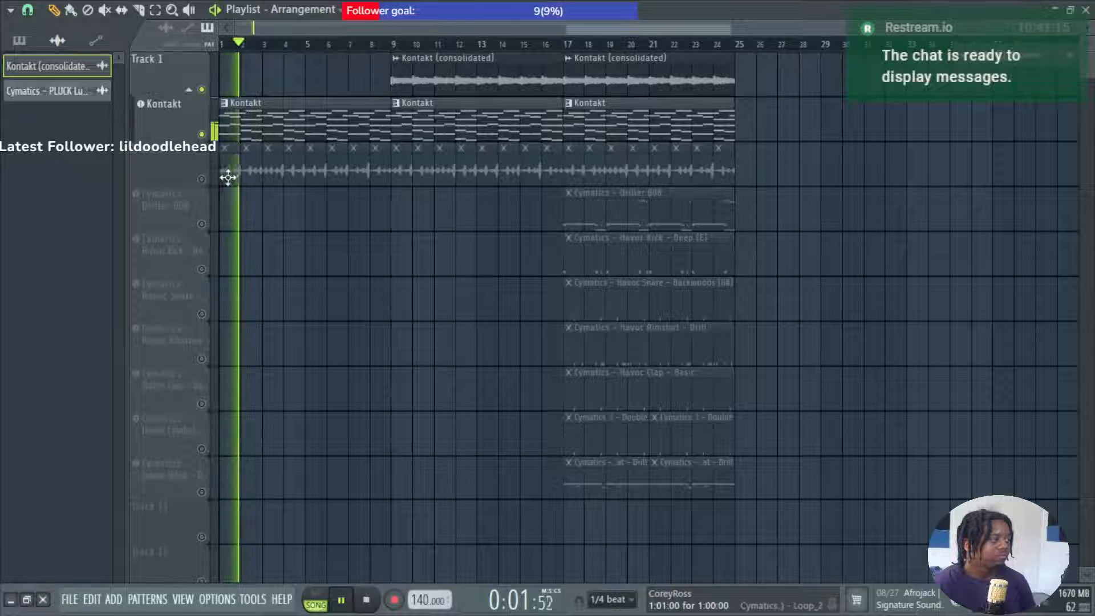
pyautogui.rightClick(286, 183)
pyautogui.rightClick(363, 171)
pyautogui.rightClick(377, 174)
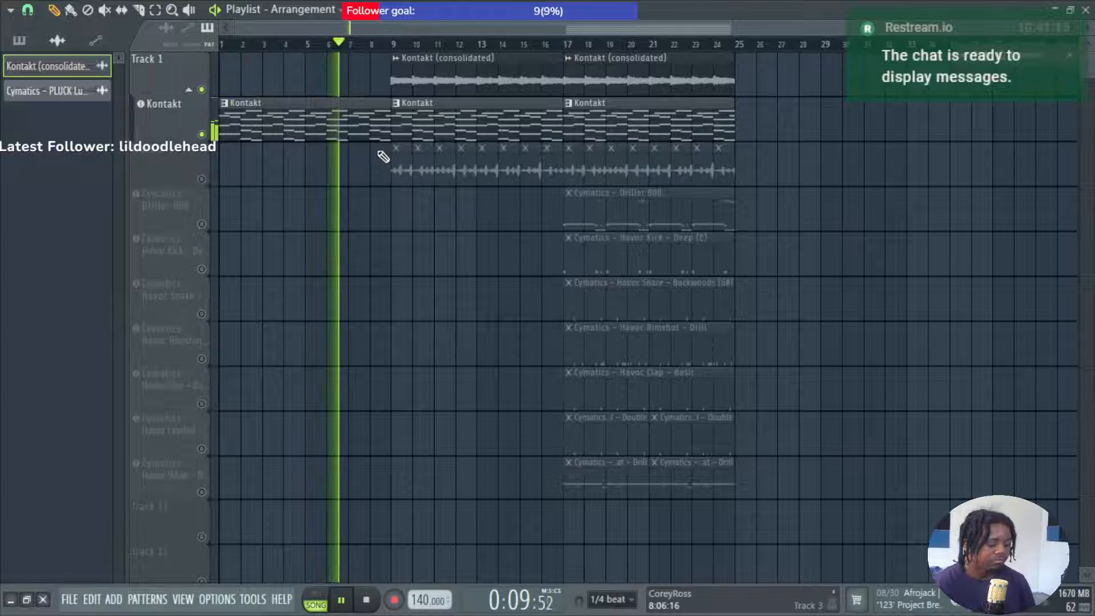
pyautogui.press('space')
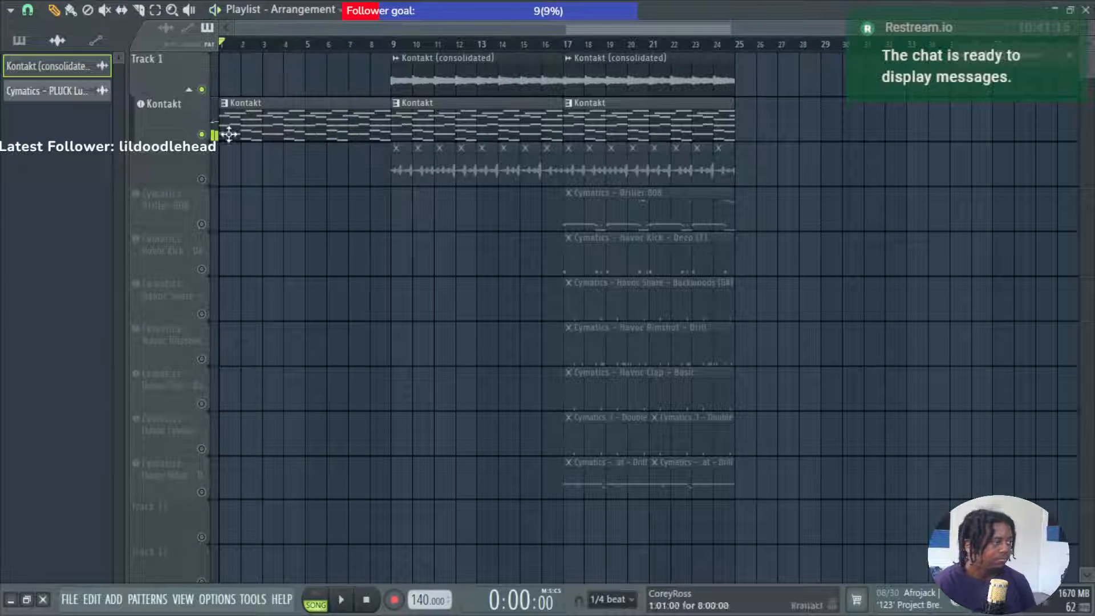
# Examine the Kontakt instrument's loaded sound, close its window and listen to the start of the Kontakt-only intro.
pyautogui.click(177, 122)
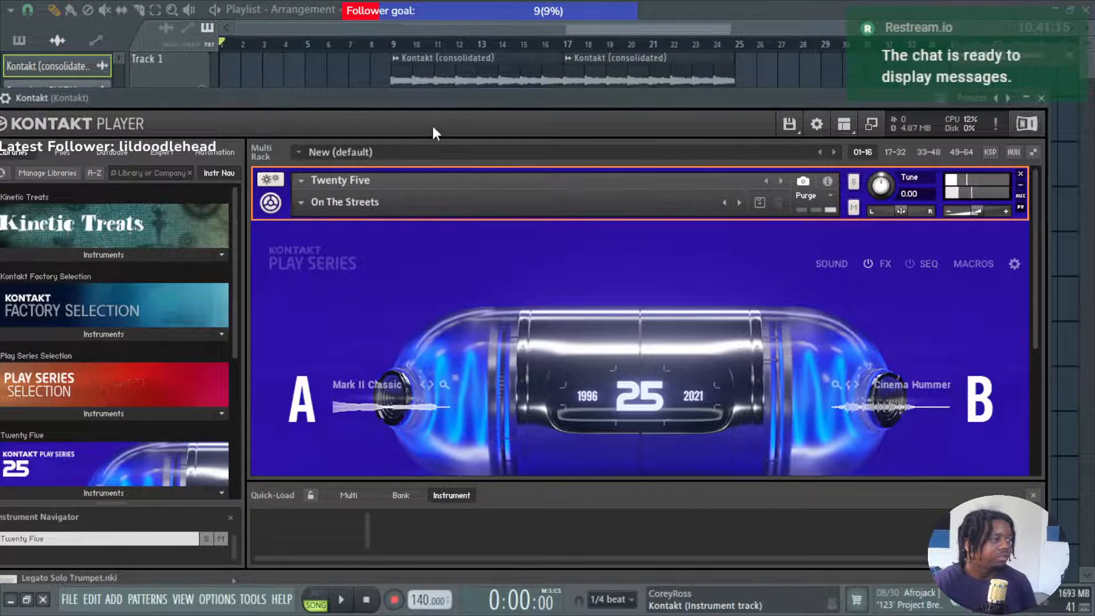
pyautogui.moveTo(453, 108); pyautogui.dragTo(430, 99)
pyautogui.click(1022, 97)
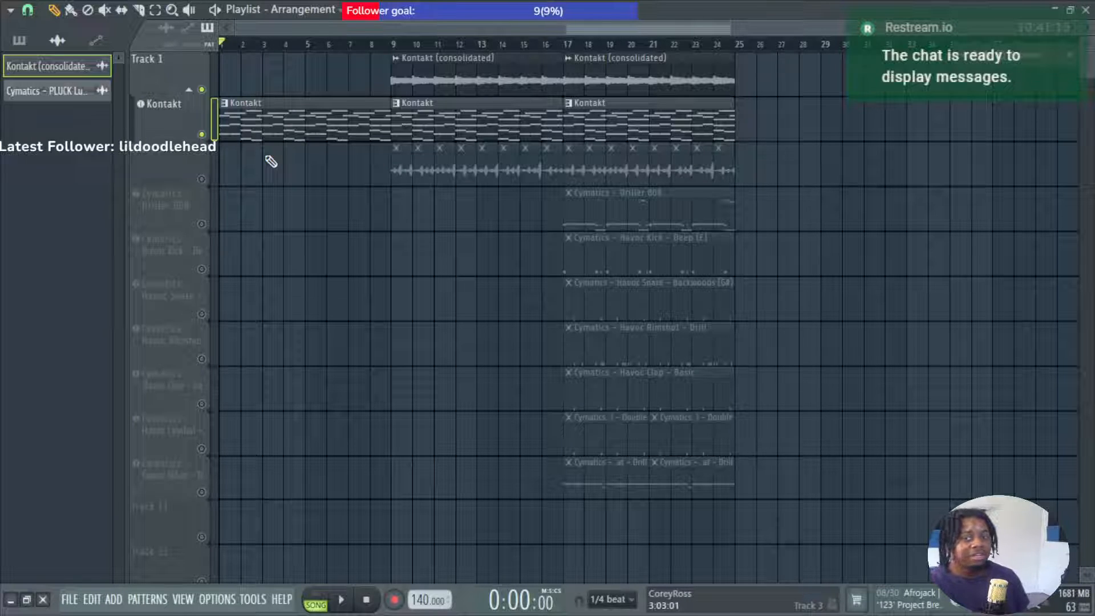
pyautogui.press('space')
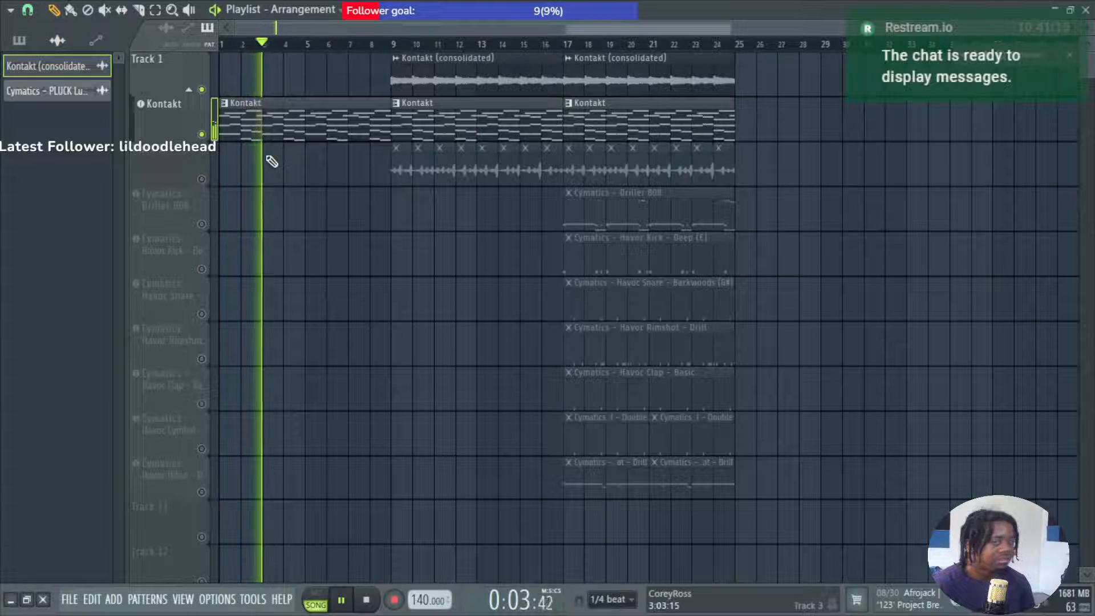
pyautogui.press('space')
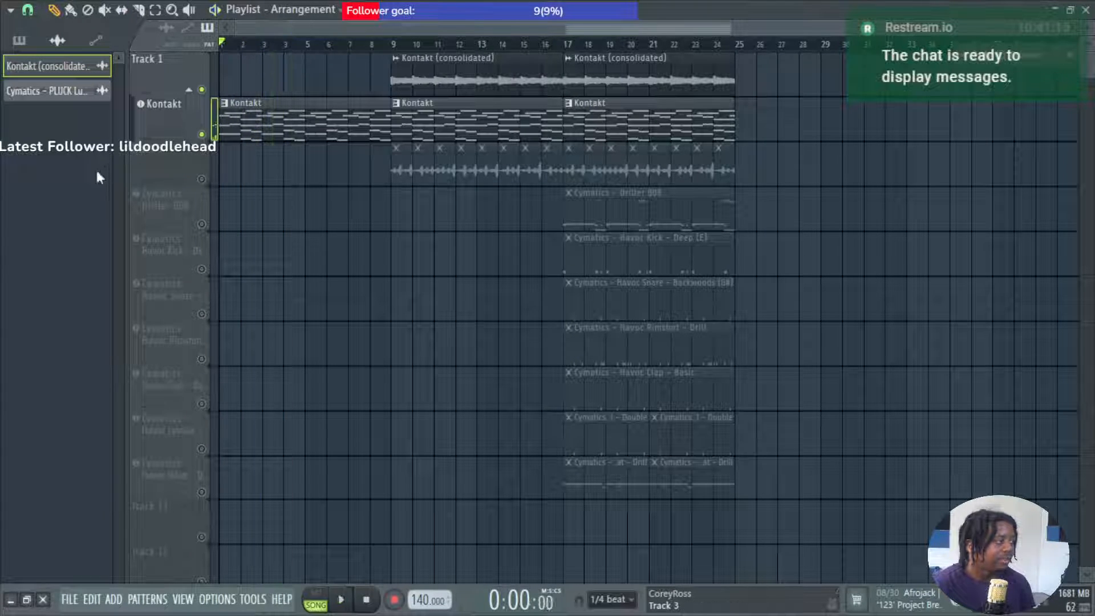
# Assign Track 11 as an instrument track using the OCTANE synth and reposition the plugin window.
pyautogui.rightClick(177, 511)
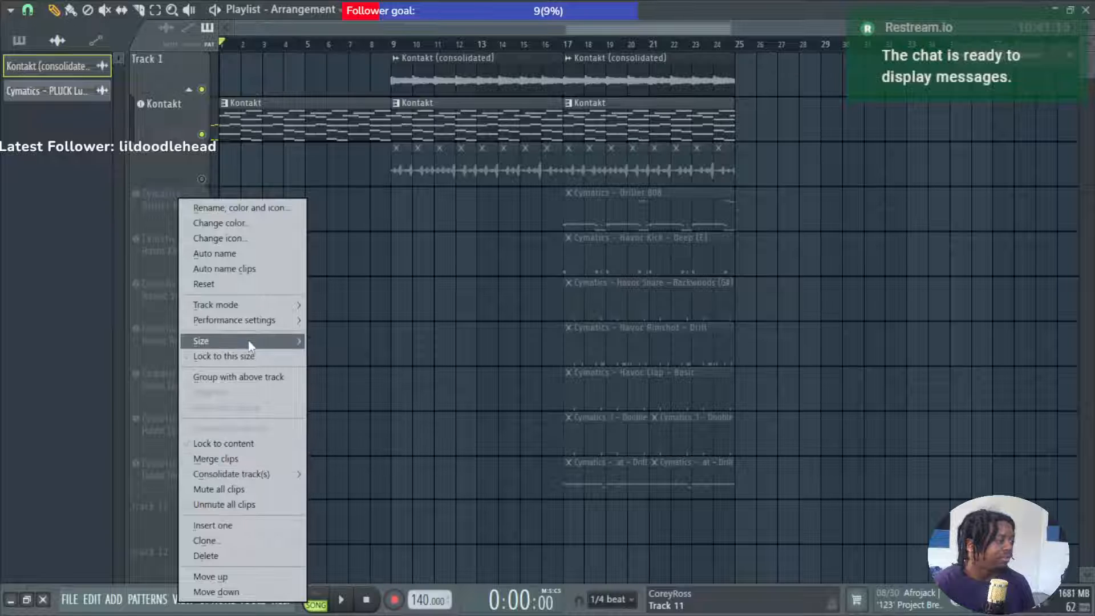
pyautogui.moveTo(269, 305)
pyautogui.moveTo(362, 335)
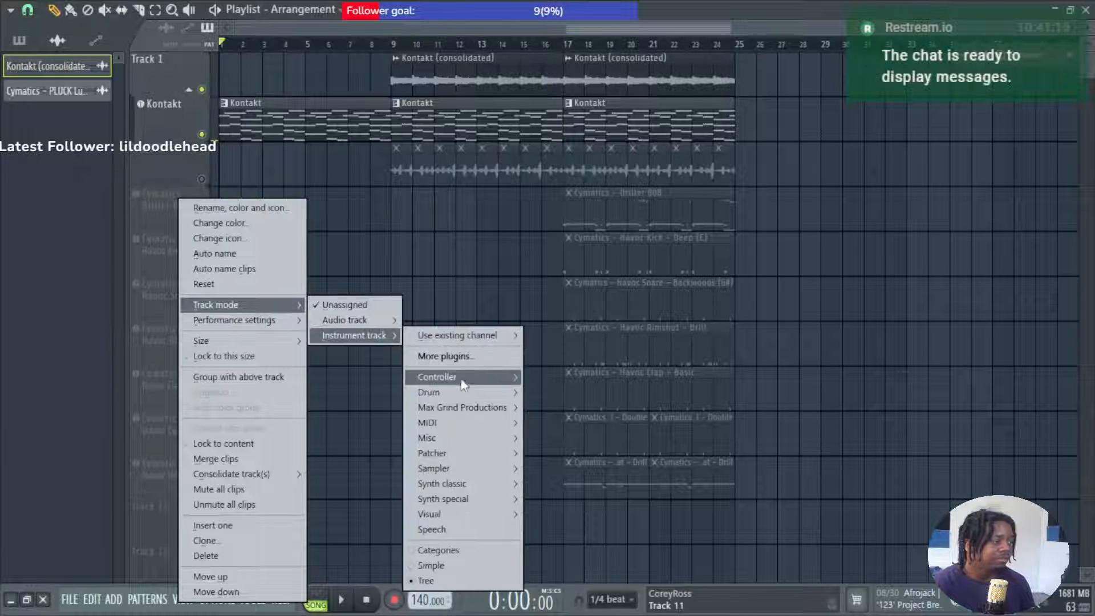
pyautogui.moveTo(477, 408)
pyautogui.moveTo(586, 424)
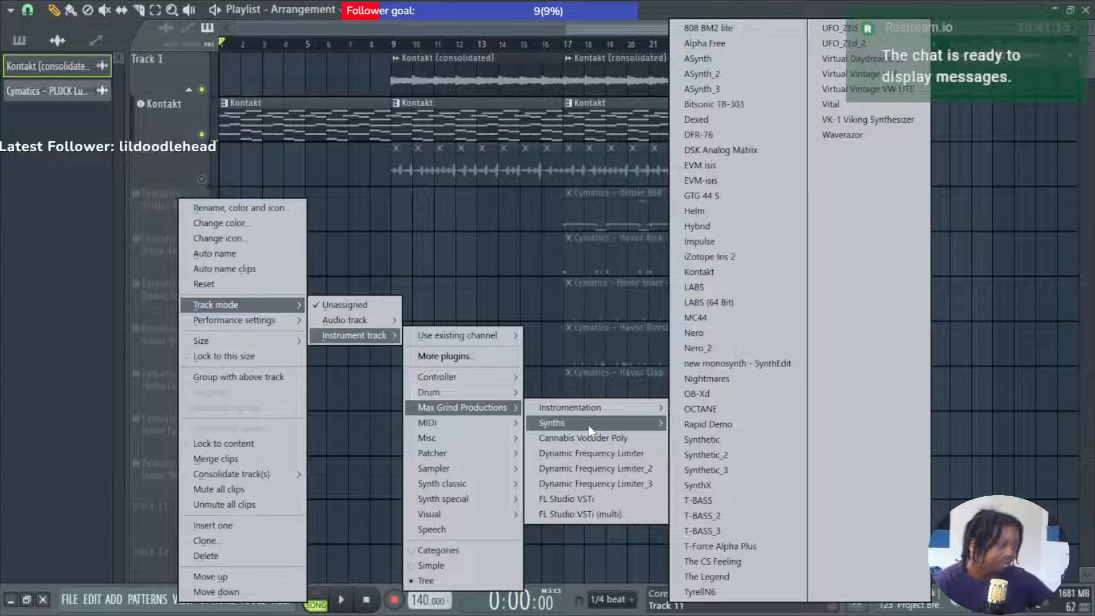
pyautogui.click(691, 412)
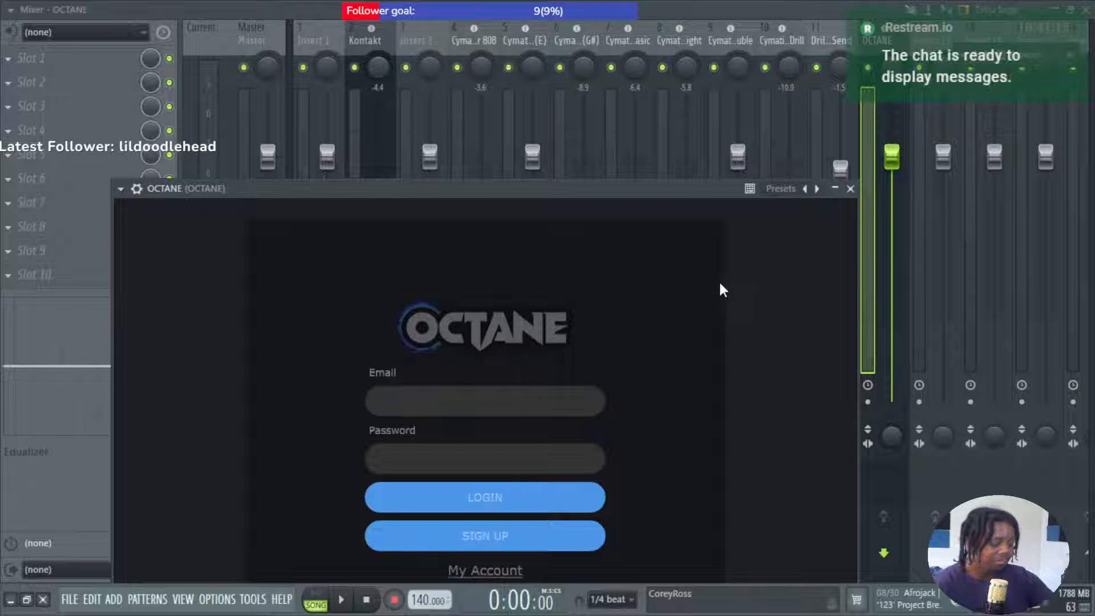
pyautogui.moveTo(498, 215); pyautogui.dragTo(528, 98)
# Audition several presets in OCTANE's Bell category, load the Mumbai preset and close the plugin window.
pyautogui.click(302, 410)
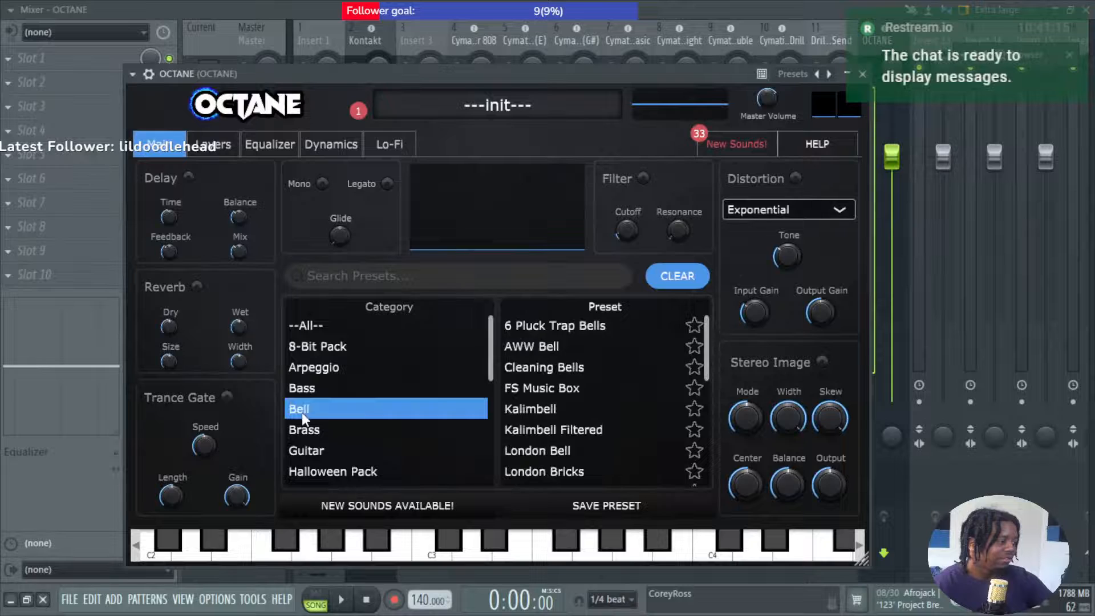
pyautogui.click(565, 328)
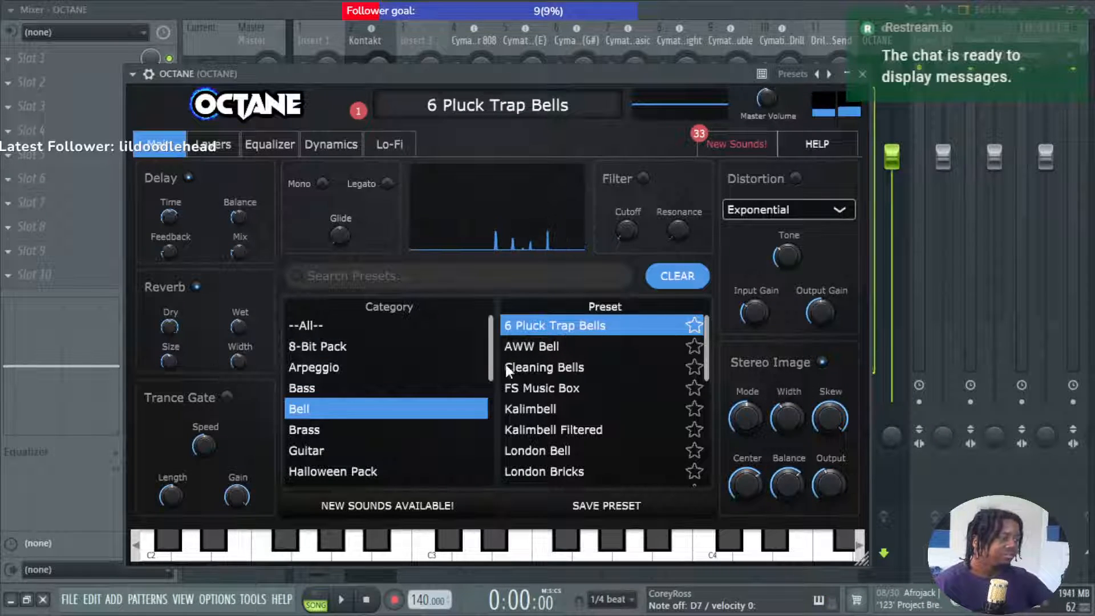
pyautogui.click(539, 348)
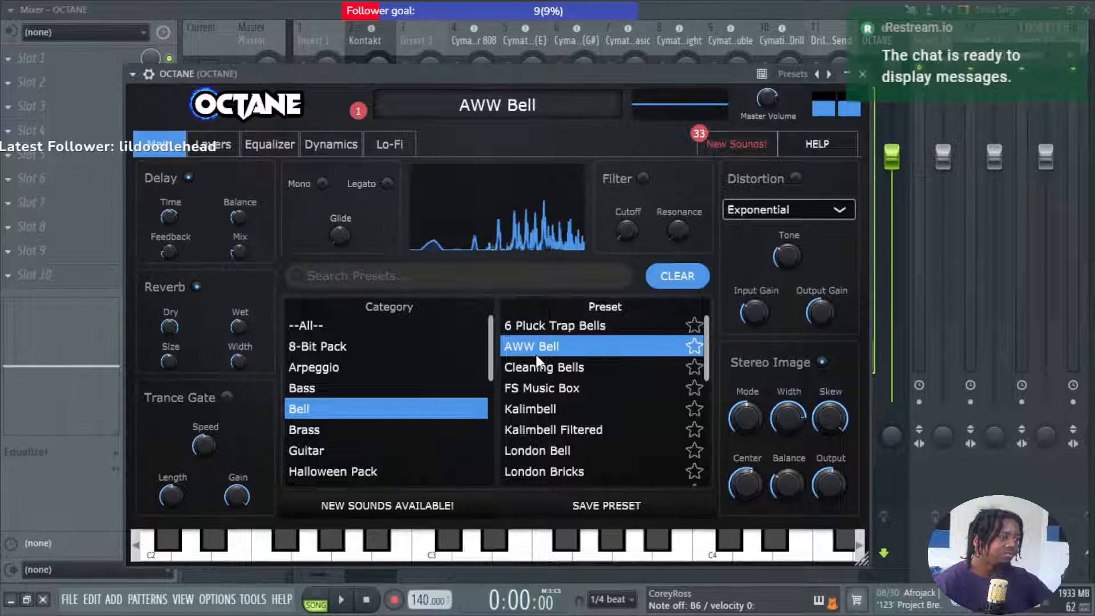
pyautogui.click(586, 370)
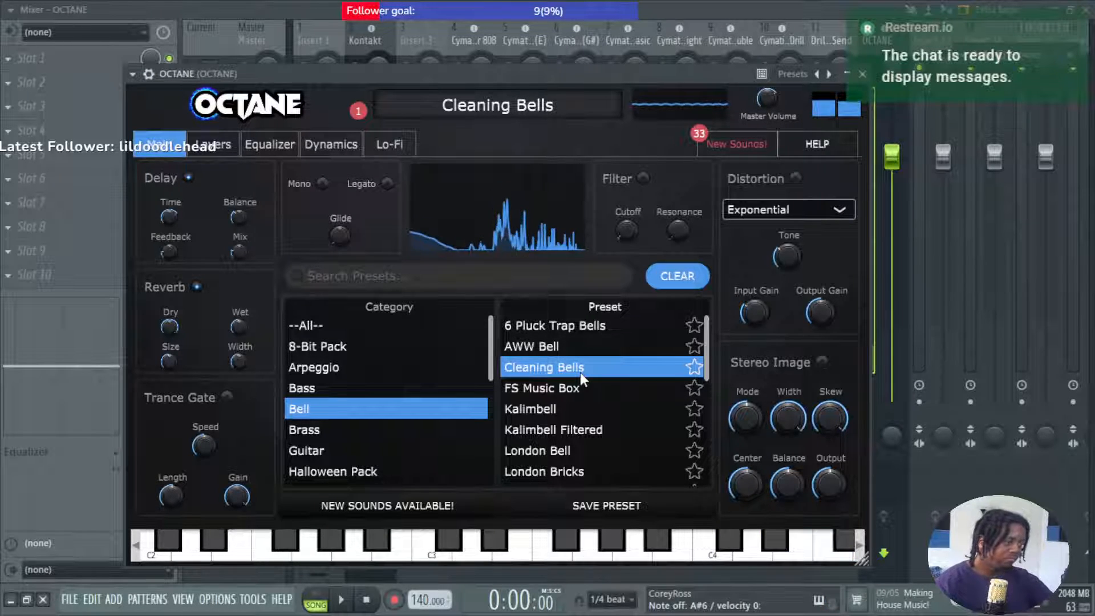
pyautogui.click(601, 395)
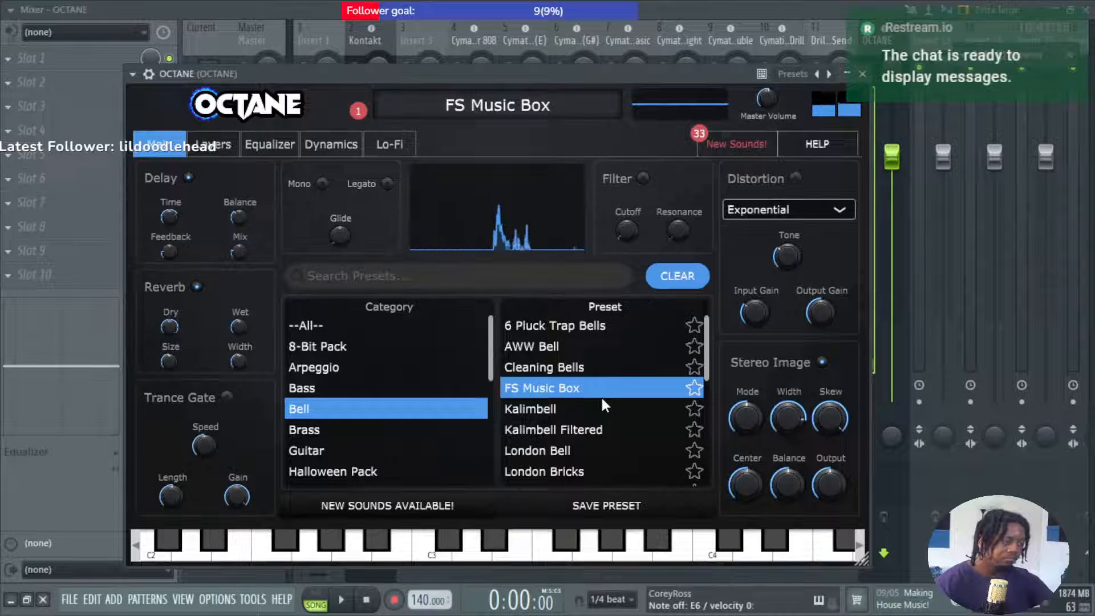
pyautogui.click(568, 426)
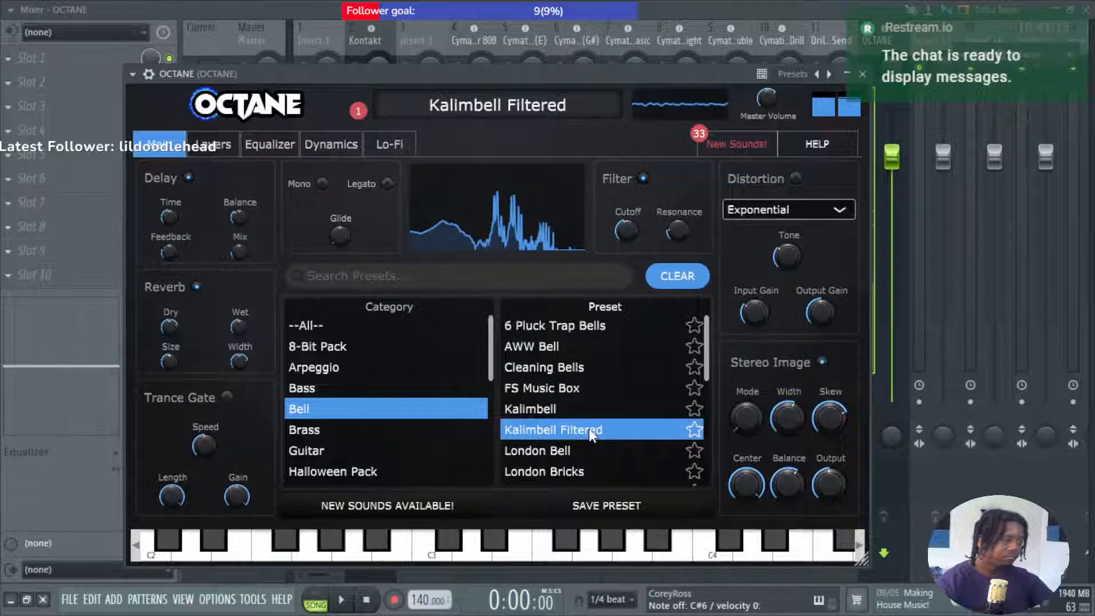
pyautogui.scroll(-3, 669, 402)
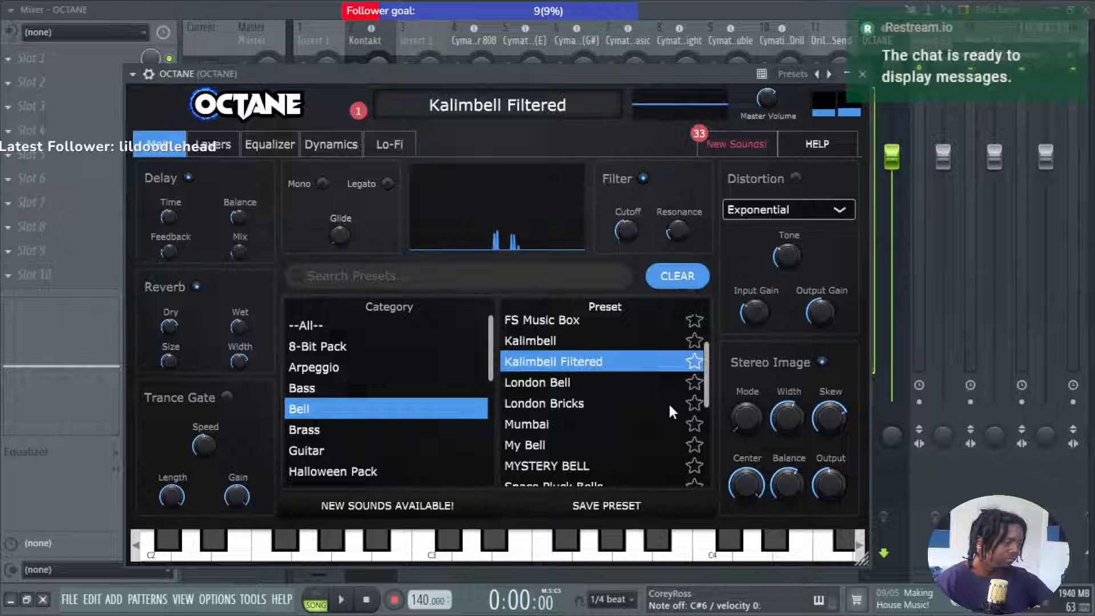
pyautogui.click(558, 425)
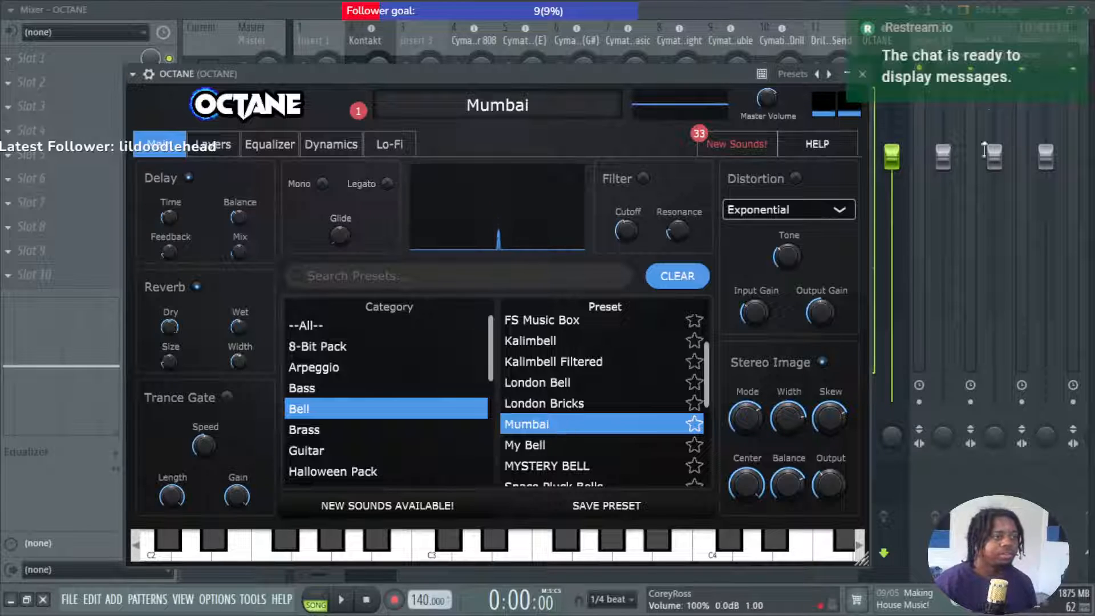
pyautogui.click(862, 74)
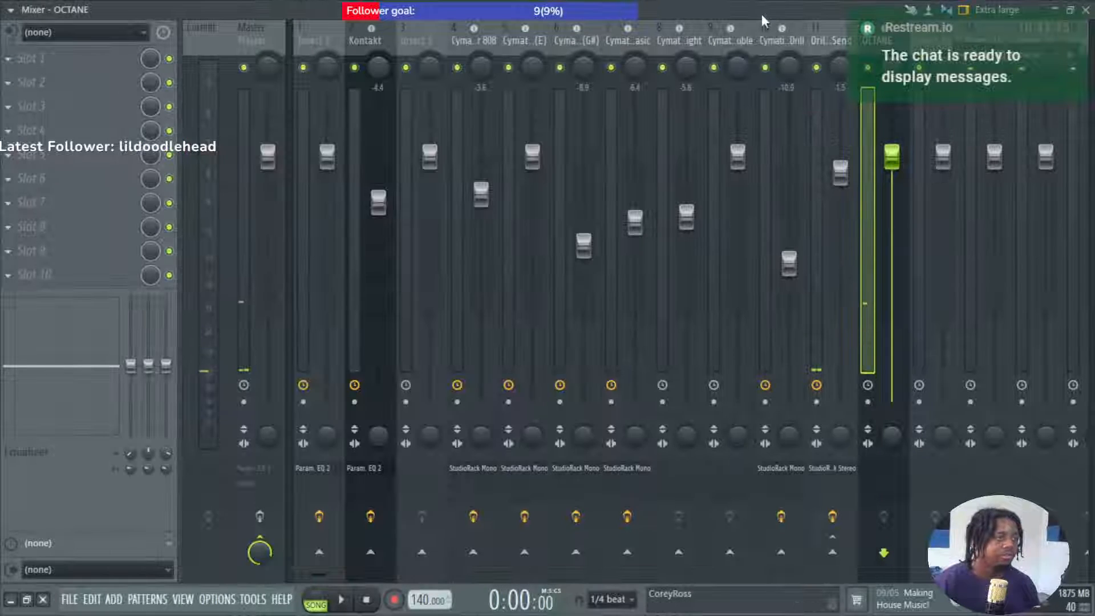
# Copy all the notes from the Kontakt pattern into the OCTANE clip and return to the playlist.
pyautogui.press('F5')
pyautogui.doubleClick(247, 127)
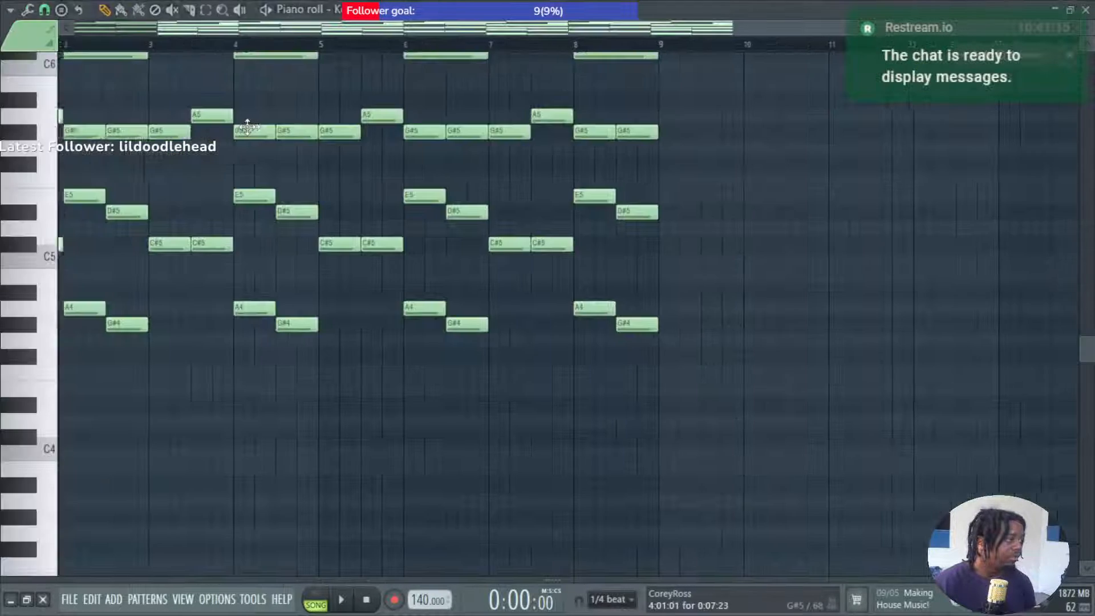
pyautogui.hotkey('ctrl', 'a')
pyautogui.press('F5')
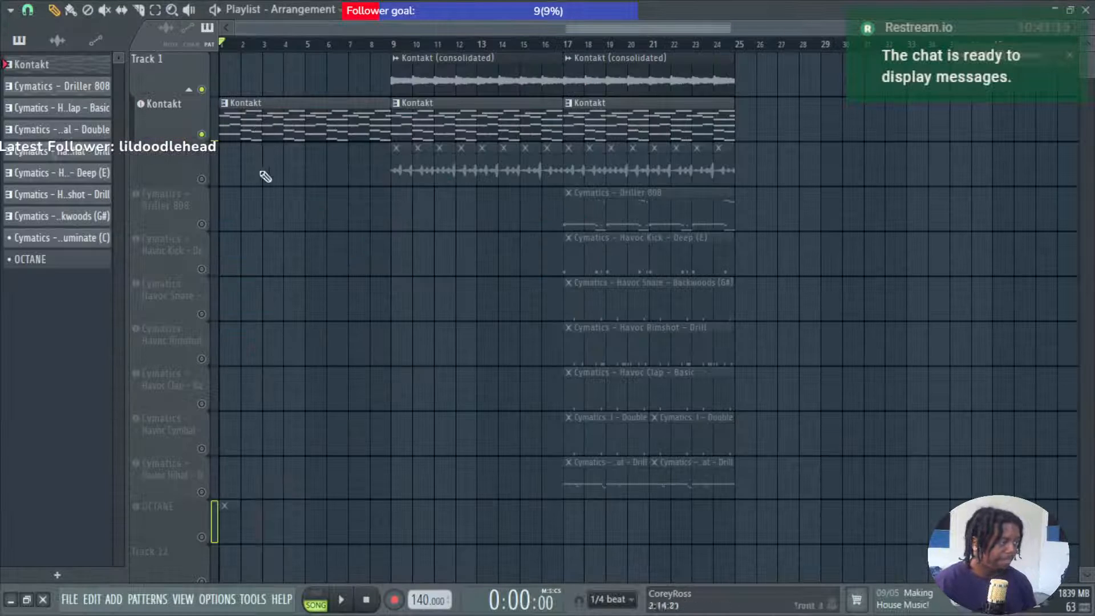
pyautogui.doubleClick(231, 523)
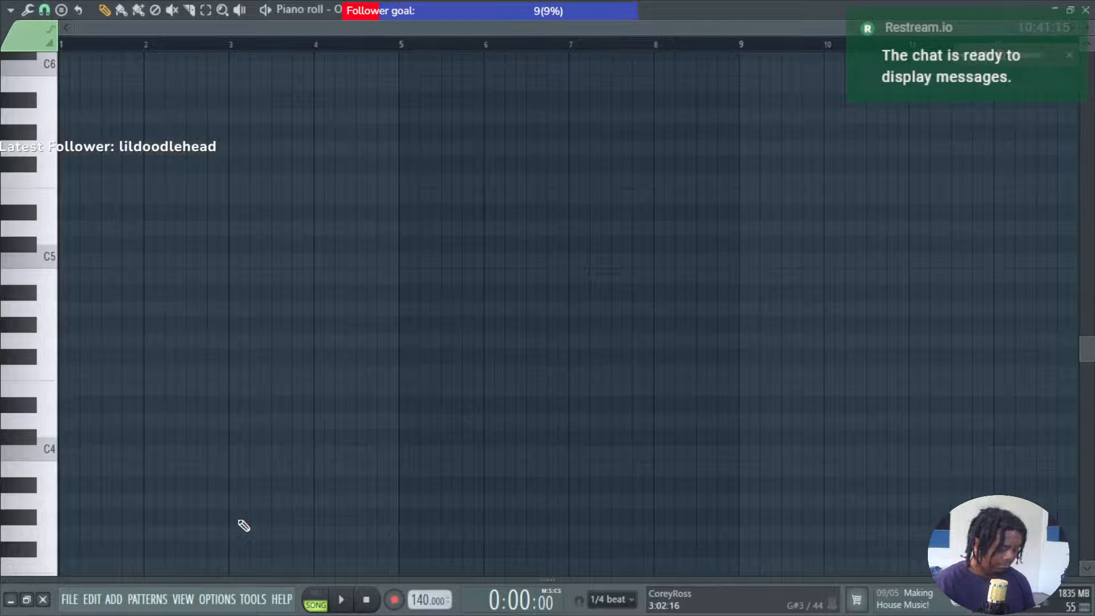
pyautogui.hotkey('ctrl', 'v')
pyautogui.press('F5')
# Move the OCTANE track directly below the Kontakt track while listening to the layered intro.
pyautogui.press('space')
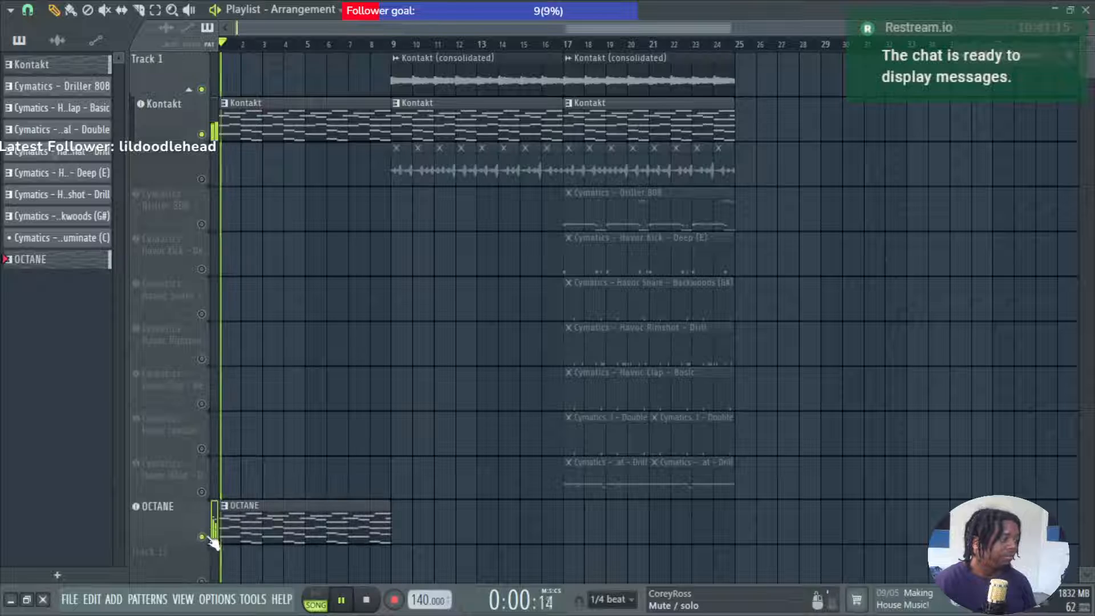
pyautogui.moveTo(180, 522); pyautogui.dragTo(180, 160)
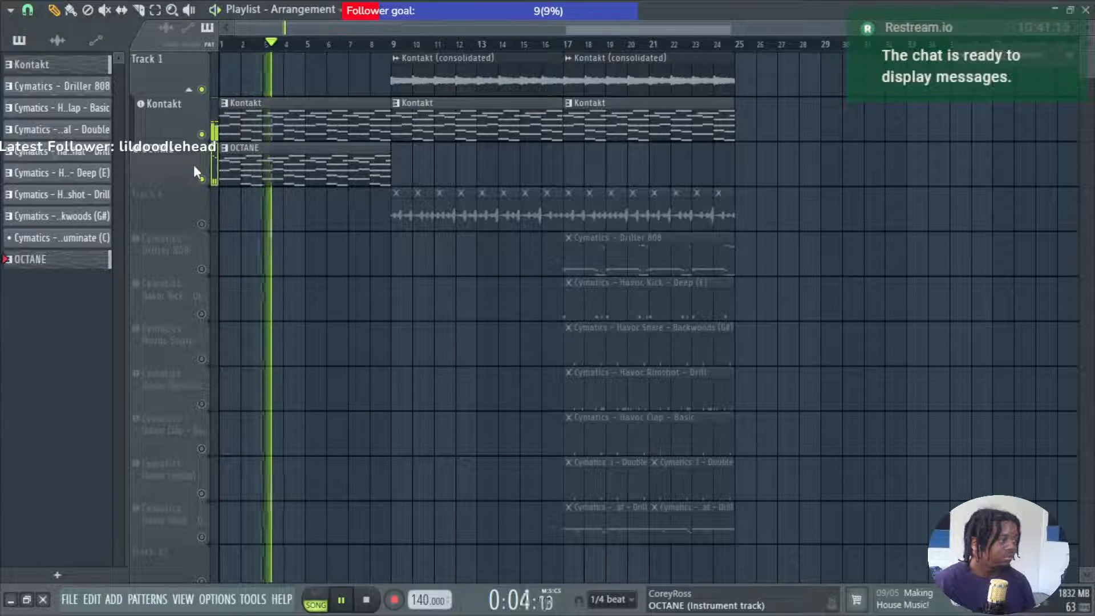
pyautogui.press('space')
# Lower OCTANE's master volume to a gain of 0.15 during playback and close its window.
pyautogui.click(189, 161)
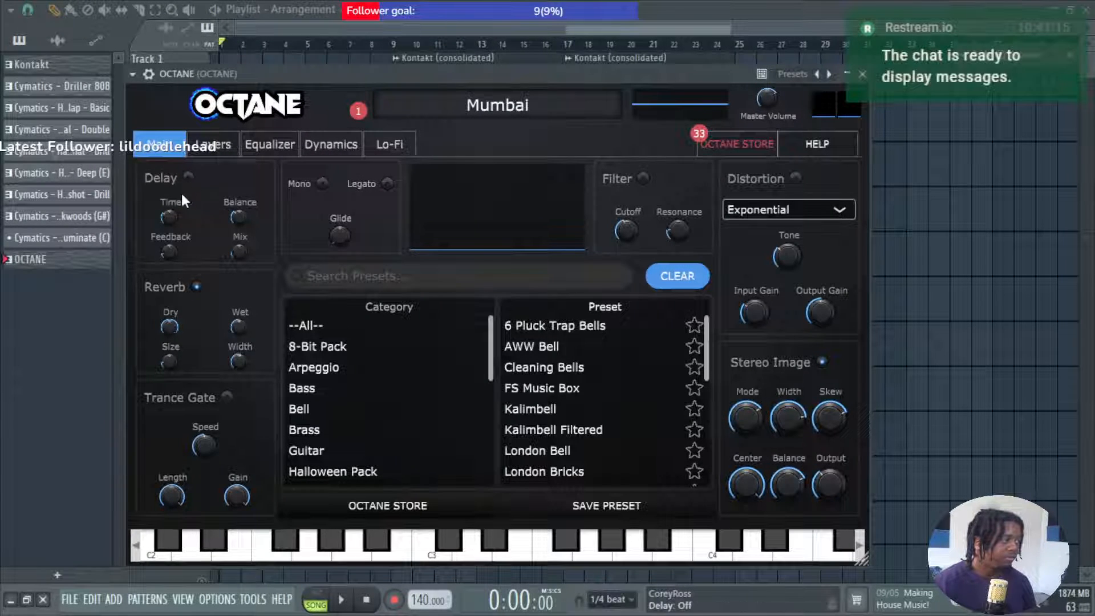
pyautogui.press('space')
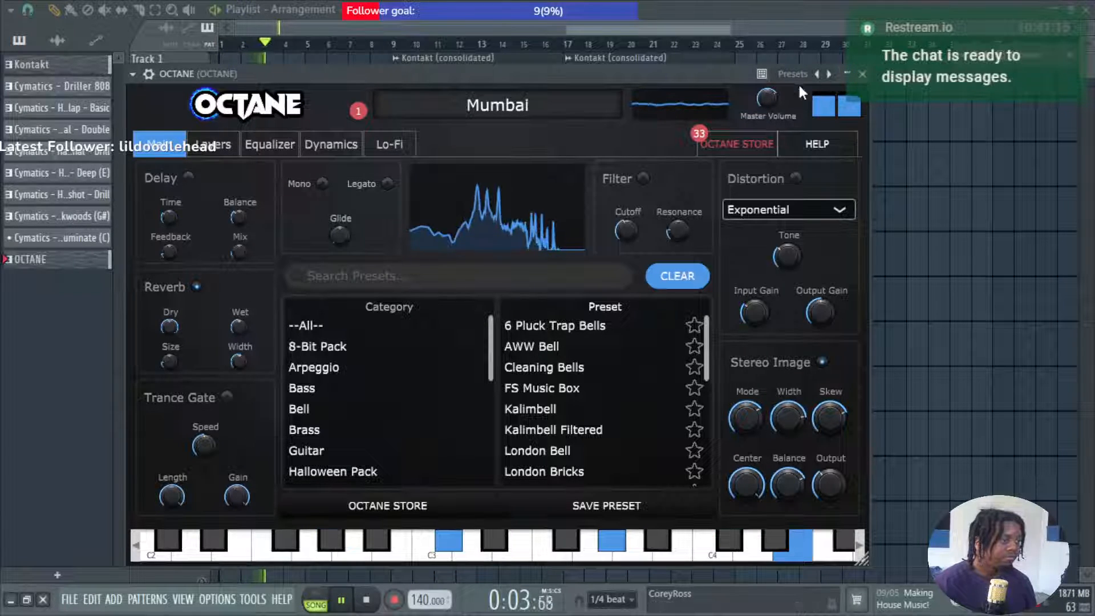
pyautogui.moveTo(764, 100); pyautogui.dragTo(787, 233)
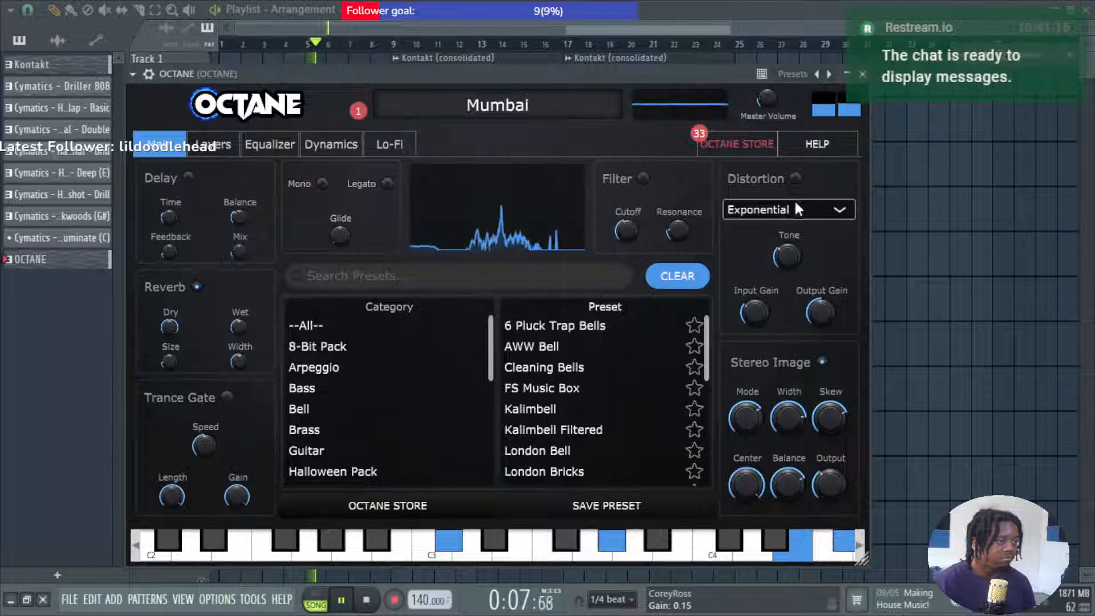
pyautogui.click(863, 74)
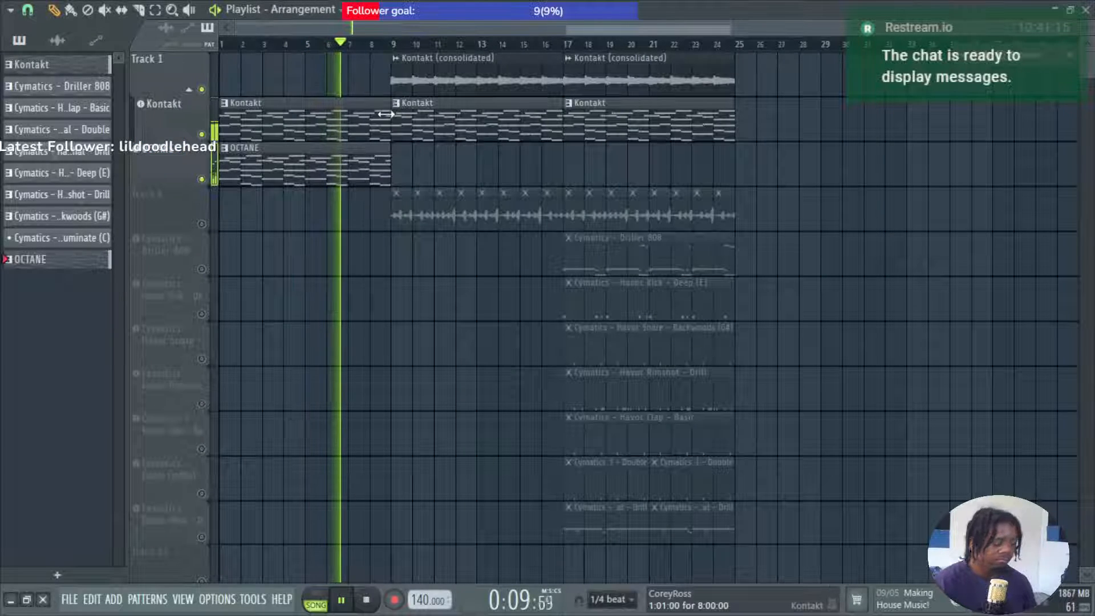
# Lower the OCTANE mixer fader to about -13.4 dB and move its mixer track between Insert 1 and Kontakt.
pyautogui.press('F9')
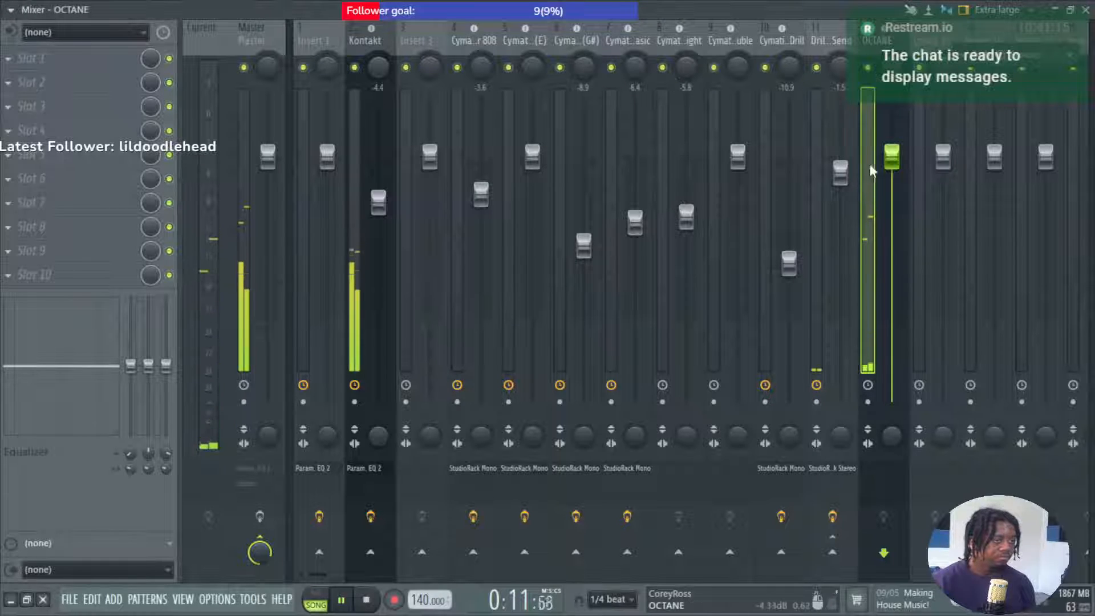
pyautogui.moveTo(890, 159); pyautogui.dragTo(890, 294)
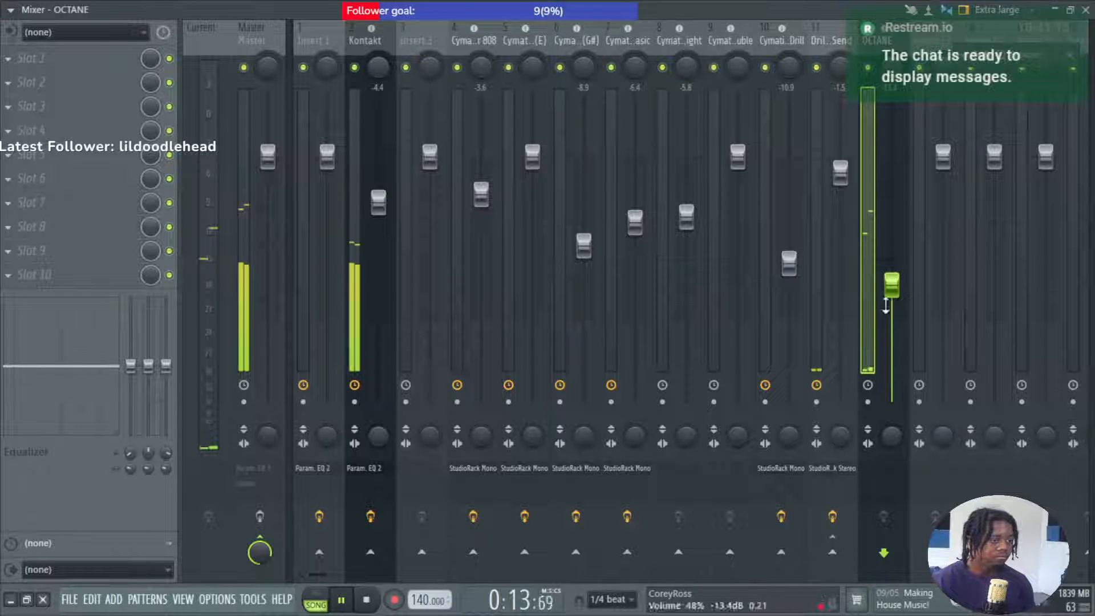
pyautogui.moveTo(864, 368); pyautogui.dragTo(361, 368)
pyautogui.press('space')
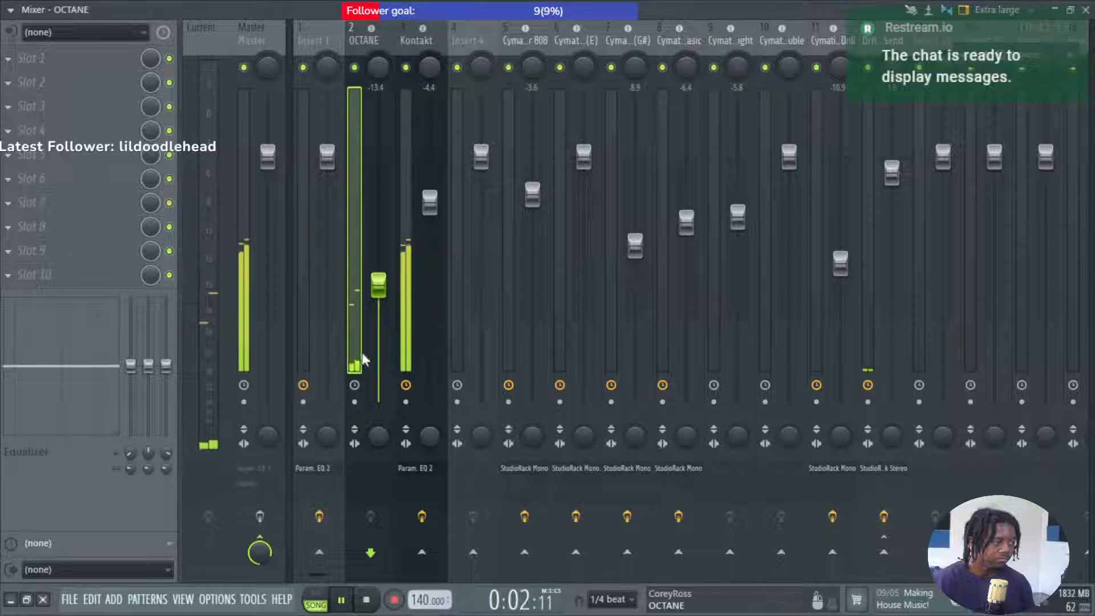
# Duplicate the OCTANE clip twice in the playlist so it also covers bars 9 to 24.
pyautogui.press('F5')
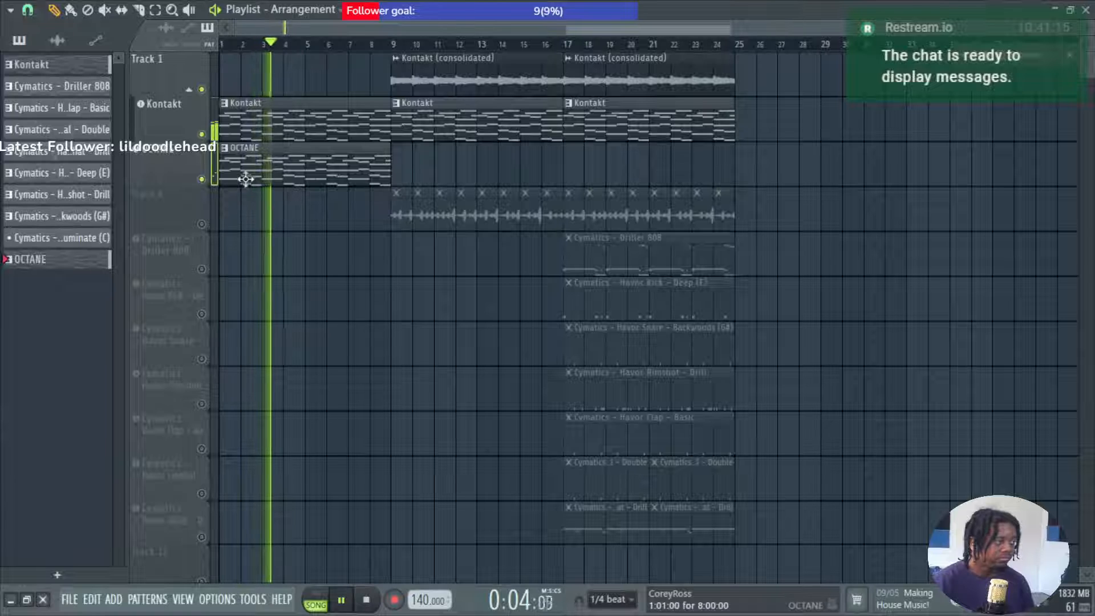
pyautogui.keyDown('ctrl'); pyautogui.click(319, 168); pyautogui.keyUp('ctrl')
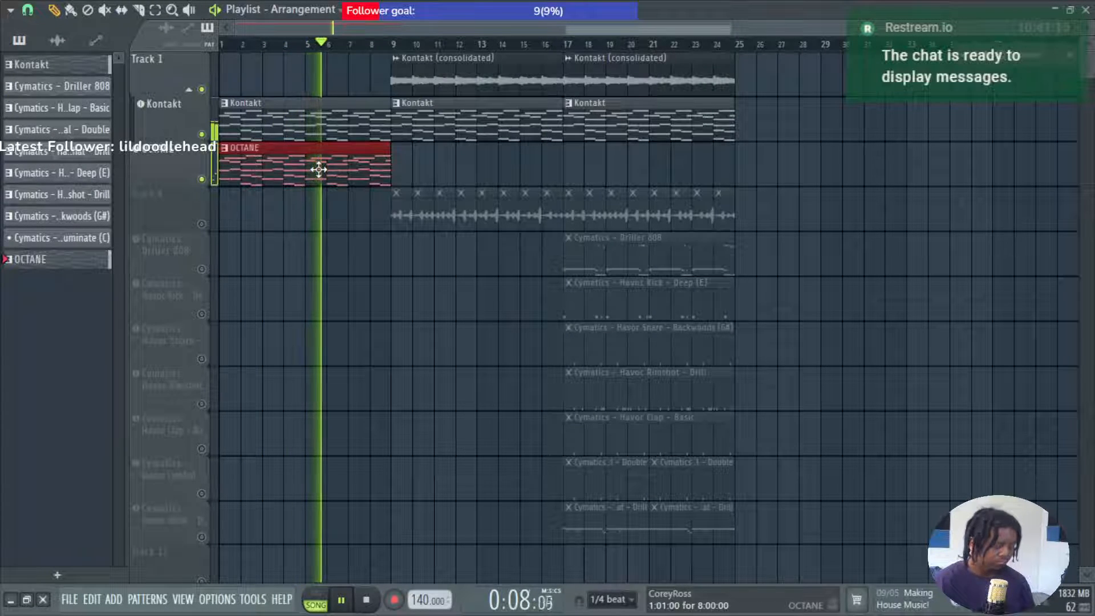
pyautogui.hotkey('ctrl', 'b')
pyautogui.hotkey('ctrl', 'b')
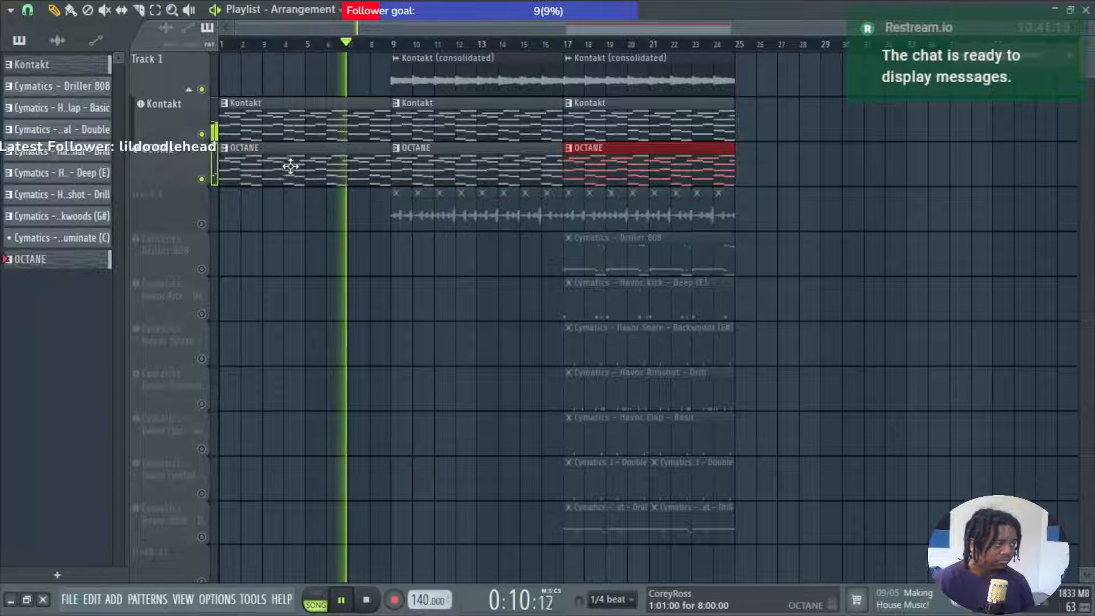
# Unmute the sliced audio on Track 4 and lower the Insert 4 mixer fader to about -11.7 dB.
pyautogui.click(201, 225)
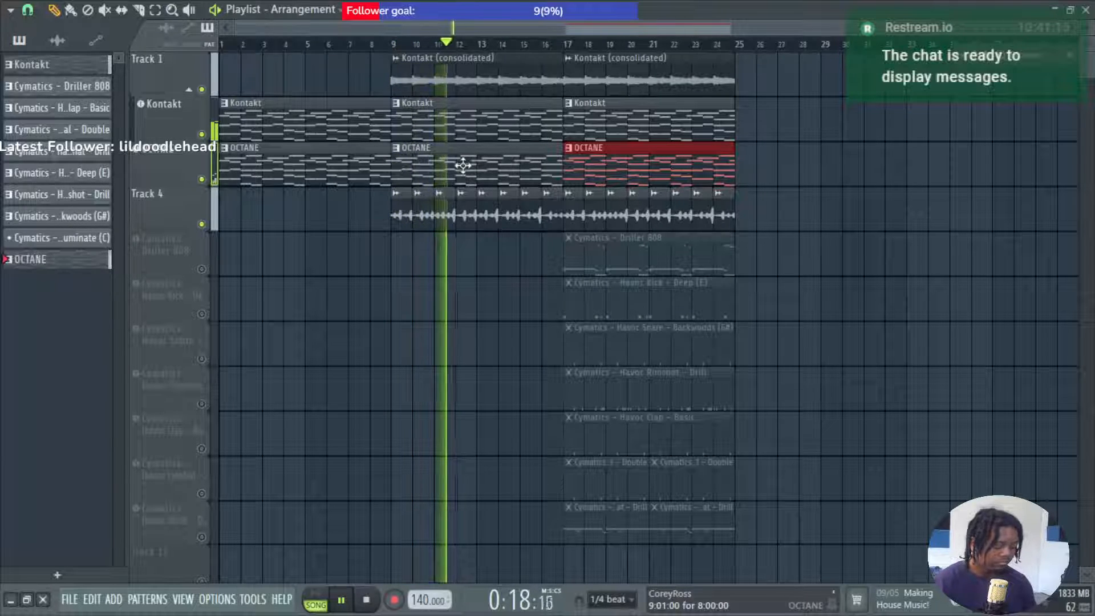
pyautogui.press('F9')
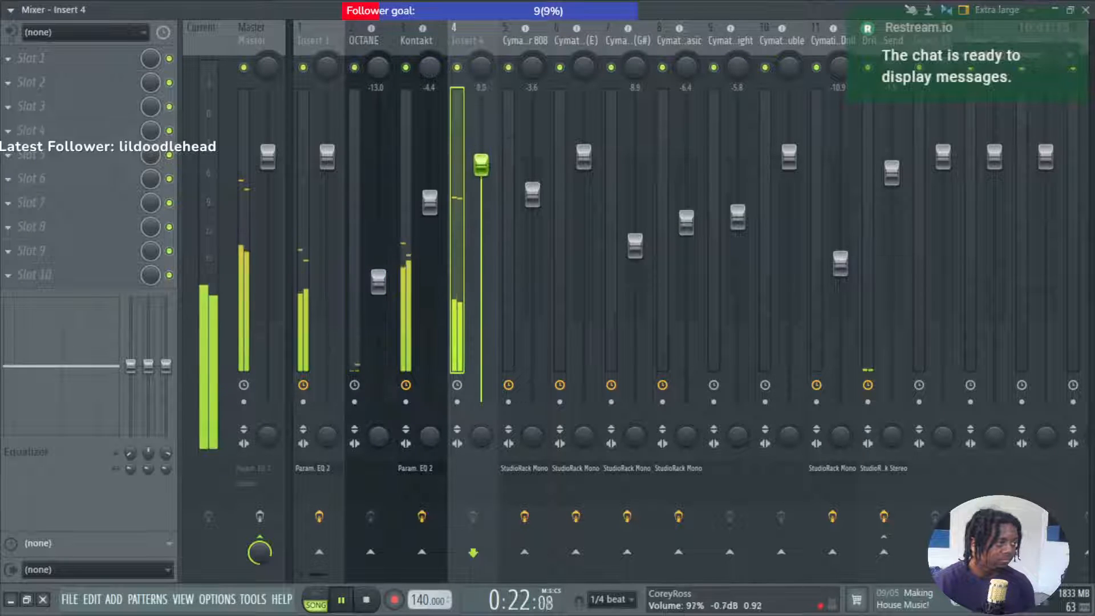
pyautogui.moveTo(481, 160); pyautogui.dragTo(482, 265)
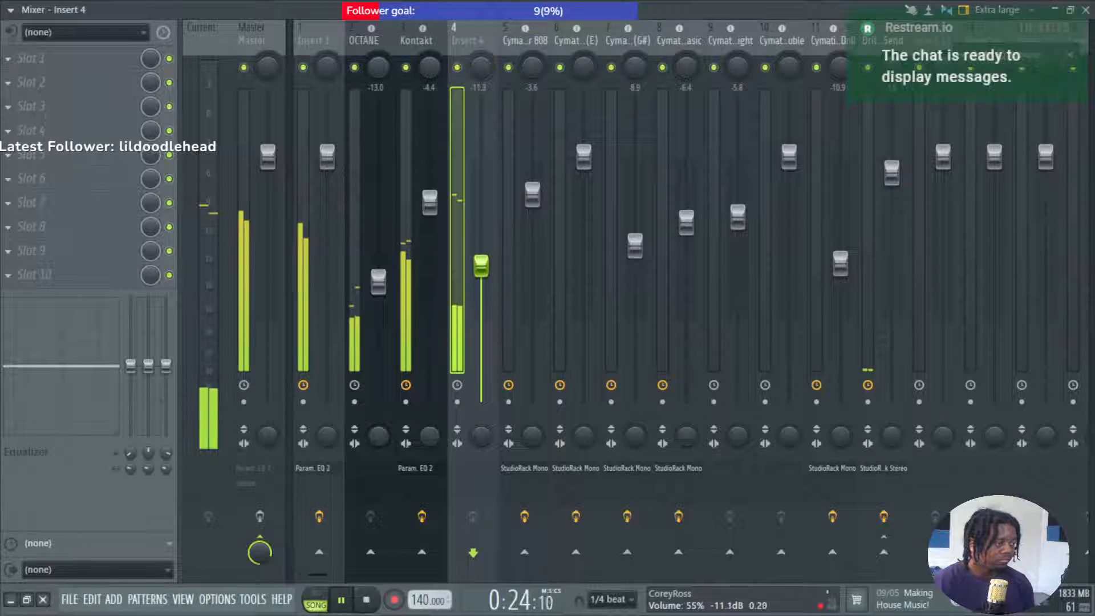
# Solo Insert 4 in the mixer and select bars 9 to 16 in the playlist as the loop range.
pyautogui.rightClick(457, 68)
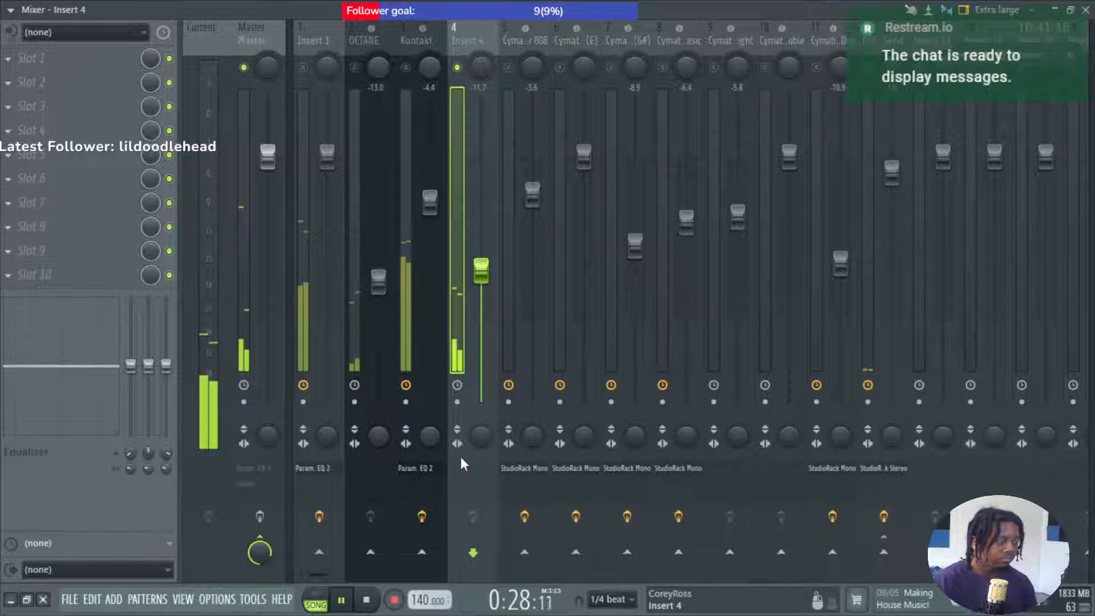
pyautogui.press('F5')
pyautogui.moveTo(389, 48); pyautogui.dragTo(564, 45)
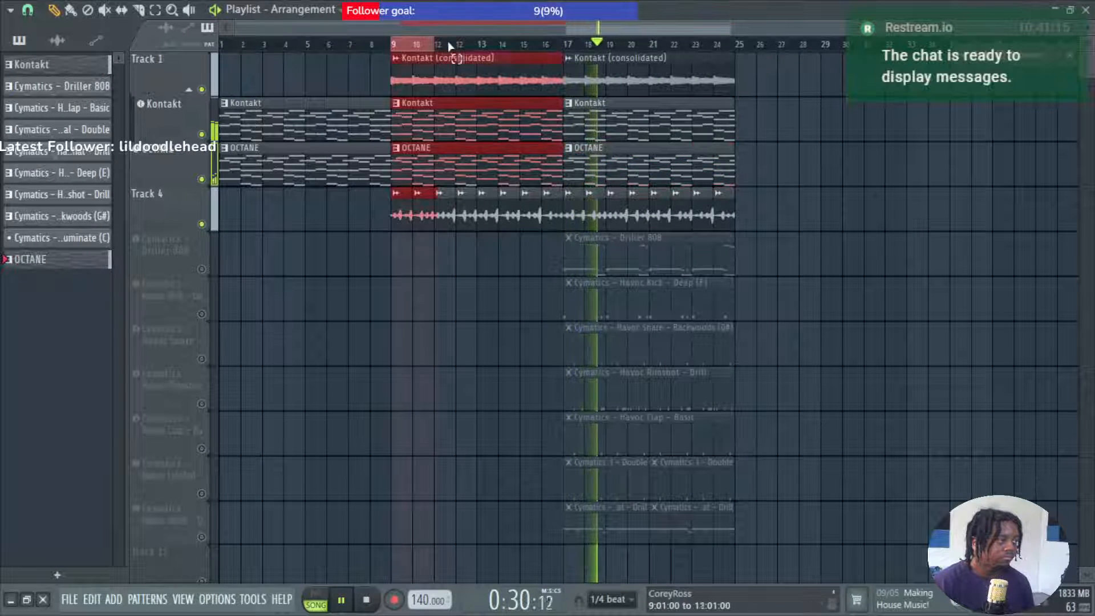
# Add Fruity parametric EQ 2 to Insert 4, apply its Radio preset and close the equalizer window.
pyautogui.press('F9')
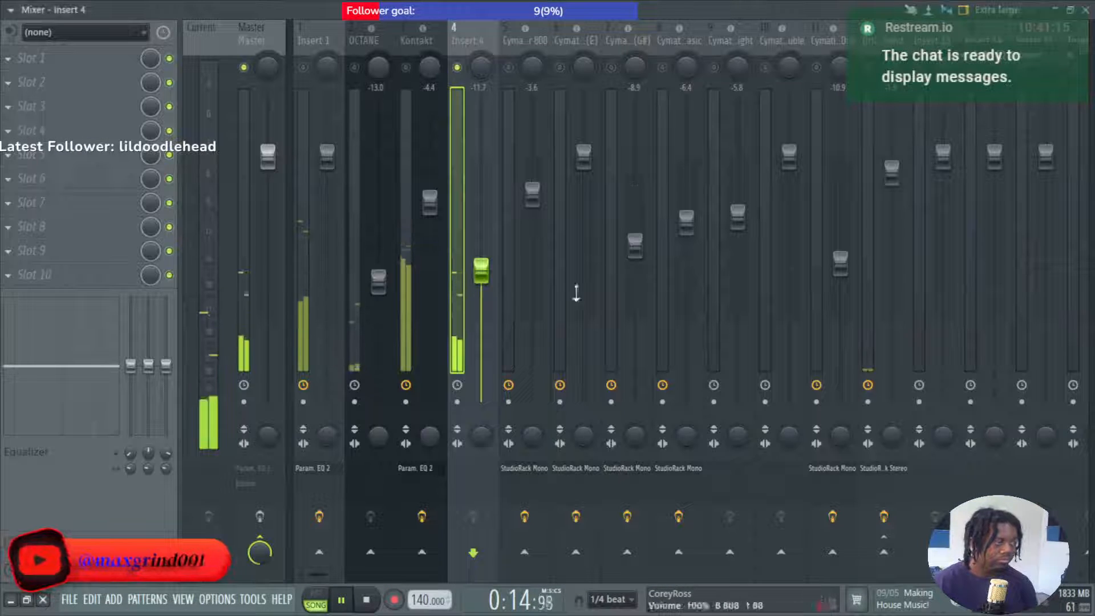
pyautogui.click(456, 463)
pyautogui.moveTo(724, 337)
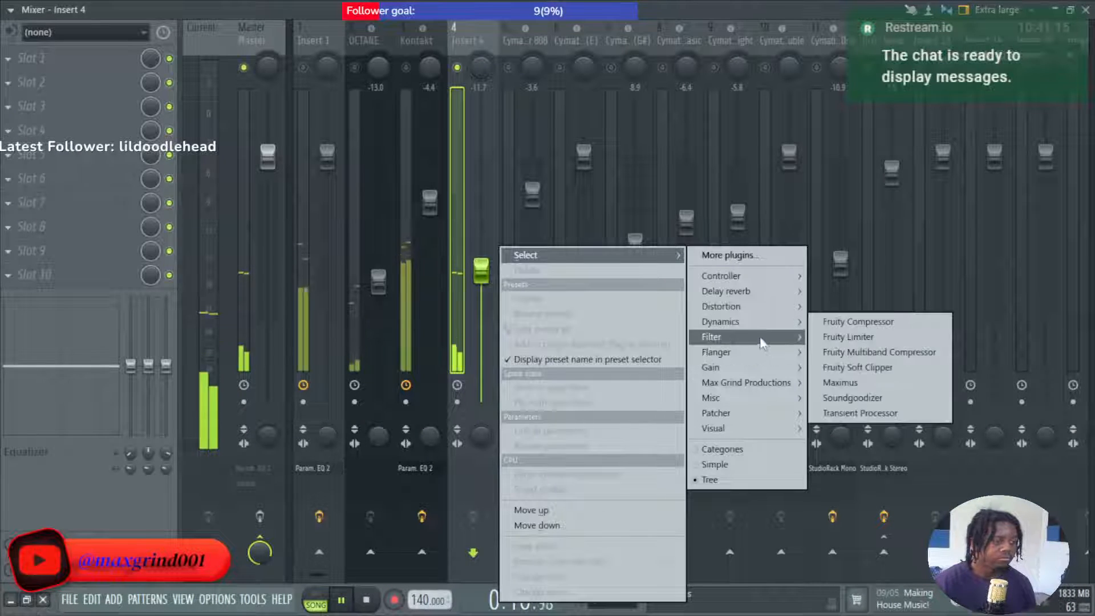
pyautogui.click(861, 412)
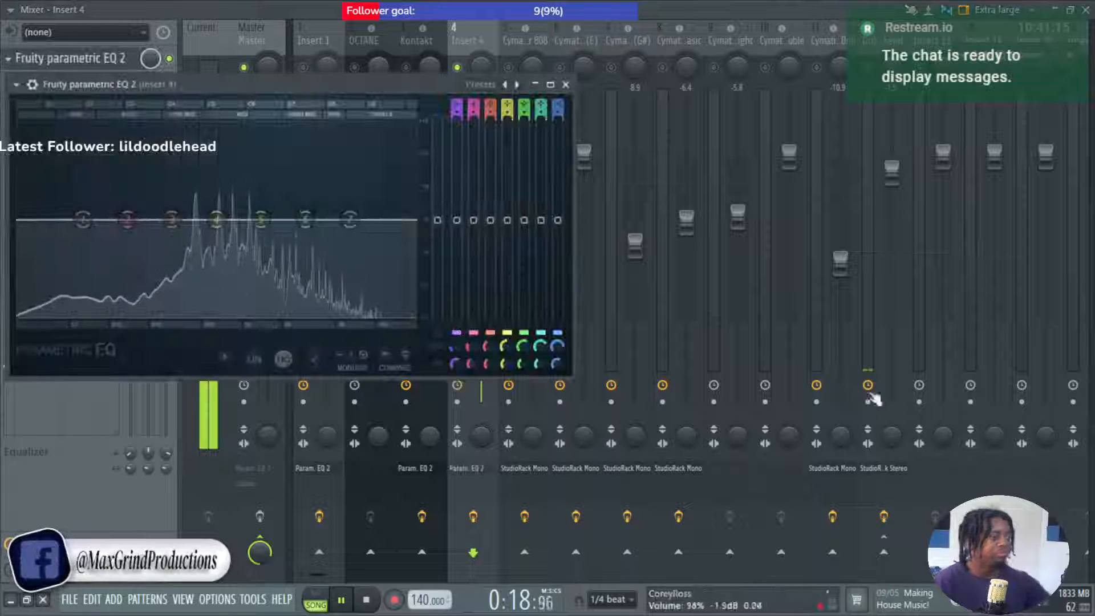
pyautogui.click(482, 84)
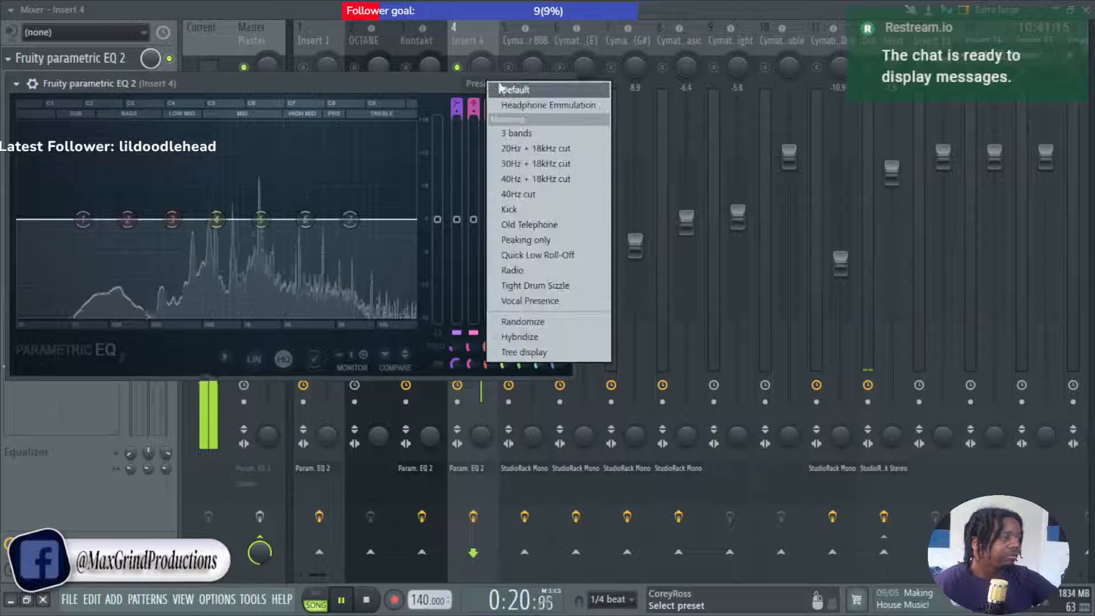
pyautogui.click(530, 269)
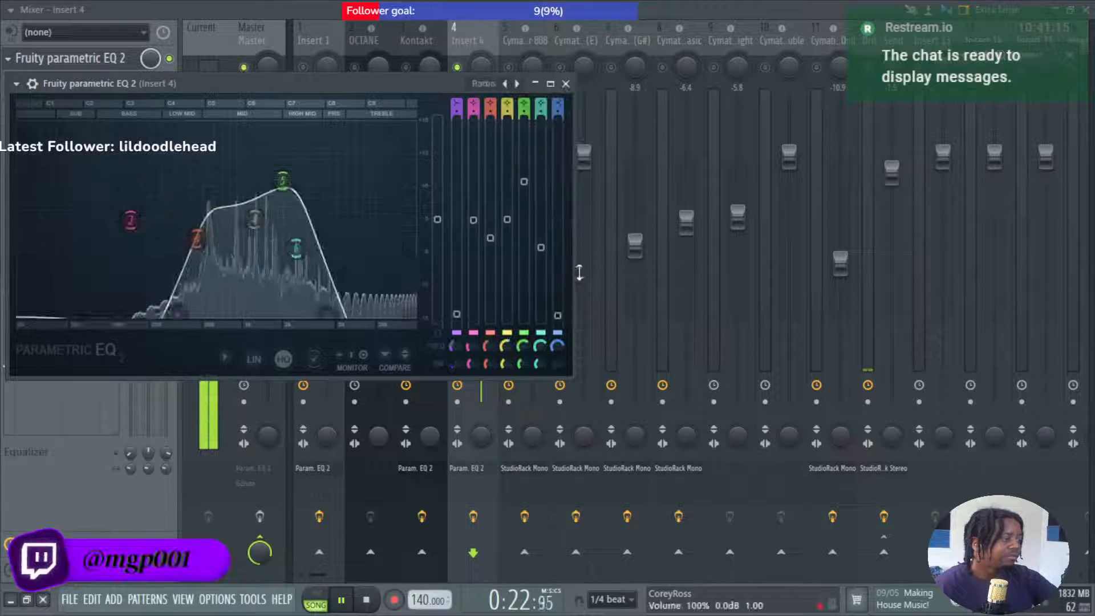
pyautogui.click(566, 83)
# Add the CLA EchoSphere Stereo effect to Insert 4 below the parametric EQ and move its window clear of the slots.
pyautogui.click(485, 482)
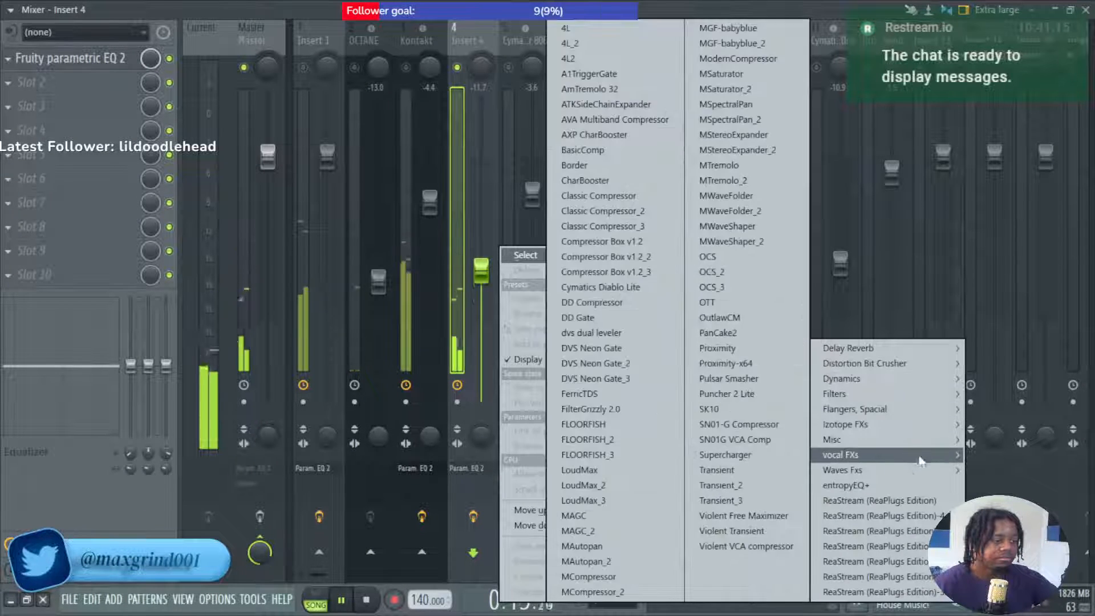
pyautogui.moveTo(925, 474)
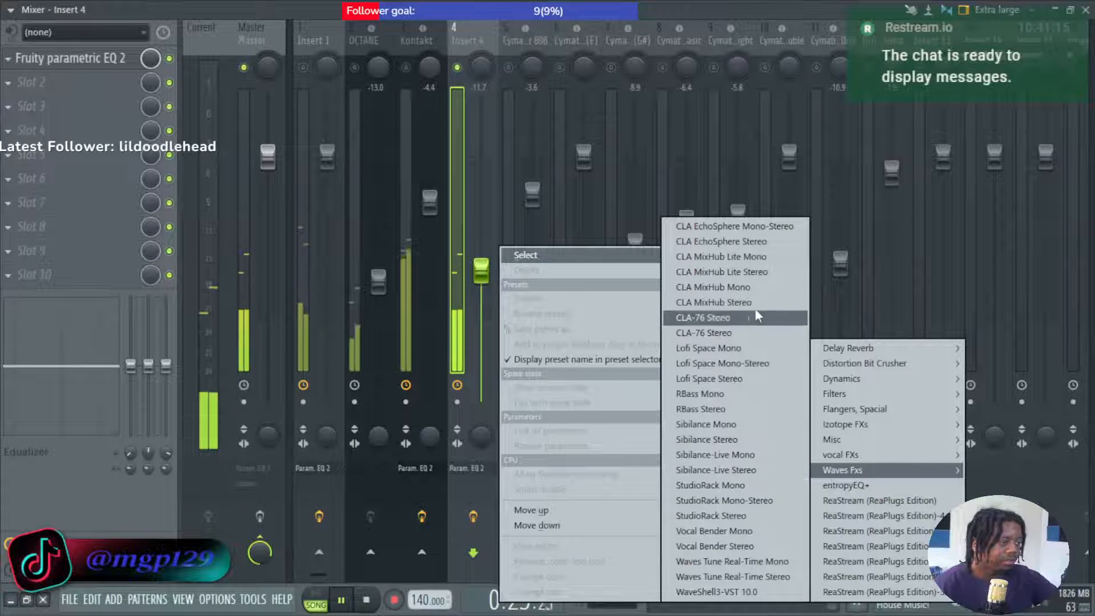
pyautogui.click(769, 242)
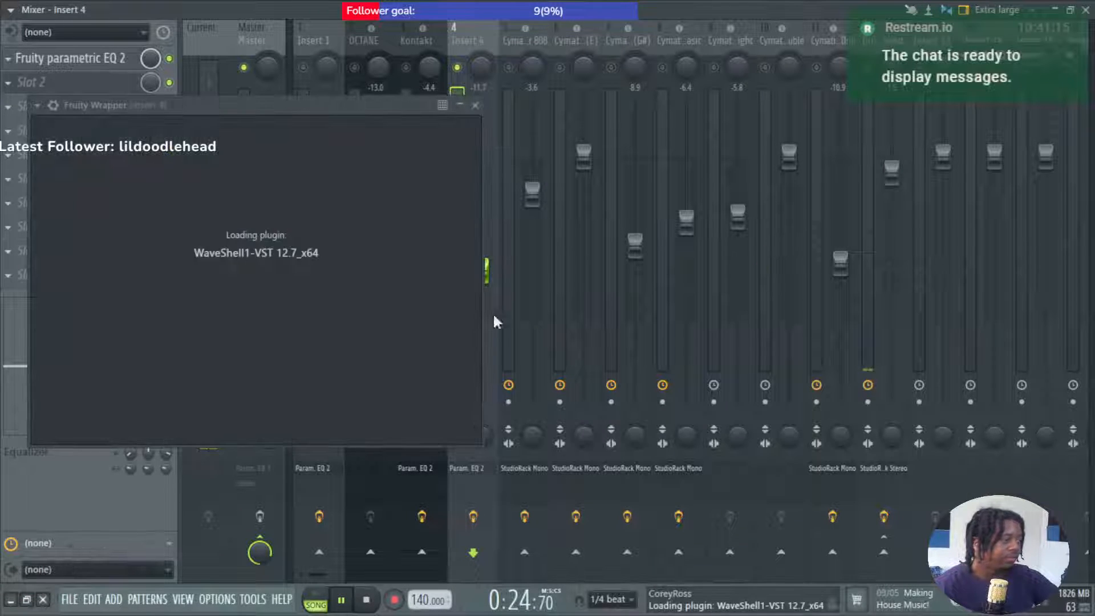
pyautogui.moveTo(168, 96); pyautogui.dragTo(330, 78)
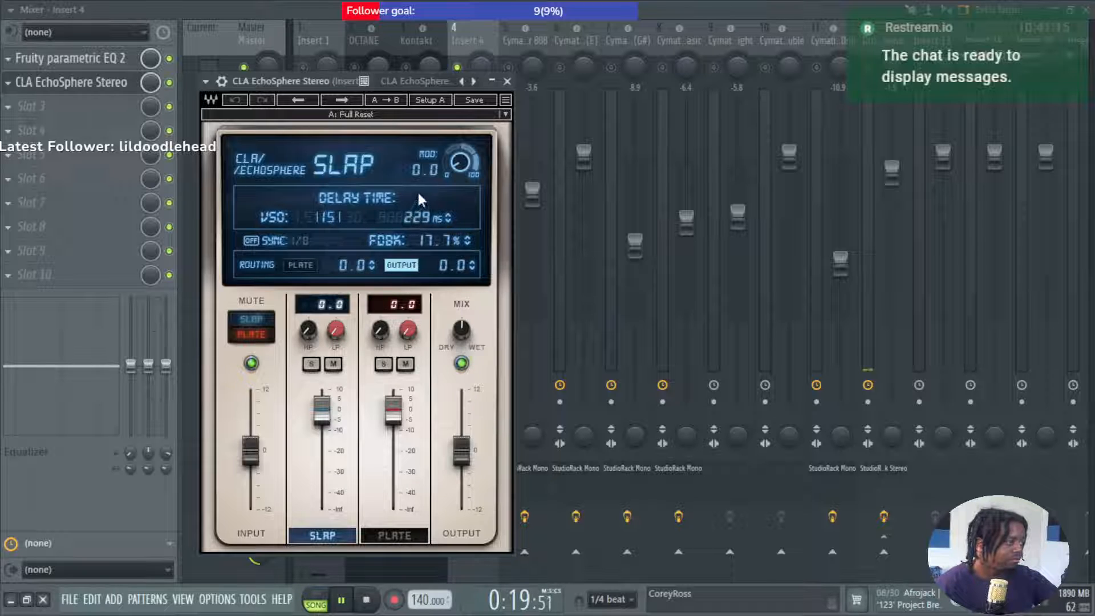
# Set the slap delay to VSO 7.5 synced at 1/16 and route it to the plate at 1.5 dB.
pyautogui.moveTo(313, 220); pyautogui.dragTo(297, 217)
pyautogui.click(252, 241)
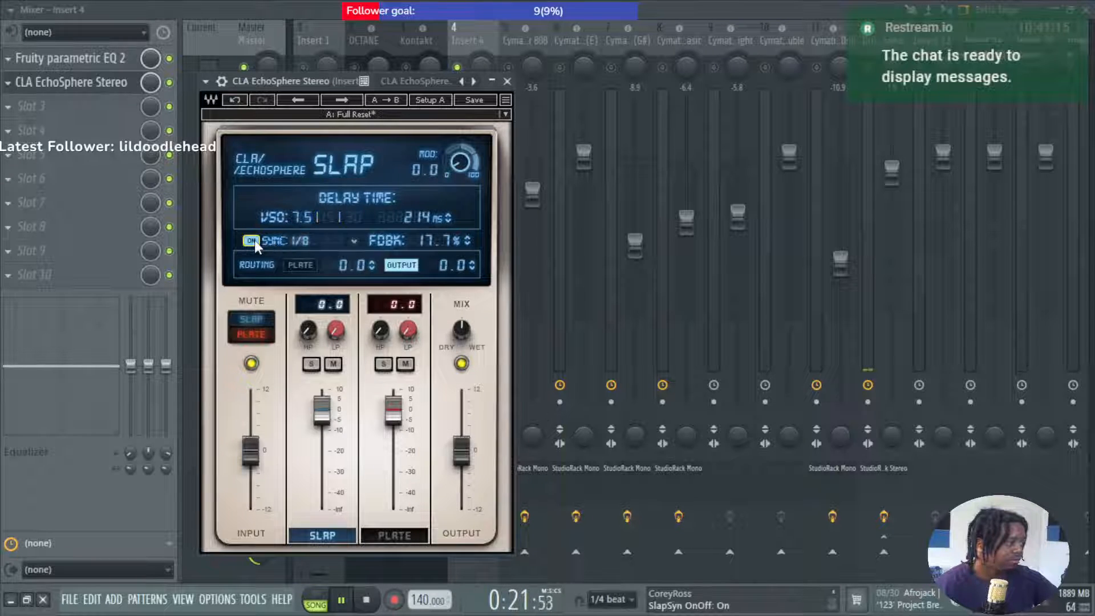
pyautogui.click(347, 242)
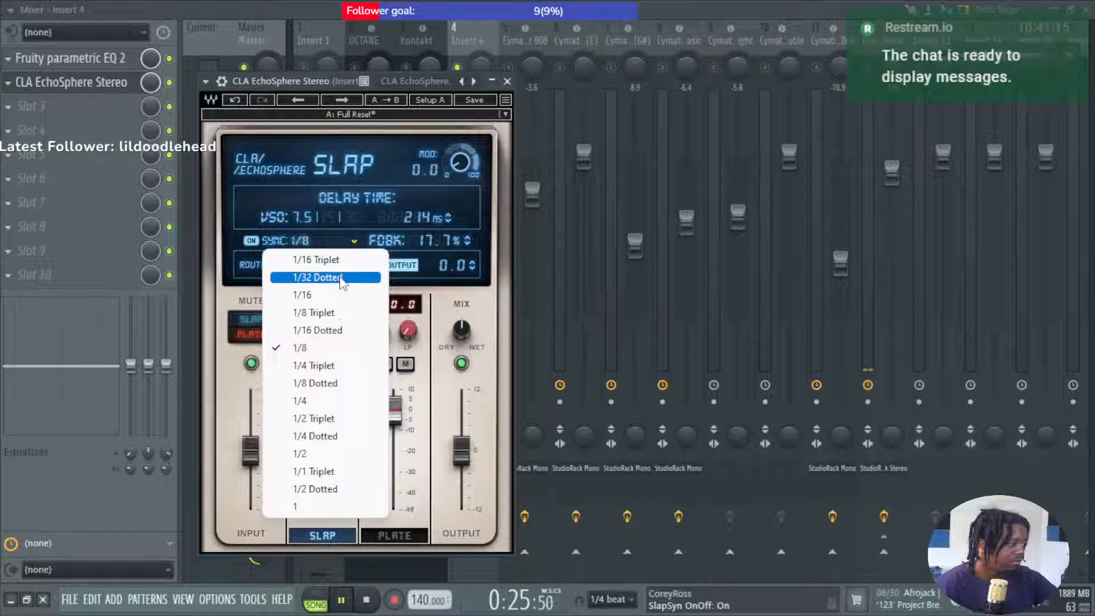
pyautogui.click(341, 294)
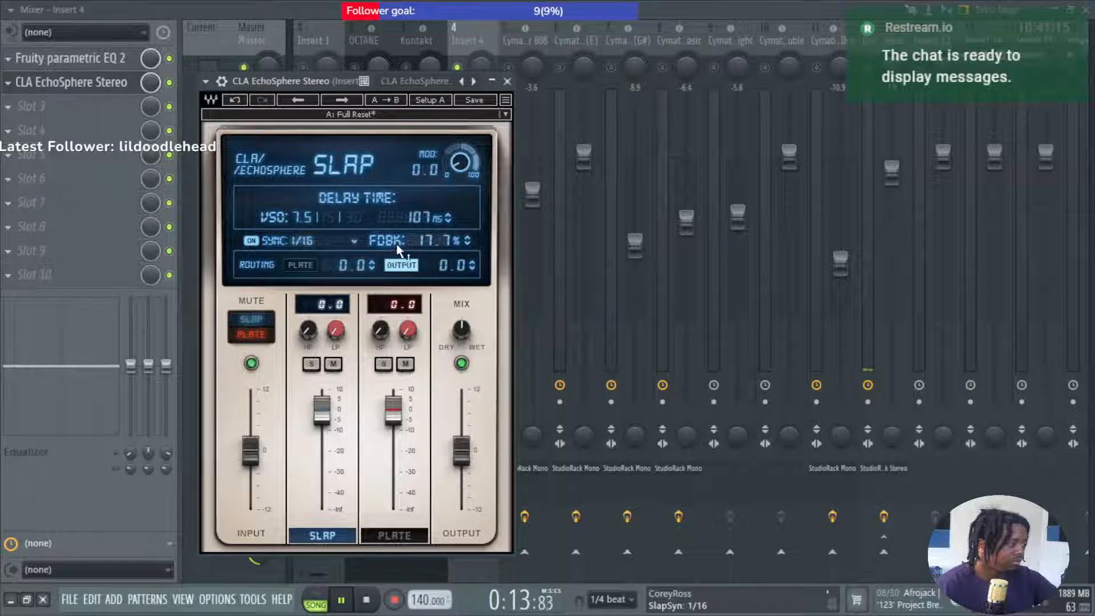
pyautogui.click(294, 262)
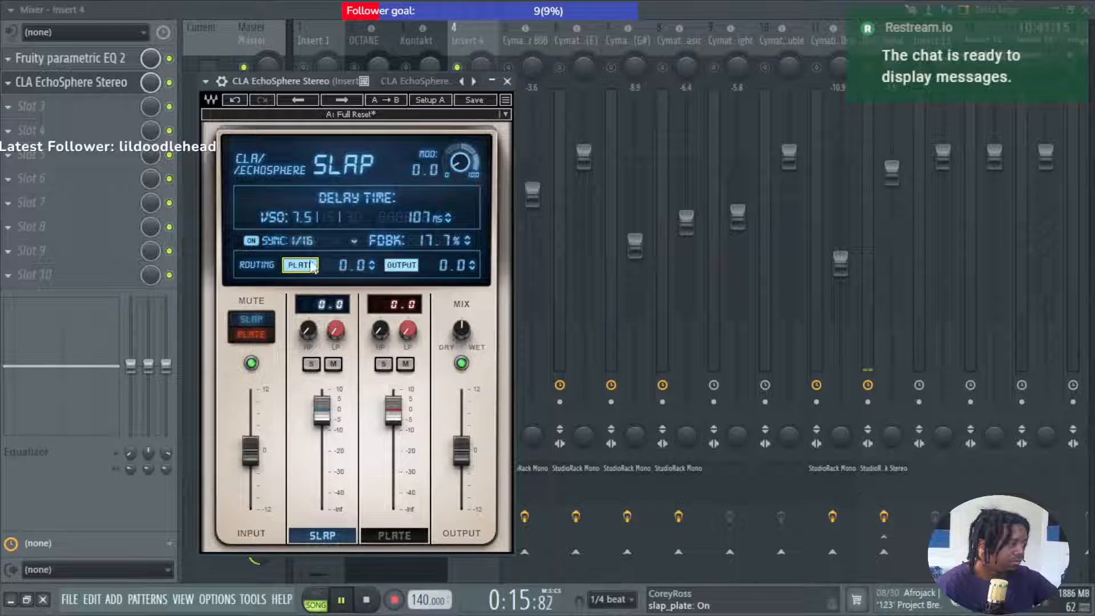
pyautogui.moveTo(340, 262); pyautogui.dragTo(340, 246)
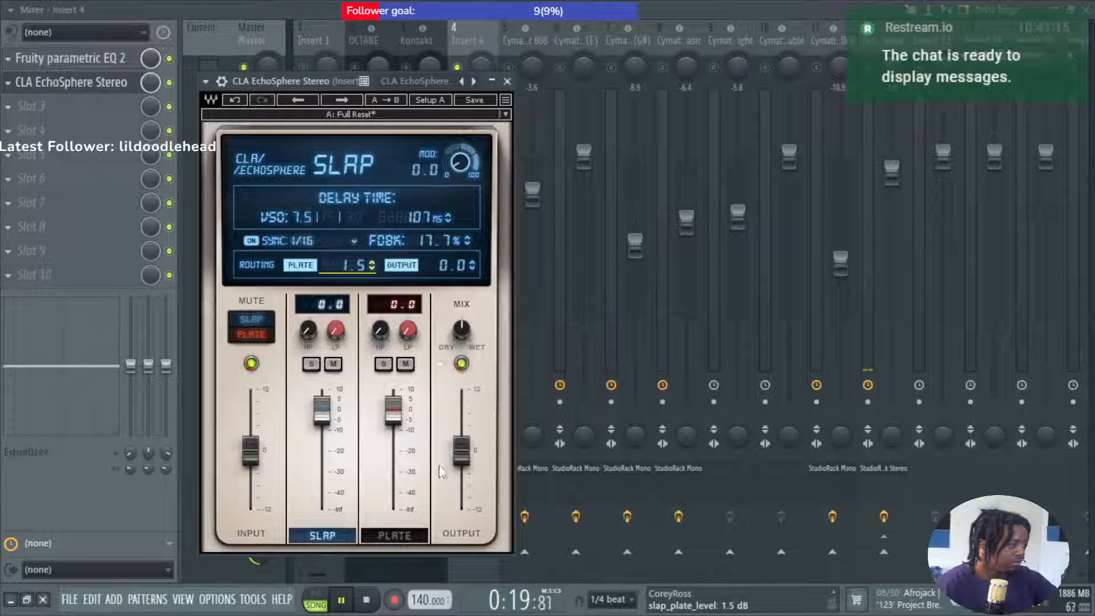
# Set the EchoSphere plate to 1.0 sec reverb time and 48 ms pre-delay, raise the mix to about 61.7%, and close the plugin.
pyautogui.click(402, 536)
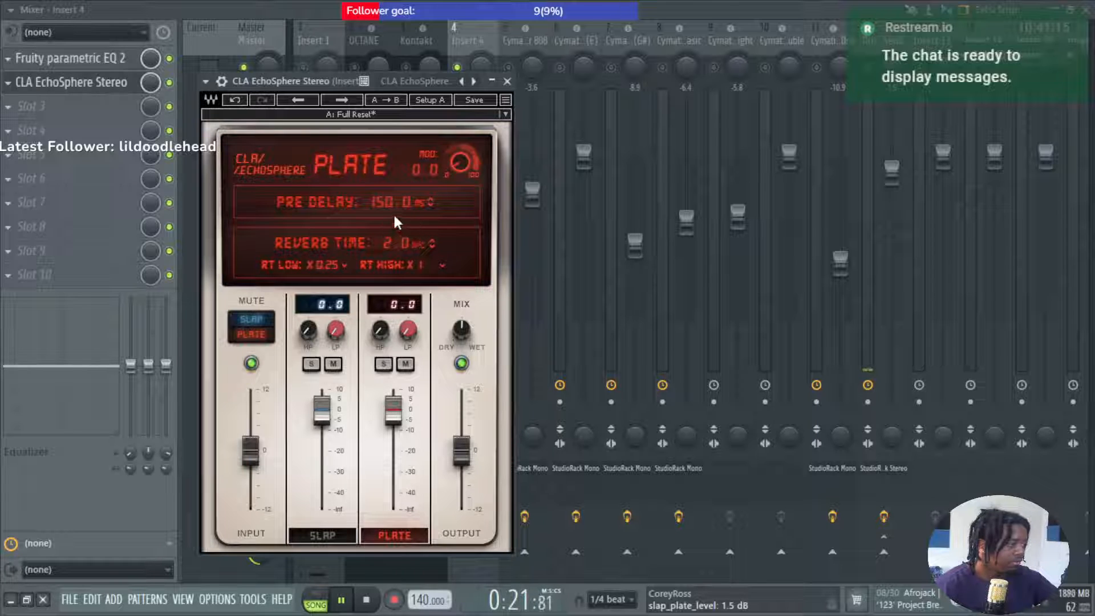
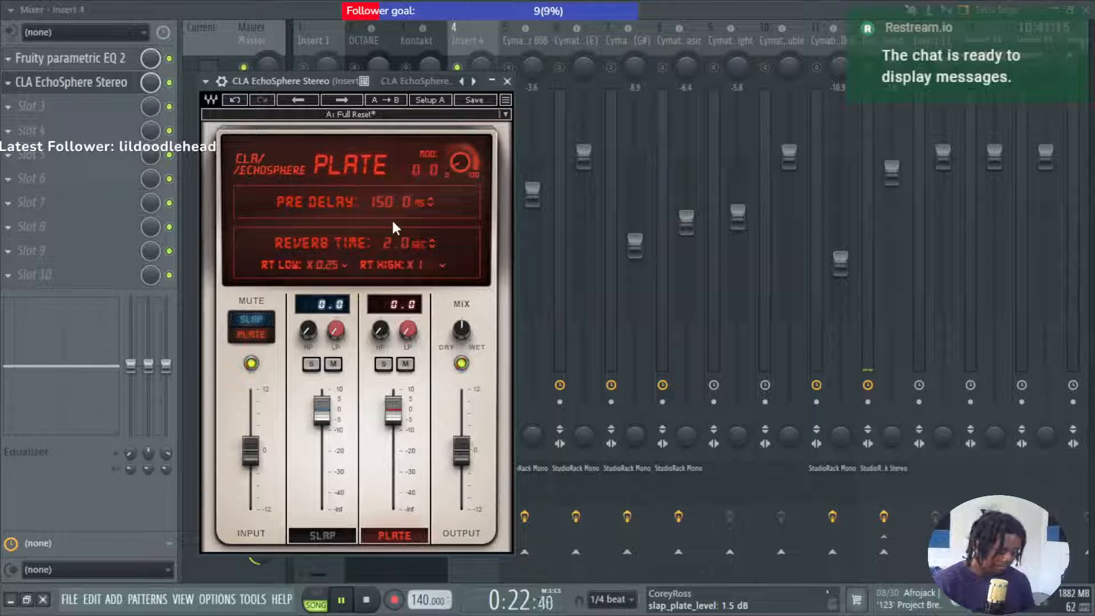
pyautogui.press('Escape')
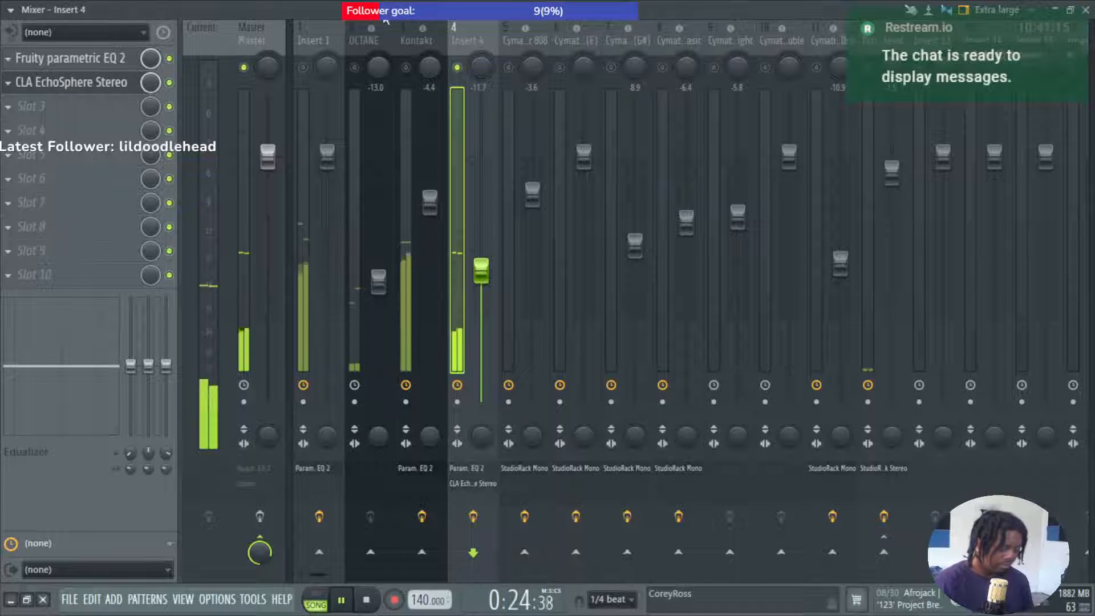
pyautogui.press('F5')
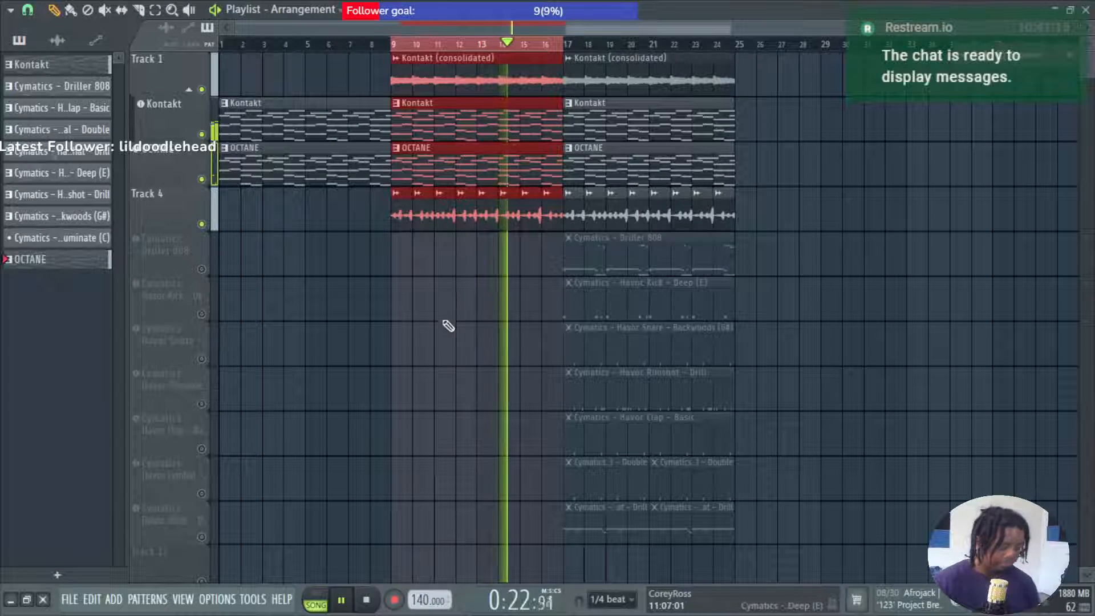
pyautogui.press('F9')
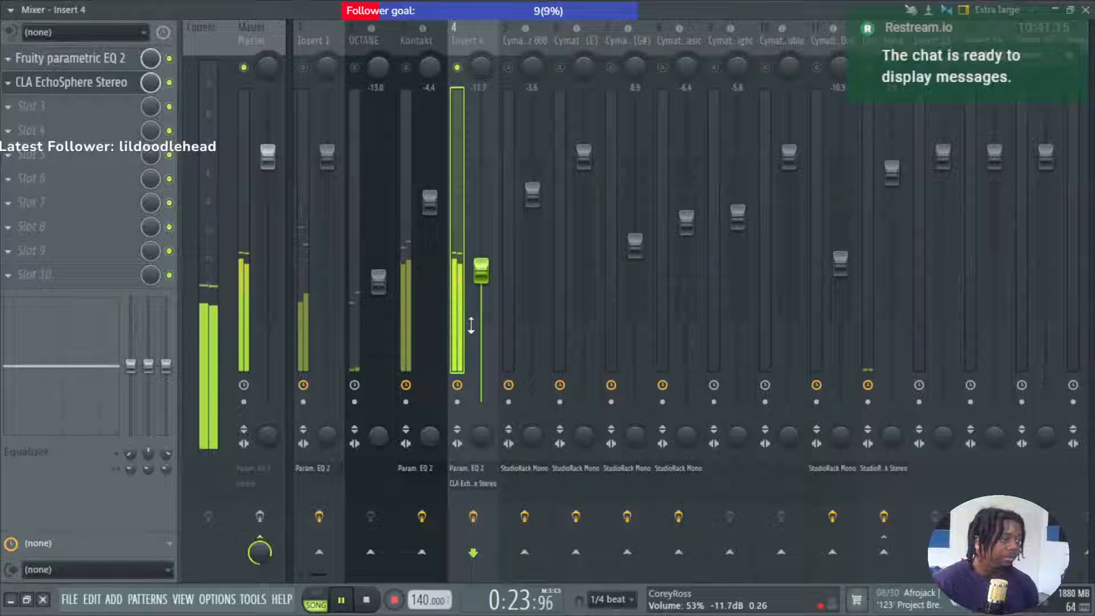
pyautogui.click(463, 483)
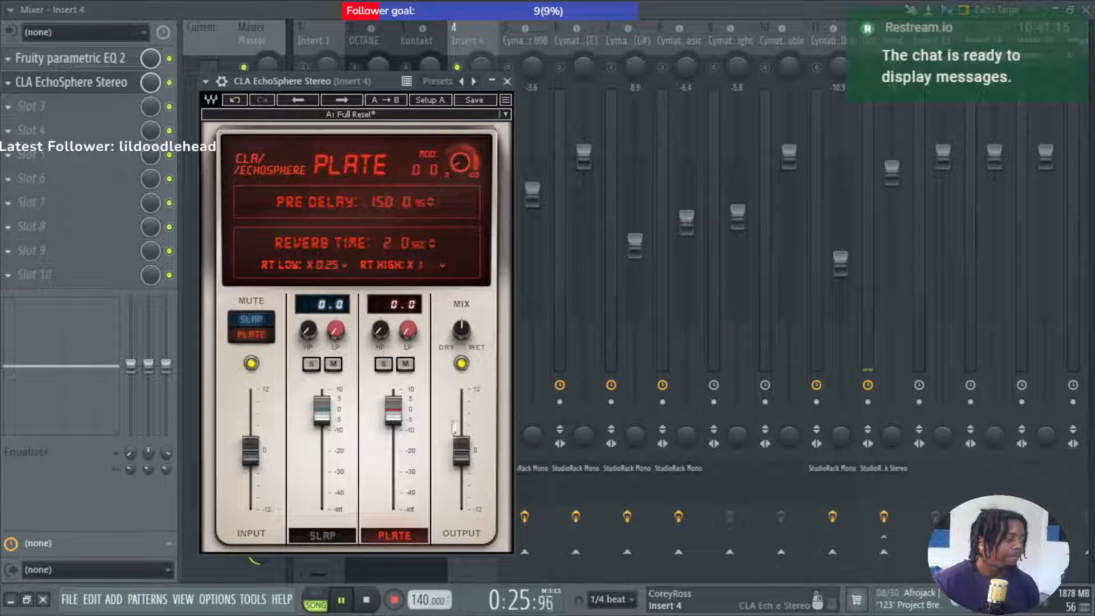
pyautogui.click(392, 243)
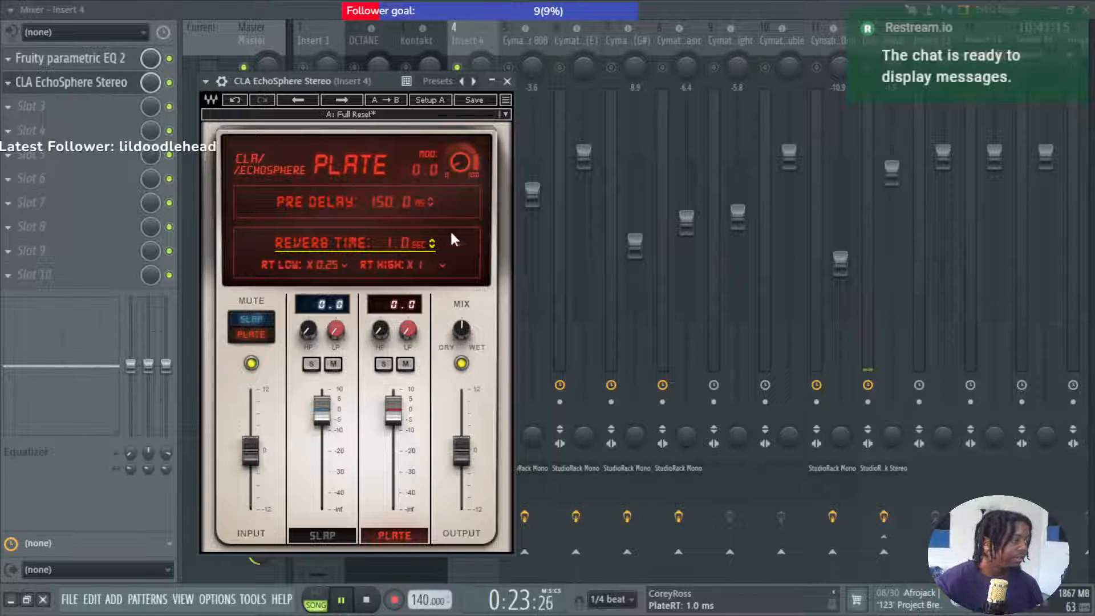
pyautogui.click(382, 203)
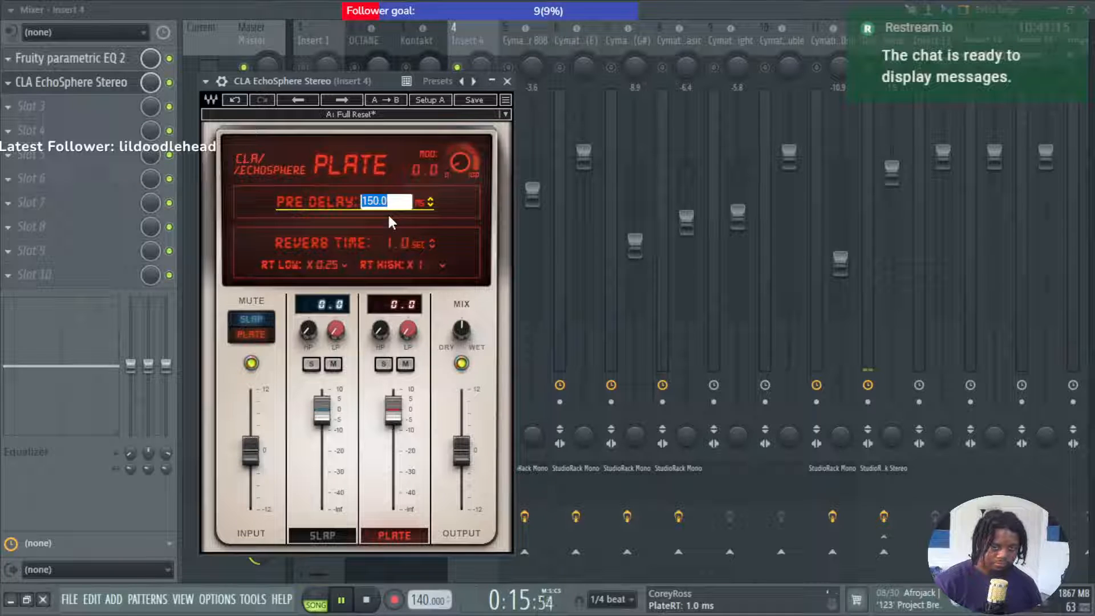
pyautogui.write('48')
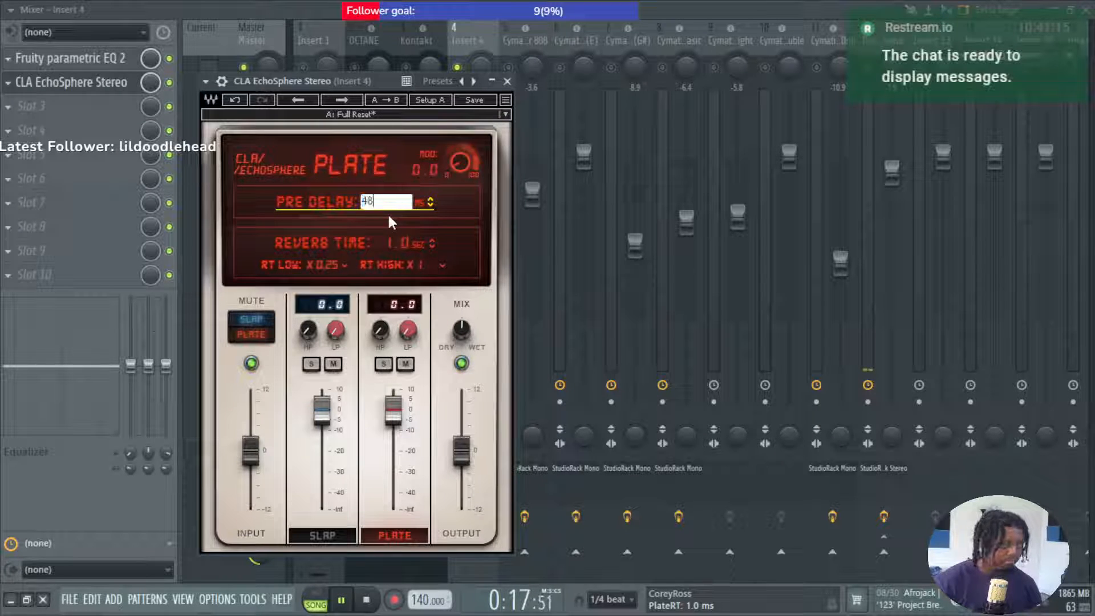
pyautogui.press('Return')
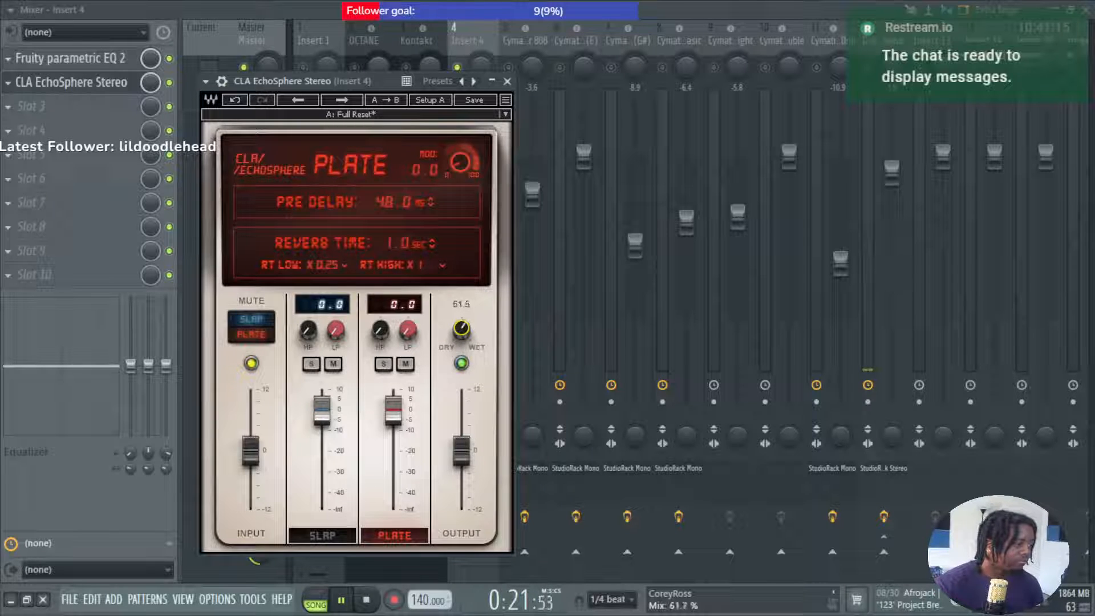
pyautogui.click(506, 81)
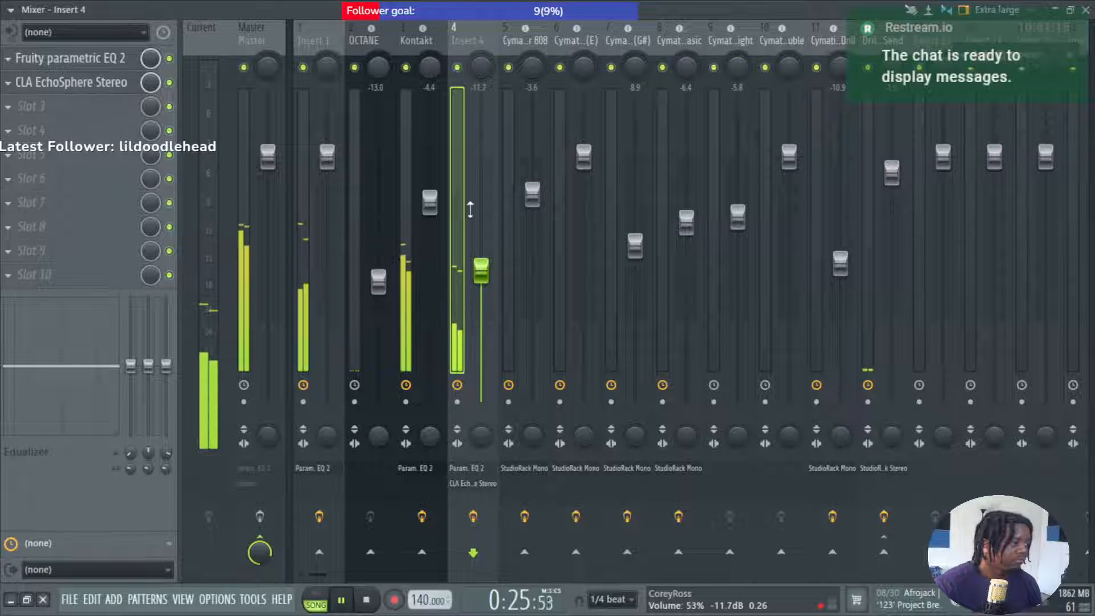
# With Insert 4 unsoloed, lower its fader to about -16.4 dB and replay the arrangement without the bar 9 to 16 loop selection.
pyautogui.moveTo(480, 274); pyautogui.dragTo(488, 312)
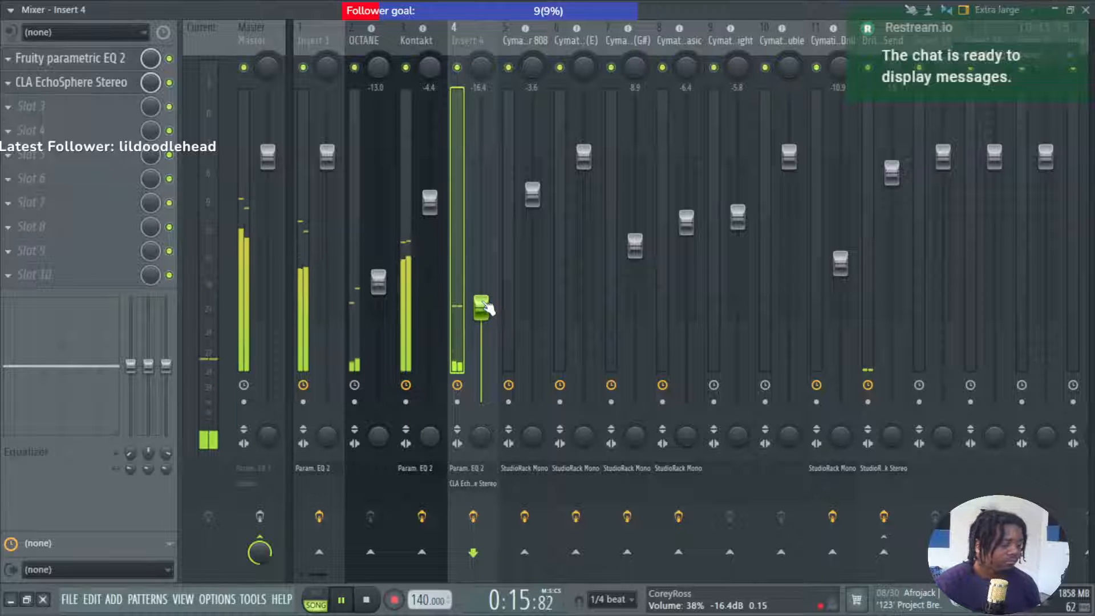
pyautogui.press('F5')
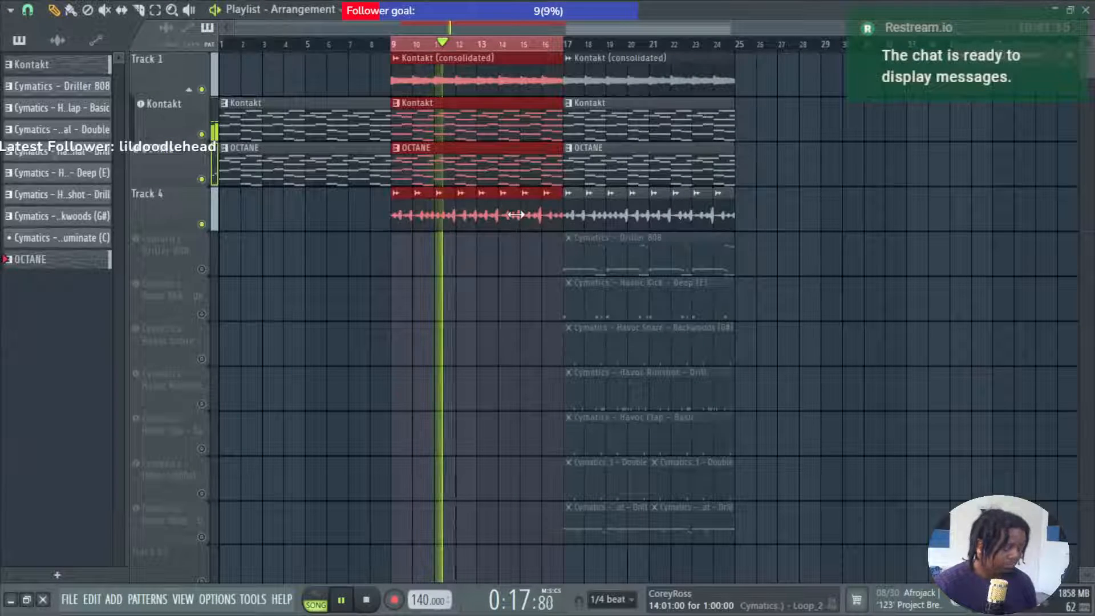
pyautogui.press('space')
pyautogui.press('space')
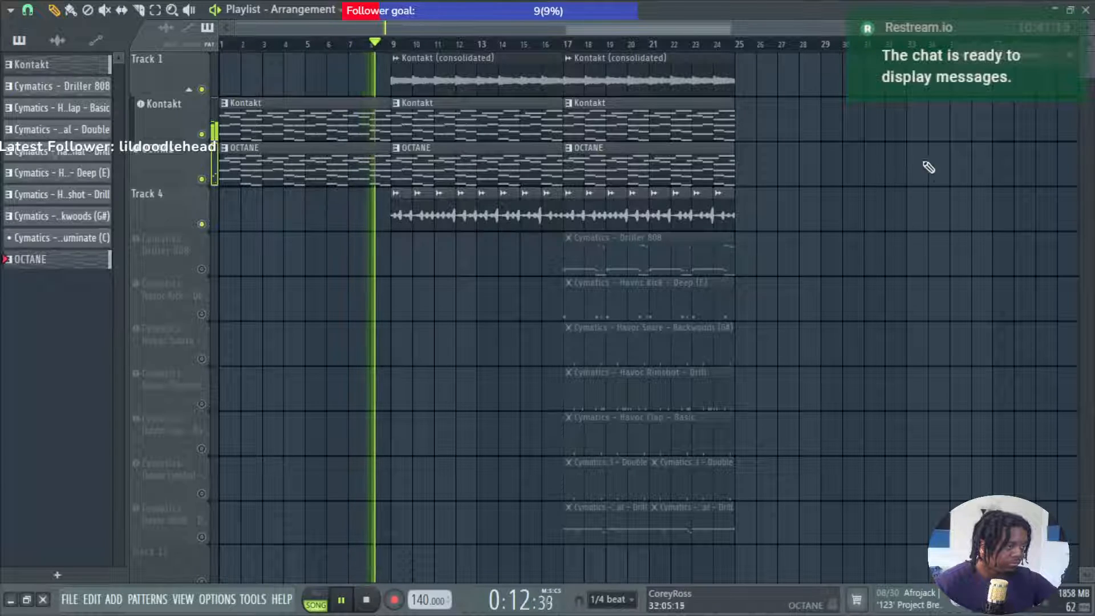
# Unmute all the Cymatics drum tracks in the playlist, from Driller 808 down to the Havoc Hihat.
pyautogui.click(201, 268)
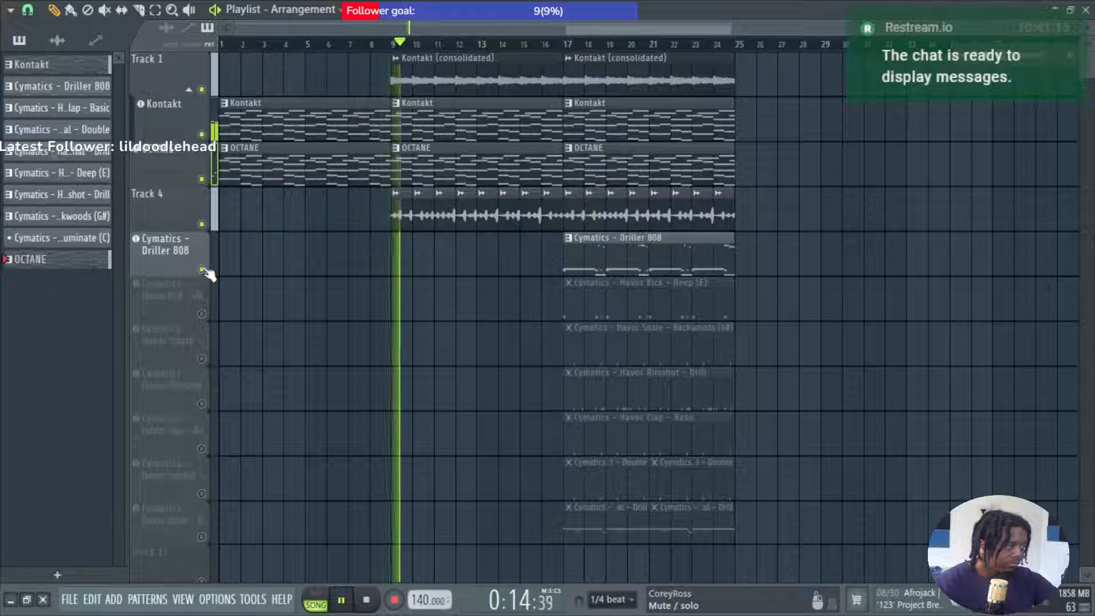
pyautogui.rightClick(209, 279)
pyautogui.click(209, 278)
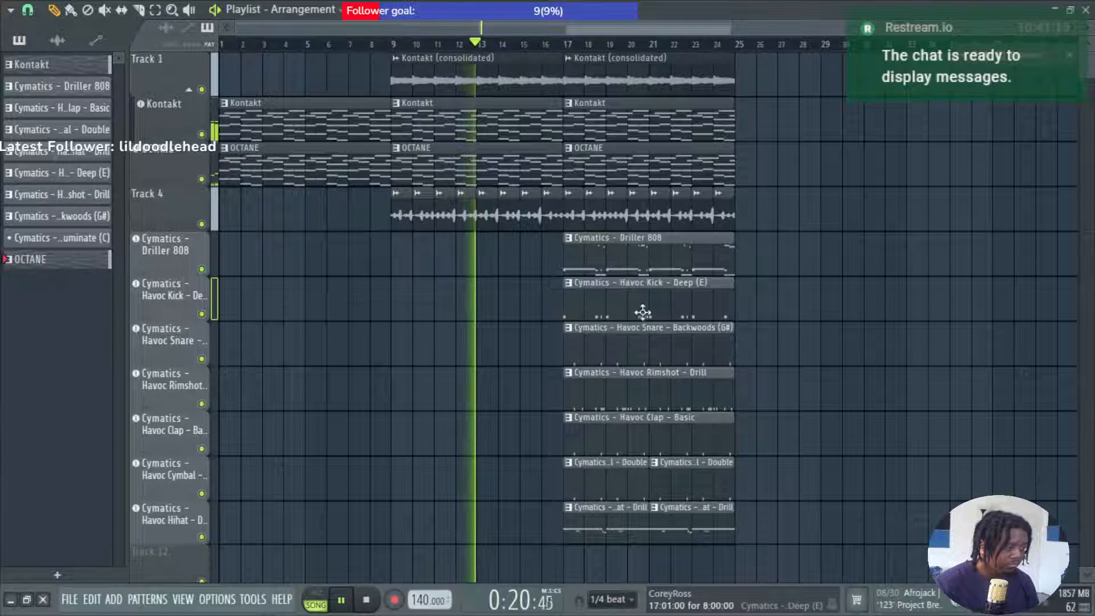
# Copy the two Havoc Hihat clips from bars 17 to 24 into bars 9 to 16 on the same track.
pyautogui.moveTo(587, 528); pyautogui.dragTo(726, 533)
pyautogui.moveTo(597, 528)
pyautogui.mouseDown()
pyautogui.moveTo(416, 521)
pyautogui.moveTo(431, 516)
pyautogui.mouseUp()
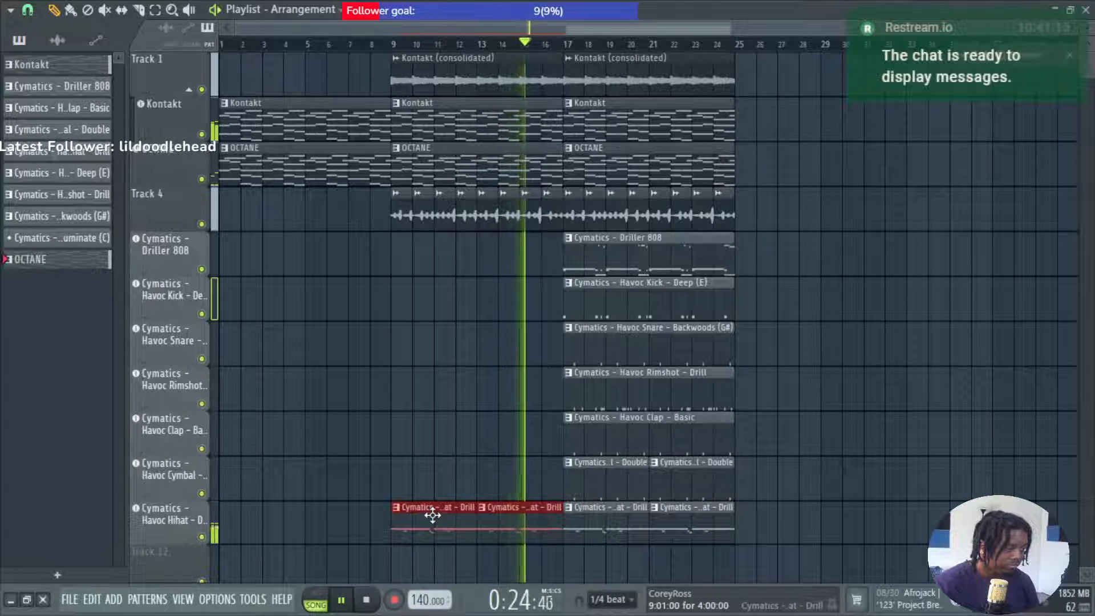
pyautogui.press('F9')
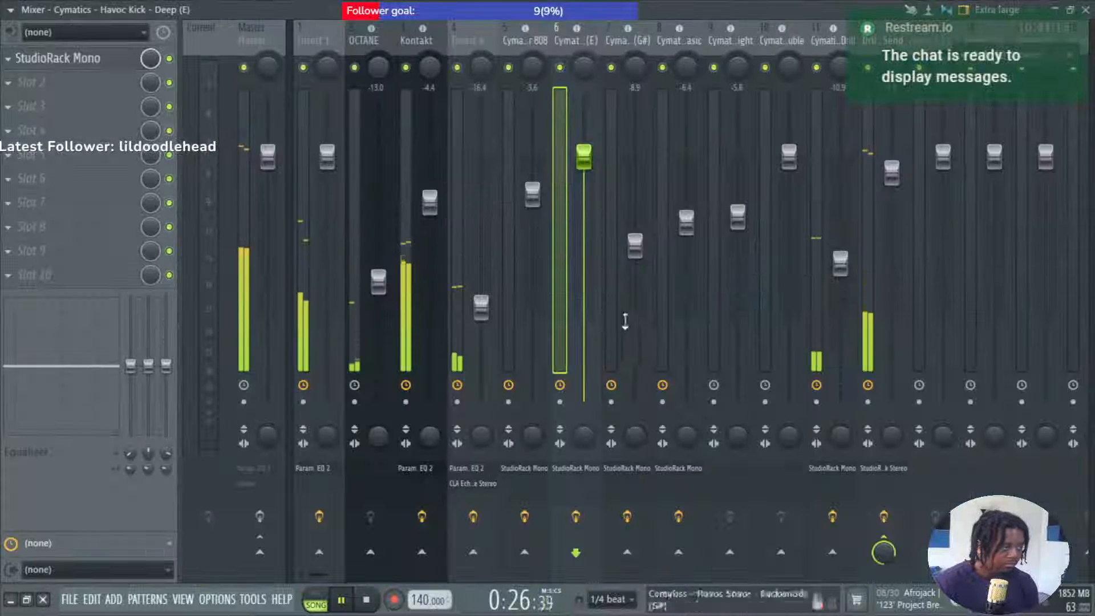
pyautogui.press('F5')
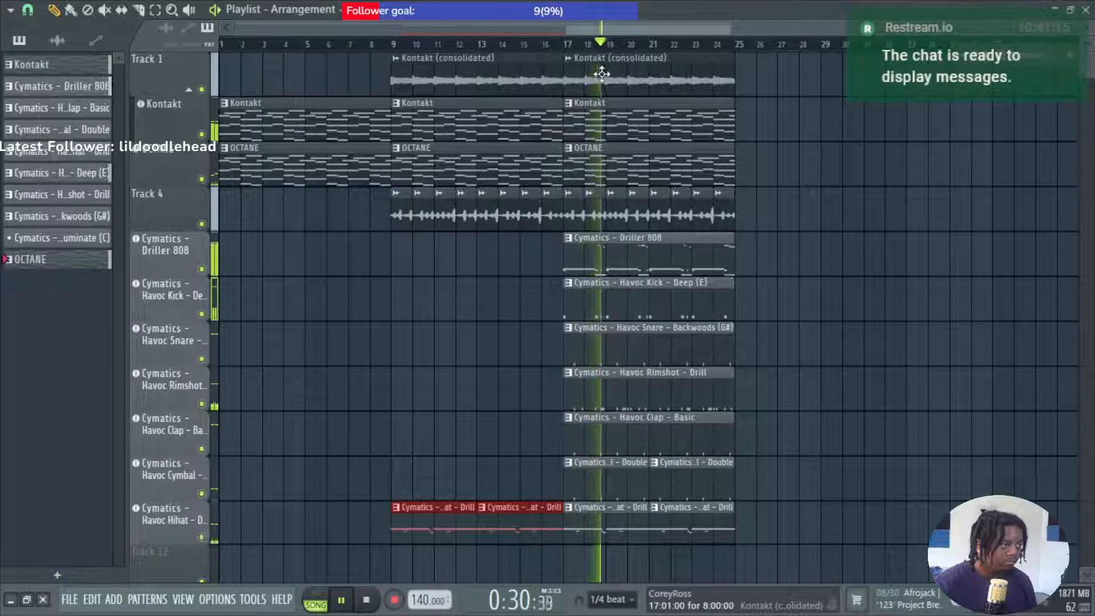
# Duplicate the clips of bars 17 to 24 four times through bar 56 and fill the missing Track 4 slice at bar 25.
pyautogui.moveTo(585, 51); pyautogui.dragTo(835, 532)
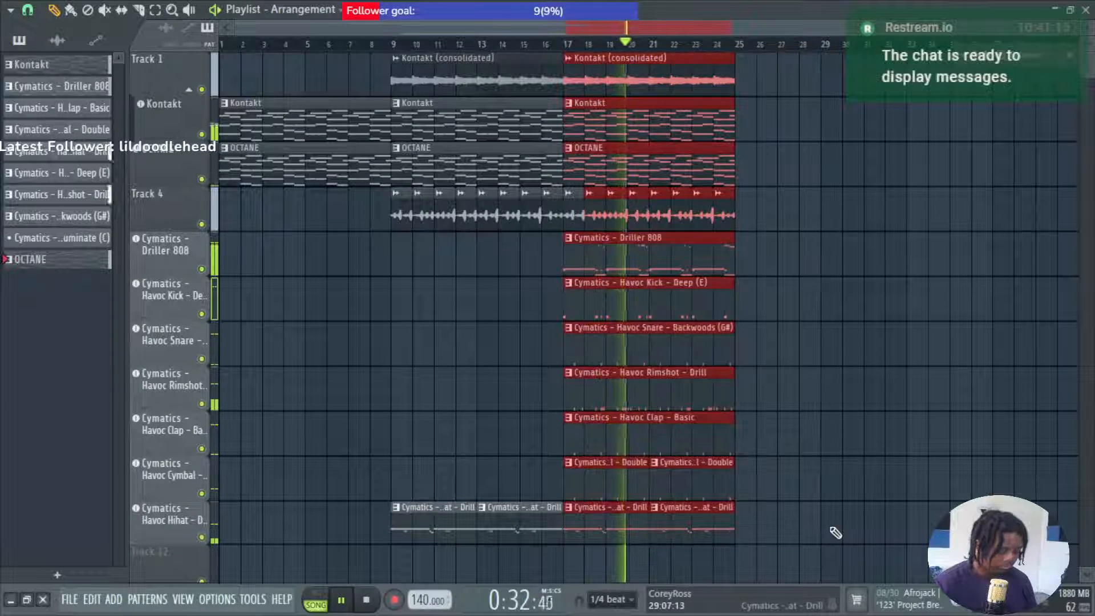
pyautogui.hotkey('ctrl', 'b')
pyautogui.hotkey('ctrl', 'b')
pyautogui.hotkey('ctrl', 'b')
pyautogui.hotkey('ctrl', 'b')
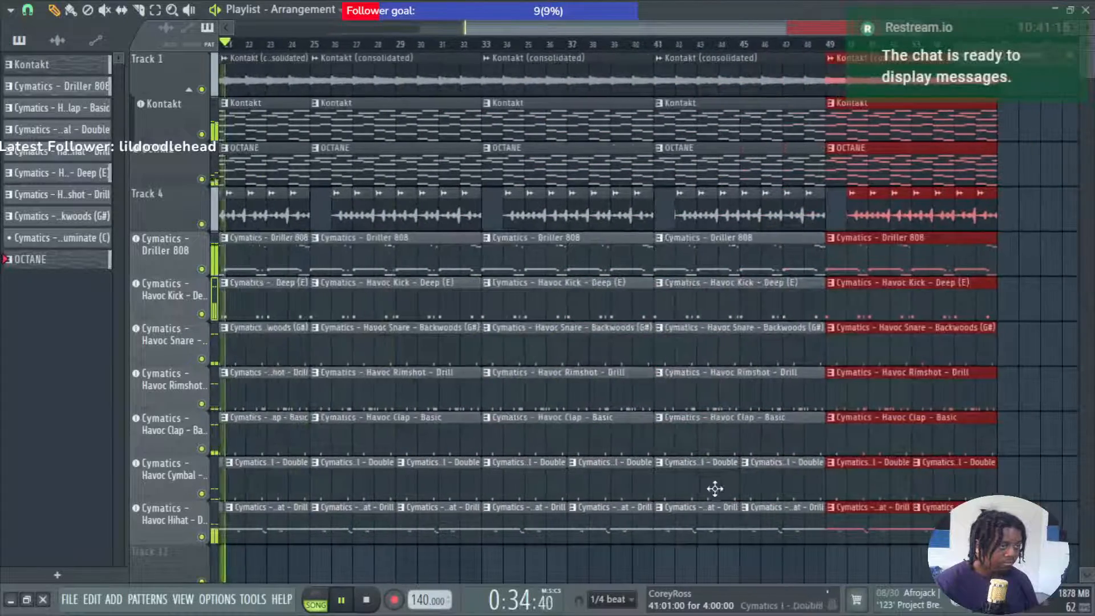
pyautogui.scroll(-3, 714, 489)
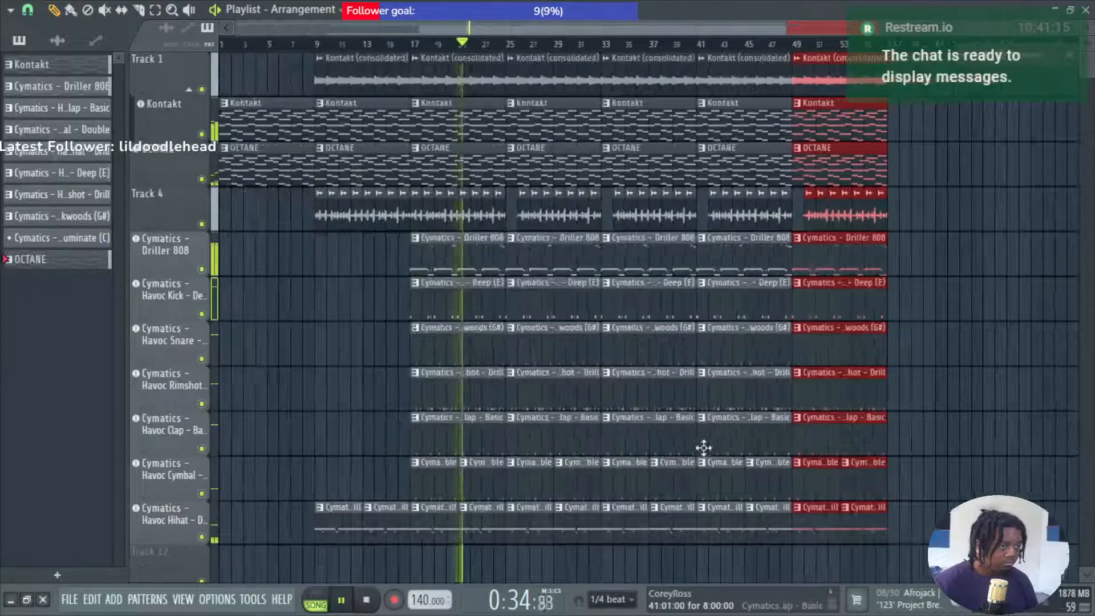
pyautogui.click(508, 213)
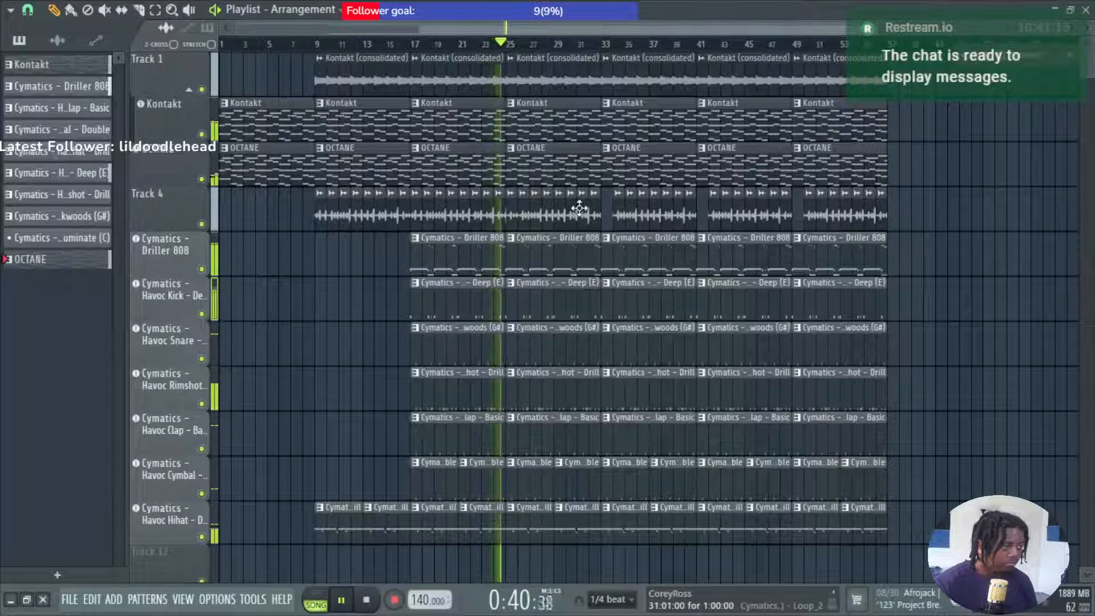
# Slice off and delete the bar 24 portion of the consolidated Kontakt, Kontakt and OCTANE clips.
pyautogui.press('space')
pyautogui.scroll(4, 489, 217)
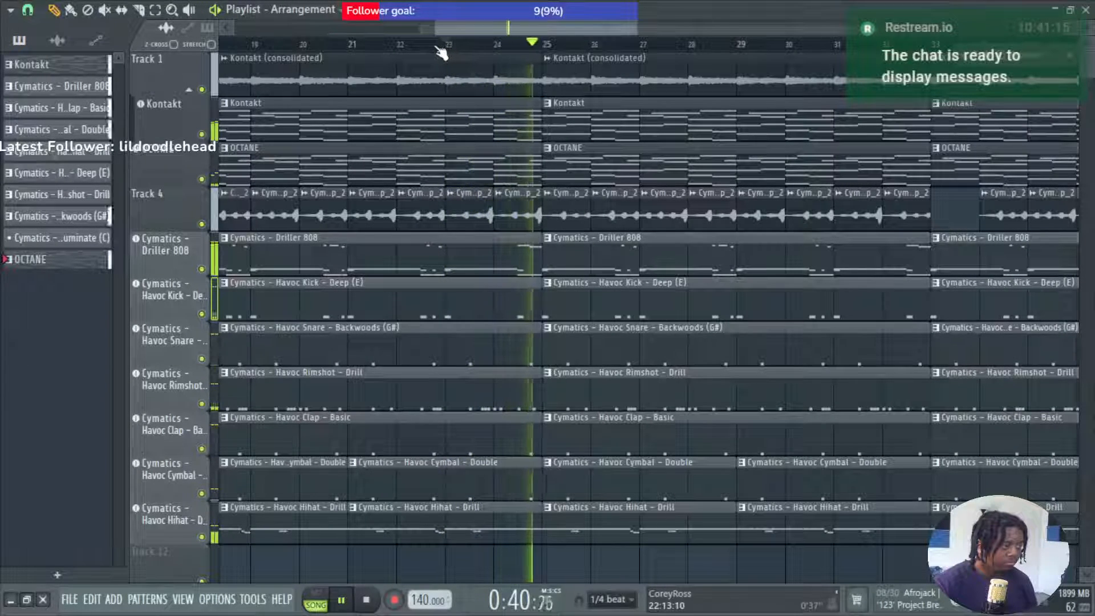
pyautogui.press('space')
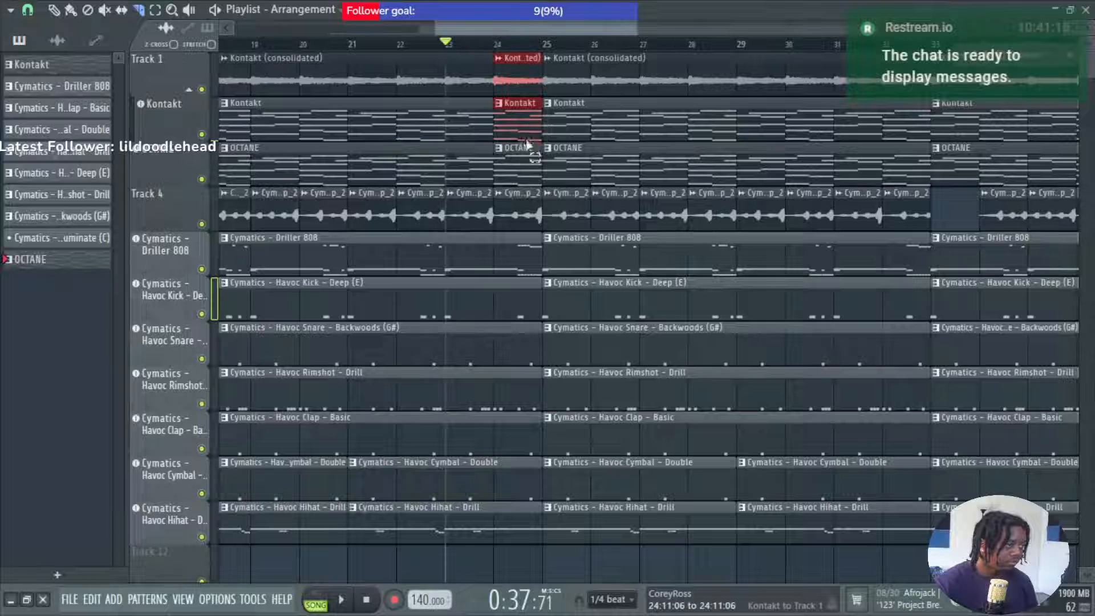
pyautogui.press('Delete')
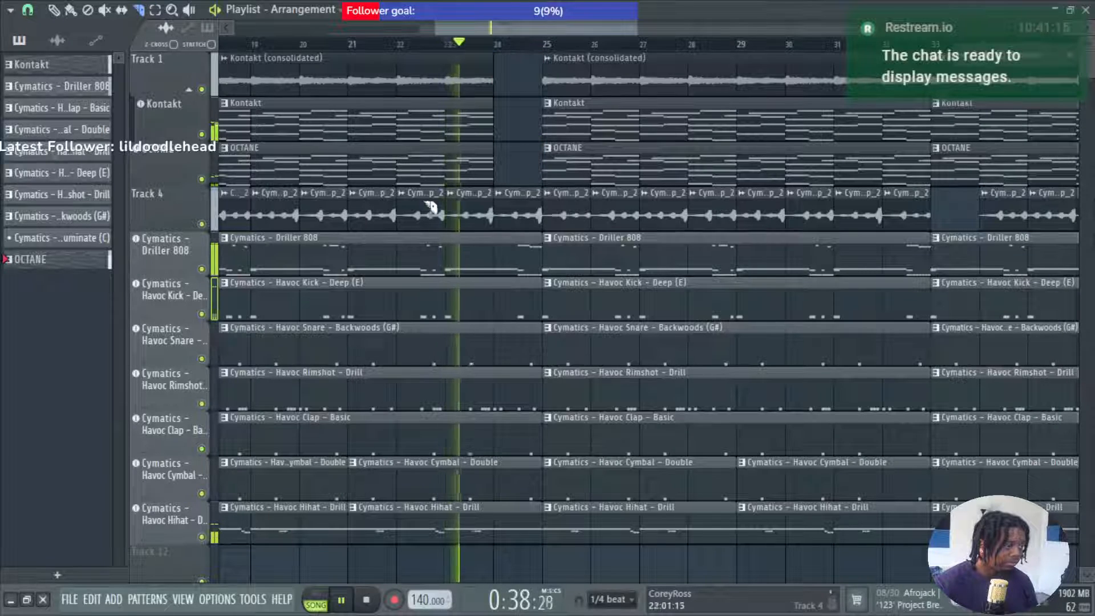
# Delete the bars 25 to 32 clips of the consolidated Kontakt, Track 4, Driller 808 and Havoc Hihat tracks.
pyautogui.scroll(-2, 453, 262)
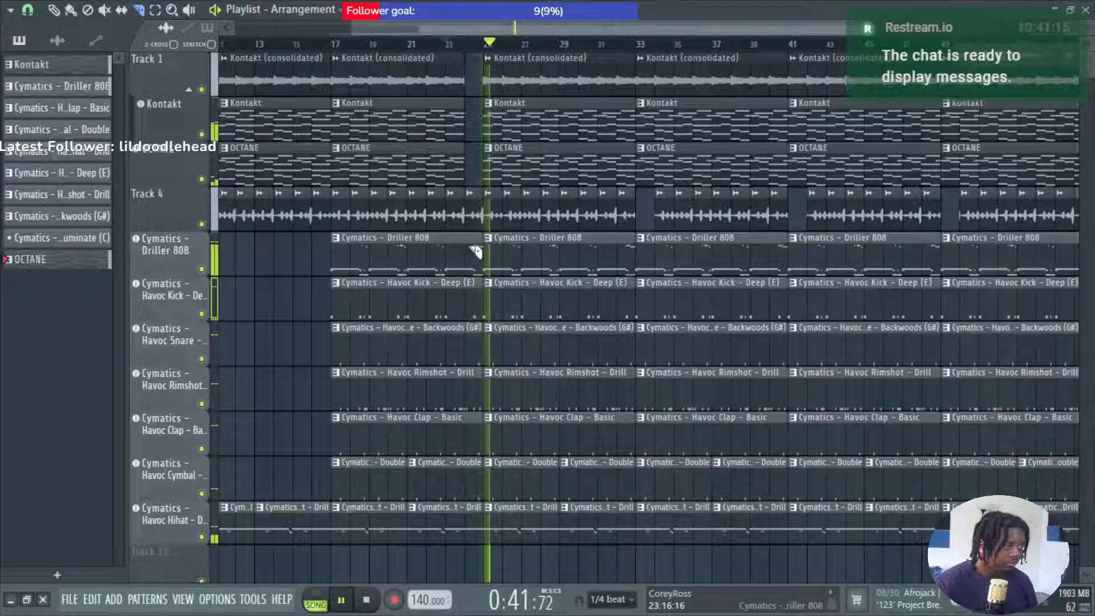
pyautogui.press('space')
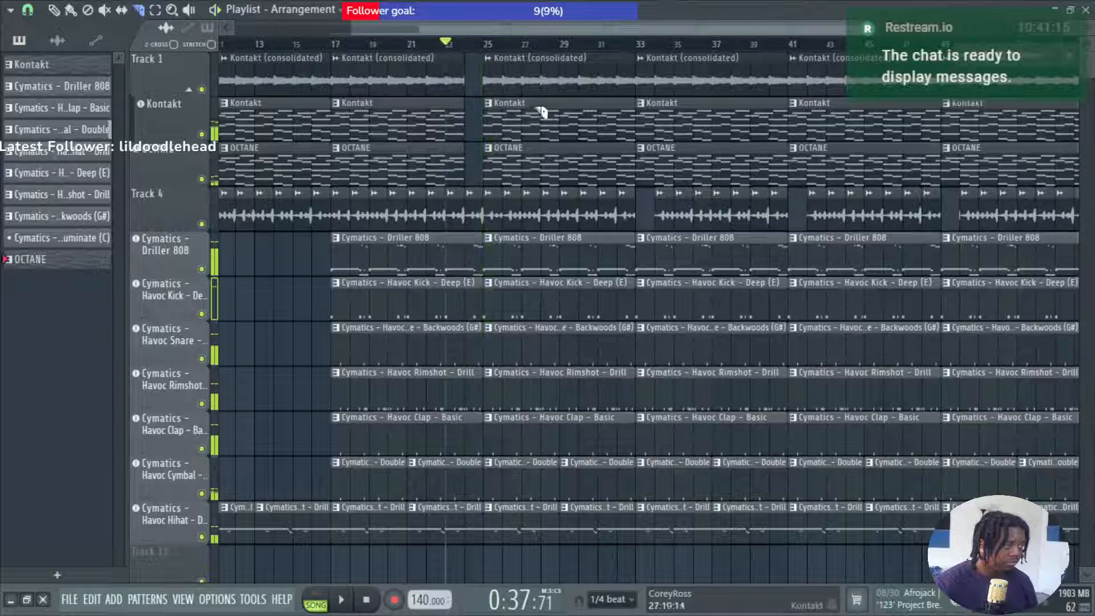
pyautogui.rightClick(541, 76)
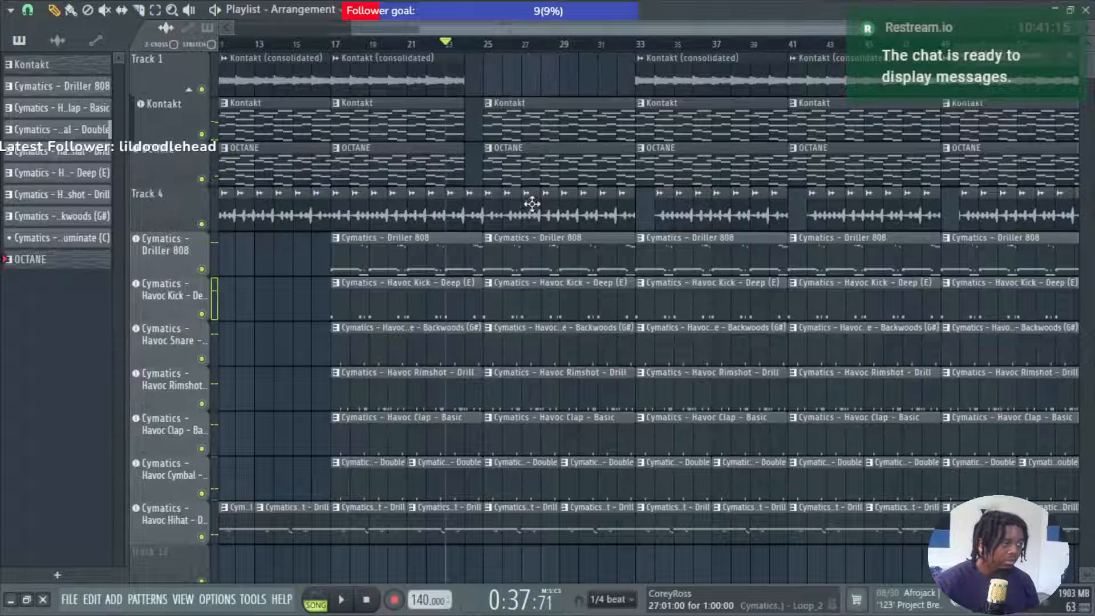
pyautogui.rightClick(559, 269)
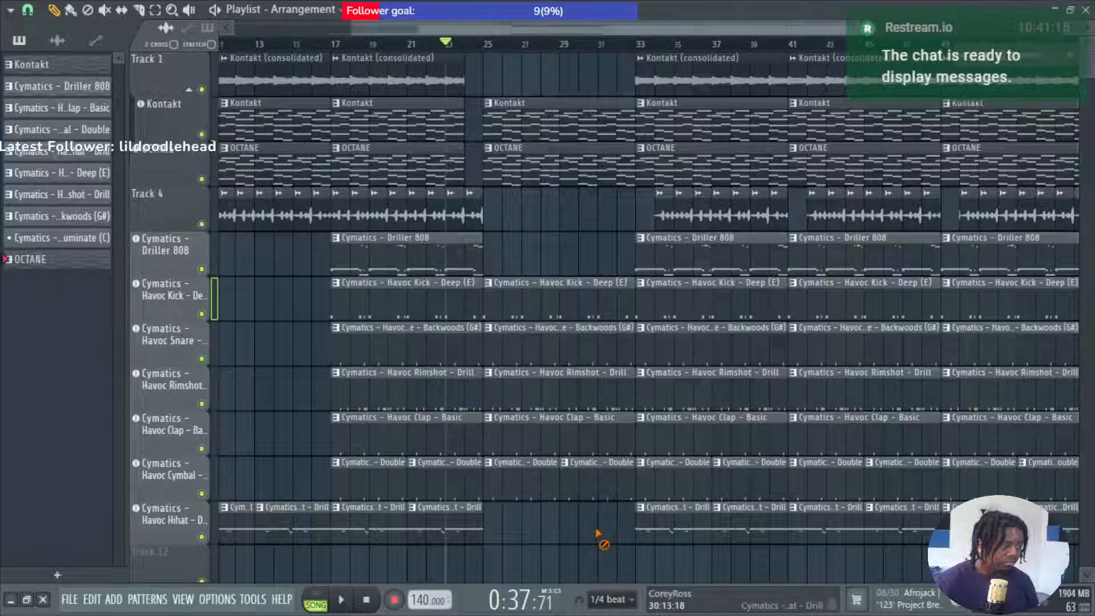
# Play the song and add a fade-out to the Havoc Clap - Basic sample through its precomputed effects.
pyautogui.press('space')
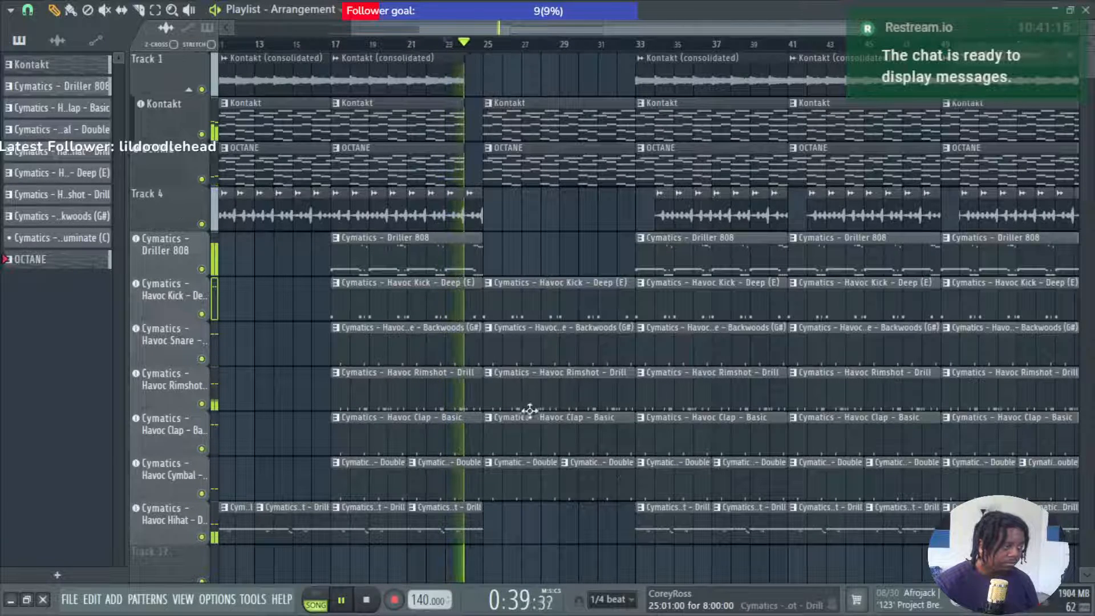
pyautogui.scroll(3, 534, 511)
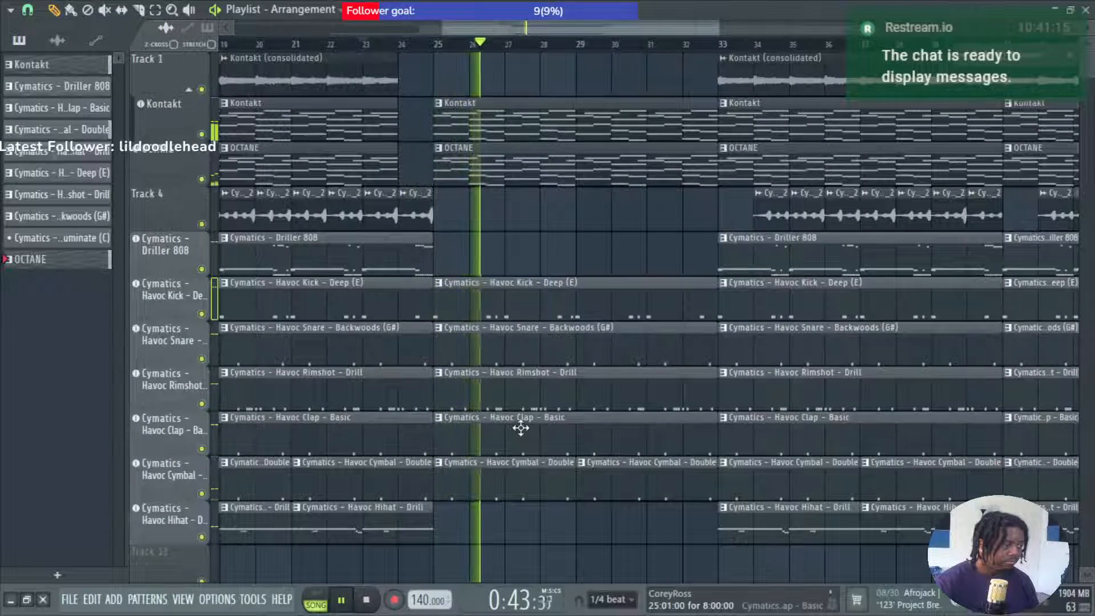
pyautogui.scroll(-2, 521, 428)
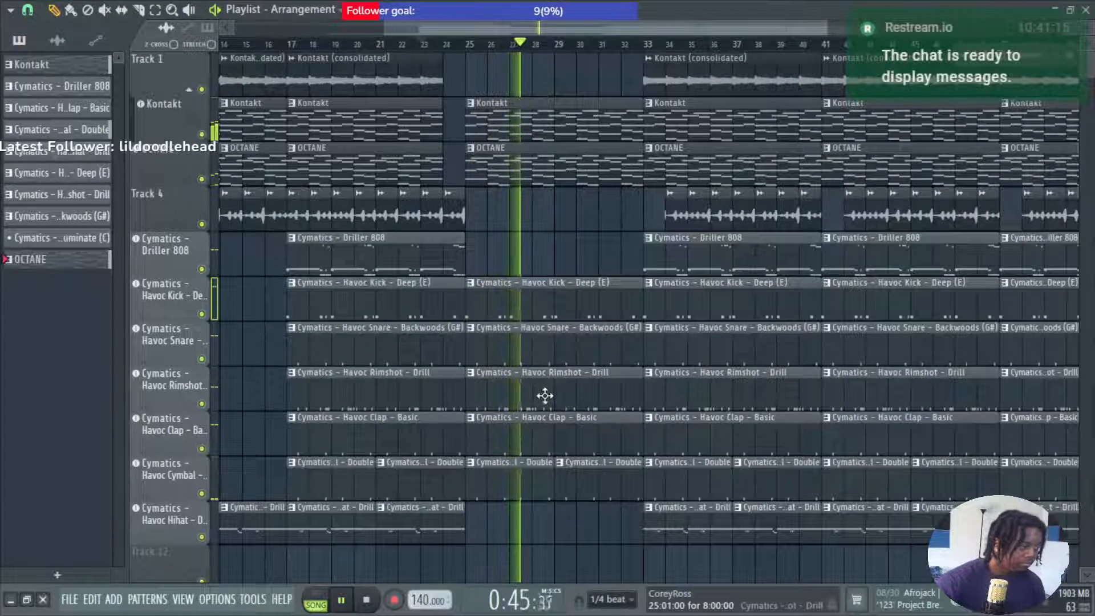
pyautogui.click(193, 432)
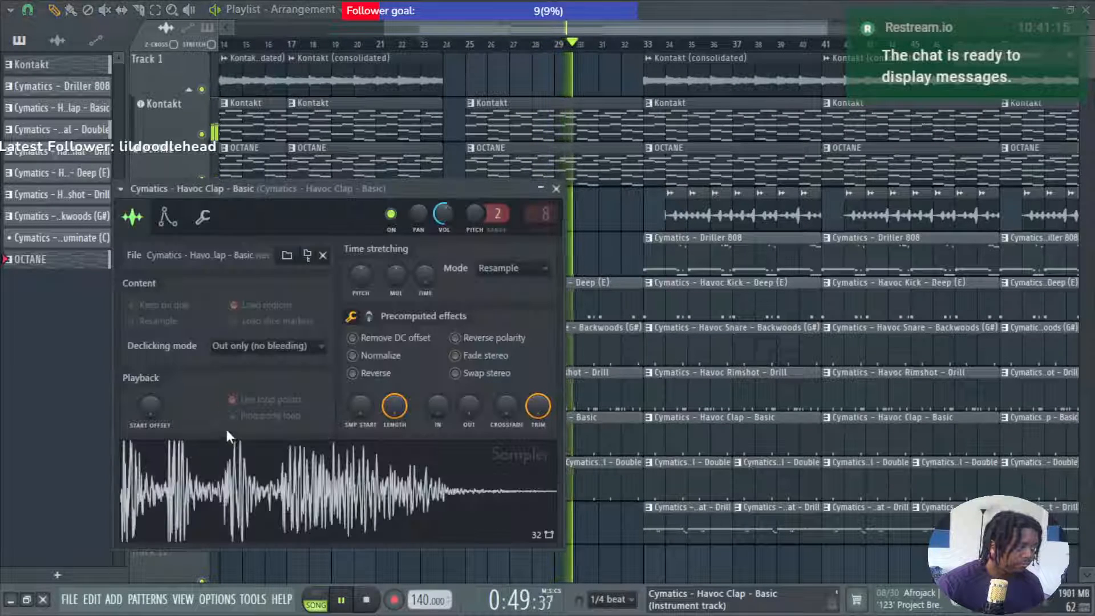
pyautogui.moveTo(468, 406); pyautogui.dragTo(469, 379)
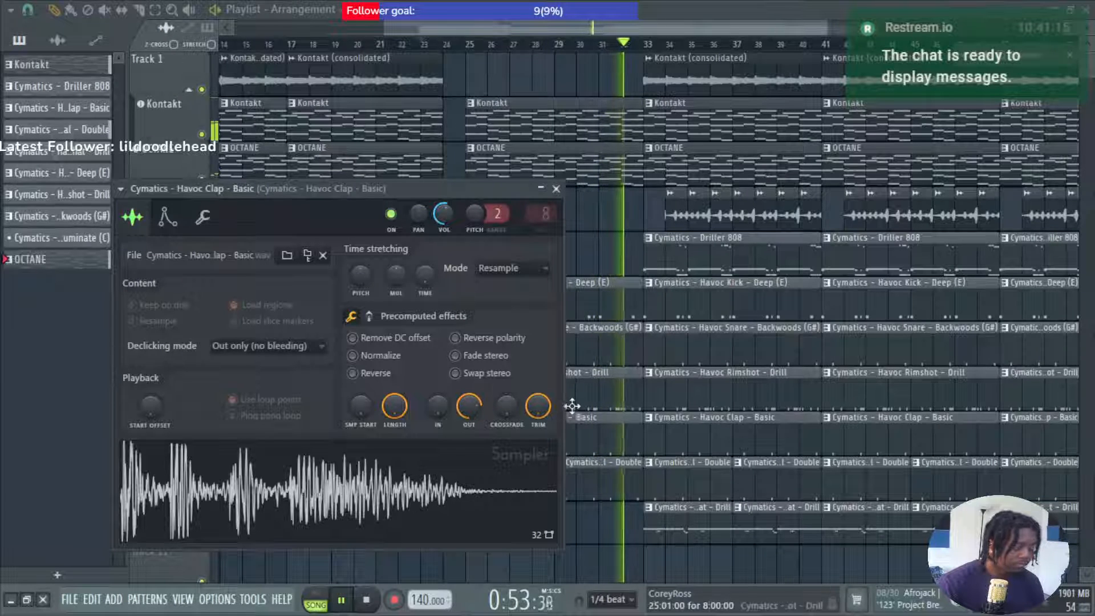
pyautogui.press('F9')
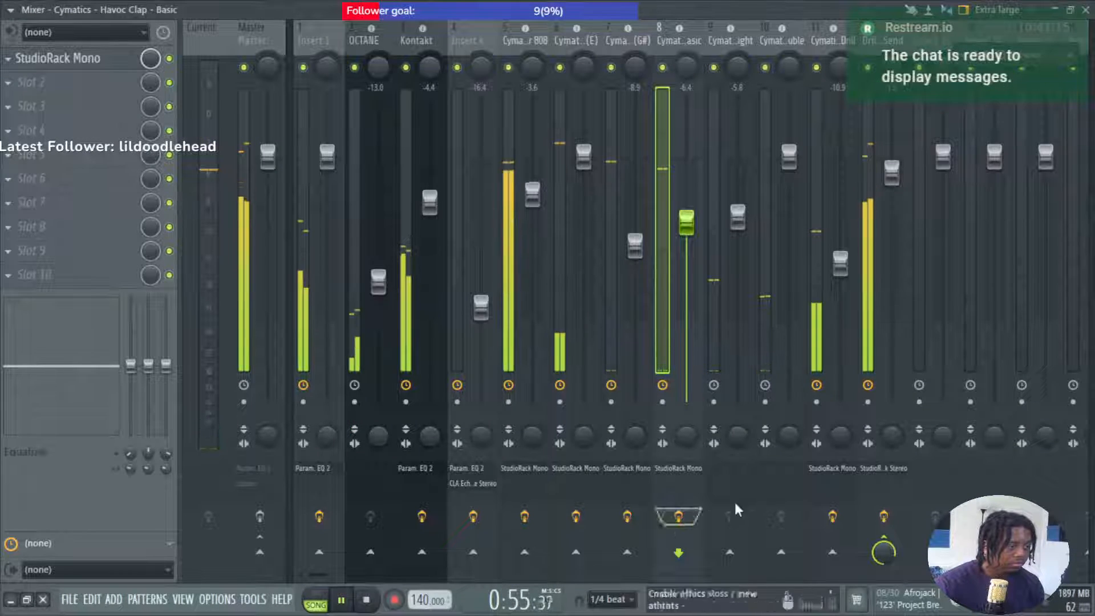
pyautogui.press('F9')
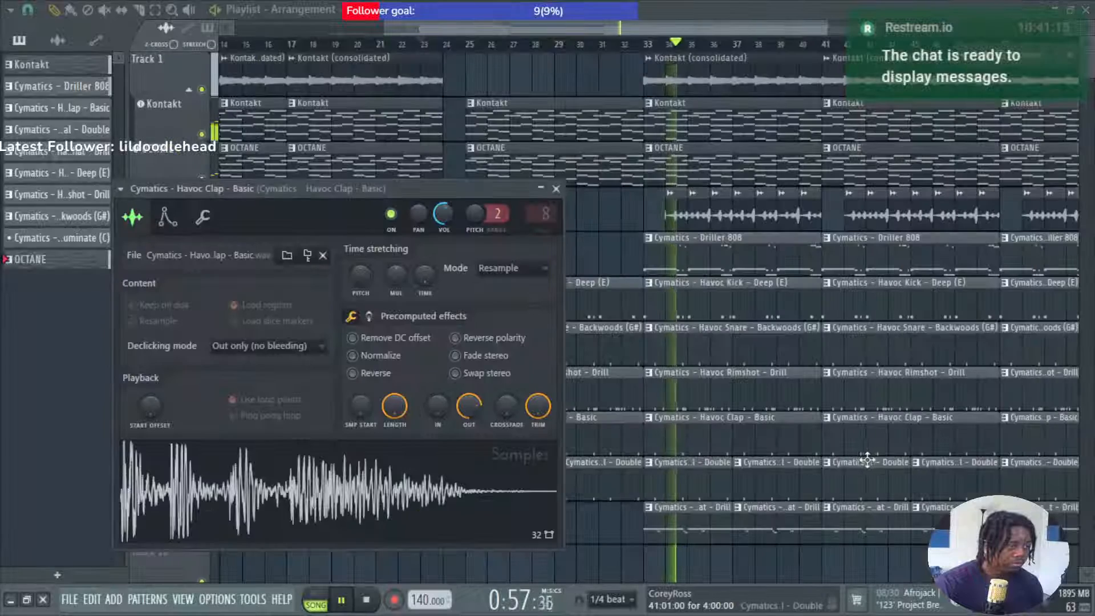
pyautogui.click(556, 189)
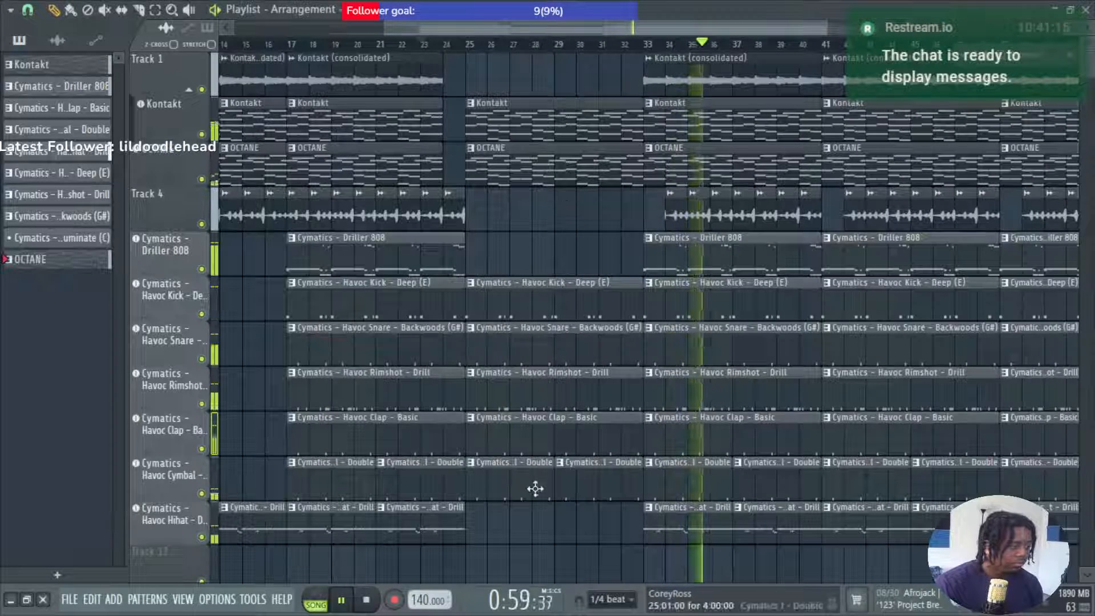
# Delete the two Havoc Cymbal clips in bars 25 to 32 and replay the transition into that section.
pyautogui.rightClick(535, 489)
pyautogui.rightClick(606, 493)
pyautogui.press('space')
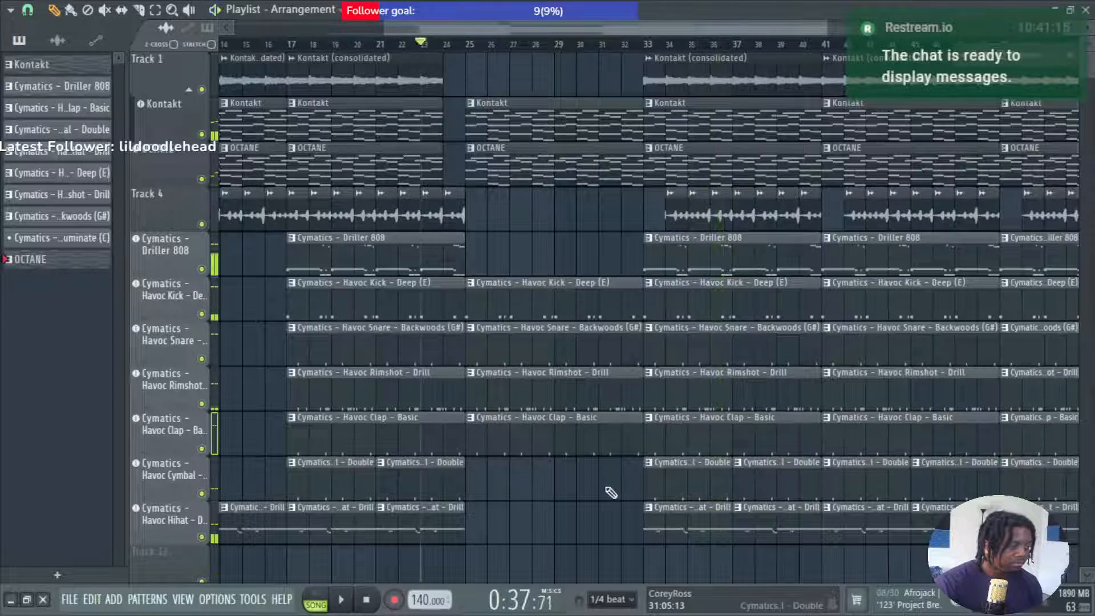
pyautogui.press('space')
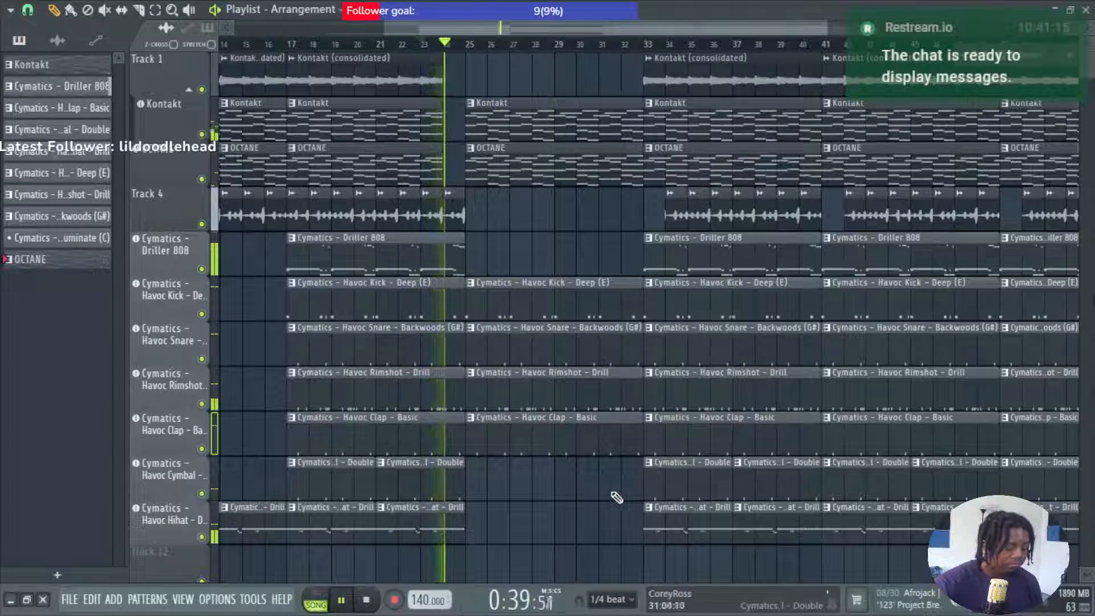
pyautogui.scroll(-2, 513, 476)
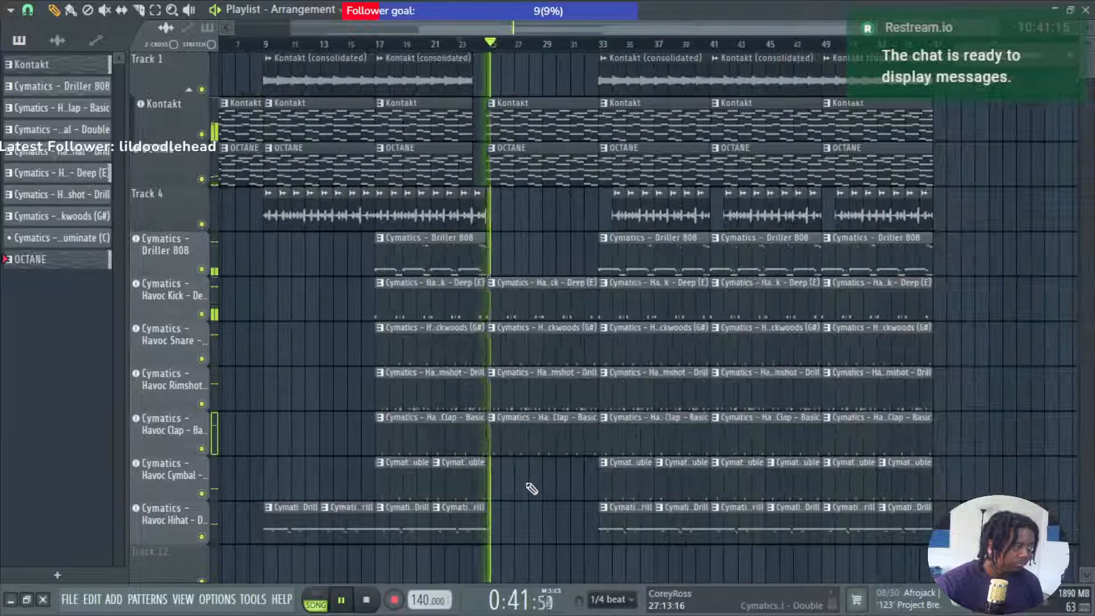
pyautogui.scroll(-1, 532, 485)
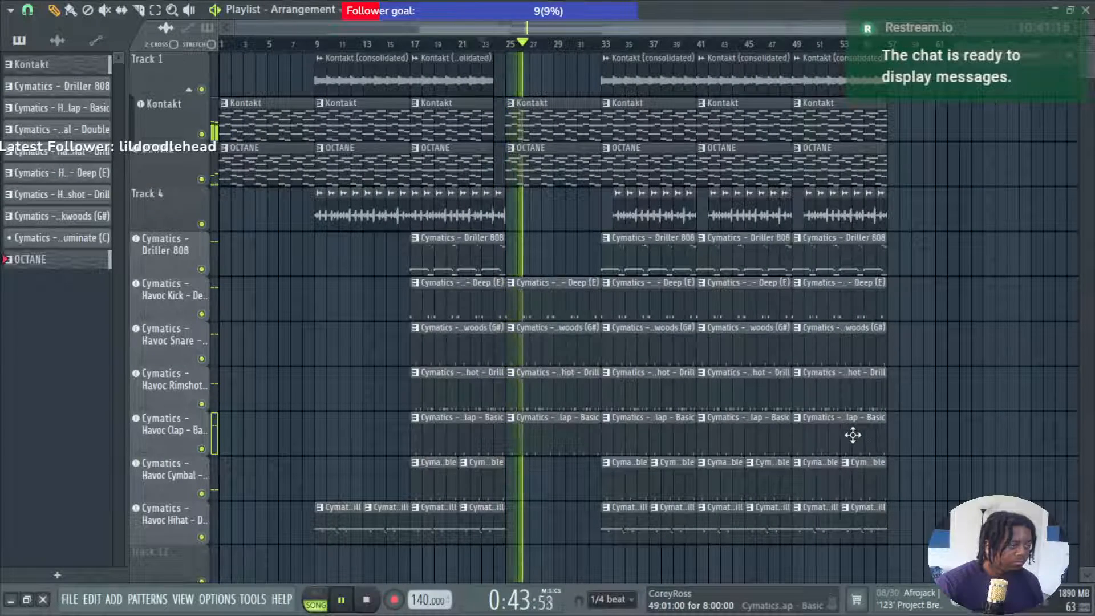
# Slightly lower the output of parallel rack 1, holding CLA EchSphr and R2, in StudioRack on the Drill Drum Send.
pyautogui.hotkey('alt', 'F8')
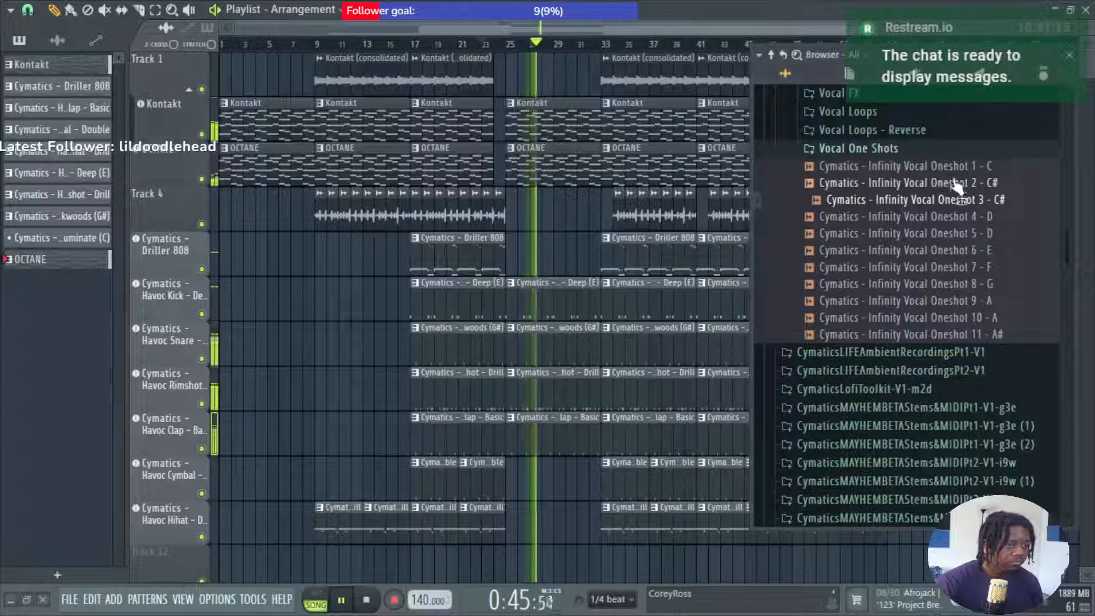
pyautogui.hotkey('alt', 'F8')
pyautogui.press('F9')
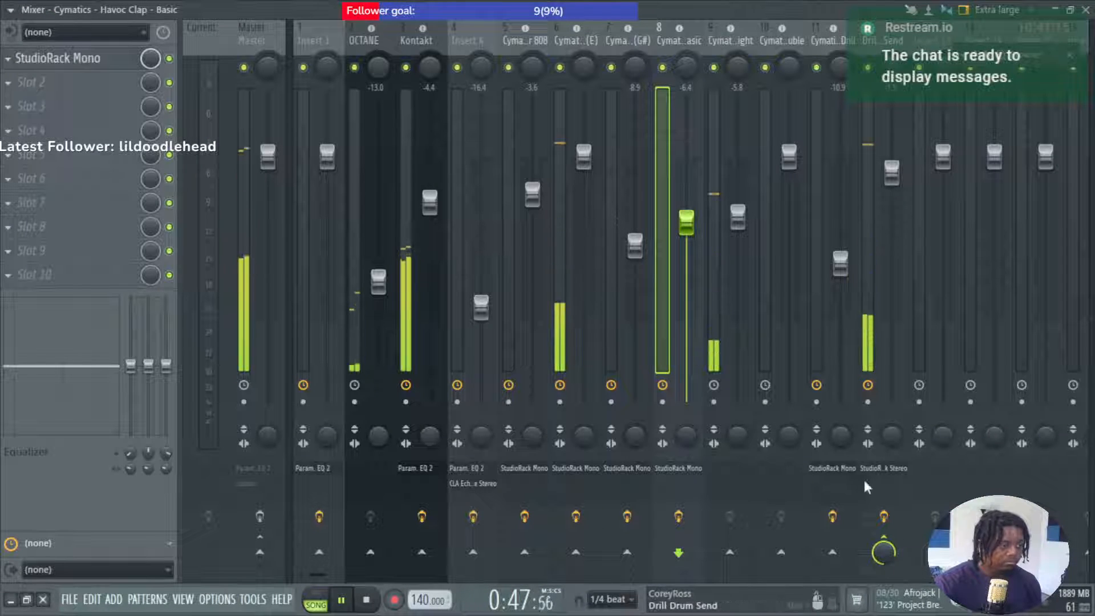
pyautogui.doubleClick(894, 465)
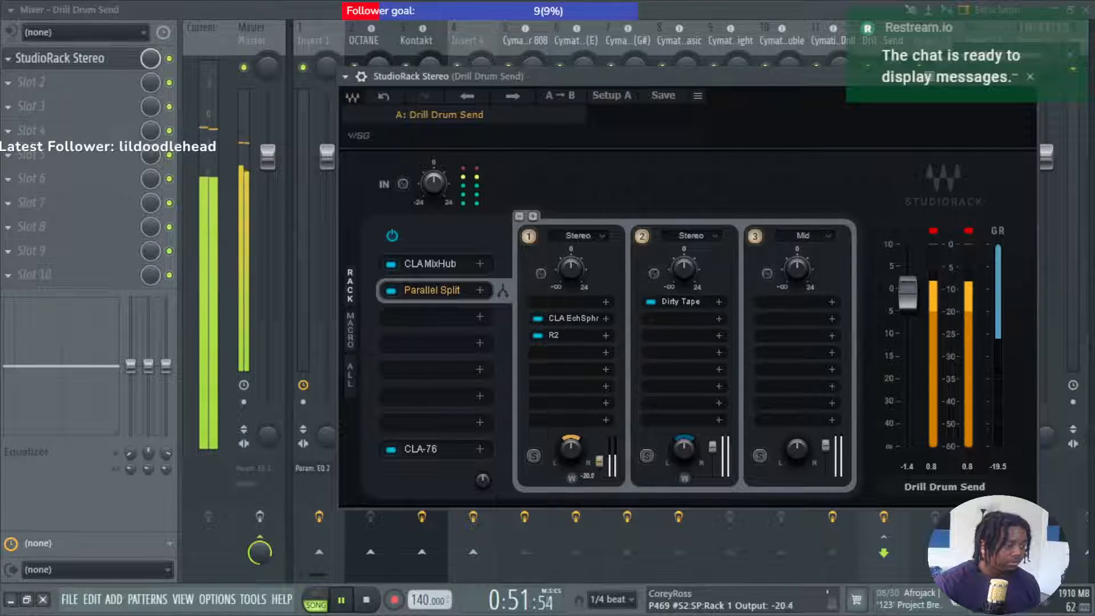
pyautogui.moveTo(599, 461); pyautogui.dragTo(599, 464)
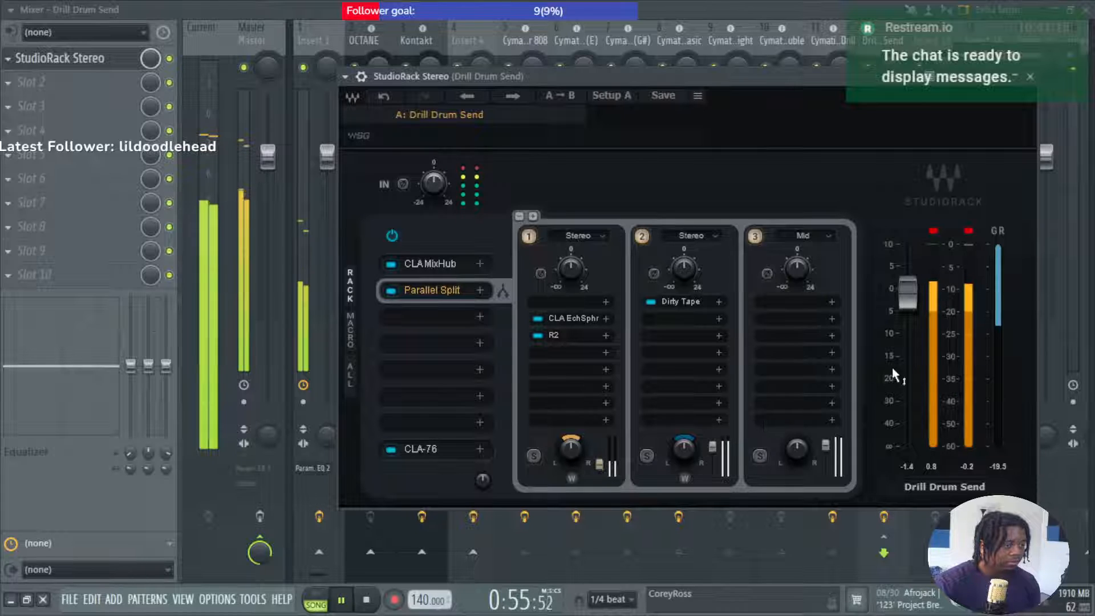
pyautogui.press('Escape')
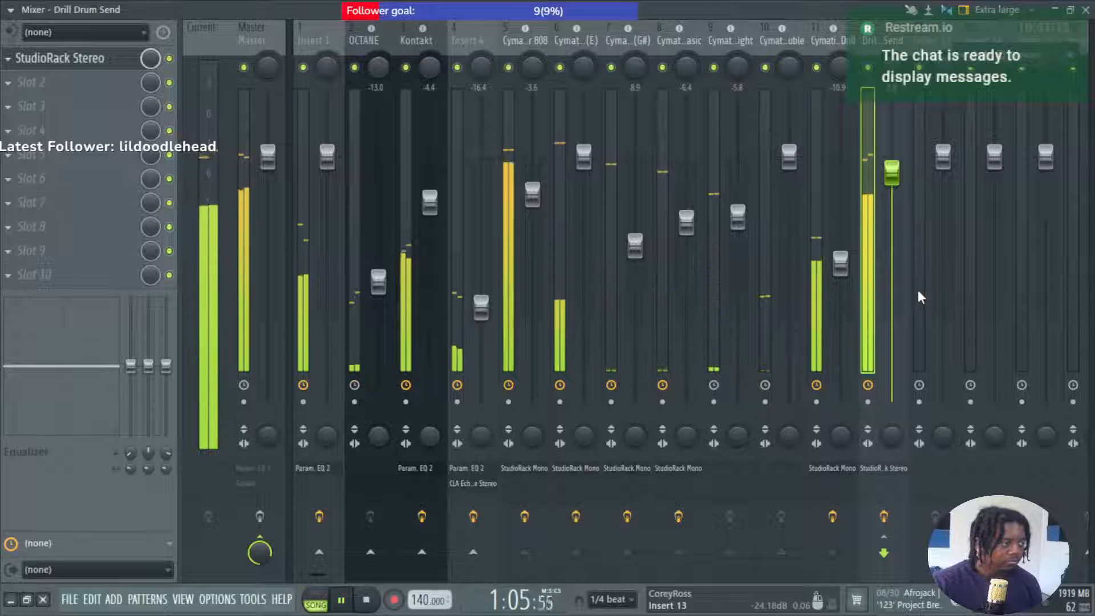
pyautogui.press('F9')
pyautogui.click(689, 7)
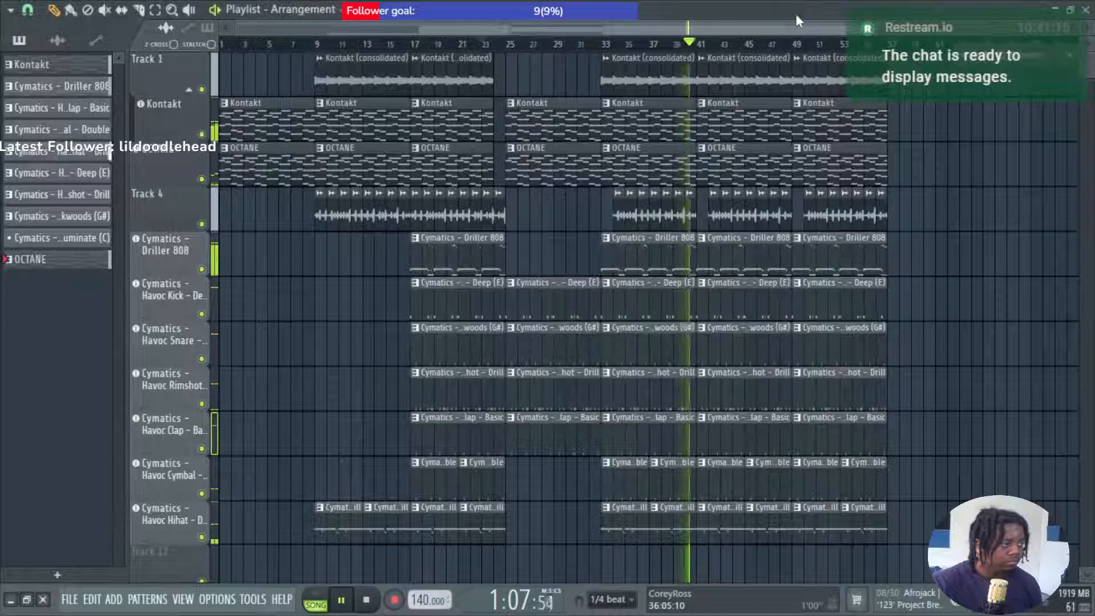
# Replace the Track 4 slices after bar 41 with copies of bars 9 to 16 at bar 41 and bars 17 to 24 at bar 49.
pyautogui.press('space')
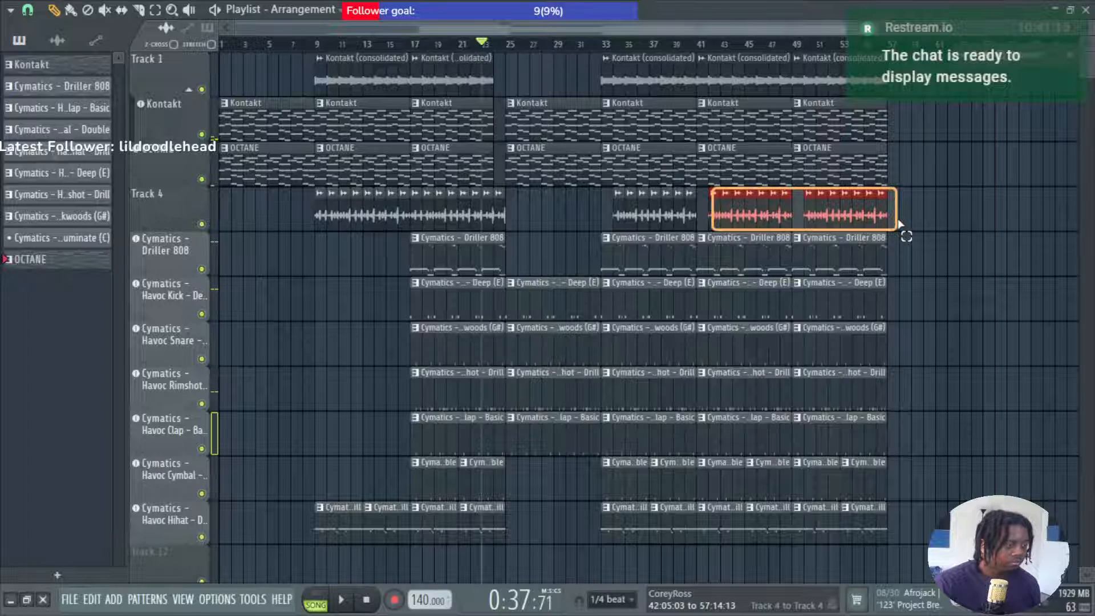
pyautogui.rightClick(726, 226)
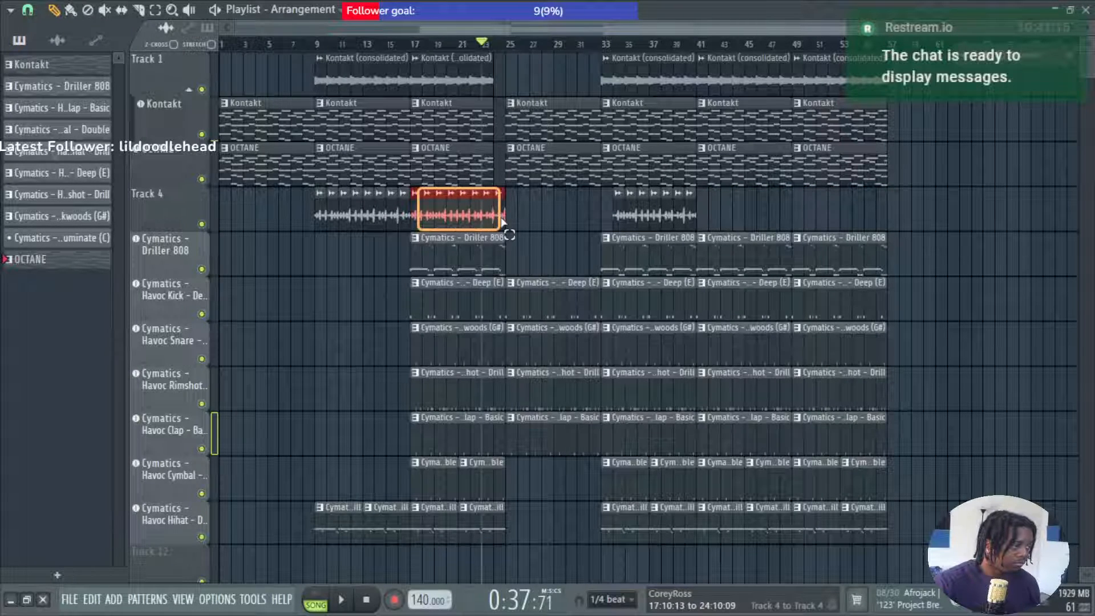
pyautogui.moveTo(502, 221); pyautogui.dragTo(501, 223)
pyautogui.moveTo(414, 204); pyautogui.dragTo(798, 227)
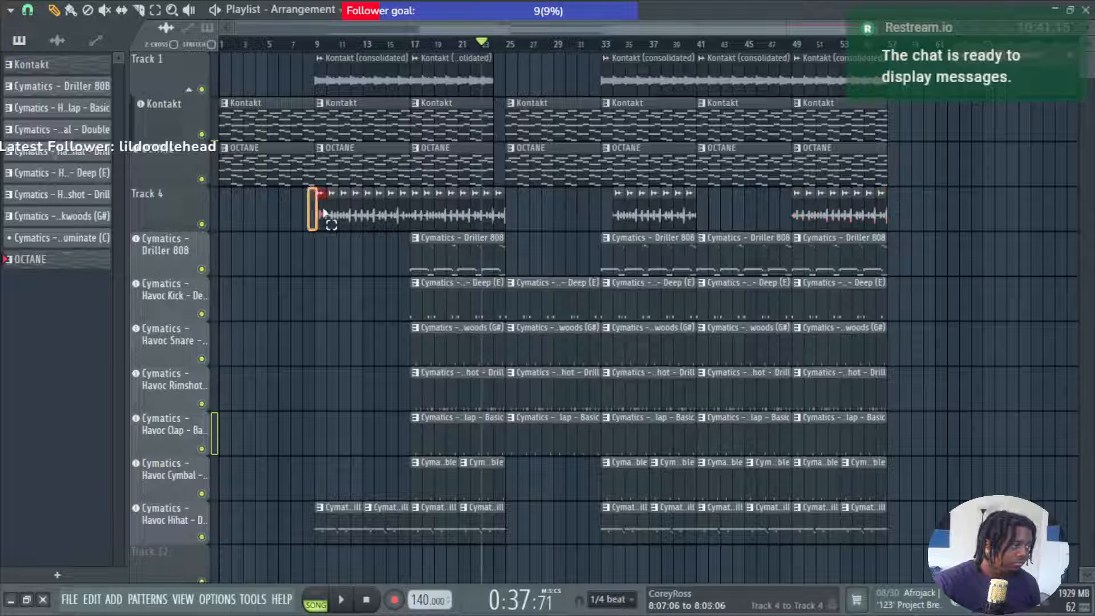
pyautogui.moveTo(402, 221); pyautogui.dragTo(738, 217)
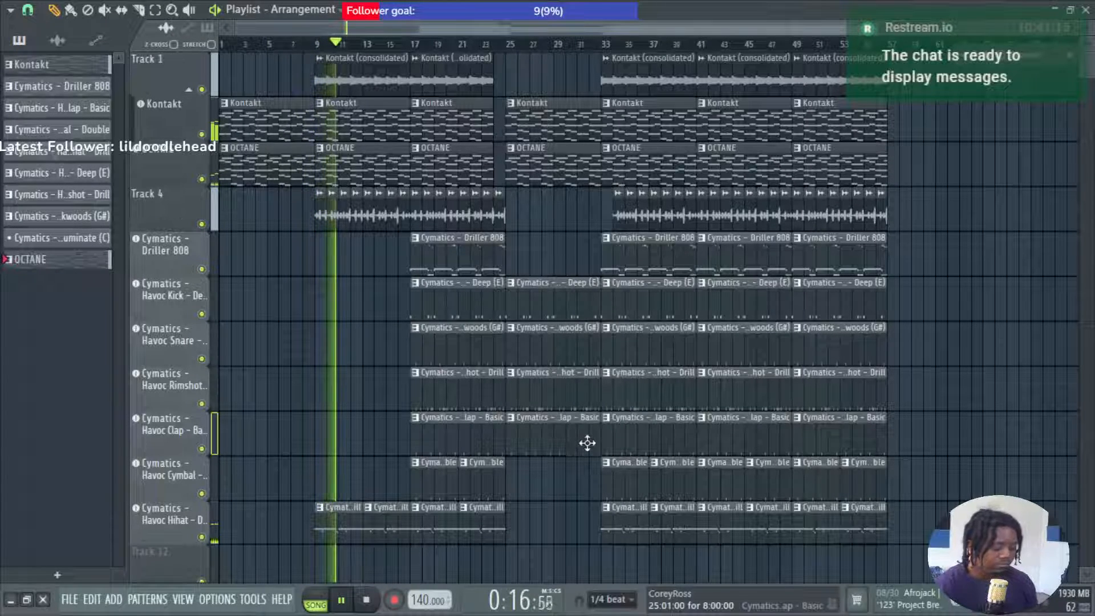
# Delete the Driller 808 clip in bars 33 to 40 and the Track 4 slices at bars 35, 37 and 39.
pyautogui.press('F9')
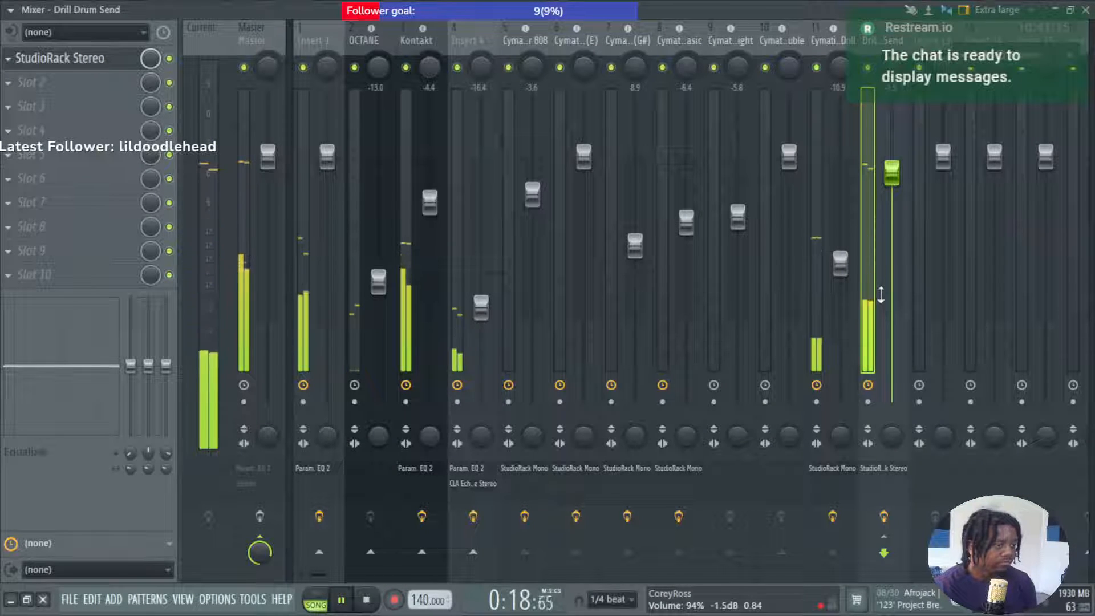
pyautogui.press('F5')
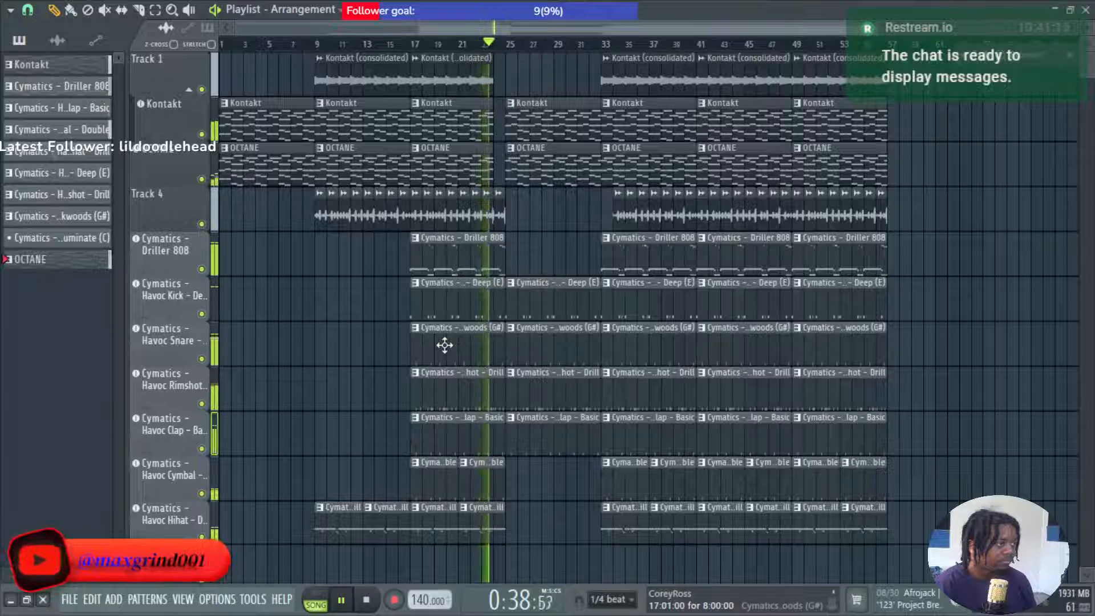
pyautogui.scroll(3, 451, 348)
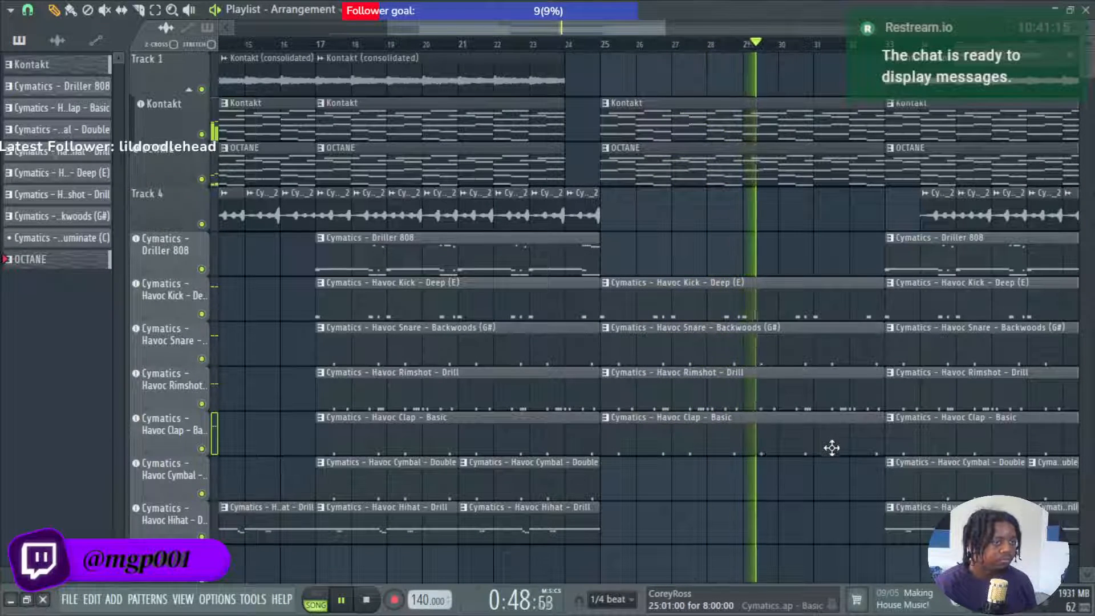
pyautogui.scroll(-2, 833, 451)
pyautogui.scroll(-4, 833, 448)
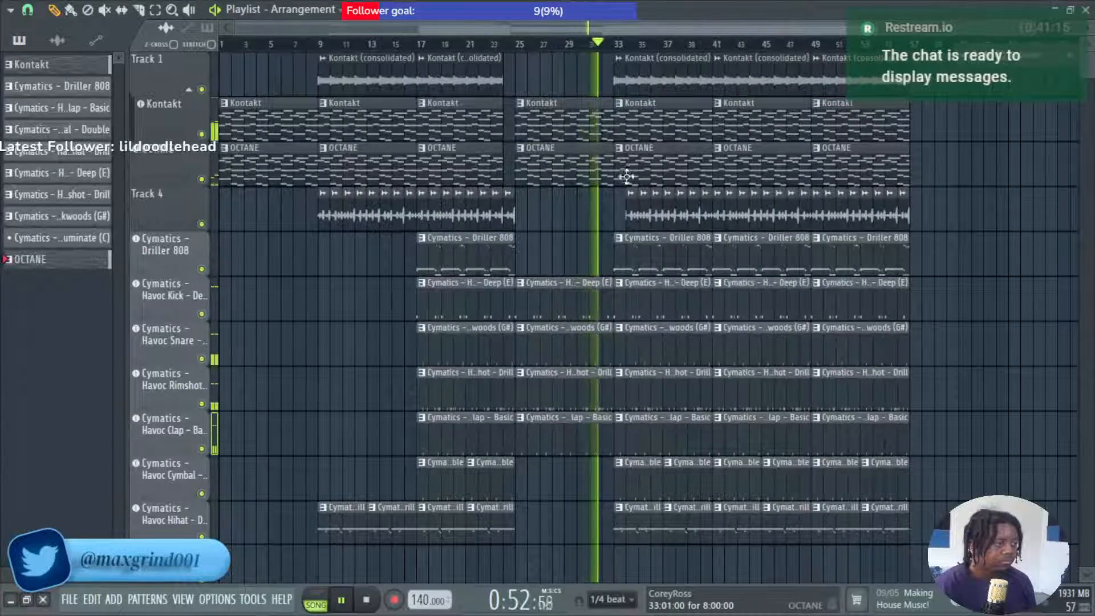
pyautogui.rightClick(634, 245)
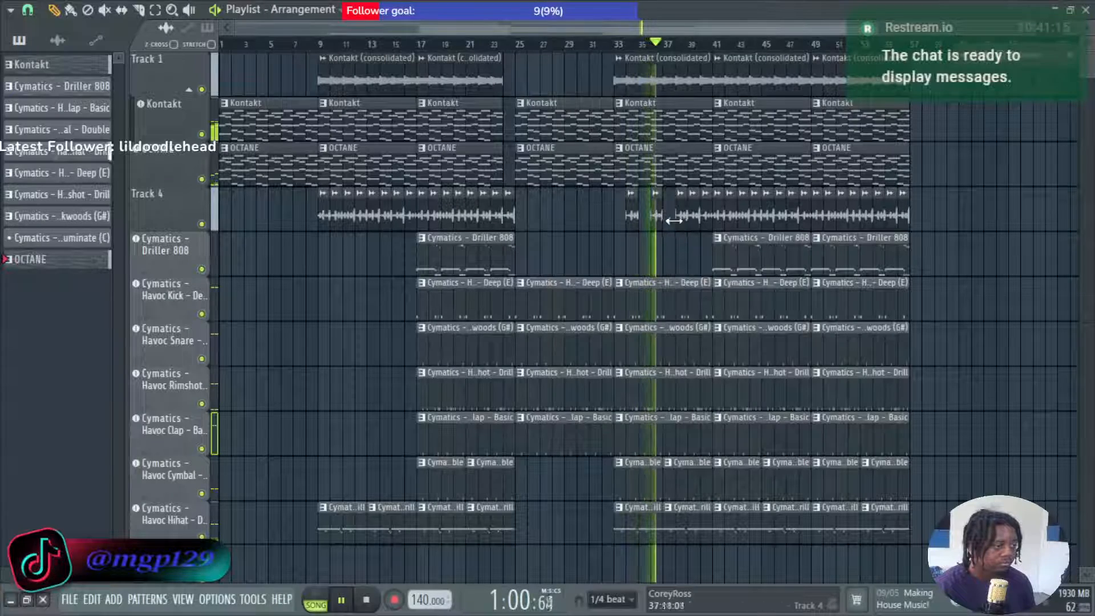
pyautogui.rightClick(691, 219)
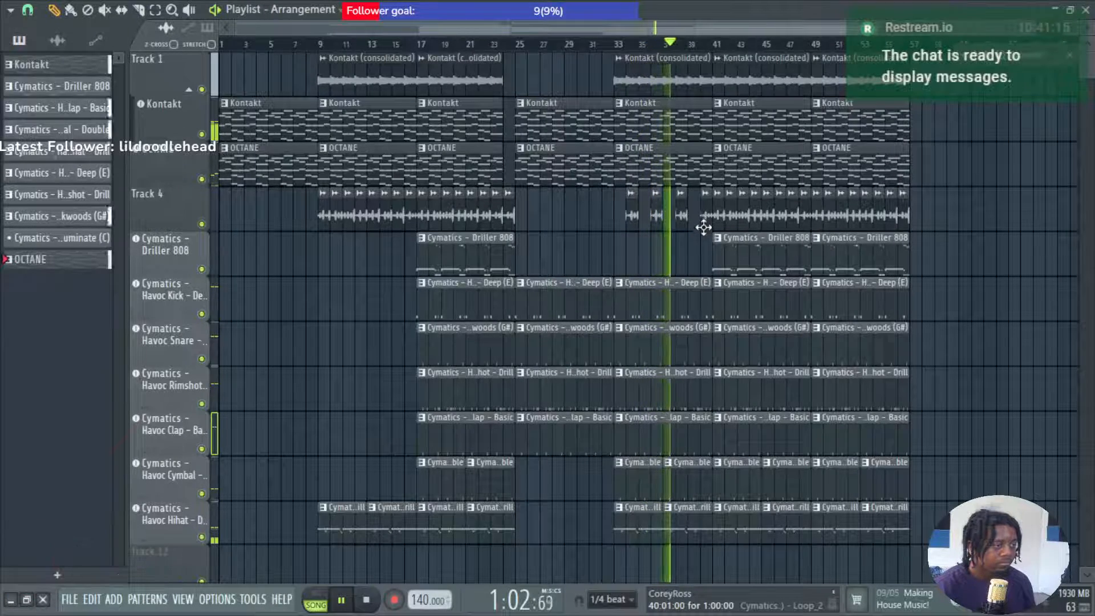
pyautogui.scroll(6, 705, 224)
pyautogui.scroll(1, 705, 249)
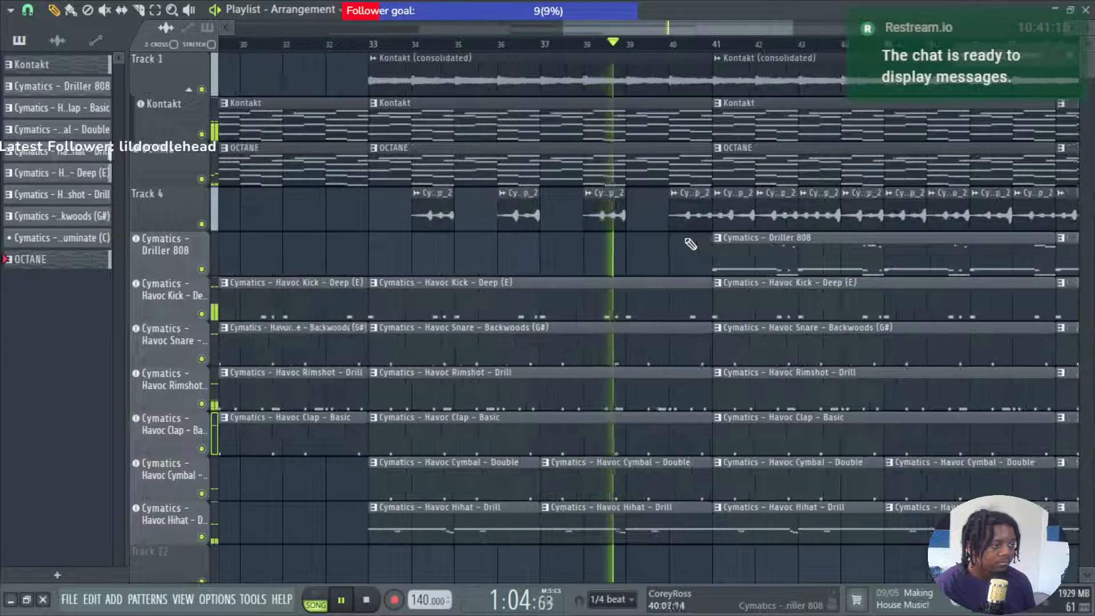
pyautogui.scroll(-2, 697, 259)
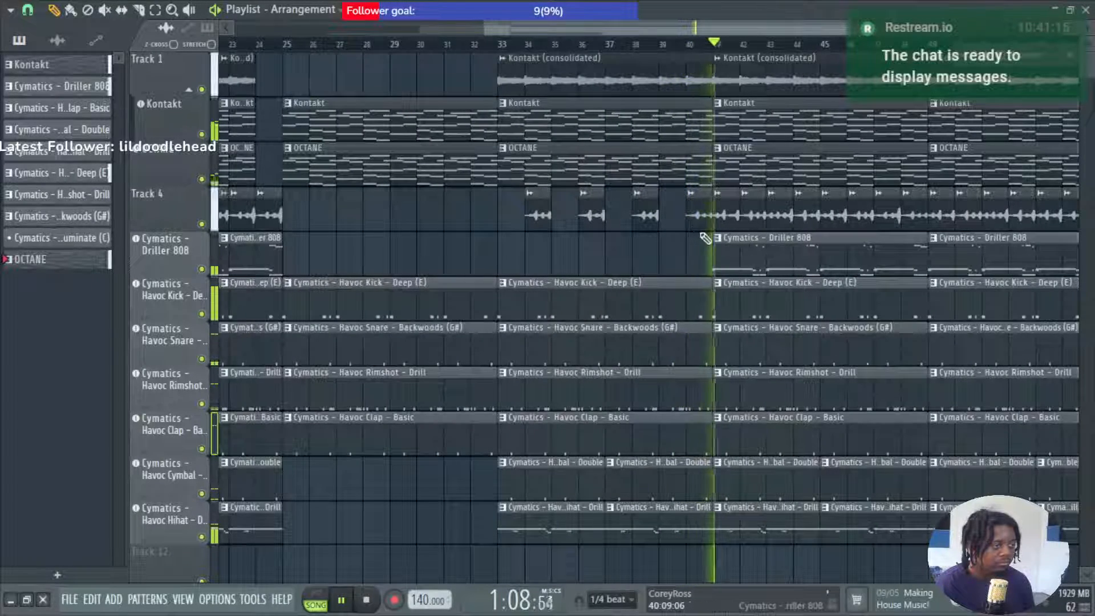
pyautogui.scroll(-1, 821, 254)
pyautogui.scroll(-2, 820, 253)
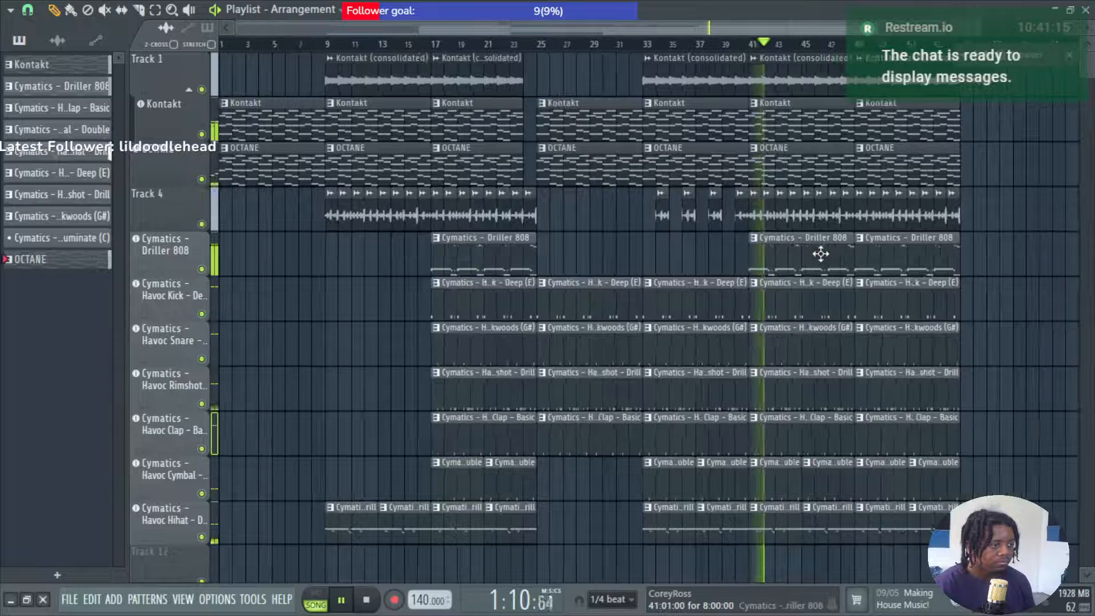
# Duplicate all clips in bars 25 to 56 directly after the selection, starting at bar 57, and play the arrangement from about bar 87.
pyautogui.scroll(-1, 905, 264)
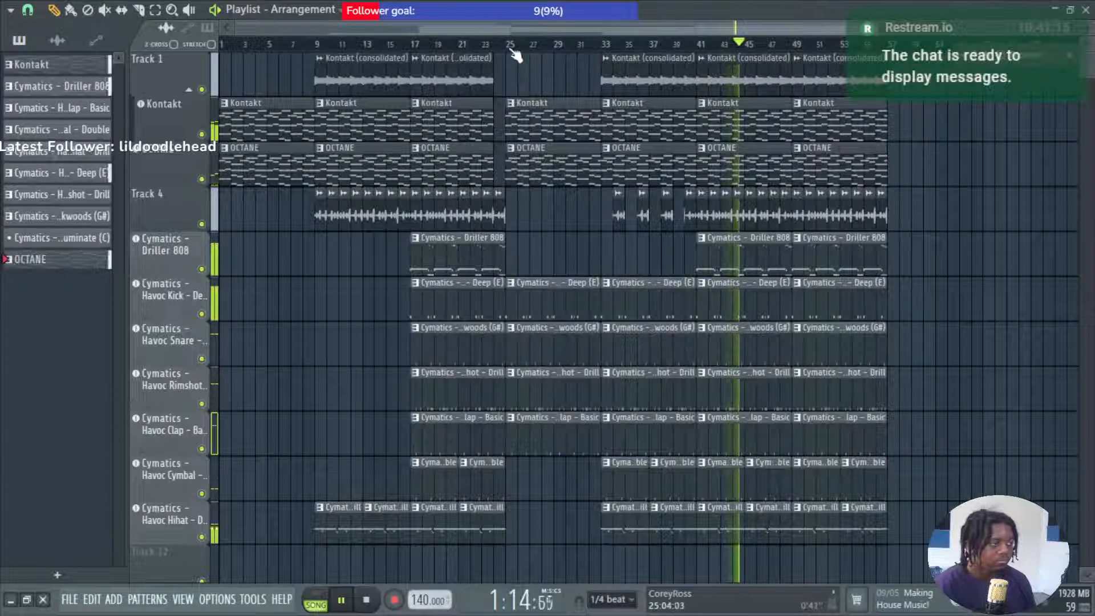
pyautogui.moveTo(509, 52); pyautogui.dragTo(891, 52)
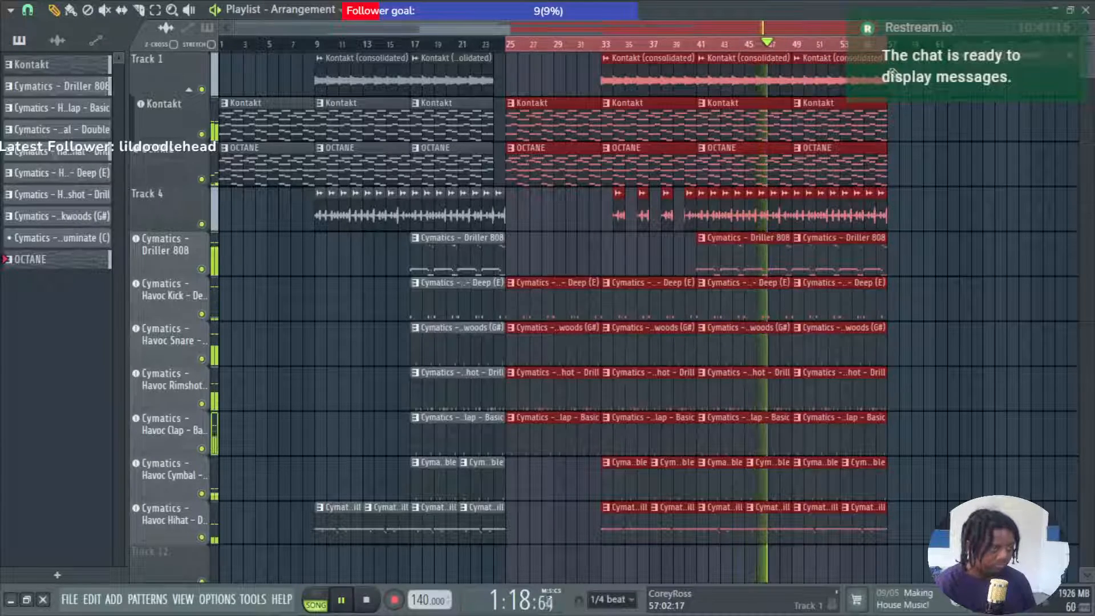
pyautogui.hotkey('ctrl', 'b')
pyautogui.click(805, 172)
pyautogui.press('space')
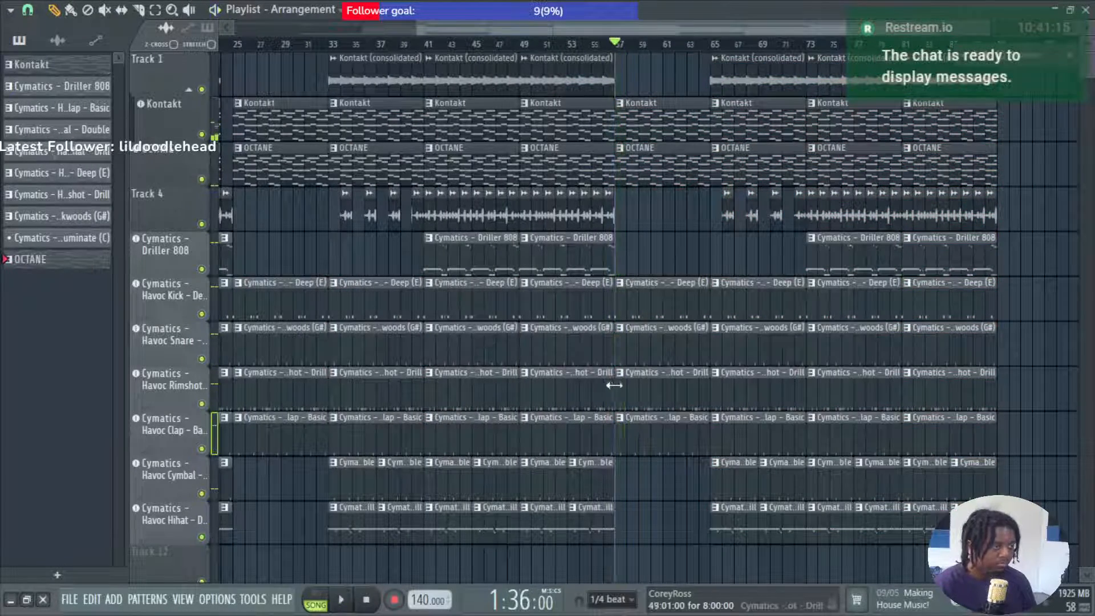
pyautogui.scroll(-1, 630, 455)
pyautogui.scroll(-2, 622, 428)
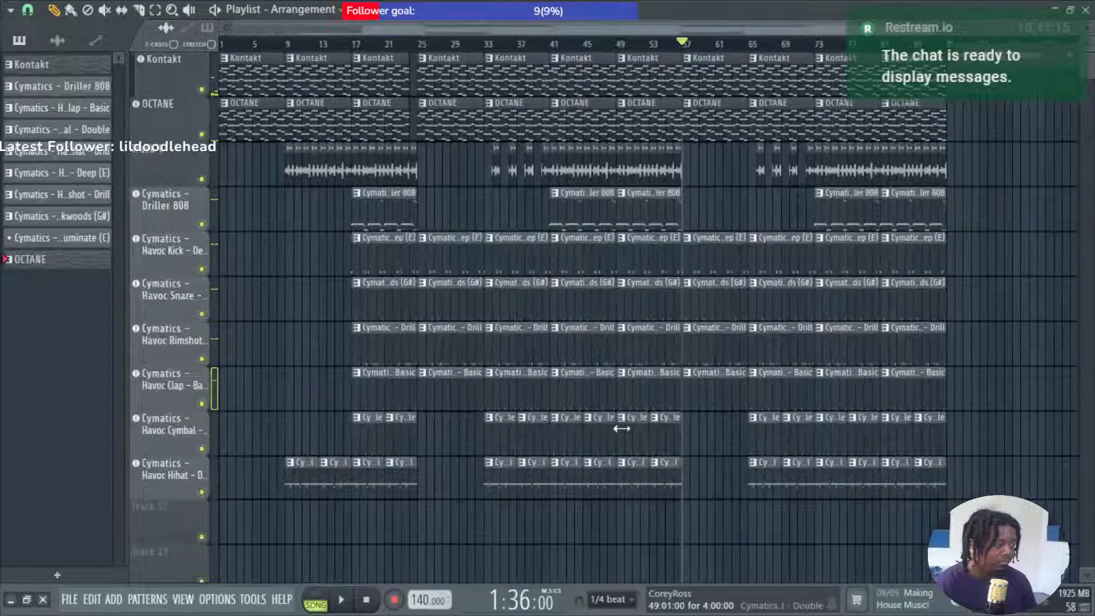
pyautogui.click(374, 599)
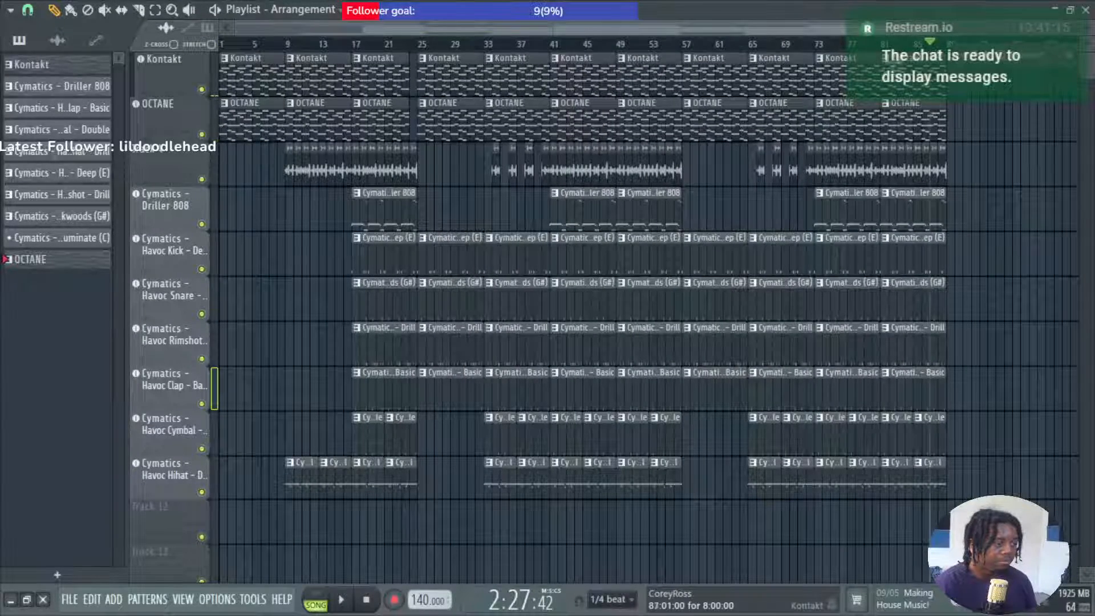
pyautogui.press('space')
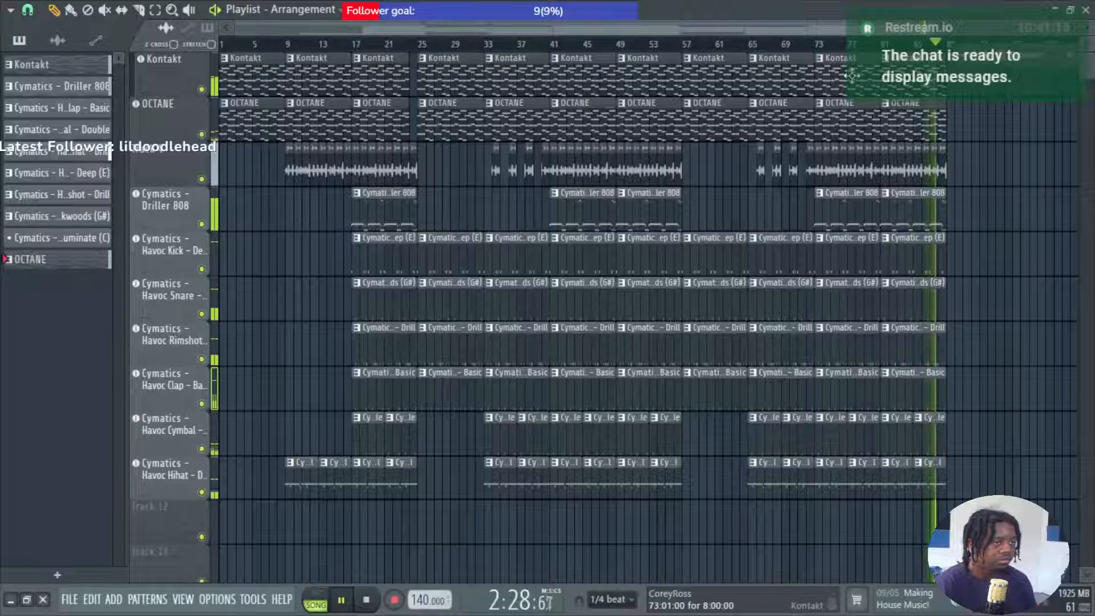
# Copy the Track 1 consolidated Kontakt and OCTANE clips of bars 73 to 88 to bar 89, leaving no Kontakt pattern copies there.
pyautogui.moveTo(814, 94); pyautogui.dragTo(919, 137)
pyautogui.hotkey('ctrl', 'b')
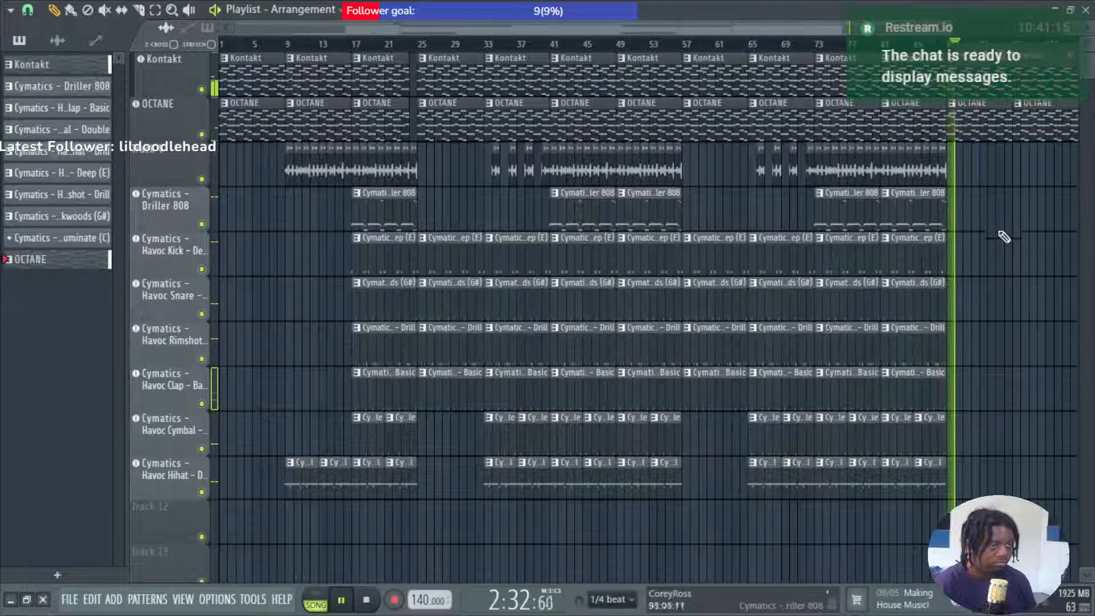
pyautogui.scroll(1, 998, 237)
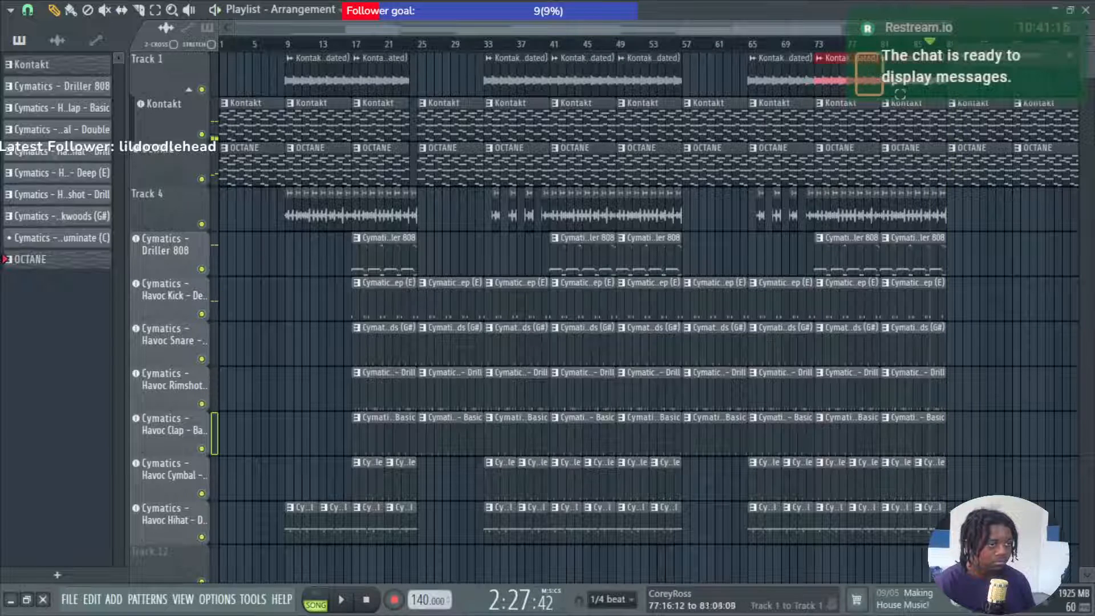
pyautogui.moveTo(900, 93); pyautogui.dragTo(921, 88)
pyautogui.hotkey('ctrl', 'z')
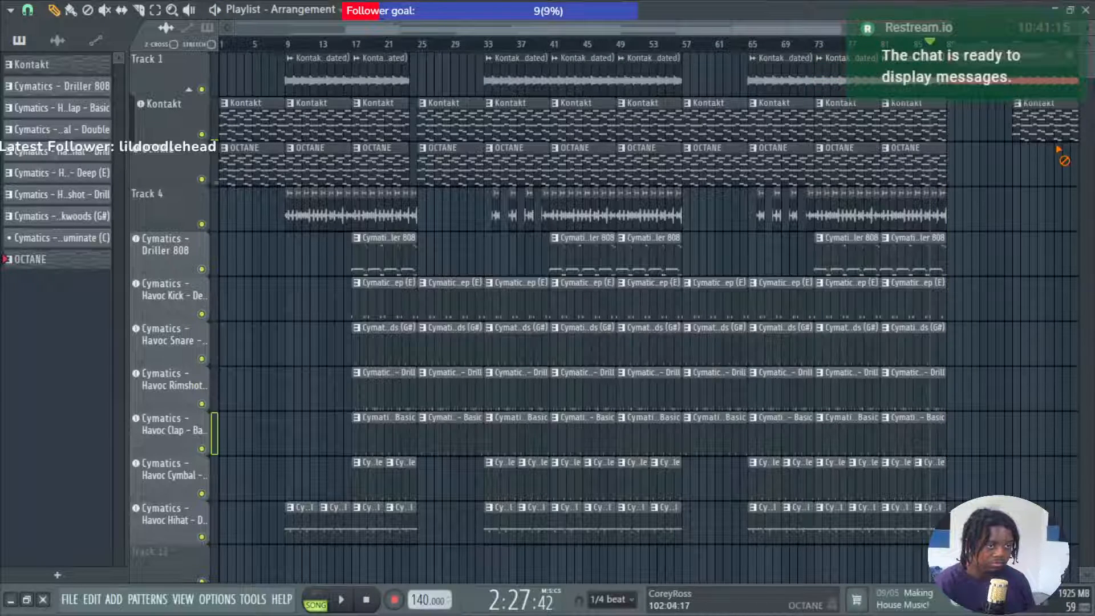
pyautogui.moveTo(845, 174); pyautogui.dragTo(936, 166)
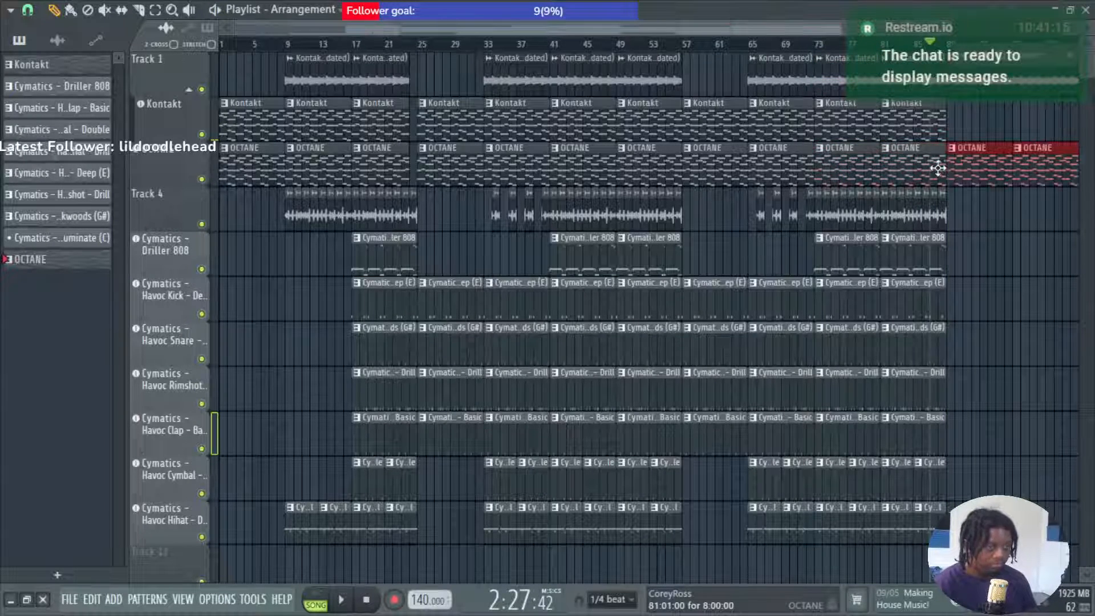
pyautogui.press('space')
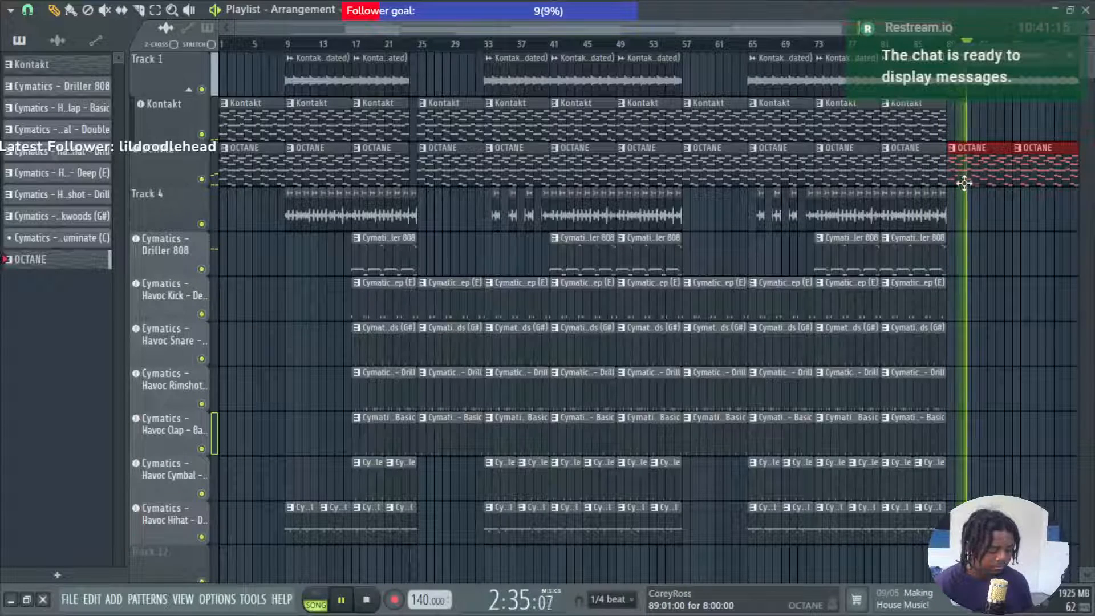
pyautogui.scroll(-3, 1001, 183)
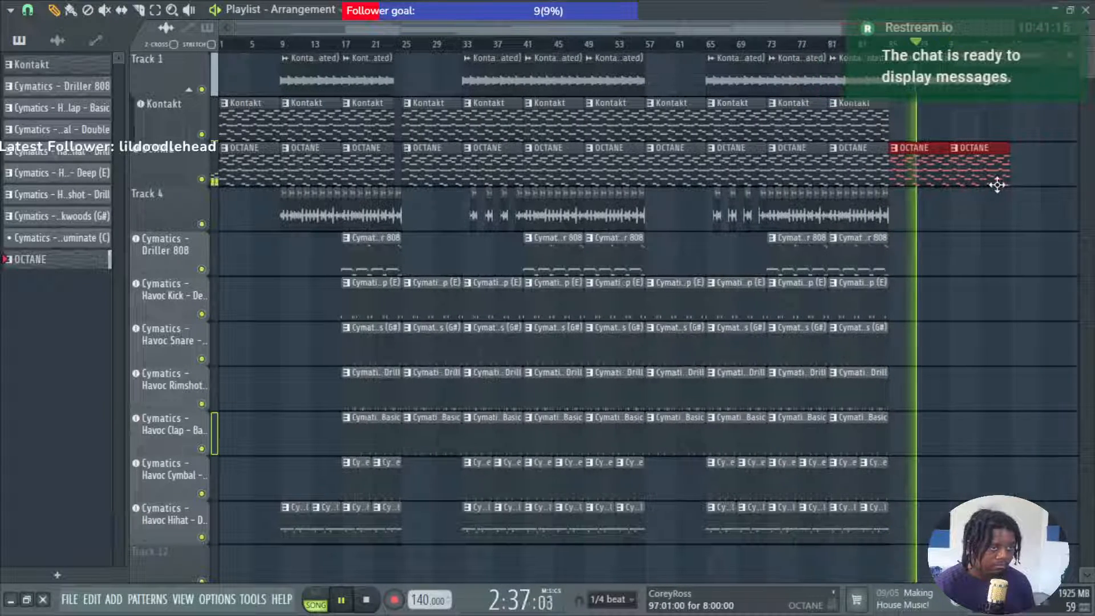
pyautogui.scroll(5, 965, 281)
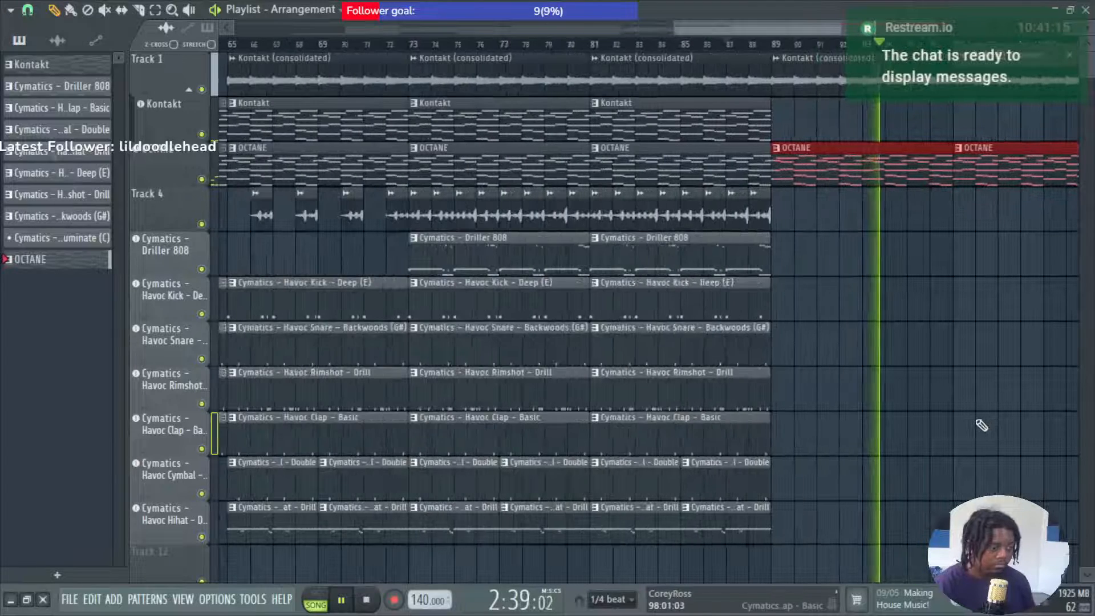
pyautogui.press('space')
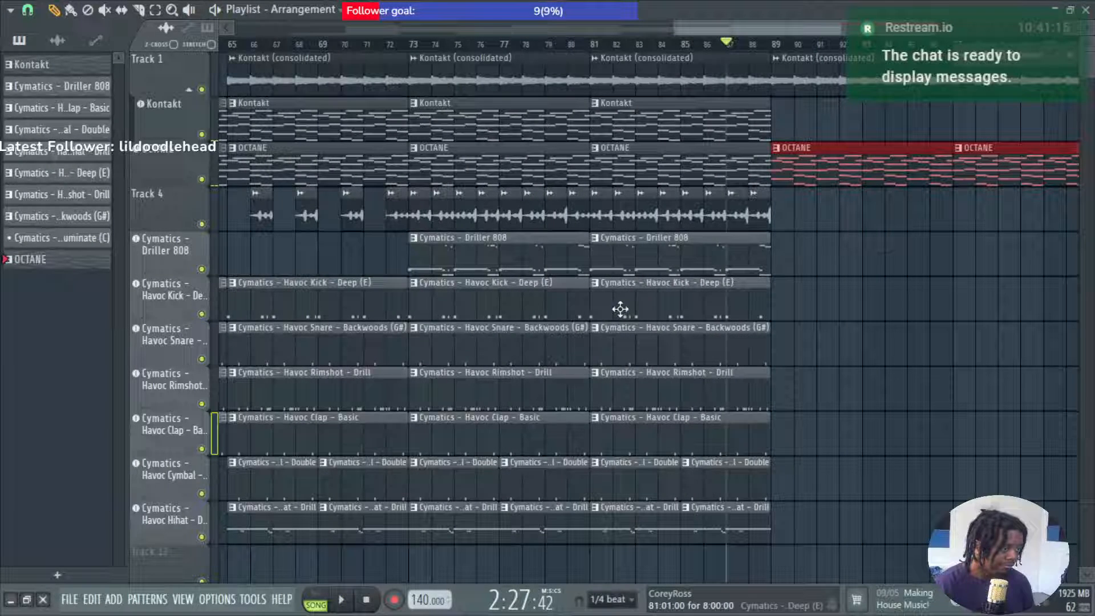
# Duplicate the kick, snare, cymbal and hi-hat clips of bars 81 to 88 twice to fill bars 89 to 104, and play the transition.
pyautogui.moveTo(620, 309); pyautogui.dragTo(768, 349)
pyautogui.moveTo(611, 529); pyautogui.dragTo(739, 496)
pyautogui.hotkey('ctrl', 'b')
pyautogui.hotkey('ctrl', 'b')
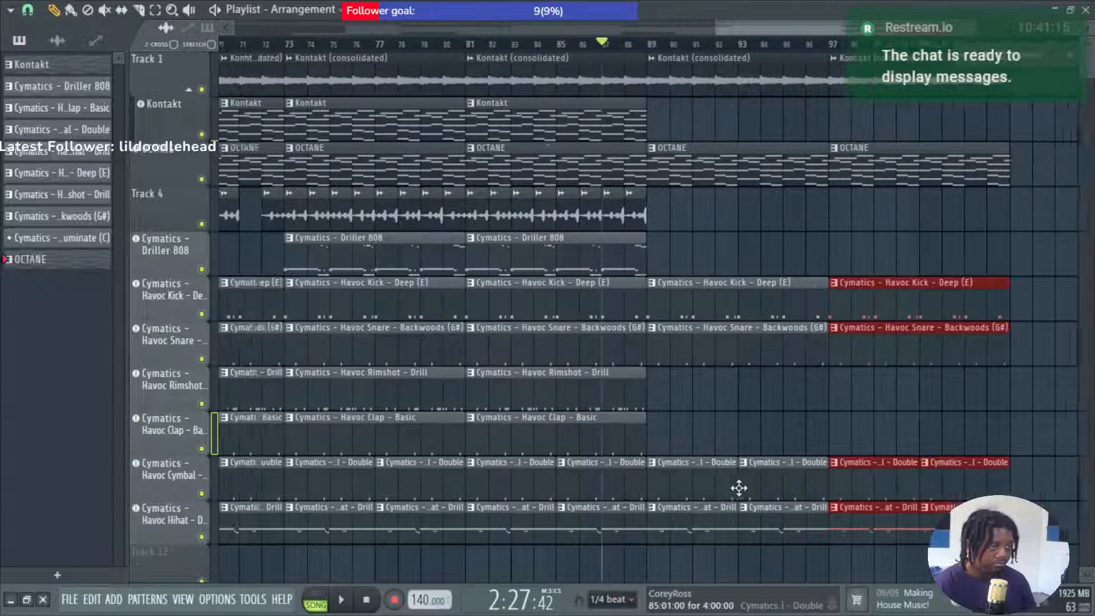
pyautogui.press('space')
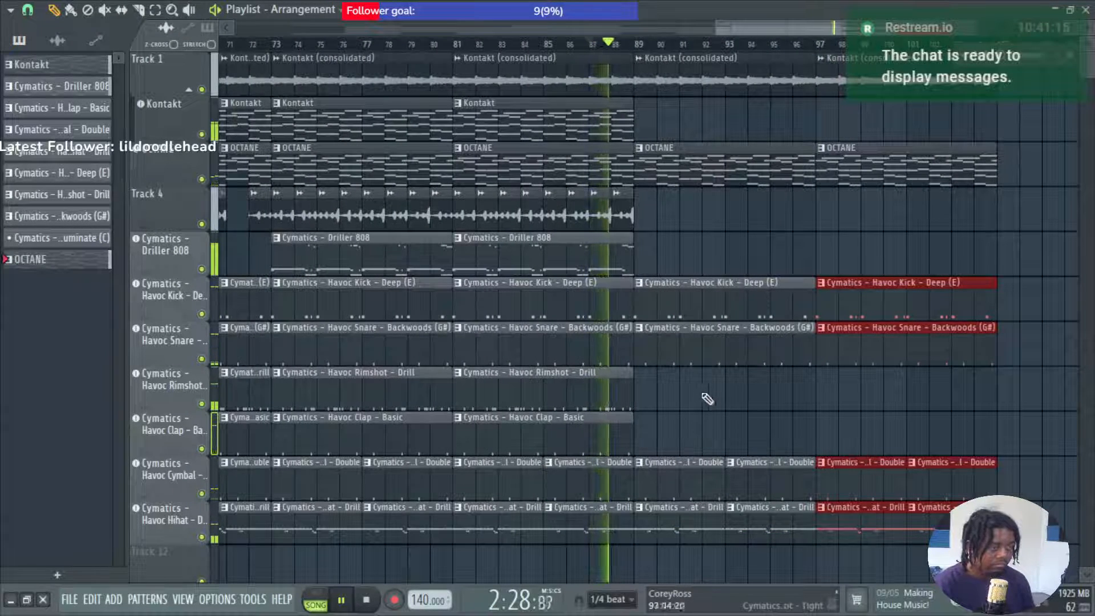
pyautogui.scroll(-5, 712, 402)
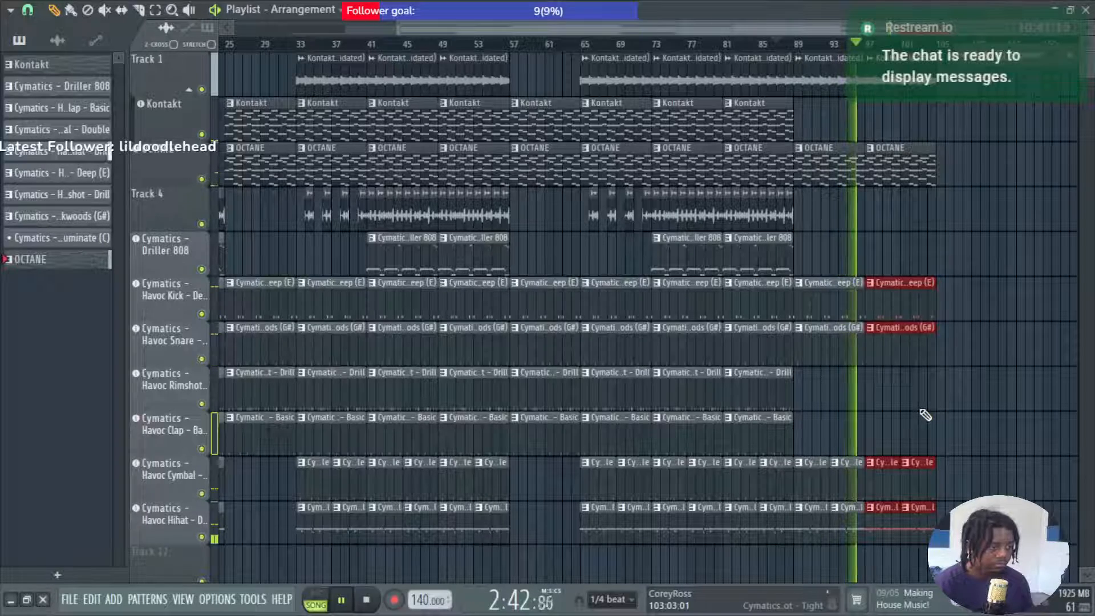
pyautogui.scroll(2, 932, 413)
pyautogui.scroll(-1, 942, 421)
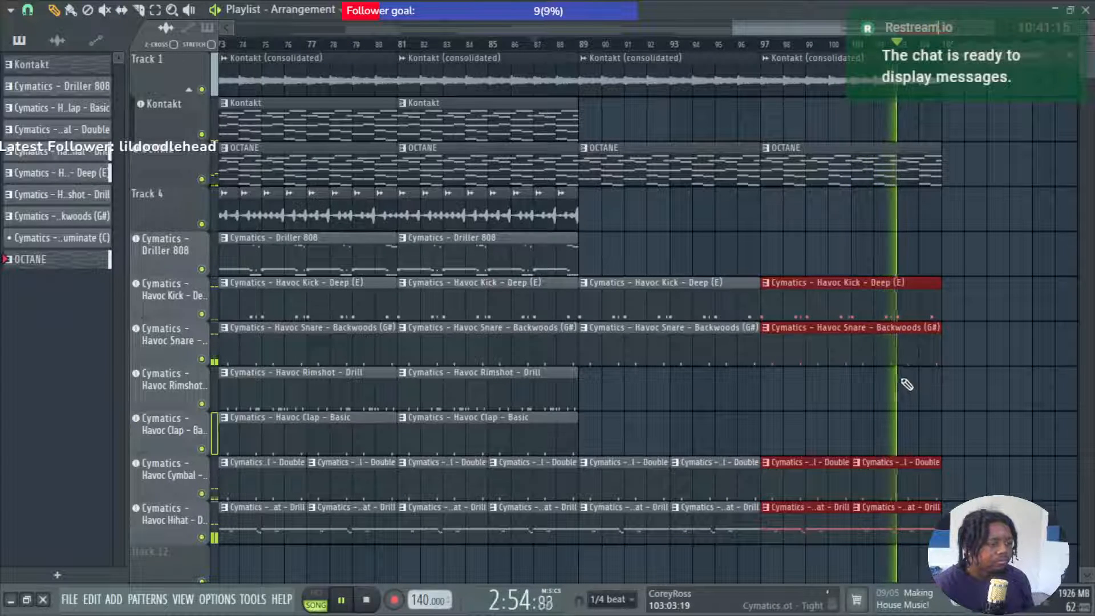
pyautogui.press('space')
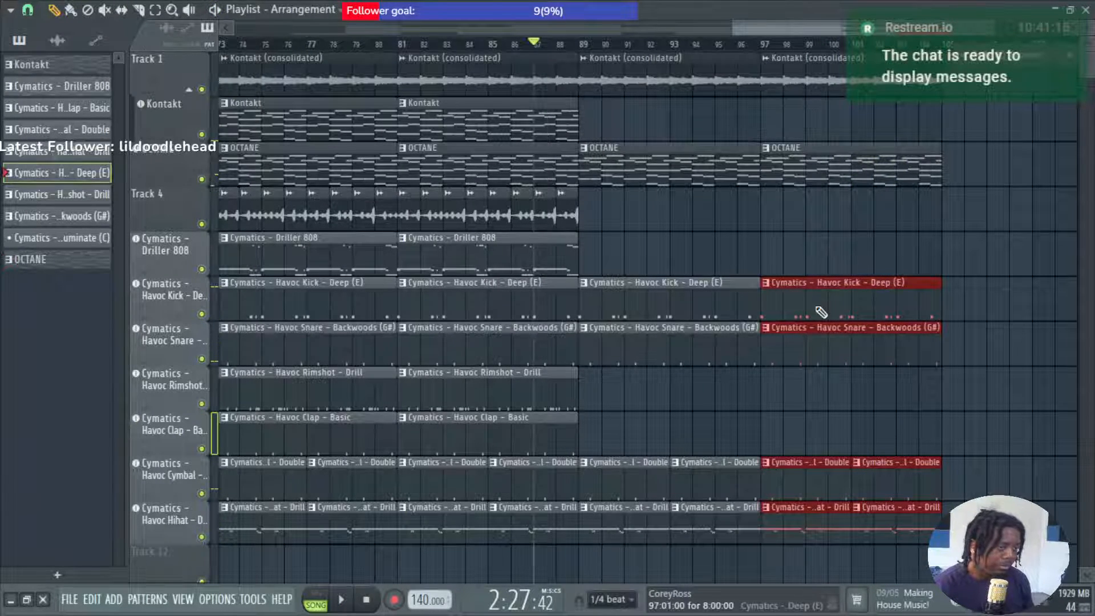
# Examine the note velocities of the Havoc Kick pattern and the properties of its note at 2:13:00 while playing the pattern.
pyautogui.doubleClick(813, 306)
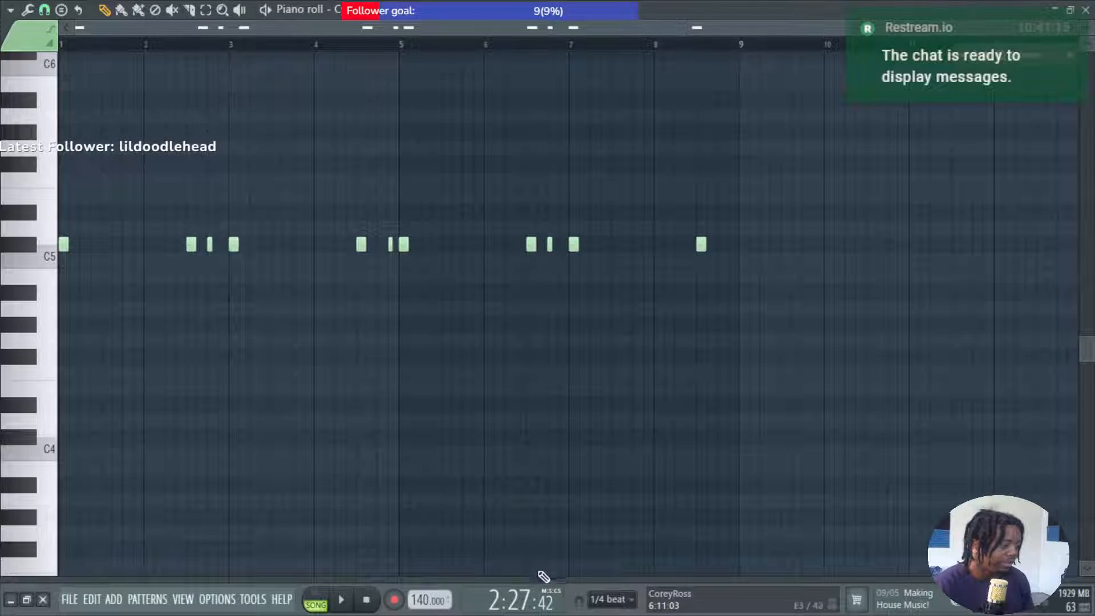
pyautogui.press('space')
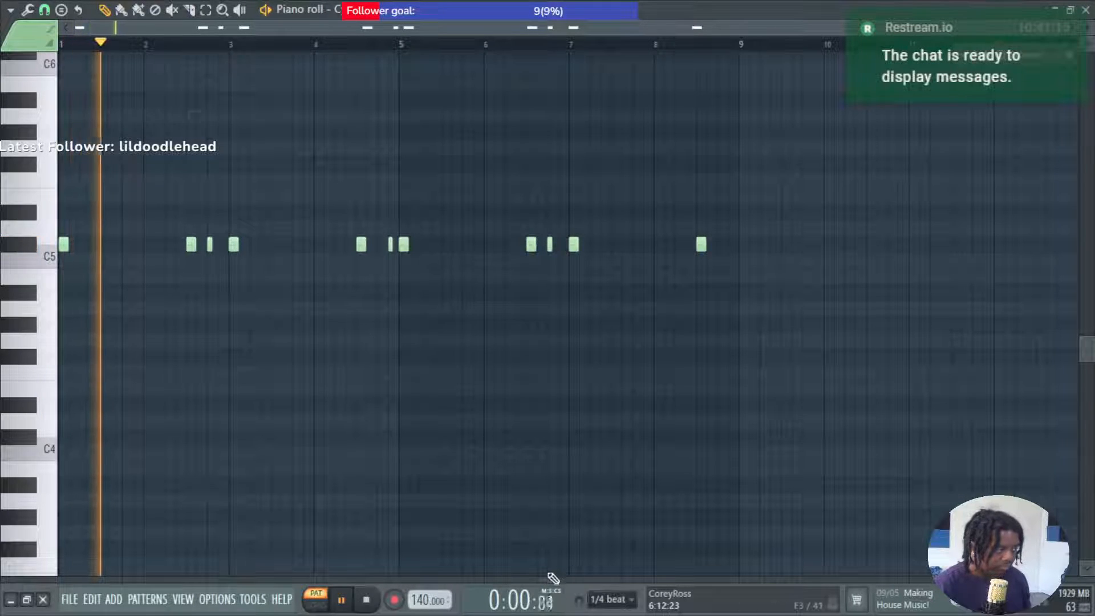
pyautogui.click(554, 579)
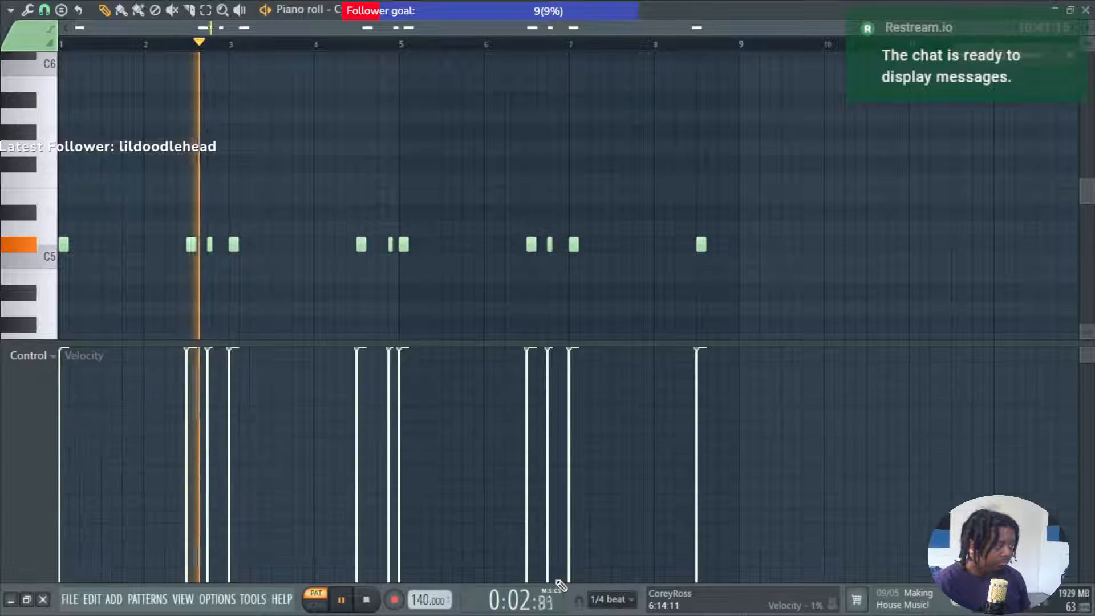
pyautogui.press('space')
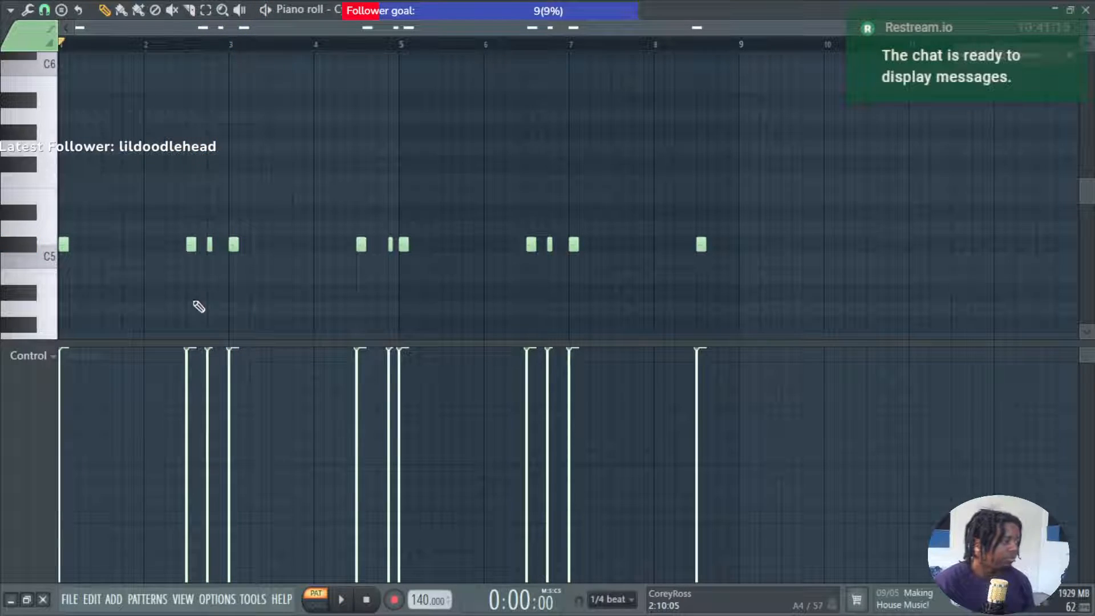
pyautogui.doubleClick(209, 244)
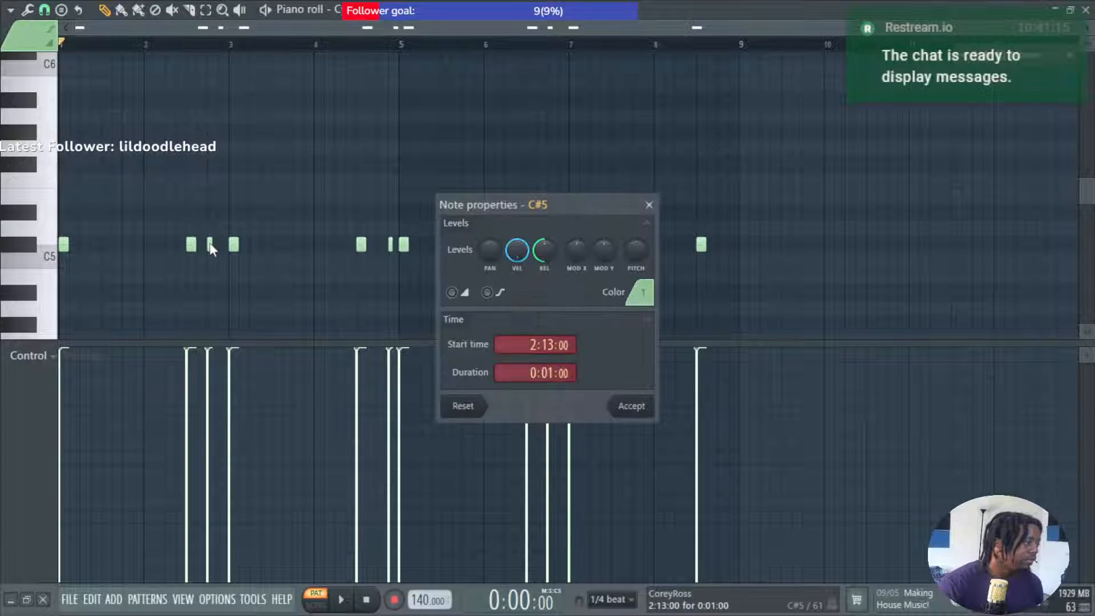
pyautogui.click(644, 406)
pyautogui.press('space')
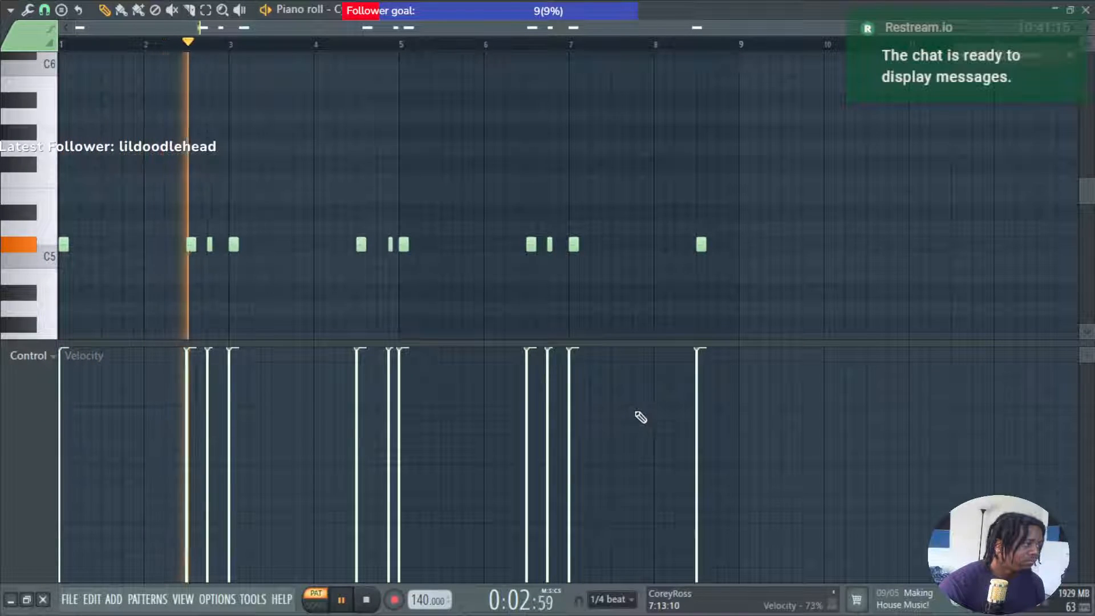
pyautogui.press('space')
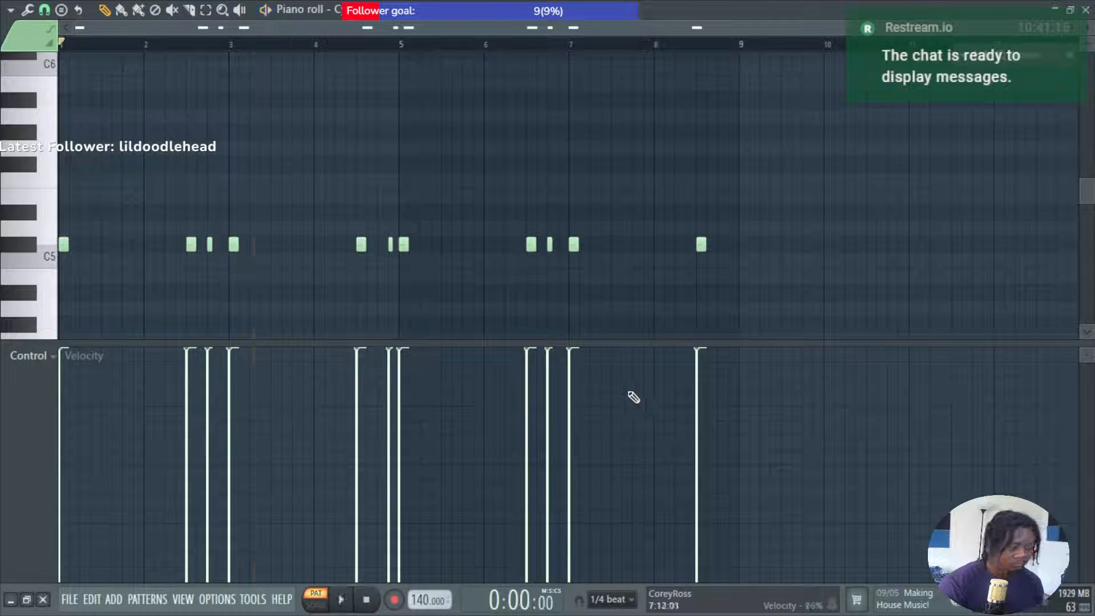
# Compare the kick with and without the Drill 808 Kick rack in StudioRack Mono on the Havoc Kick mixer track, leaving the rack enabled.
pyautogui.press('F9')
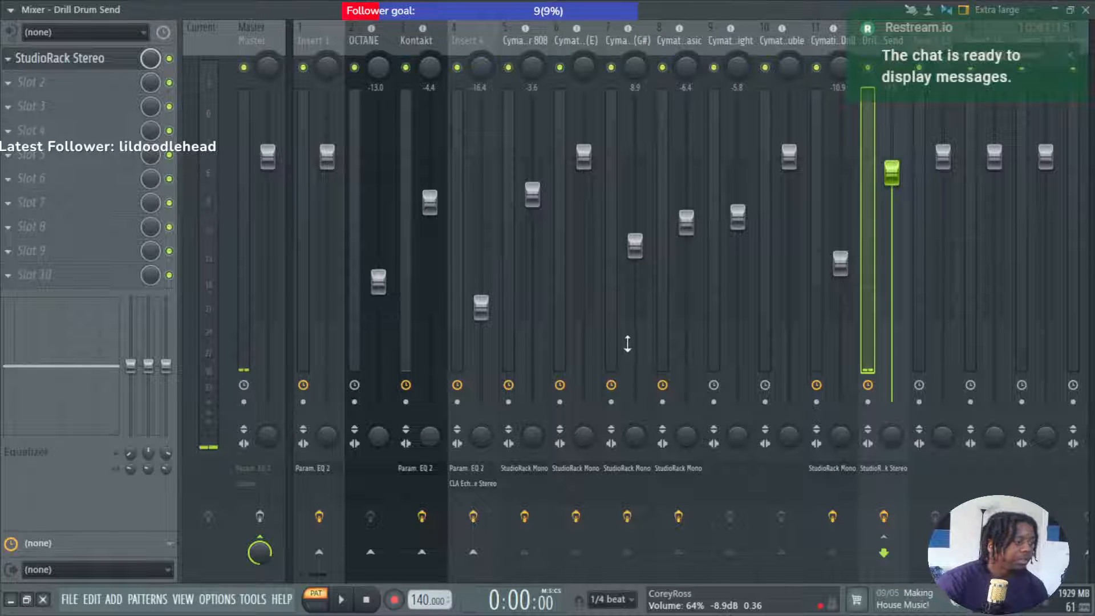
pyautogui.press('space')
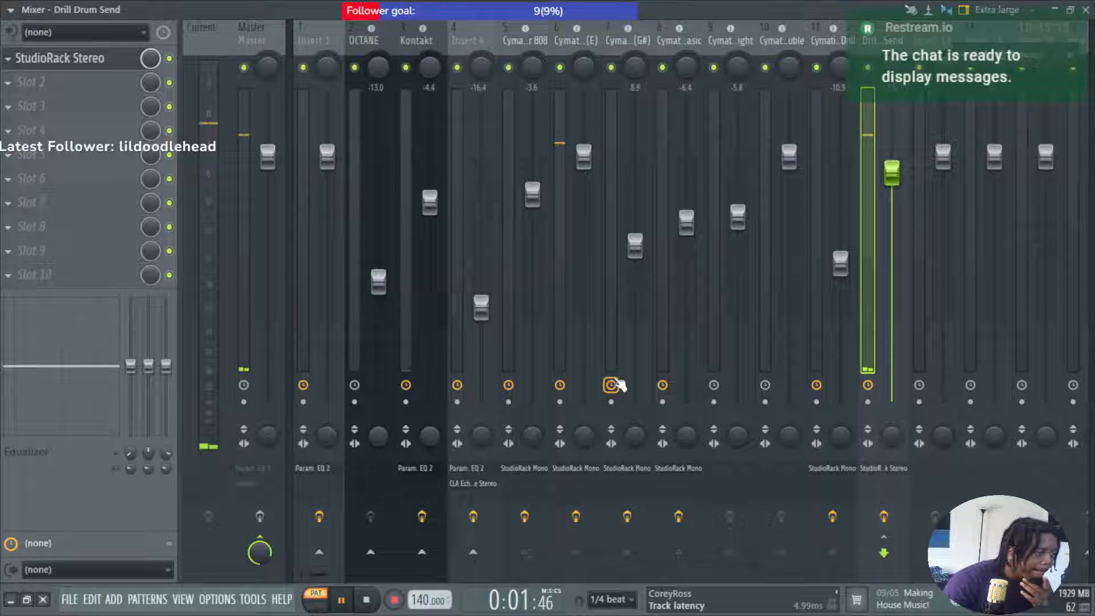
pyautogui.click(582, 468)
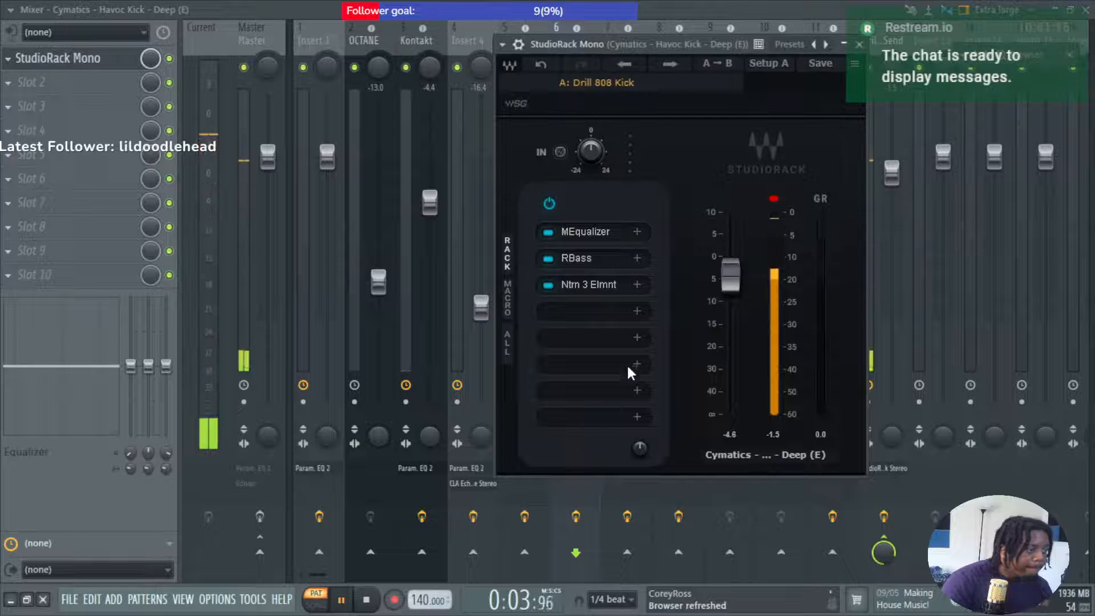
pyautogui.press('space')
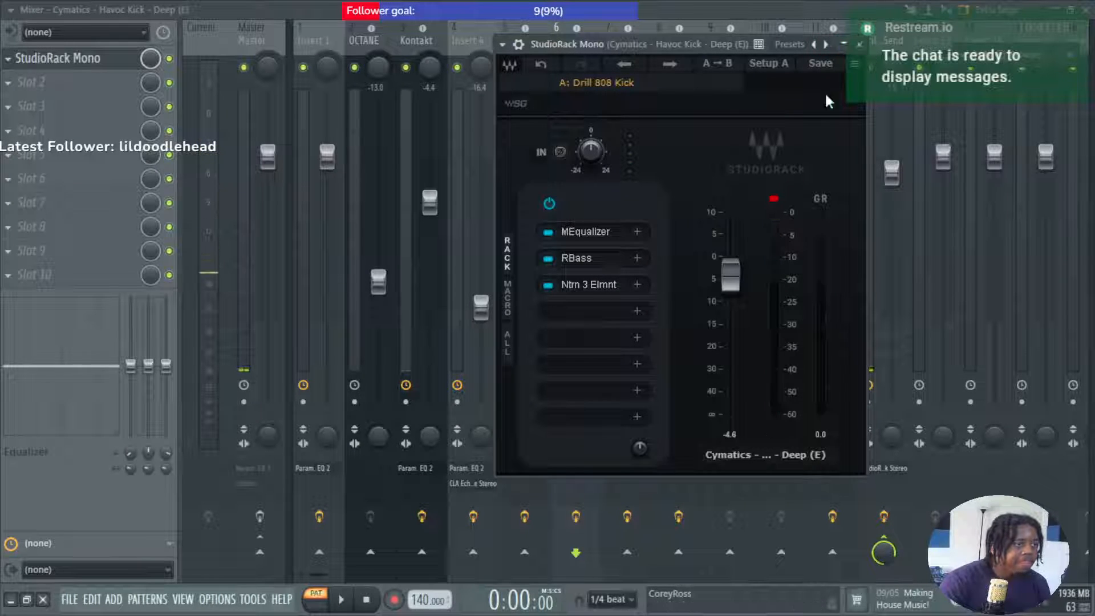
pyautogui.click(550, 203)
pyautogui.press('space')
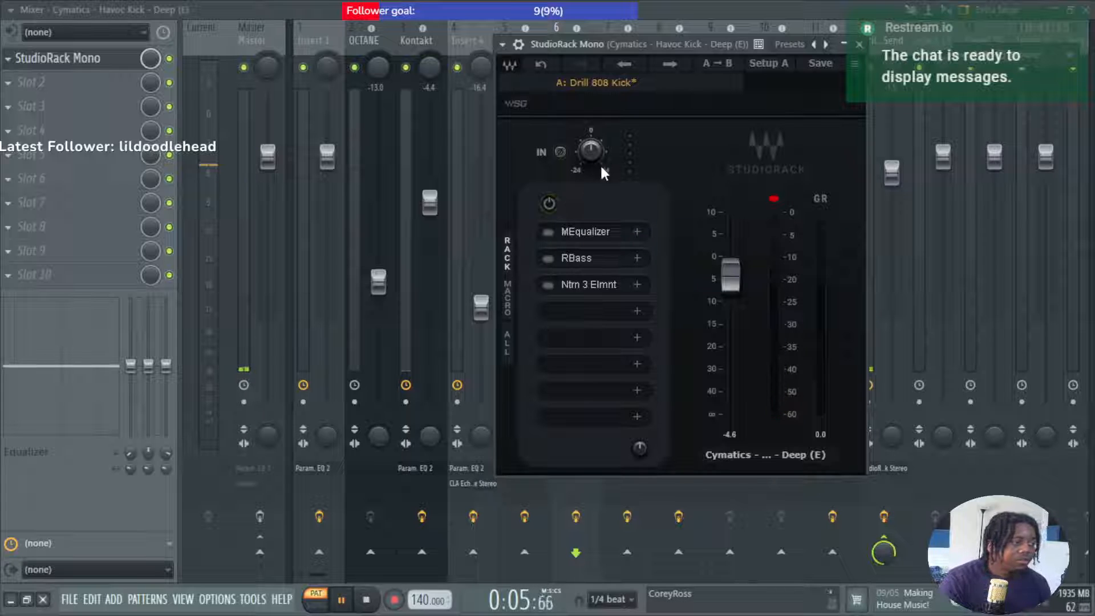
pyautogui.click(550, 203)
pyautogui.press('space')
pyautogui.click(860, 44)
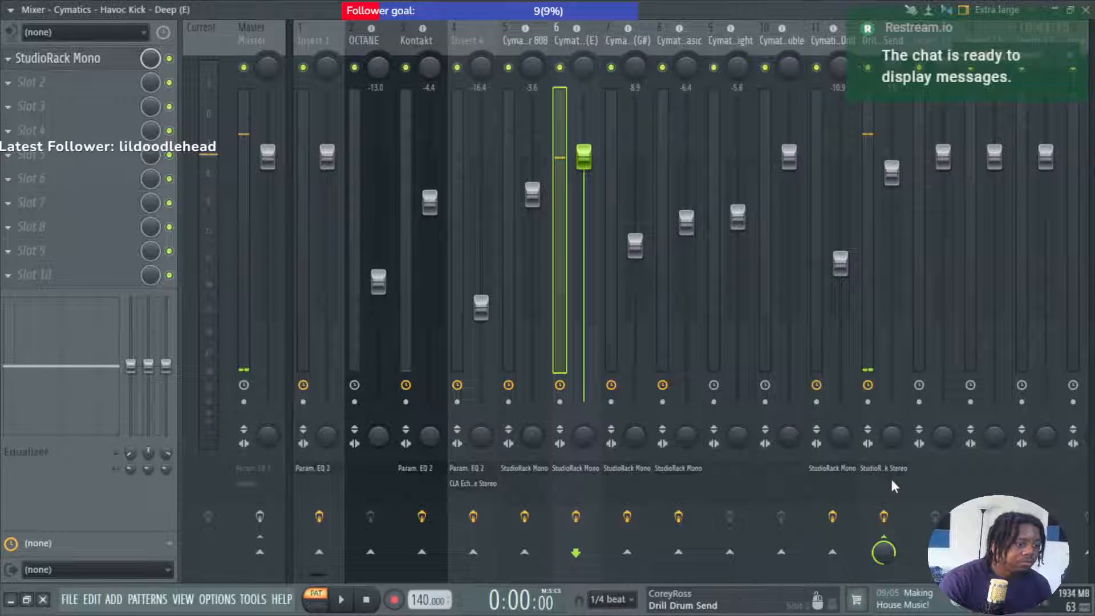
# Play the kick with the Drill Drum Send effects bypassed, re-enable them and return to the playlist.
pyautogui.press('space')
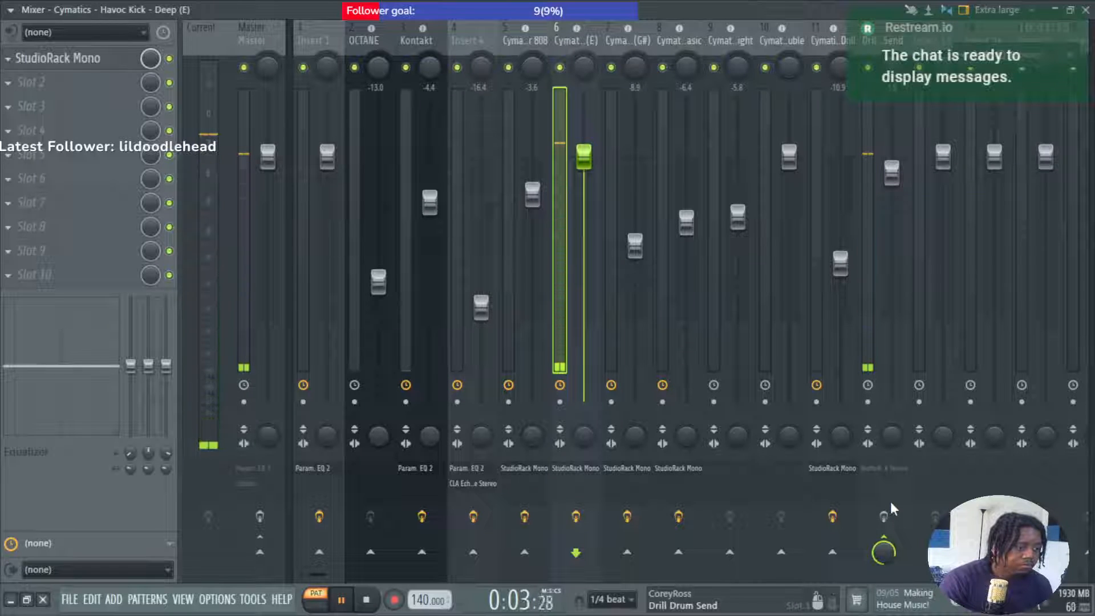
pyautogui.click(890, 516)
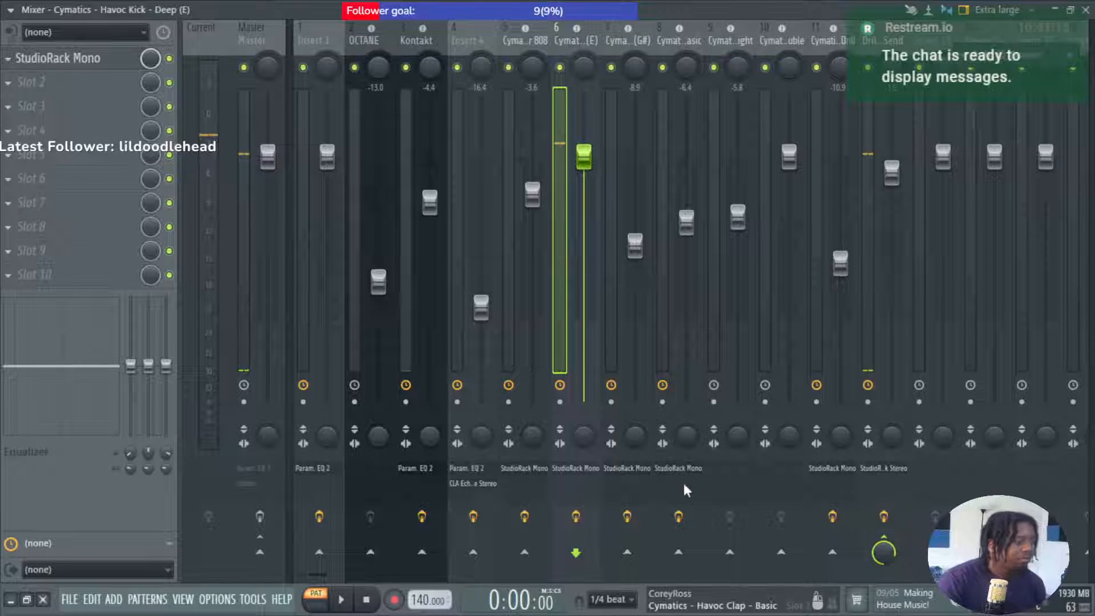
pyautogui.press('F9')
pyautogui.click(647, 6)
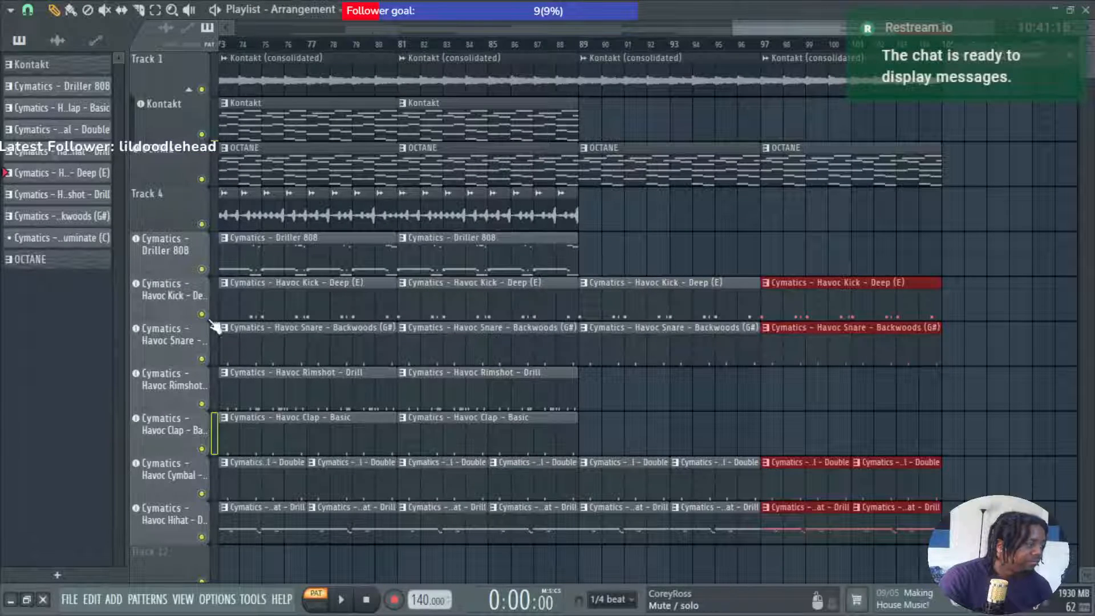
# Solo the Havoc Kick track, play it from bar 89 and open its pattern in the piano roll.
pyautogui.rightClick(203, 314)
pyautogui.press('space')
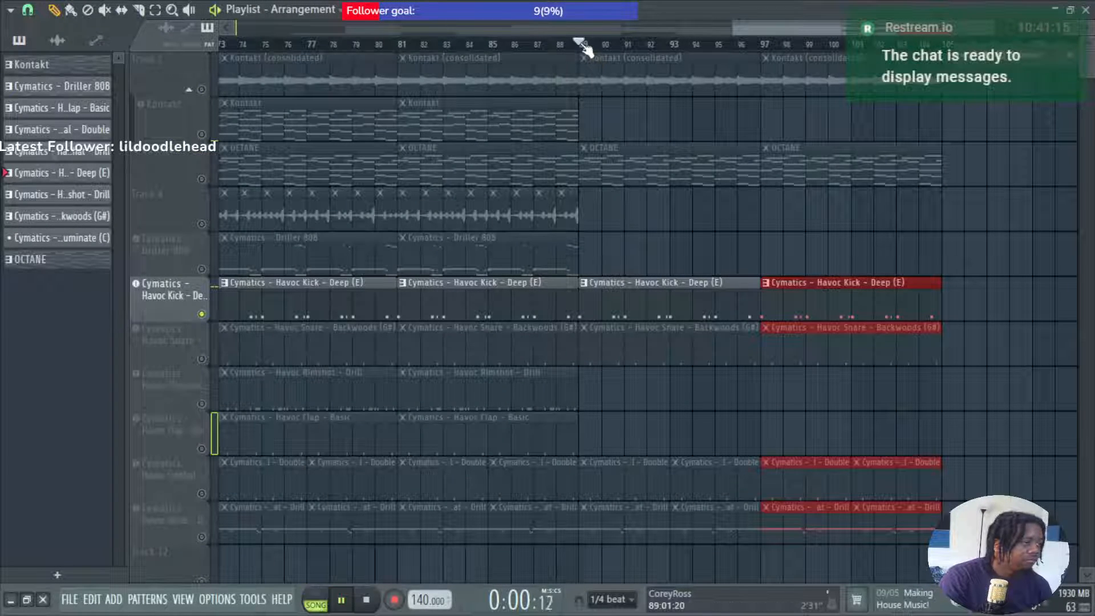
pyautogui.doubleClick(626, 307)
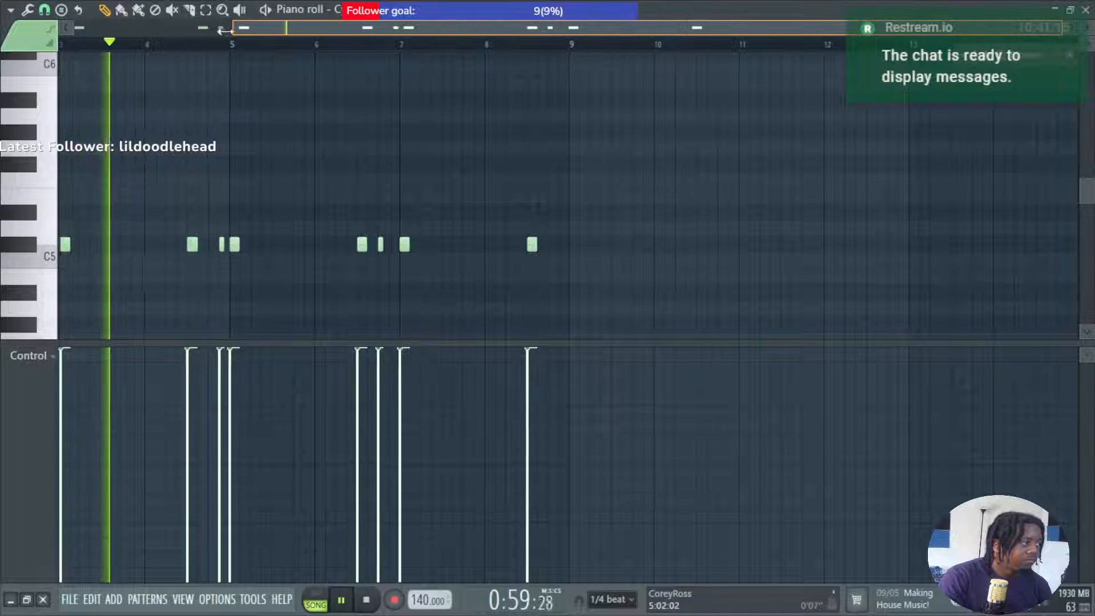
pyautogui.scroll(-2, 324, 47)
pyautogui.press('space')
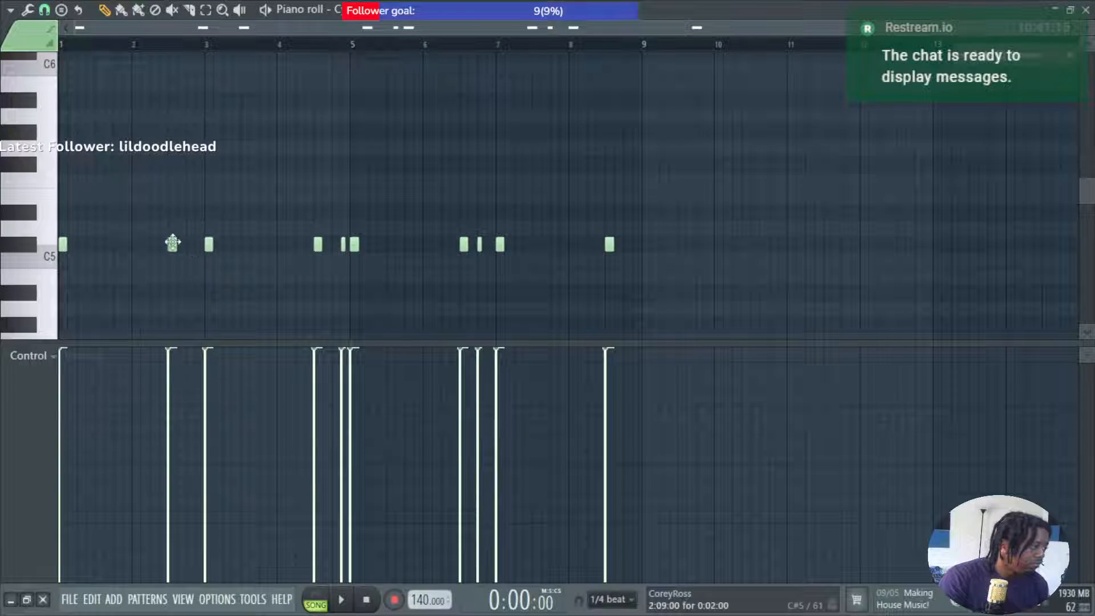
# Place a C#5 kick note at 2:13:00 in the Havoc Kick pattern and play the pattern on its own.
pyautogui.moveTo(180, 249); pyautogui.dragTo(188, 254)
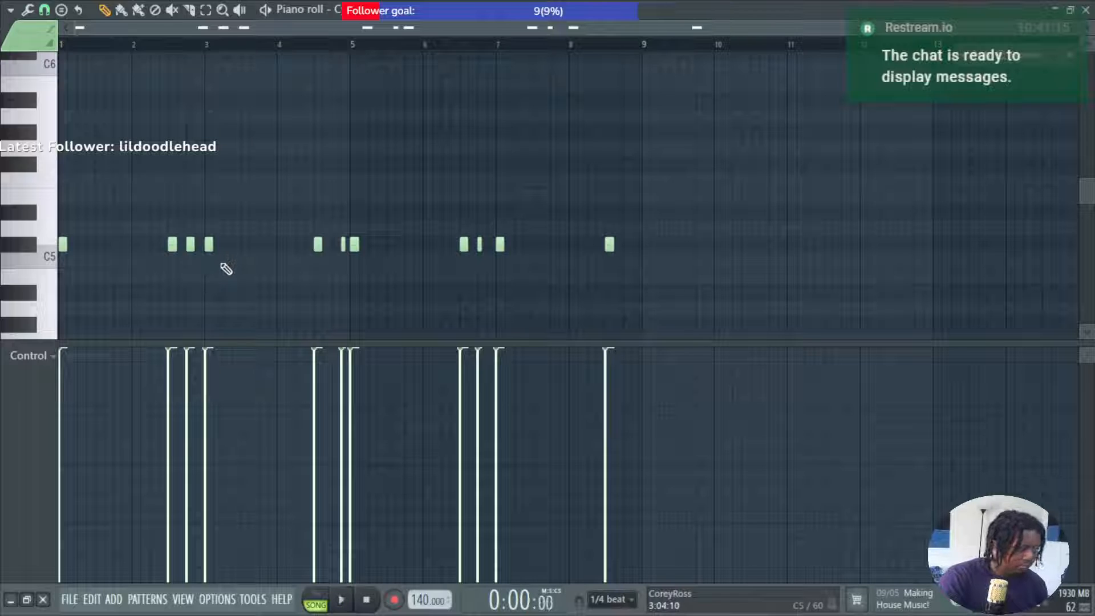
pyautogui.press('l')
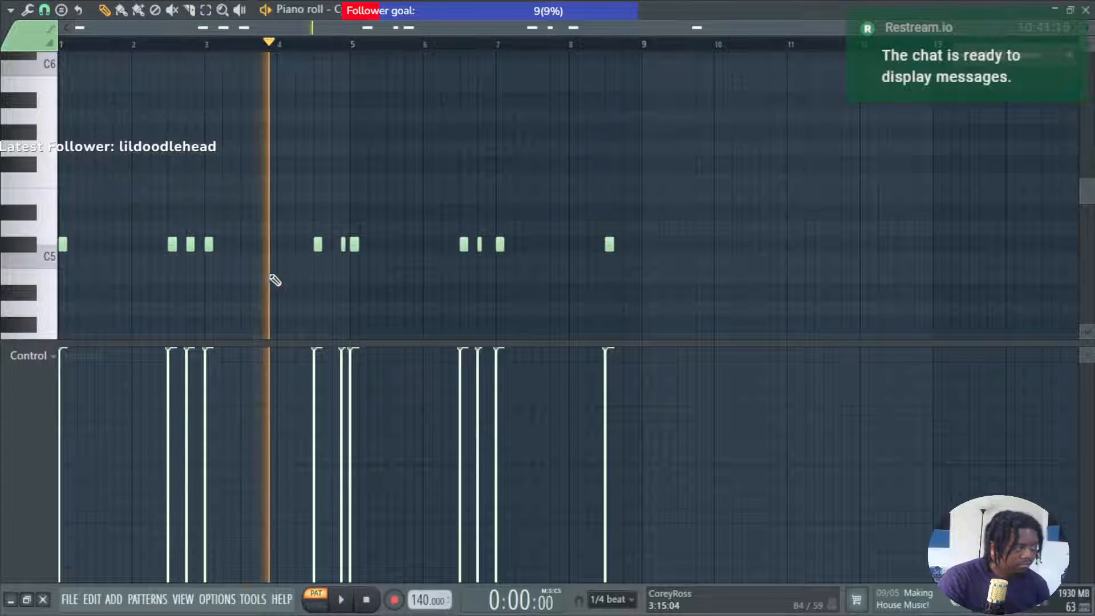
pyautogui.press('space')
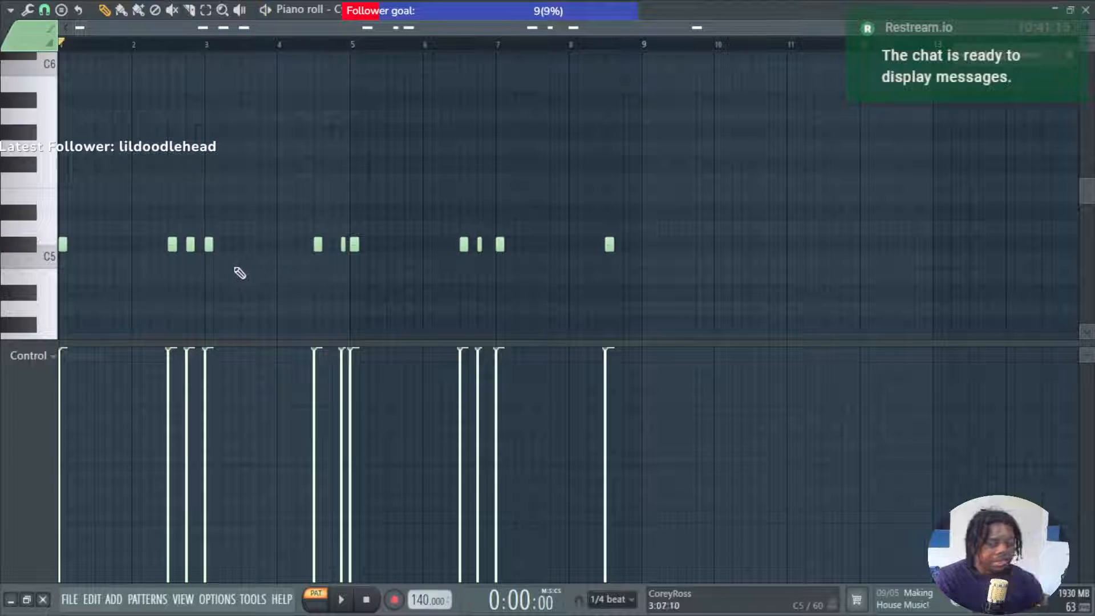
# Bypass the effects on the Havoc Kick and Drill Drum Send mixer tracks, play the kick pattern and return to the playlist.
pyautogui.press('F9')
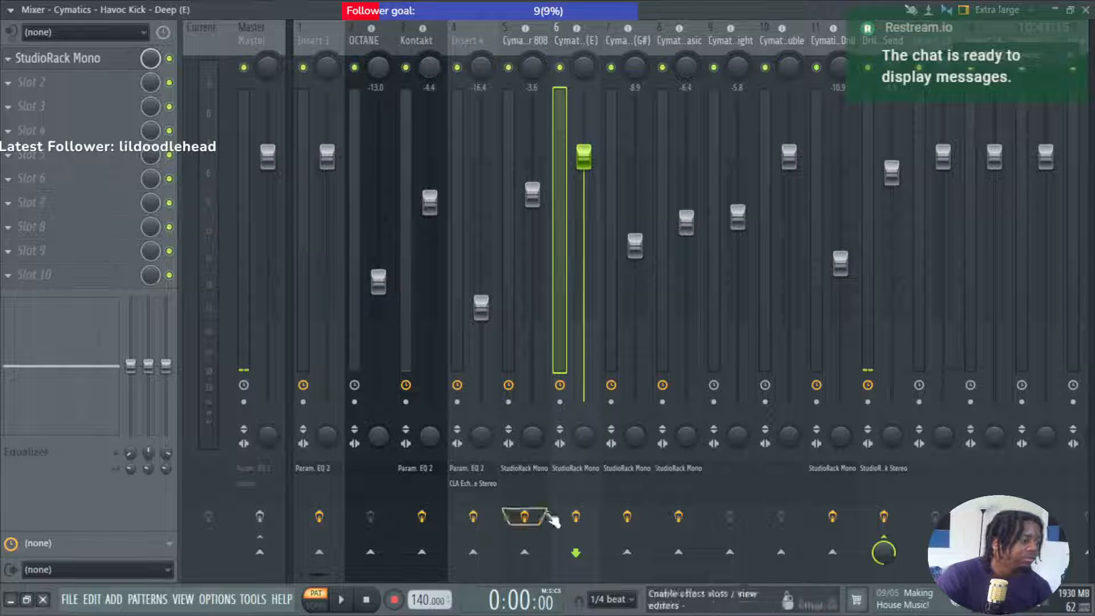
pyautogui.click(883, 514)
pyautogui.press('space')
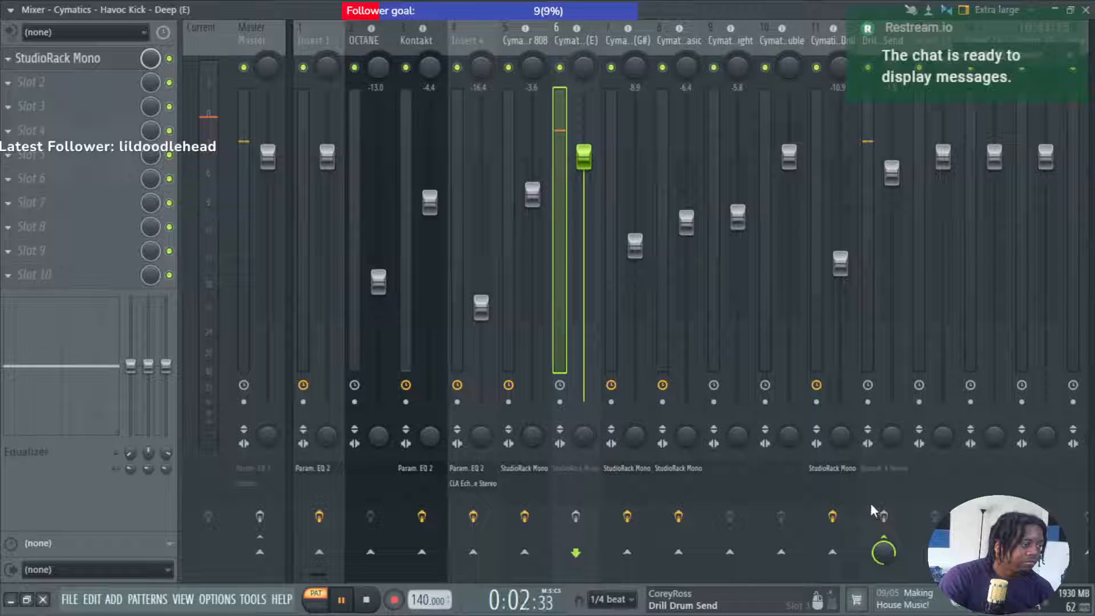
pyautogui.press('F5')
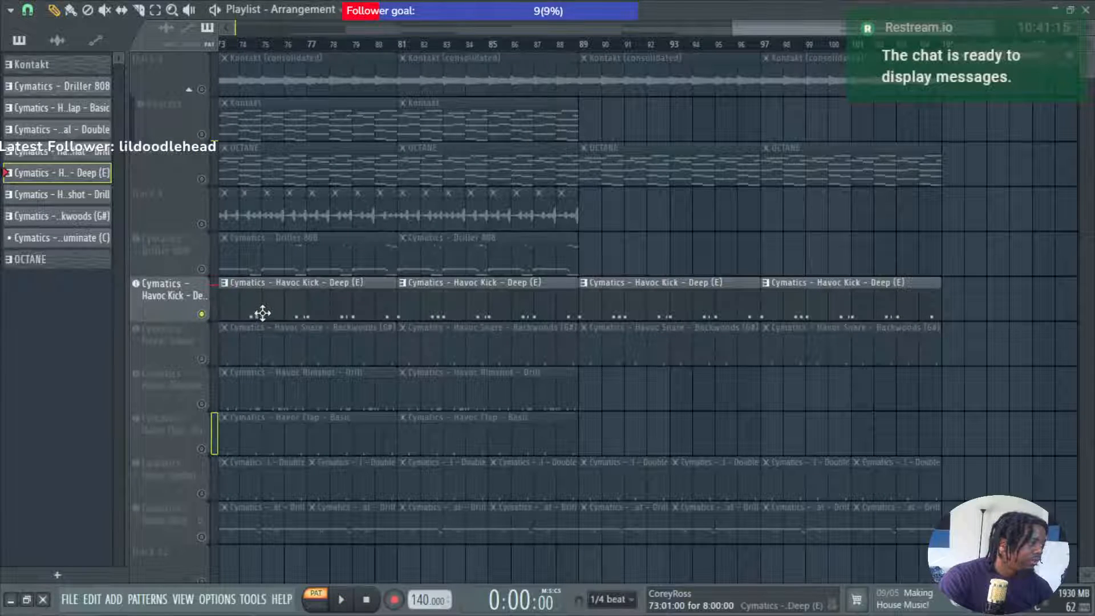
# Play the soloed kick in the song from bar 17 while following its pattern notes in the piano roll.
pyautogui.scroll(-5, 279, 316)
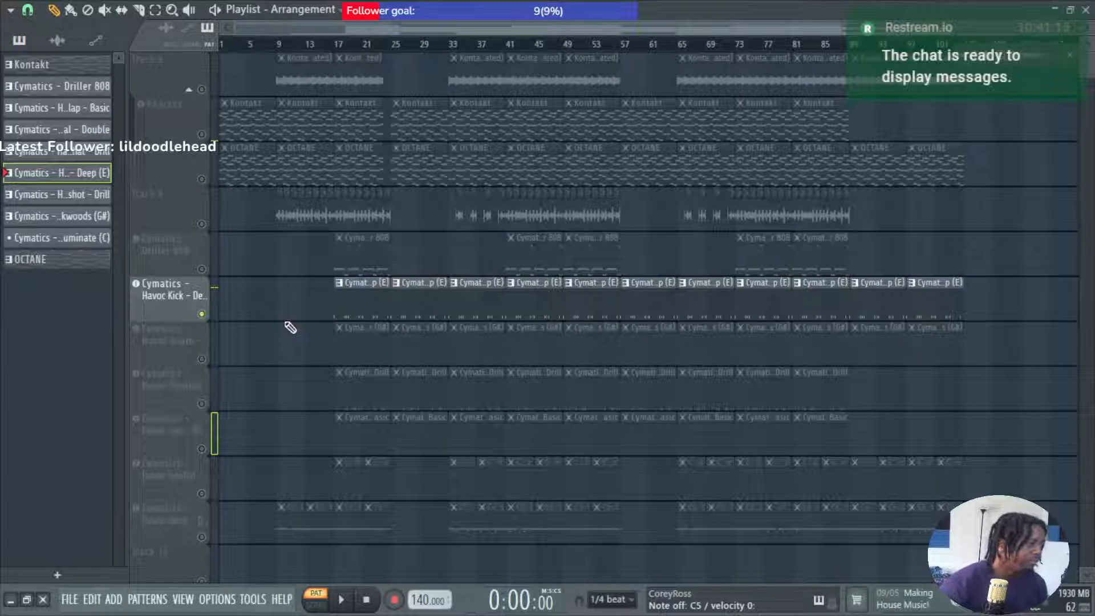
pyautogui.click(338, 50)
pyautogui.press('space')
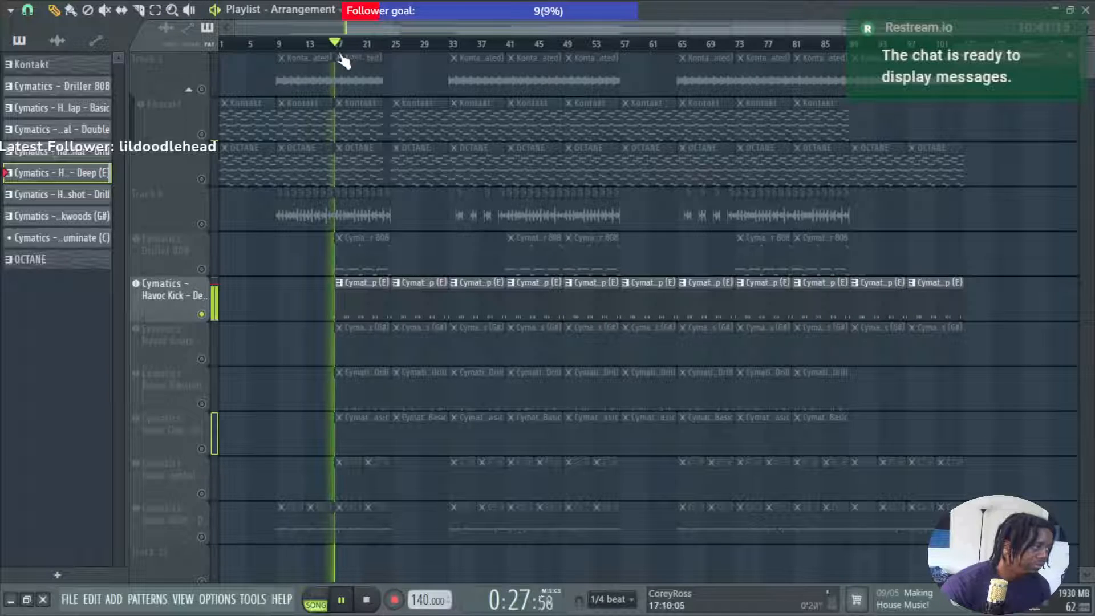
pyautogui.doubleClick(347, 296)
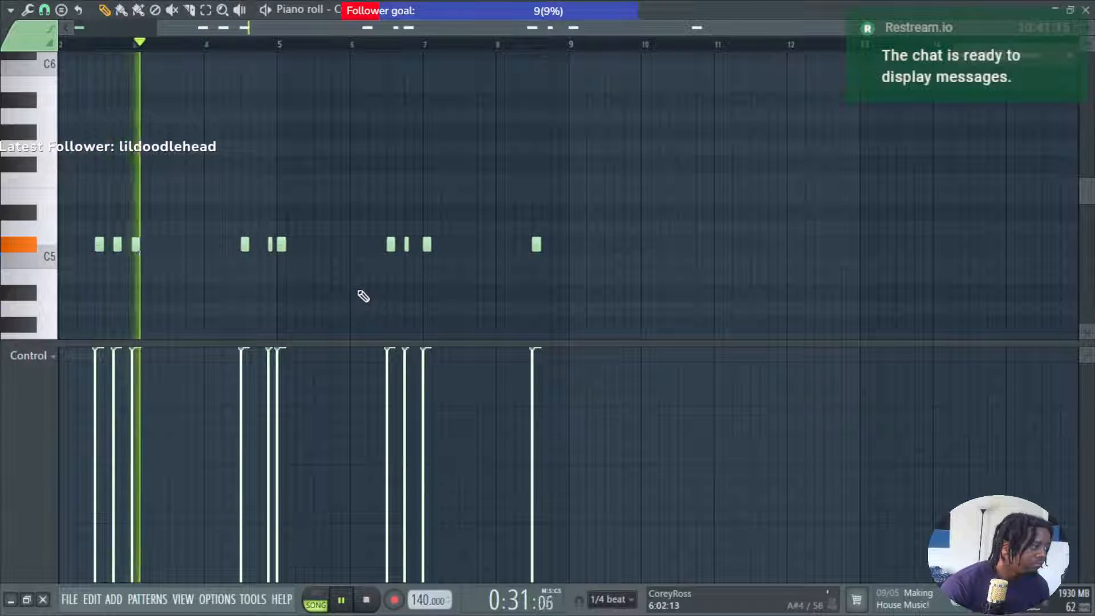
pyautogui.press('space')
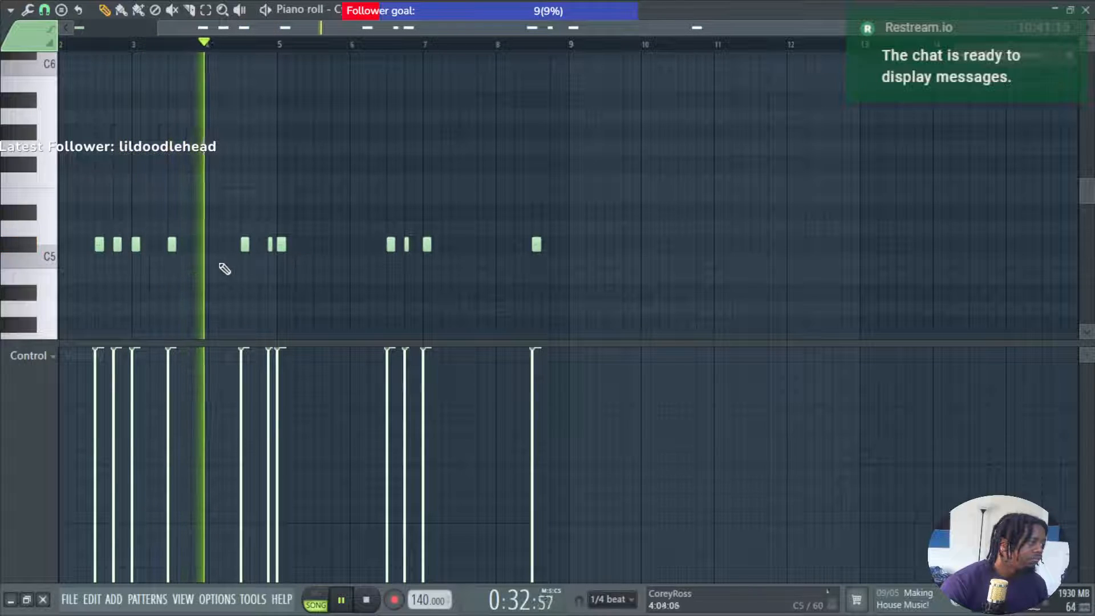
pyautogui.press('space')
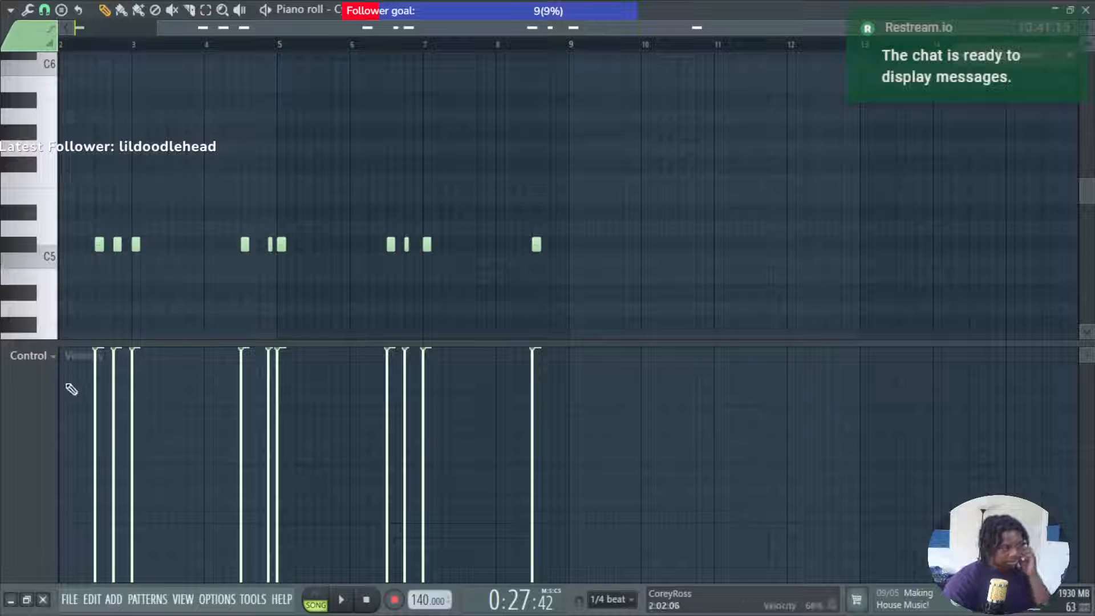
# Delete and re-enter the kick note at 2:13:00, then listen to the pattern in the song.
pyautogui.rightClick(118, 244)
pyautogui.click(114, 248)
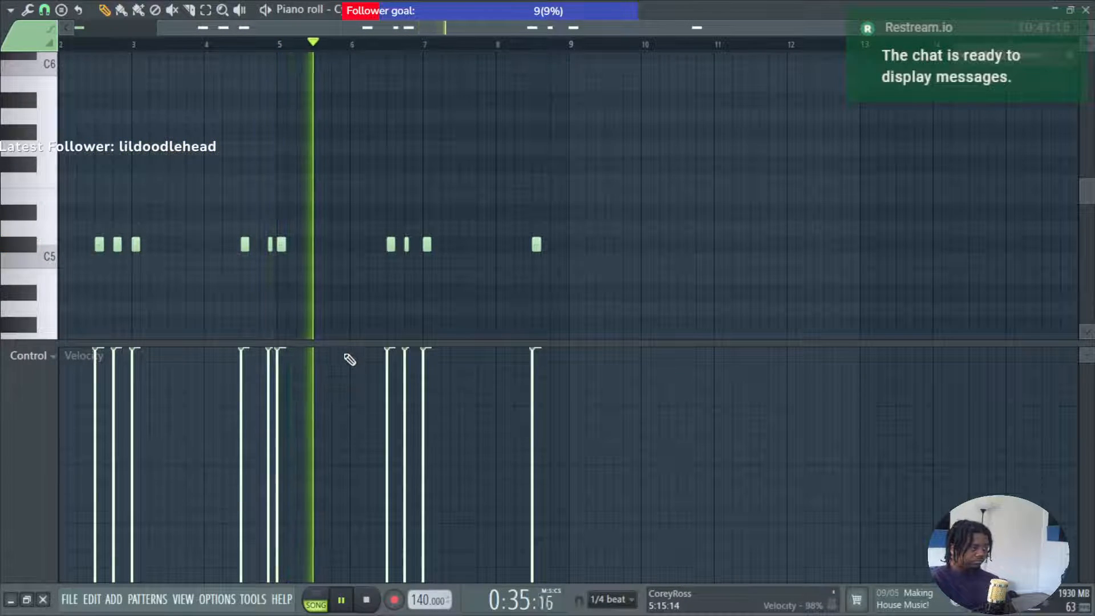
pyautogui.press('space')
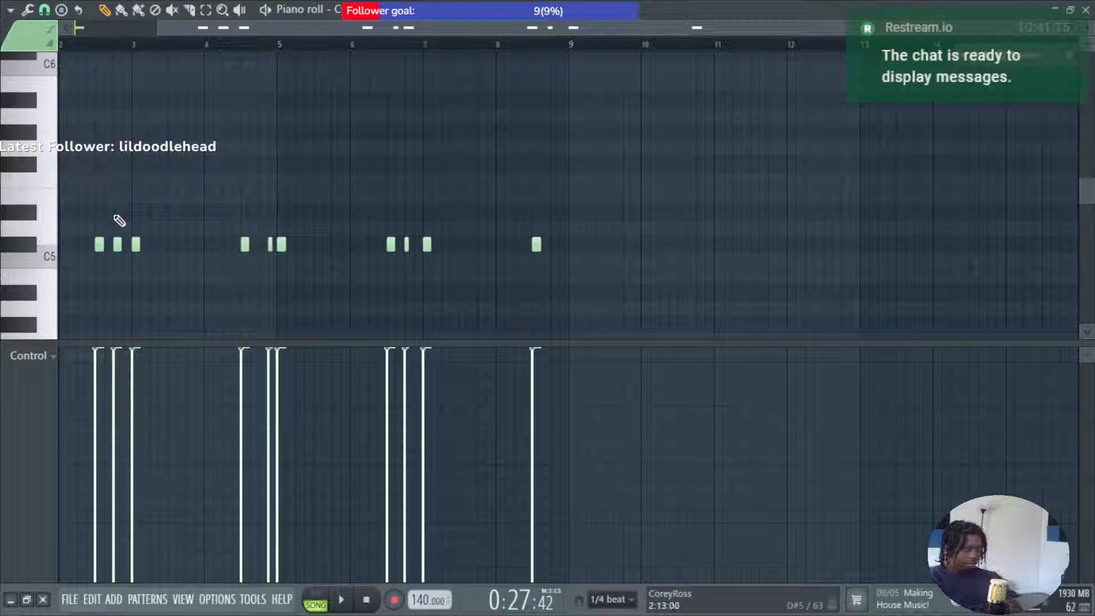
# Trim the silent tail off the Havoc Kick sample in its channel settings and play the result from bar 17.
pyautogui.press('F9')
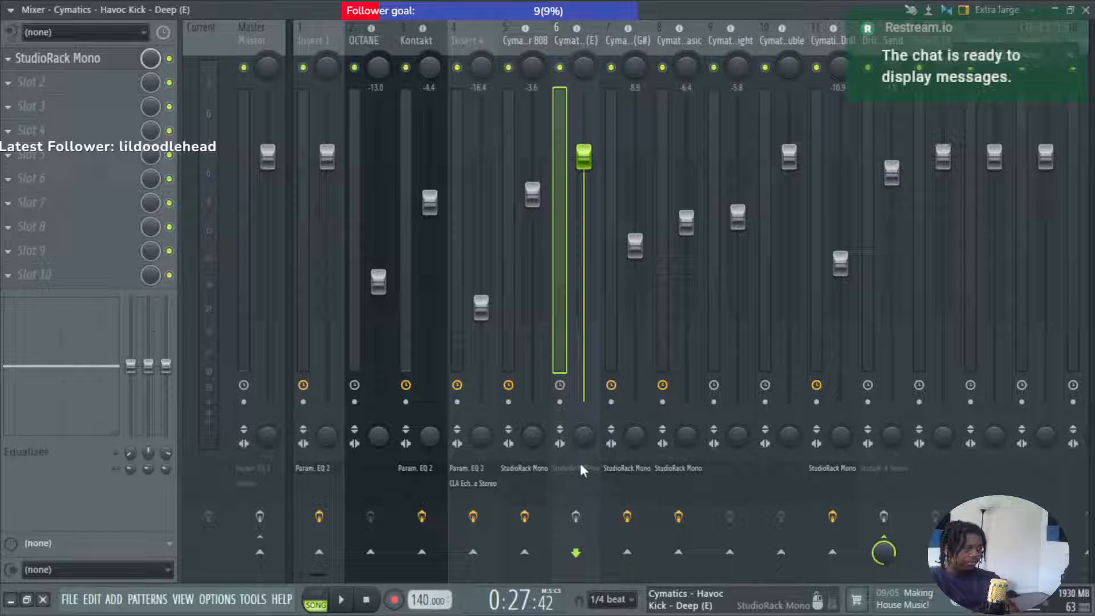
pyautogui.press('F9')
pyautogui.click(173, 296)
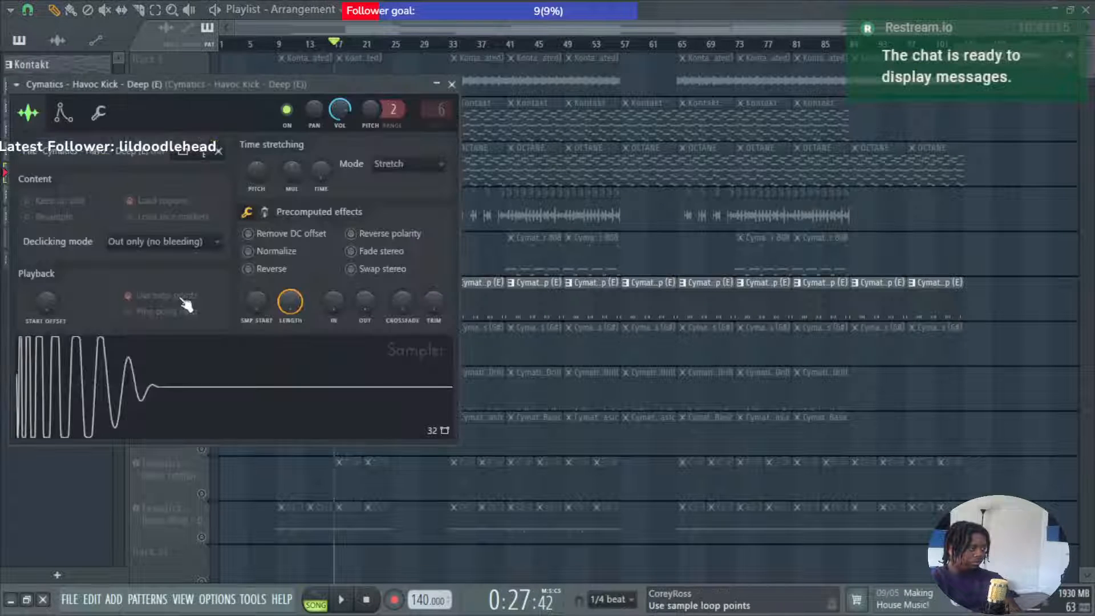
pyautogui.moveTo(438, 299); pyautogui.dragTo(436, 307)
pyautogui.press('space')
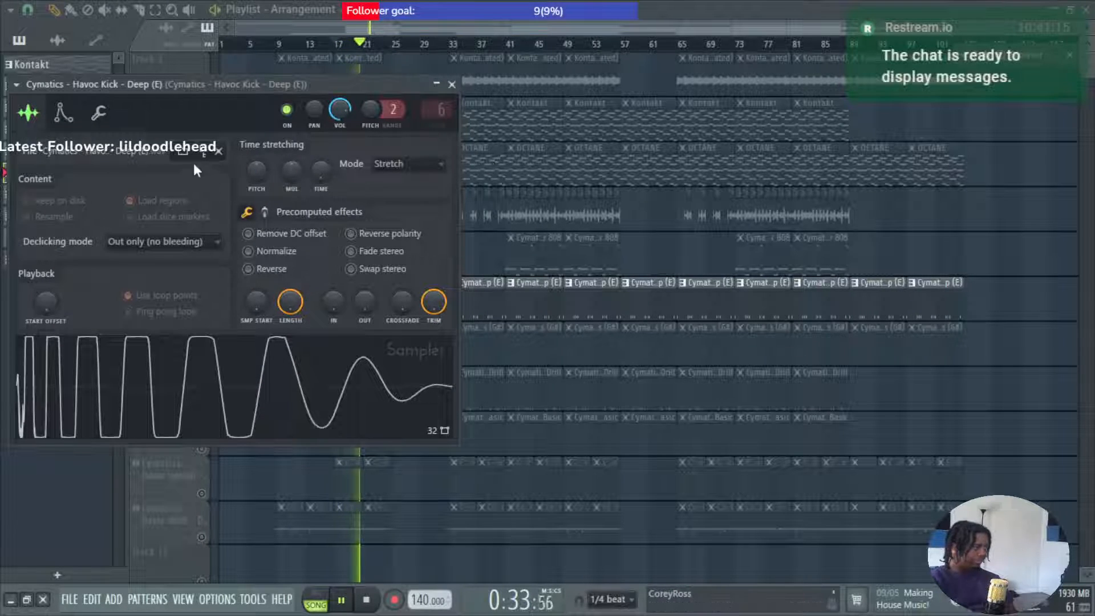
# Set the Havoc Kick channel's cut group to Cut 7 and By 7, listen to the kick and close its settings.
pyautogui.click(100, 114)
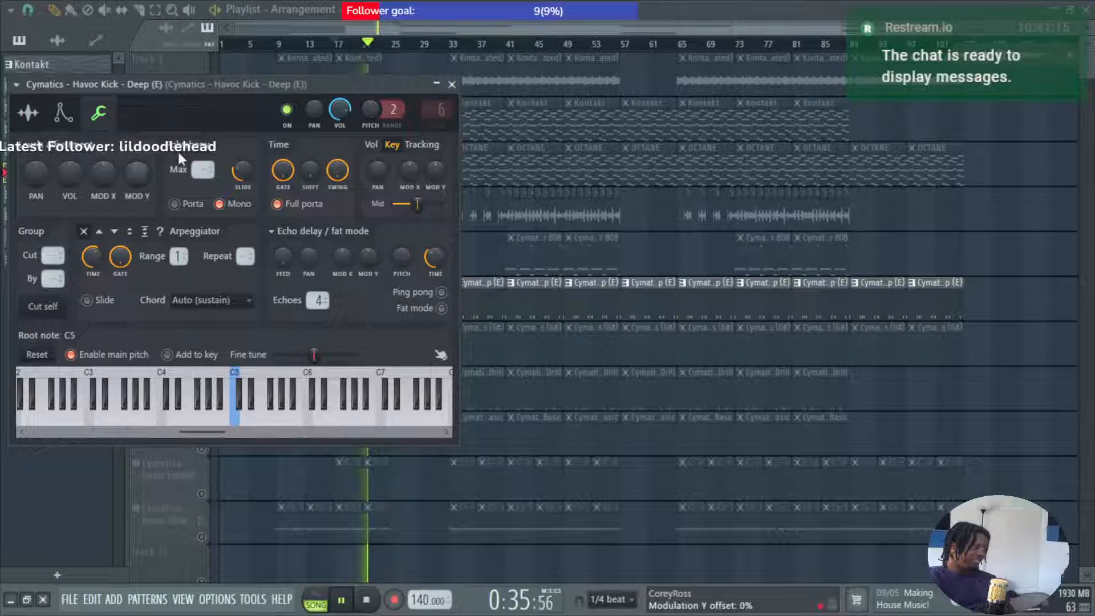
pyautogui.click(451, 85)
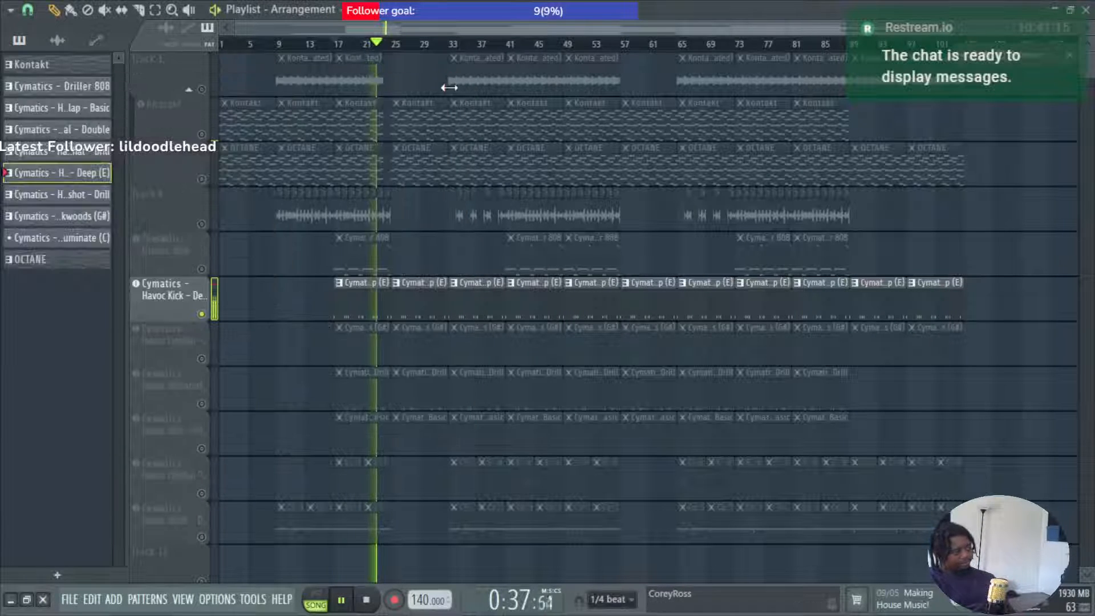
pyautogui.click(187, 298)
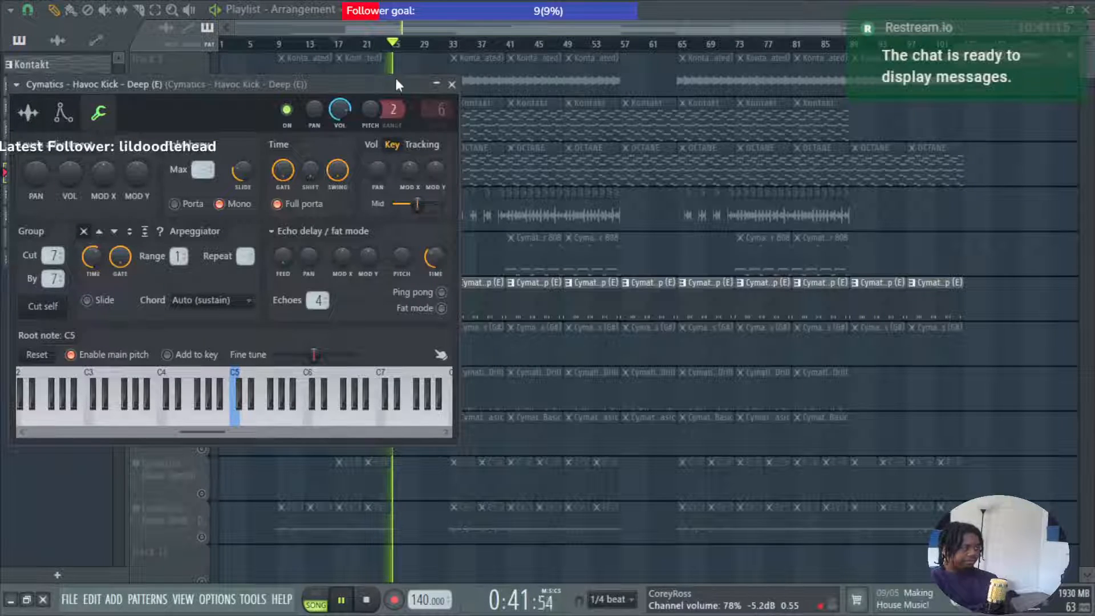
pyautogui.click(451, 85)
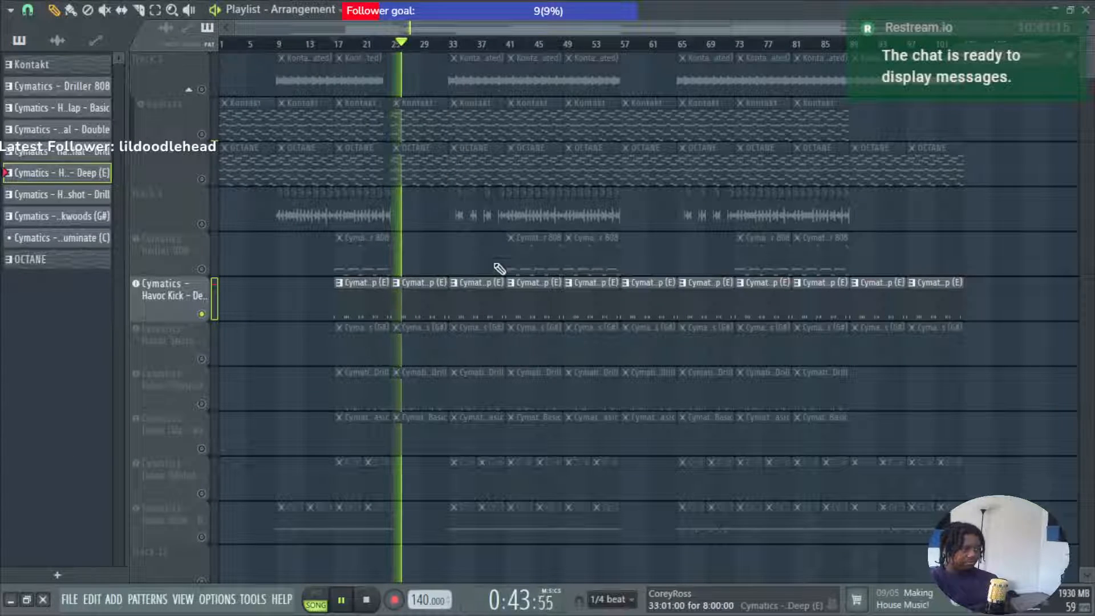
pyautogui.press('space')
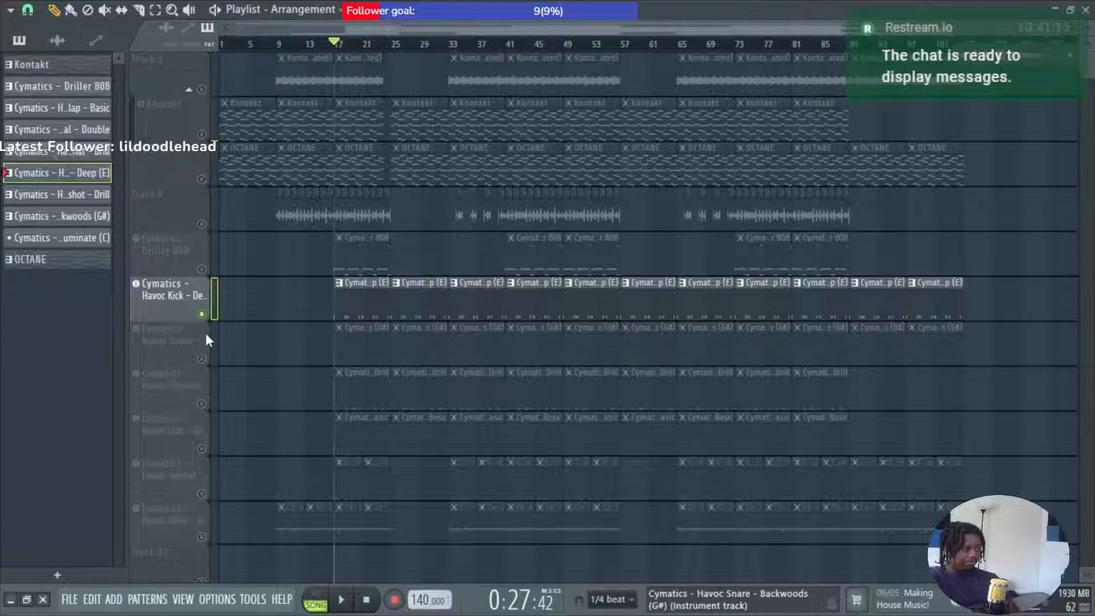
# Unsolo the Havoc Kick track and play the full arrangement from bar 17.
pyautogui.rightClick(207, 314)
pyautogui.press('space')
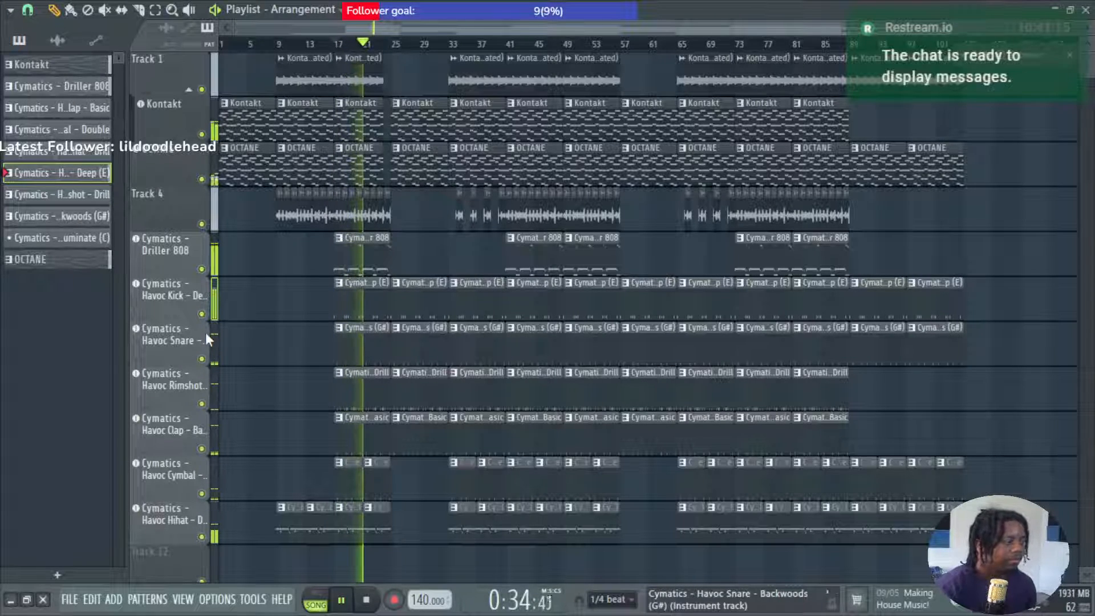
pyautogui.press('space')
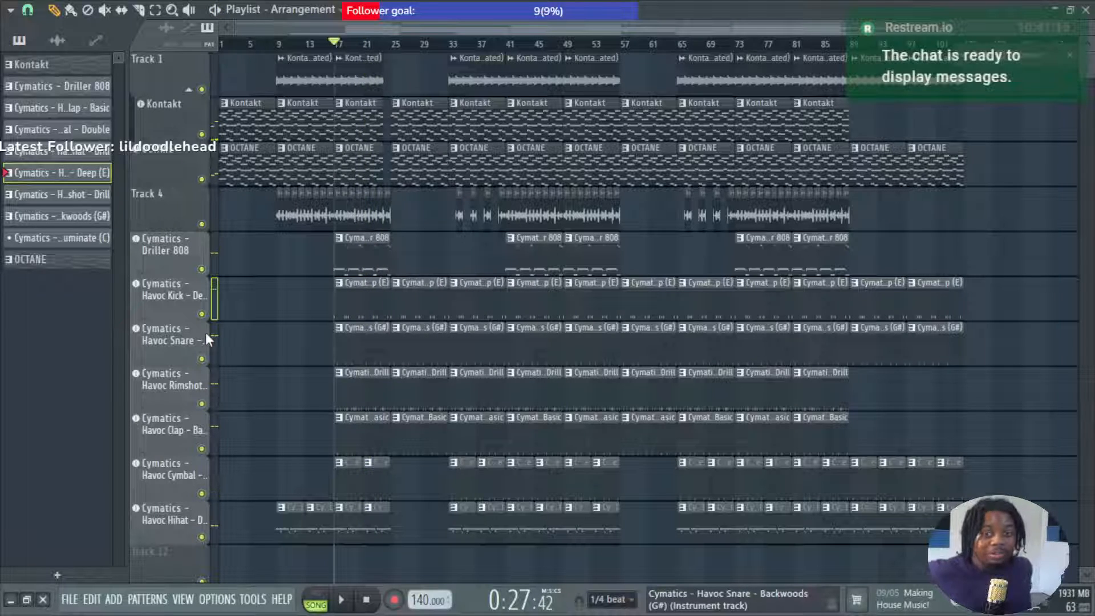
pyautogui.press('space')
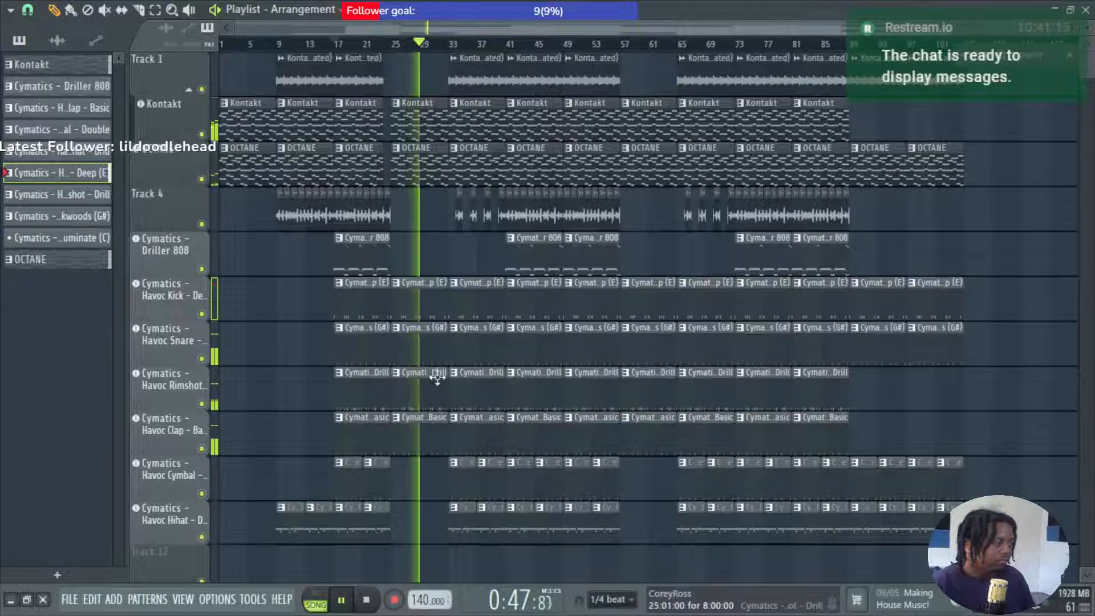
pyautogui.scroll(3, 505, 386)
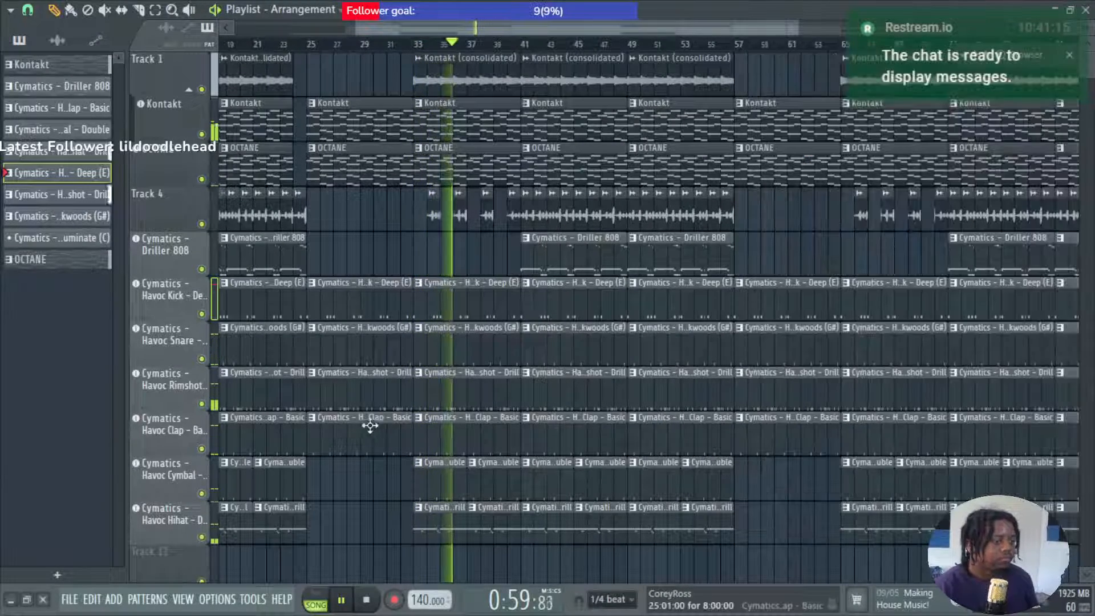
pyautogui.scroll(-4, 478, 427)
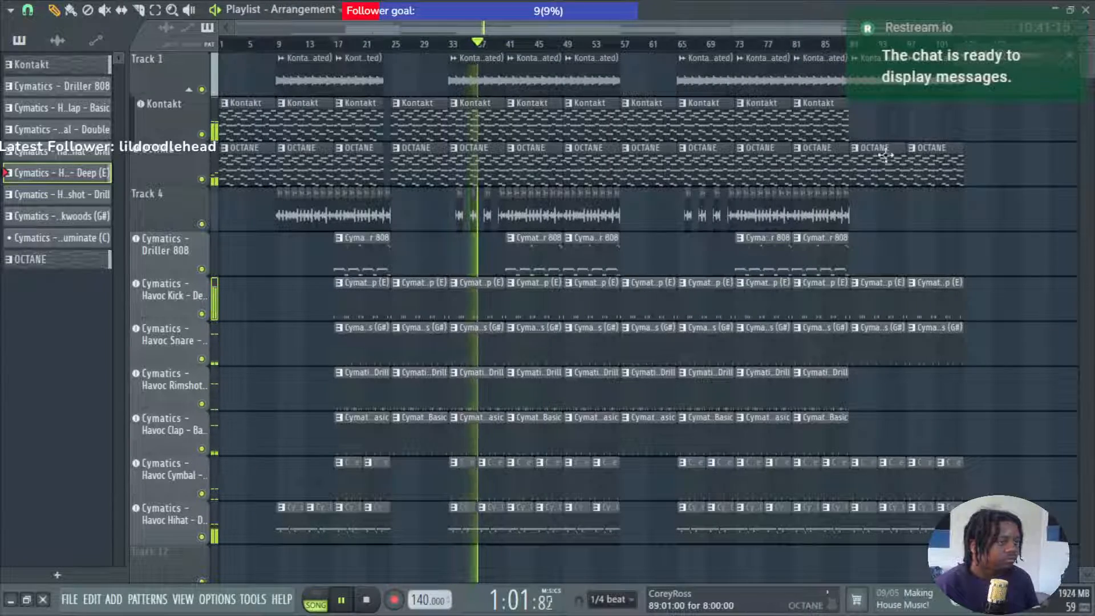
# Browse the Cymatics sample pack folders in the browser while the song plays, collapsing the Infinity Vocal Pack, and stop playback.
pyautogui.moveTo(1014, 295)
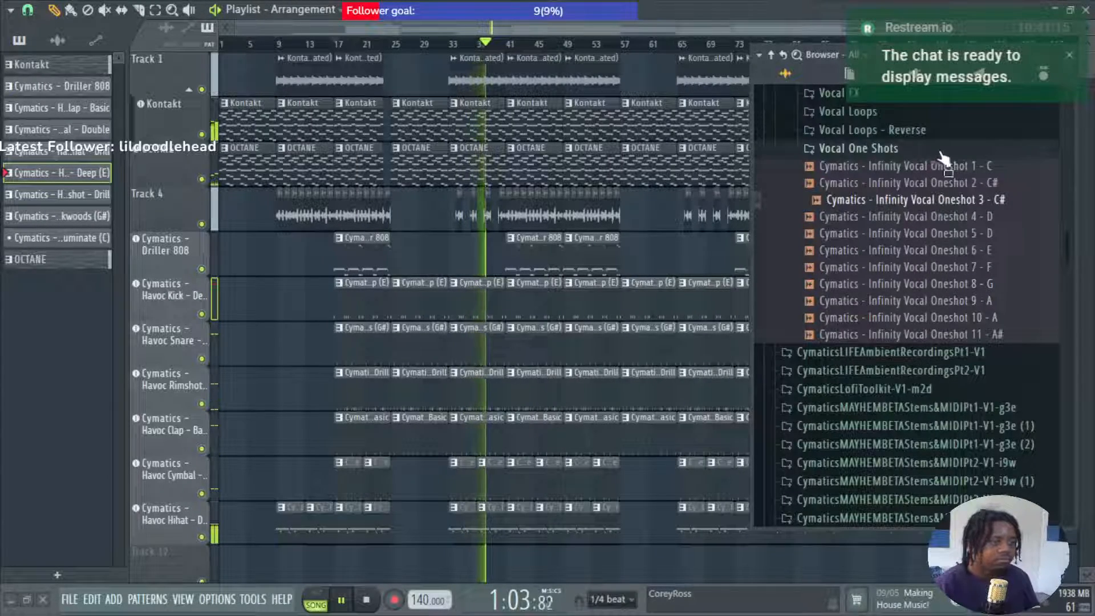
pyautogui.click(858, 149)
pyautogui.scroll(-3, 925, 220)
pyautogui.scroll(-1, 927, 229)
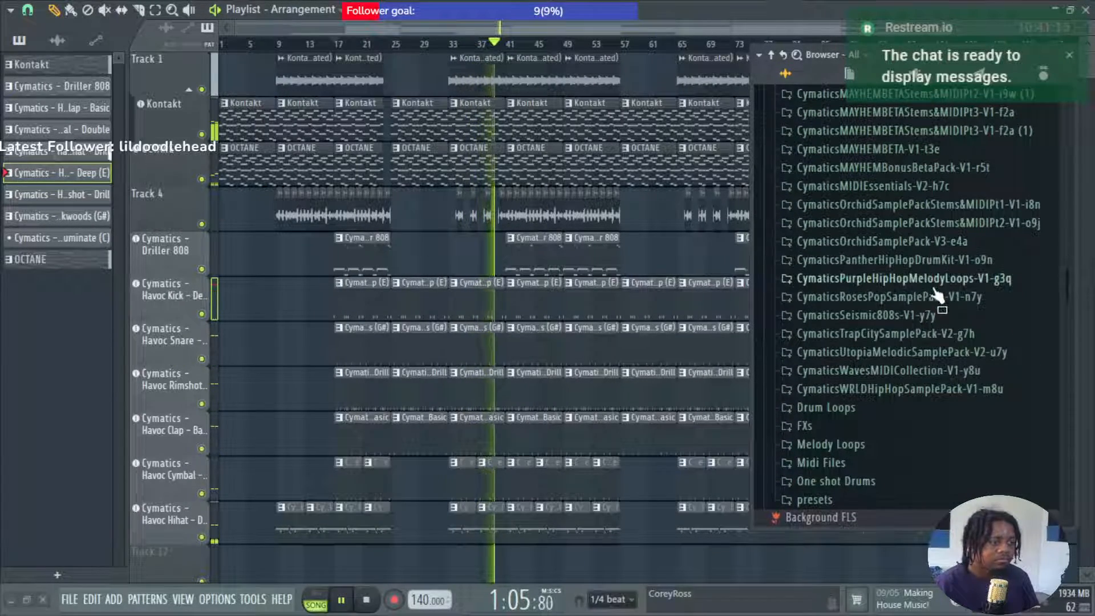
pyautogui.scroll(-2, 930, 296)
pyautogui.scroll(5, 930, 297)
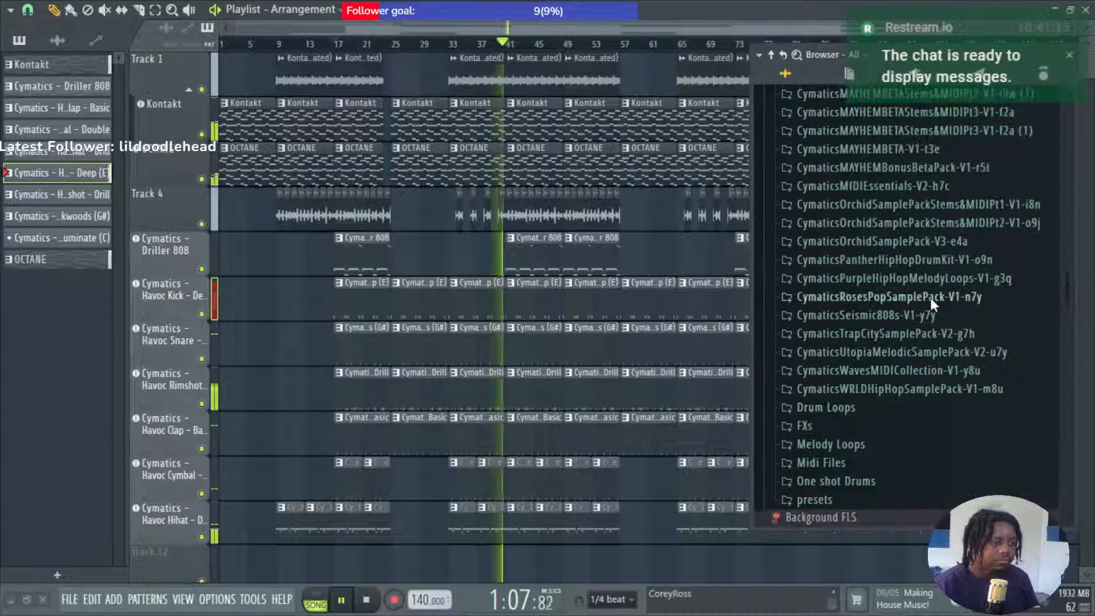
pyautogui.scroll(3, 929, 296)
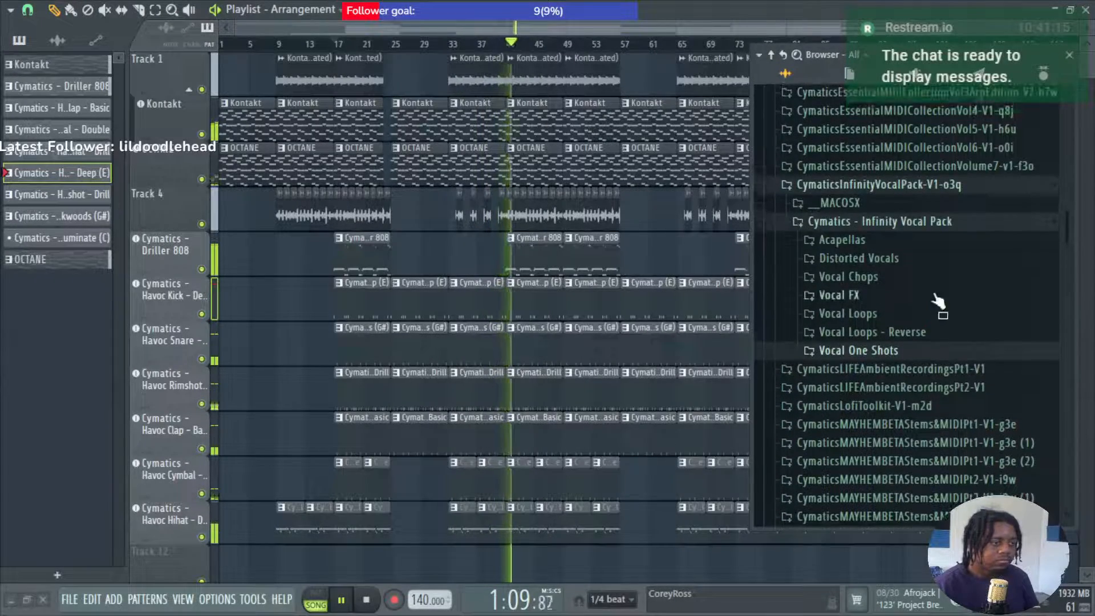
pyautogui.click(932, 222)
pyautogui.scroll(2, 926, 283)
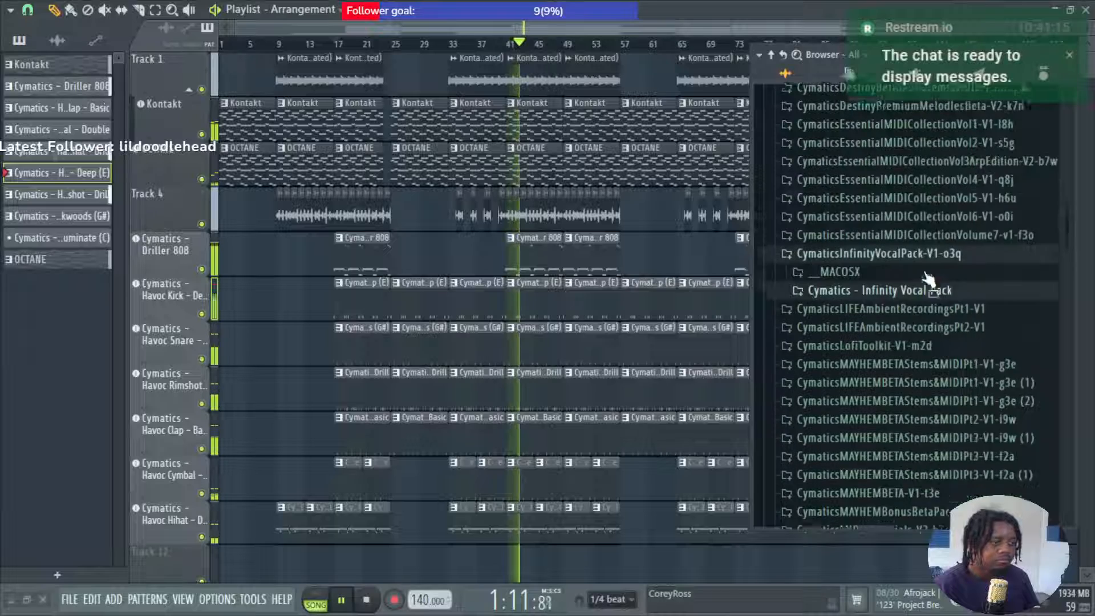
pyautogui.click(931, 288)
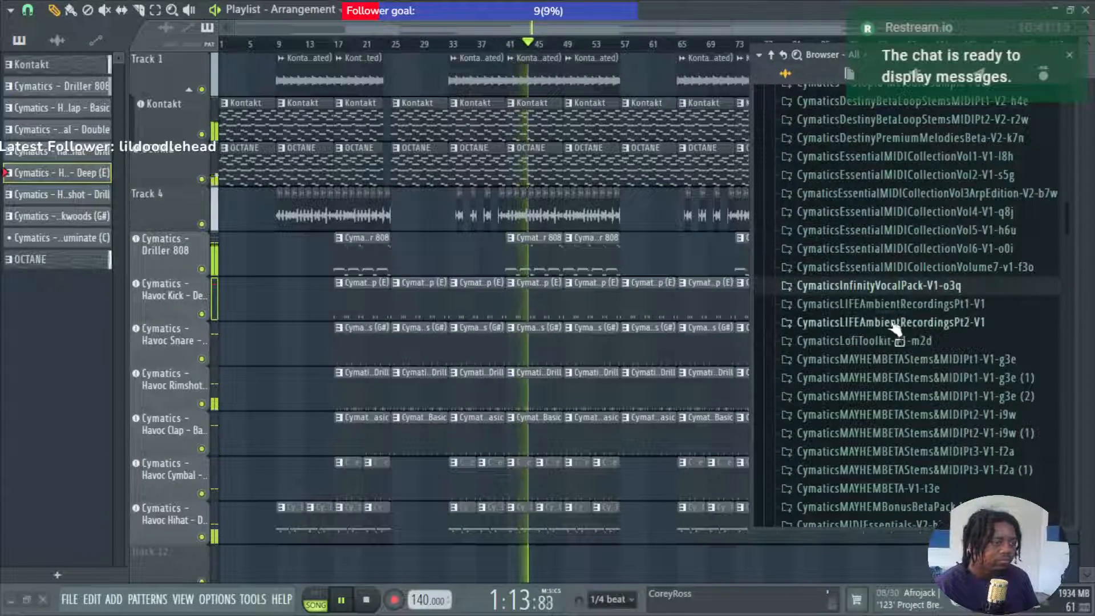
pyautogui.scroll(-4, 941, 329)
pyautogui.scroll(-2, 944, 336)
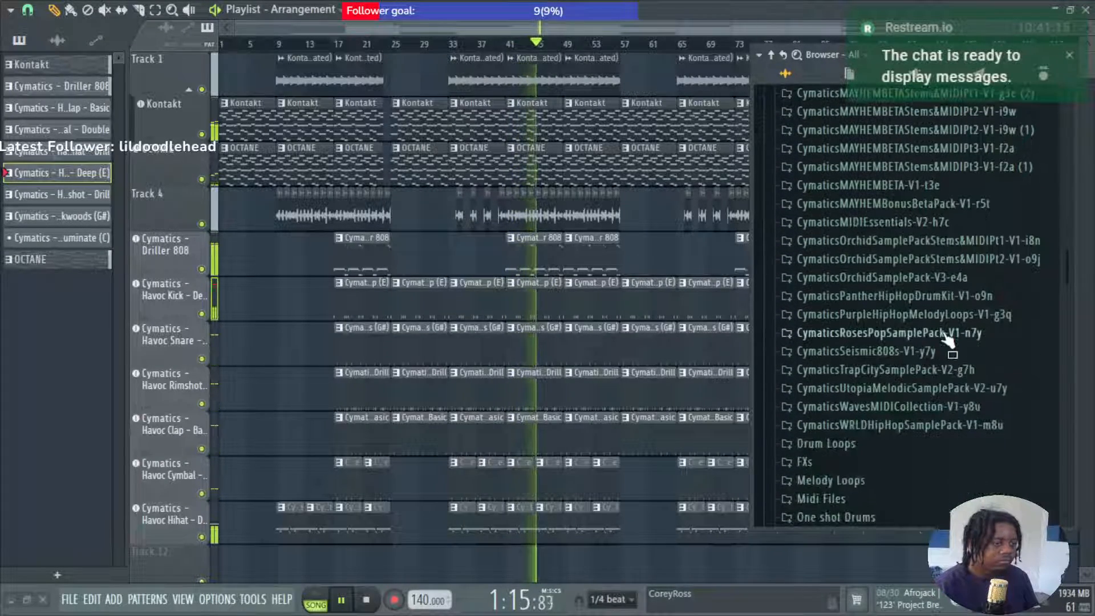
pyautogui.scroll(-2, 943, 336)
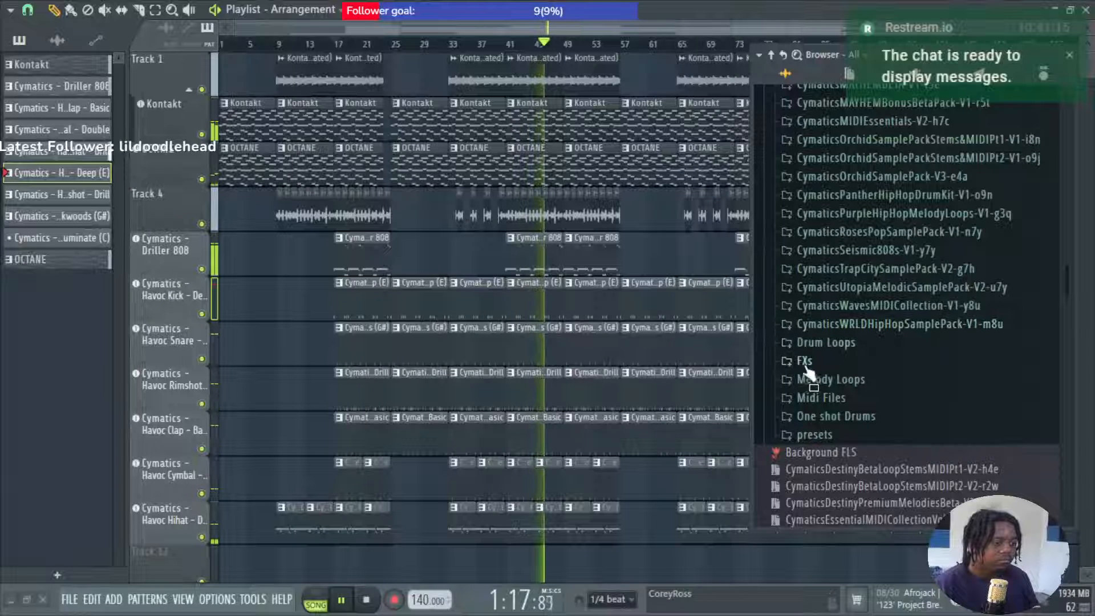
pyautogui.press('space')
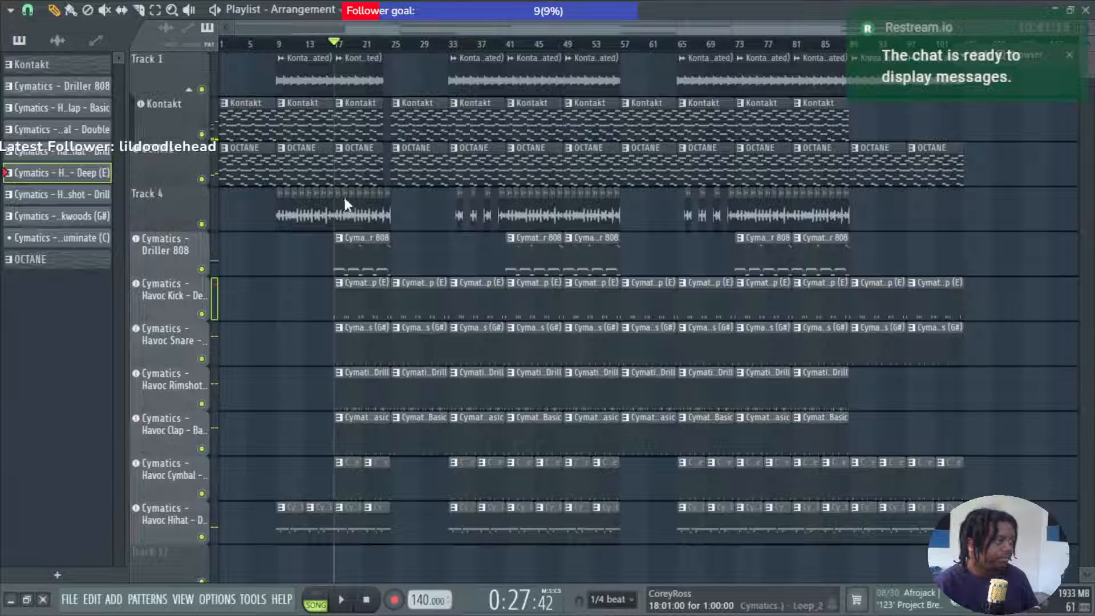
# Save the project as Drumpre in the FLVIDZ folder inside My Instrumentals.1.
pyautogui.hotkey('ctrl', 'shift', 's')
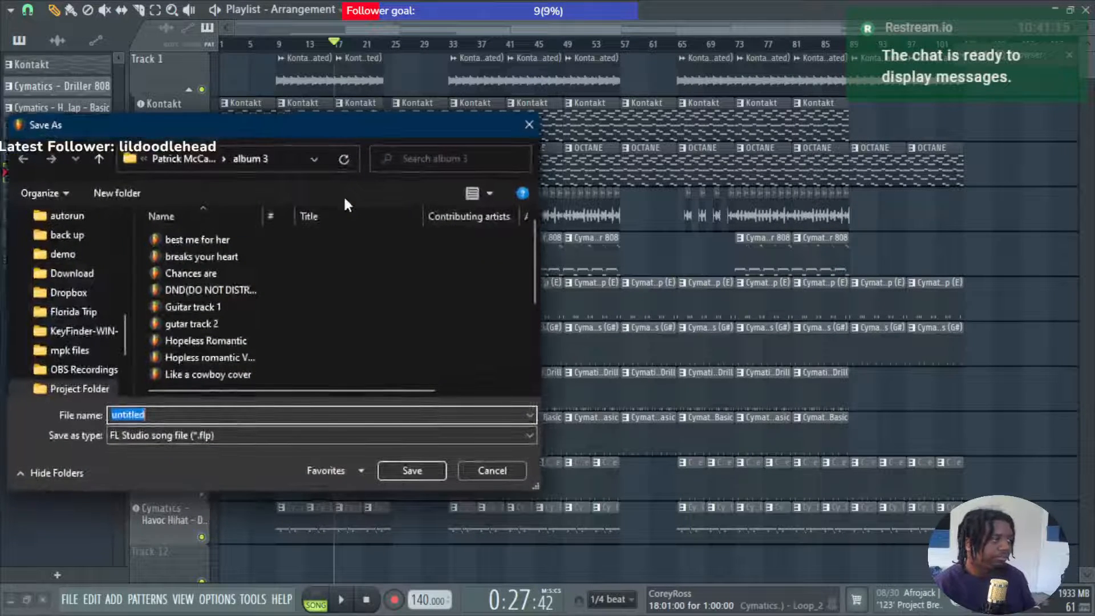
pyautogui.click(100, 158)
pyautogui.click(101, 158)
pyautogui.click(100, 158)
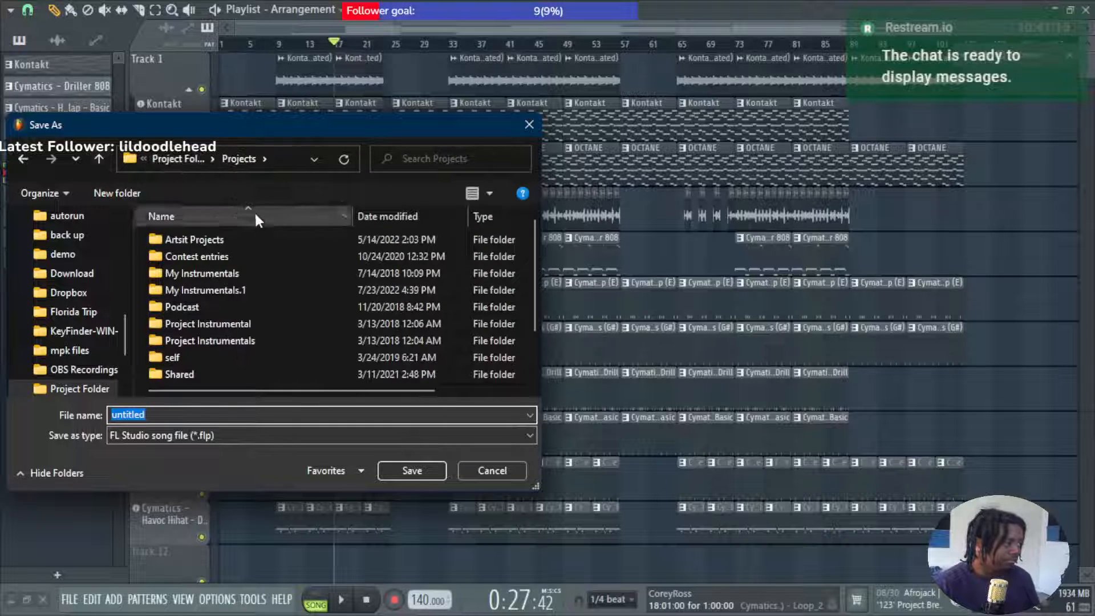
pyautogui.doubleClick(270, 290)
pyautogui.click(265, 272)
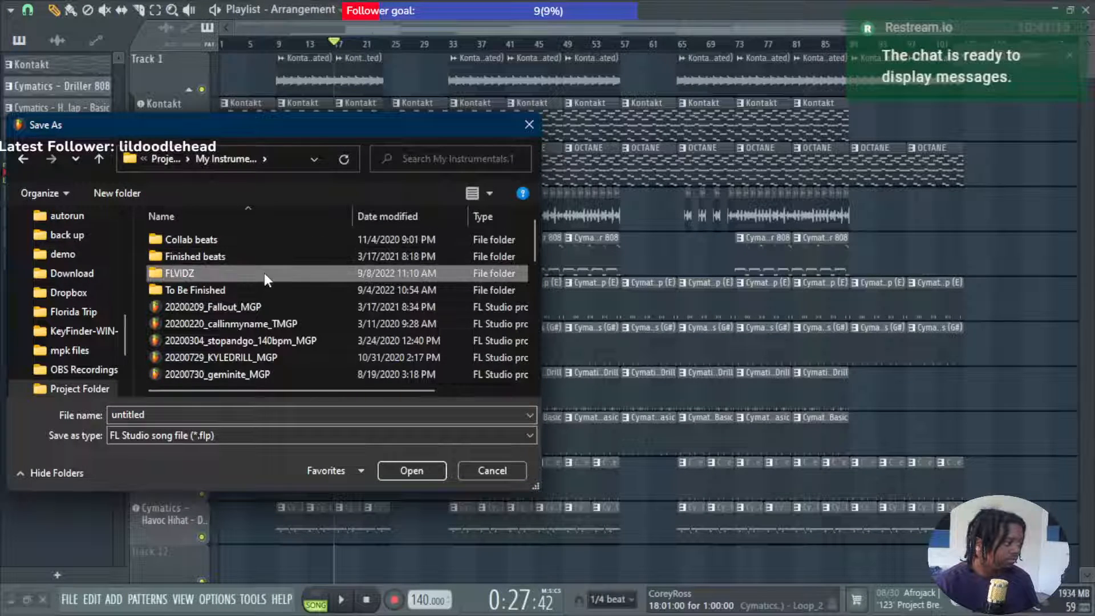
pyautogui.doubleClick(265, 273)
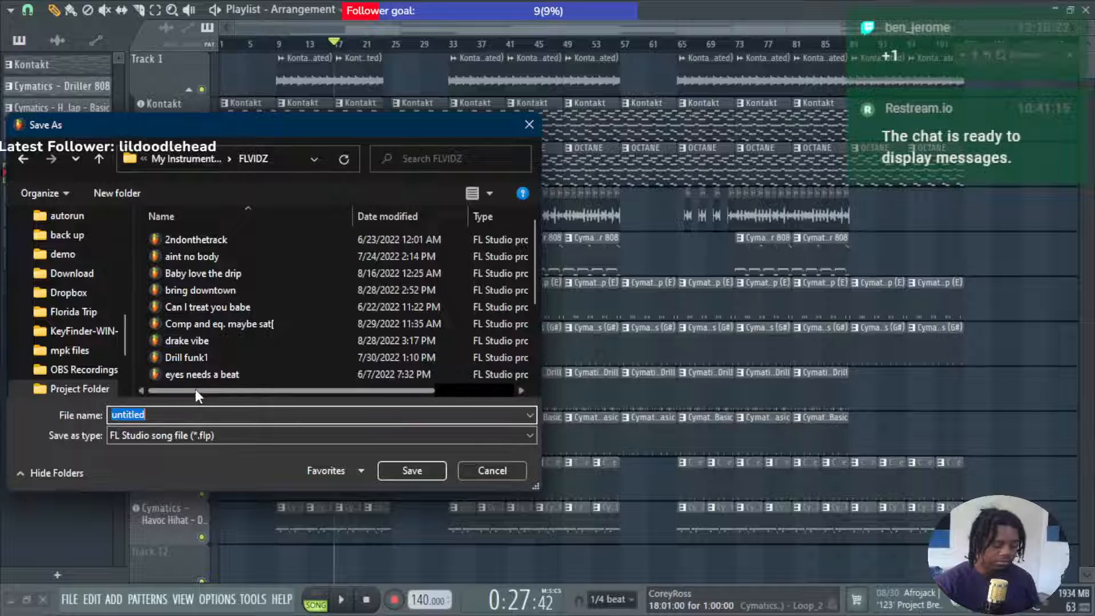
pyautogui.write('Dr')
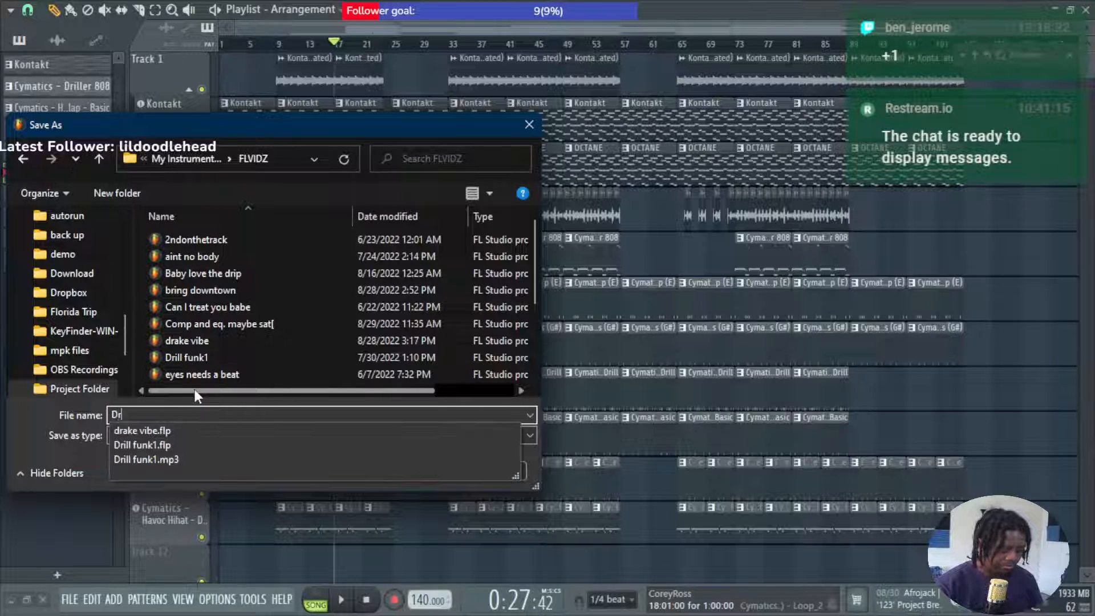
pyautogui.write('umset')
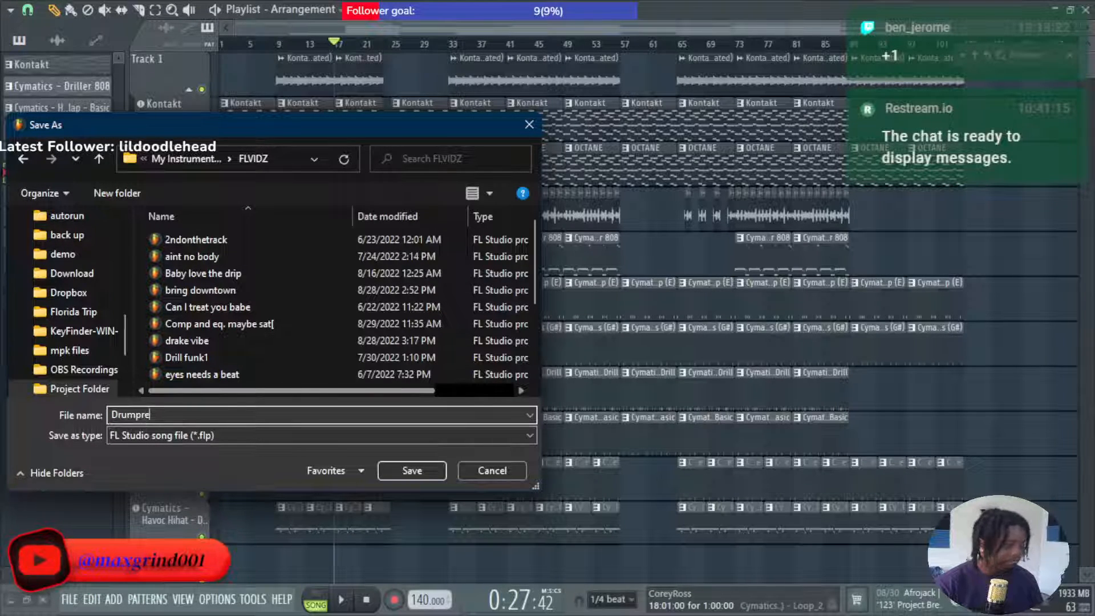
pyautogui.press('Return')
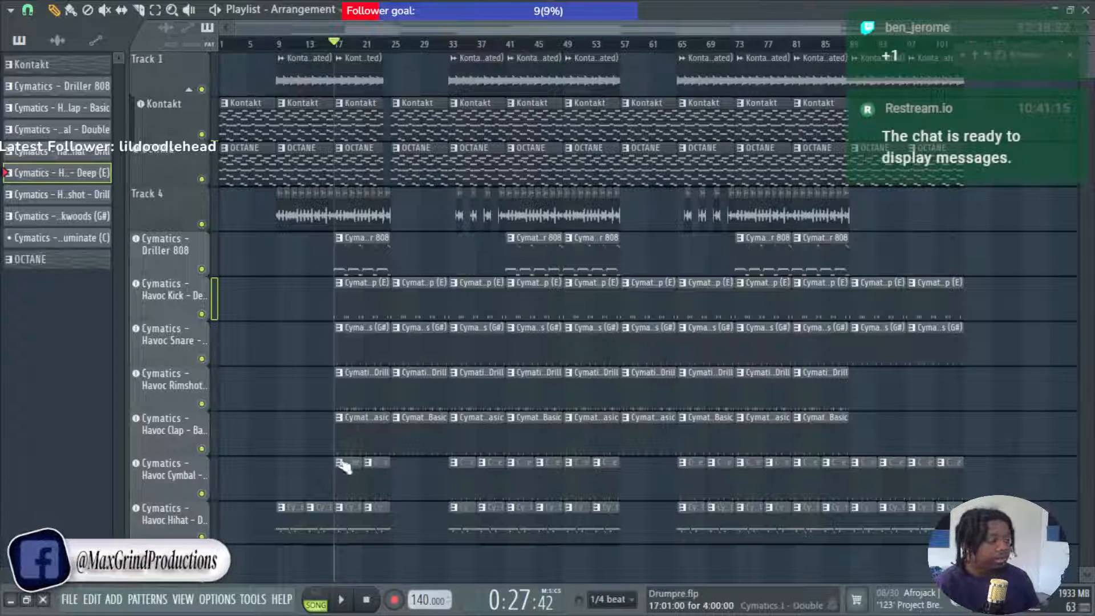
# Start a new empty project, replace it with the recent project SKY JORDAN PRESET MIX.flp and close its A1TriggerGate window.
pyautogui.click(69, 599)
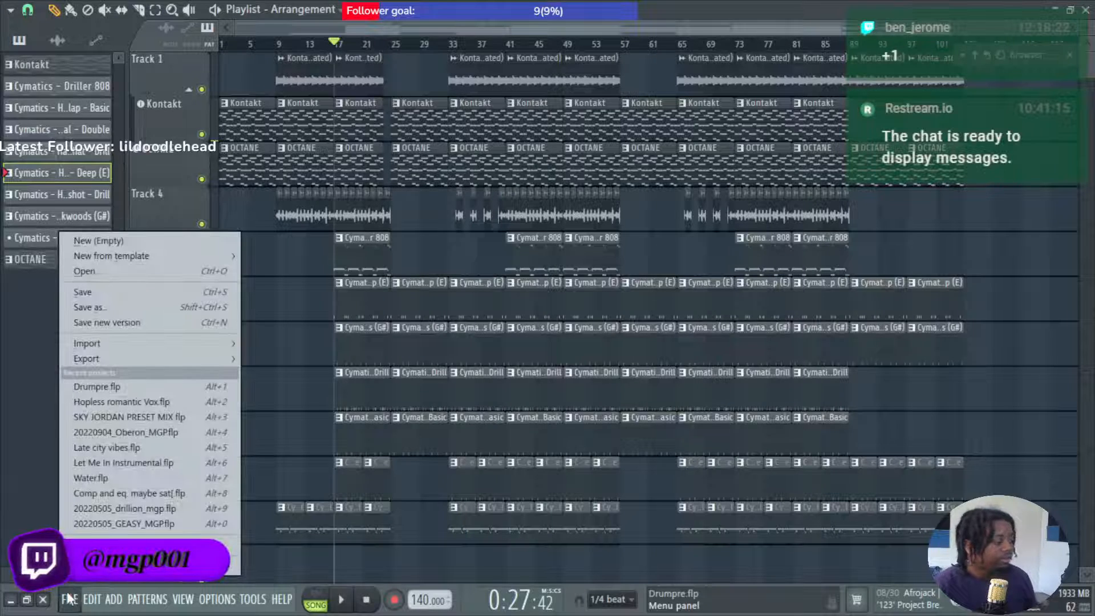
pyautogui.click(205, 241)
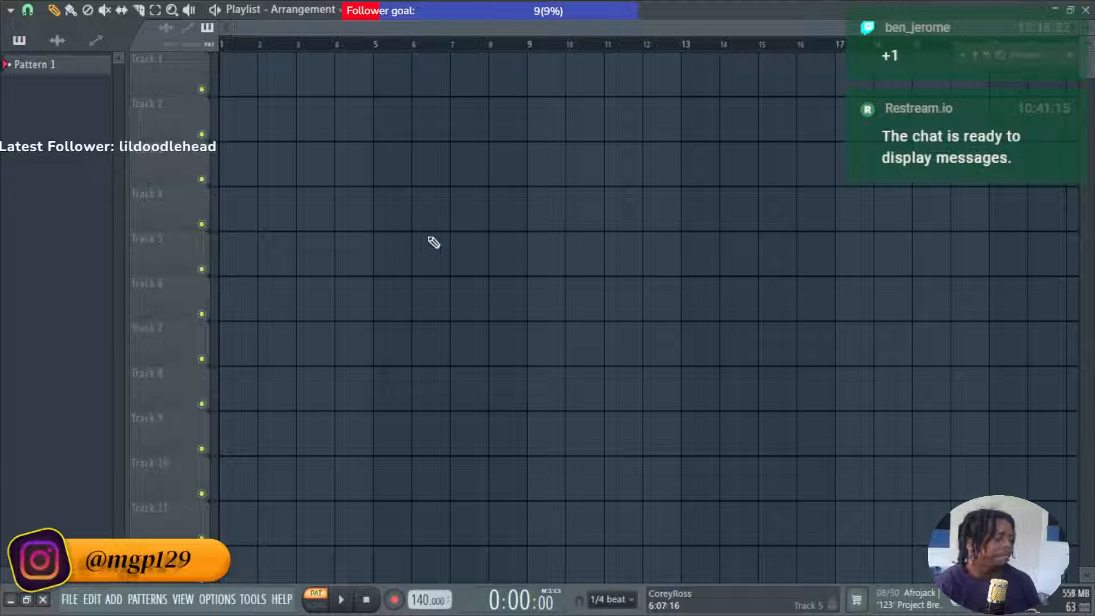
pyautogui.click(70, 599)
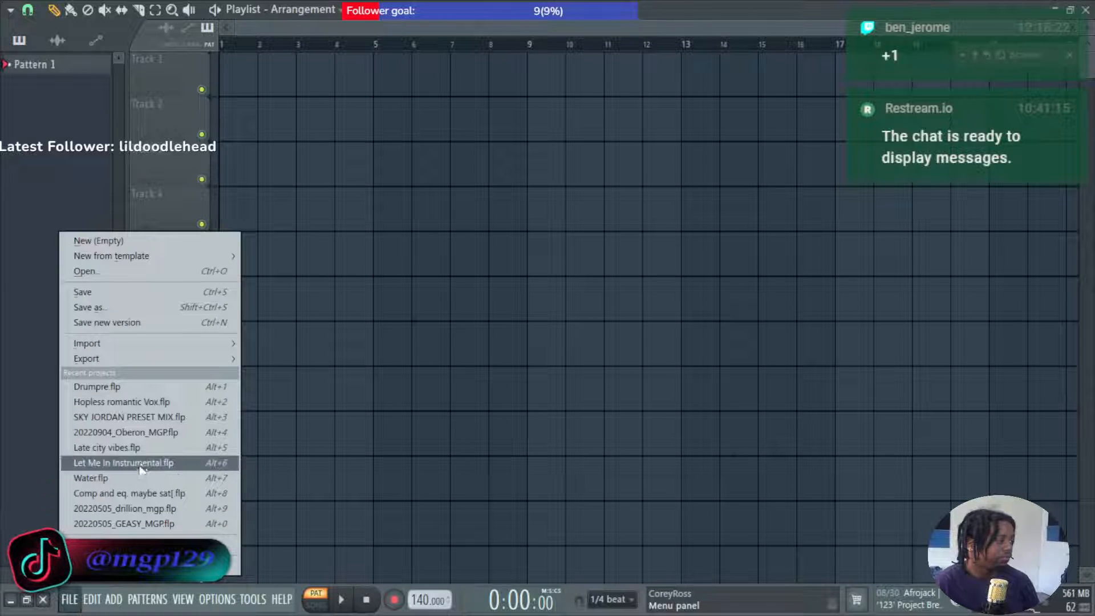
pyautogui.click(197, 422)
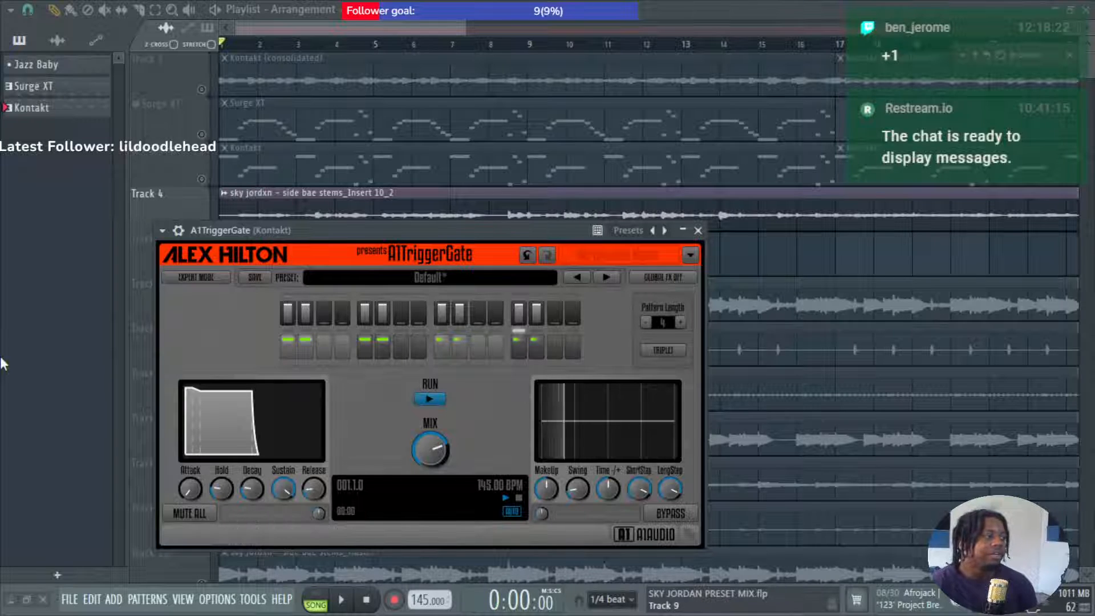
pyautogui.click(697, 229)
pyautogui.moveTo(463, 26); pyautogui.dragTo(1091, 101)
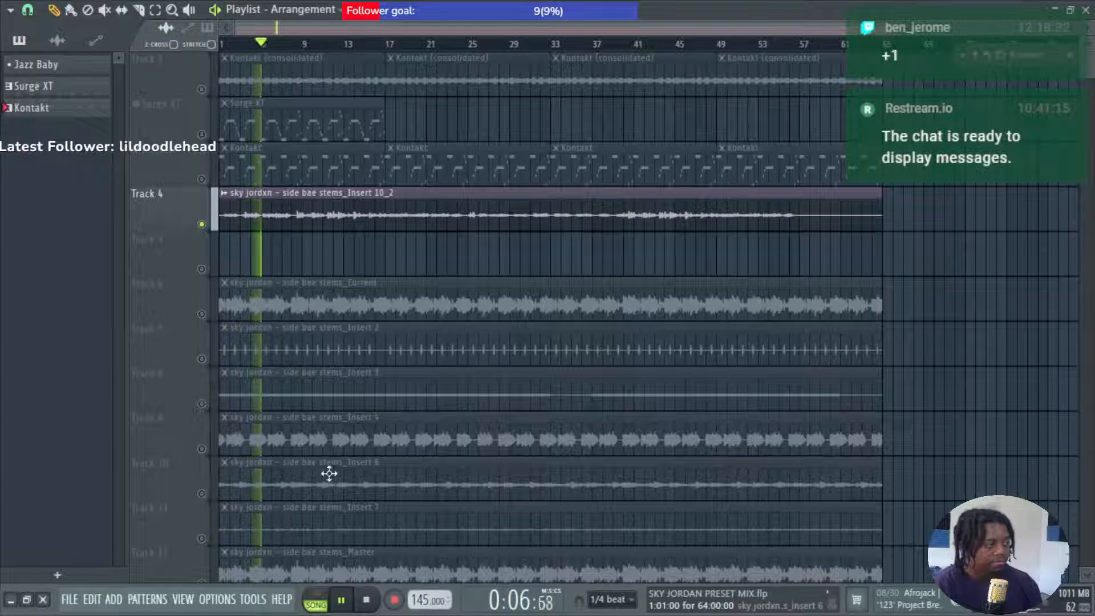
# Unmute the Kontakt, Surge XT and Track 1 playlist tracks during playback.
pyautogui.click(202, 179)
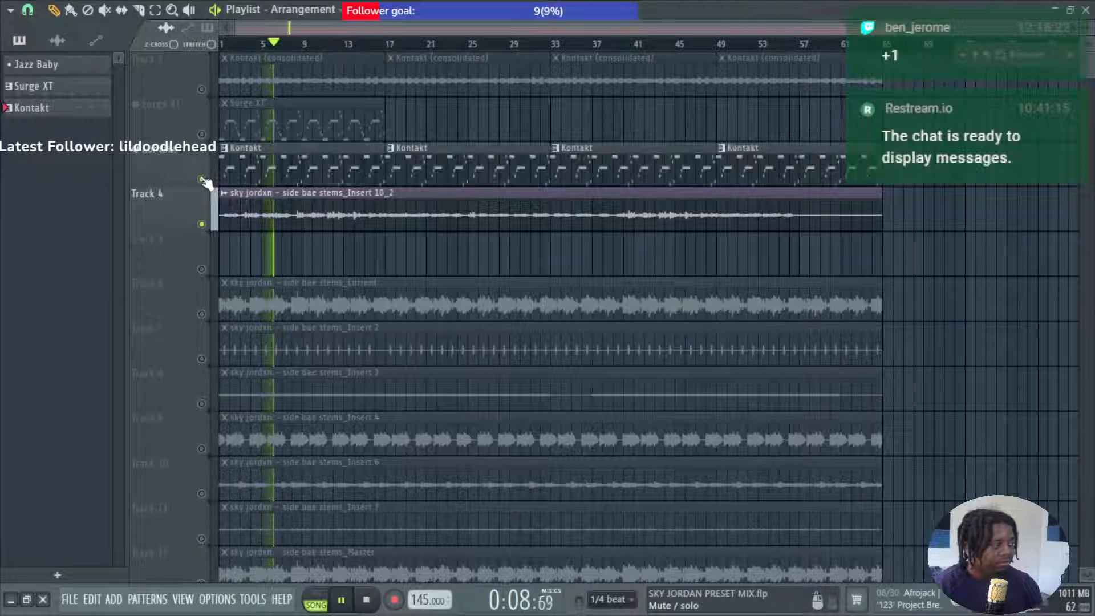
pyautogui.click(201, 134)
pyautogui.click(201, 90)
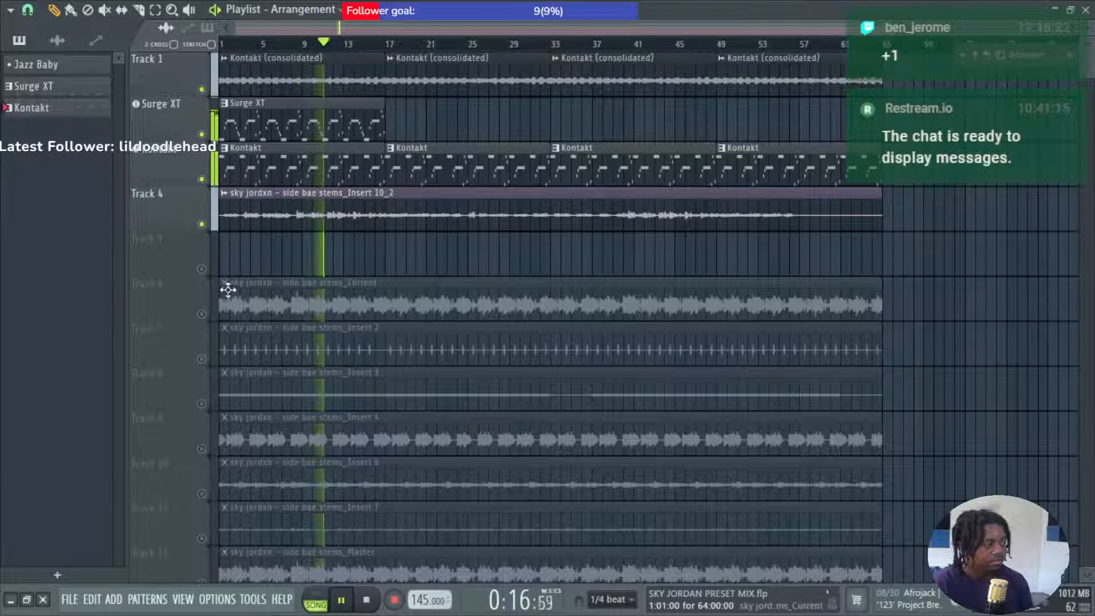
# Unmute the stem tracks Track 7 through Track 11, leaving the Current and Master stems muted.
pyautogui.click(201, 359)
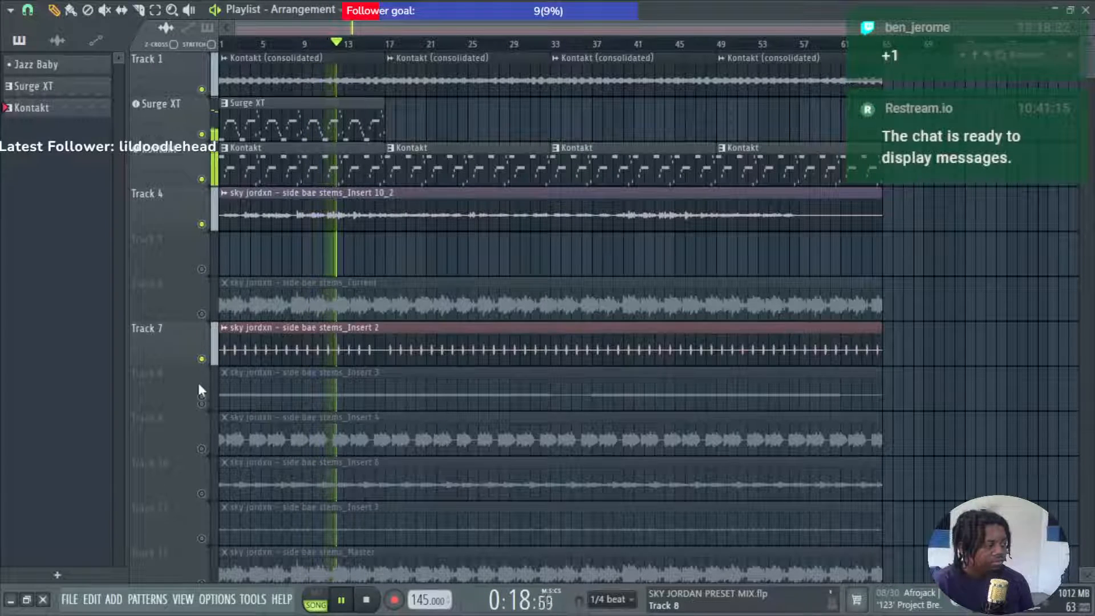
pyautogui.click(201, 404)
pyautogui.click(202, 448)
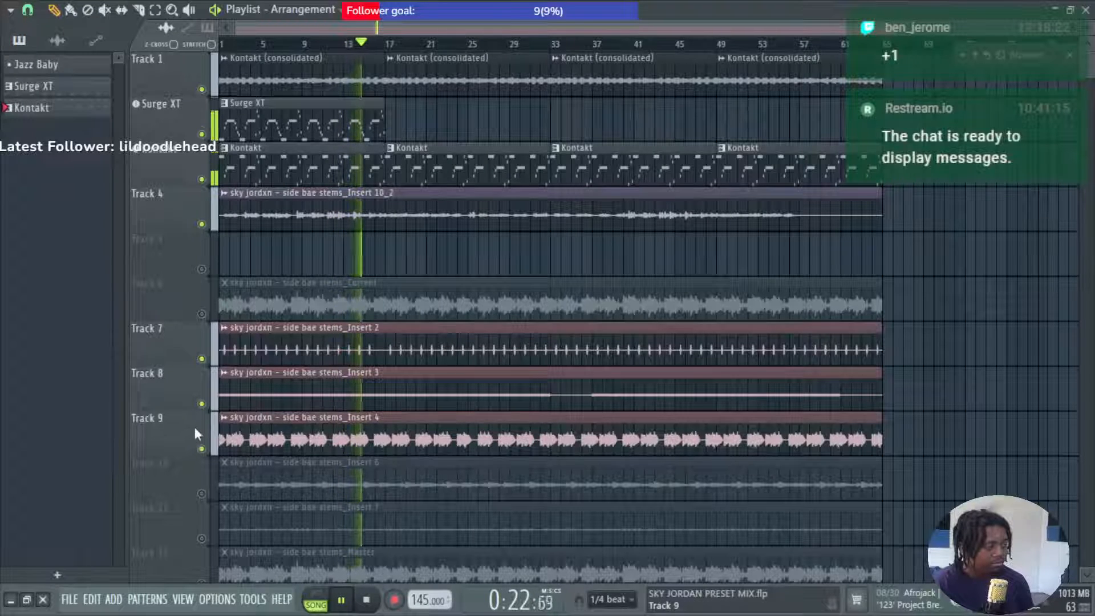
pyautogui.scroll(-2, 195, 432)
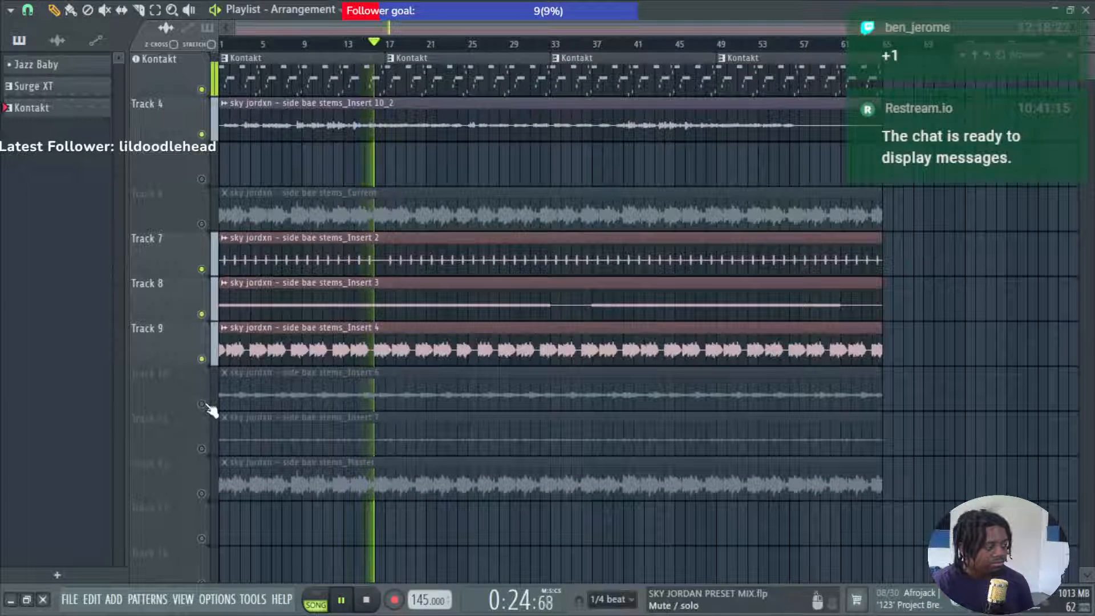
pyautogui.click(202, 404)
pyautogui.click(202, 448)
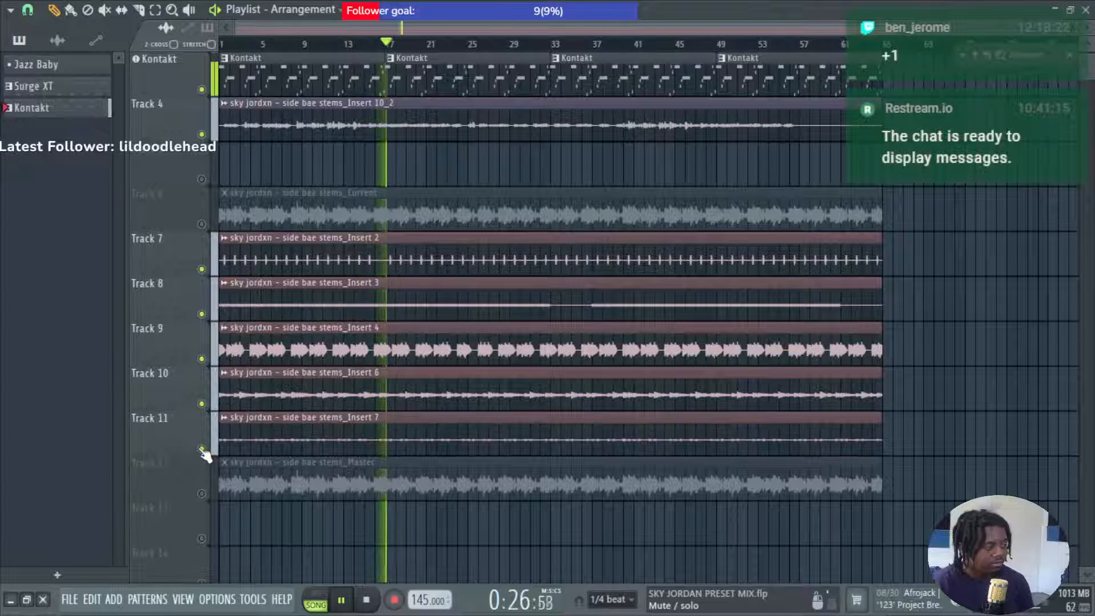
pyautogui.scroll(2, 205, 450)
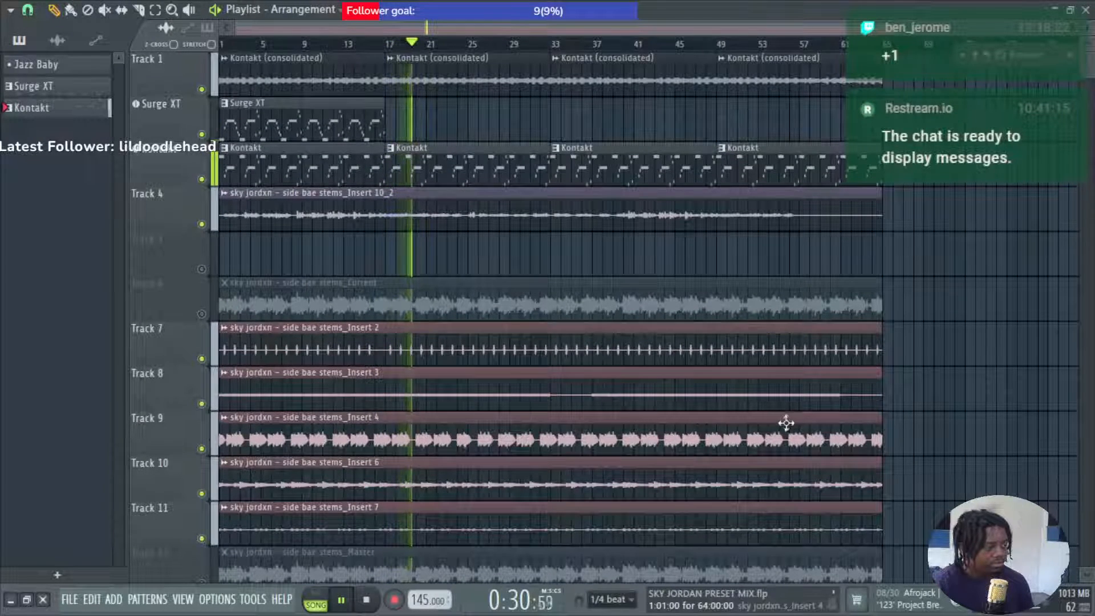
# Boost the gain of the Insert 10_2 vocal clip on Track 4 to about 14% in its precomputed effects.
pyautogui.scroll(-1, 786, 422)
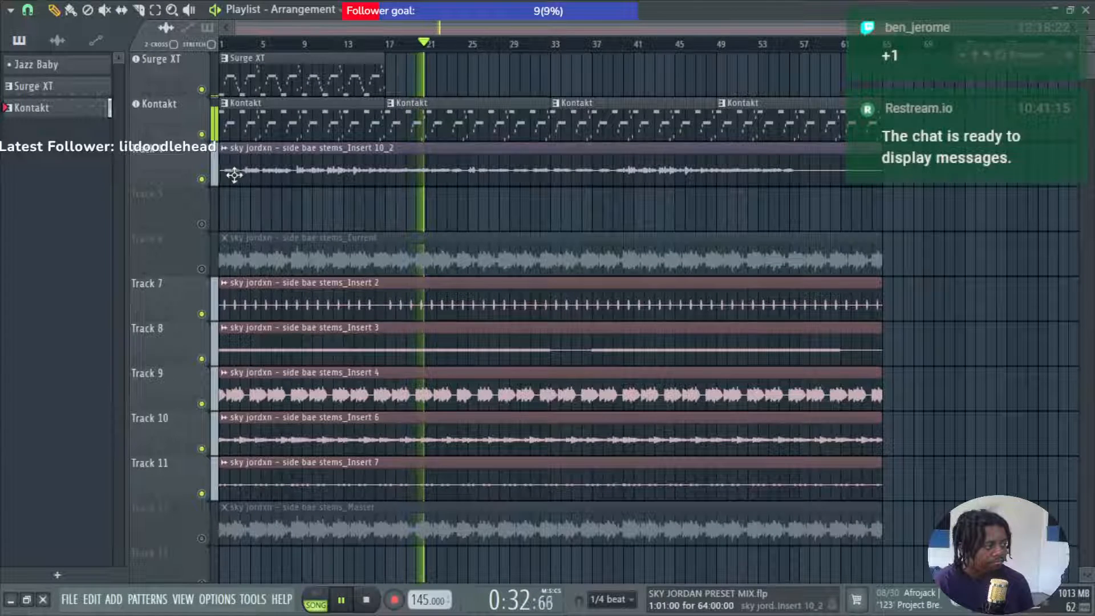
pyautogui.click(223, 147)
pyautogui.press('Escape')
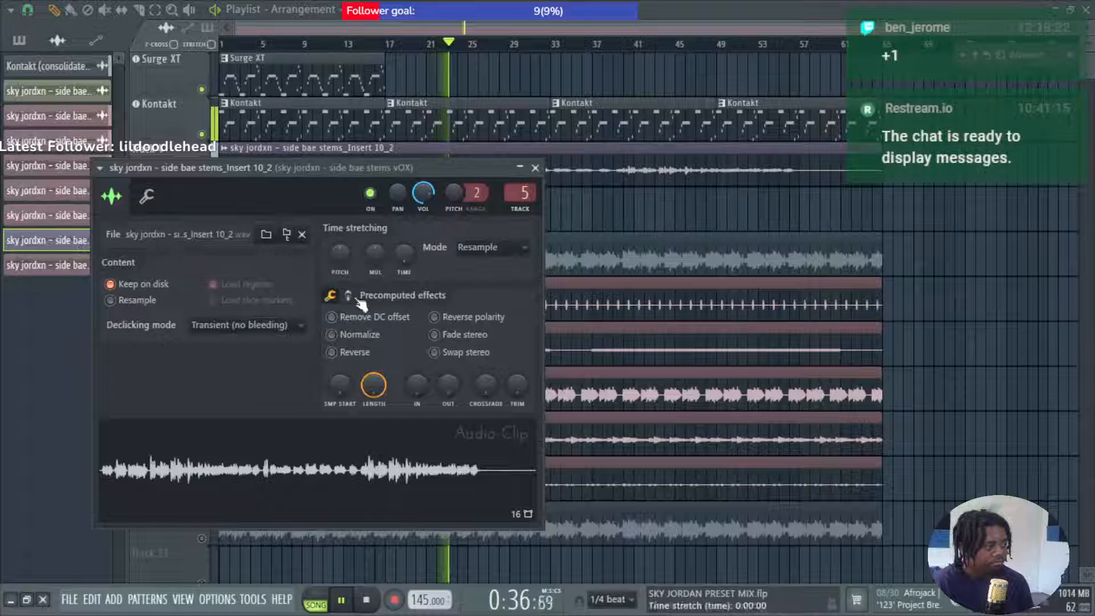
pyautogui.click(347, 295)
pyautogui.moveTo(341, 329)
pyautogui.mouseDown()
pyautogui.moveTo(341, 311)
pyautogui.moveTo(339, 339)
pyautogui.moveTo(344, 330)
pyautogui.mouseUp()
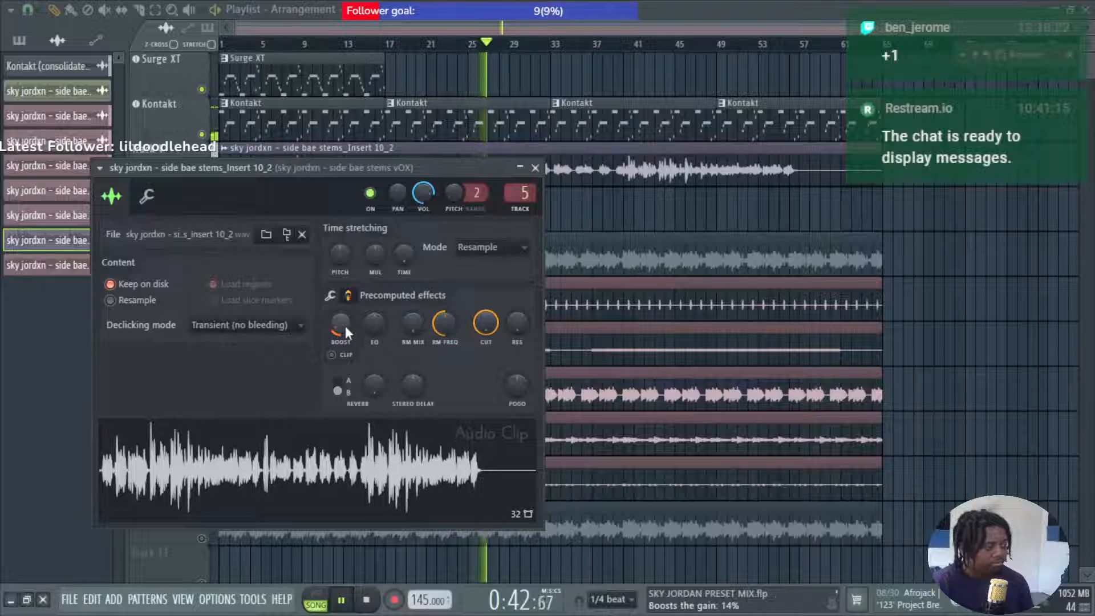
pyautogui.click(536, 168)
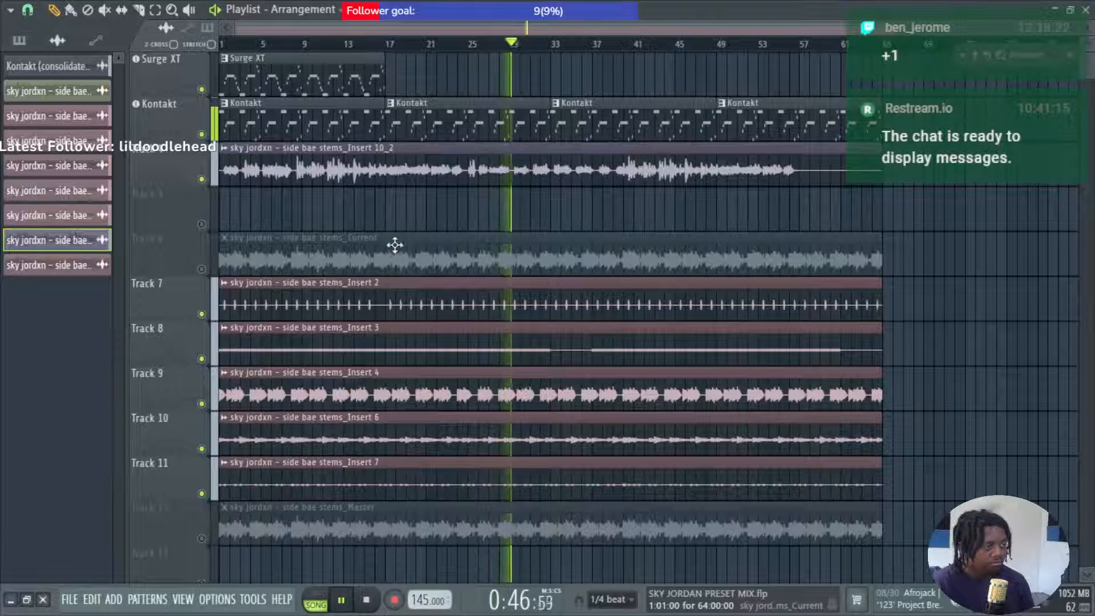
# Copy the Surge XT clip to bar 41 on the same track, listen to the arrangement and stop playback.
pyautogui.scroll(1, 266, 232)
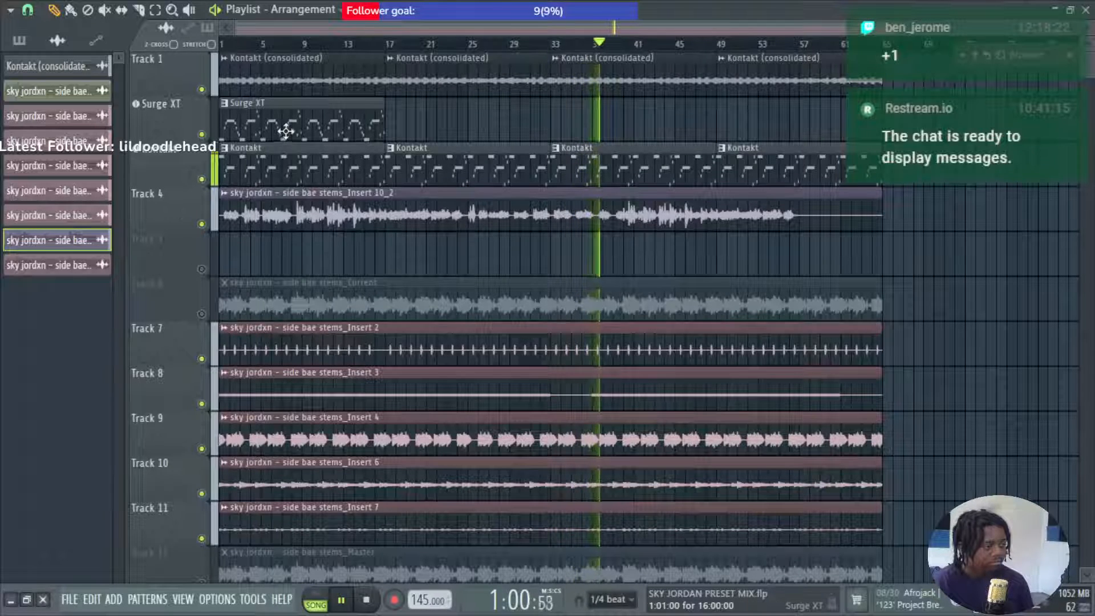
pyautogui.moveTo(286, 131); pyautogui.dragTo(707, 114)
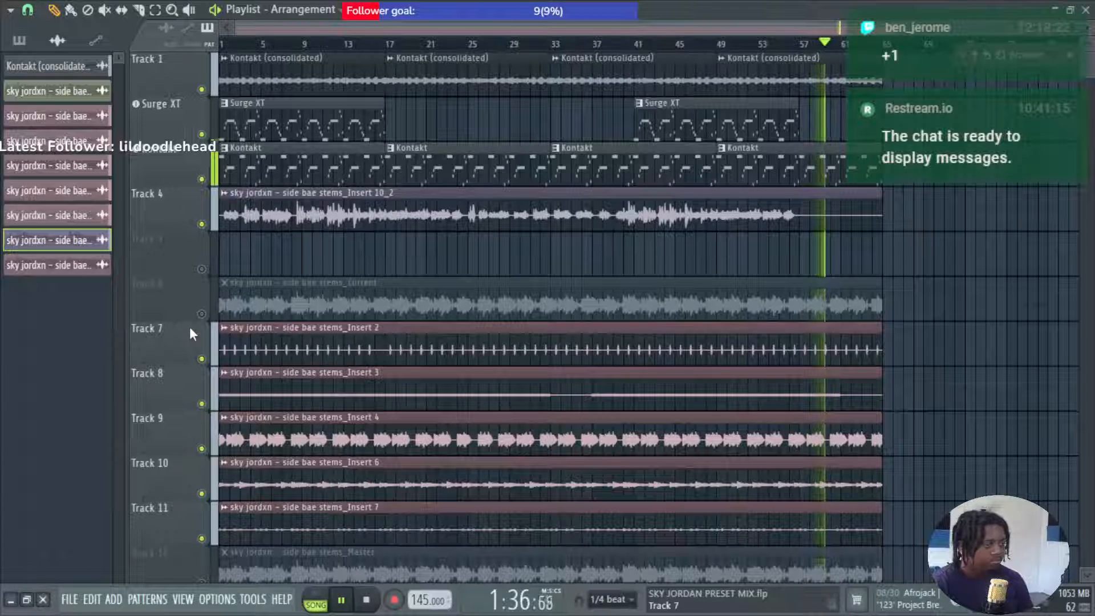
pyautogui.press('space')
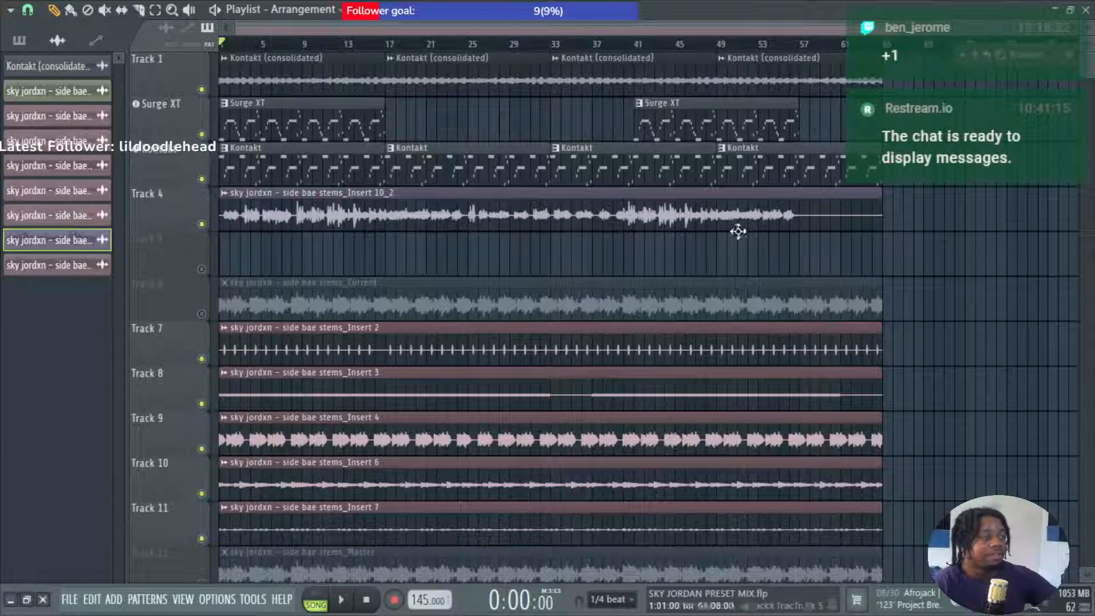
pyautogui.click(70, 599)
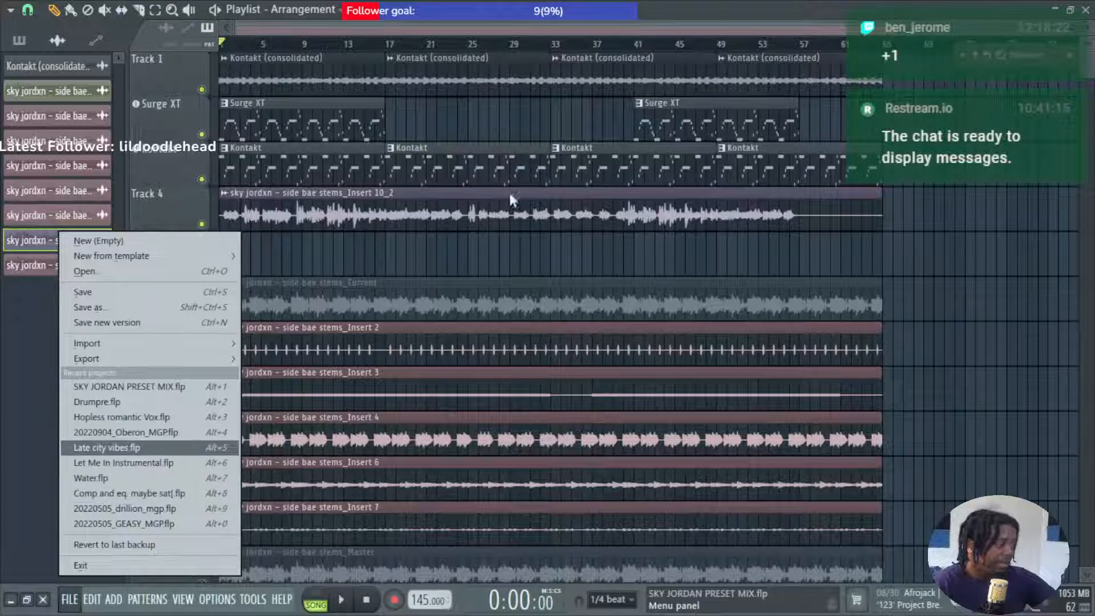
pyautogui.press('Escape')
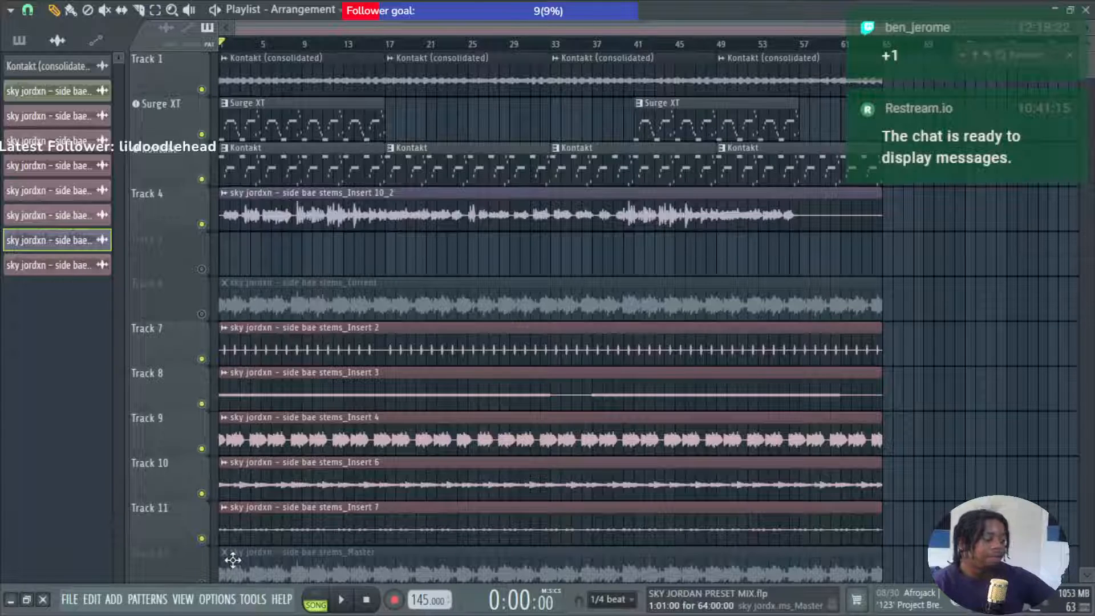